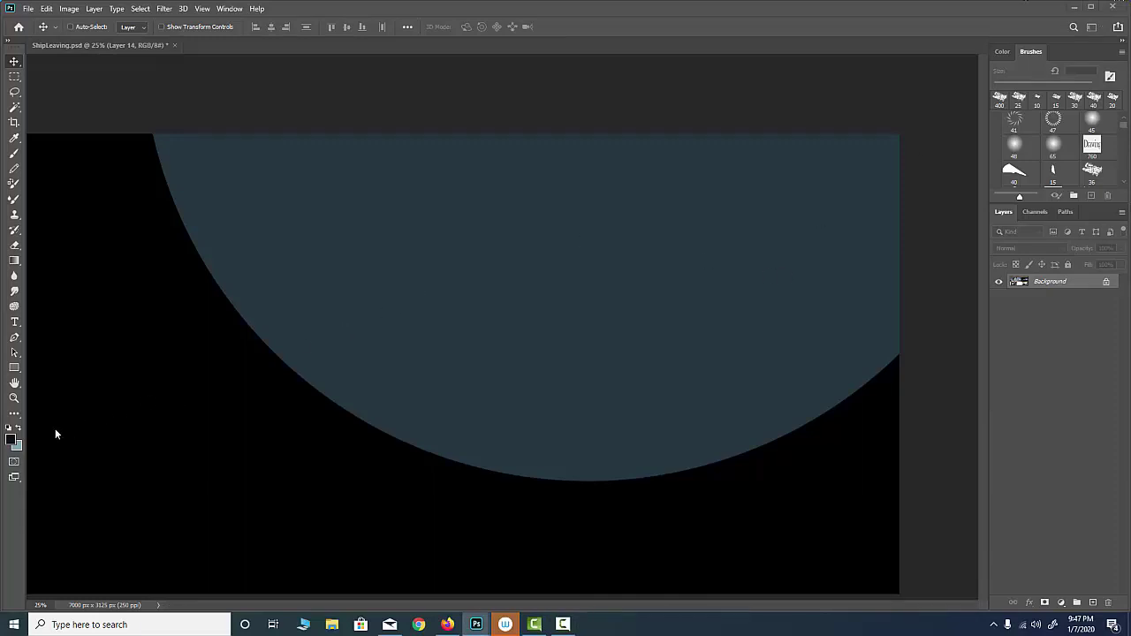
- Set the foreground colour to a bright cyan, RGB 69, 193, 223
left_click(11, 439)
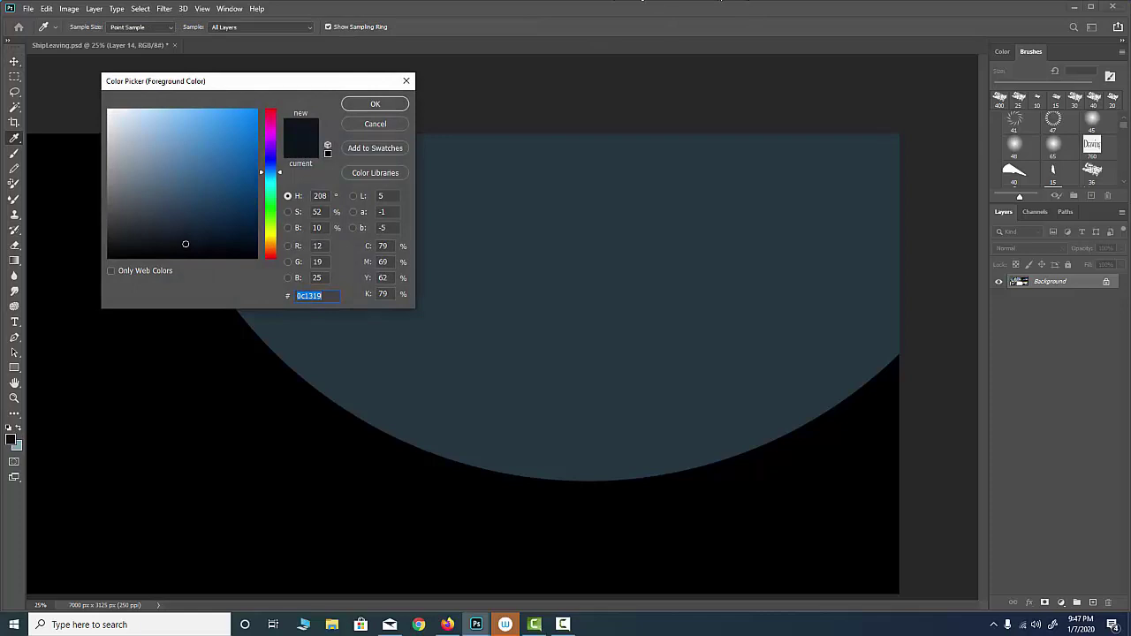
left_click(270, 178)
left_click(224, 158)
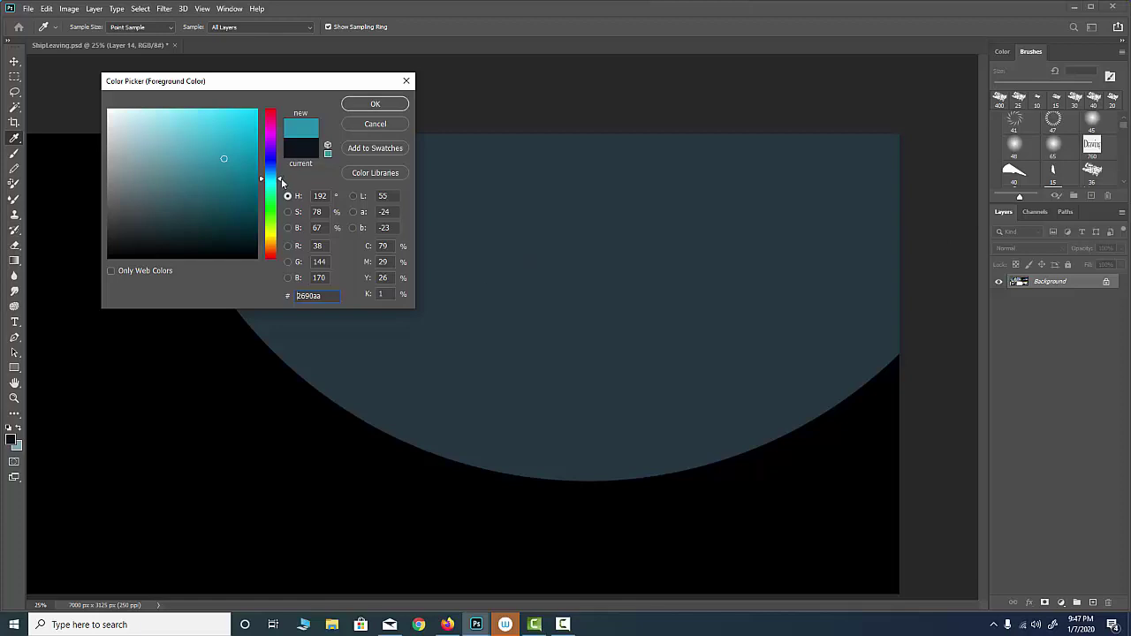
left_click_drag(223, 157, 211, 128)
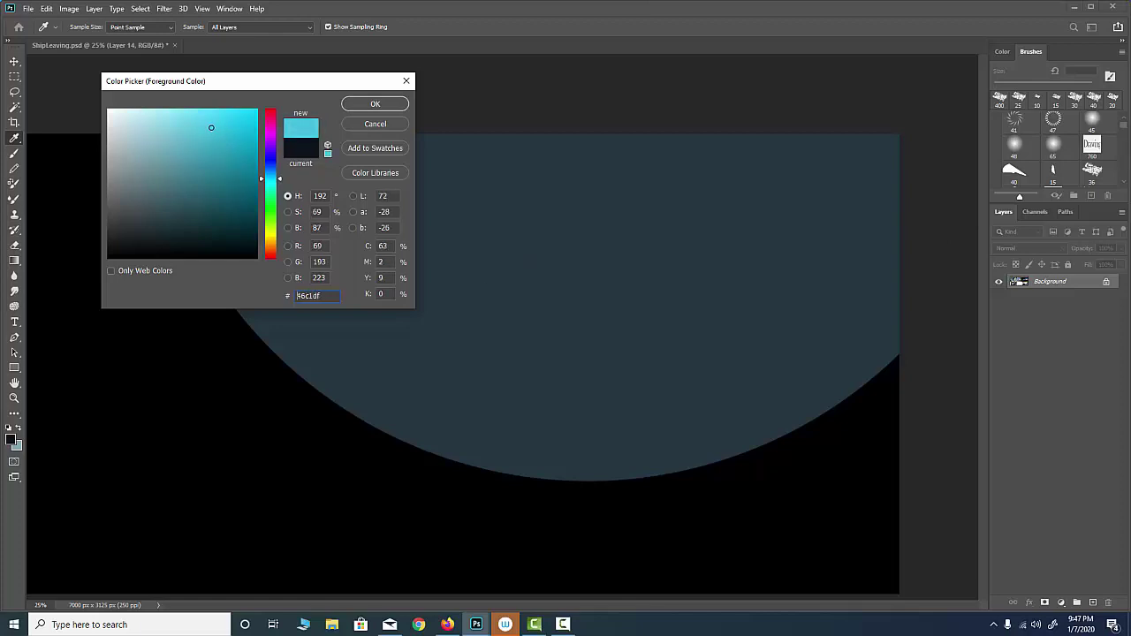
left_click(360, 106)
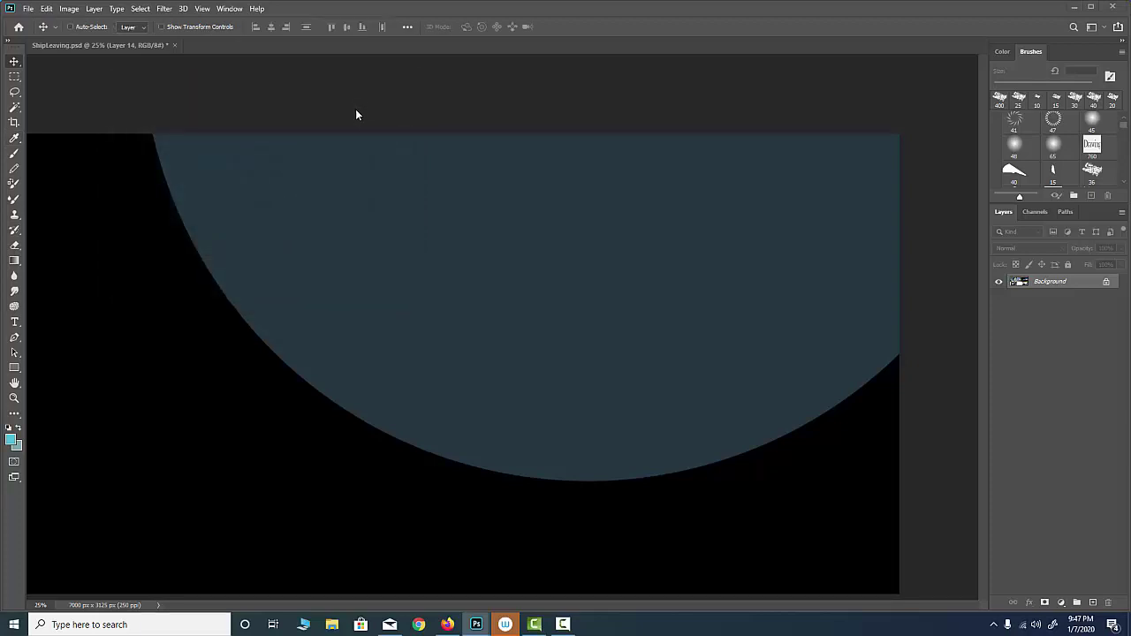
- Swap the foreground and background colours, and set the new foreground to a dark blue-grey slightly darker than the planet's fill
left_click(19, 428)
left_click(14, 440)
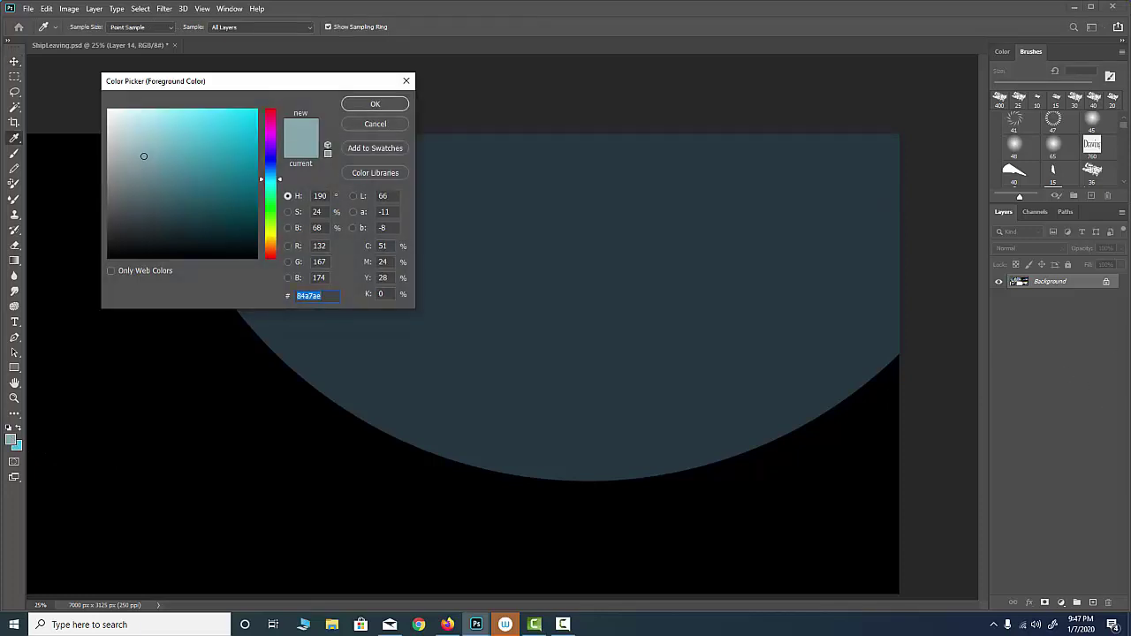
type("0c151c")
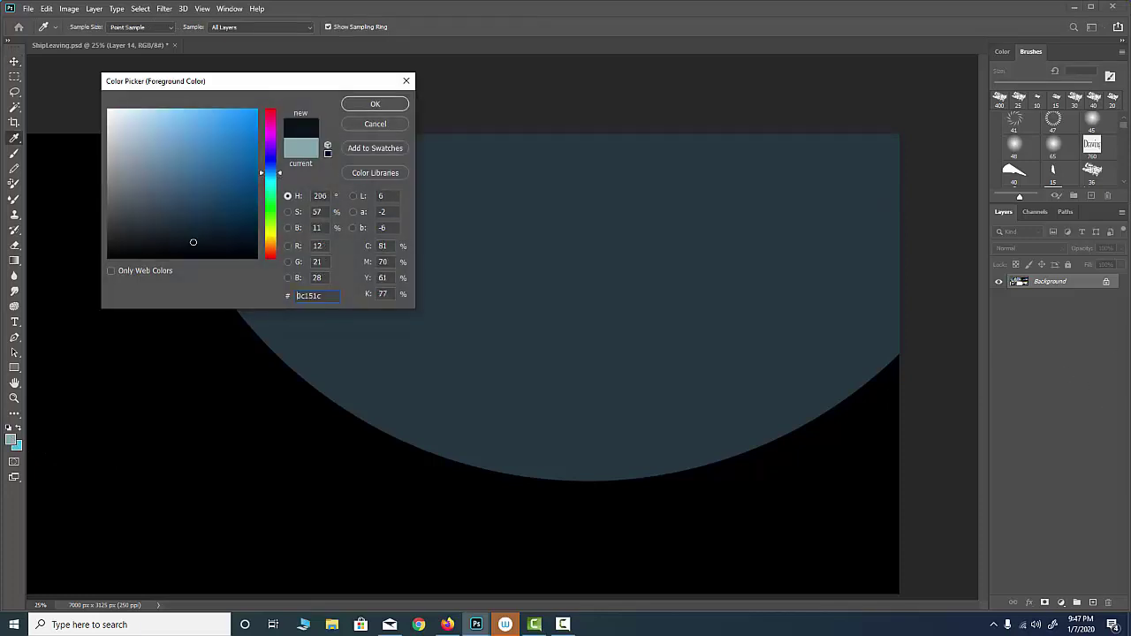
type("0f1a20")
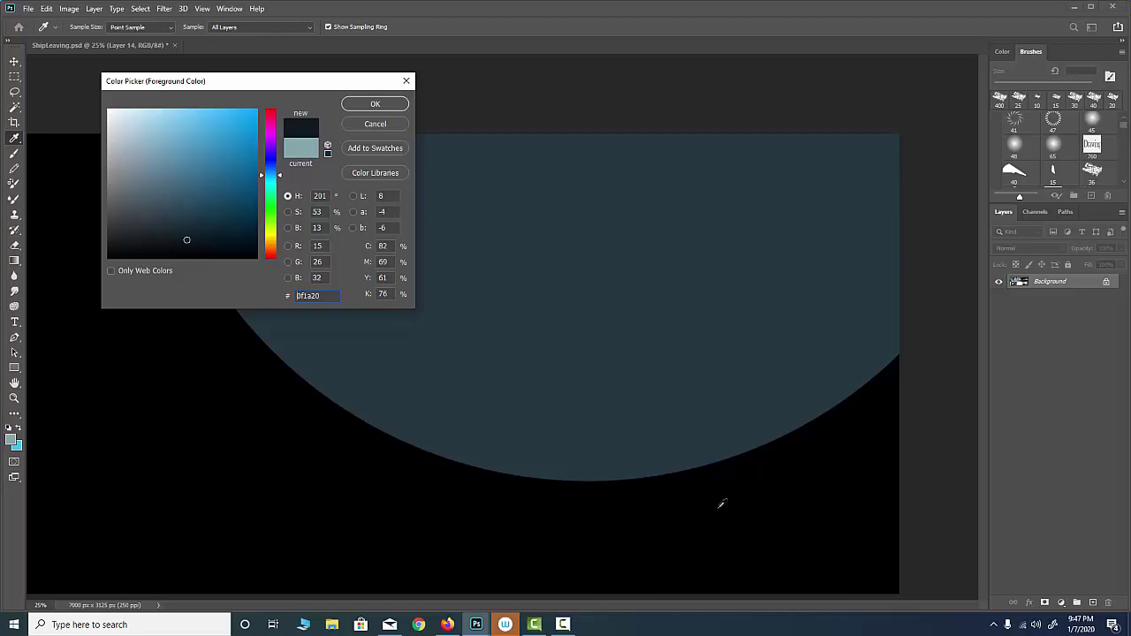
left_click_drag(187, 240, 182, 195)
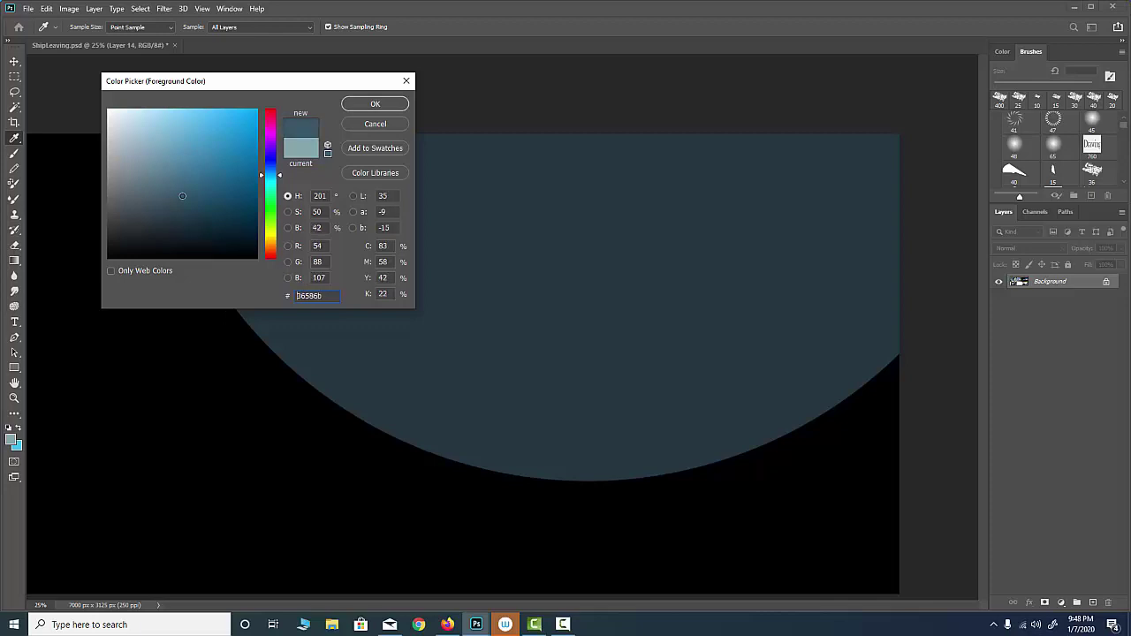
left_click(493, 167)
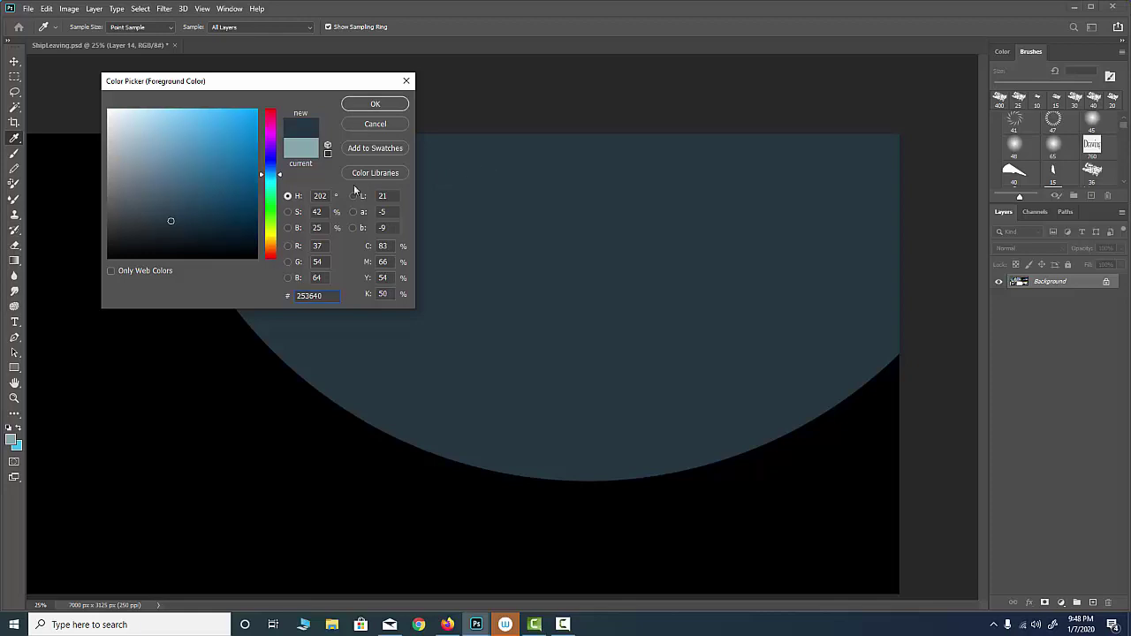
left_click_drag(169, 221, 174, 227)
left_click(389, 107)
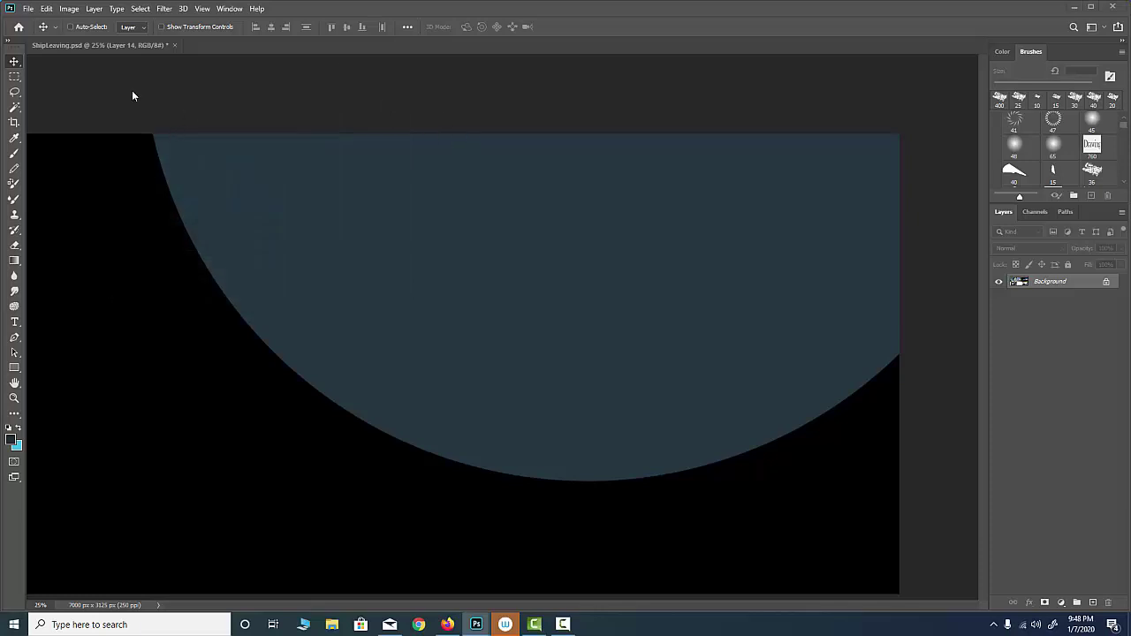
- Activate ShipLeaving.psd and choose the soft round 200 px brush from Phils Brushes
left_click(122, 44)
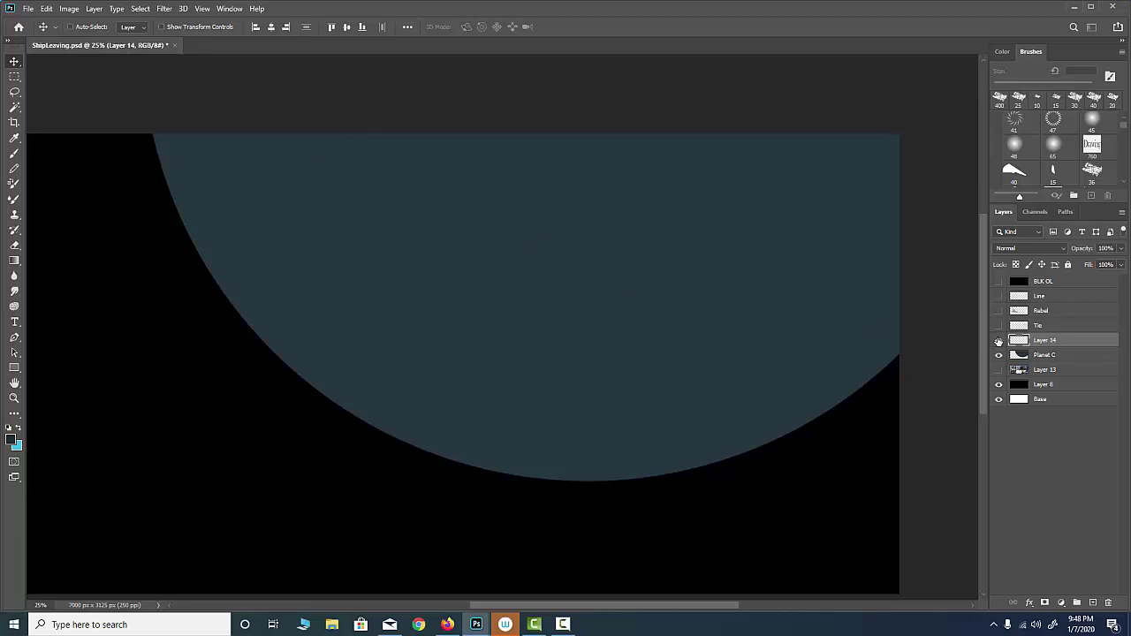
key("b")
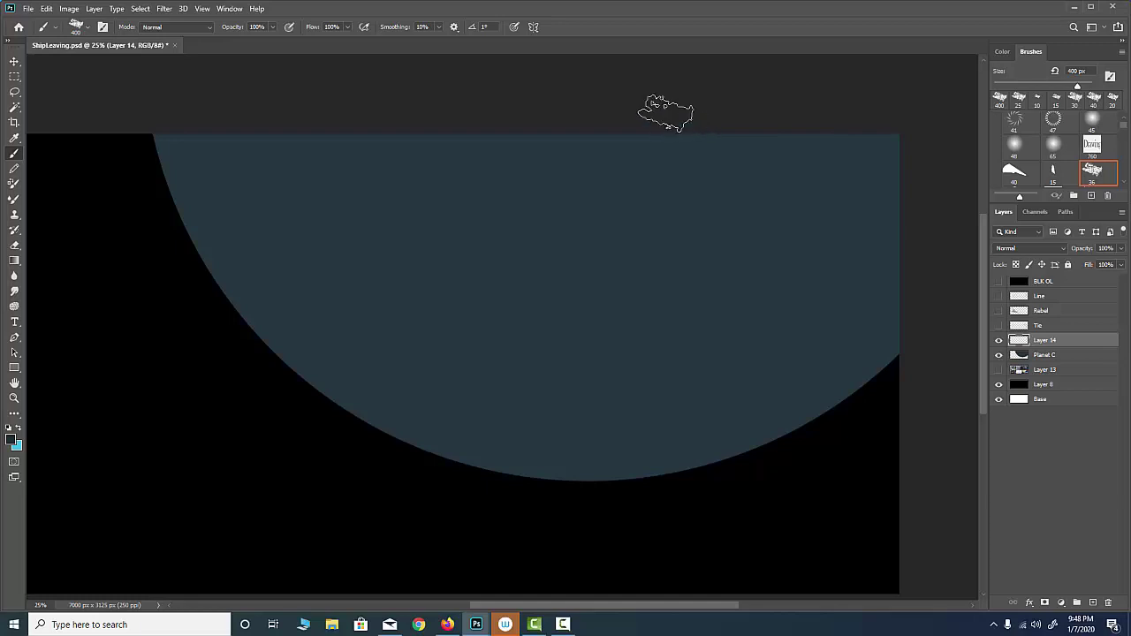
right_click(639, 166)
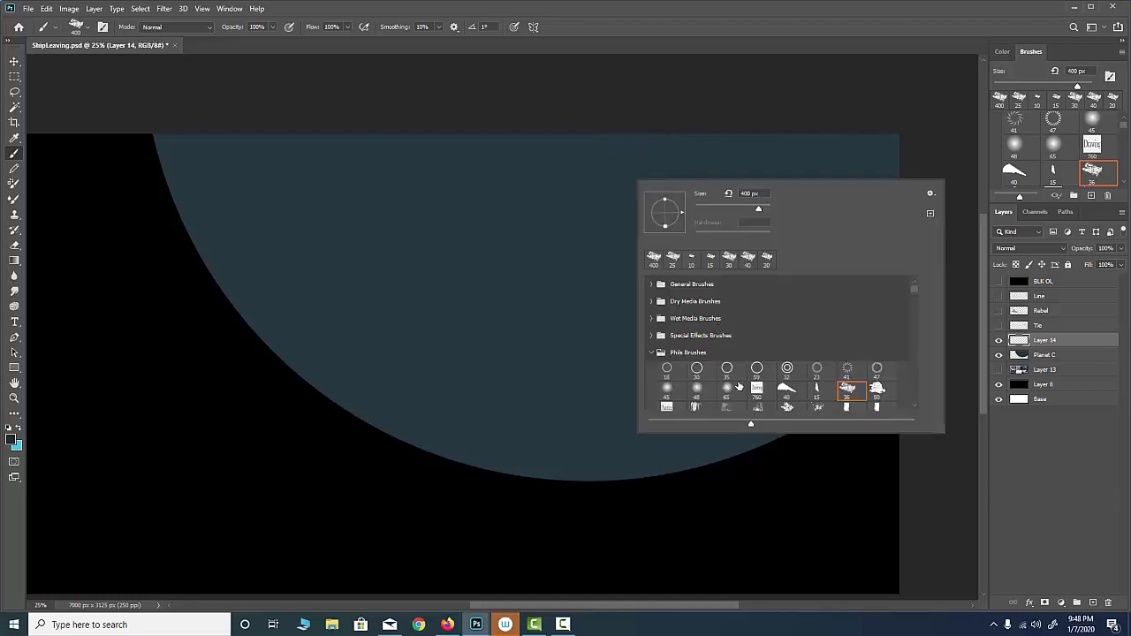
scroll(820, 349, "down", 3)
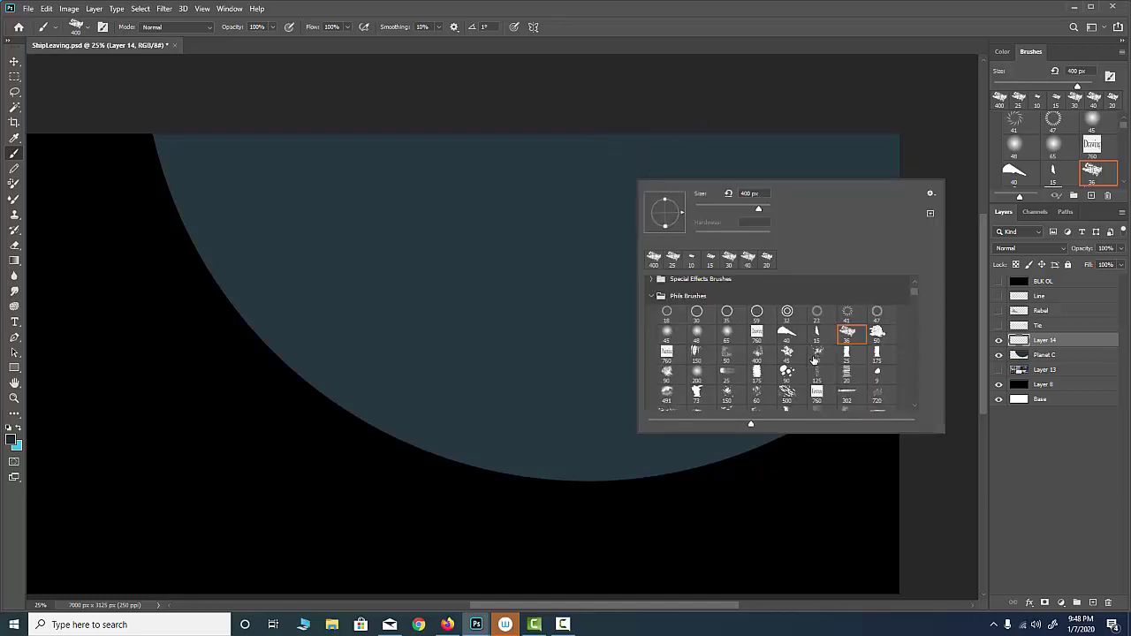
scroll(814, 360, "down", 1)
left_click(697, 354)
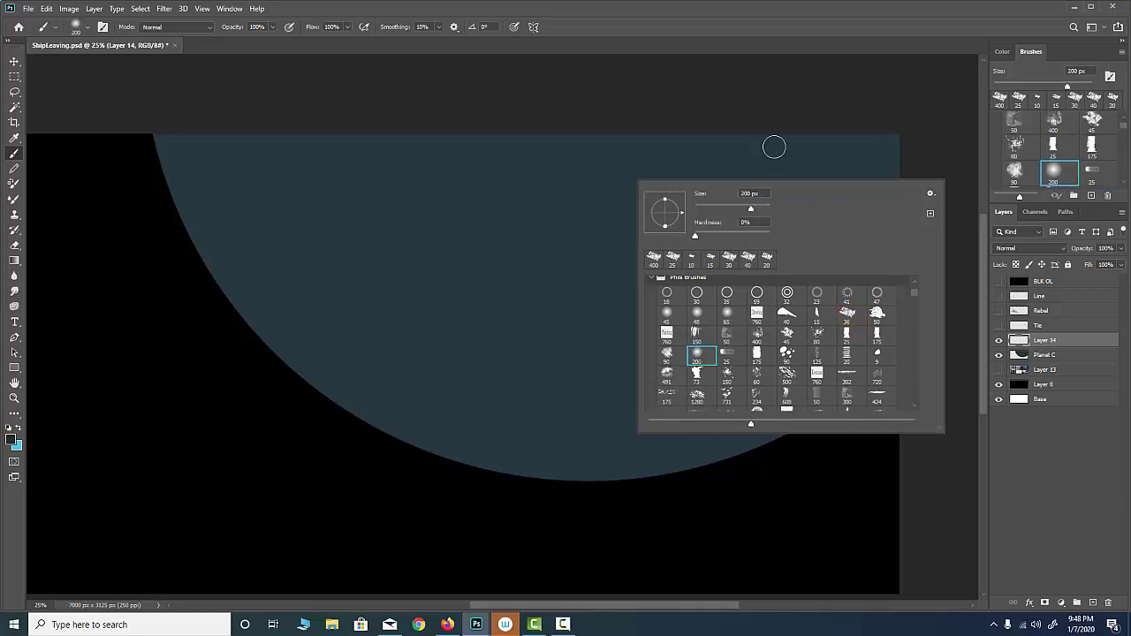
key("Return")
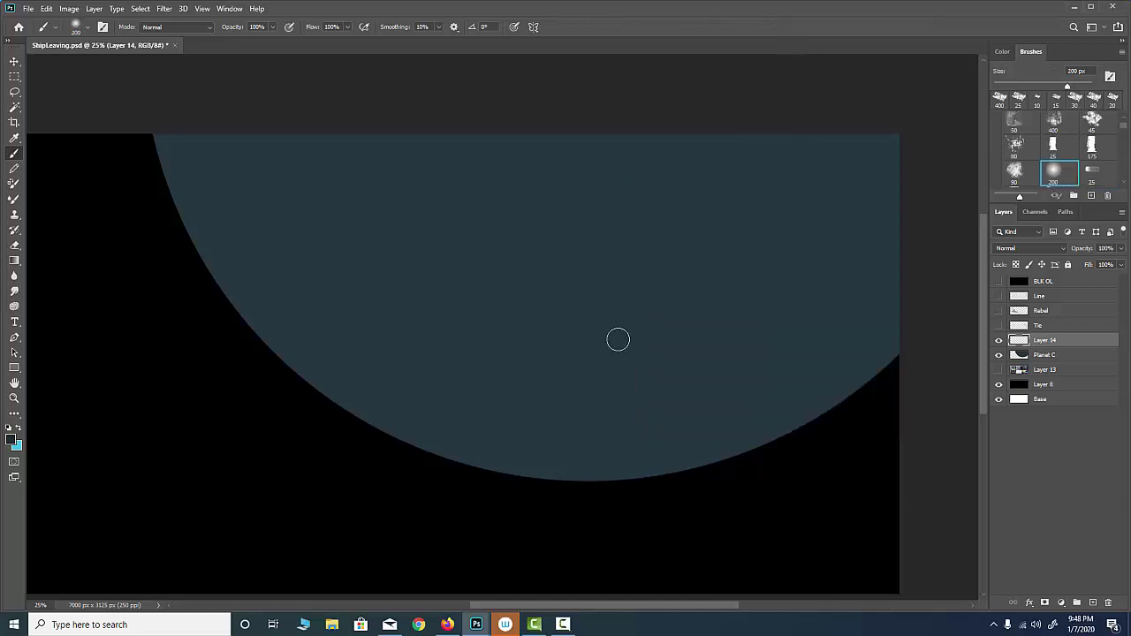
- Enlarge the brush to 700 px and paint the dark colour along the planet's upper edge on Layer 14
key("bracketright")
key("bracketright")
key("bracketright")
key("bracketright")
key("bracketright")
key("bracketright")
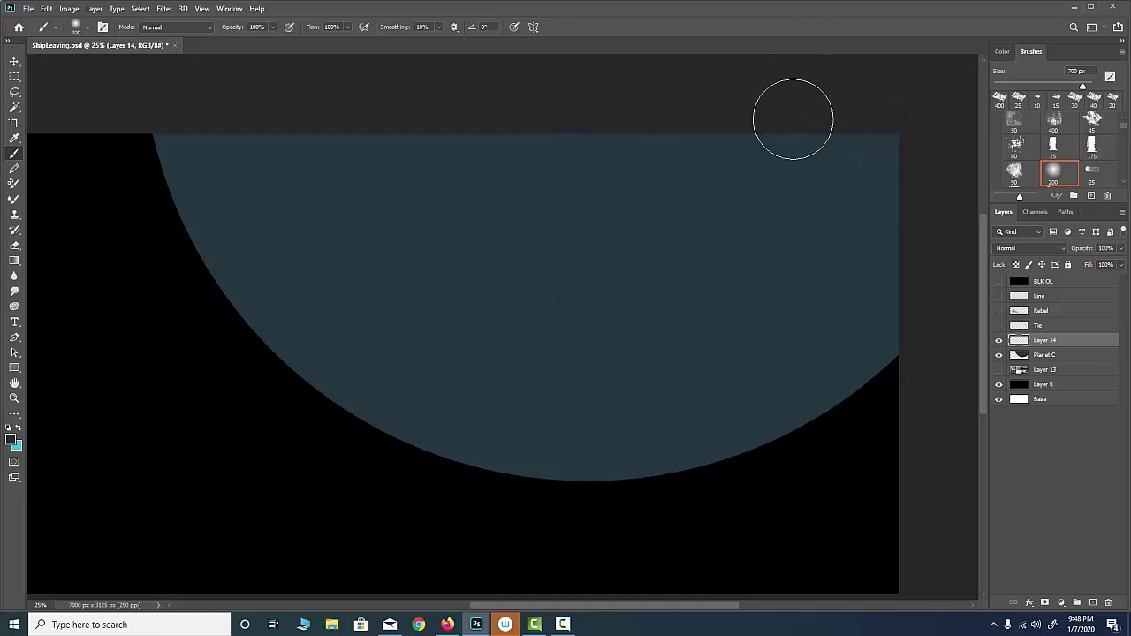
mouse_move(792, 119)
left_mouse_down()
mouse_move(440, 121)
mouse_move(238, 100)
left_mouse_up()
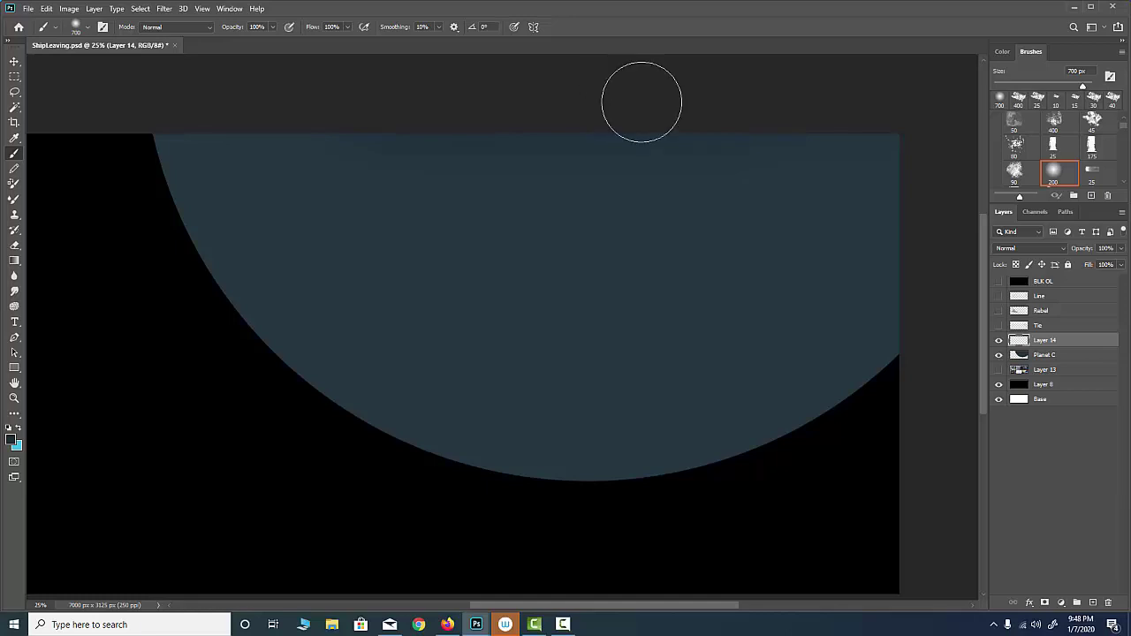
- Paint dark shading over the upper part of the planet with a 1000 px brush at 45% opacity
key("4")
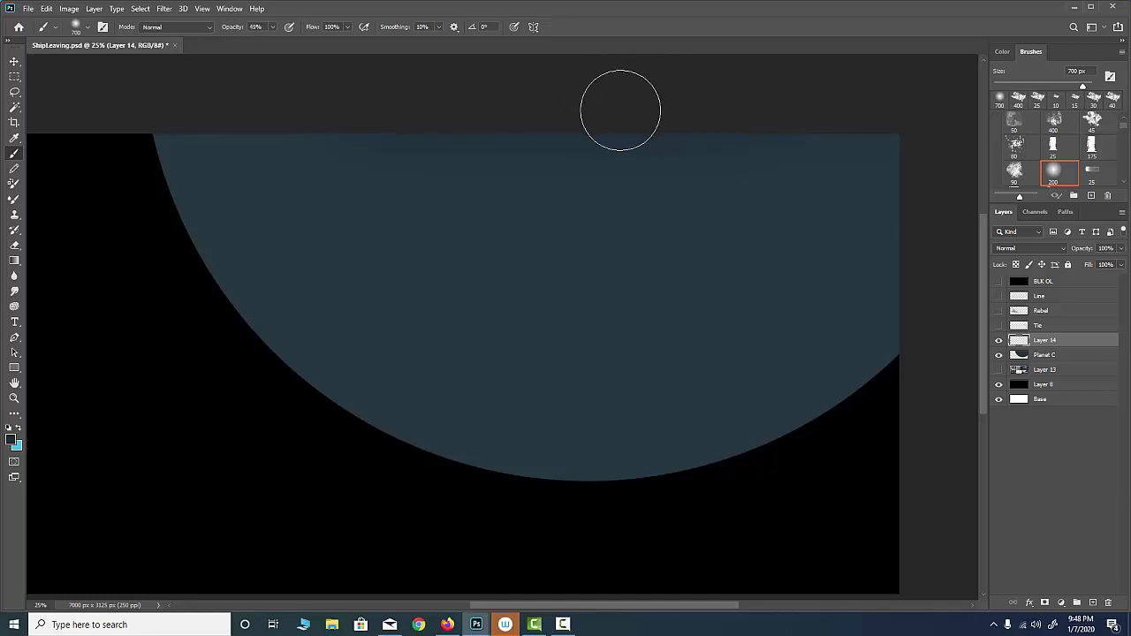
key("bracketright")
key("bracketright")
key("bracketright")
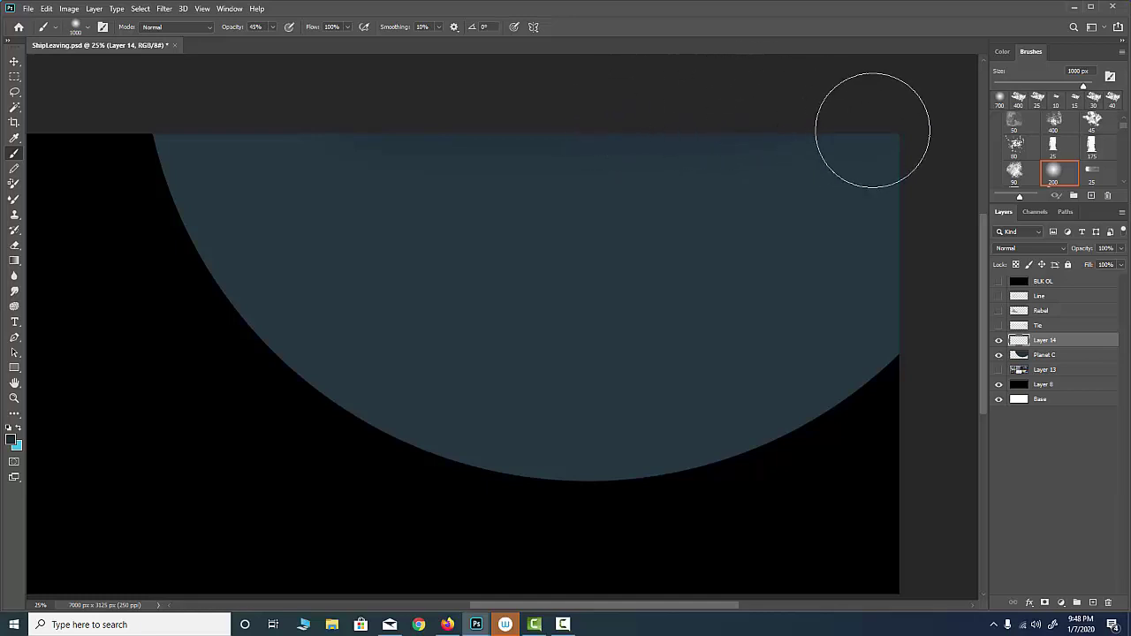
mouse_move(548, 111)
left_mouse_down()
mouse_move(305, 112)
mouse_move(215, 126)
left_mouse_up()
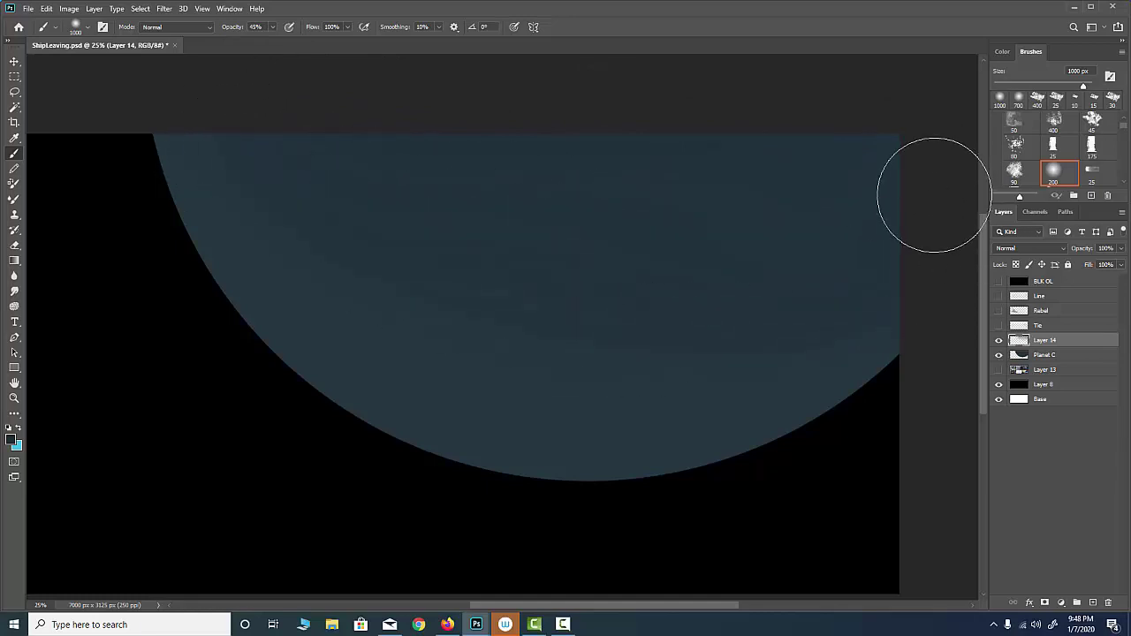
- Enlarge the brush to 1300 px and deepen the dark shading across the planet's interior, leaving the curved rim lighter
key("bracketright")
key("bracketright")
key("bracketright")
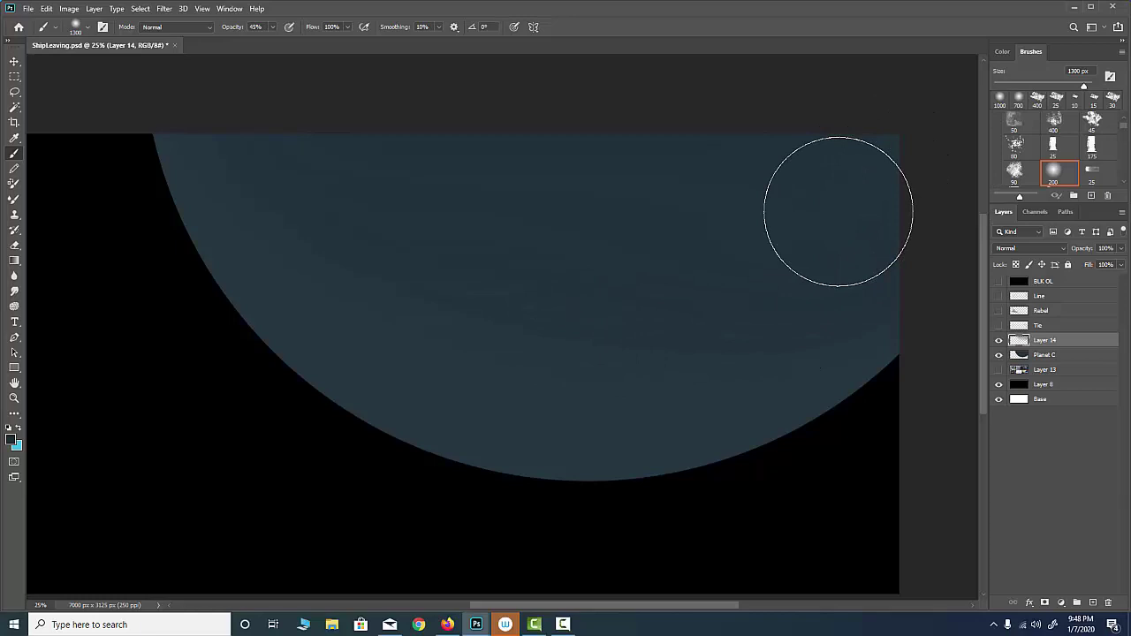
key("ctrl+minus")
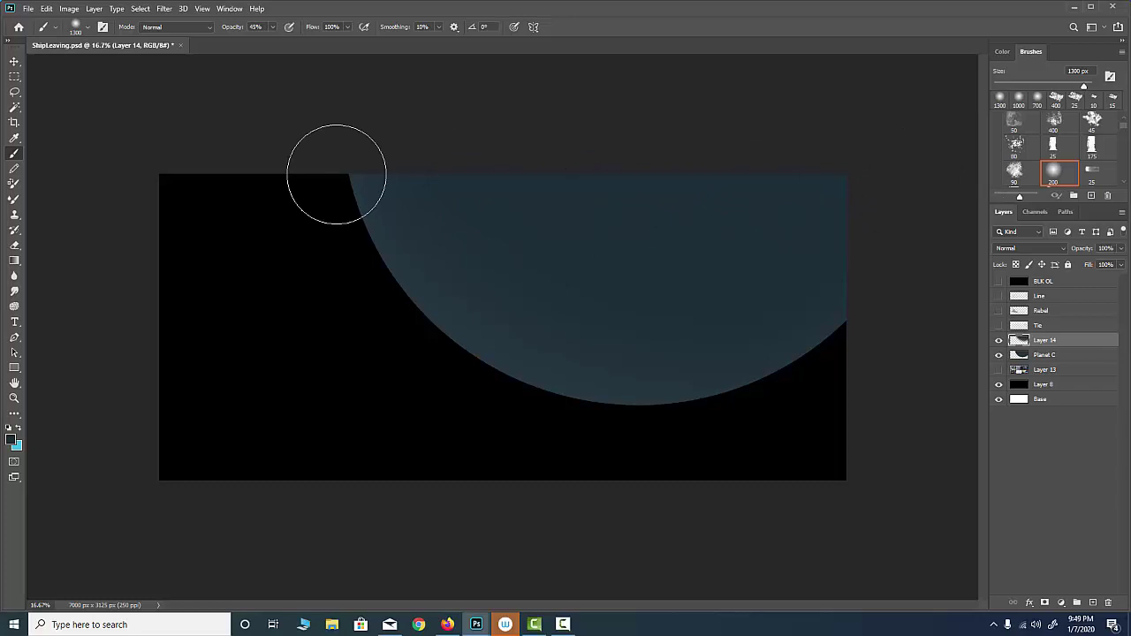
- Make the cyan the foreground colour, try a 1000 px stroke at 45% opacity along the planet's curved rim, and undo it
key("x")
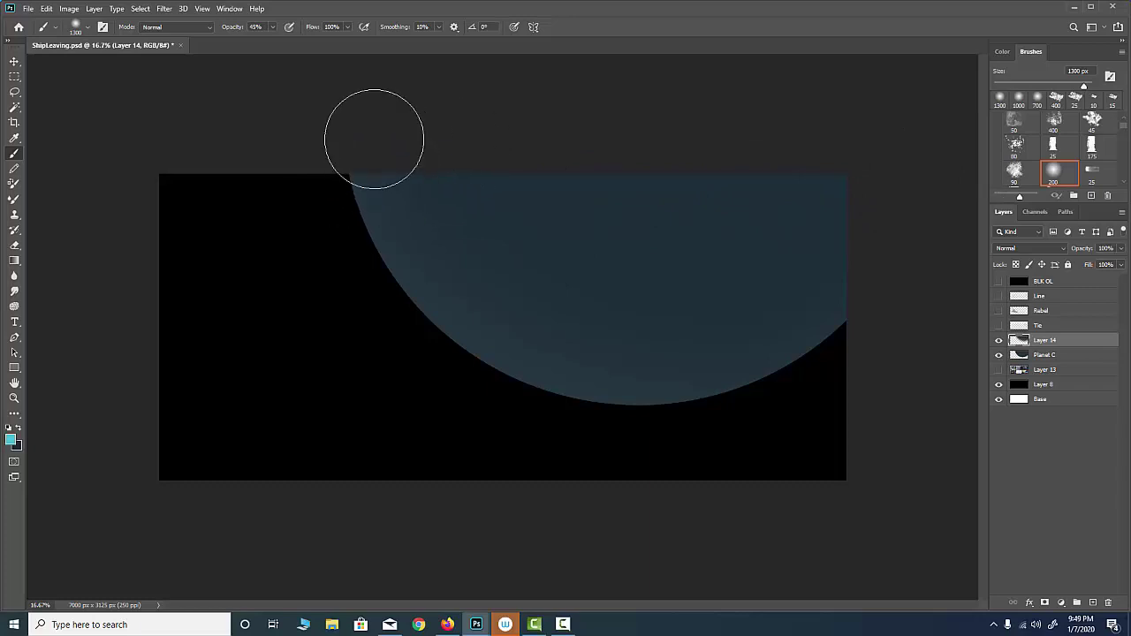
key("bracketleft")
key("bracketleft")
key("bracketleft")
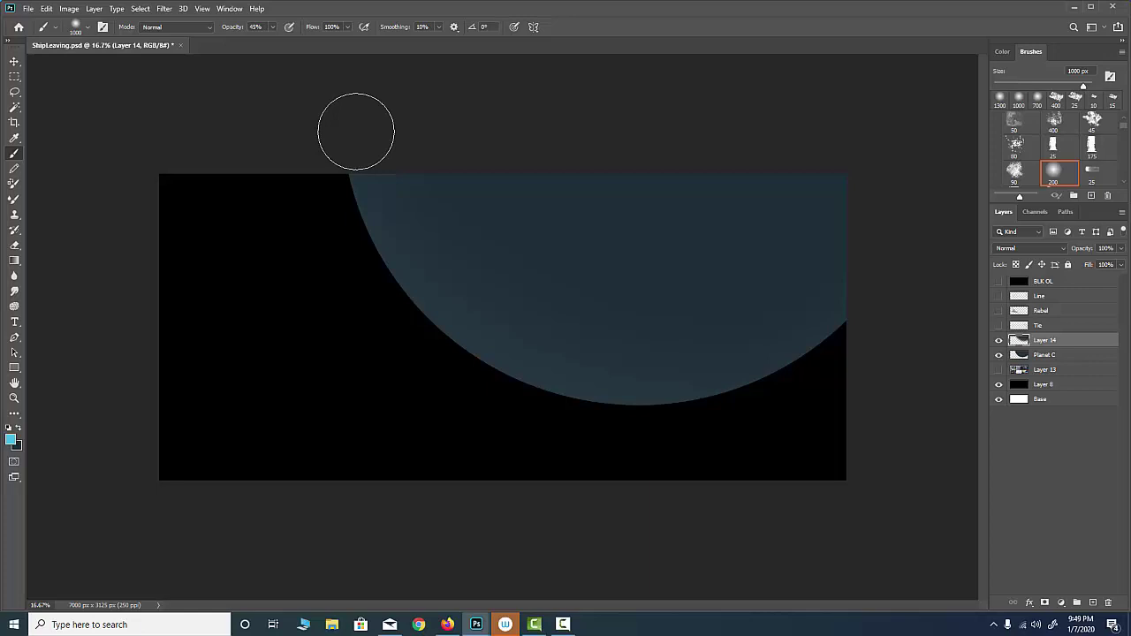
mouse_move(350, 142)
left_mouse_down()
mouse_move(359, 187)
mouse_move(411, 269)
mouse_move(474, 314)
mouse_move(598, 369)
mouse_move(708, 377)
mouse_move(935, 247)
mouse_move(955, 221)
left_mouse_up()
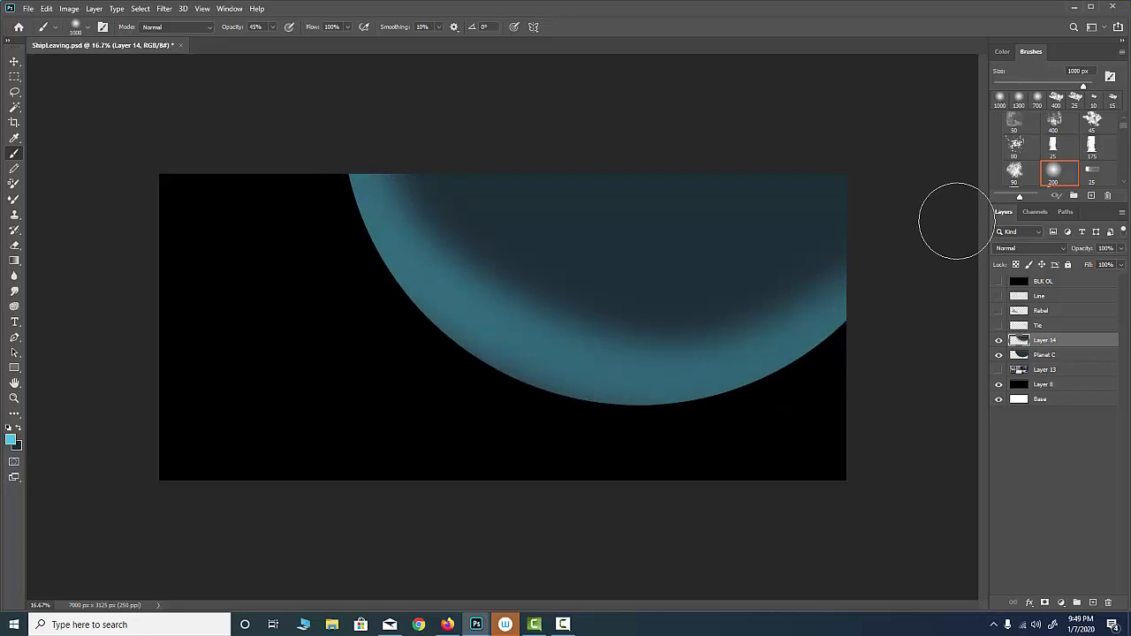
key("ctrl+z")
- Paint a soft cyan glow along the planet's curved rim with a 600 px brush at 20% opacity
key("1")
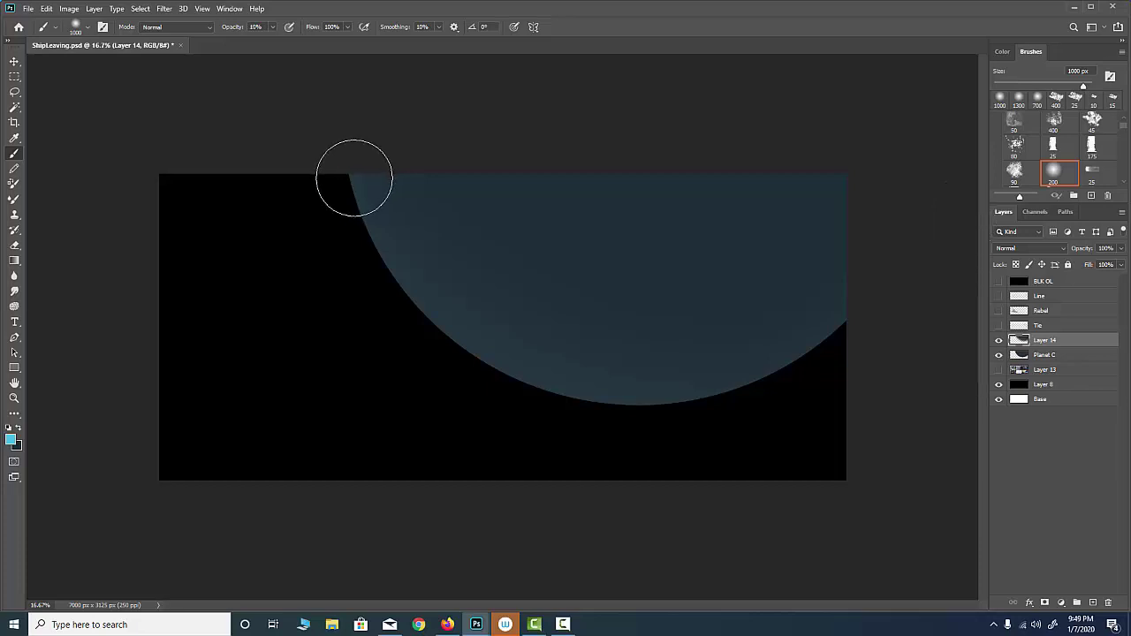
key("2")
key("bracketleft")
key("bracketleft")
key("bracketleft")
key("bracketleft")
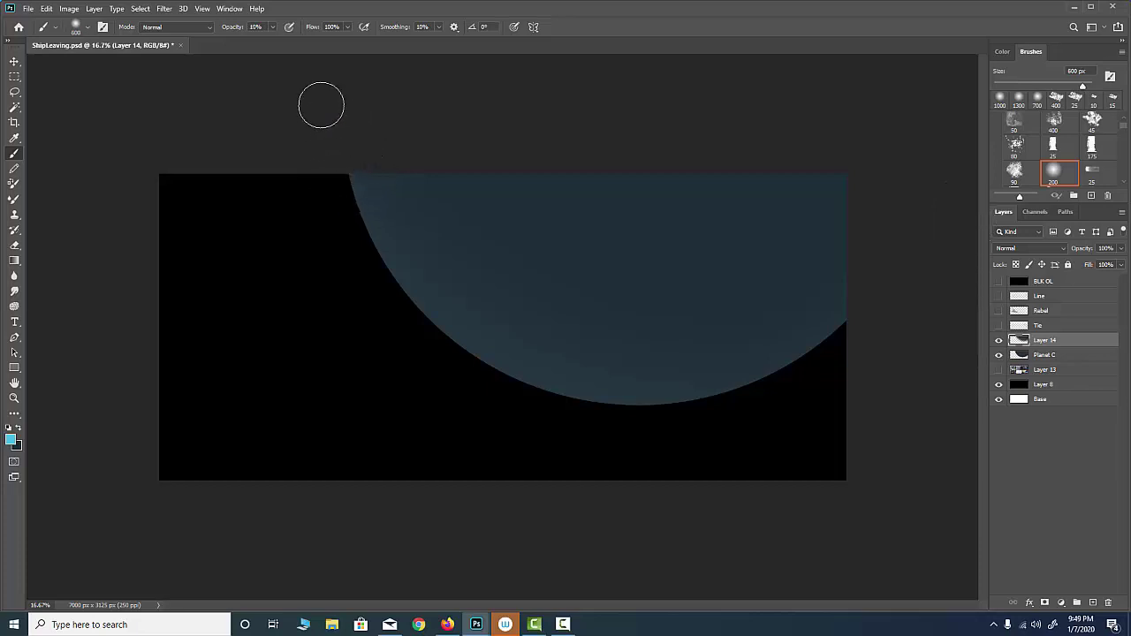
mouse_move(345, 126)
left_mouse_down()
mouse_move(378, 235)
mouse_move(434, 318)
mouse_move(517, 383)
mouse_move(592, 407)
mouse_move(650, 413)
mouse_move(740, 393)
mouse_move(818, 352)
mouse_move(886, 295)
left_mouse_up()
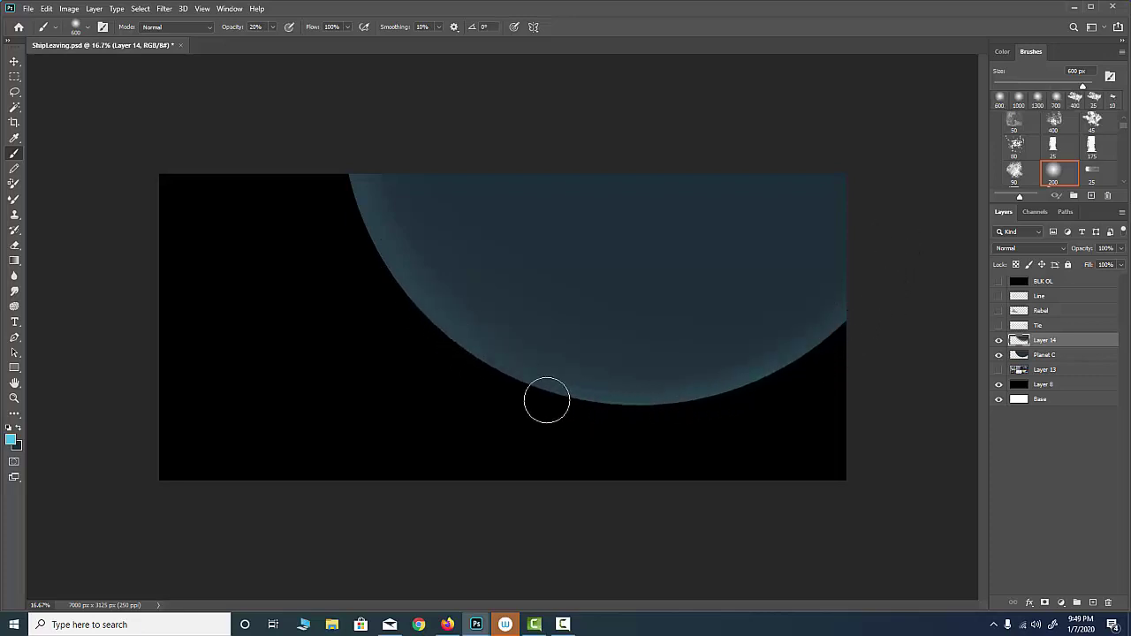
mouse_move(448, 347)
left_mouse_down()
mouse_move(330, 171)
mouse_move(331, 155)
mouse_move(349, 215)
mouse_move(447, 328)
mouse_move(426, 340)
mouse_move(450, 334)
mouse_move(330, 156)
mouse_move(345, 212)
mouse_move(402, 309)
mouse_move(460, 356)
mouse_move(578, 408)
mouse_move(717, 410)
mouse_move(760, 396)
mouse_move(856, 329)
mouse_move(900, 255)
left_mouse_up()
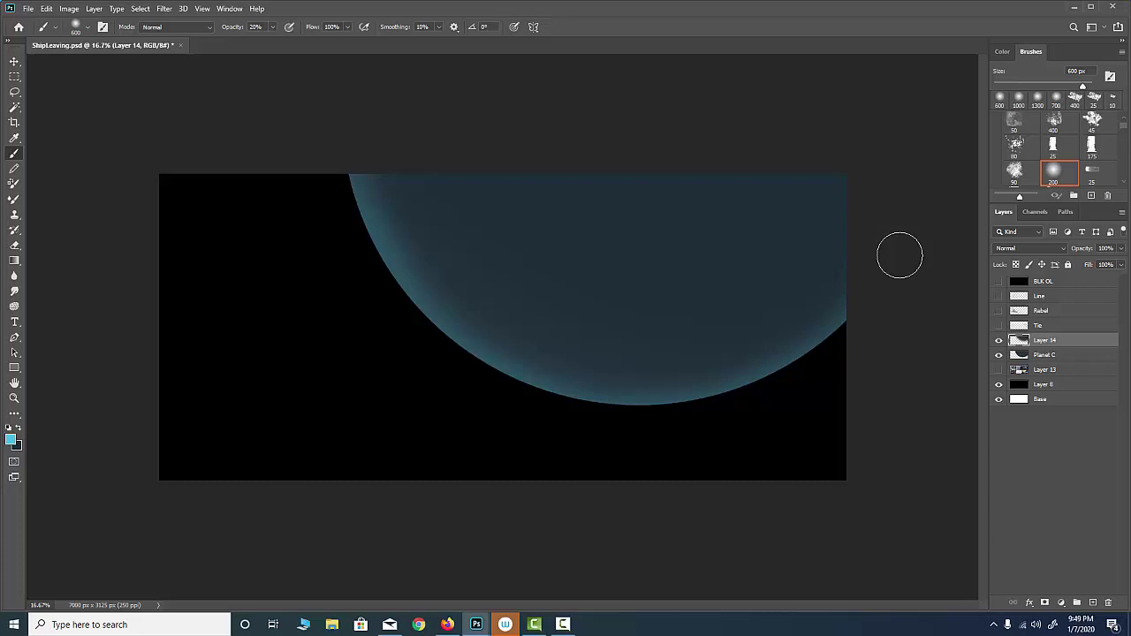
- Check the planet's selection outline, and compare the planet with and without the Layer 14 shading
key("ctrl+h")
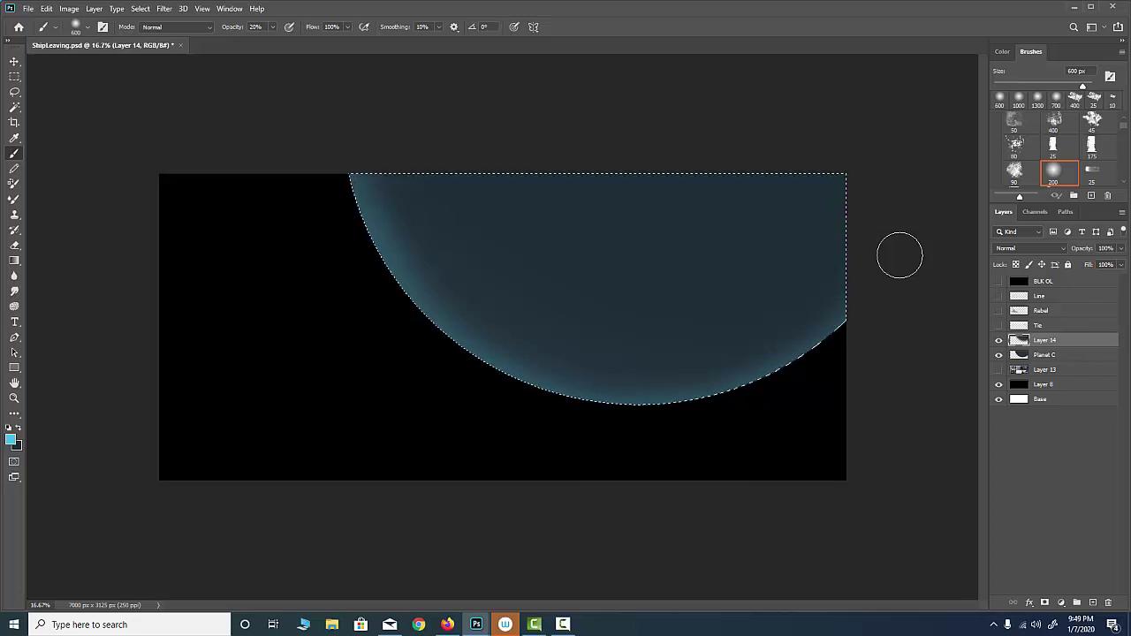
key("ctrl+d")
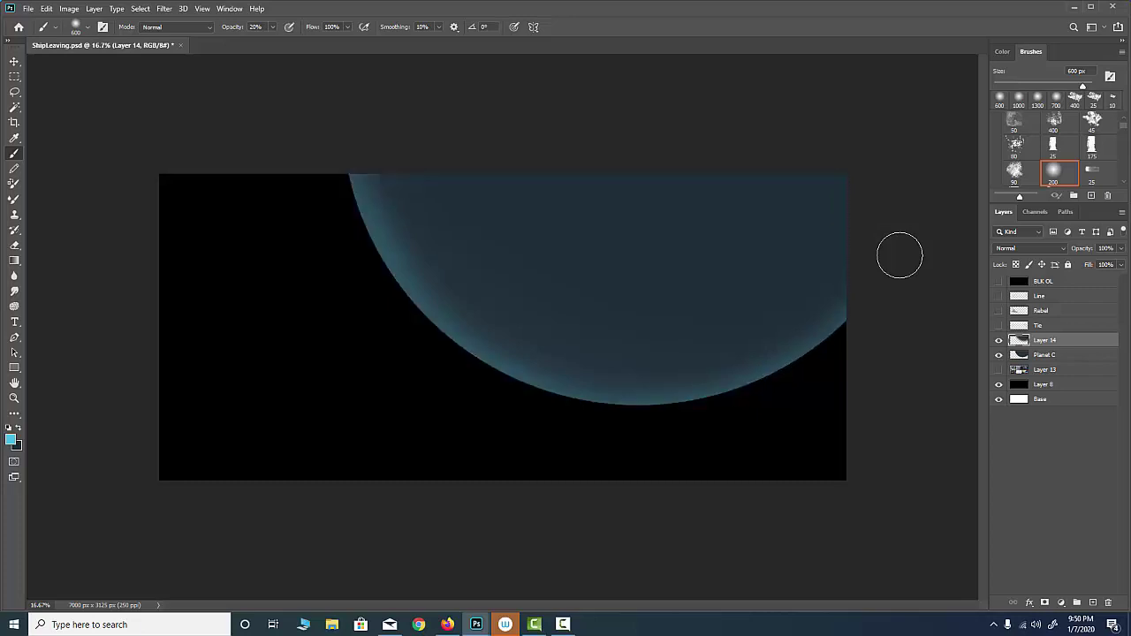
left_click(998, 341)
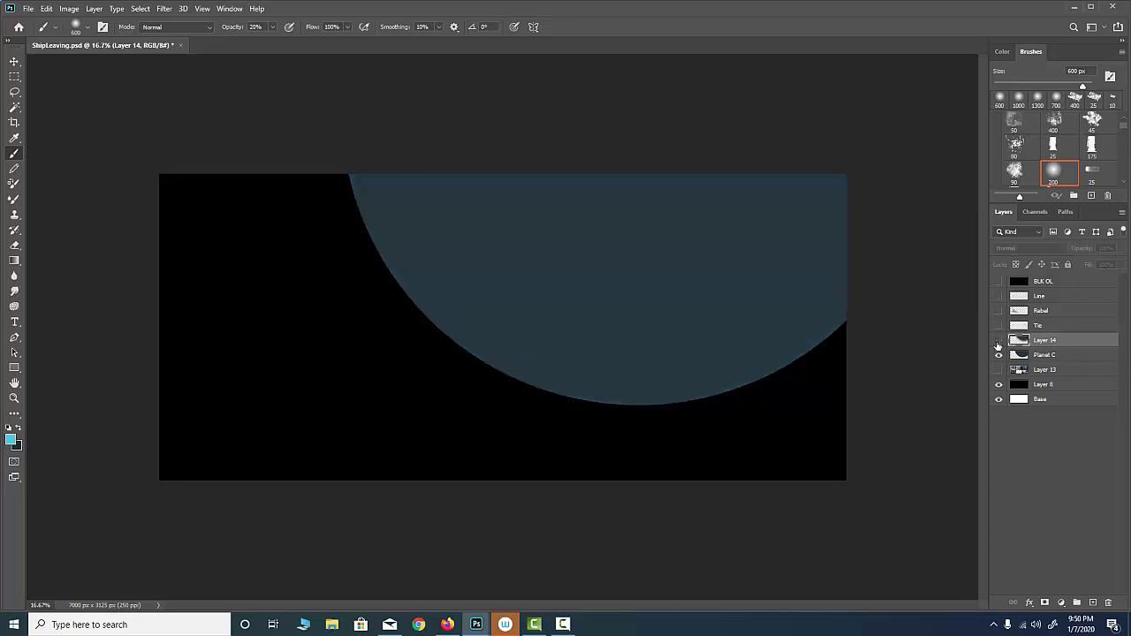
left_click(998, 341)
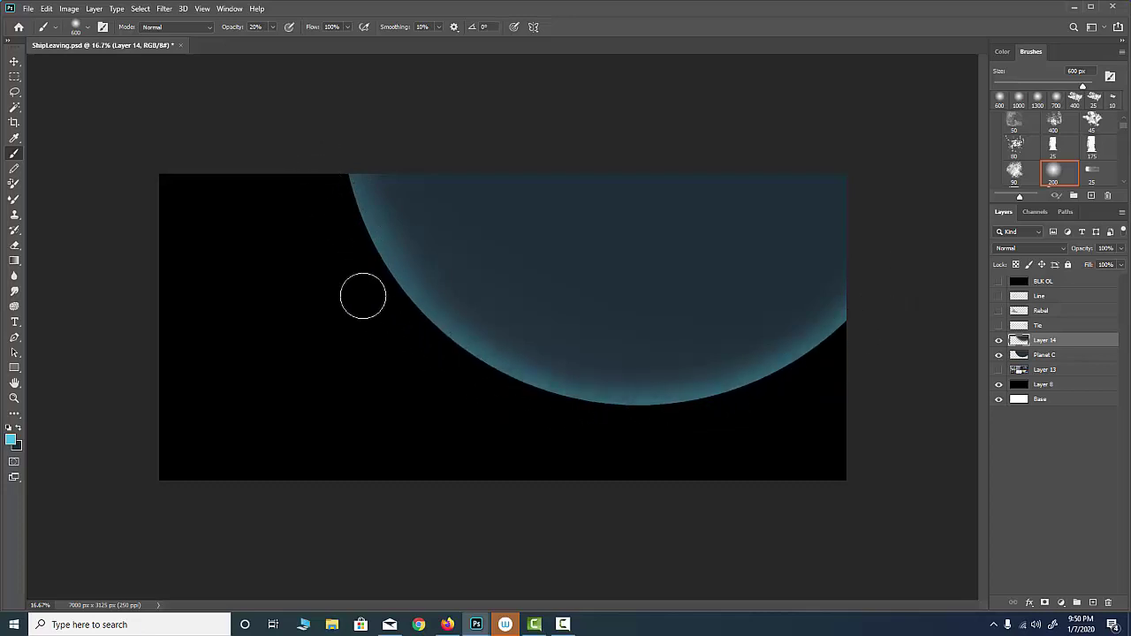
- Try a cyan stroke at 100% opacity along the planet's left rim, and undo it
key("0")
left_click_drag(335, 174, 439, 362)
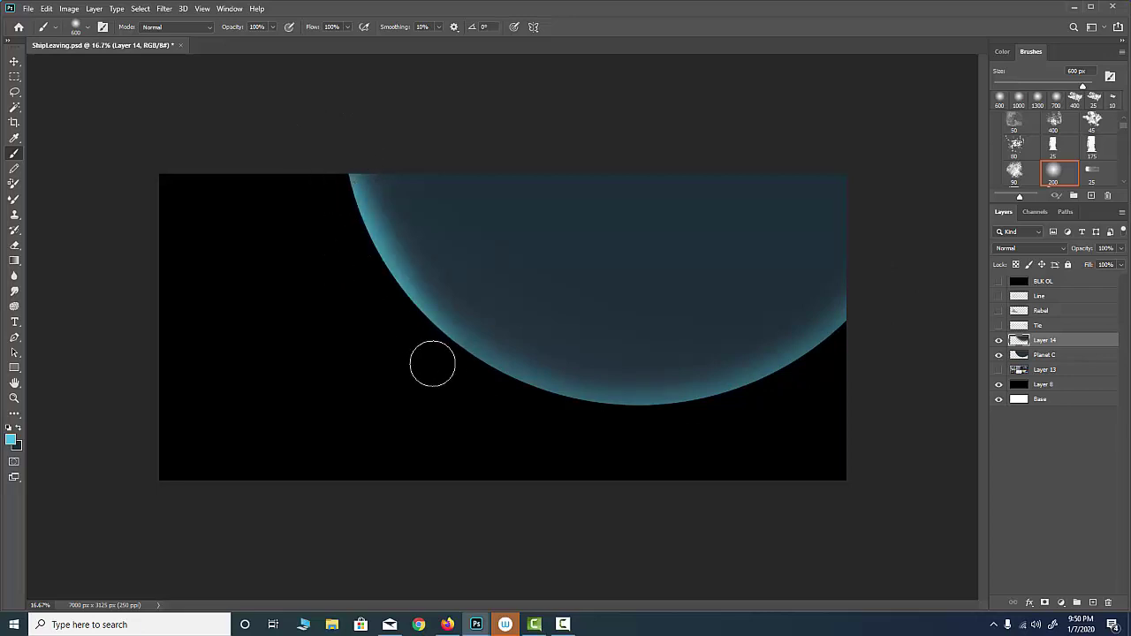
key("ctrl+z")
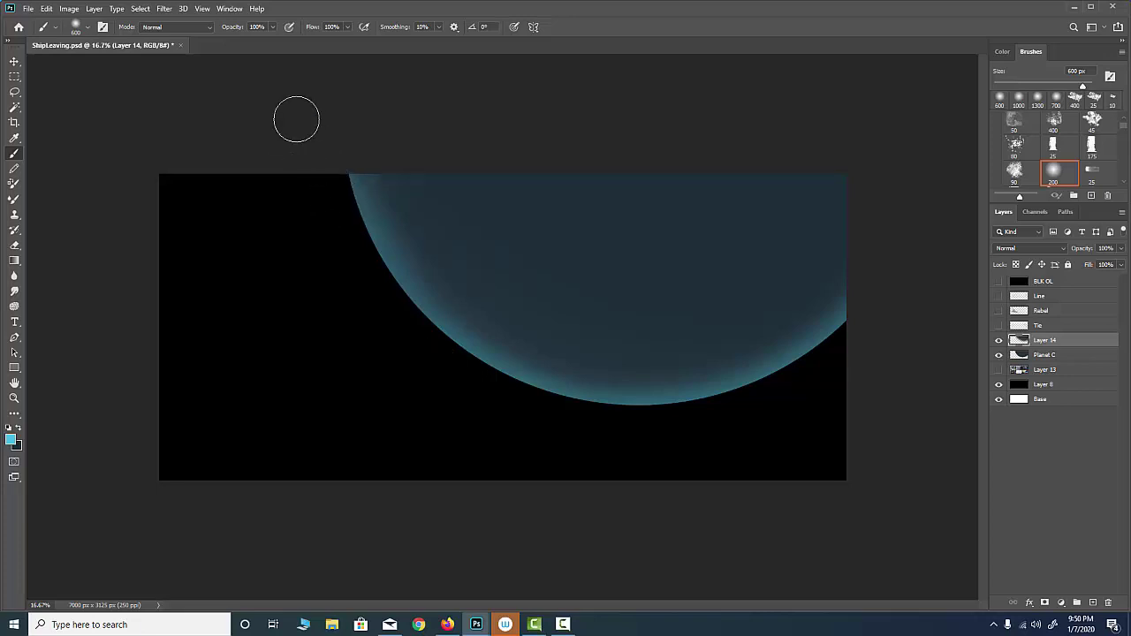
- Brighten the cyan glow along the planet's whole curved rim with the 600 px brush at 30% opacity
key("3")
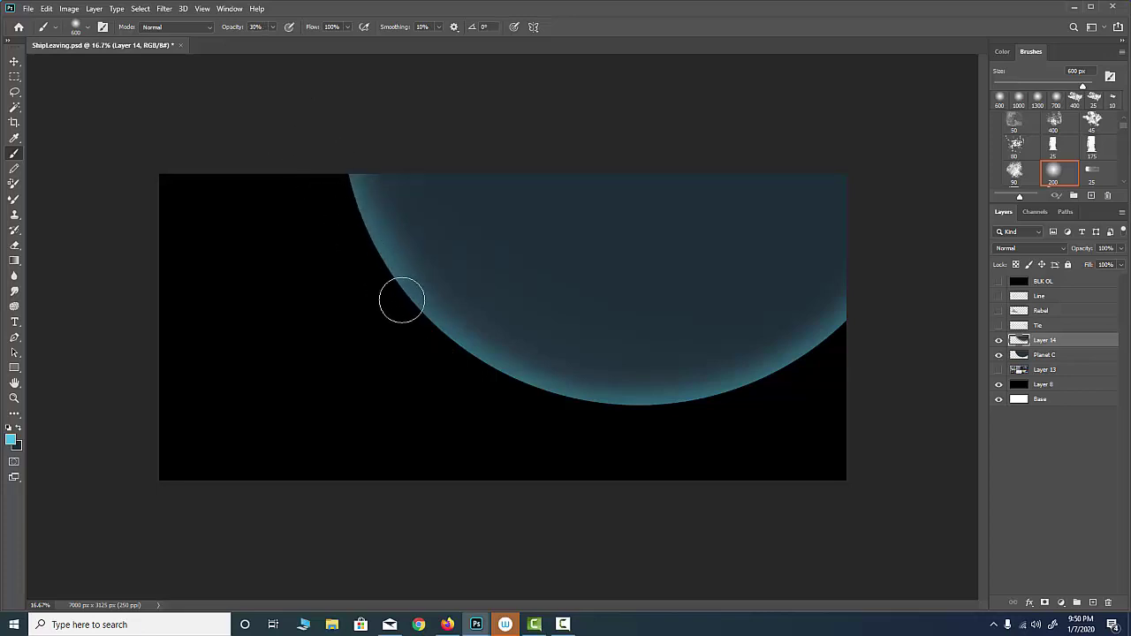
mouse_move(561, 401)
left_mouse_down()
mouse_move(713, 409)
mouse_move(859, 334)
mouse_move(911, 268)
left_mouse_up()
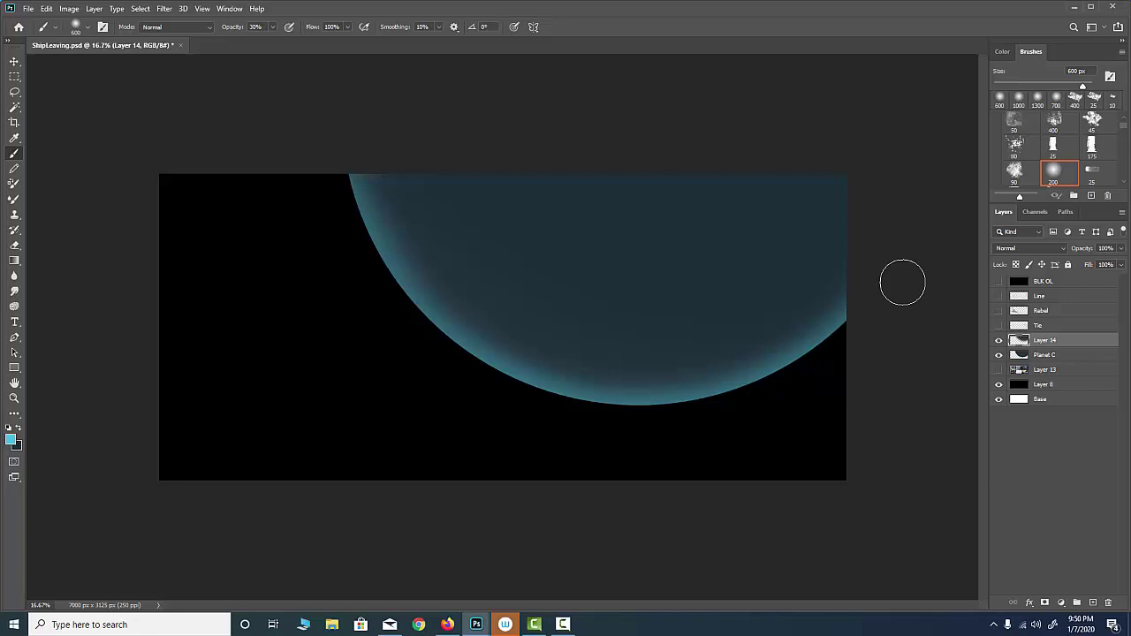
mouse_move(330, 162)
left_mouse_down()
mouse_move(375, 275)
mouse_move(405, 316)
mouse_move(478, 372)
mouse_move(561, 409)
mouse_move(671, 414)
mouse_move(747, 400)
mouse_move(807, 365)
mouse_move(866, 309)
mouse_move(888, 242)
left_mouse_up()
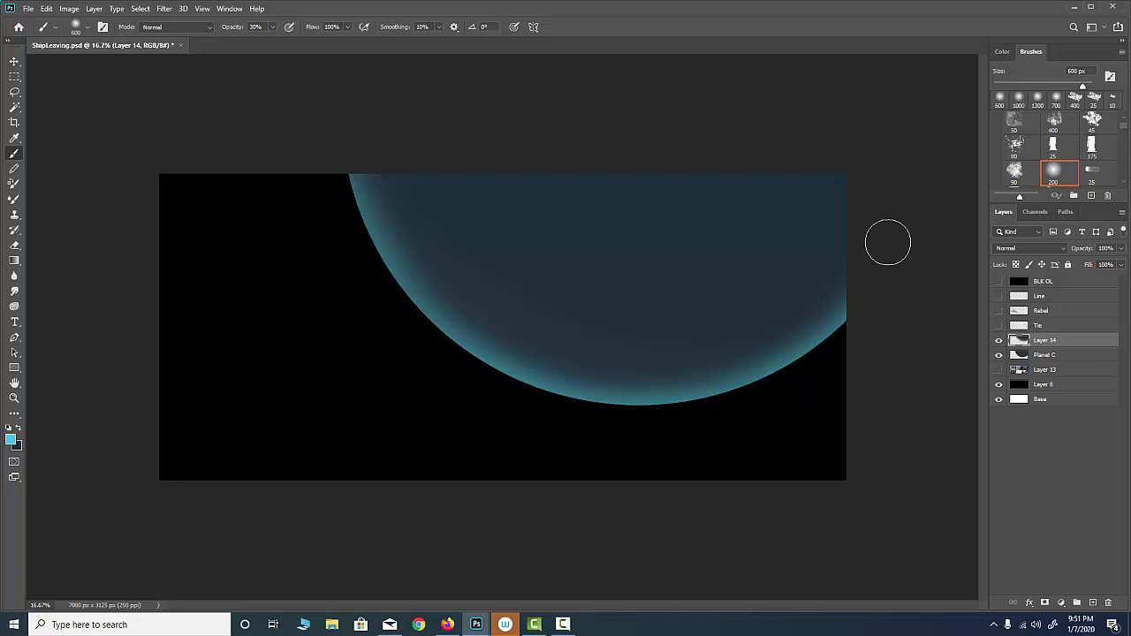
- Spread a faint cyan haze inward from the planet's rim with an 800 px brush at 10% opacity
key("1")
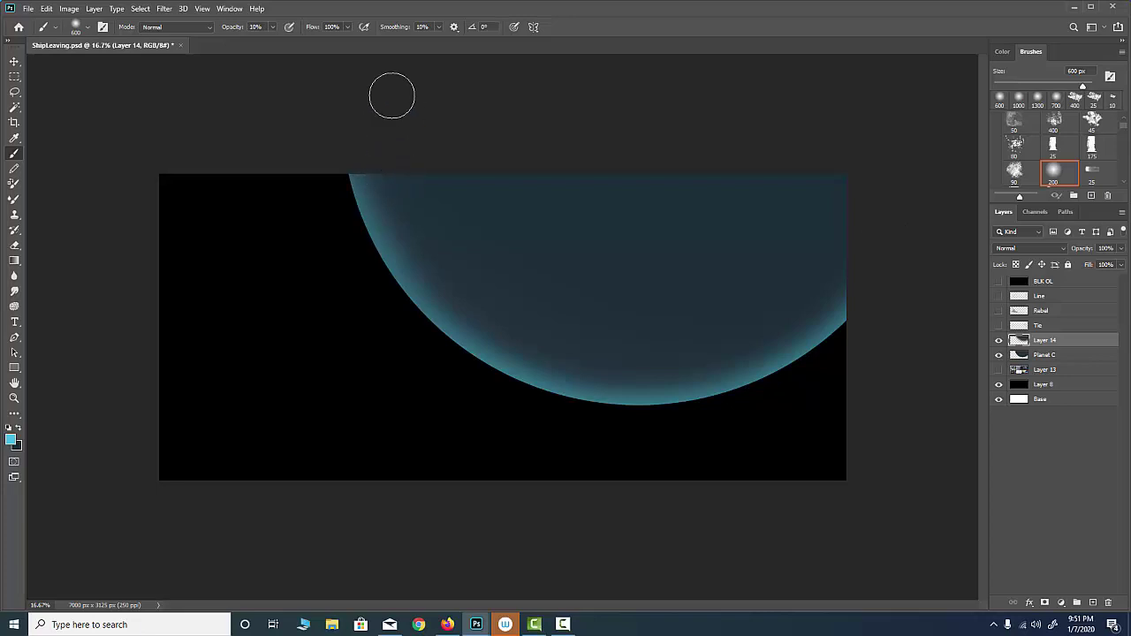
left_click(364, 26)
key("bracketright")
key("bracketright")
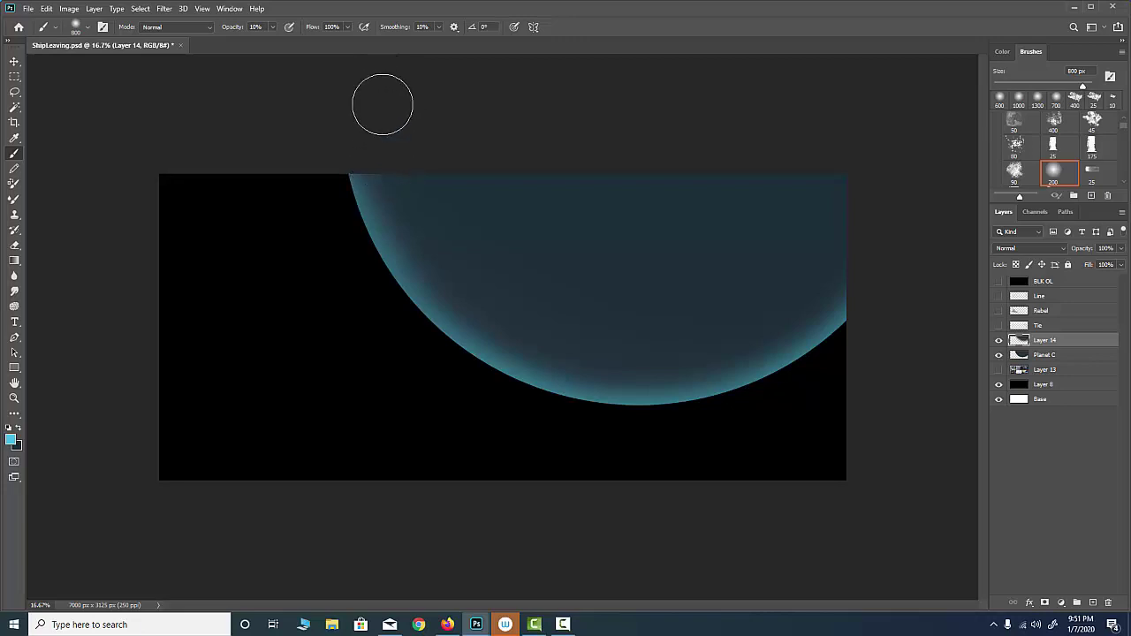
mouse_move(395, 182)
left_mouse_down()
mouse_move(449, 271)
mouse_move(527, 341)
mouse_move(658, 364)
mouse_move(725, 358)
mouse_move(809, 321)
mouse_move(872, 256)
mouse_move(907, 184)
mouse_move(880, 236)
mouse_move(812, 309)
mouse_move(731, 347)
mouse_move(638, 353)
mouse_move(560, 341)
mouse_move(469, 289)
mouse_move(396, 208)
mouse_move(342, 83)
mouse_move(395, 226)
mouse_move(440, 288)
mouse_move(522, 346)
mouse_move(705, 374)
left_mouse_up()
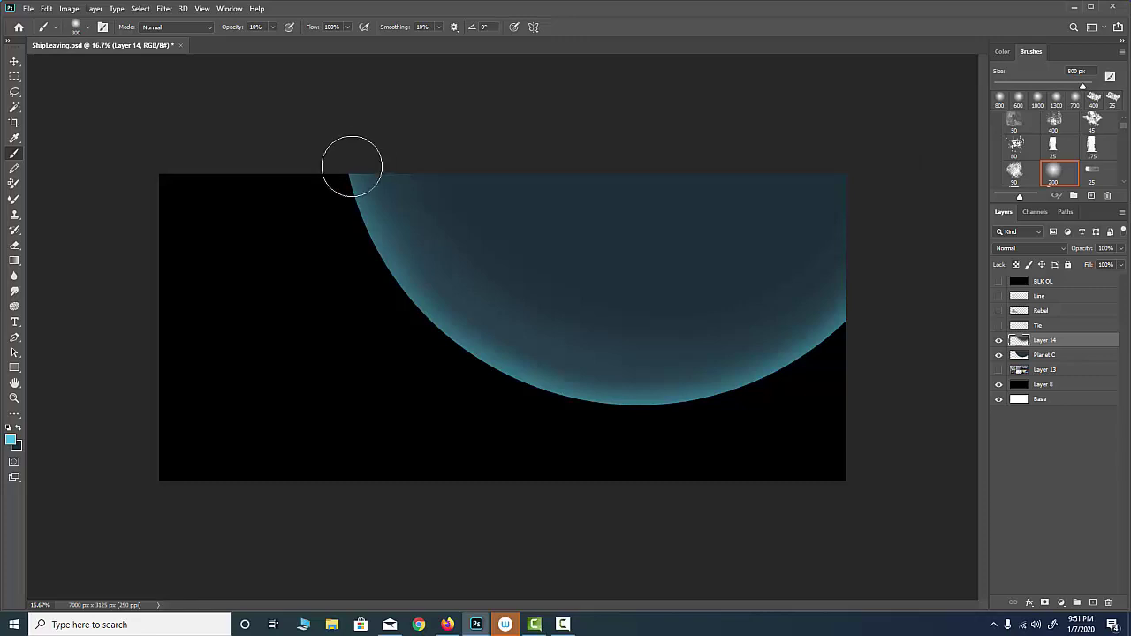
- Reduce the brush to 300 px and paint a thin, brighter cyan edge along the planet's curved rim
key("2")
key("3")
key("bracketleft")
key("bracketleft")
key("bracketleft")
key("bracketleft")
key("bracketleft")
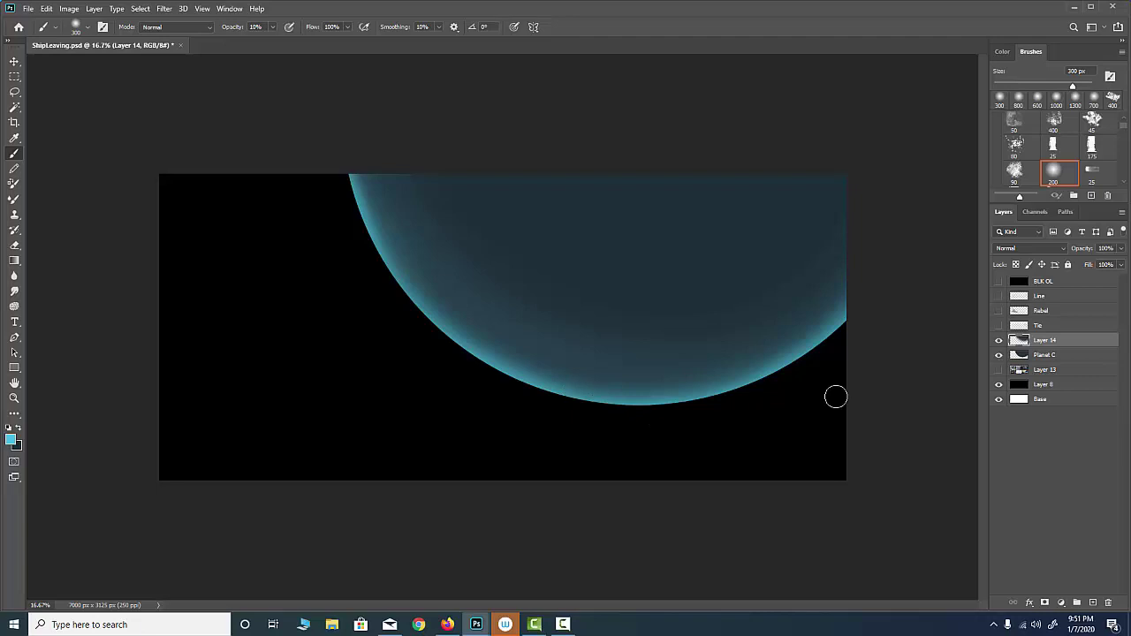
- Resize the brush to 600 px and blend the cyan glow inside the planet's rim at 10% opacity
key("bracketright")
key("bracketright")
key("bracketright")
key("bracketright")
key("bracketright")
key("bracketright")
key("bracketright")
key("bracketright")
key("bracketright")
key("bracketright")
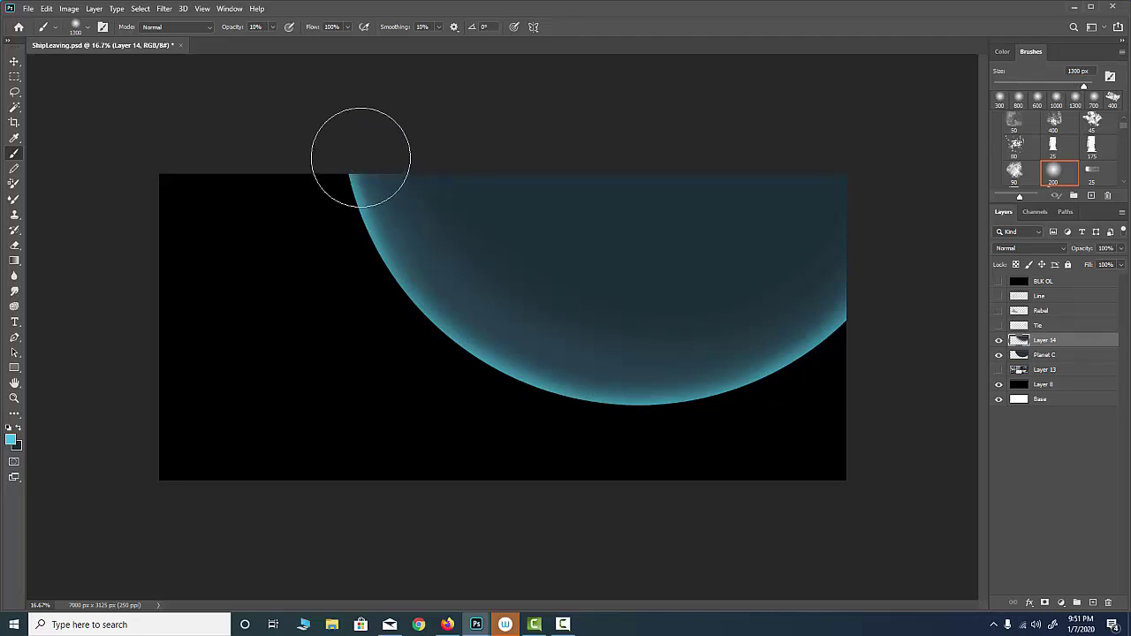
key("bracketleft")
key("bracketleft")
key("bracketleft")
key("bracketleft")
key("bracketleft")
key("bracketleft")
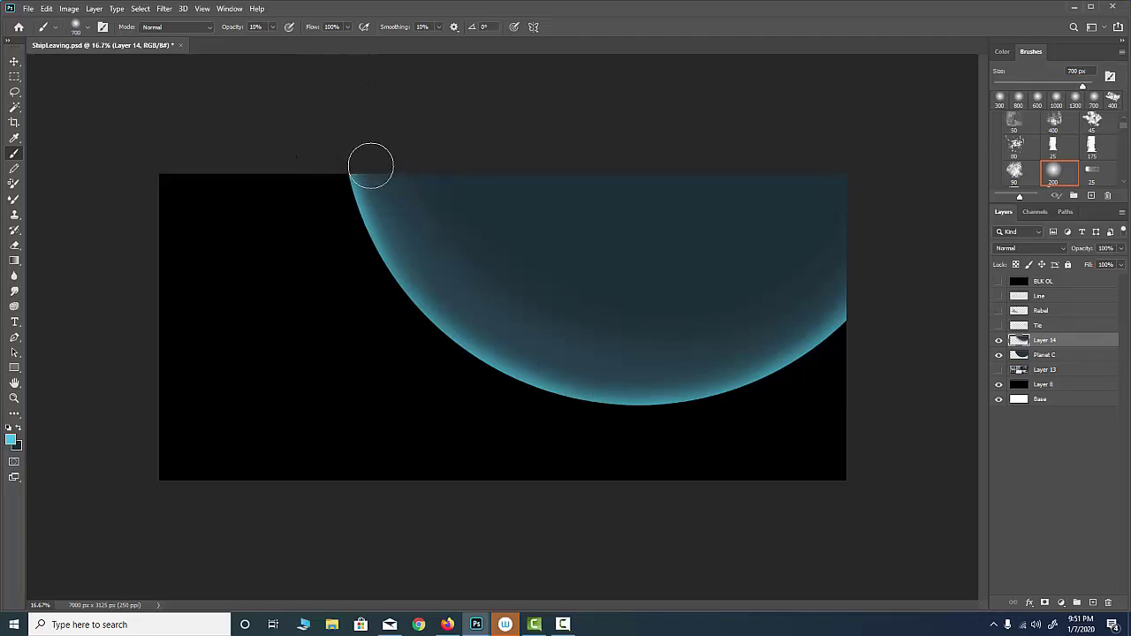
key("bracketleft")
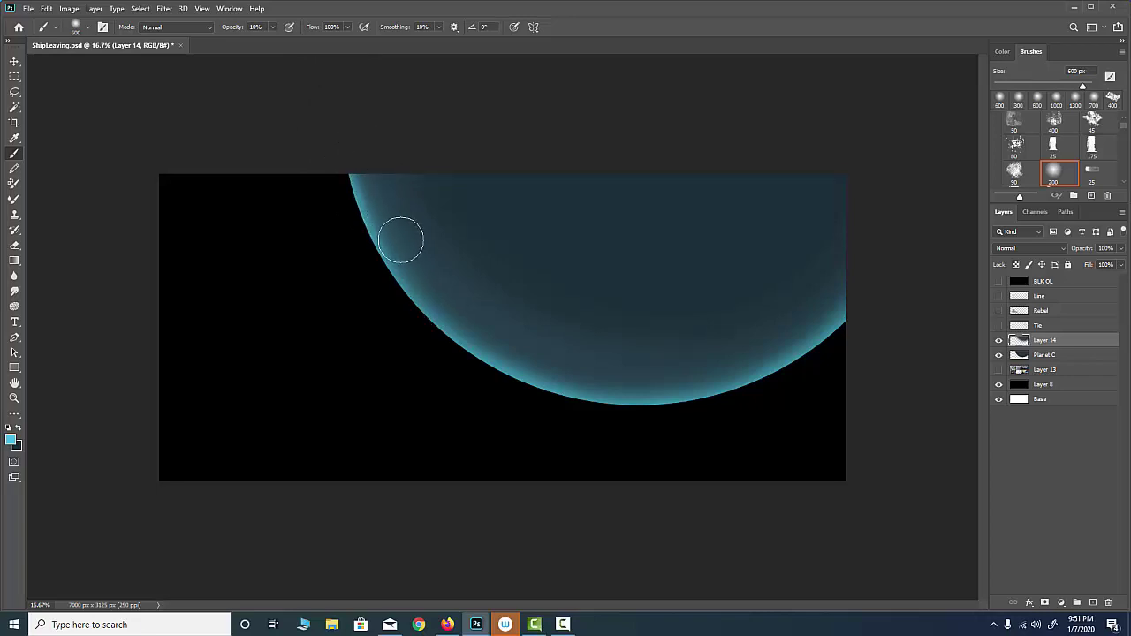
mouse_move(401, 239)
left_mouse_down()
mouse_move(463, 311)
mouse_move(546, 363)
mouse_move(633, 381)
mouse_move(761, 347)
left_mouse_up()
- Add a new layer above Layer 14 and name it Land Mass
left_click(1092, 603)
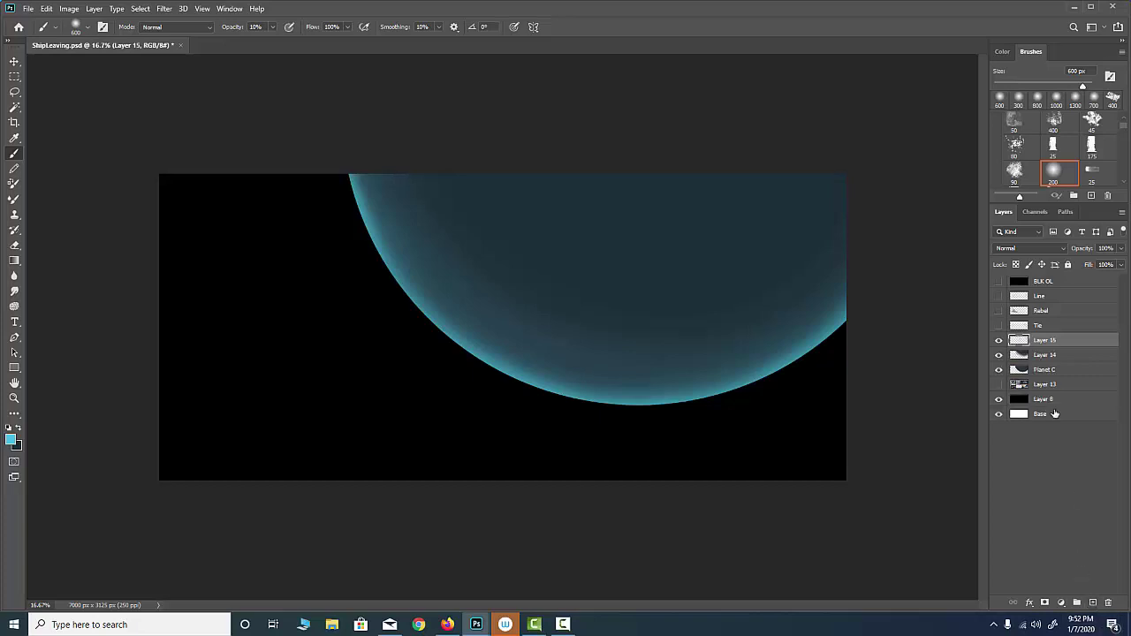
double_click(1045, 341)
left_click(1047, 340)
double_click(1045, 340)
key("BackSpace")
type("Land Mass")
key("Return")
- Add a new layer above Land Mass and name it Ocean Mass
left_click(1092, 603)
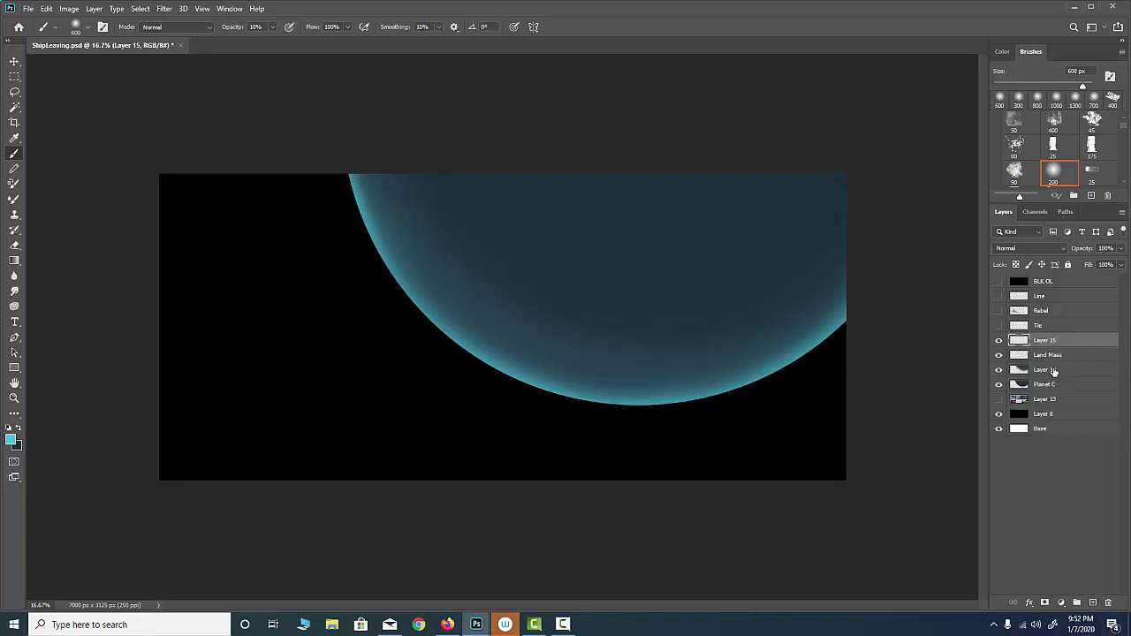
double_click(1043, 341)
type("Ocean Mass")
key("Return")
- Switch to Chrome and search Google Images for hubble telescope planets
left_click(419, 624)
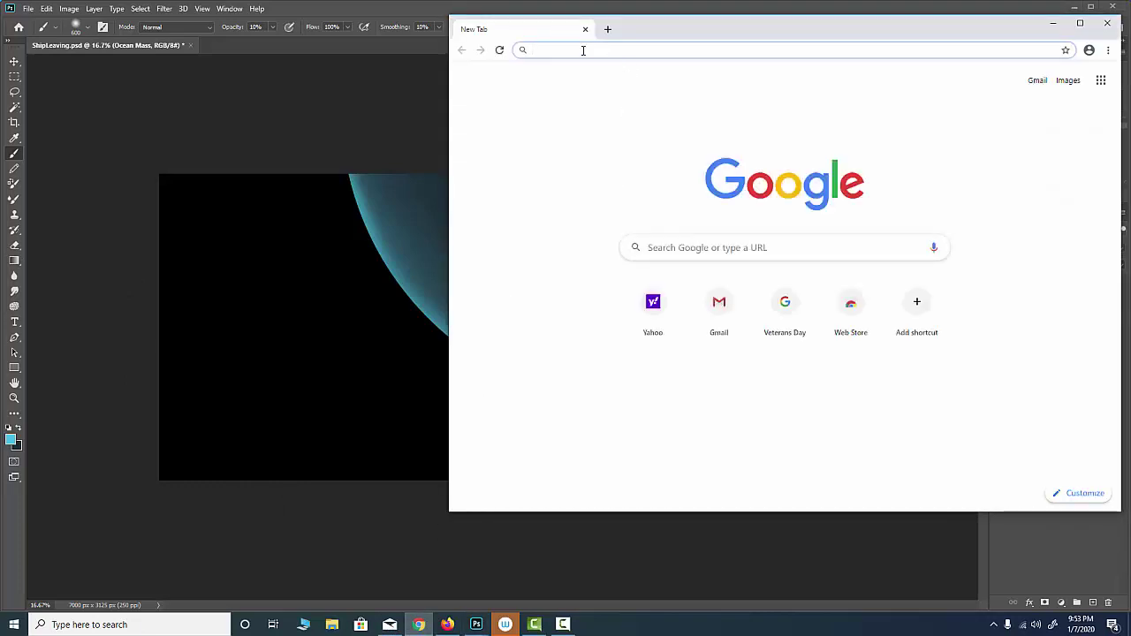
type("hubbl")
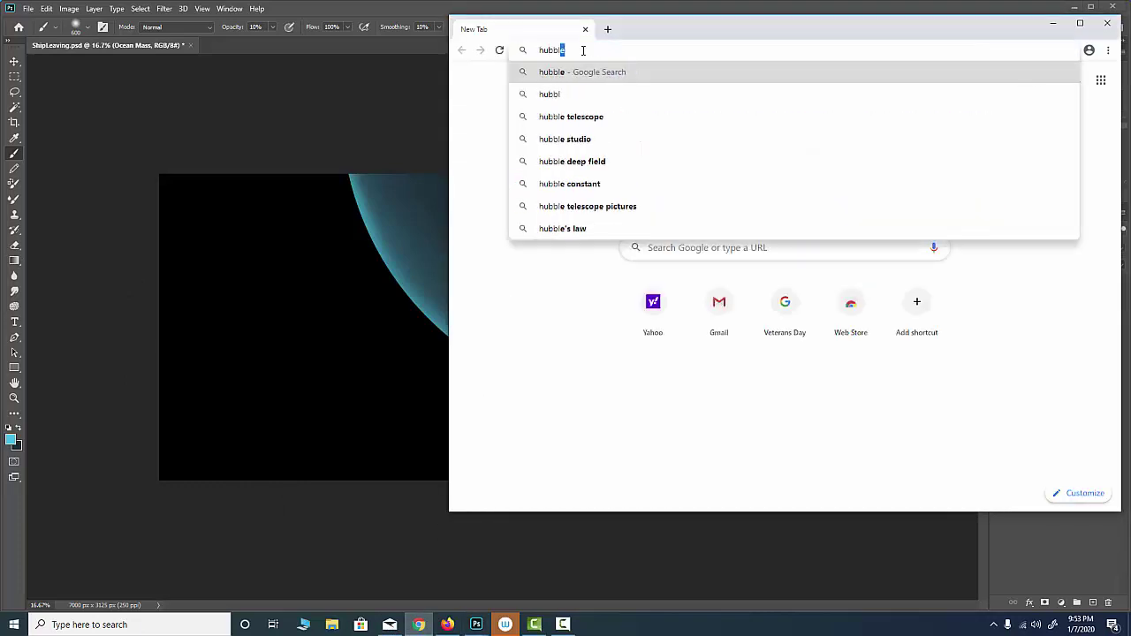
type("e telescvope")
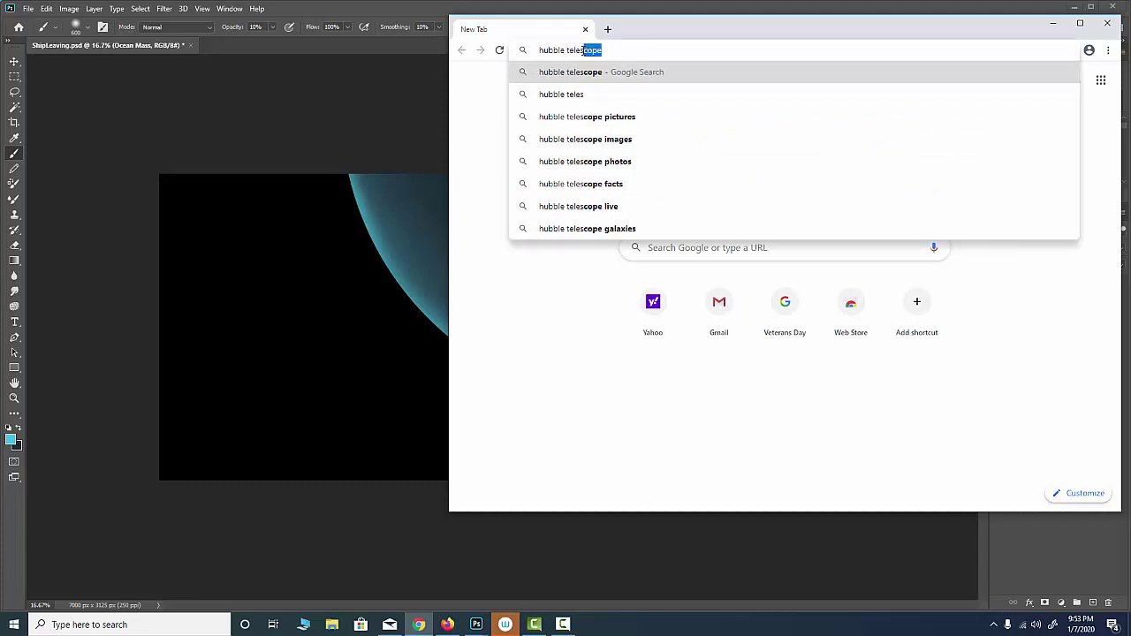
type(" planets")
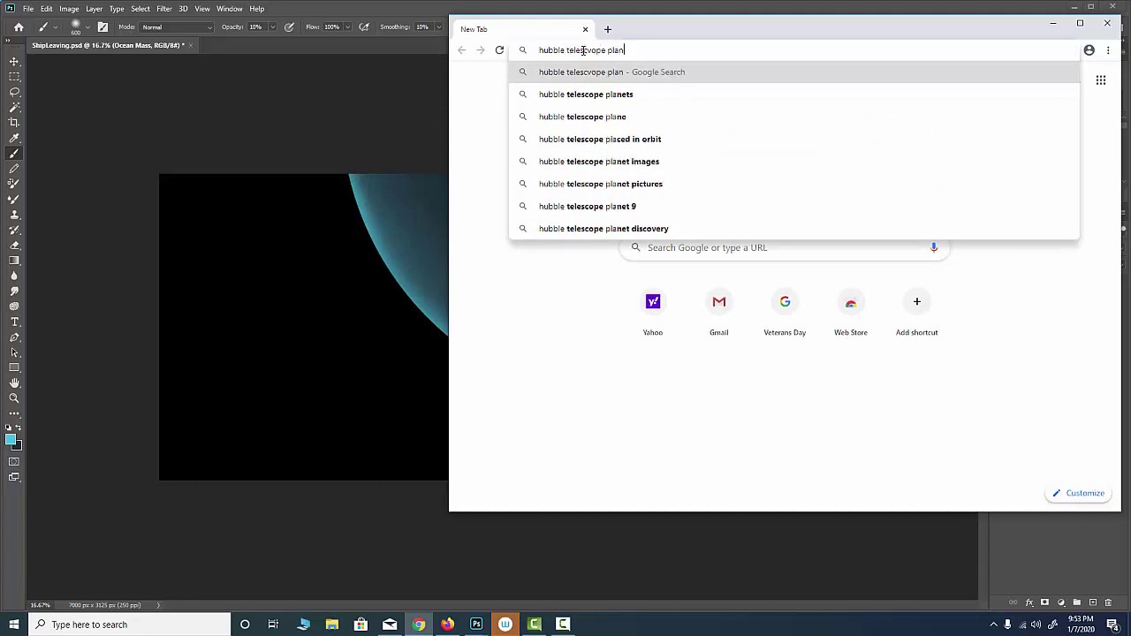
key("Return")
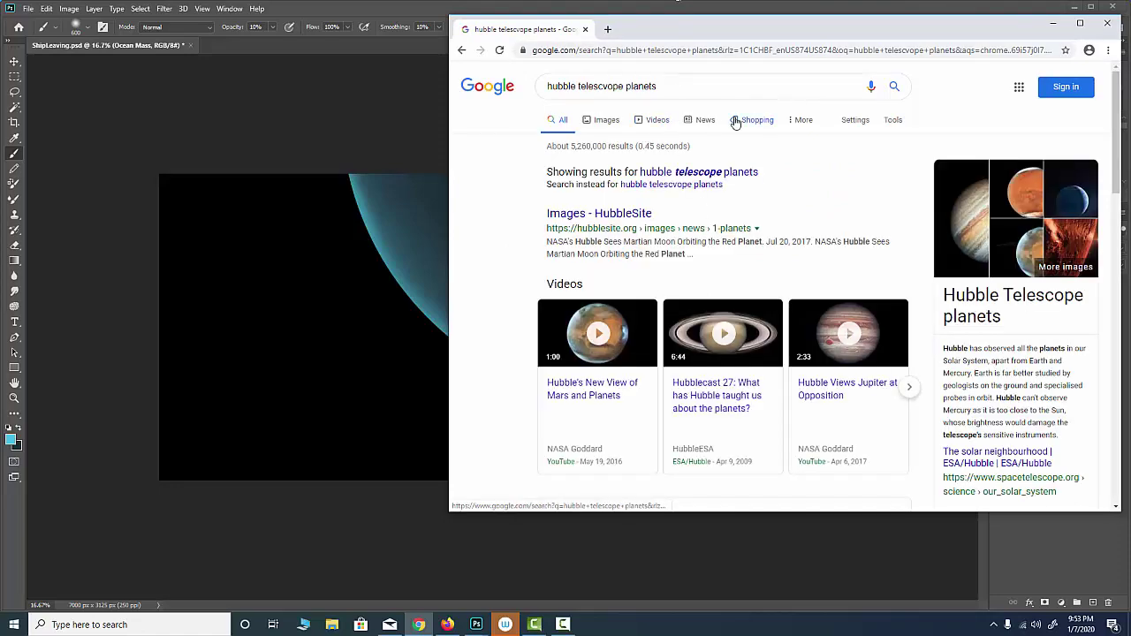
left_click_drag(827, 33, 678, 52)
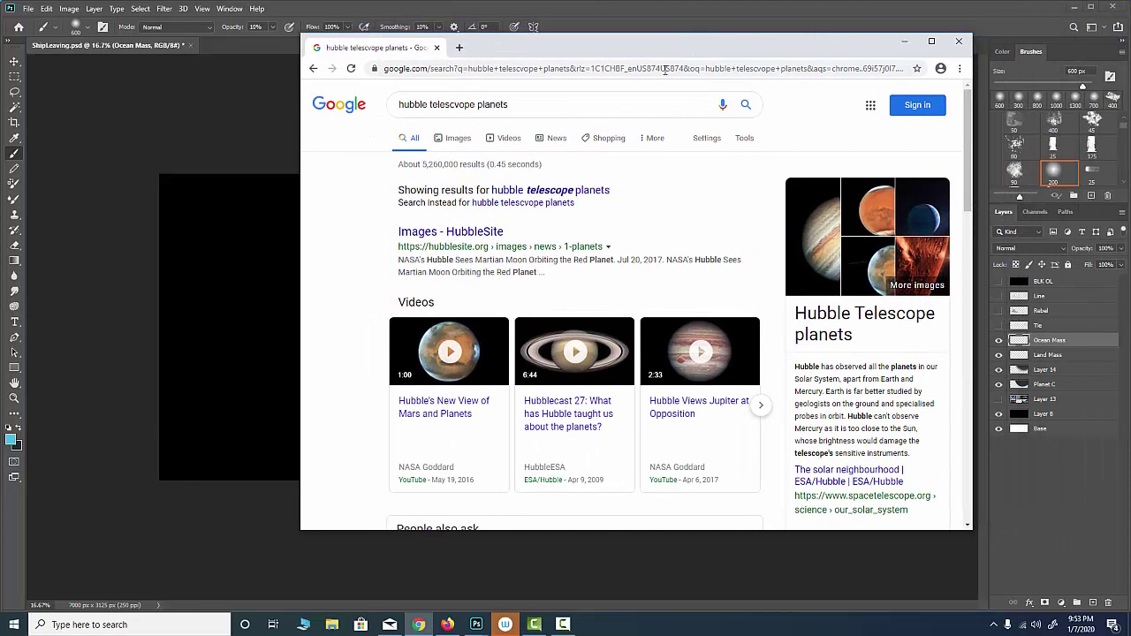
left_click(452, 139)
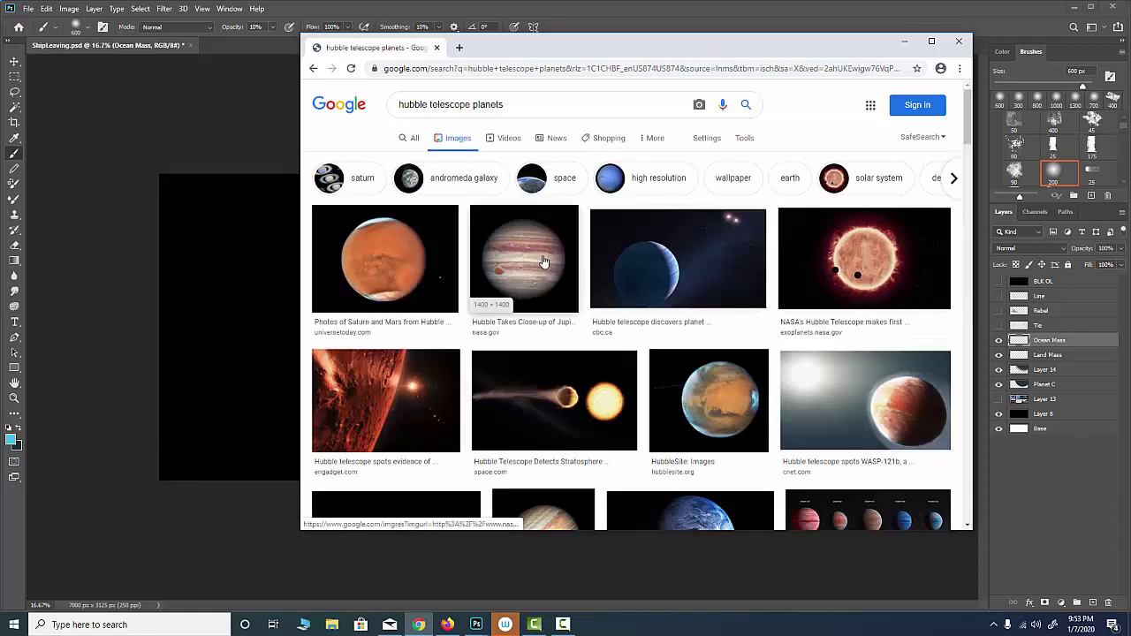
- Examine several planet pictures in the image results as surface references, and return to Photoshop
left_click(859, 242)
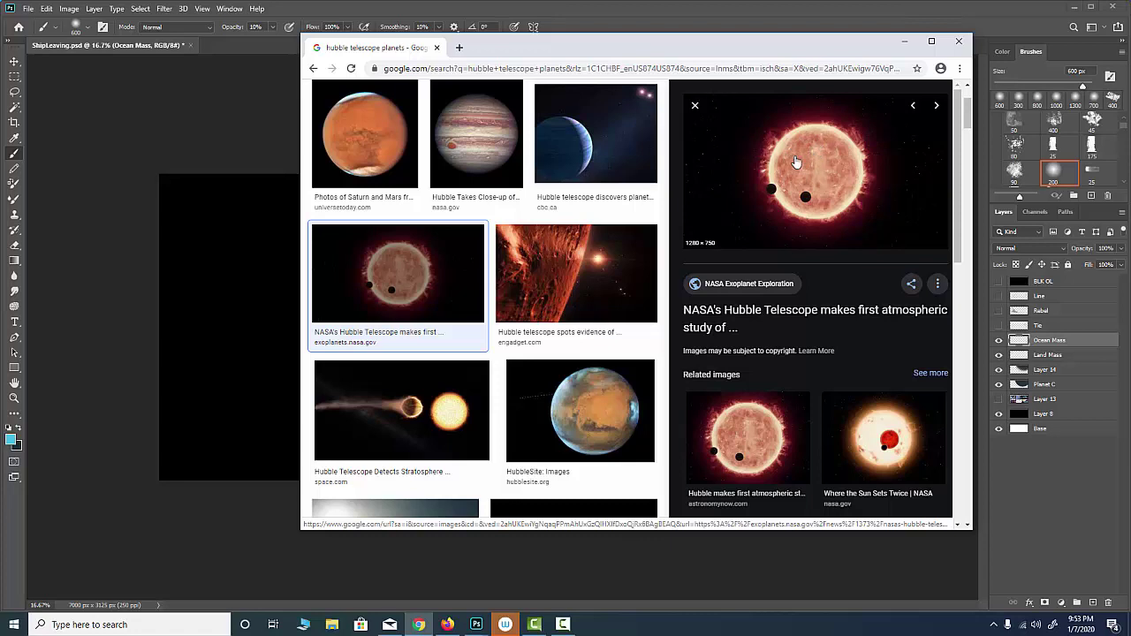
left_click(582, 145)
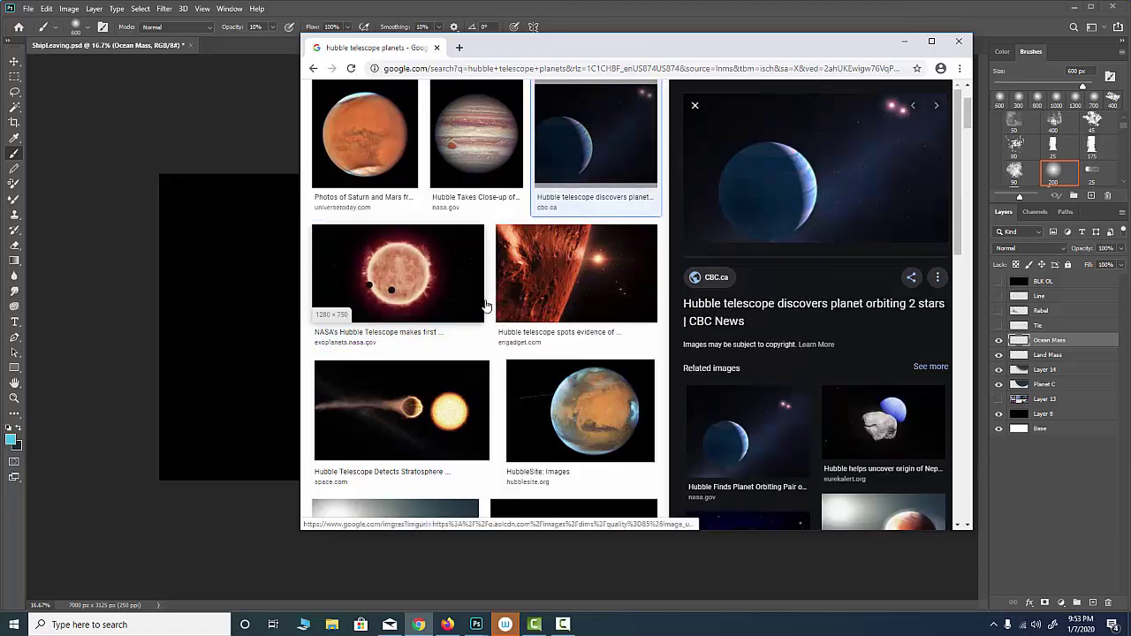
scroll(487, 303, "down", 2)
scroll(487, 303, "down", 4)
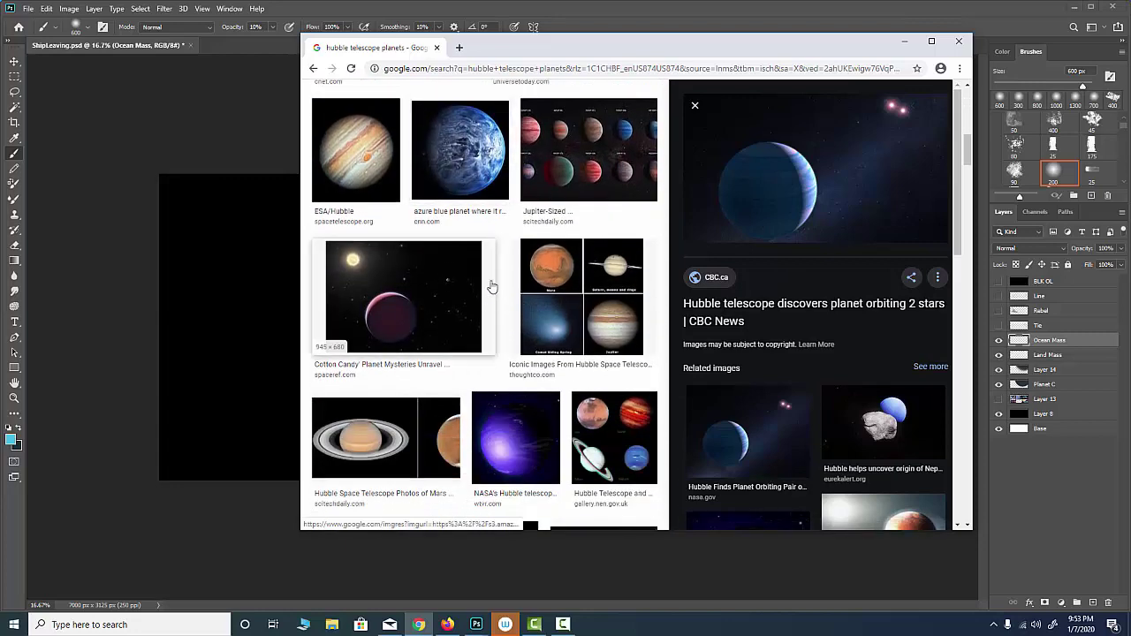
left_click(481, 171)
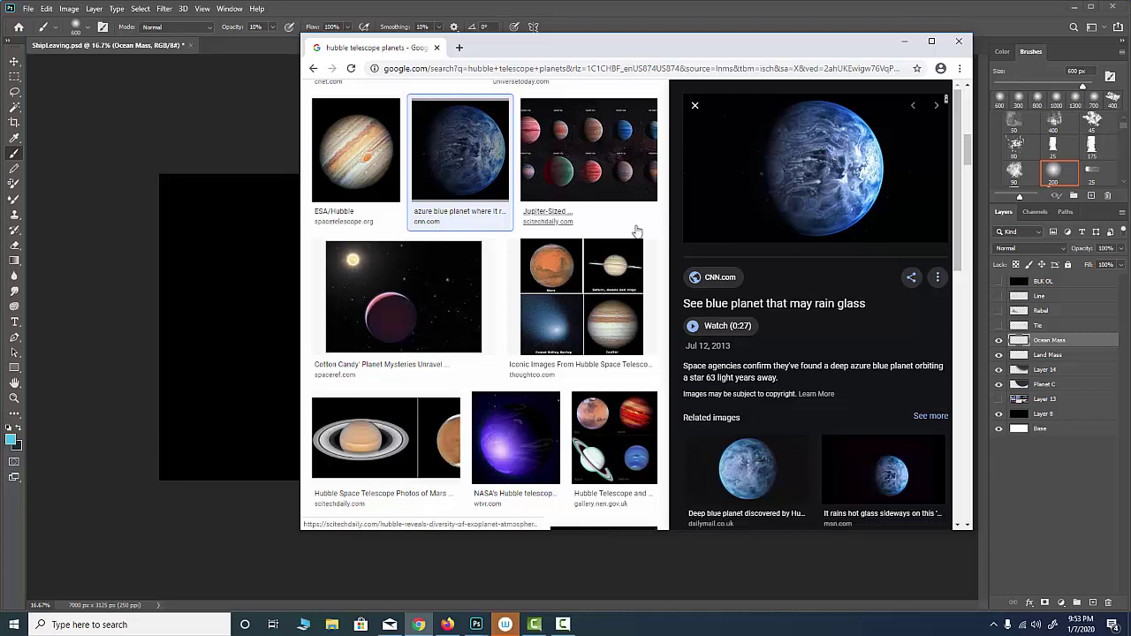
scroll(623, 226, "down", 8)
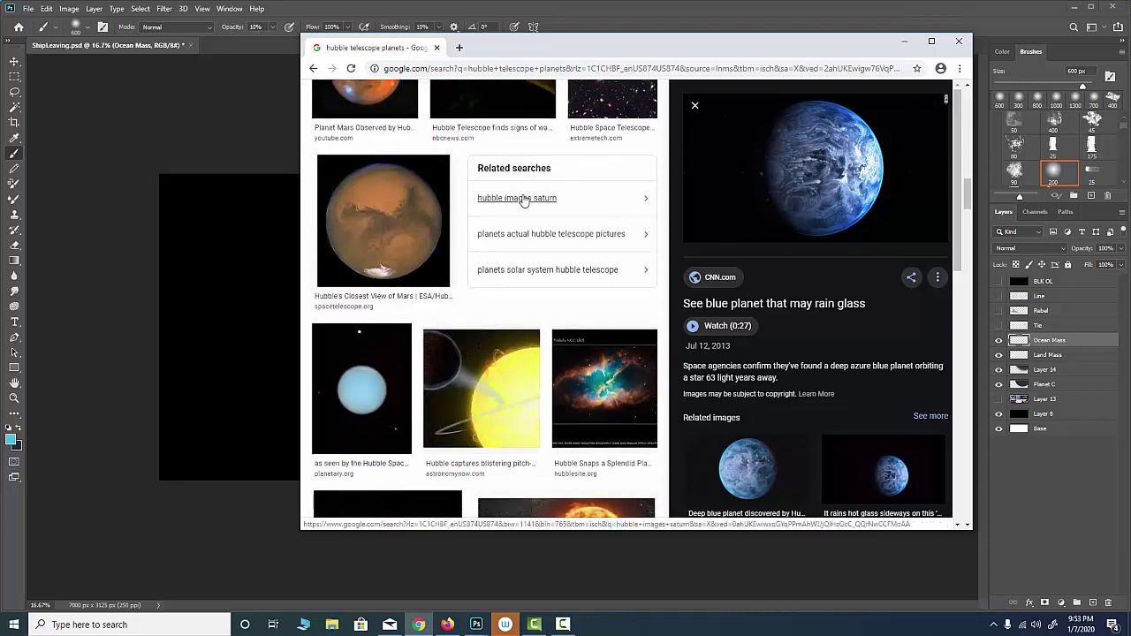
left_click(369, 223)
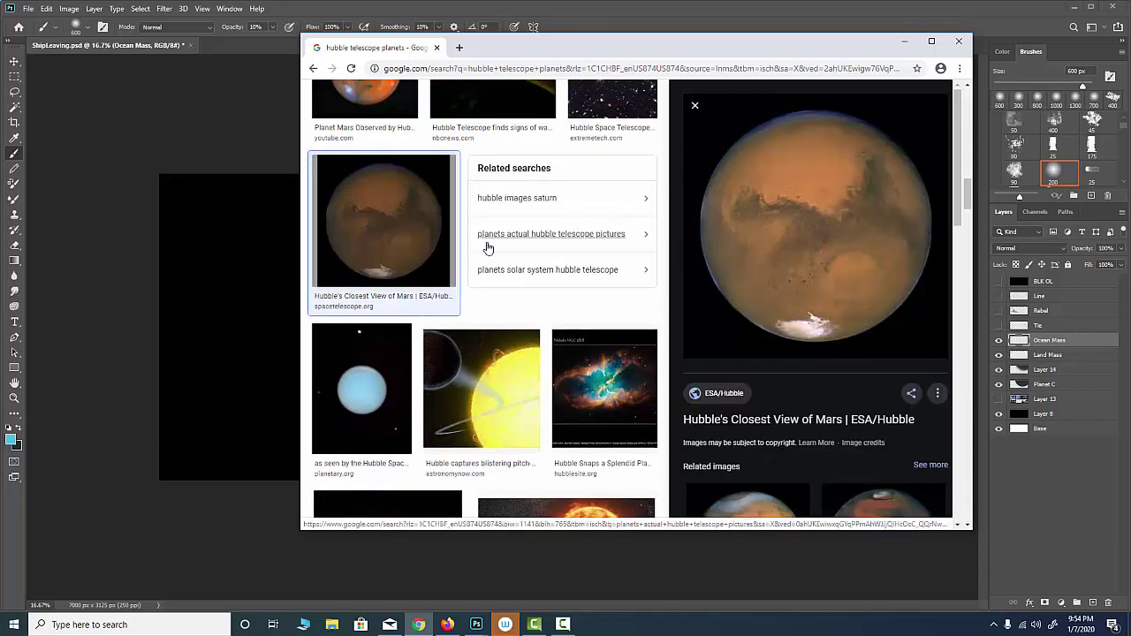
scroll(442, 274, "down", 4)
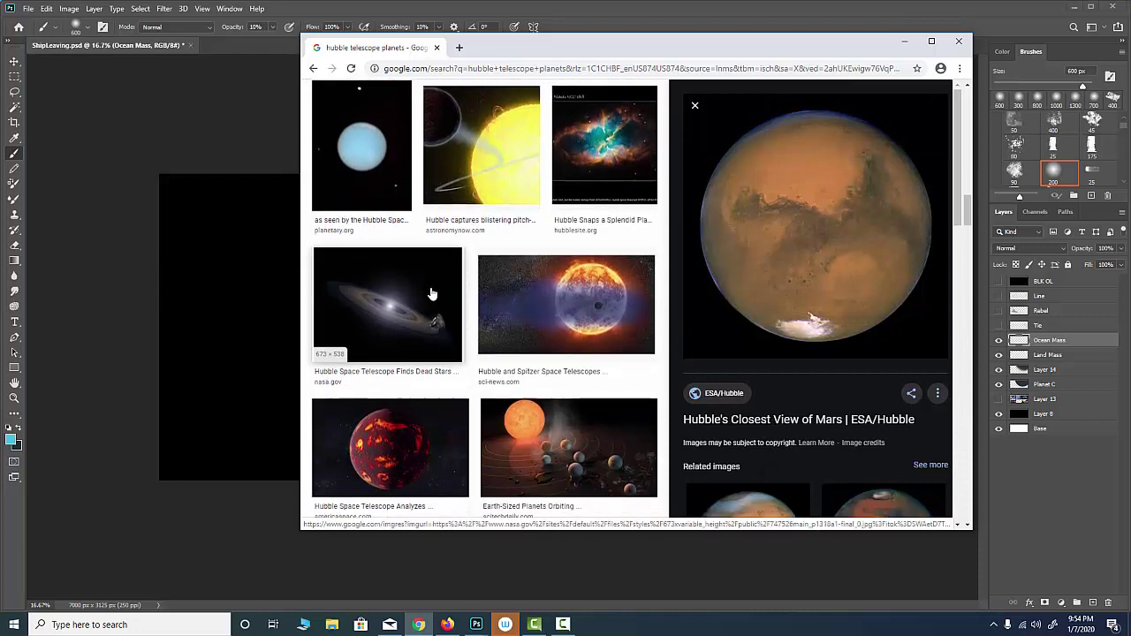
scroll(463, 265, "down", 1)
left_click(422, 208)
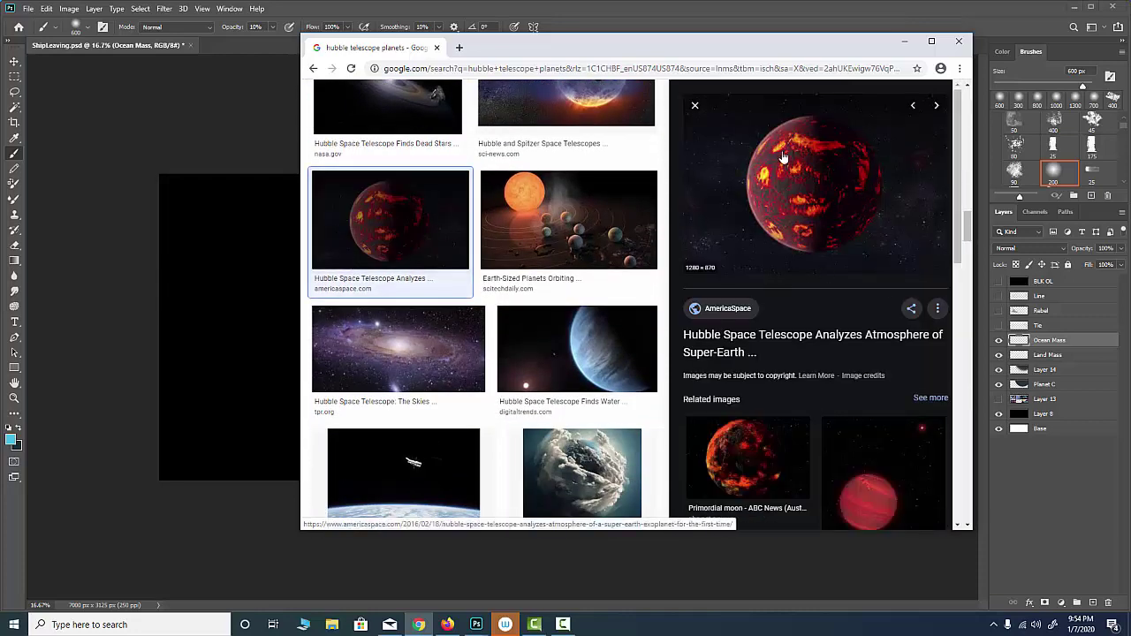
scroll(651, 316, "down", 2)
left_click(583, 291)
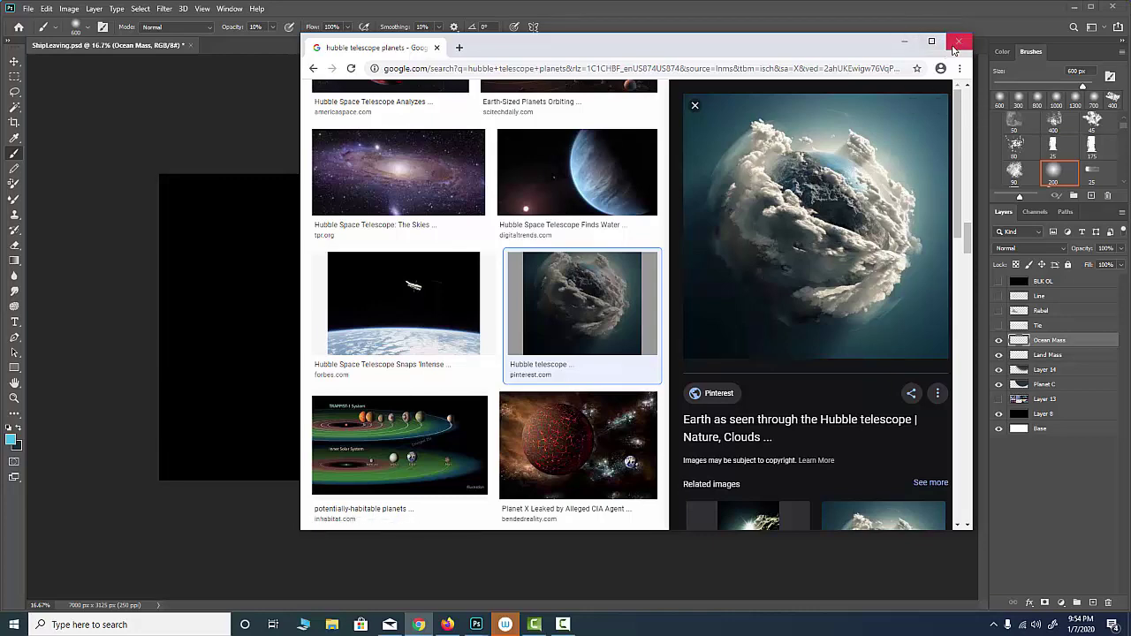
left_click(904, 46)
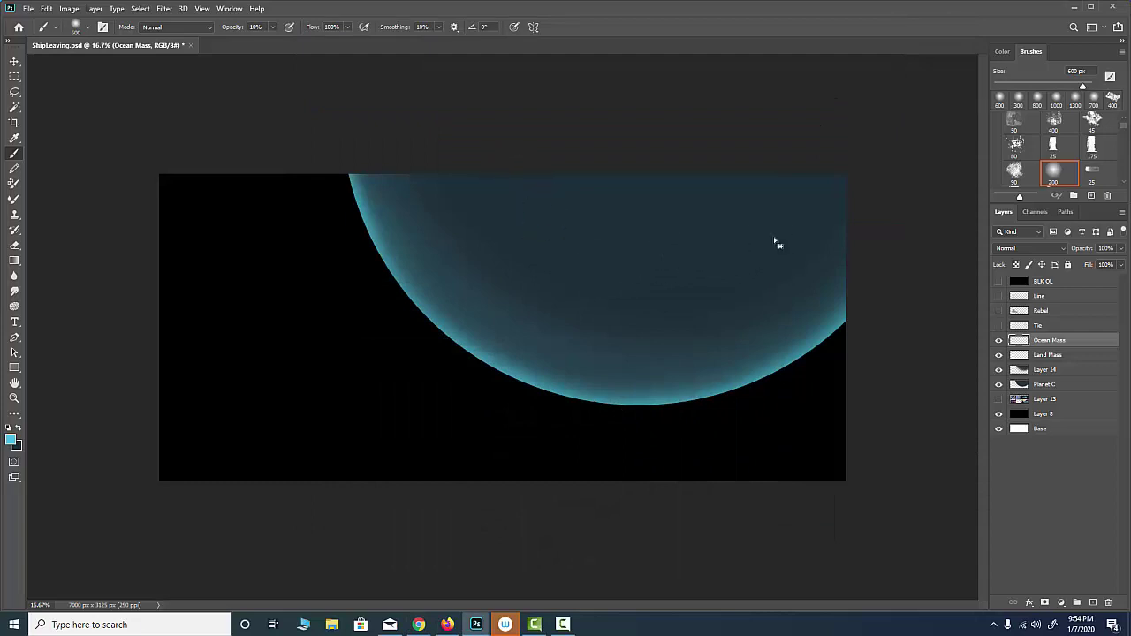
- On the Land Mass layer, lasso a combined selection of four irregular land shapes across the planet's upper-left area
key("l")
left_click(1060, 355)
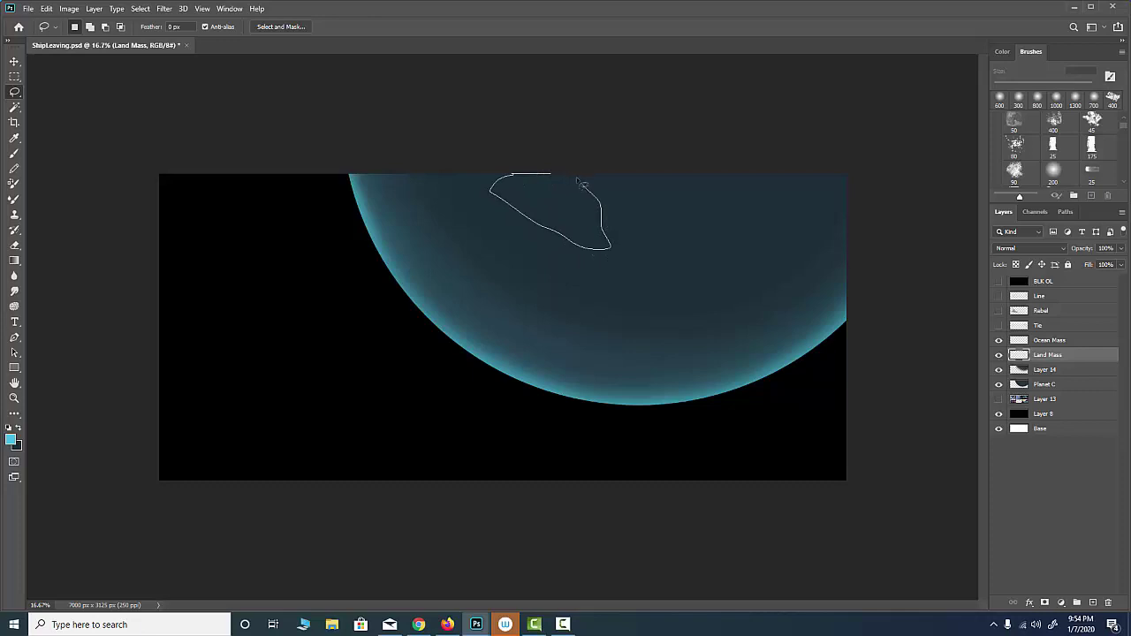
mouse_move(548, 176)
left_mouse_down()
mouse_move(509, 168)
mouse_move(495, 191)
left_mouse_up()
key("alt")
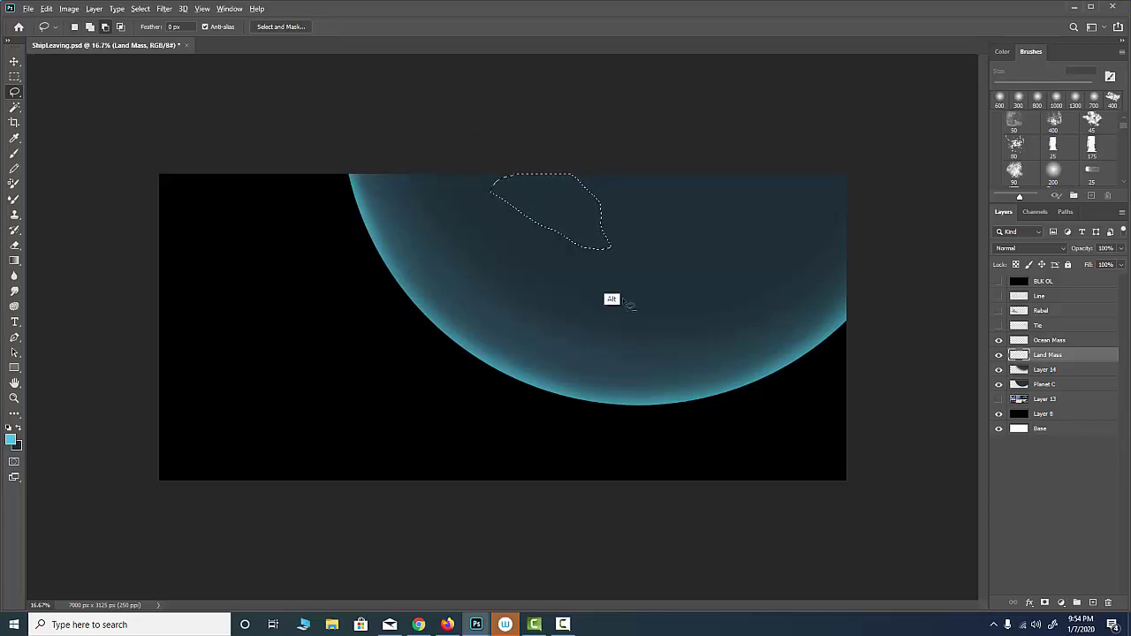
mouse_move(457, 175)
left_mouse_down()
mouse_move(507, 253)
mouse_move(501, 265)
mouse_move(424, 200)
mouse_move(420, 160)
mouse_move(442, 142)
mouse_move(488, 216)
mouse_move(491, 245)
mouse_move(420, 189)
mouse_move(416, 159)
mouse_move(473, 177)
left_mouse_up()
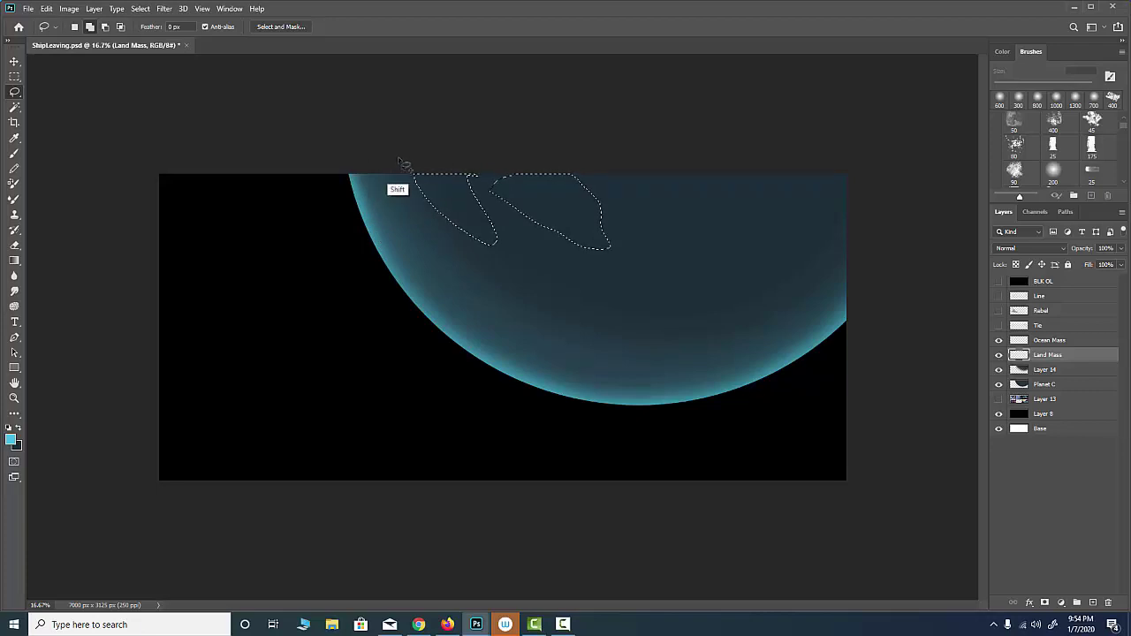
mouse_move(397, 175)
left_mouse_down()
mouse_move(410, 209)
mouse_move(396, 175)
left_mouse_up()
mouse_move(383, 203)
left_mouse_down()
mouse_move(397, 248)
mouse_move(369, 226)
mouse_move(375, 193)
left_mouse_up()
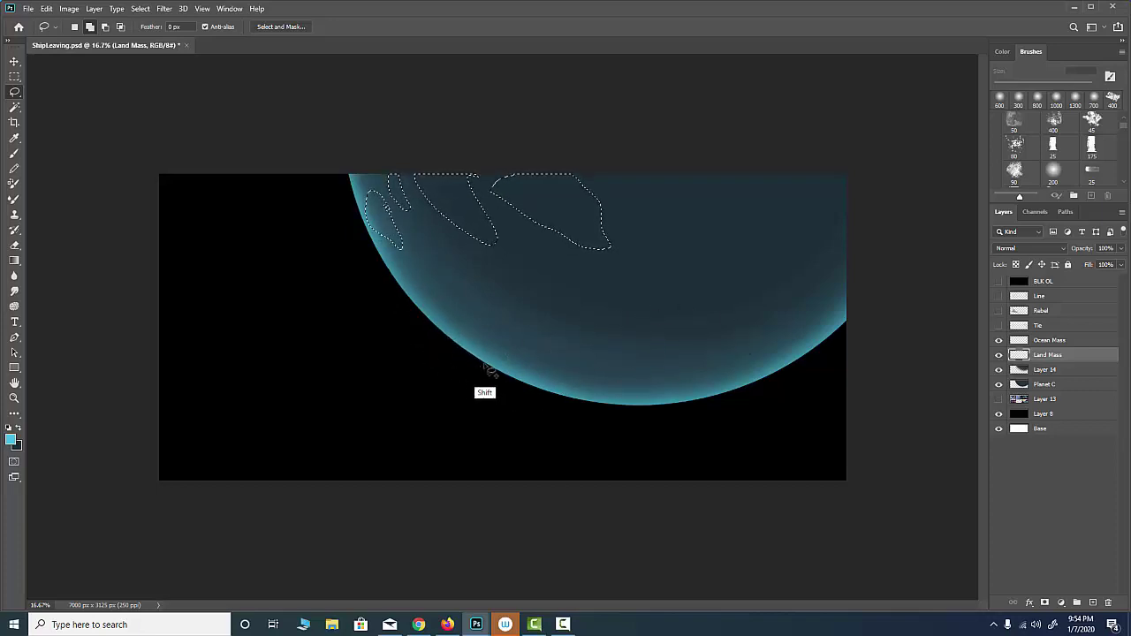
- Add land shapes near the planet's lower-left rim and a large continent with small islands in its upper-right area to the lasso selection
mouse_move(484, 364)
left_mouse_down()
mouse_move(569, 330)
mouse_move(622, 337)
mouse_move(642, 364)
mouse_move(557, 402)
mouse_move(472, 362)
mouse_move(516, 363)
mouse_move(494, 362)
mouse_move(506, 366)
mouse_move(572, 338)
mouse_move(509, 382)
mouse_move(496, 355)
left_mouse_up()
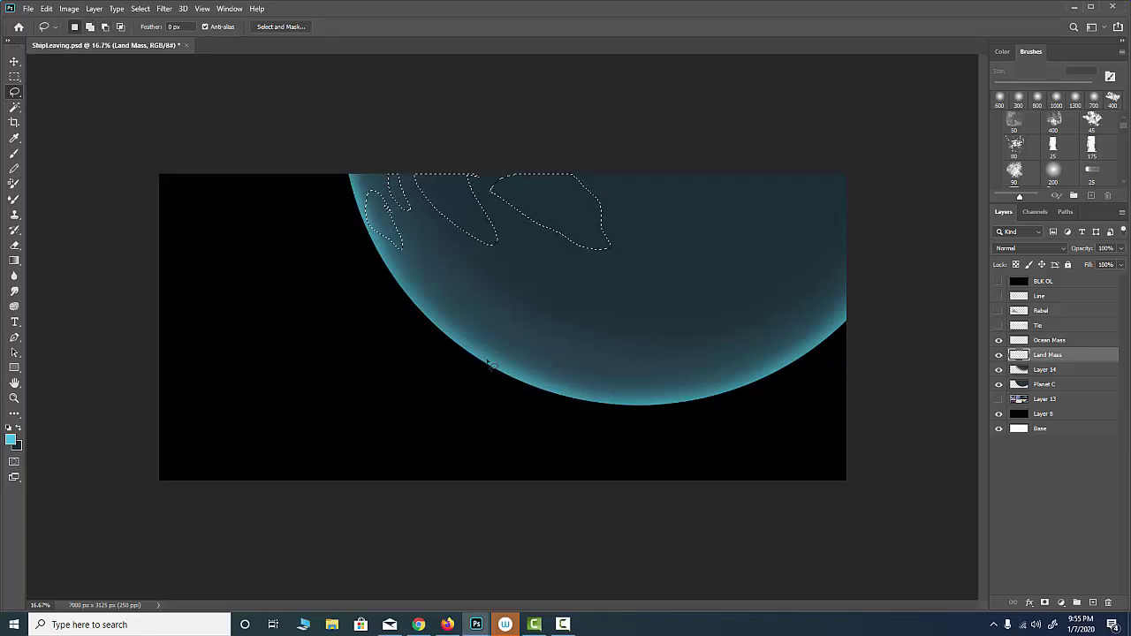
key("shift")
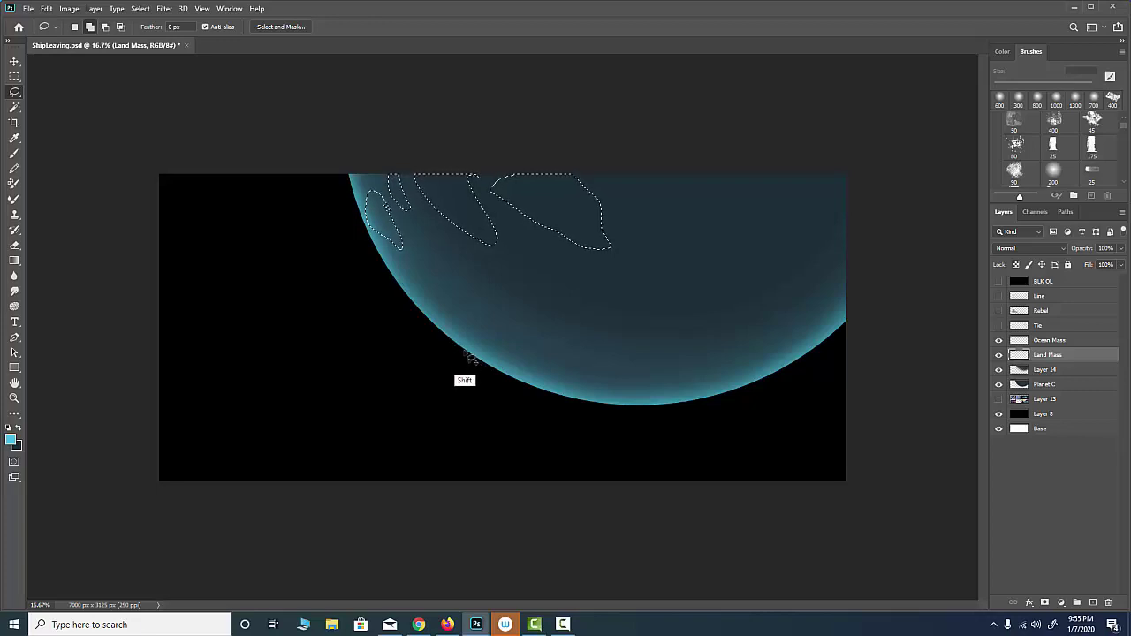
mouse_move(487, 357)
left_mouse_down()
mouse_move(531, 351)
mouse_move(552, 369)
mouse_move(546, 386)
left_mouse_up()
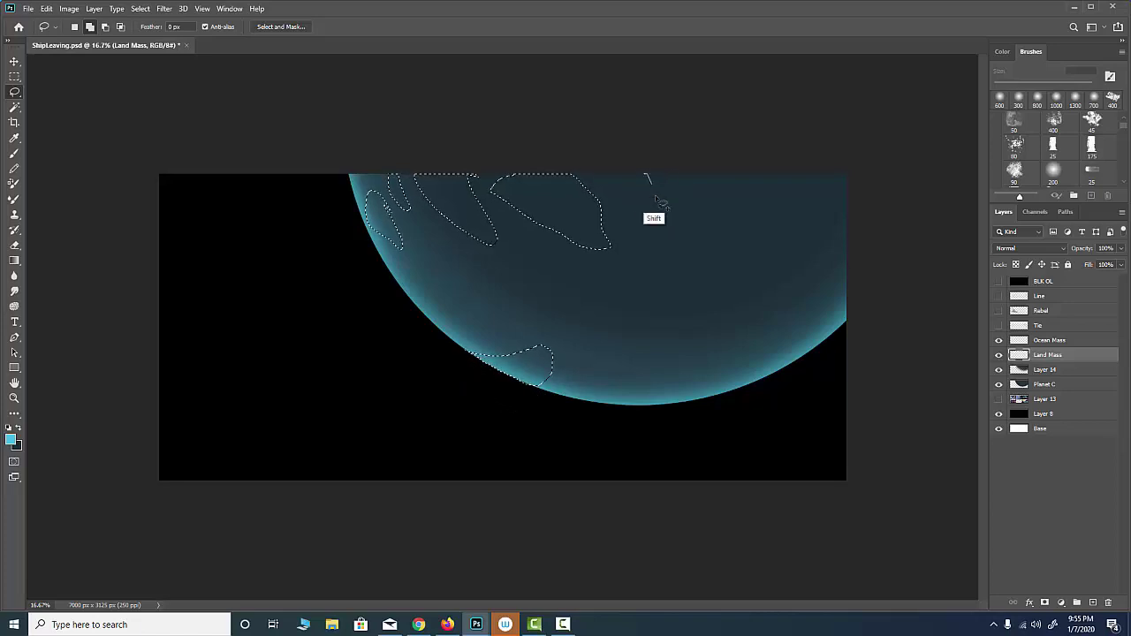
mouse_move(664, 276)
left_mouse_down()
mouse_move(708, 267)
mouse_move(811, 183)
mouse_move(696, 140)
mouse_move(746, 161)
left_mouse_up()
mouse_move(815, 206)
left_mouse_down()
mouse_move(707, 304)
mouse_move(744, 304)
mouse_move(771, 277)
mouse_move(766, 251)
mouse_move(641, 290)
mouse_move(650, 281)
mouse_move(623, 278)
left_mouse_up()
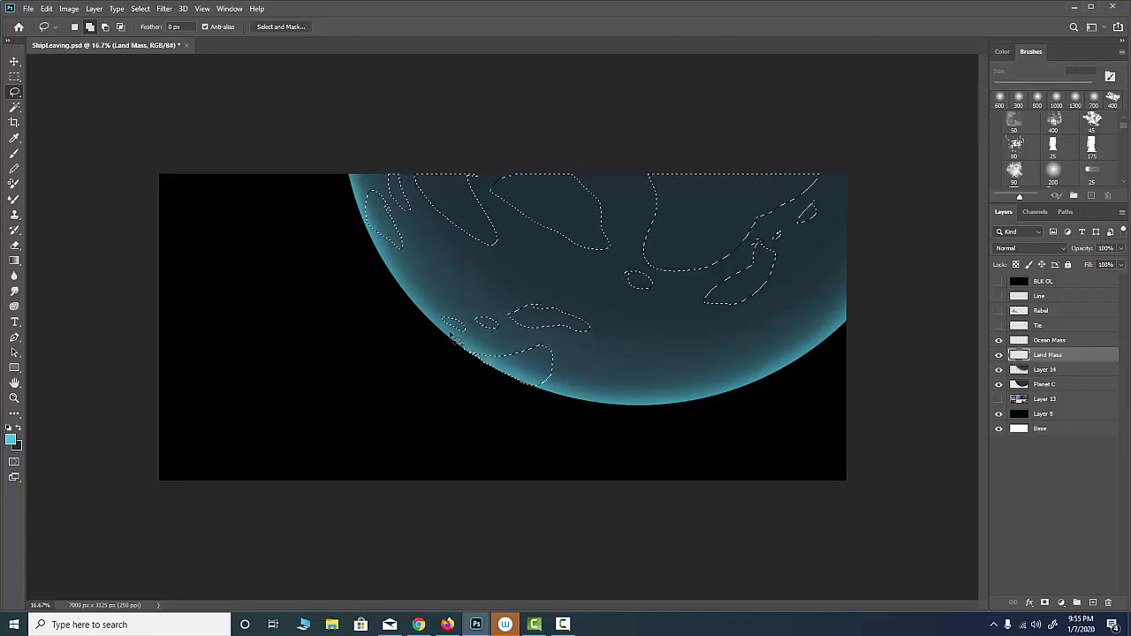
- Add land shapes along the planet's right edge, lower-right rim and lower middle to the selection, trimming the excess outside the planet
mouse_move(854, 296)
left_mouse_down()
mouse_move(841, 261)
mouse_move(851, 212)
left_mouse_up()
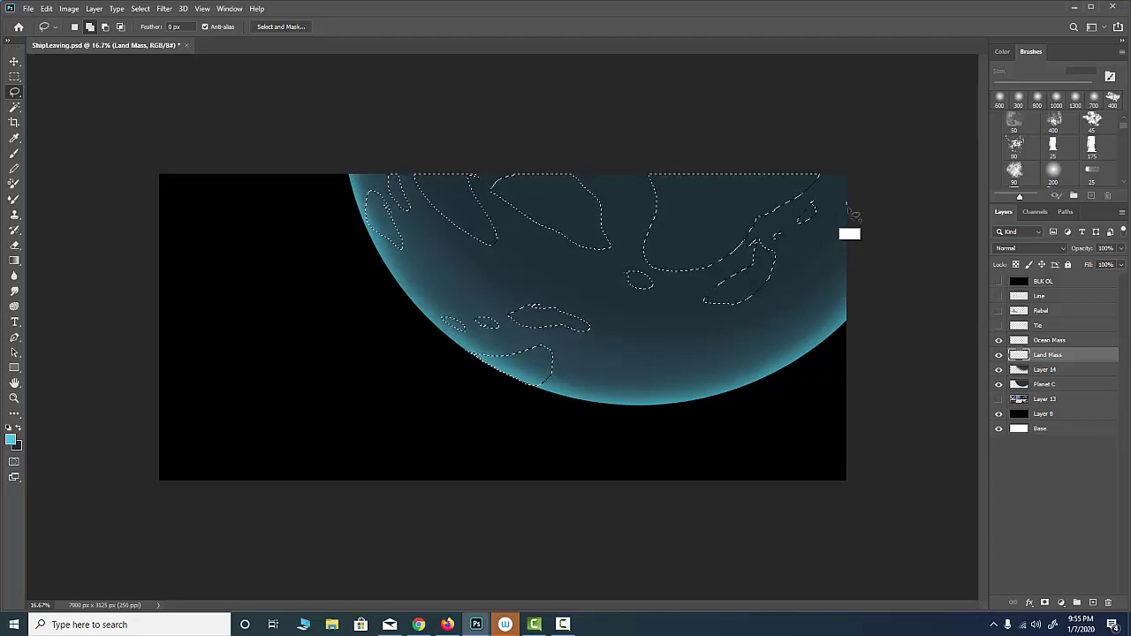
mouse_move(834, 254)
left_mouse_down()
mouse_move(855, 236)
mouse_move(845, 205)
mouse_move(805, 300)
mouse_move(833, 303)
left_mouse_up()
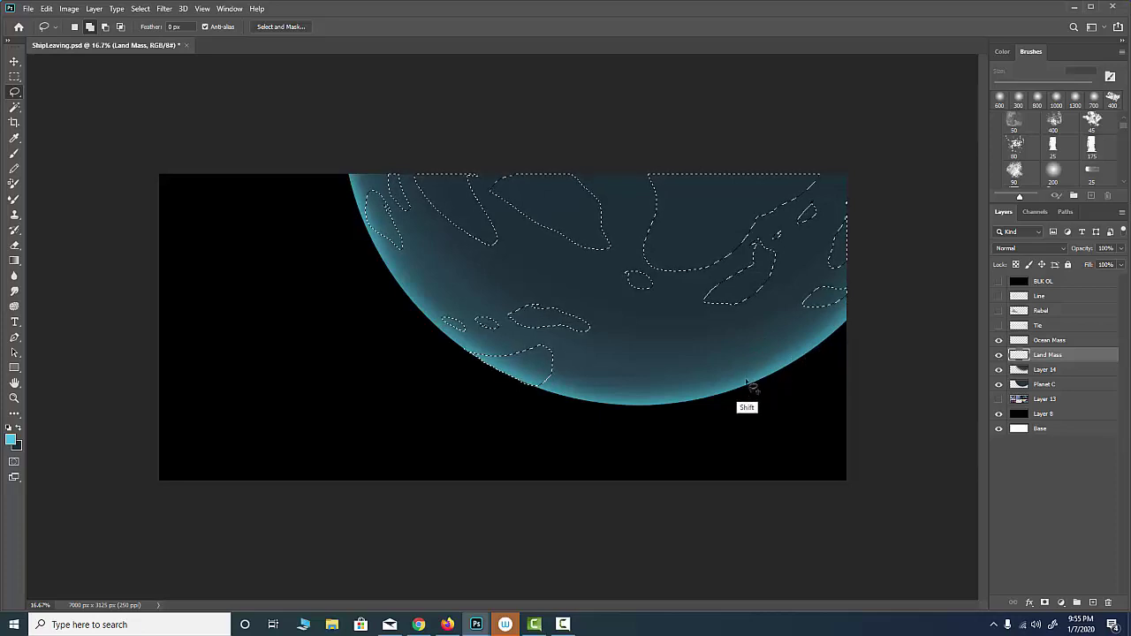
mouse_move(718, 382)
left_mouse_down()
mouse_move(703, 361)
mouse_move(789, 353)
mouse_move(836, 329)
mouse_move(810, 365)
mouse_move(748, 394)
mouse_move(751, 380)
left_mouse_up()
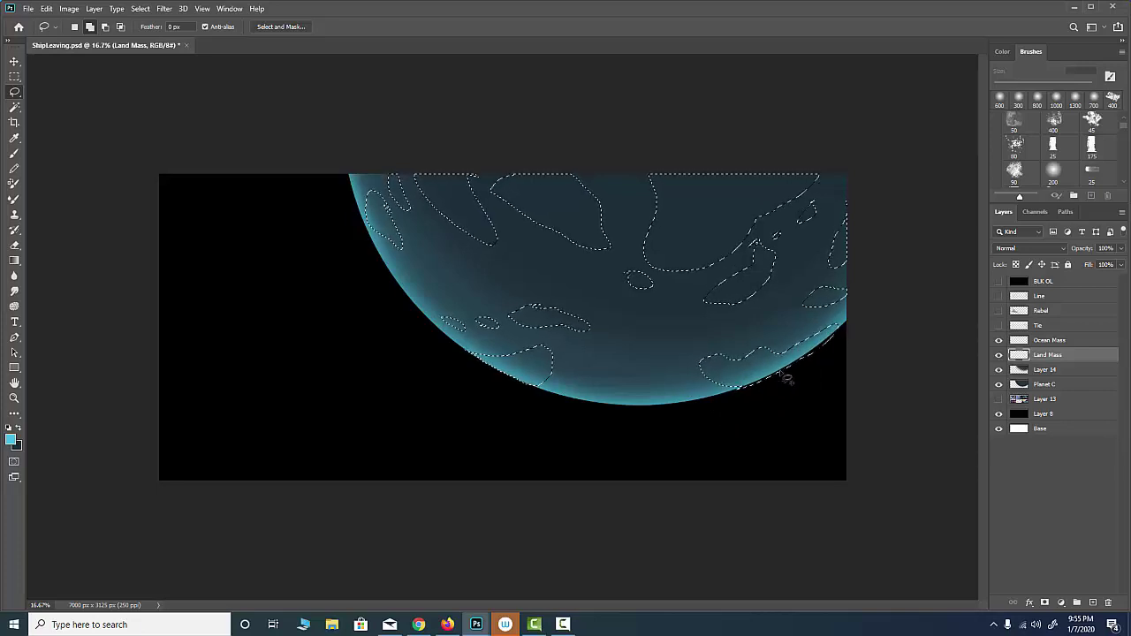
key("alt")
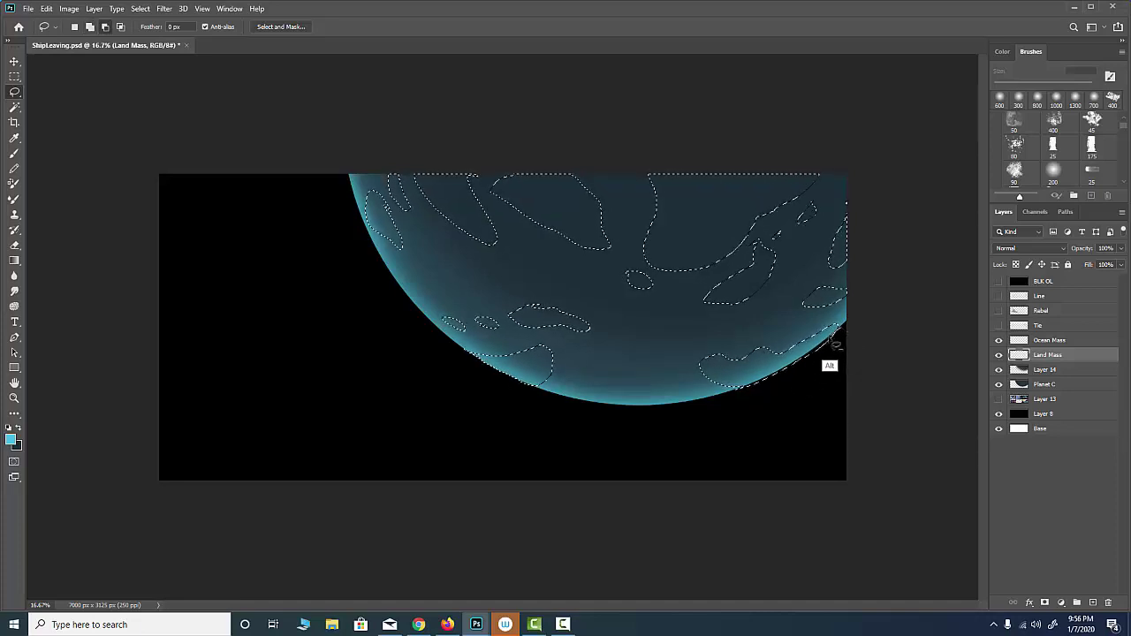
mouse_move(820, 354)
left_mouse_down()
mouse_move(762, 382)
mouse_move(830, 361)
mouse_move(854, 332)
left_mouse_up()
key("shift")
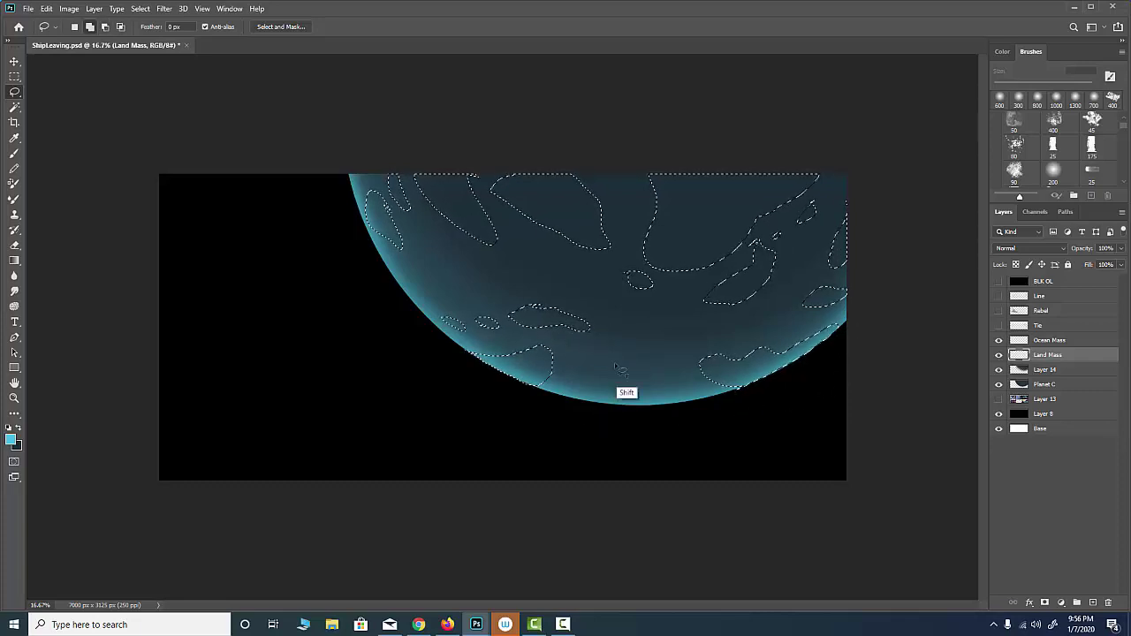
mouse_move(581, 358)
left_mouse_down()
mouse_move(615, 371)
mouse_move(624, 349)
mouse_move(583, 356)
mouse_move(592, 370)
left_mouse_up()
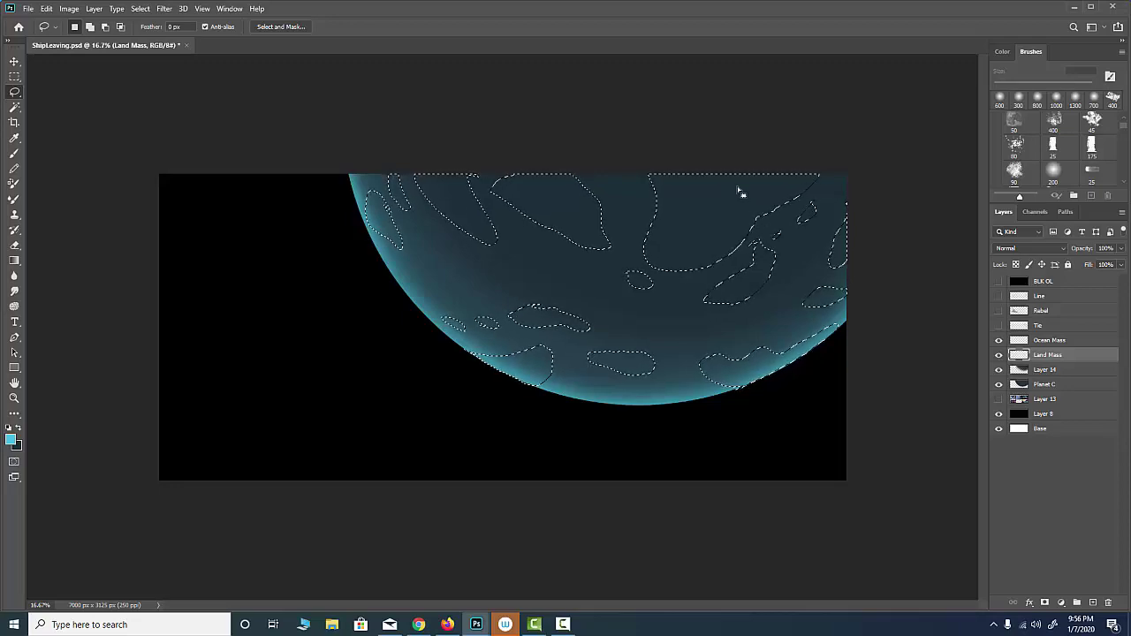
- Swap the foreground and background colours for the Brush and set the foreground to dark blue #0c202c
key("b")
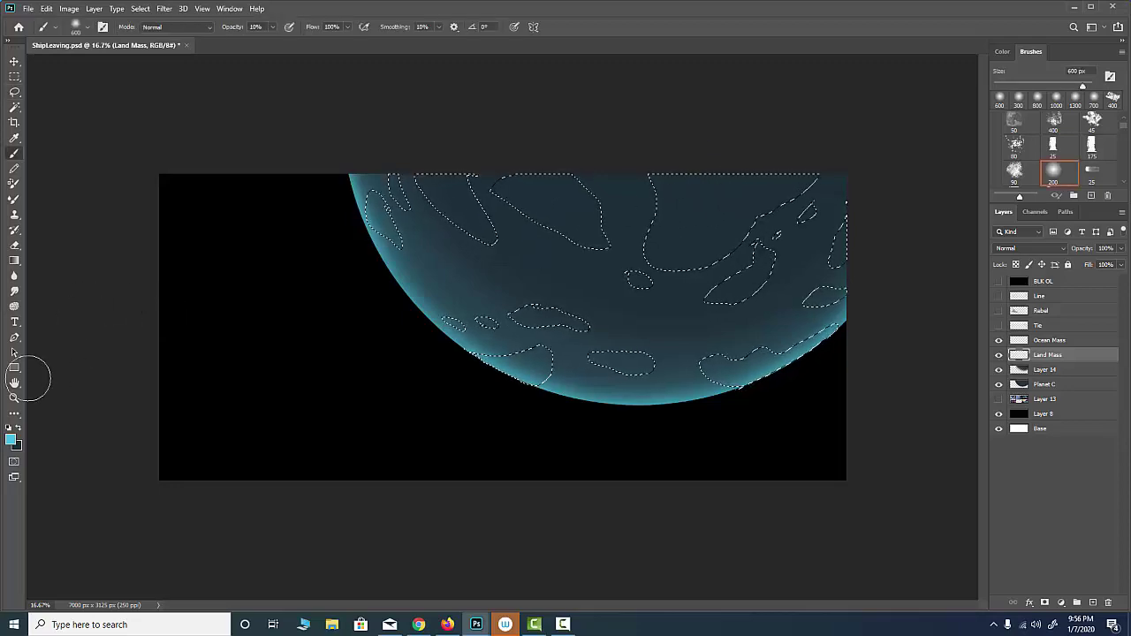
left_click(20, 429)
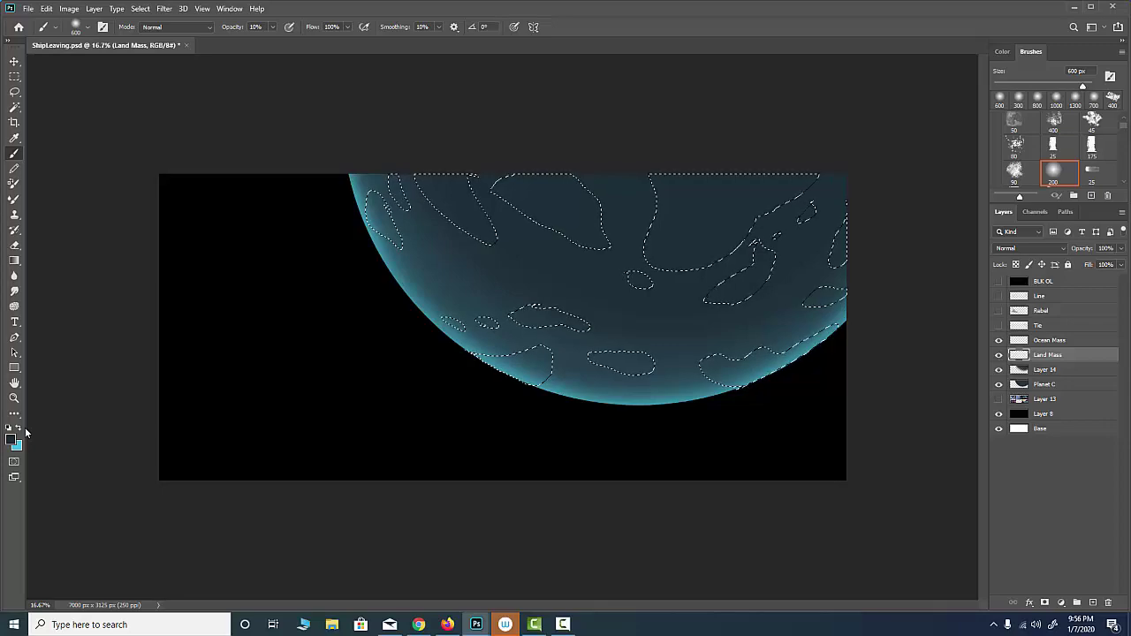
left_click(10, 438)
left_click(217, 232)
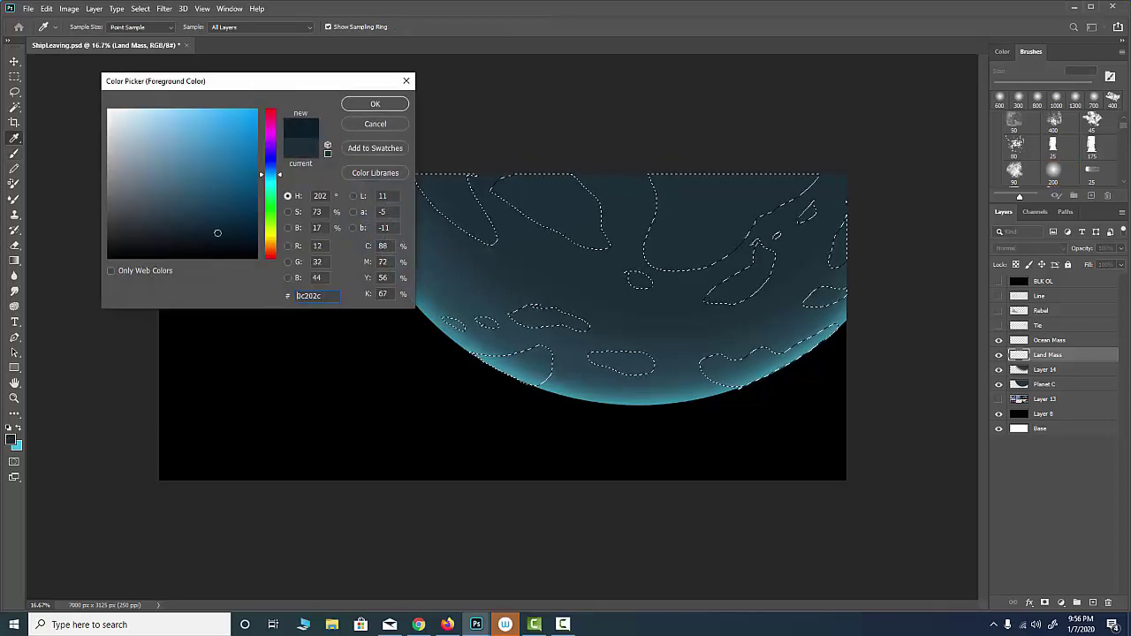
left_click(376, 106)
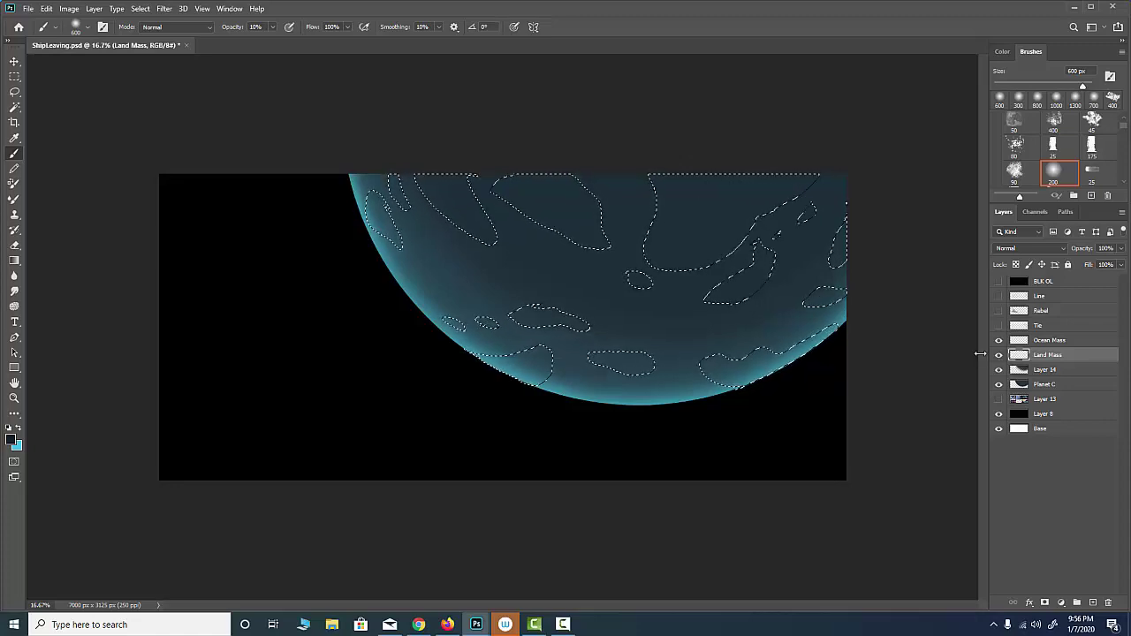
- Set the foreground colour to light cyan #7ebacc
left_click(10, 439)
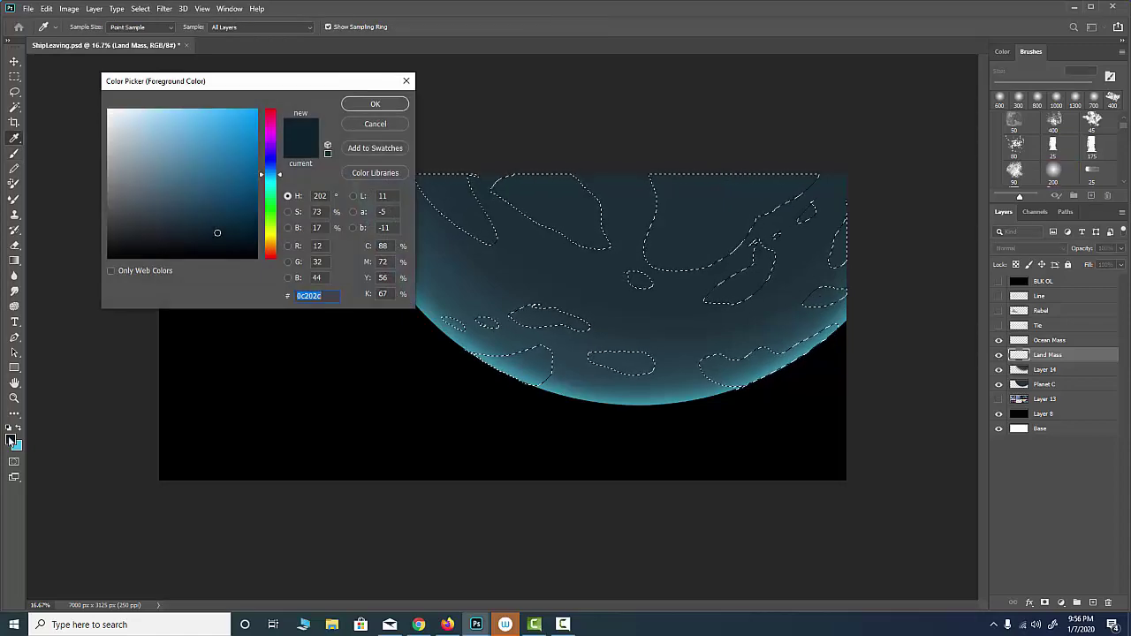
left_click(162, 207)
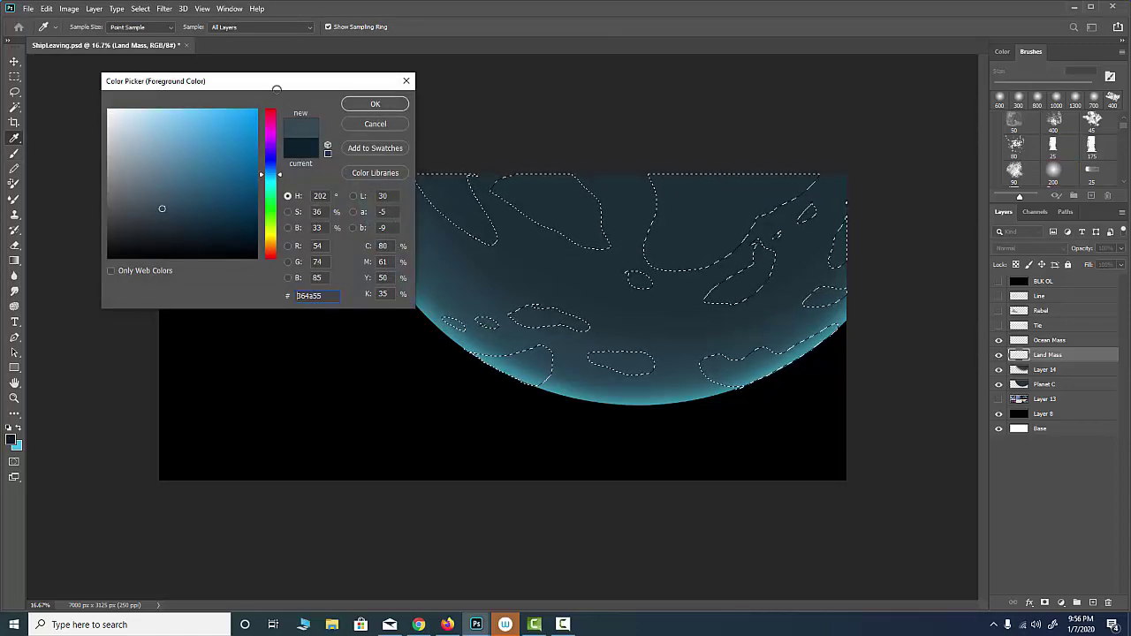
left_click(142, 170)
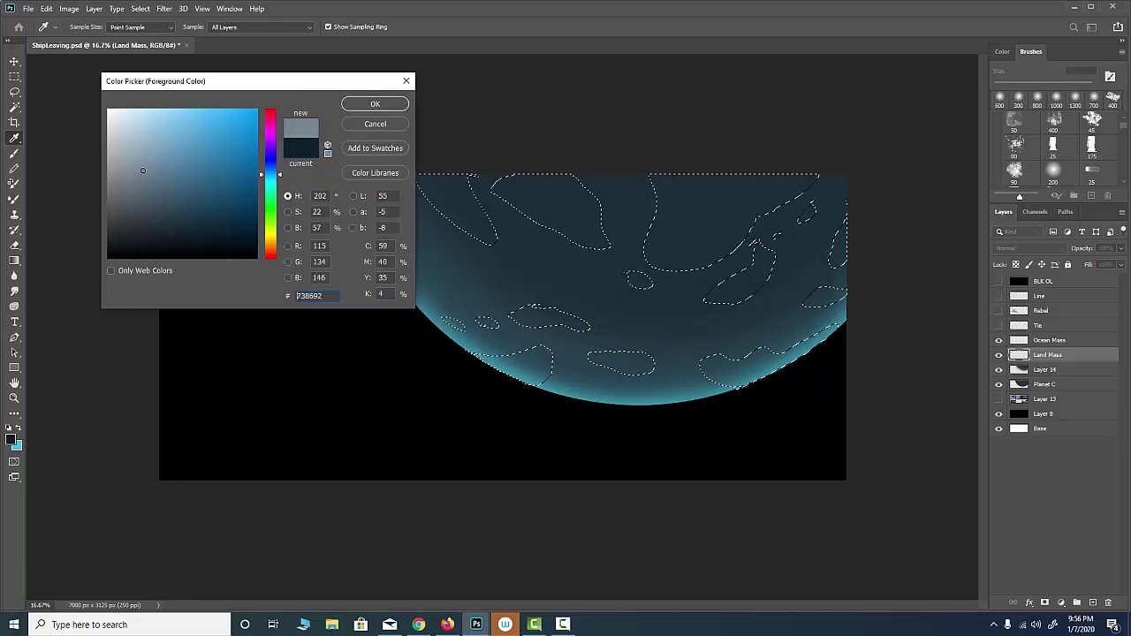
left_click(145, 156)
left_click_drag(279, 176, 280, 181)
left_click(165, 138)
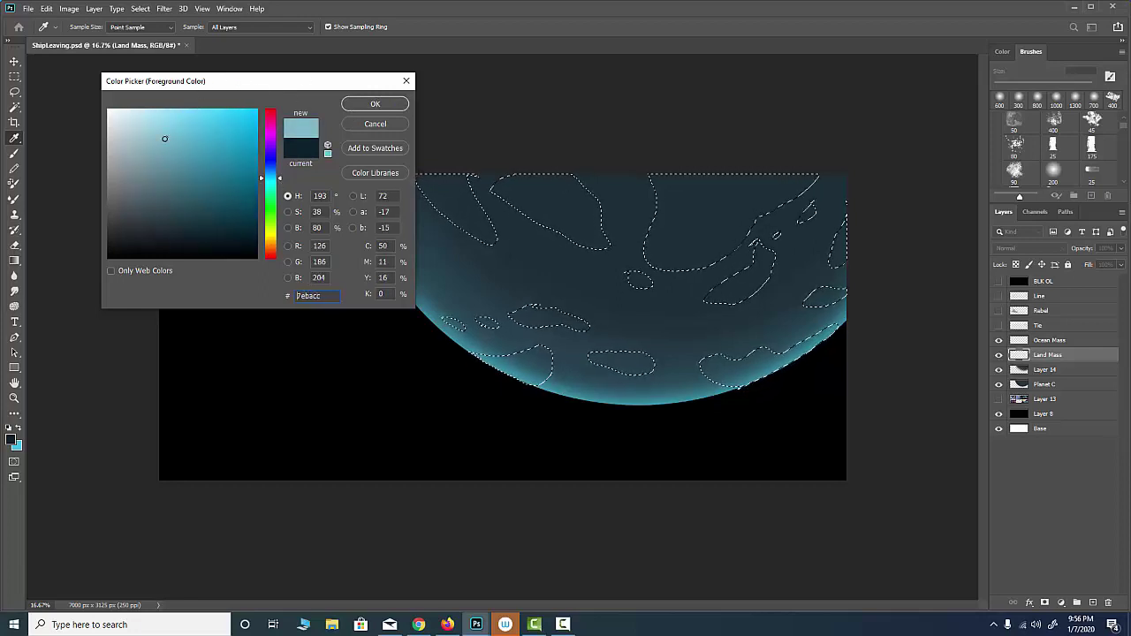
left_click(375, 105)
- Hide the selection edges, paint the selected land areas with the soft 600 px brush at 10% opacity, and compare Land Mass on and off
key("b")
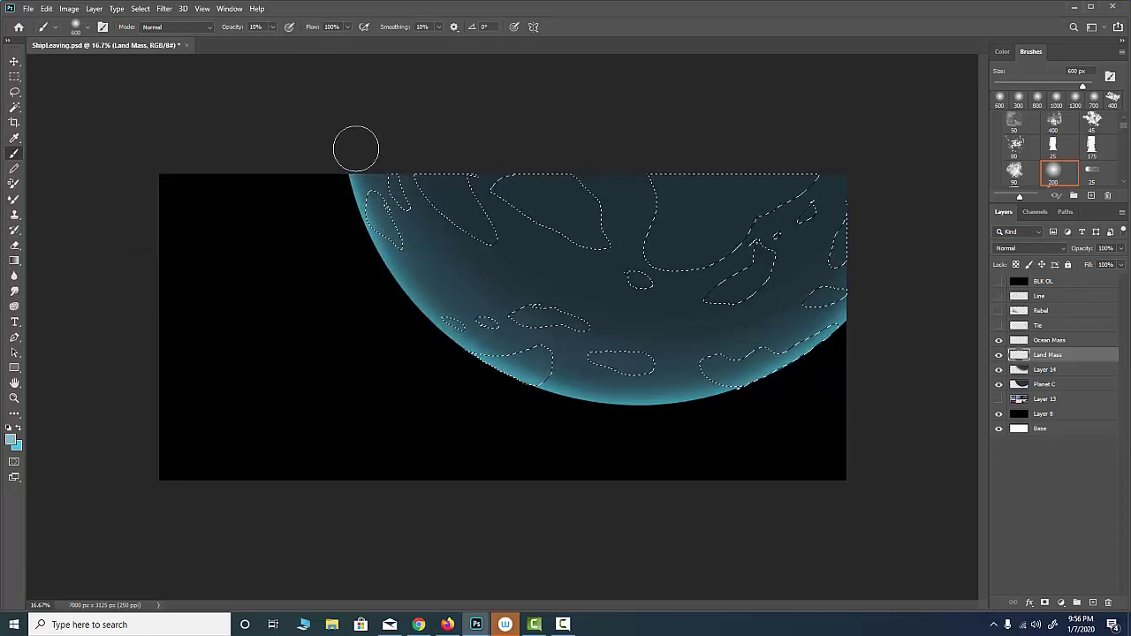
key("ctrl+h")
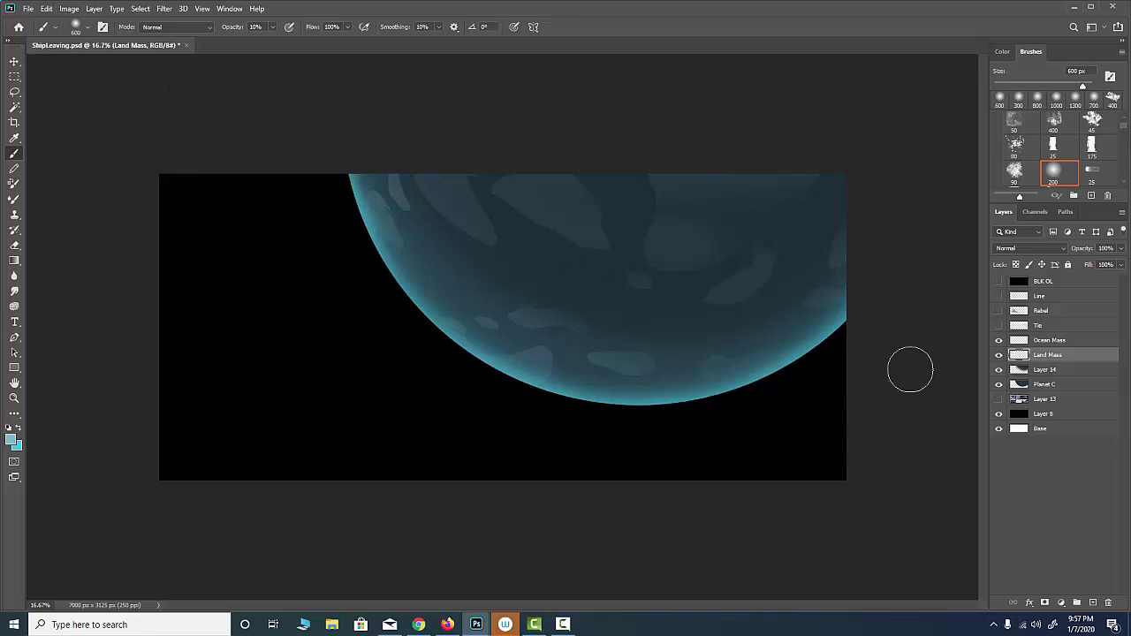
left_click(997, 356)
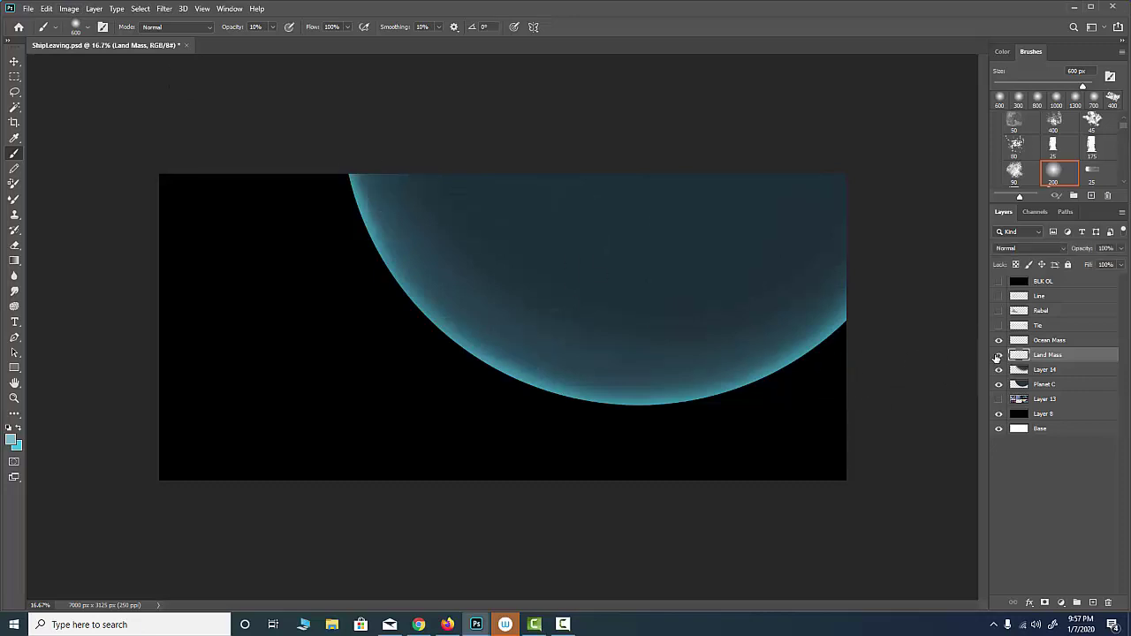
left_click(997, 355)
left_click(997, 355)
left_click(997, 355)
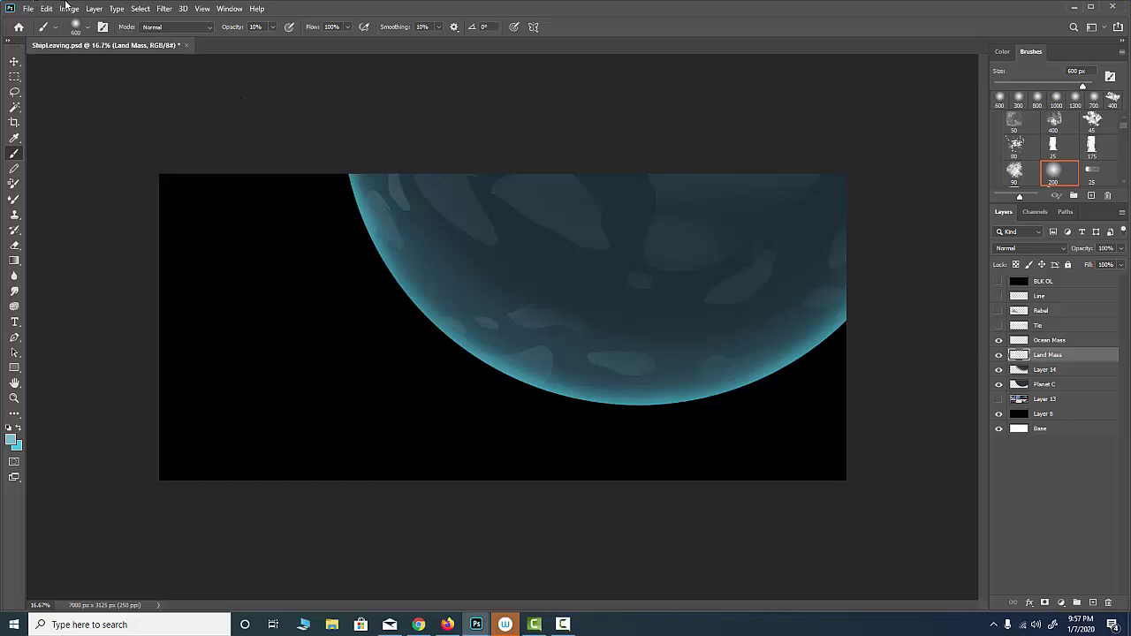
- Soften the land shapes' edges by applying a Gaussian Blur to the Land Mass layer
left_click(68, 8)
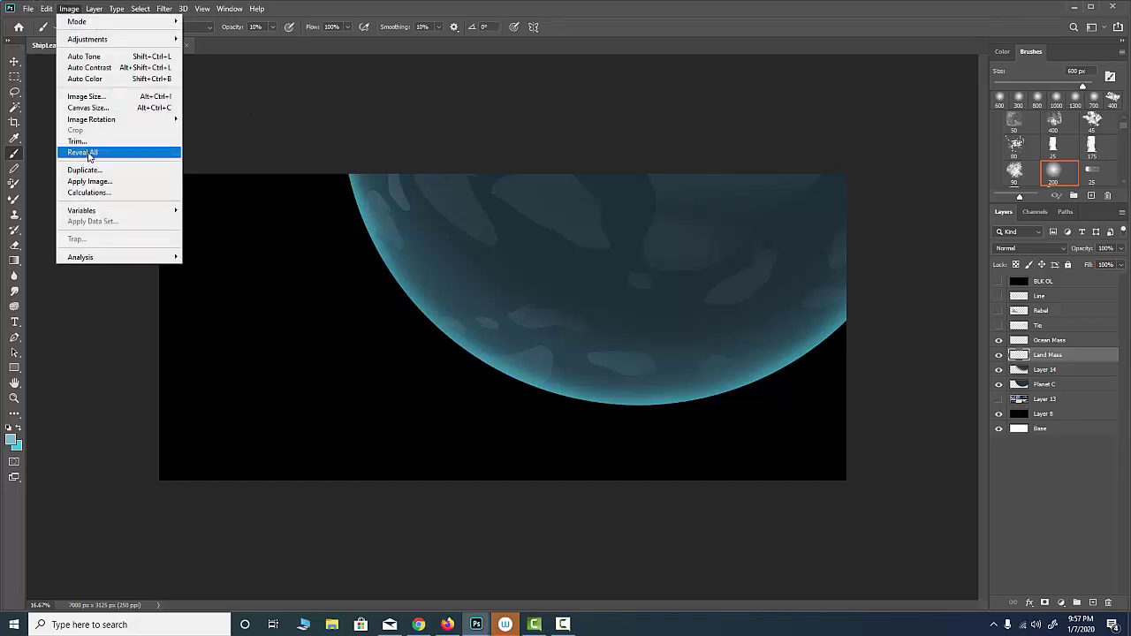
left_click(63, 8)
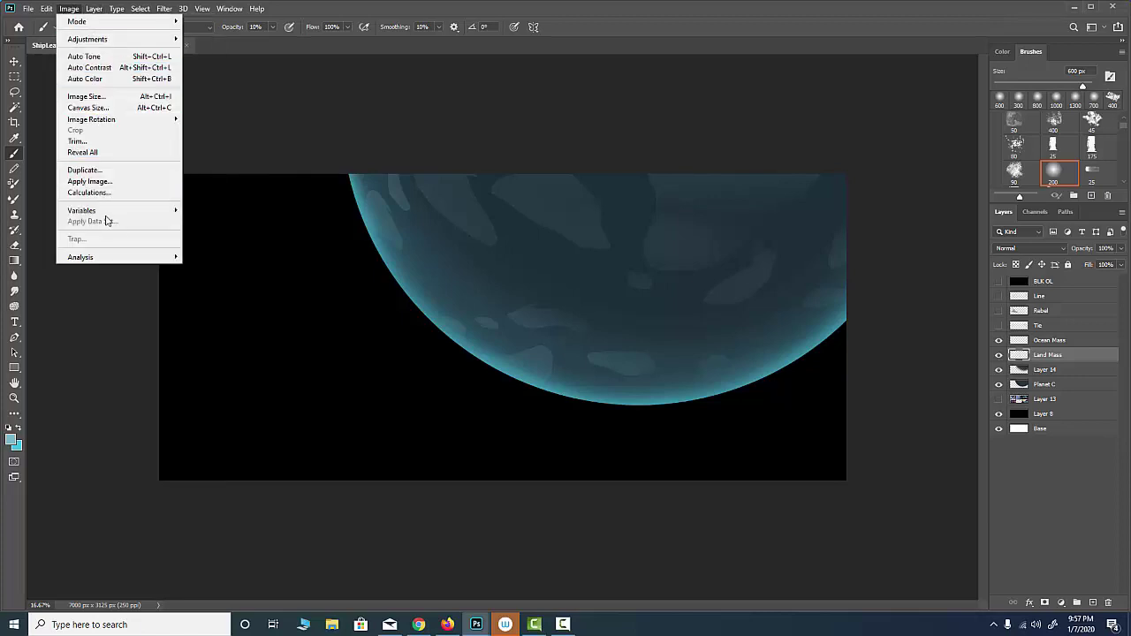
mouse_move(163, 16)
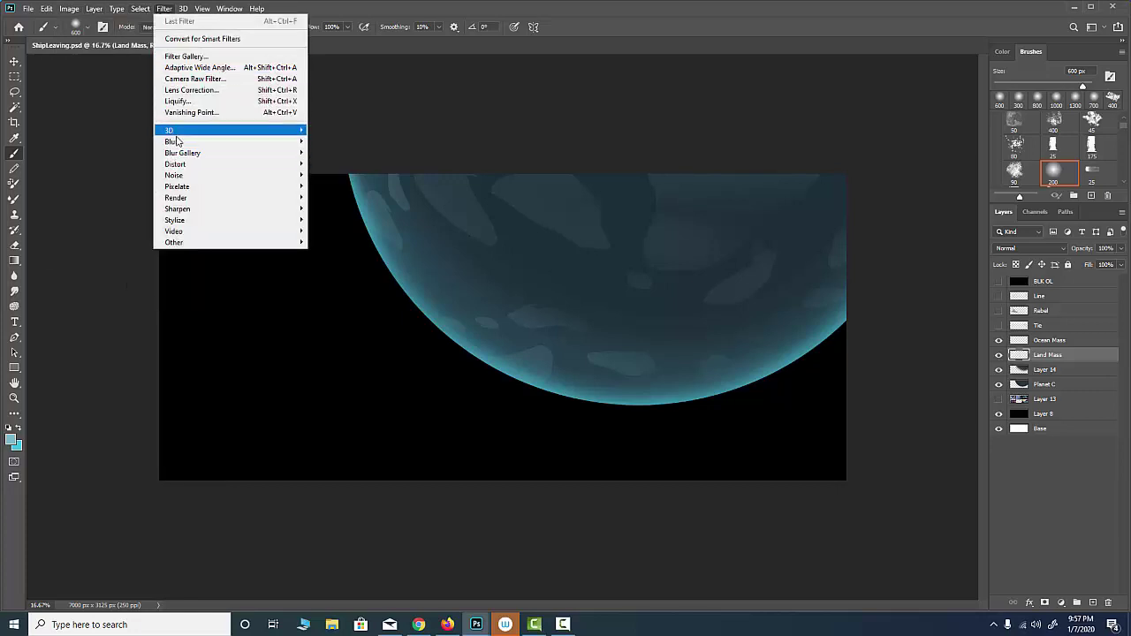
mouse_move(177, 141)
left_click(352, 187)
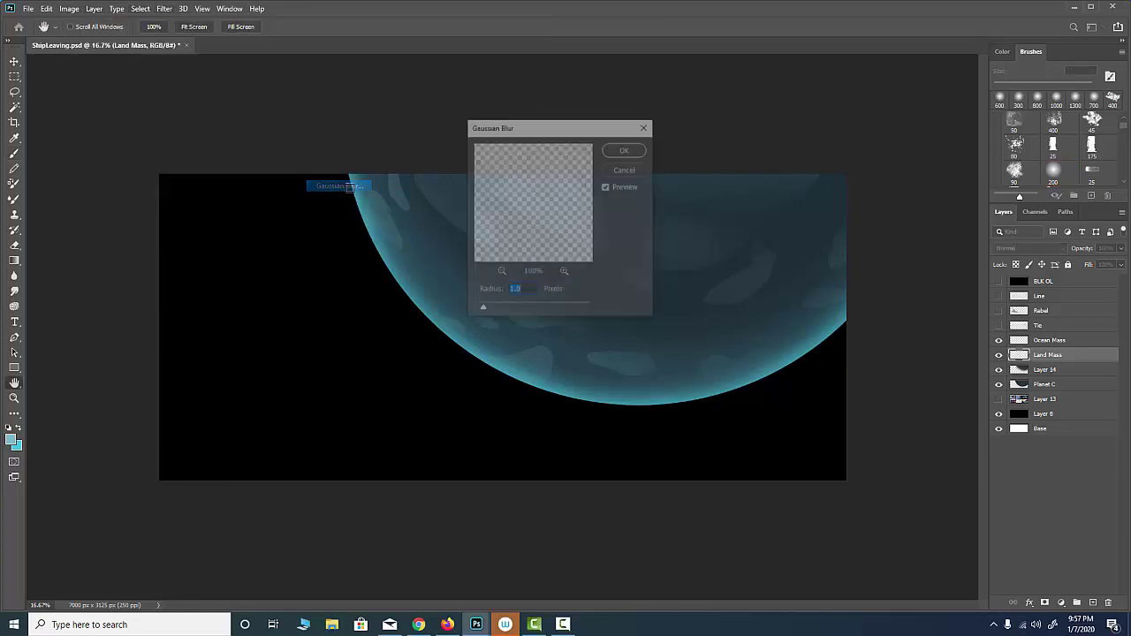
left_click_drag(608, 128, 257, 128)
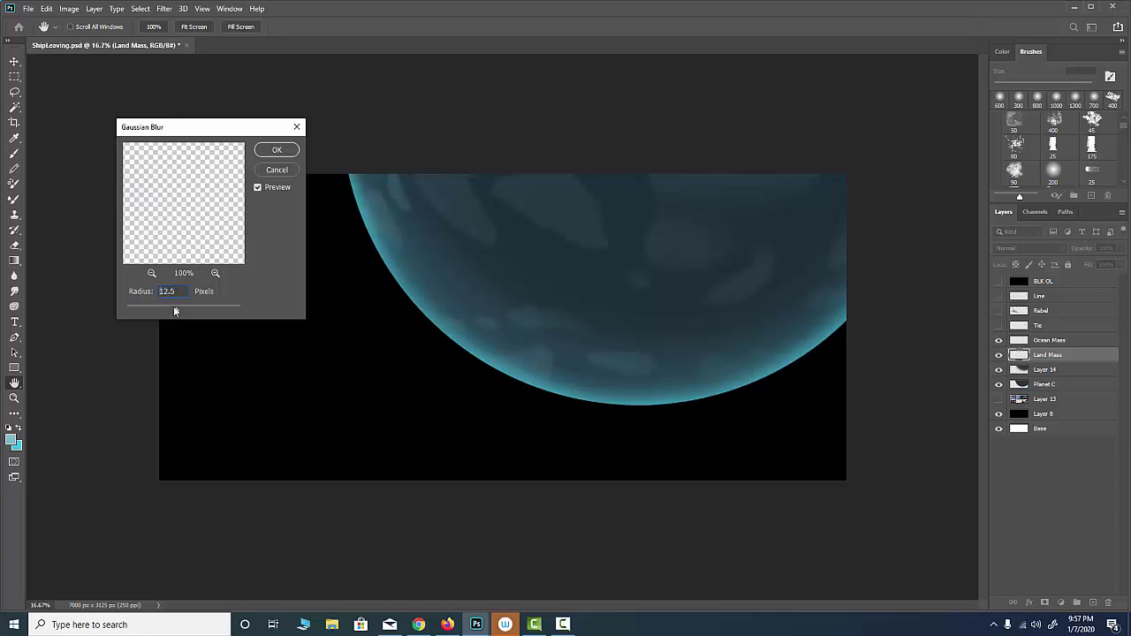
left_click_drag(174, 308, 171, 311)
left_click(277, 155)
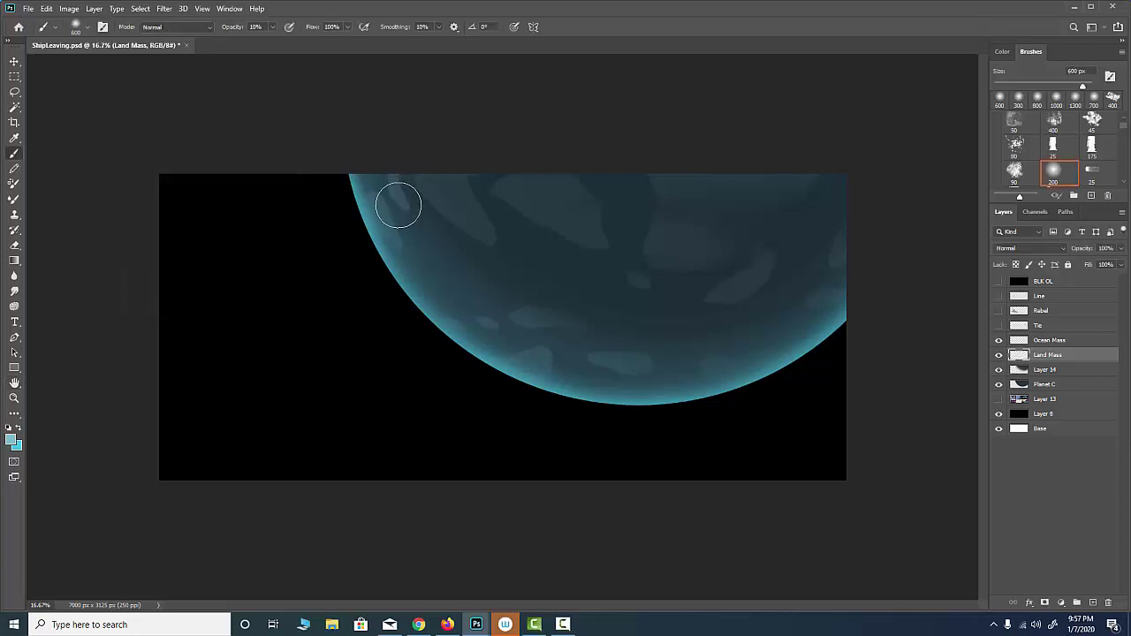
- Lightly erase parts of the land shapes near the planet's upper-left rim with a textured 100 px eraser at 10% opacity
key("e")
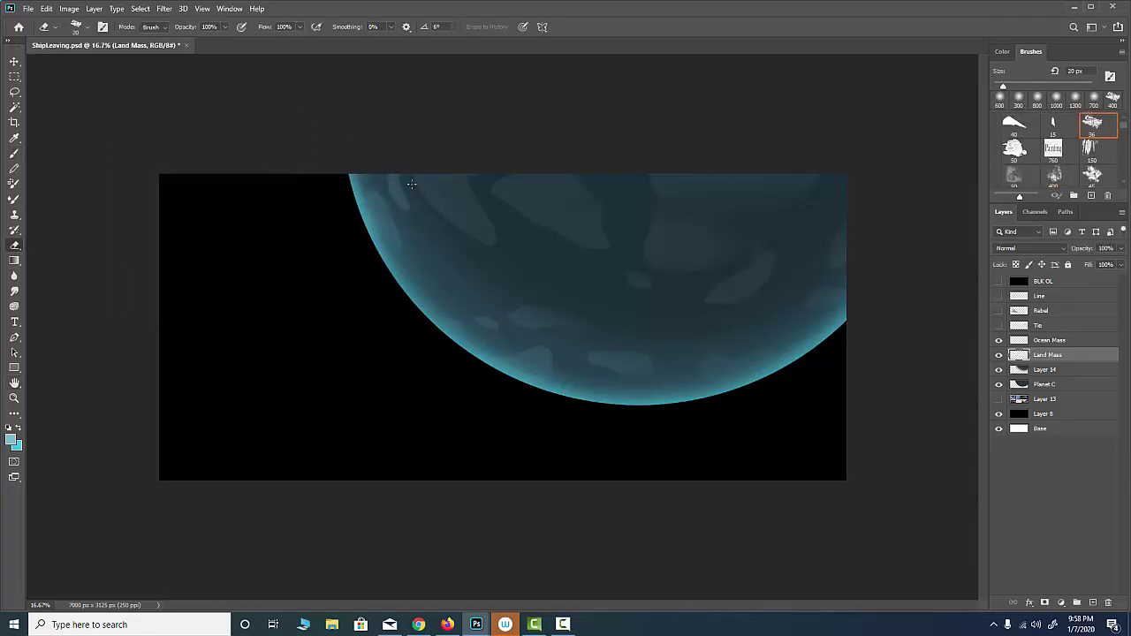
key("bracketright")
key("bracketright")
key("bracketright")
key("bracketright")
key("bracketright")
left_click_drag(379, 199, 393, 218)
mouse_move(385, 176)
left_mouse_down()
mouse_move(401, 208)
mouse_move(415, 176)
left_mouse_up()
- Add a new layer above Land Mass, name it Shadow, and switch to the Brush tool
left_click(1092, 602)
double_click(1047, 355)
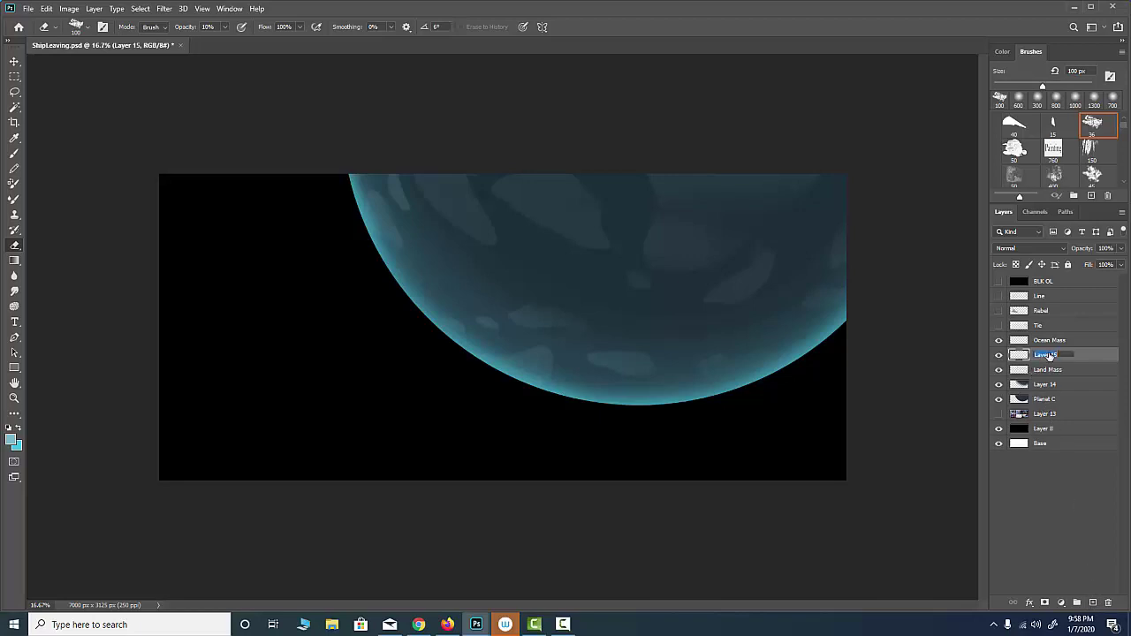
type("Shi")
key("Return")
key("b")
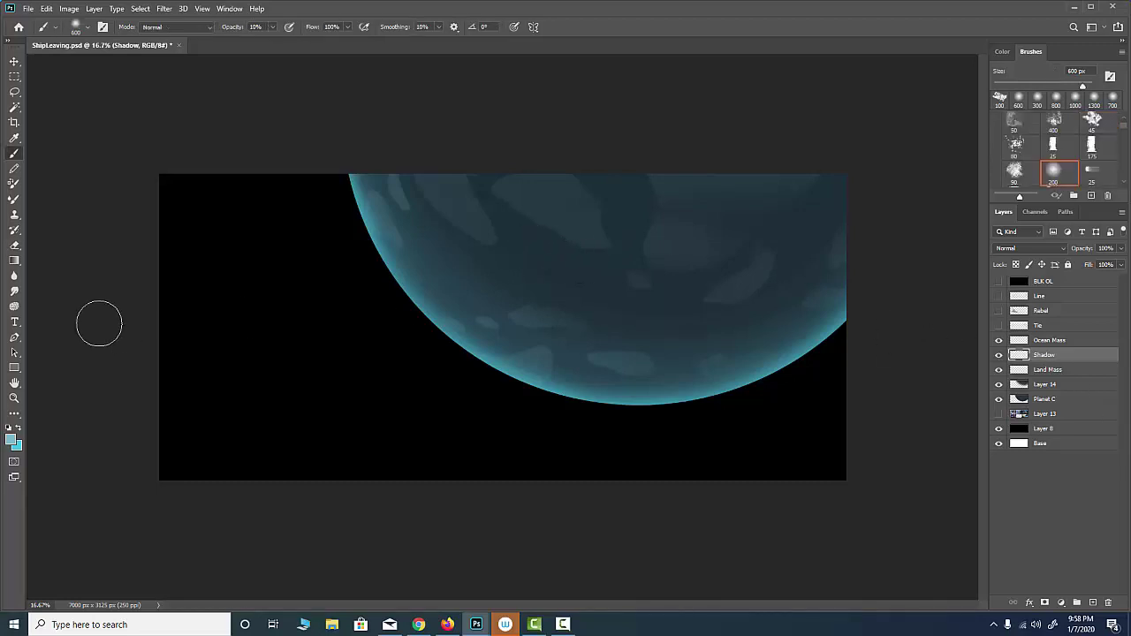
- Set the foreground colour to dark navy #0b2138 and return to the Brush tool
left_click(15, 441)
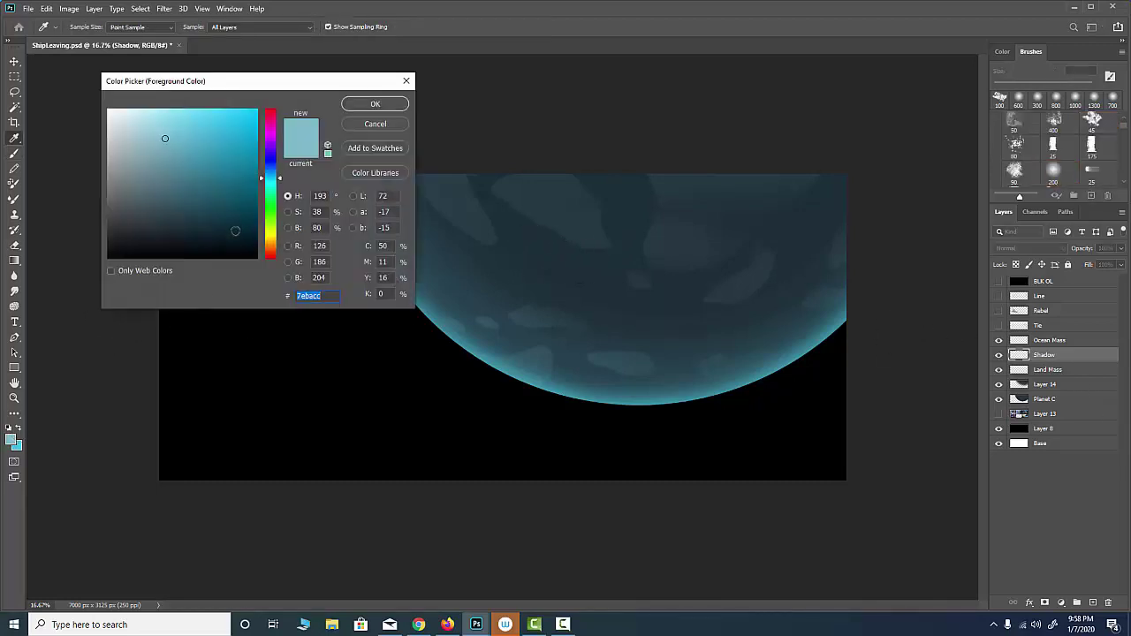
left_click_drag(272, 168, 271, 160)
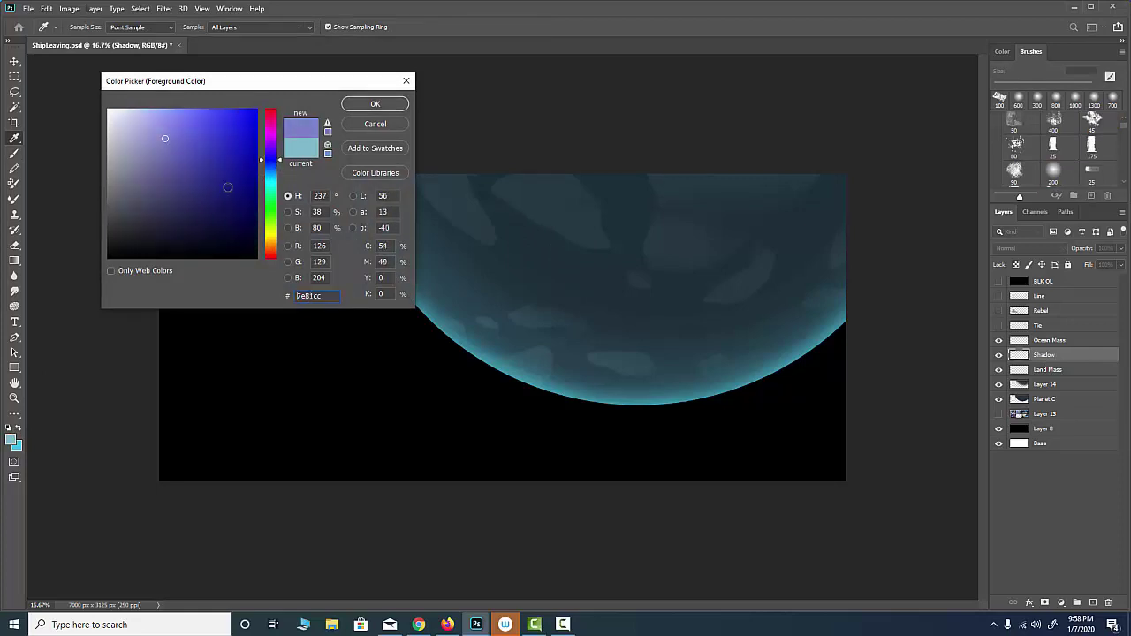
left_click(222, 219)
left_click_drag(222, 219, 203, 220)
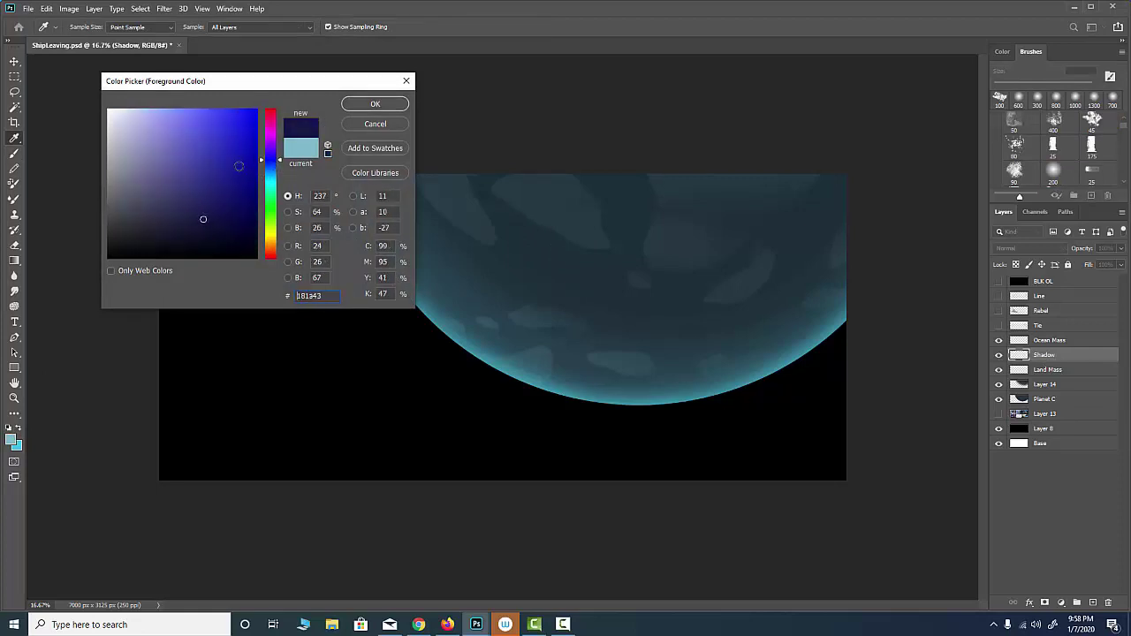
left_click_drag(269, 169, 269, 176)
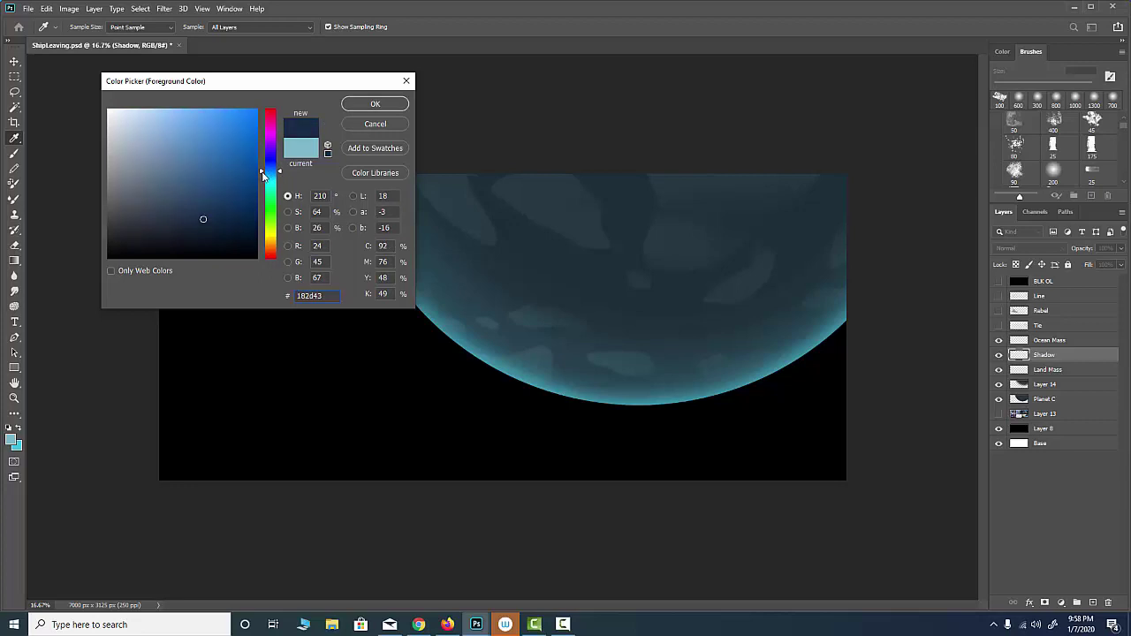
left_click(227, 225)
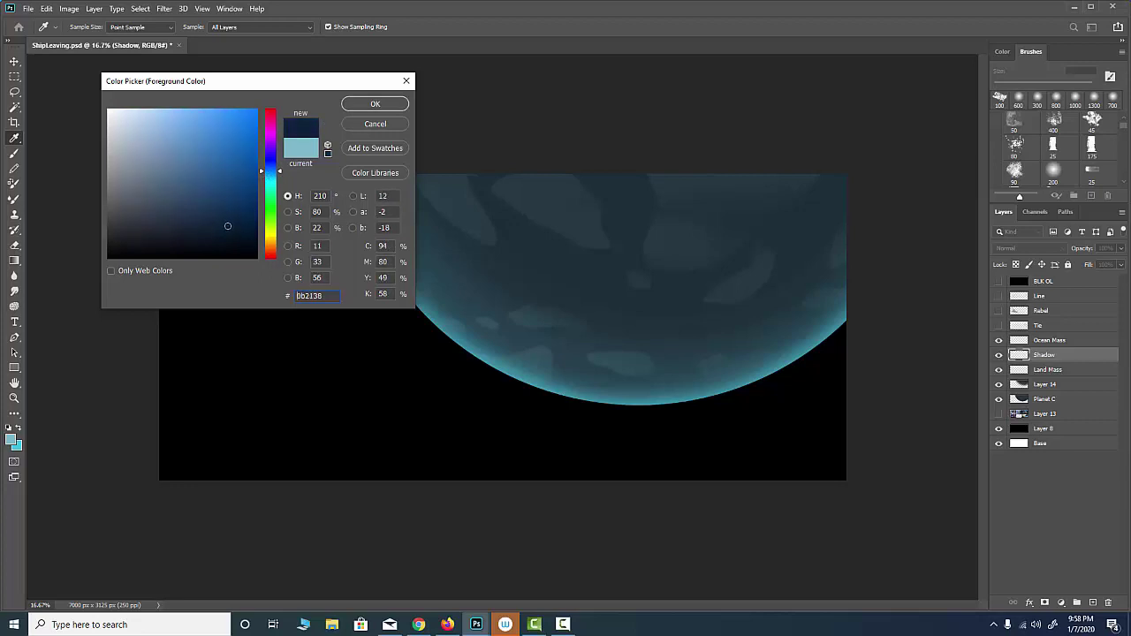
left_click(374, 105)
key("b")
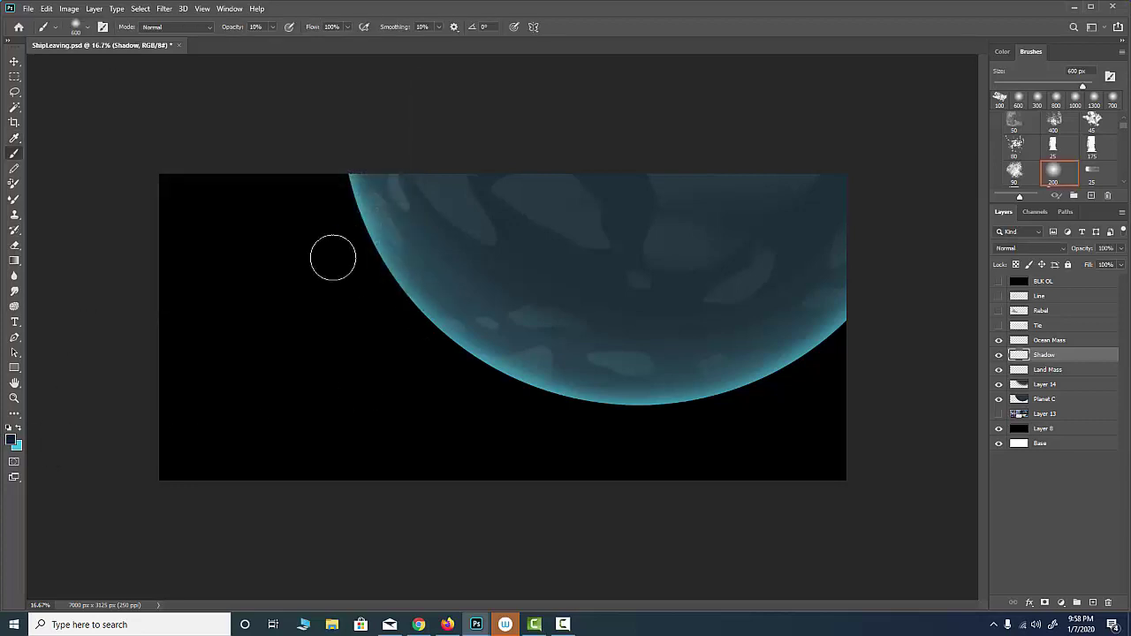
- Open the brush preset picker over the canvas and enlarge it to show more presets
right_click(378, 210)
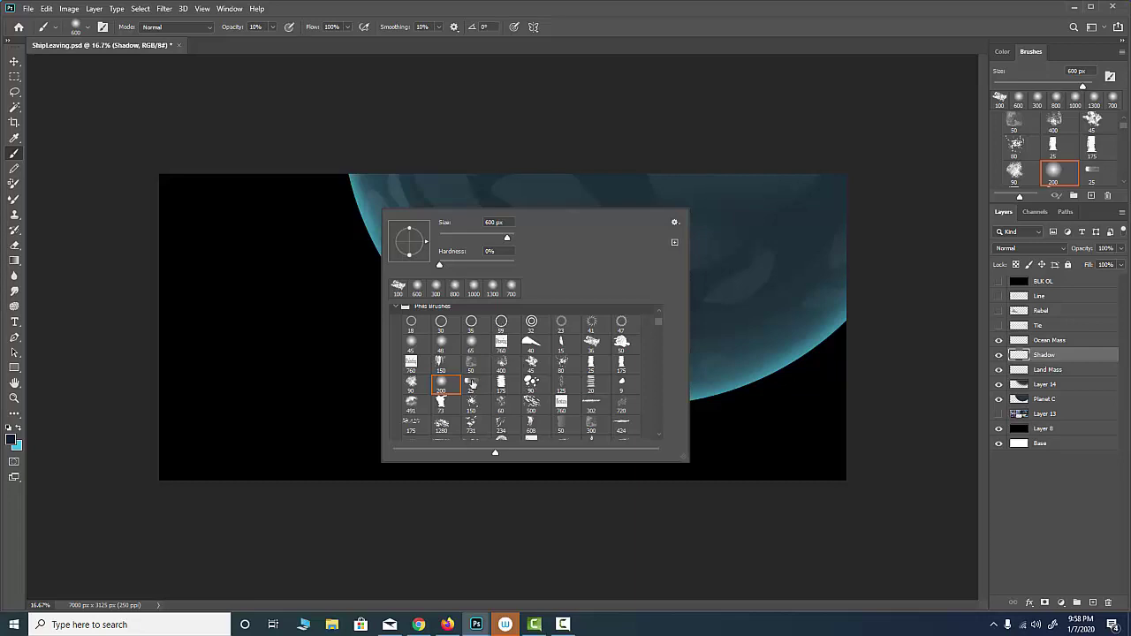
scroll(531, 377, "down", 1)
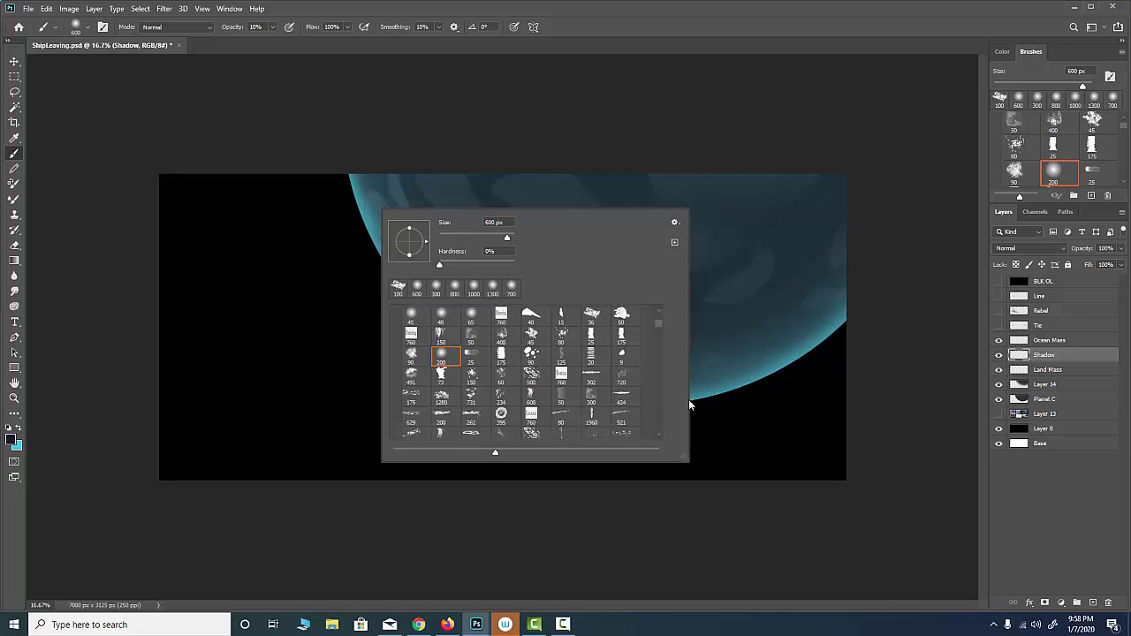
left_click_drag(684, 458, 762, 522)
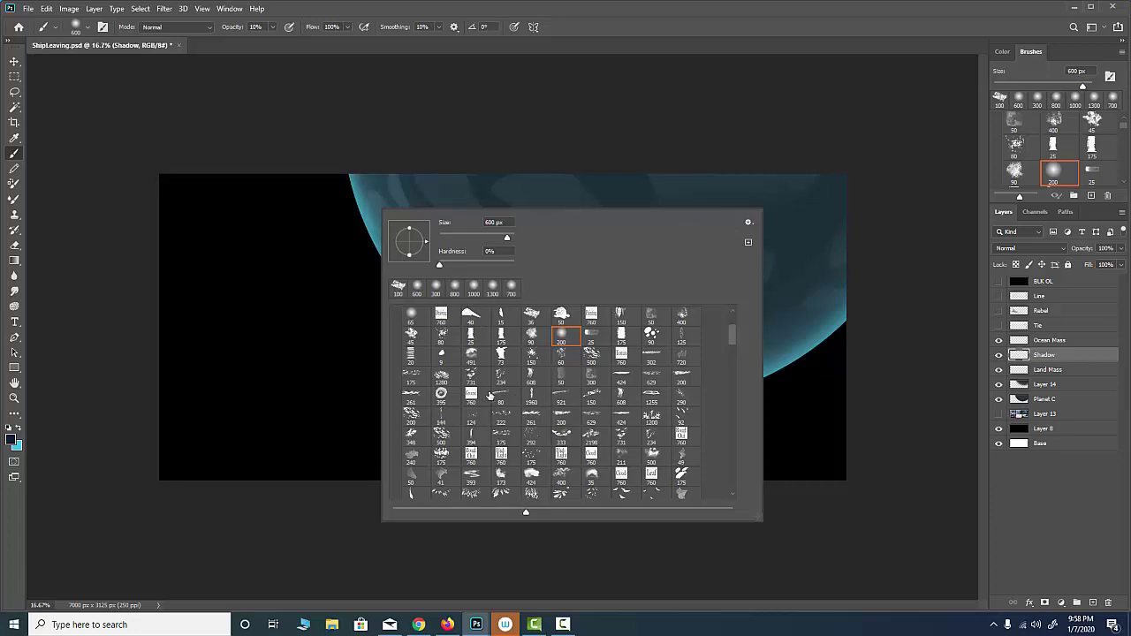
left_click(748, 222)
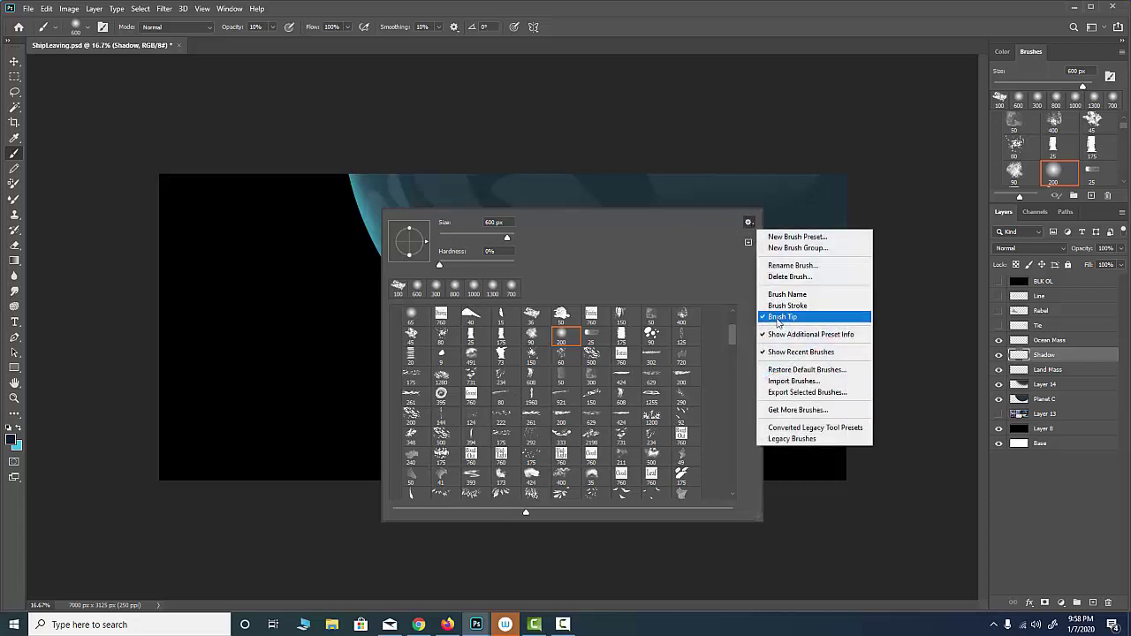
left_click(635, 272)
- Browse the Phils Brushes presets and choose the textured 1280 px brush
left_click(450, 263)
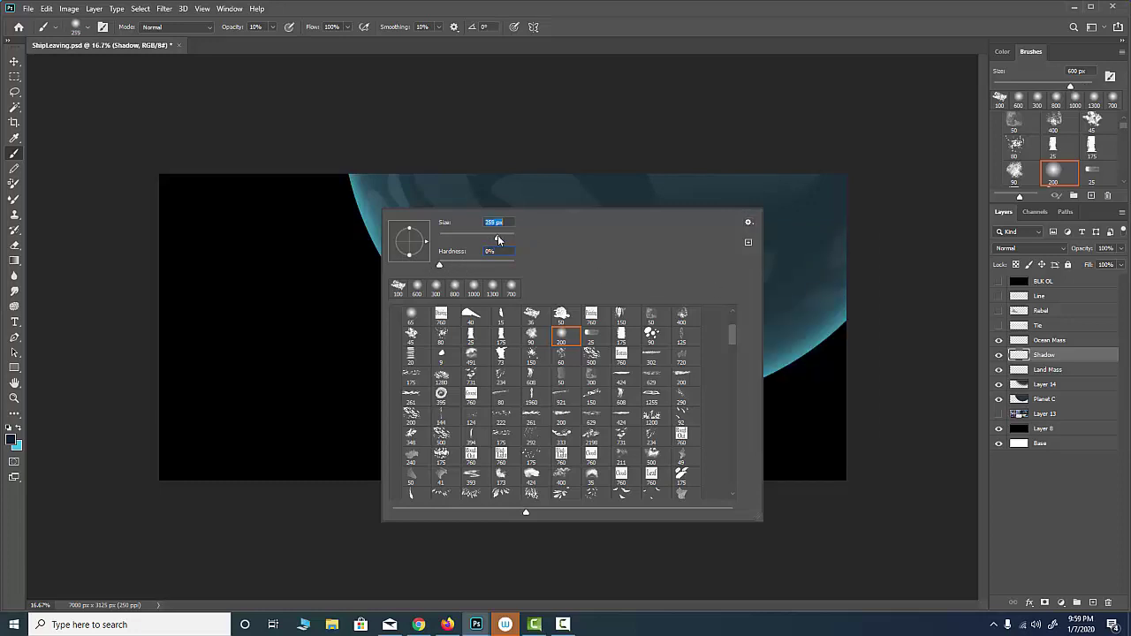
left_click_drag(497, 239, 496, 238)
mouse_move(526, 512)
left_mouse_down()
mouse_move(610, 513)
mouse_move(531, 513)
mouse_move(545, 513)
left_mouse_up()
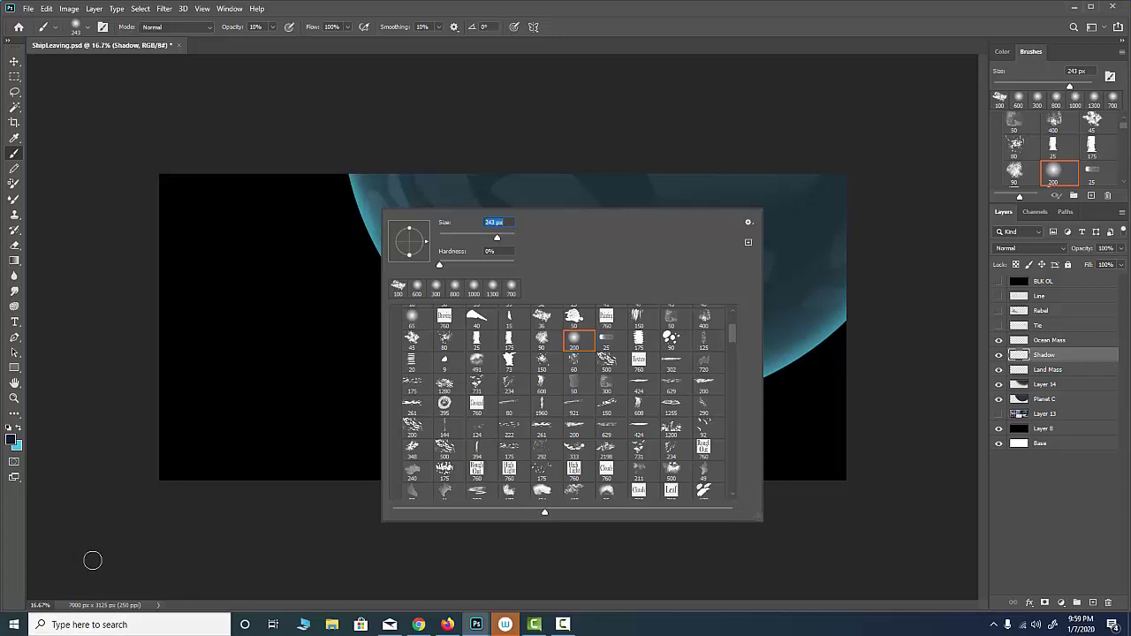
scroll(616, 415, "down", 2)
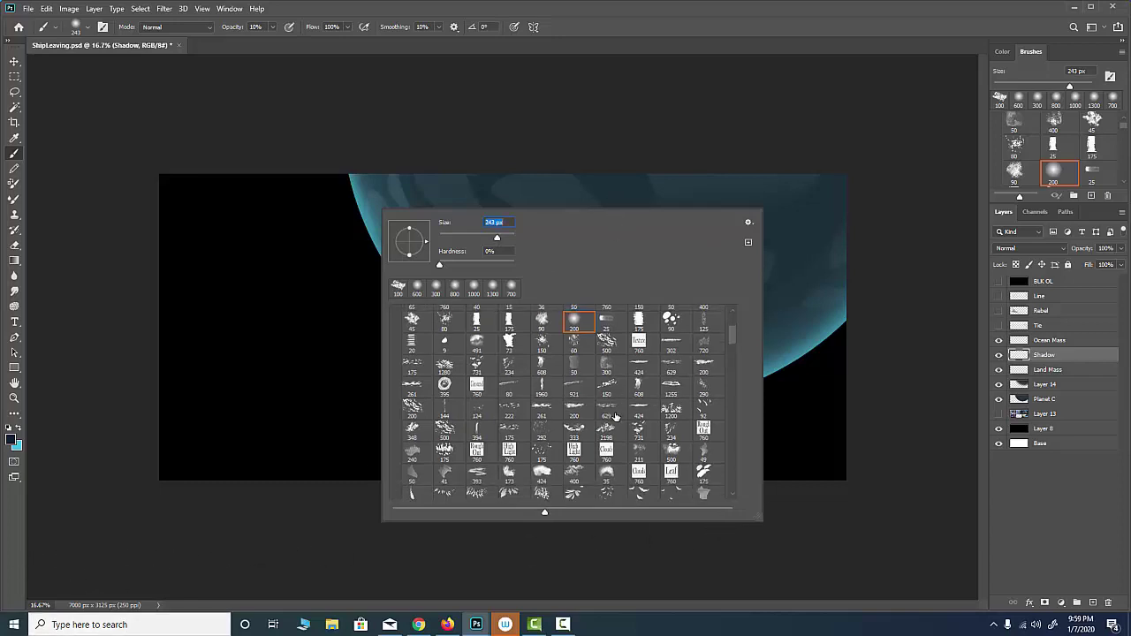
mouse_move(544, 515)
left_mouse_down()
mouse_move(599, 516)
mouse_move(522, 510)
left_mouse_up()
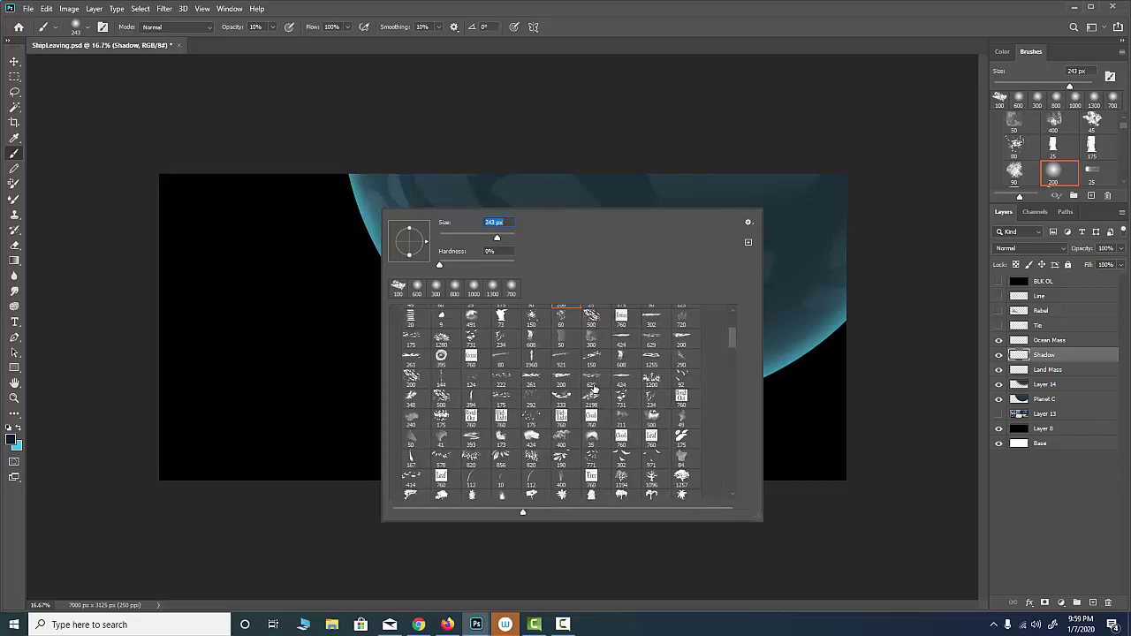
scroll(592, 389, "up", 2)
scroll(592, 389, "up", 3)
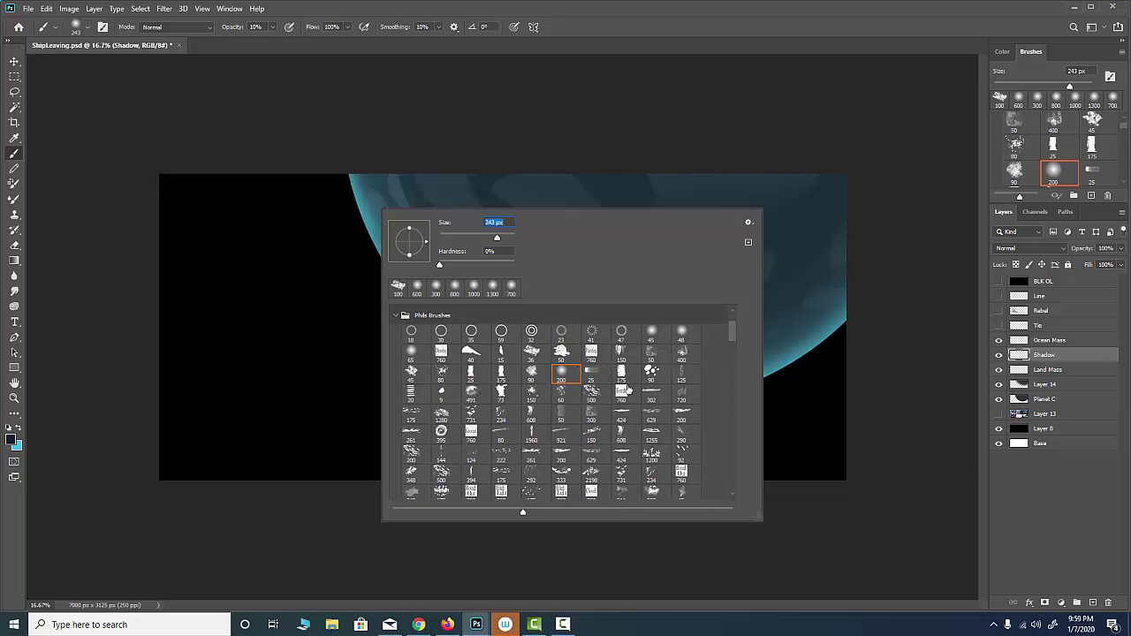
scroll(669, 395, "down", 1)
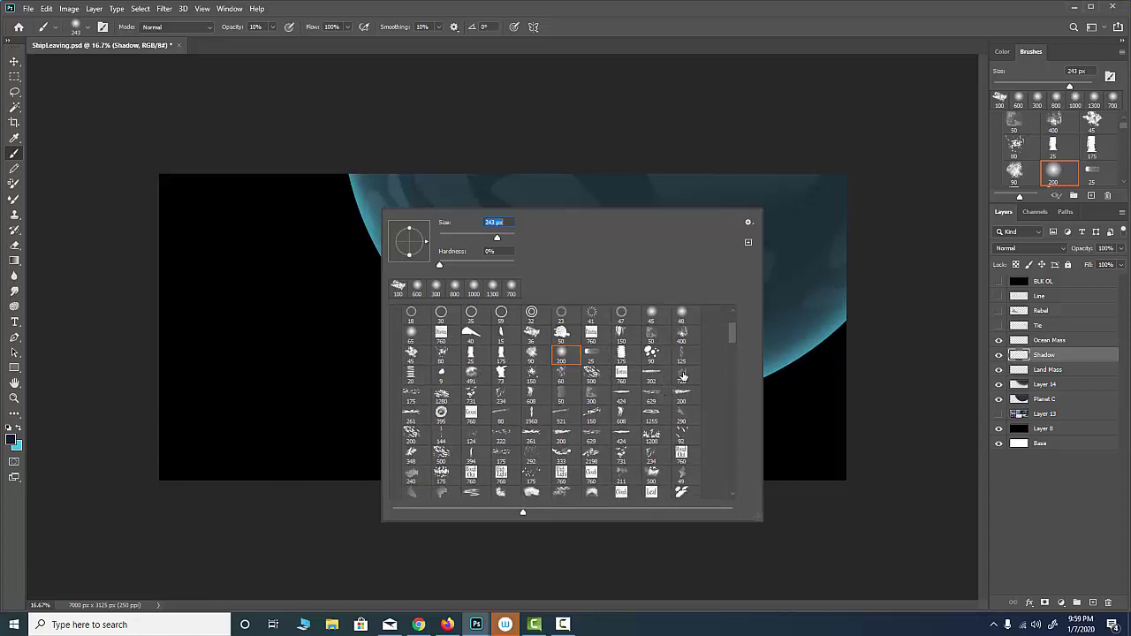
left_click(686, 376)
left_click(411, 394)
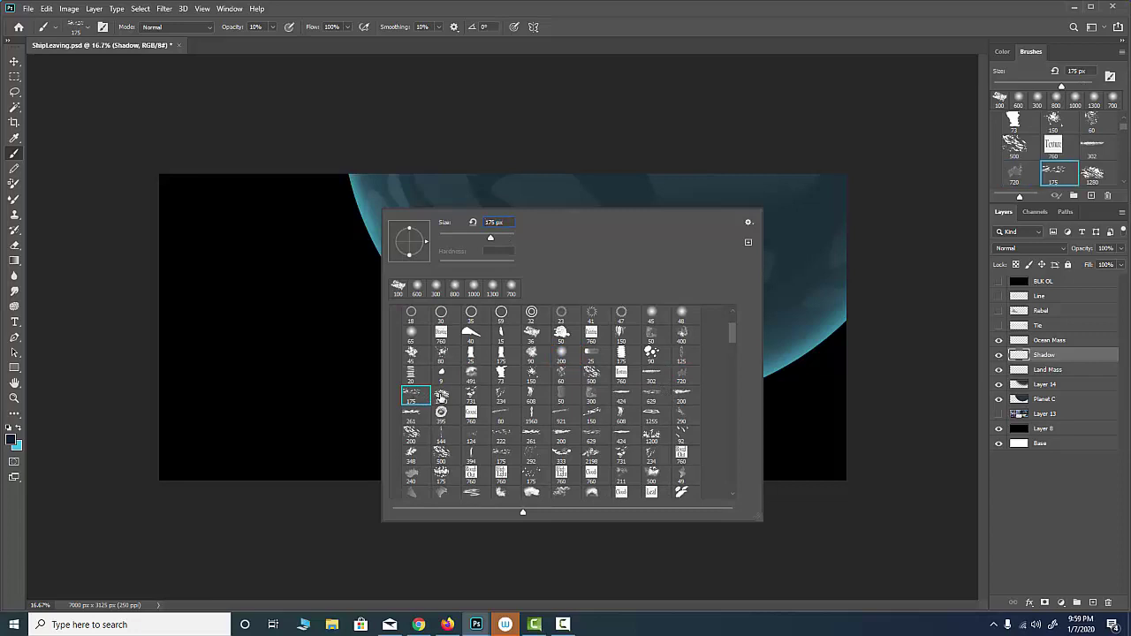
left_click(441, 395)
left_click(785, 67)
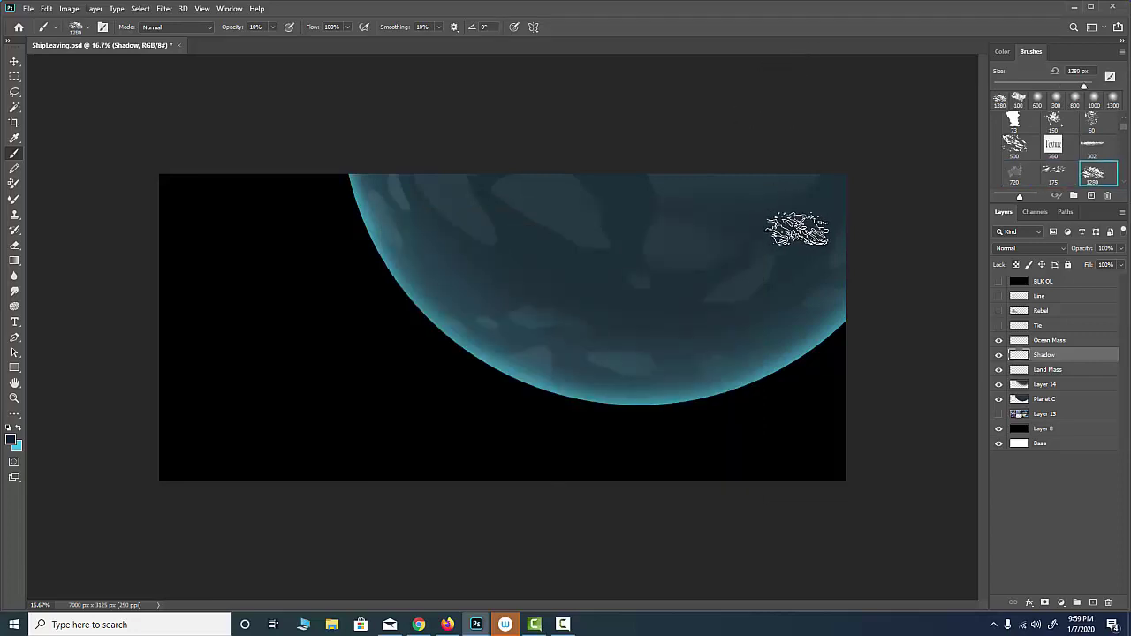
- Set the textured brush to 100% opacity and 1900 px, and stamp a test mark near the planet's upper-right area
key("0")
key("bracketright")
key("bracketright")
key("bracketright")
key("bracketright")
key("bracketright")
key("bracketright")
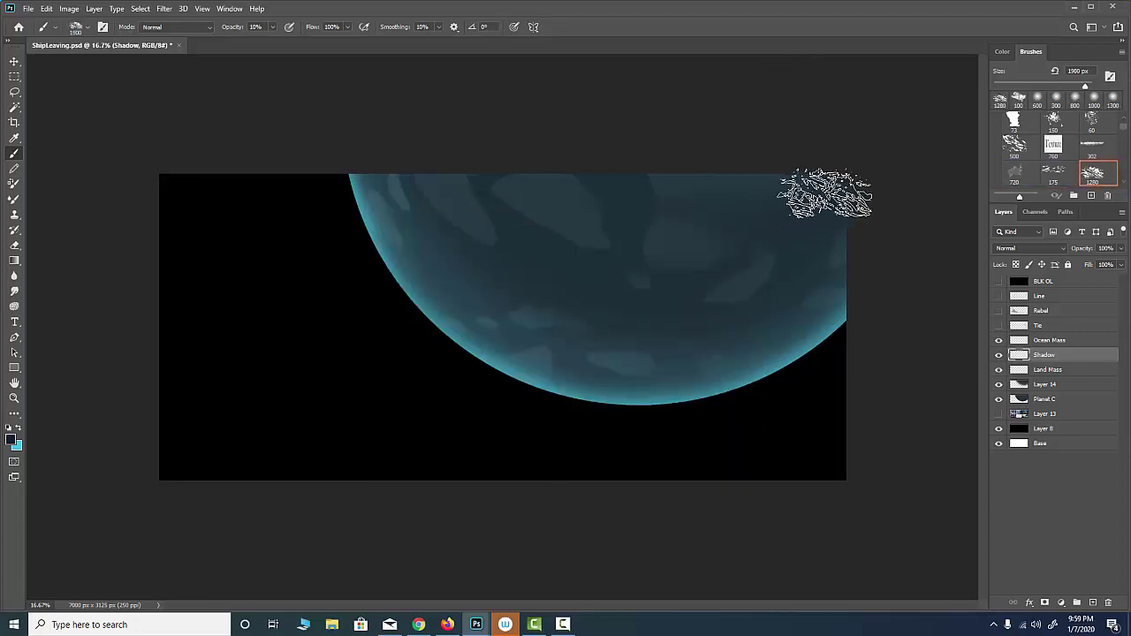
left_click(824, 209)
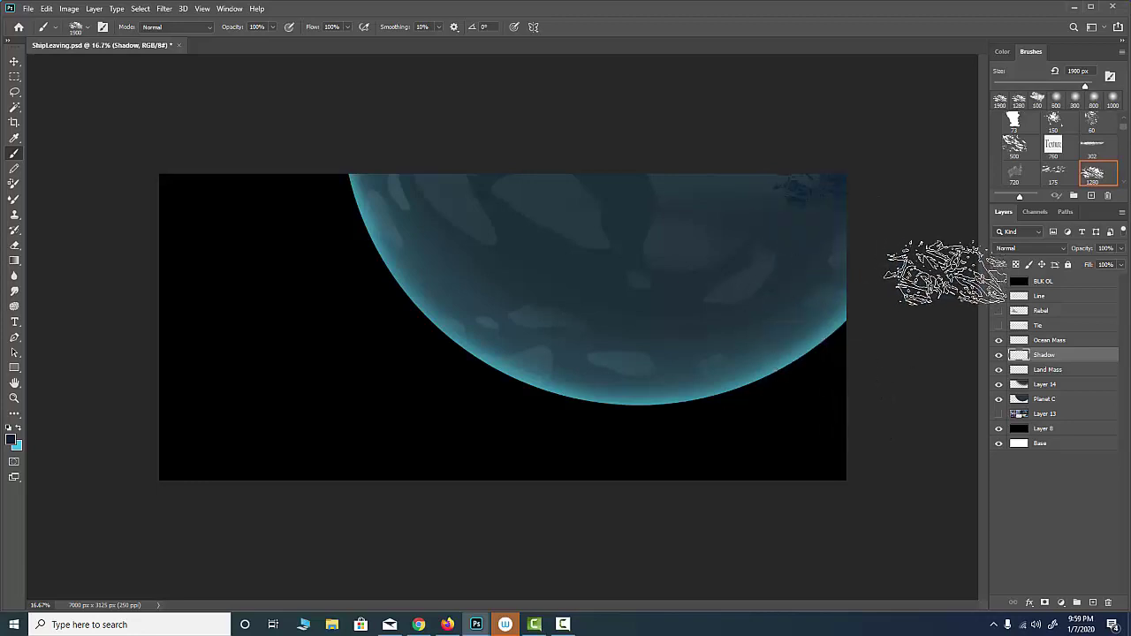
- Try the Shadow layer below Land Mass, compare both layer orders, and undo the move and the test stamp
left_click_drag(1072, 354, 1072, 376)
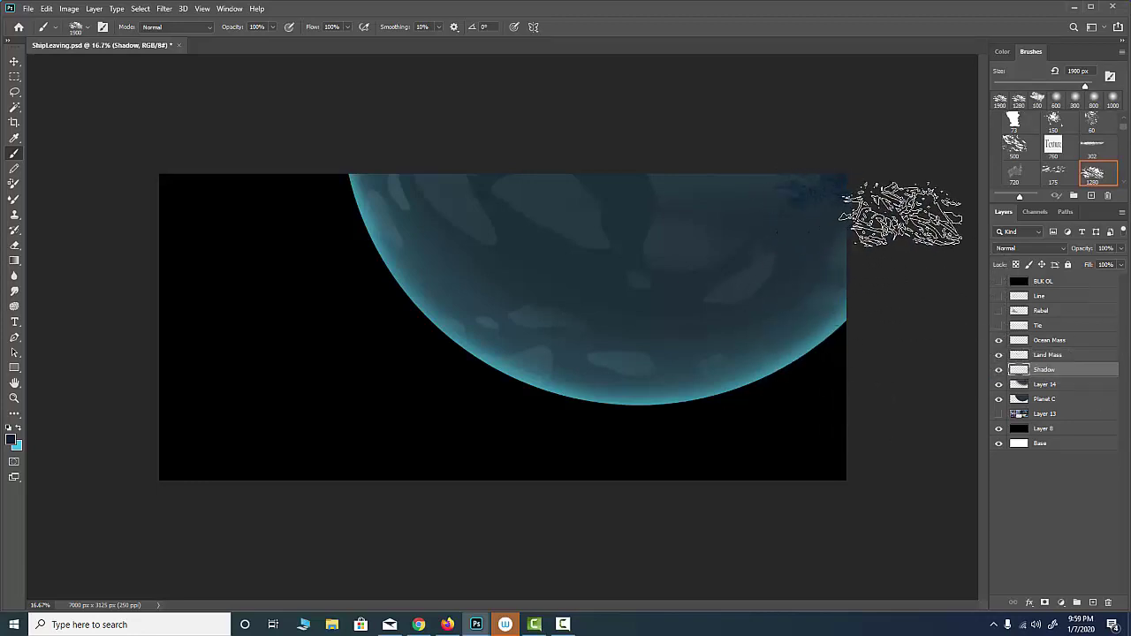
key("ctrl+z")
key("ctrl+shift+z")
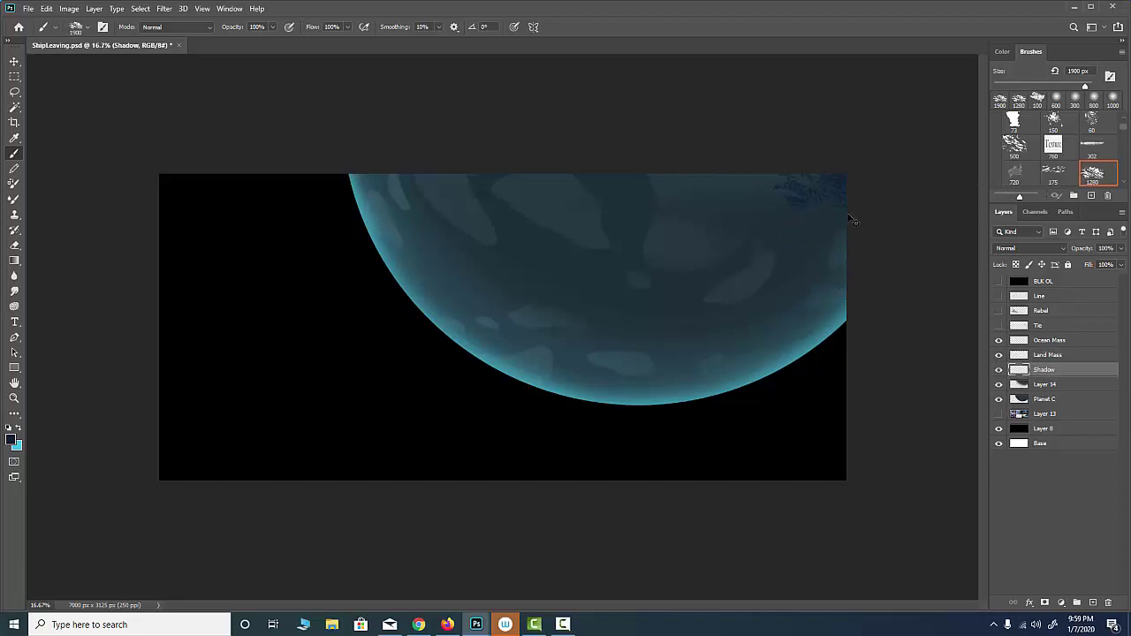
key("ctrl+z")
key("ctrl+shift+z")
key("ctrl+z")
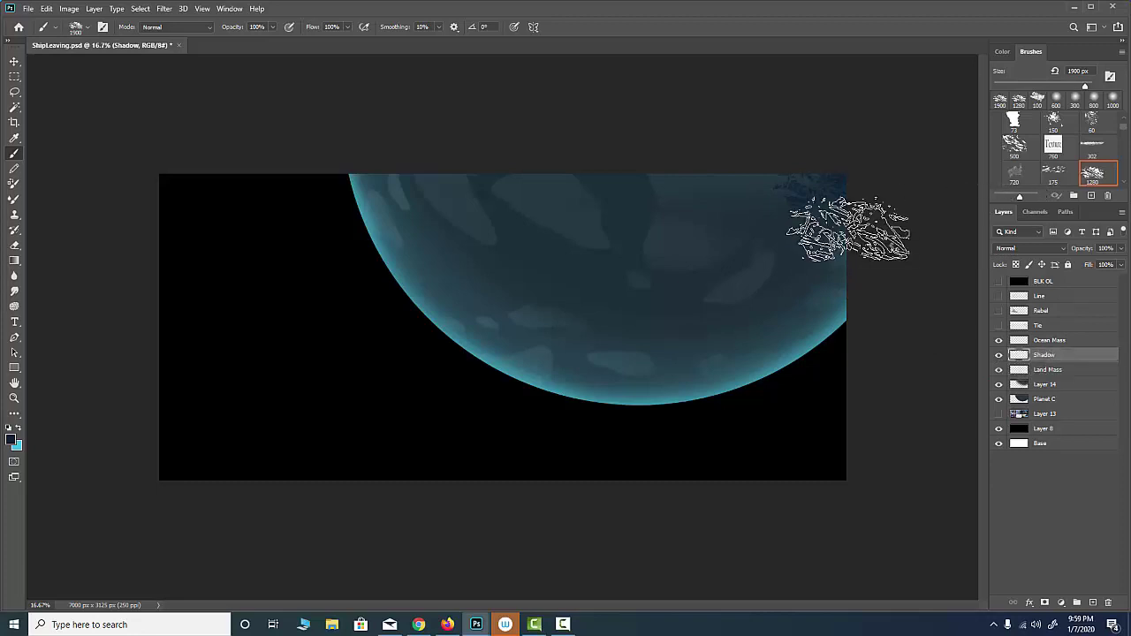
key("ctrl+z")
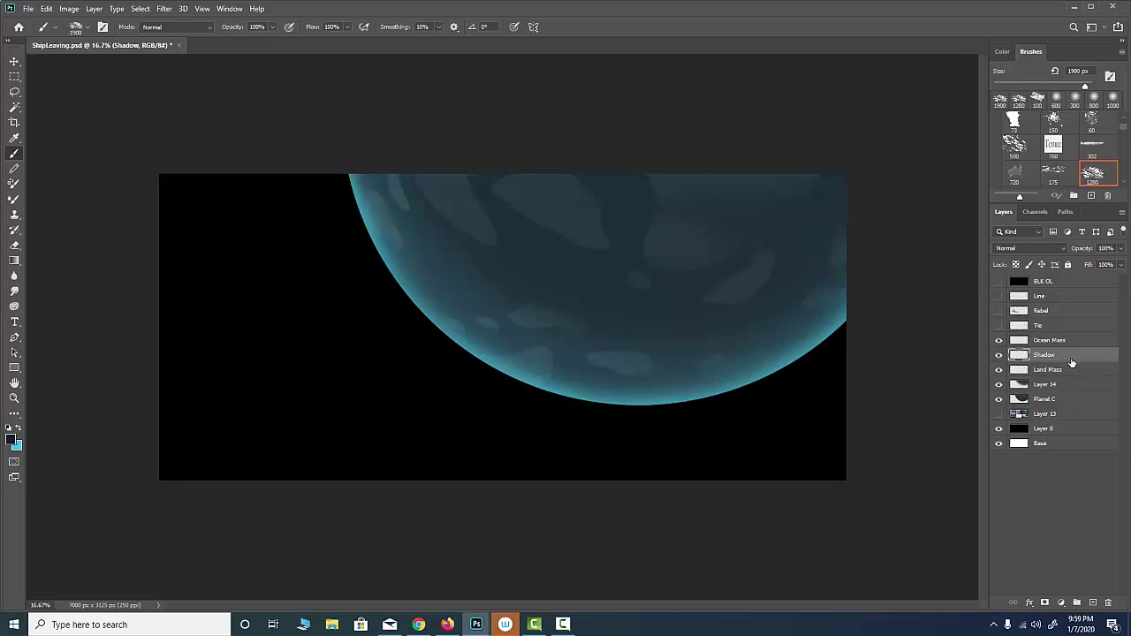
- Move the Shadow layer below Land Mass and paint texture across the planet's upper area with the 1900 px brush at 30% opacity
left_click_drag(1072, 361, 1070, 374)
key("3")
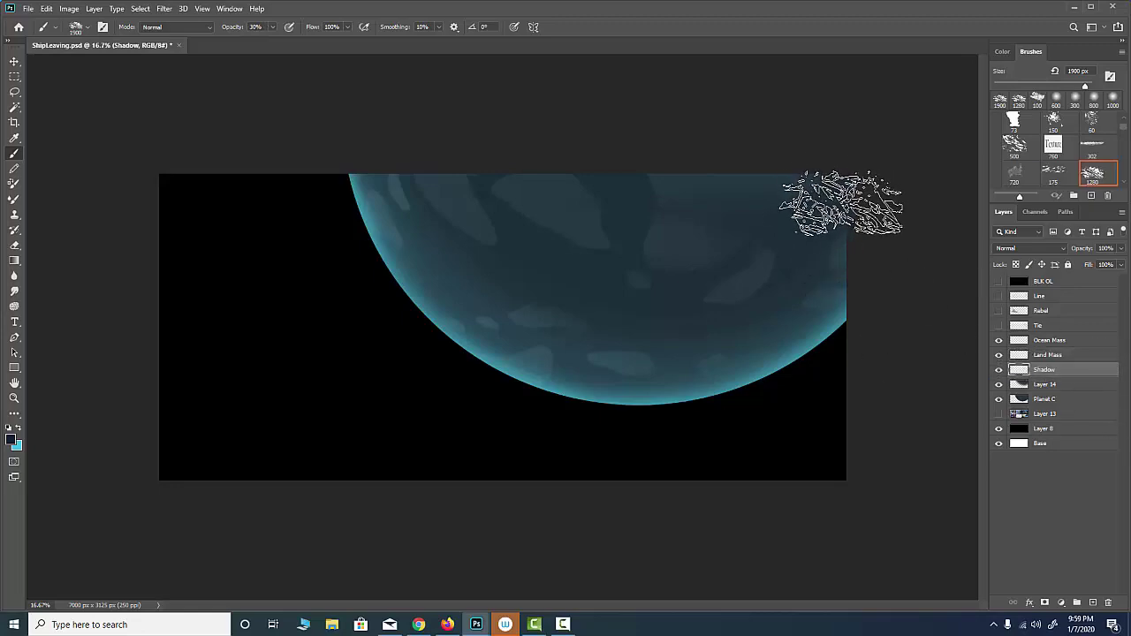
mouse_move(840, 203)
left_mouse_down()
mouse_move(746, 316)
mouse_move(735, 198)
mouse_move(760, 196)
mouse_move(643, 278)
mouse_move(564, 169)
mouse_move(599, 163)
mouse_move(576, 265)
mouse_move(620, 276)
mouse_move(605, 235)
mouse_move(541, 212)
left_mouse_up()
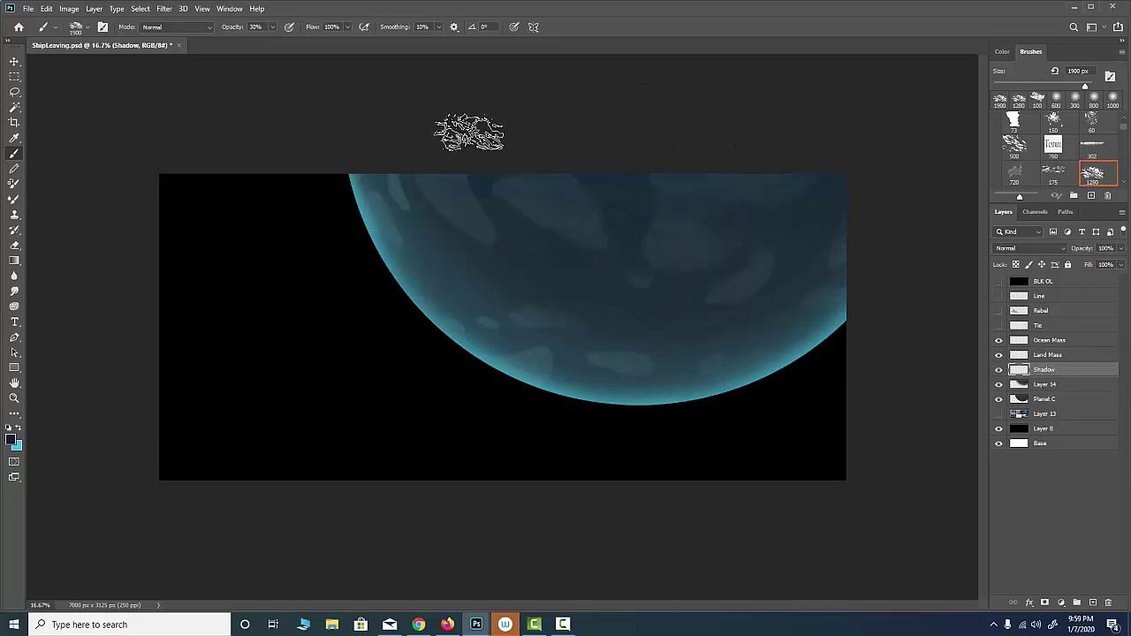
- Paint dark texture over the rest of the planet and its lower rim, varying the textured brush size up to 2300 px
mouse_move(469, 133)
left_mouse_down()
mouse_move(408, 170)
mouse_move(404, 212)
mouse_move(490, 302)
mouse_move(437, 258)
mouse_move(517, 243)
mouse_move(672, 271)
mouse_move(527, 268)
mouse_move(661, 330)
mouse_move(520, 320)
mouse_move(713, 396)
mouse_move(704, 371)
mouse_move(717, 382)
mouse_move(856, 360)
mouse_move(783, 304)
mouse_move(699, 322)
mouse_move(684, 346)
mouse_move(644, 340)
mouse_move(577, 393)
mouse_move(698, 398)
mouse_move(804, 329)
mouse_move(785, 286)
mouse_move(718, 245)
mouse_move(642, 256)
mouse_move(628, 287)
mouse_move(630, 264)
mouse_move(669, 227)
left_mouse_up()
key("bracketright")
key("bracketright")
key("bracketleft")
key("bracketleft")
key("bracketleft")
key("bracketleft")
key("bracketright")
key("bracketright")
key("bracketright")
key("bracketright")
key("bracketright")
key("bracketright")
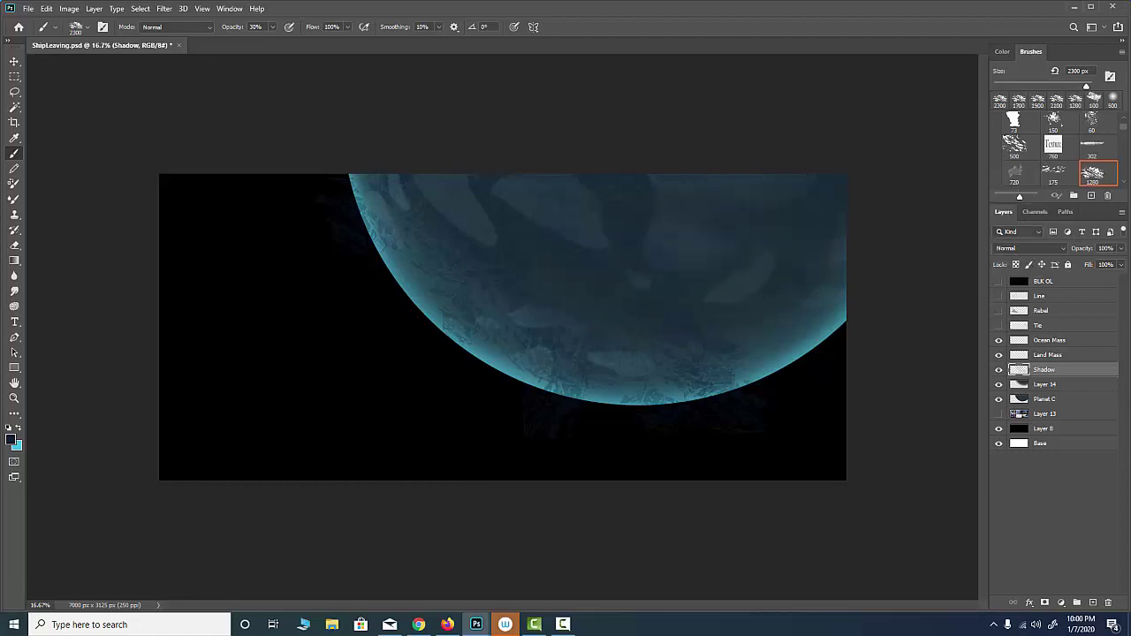
left_click_drag(814, 404, 776, 265)
- Lighten the Shadow layer's midtones with a Levels adjustment and return to the Brush tool
key("ctrl+l")
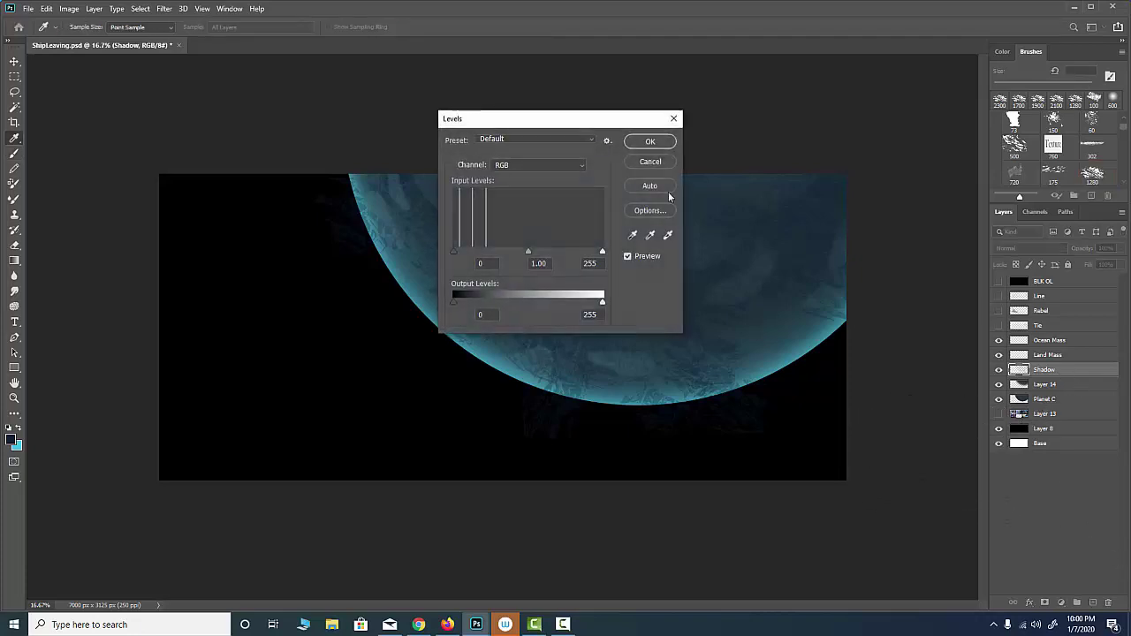
left_click_drag(636, 115, 338, 82)
left_click(354, 197)
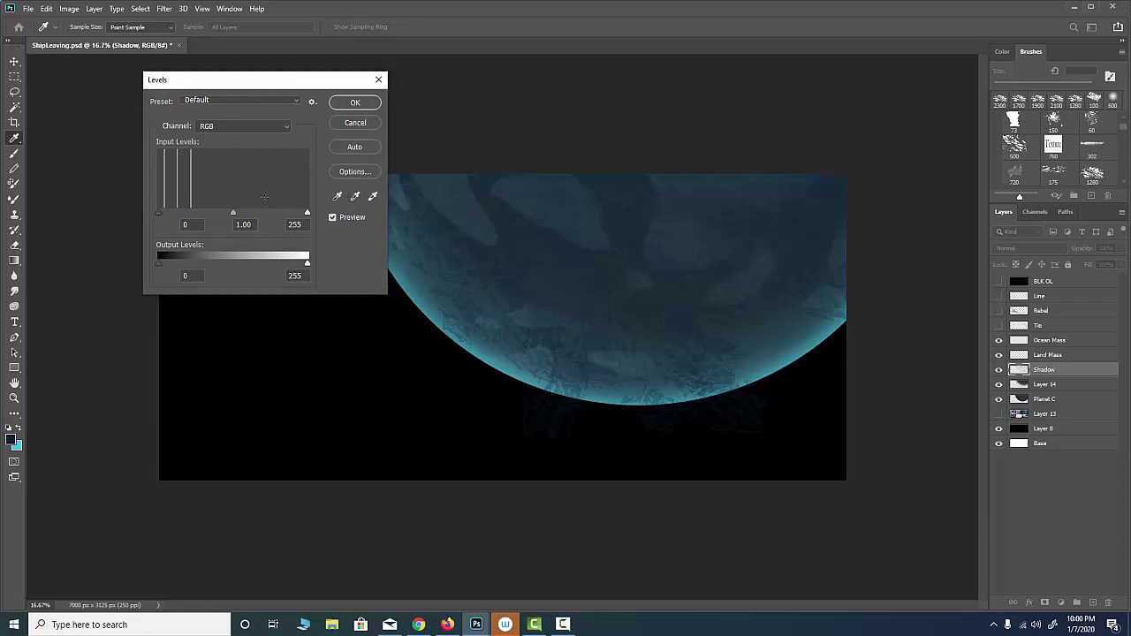
left_click_drag(248, 212, 222, 213)
left_click(355, 103)
key("b")
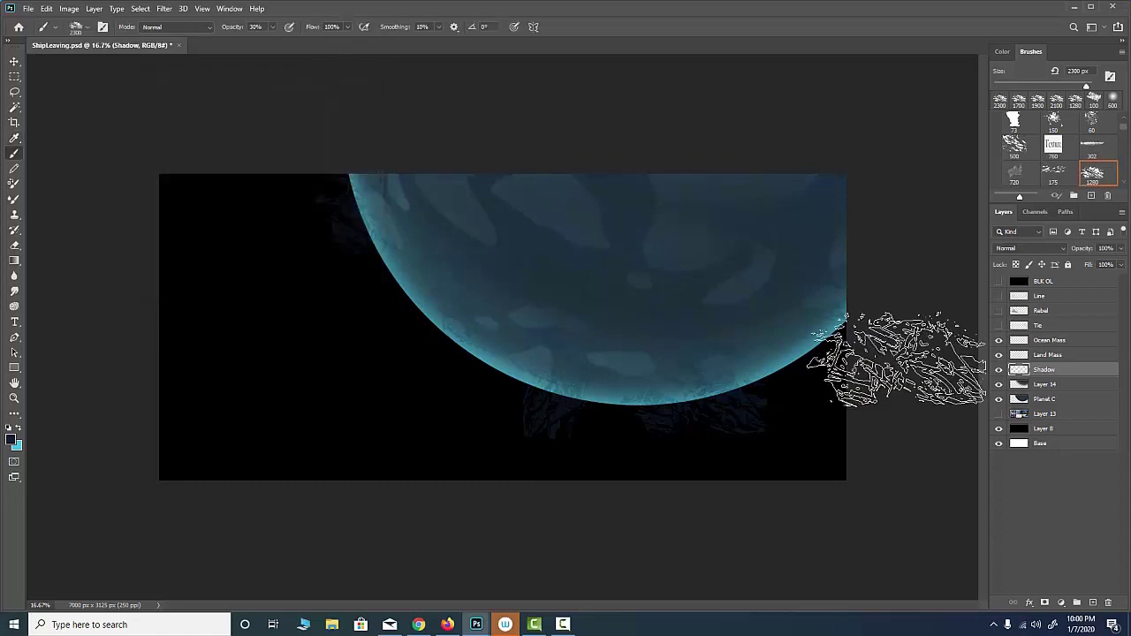
- Select the whole canvas, try nudging the Shadow layer's texture sideways, and undo the nudge
key("ctrl+a")
key("v")
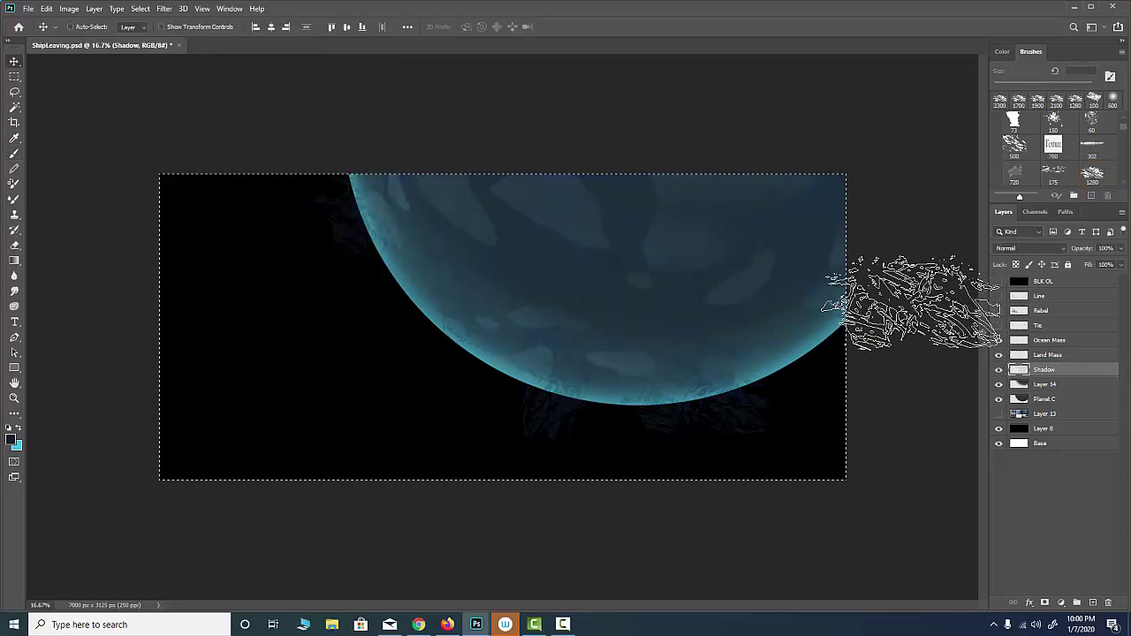
key("Right")
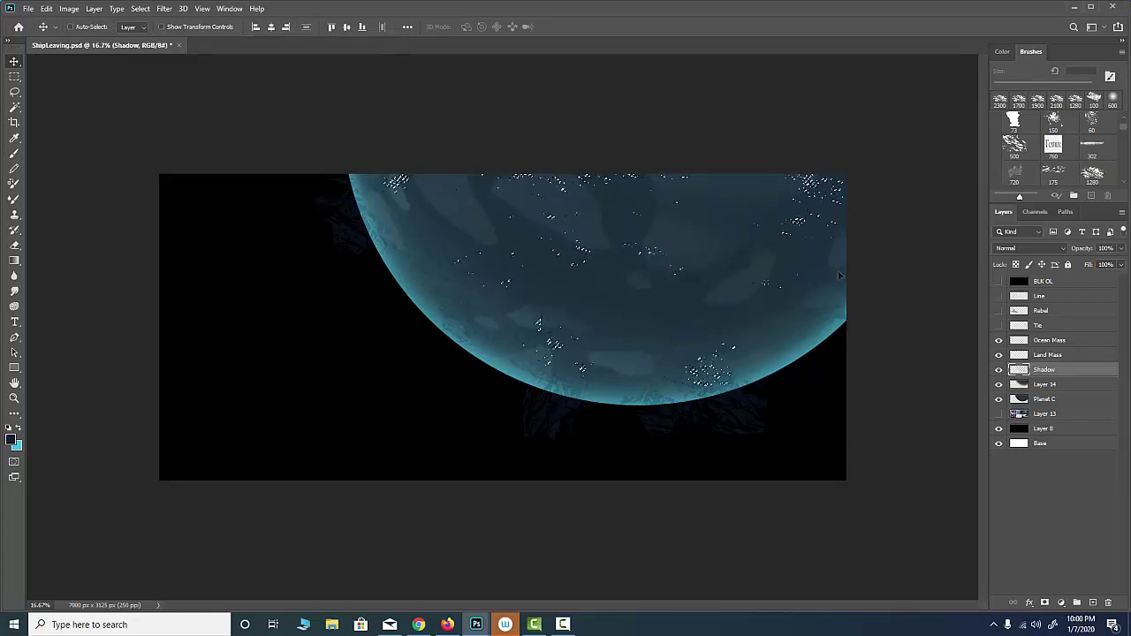
key("ctrl")
key("Delete")
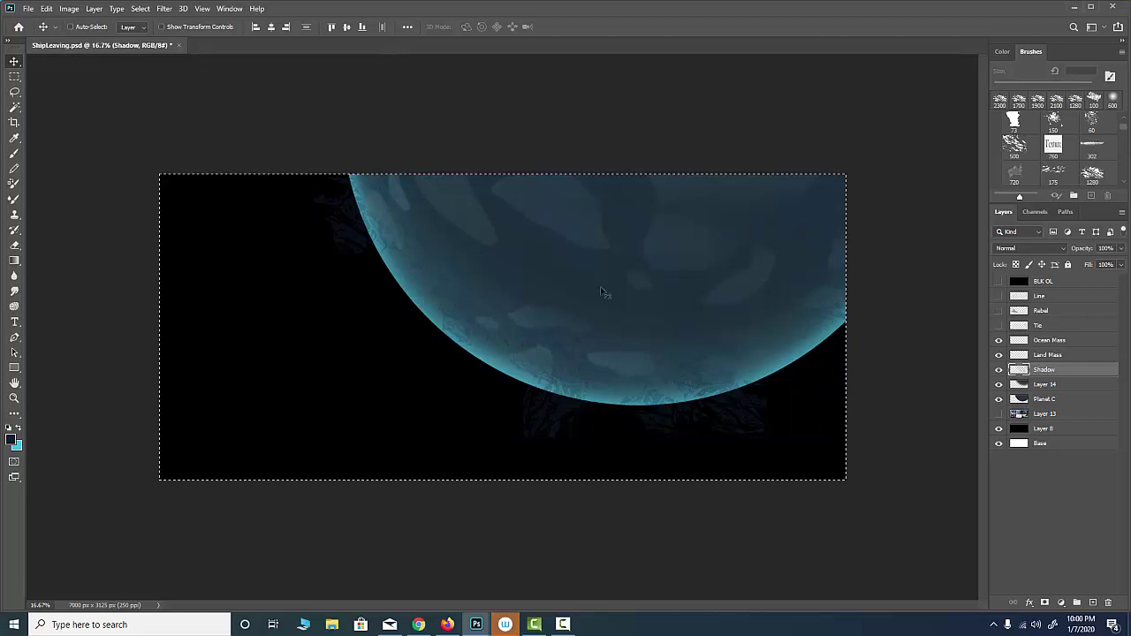
- Inspect the shadow texture with Layer 14 and Planet C hidden, and show both layers again
left_click(999, 384)
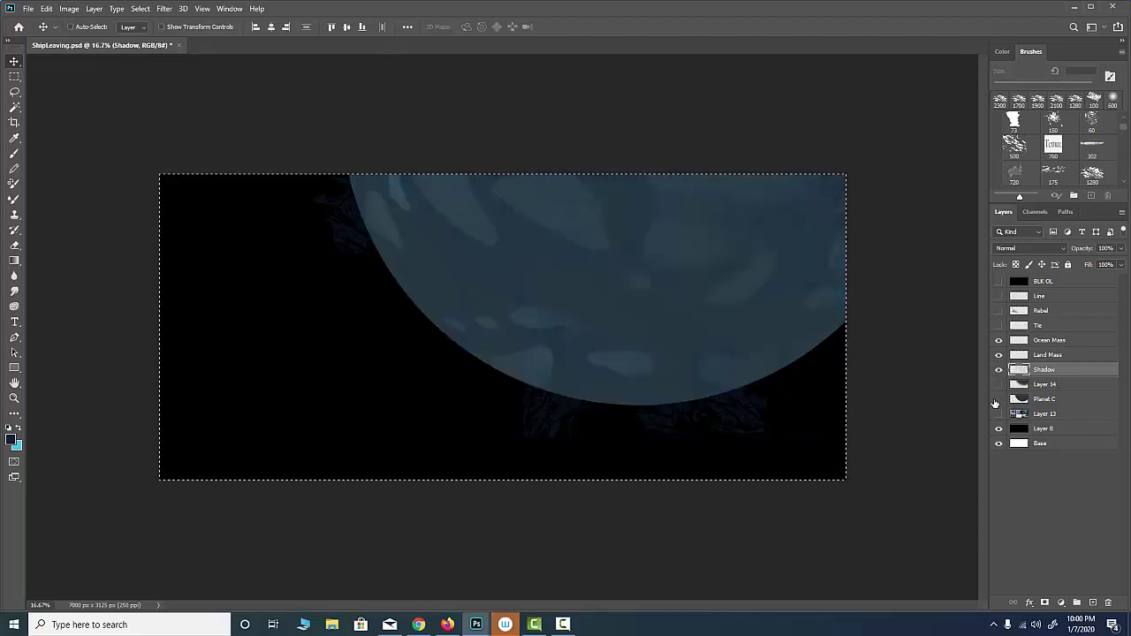
left_click(998, 399)
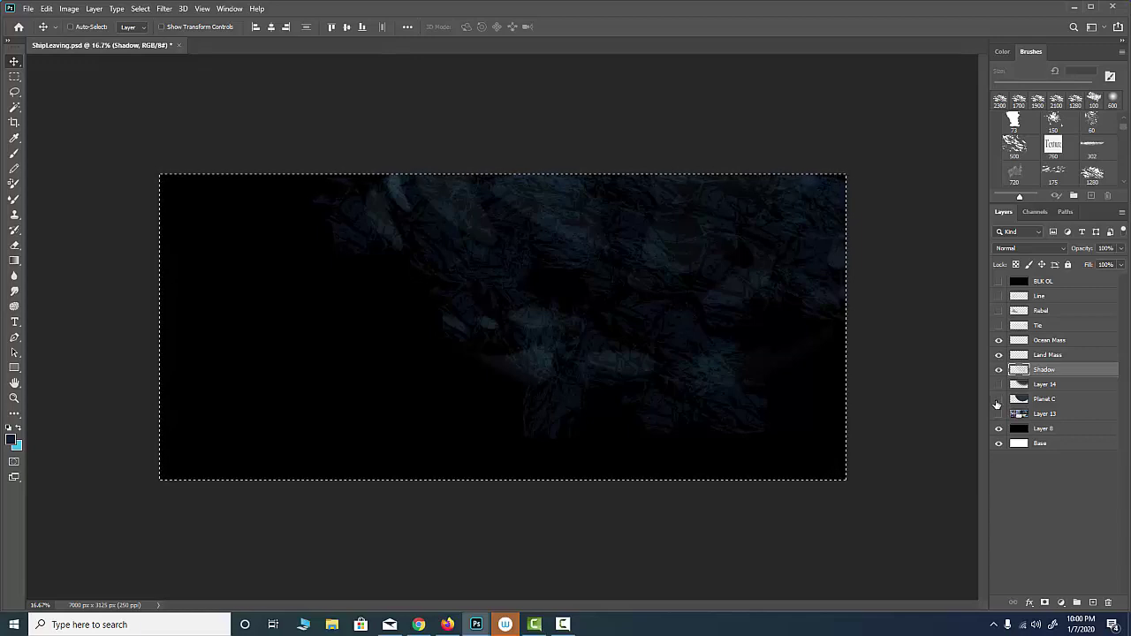
left_click(999, 398)
left_click(999, 384)
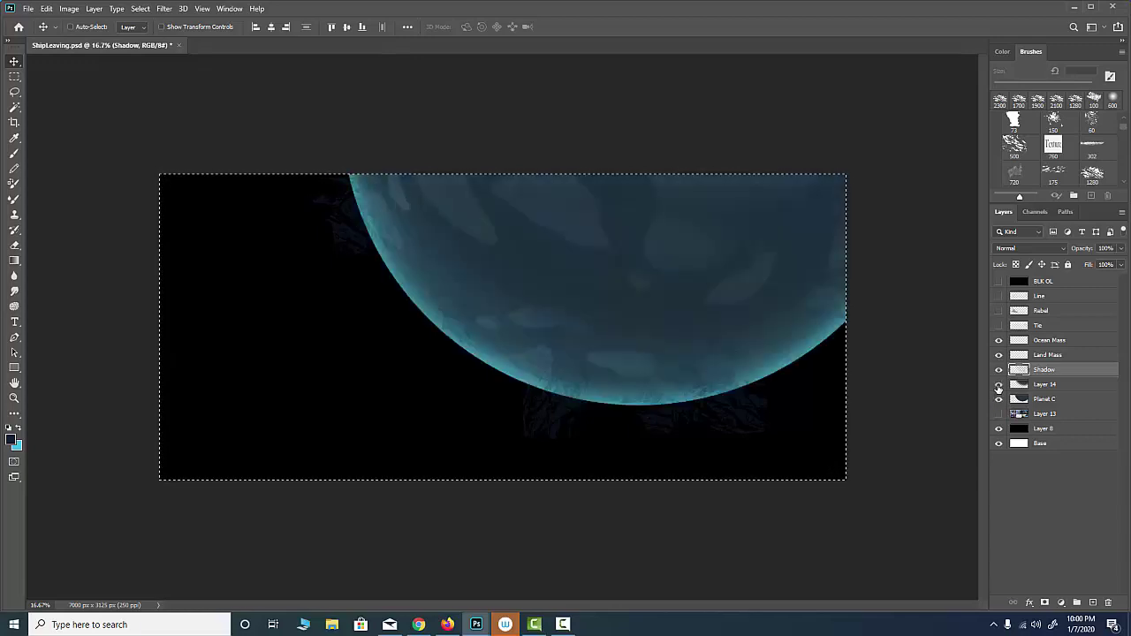
- Duplicate the Shadow layer as Shadow copy in ShipLeaving.psd
right_click(1055, 375)
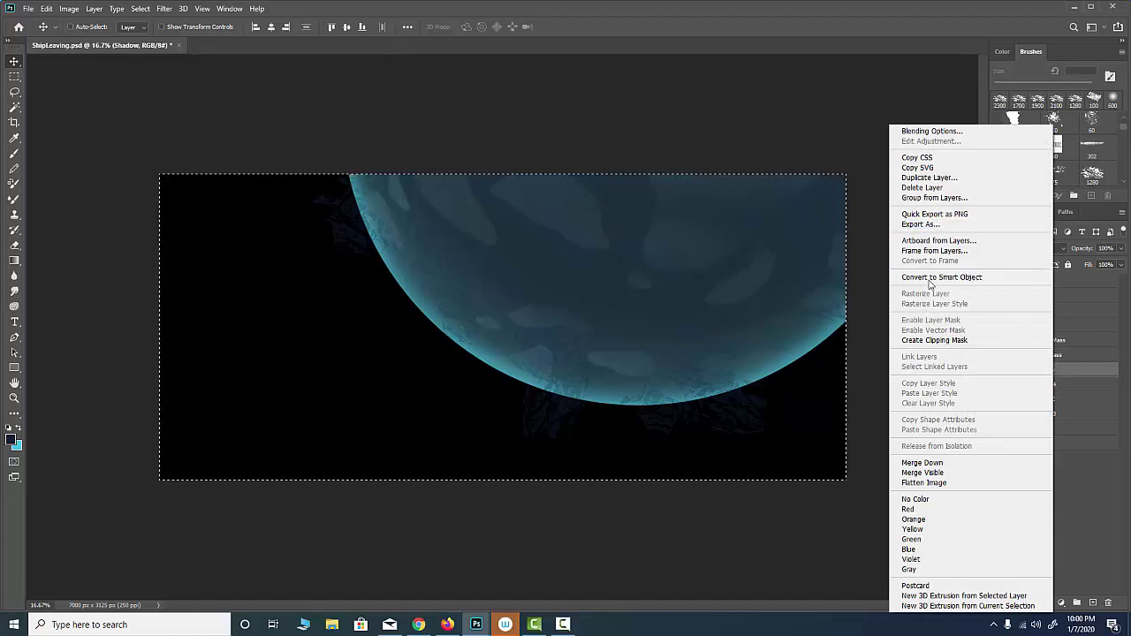
left_click(927, 178)
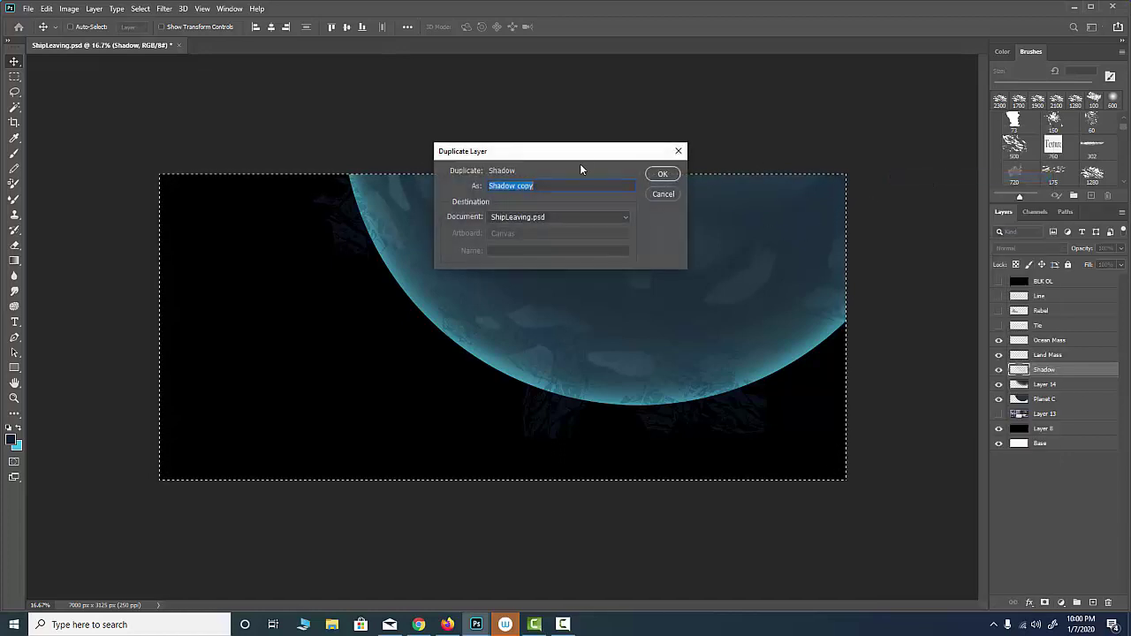
left_click(662, 174)
- Hide Shadow copy and darken the original Shadow layer by setting its Levels midtones to 0.75
left_click(1056, 386)
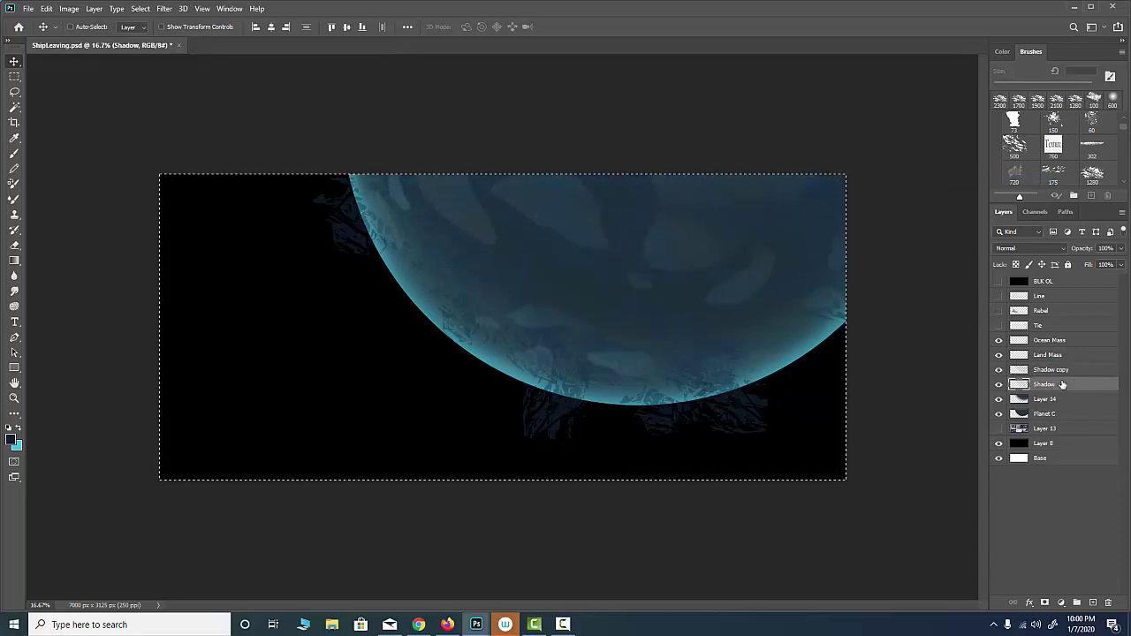
left_click(999, 370)
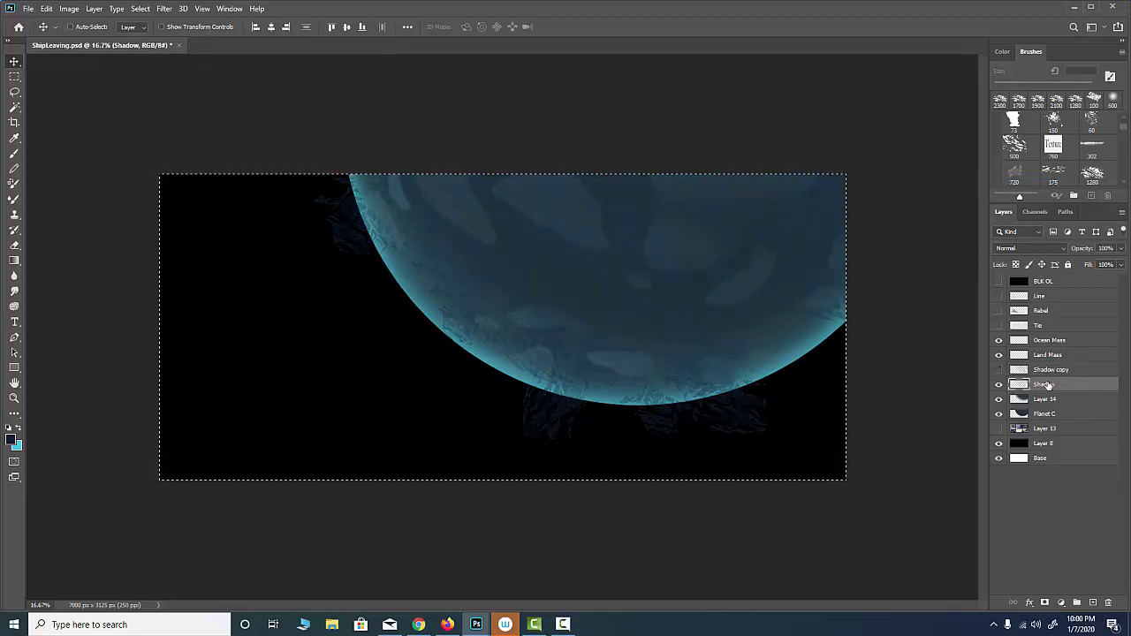
key("ctrl+l")
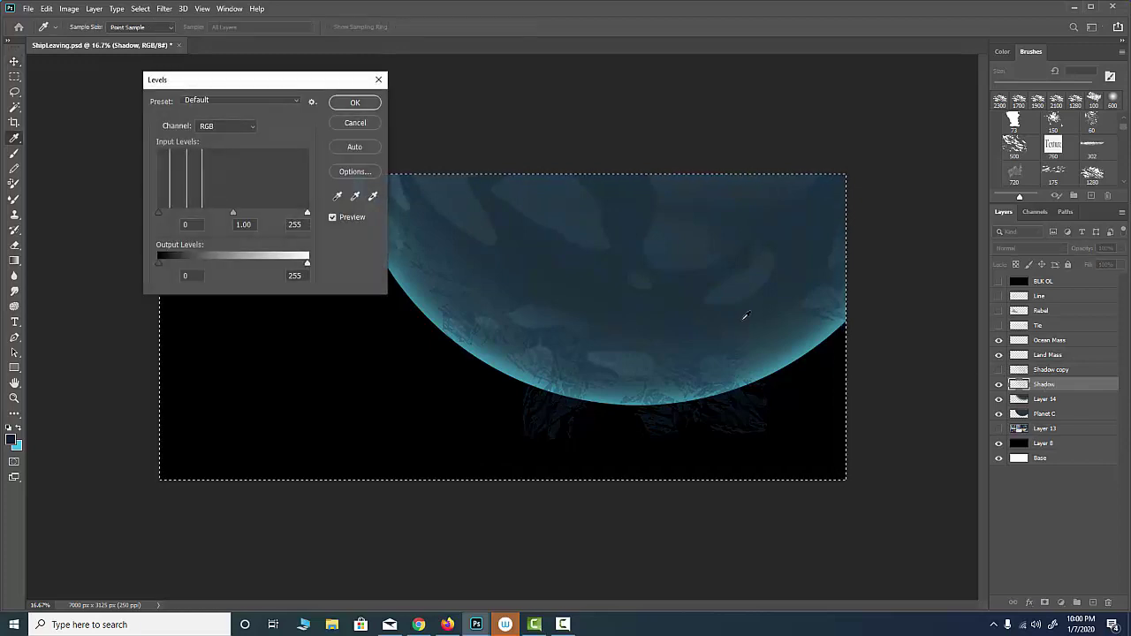
left_click_drag(232, 213, 248, 217)
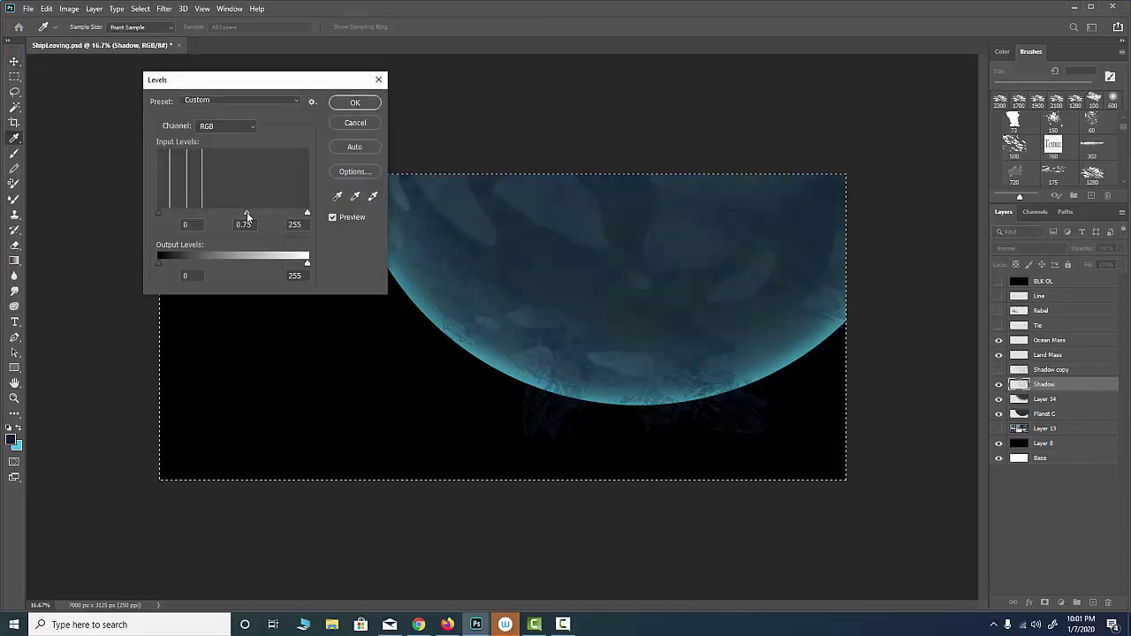
left_click(354, 102)
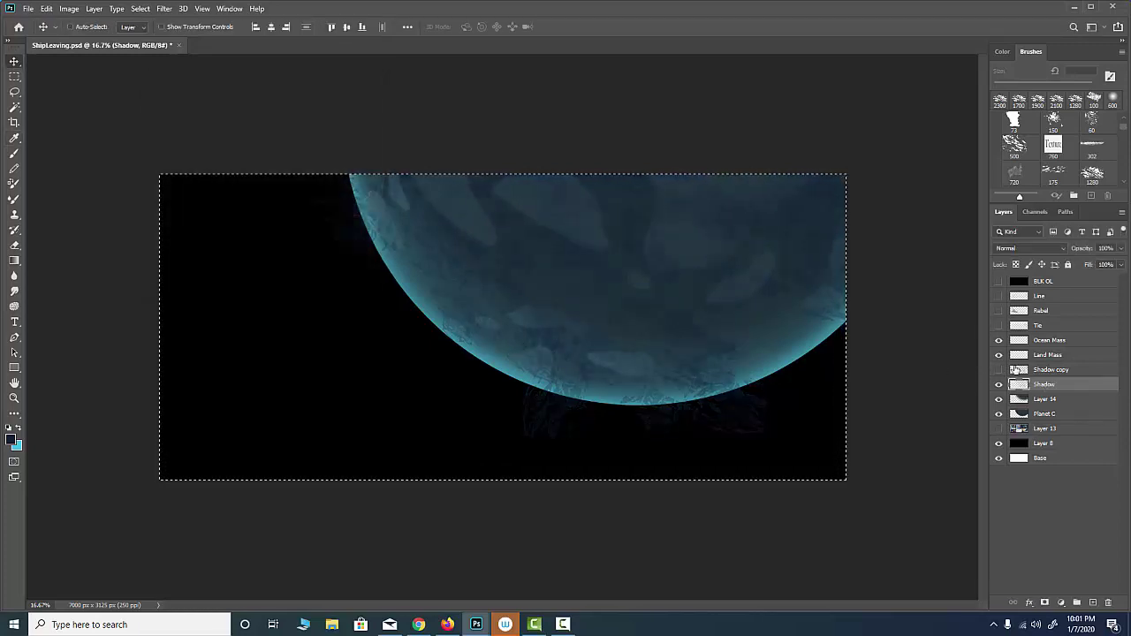
- Show the Shadow copy layer, set its Levels midtones to 1.16, and nudge its texture slightly left before deselecting
left_click(998, 370)
left_click(1038, 370)
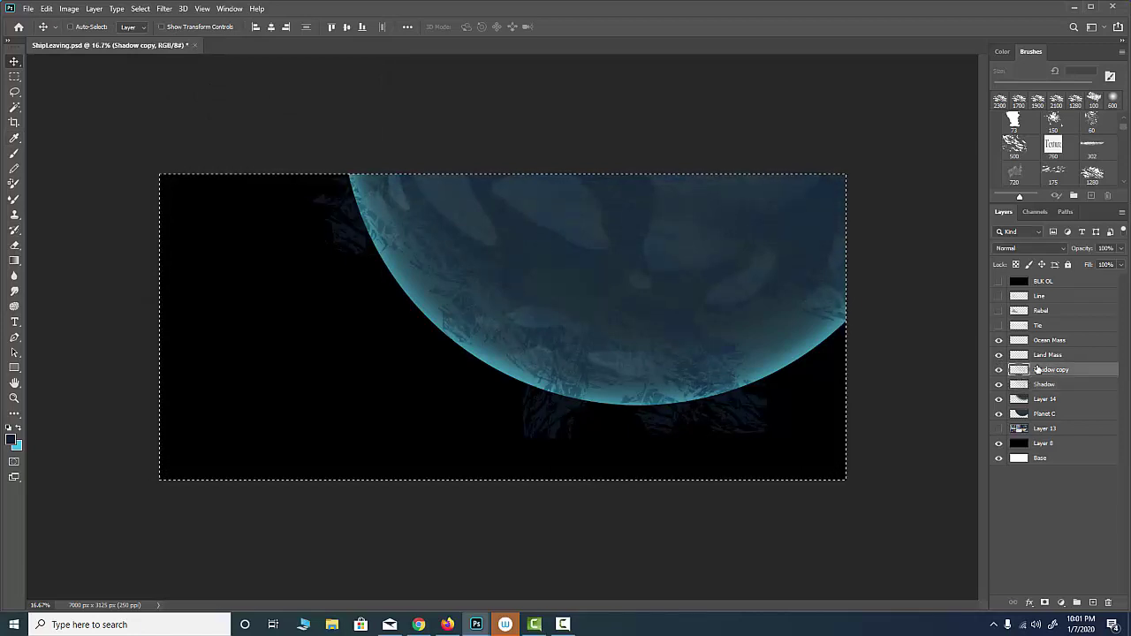
key("ctrl+l")
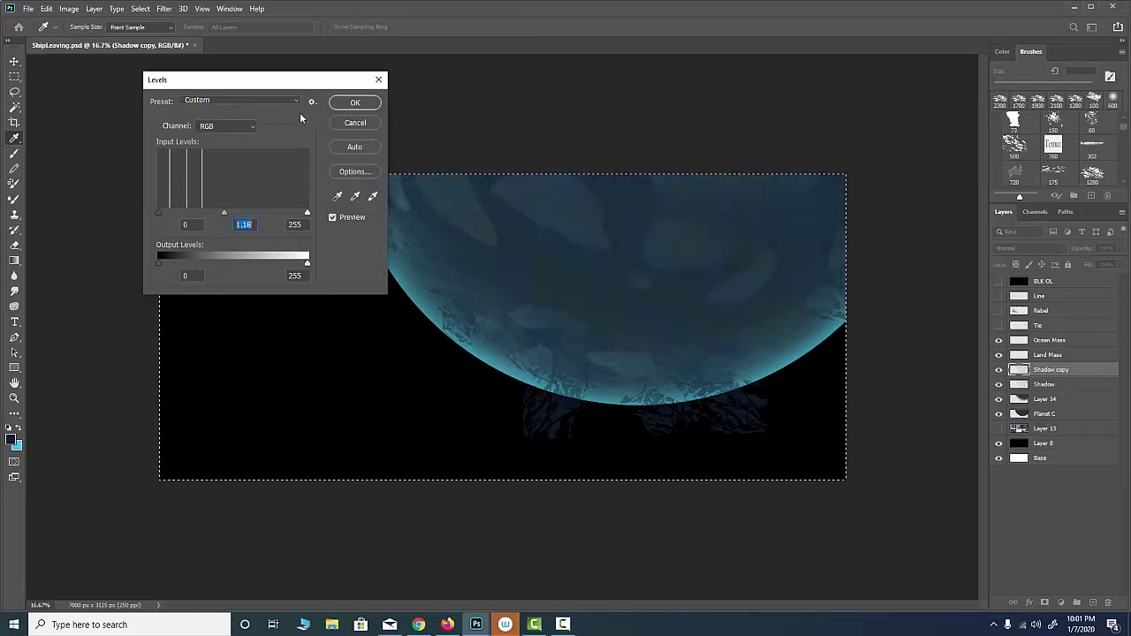
left_click(354, 103)
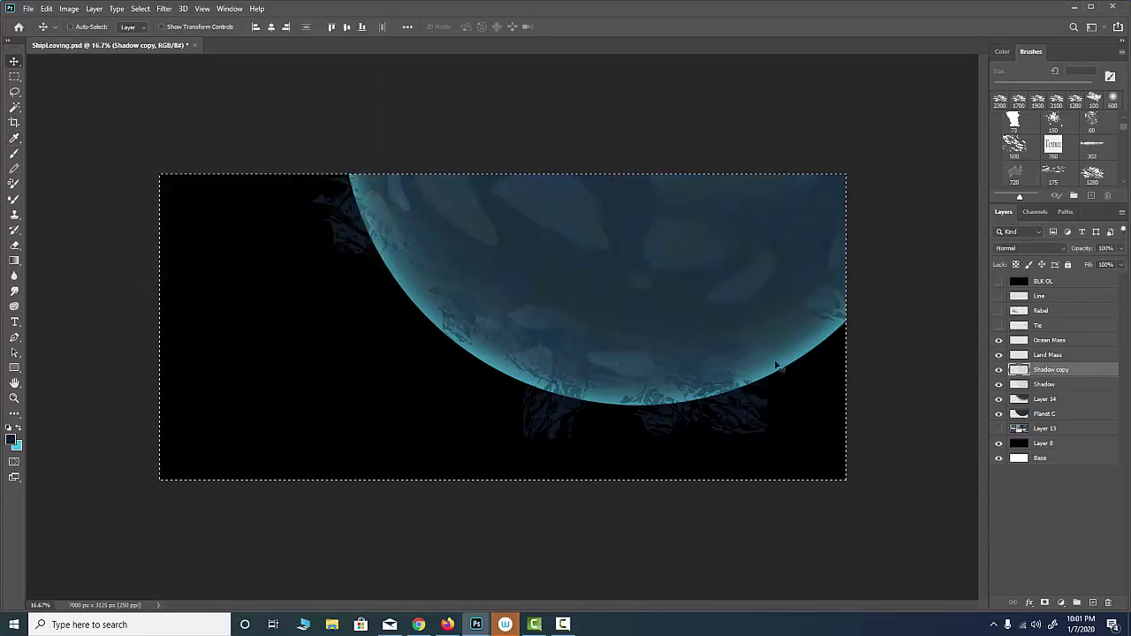
key("ctrl+alt+2")
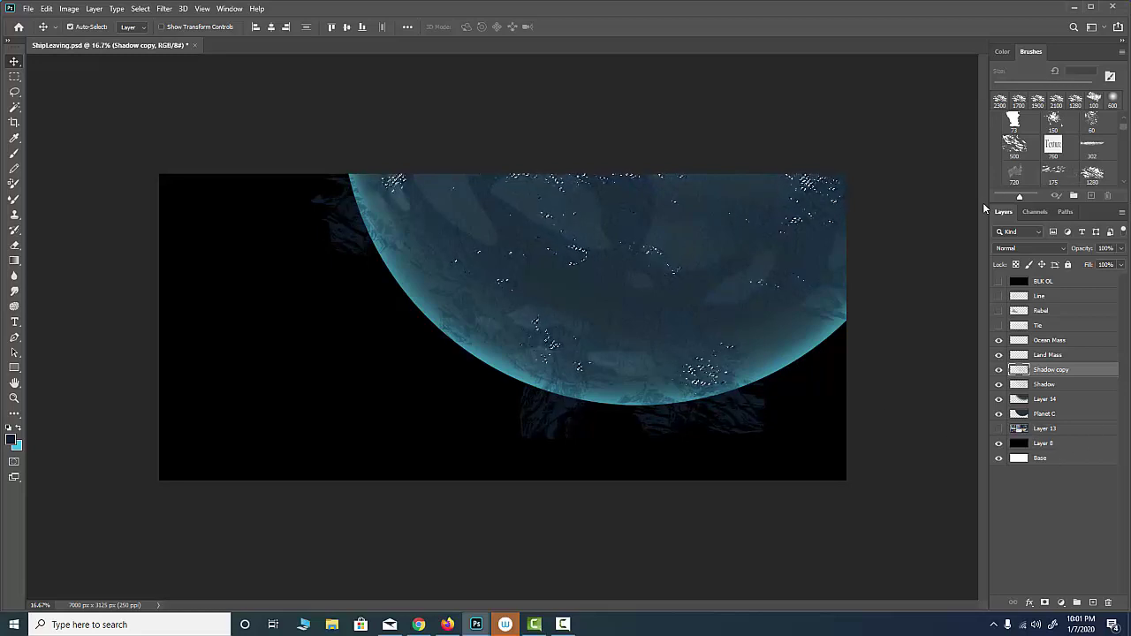
key("ctrl+d")
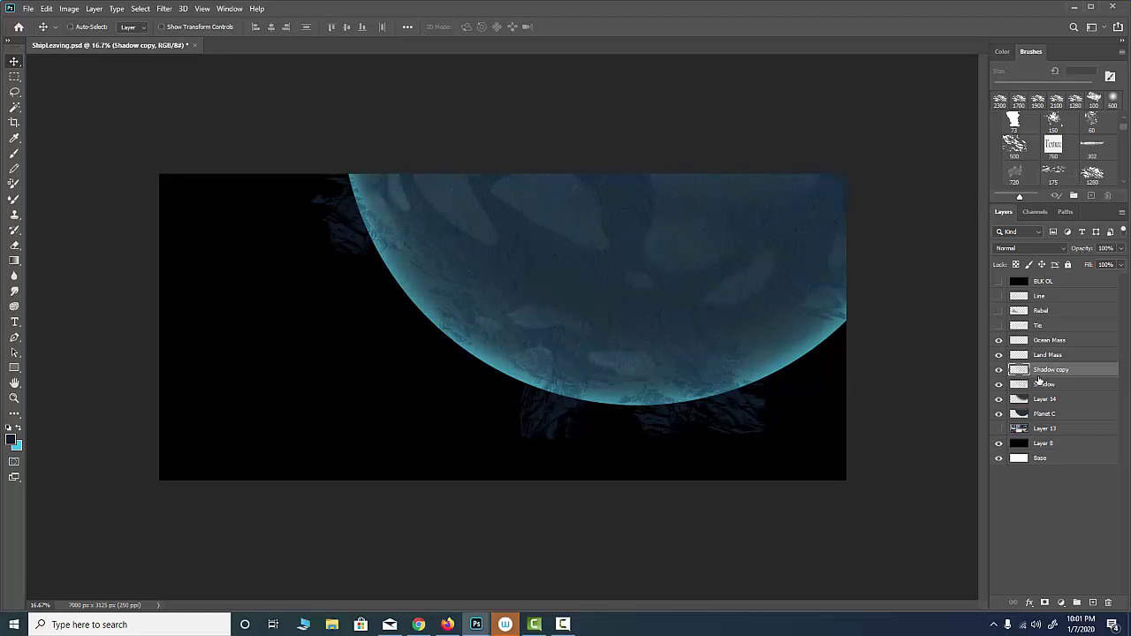
- Lower the opacity of the Shadow copy and Shadow layers together to 43%
left_click(1050, 386, "shift")
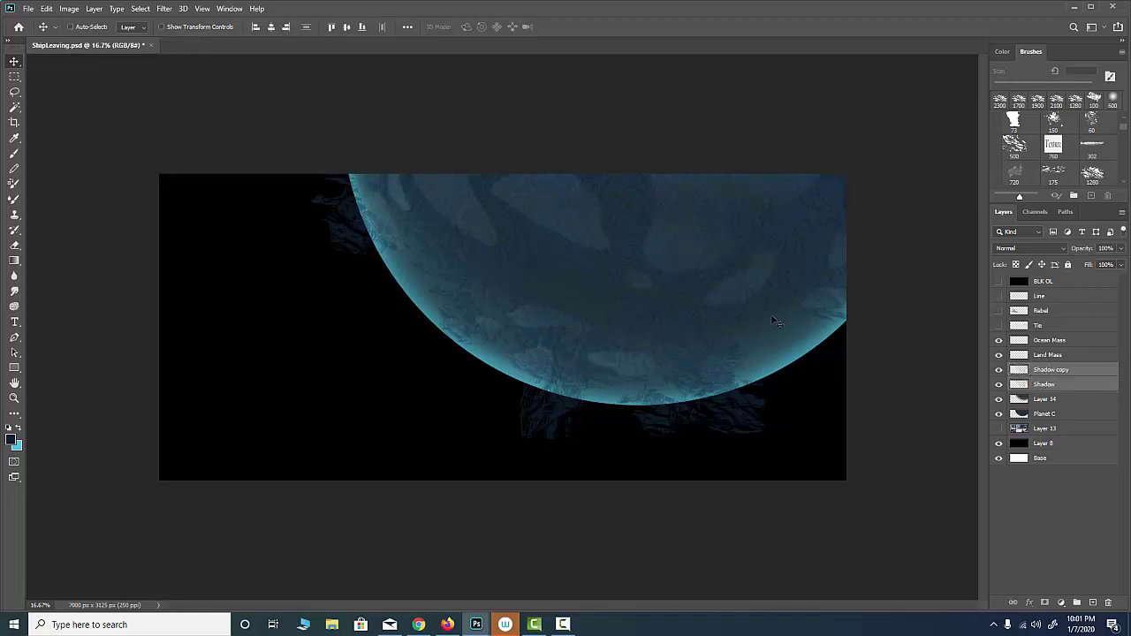
left_click(1121, 251)
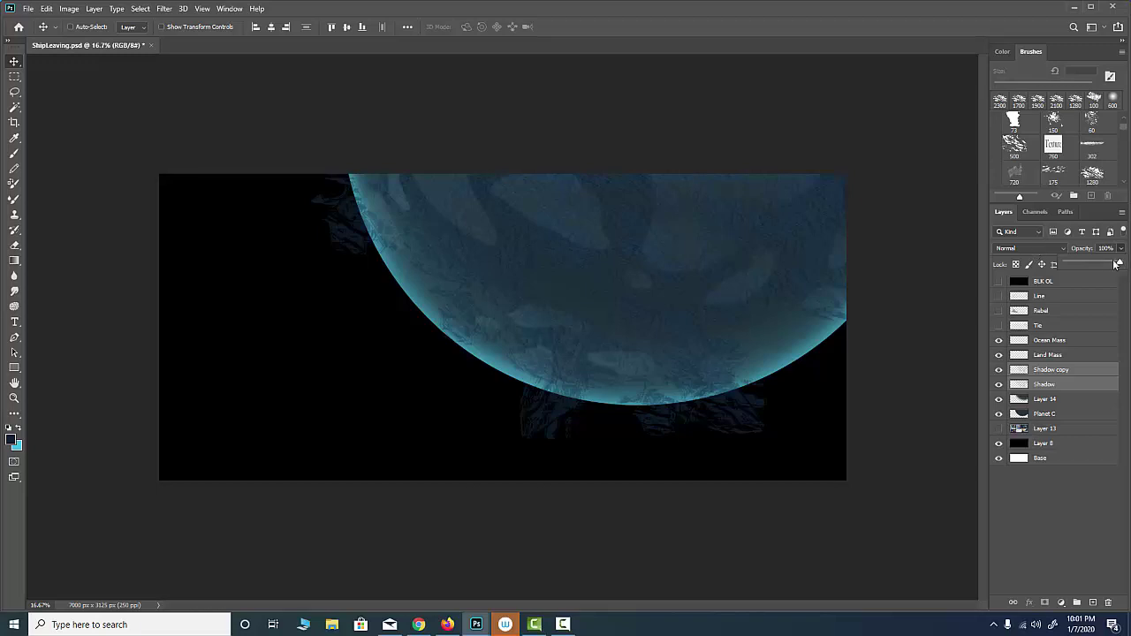
left_click_drag(1116, 264, 1101, 264)
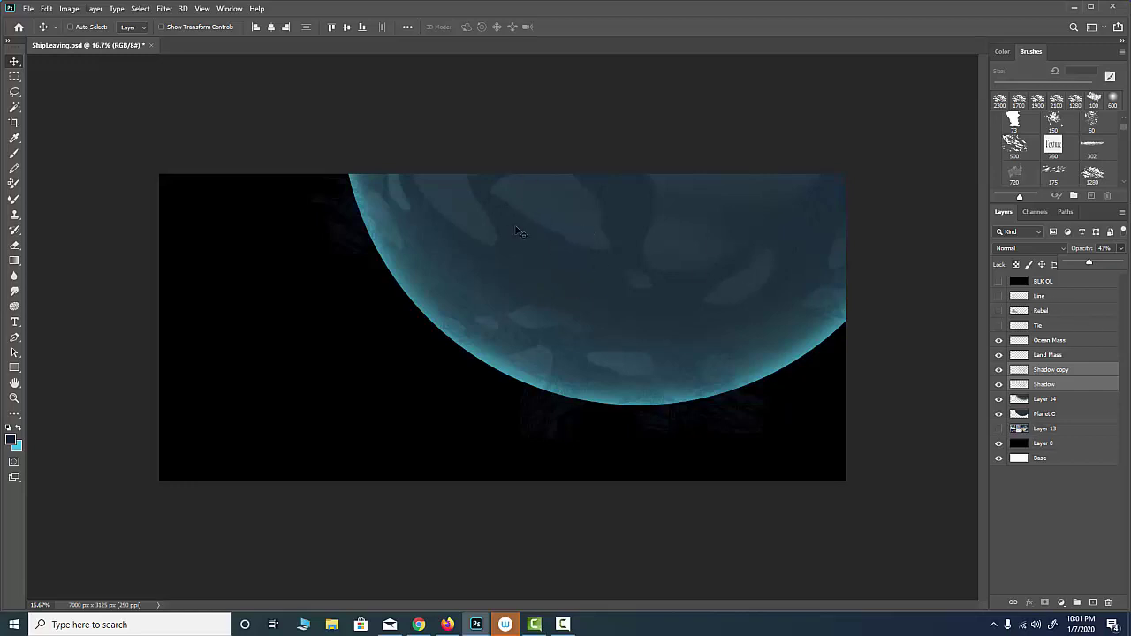
- Compare the planet with the Land Mass layer hidden and shown, and check the Ocean Mass layer the same way
left_click(1055, 358)
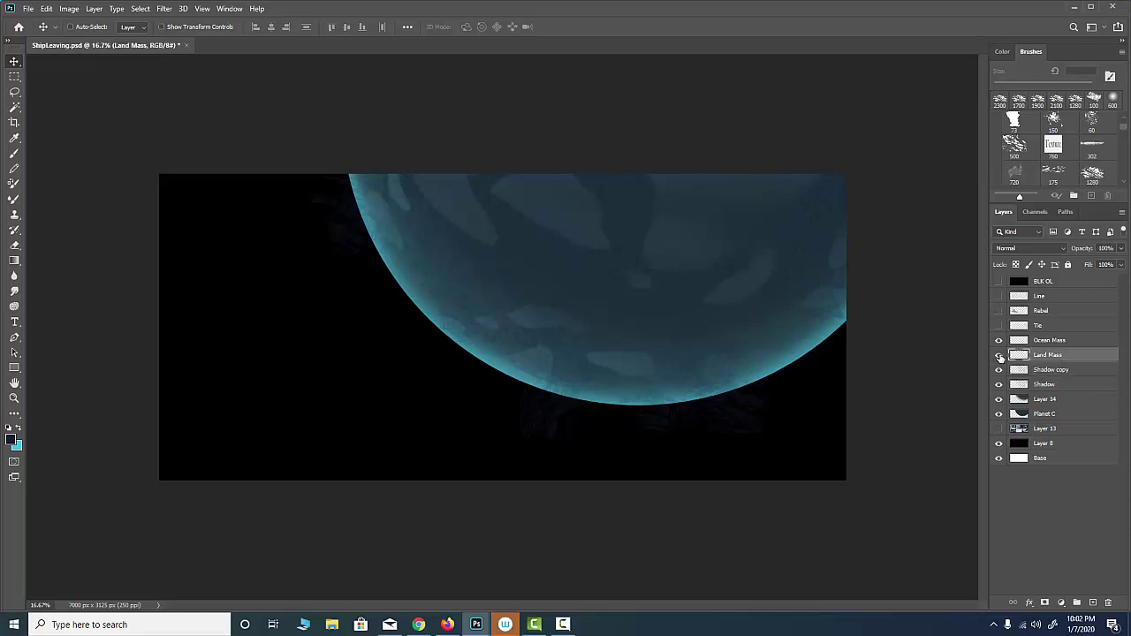
left_click(999, 355)
left_click(999, 355)
left_click(1000, 355)
left_click(999, 355)
left_click(1053, 343)
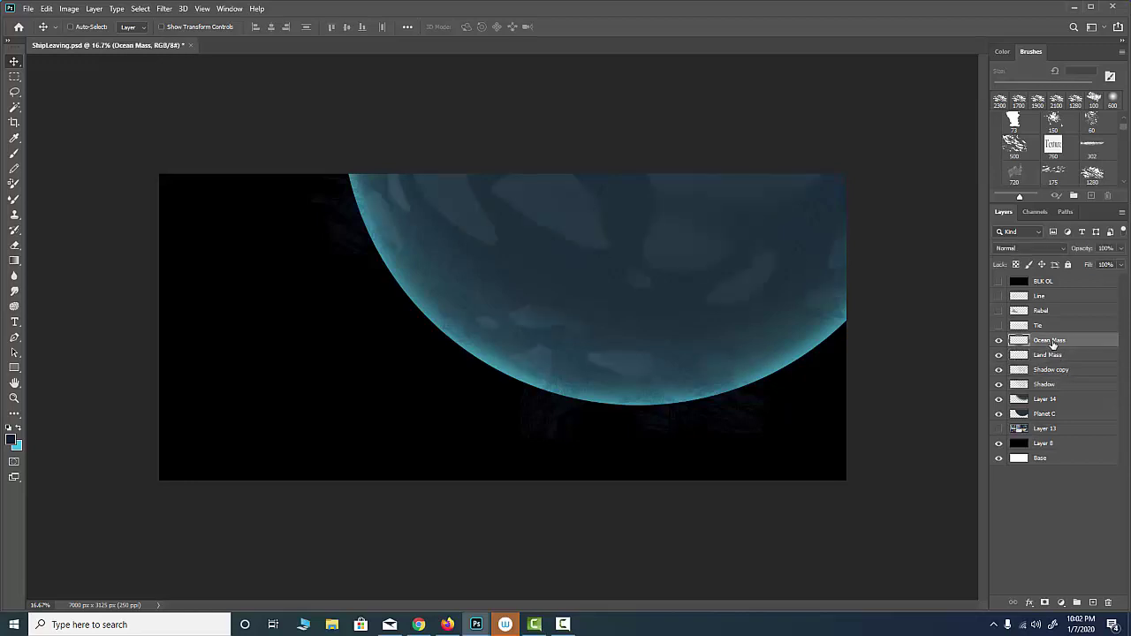
left_click(1001, 342)
- Switch to the Brush tool and change the area surrounding the canvas to Black
key("b")
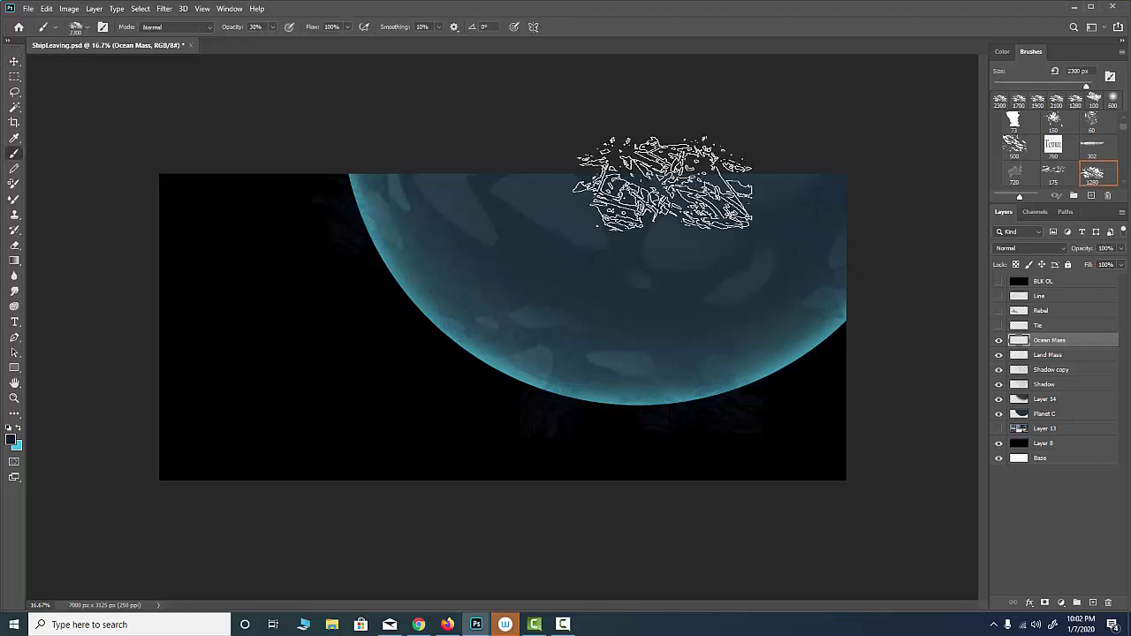
right_click(679, 113)
key("Escape")
right_click(550, 129)
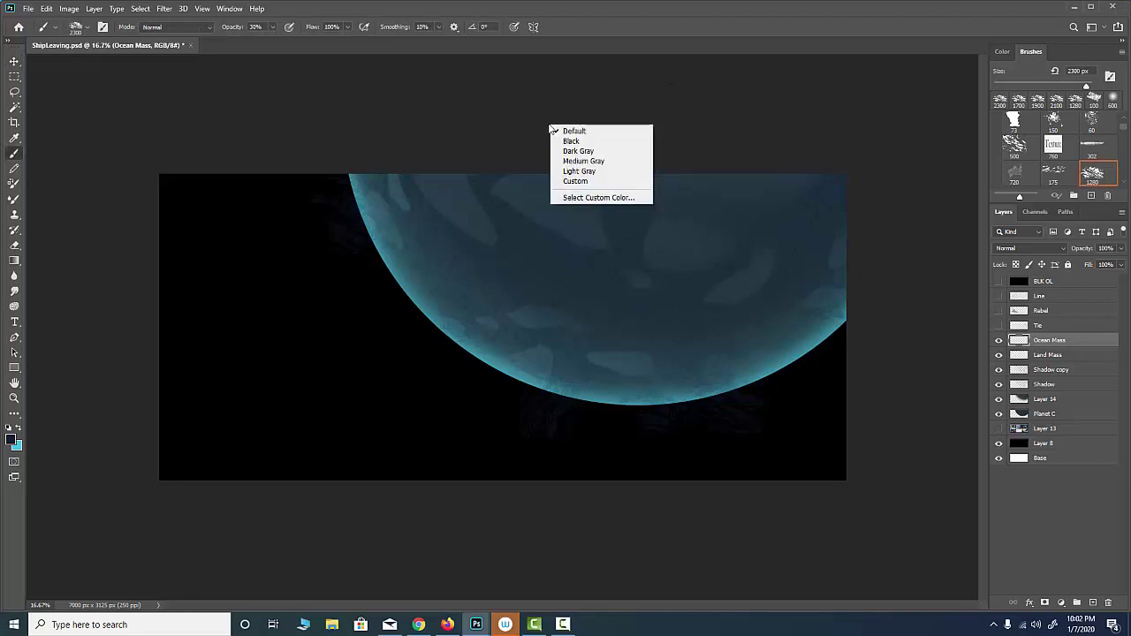
left_click(571, 141)
- Choose the ragged 73 px brush tip, enlarge it to 800 px and set the brush opacity to 20%
right_click(517, 223)
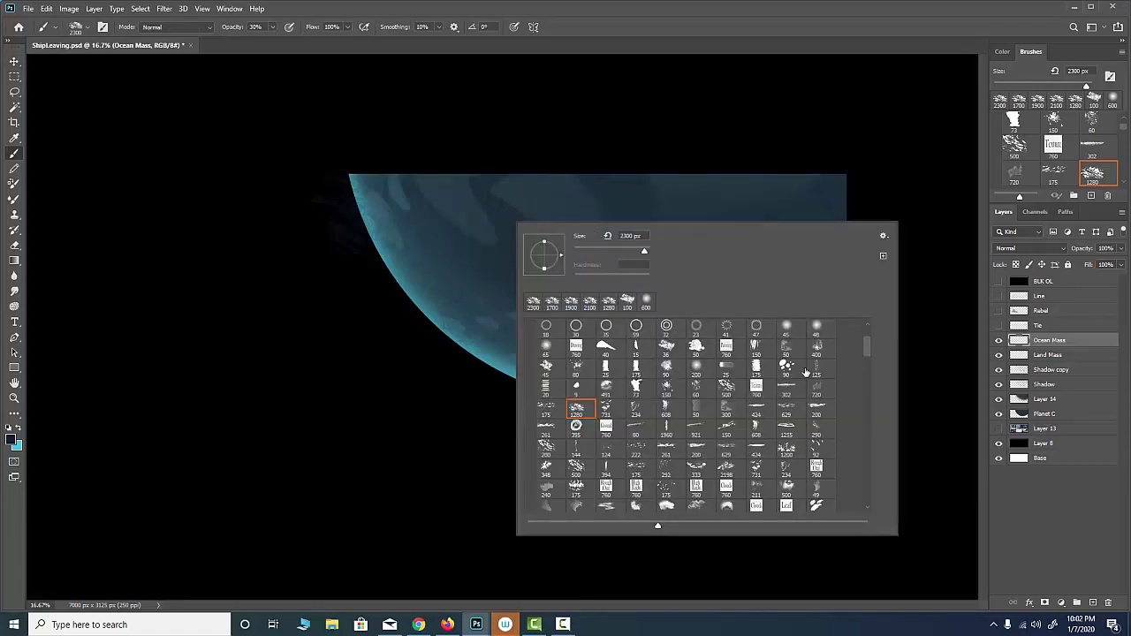
left_click(644, 388)
left_click(795, 102)
key("bracketright")
key("bracketright")
key("bracketright")
key("bracketright")
key("bracketright")
key("bracketright")
key("bracketright")
key("bracketright")
key("bracketright")
key("bracketright")
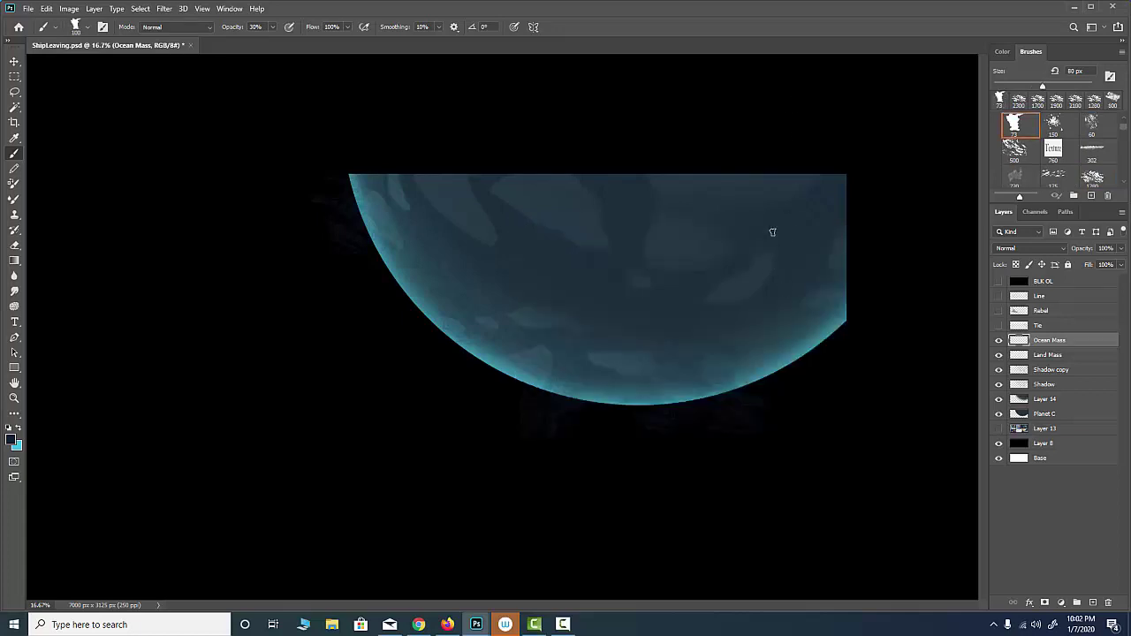
key("2")
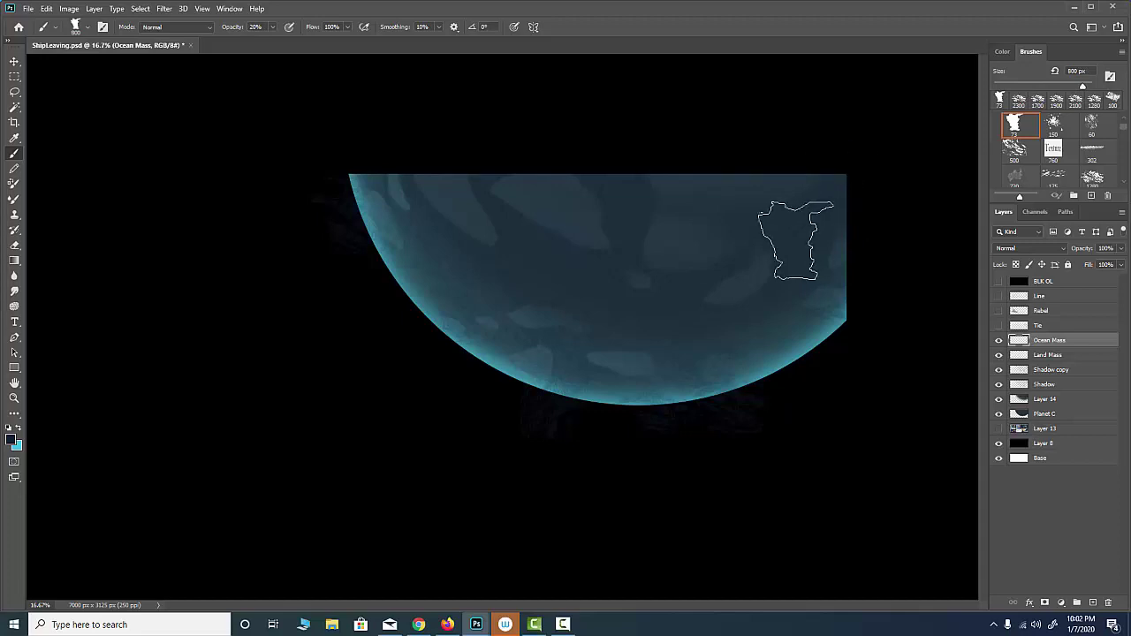
- Try painting on the planet's upper area on the Ocean Mass layer with the 800 px brush, and undo the marks
left_click(822, 215)
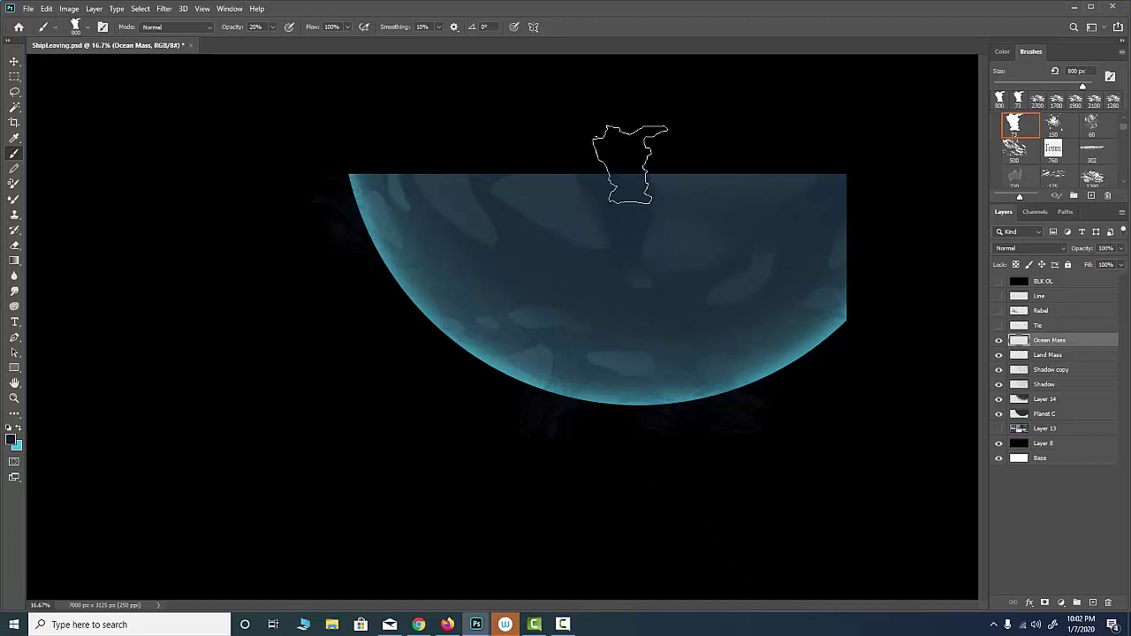
key("ctrl+alt")
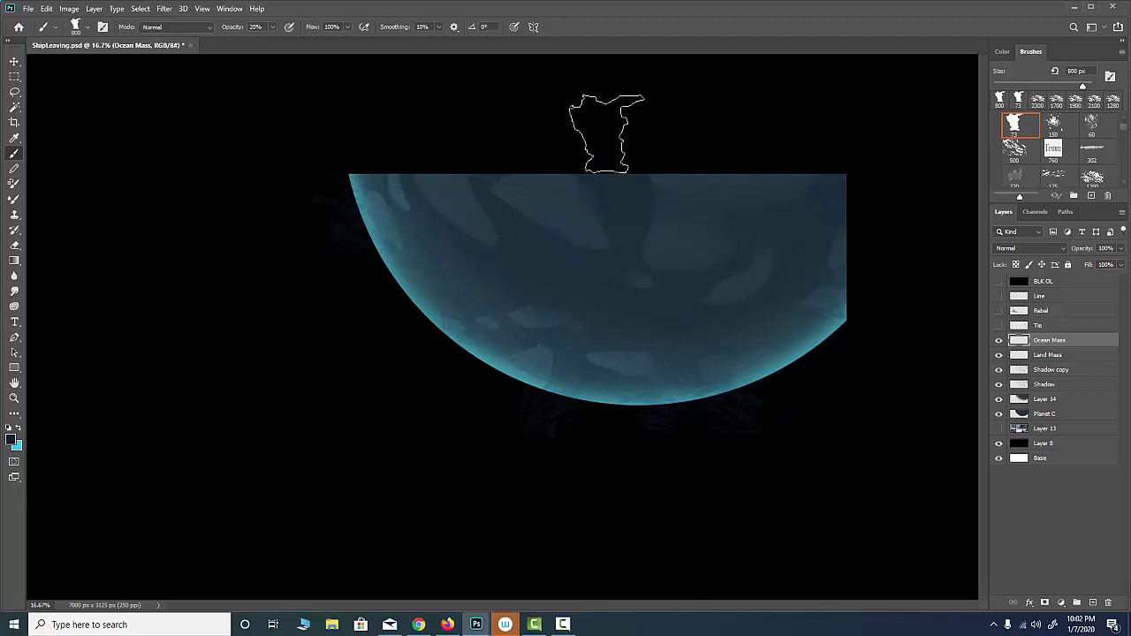
key("ctrl+alt")
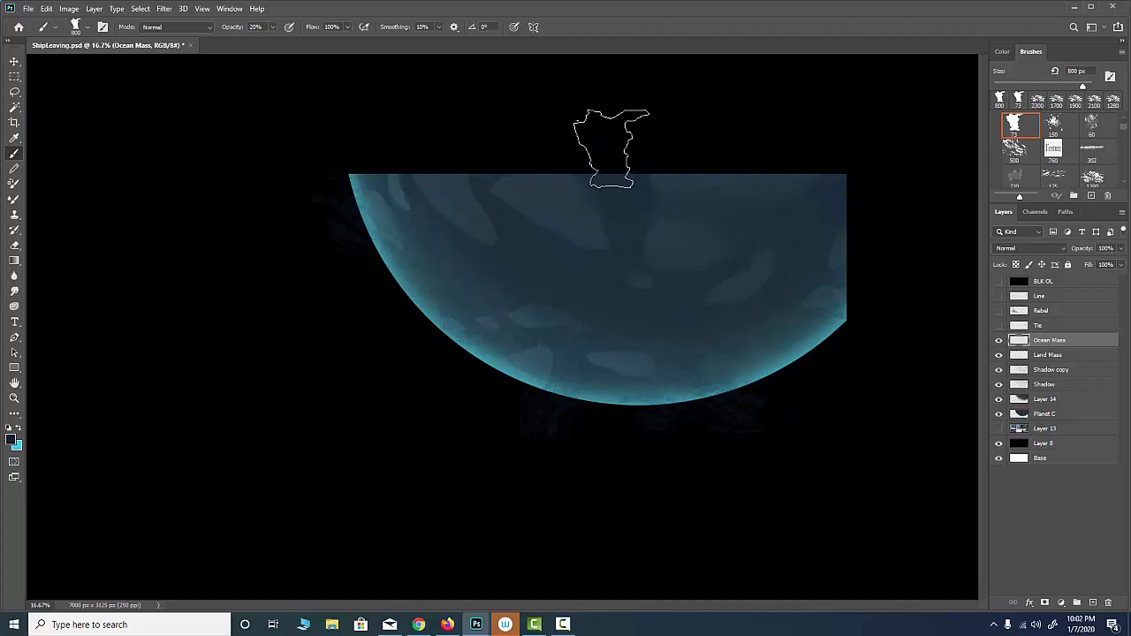
- Set the foreground color to a very dark navy, #030f1c
left_click(12, 438)
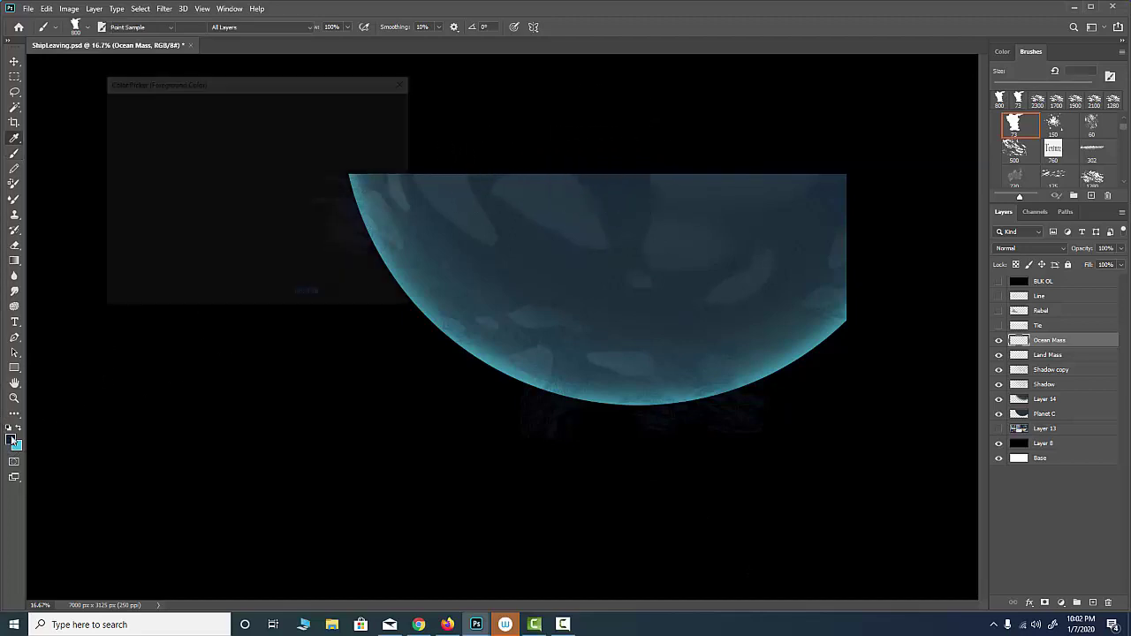
left_click(241, 242)
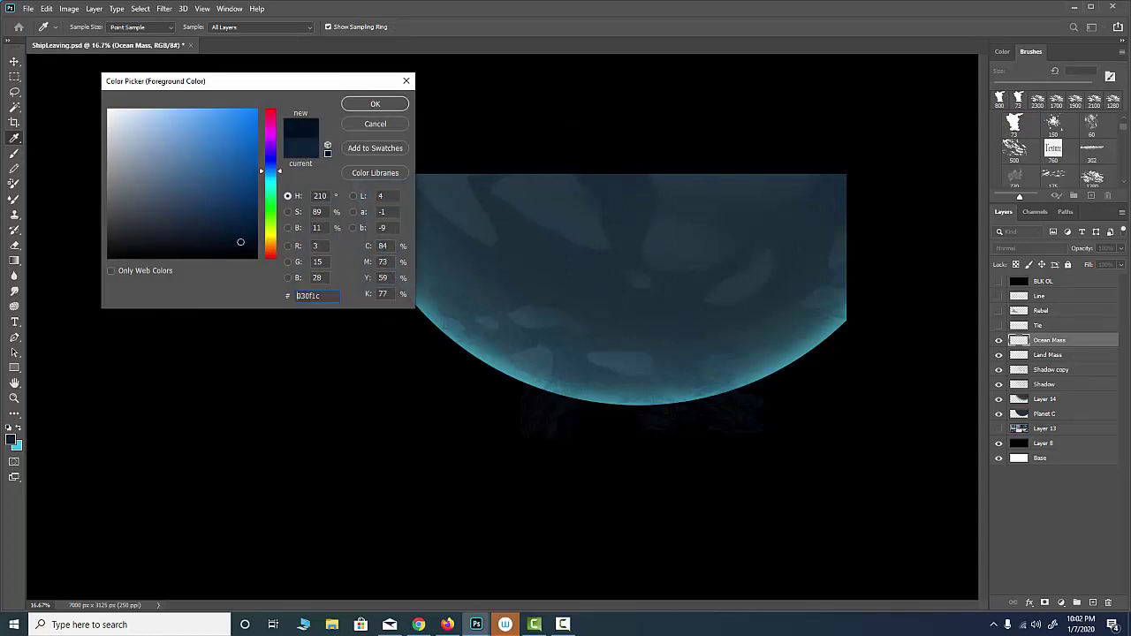
left_click(374, 104)
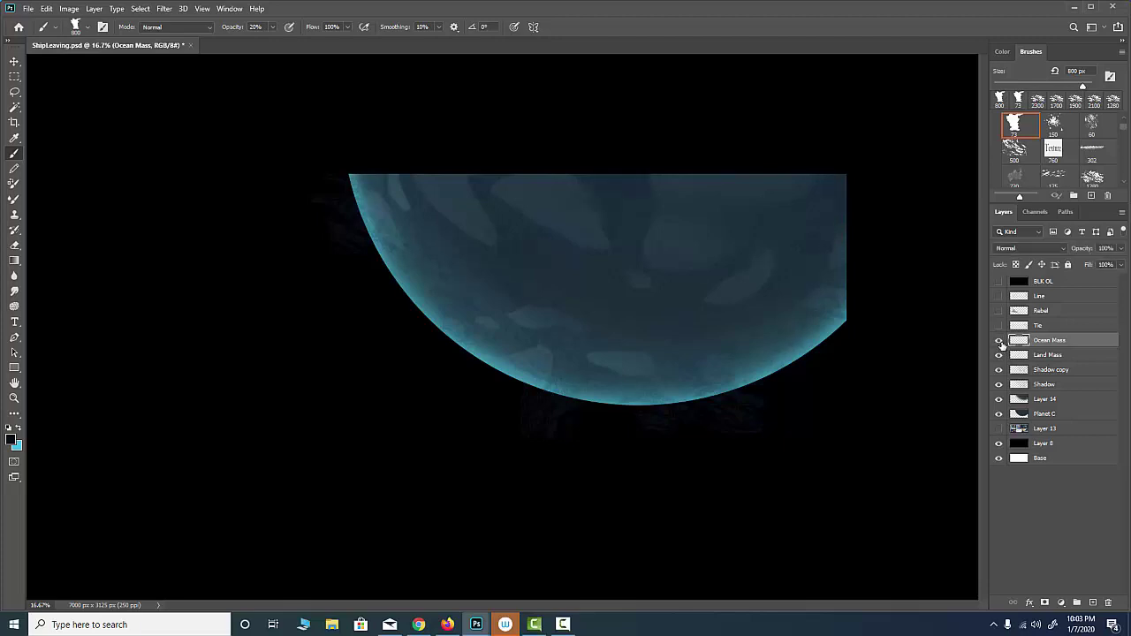
- Check the Land Mass layer by toggling its visibility, and duplicate it within ShipLeaving.psd as Land Mass copy
left_click(1046, 358)
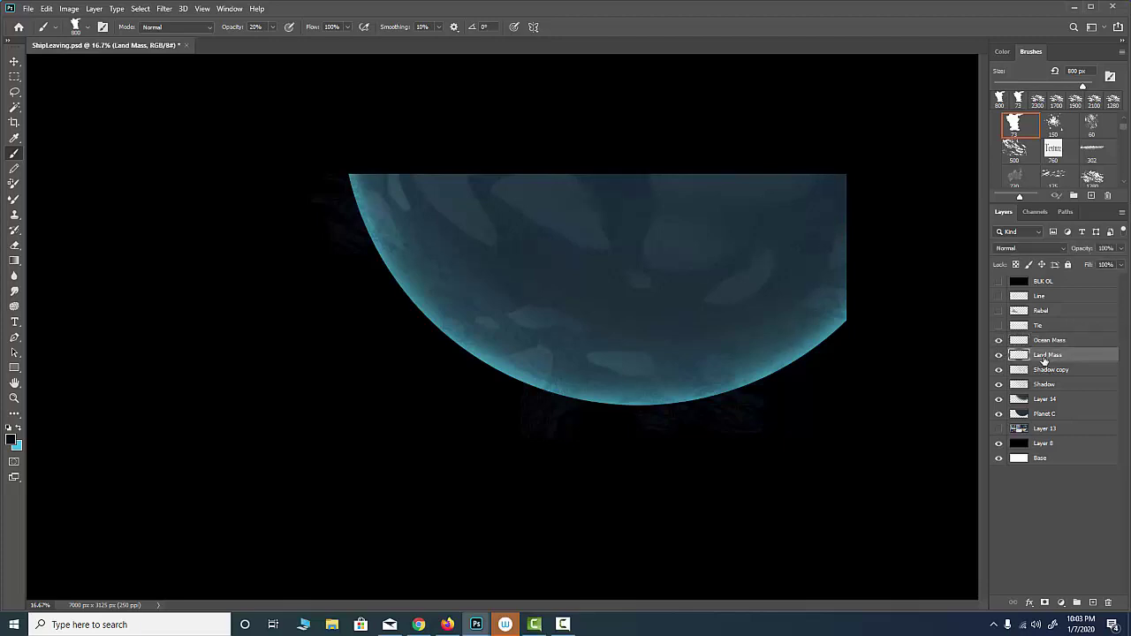
left_click(999, 354)
left_click(1000, 354)
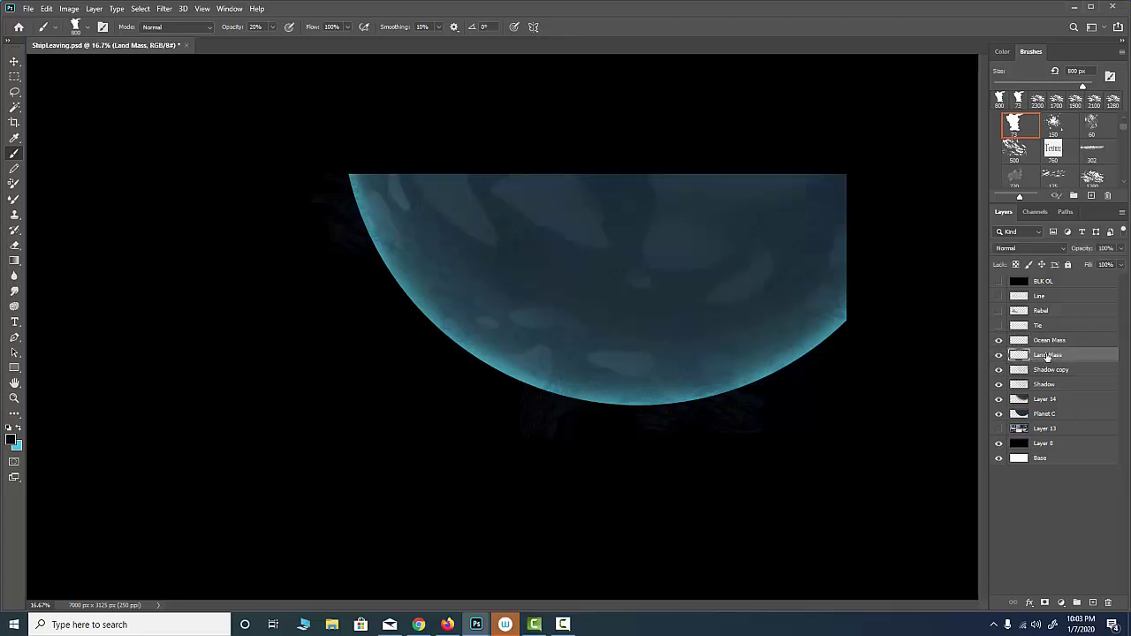
right_click(1047, 357)
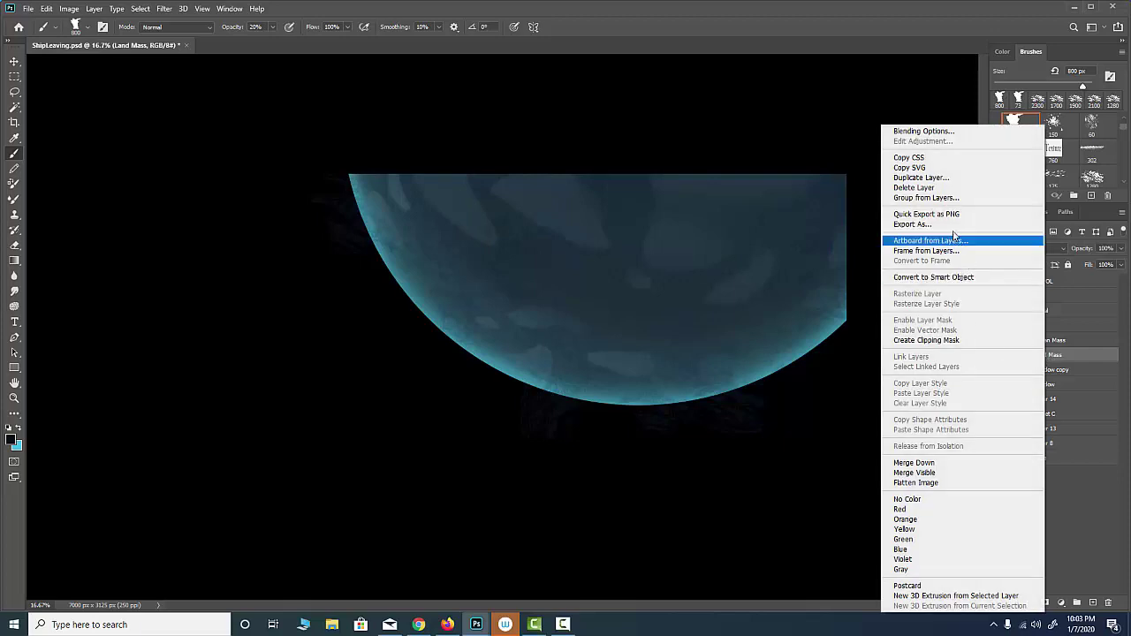
left_click(947, 179)
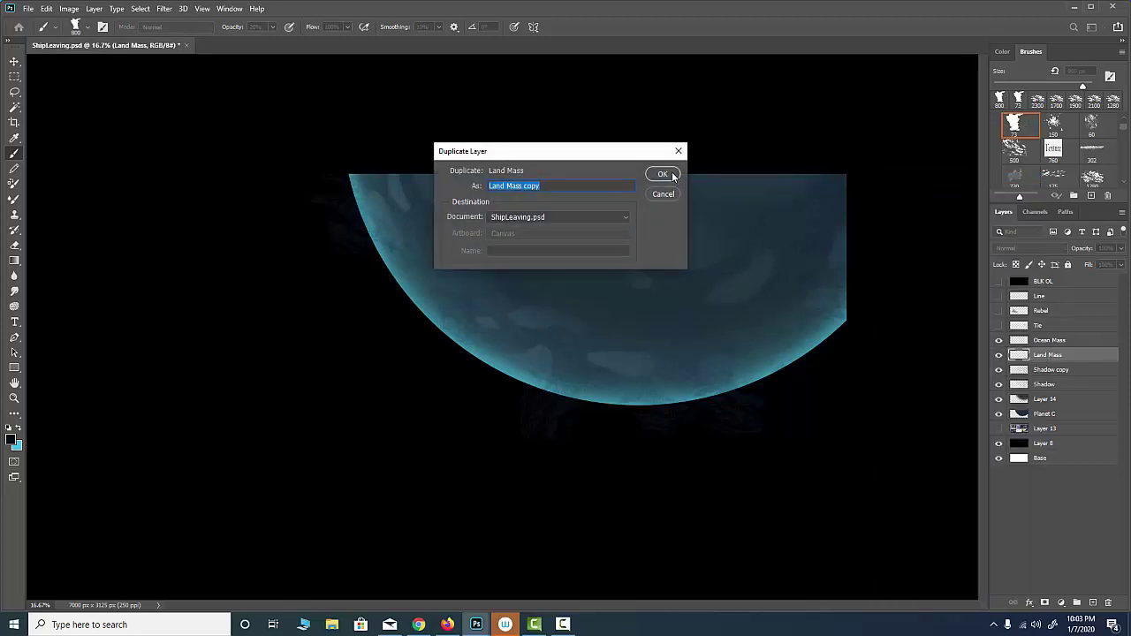
left_click(671, 172)
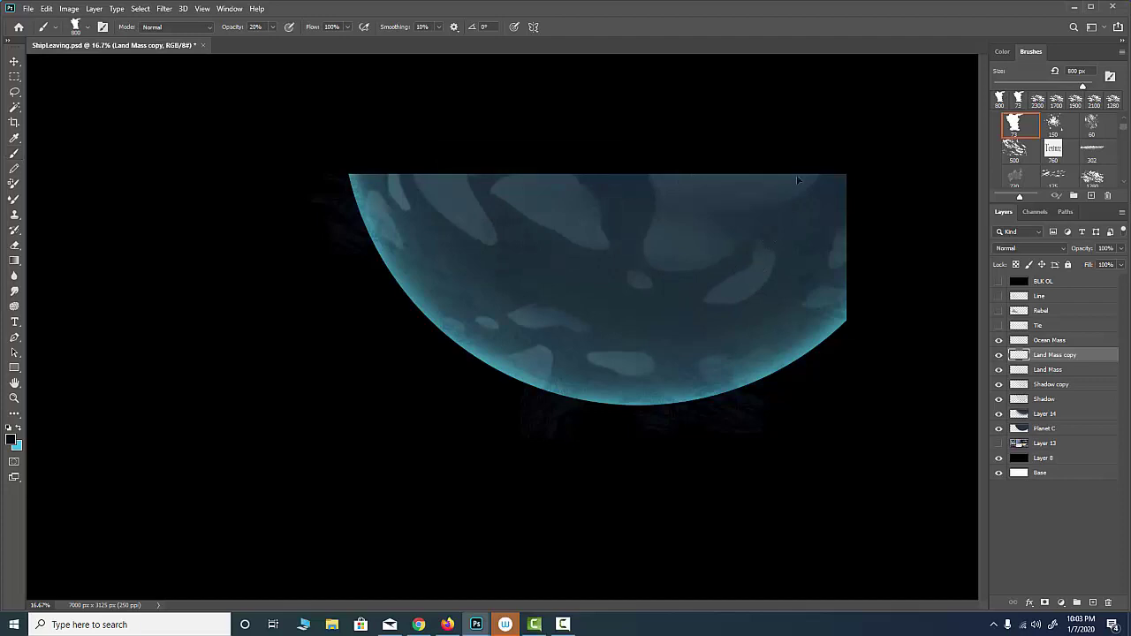
- Scale Land Mass copy to about 57%, rotate it about 27° and place it over the planet's left side
key("ctrl+t")
left_click_drag(905, 160, 639, 284)
mouse_move(529, 301)
left_mouse_down()
mouse_move(570, 282)
mouse_move(524, 265)
mouse_move(503, 277)
mouse_move(520, 278)
mouse_move(517, 291)
left_mouse_up()
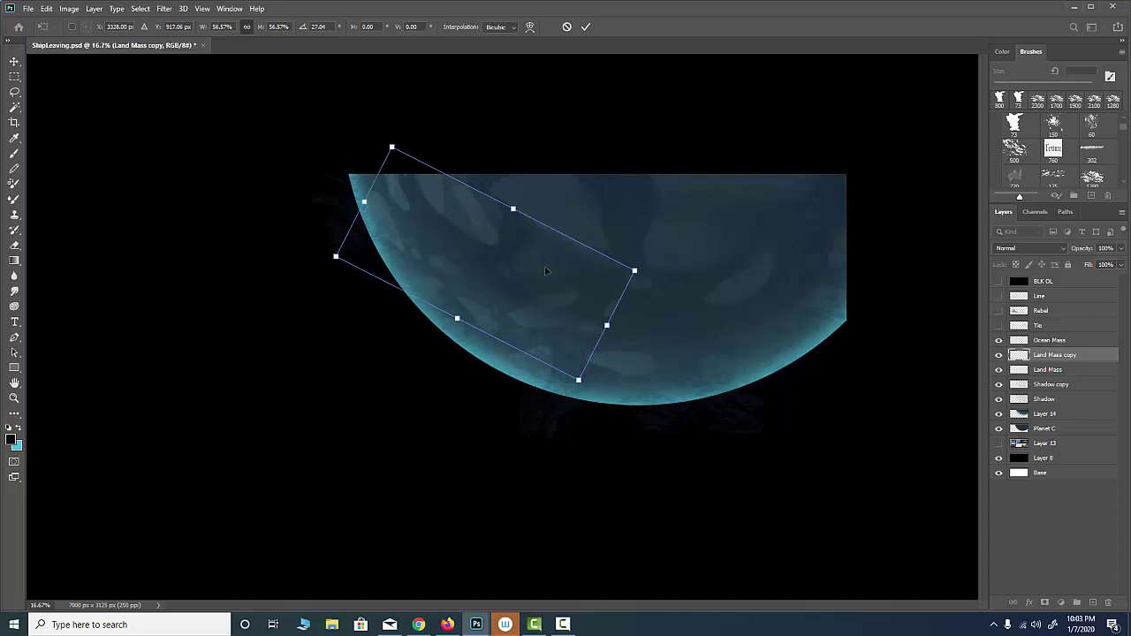
key("Return")
- Erase parts of Land Mass copy with the 36 px rough eraser tip enlarged to 175 px, at 33% opacity
key("e")
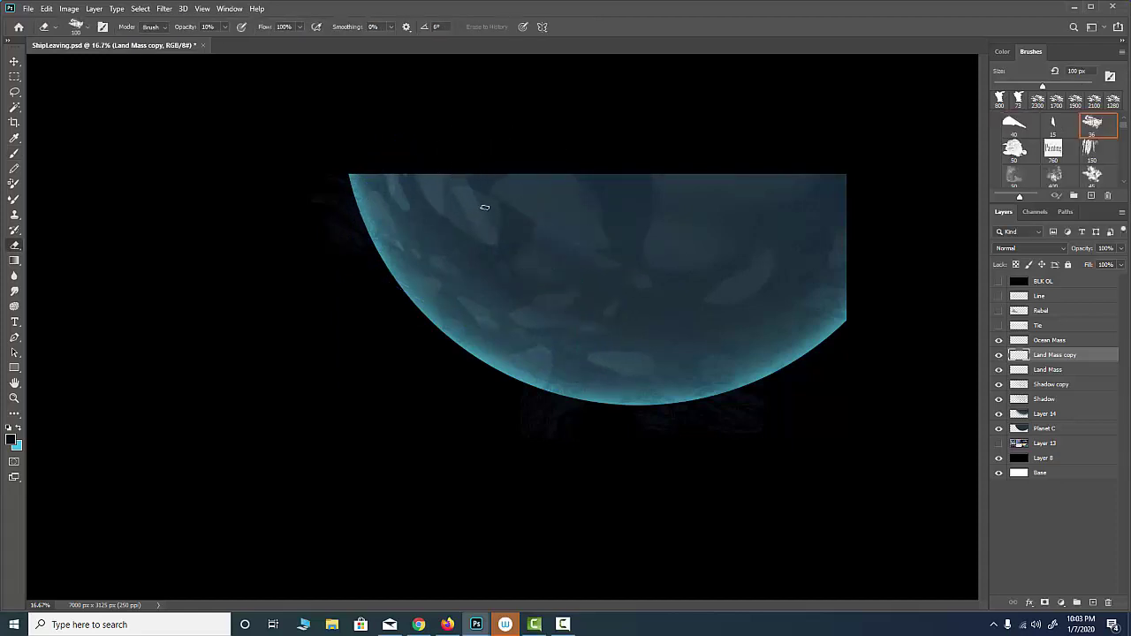
key("ctrl+shift+d")
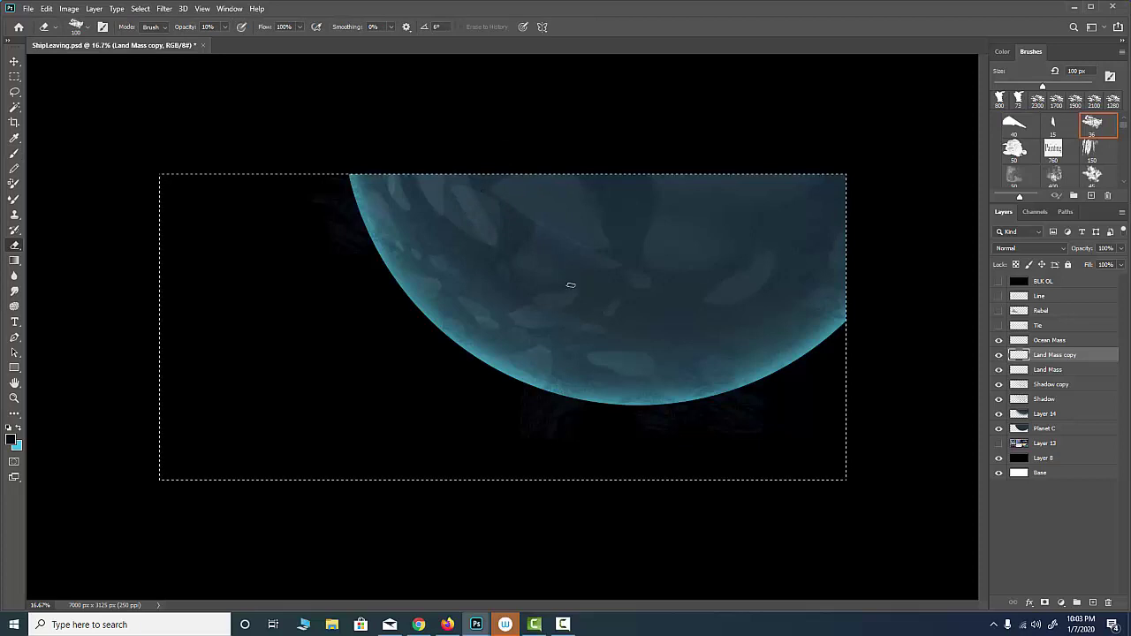
key("b")
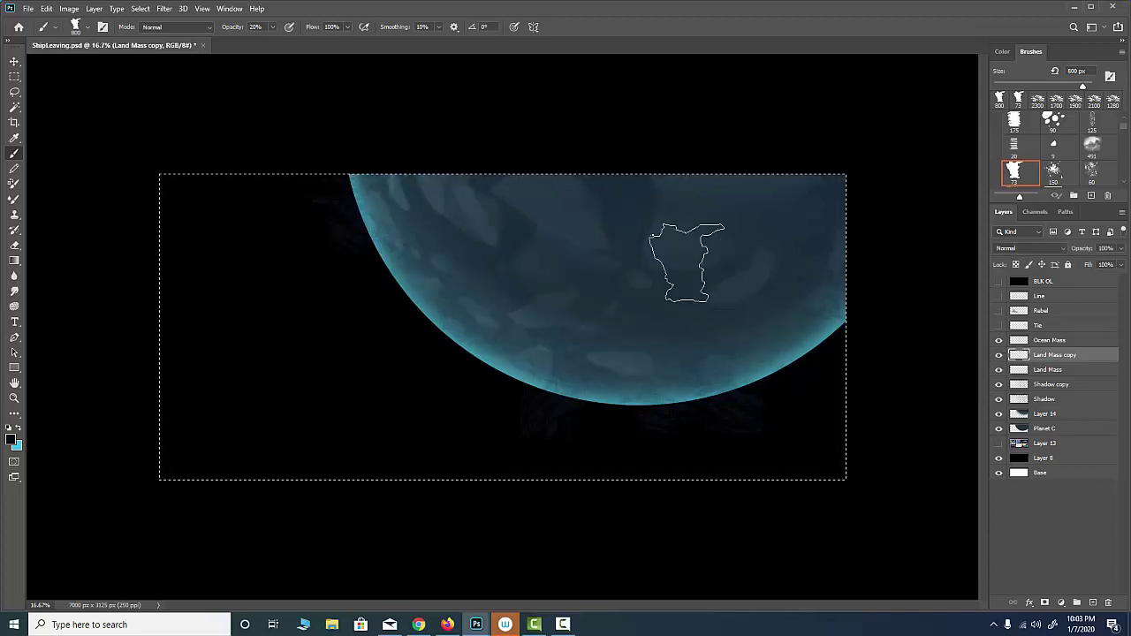
key("e")
right_click(587, 224)
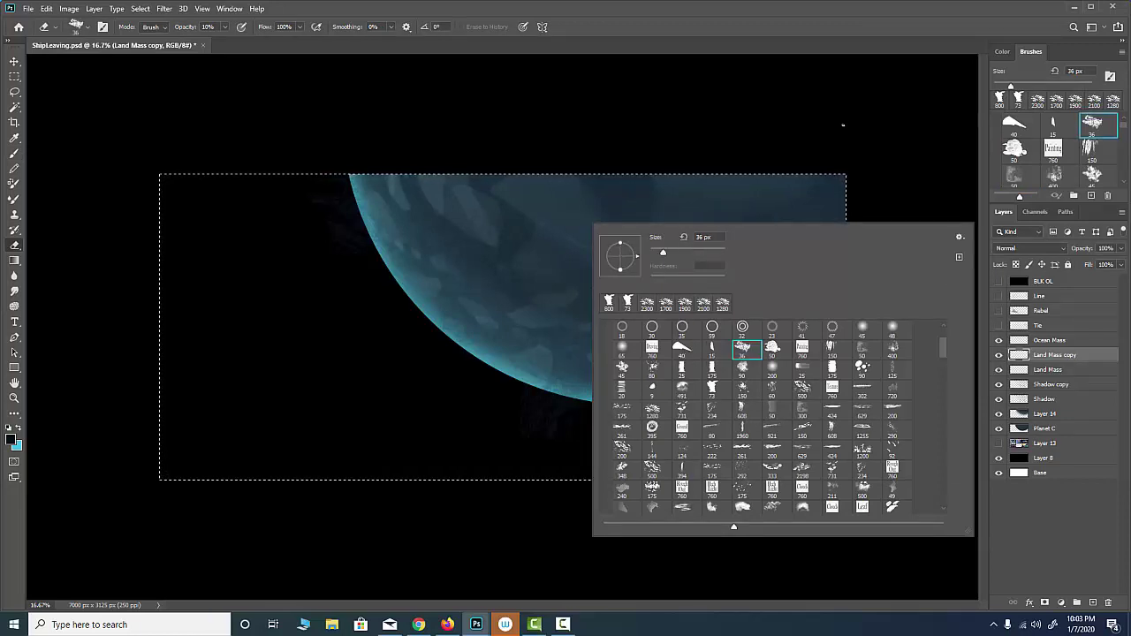
key("Return")
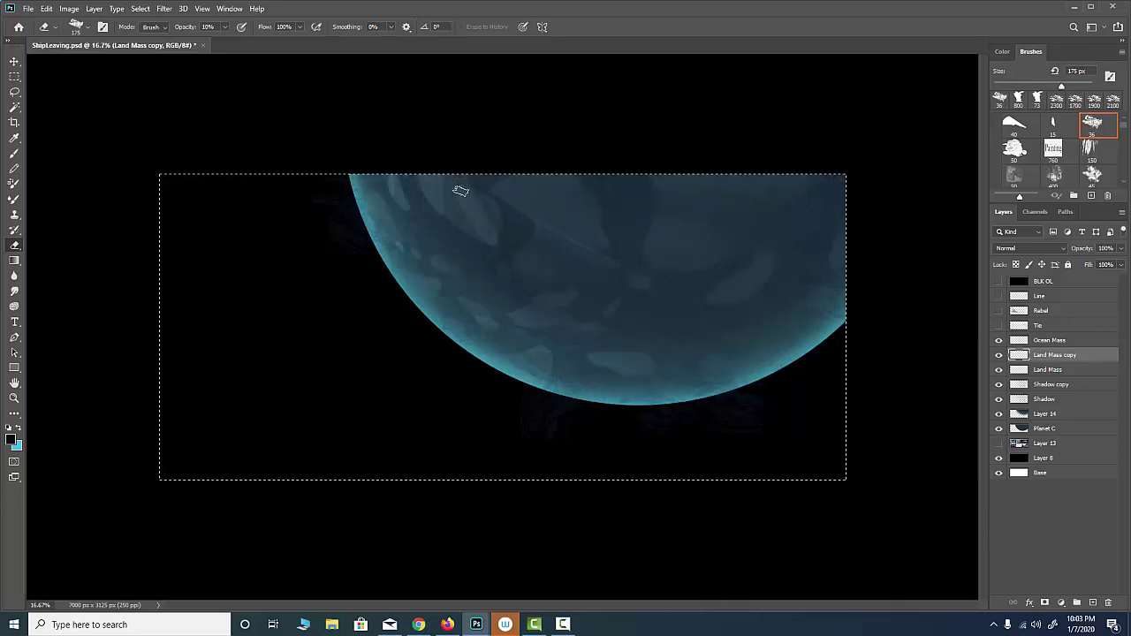
left_click_drag(500, 219, 505, 216)
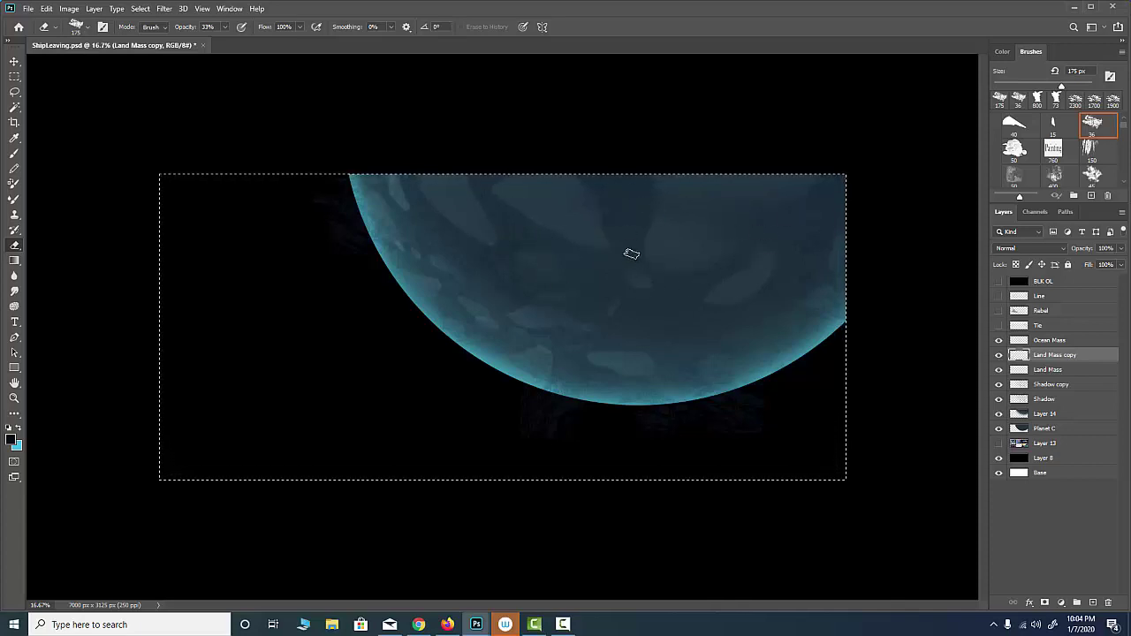
- Copy the Land Mass copy artwork onto a new layer and move it toward the planet's center
key("ctrl+j")
key("v")
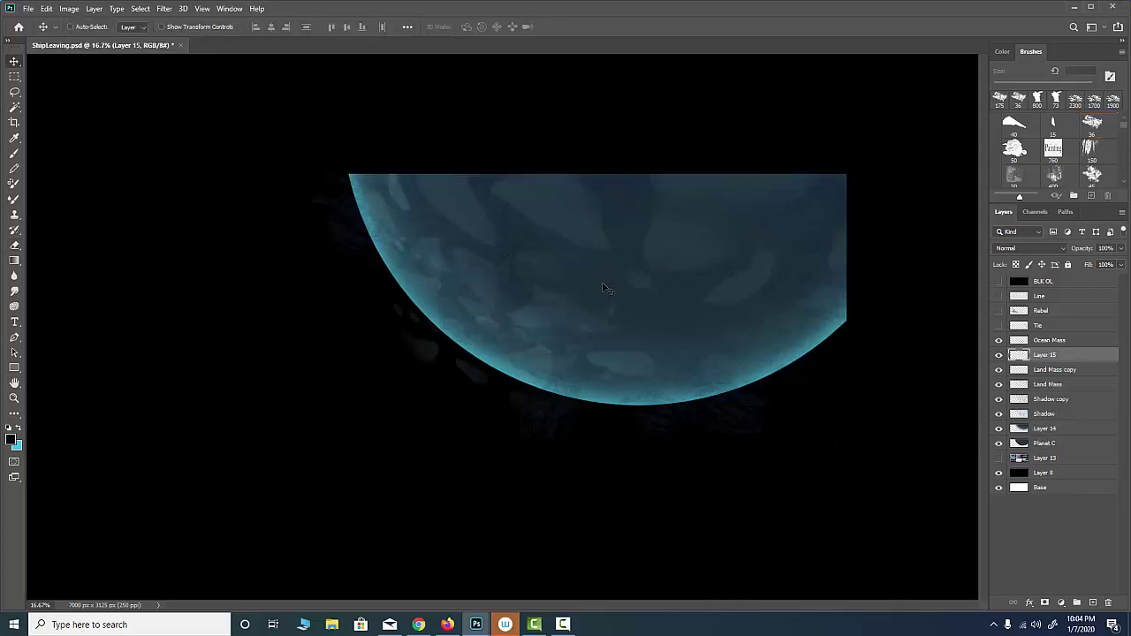
left_click_drag(533, 328, 708, 292)
- Scale the copied land patches to about 29%, rotate them about -35° and place them below the planet's center
key("ctrl+t")
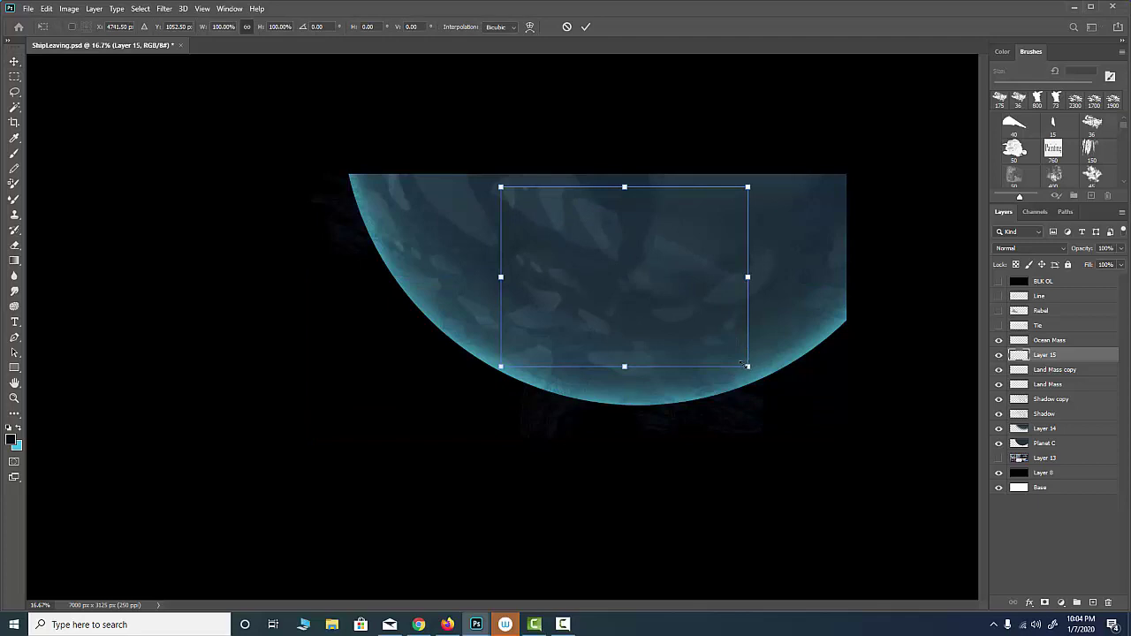
left_click_drag(747, 365, 603, 155)
left_click_drag(638, 287, 691, 317)
left_click_drag(752, 226, 769, 246)
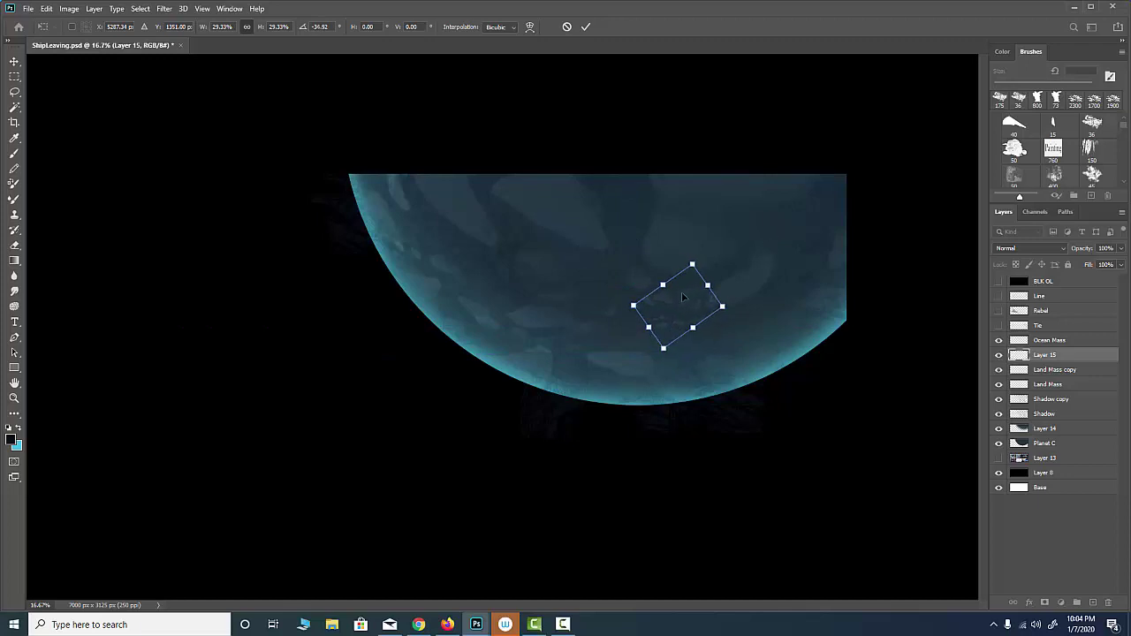
left_click_drag(685, 297, 672, 329)
key("Return")
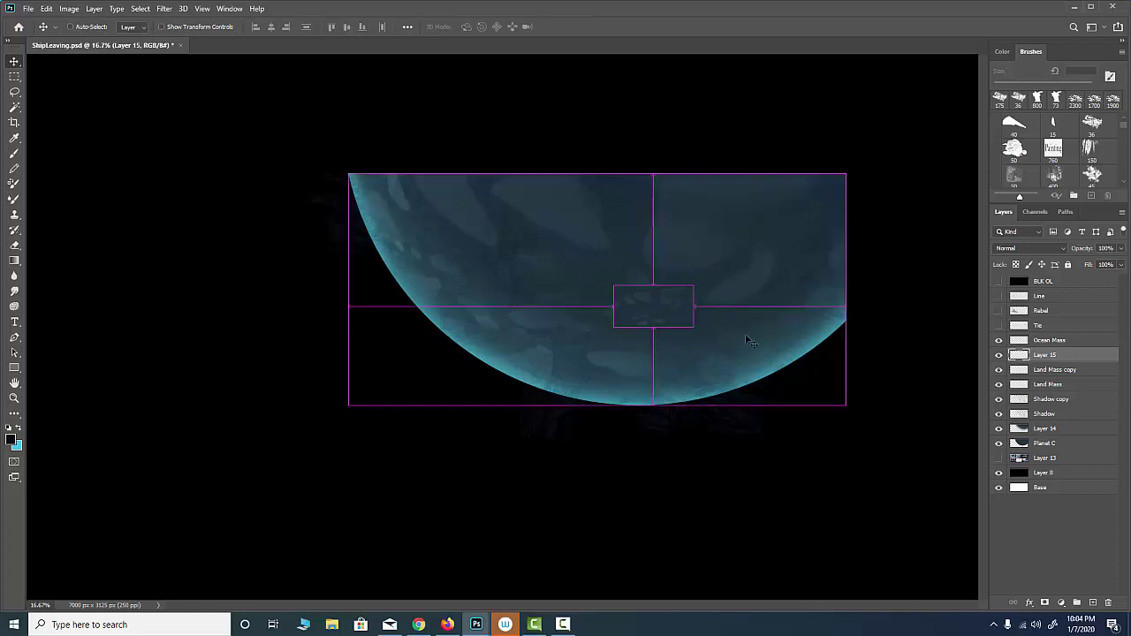
- Enlarge the small land patches to about 174%, rotate them about -23° and fit them along the planet's lower-right rim
key("ctrl+t")
left_click_drag(693, 326, 751, 354)
left_click_drag(795, 274, 770, 216)
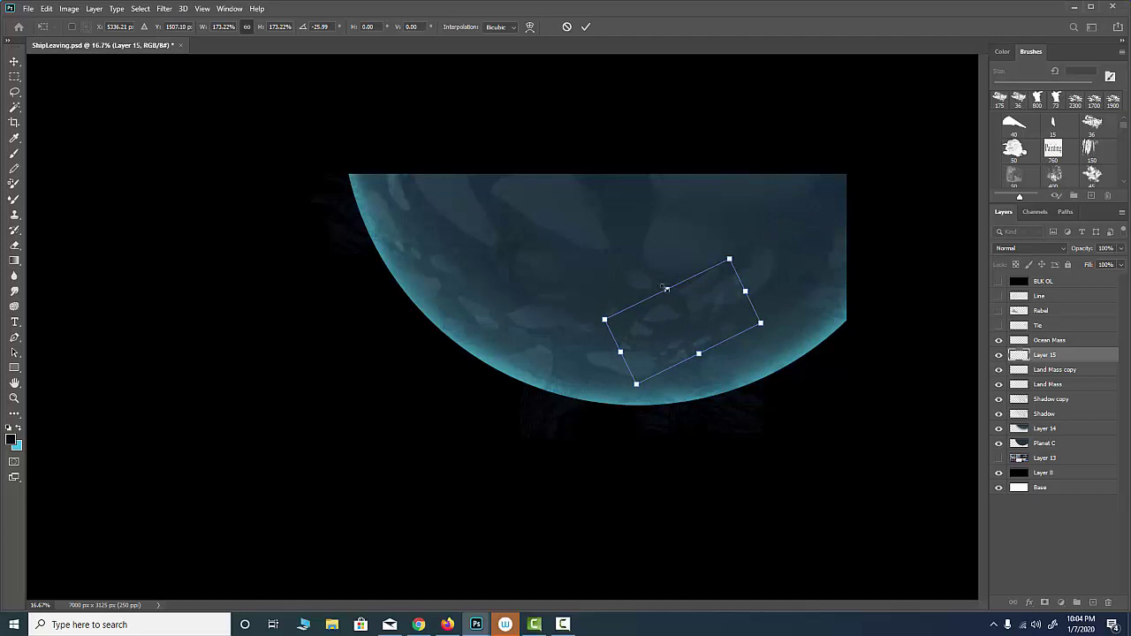
mouse_move(667, 289)
left_mouse_down()
mouse_move(674, 303)
mouse_move(668, 292)
left_mouse_up()
left_click_drag(712, 339, 755, 371)
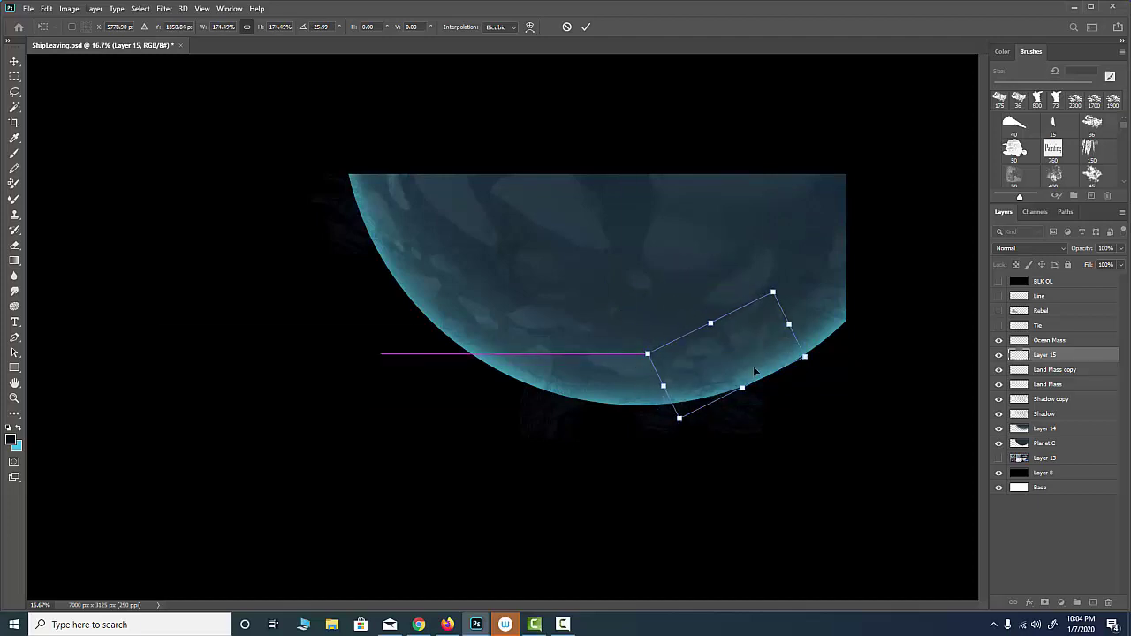
left_click_drag(762, 320, 744, 320)
left_click_drag(808, 265, 815, 271)
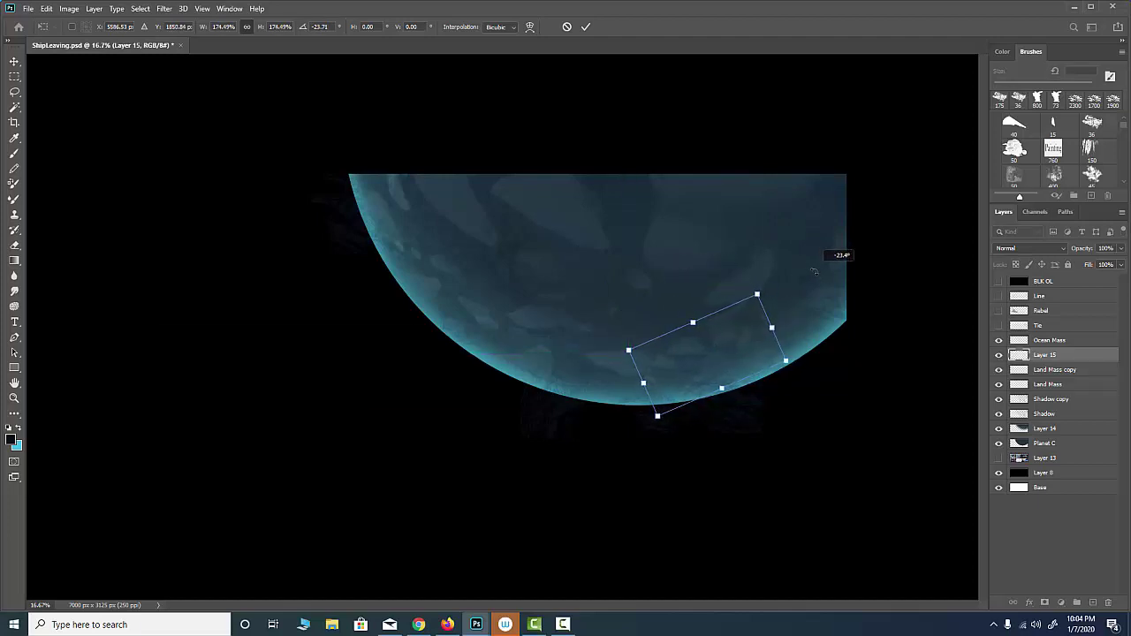
key("Return")
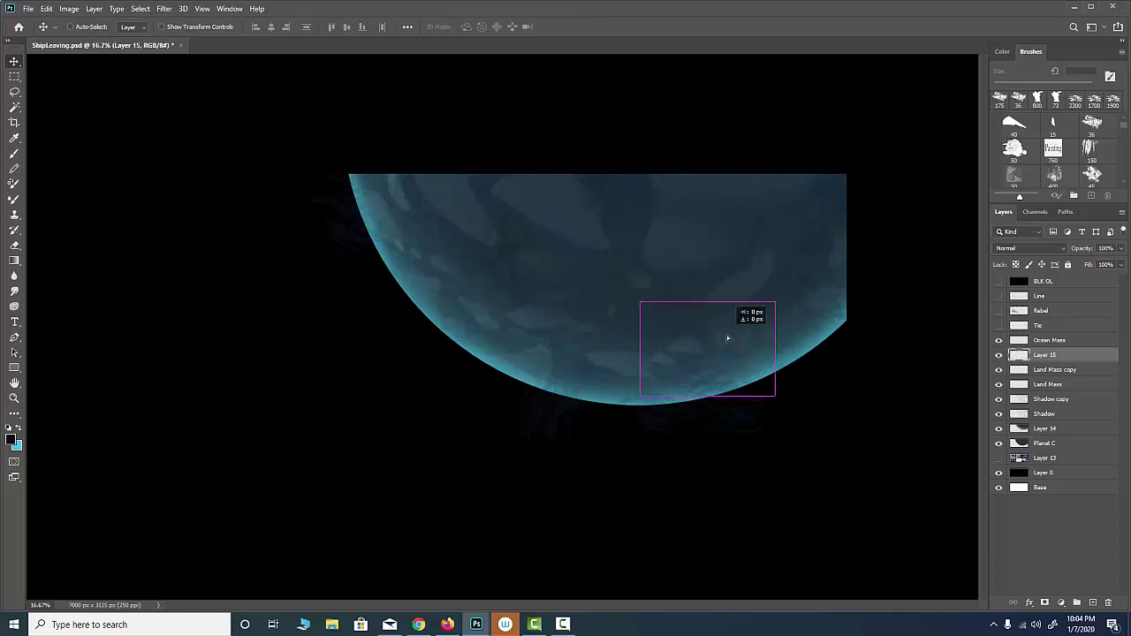
- Fade the Layer 15 land patches with the 175 px eraser at 33% opacity and add a new layer above it
key("e")
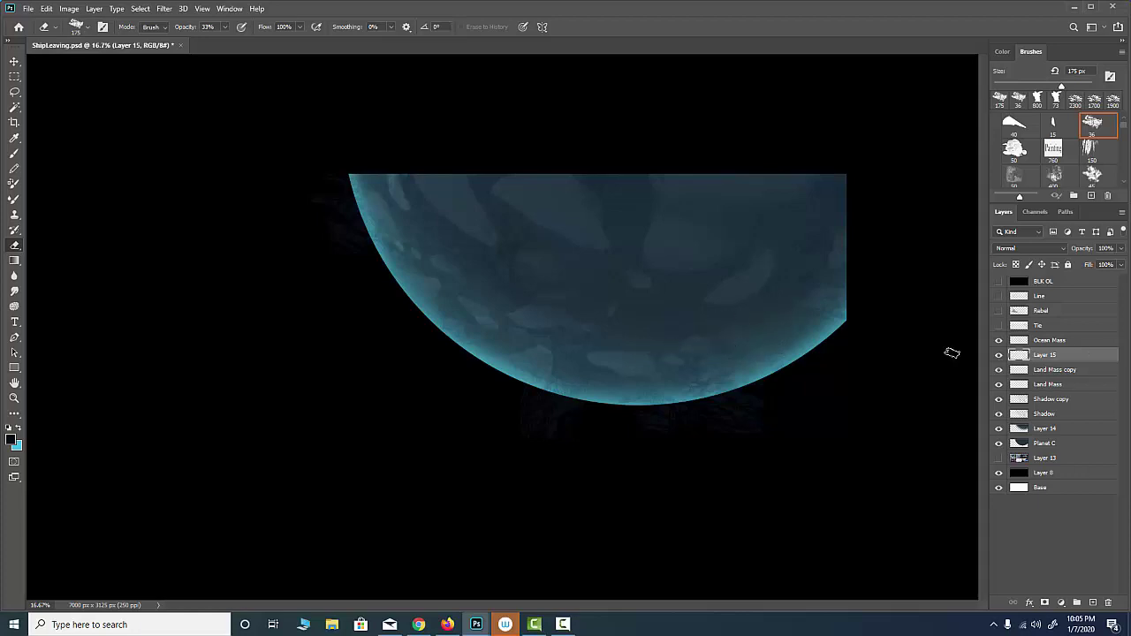
double_click(1045, 356)
left_click(1092, 602)
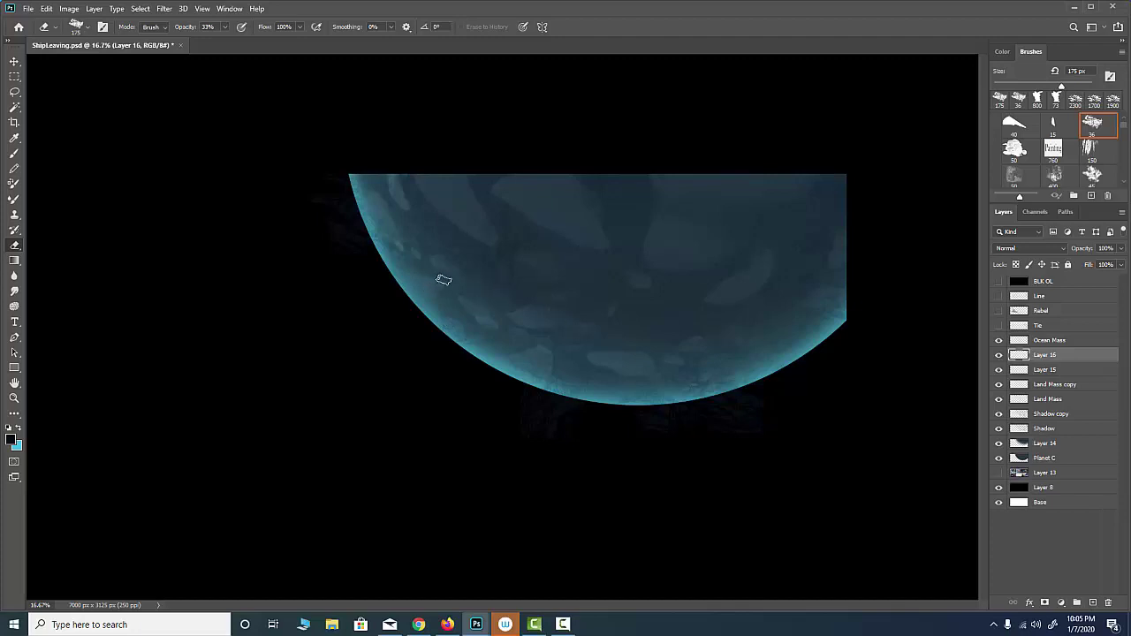
- Set the foreground color to near-black blue, #00000b, by sampling the dark background above the planet
left_click(18, 430)
left_click(9, 436)
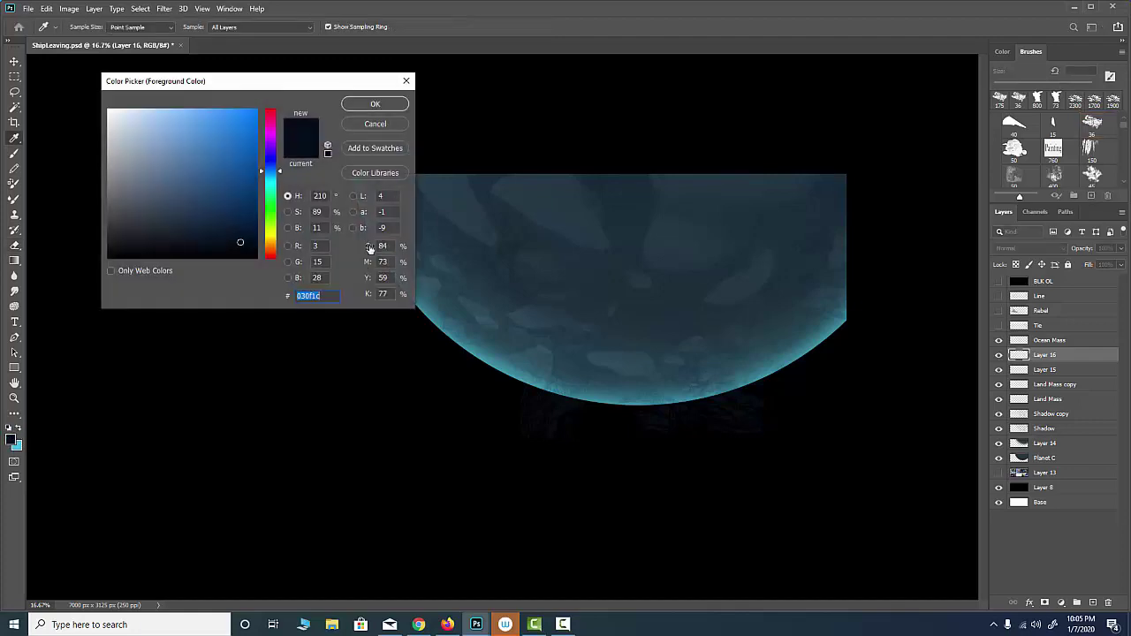
right_click(469, 221)
left_click(484, 92)
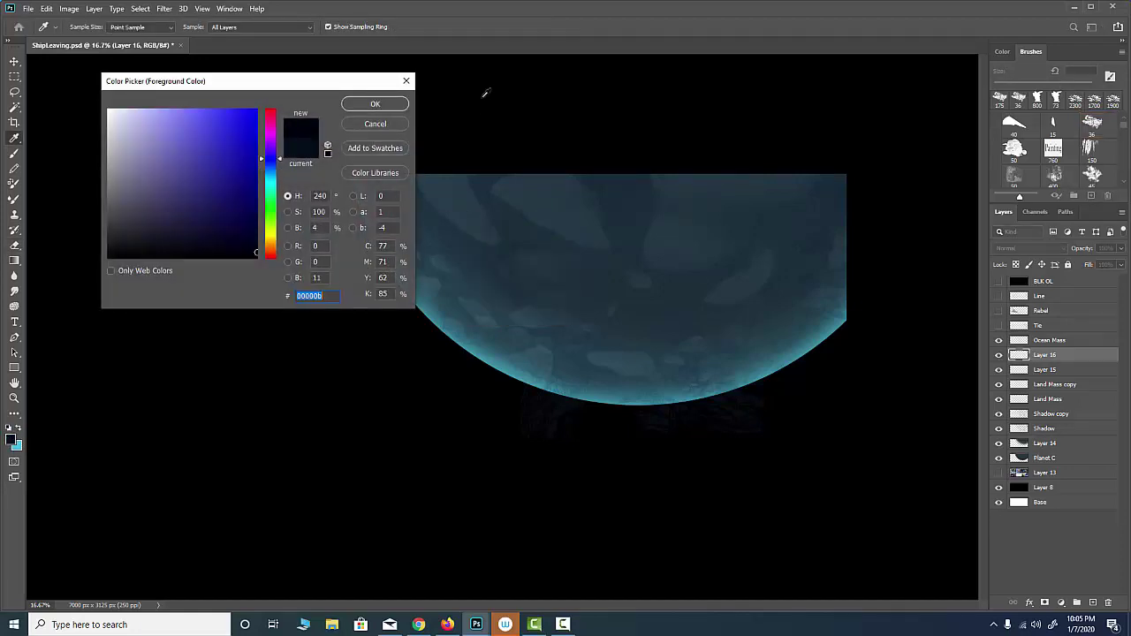
left_click(375, 104)
- Switch to the Brush tool, choose the 150 px splatter tip and enlarge it to 1100 px
key("b")
right_click(598, 208)
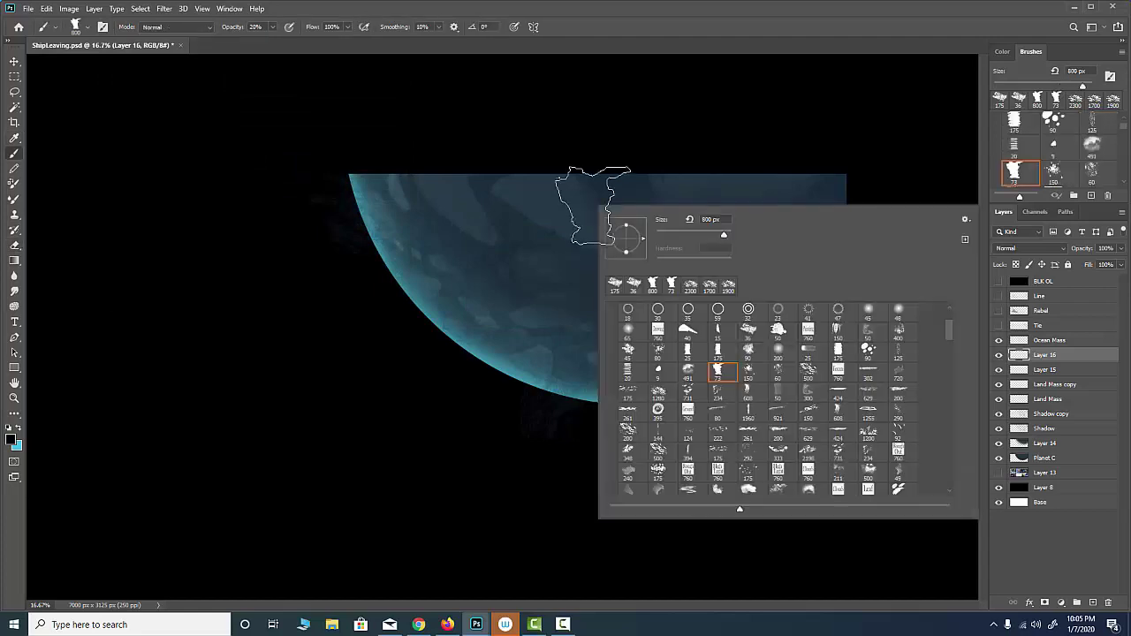
left_click(756, 371)
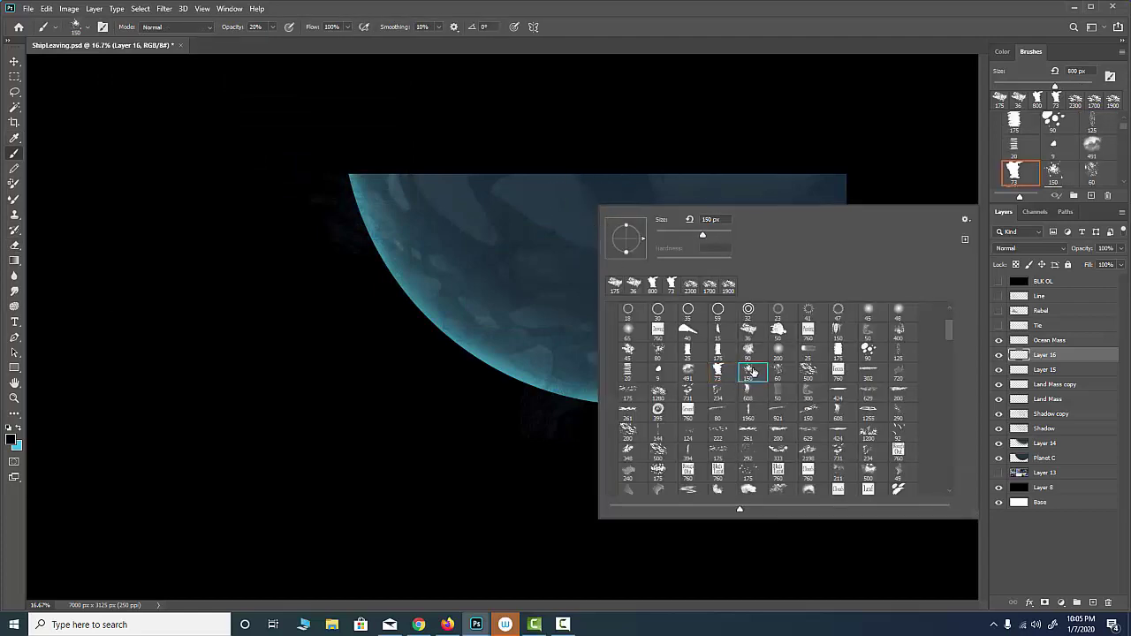
left_click(834, 163)
key("bracketright")
key("bracketright")
key("bracketright")
key("bracketright")
key("bracketright")
key("bracketright")
key("bracketright")
key("bracketright")
key("bracketright")
key("bracketright")
key("bracketright")
key("bracketright")
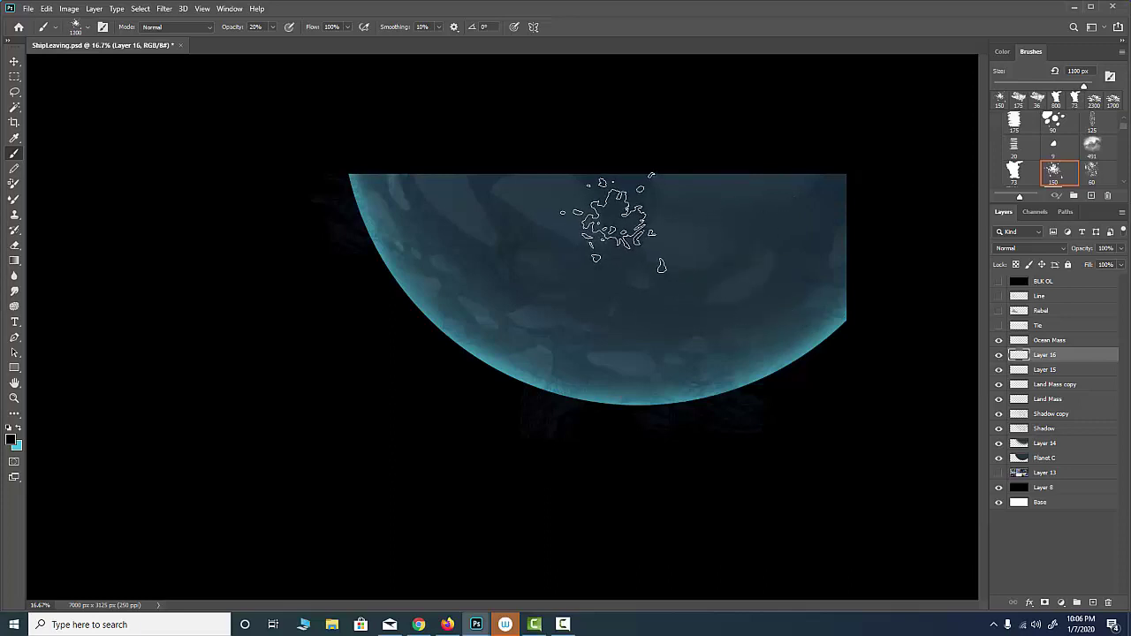
- Raise the brush opacity to 100%, try a dark splatter on the planet's upper middle and undo the mark
mouse_move(626, 215)
left_mouse_down()
mouse_move(669, 300)
mouse_move(618, 212)
left_mouse_up()
key("0")
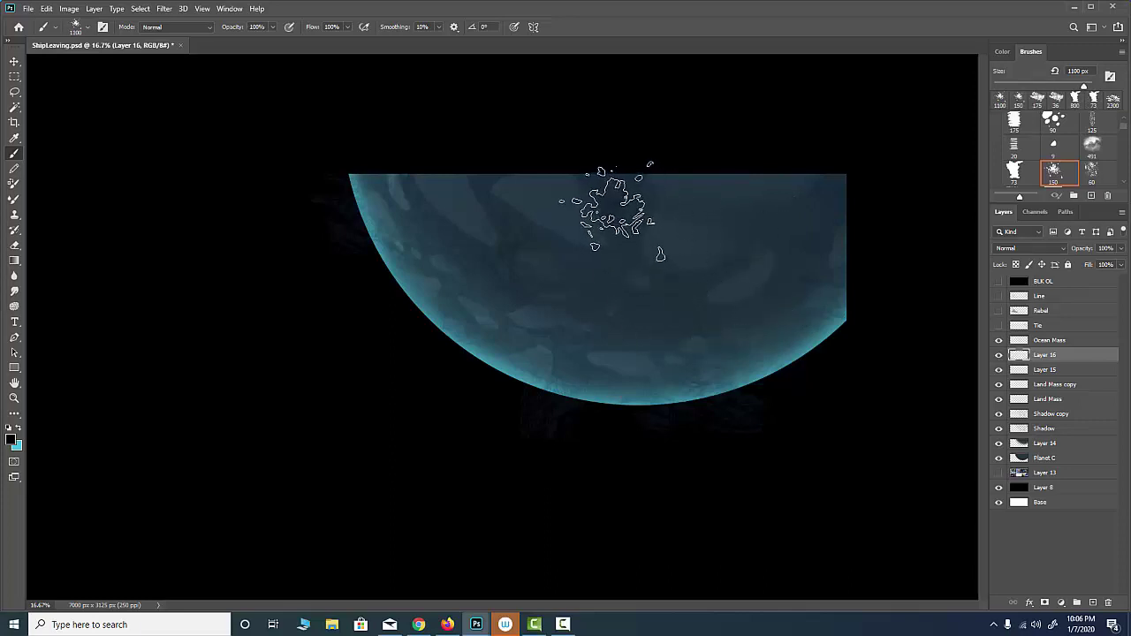
left_click(621, 219)
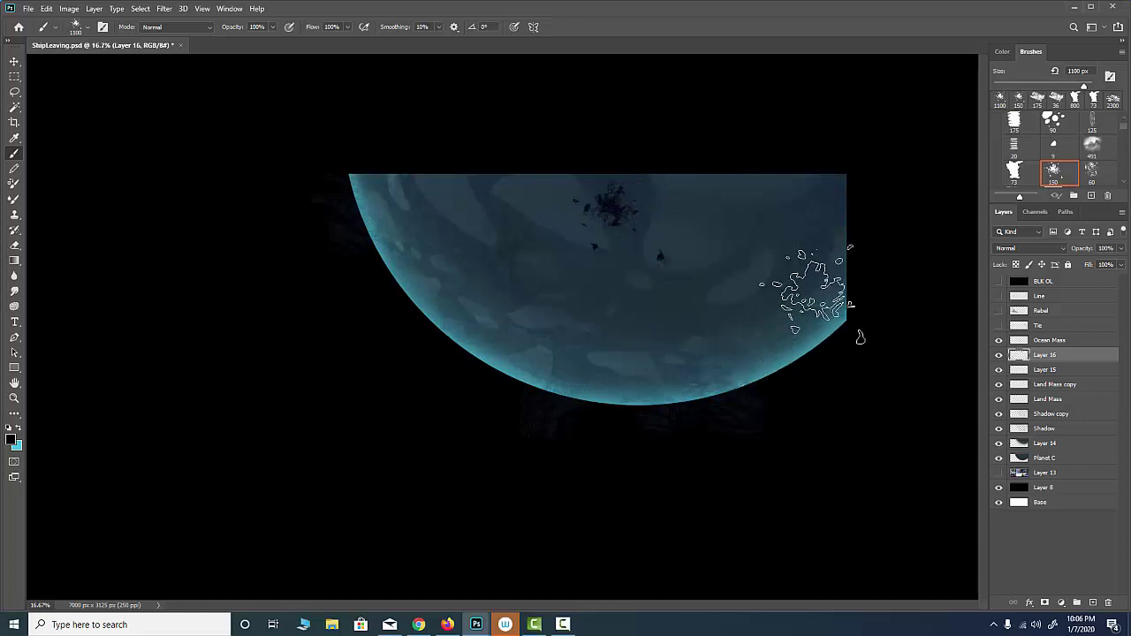
key("ctrl+z")
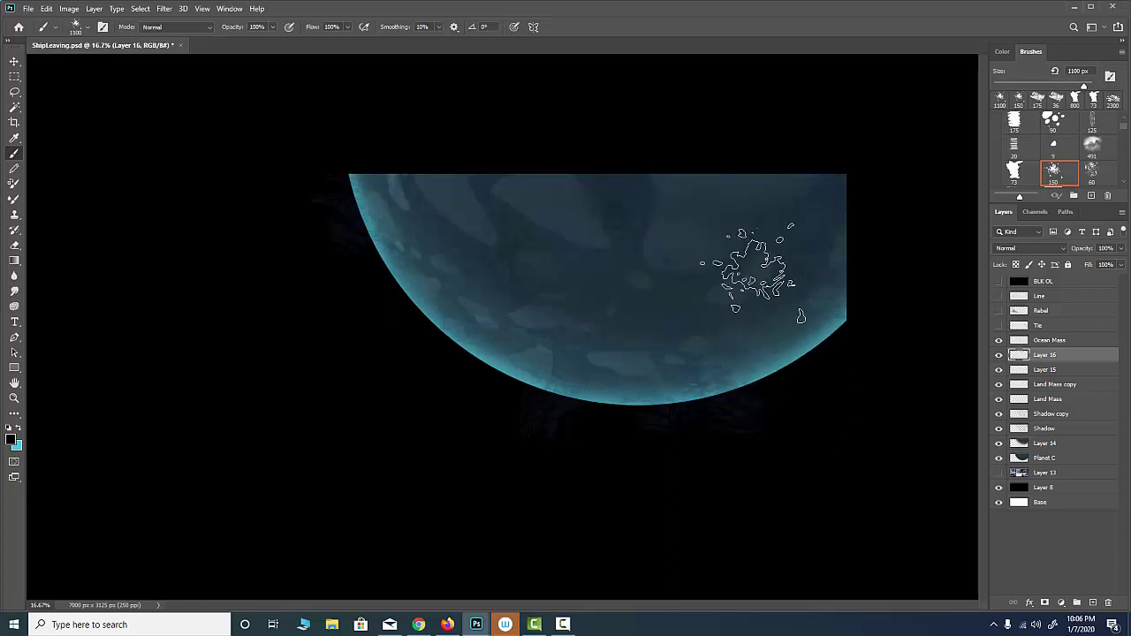
- Stamp dark splatters across the planet's upper middle and upper left with the brush at 1000 px
key("bracketleft")
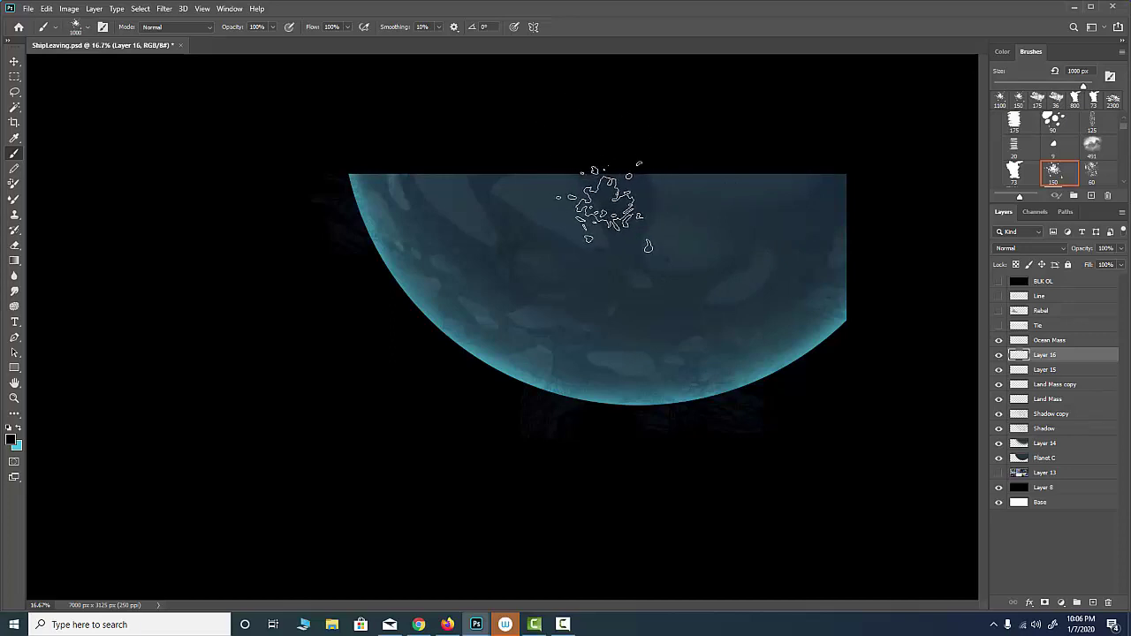
left_click(609, 211)
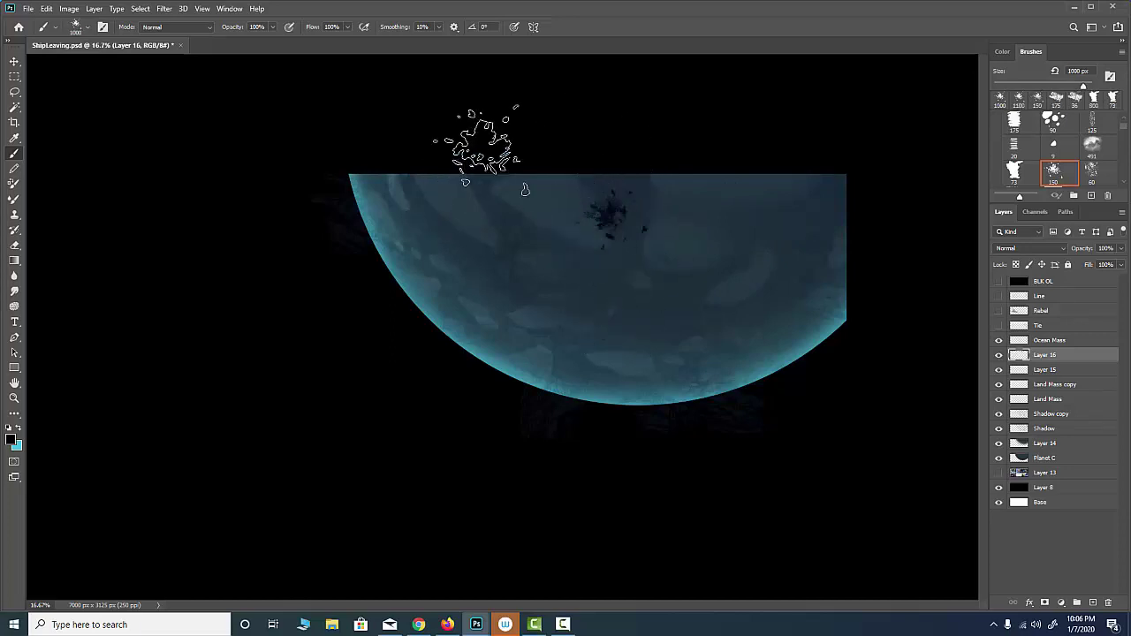
mouse_move(525, 189)
left_mouse_down()
mouse_move(520, 212)
mouse_move(432, 237)
mouse_move(406, 212)
left_mouse_up()
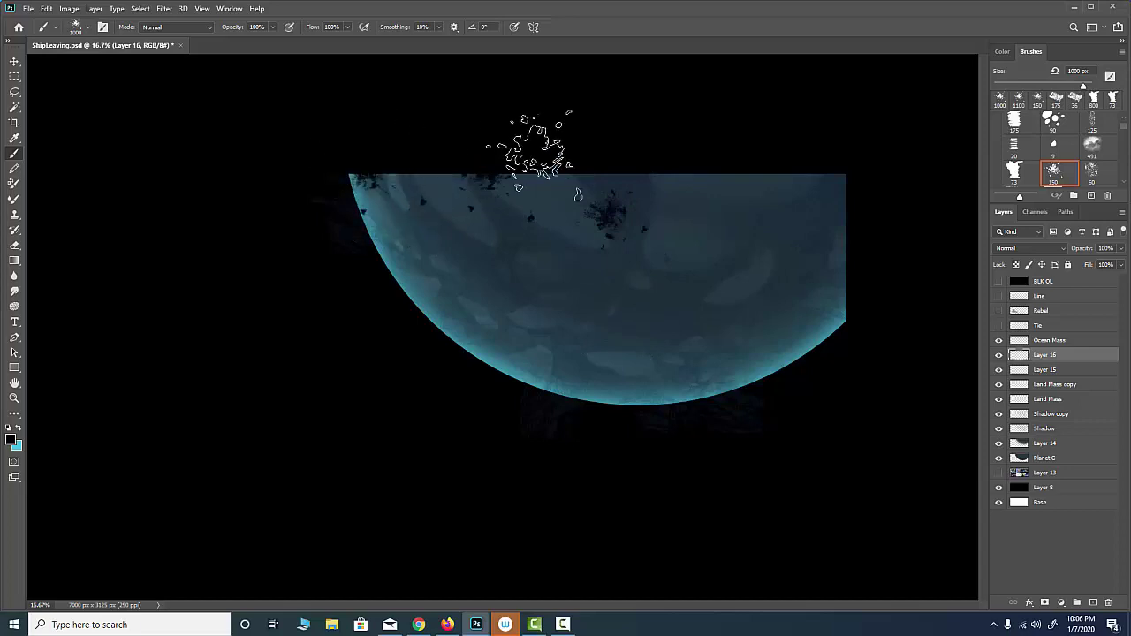
- Enlarge the splatter brush up to 1400 px and stamp dark splatters over the planet's upper right
key("bracketright")
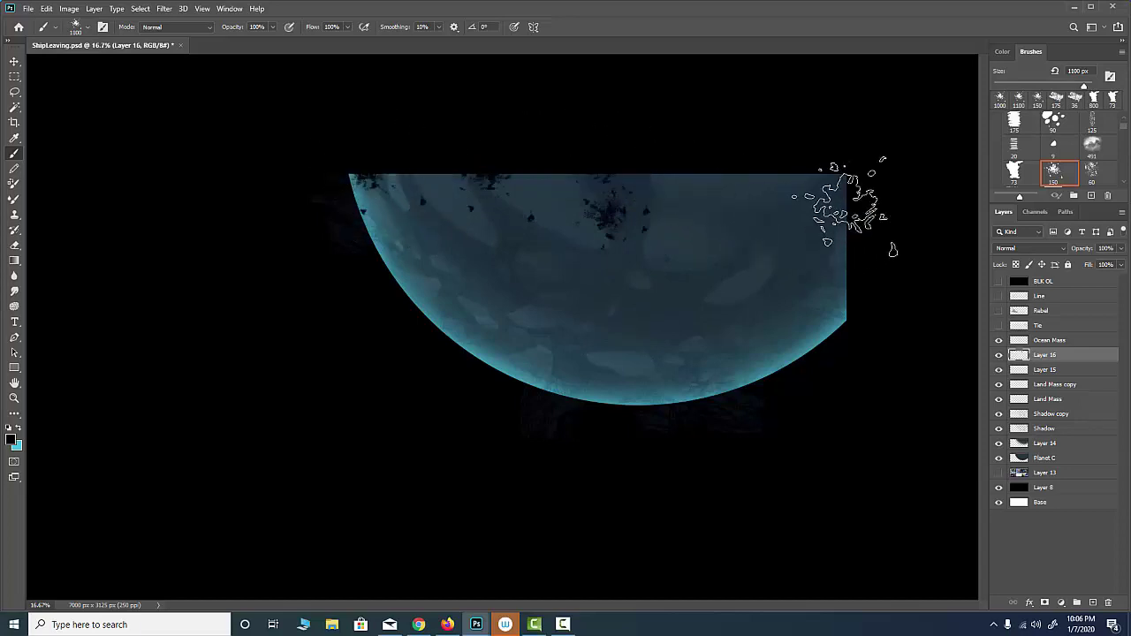
key("bracketright")
key("bracketright")
key("bracketright")
mouse_move(853, 213)
left_mouse_down()
mouse_move(777, 296)
mouse_move(770, 215)
left_mouse_up()
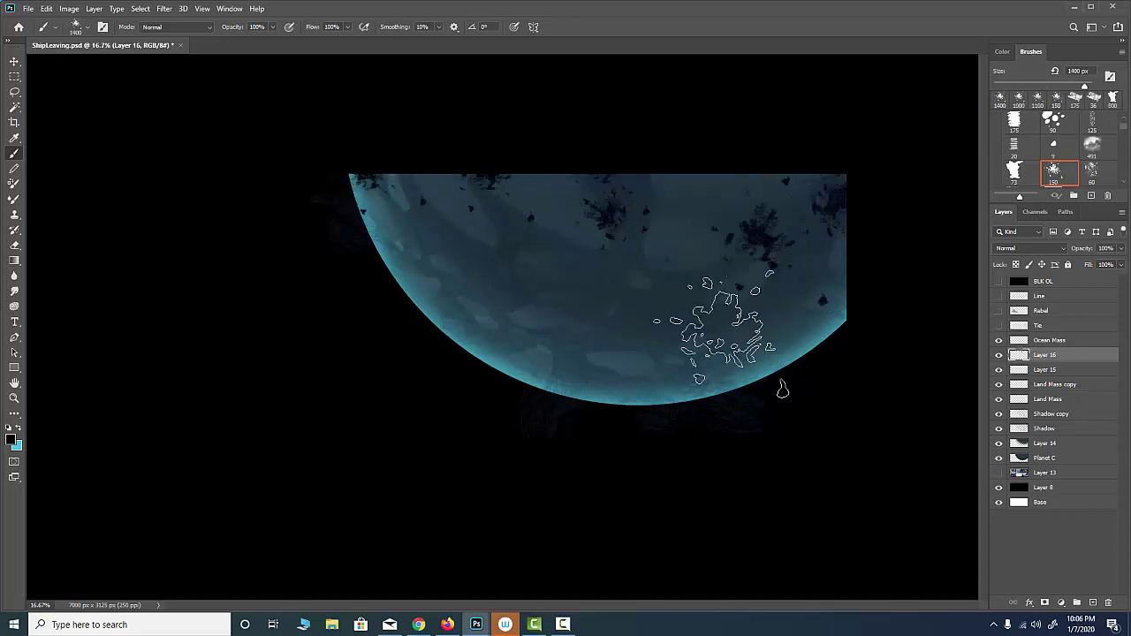
- Reduce the splatter brush to 800 px and stamp a dark splatter near the planet's centre
key("bracketleft")
key("bracketleft")
key("bracketleft")
key("bracketleft")
key("bracketleft")
key("bracketleft")
left_click_drag(631, 290, 644, 253)
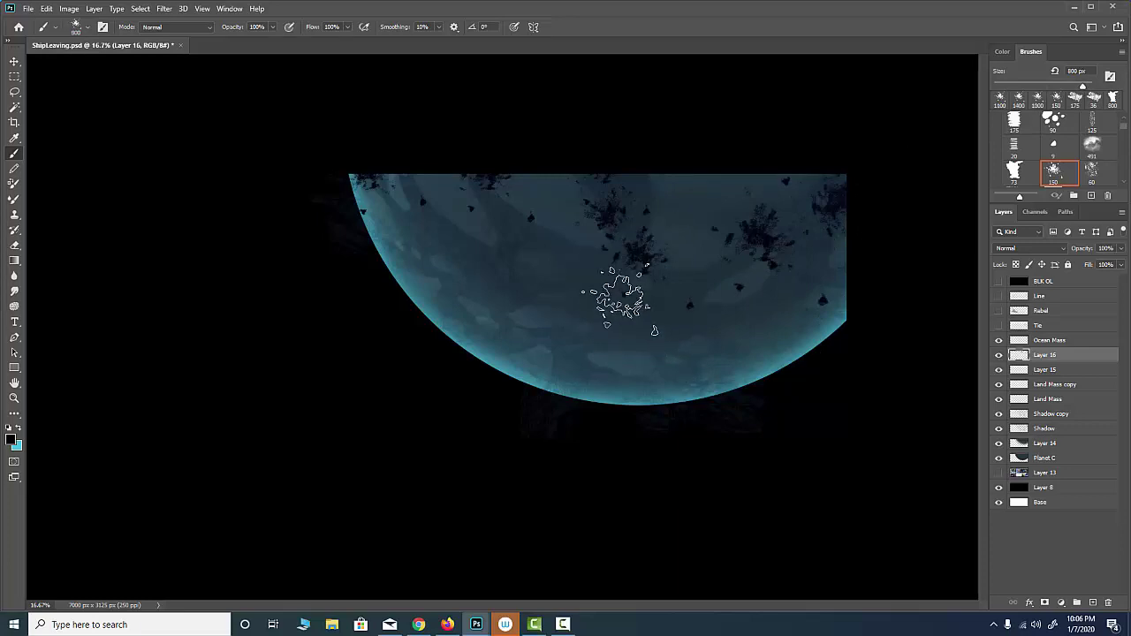
- Choose the 629 px streak tip, enlarge it to 1200 px, try a mark near the planet's lower right edge and undo it
right_click(623, 300)
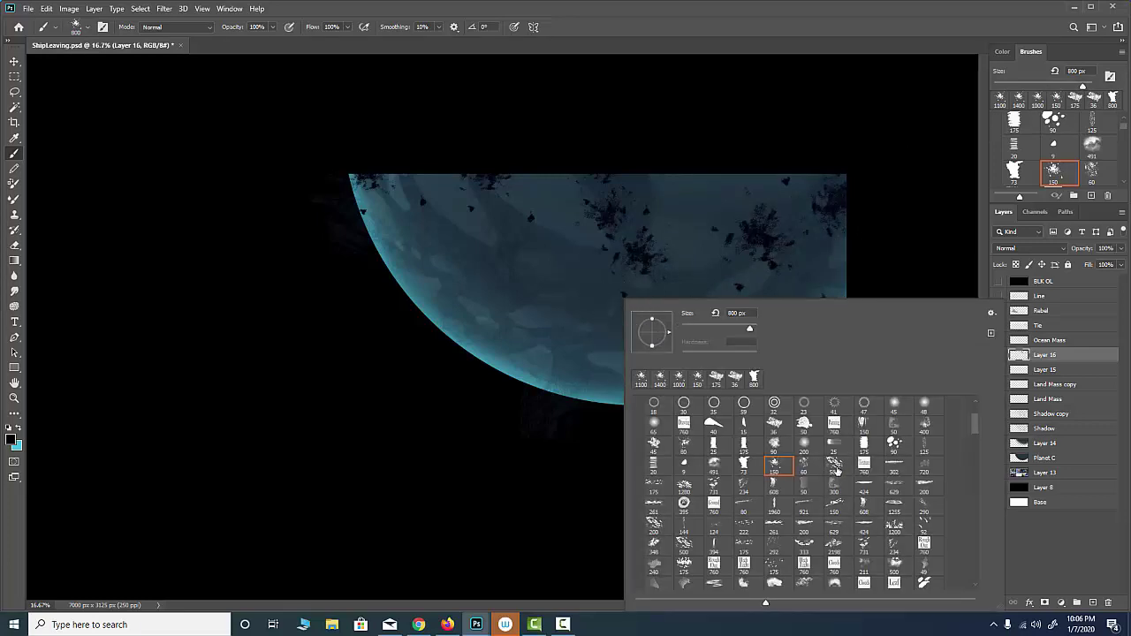
left_click(894, 481)
left_click(904, 194)
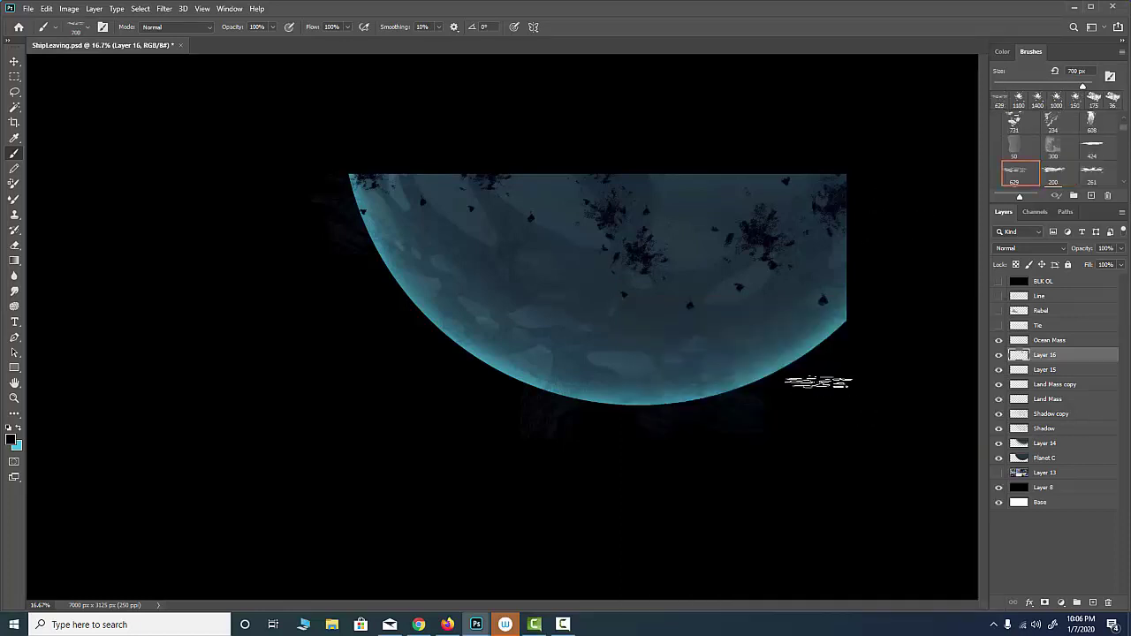
key("bracketright")
key("bracketright")
key("bracketright")
key("bracketright")
key("bracketright")
left_click(760, 329)
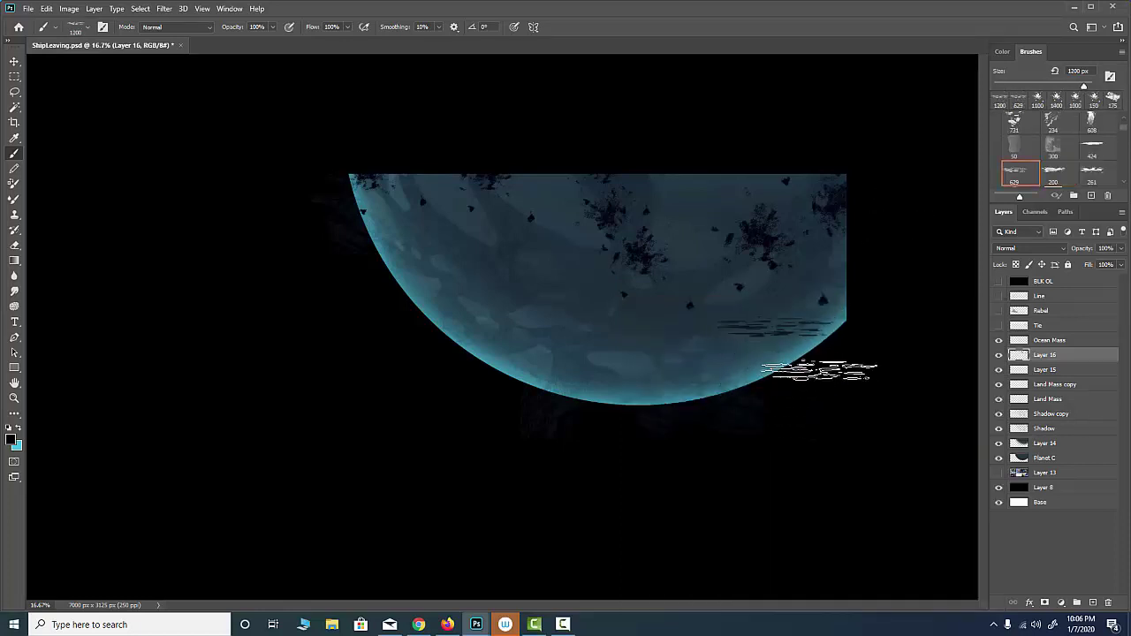
key("ctrl+z")
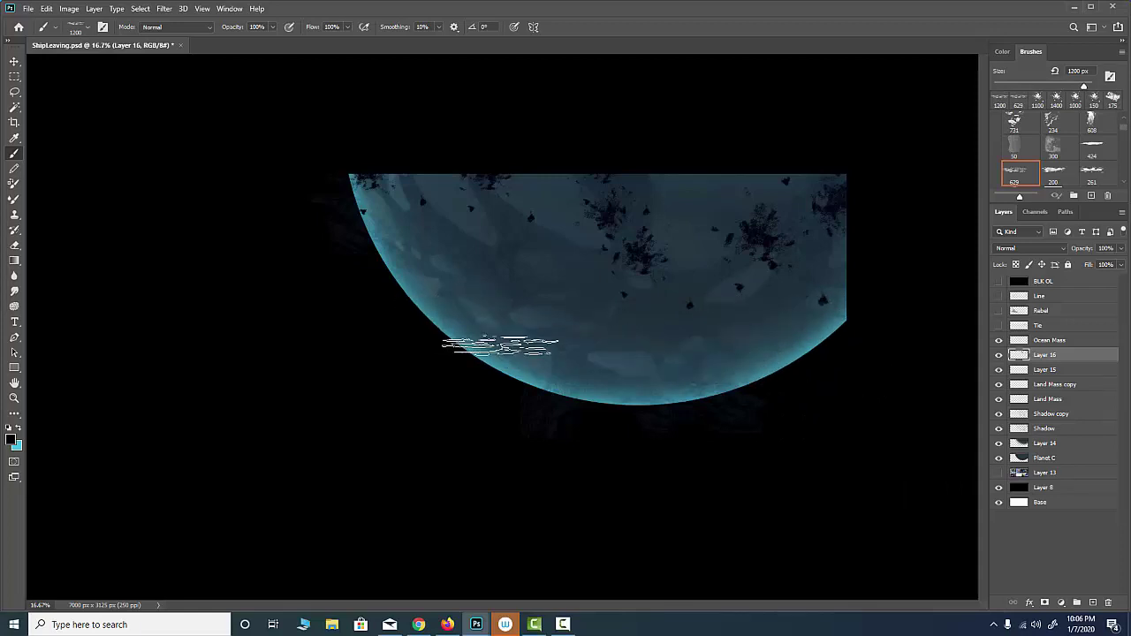
- Choose the 395 px crater tip, enlarge it to 1300 px and stamp a dark crater ring on the planet's upper left
right_click(651, 257)
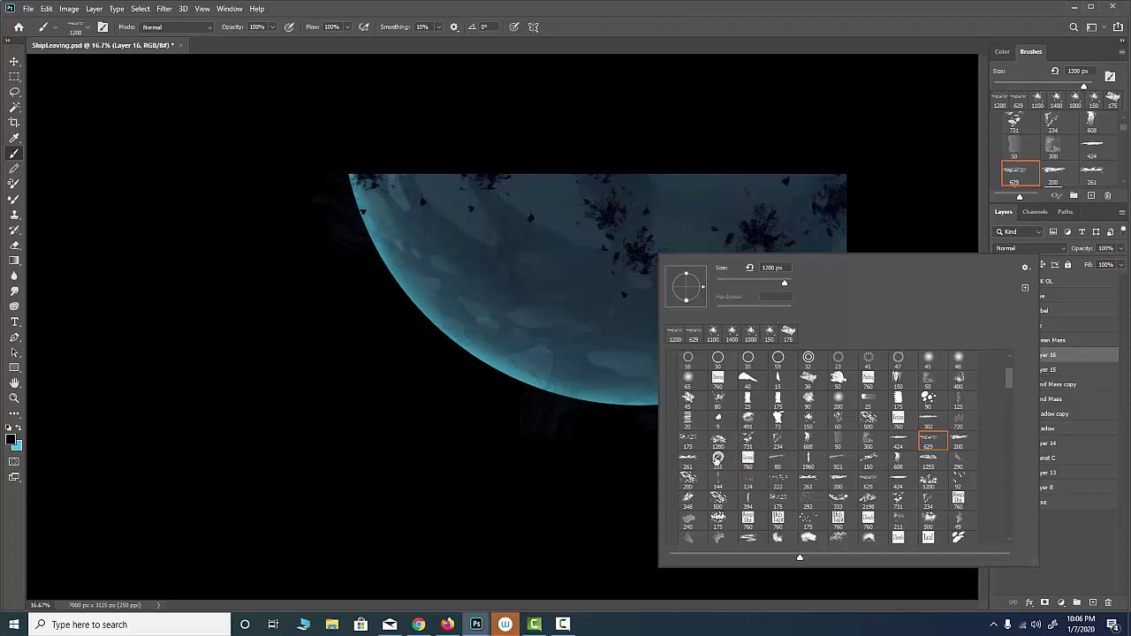
left_click(717, 457)
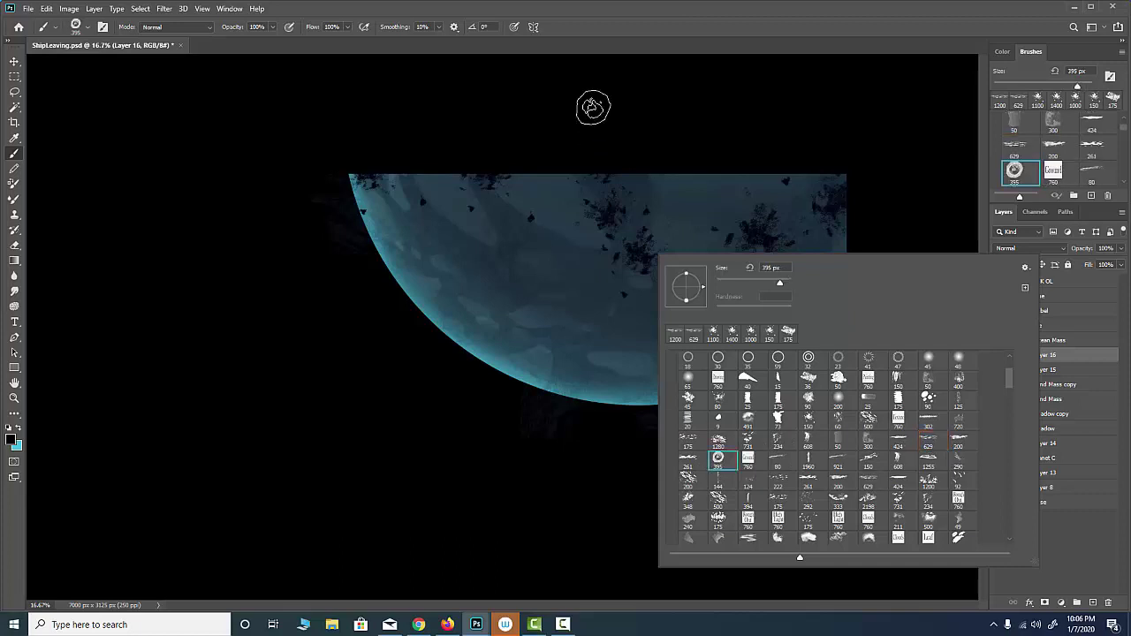
left_click(636, 212)
key("bracketright")
key("bracketright")
key("bracketright")
key("bracketright")
key("bracketright")
key("bracketright")
key("bracketright")
key("bracketright")
key("bracketright")
key("bracketright")
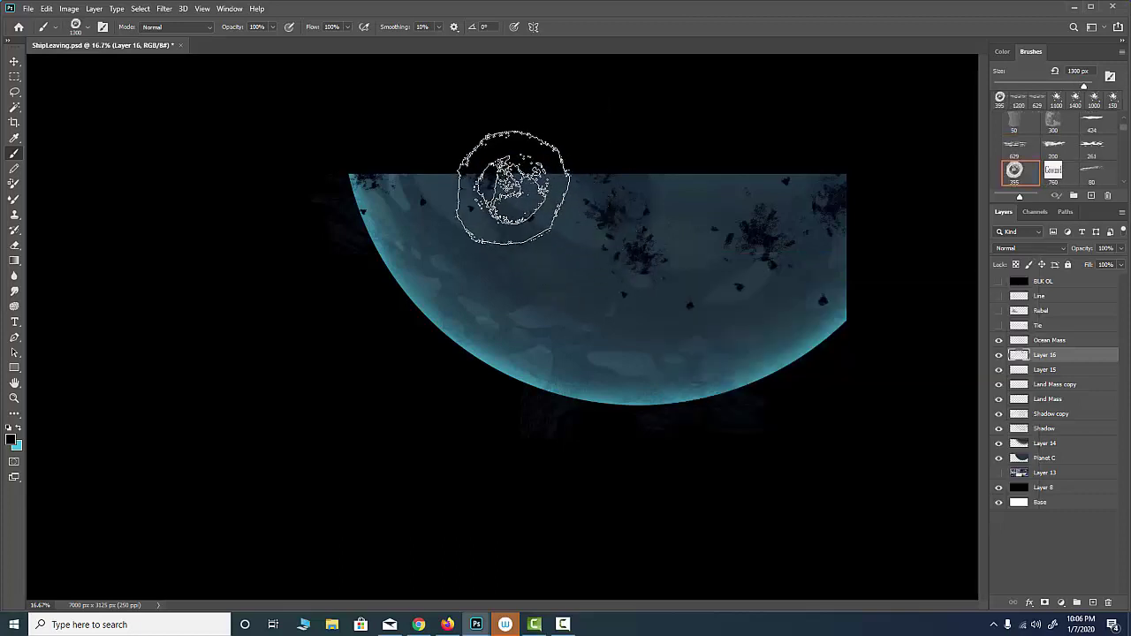
key("bracketleft")
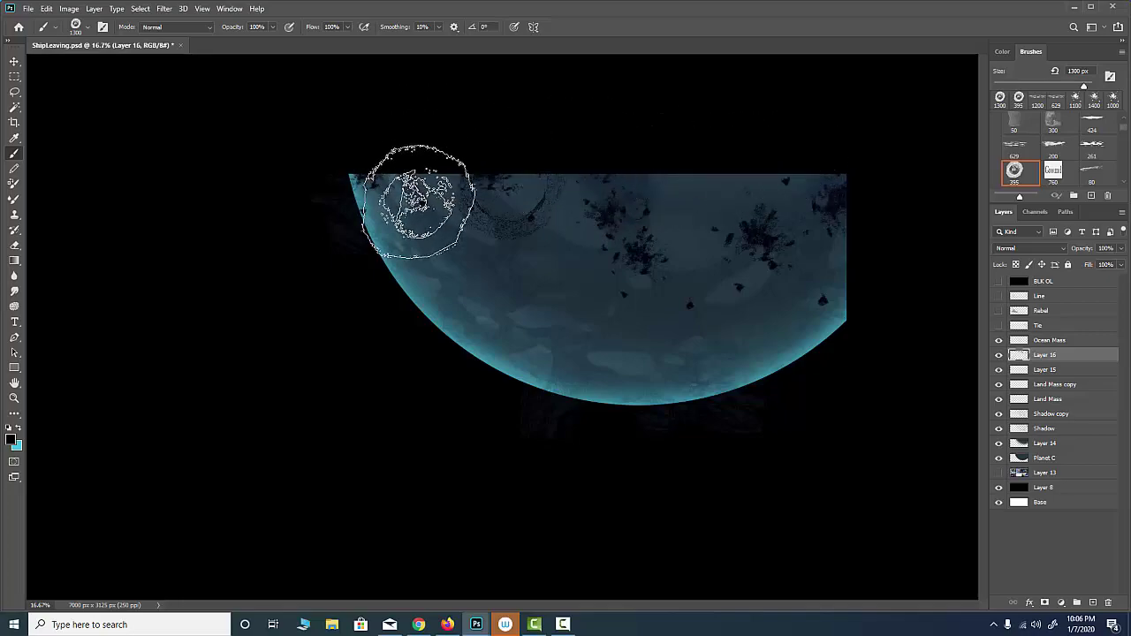
key("bracketright")
key("bracketright")
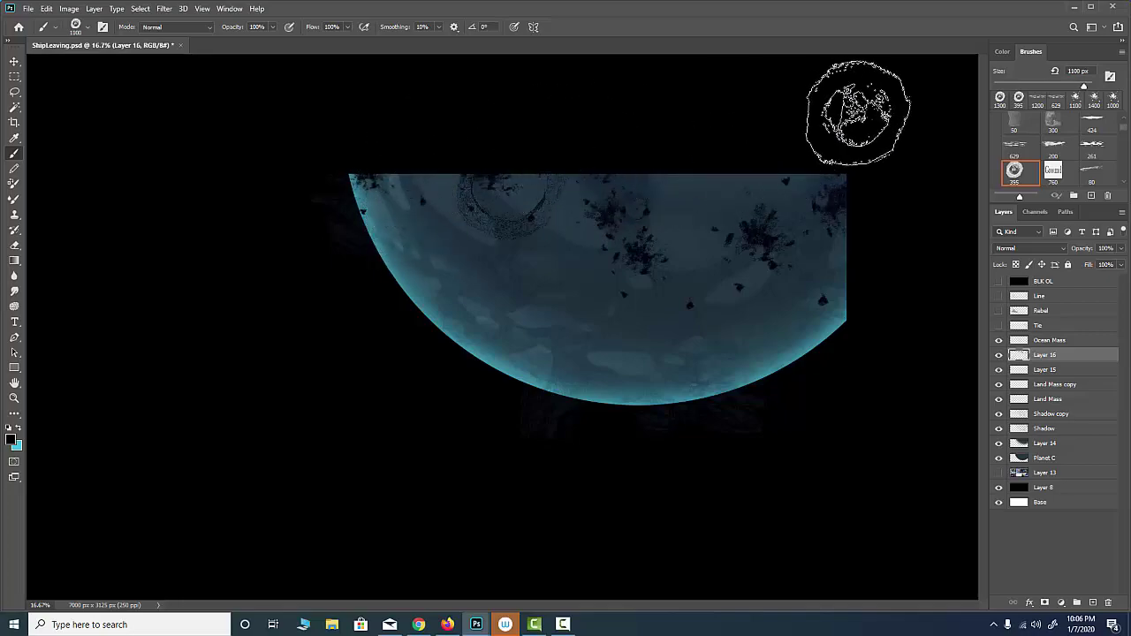
- Enlarge the crater brush to 2900 px and try a large ring over the planet's upper right
key("bracketright")
key("bracketright")
key("bracketright")
key("bracketright")
key("bracketright")
key("bracketright")
key("bracketright")
key("bracketright")
key("bracketright")
key("bracketright")
key("bracketright")
key("bracketright")
key("bracketright")
key("bracketright")
key("bracketright")
left_click(747, 199)
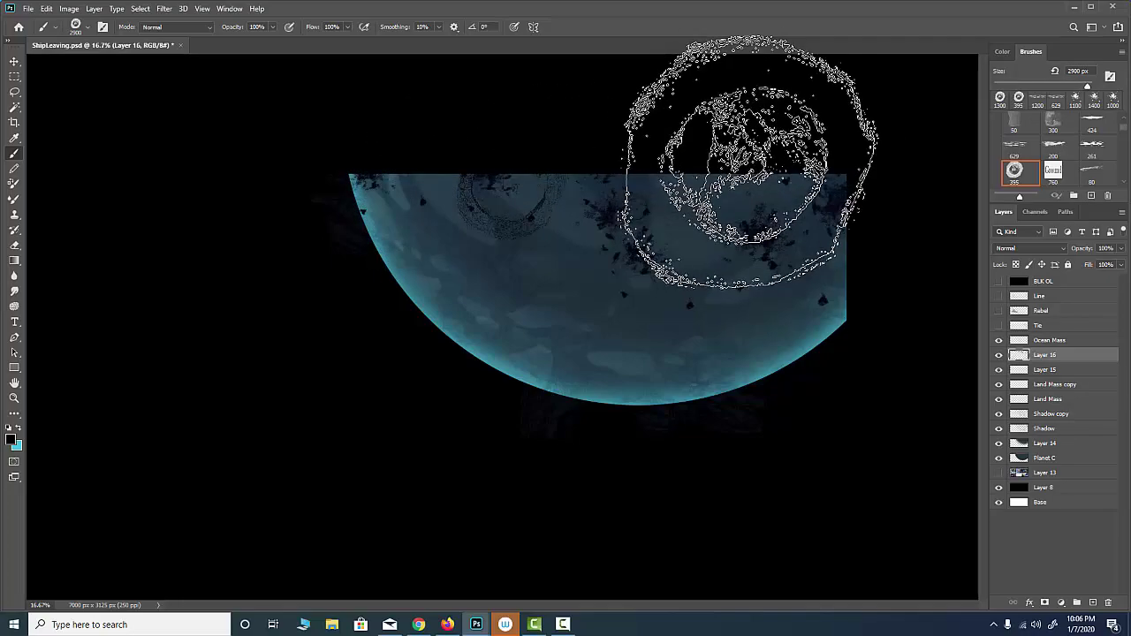
- Adjust the crater brush to 3000 px and stamp a large dark ring over the planet's upper right half
key("bracketleft")
key("bracketleft")
key("bracketleft")
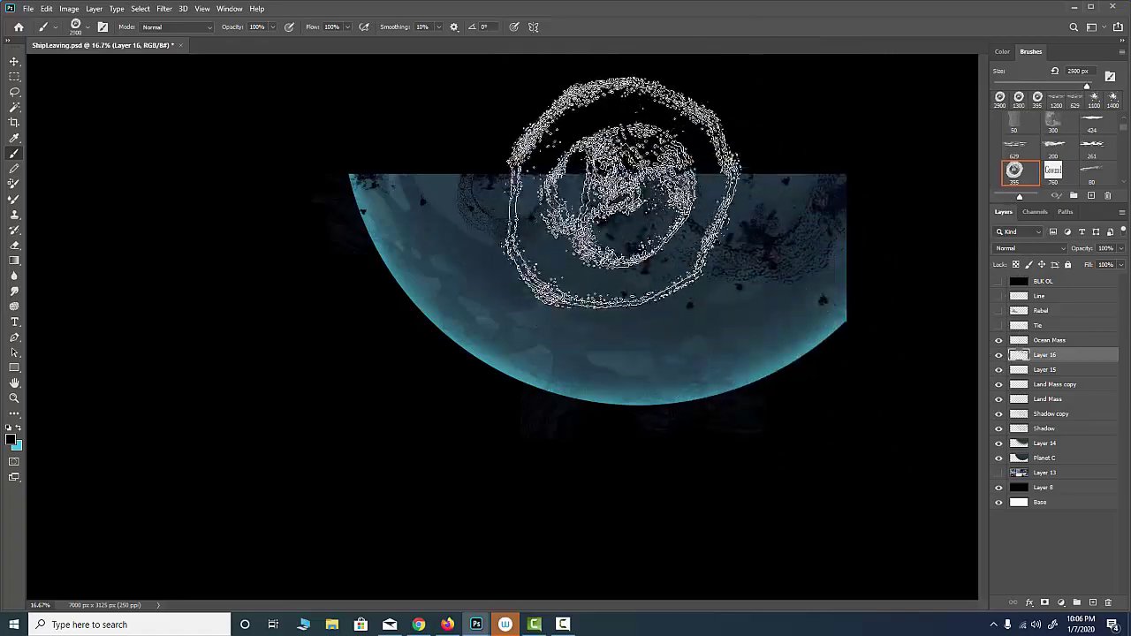
key("bracketright")
key("bracketright")
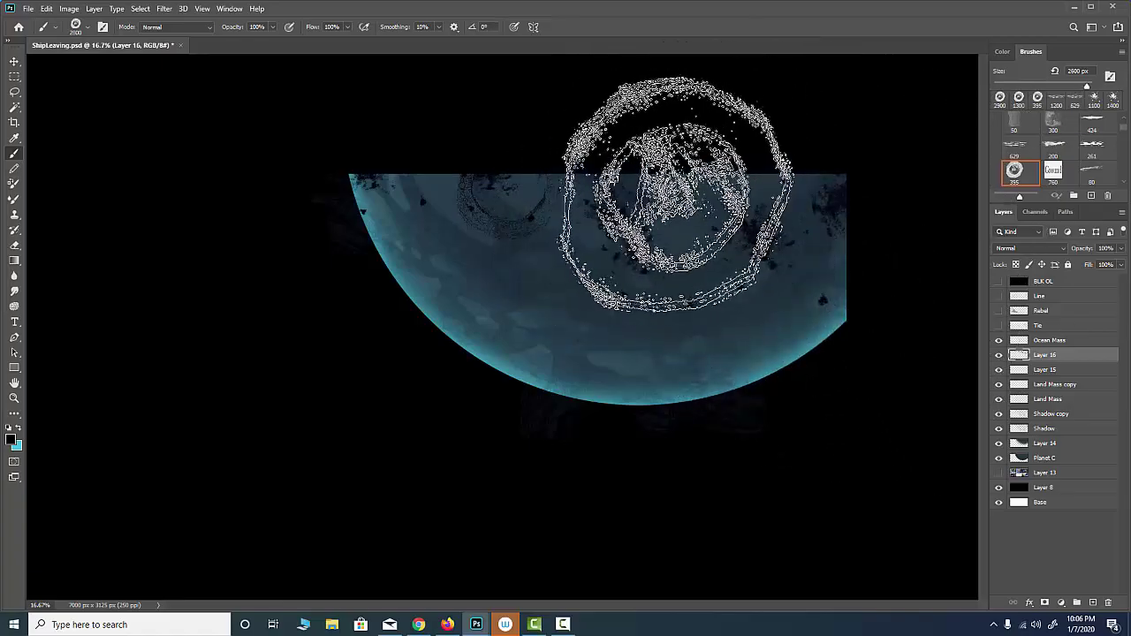
key("bracketright")
key("bracketright")
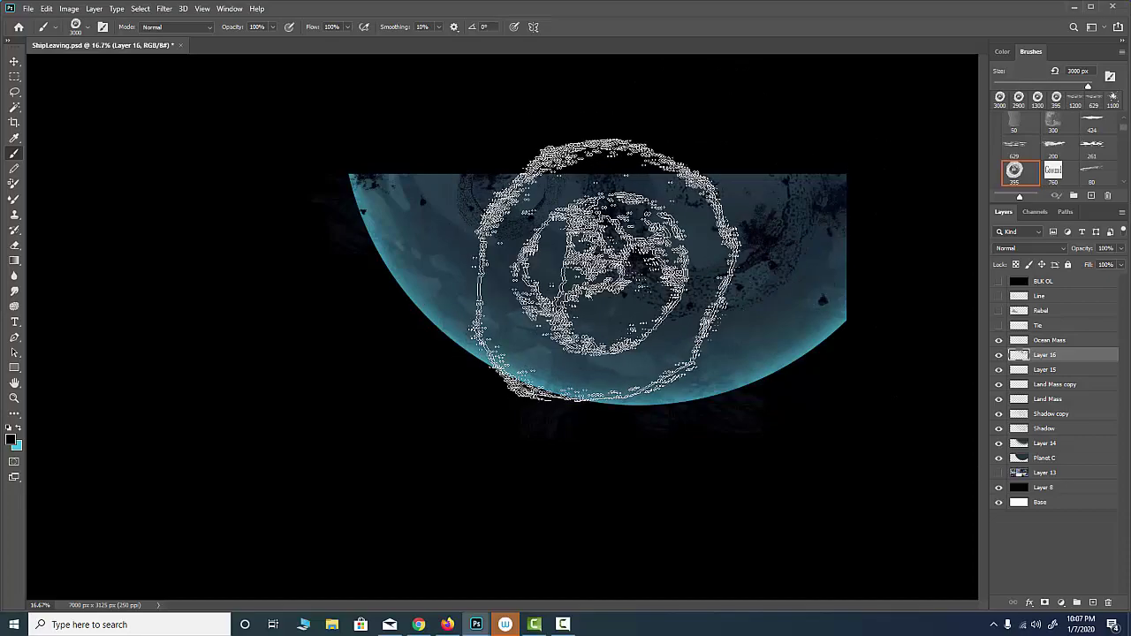
- Choose the 333 px curved land tip, enlarge it to 2500 px and begin painting dark streaks on the planet
right_click(522, 217)
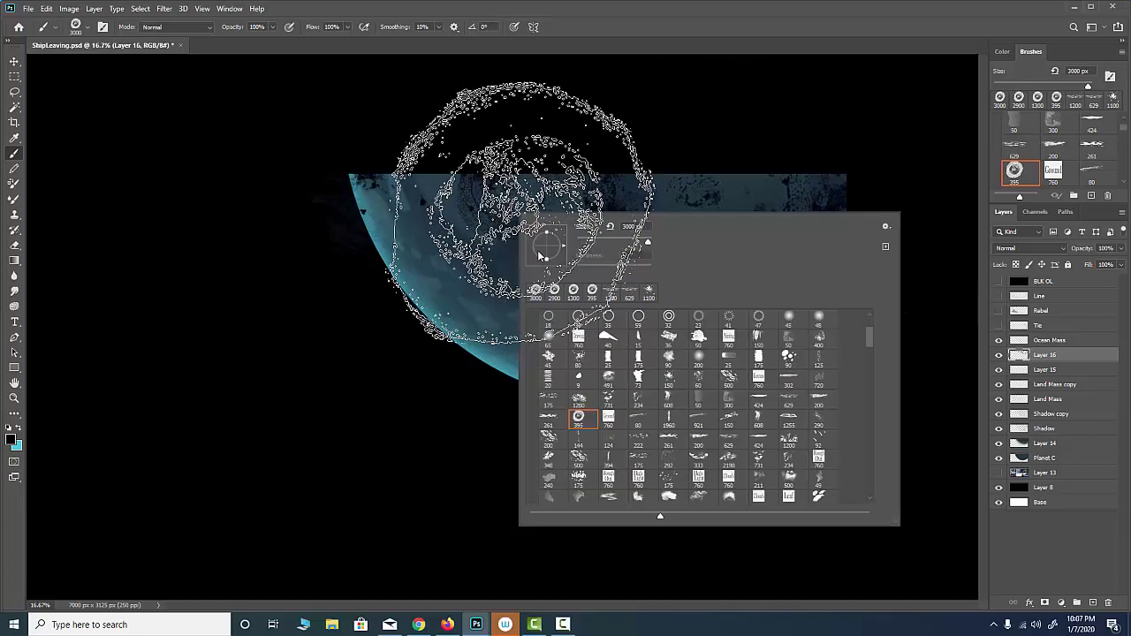
left_click(698, 460)
left_click(749, 119)
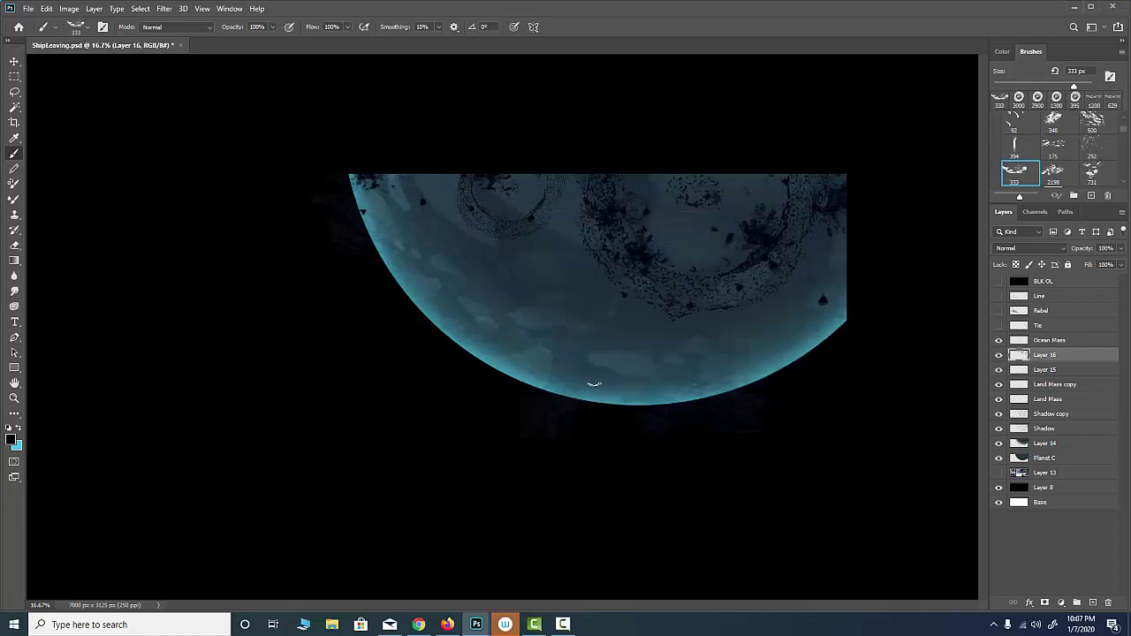
key("bracketright")
key("bracketright")
key("bracketright")
key("bracketright")
key("bracketright")
key("bracketright")
key("bracketright")
key("bracketright")
key("bracketright")
key("bracketright")
key("bracketright")
key("bracketright")
key("bracketright")
key("bracketright")
key("bracketright")
key("bracketright")
key("bracketright")
key("bracketright")
key("bracketright")
key("bracketright")
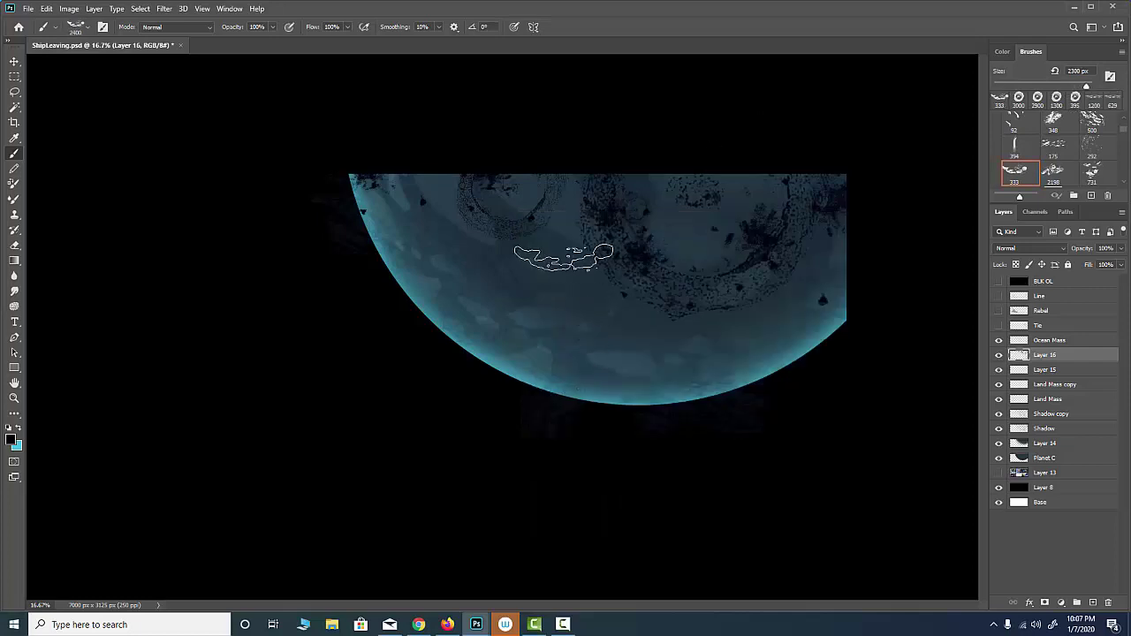
key("bracketright")
key("bracketright")
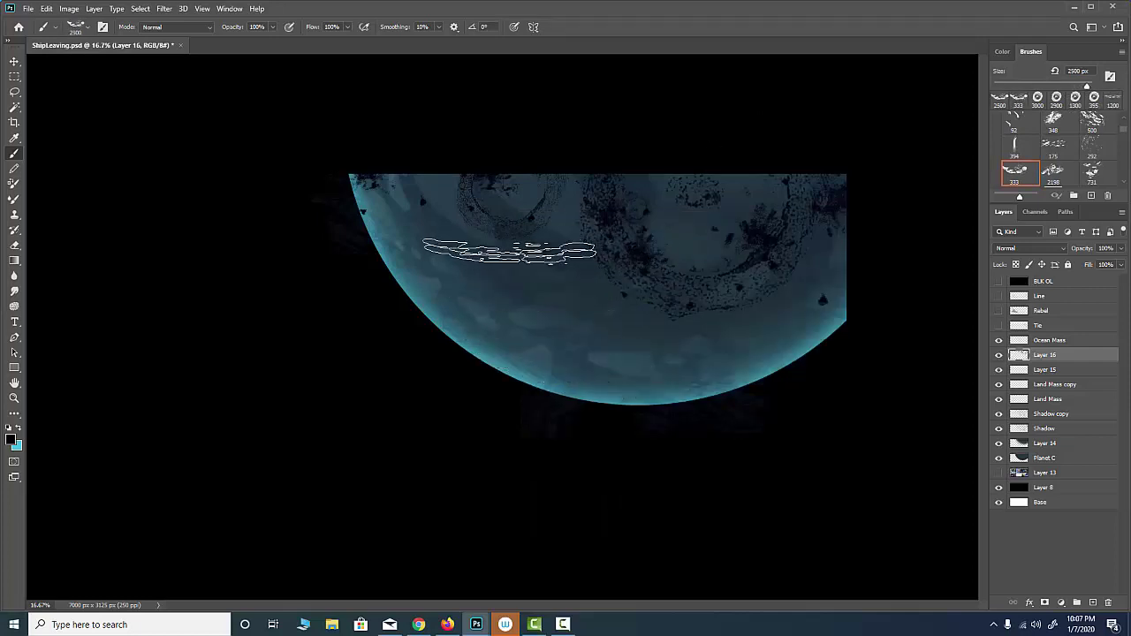
- Enlarge the curved brush to 2900 px and paint dark streaks across the planet's left and lower areas
key("bracketright")
key("bracketright")
key("bracketright")
key("bracketright")
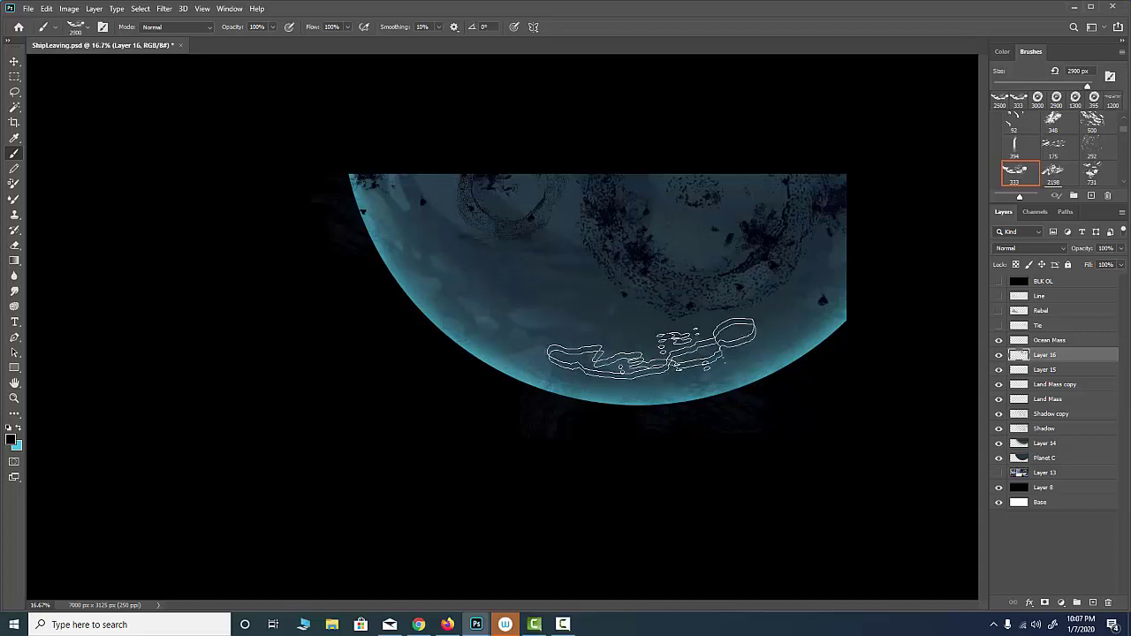
left_click(477, 265)
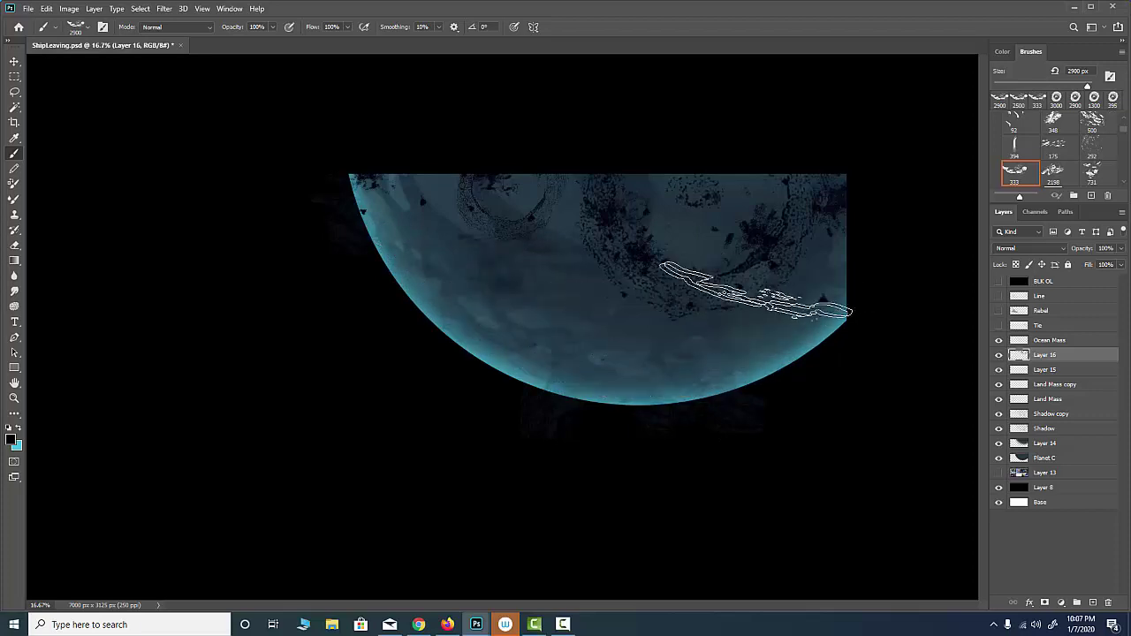
- Compare the planet with Layer 16 hidden and shown, and lower the layer's opacity to 18%
left_click(998, 356)
left_click(999, 355)
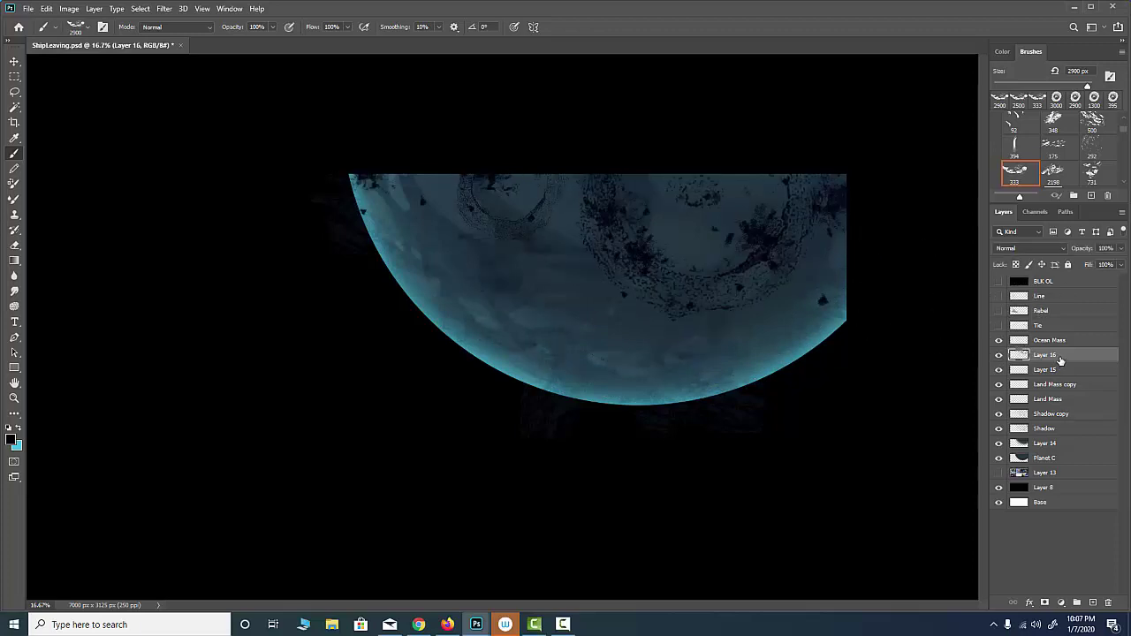
left_click_drag(1119, 248, 1098, 265)
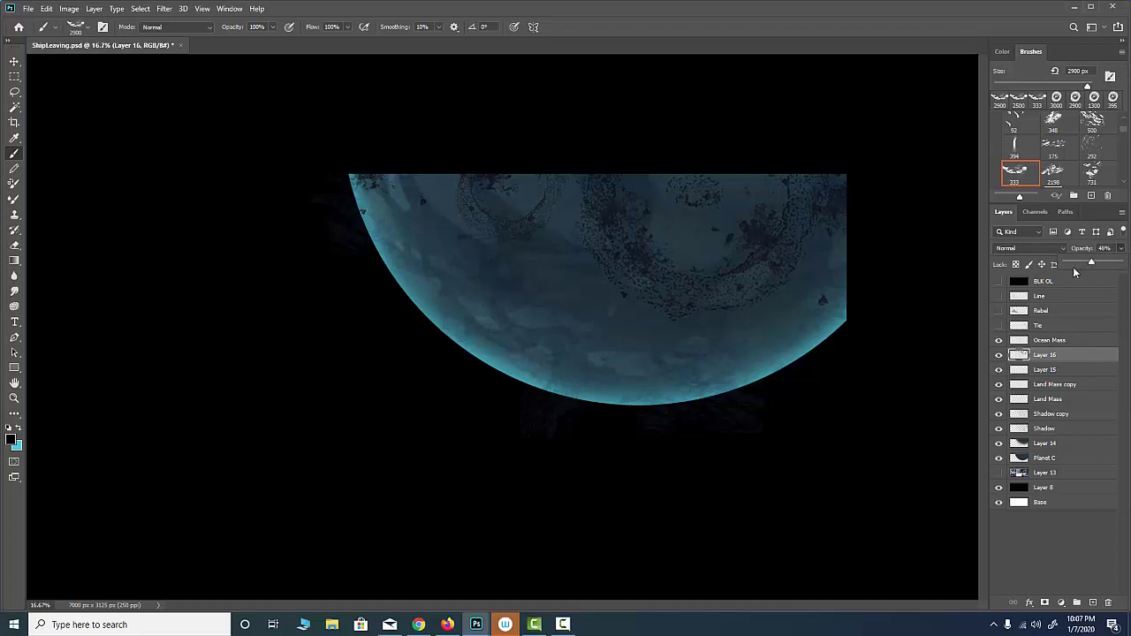
left_click_drag(1084, 265, 1083, 265)
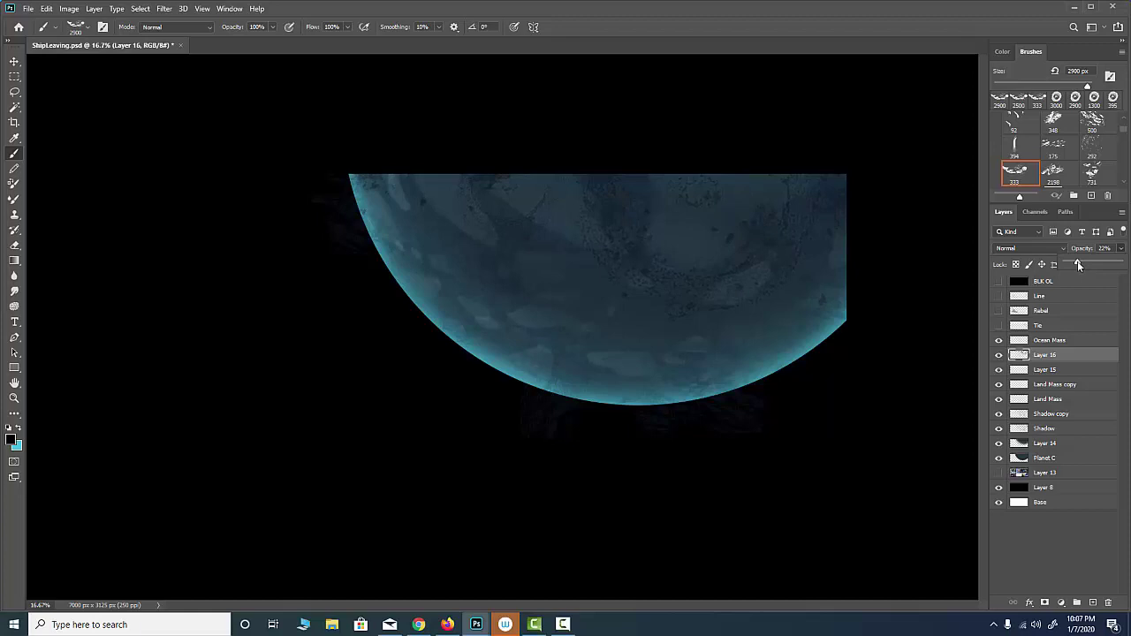
left_click_drag(1077, 261, 1075, 262)
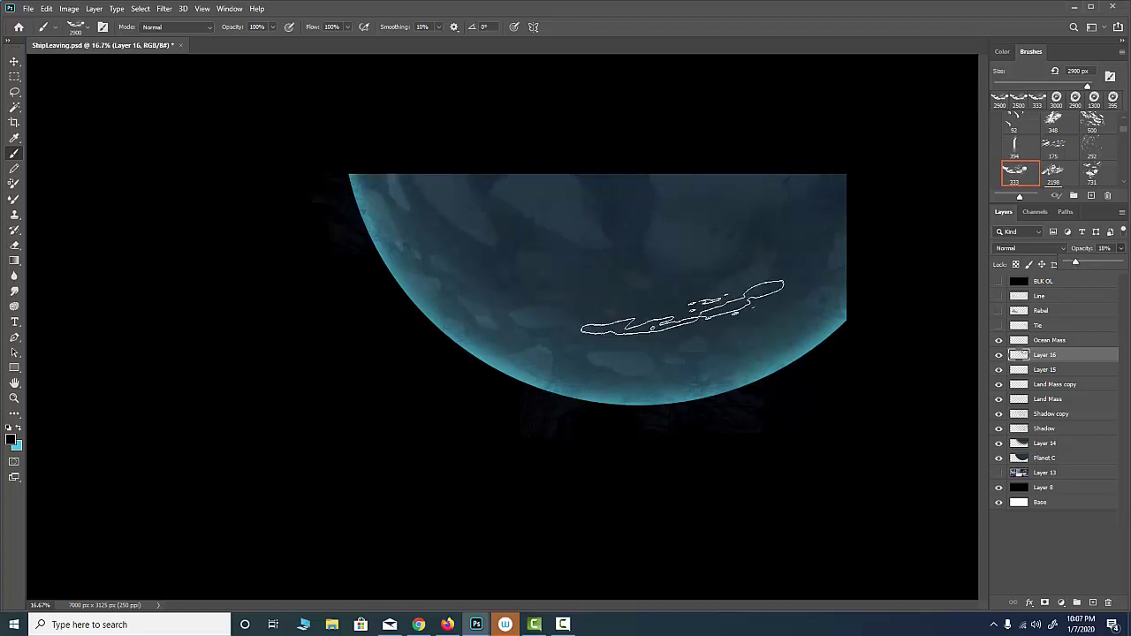
- Enlarge the brush to 3200 px and merge Layer 16 with Layer 15
key("bracketright")
key("bracketright")
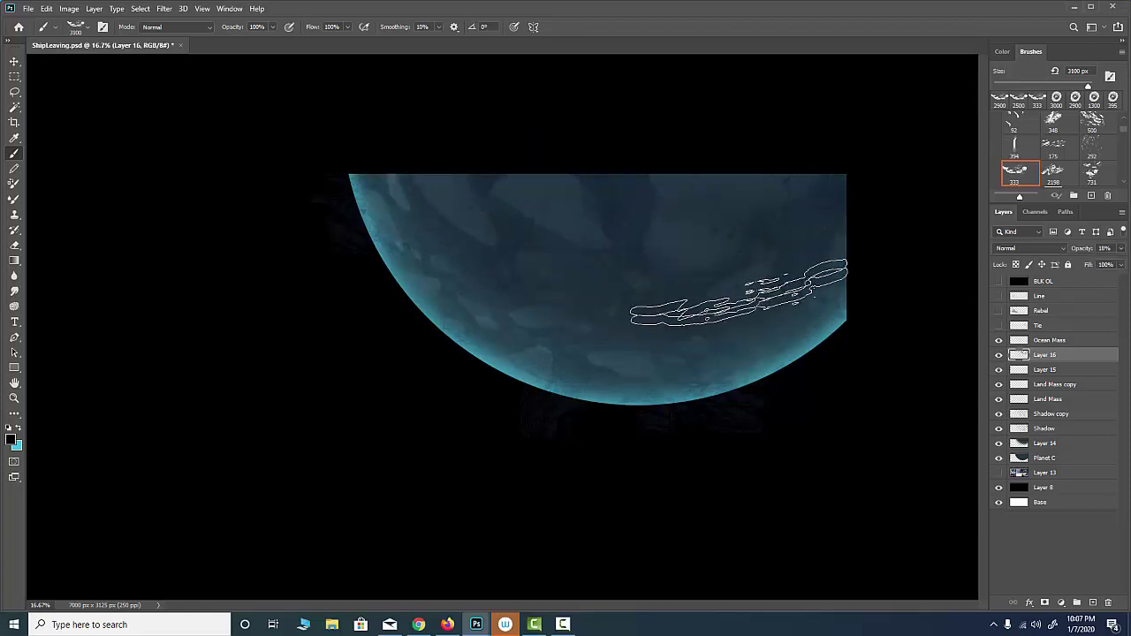
key("bracketright")
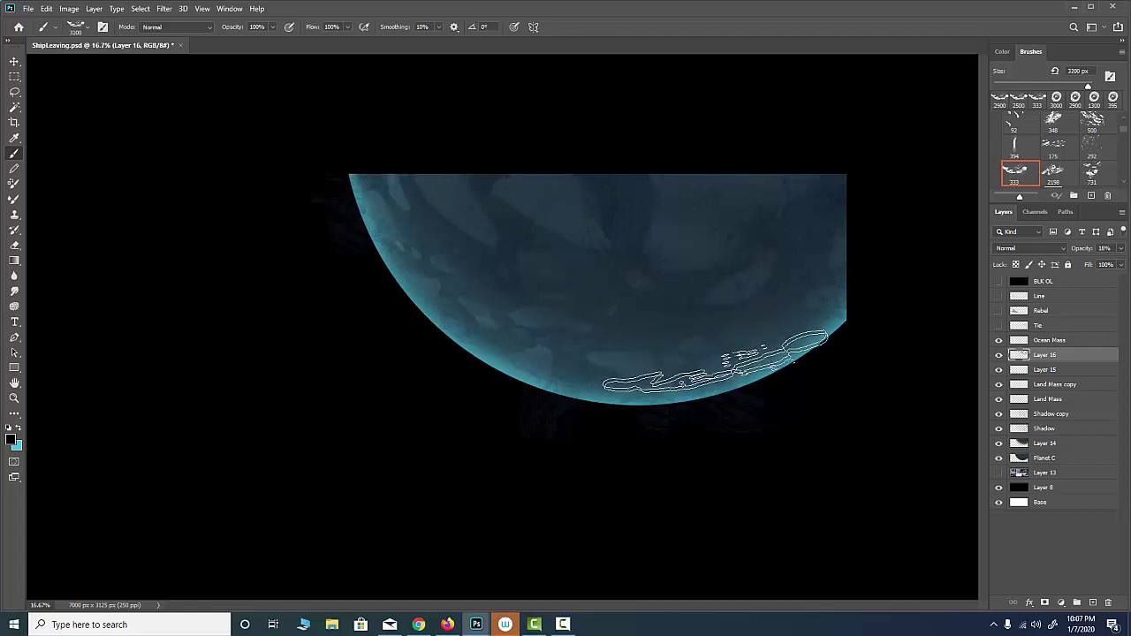
left_click(1045, 370, "shift")
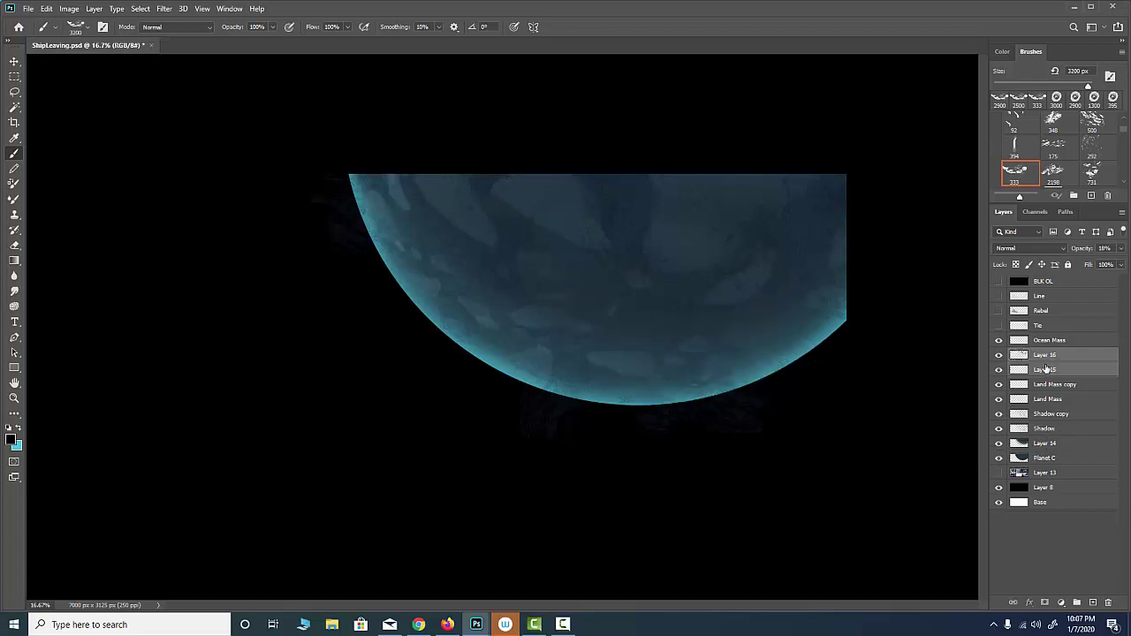
key("ctrl+e")
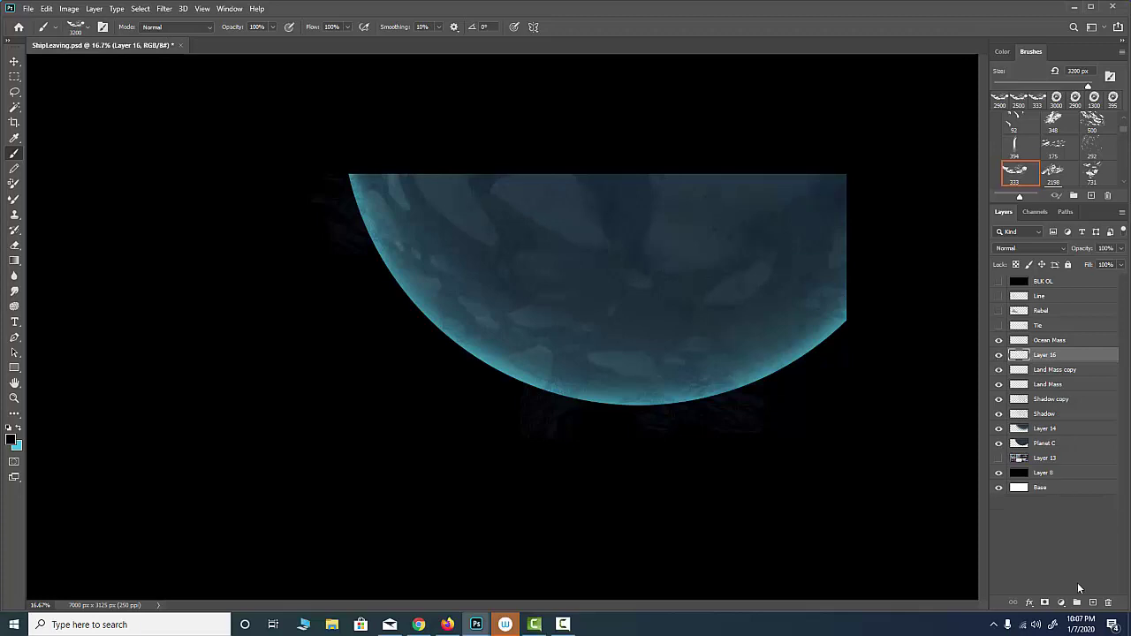
- Add a new layer above the merged one and paint dark textured streaks across the whole planet at 3200 px
left_click(1092, 601)
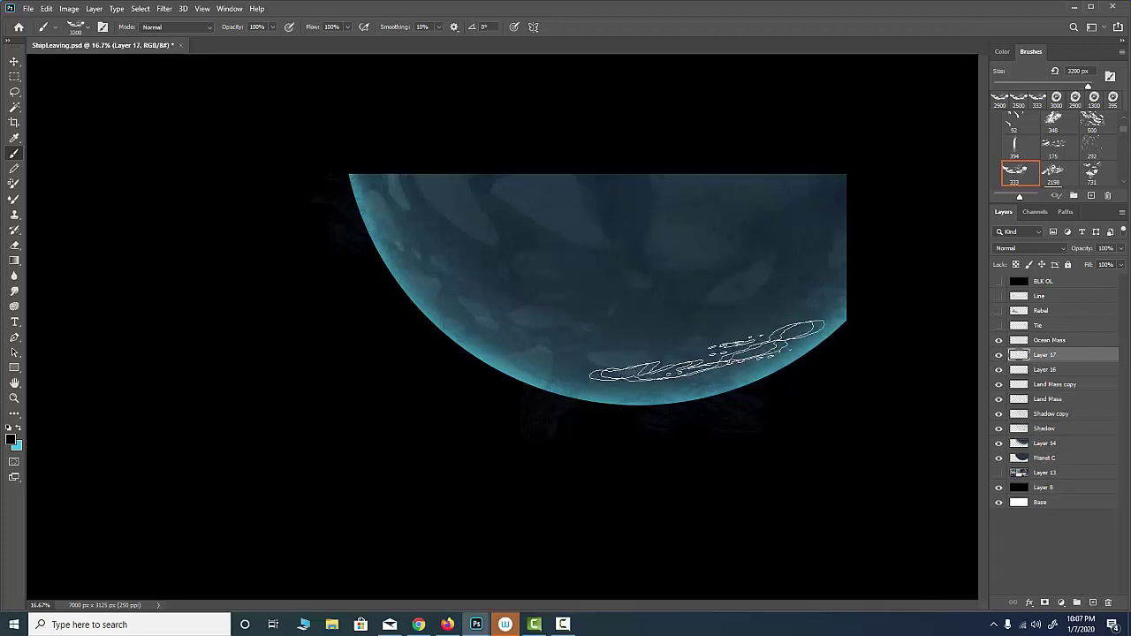
left_click(705, 398)
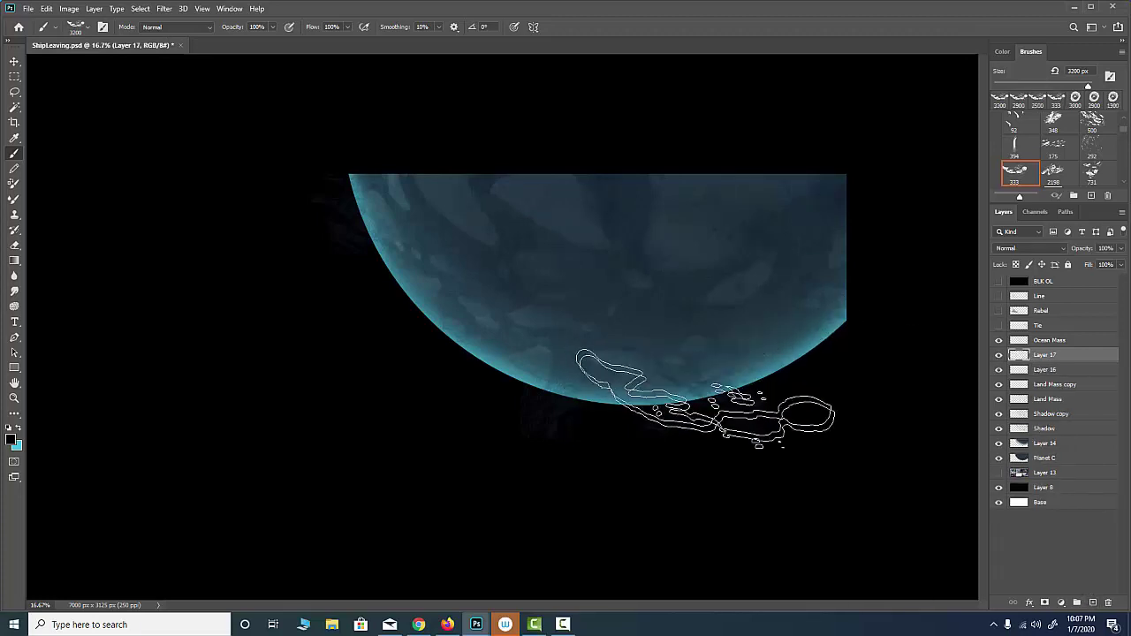
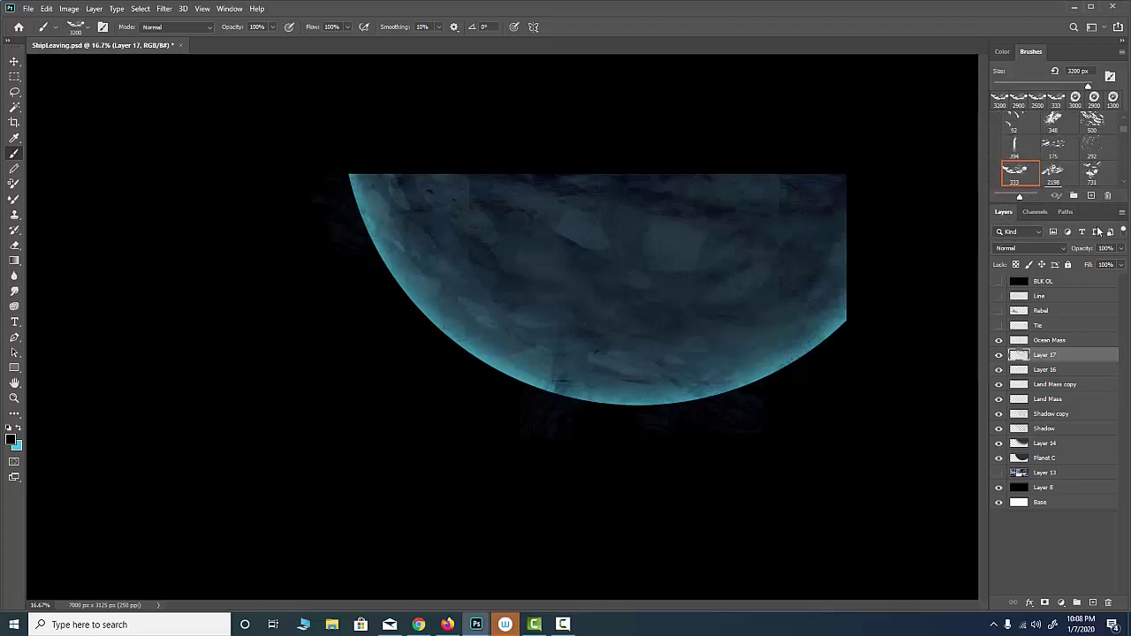
- Preview other blend modes on Layer 17 but keep Normal, lower its opacity to 17%, and compare it hidden and shown
left_click(1058, 250)
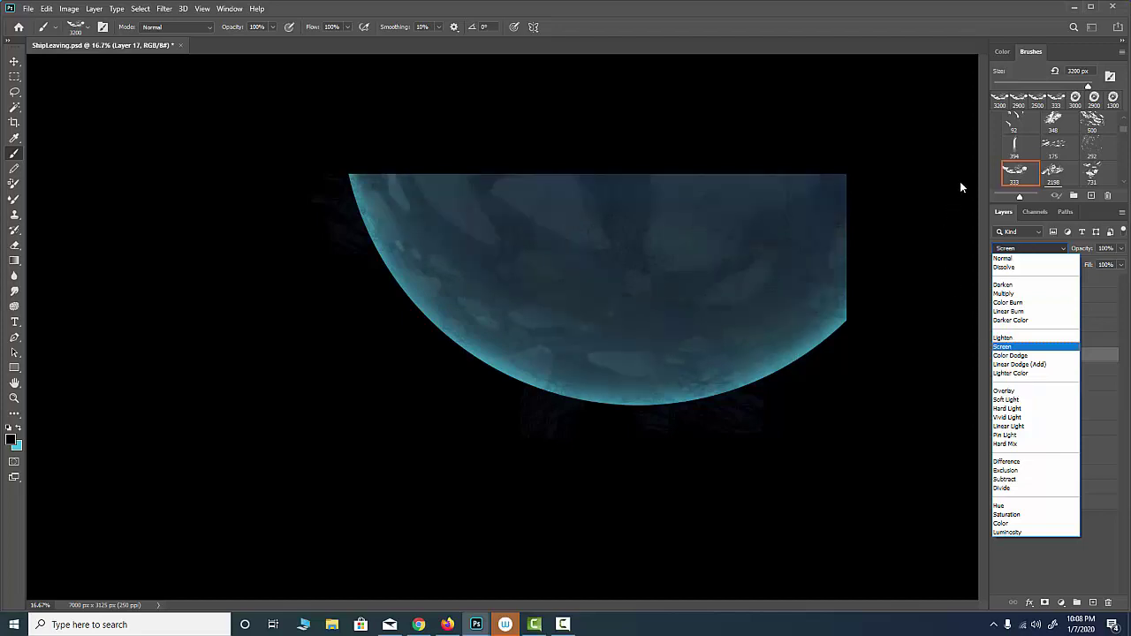
left_click(1120, 297)
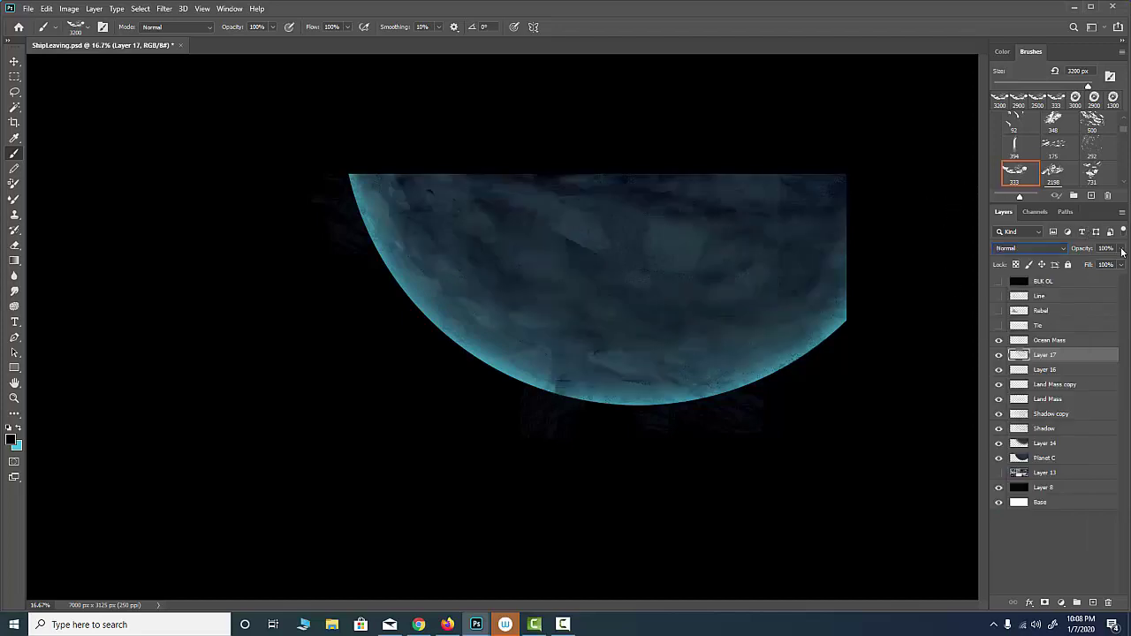
left_click(1123, 249)
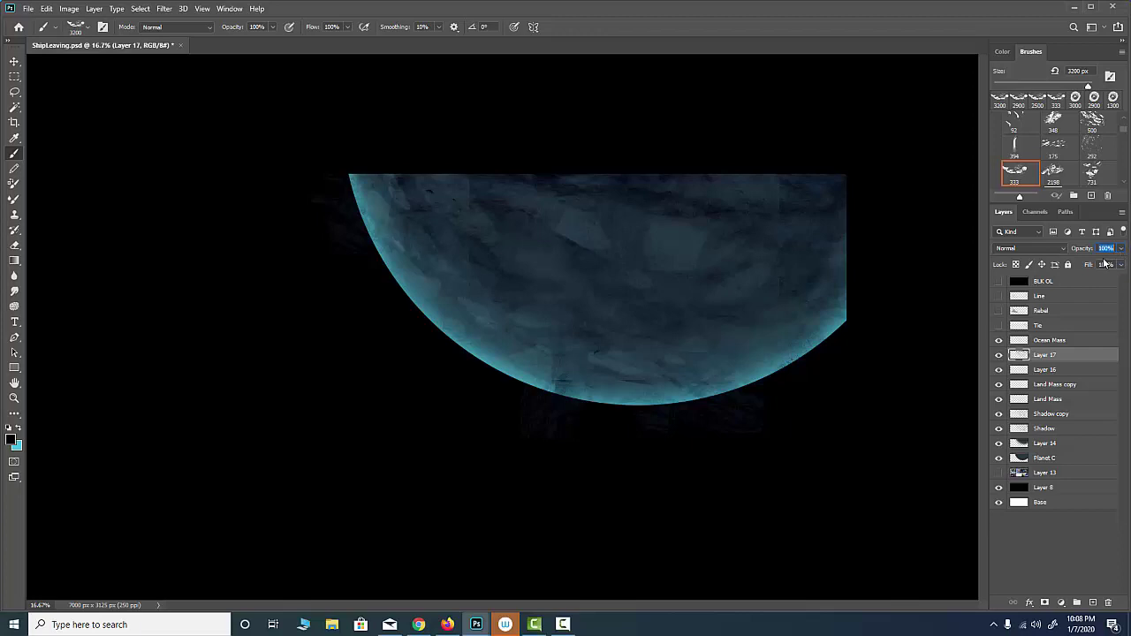
left_click(1121, 250)
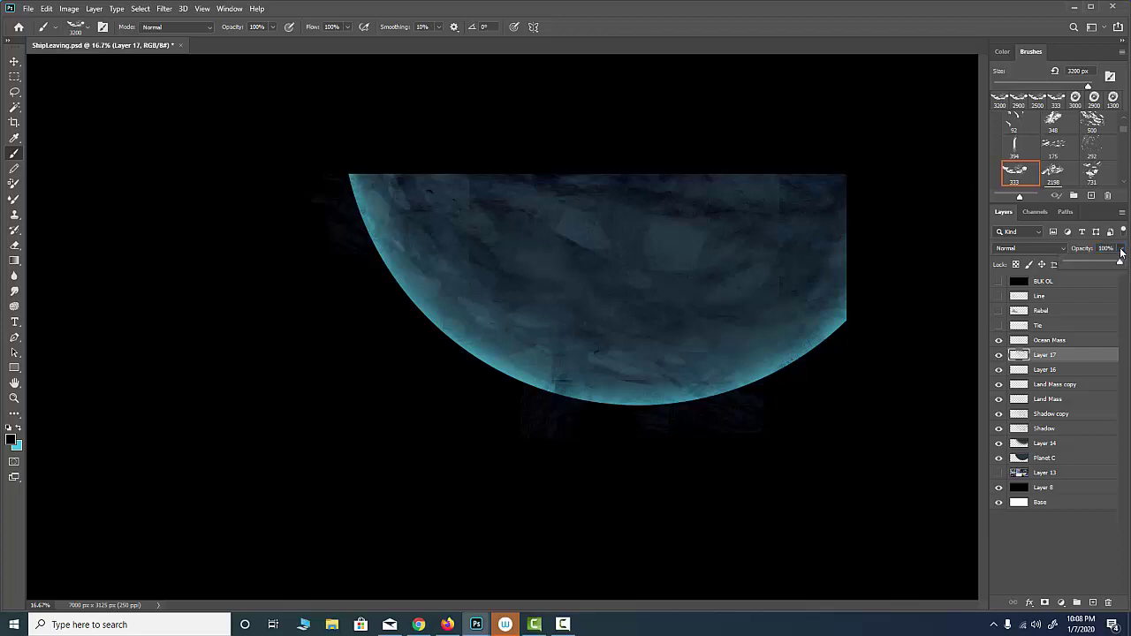
left_click_drag(1106, 263, 1075, 262)
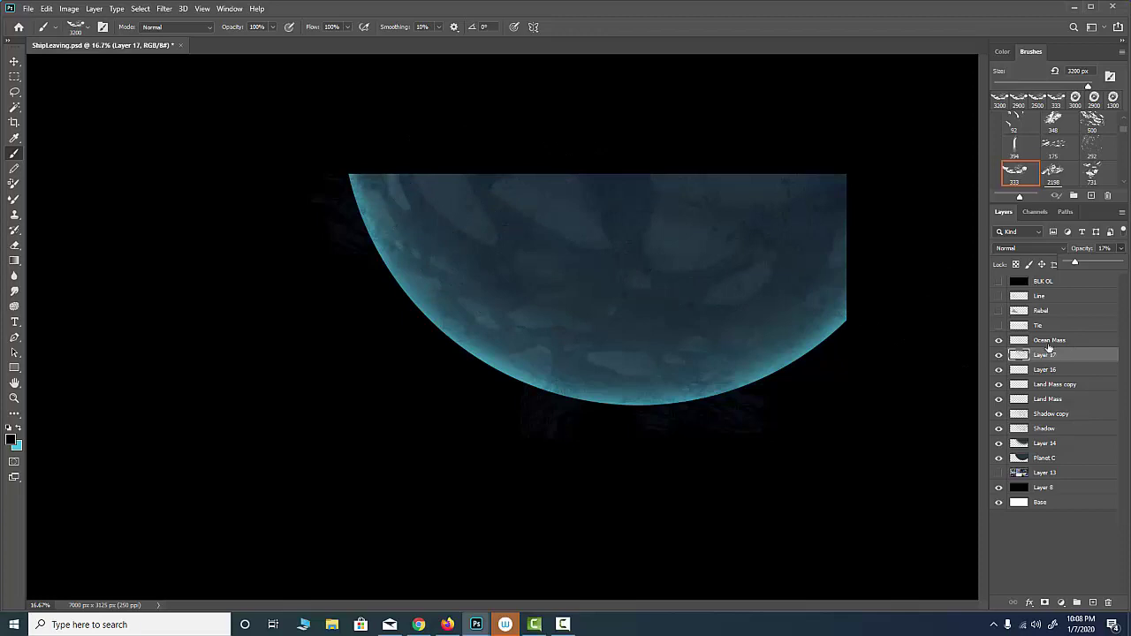
left_click(999, 355)
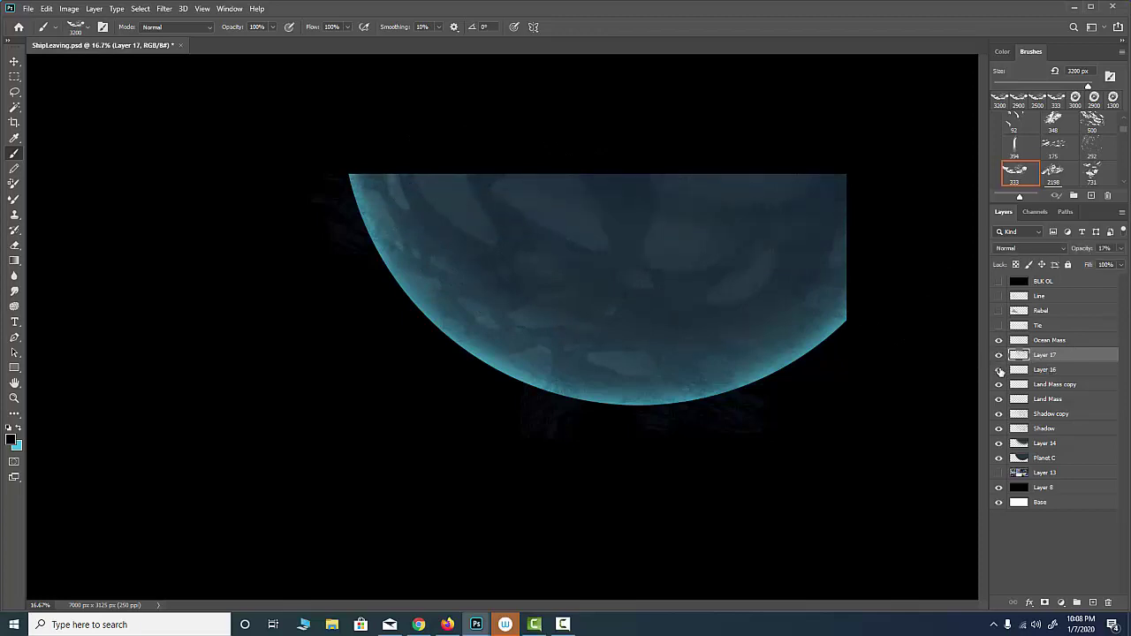
- Duplicate Layer 16 as Layer 16 copy and lower the copy's opacity
left_click(1051, 368)
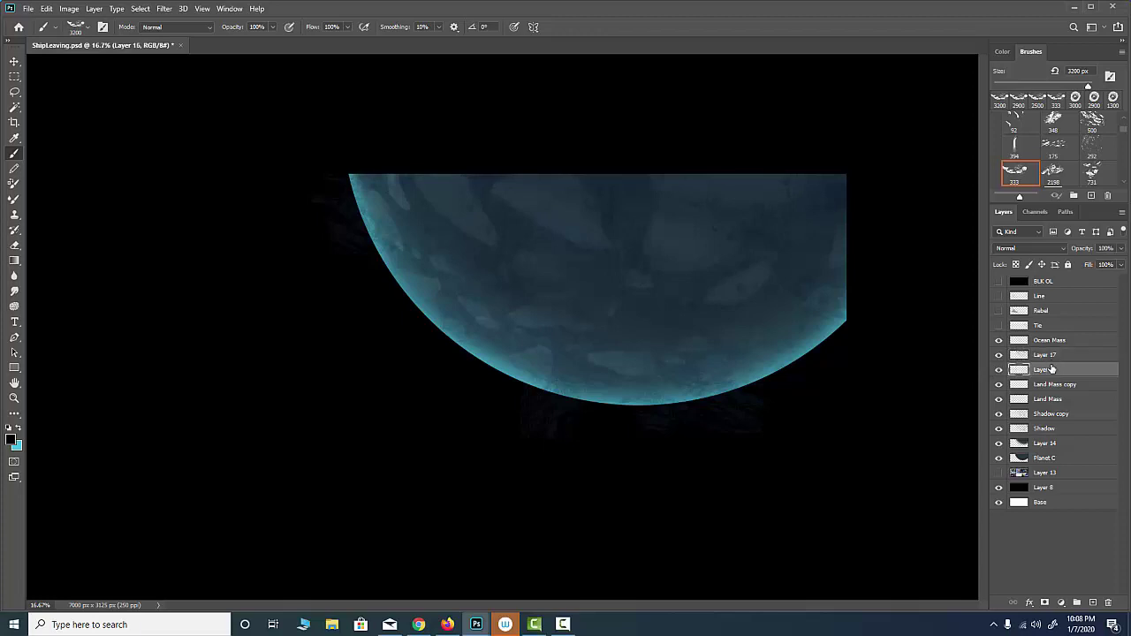
right_click(1050, 371)
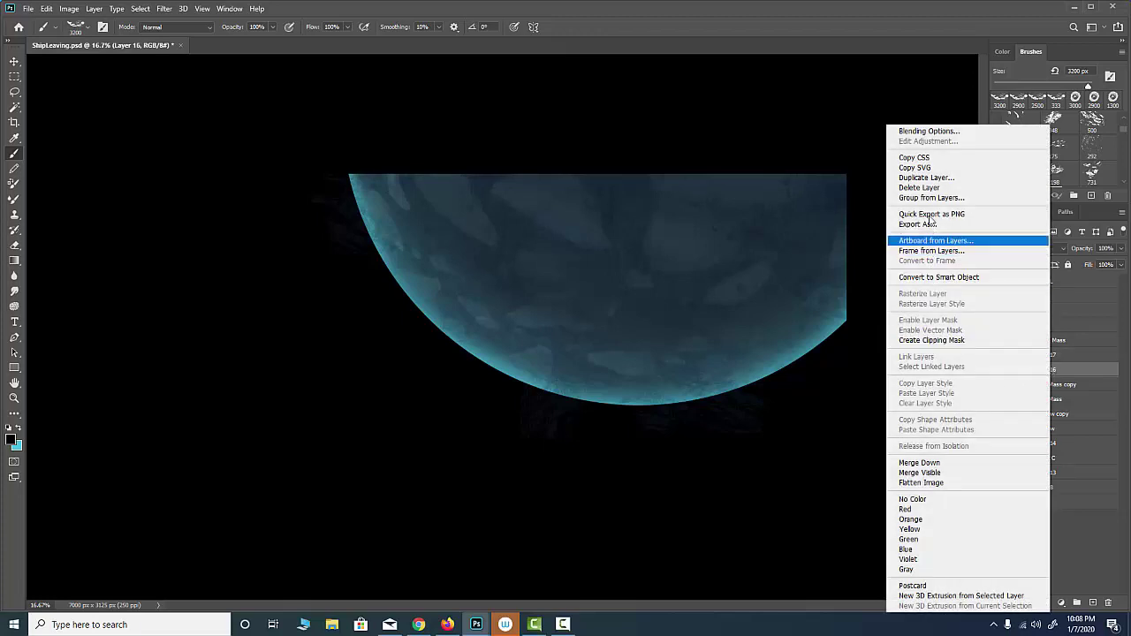
left_click(923, 179)
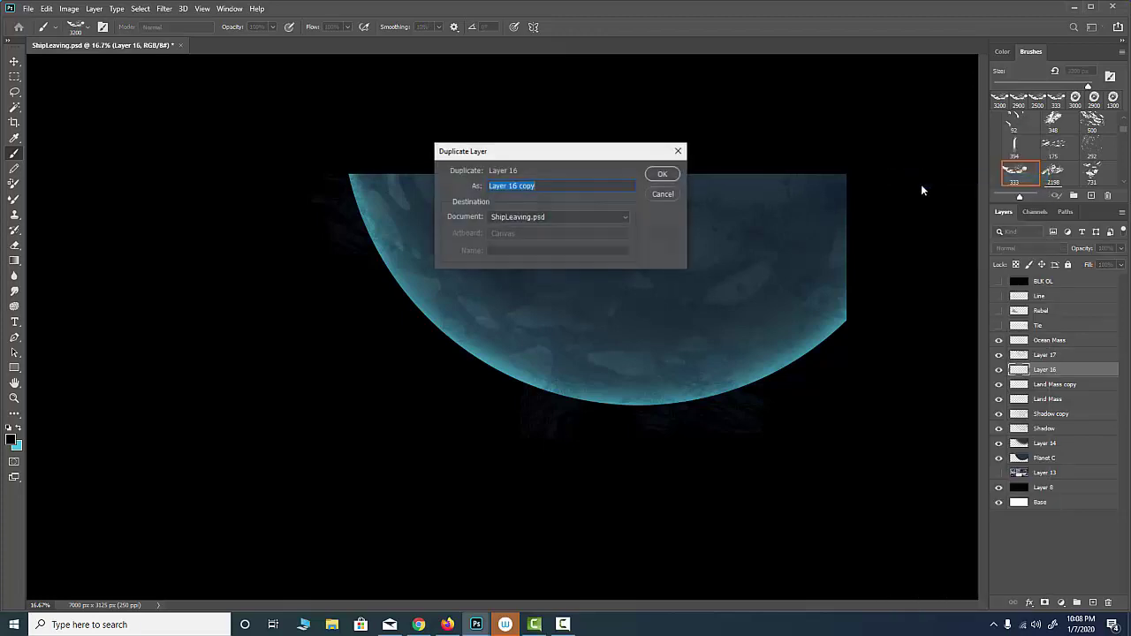
left_click(673, 174)
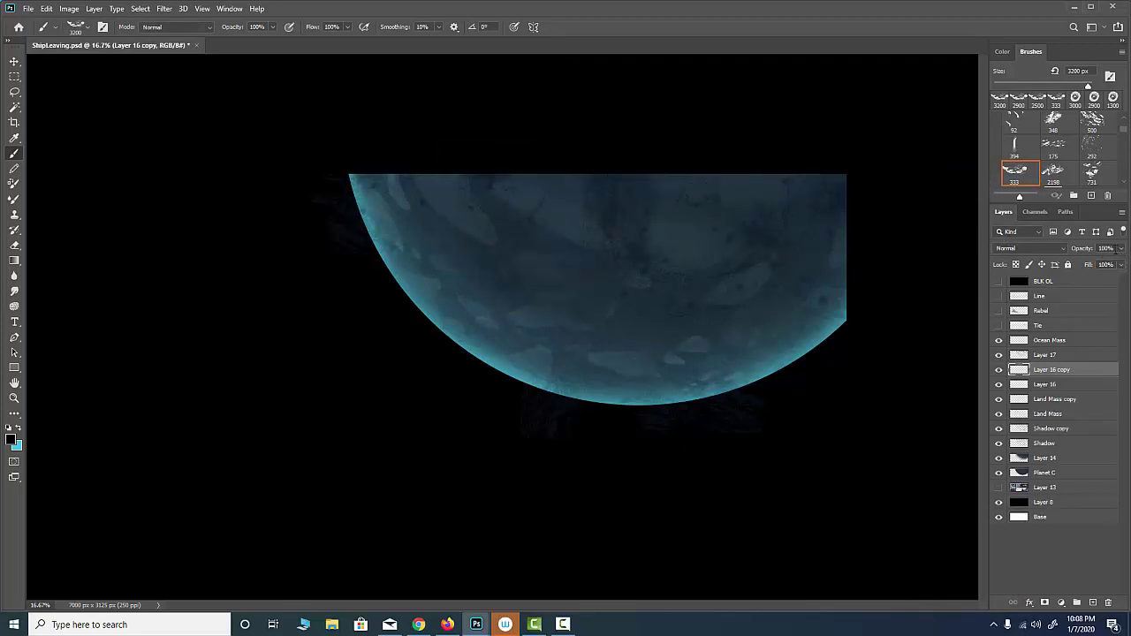
left_click(1121, 248)
left_click_drag(1088, 265, 1083, 266)
left_click_drag(1073, 264, 1068, 261)
- Merge Layer 16, Layer 16 copy and Layer 17 into one layer
left_click(1064, 381)
left_click(1057, 355, "shift")
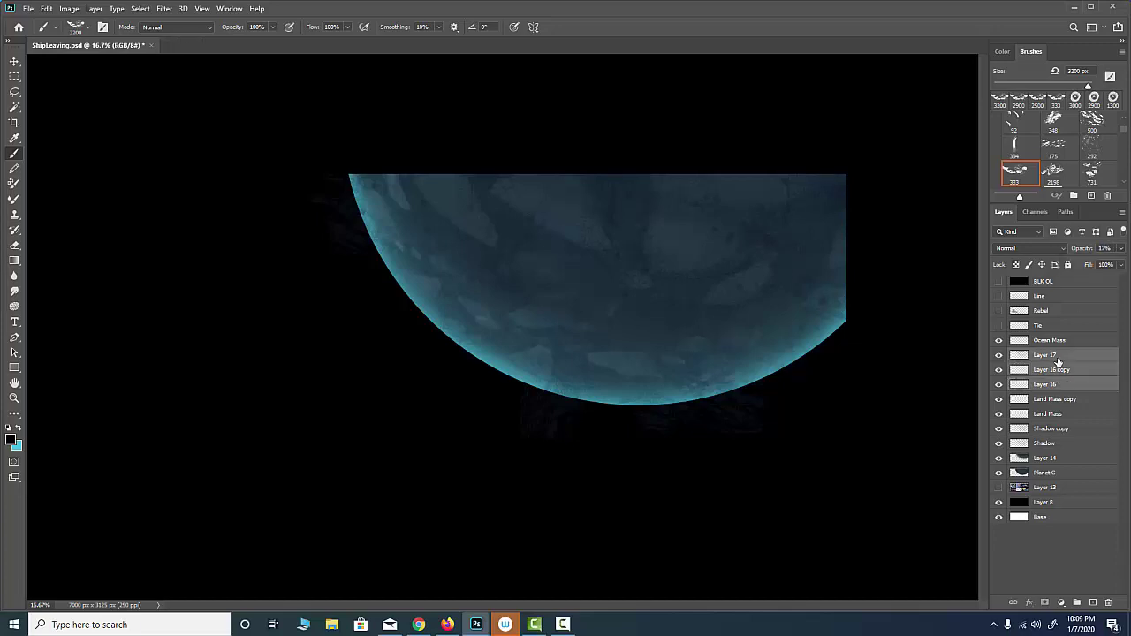
key("ctrl+e")
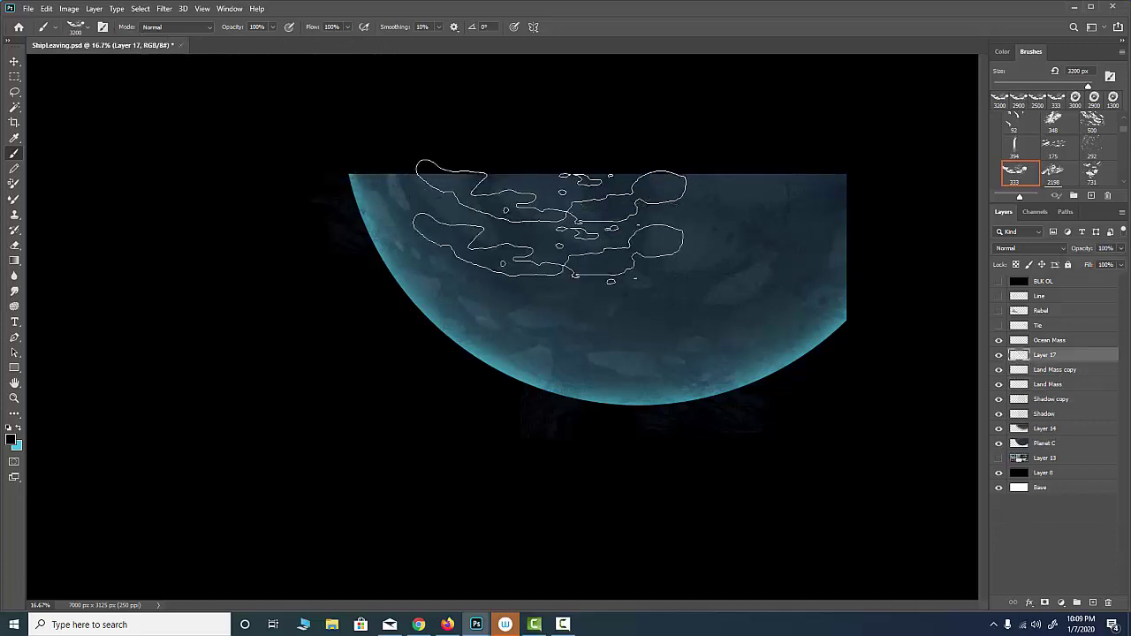
- Choose the 629 px horizontal streak brush, compare the merged Layer 17 hidden and shown, and add a new layer above it
right_click(580, 263)
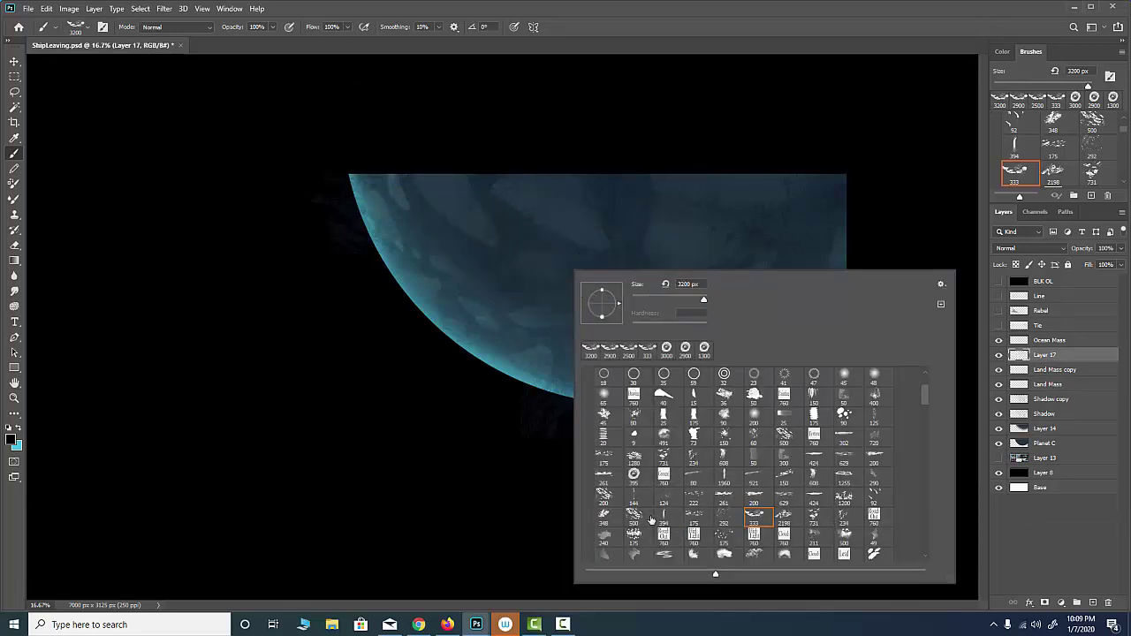
scroll(844, 520, "down", 1)
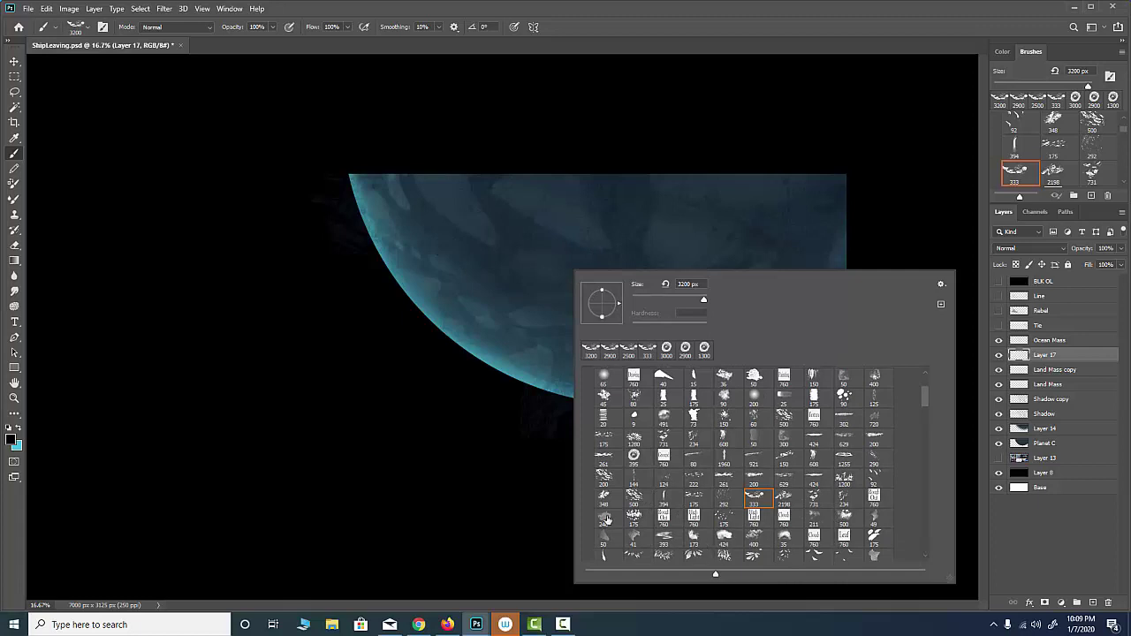
left_click(785, 478)
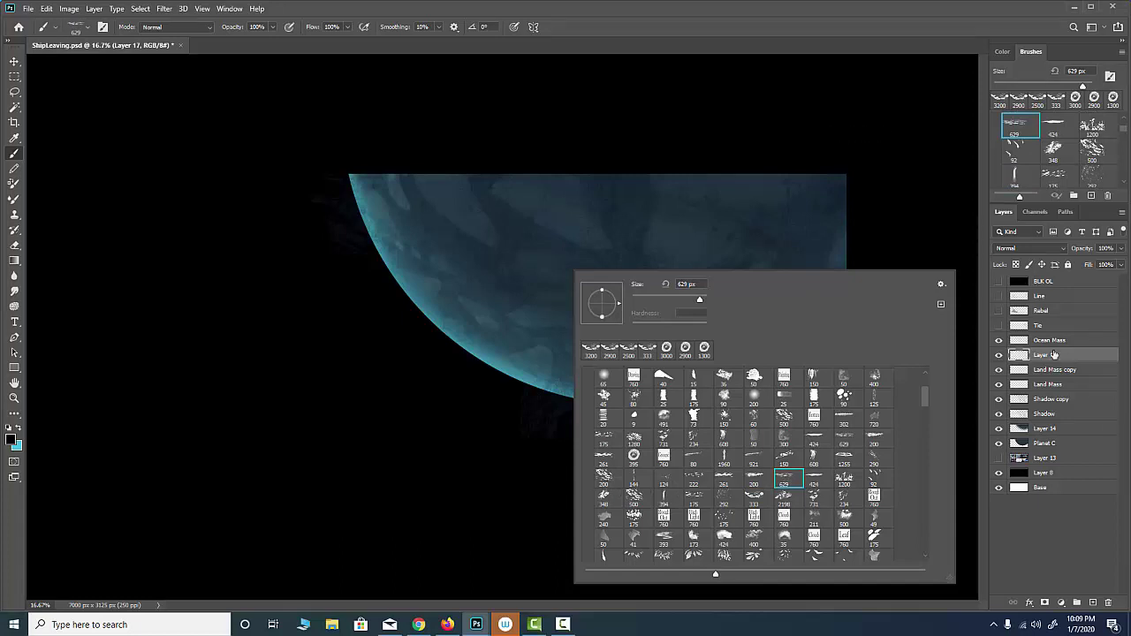
left_click(989, 358)
left_click(1000, 354)
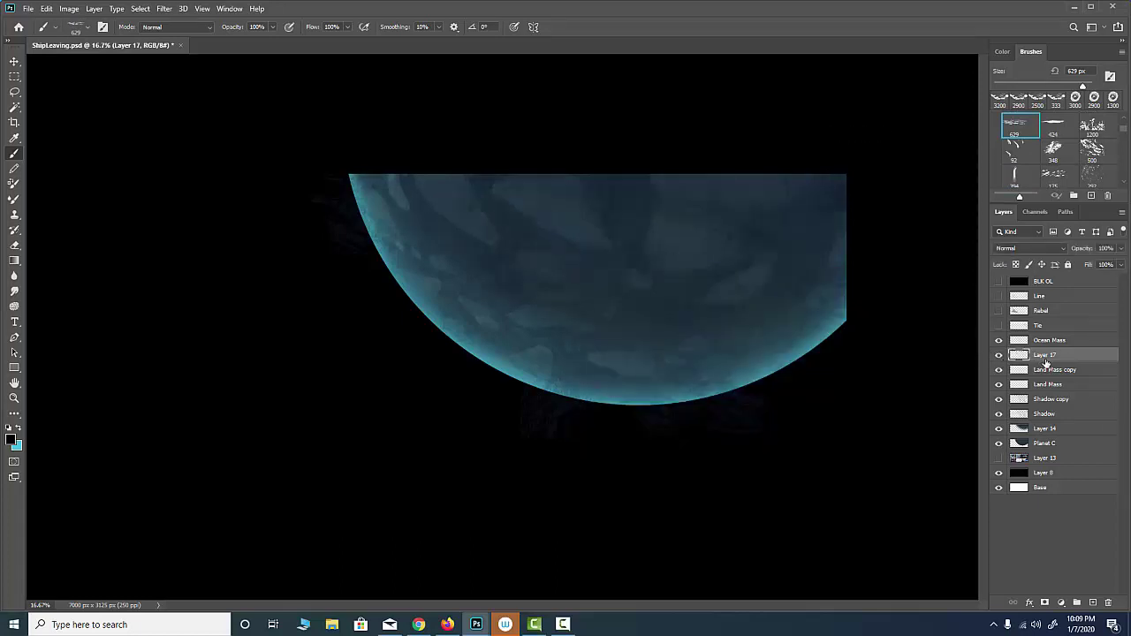
left_click(1092, 601)
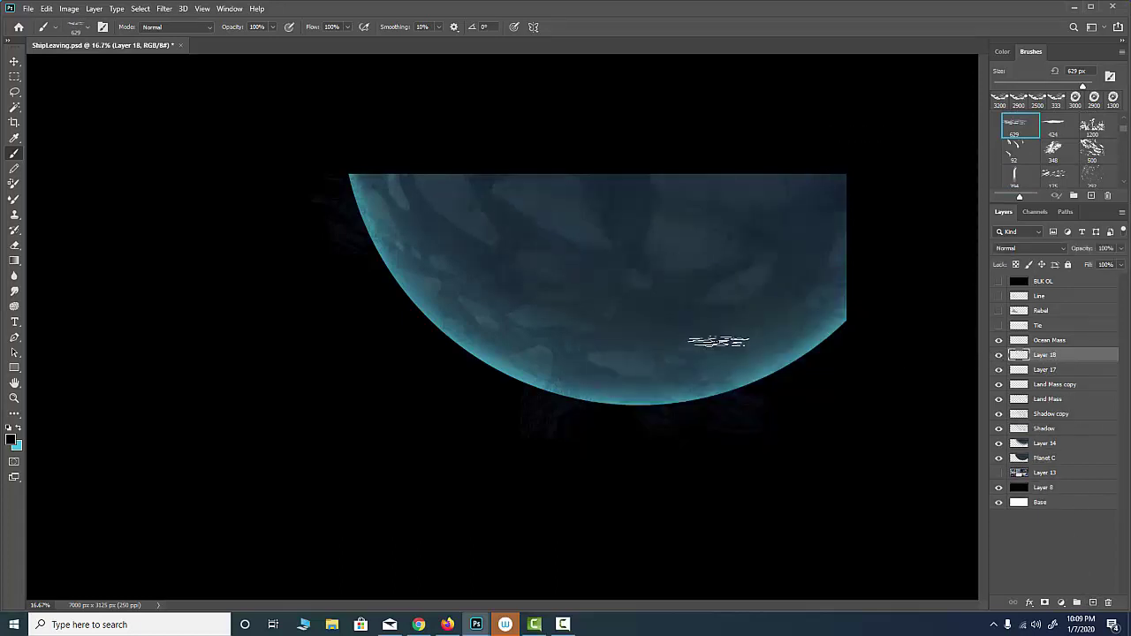
- Enlarge the streak brush to 2400 px and stamp dark horizontal streaks across the planet's left part
key("bracketright")
key("bracketright")
key("bracketright")
key("bracketright")
key("bracketright")
key("bracketright")
key("bracketright")
key("bracketright")
key("bracketright")
key("bracketright")
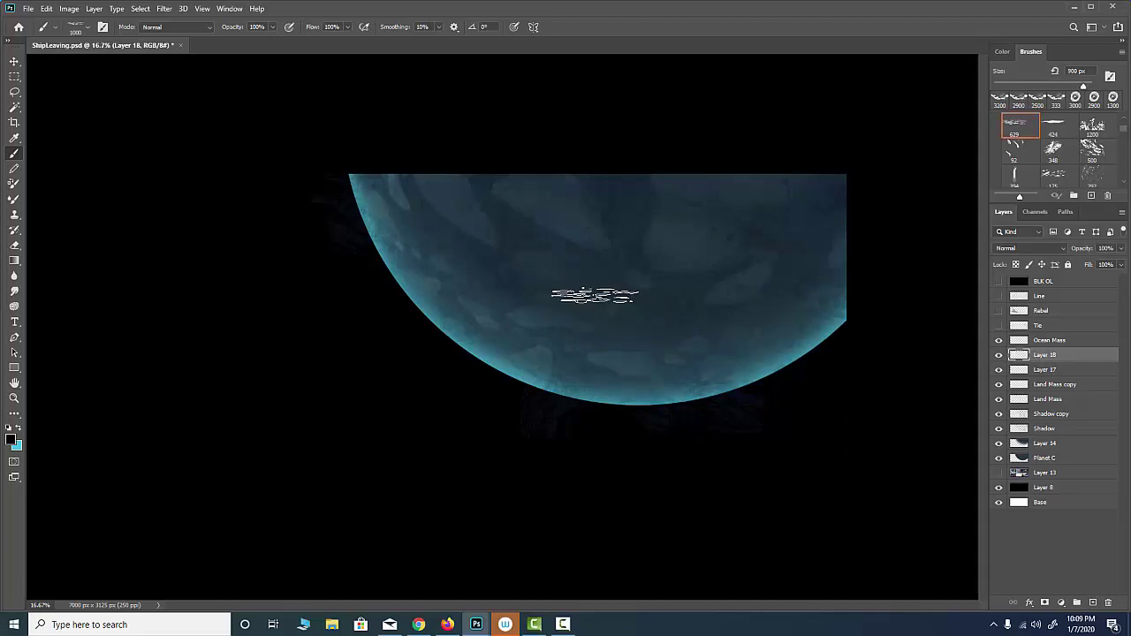
key("bracketright")
key("bracketright")
key("bracketright")
key("bracketright")
key("bracketright")
key("bracketright")
key("bracketright")
key("bracketright")
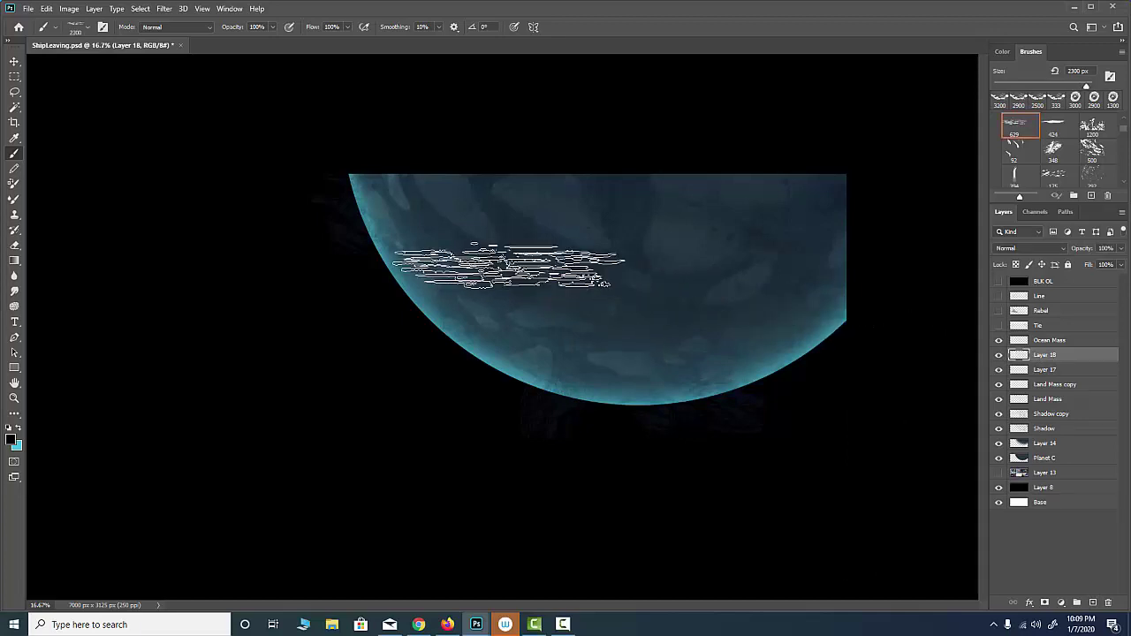
left_click(482, 255)
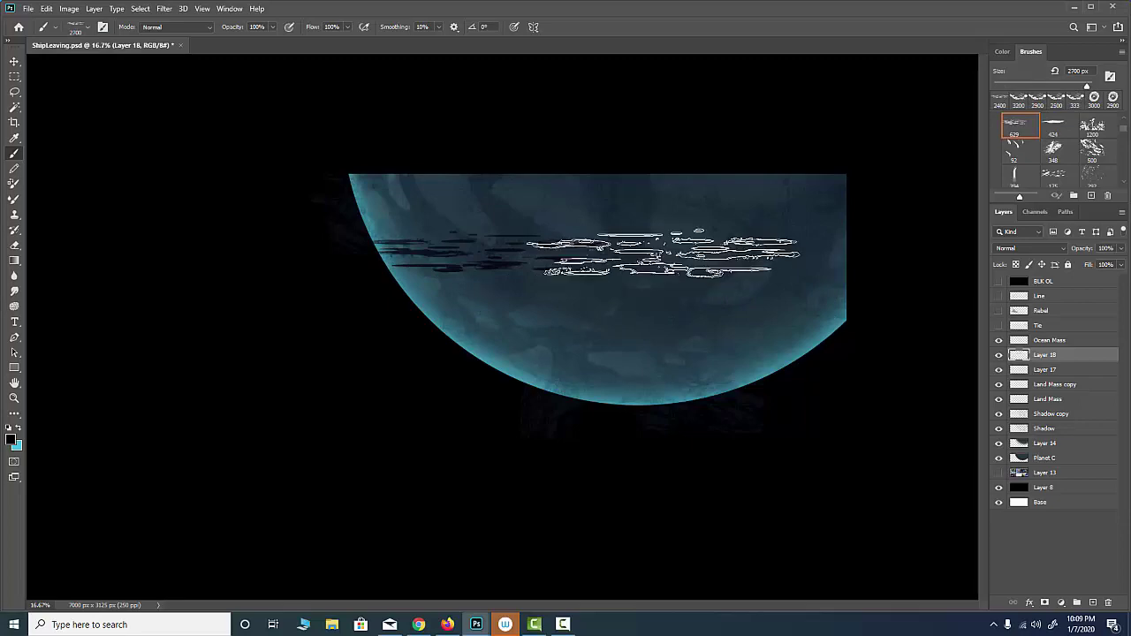
- Enlarge the streak brush to 2800 px and paint more dark streaks in a band across the planet's upper half
key("bracketright")
key("bracketright")
key("bracketright")
key("bracketright")
mouse_move(671, 263)
left_mouse_down()
mouse_move(745, 265)
mouse_move(768, 242)
mouse_move(790, 242)
left_mouse_up()
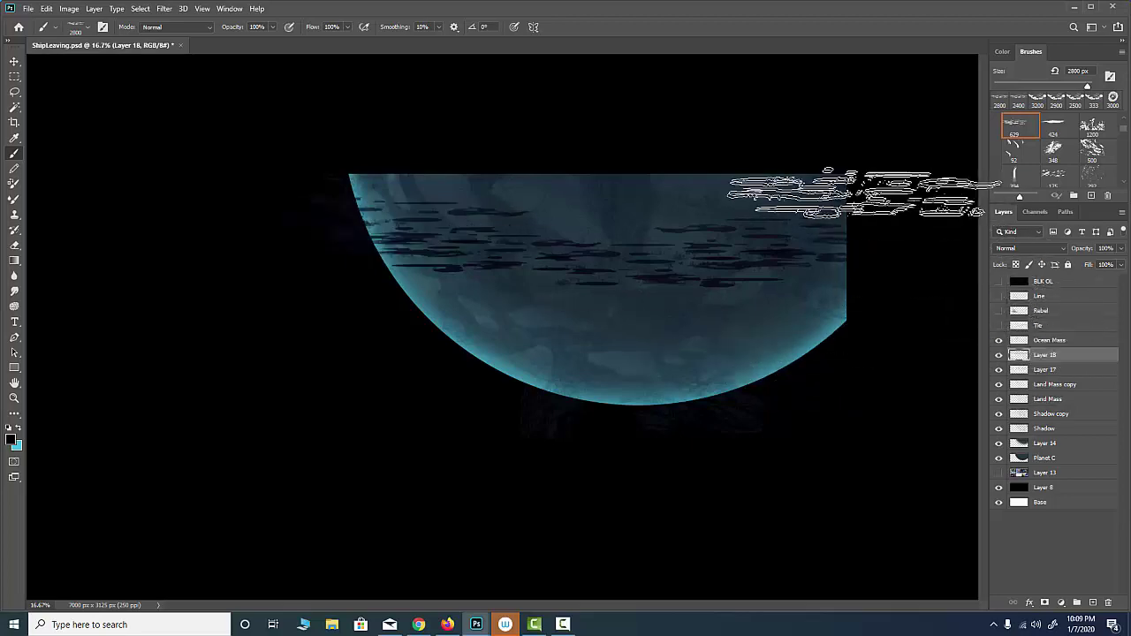
- Scale the streak band on Layer 18 to 82.79% and warp its lower edge down to follow the planet's curved rim
key("ctrl+t")
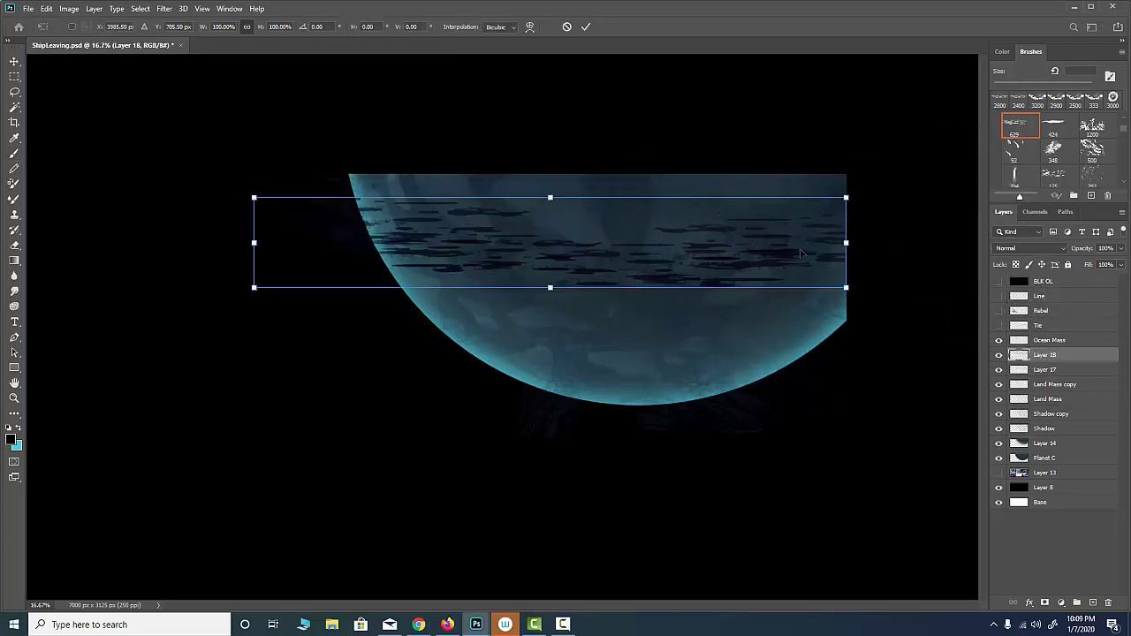
left_click_drag(262, 245, 356, 243)
right_click(635, 254)
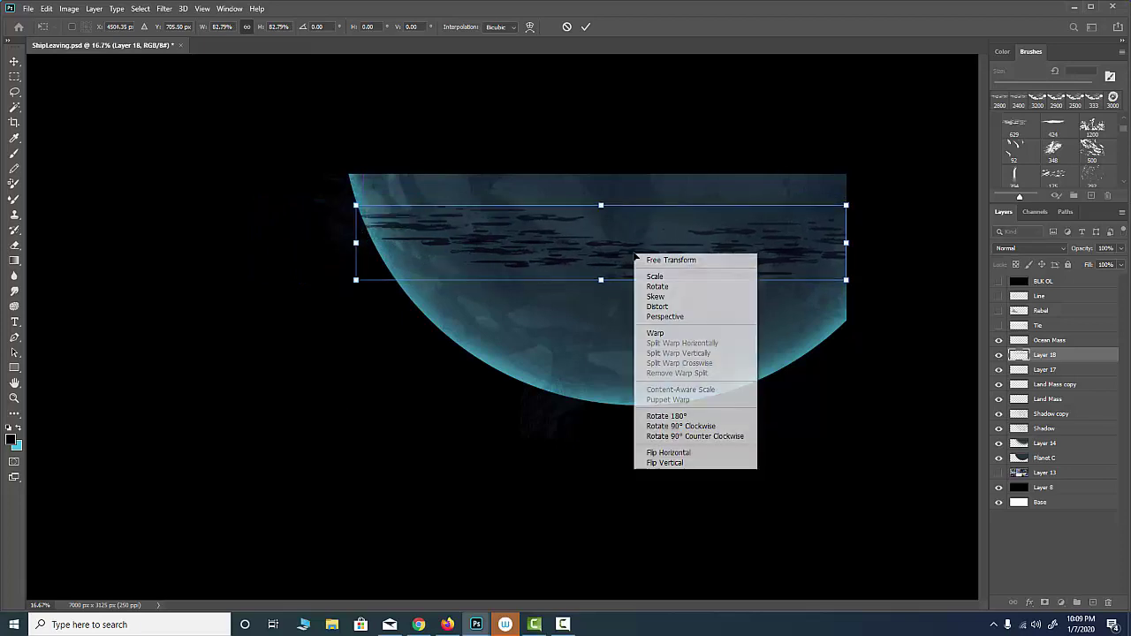
left_click(663, 333)
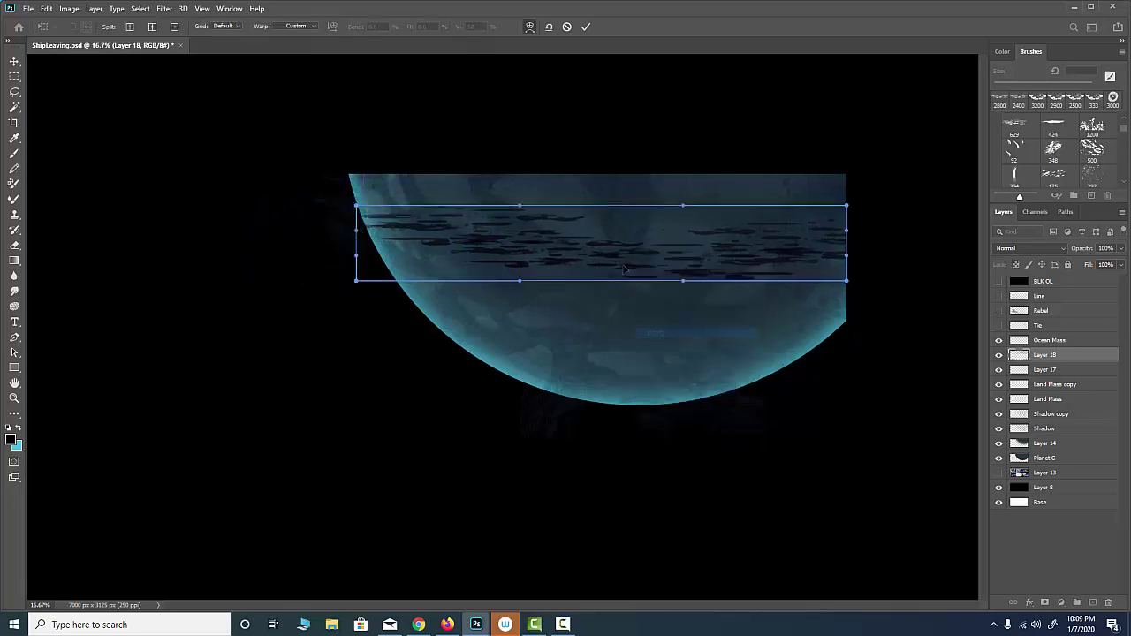
right_click(601, 258)
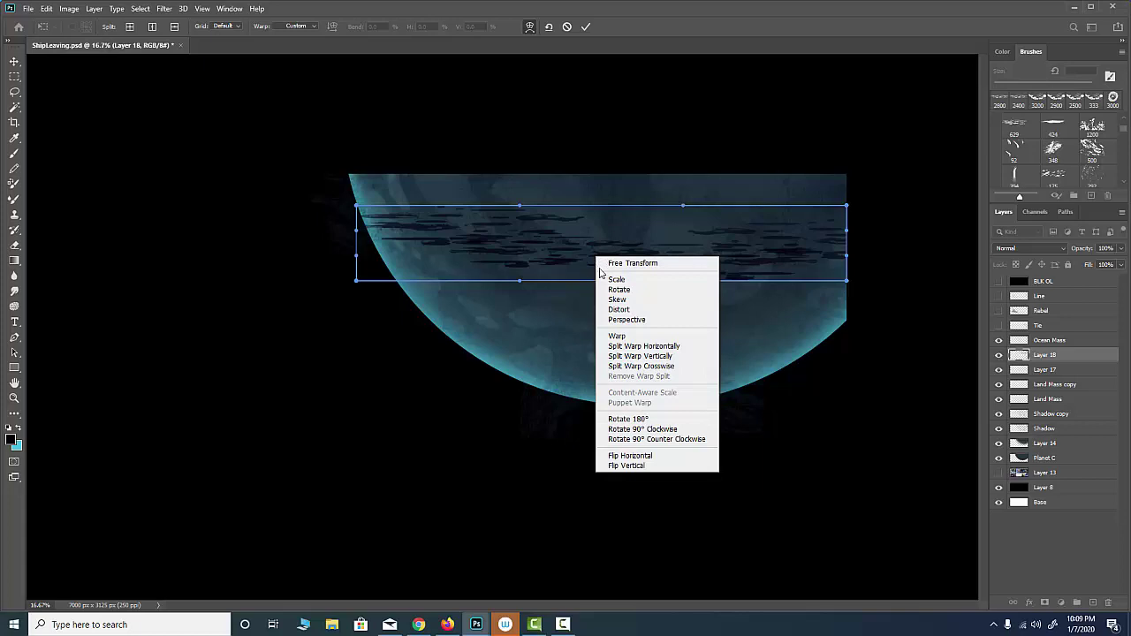
left_click(636, 334)
left_click_drag(618, 288, 617, 423)
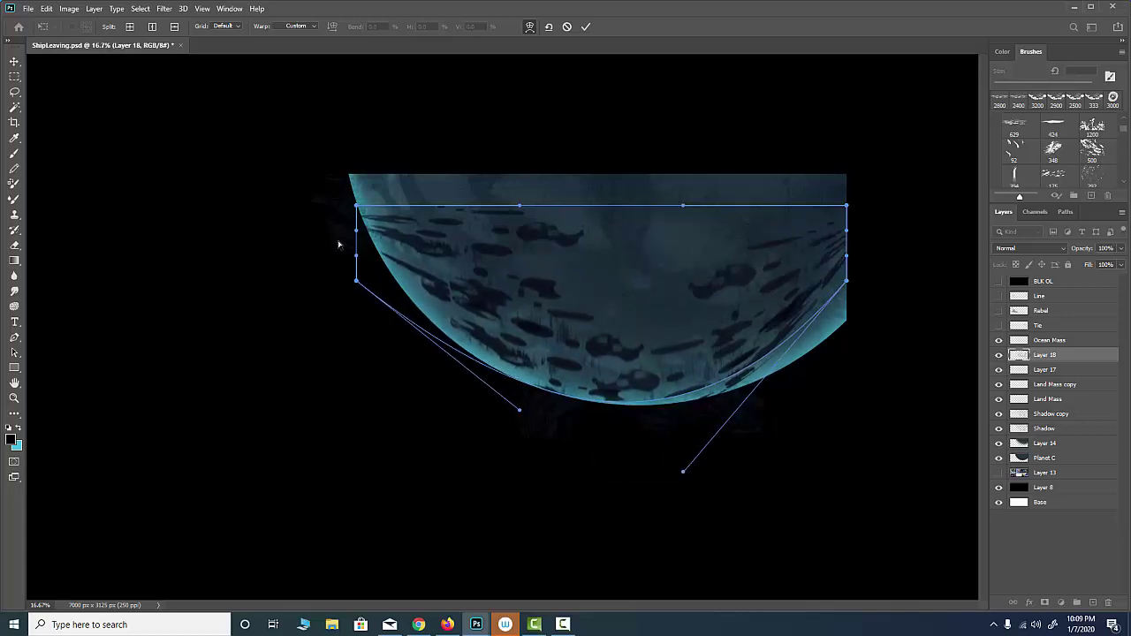
- Curve the warp's upper edge downward on the right and spread its right corners and side out past the planet
left_click_drag(682, 205, 678, 291)
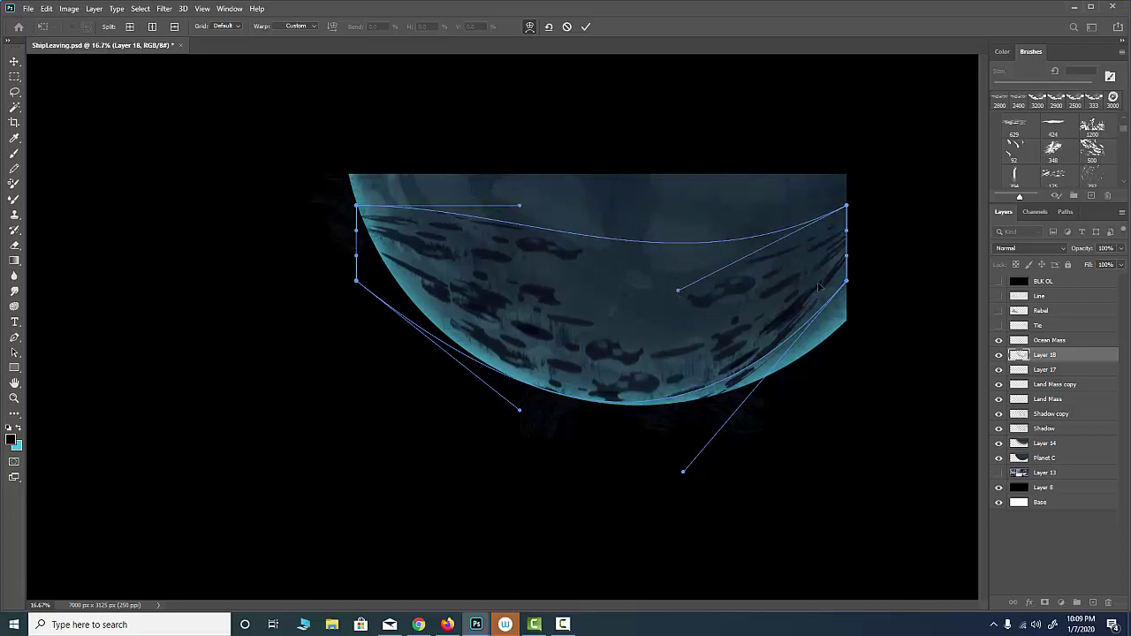
left_click_drag(849, 283, 862, 320)
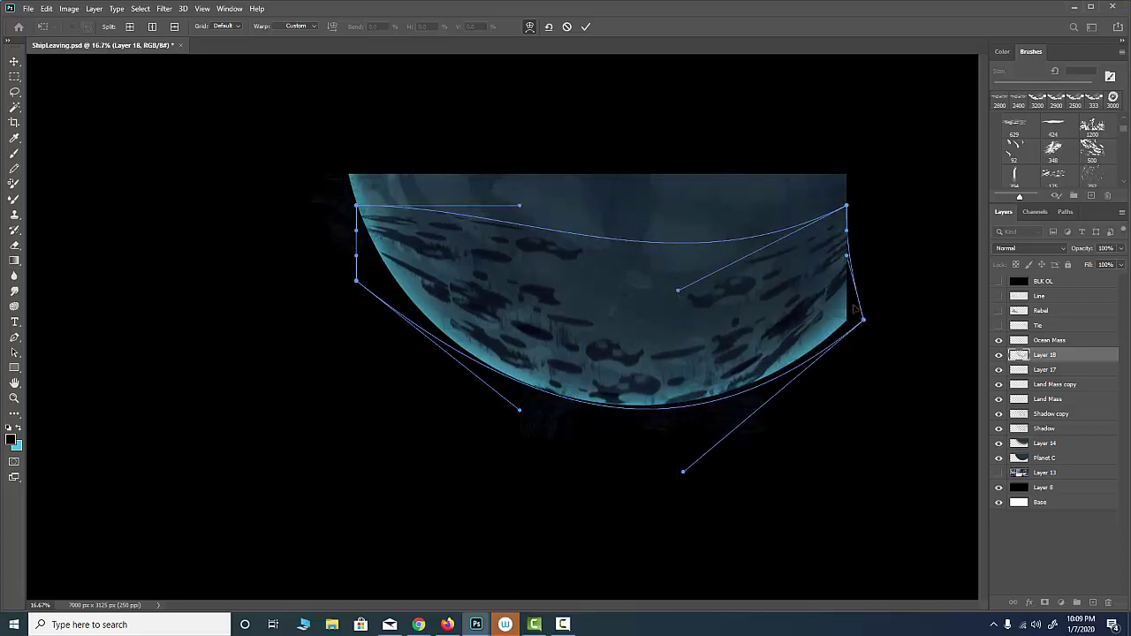
left_click_drag(846, 206, 845, 160)
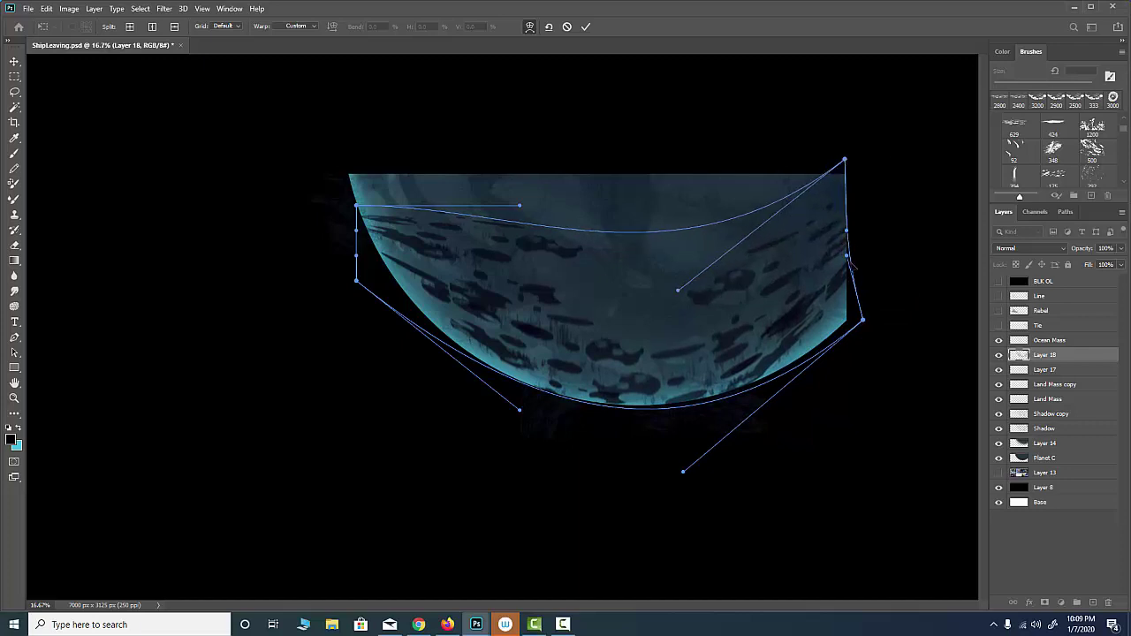
left_click_drag(856, 258, 842, 296)
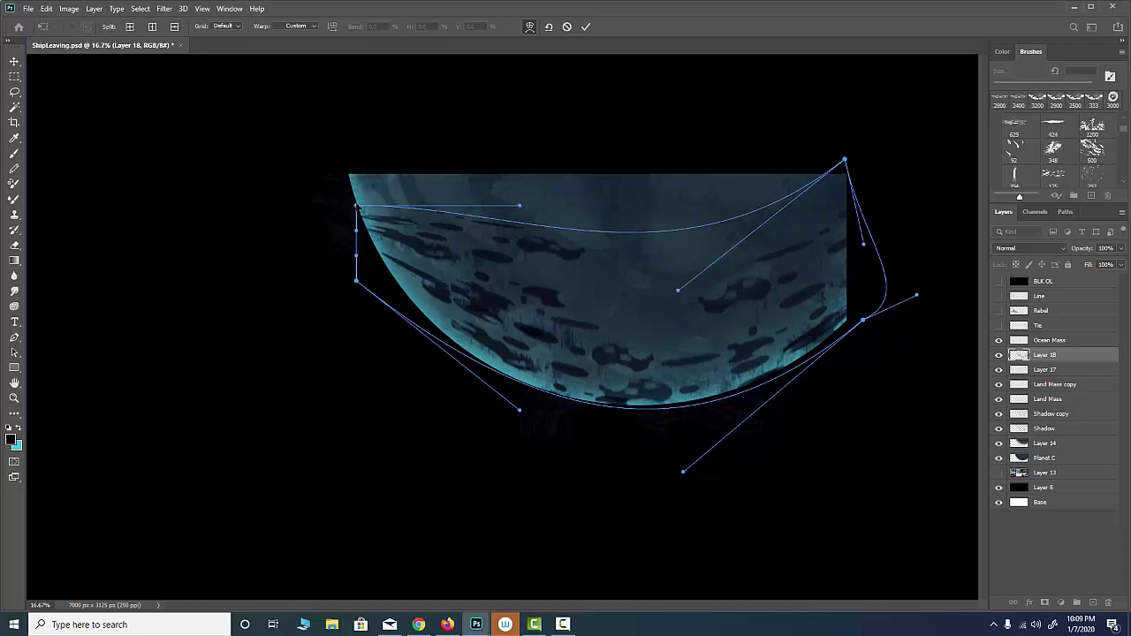
- Stretch the warp's left corners and side out beyond the planet, pull the inner left streaks downward, and apply the transform
left_click_drag(355, 206, 404, 106)
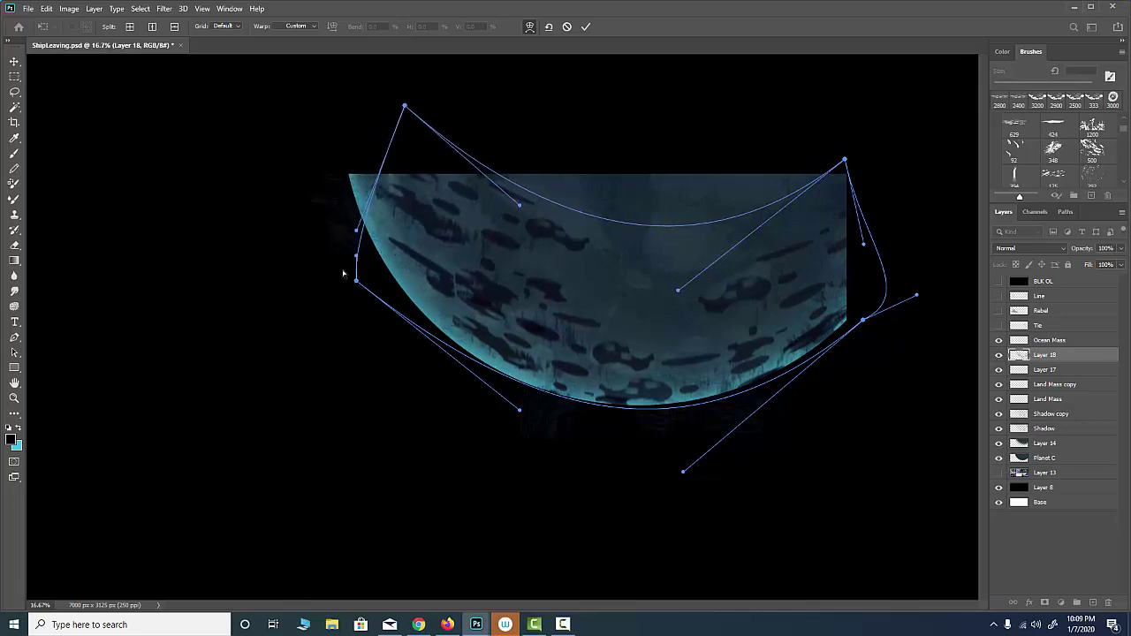
left_click_drag(354, 280, 191, 276)
left_click_drag(357, 231, 293, 97)
left_click_drag(357, 256, 125, 167)
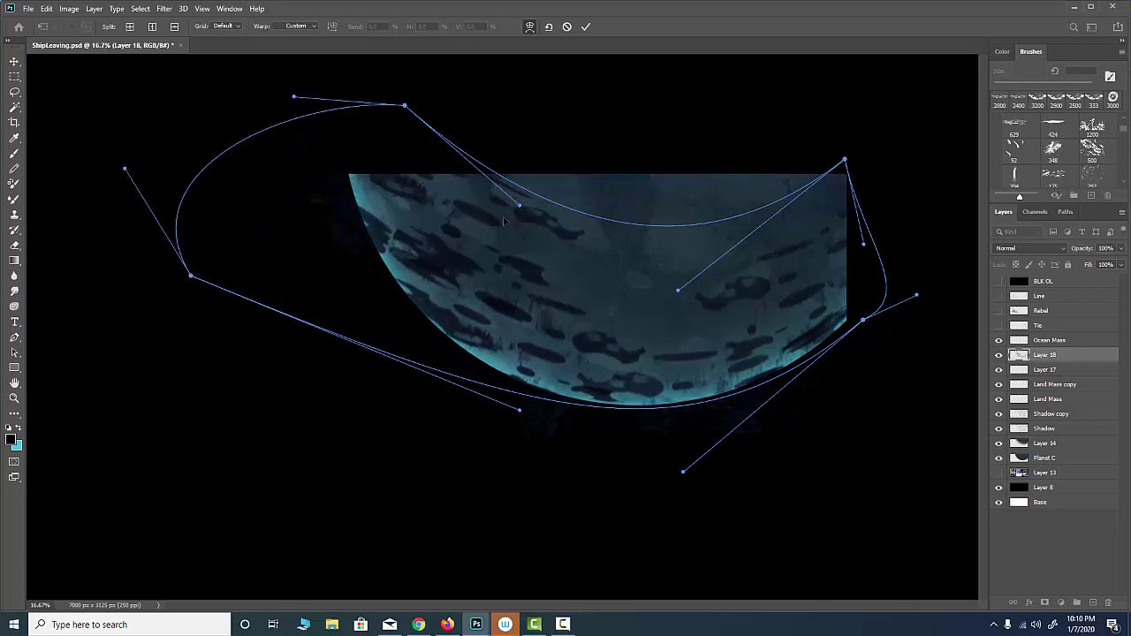
left_click_drag(504, 221, 532, 336)
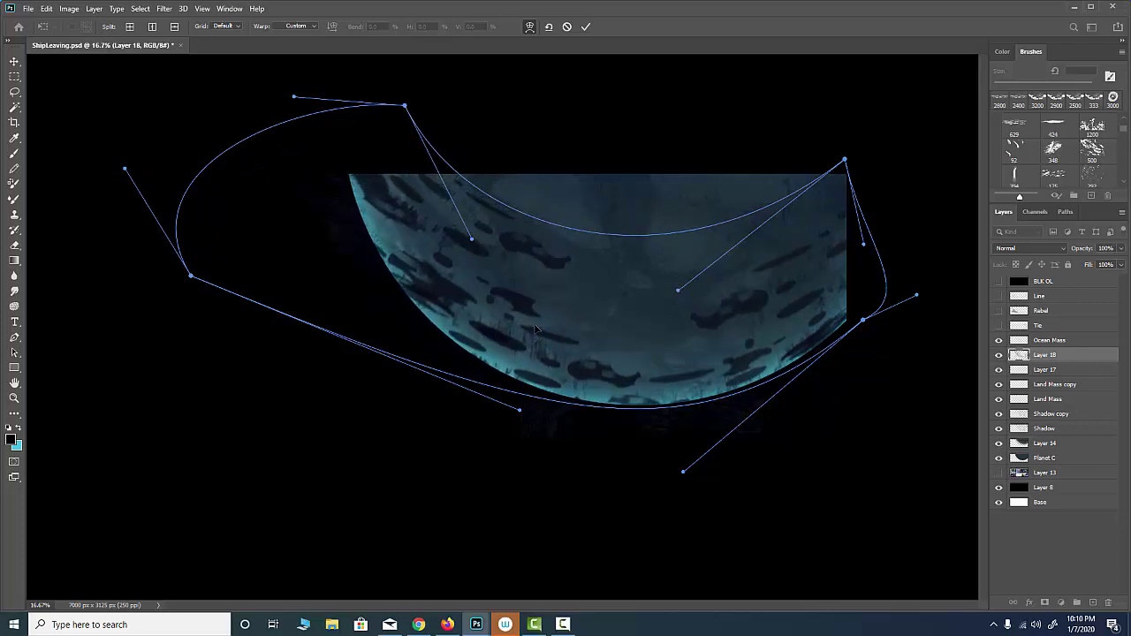
key("Return")
- Return to the Brush tool and lower Layer 18's opacity to 18%
key("b")
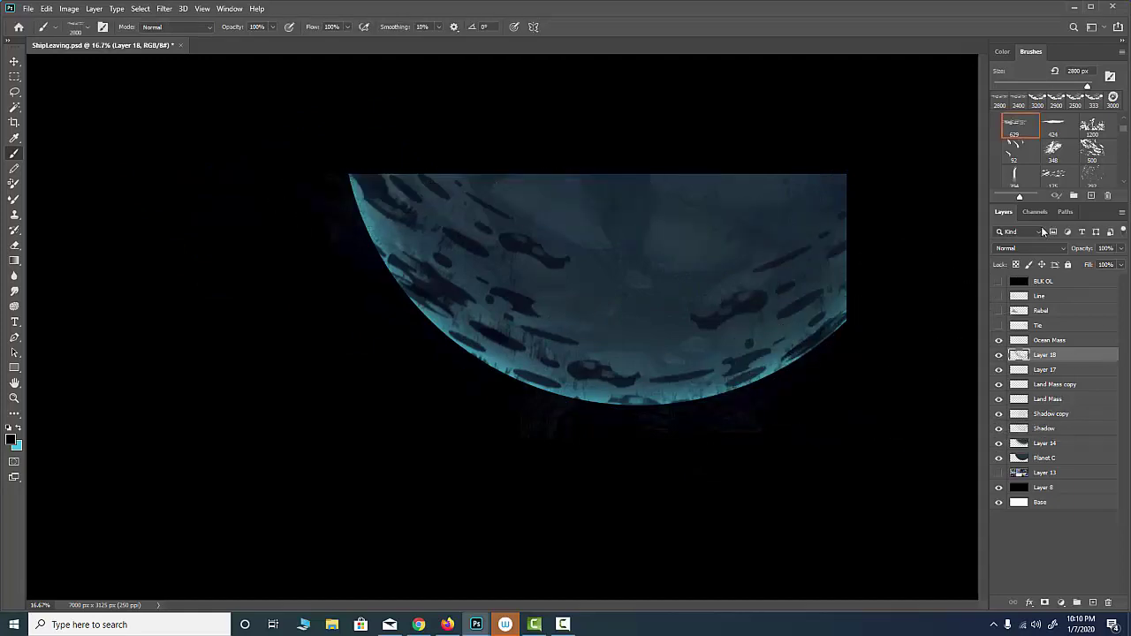
left_click(1123, 252)
left_click_drag(1119, 265, 1078, 262)
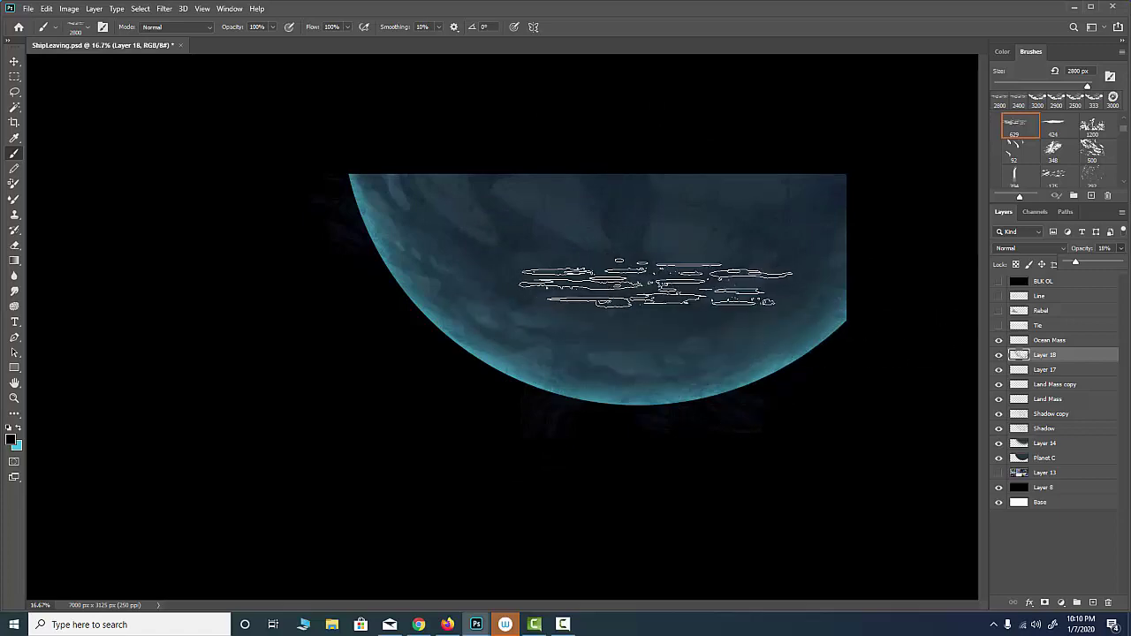
- Compare the planet with Layer 18's streak texture hidden and shown
left_click(999, 354)
left_click(999, 355)
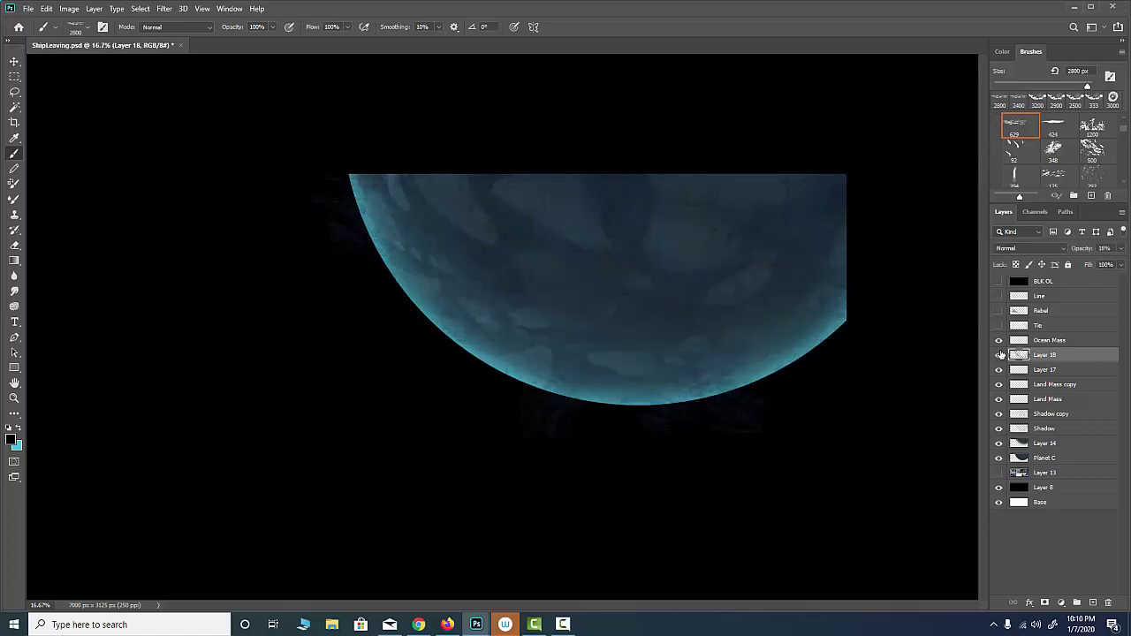
left_click(999, 355)
left_click(998, 354)
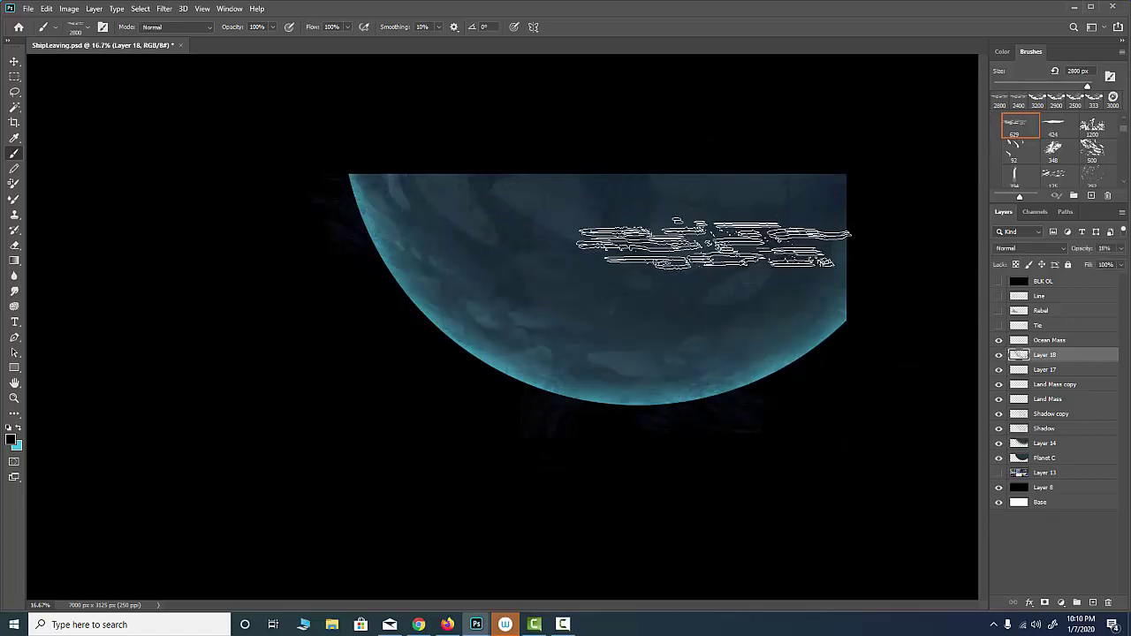
- Add a new layer above Layer 18 and paint dark streaks across the planet's upper part with the streak brush at 3400 px
left_click(1093, 602)
key("bracketright")
key("bracketright")
key("bracketright")
key("bracketright")
key("bracketright")
key("bracketright")
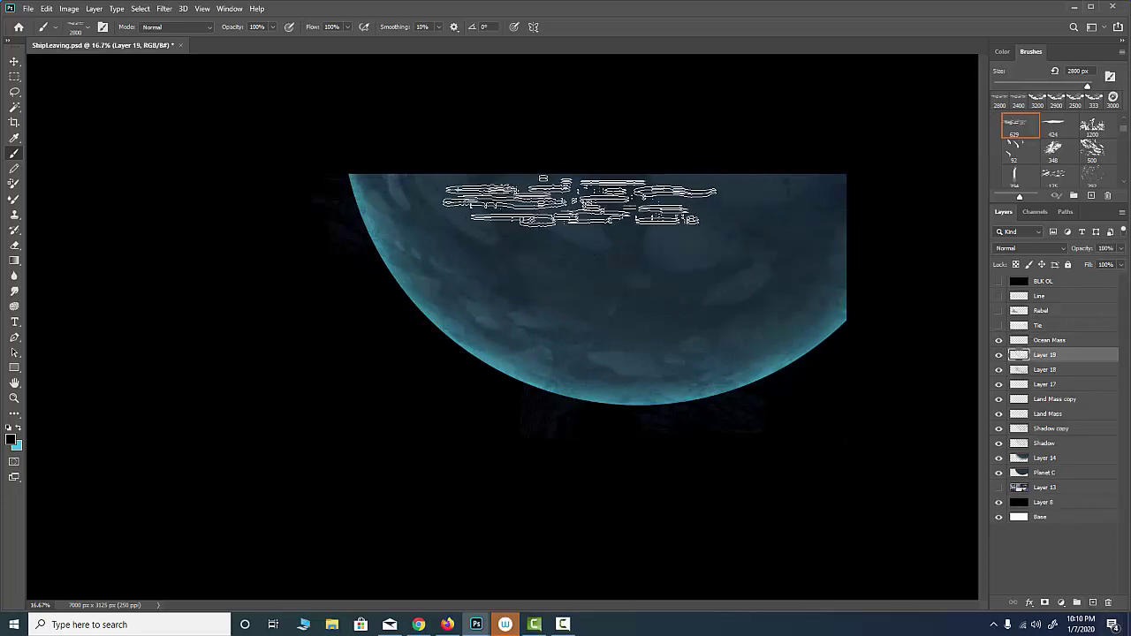
mouse_move(594, 193)
left_mouse_down()
mouse_move(581, 197)
mouse_move(694, 215)
mouse_move(800, 196)
left_mouse_up()
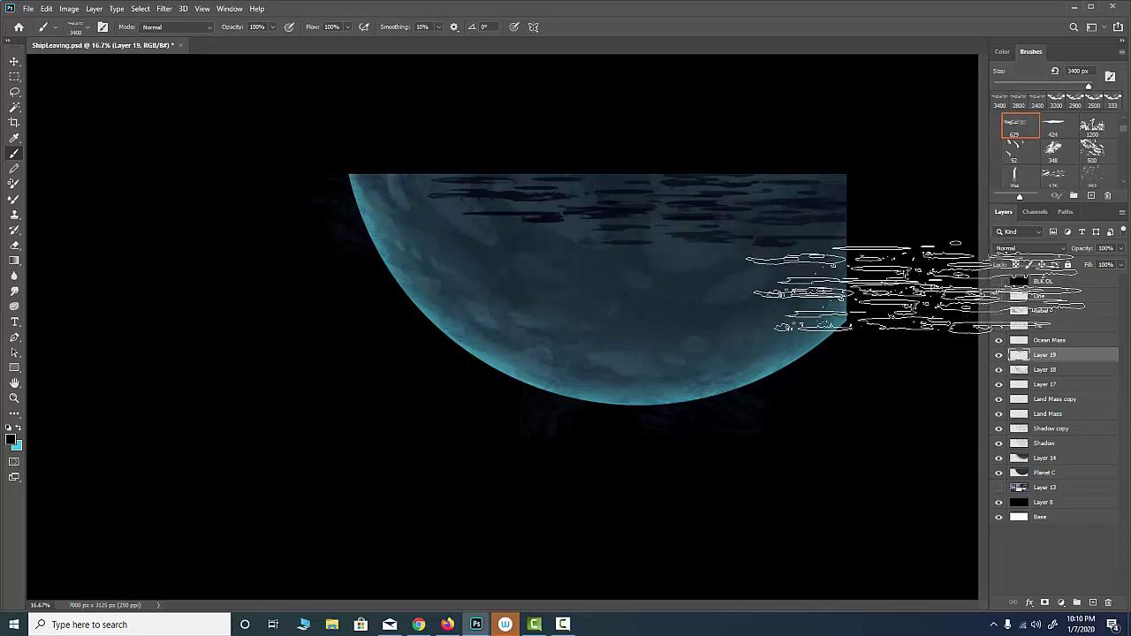
- Warp Layer 19's streaks, bulging the lower edge down along the planet's curve and stretching the left corners outward and up
key("ctrl+t")
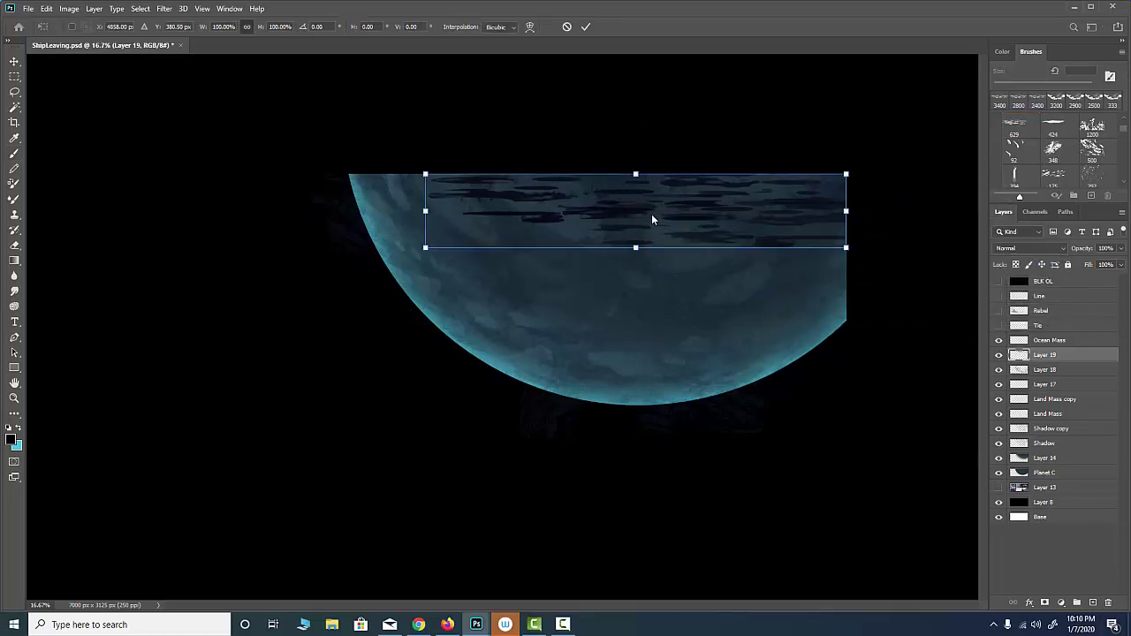
right_click(651, 219)
left_click(680, 295)
left_click_drag(670, 246, 646, 332)
left_click_drag(431, 160, 595, 57)
left_click_drag(425, 252, 343, 189)
left_click_drag(426, 197, 460, 103)
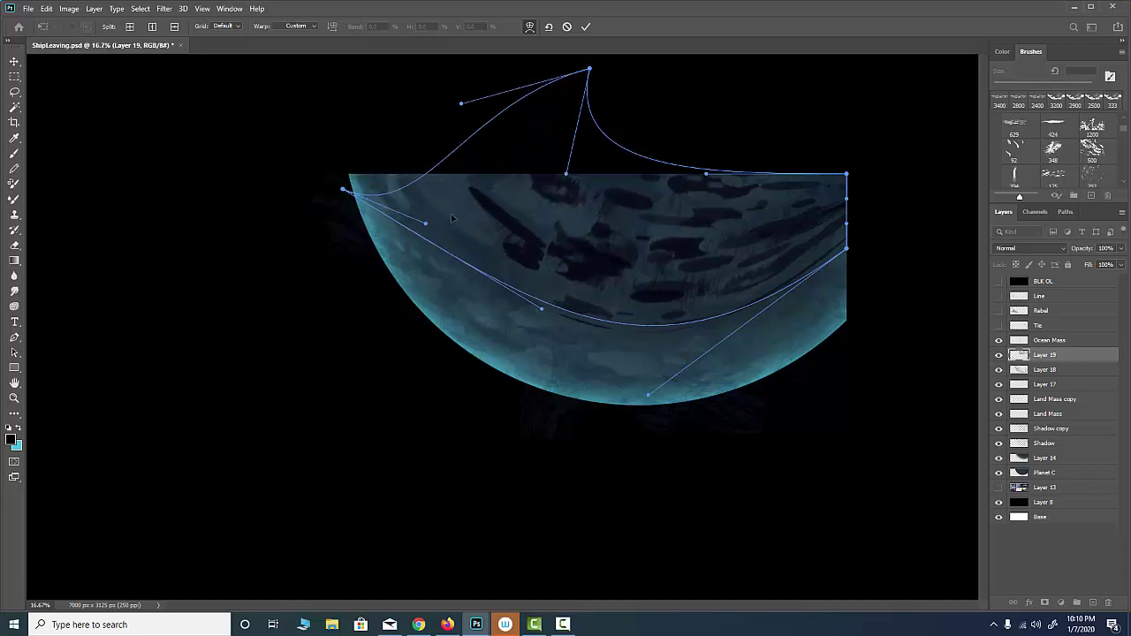
left_click_drag(426, 226, 296, 59)
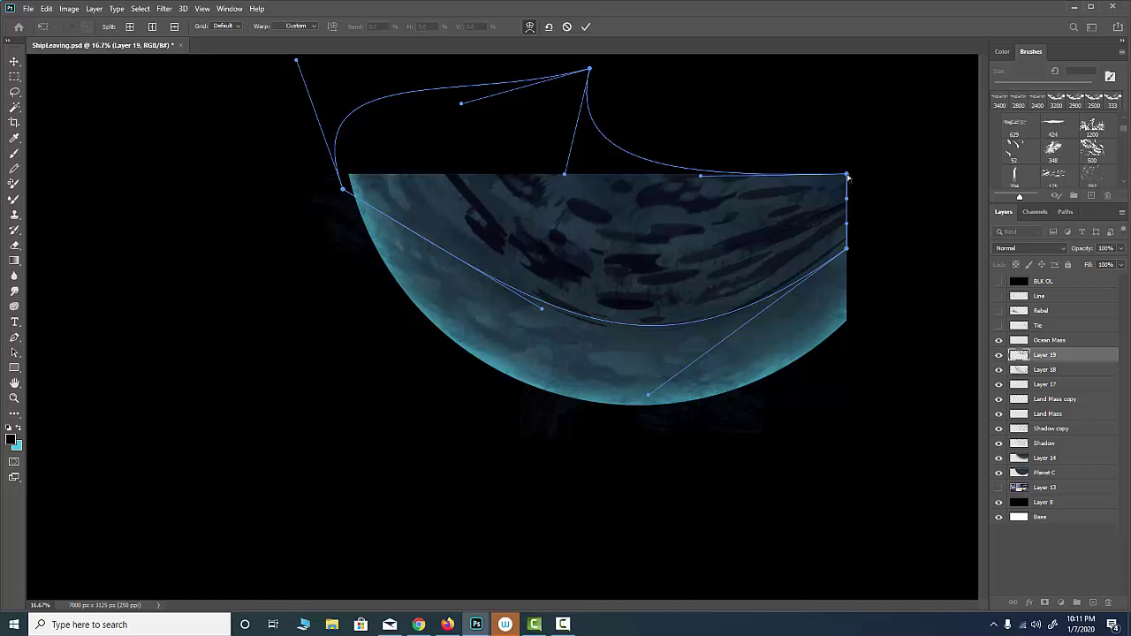
- Pull the warp's upper right corner up, stretch its right side vertically, and finish the transform
left_click_drag(847, 175, 806, 88)
left_click_drag(847, 201, 853, 127)
left_click_drag(847, 224, 845, 262)
key("Escape")
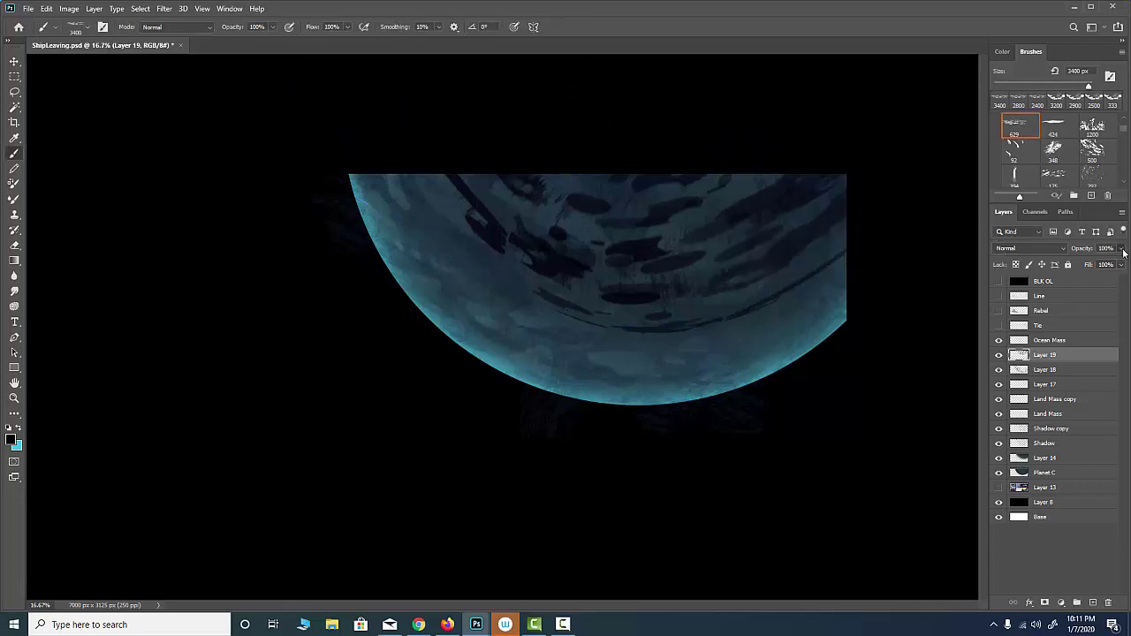
- Lower Layer 19's opacity to 20% and compare the planet with the layer hidden and shown
left_click_drag(1116, 265, 1082, 266)
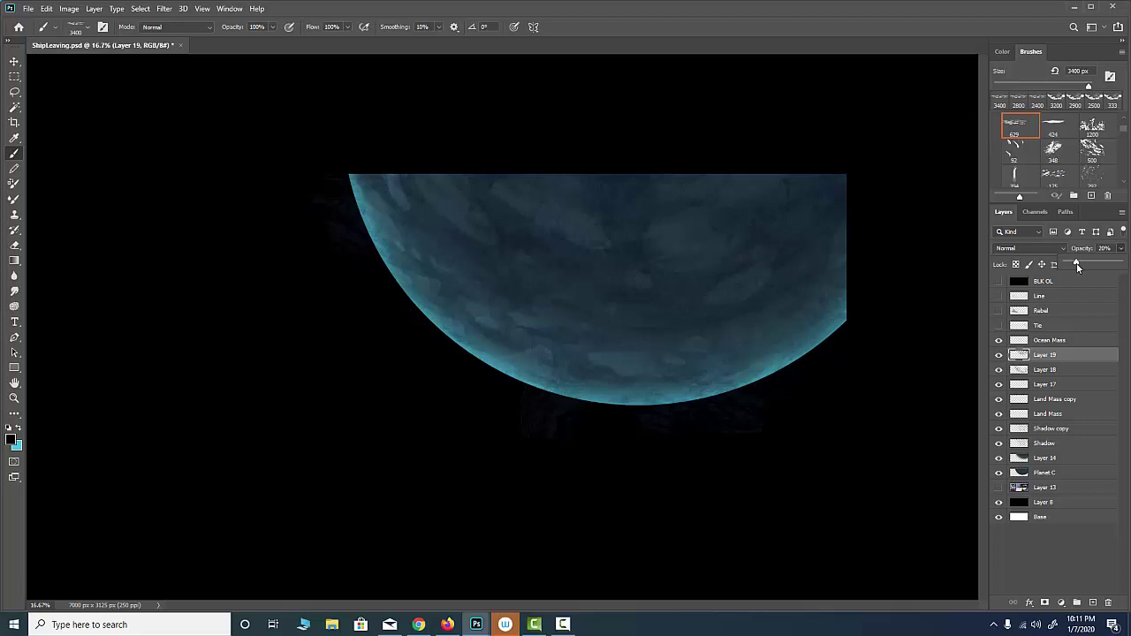
left_click(999, 357)
left_click(997, 357)
left_click(998, 356)
mouse_move(1059, 354)
left_mouse_down()
mouse_move(1065, 453)
mouse_move(1060, 346)
left_mouse_up()
left_click(1063, 342)
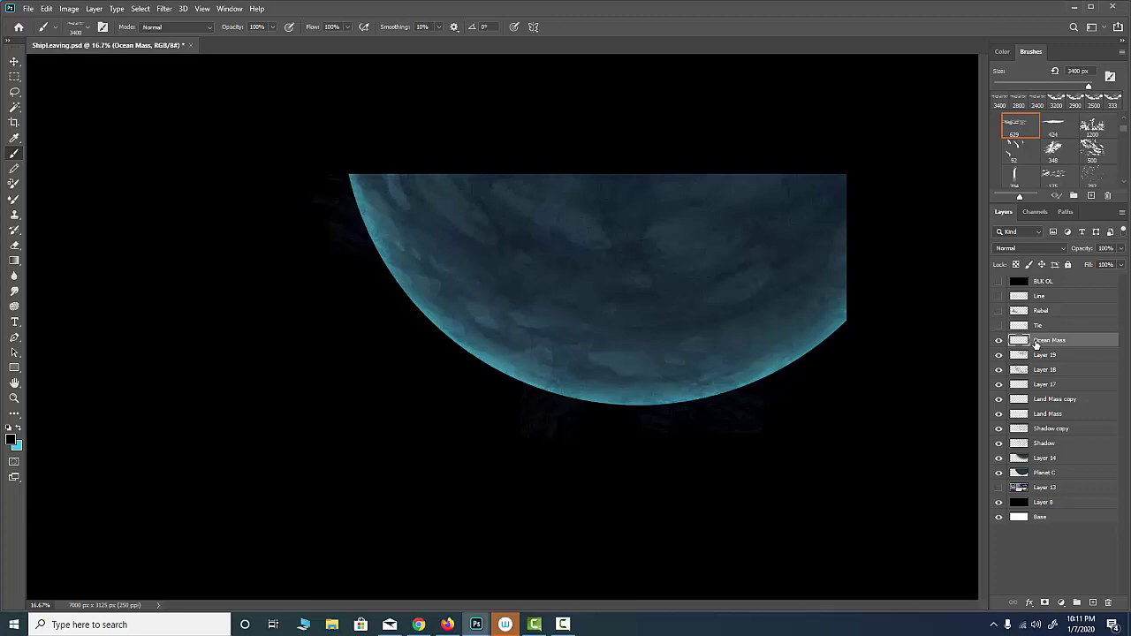
left_click(1016, 411, "ctrl")
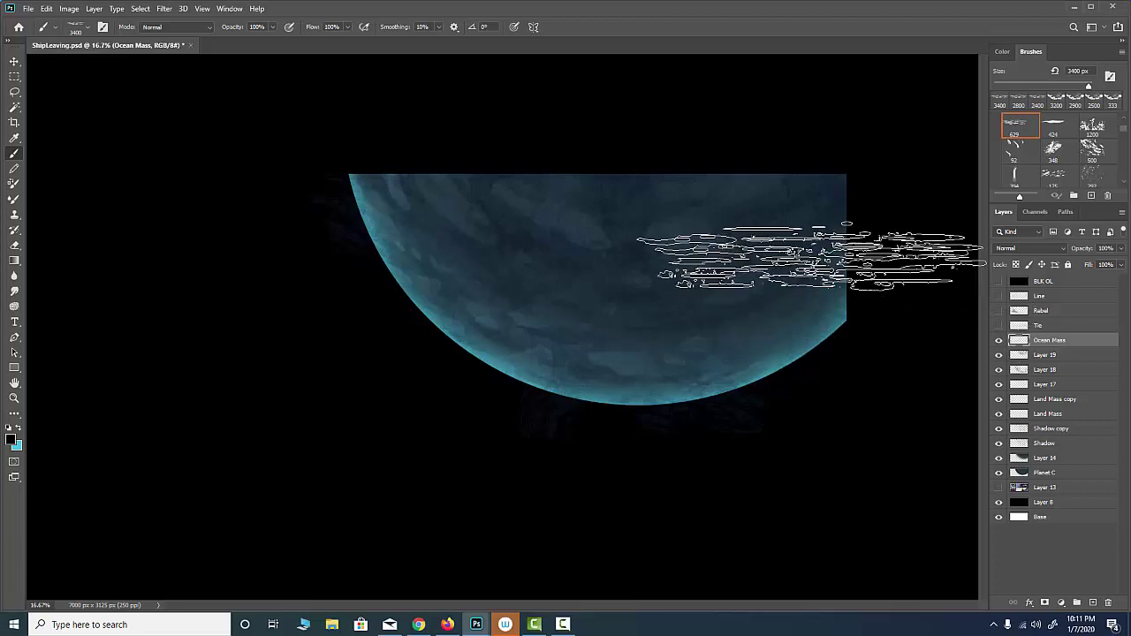
left_click_drag(665, 257, 923, 320)
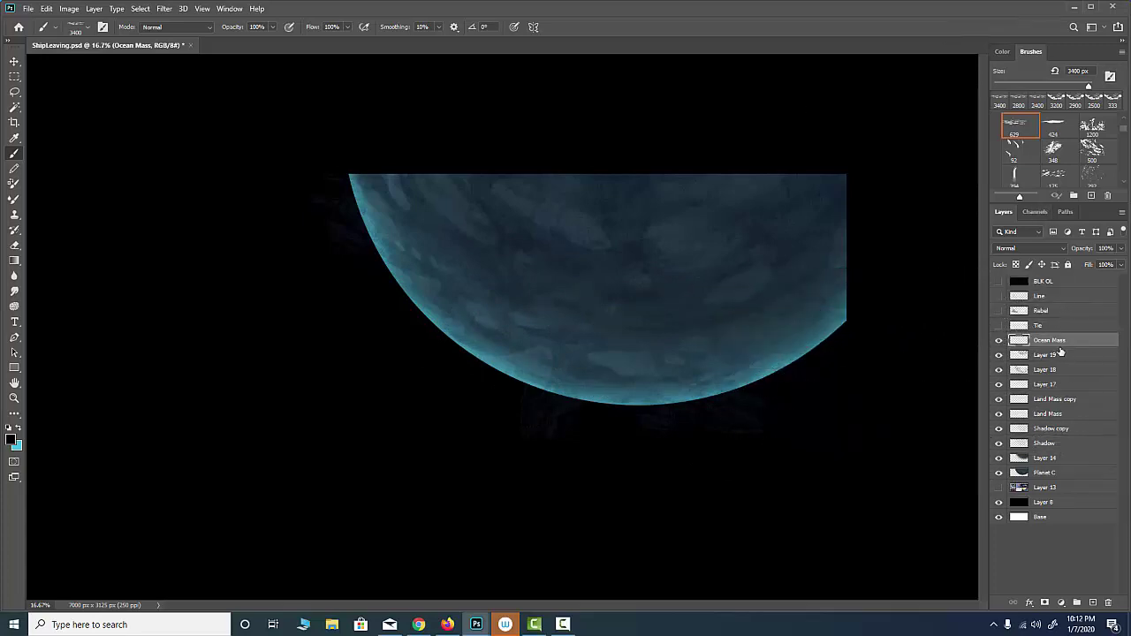
- Check the Land Mass and Land Mass copy layers by hiding and showing them, and merge the two into one layer
left_click(1052, 414)
left_click(999, 413)
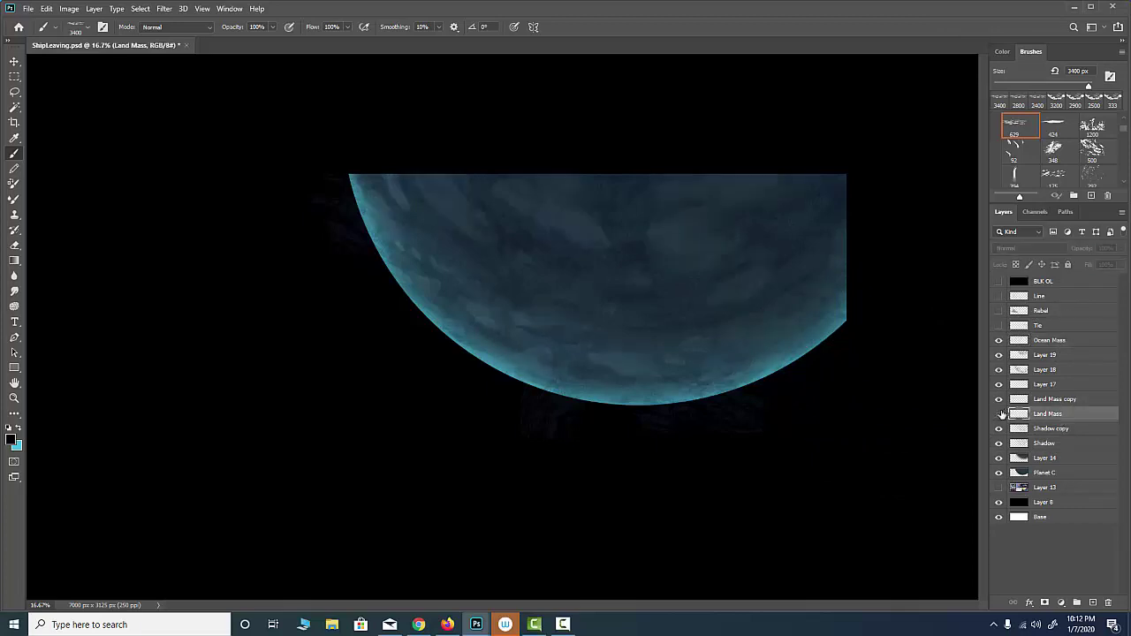
left_click(1000, 414)
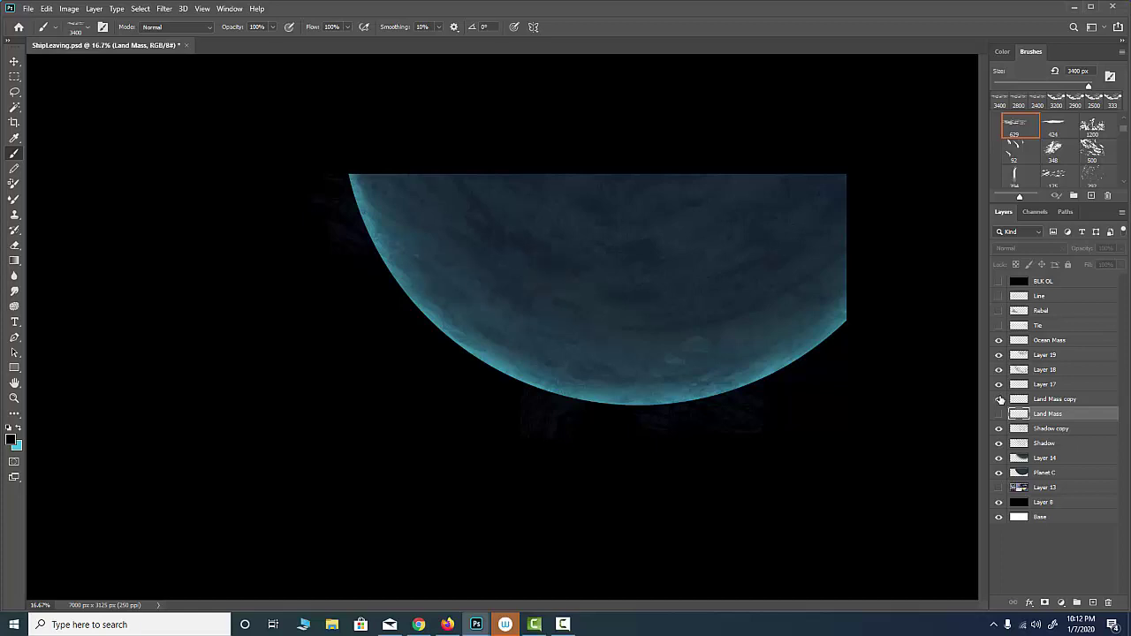
left_click(999, 413)
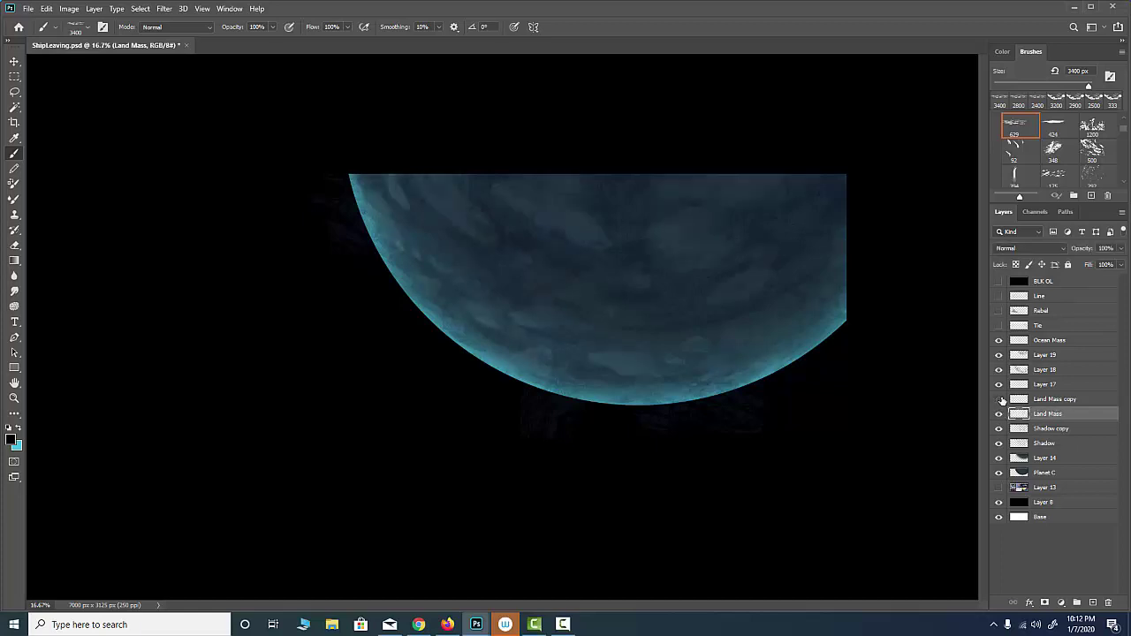
left_click(1058, 402)
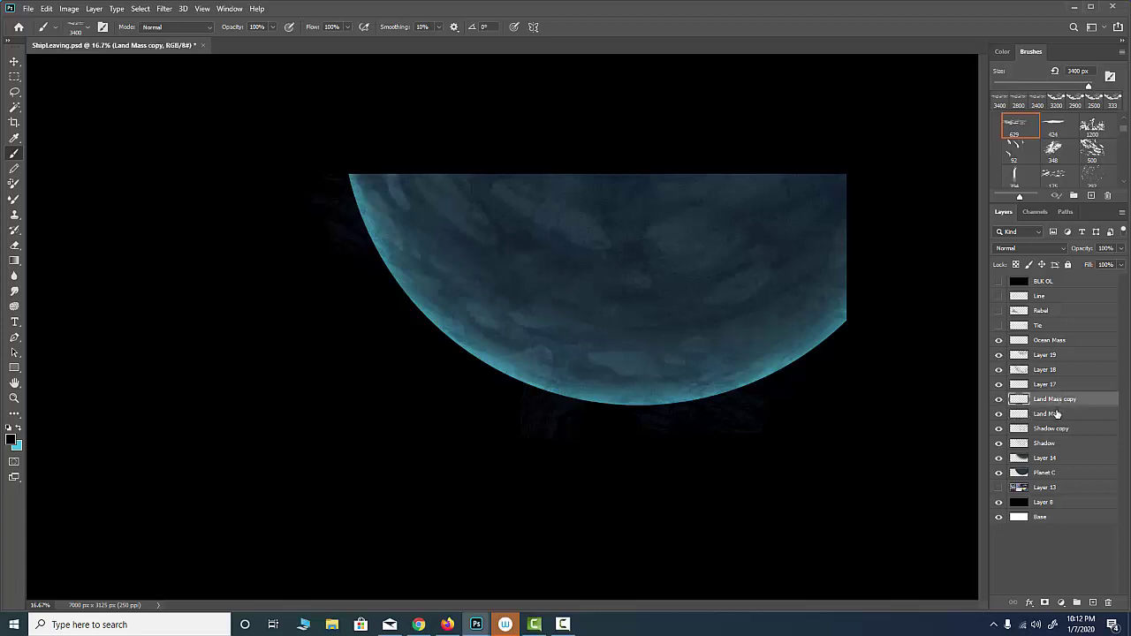
left_click(1057, 413)
key("Delete")
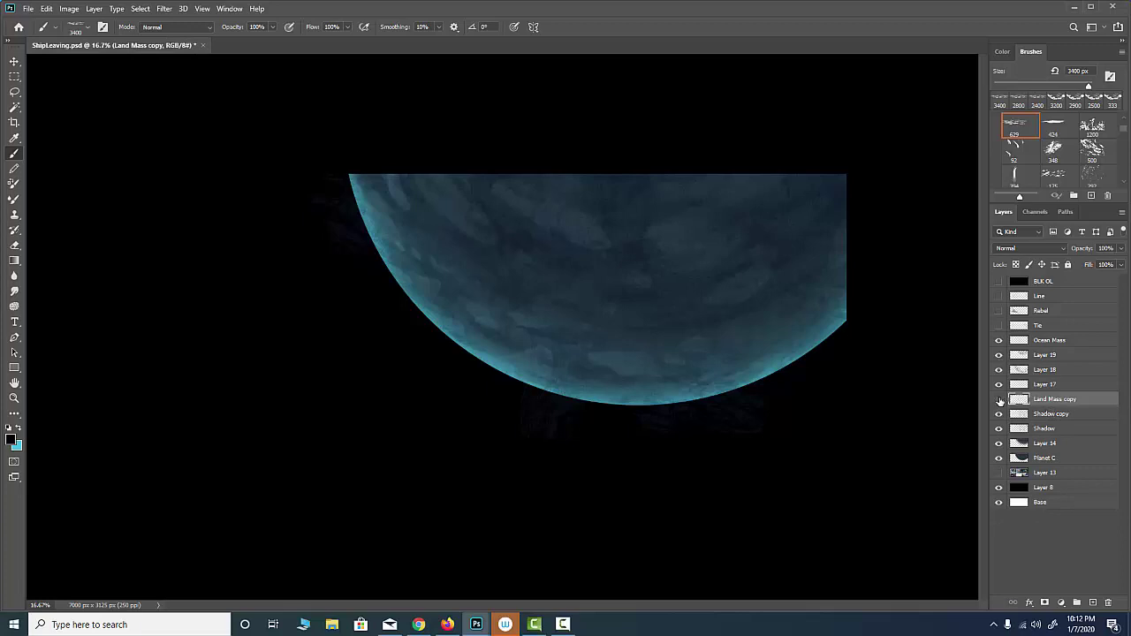
- Duplicate the merged Land Mass copy layer and shift the duplicate up and to the right
right_click(1052, 403)
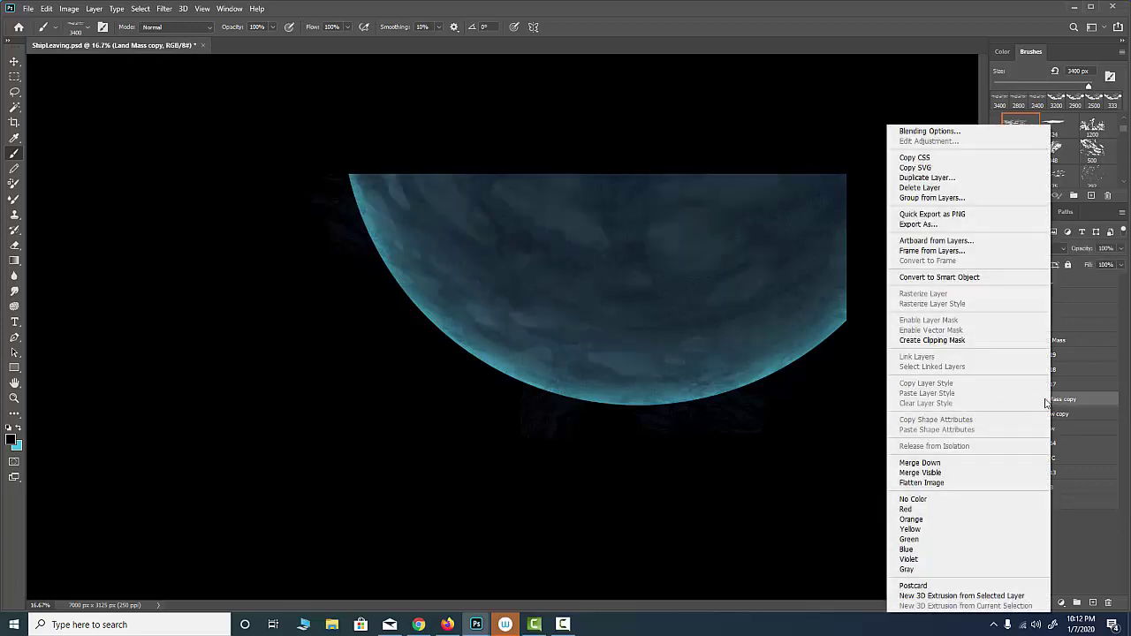
left_click(917, 181)
left_click(666, 172)
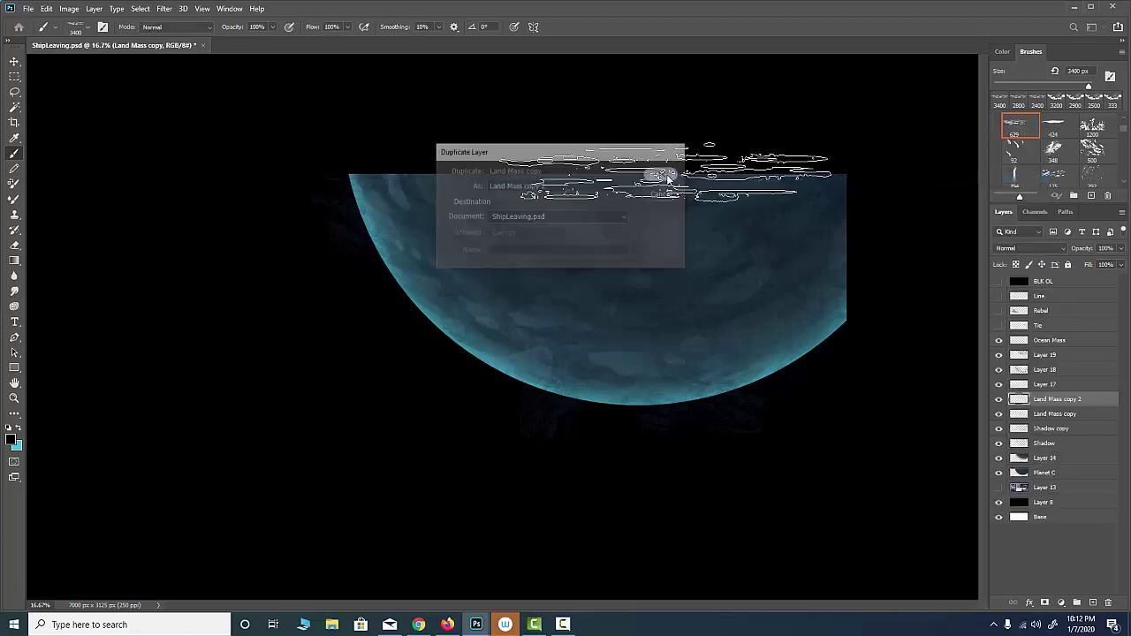
key("v")
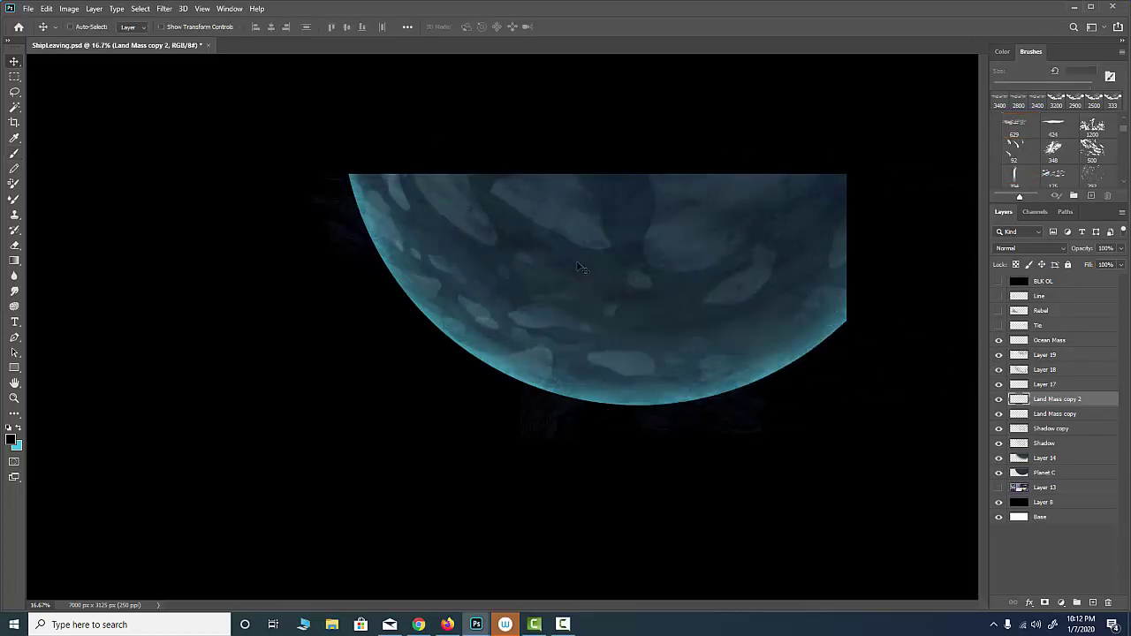
mouse_move(591, 260)
left_mouse_down()
mouse_move(620, 275)
mouse_move(677, 223)
mouse_move(699, 232)
mouse_move(750, 199)
mouse_move(740, 228)
mouse_move(627, 262)
left_mouse_up()
- Free-transform the duplicate land masses, narrowing them to about half width and placing them over the planet's upper right
key("ctrl+t")
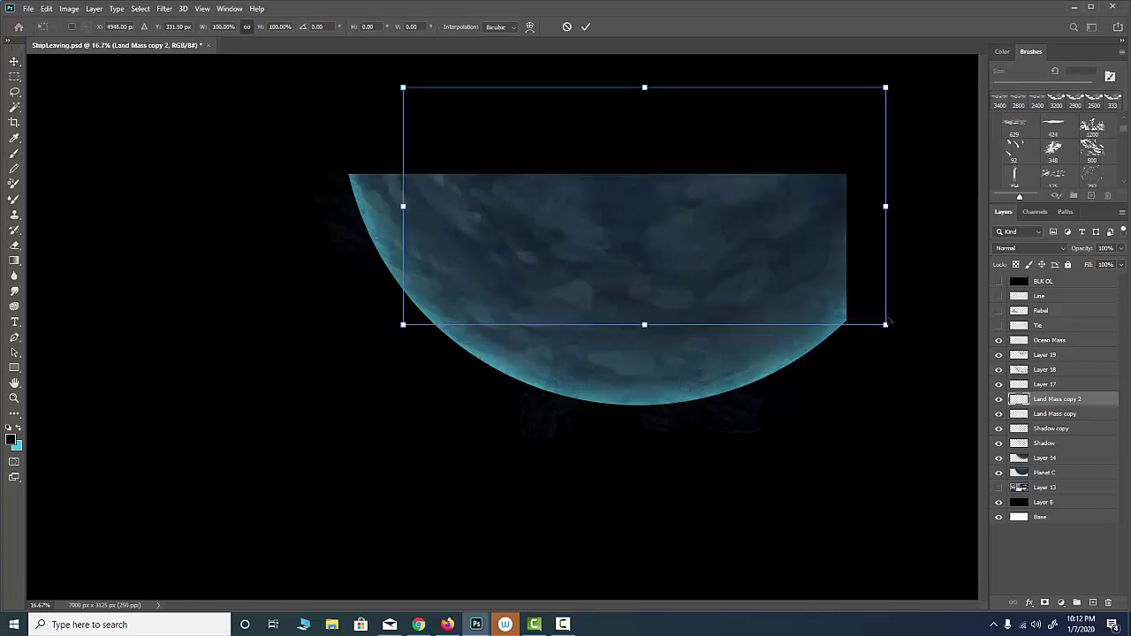
left_click_drag(885, 325, 586, 251)
left_click_drag(522, 203, 734, 215)
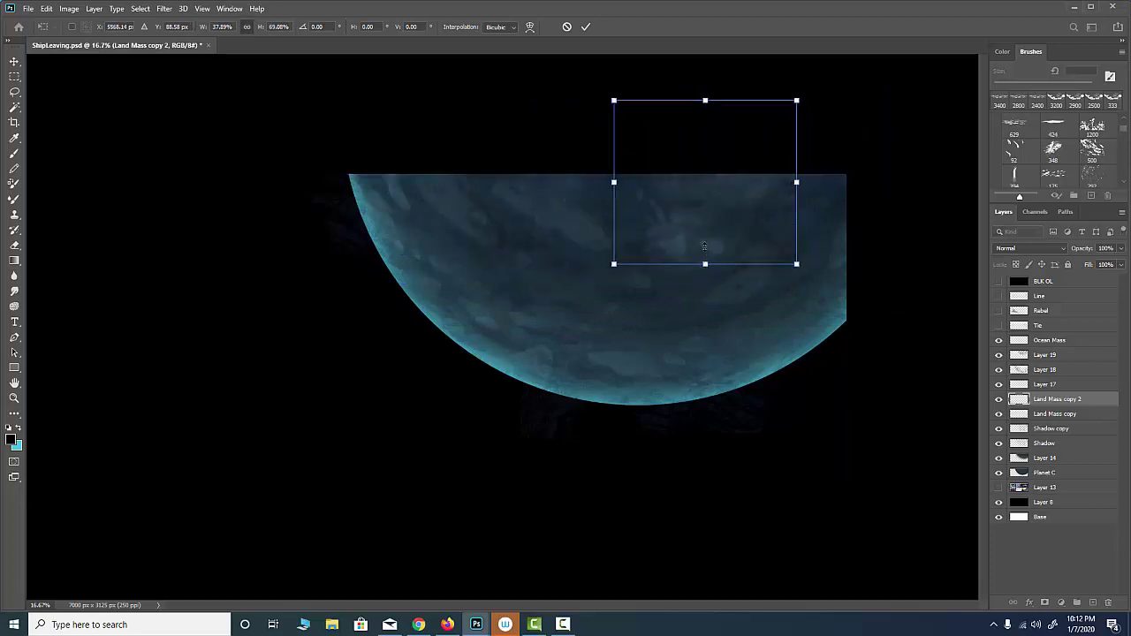
left_click_drag(706, 264, 707, 212)
left_click_drag(772, 154, 886, 156)
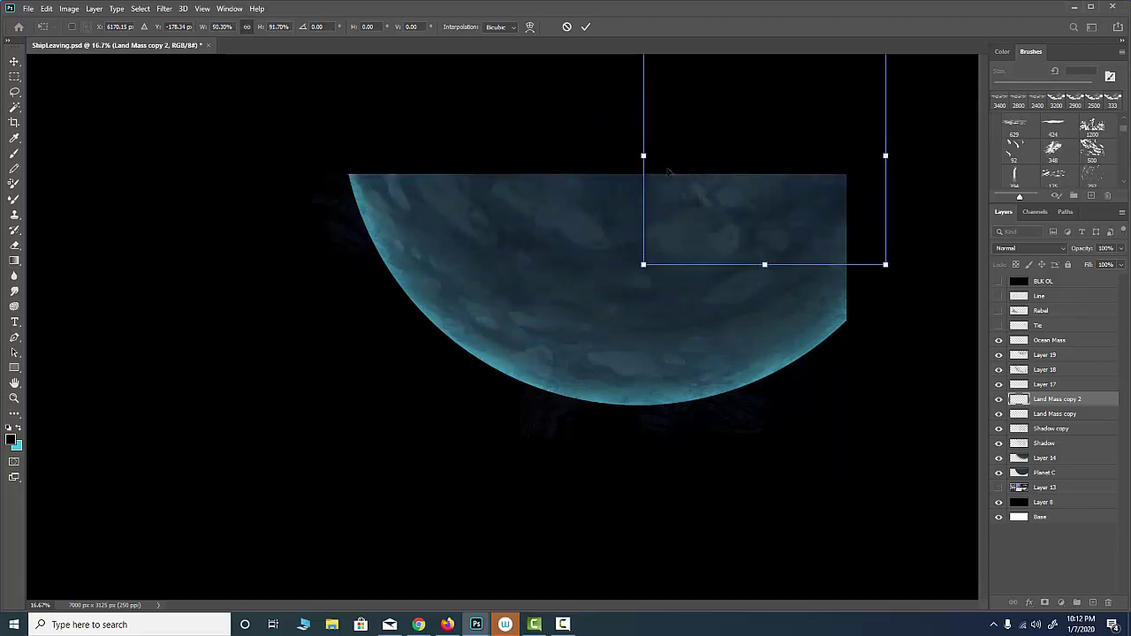
- Tilt the duplicate land masses to -1.61° and shrink them to about 37% over the planet's upper right area
left_click_drag(643, 156, 629, 191)
left_click_drag(927, 159, 924, 252)
left_click_drag(785, 237, 800, 197)
left_click_drag(818, 262, 682, 222)
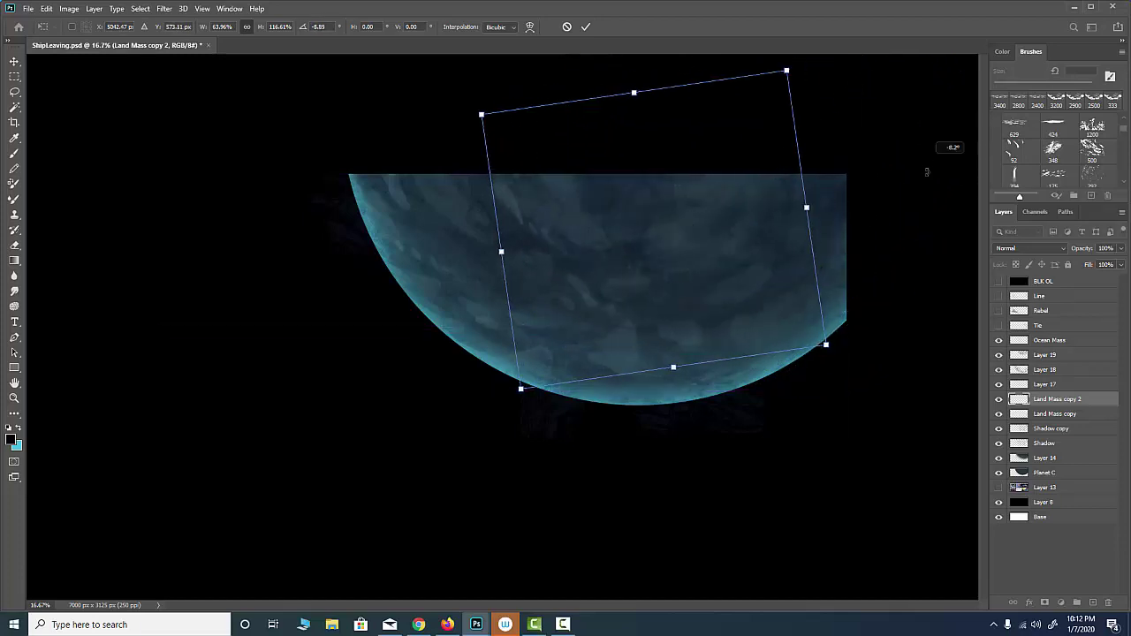
left_click_drag(949, 148, 952, 166)
left_click_drag(660, 121, 723, 188)
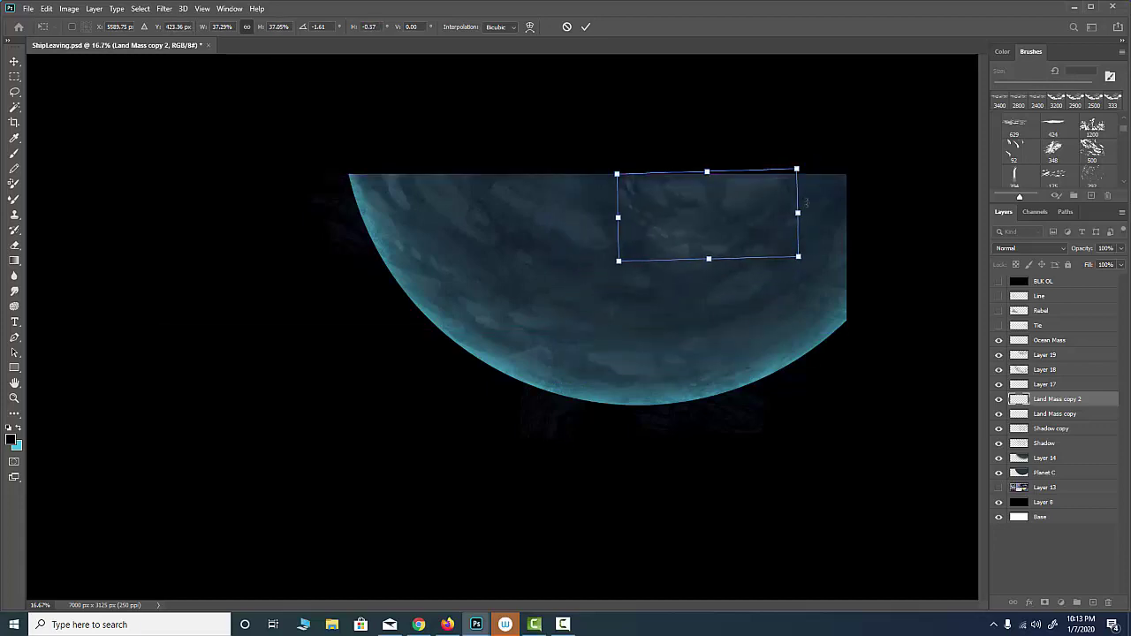
- Stretch the duplicate land masses to 52.89% by 42.86%, distort their lower left corner slightly upward, and apply the transform
left_click_drag(798, 213, 860, 211)
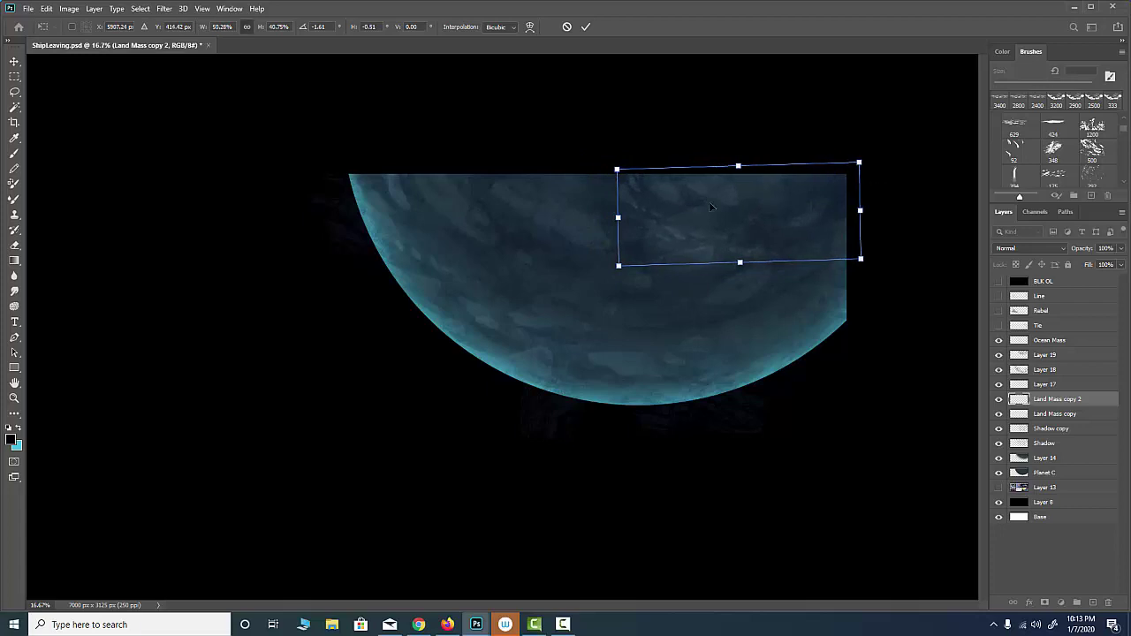
left_click_drag(612, 215, 605, 217)
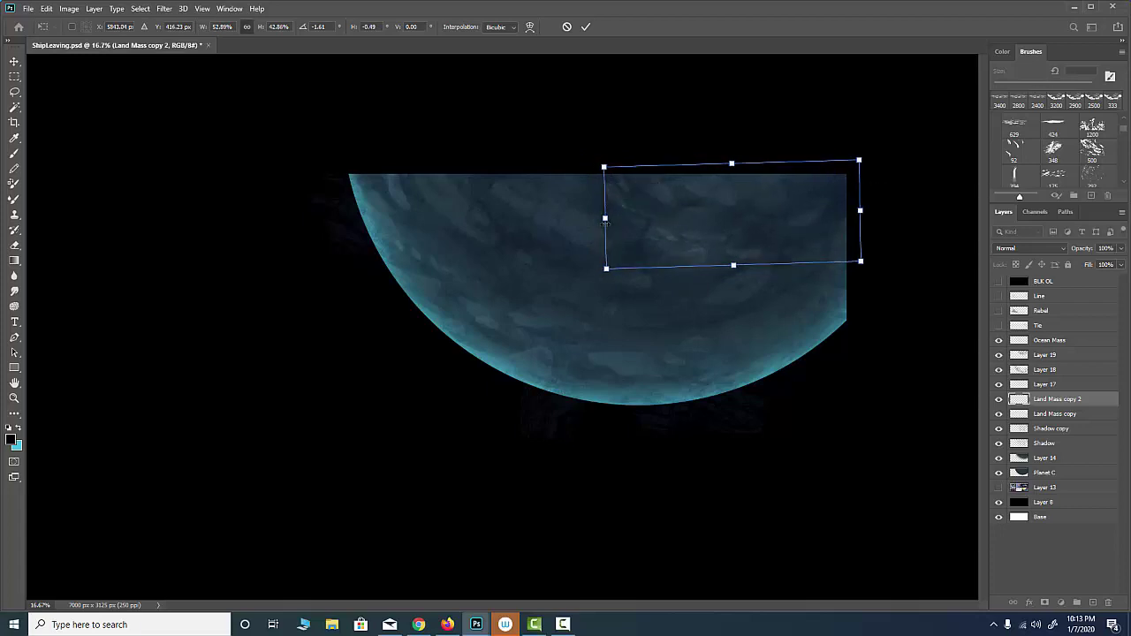
right_click(620, 262)
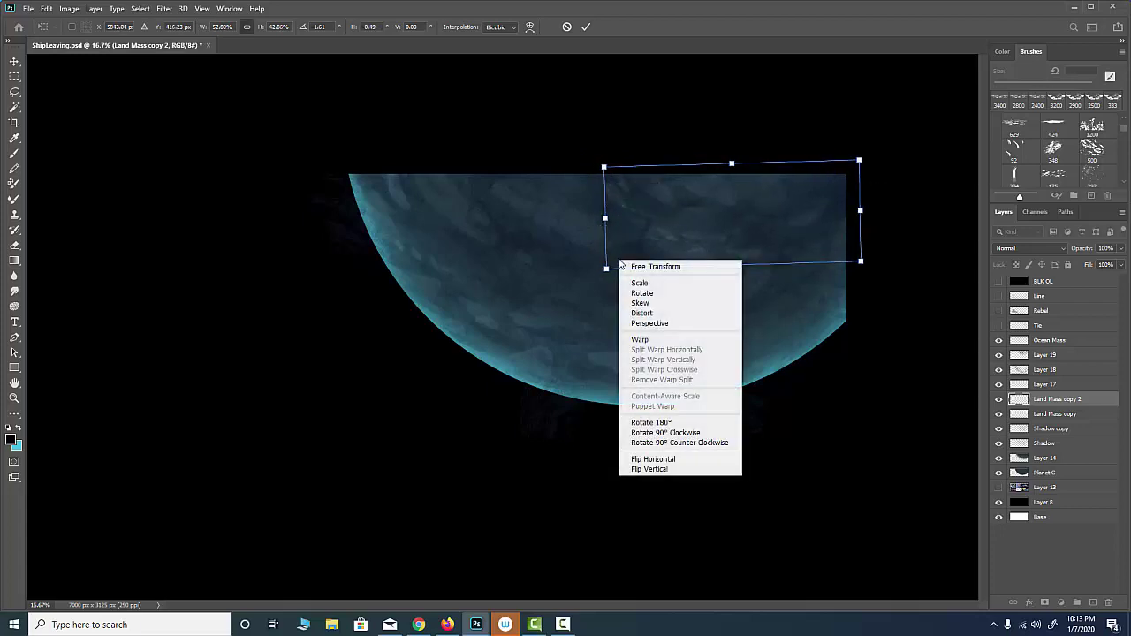
left_click(643, 312)
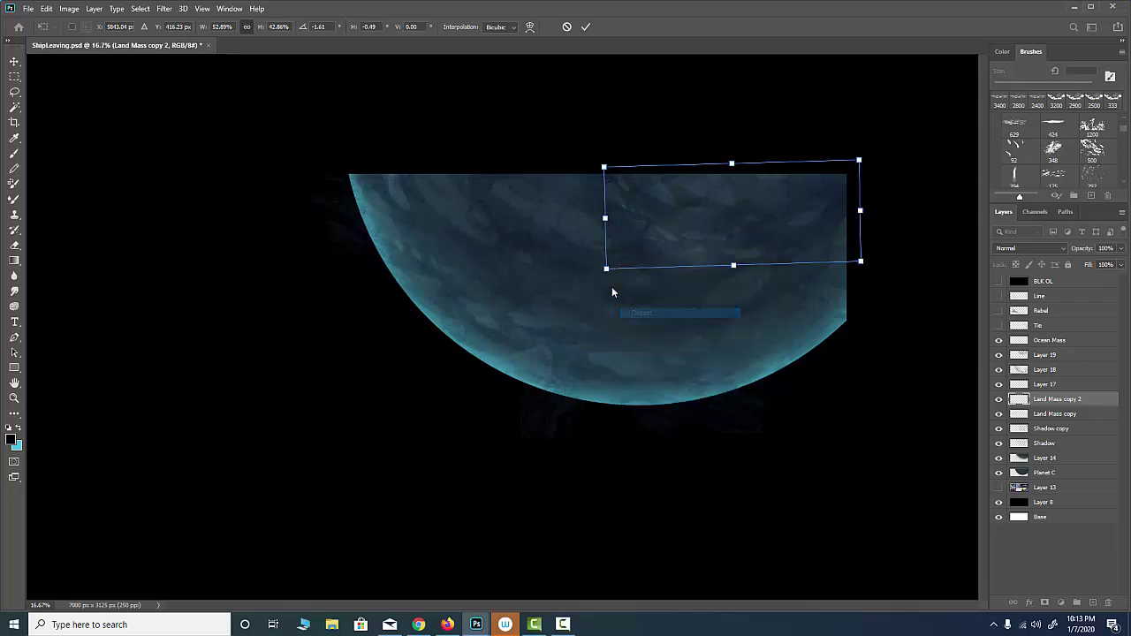
left_click_drag(607, 268, 601, 257)
key("Return")
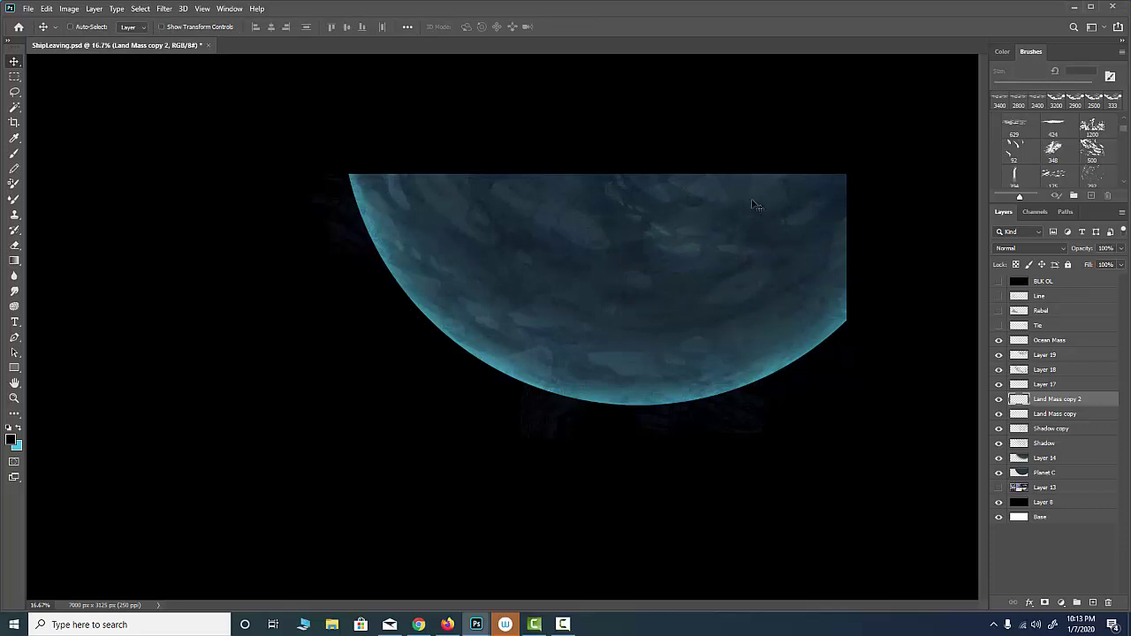
- Reposition the small duplicated land masses near the planet's cut upper edge
key("ctrl")
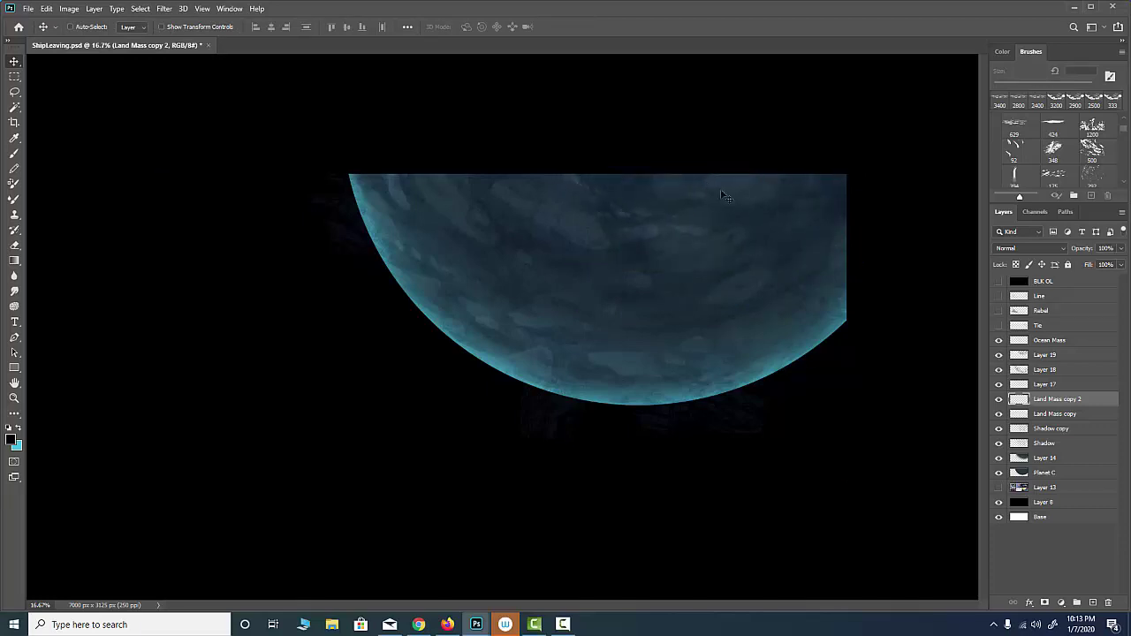
key("ctrl")
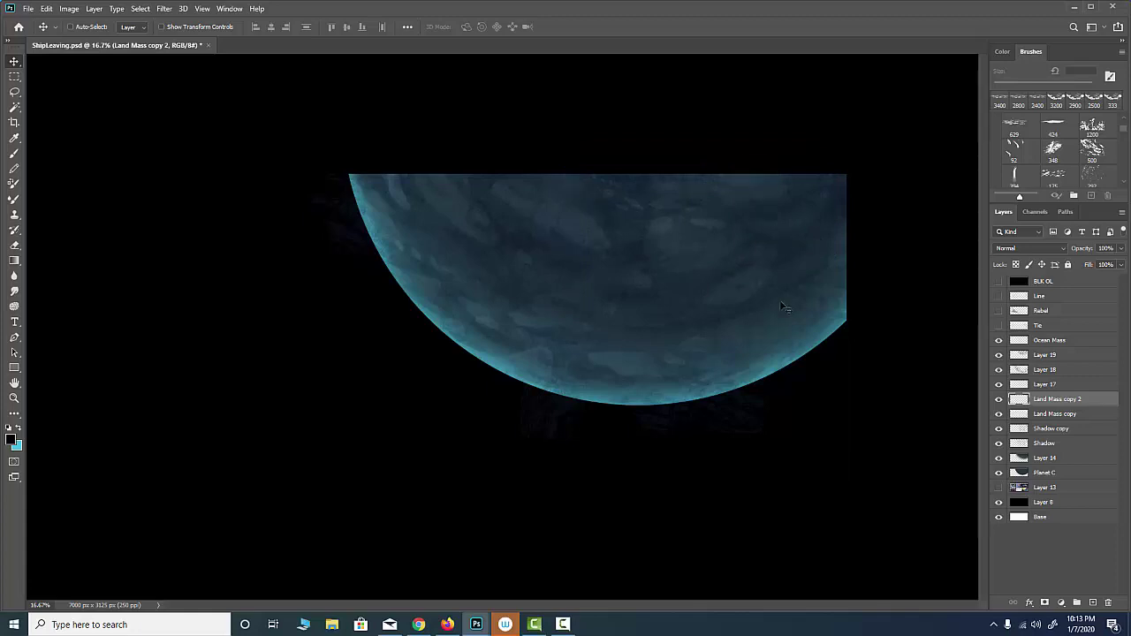
key("ctrl")
- Lasso a patch of the duplicated land masses, move it toward the planet's right side, and deselect
key("l")
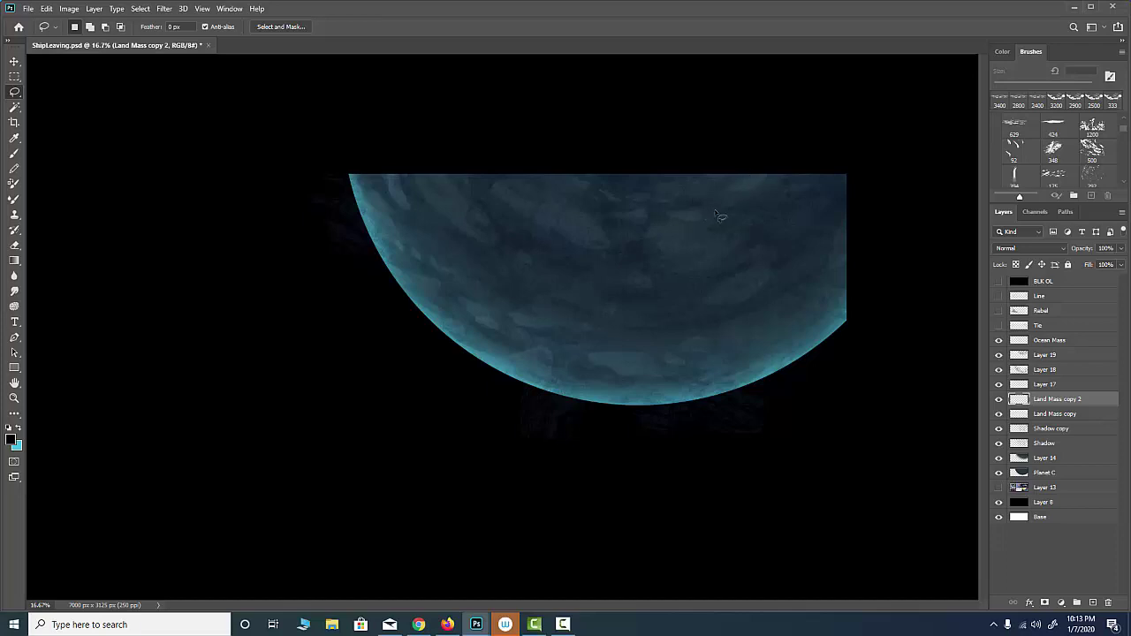
mouse_move(658, 221)
left_mouse_down()
mouse_move(694, 220)
mouse_move(658, 210)
left_mouse_up()
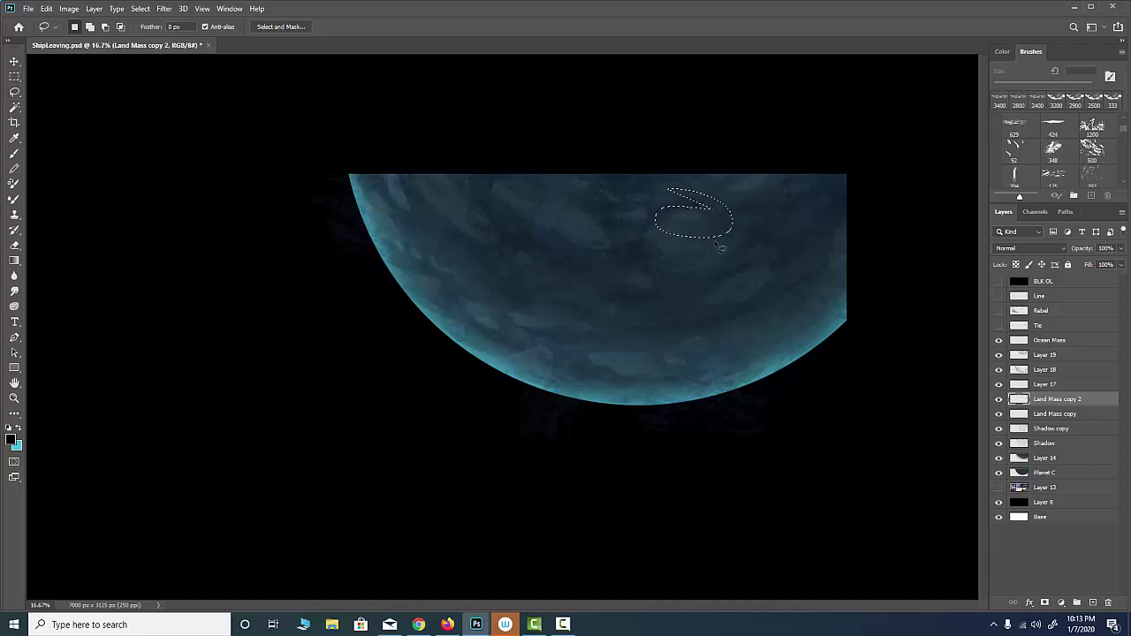
key("v")
key("ctrl+d")
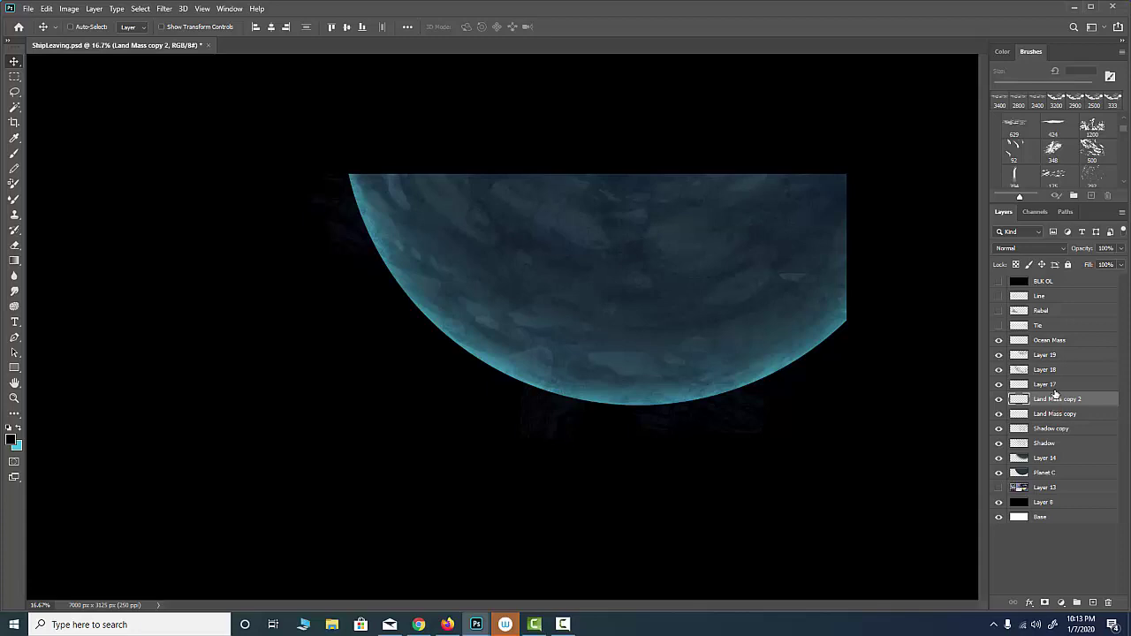
- Merge the Land Mass copy and Land Mass copy 2 layers, and compare the planet with and without the merged land masses
left_click(1057, 355)
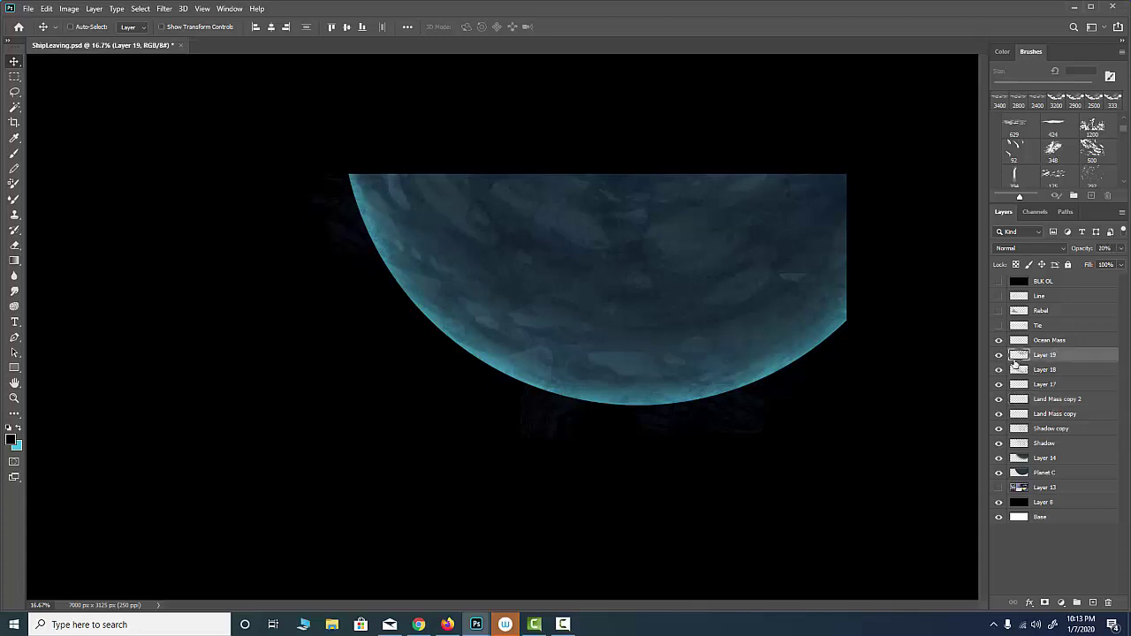
left_click(1047, 444)
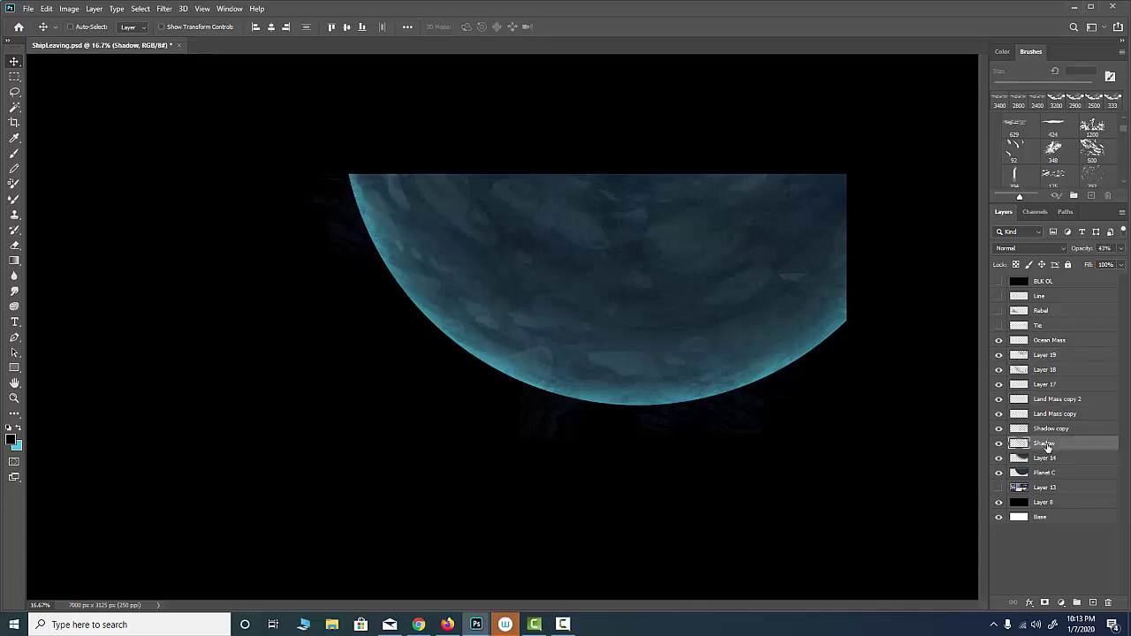
left_click(1051, 344)
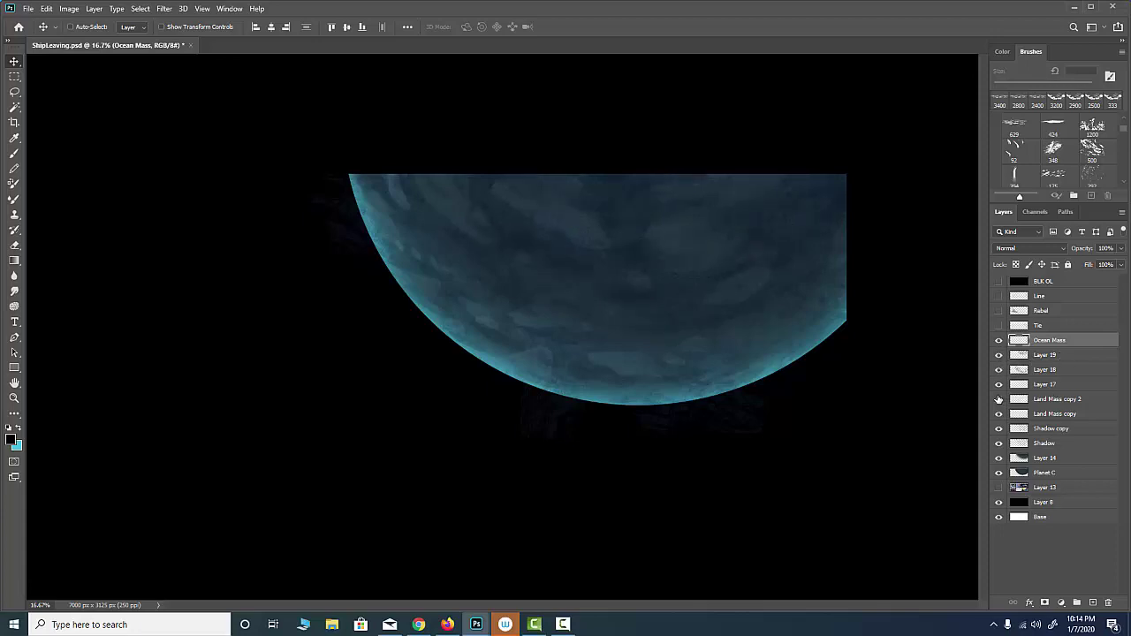
left_click(1052, 405)
left_click(1052, 416, "shift")
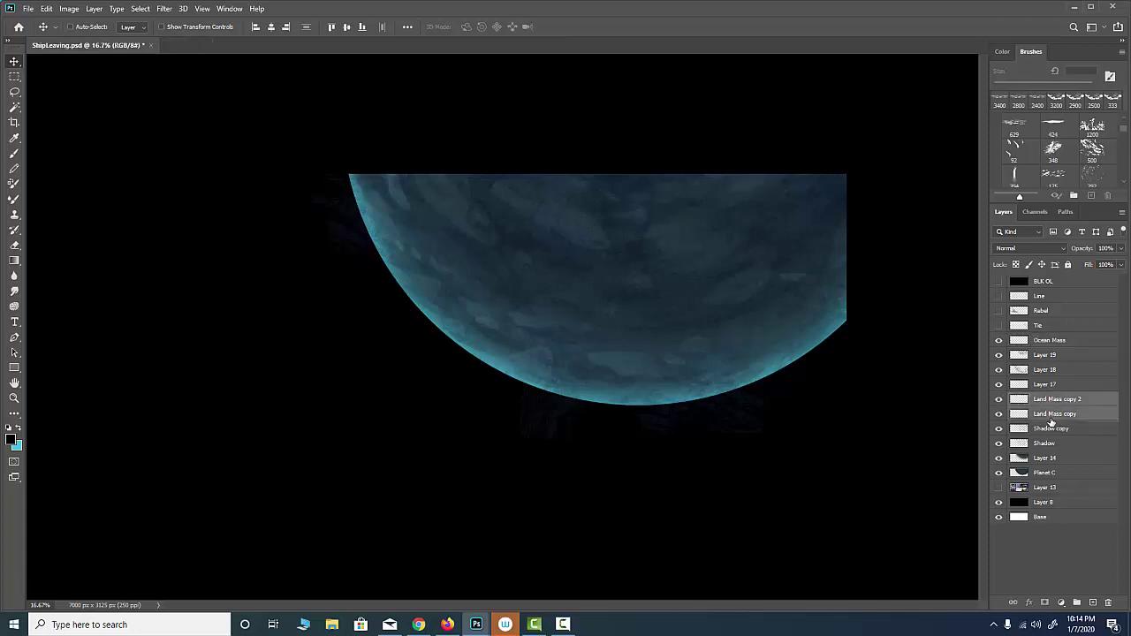
key("ctrl+e")
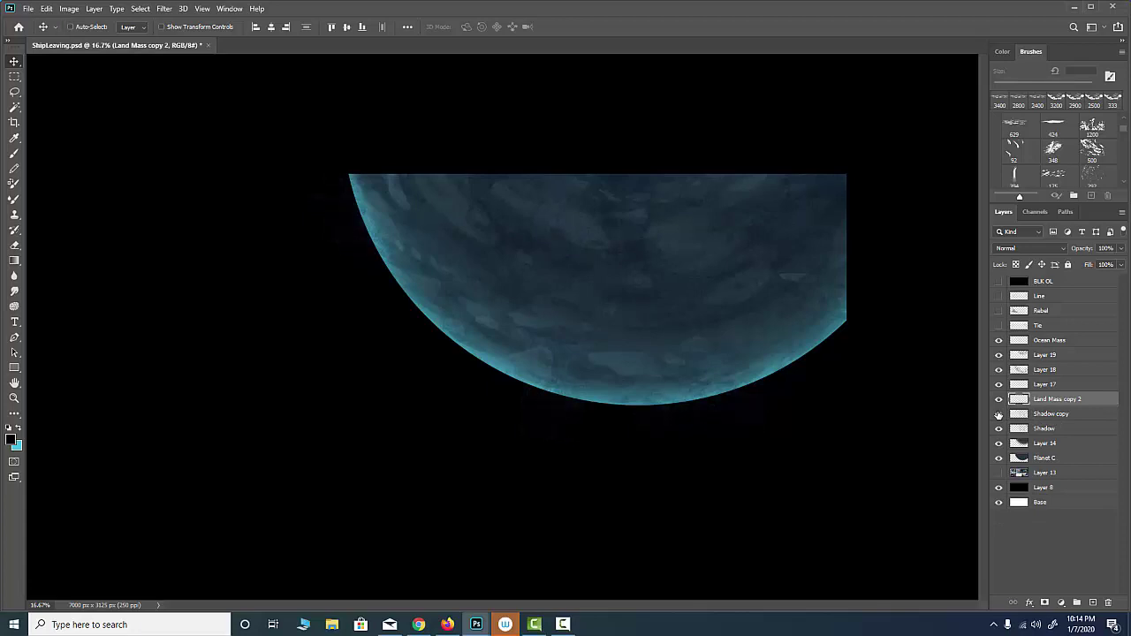
left_click(999, 399)
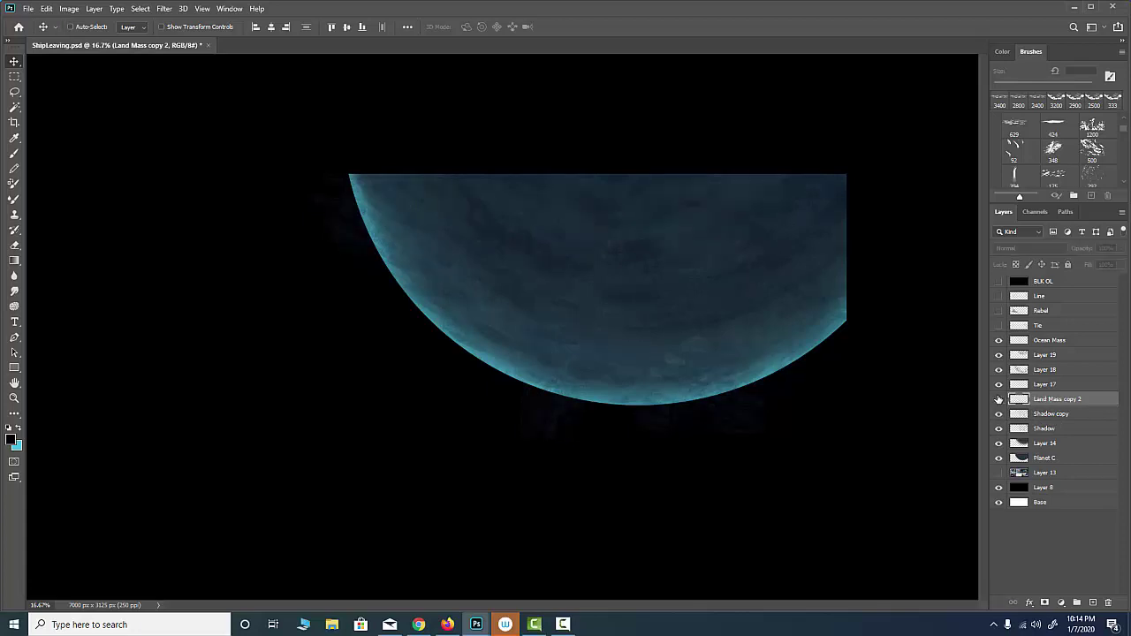
left_click(999, 400)
left_click(999, 399)
left_click(998, 399)
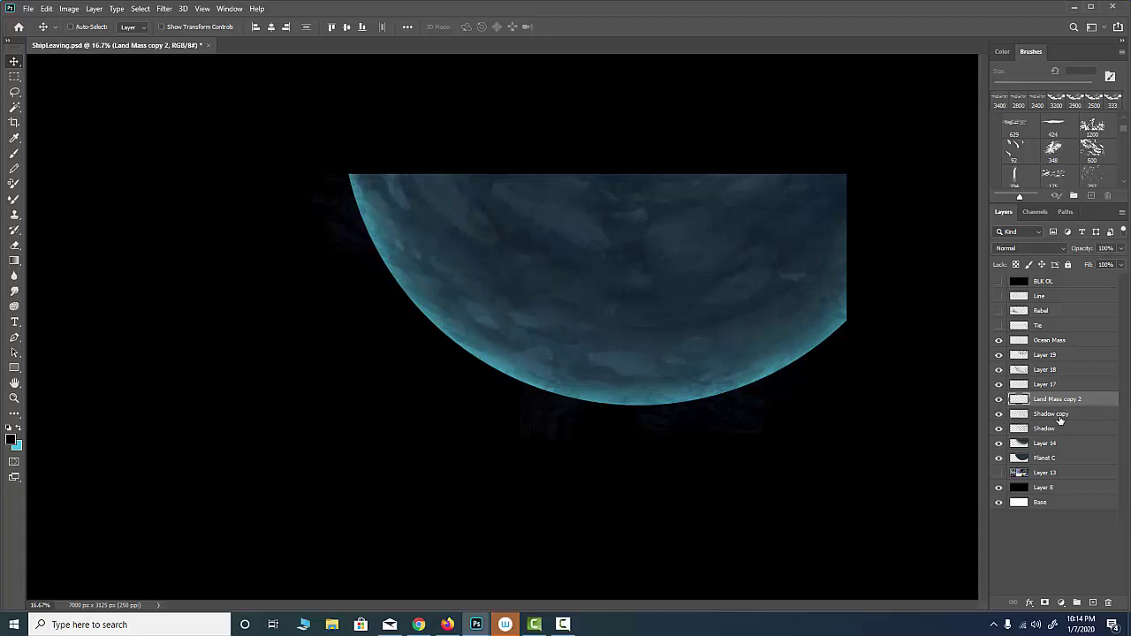
- Merge the Shadow copy layer with the Shadow layer
left_click(1055, 416)
left_click(999, 413)
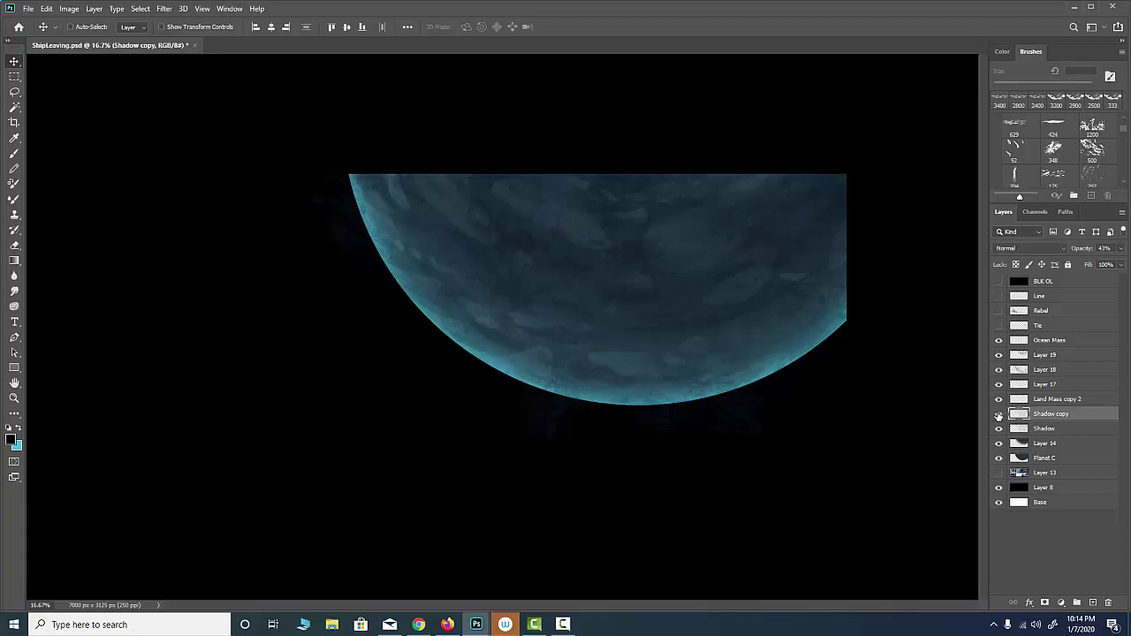
left_click(1047, 429, "ctrl")
key("ctrl+e")
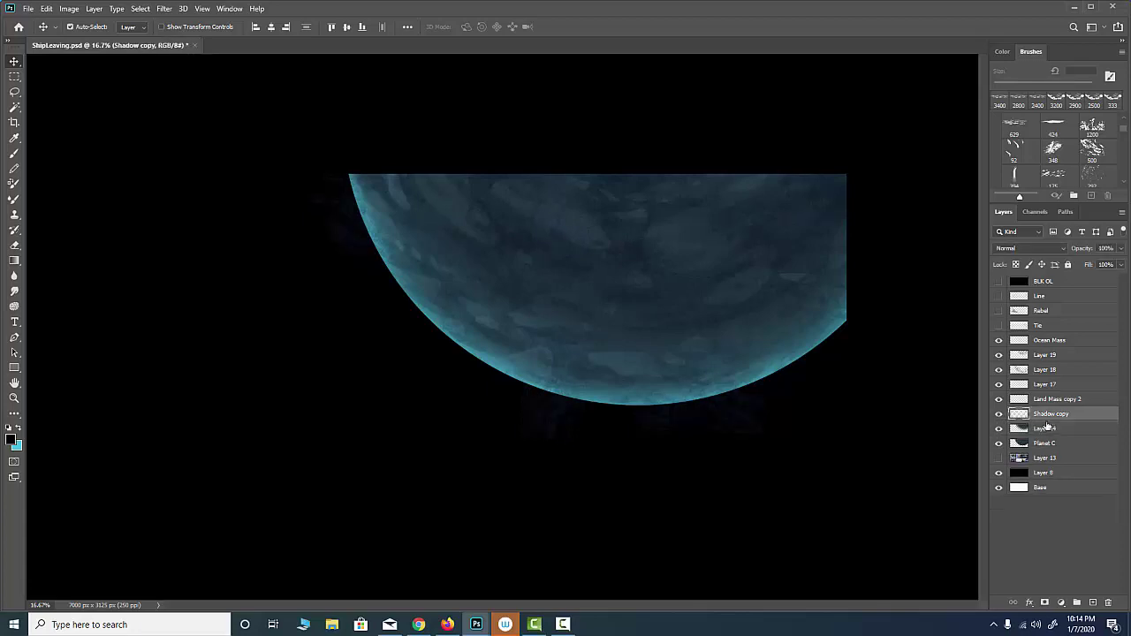
- Duplicate the Land Mass copy 2 layer as Land Mass copy 3 and place the duplicate directly beneath the original
left_click(1045, 402)
left_click(998, 399)
left_click(999, 400)
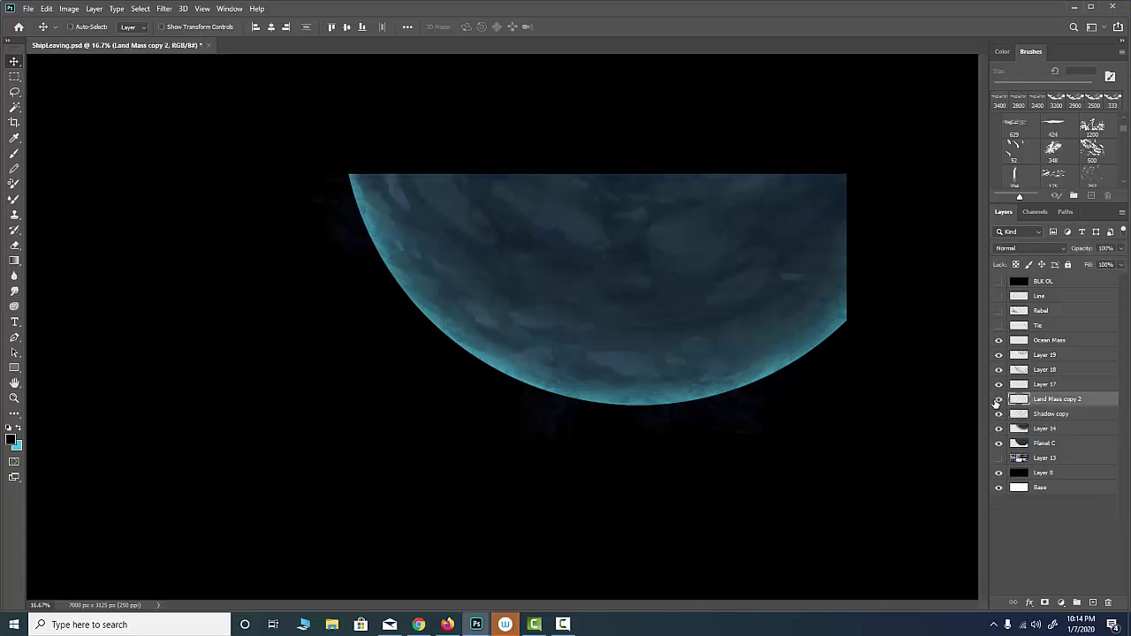
right_click(1066, 402)
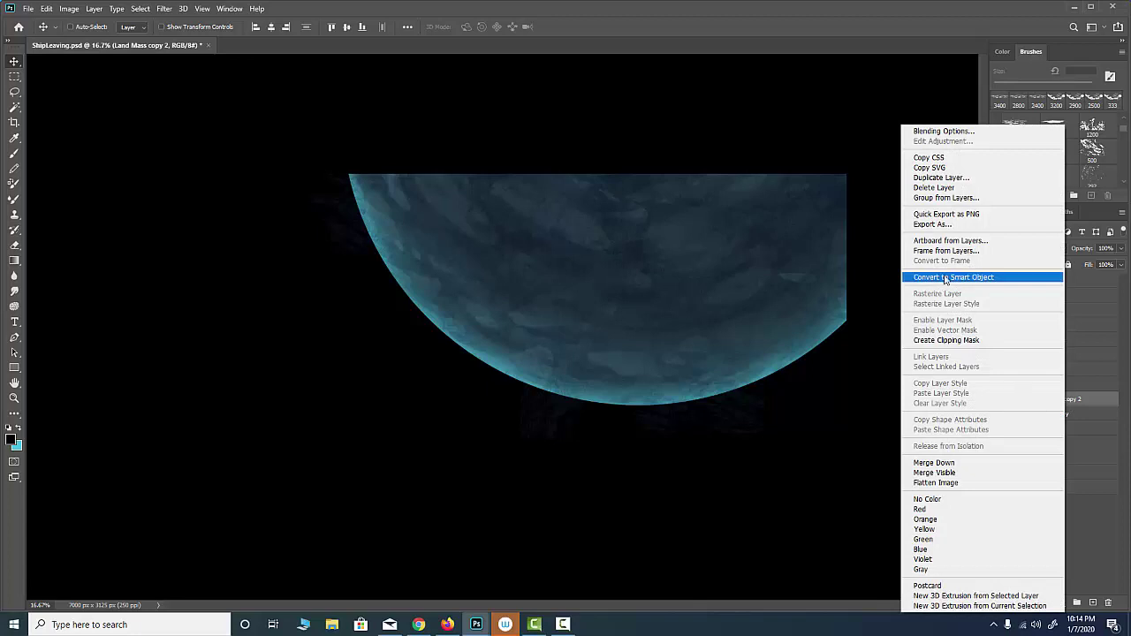
left_click(939, 178)
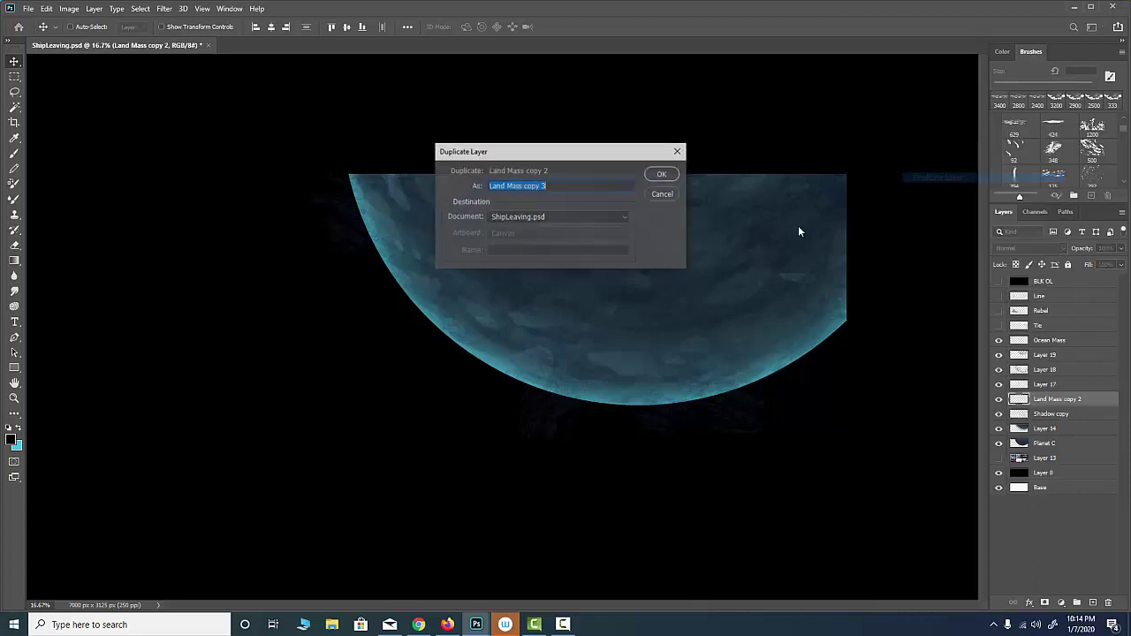
left_click(663, 176)
left_click_drag(1074, 402, 1066, 421)
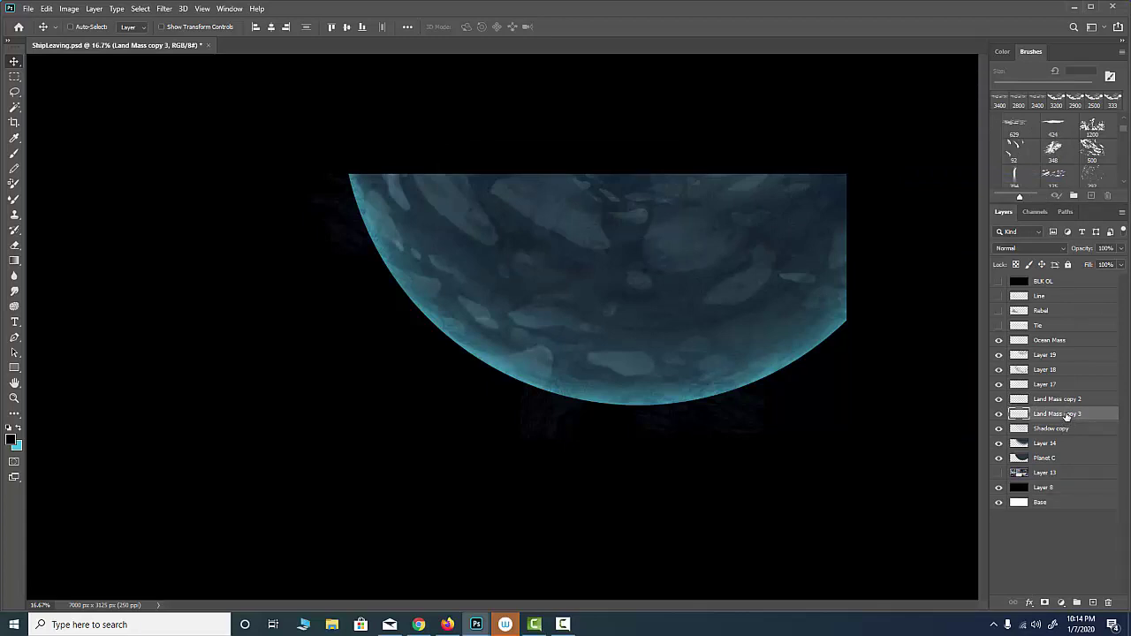
key("ctrl+l")
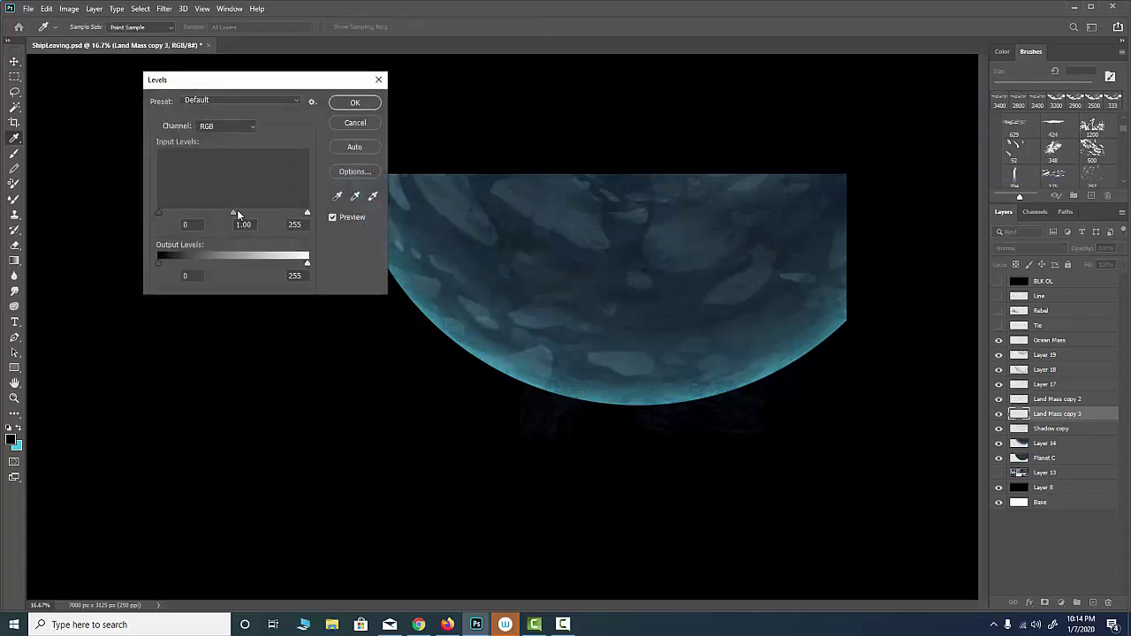
left_click_drag(235, 213, 309, 219)
left_click(368, 123)
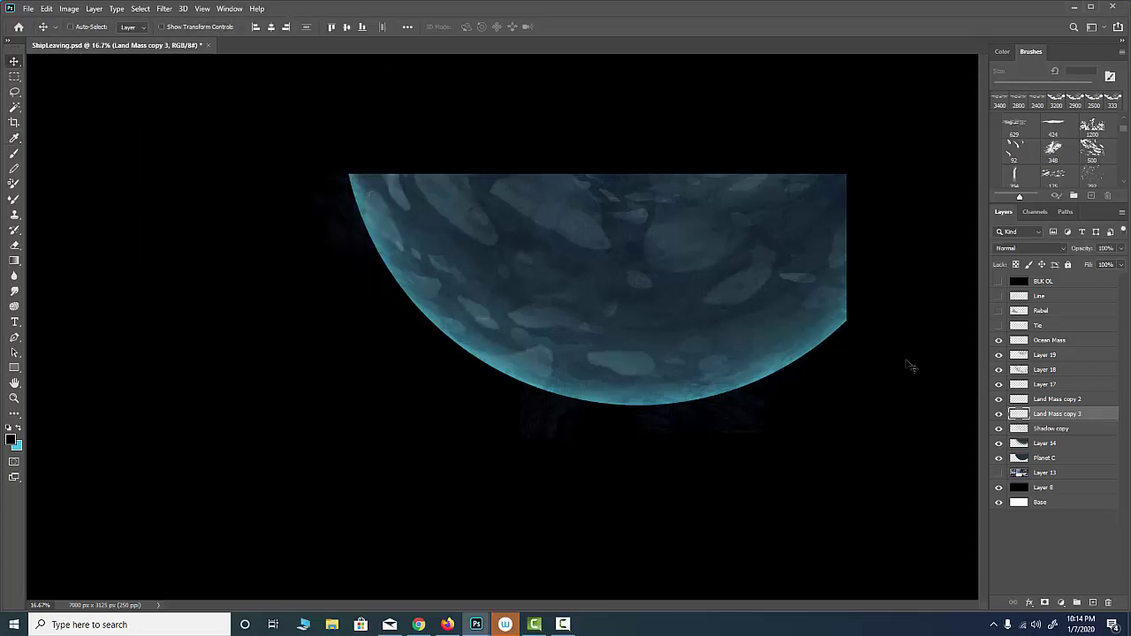
- Hide the Land Mass copy 2 layer and try a Levels midtone adjustment on the Land Mass copy 3 duplicate
left_click(999, 399)
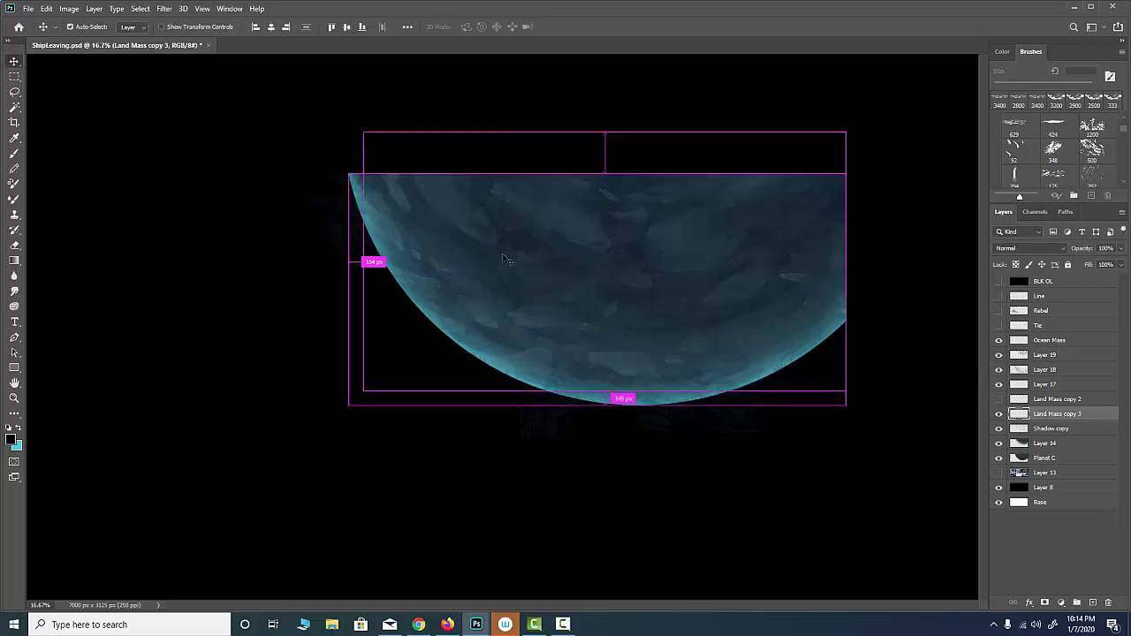
key("ctrl+l")
left_click_drag(235, 208, 158, 209)
left_click(350, 127)
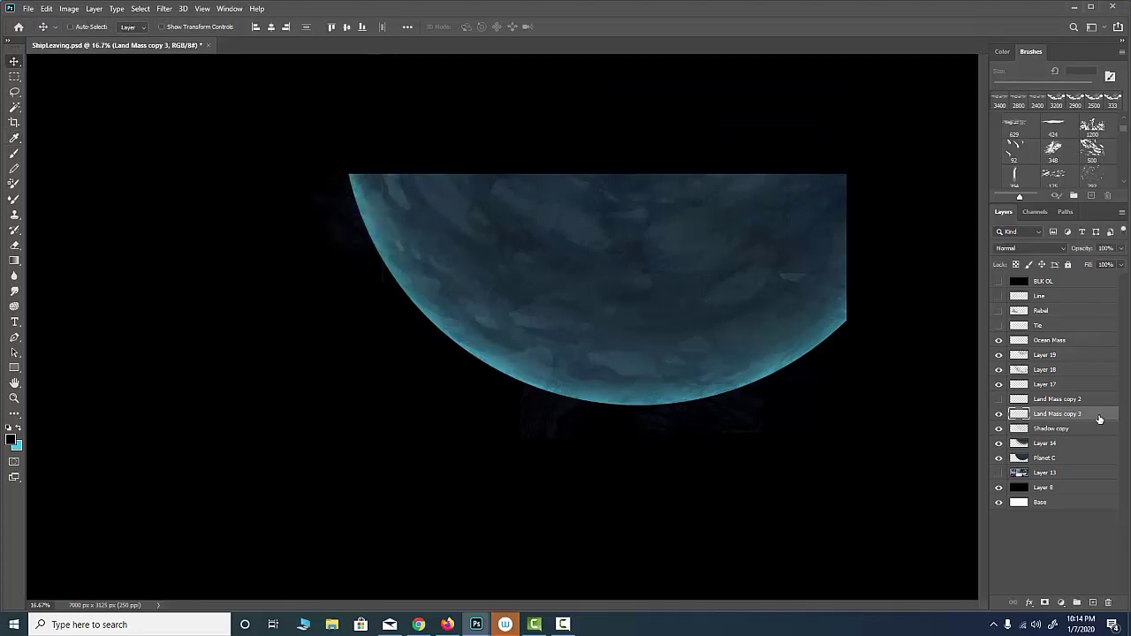
- Examine how the Land Mass copy 3 and Land Mass copy 2 layers each affect the planet by toggling their visibility
left_click(999, 414)
left_click(998, 414)
left_click(999, 414)
left_click(999, 413)
left_click(1067, 423, "ctrl")
key("ctrl+d")
left_click(999, 413)
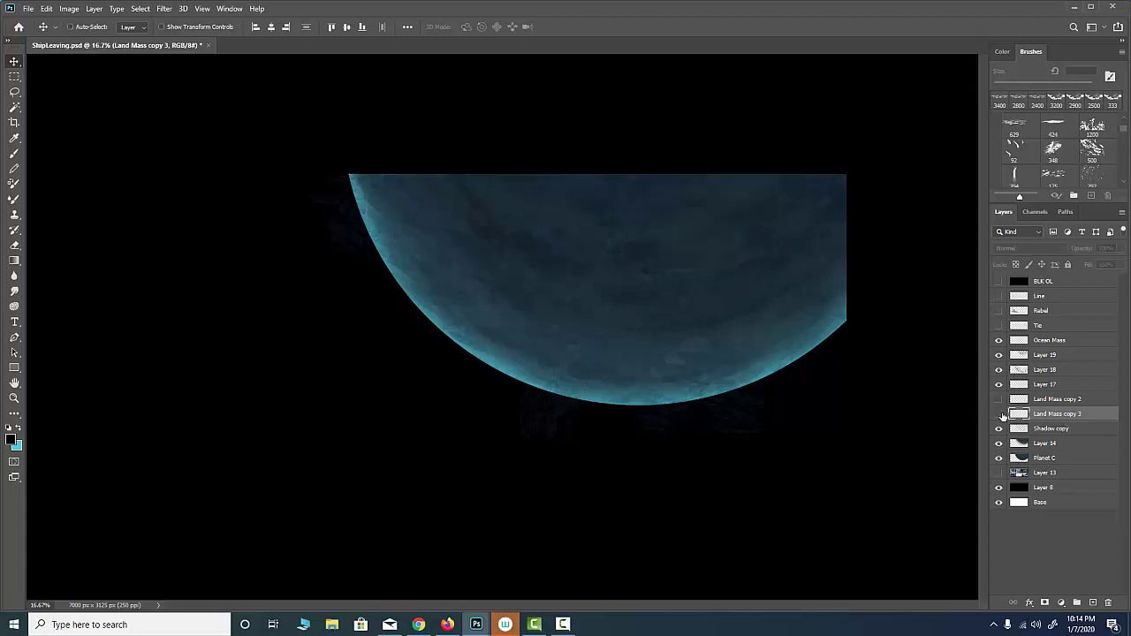
left_click(999, 413)
left_click(999, 414)
left_click(999, 413)
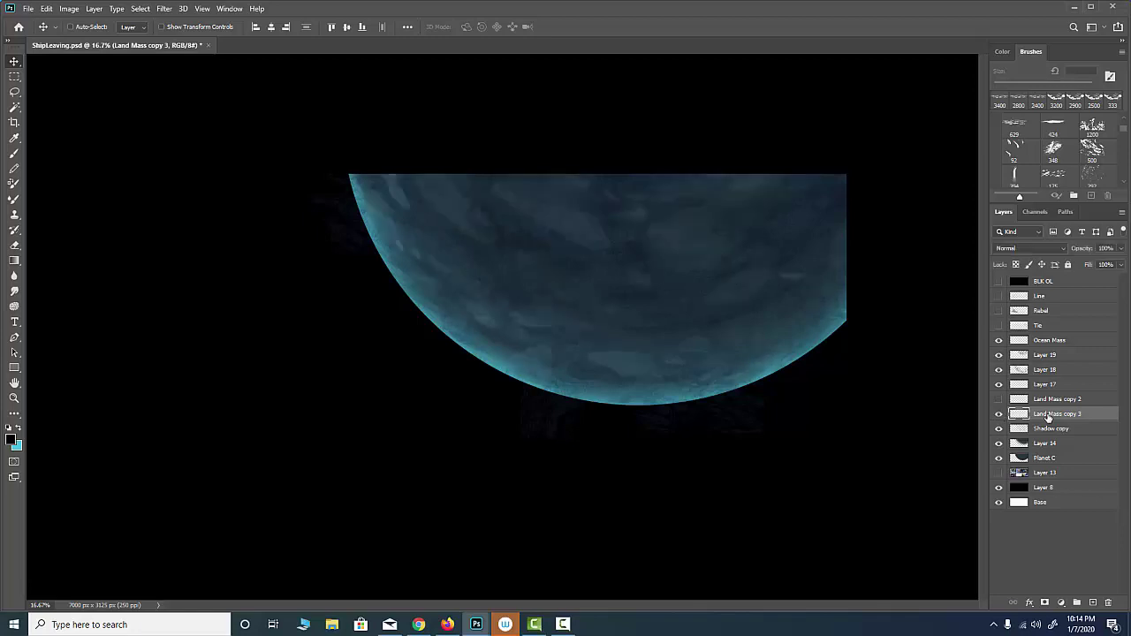
left_click(997, 399)
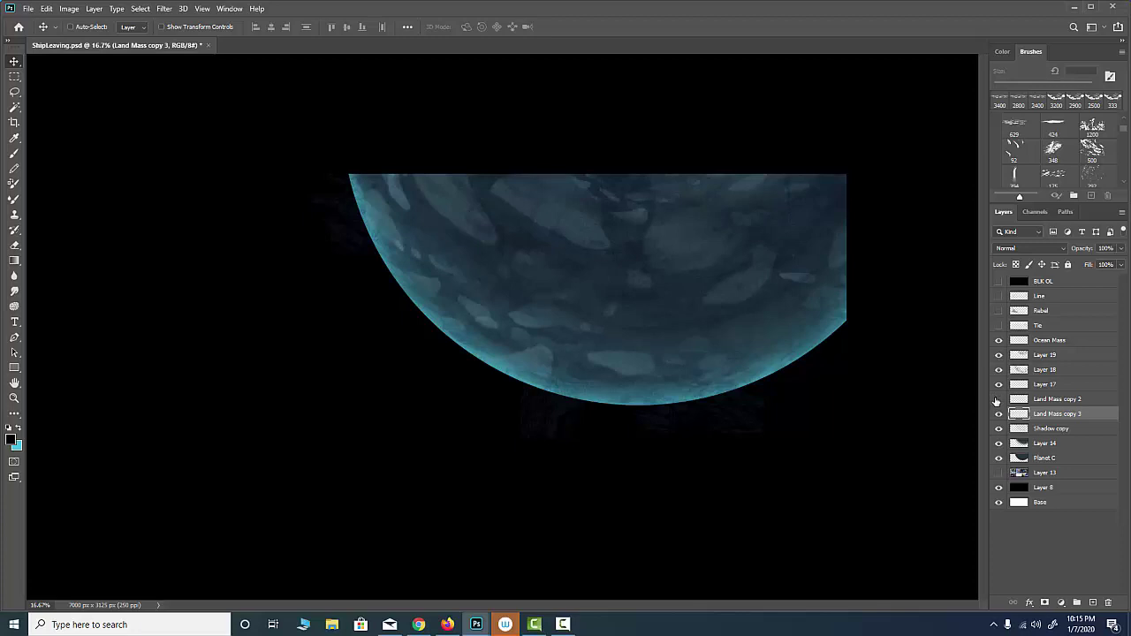
left_click(998, 400)
left_click(998, 400)
left_click(998, 400)
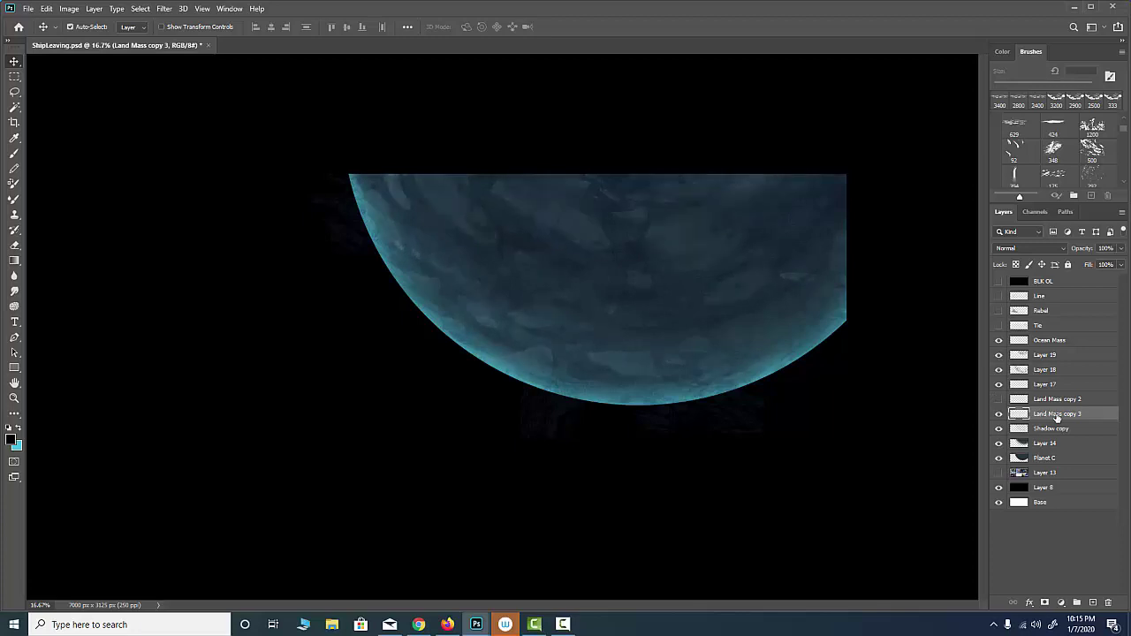
- Blacken the Land Mass copy 3 shapes with Levels by lowering the white output level to 0
key("ctrl+l")
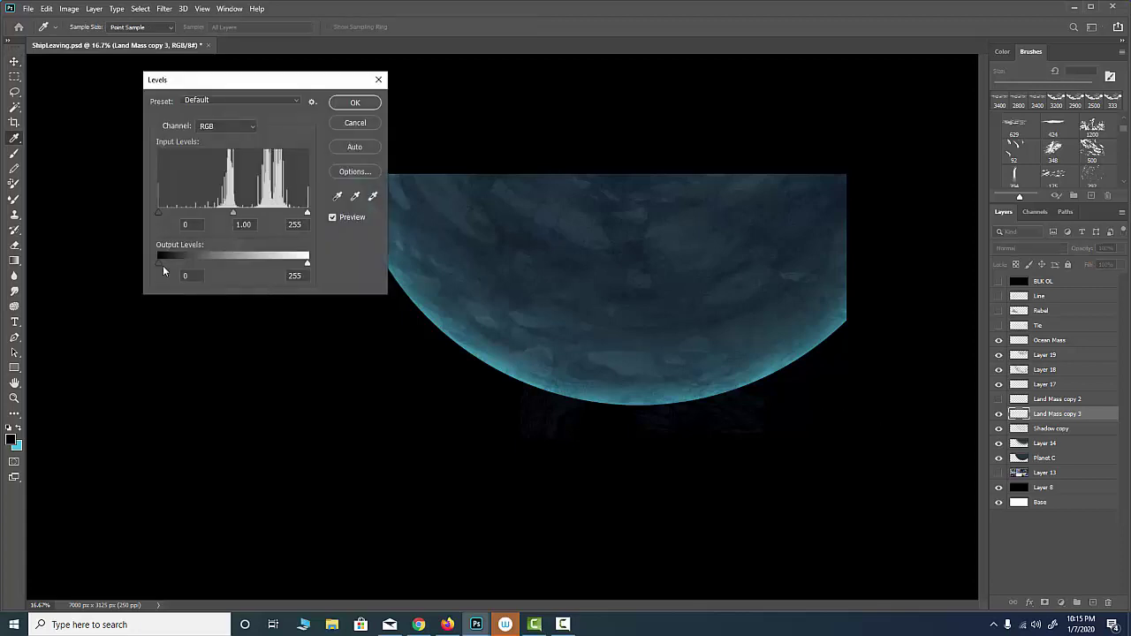
left_click(159, 263)
left_click_drag(307, 262, 142, 250)
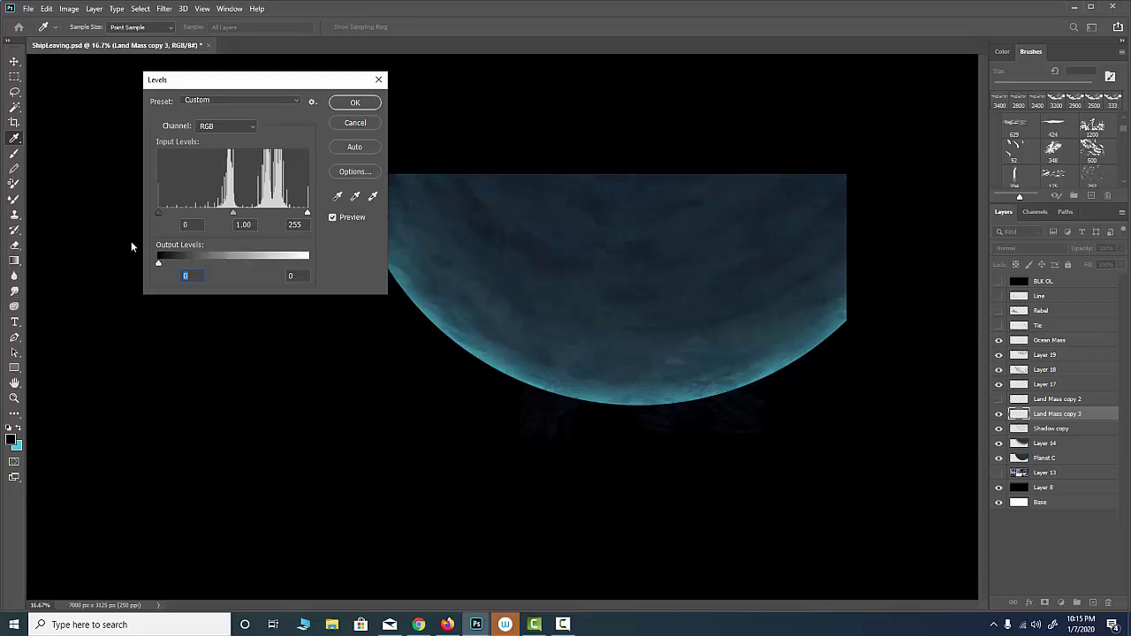
key("ctrl+z")
key("ctrl+z")
left_click(354, 102)
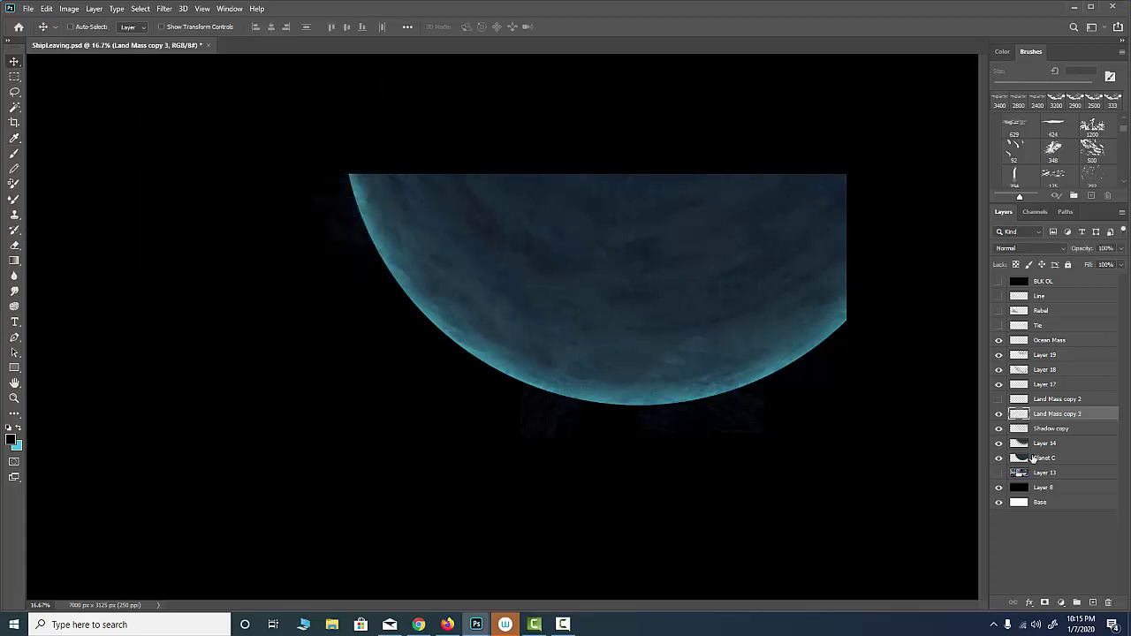
- Duplicate the blackened layer as Land Mass copy 4 and merge it with Land Mass copy 3 to strengthen the dark shapes
right_click(1051, 415)
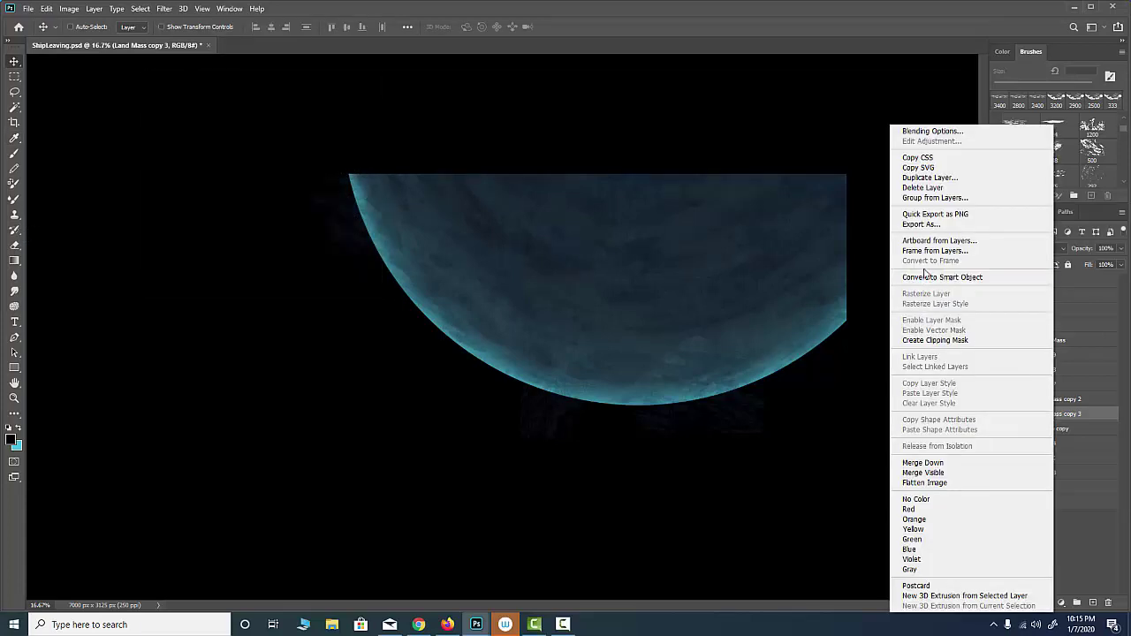
left_click(929, 178)
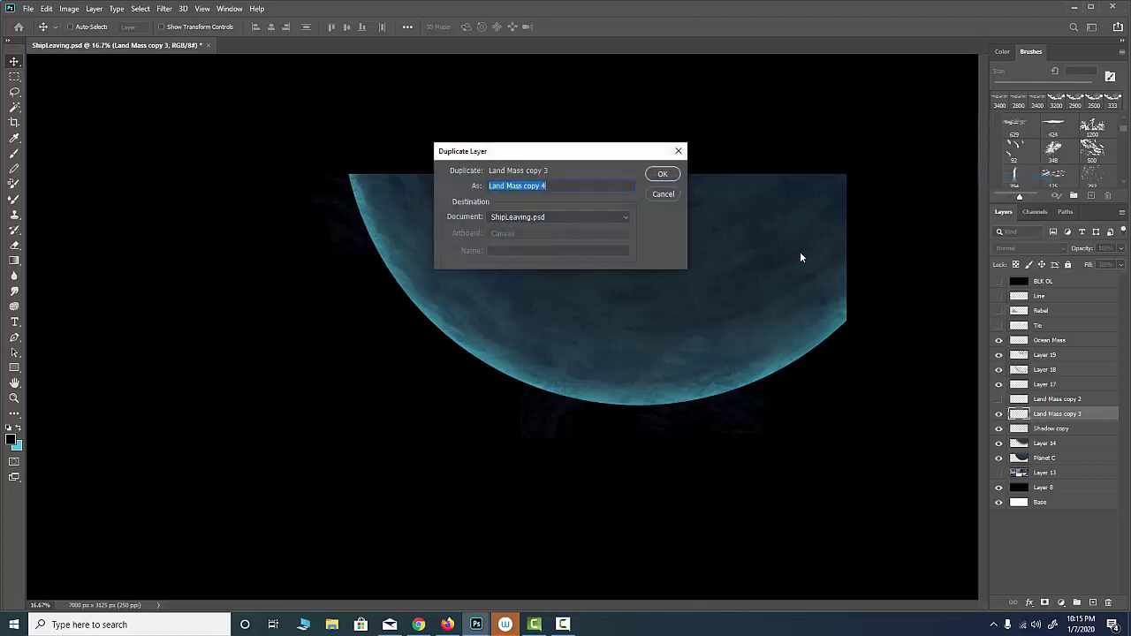
left_click(665, 174)
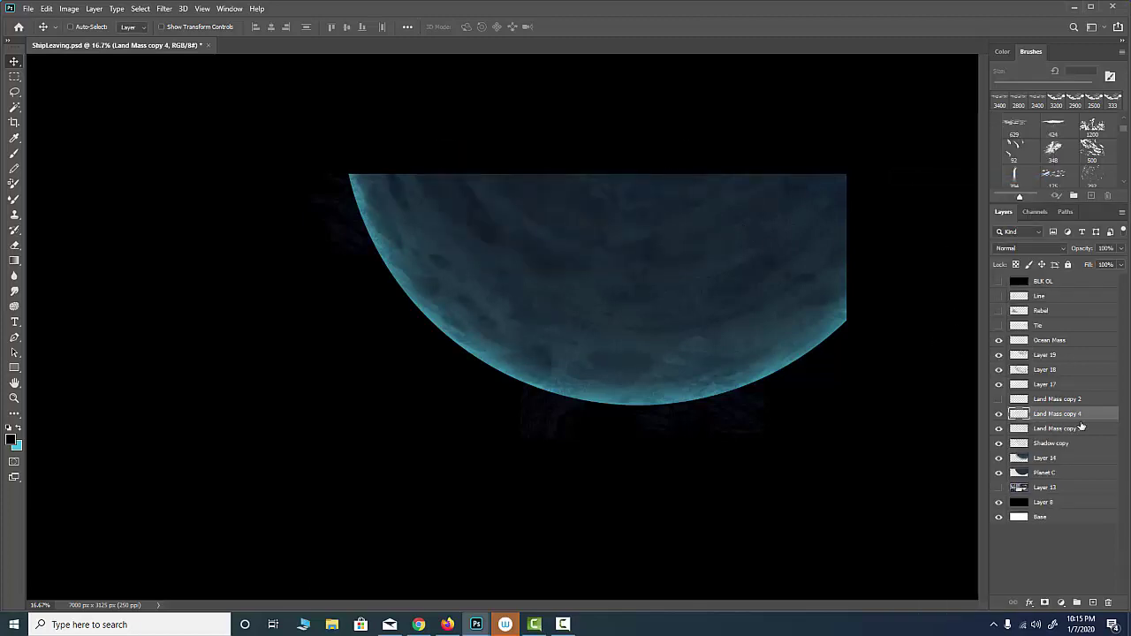
left_click(1052, 428, "ctrl")
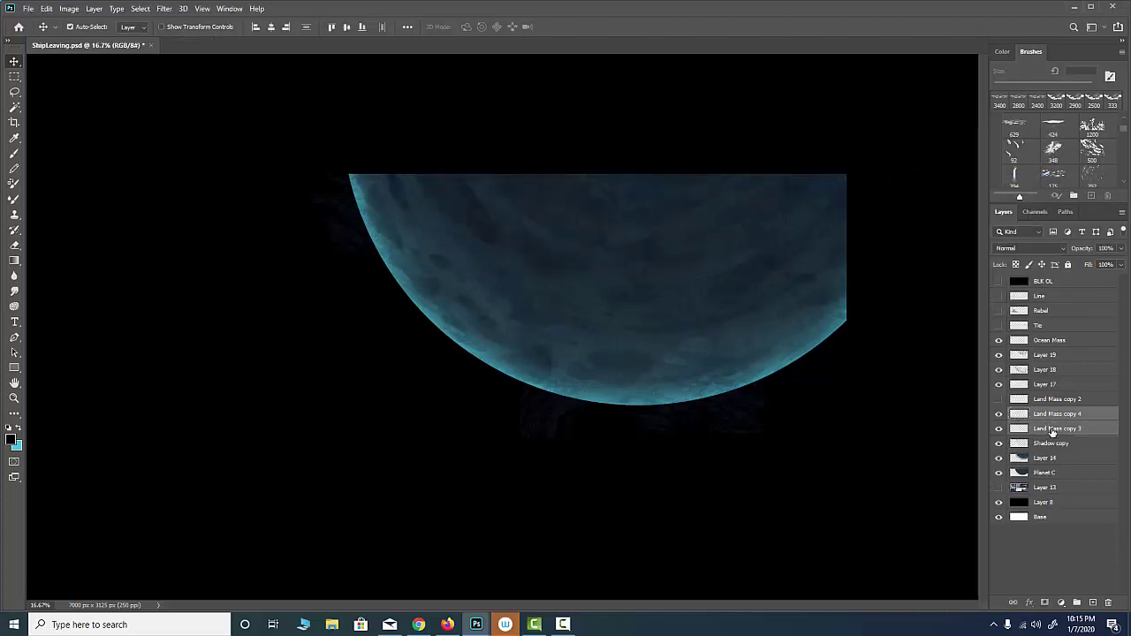
key("ctrl+e")
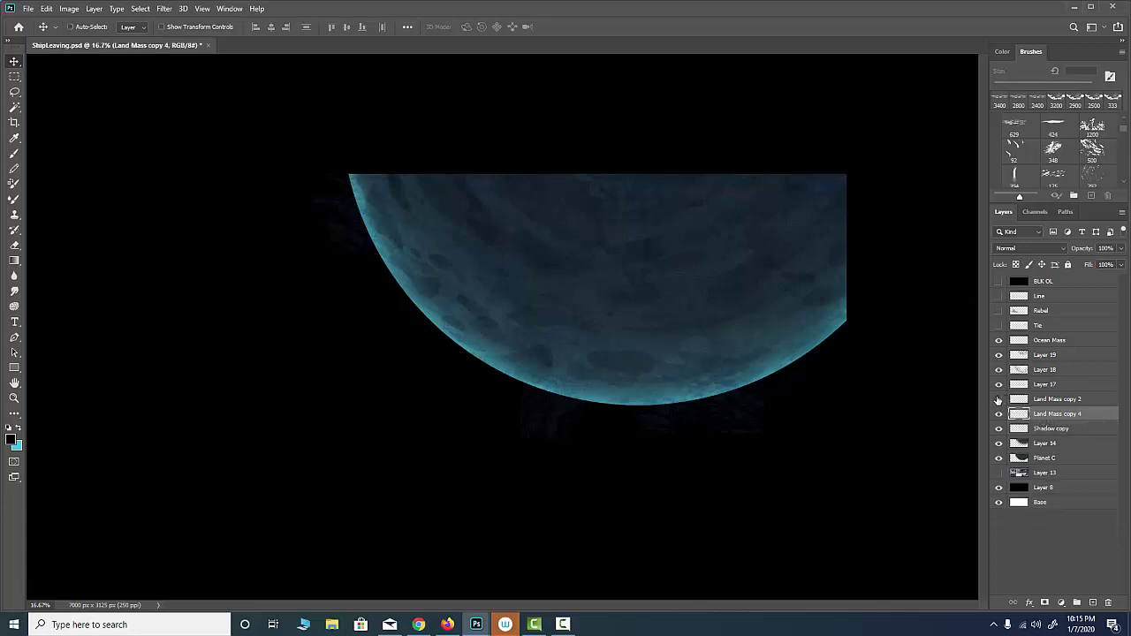
- Show the Land Mass copy 2 layer again and compare the planet with and without the dark Land Mass copy 4 shapes
left_click(999, 400)
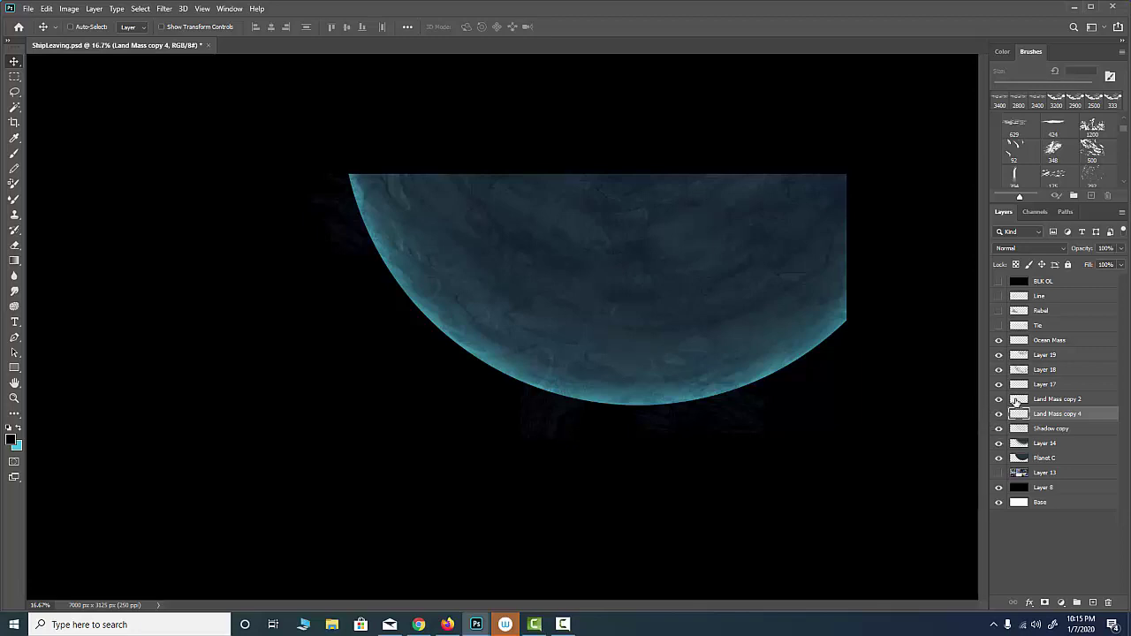
left_click(1000, 413)
left_click(999, 413)
left_click(1053, 430)
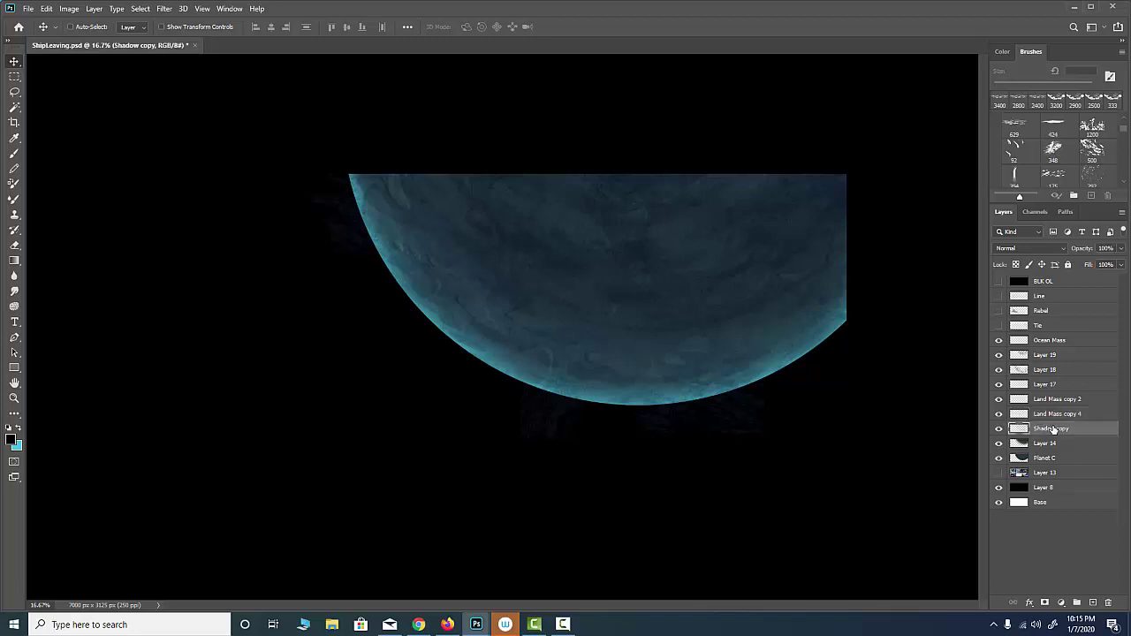
left_click(1054, 418)
left_click(998, 414)
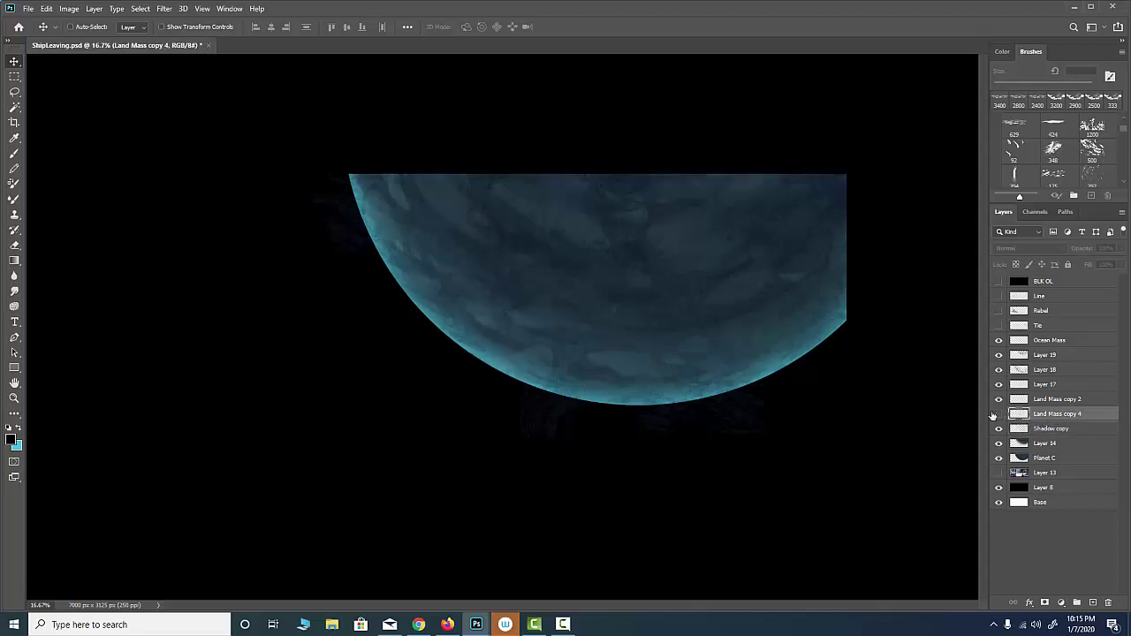
left_click(998, 413)
- Compare the planet with and without the Shadow copy texture
right_click(1052, 430)
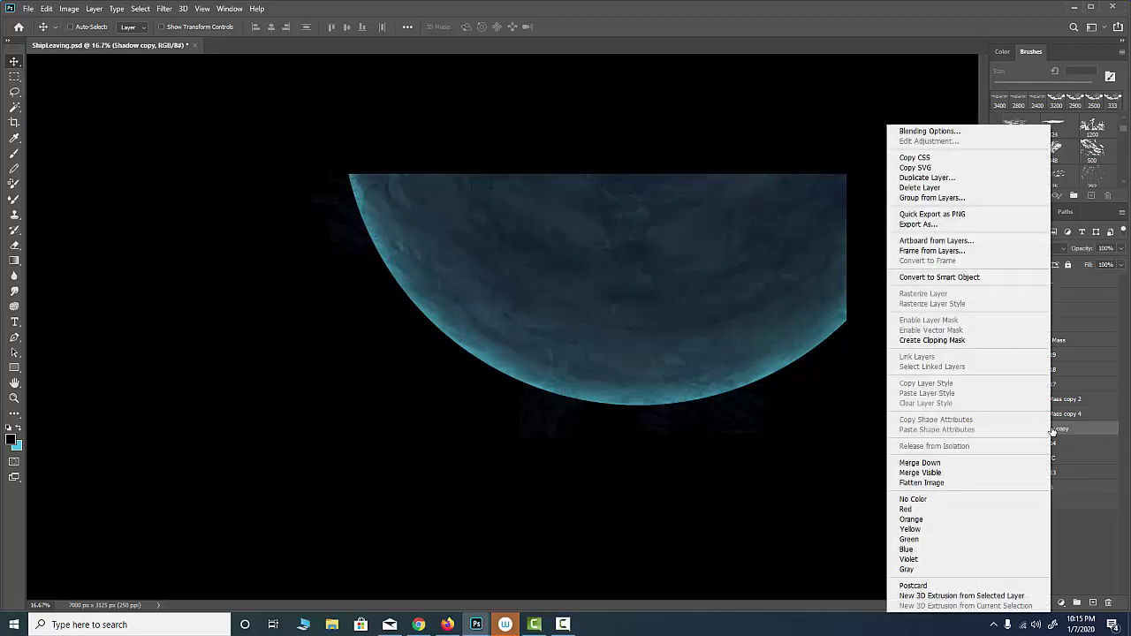
left_click(1064, 432)
left_click(999, 430)
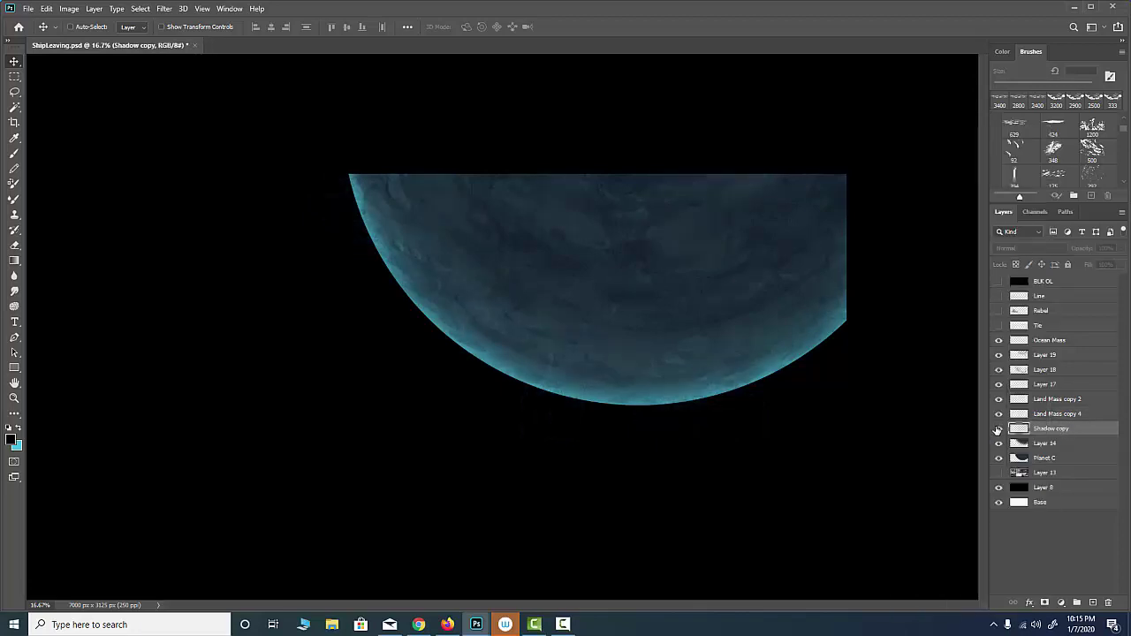
left_click(998, 430)
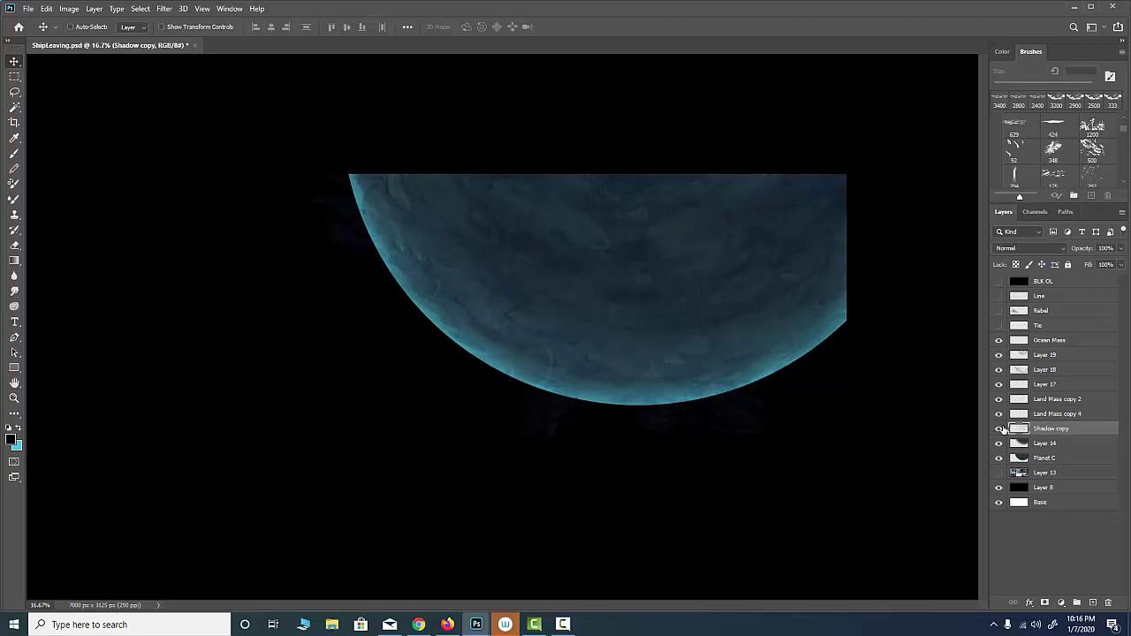
- Compare the planet with and without the Land Mass copy 2 layer
left_click(1000, 399)
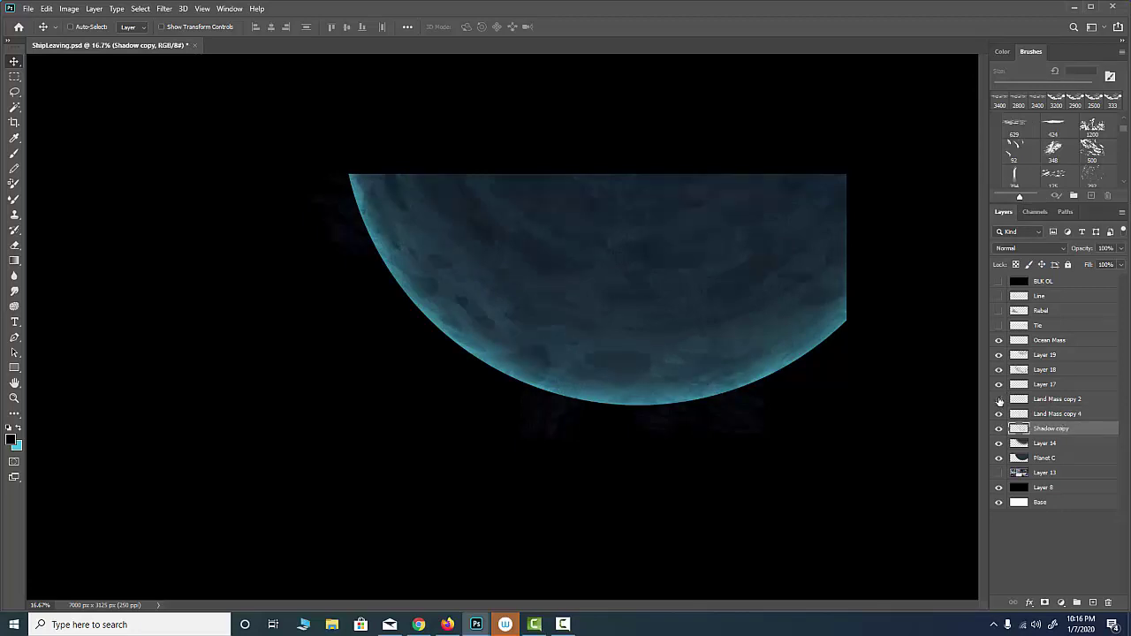
left_click(1000, 399)
- Try duplicating the Land Mass copy 4 layer as Land Mass copy 5 and delete that duplicate
left_click(1061, 416)
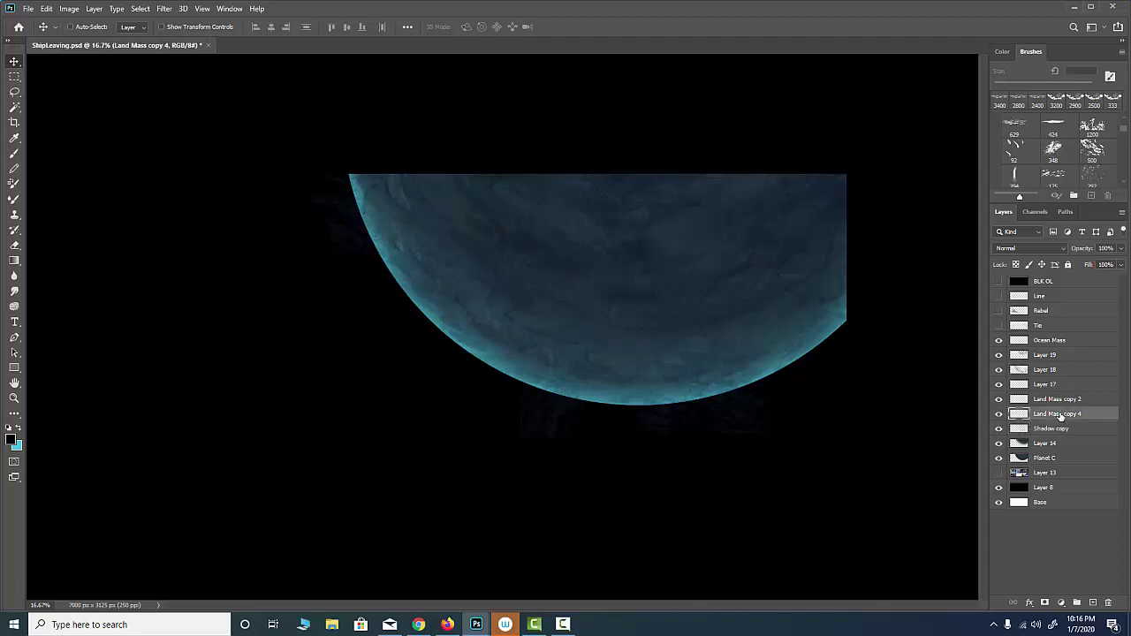
right_click(1060, 415)
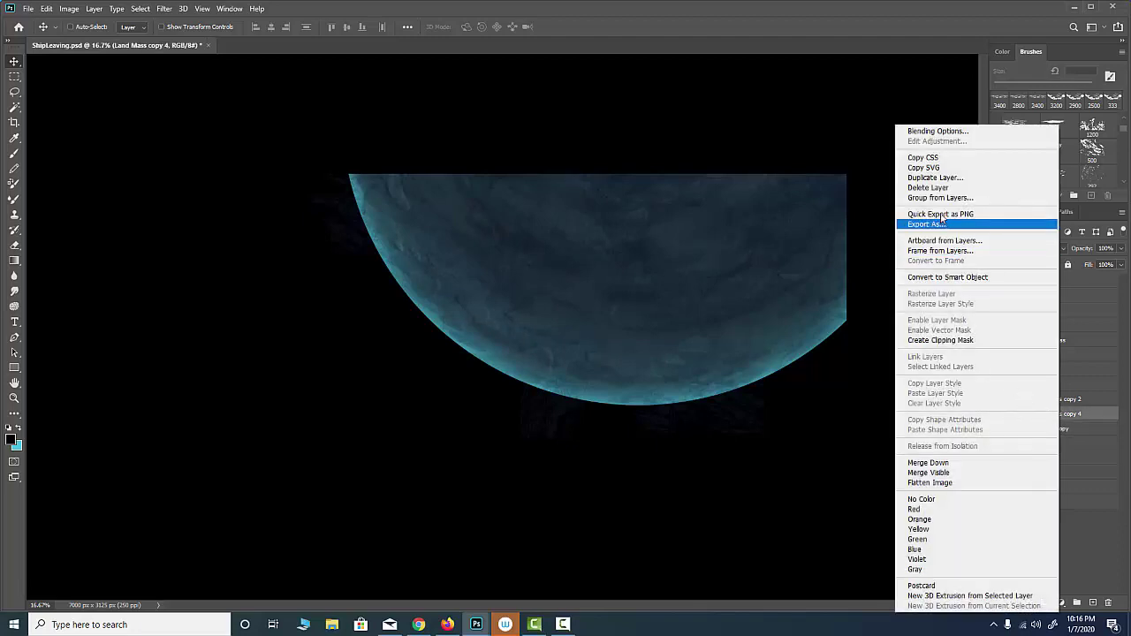
left_click(929, 177)
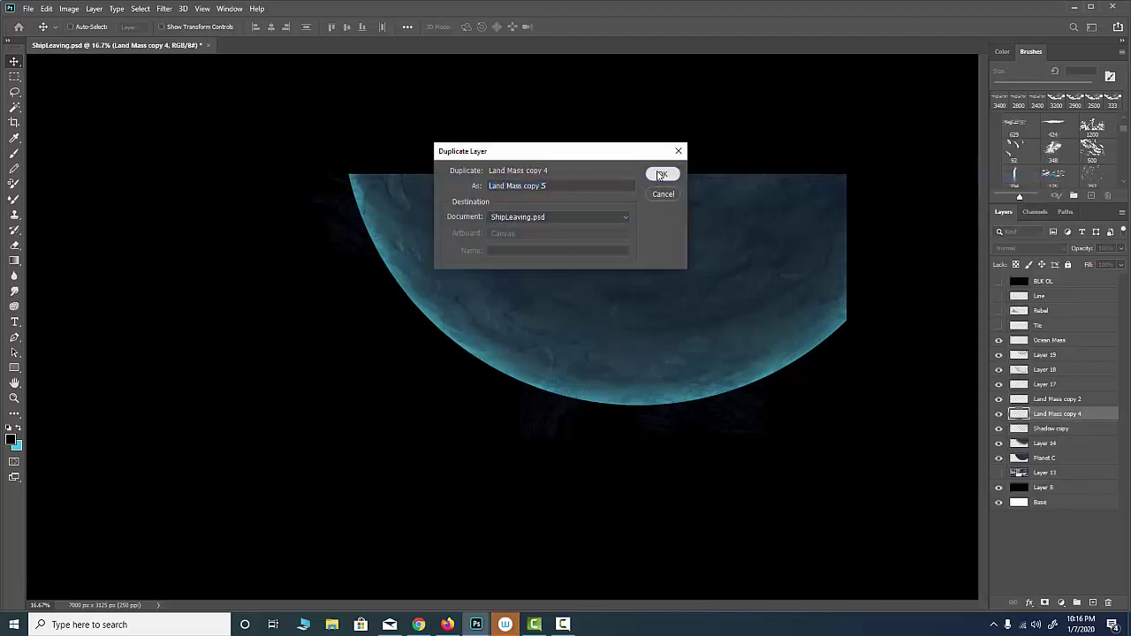
left_click(661, 174)
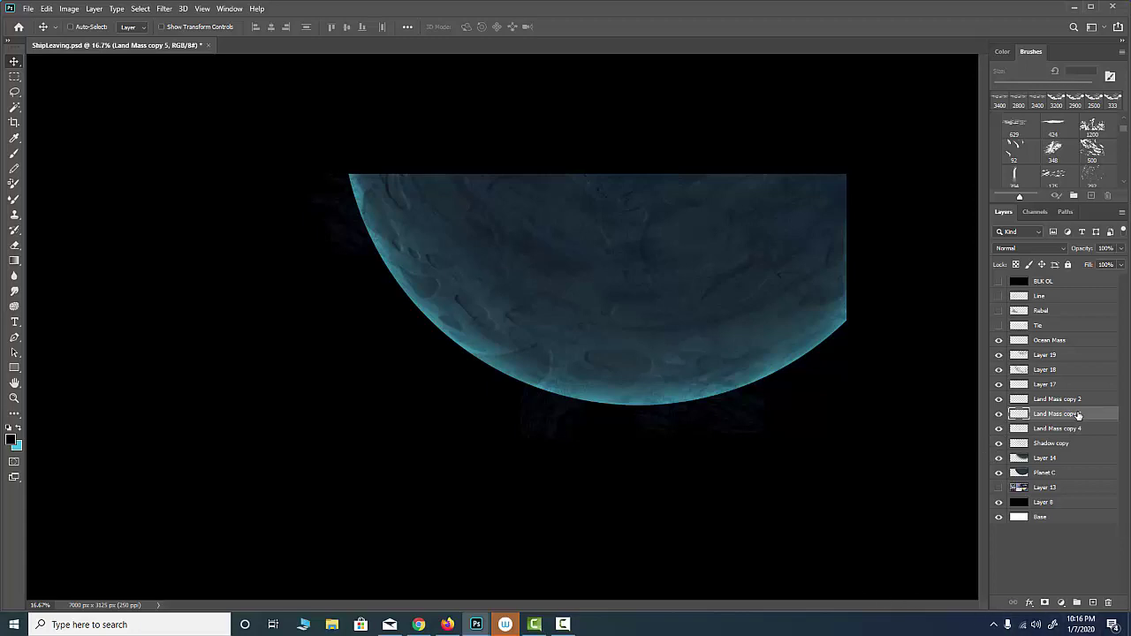
key("Delete")
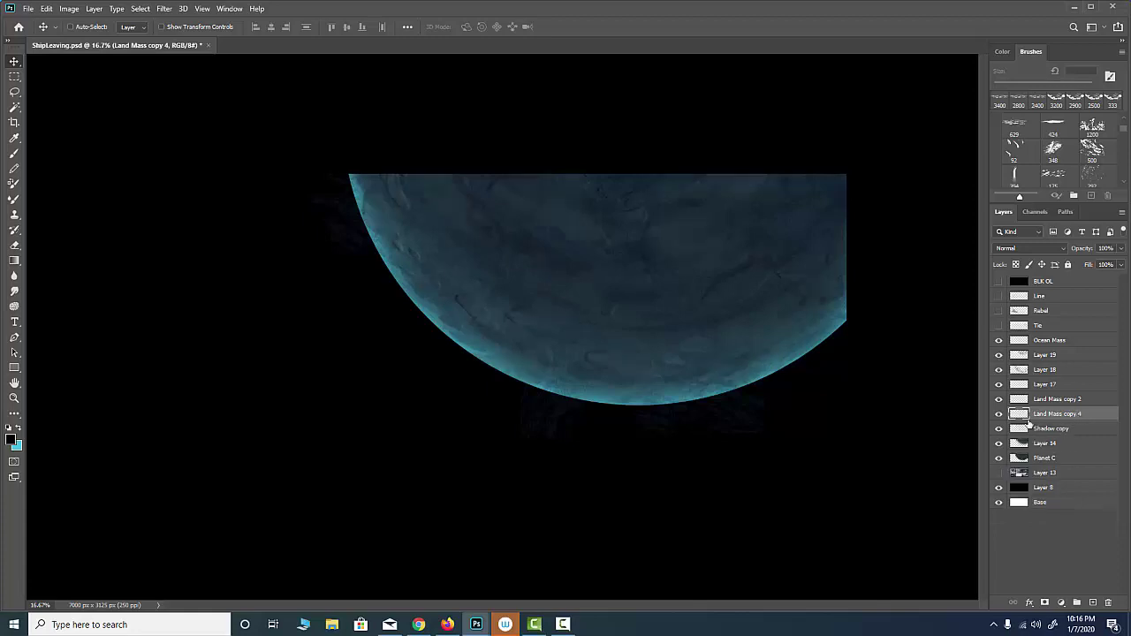
- Select the Shadow copy layer and compare the planet with and without its dark texture
left_click(1040, 429)
left_click(1000, 428)
left_click(999, 428)
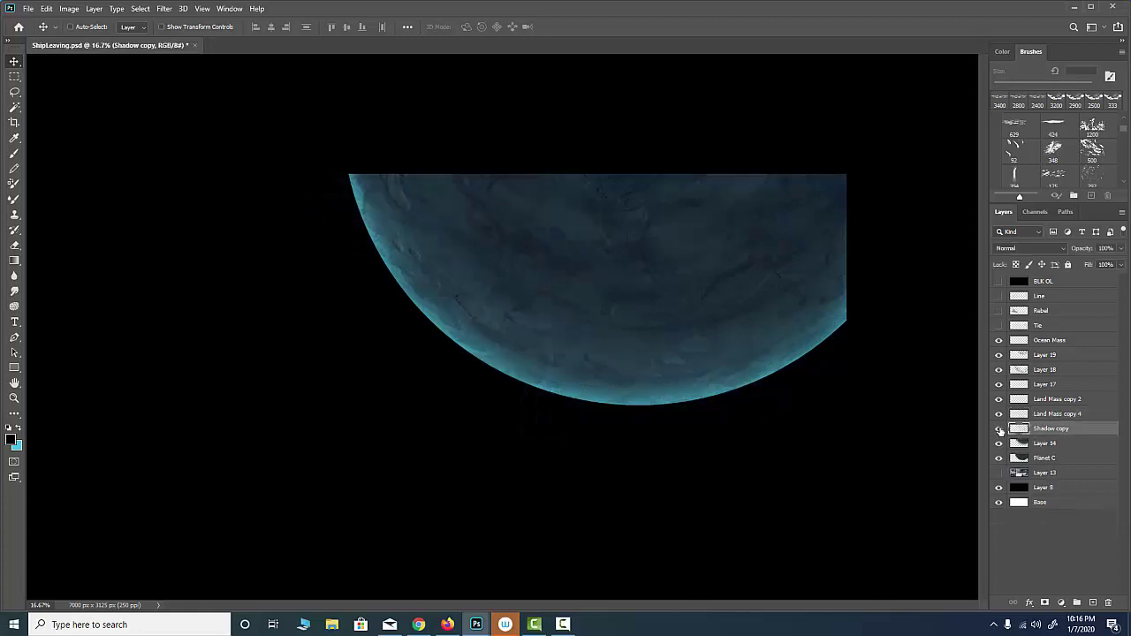
left_click(1000, 429)
left_click(1000, 429)
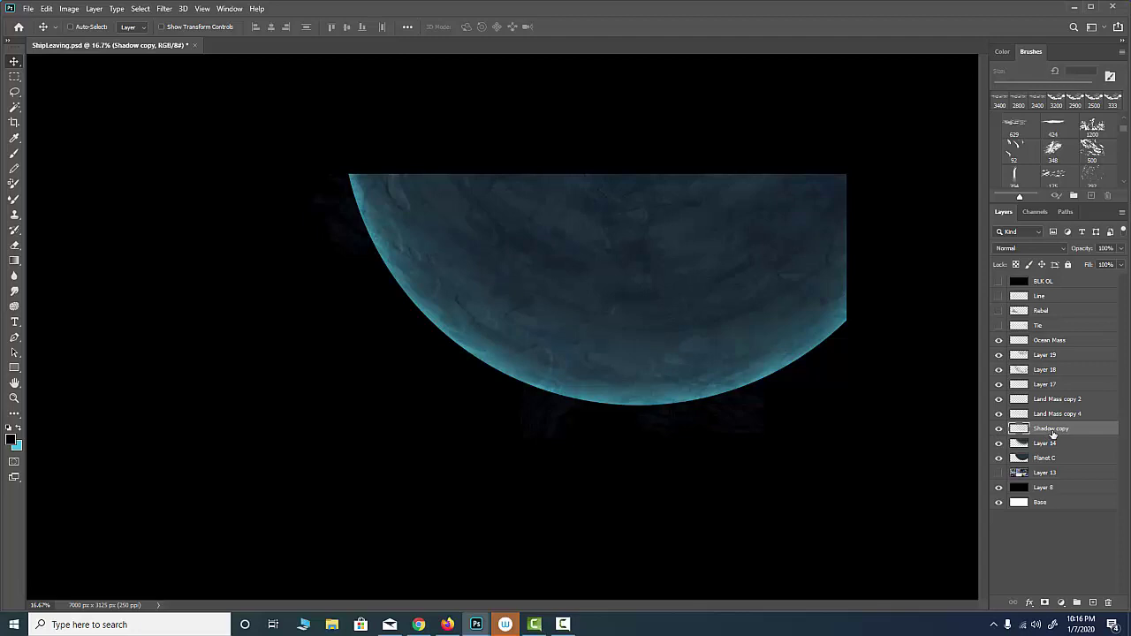
- Duplicate the Shadow copy layer as Shadow copy 2 and lower the duplicate's opacity to 10%
right_click(1052, 433)
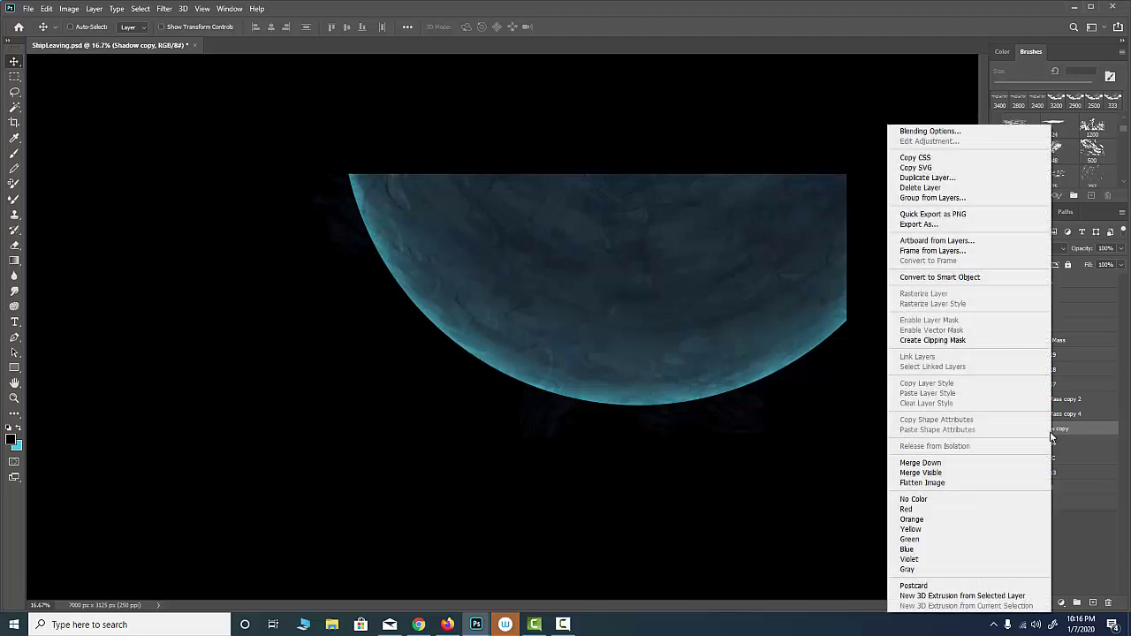
left_click(928, 177)
left_click(672, 175)
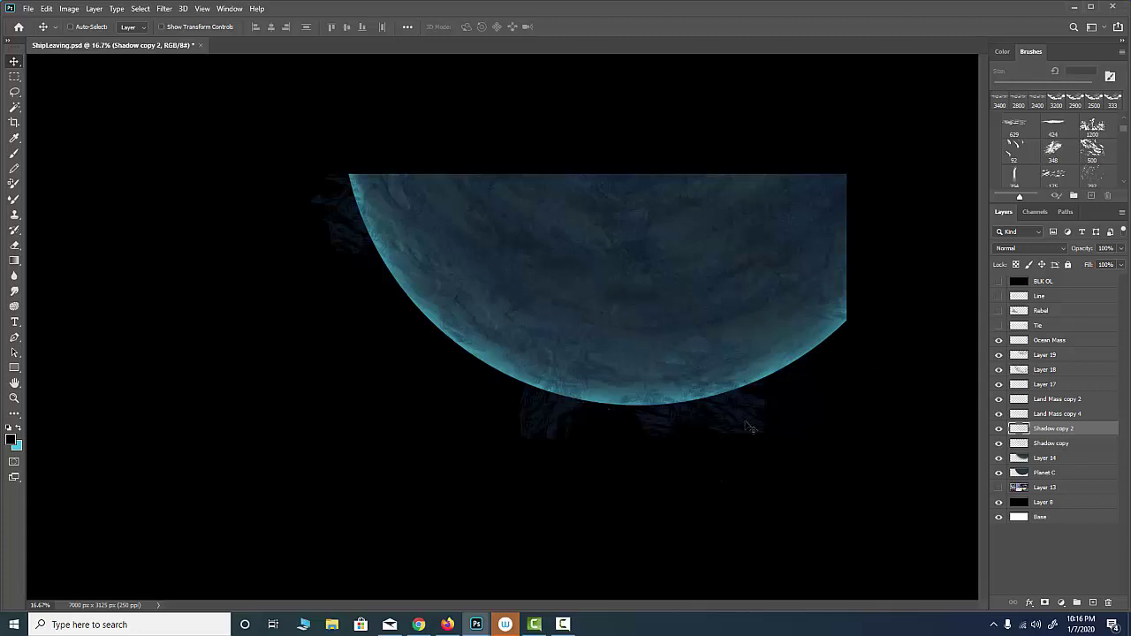
left_click_drag(1124, 251, 1097, 265)
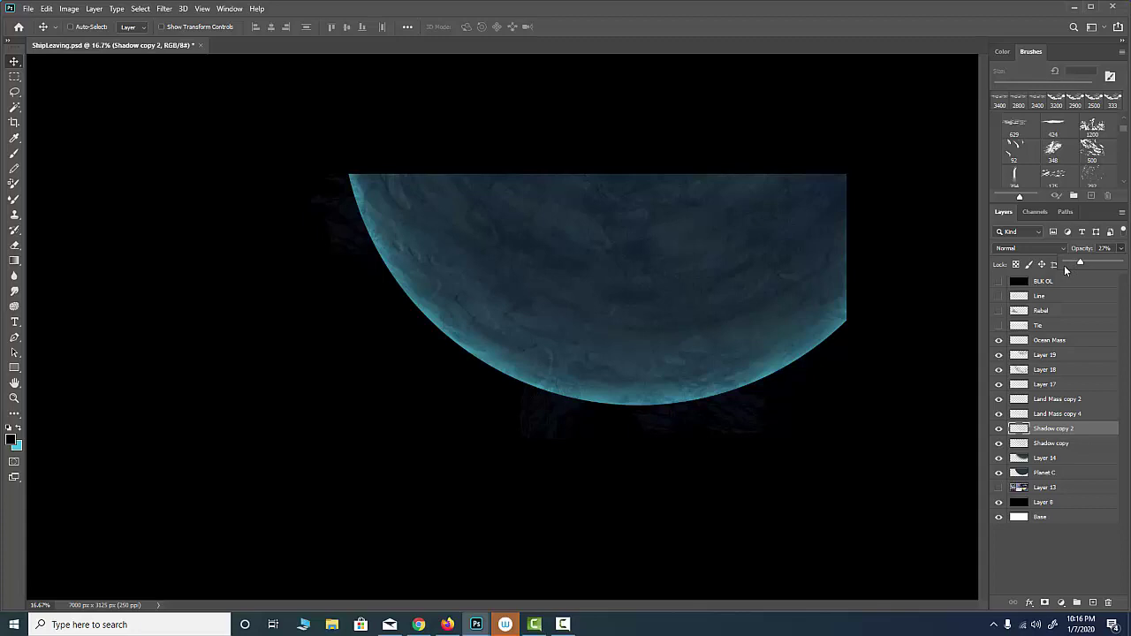
left_click_drag(1065, 268, 1073, 264)
- Soften parts of the Shadow copy 2 texture with the Eraser enlarged to 800 px at 33% opacity
key("e")
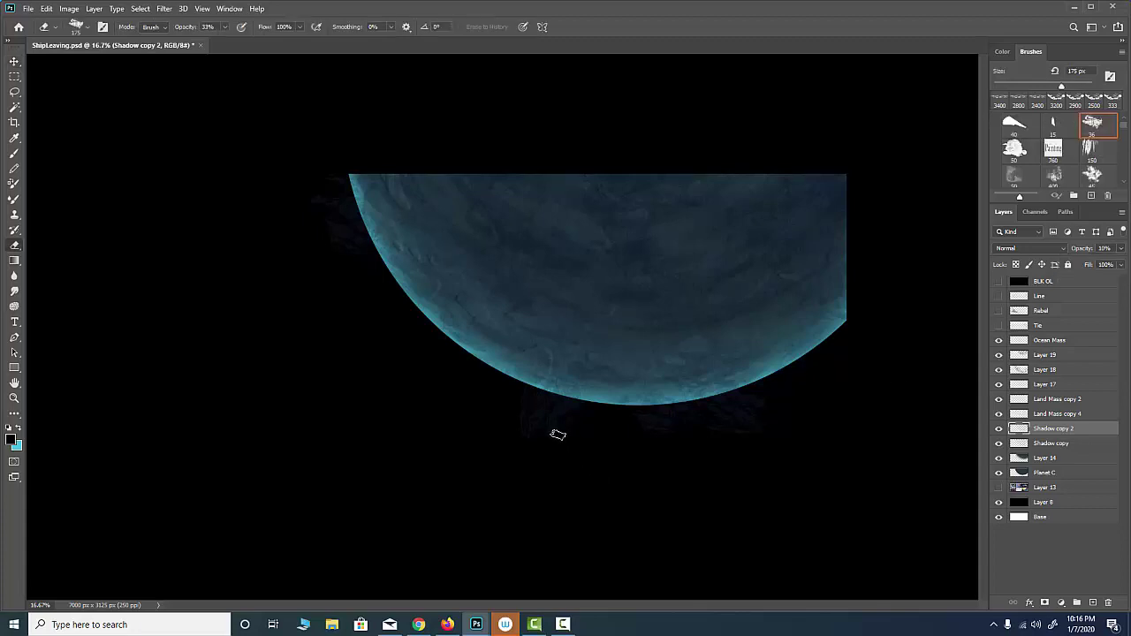
key("bracketright")
key("bracketright")
key("bracketright")
key("bracketright")
key("bracketright")
key("bracketright")
key("bracketright")
key("bracketright")
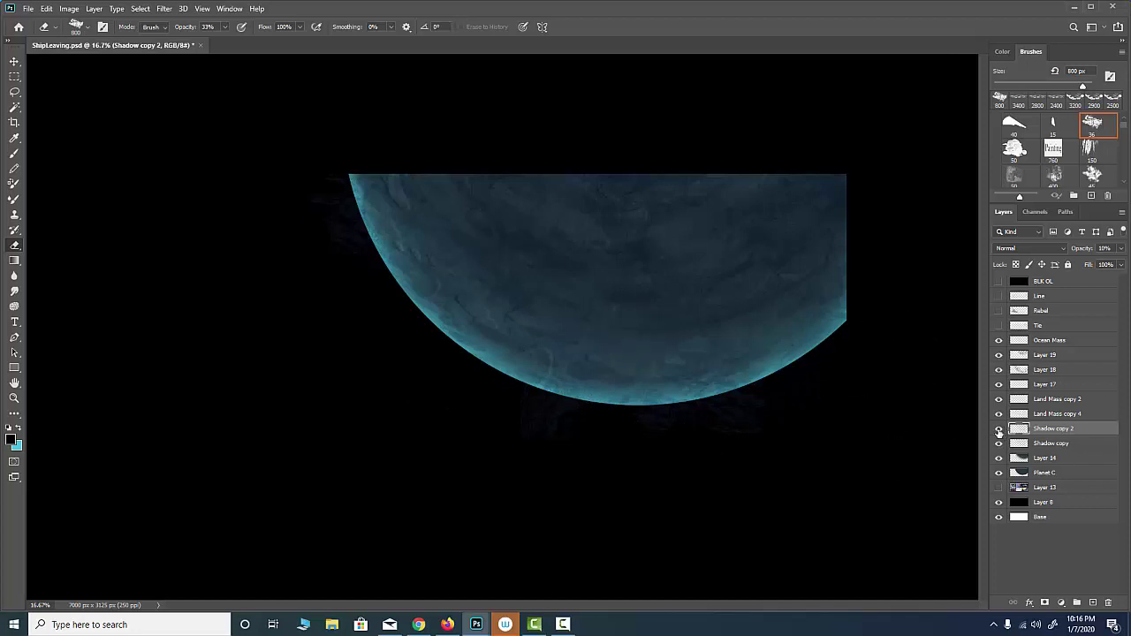
- Merge all layers from Shadow copy up to Ocean Mass into the single Ocean Mass layer
left_click(1066, 443)
left_click(1049, 355, "shift")
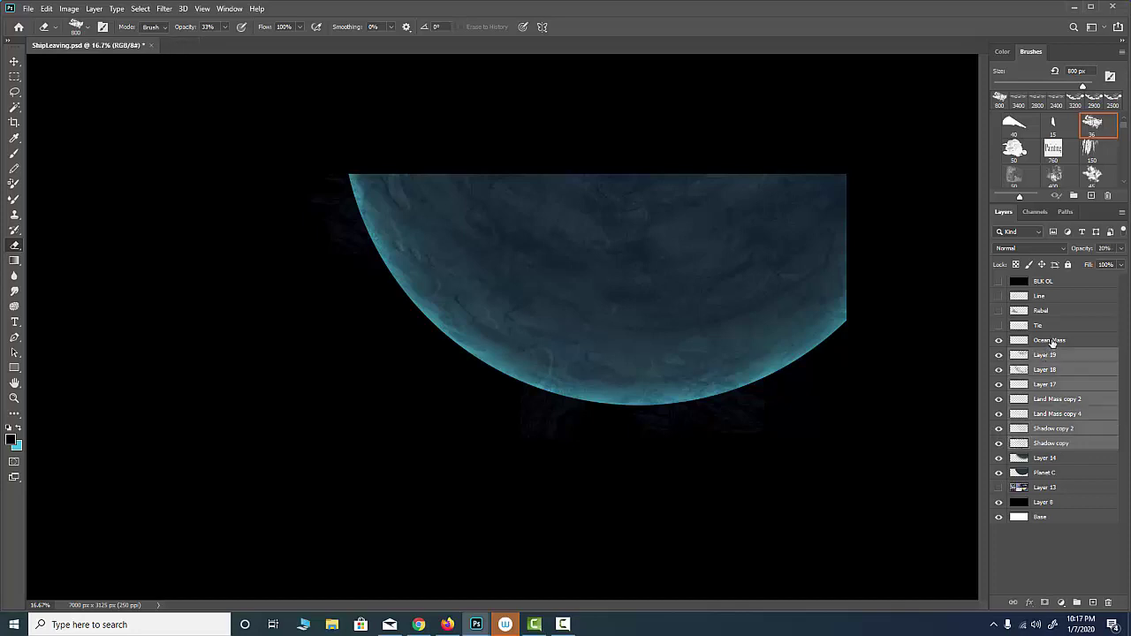
left_click(1051, 341, "shift")
key("ctrl+e")
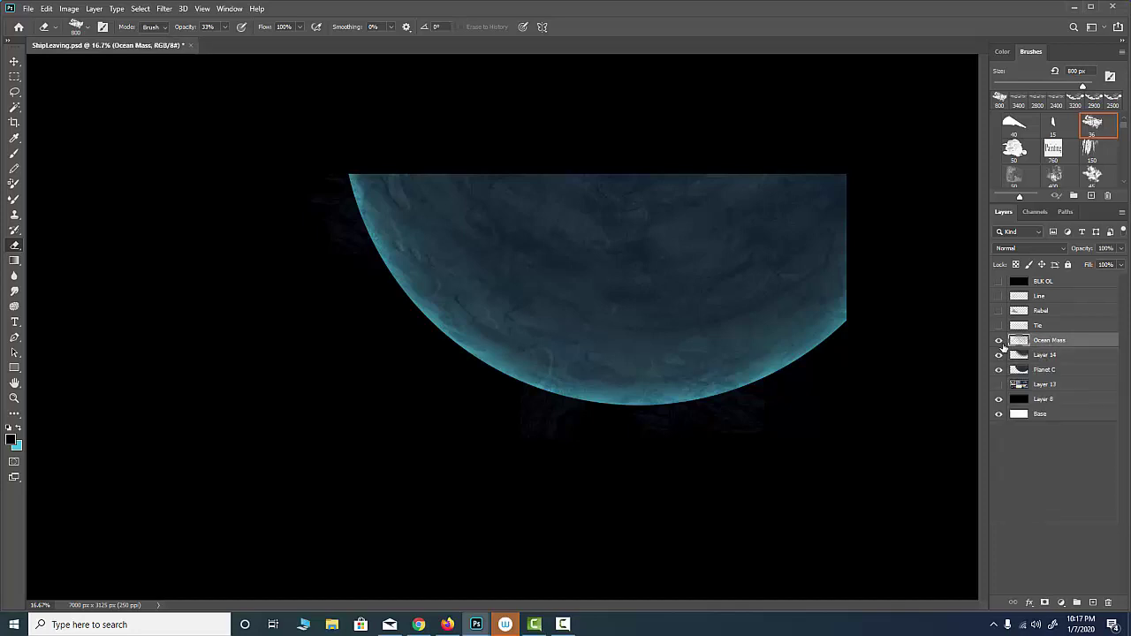
- Compare the planet with and without the merged Ocean Mass surface texture
left_click(998, 340)
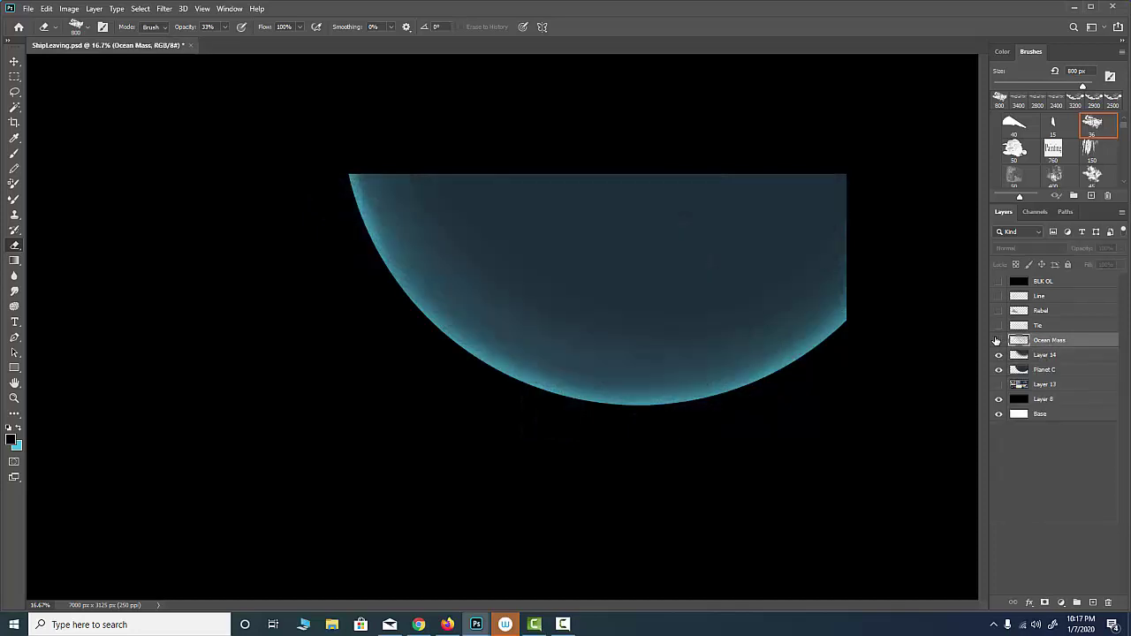
left_click(999, 340)
left_click(998, 340)
left_click(999, 340)
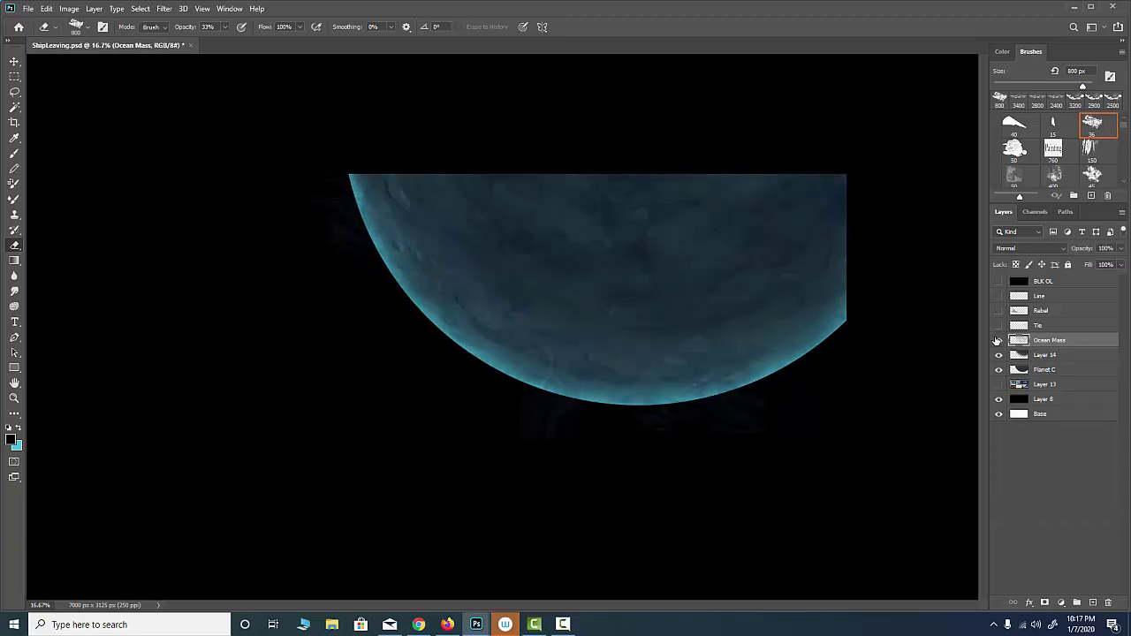
left_click(999, 340)
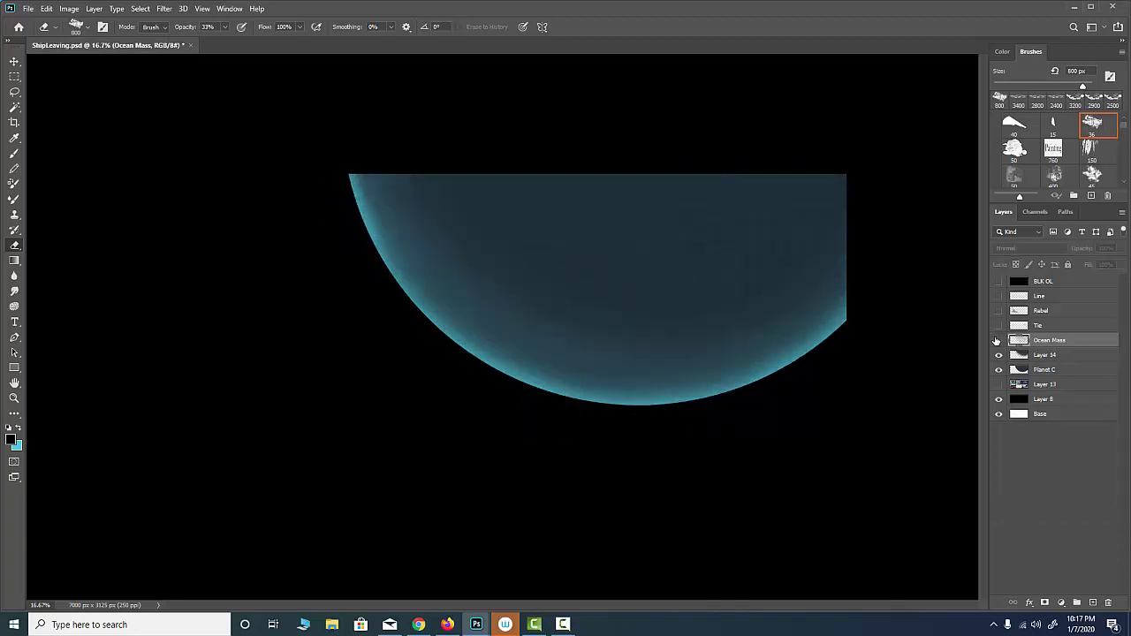
left_click(998, 340)
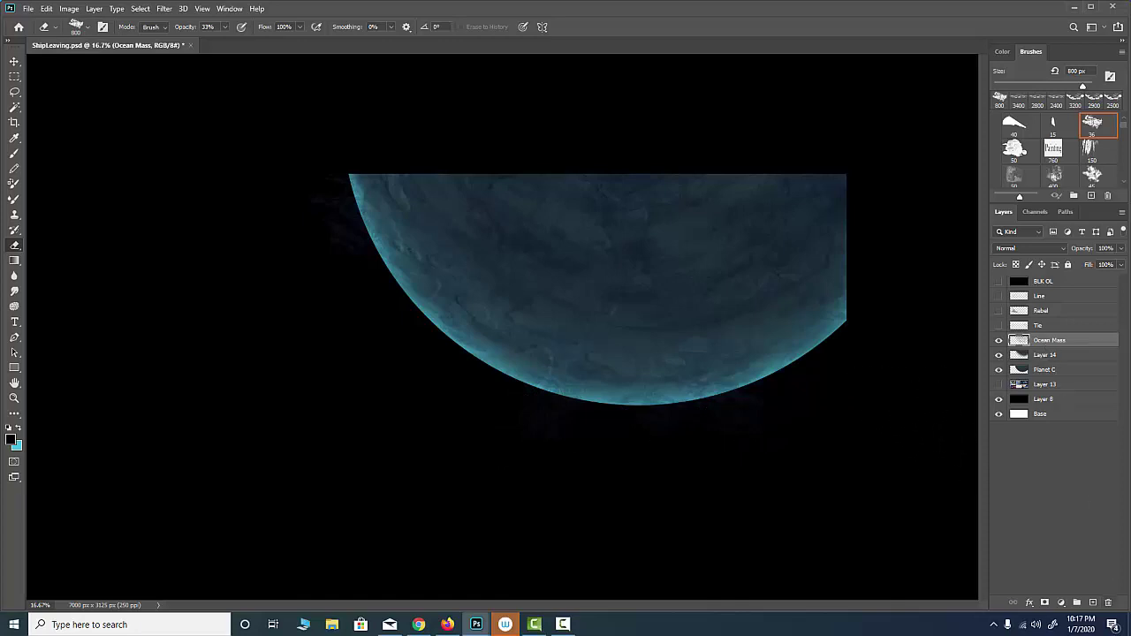
- Add a new layer named Clouds above Ocean Mass
left_click(1094, 604)
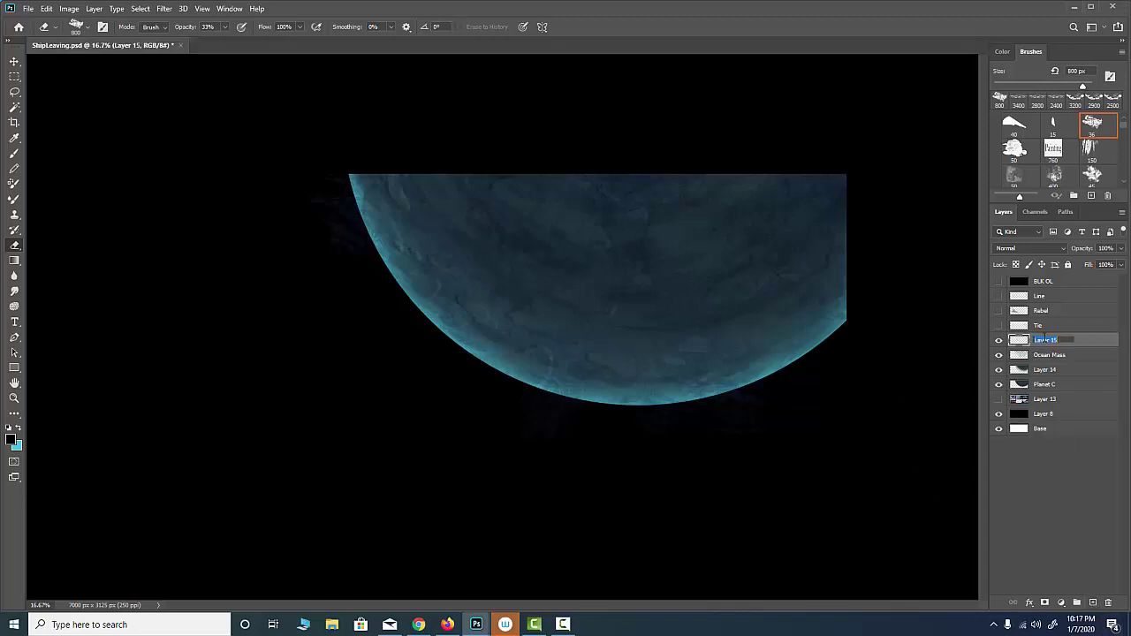
left_click(1048, 340)
type("Clouds")
key("Return")
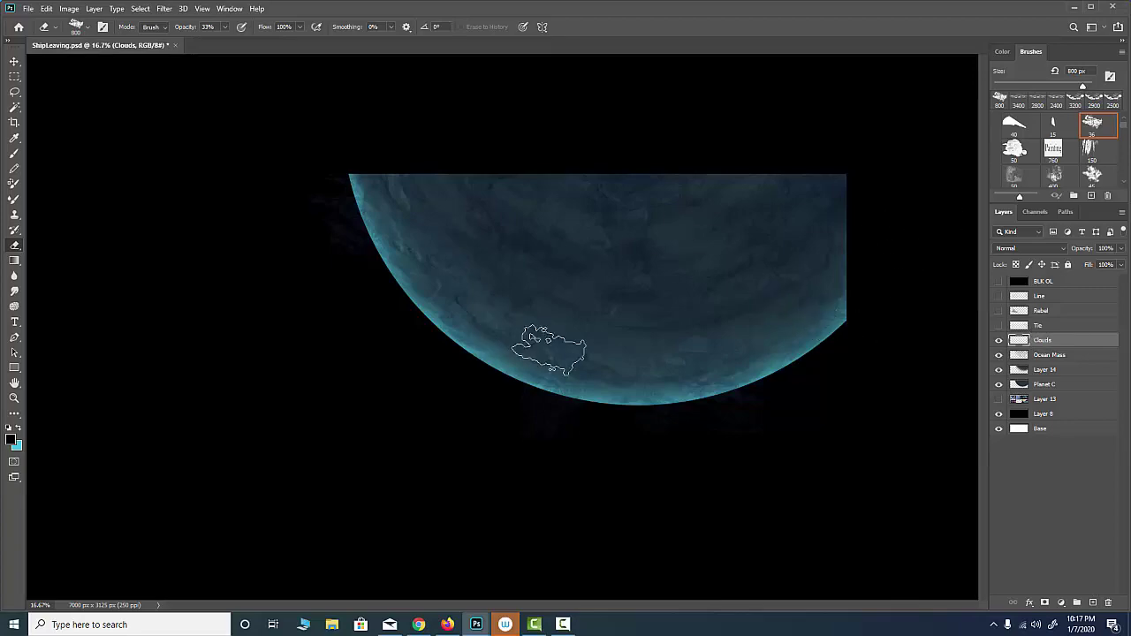
- Choose the 500 px cloud-shaped preset for the Brush tool
key("b")
right_click(602, 248)
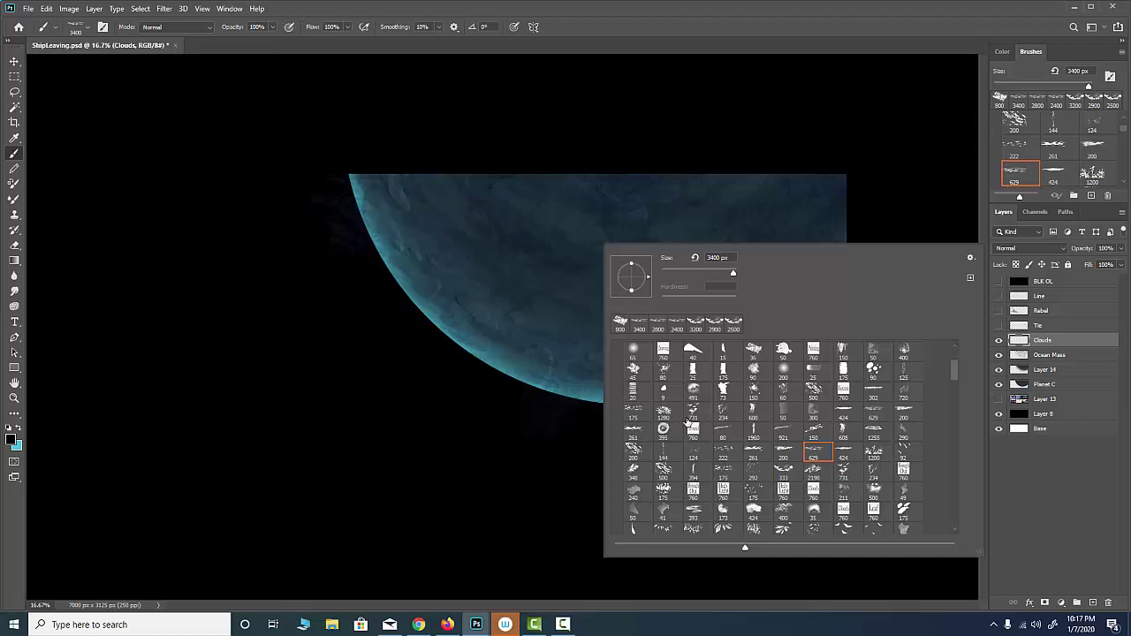
scroll(861, 430, "down", 4)
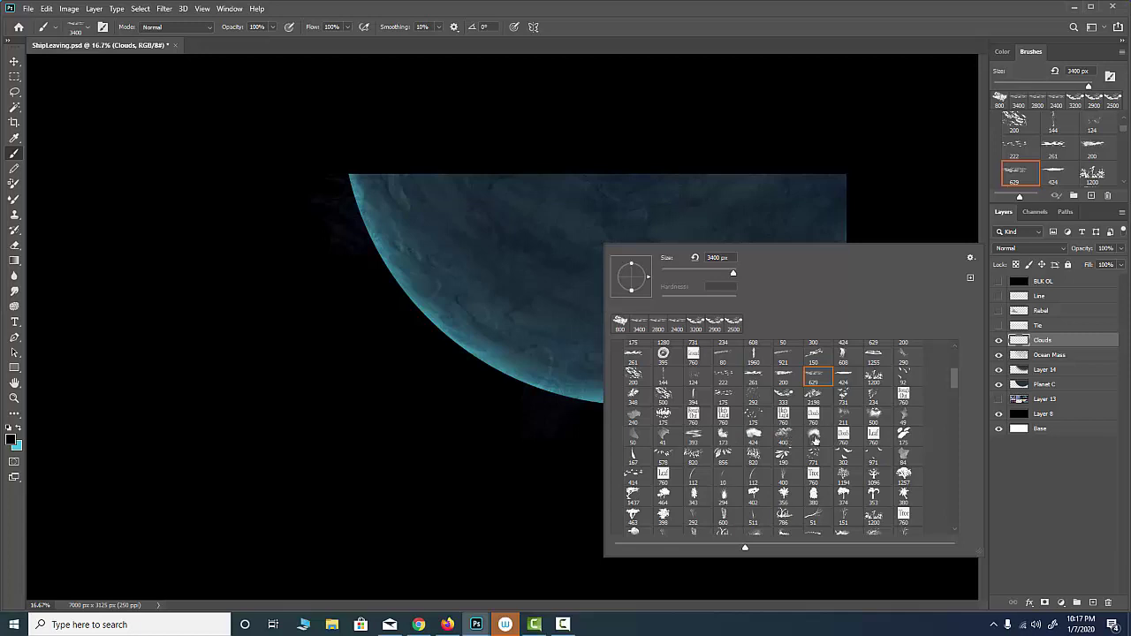
left_click(873, 415)
left_click(882, 209)
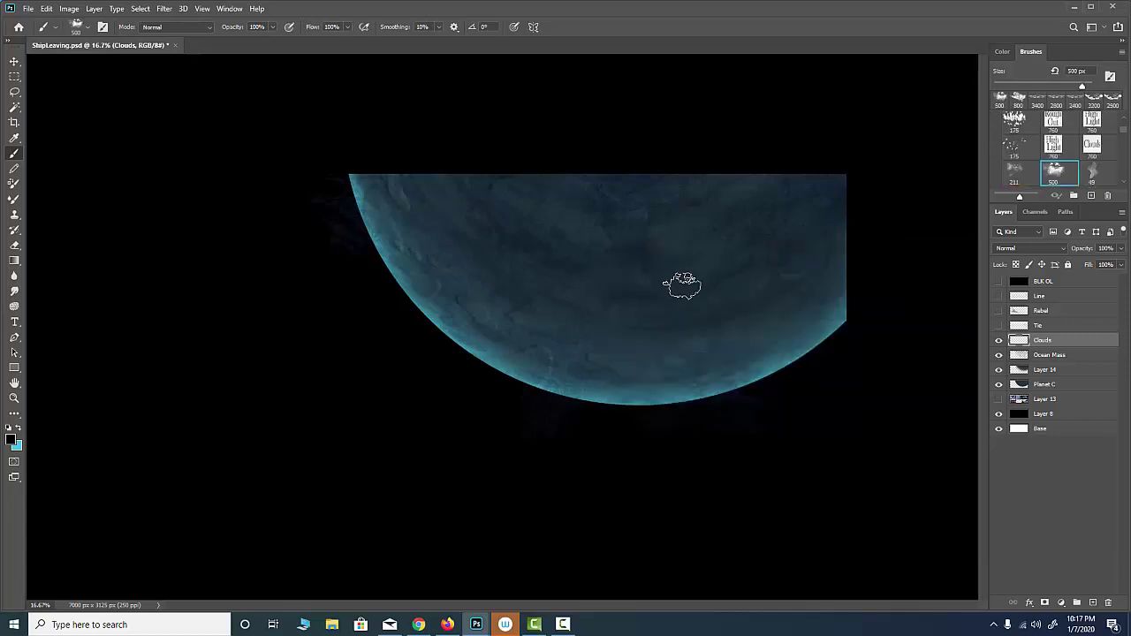
- Set the foreground color to a pale, bright cyan for the clouds
left_click(12, 440)
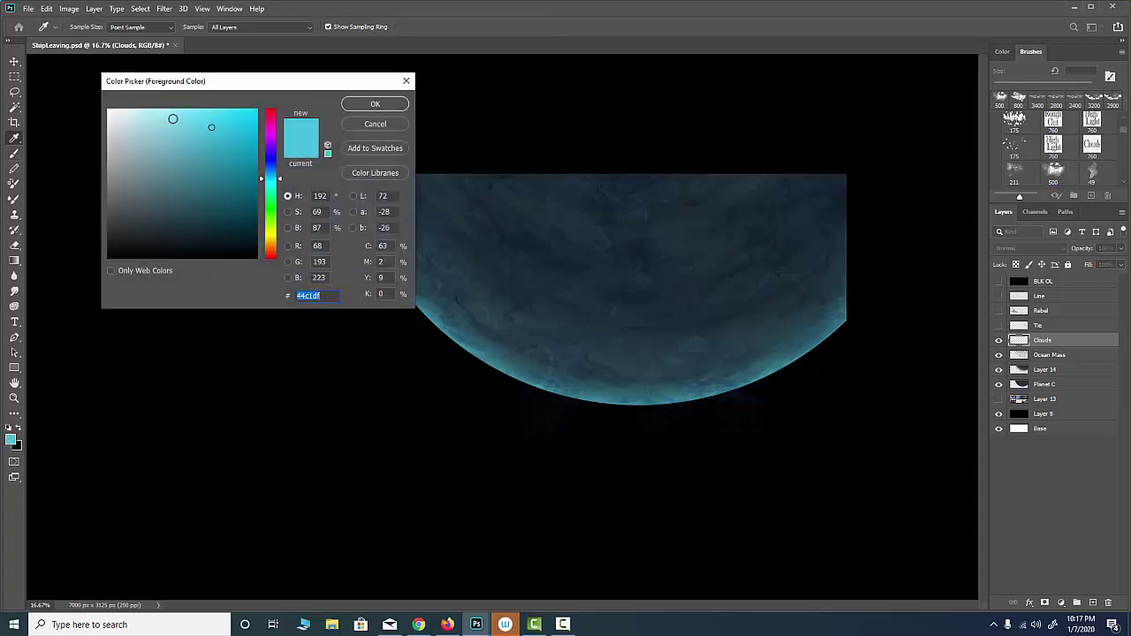
left_click(168, 114)
left_click(374, 104)
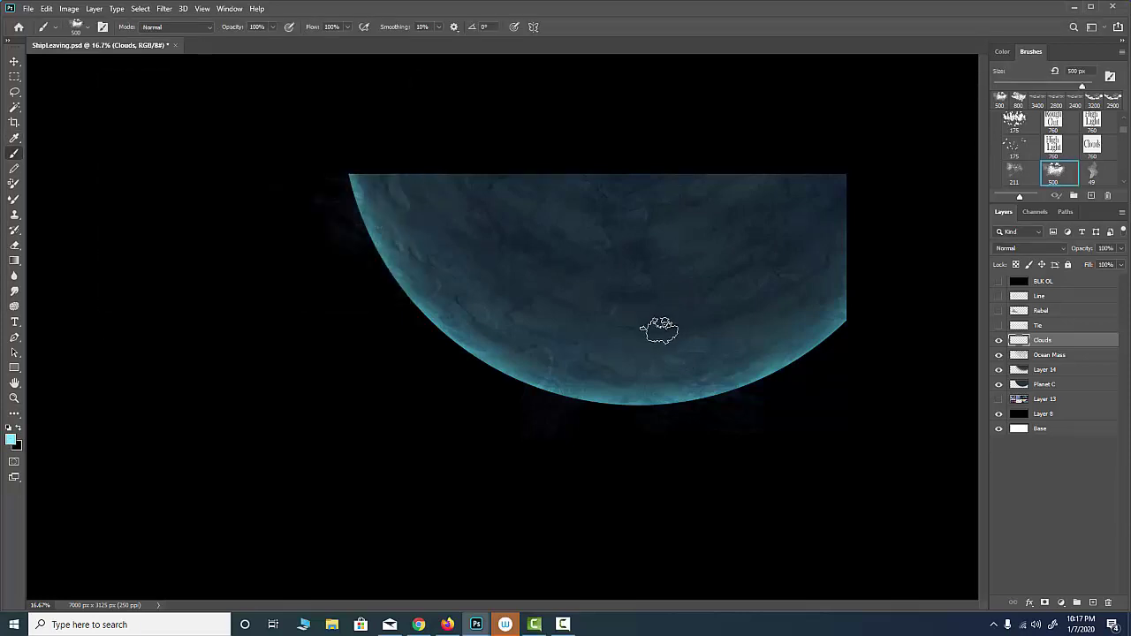
- Try cloud dabs with the 900 px brush at 100% opacity on the planet's lower part and undo them
key("bracketright")
key("bracketright")
key("bracketright")
key("bracketright")
mouse_move(699, 323)
left_mouse_down()
mouse_move(664, 348)
mouse_move(641, 330)
mouse_move(641, 349)
left_mouse_up()
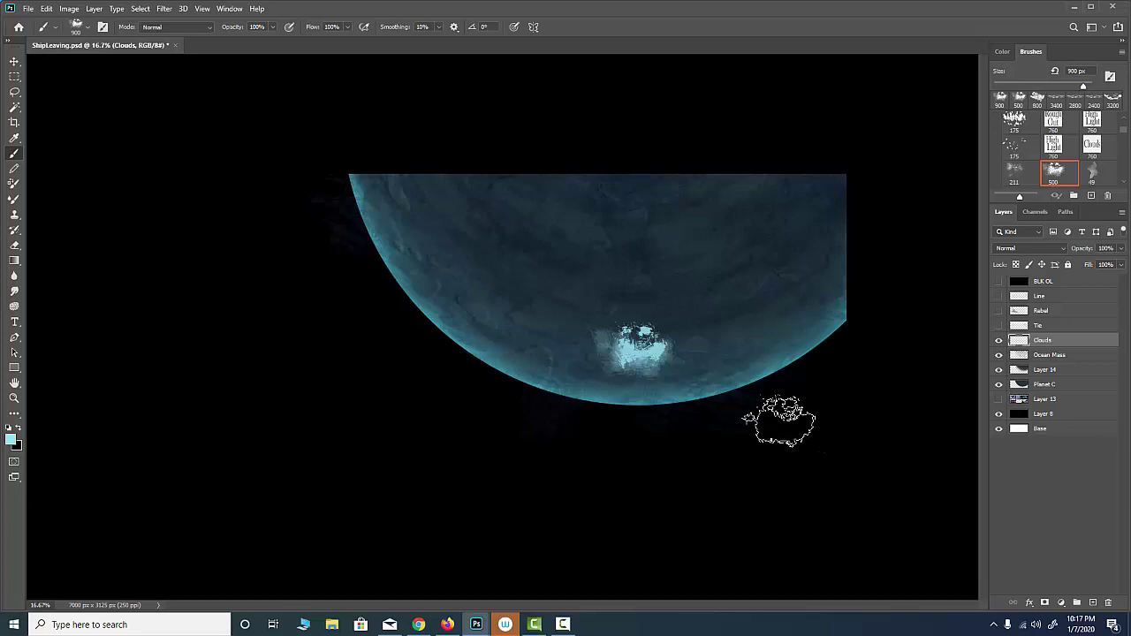
key("ctrl+z")
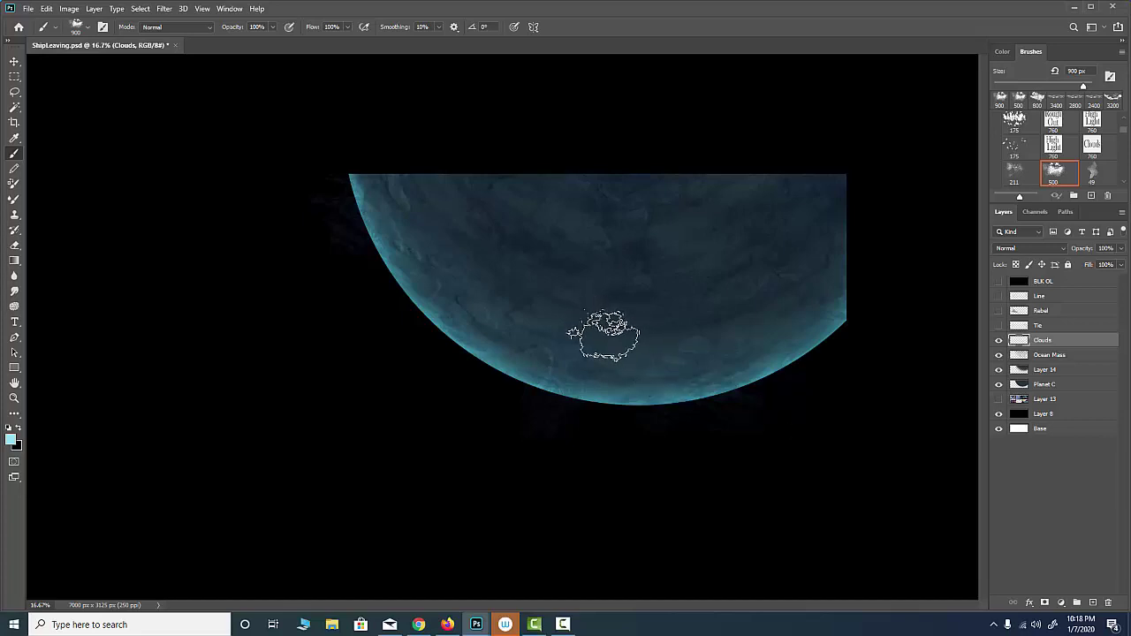
mouse_move(600, 328)
left_mouse_down()
mouse_move(644, 324)
mouse_move(614, 316)
mouse_move(653, 305)
mouse_move(619, 299)
mouse_move(599, 347)
left_mouse_up()
key("ctrl+z")
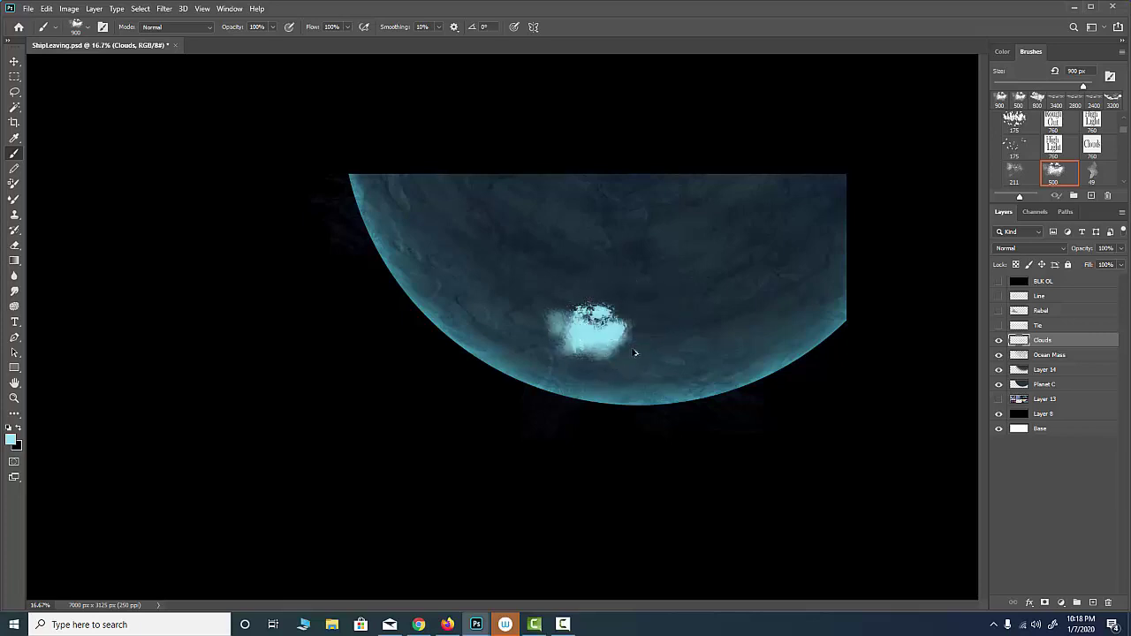
key("ctrl+shift+z")
key("ctrl+z")
key("ctrl+shift+z")
key("ctrl+z")
key("ctrl+z")
key("ctrl+z")
key("ctrl+z")
key("ctrl+z")
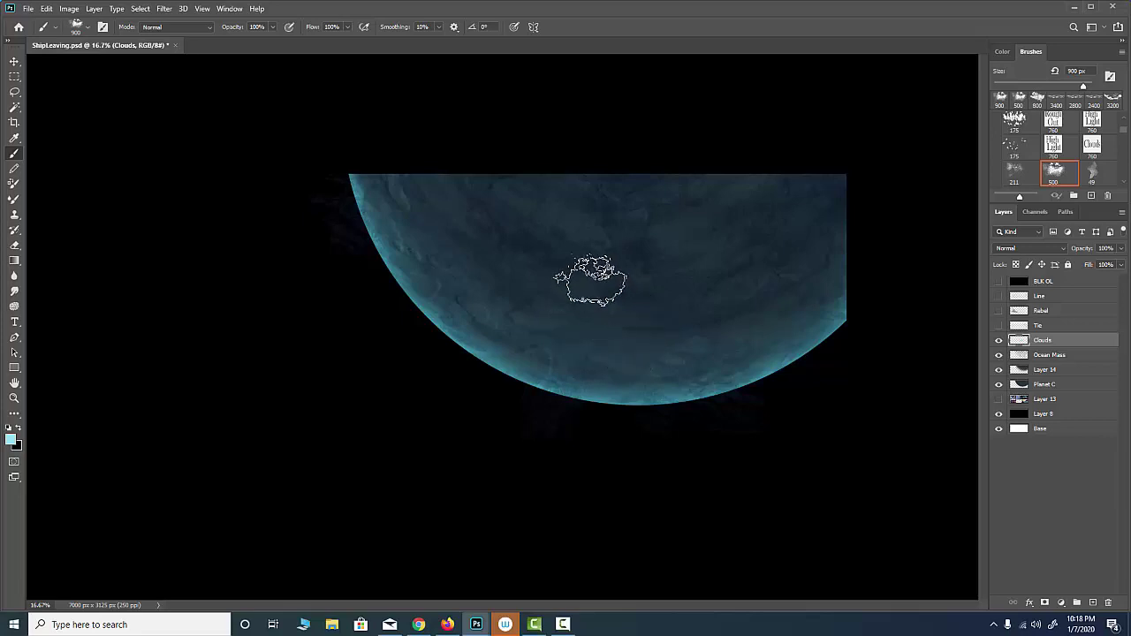
- Paint faint clouds right of the planet's center at 10% brush opacity, varying the brush size between 400 and 700 px
key("1")
key("bracketleft")
key("bracketleft")
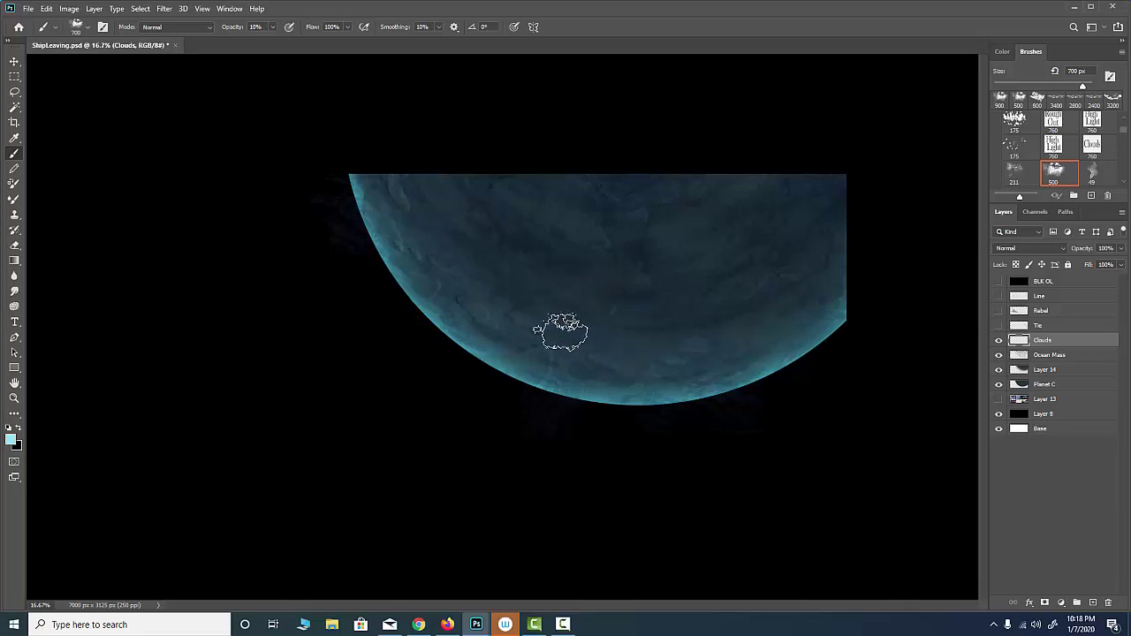
key("bracketleft")
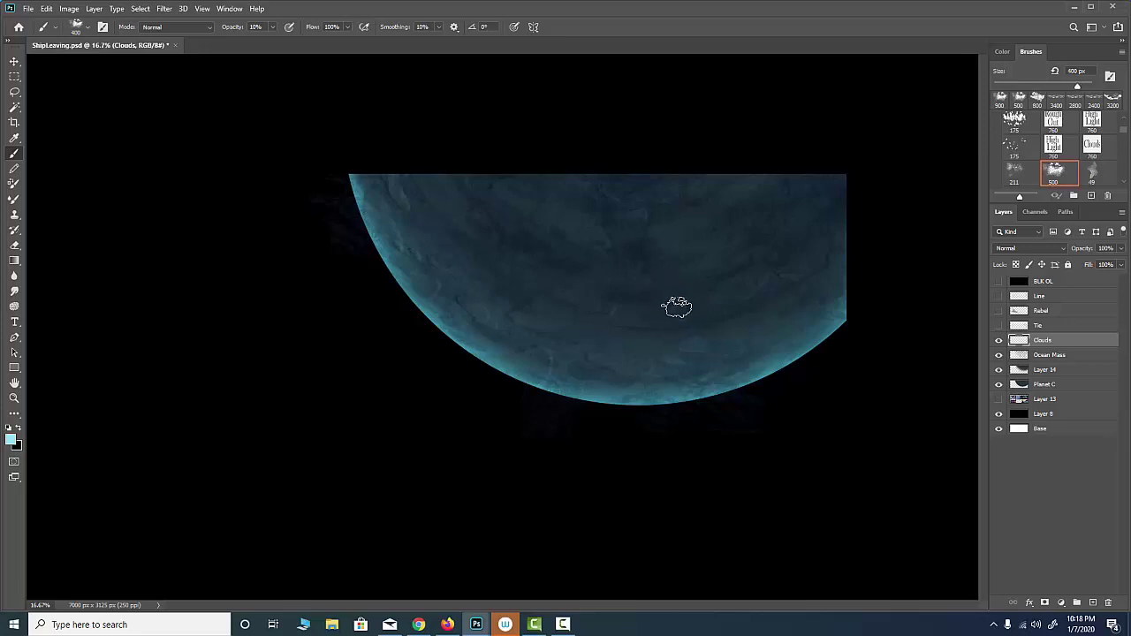
mouse_move(677, 306)
left_mouse_down()
mouse_move(690, 296)
mouse_move(712, 306)
mouse_move(619, 316)
mouse_move(760, 291)
mouse_move(737, 298)
mouse_move(712, 287)
left_mouse_up()
key("bracketright")
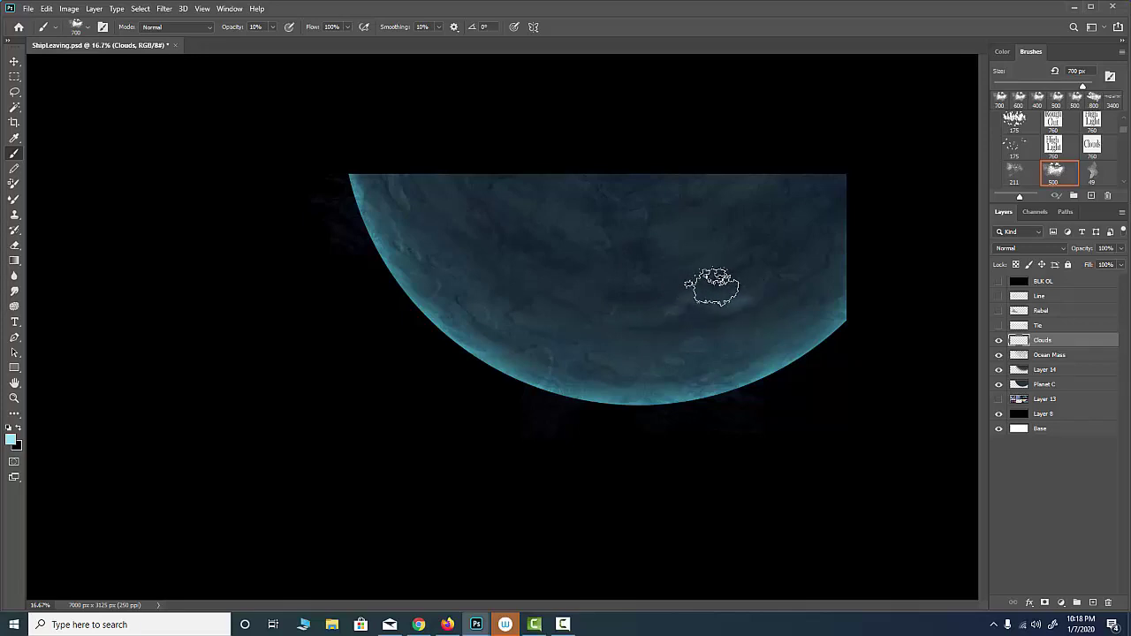
- Dab a cloud patch at 50% opacity with the 700 px brush on the Clouds layer, plus a smaller patch just below it
key("5")
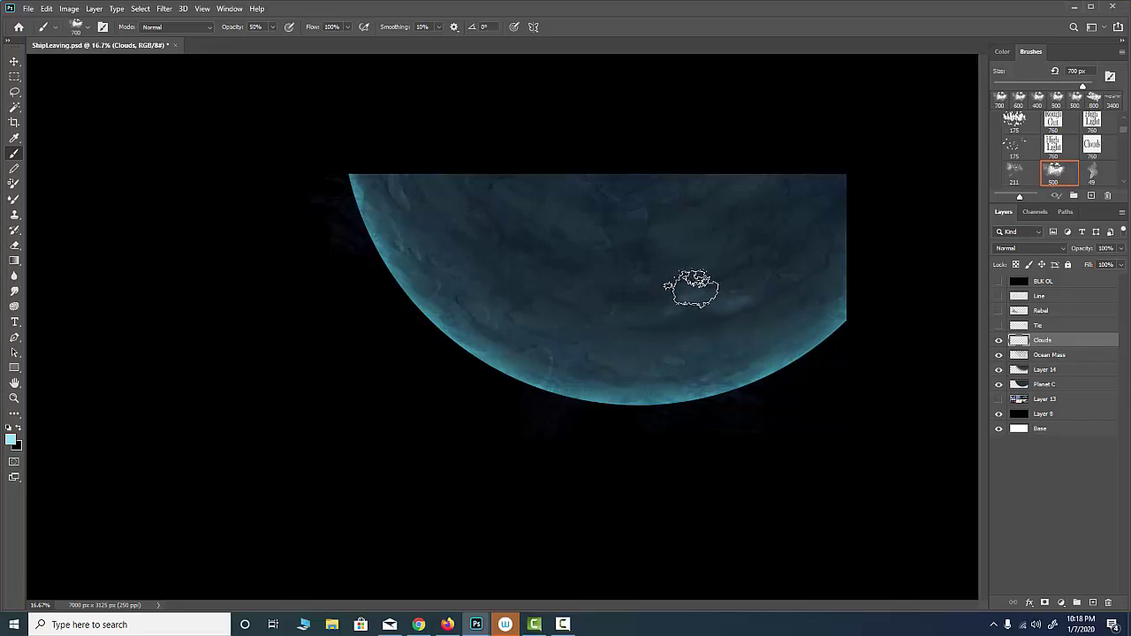
left_click(693, 285)
key("1")
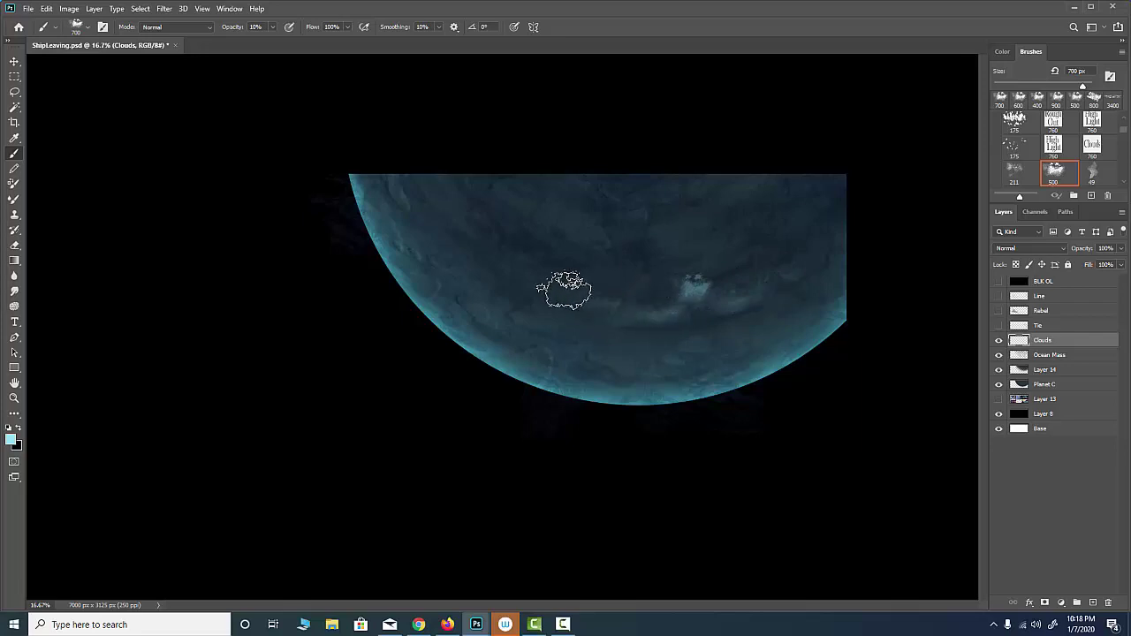
key("p")
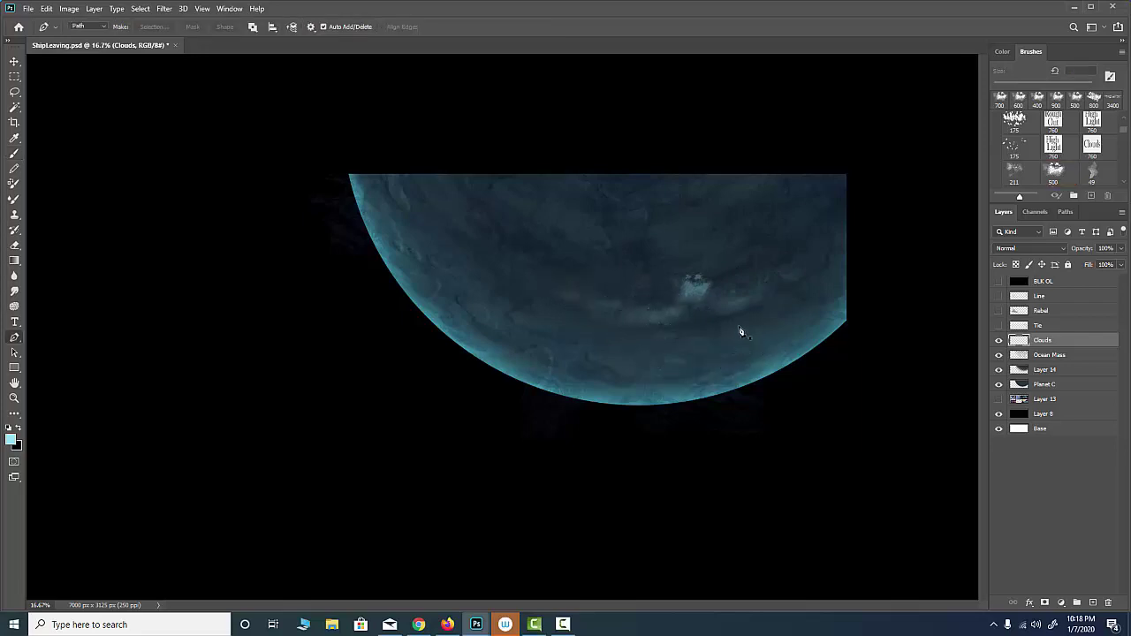
key("b")
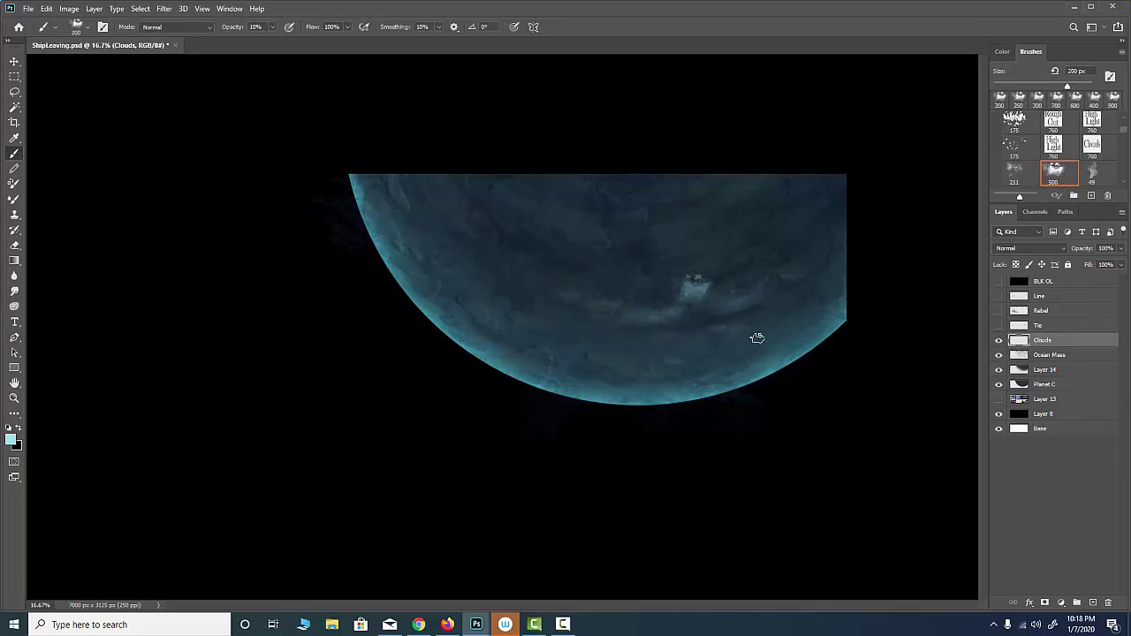
key("bracketright")
left_click(718, 327)
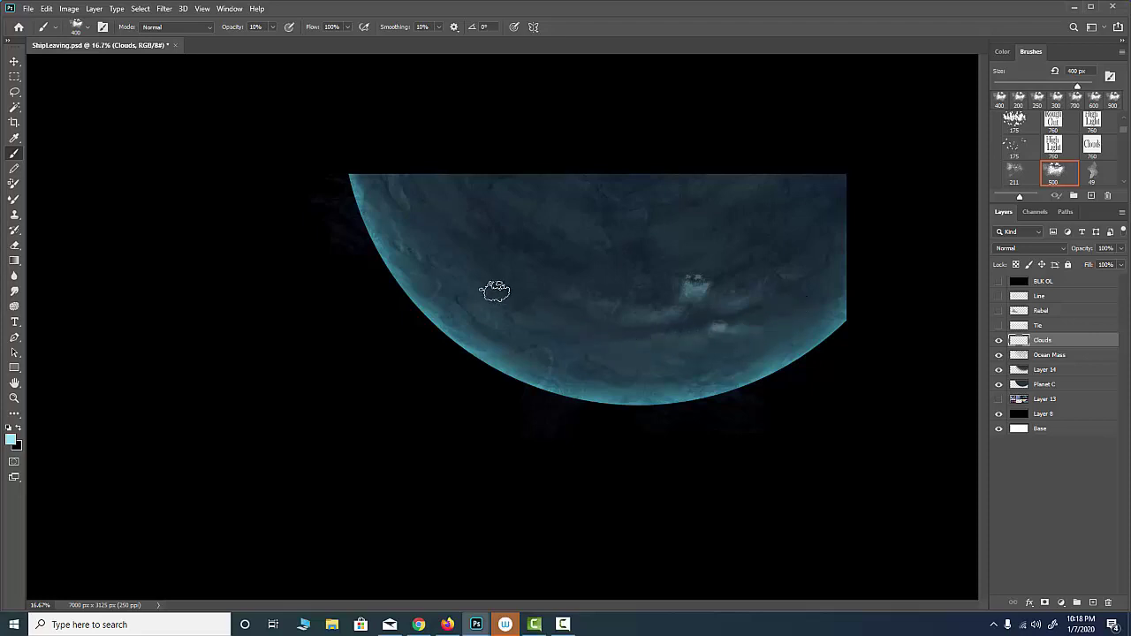
key("bracketleft")
- Move the painted clouds up to the planet's top centre and shrink them with Free Transform
key("v")
mouse_move(722, 291)
left_mouse_down()
mouse_move(745, 291)
mouse_move(677, 346)
mouse_move(691, 351)
mouse_move(778, 301)
mouse_move(817, 261)
mouse_move(703, 197)
mouse_move(621, 192)
mouse_move(658, 191)
left_mouse_up()
key("ctrl+t")
mouse_move(766, 129)
left_mouse_down()
mouse_move(768, 165)
mouse_move(769, 134)
left_mouse_up()
left_click_drag(645, 202, 661, 187)
key("Return")
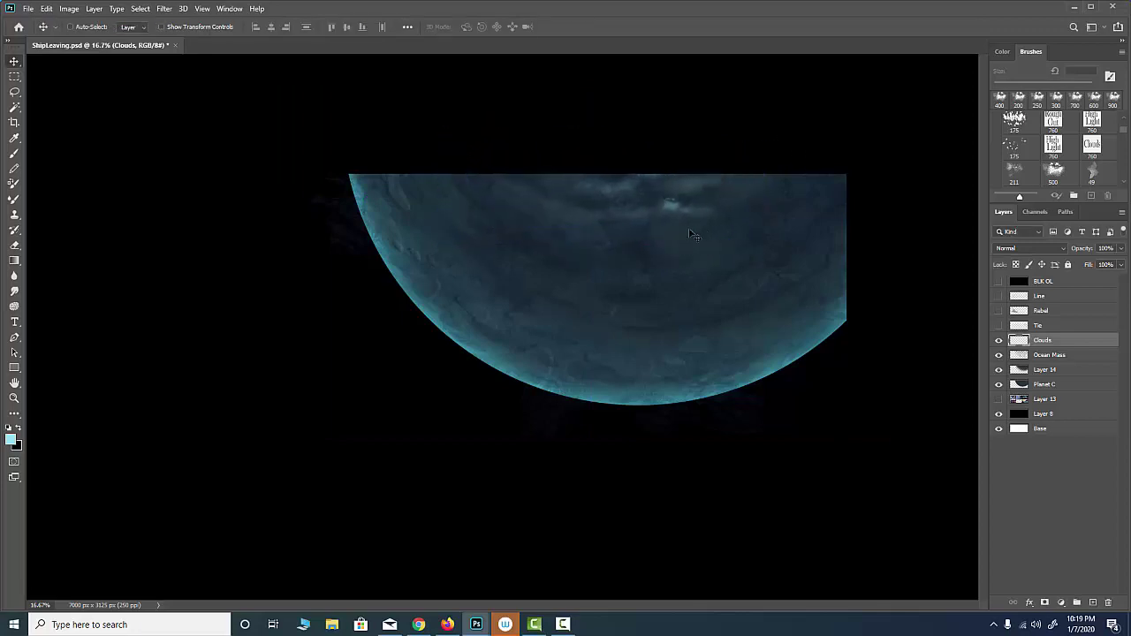
- Add a new layer above Clouds and choose the 173 px cloud brush tip
left_click(1093, 603)
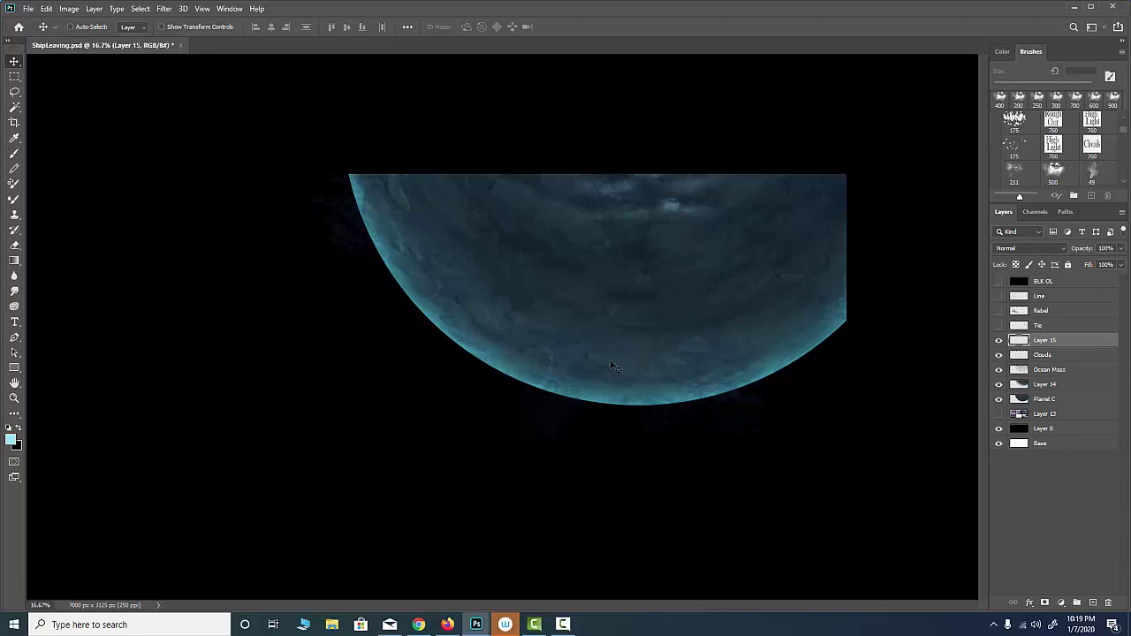
key("b")
right_click(608, 282)
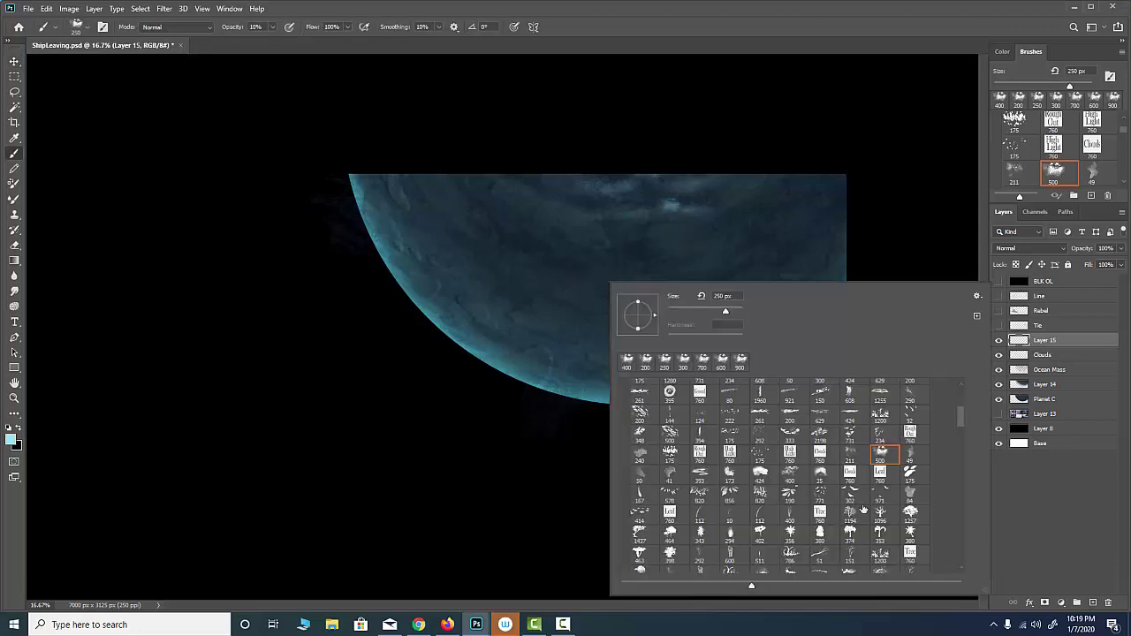
left_click(853, 453)
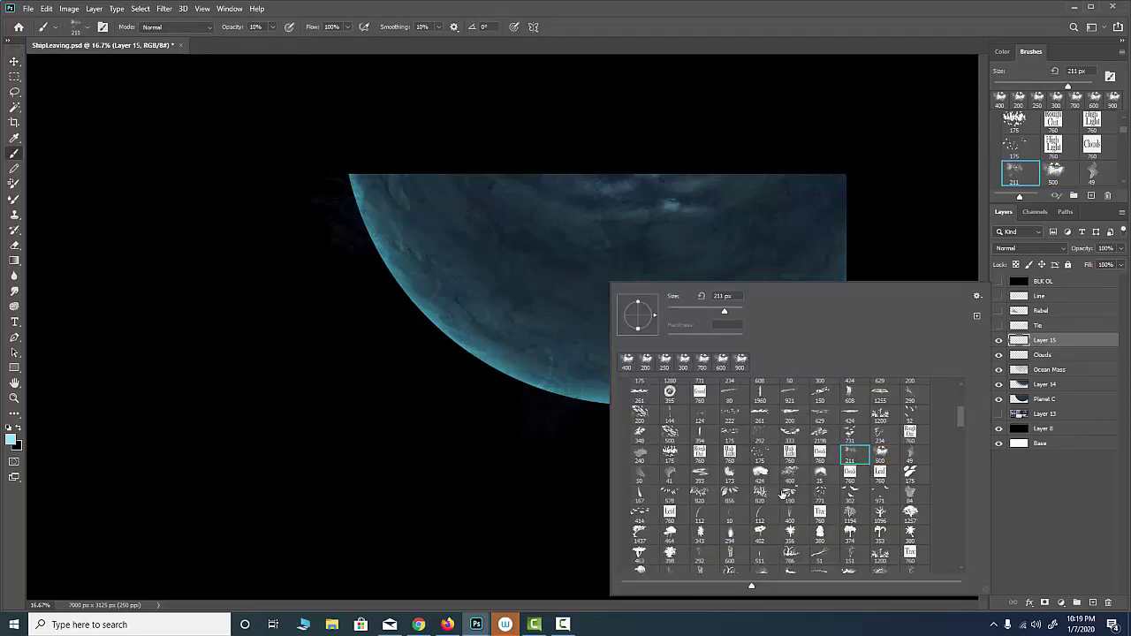
left_click(765, 476)
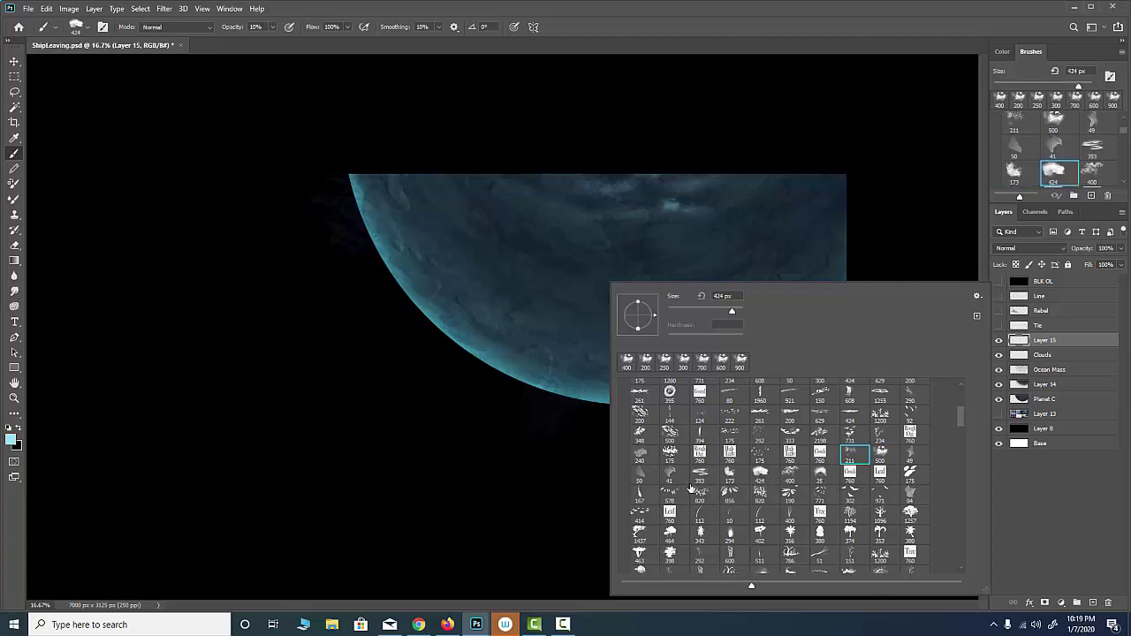
left_click(821, 476)
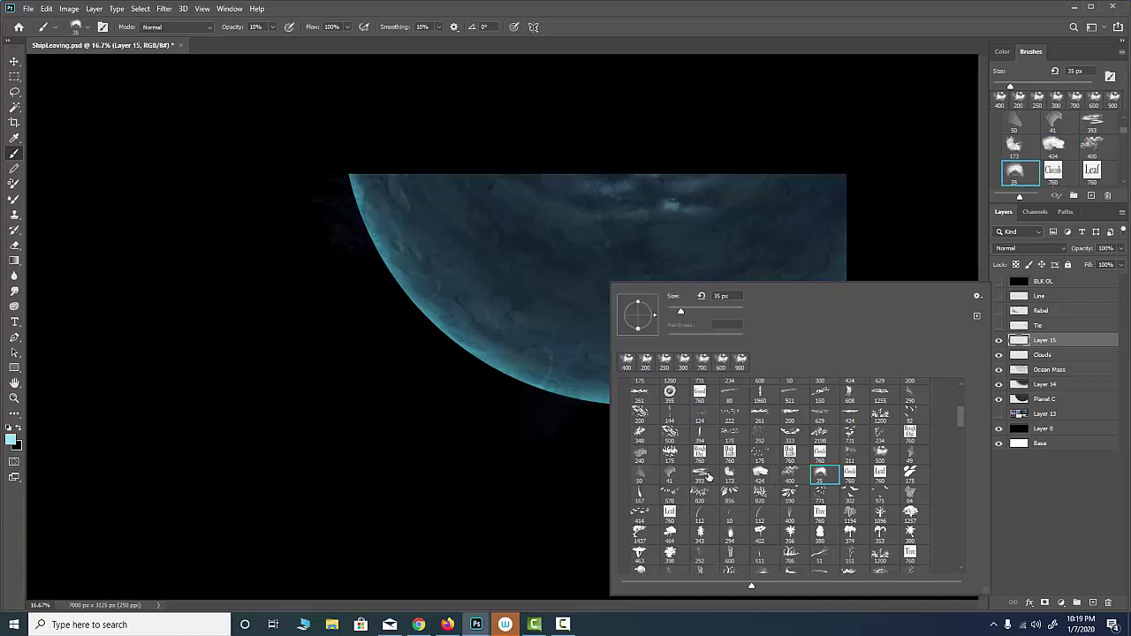
left_click(602, 402)
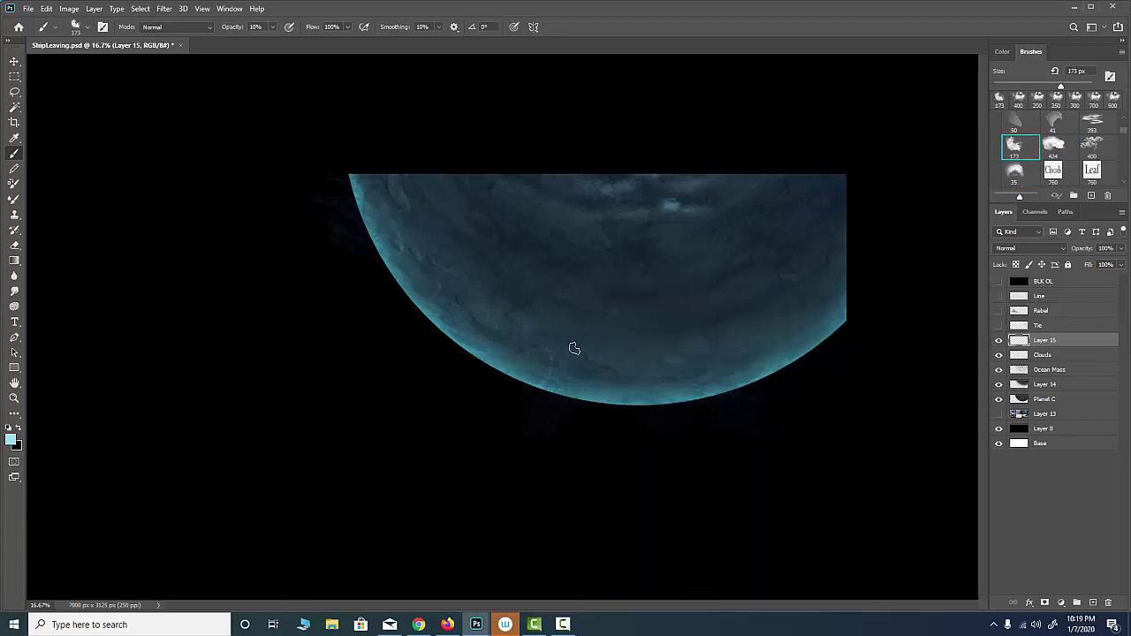
- Set the foreground colour to pale blue, c5ecf5
left_click(10, 440)
left_click(136, 114)
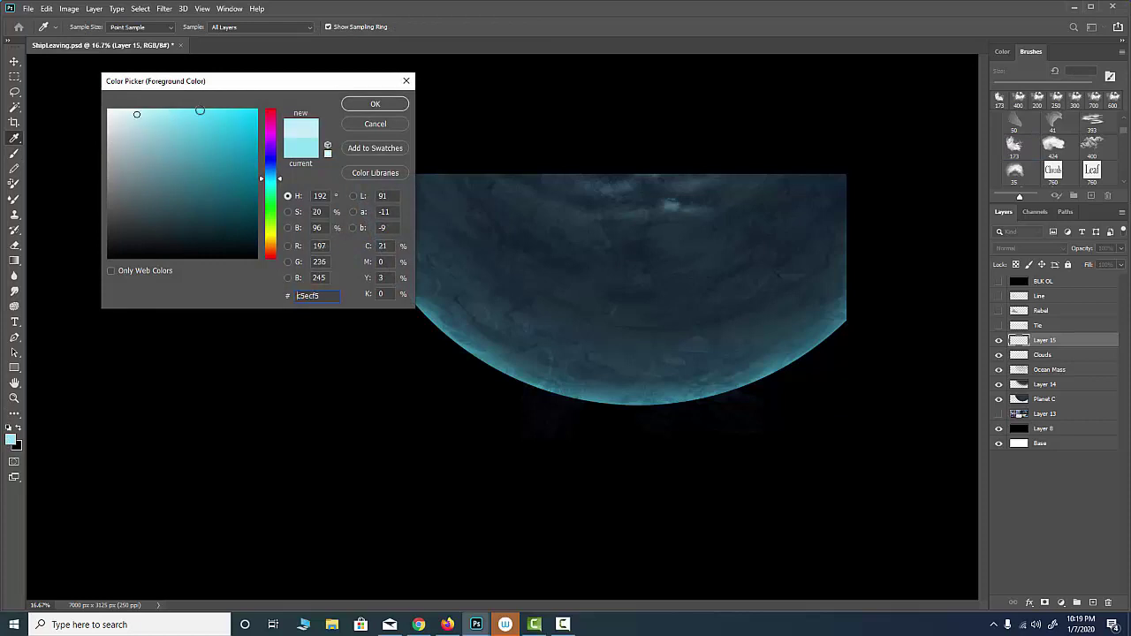
left_click(374, 105)
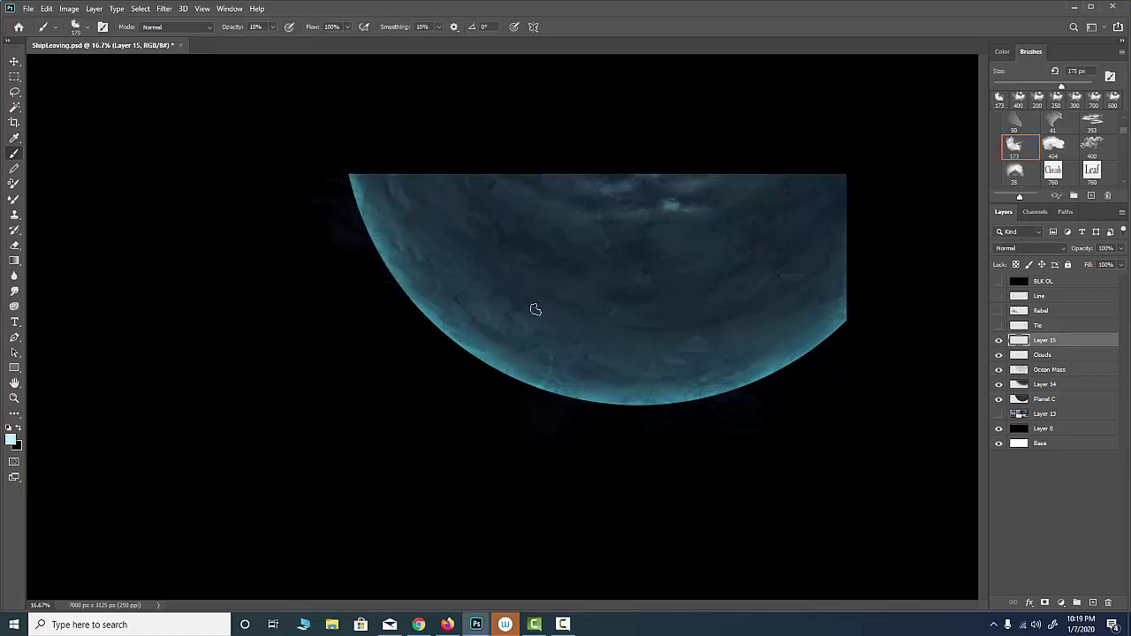
- Paint faint clouds along the planet's lower-left area on the new layer with the cloud brush enlarged to 500 px
key("bracketright")
key("bracketright")
key("bracketright")
key("bracketright")
key("bracketright")
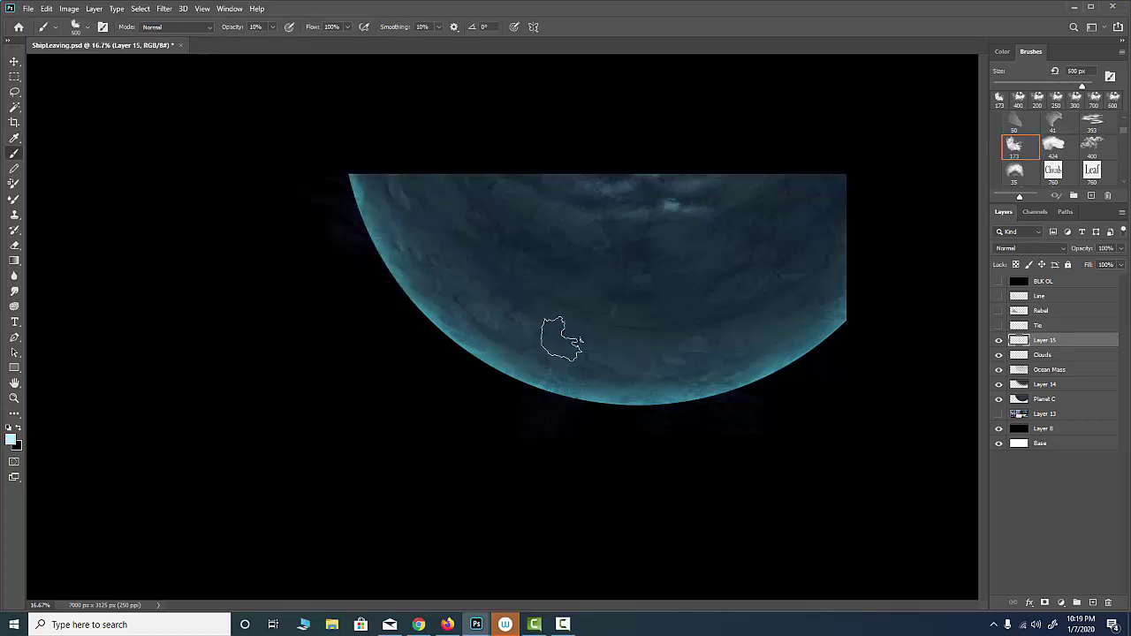
key("bracketright")
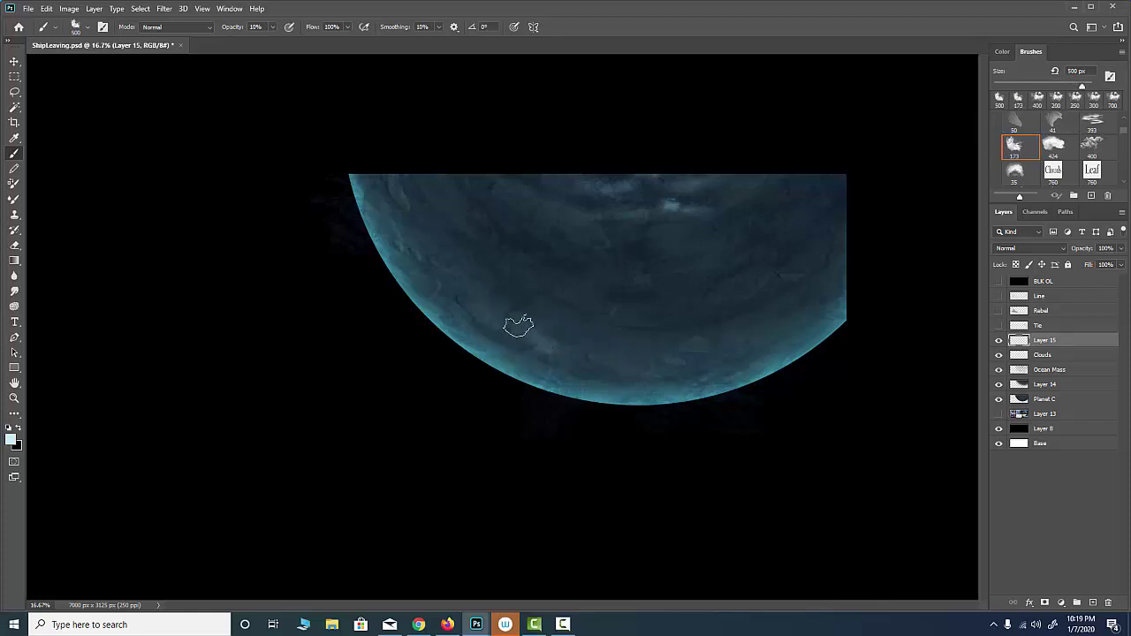
mouse_move(565, 365)
left_mouse_down()
mouse_move(502, 320)
mouse_move(578, 359)
mouse_move(492, 312)
mouse_move(593, 361)
mouse_move(559, 334)
mouse_move(491, 321)
left_mouse_up()
mouse_move(417, 254)
left_mouse_down()
mouse_move(485, 309)
mouse_move(420, 259)
mouse_move(415, 231)
mouse_move(443, 281)
mouse_move(504, 316)
mouse_move(546, 333)
mouse_move(618, 335)
mouse_move(574, 228)
mouse_move(477, 216)
mouse_move(562, 272)
left_mouse_up()
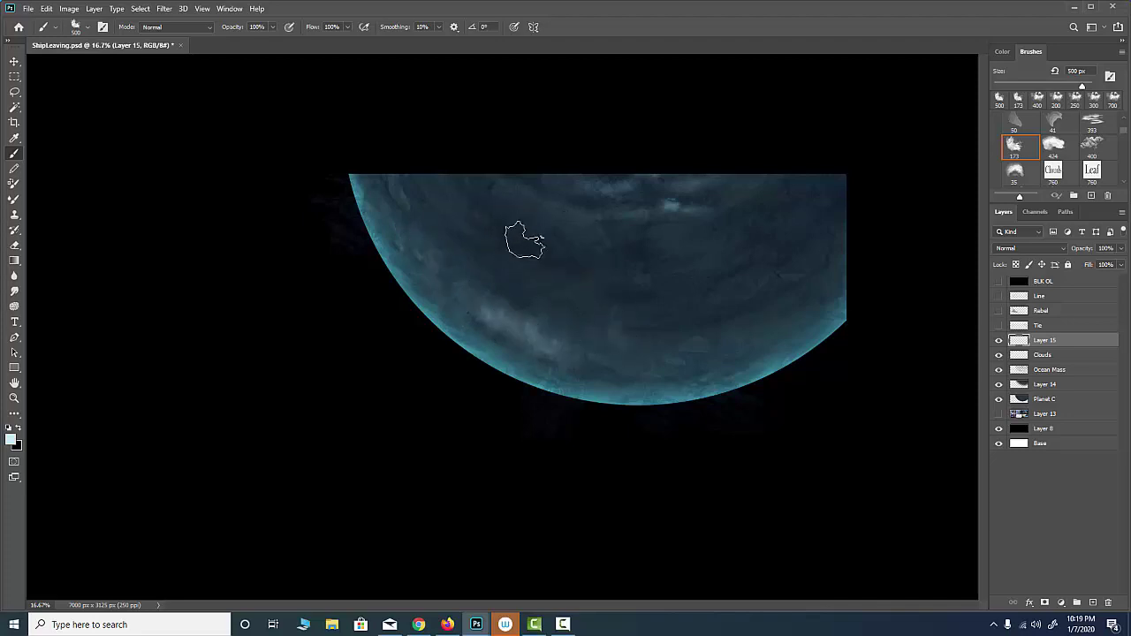
- Try cloud strokes across the planet's left half at 100% and 80% brush opacity
mouse_move(463, 189)
left_mouse_down()
mouse_move(587, 270)
mouse_move(679, 294)
left_mouse_up()
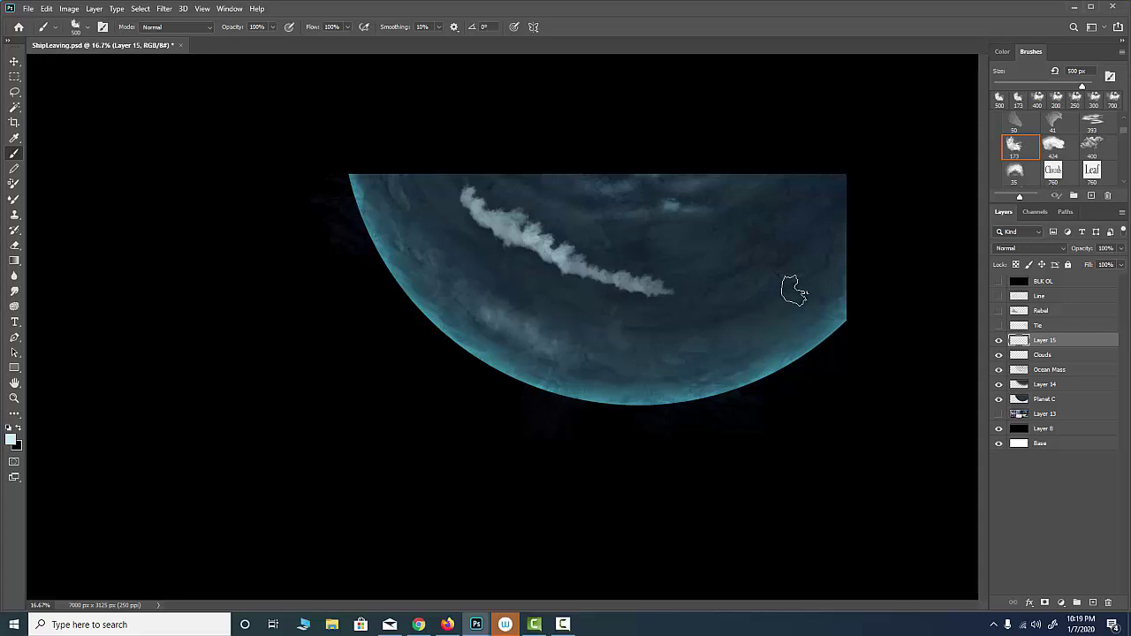
key("ctrl+z")
key("8")
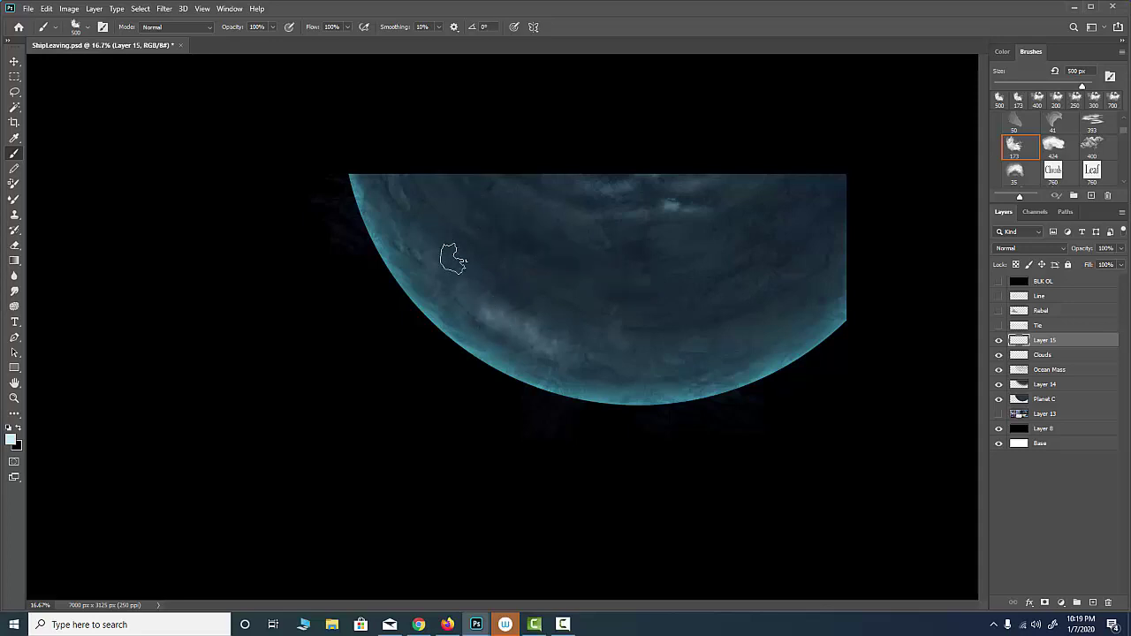
left_click_drag(468, 286, 536, 328)
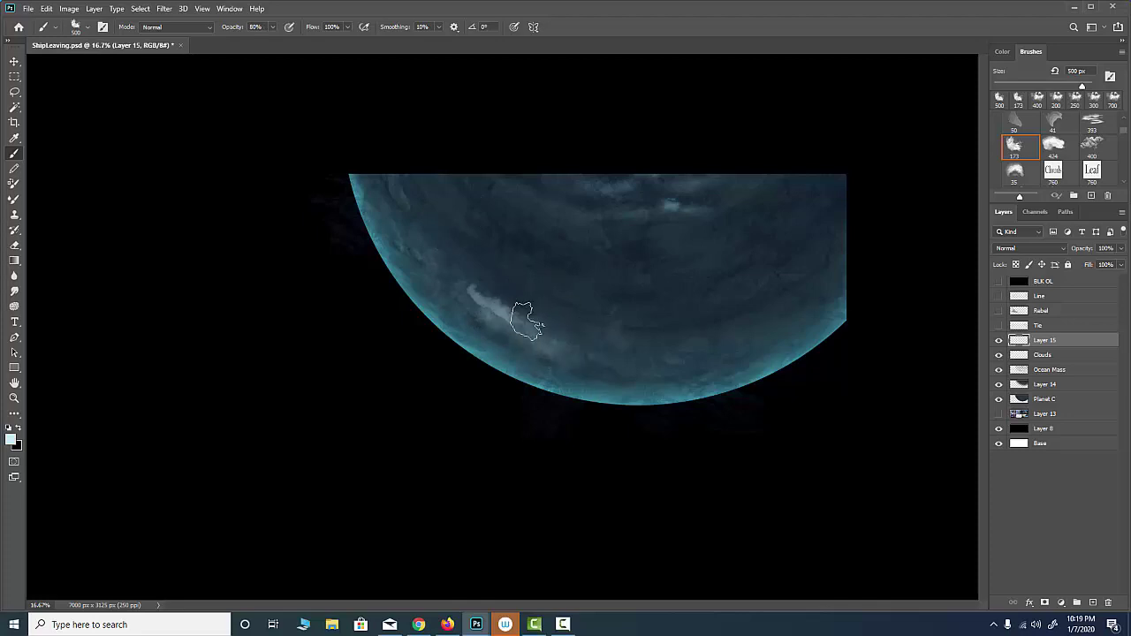
key("ctrl+z")
- Paint a cloud band along the planet's lower-left rim at 40% opacity with the 500 px brush
key("6")
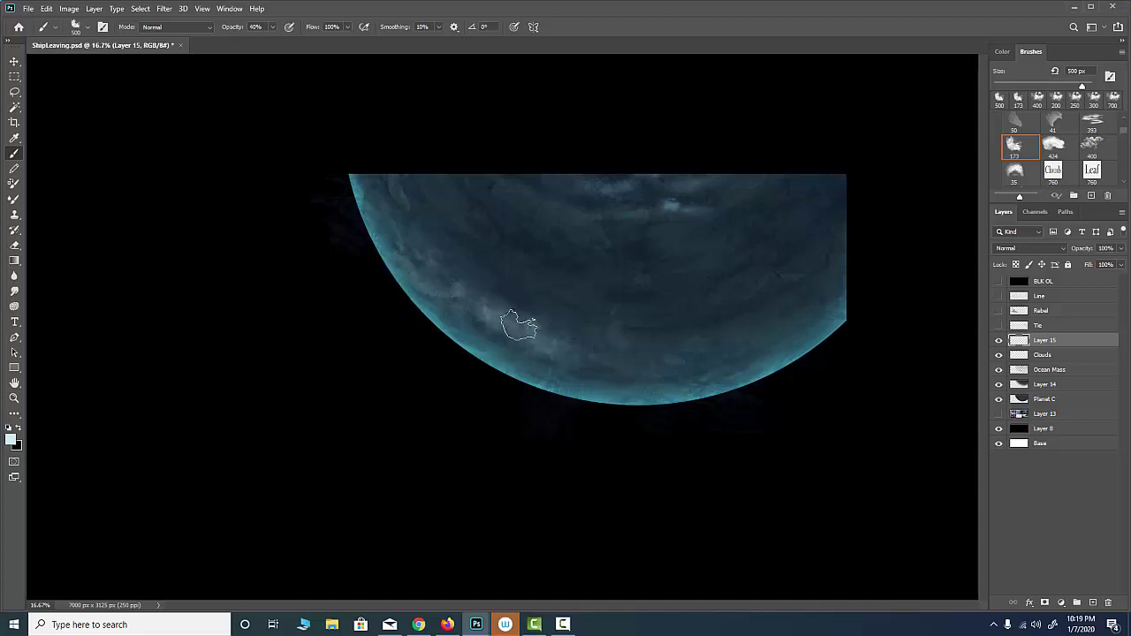
mouse_move(519, 326)
left_mouse_down()
mouse_move(588, 363)
mouse_move(565, 340)
mouse_move(624, 367)
mouse_move(681, 356)
mouse_move(545, 369)
mouse_move(701, 371)
left_mouse_up()
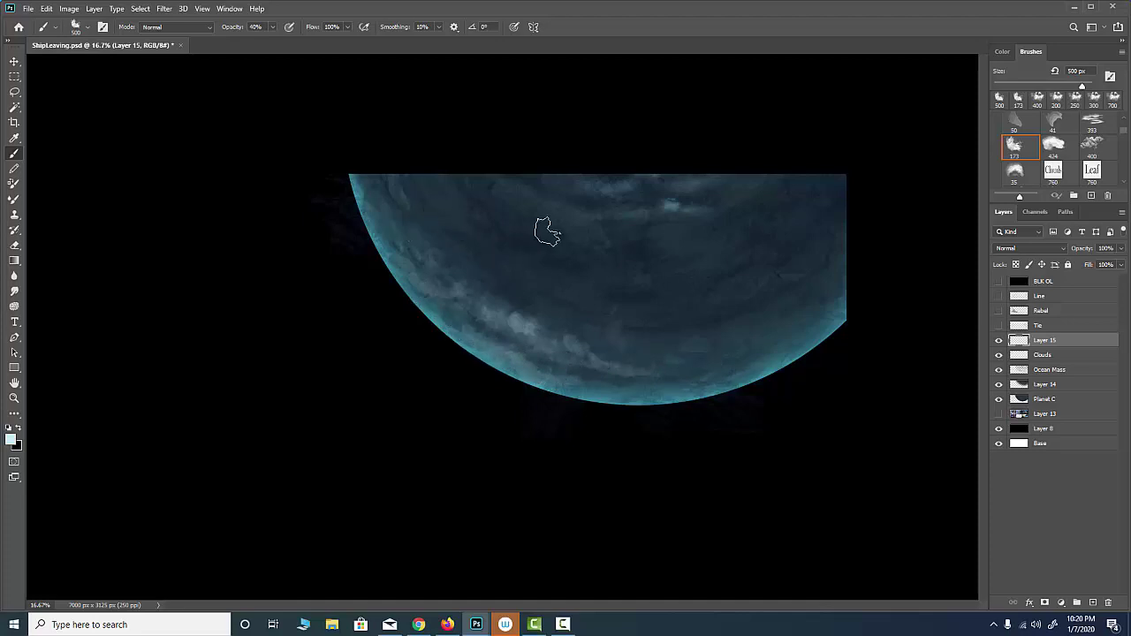
- Scale the painted cloud band to about 50.7%, rotate it about 8.3°, and place it along the planet's lower-left rim
key("ctrl+t")
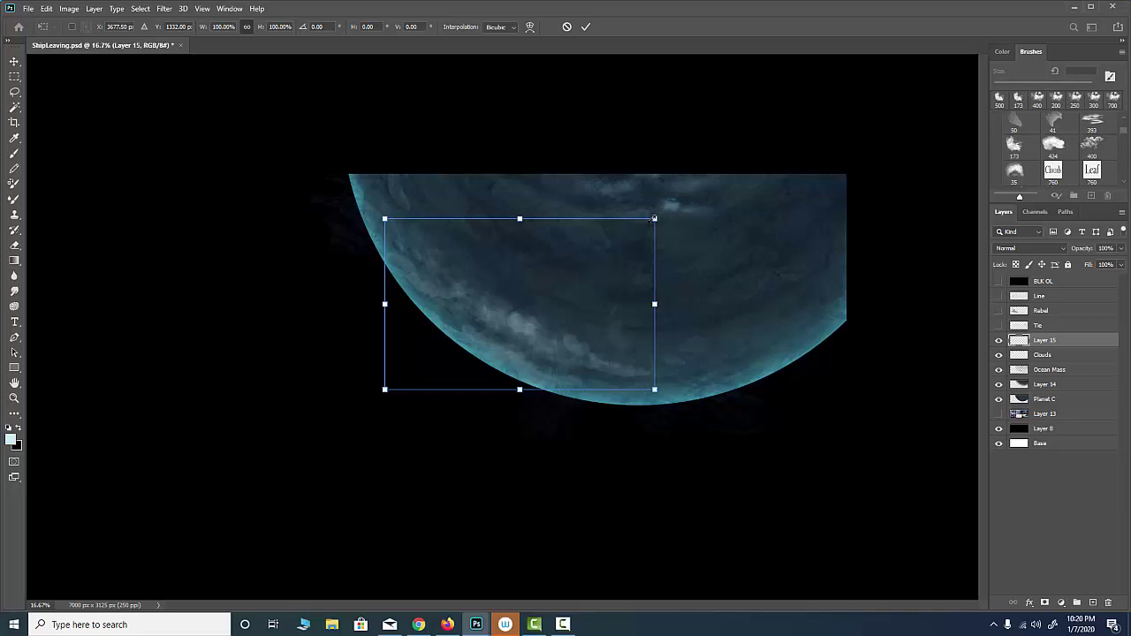
left_click_drag(645, 223, 589, 260)
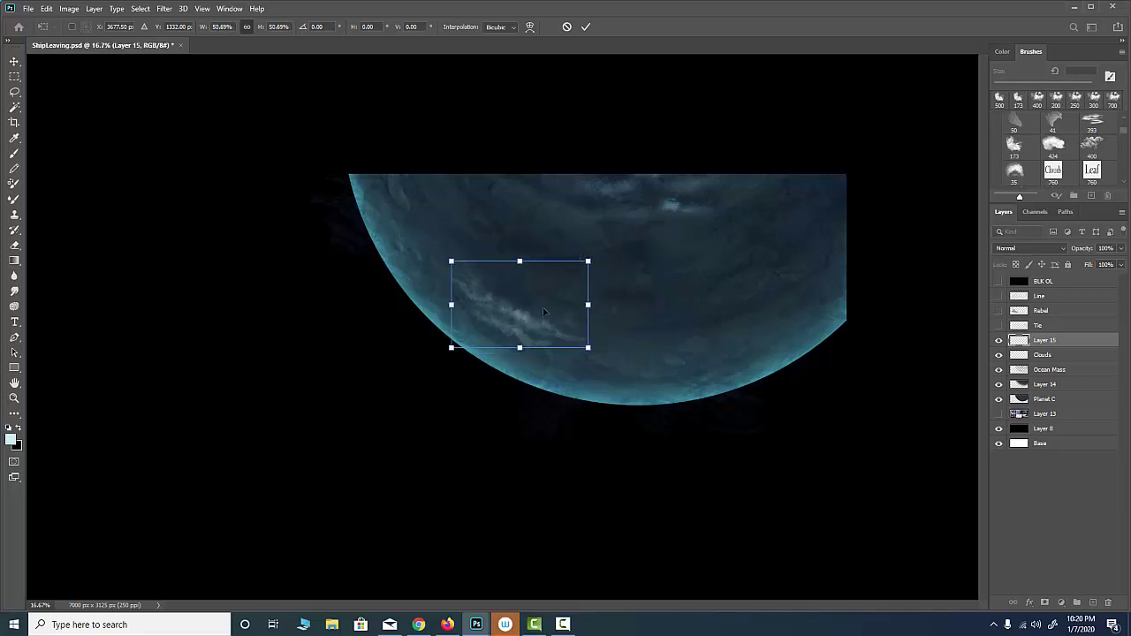
mouse_move(550, 304)
left_mouse_down()
mouse_move(532, 334)
mouse_move(556, 296)
mouse_move(542, 296)
left_mouse_up()
left_click_drag(669, 222, 666, 245)
left_click_drag(547, 294, 518, 308)
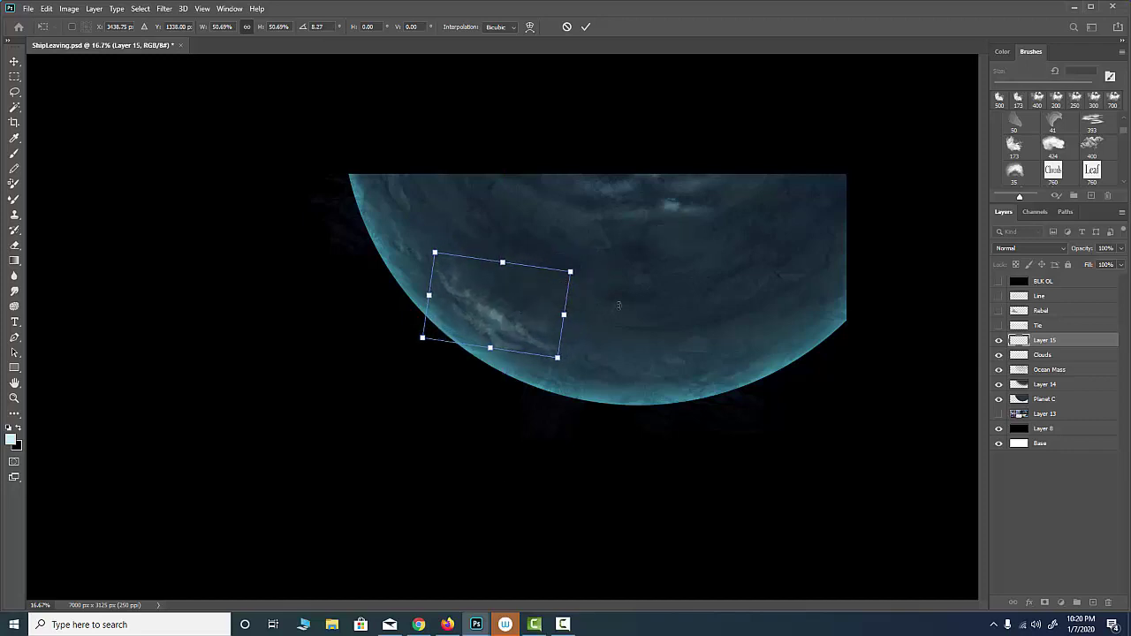
- Try a cloud streak along the planet's lower-right side with a 250 px brush at 50% opacity
key("b")
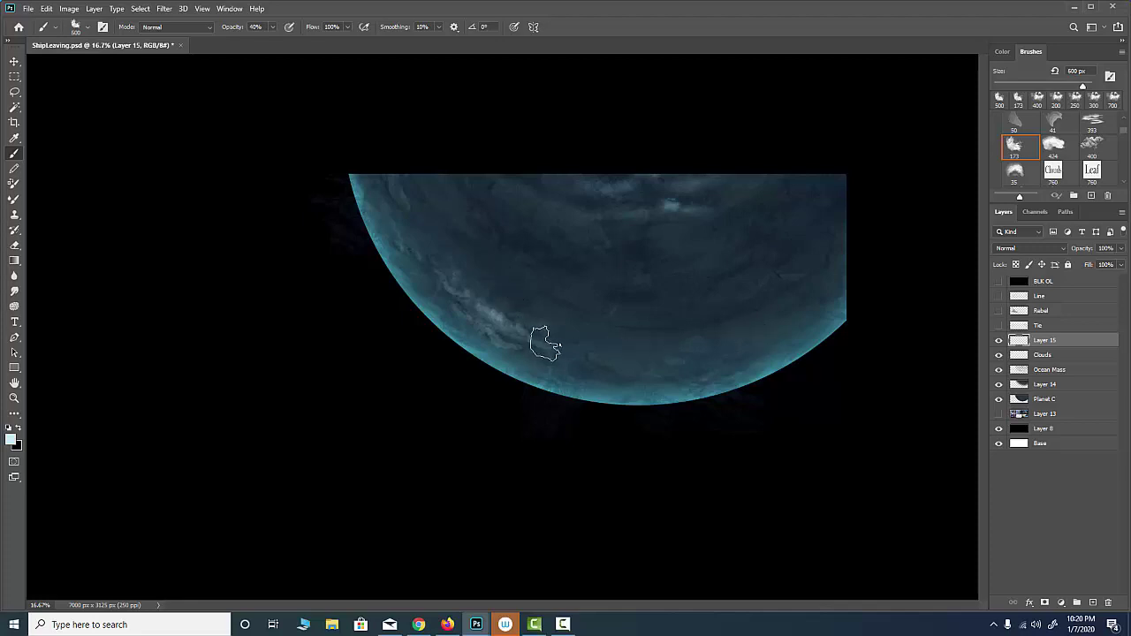
key("bracketleft")
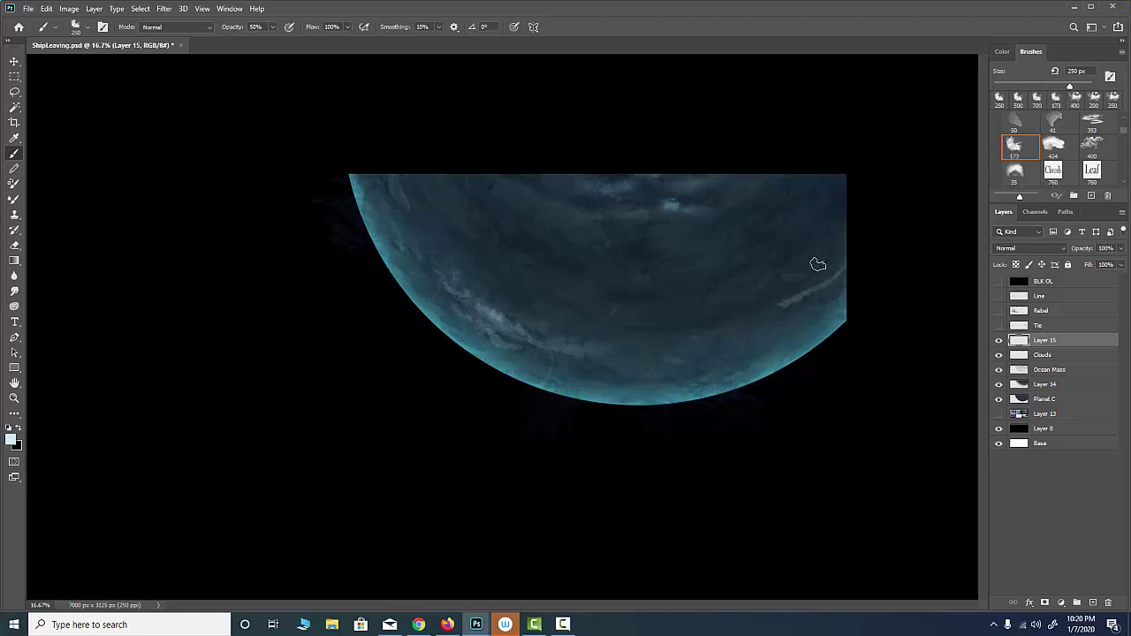
mouse_move(827, 278)
left_mouse_down()
mouse_move(742, 328)
mouse_move(691, 334)
left_mouse_up()
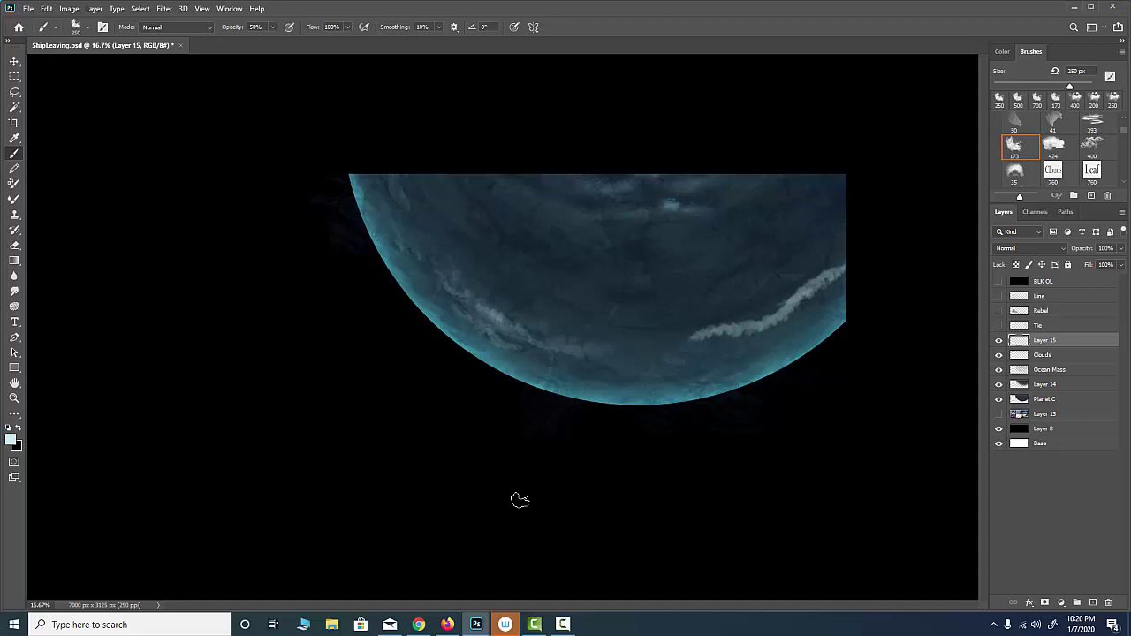
key("ctrl+z")
key("ctrl+shift+z")
key("ctrl+z")
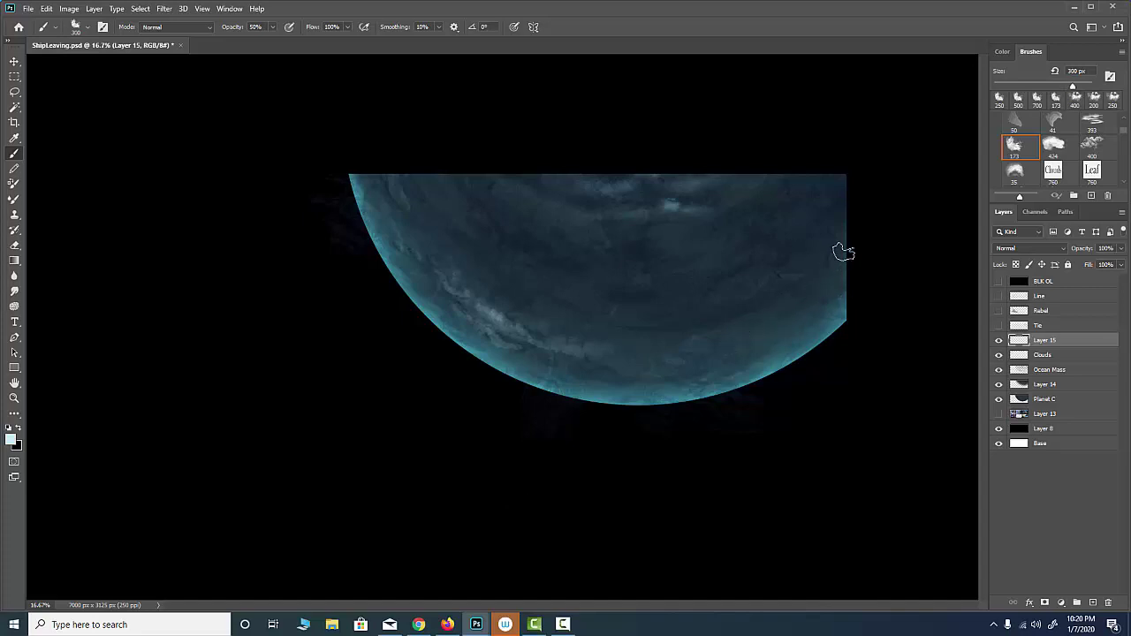
- Enlarge the cloud brush to 500 px and add another new layer above the cloud layers
key("bracketright")
key("bracketright")
key("bracketleft")
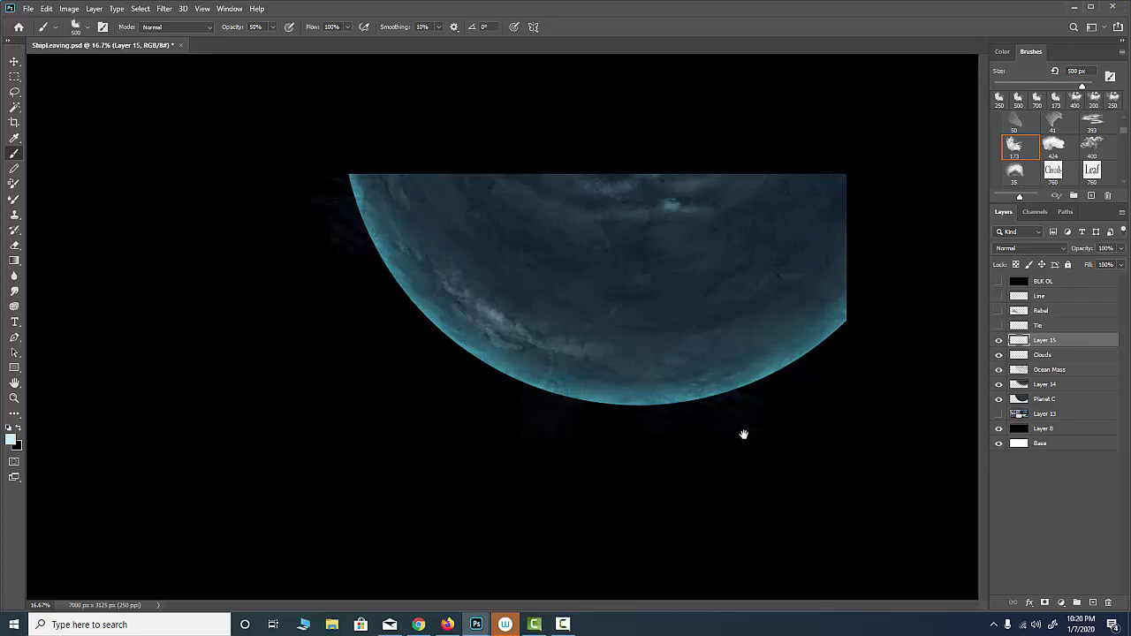
left_click(1093, 602)
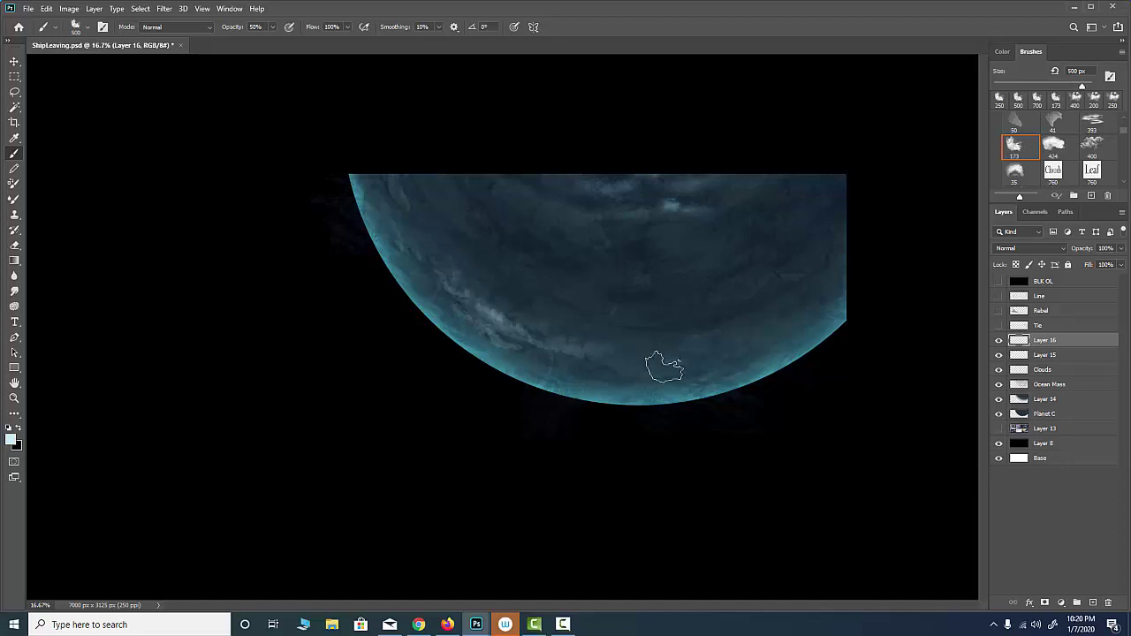
- Paint a large cloud puff in the black space below the planet with a 1000 px brush at 50% opacity
key("bracketright")
key("bracketright")
key("bracketright")
key("bracketright")
key("bracketright")
left_click(632, 472)
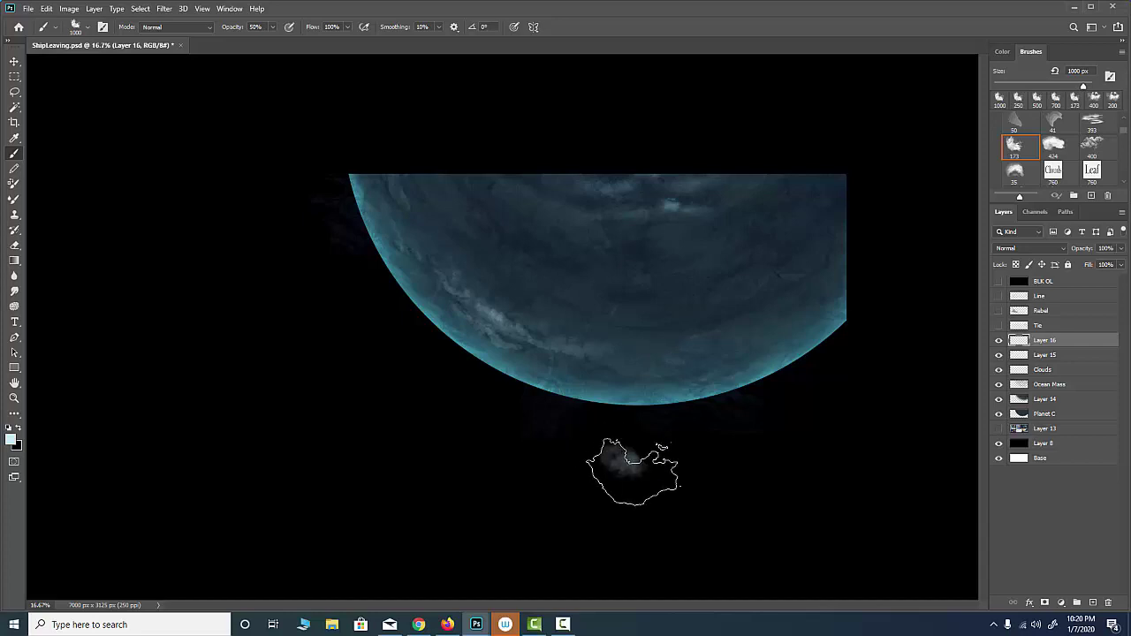
mouse_move(633, 472)
left_mouse_down()
mouse_move(610, 455)
mouse_move(618, 461)
mouse_move(607, 472)
mouse_move(605, 460)
mouse_move(542, 454)
mouse_move(607, 462)
left_mouse_up()
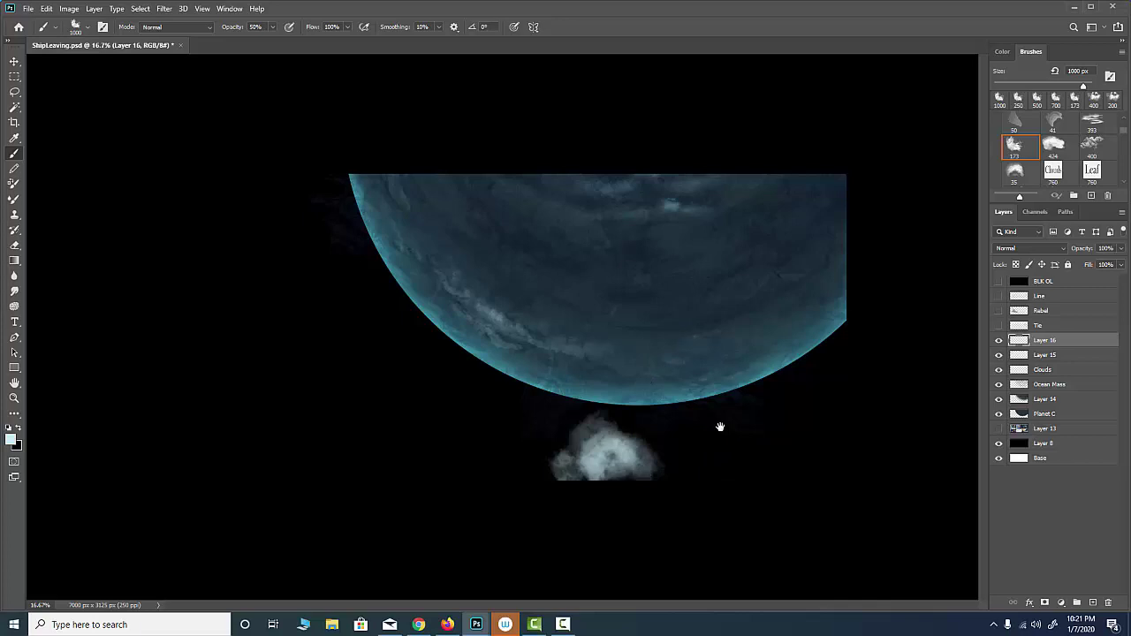
- Undo all strokes of the cloud puff below the planet
key("ctrl+z")
key("ctrl+z")
key("ctrl+z")
key("ctrl+z")
key("ctrl+z")
key("ctrl+z")
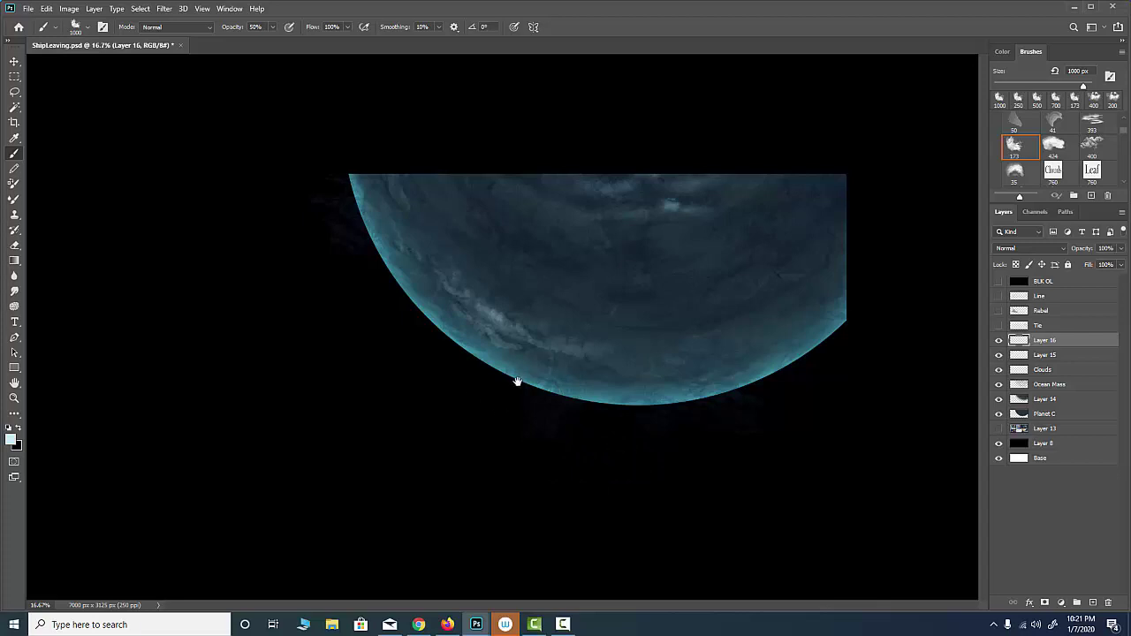
- Switch the workspace to full-screen mode with the menu bar
key("f")
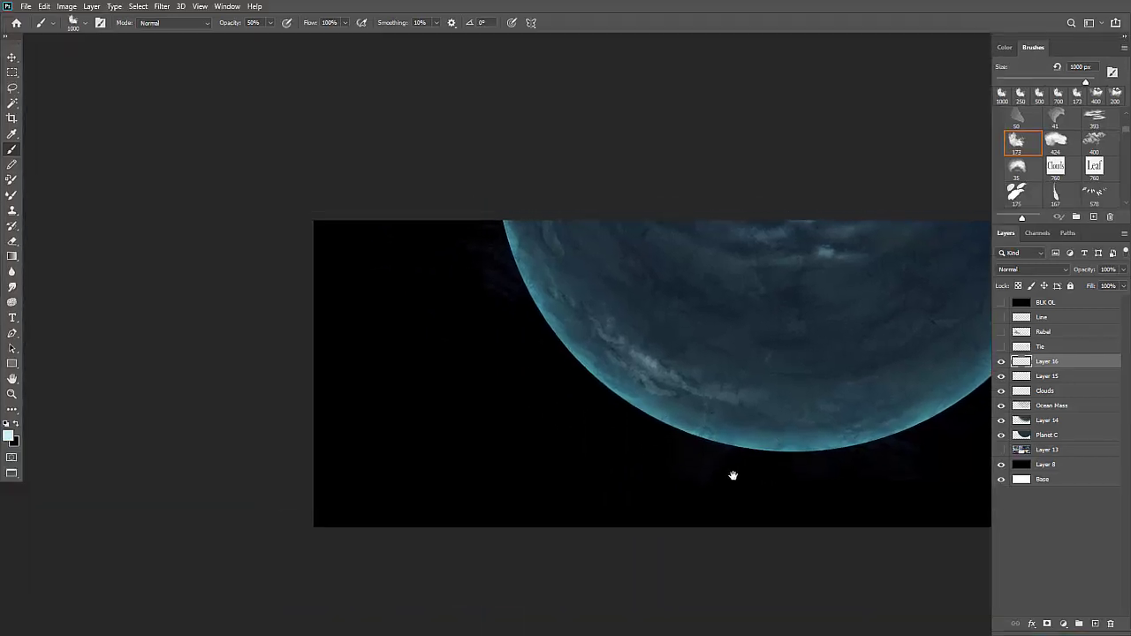
- Paint a dense cloud puff at 50–60% opacity with the 900 px cloud brush in the black space to the planet's lower left
left_click_drag(733, 477, 659, 461)
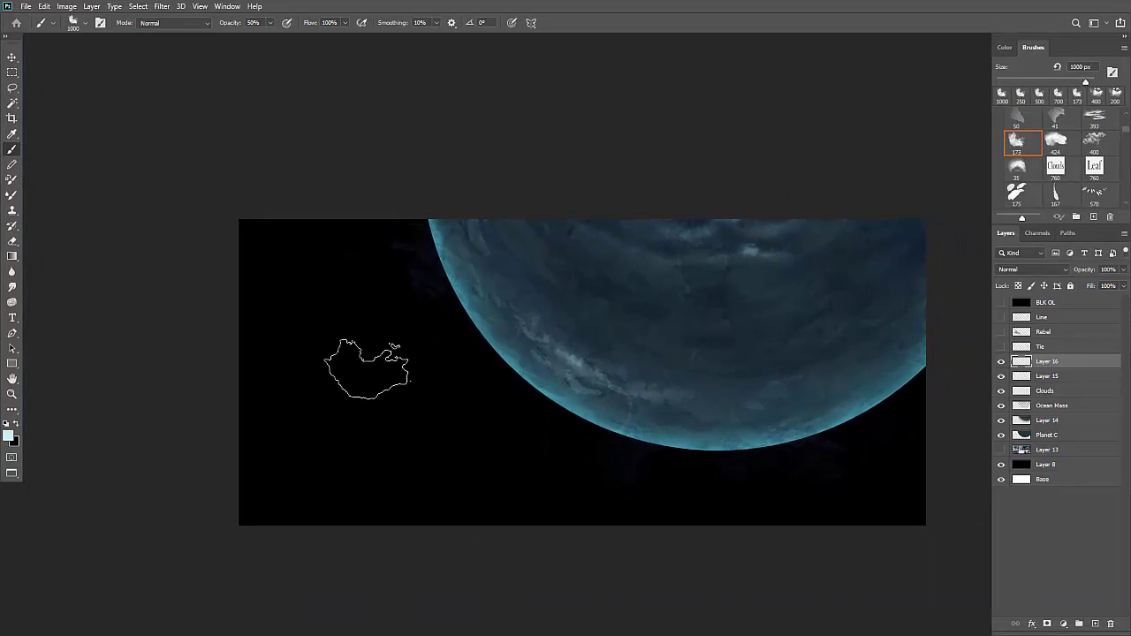
key("ctrl+plus")
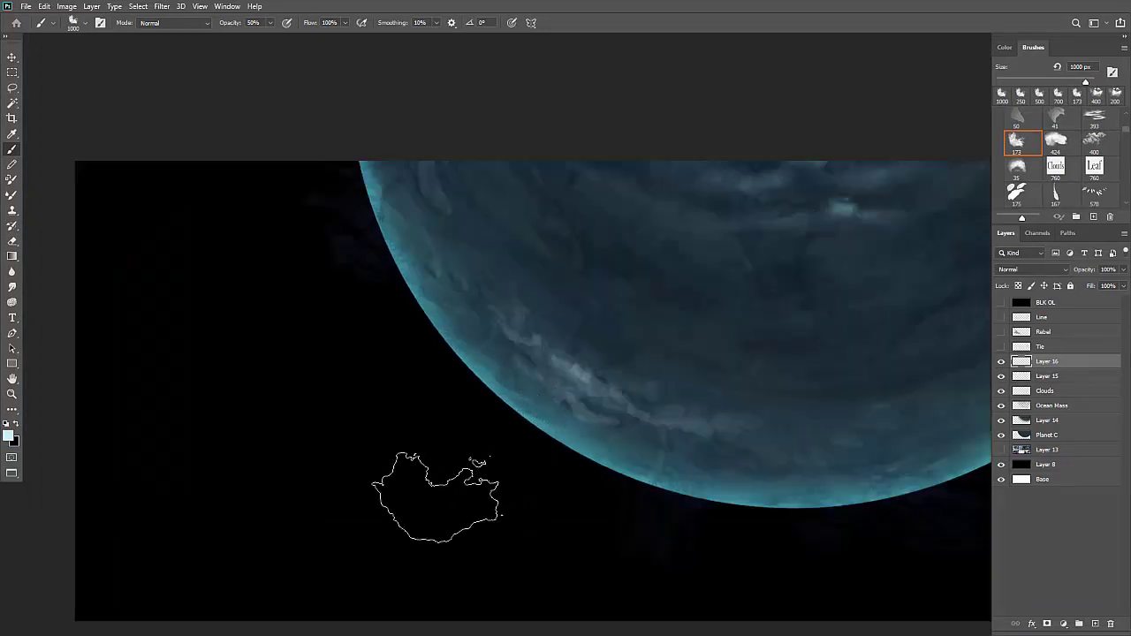
key("bracketleft")
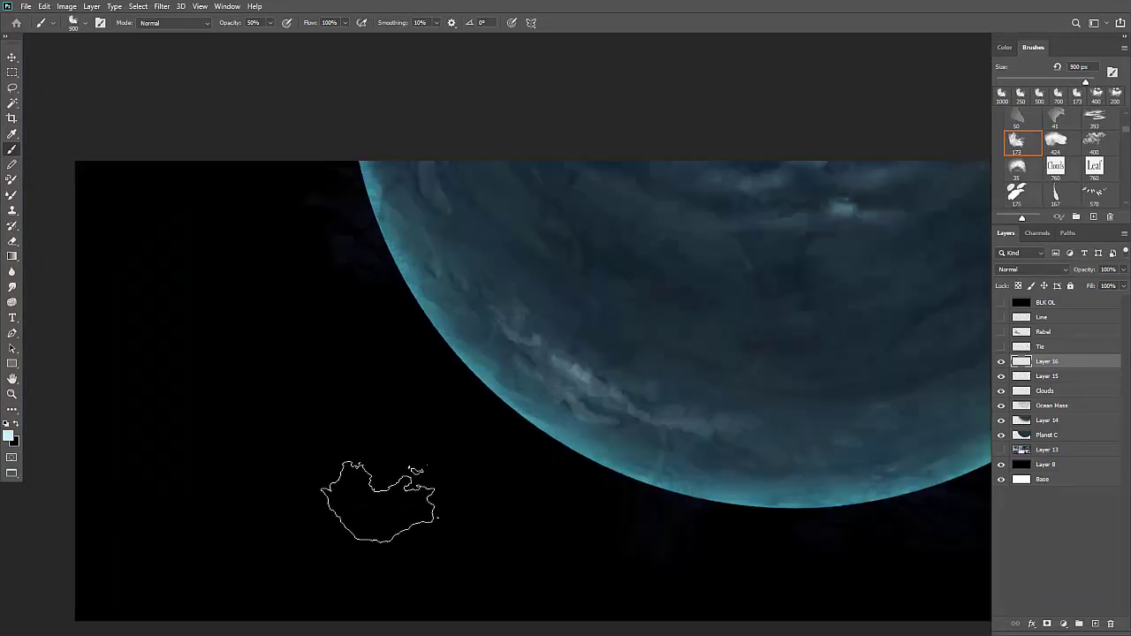
left_click(382, 484)
left_click(372, 489)
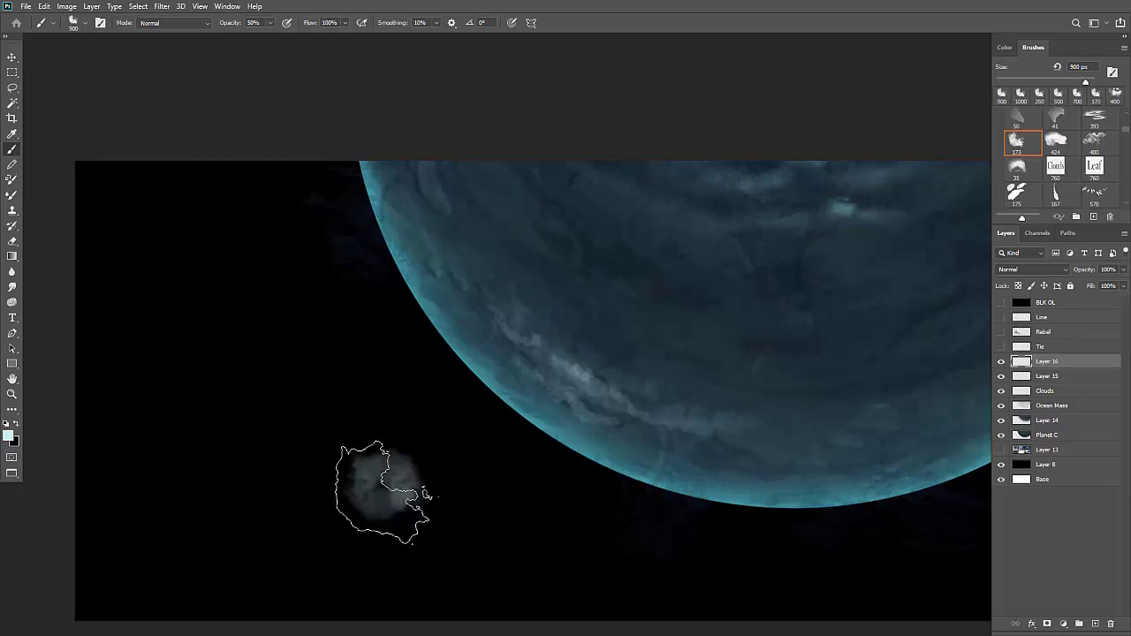
key("6")
left_click(371, 488)
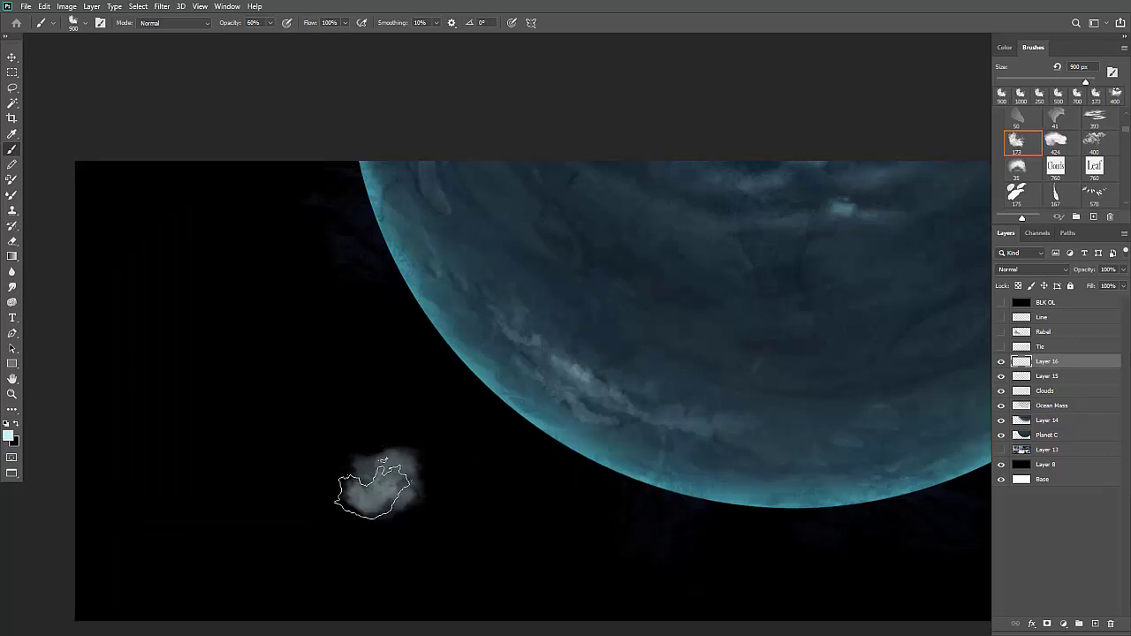
left_click(338, 447)
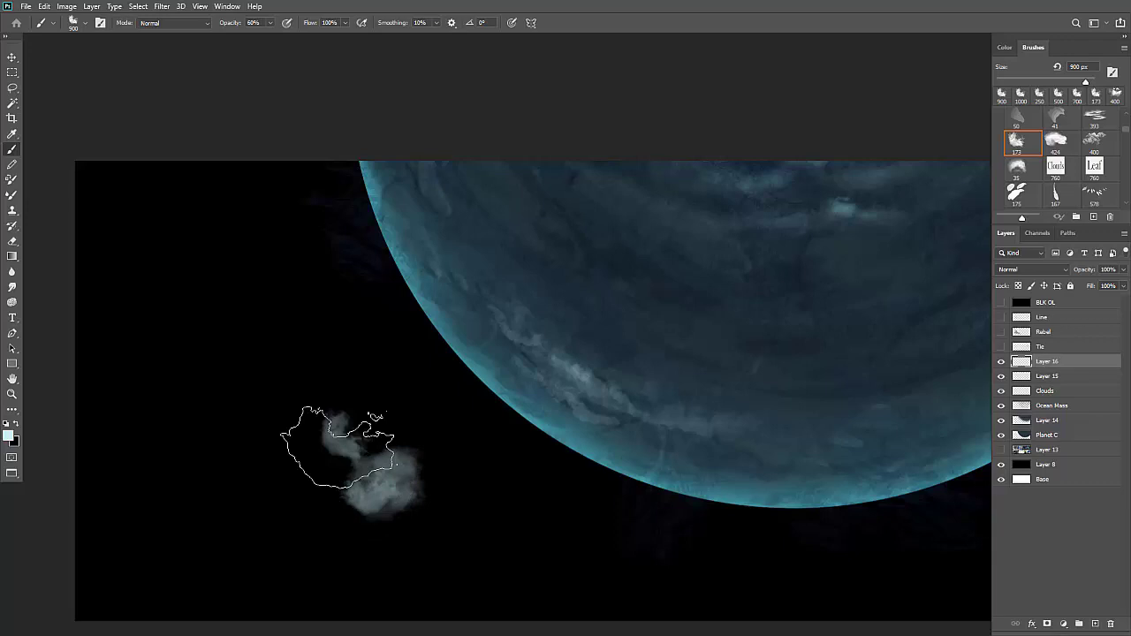
- Paint a faint horizontal cloud band through the puff at 20% opacity, using the cloud brush at 900 and 700 px
key("2")
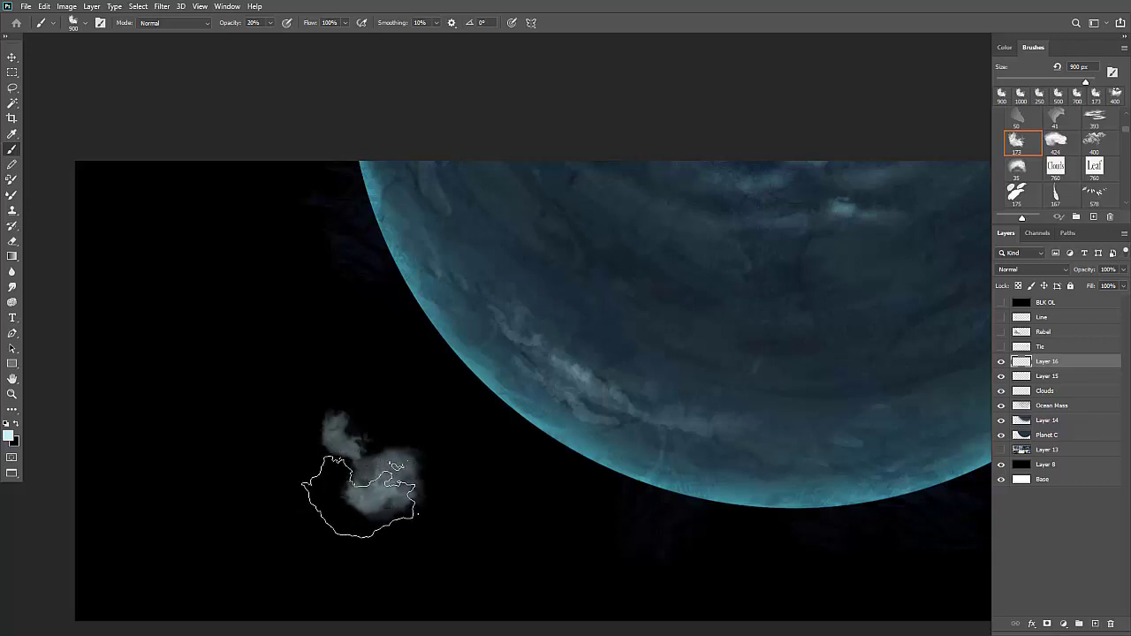
mouse_move(360, 495)
left_mouse_down()
mouse_move(320, 479)
mouse_move(227, 508)
mouse_move(226, 498)
mouse_move(349, 472)
mouse_move(261, 490)
mouse_move(117, 489)
mouse_move(303, 503)
mouse_move(376, 495)
mouse_move(387, 483)
mouse_move(484, 498)
mouse_move(427, 497)
mouse_move(521, 520)
mouse_move(552, 509)
mouse_move(635, 520)
mouse_move(378, 484)
mouse_move(238, 504)
mouse_move(146, 483)
left_mouse_up()
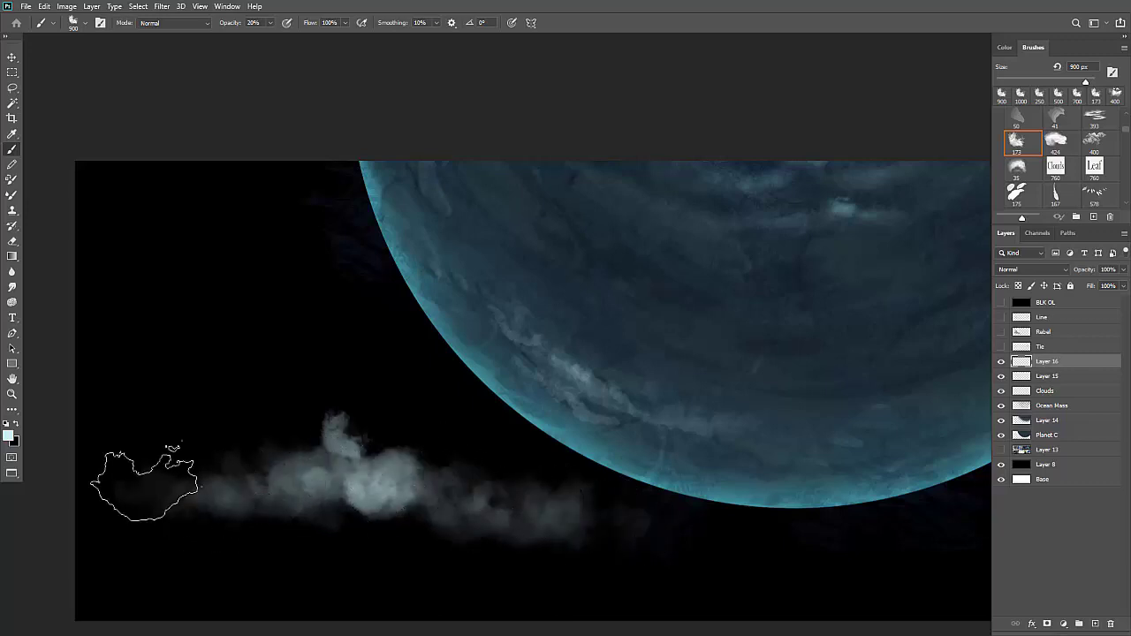
key("bracketleft")
key("bracketleft")
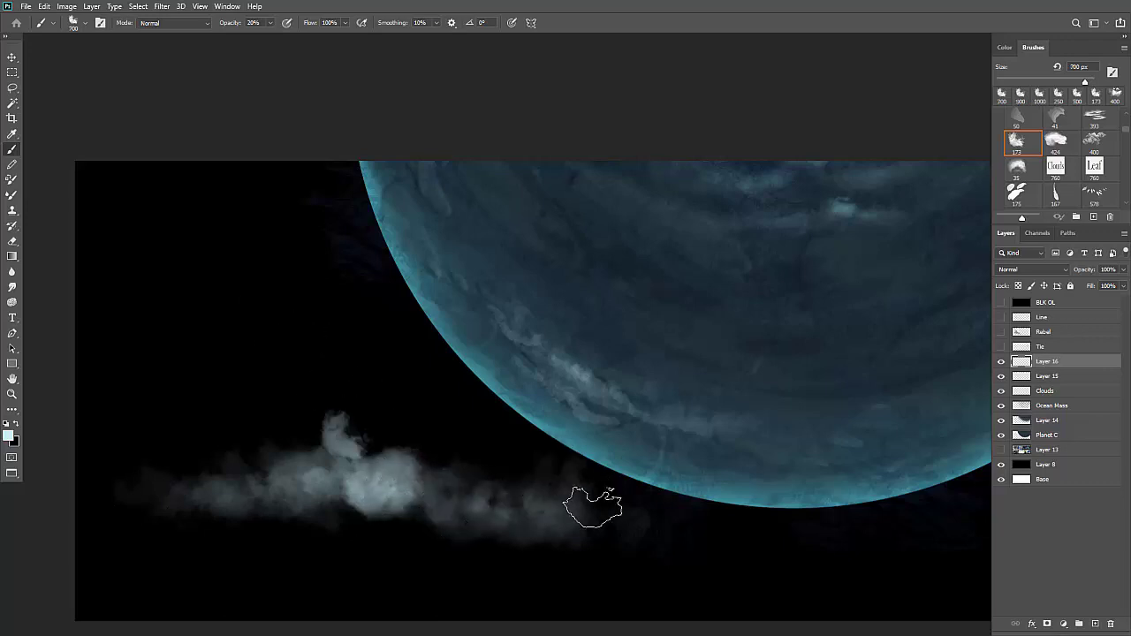
- Enlarge the current cloud brush to 1300 px
key("bracketright")
key("bracketright")
key("bracketright")
key("bracketright")
key("bracketright")
key("bracketright")
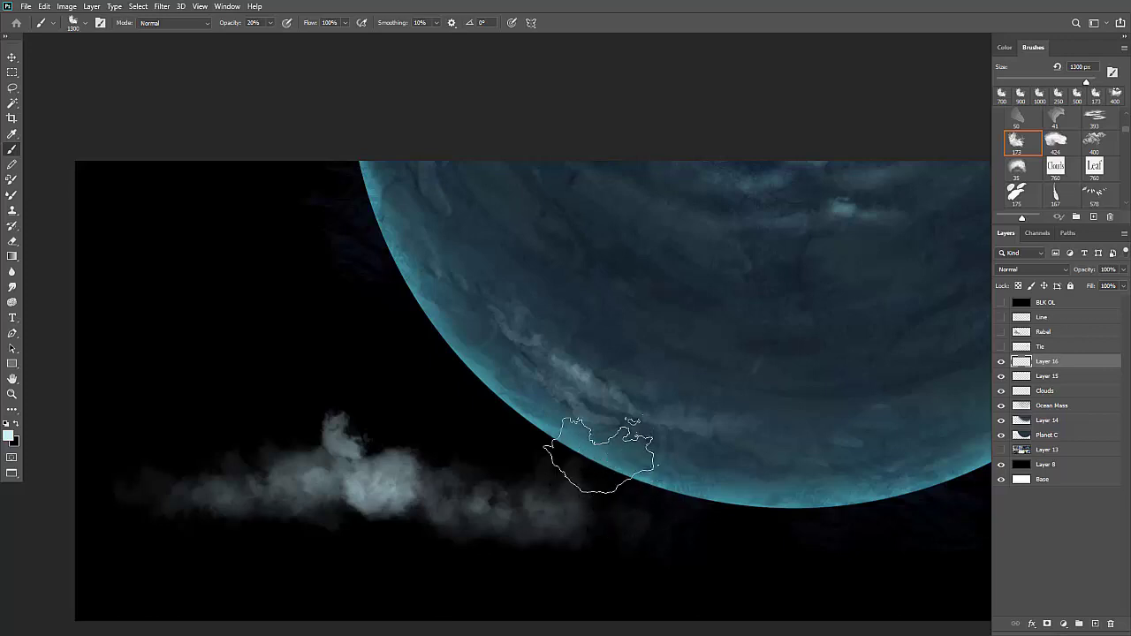
- Paint soft cloud masses at both ends of the band with the 424 cloud brush enlarged to 1200 px at 20% opacity
right_click(573, 446)
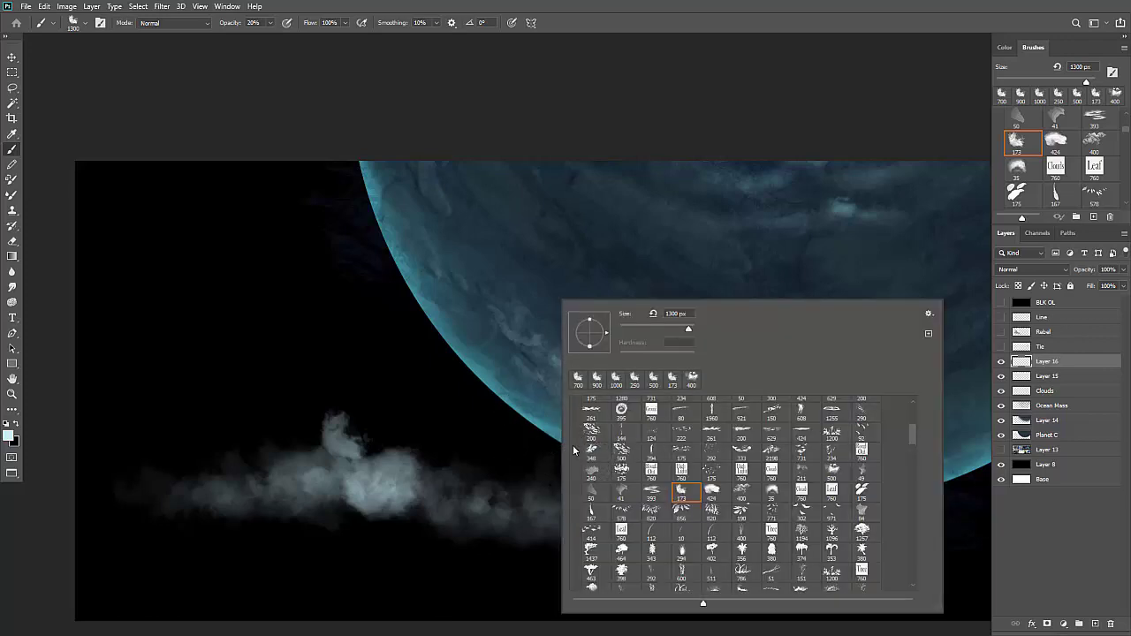
left_click(718, 496)
key("Return")
key("bracketright")
key("bracketright")
key("bracketright")
key("bracketright")
key("bracketright")
key("bracketright")
key("bracketright")
key("bracketright")
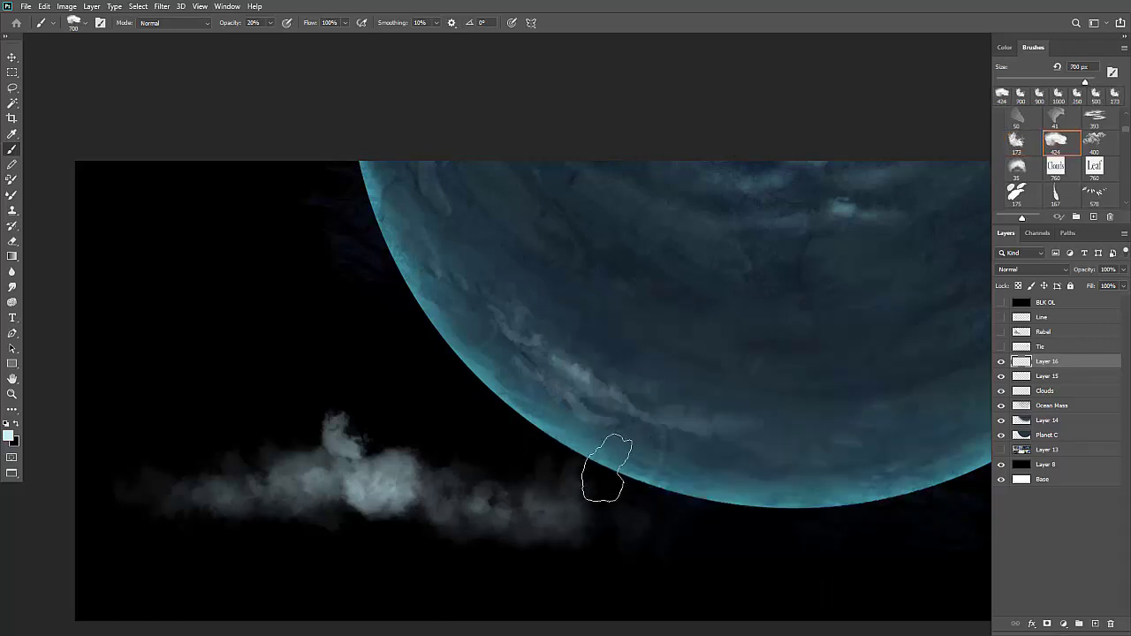
mouse_move(574, 495)
left_mouse_down()
mouse_move(600, 481)
mouse_move(587, 466)
mouse_move(600, 462)
mouse_move(566, 461)
mouse_move(640, 477)
mouse_move(551, 444)
mouse_move(558, 454)
mouse_move(541, 483)
mouse_move(563, 497)
mouse_move(144, 488)
mouse_move(348, 524)
mouse_move(628, 506)
mouse_move(674, 525)
mouse_move(657, 526)
mouse_move(626, 486)
left_mouse_up()
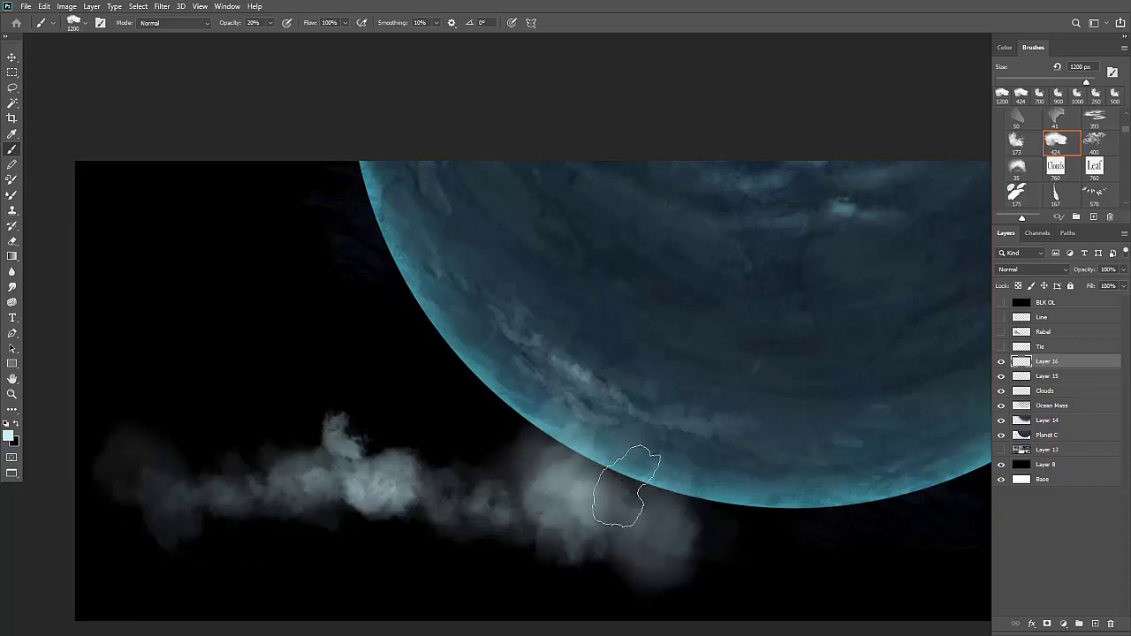
- Switch to the detailed 400 px cloud brush beside the current preset and enlarge it to 1500 px
right_click(619, 456)
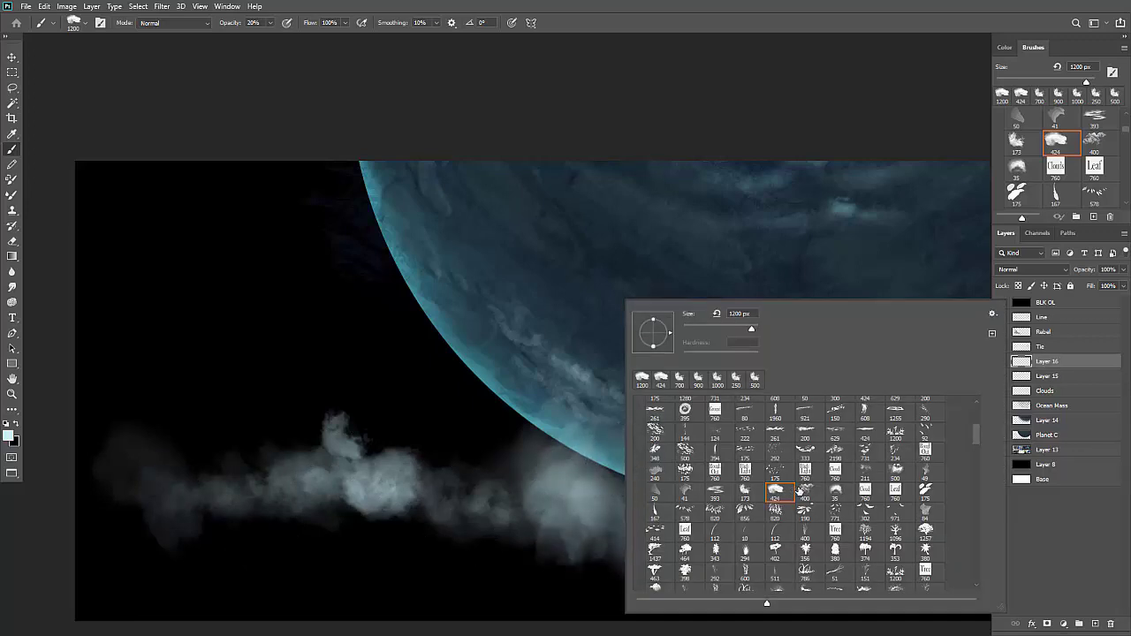
left_click(801, 491)
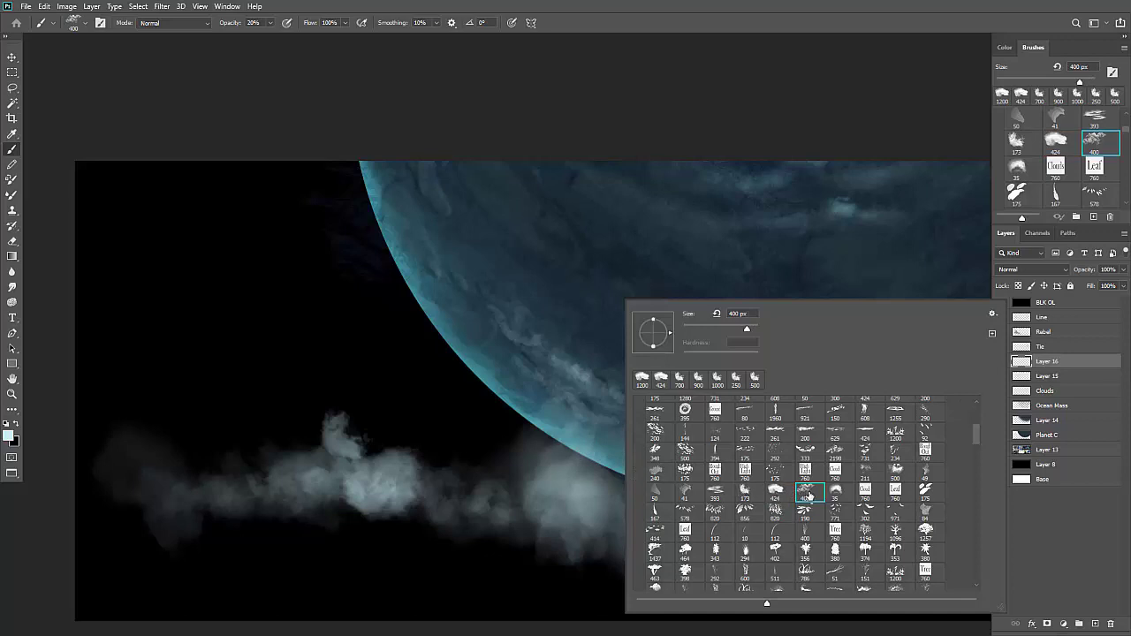
left_click(807, 89)
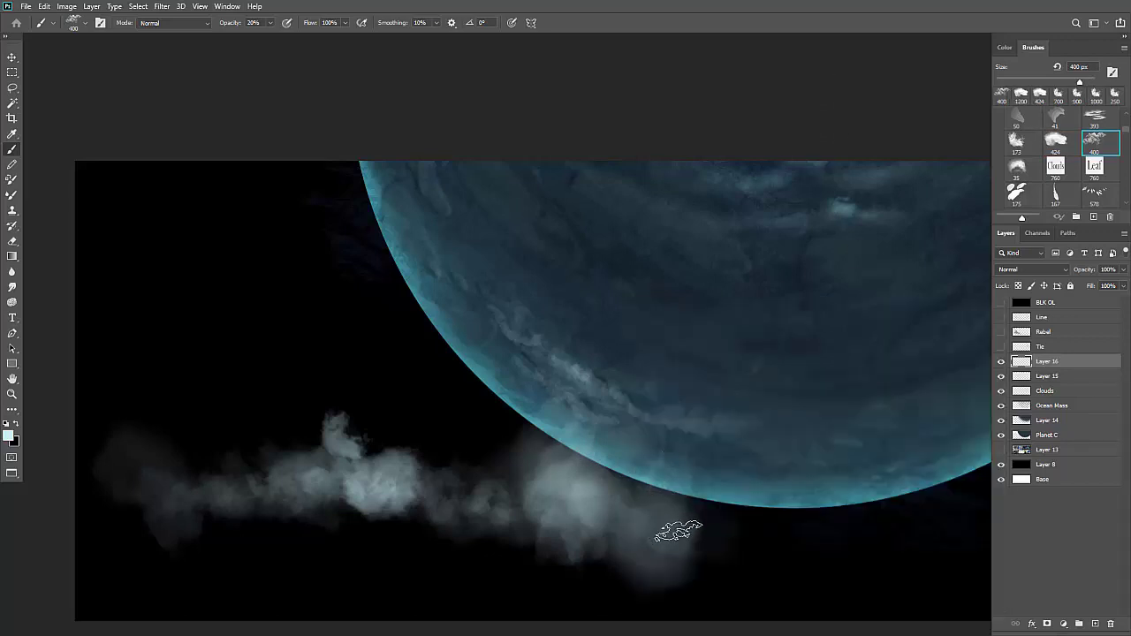
key("bracketright")
key("bracketright")
key("bracketright")
key("bracketright")
key("bracketright")
key("bracketright")
key("bracketright")
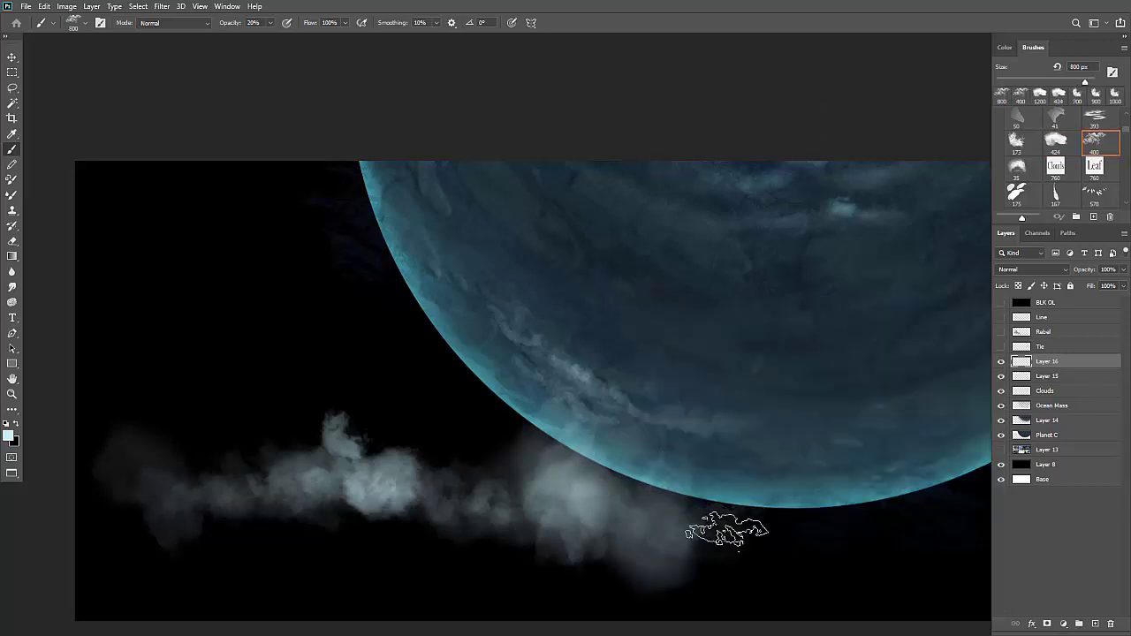
key("bracketright")
key("bracketright")
key("bracketright")
key("bracketright")
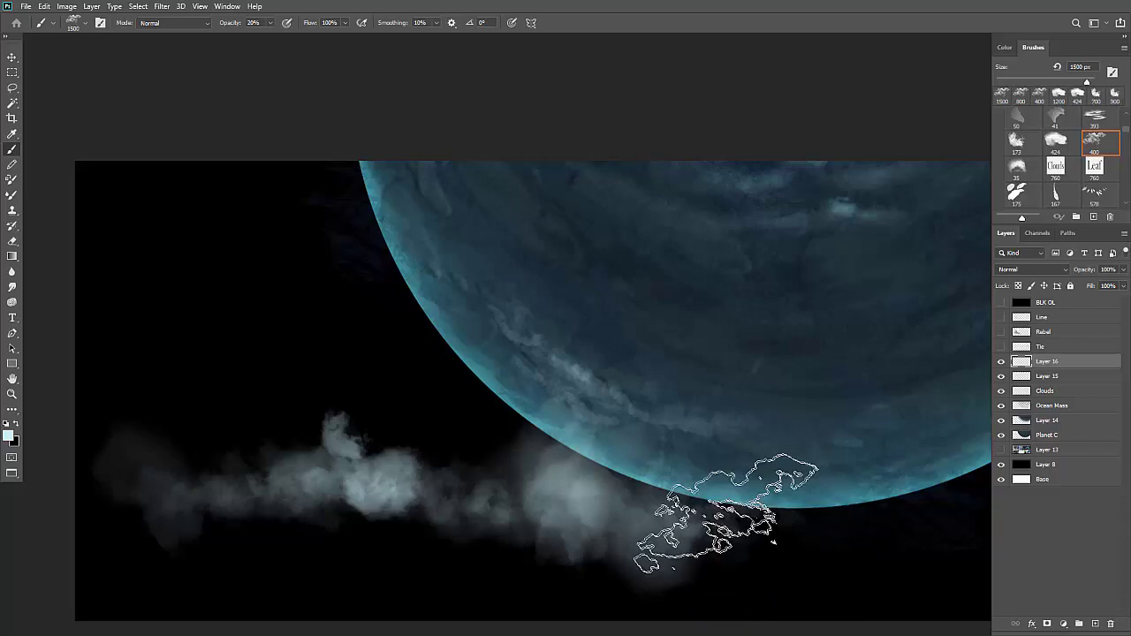
- Undo a full-opacity test stamp and paint faint 20% opacity billows below the planet and above the cloud band's left end
left_click(192, 246)
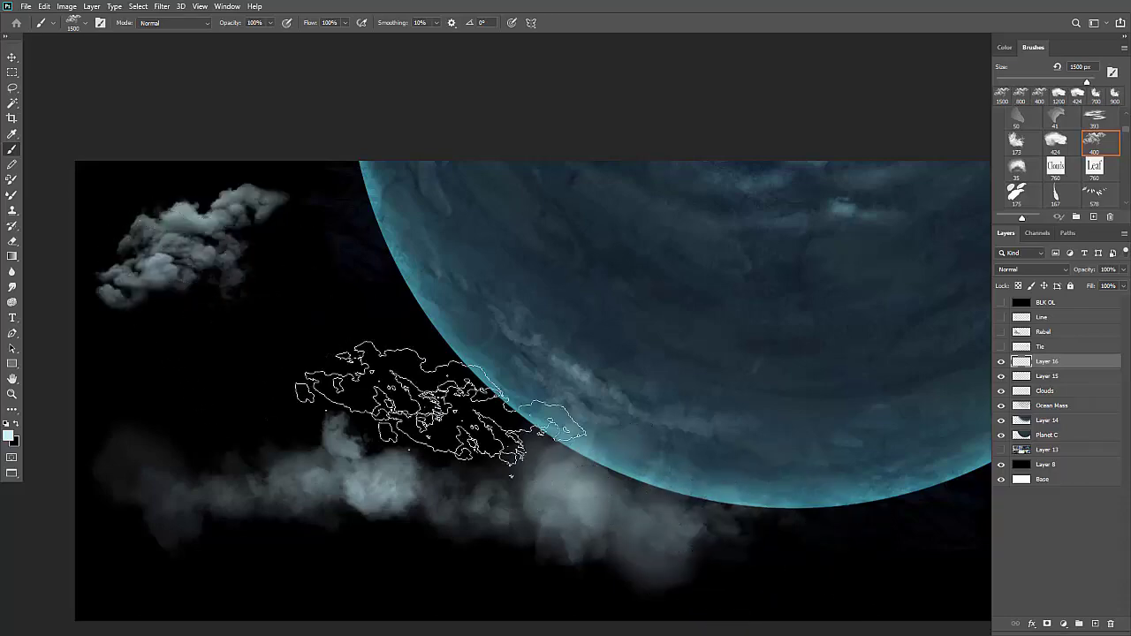
key("ctrl+z")
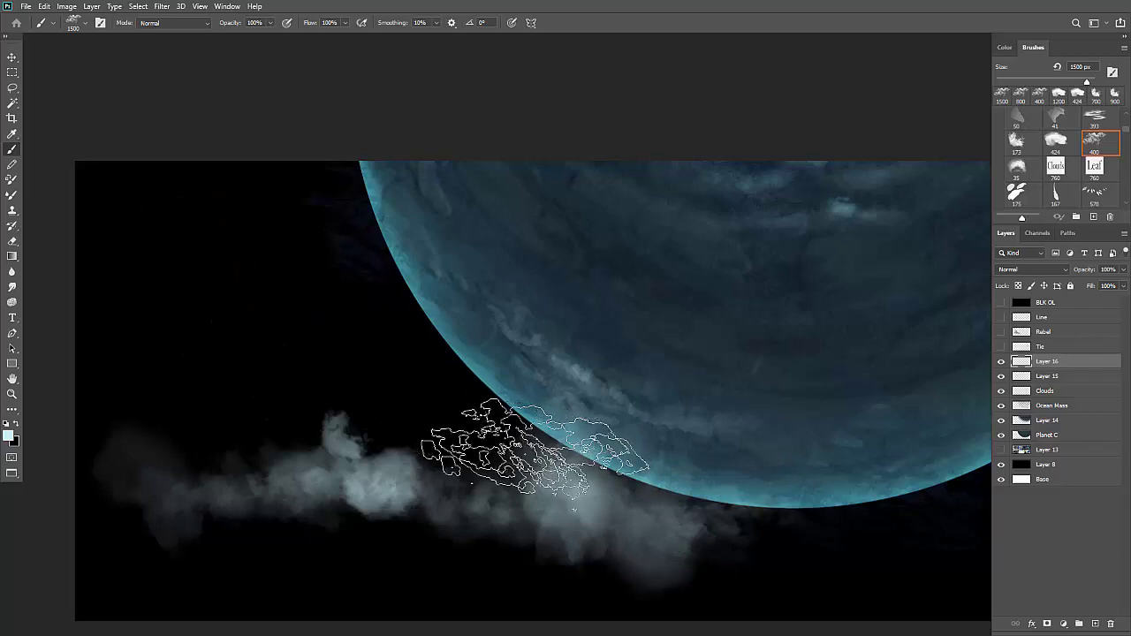
left_click(726, 511)
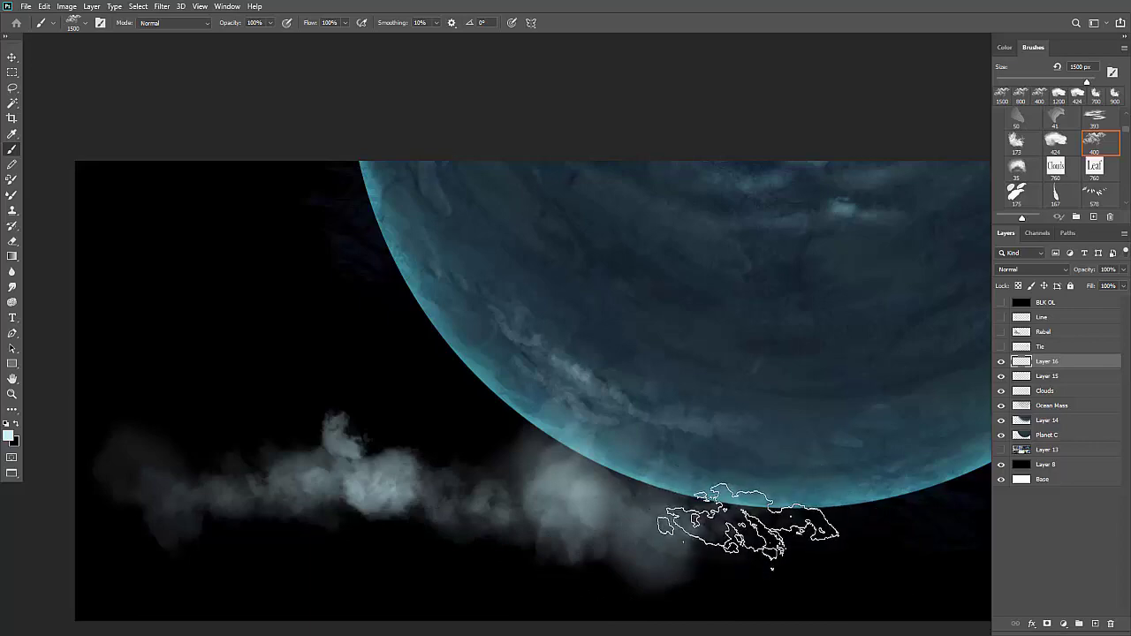
key("2")
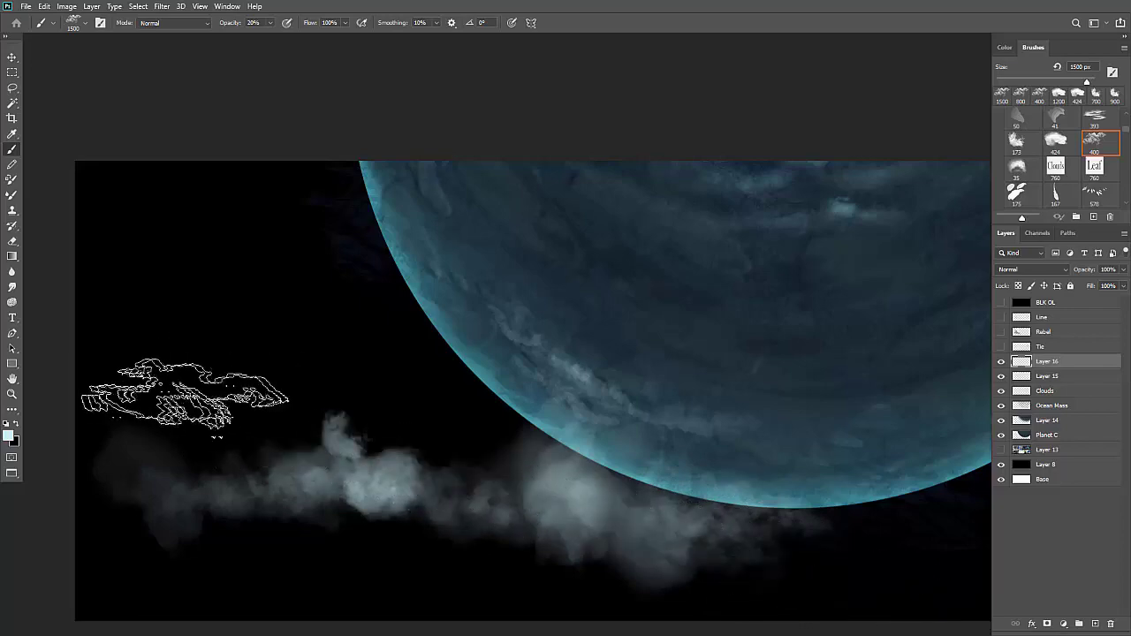
mouse_move(190, 393)
left_mouse_down()
mouse_move(234, 410)
mouse_move(293, 391)
left_mouse_up()
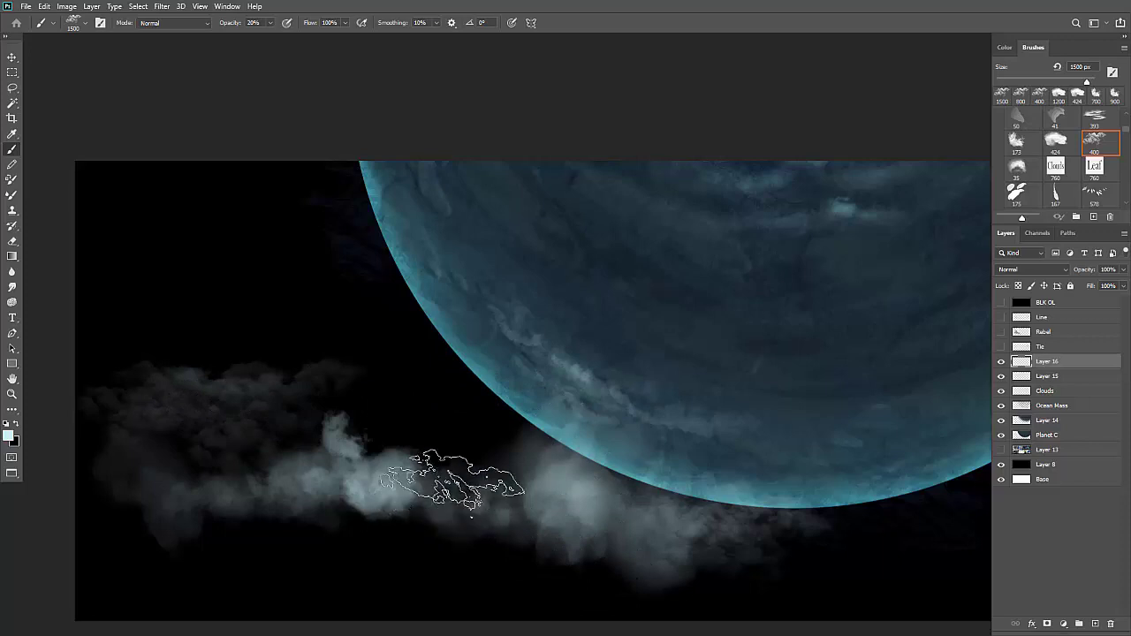
- Stamp streaky clouds in the black space at the canvas's upper left with the 393 brush at 1400 px and 20% opacity
right_click(430, 461)
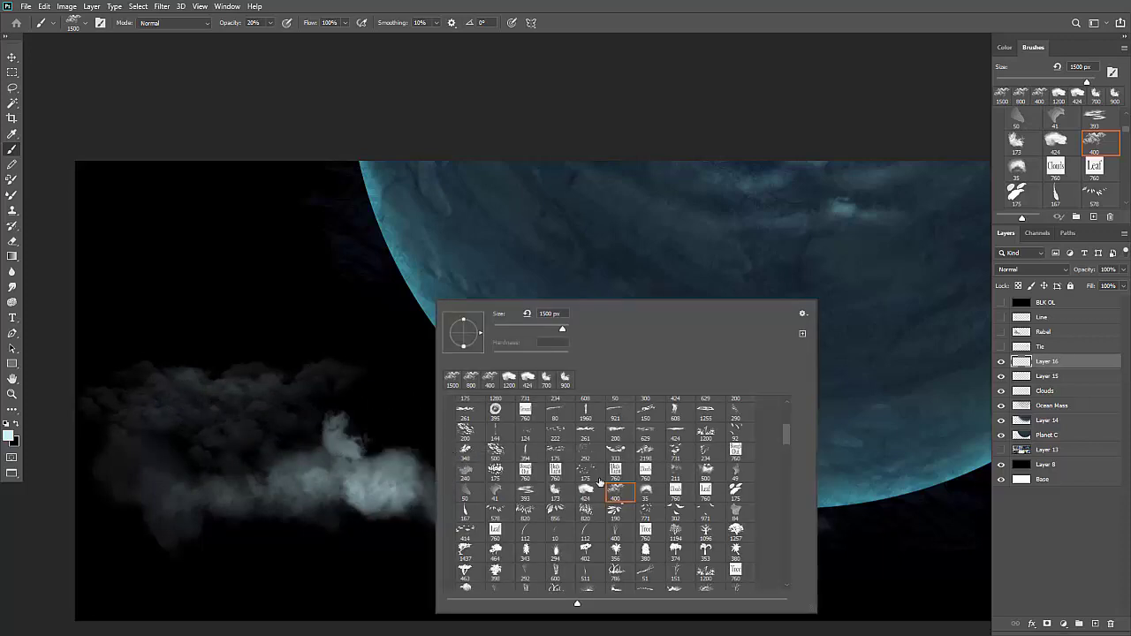
left_click(585, 492)
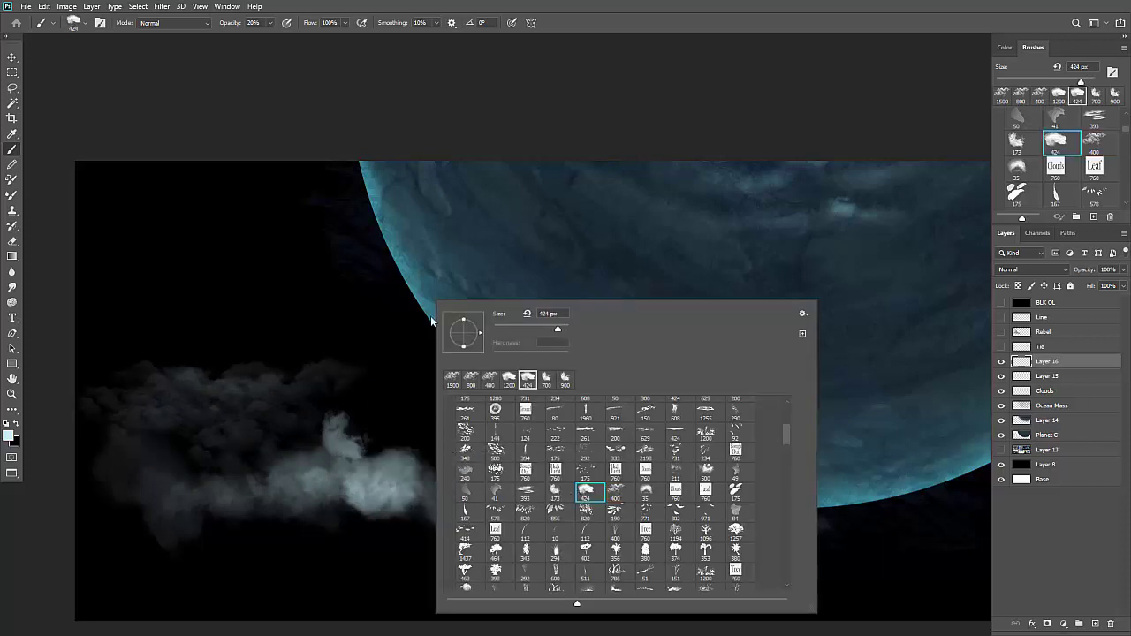
left_click(555, 492)
left_click(528, 494)
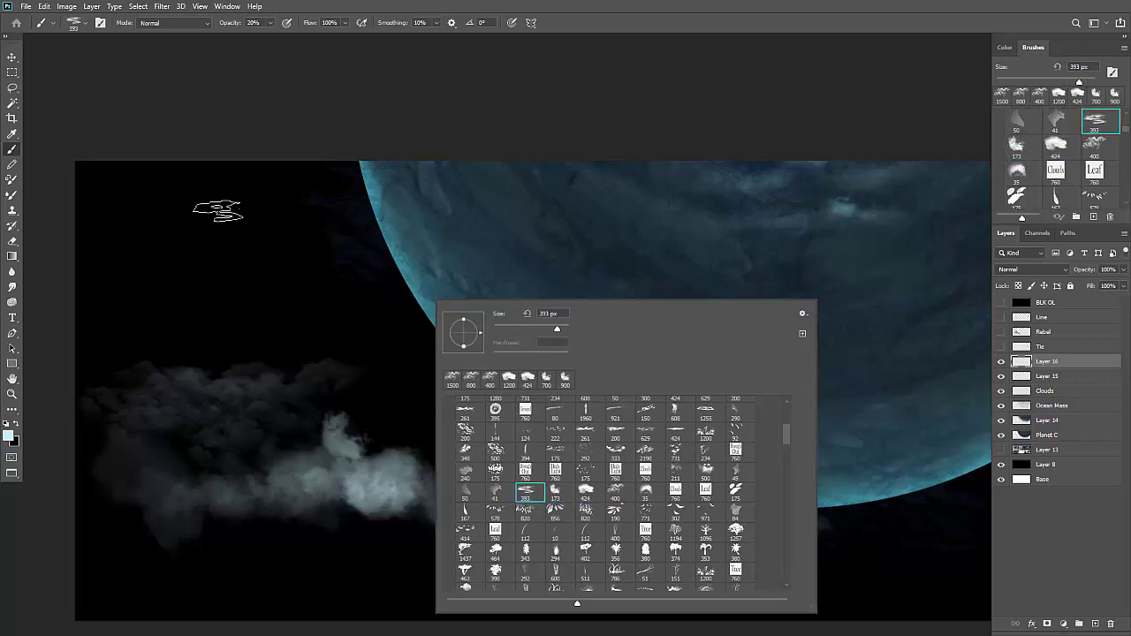
left_click(325, 186)
key("bracketright")
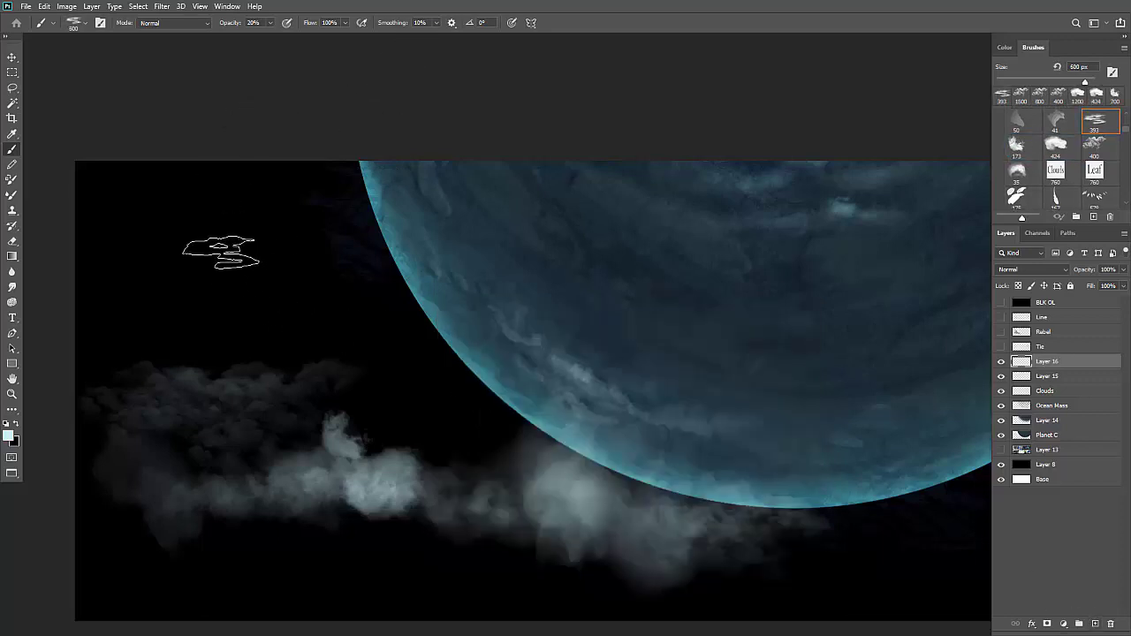
key("bracketright")
key("bracketright")
key("bracketright")
key("bracketright")
key("bracketright")
key("bracketright")
key("bracketright")
key("bracketright")
key("bracketright")
key("bracketright")
left_click(208, 241)
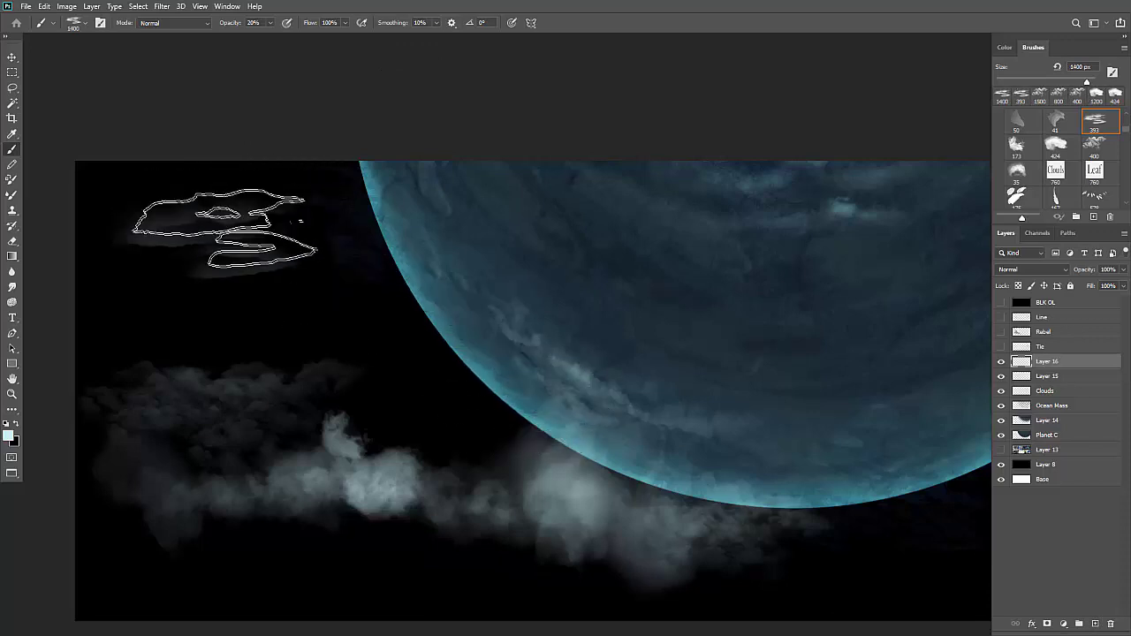
left_click(217, 231)
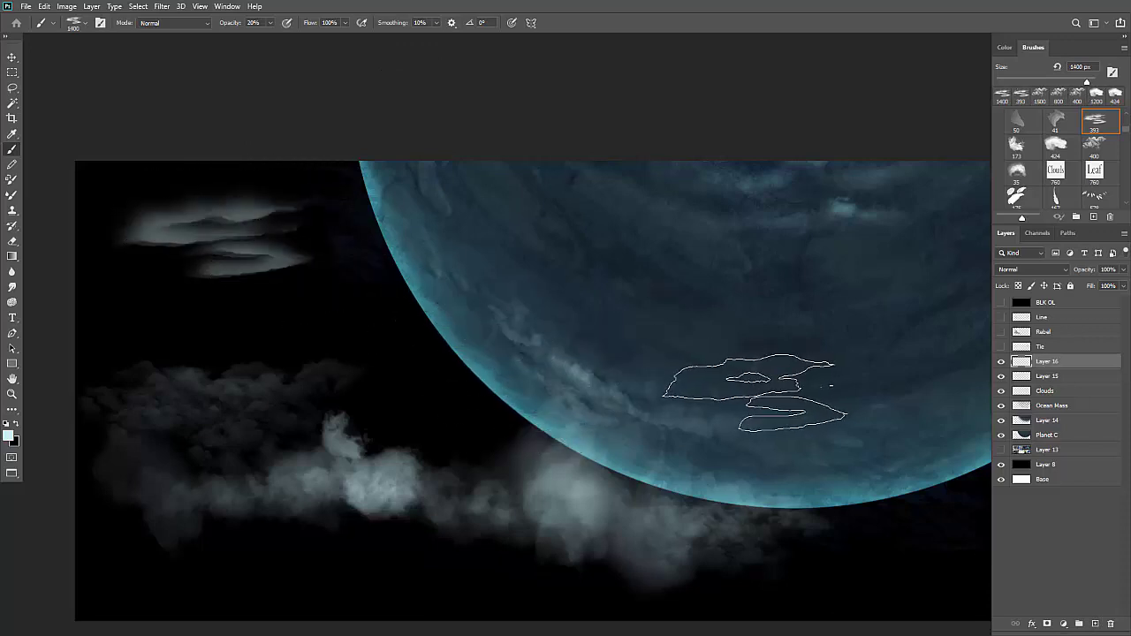
- Compare the canvas with and without the last streaky cloud stamp, and undo all of the streaky stamps
key("ctrl+z")
key("ctrl+shift+z")
key("ctrl+z")
key("ctrl+shift+z")
key("ctrl+z")
key("ctrl+z")
key("ctrl+z")
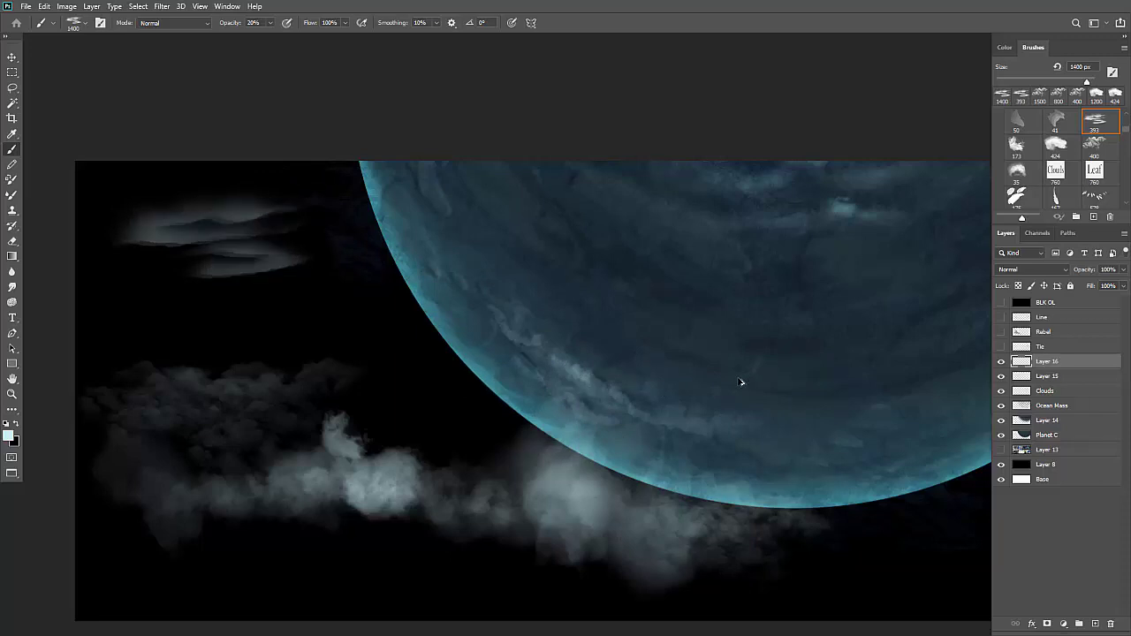
- Switch to the crescent-shaped 35 px cloud brush and enlarge it to 700 px
right_click(528, 442)
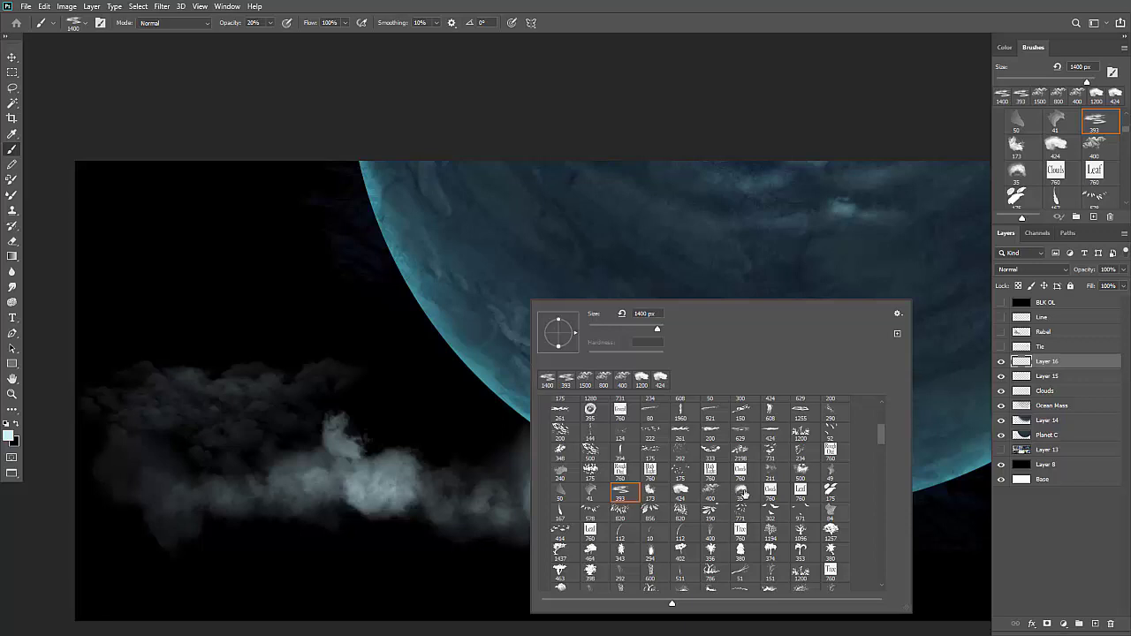
left_click(742, 493)
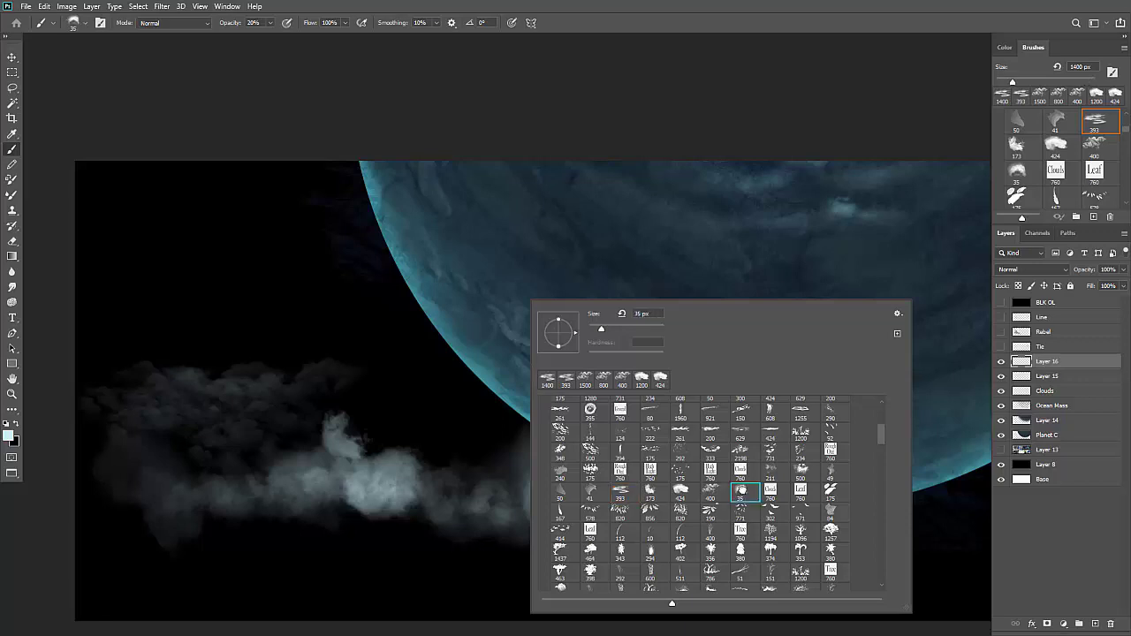
left_click(518, 121)
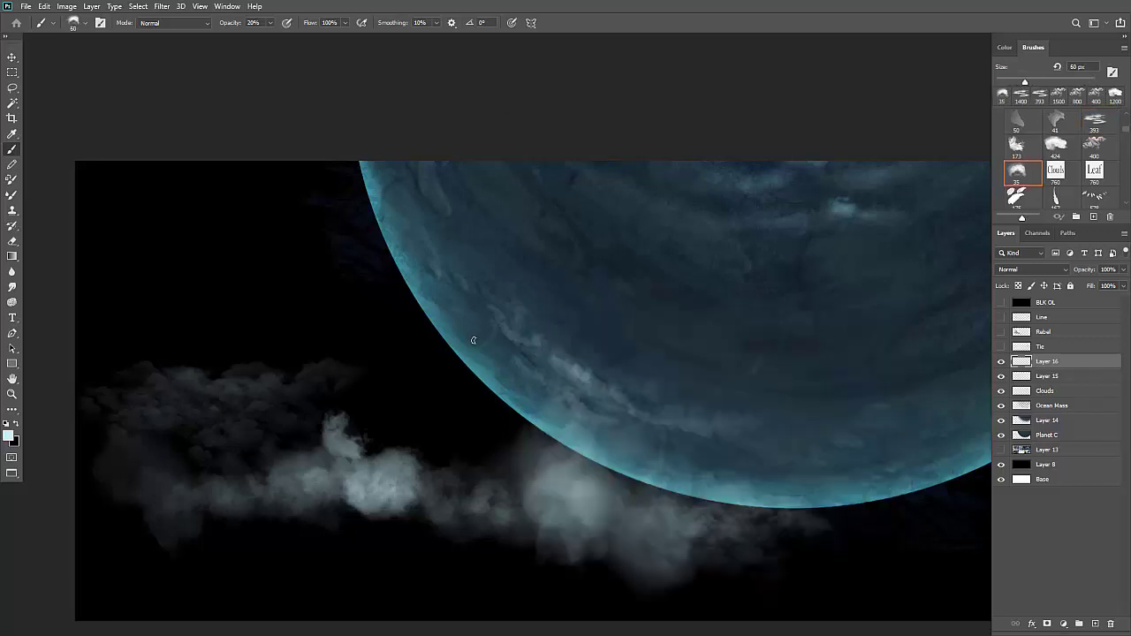
key("bracketright")
key("bracketright")
key("bracketright")
key("bracketright")
key("bracketright")
key("bracketright")
key("bracketright")
key("bracketright")
key("bracketright")
key("bracketright")
key("bracketright")
key("bracketright")
key("bracketright")
key("bracketright")
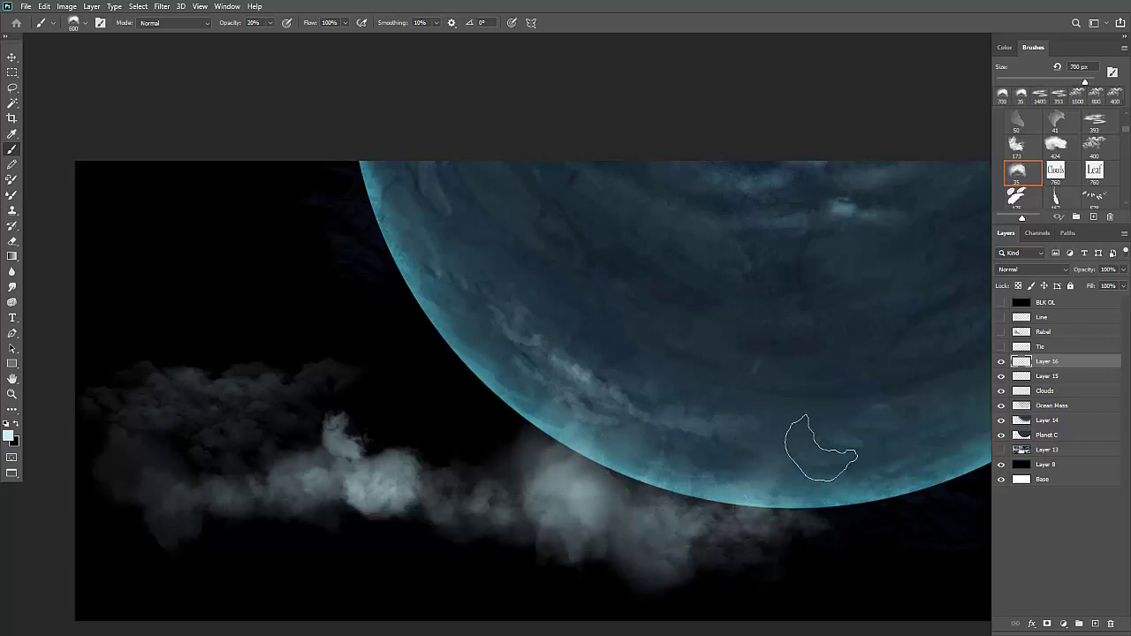
- Switch to the 424 cloud brush, stamp clouds beside the planet's lower-left edge and over the cloud band's left end, and compare with Layer 16 hidden
key("bracketleft")
key("bracketleft")
key("bracketleft")
key("bracketleft")
right_click(458, 402)
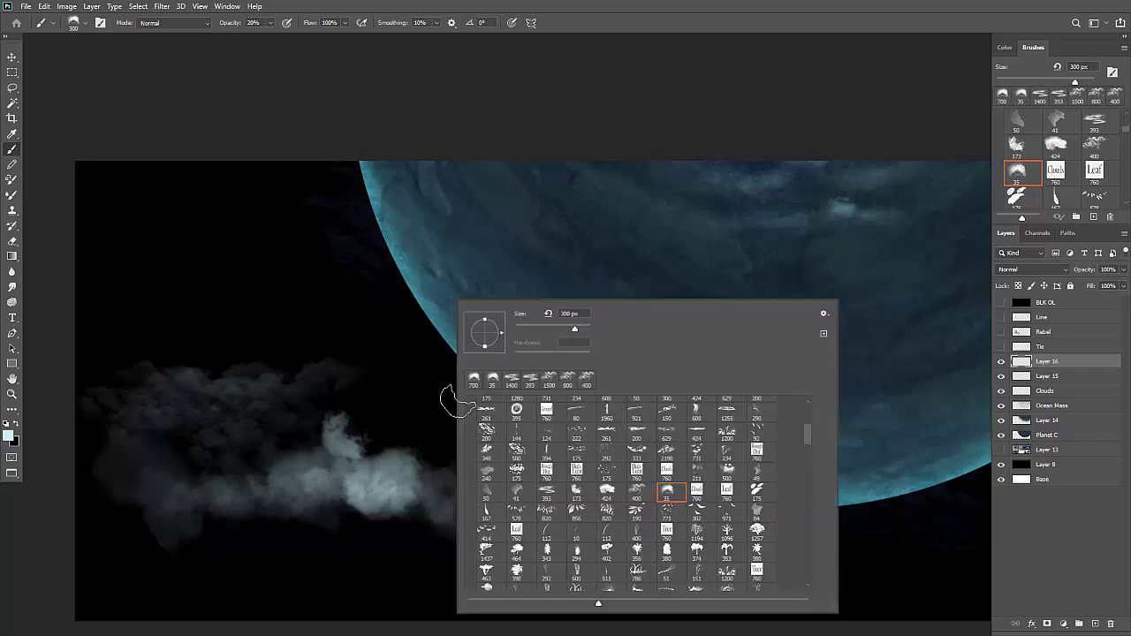
left_click(610, 492)
left_click(479, 70)
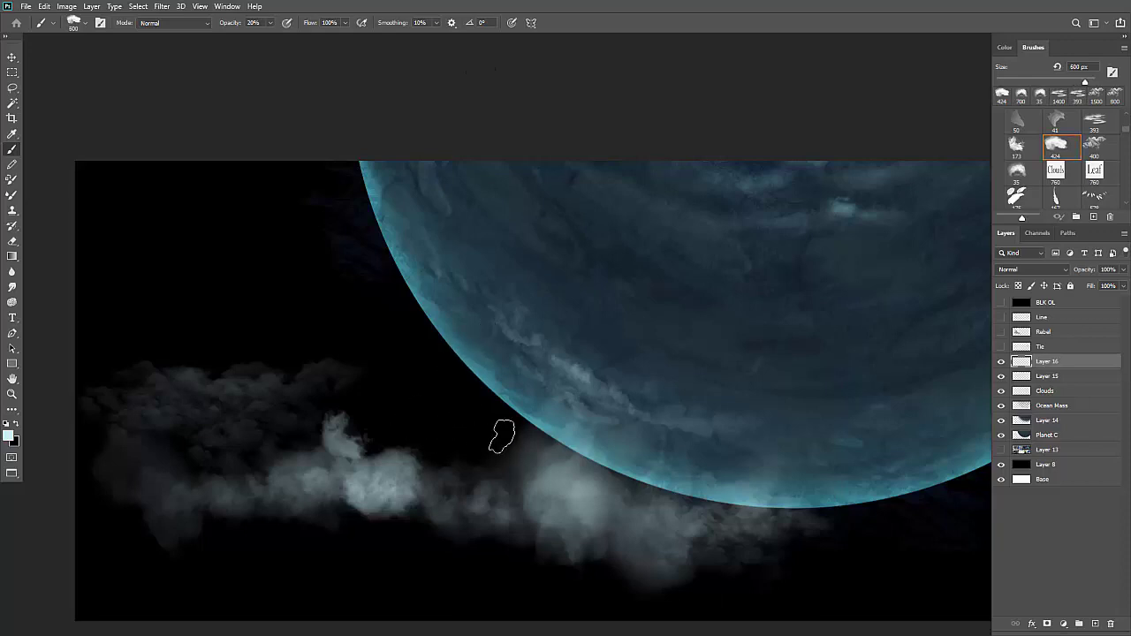
left_click(457, 395)
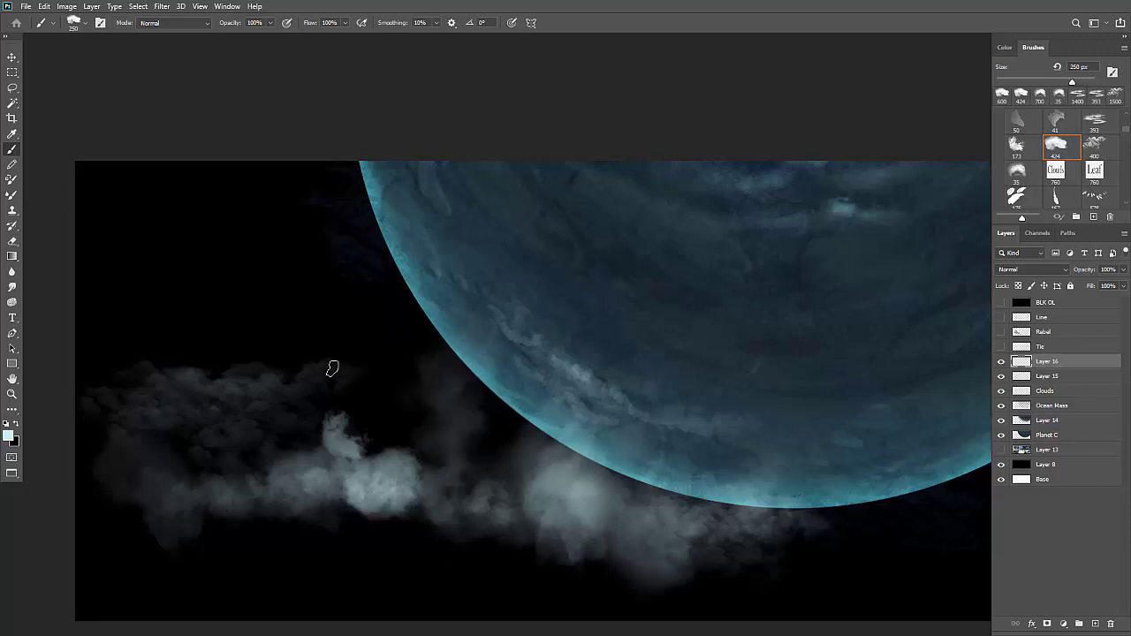
left_click(268, 364)
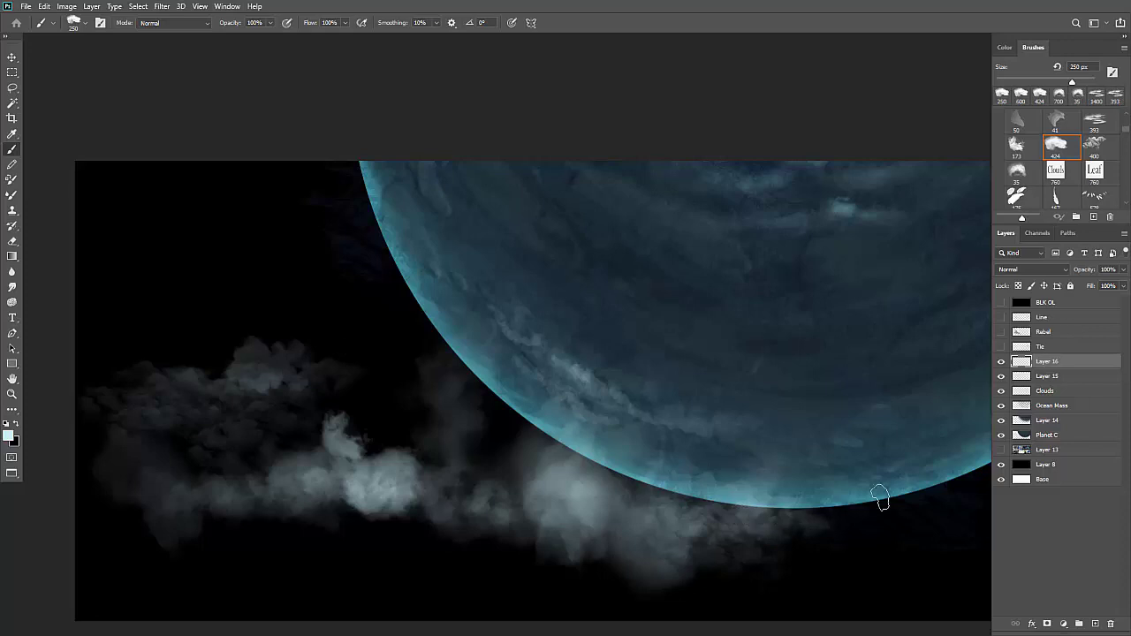
left_click(1001, 361)
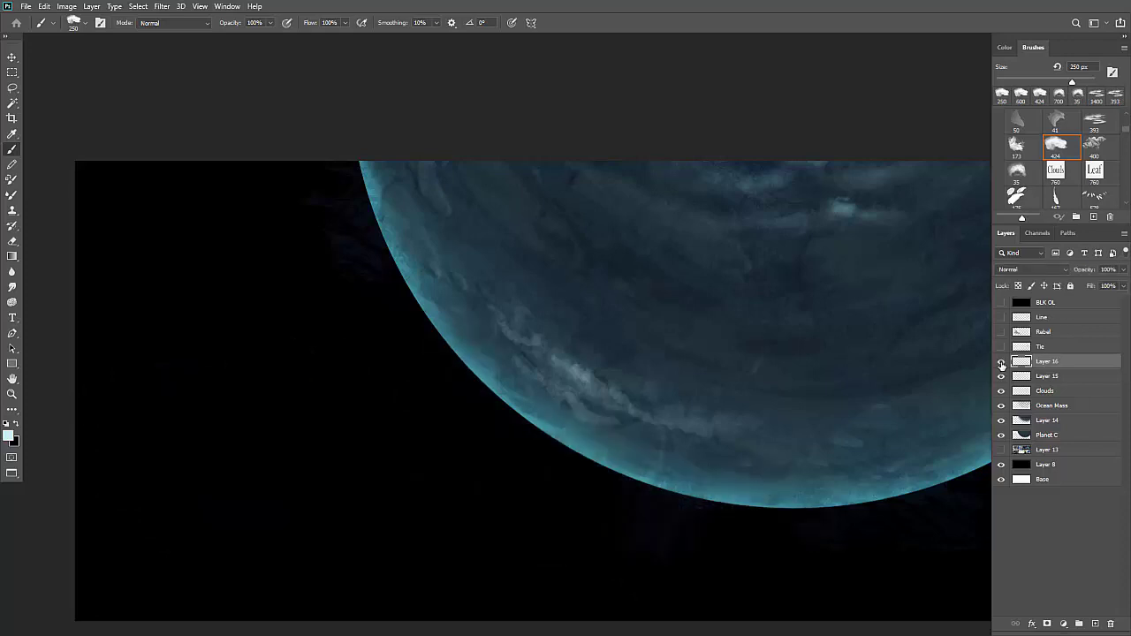
left_click(1002, 361)
- Stamp full-opacity clouds along and below the planet's bottom edge, using the cloud brush at 500 px and then 175 px
key("bracketright")
key("bracketright")
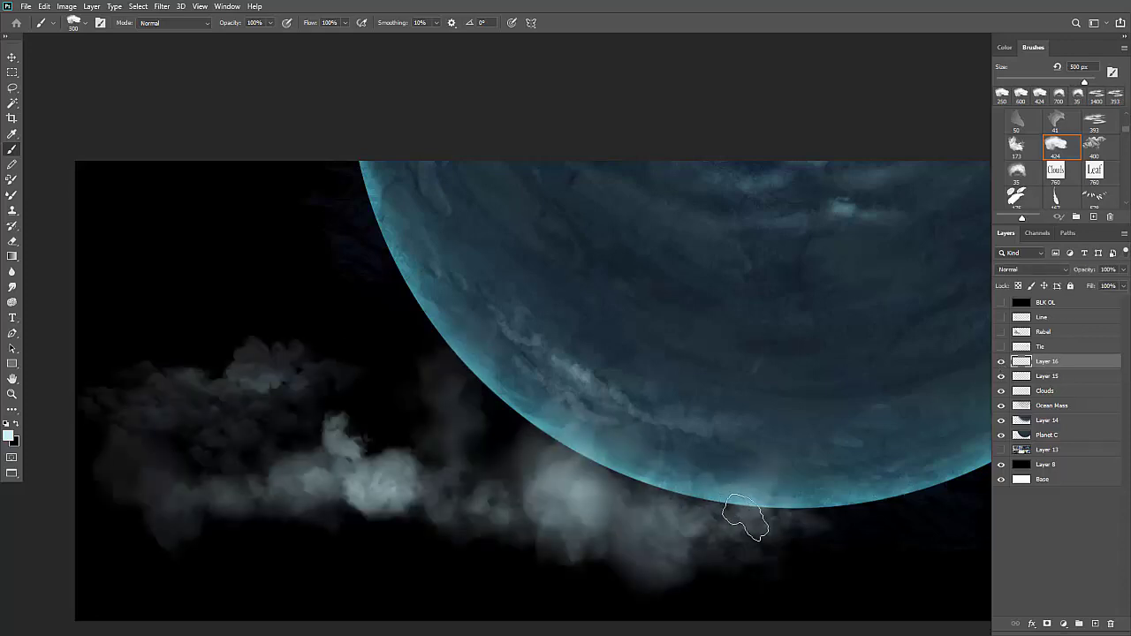
left_click_drag(745, 523, 840, 530)
key("bracketleft")
left_click(862, 525)
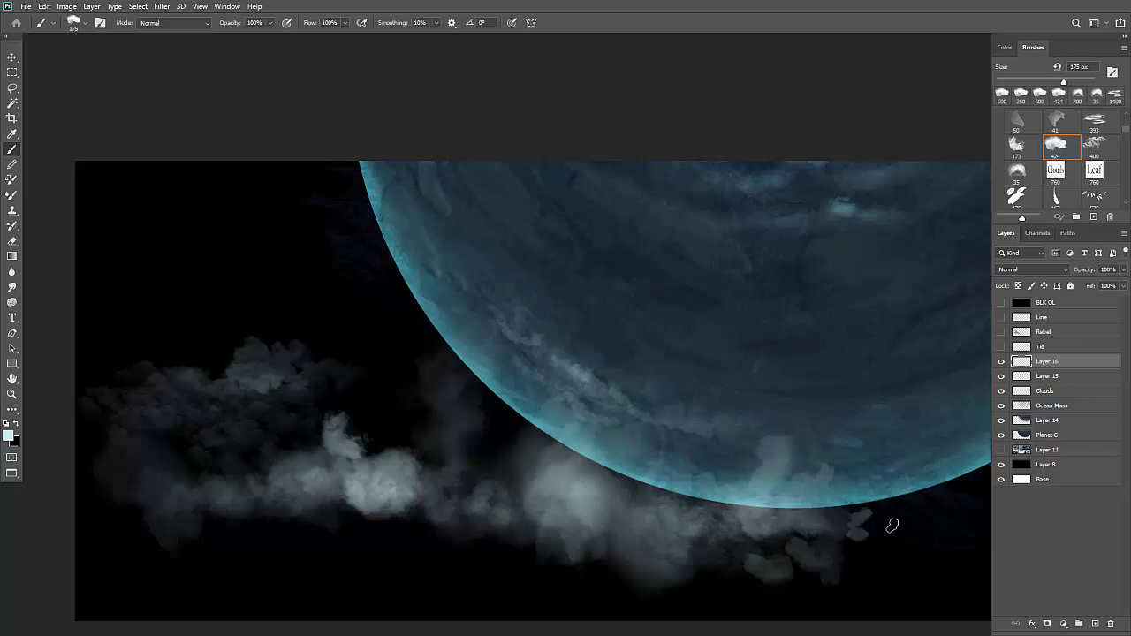
left_click(927, 523)
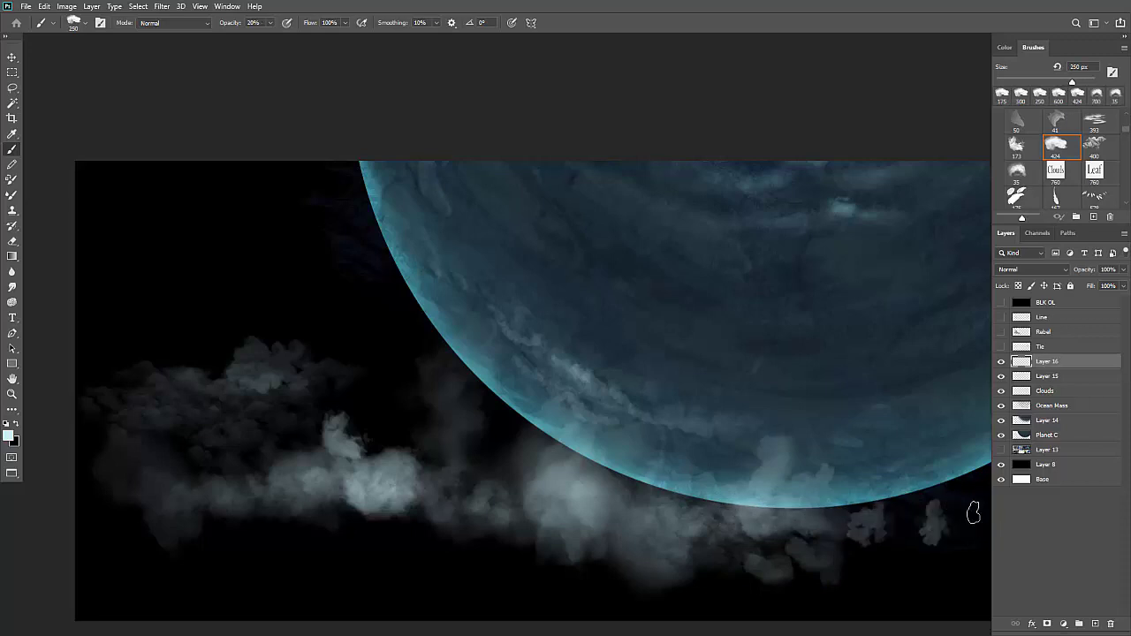
- Extend the cloud band toward the canvas's right edge with softer 20% opacity strokes at 250 px and 500 px
left_click_drag(973, 514, 831, 519)
left_click_drag(935, 529, 775, 523)
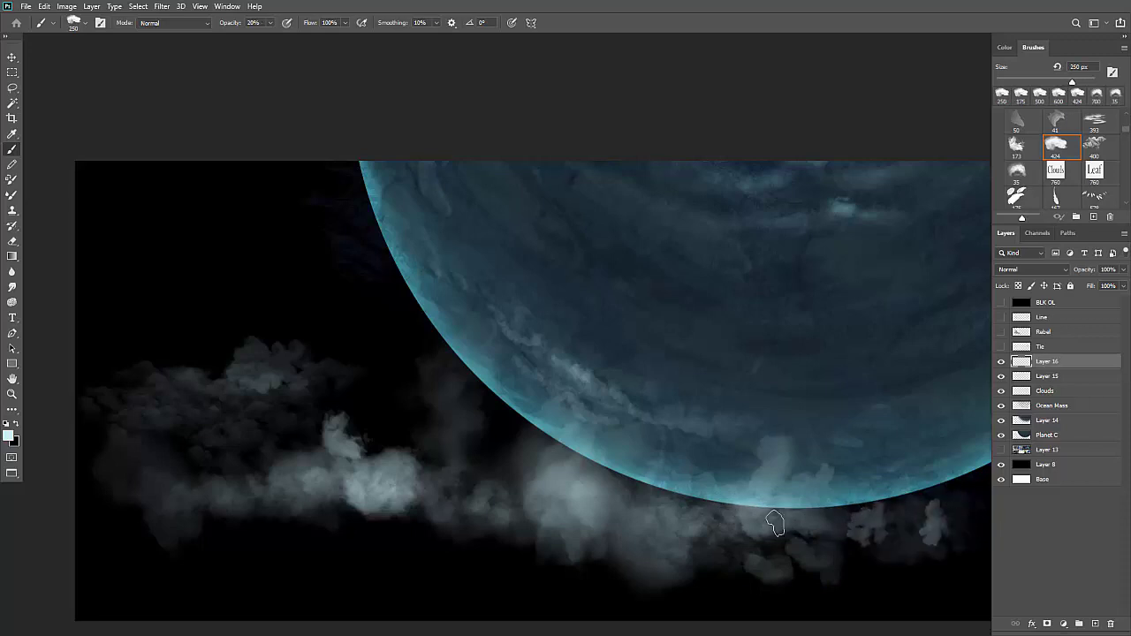
key("bracketright")
mouse_move(972, 490)
left_mouse_down()
mouse_move(971, 519)
mouse_move(858, 530)
left_mouse_up()
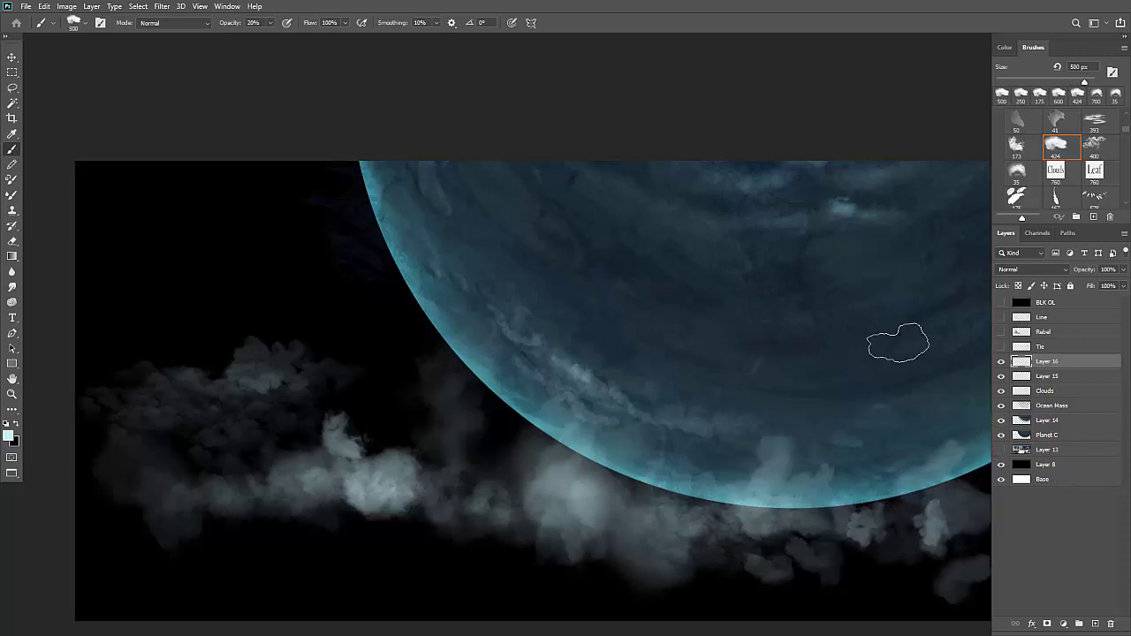
- Free-transform Layer 16 to 74.47% width and 24.36% height, placing the flattened cloud band across the planet's face
key("ctrl+t")
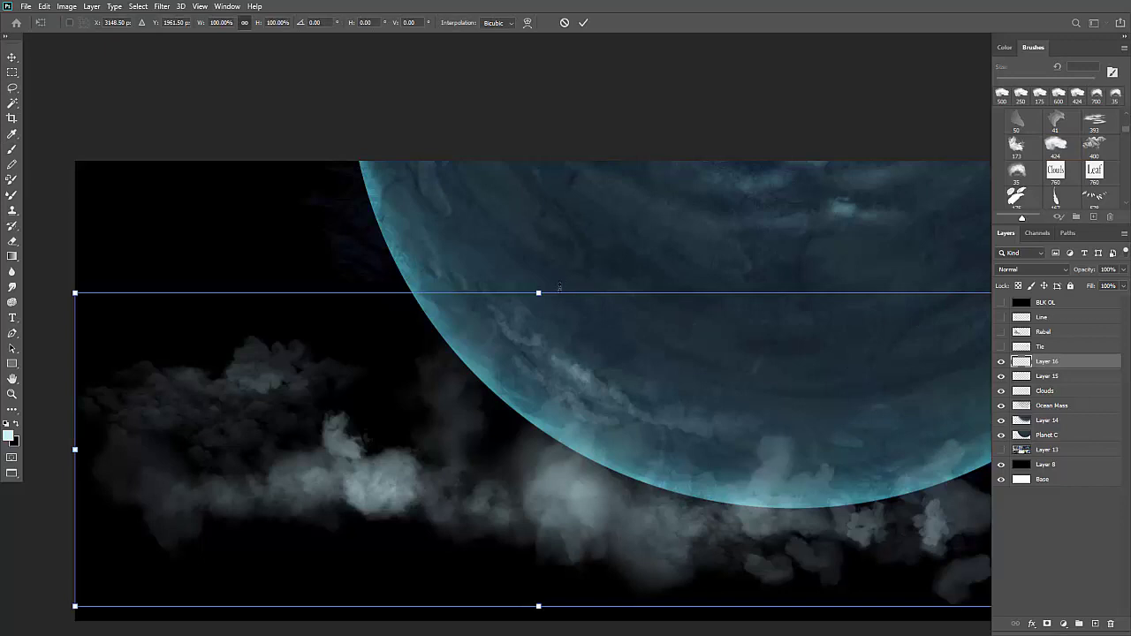
left_click_drag(532, 312, 543, 449)
left_click_drag(544, 501, 537, 534)
left_click_drag(465, 546, 645, 241)
left_click_drag(727, 345, 587, 260)
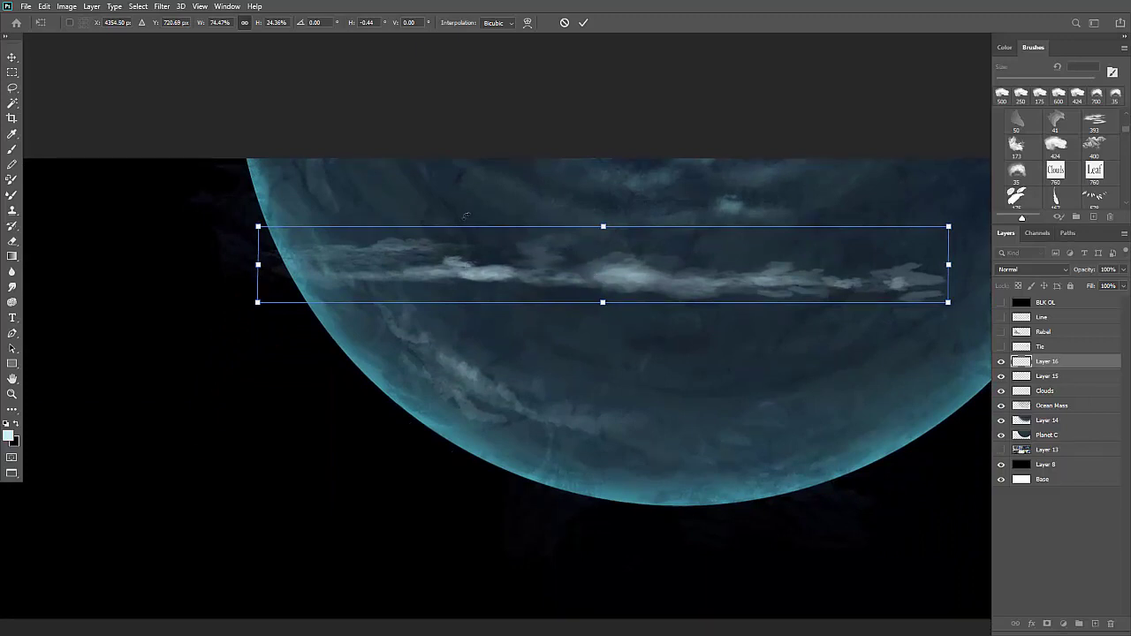
- Warp the cloud band, raising both corners of its left end to follow the planet's left rim
right_click(374, 260)
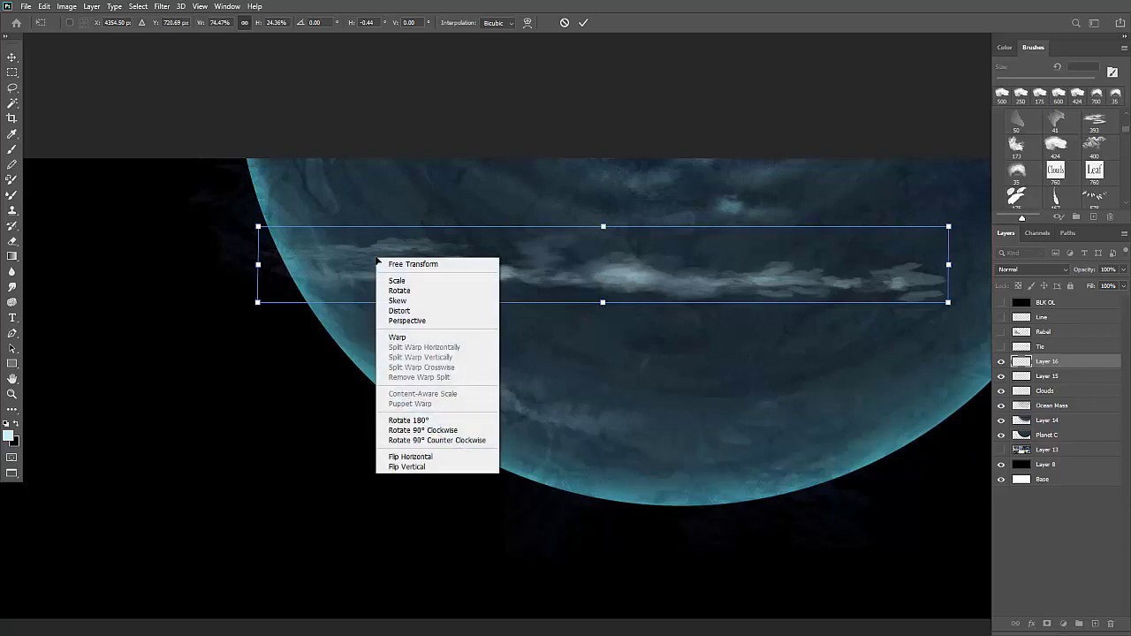
left_click(416, 337)
left_click_drag(285, 240, 308, 170)
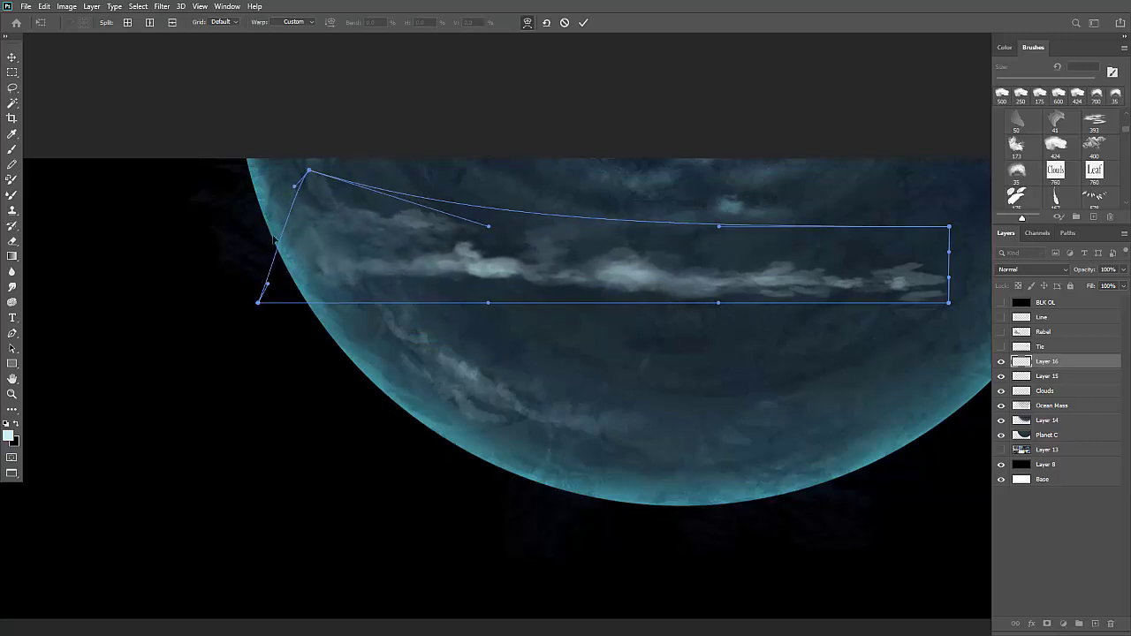
left_click_drag(267, 284, 275, 205)
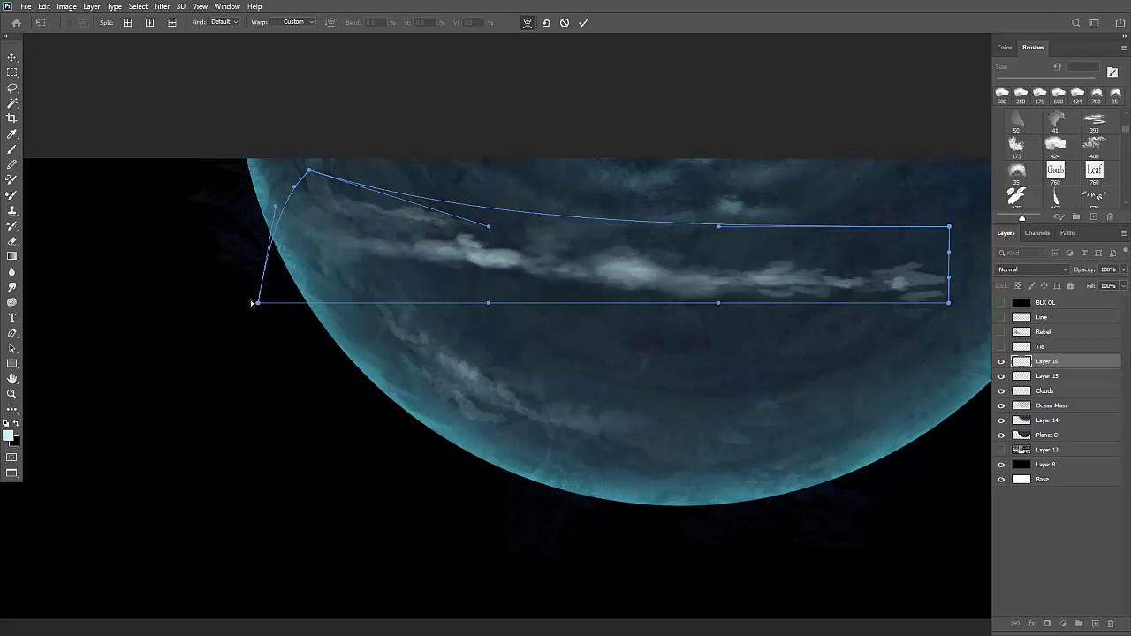
left_click_drag(259, 305, 275, 240)
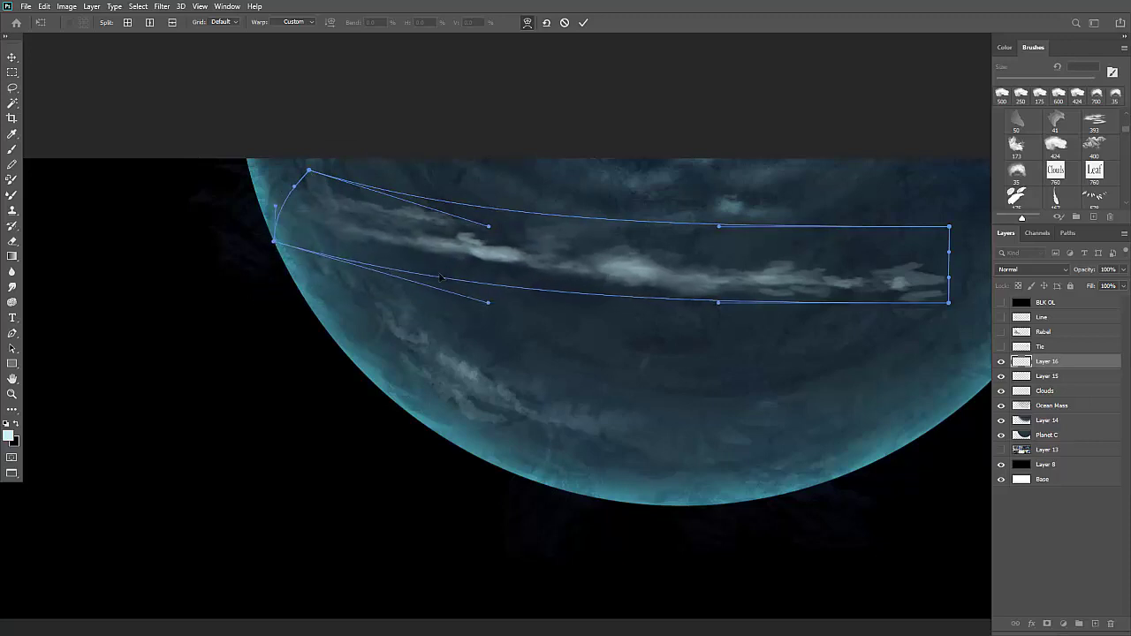
- Bulge the warp's lower edge down to the planet's bottom rim and bow its upper edge downward
left_click_drag(510, 288, 534, 439)
left_click_drag(946, 306, 972, 398)
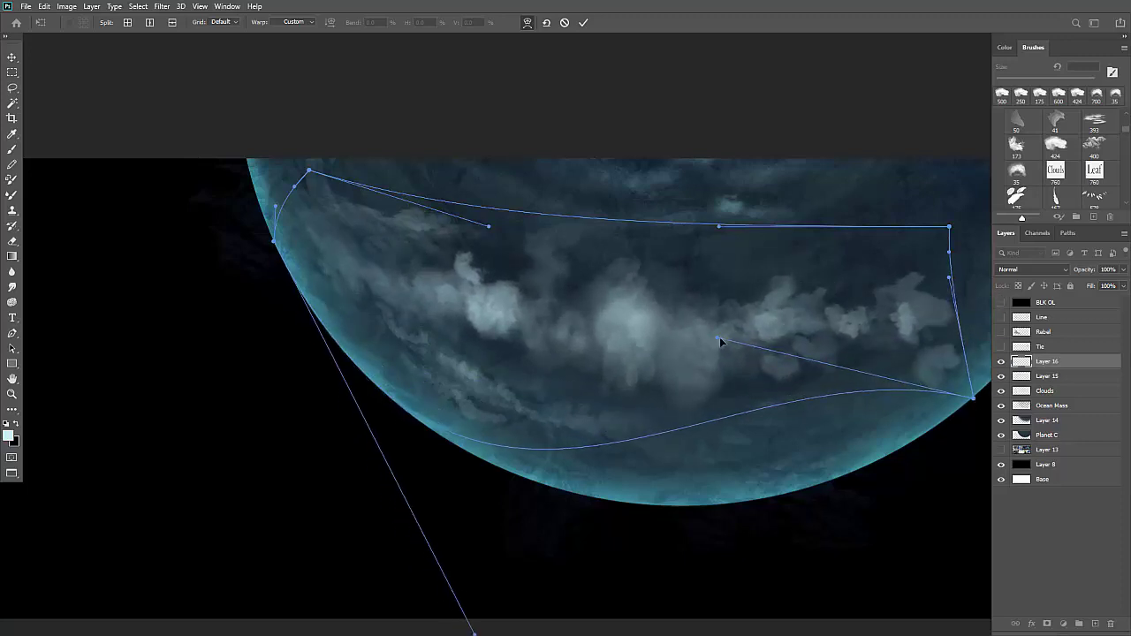
left_click_drag(720, 342, 850, 505)
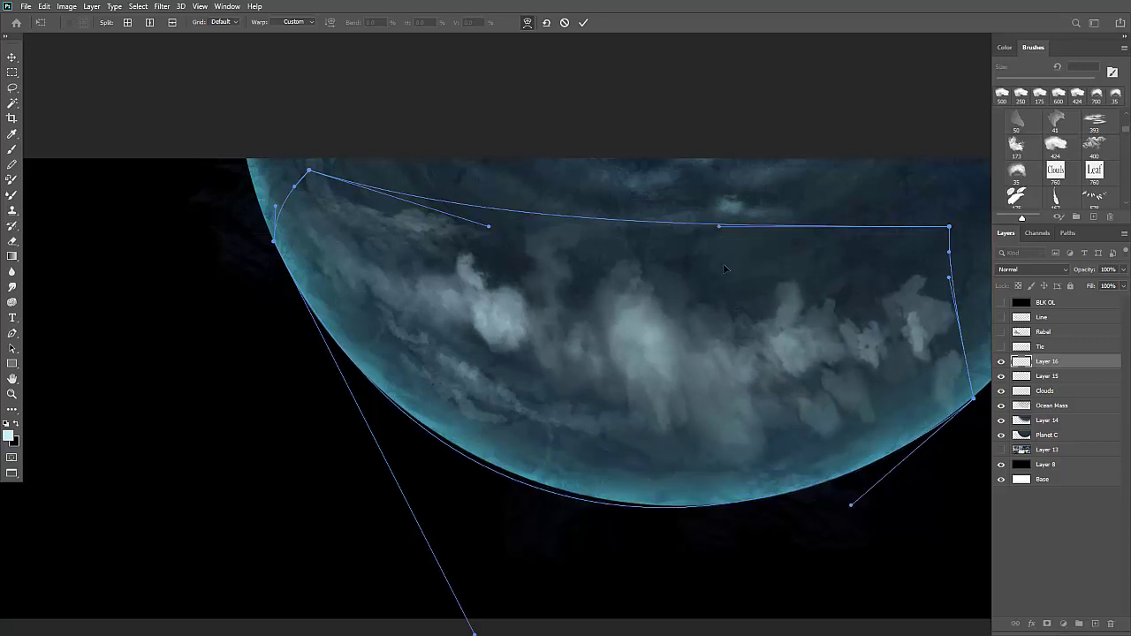
left_click_drag(724, 269, 614, 226)
left_click_drag(449, 191, 449, 281)
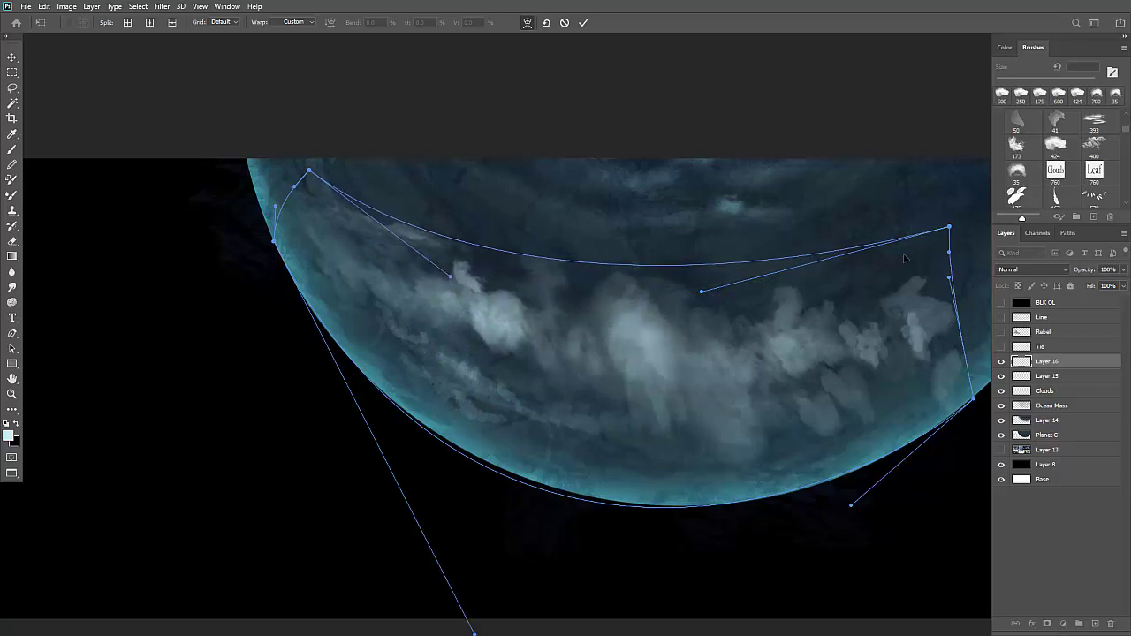
- Curve the right side of the warp outward past the canvas edge and lower its upper-right corner
left_click_drag(778, 336, 616, 316)
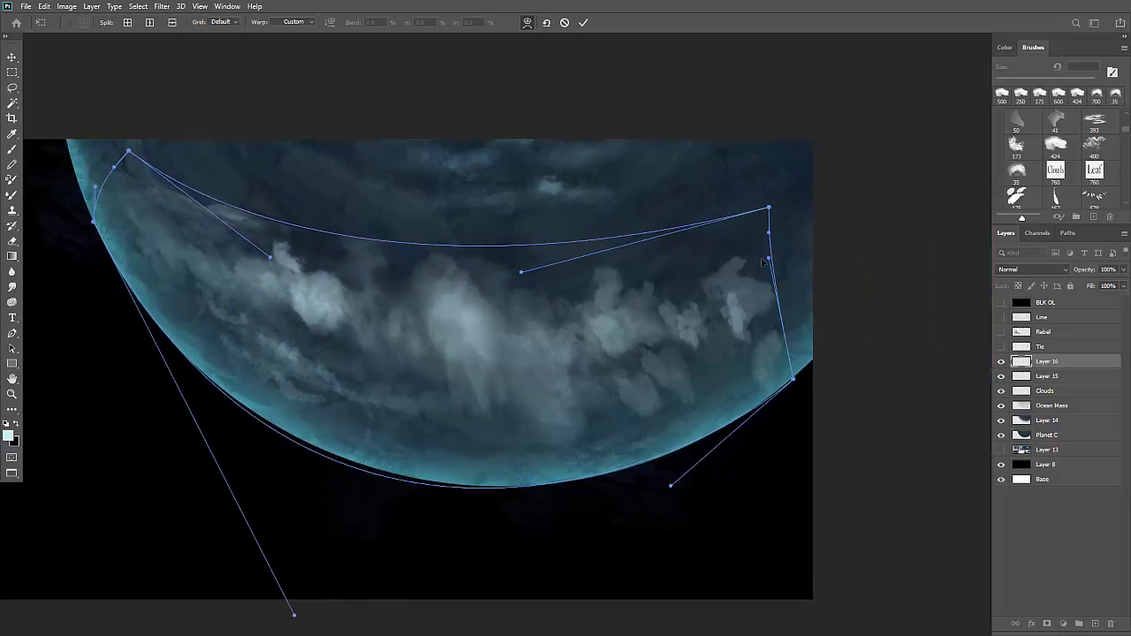
left_click_drag(768, 261, 841, 274)
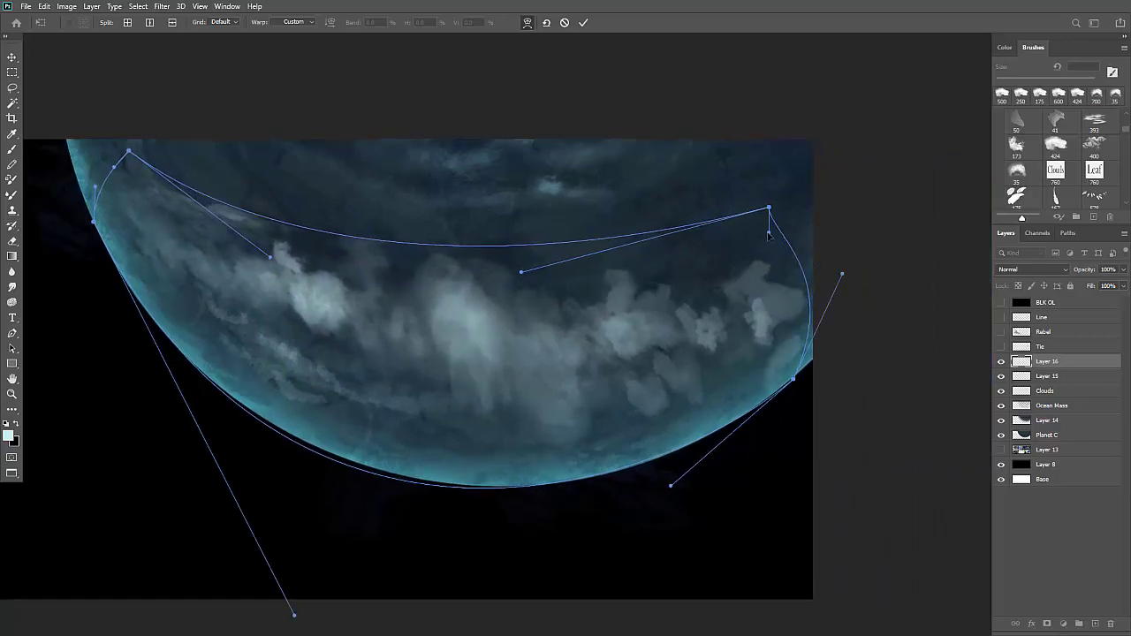
left_click_drag(768, 234, 837, 224)
left_click_drag(769, 210, 787, 251)
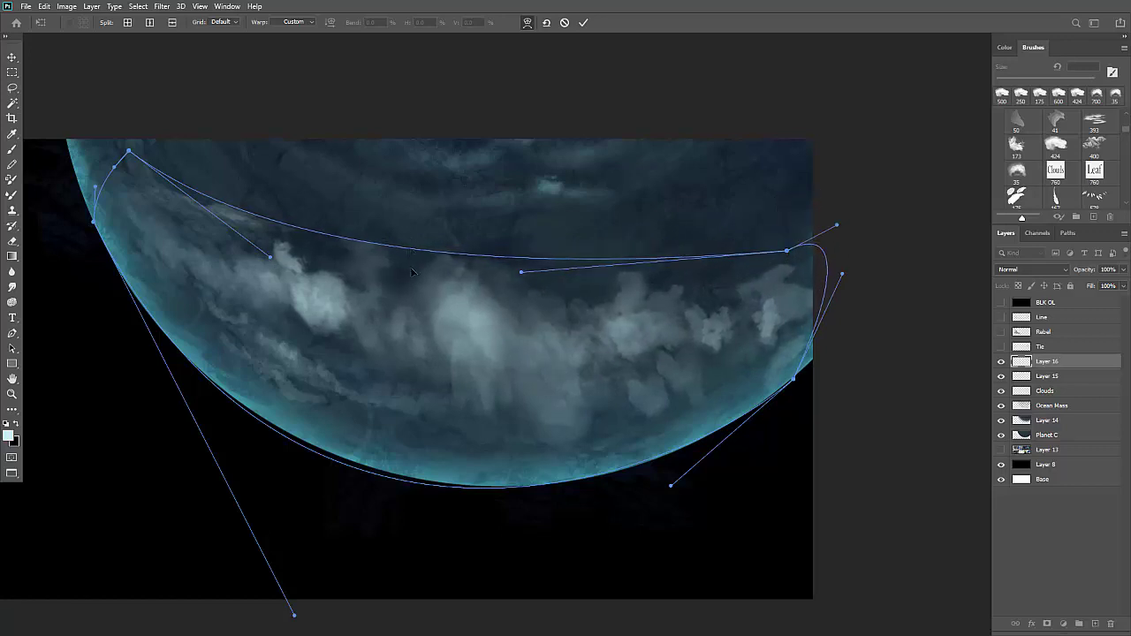
- Reshape the warp's upper edge to a shallow curve above the clouds, apply the warp and return to the Brush tool
left_click_drag(412, 271, 349, 449)
left_click_drag(329, 508, 366, 229)
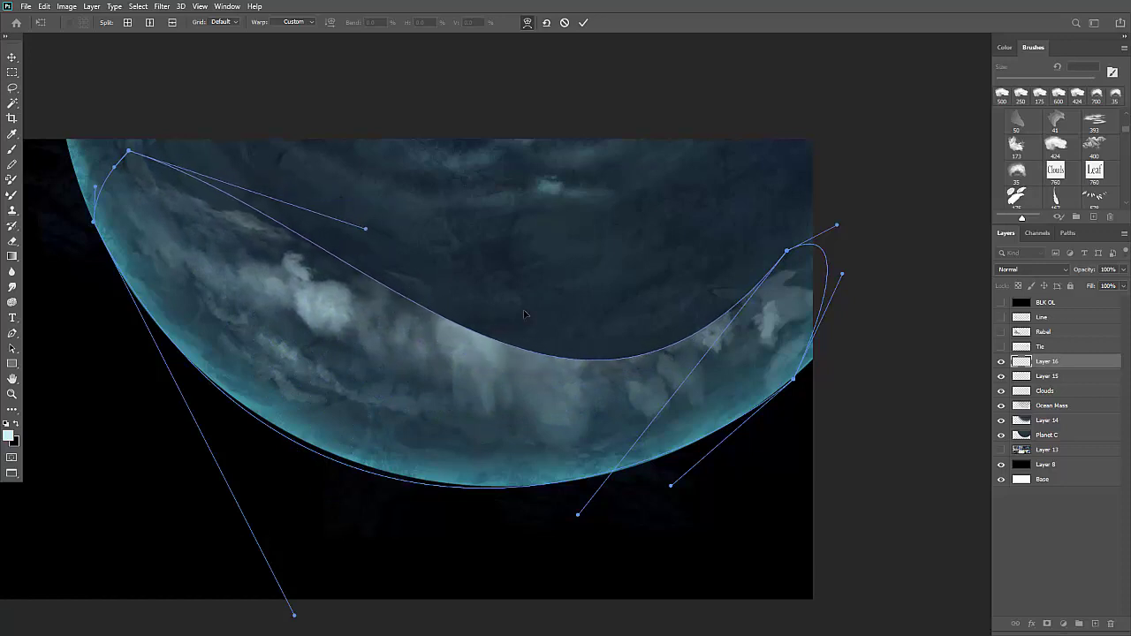
left_click_drag(599, 358, 522, 214)
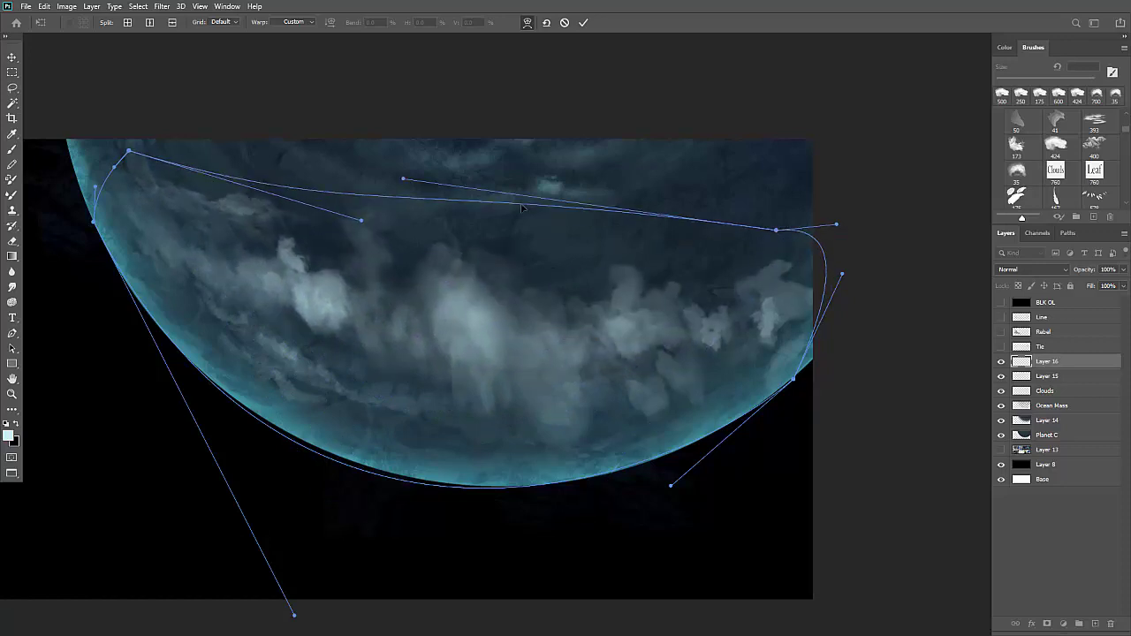
key("Return")
key("b")
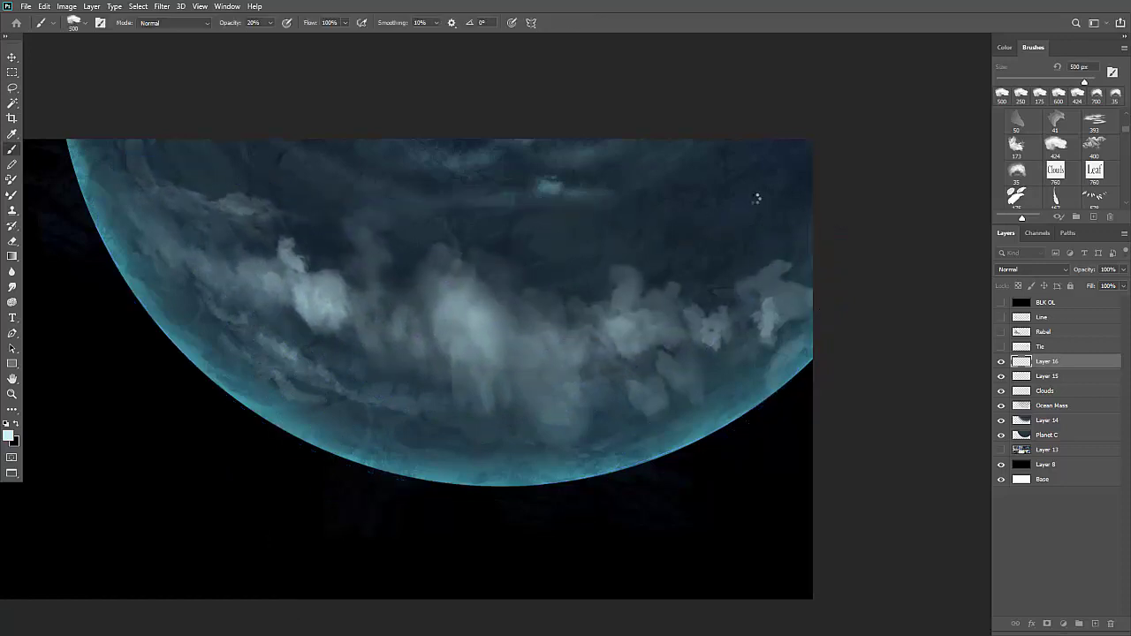
- Free-transform the warped clouds to 68.68% width and 17.59% height, tilted 1.01°, and position them along the planet's bottom rim
mouse_move(757, 194)
left_mouse_down()
mouse_move(662, 235)
mouse_move(463, 286)
left_mouse_up()
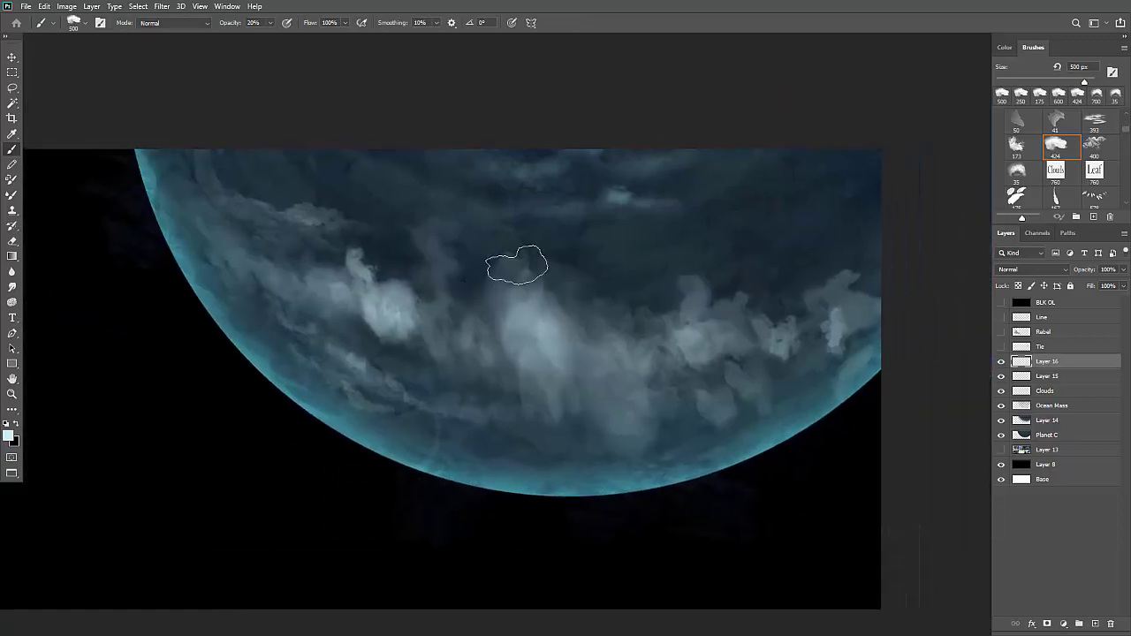
key("ctrl+t")
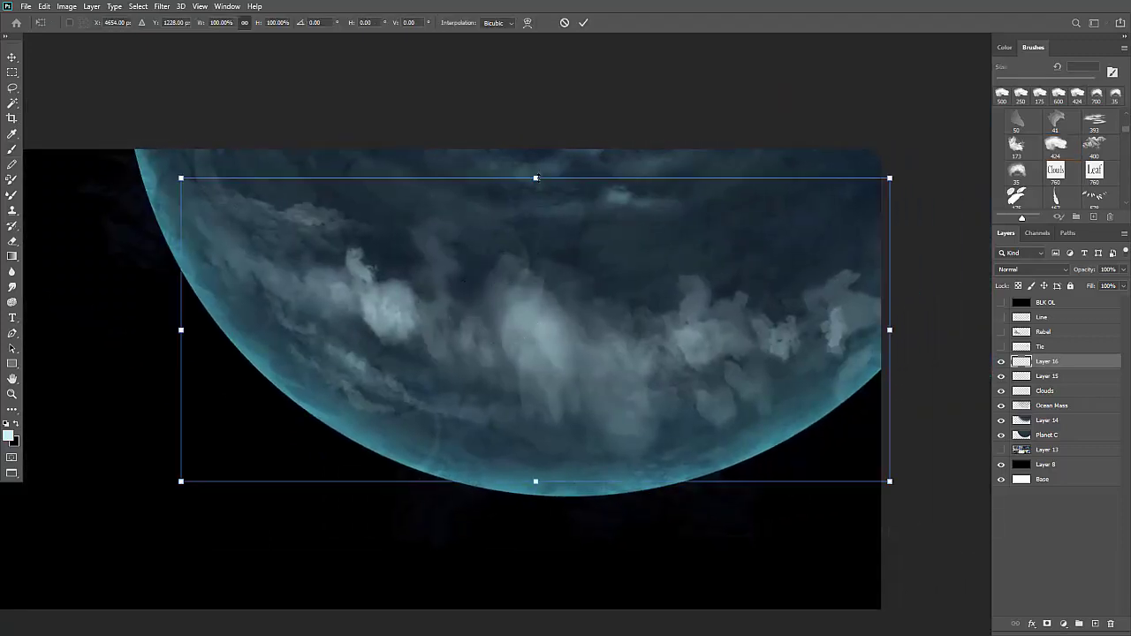
left_click_drag(536, 178, 533, 385)
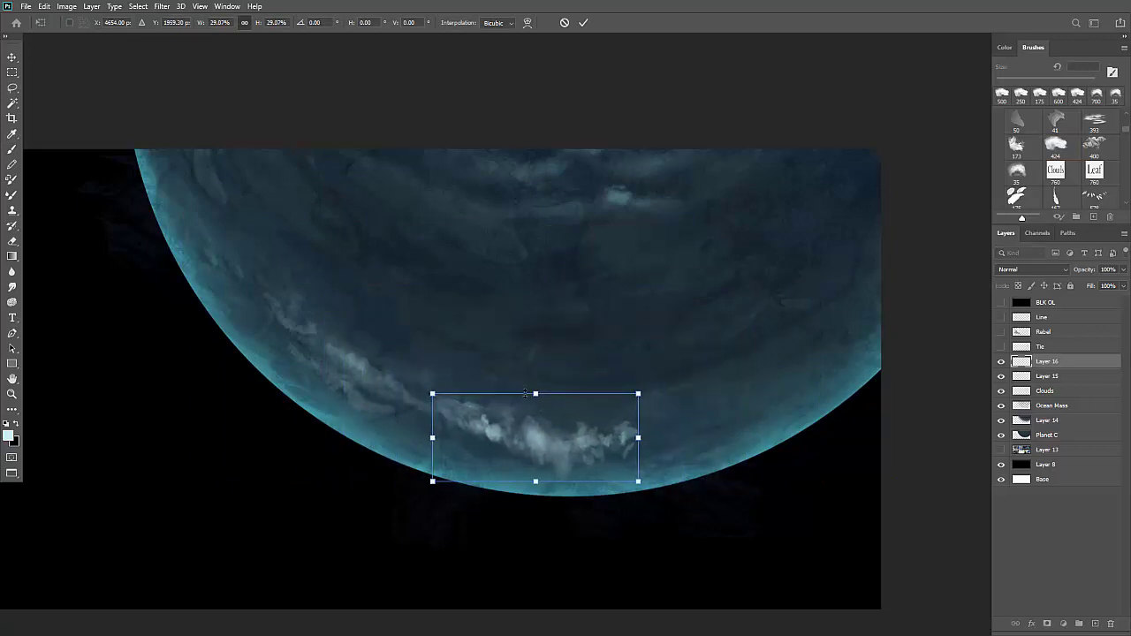
left_click_drag(640, 437, 819, 437)
left_click_drag(628, 368, 623, 417)
left_click_drag(458, 468, 256, 458)
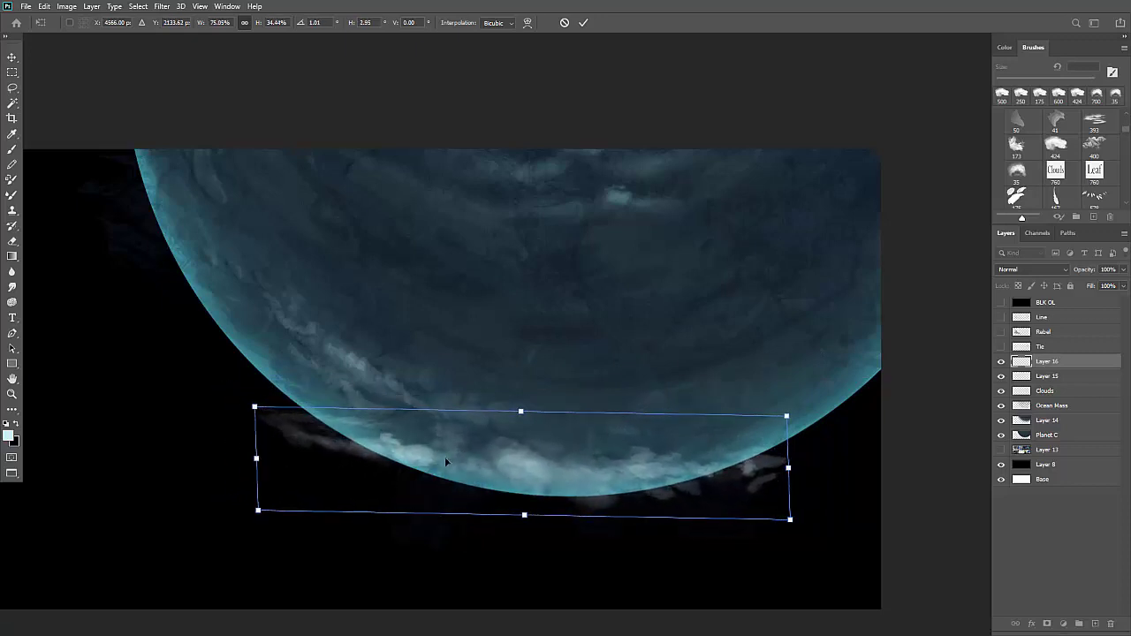
mouse_move(524, 411)
left_mouse_down()
mouse_move(533, 468)
mouse_move(523, 460)
left_mouse_up()
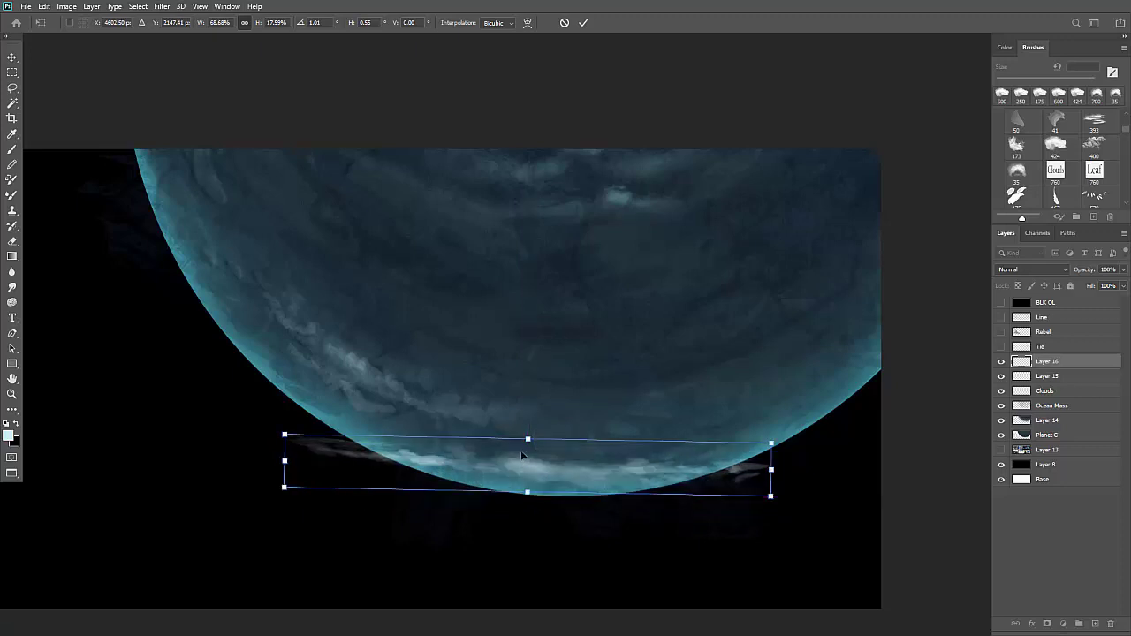
- Switch the cloud transform to Warp and pull its two left corners up along the planet's lower-left rim
right_click(425, 464)
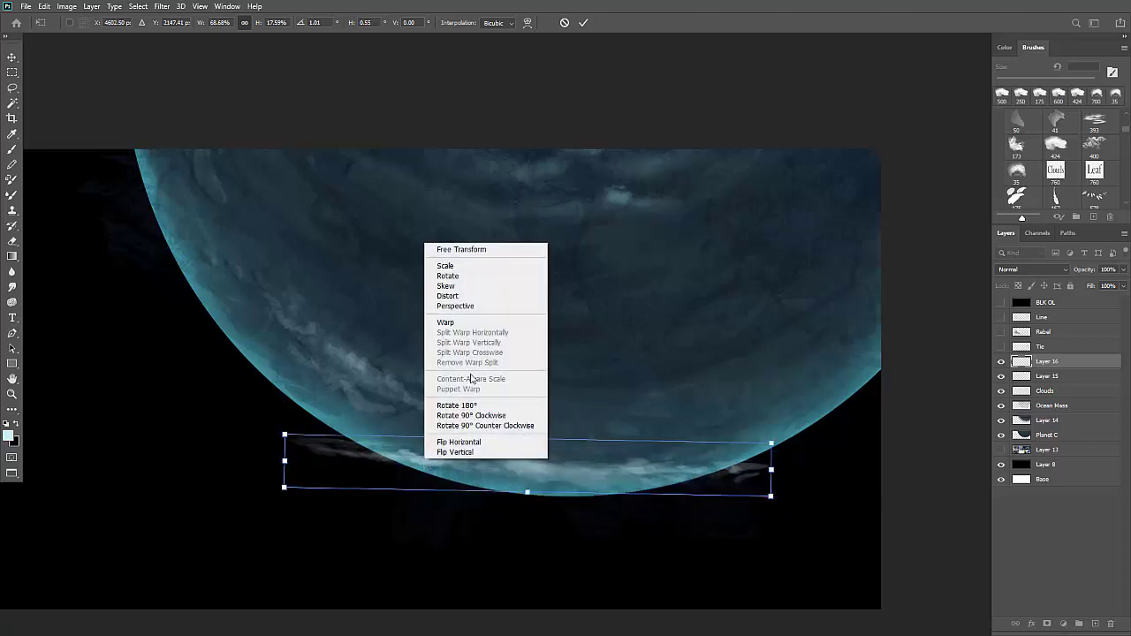
left_click(461, 322)
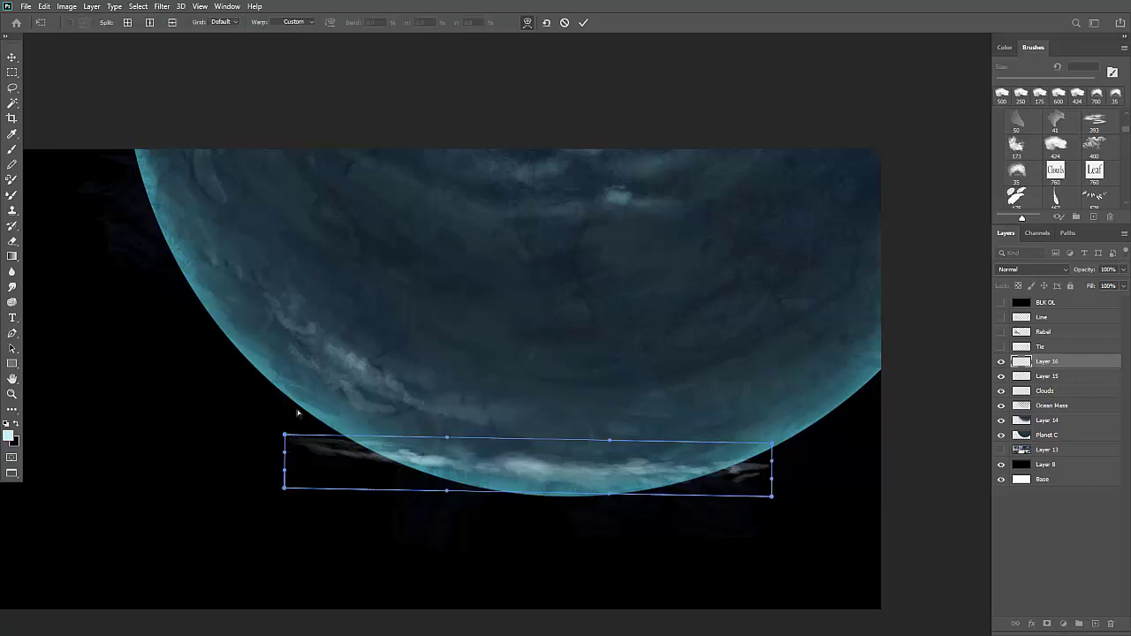
left_click_drag(298, 433, 333, 415)
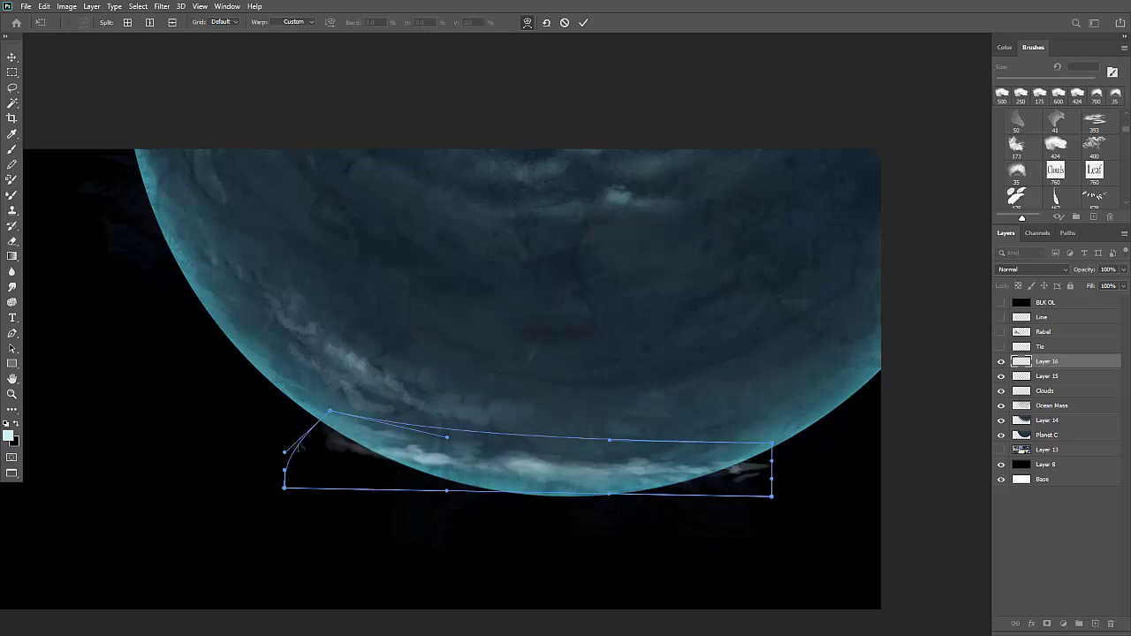
left_click_drag(285, 452, 341, 390)
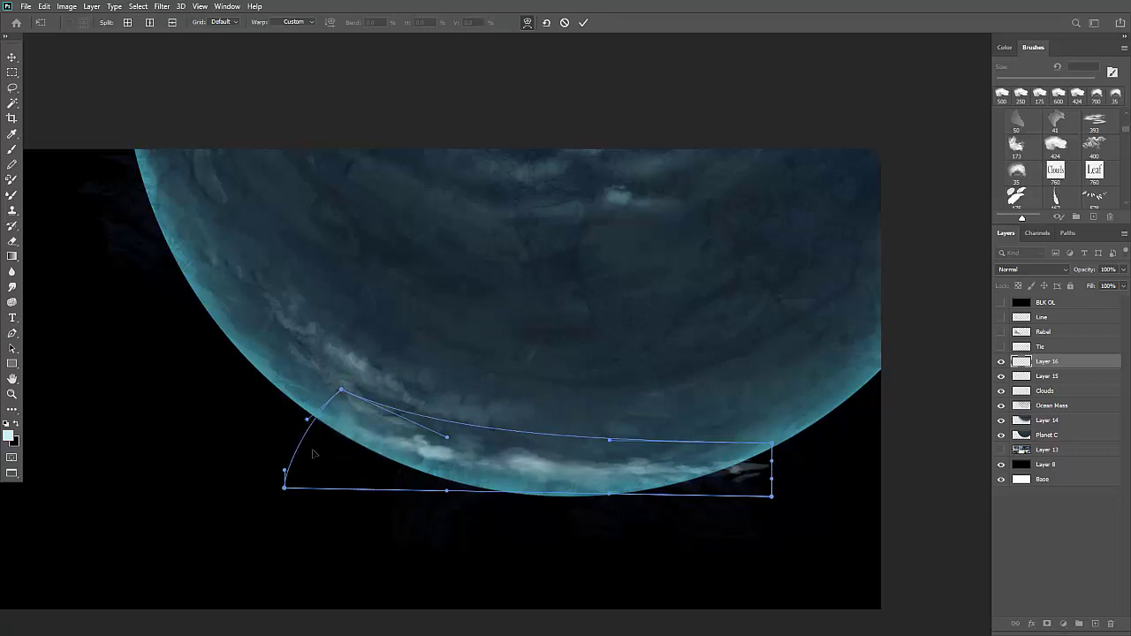
left_click_drag(286, 488, 260, 394)
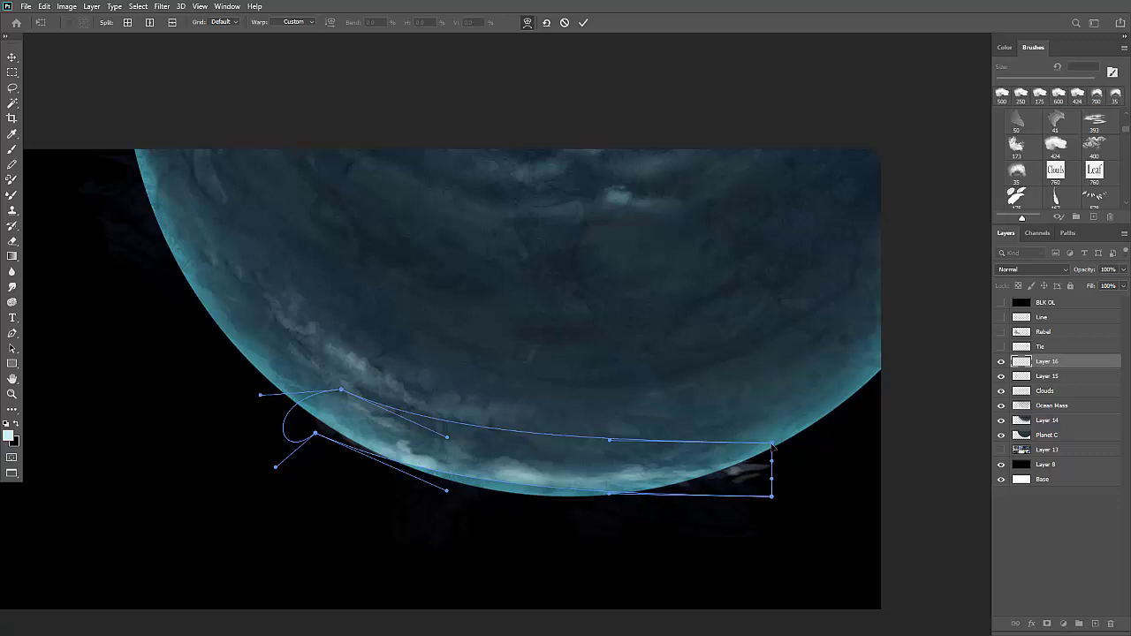
- Raise the warp's right corners, bow its lower edge along the planet's bottom rim, apply it and return to the Brush tool
left_click_drag(772, 446, 728, 408)
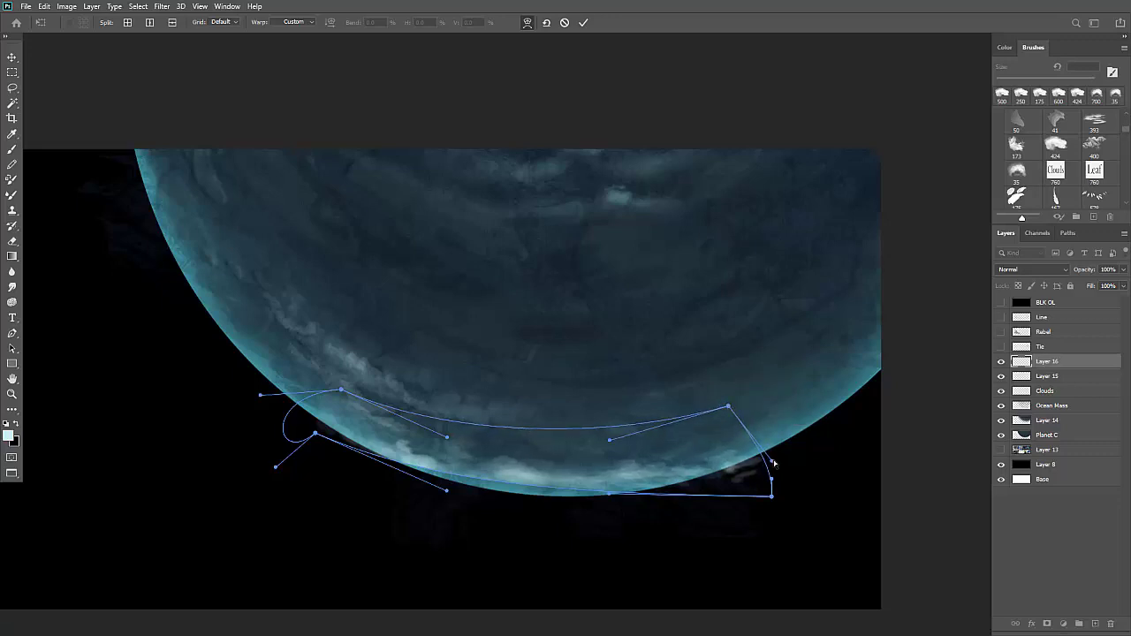
left_click_drag(772, 460, 733, 439)
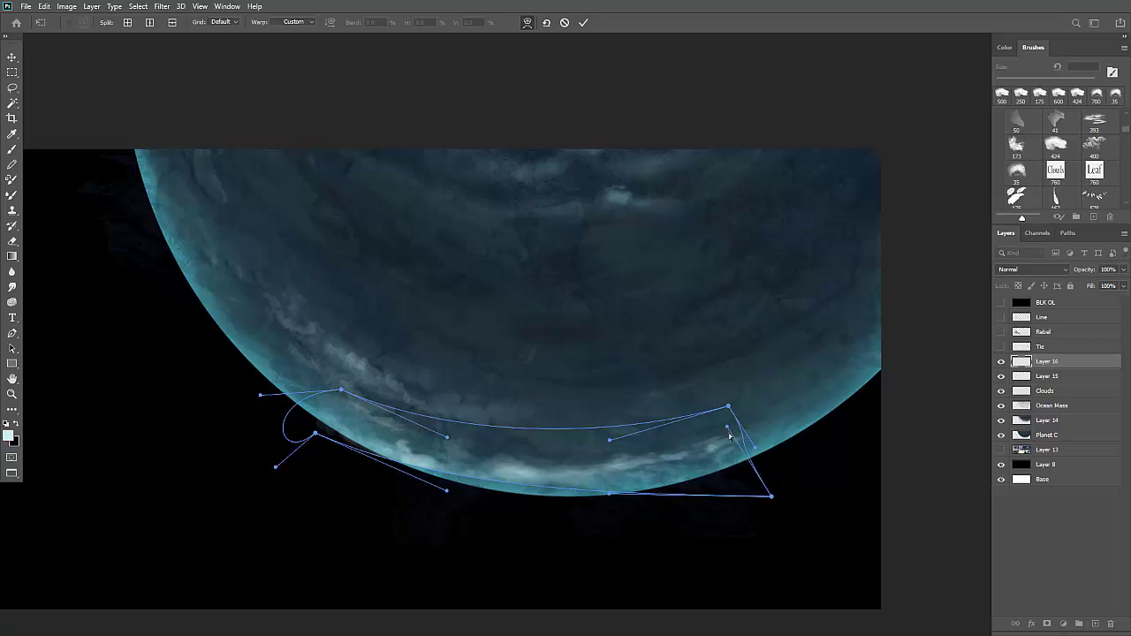
left_click_drag(643, 476, 613, 510)
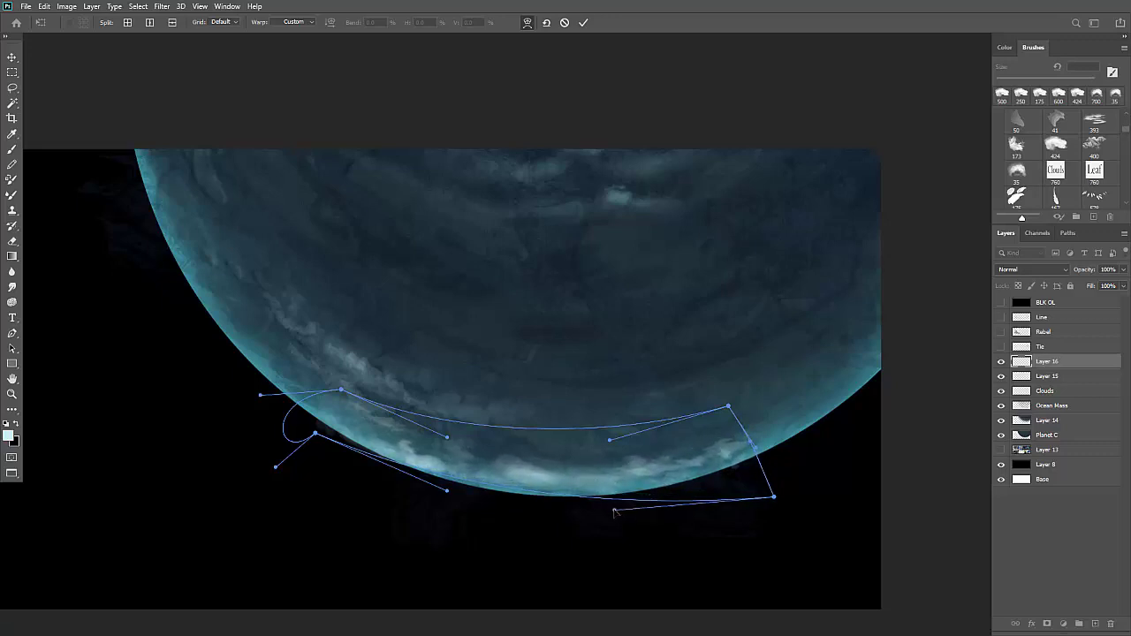
left_click_drag(448, 500, 459, 516)
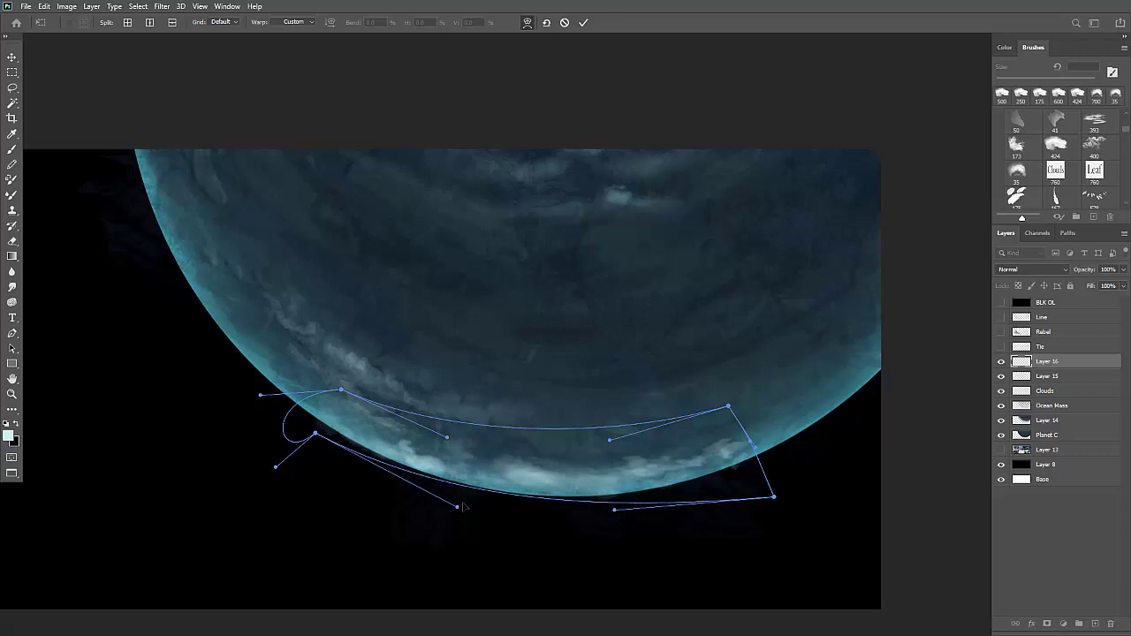
left_click_drag(775, 500, 762, 465)
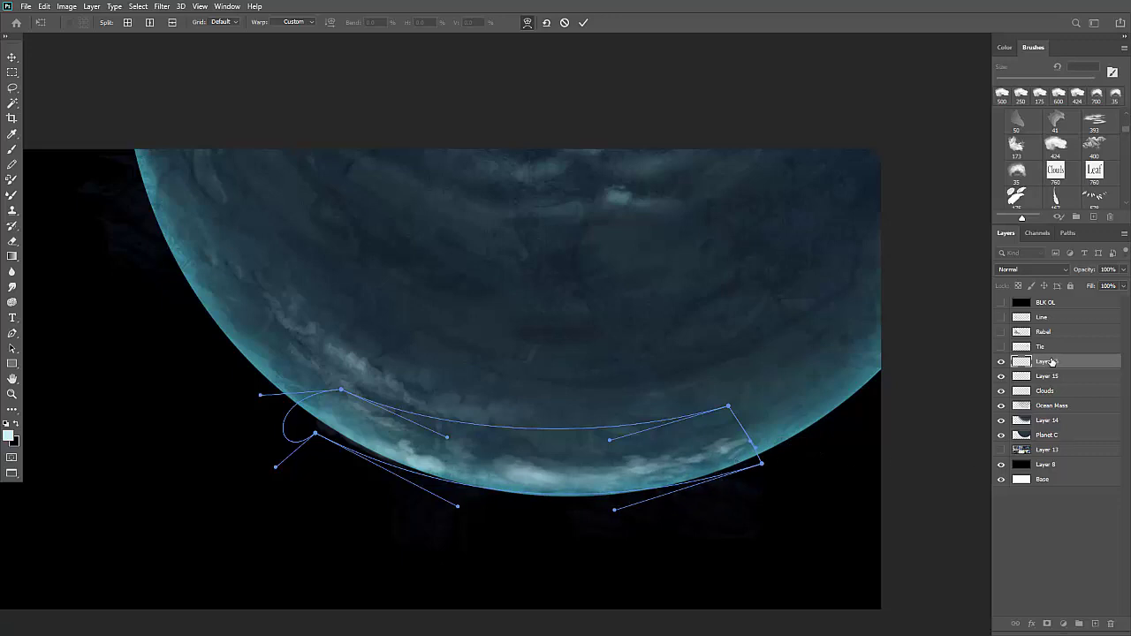
key("b")
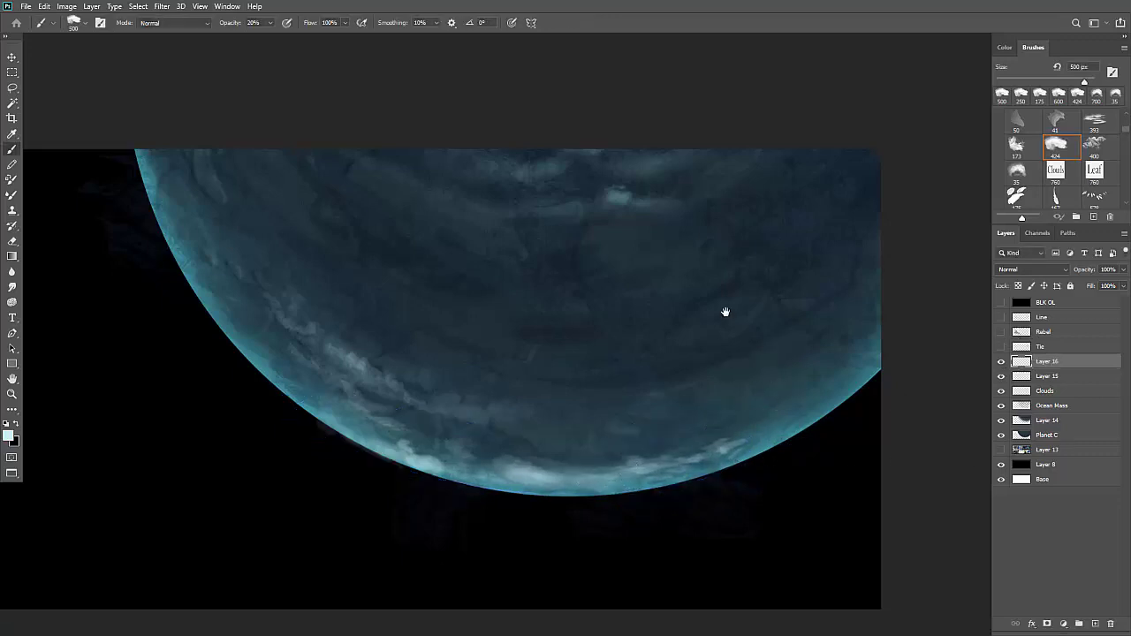
- Compare the planet with and without the clouds of Layer 16 and Layer 15, leaving Layer 15 active
mouse_move(724, 310)
left_mouse_down()
mouse_move(682, 417)
mouse_move(644, 371)
left_mouse_up()
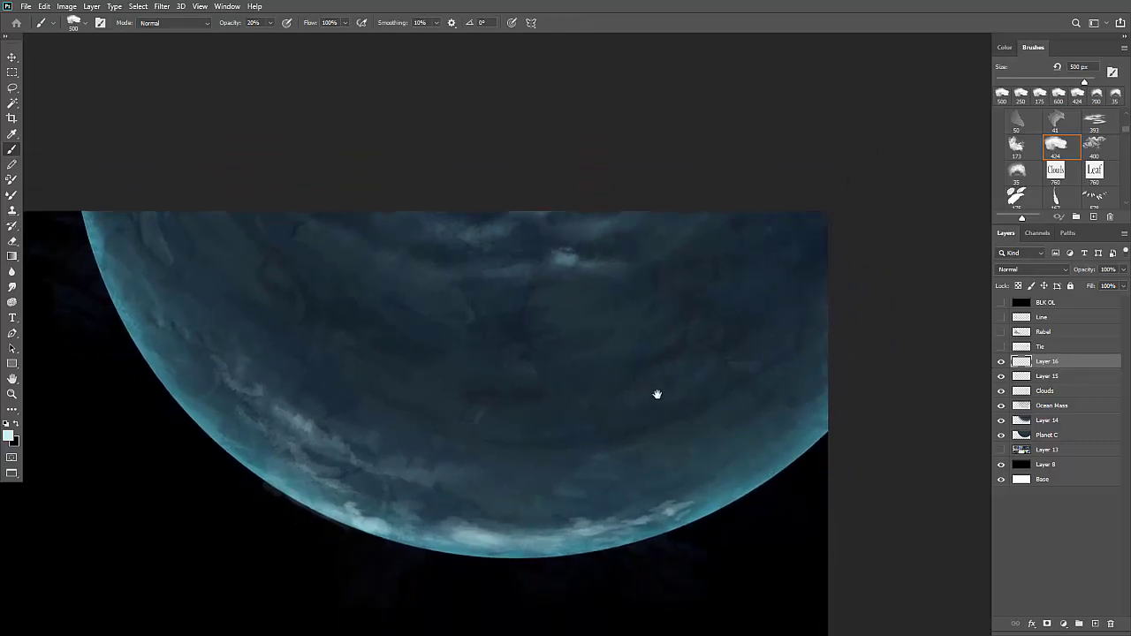
mouse_move(657, 394)
left_mouse_down()
mouse_move(654, 306)
mouse_move(710, 371)
mouse_move(722, 349)
left_mouse_up()
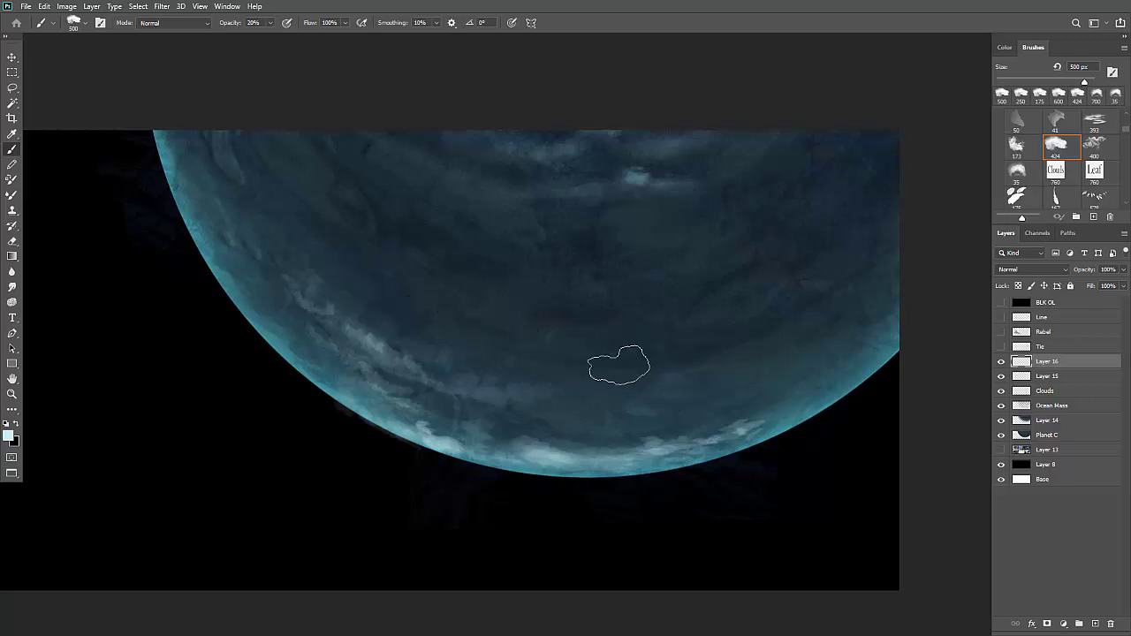
left_click(1001, 361)
left_click(1001, 361)
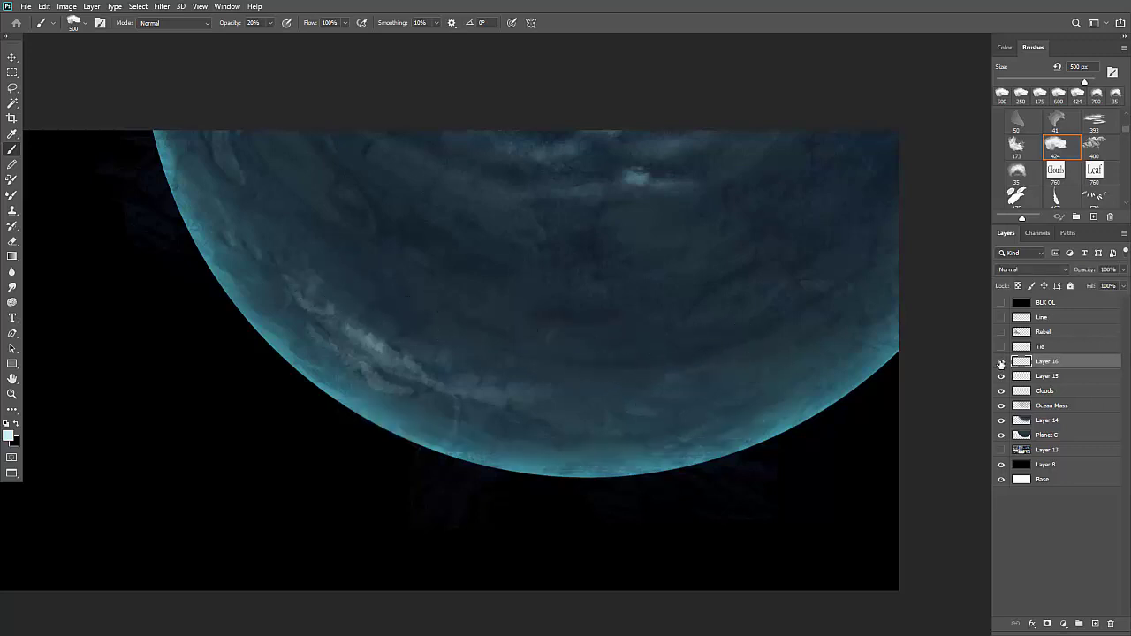
double_click(1052, 378)
left_click(1001, 376)
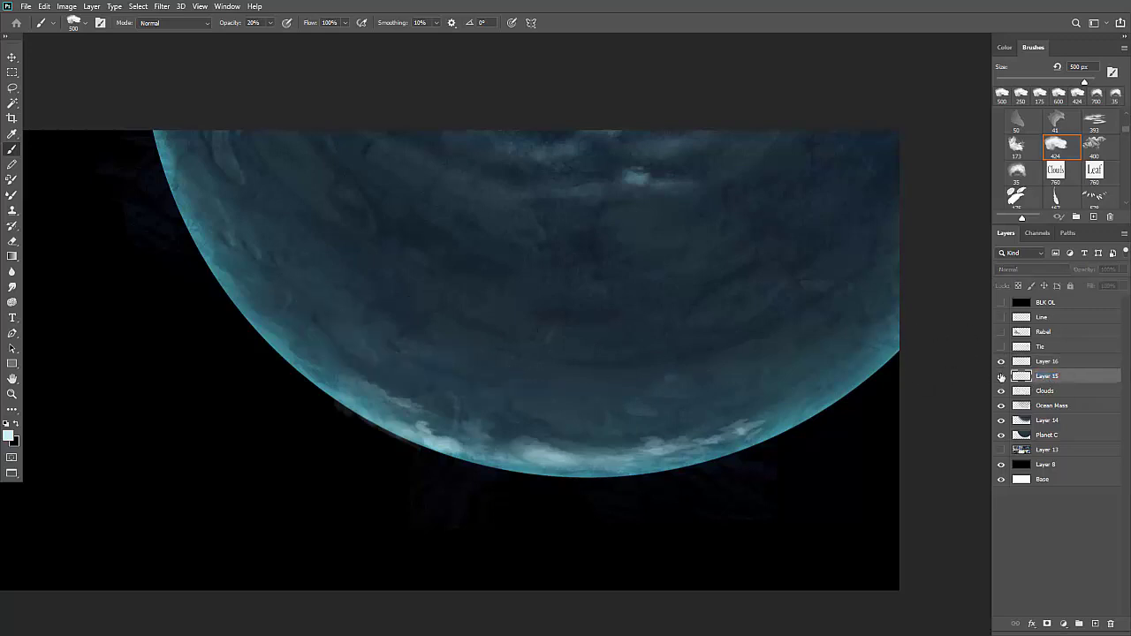
left_click(1001, 376)
left_click_drag(675, 348, 608, 386)
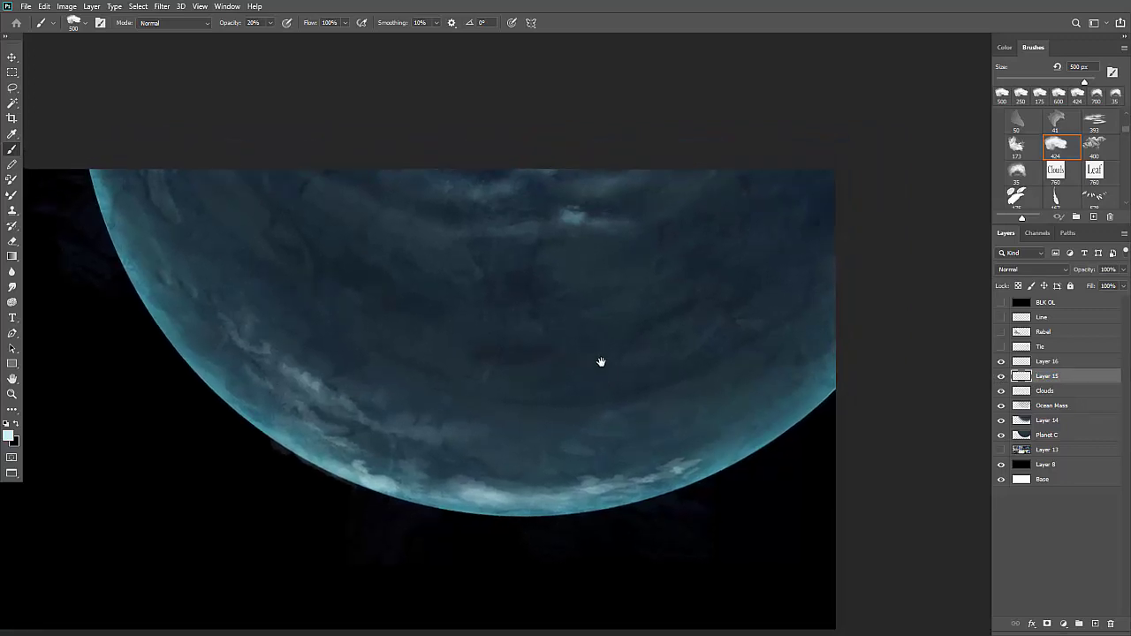
left_click_drag(530, 433, 433, 414)
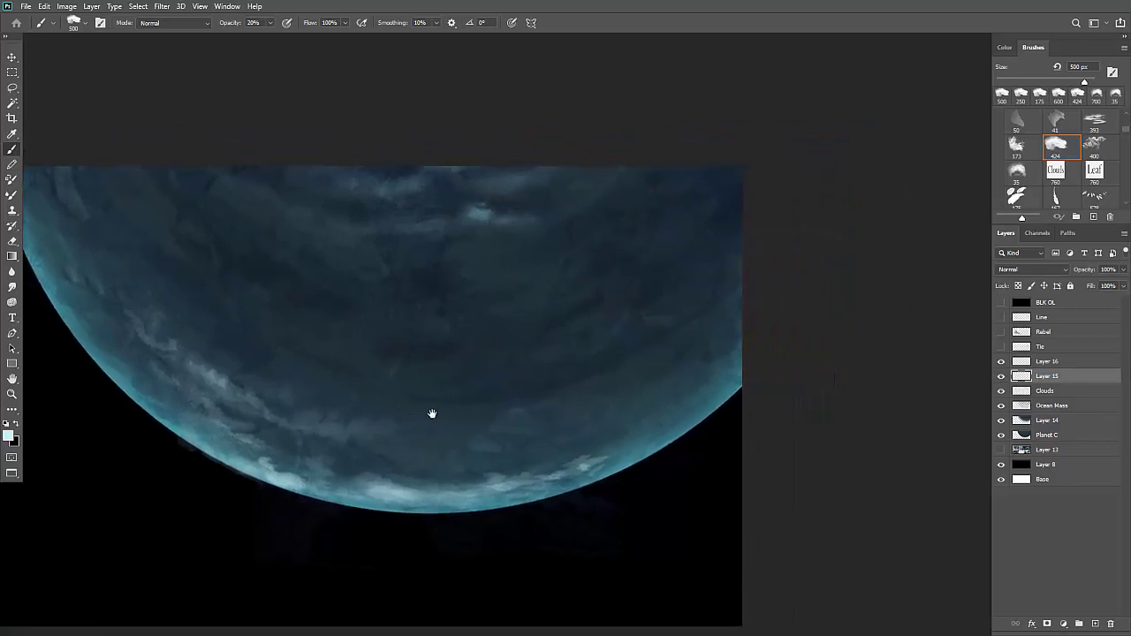
left_click_drag(499, 397, 538, 400)
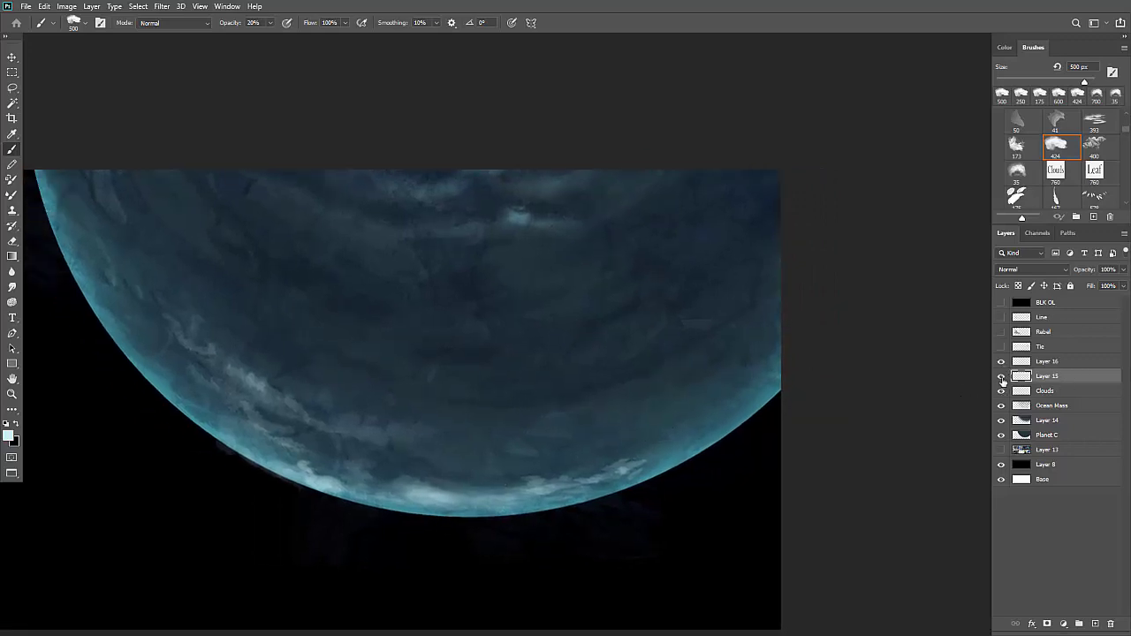
- Choose the 211 px scattered cloud brush and set its size to 600 px
right_click(517, 353)
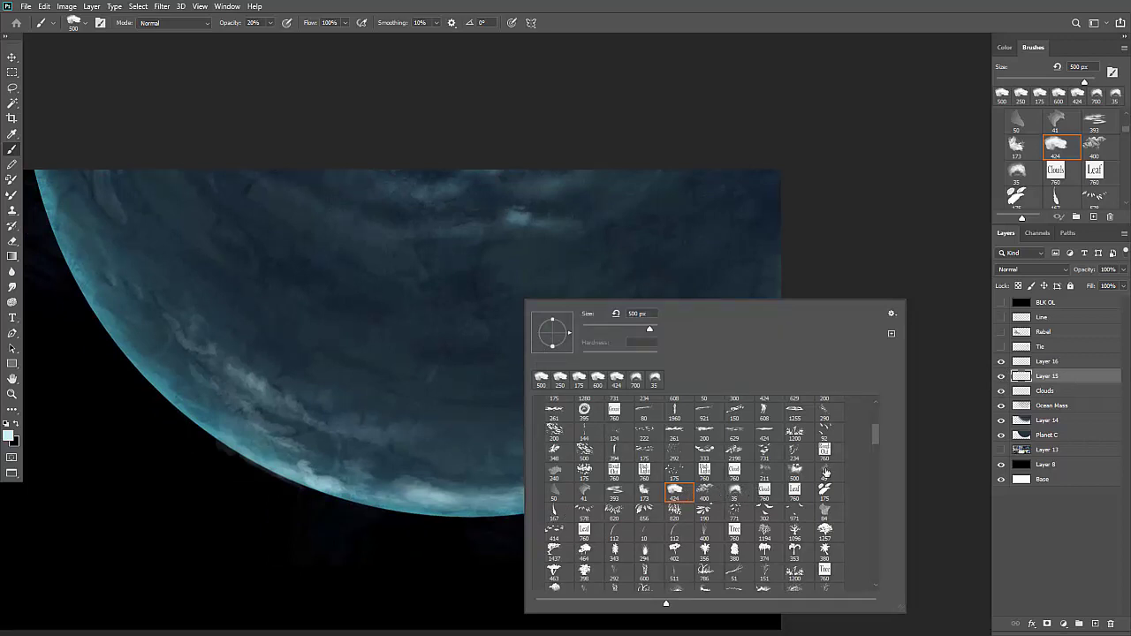
left_click(764, 473)
left_click(634, 79)
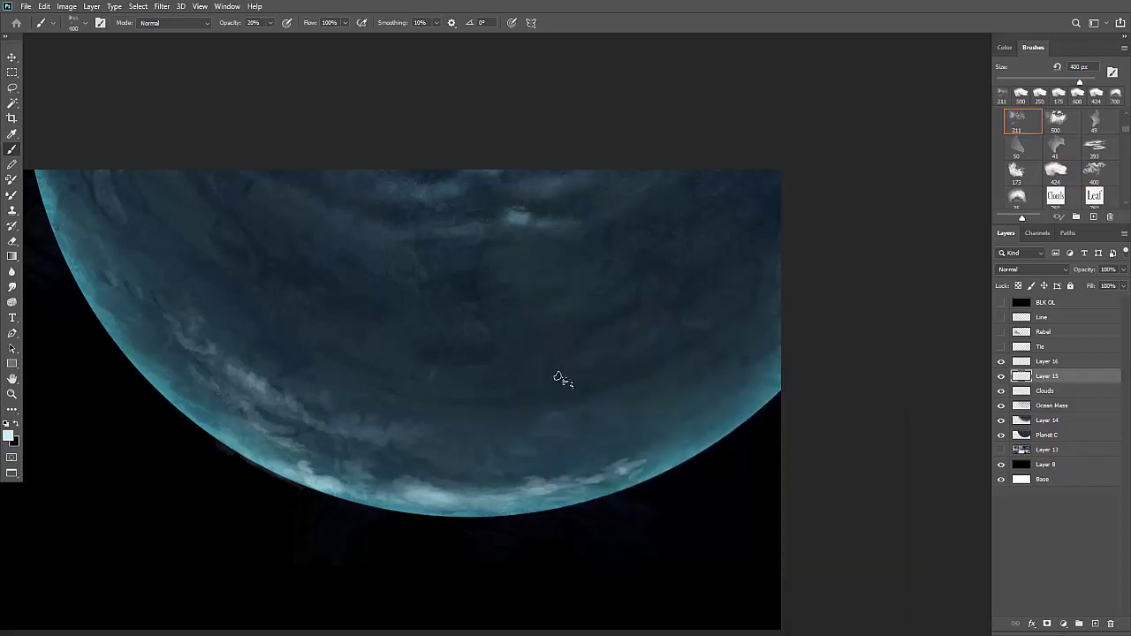
key("bracketleft")
key("bracketright")
key("bracketright")
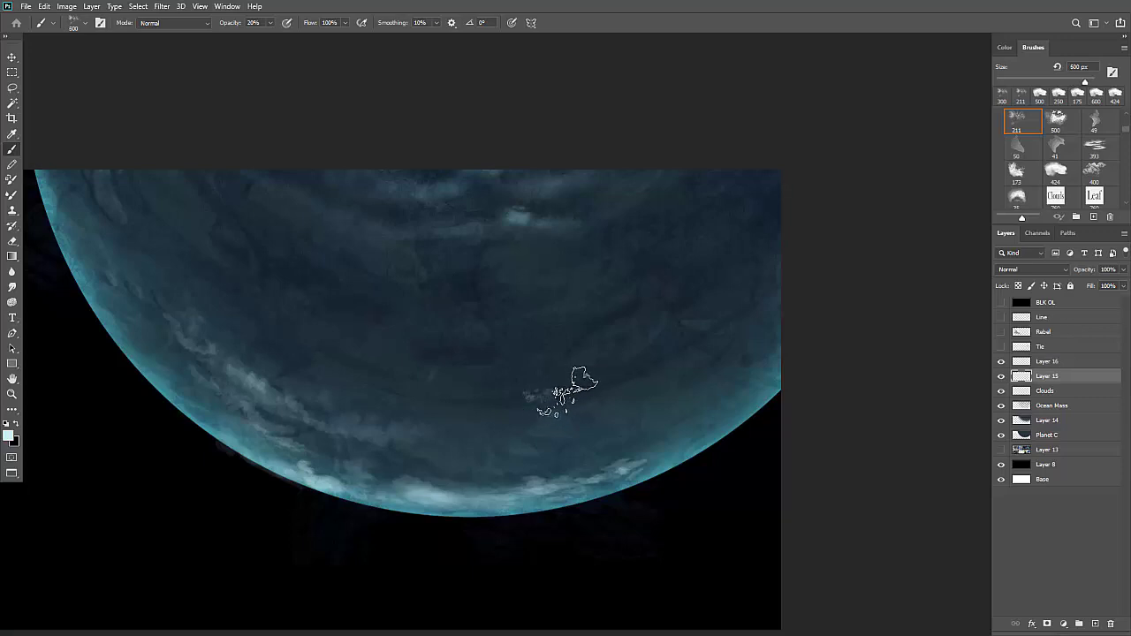
- Try a bright cloud dab at 100% opacity and a curved 10% opacity cloud band across the planet's lower right on Layer 15
key("0")
left_click(562, 377)
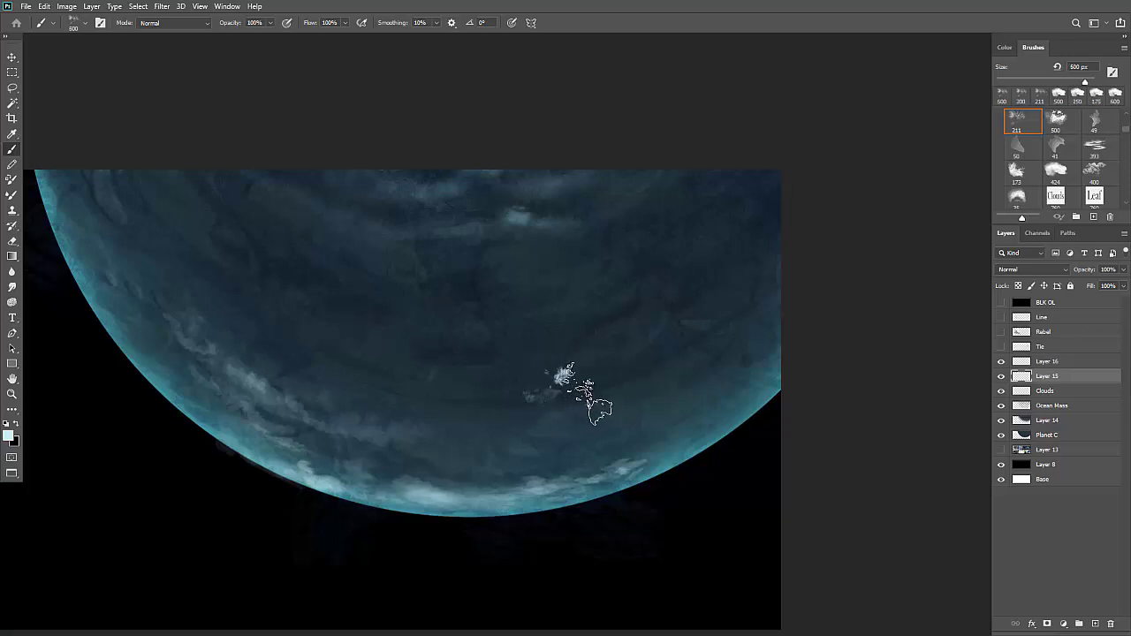
key("1")
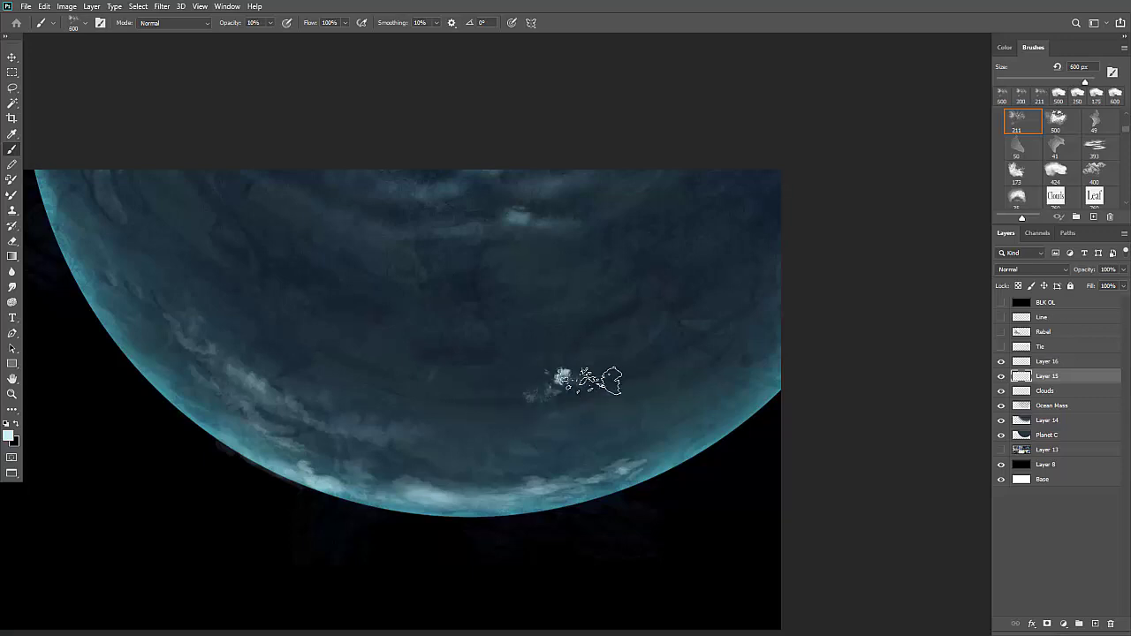
mouse_move(588, 380)
left_mouse_down()
mouse_move(677, 327)
mouse_move(648, 359)
mouse_move(543, 389)
left_mouse_up()
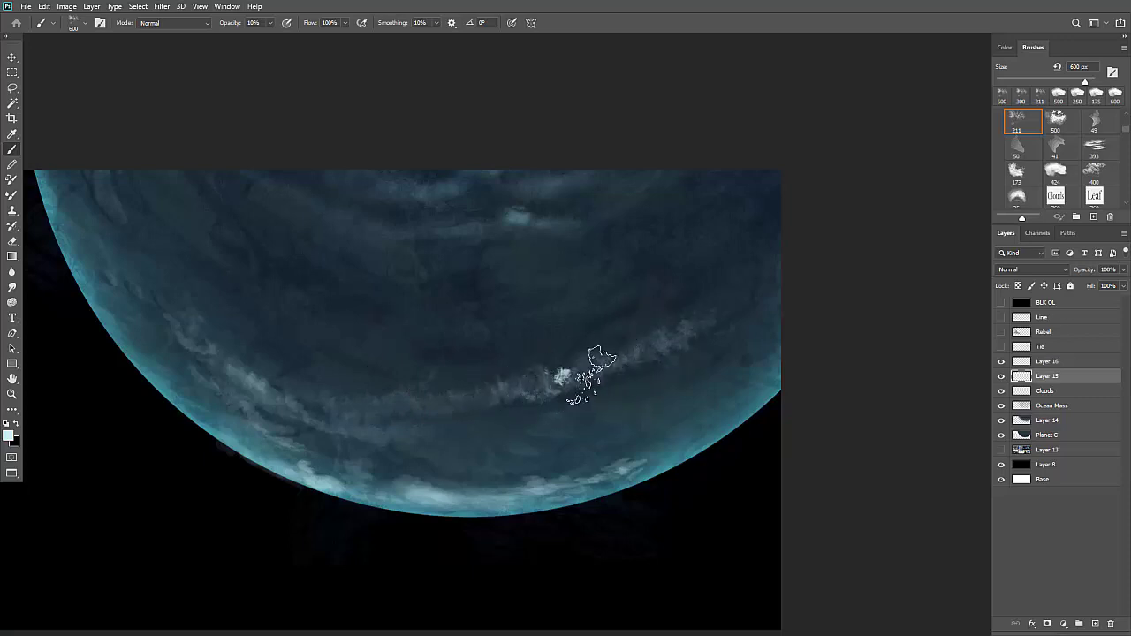
- Undo the new cloud strokes on Layer 15 and return to the Brush tool
key("v")
mouse_move(591, 380)
left_mouse_down()
mouse_move(699, 413)
mouse_move(592, 365)
mouse_move(593, 374)
left_mouse_up()
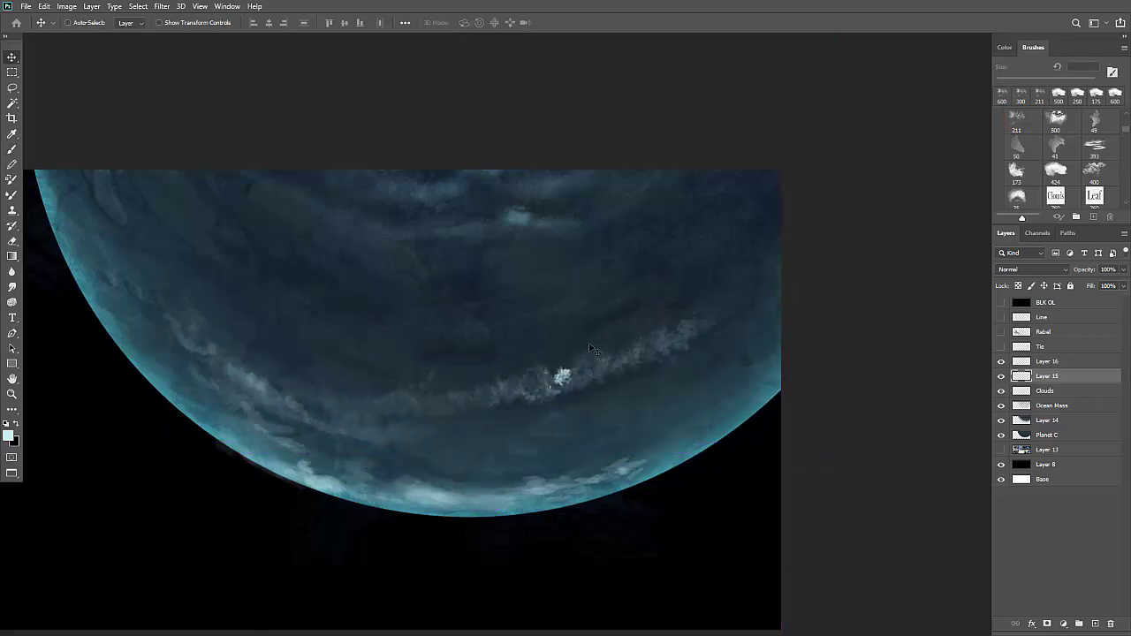
key("ctrl+z")
left_click_drag(691, 398, 702, 427)
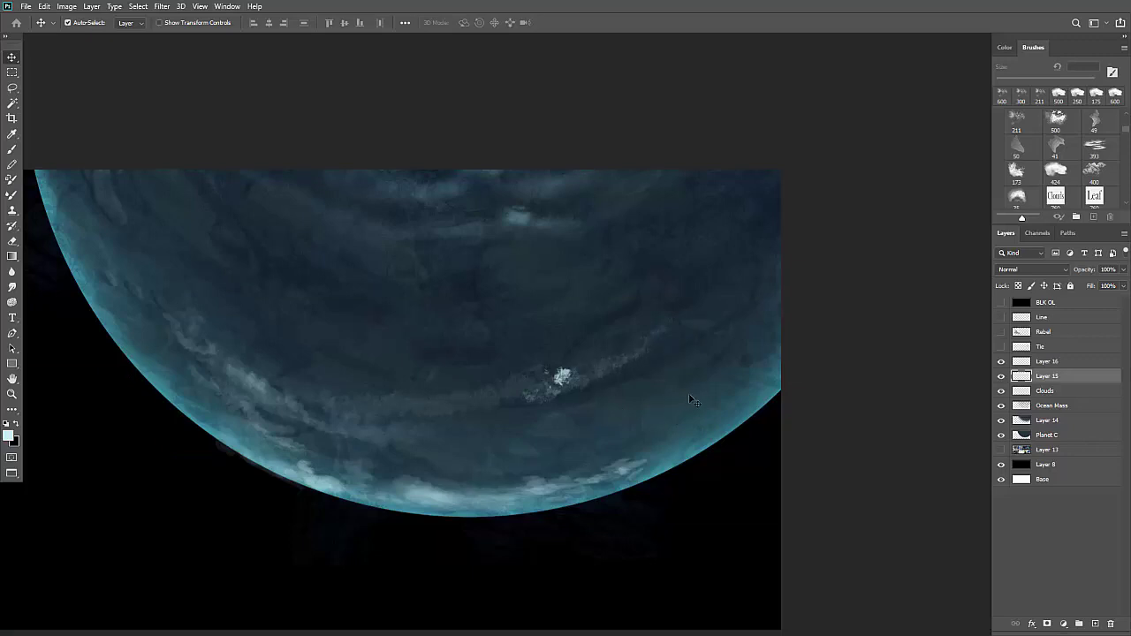
left_click_drag(647, 379, 303, 456)
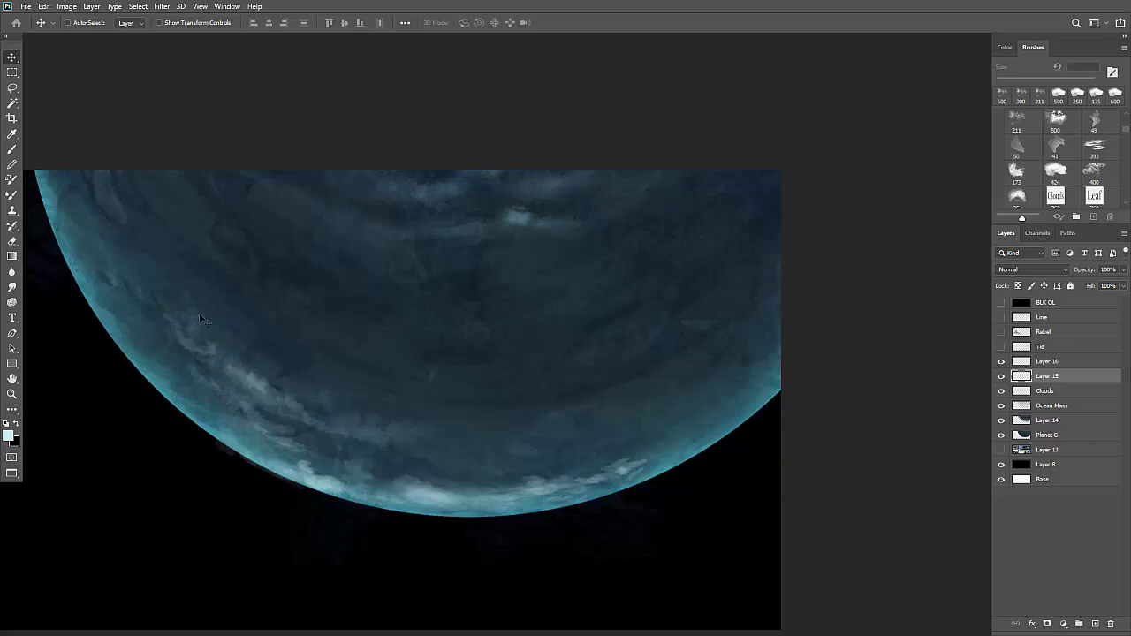
key("b")
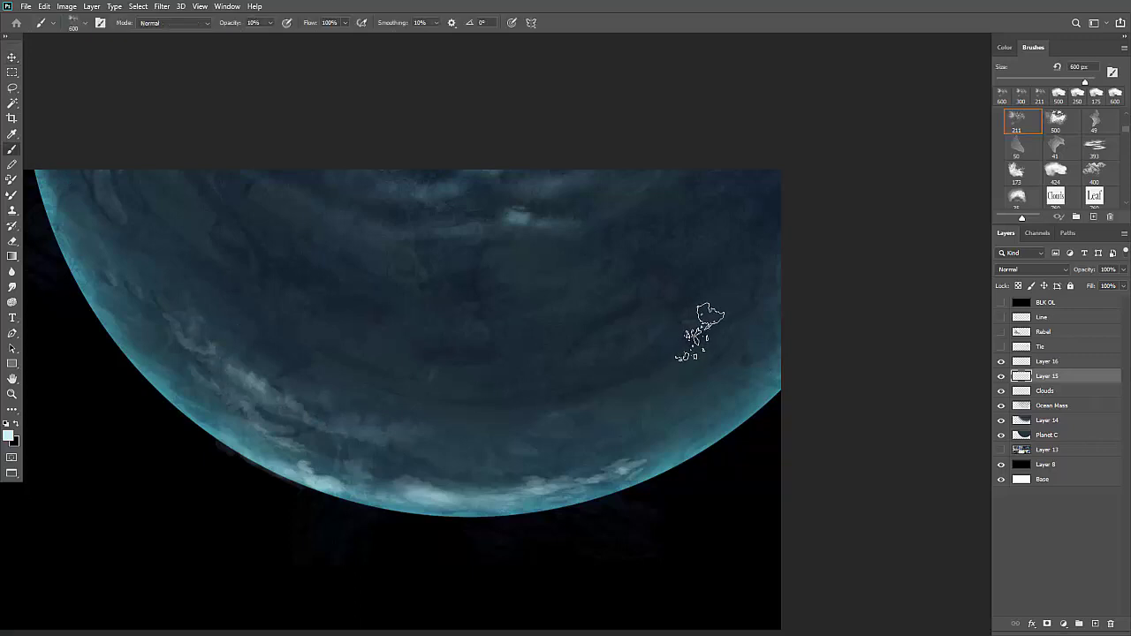
- Check Layer 16's content by toggling its visibility, then add a new layer directly above it
left_click(1024, 364)
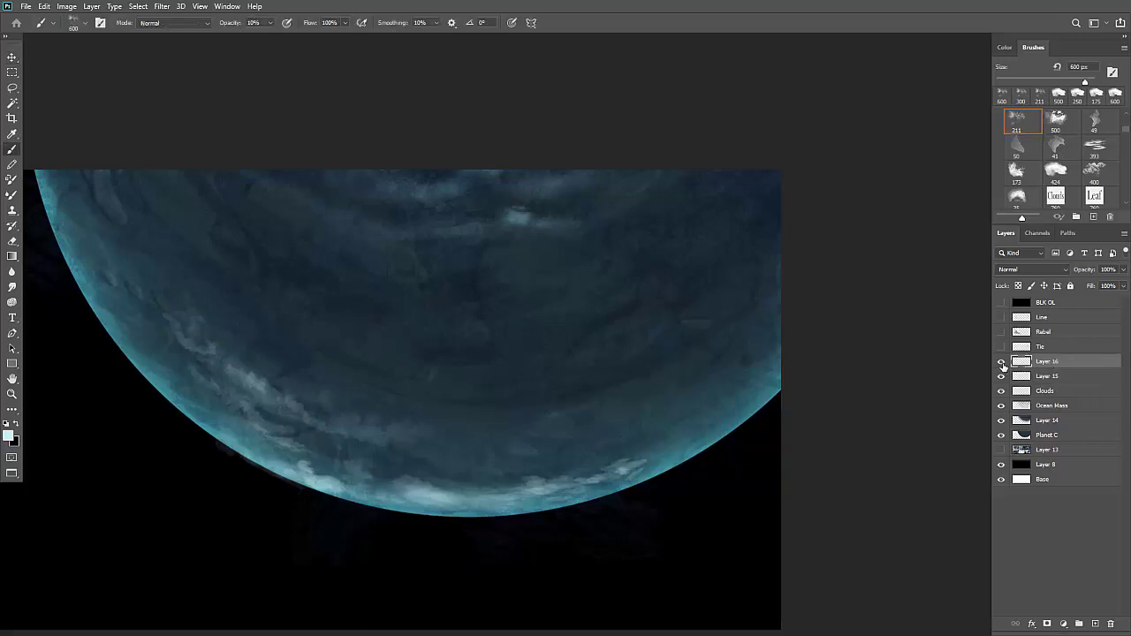
left_click(1002, 363)
left_click(1002, 363)
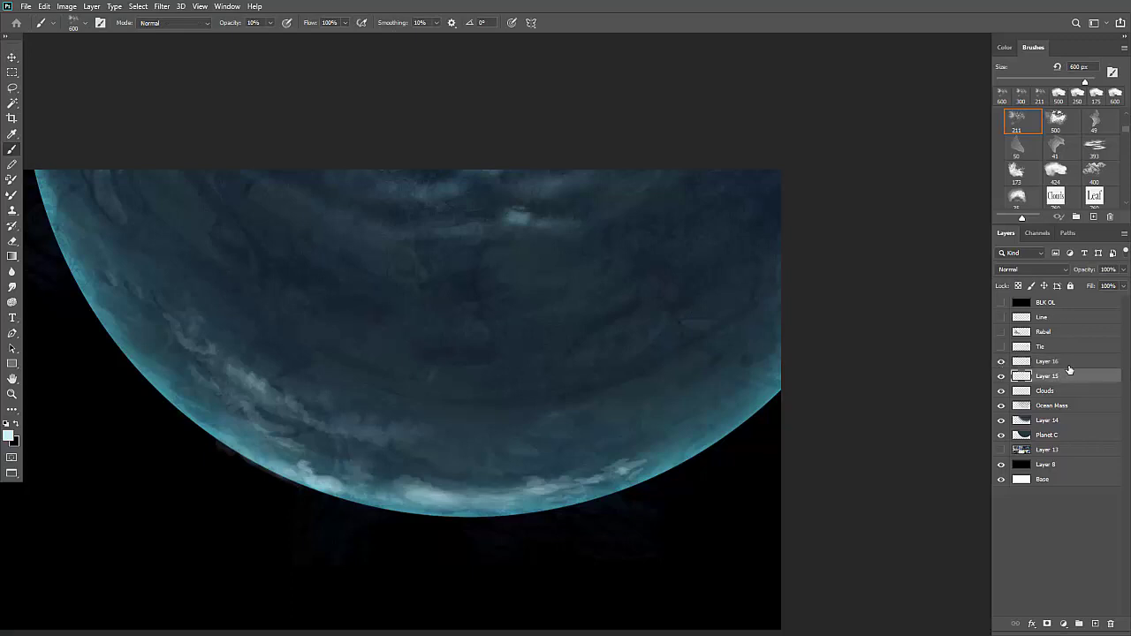
left_click(1094, 624)
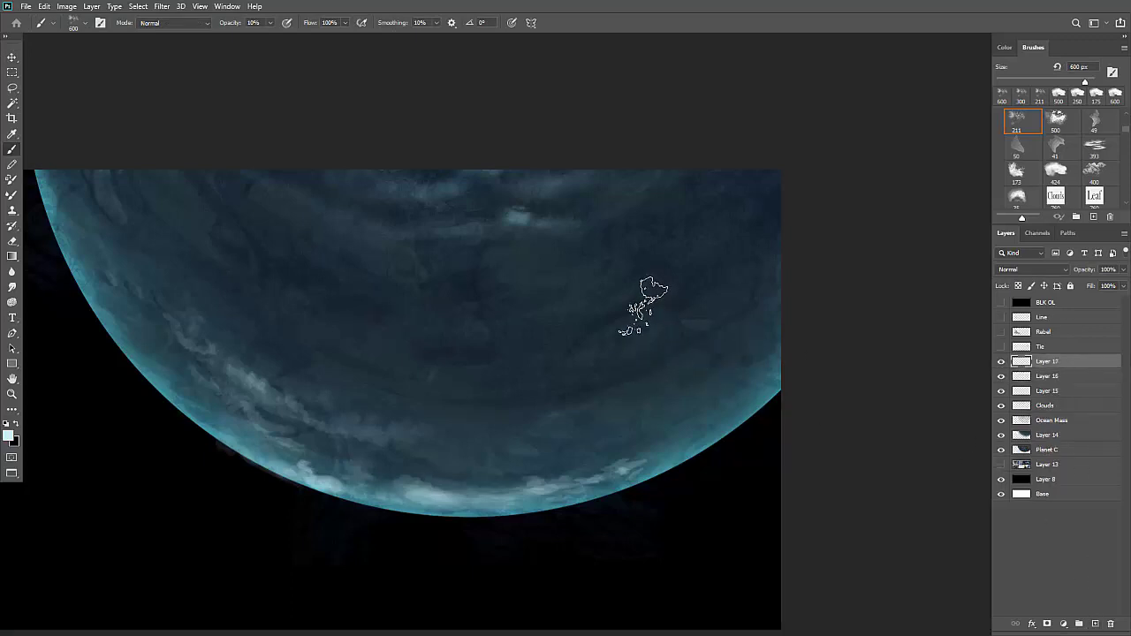
- Paint a faint curved cloud streak along the planet's right side at 300 px and 10% opacity on the new layer
key("bracketleft")
key("bracketleft")
key("bracketleft")
key("bracketleft")
key("bracketleft")
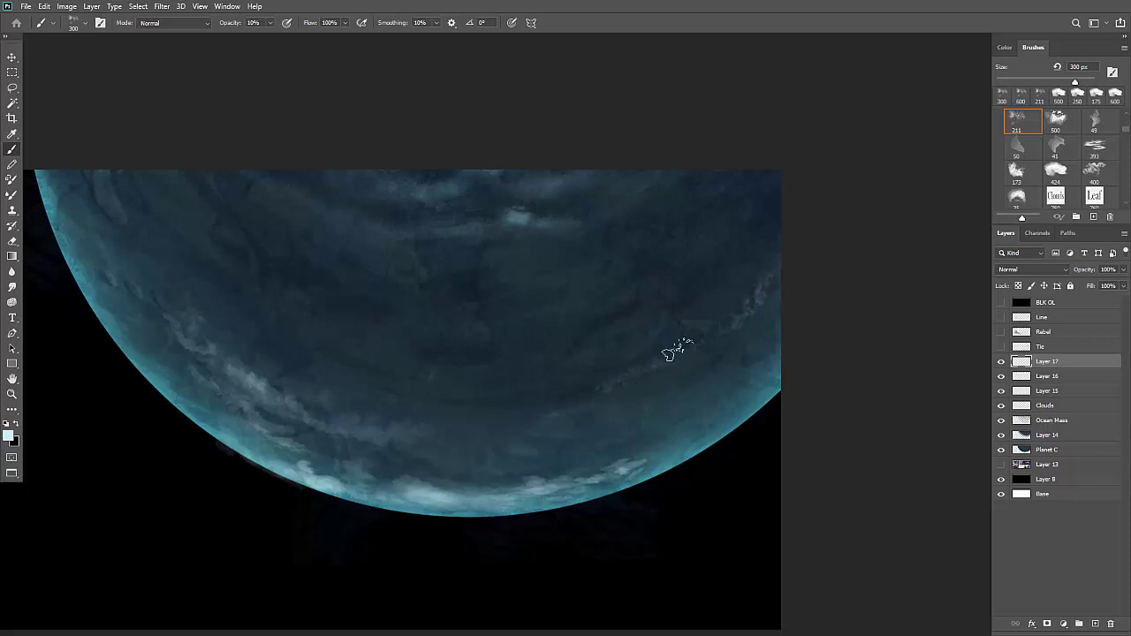
- Paint speckled cloud texture along the planet's right-side streak on Layer 17 at 600 px, using 100% and 30% opacity
key("bracketright")
key("bracketright")
key("bracketright")
key("bracketright")
key("bracketright")
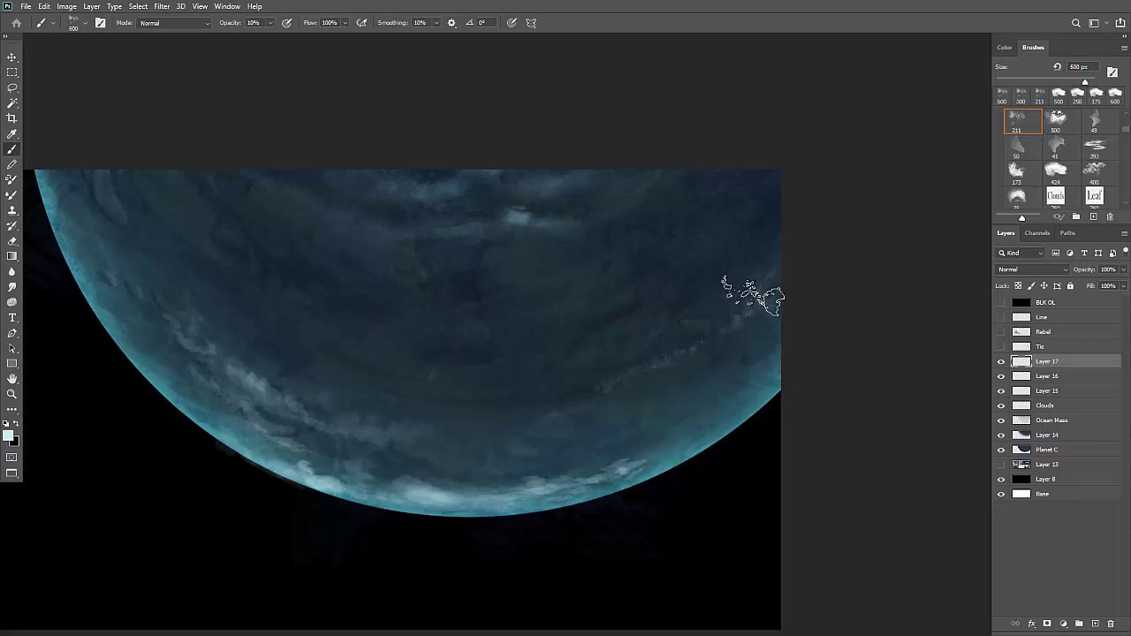
mouse_move(760, 185)
left_mouse_down()
mouse_move(677, 270)
mouse_move(474, 363)
left_mouse_up()
key("ctrl+z")
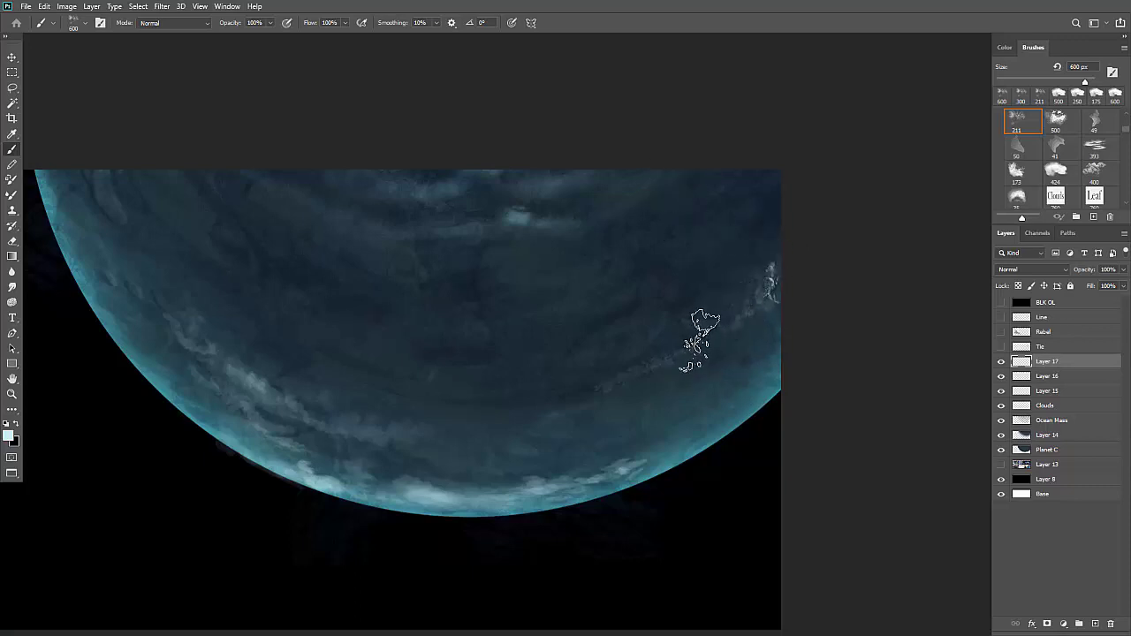
left_click(698, 338)
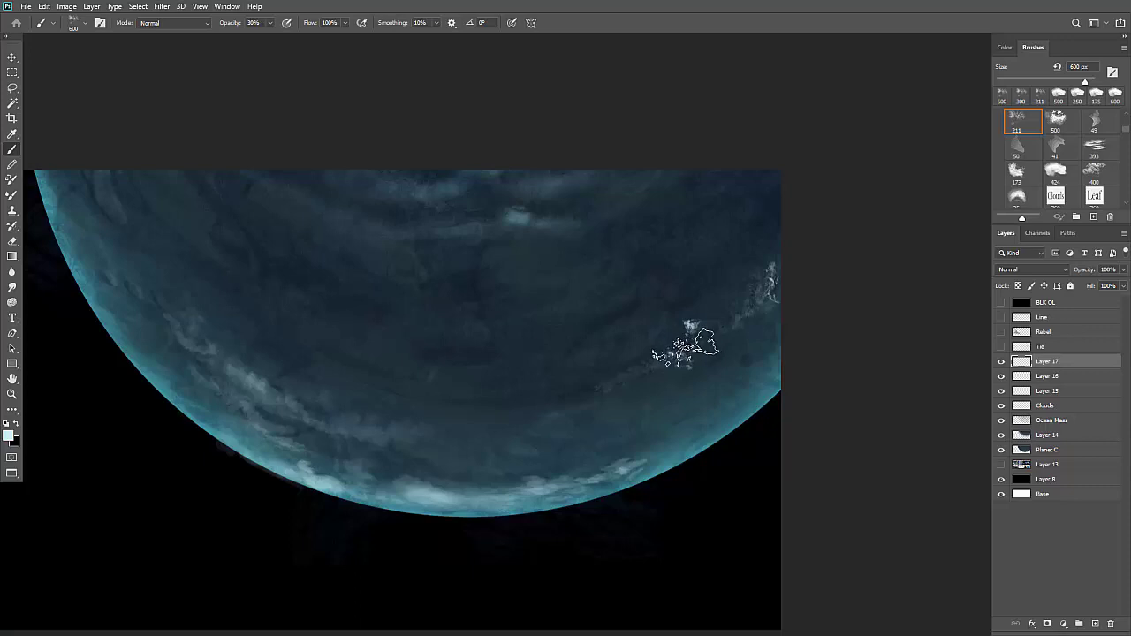
key("3")
mouse_move(649, 367)
left_mouse_down()
mouse_move(601, 390)
mouse_move(565, 385)
mouse_move(716, 314)
mouse_move(773, 264)
mouse_move(745, 320)
mouse_move(721, 338)
mouse_move(696, 335)
mouse_move(701, 267)
mouse_move(782, 355)
mouse_move(758, 362)
mouse_move(764, 256)
mouse_move(727, 261)
mouse_move(743, 314)
left_mouse_up()
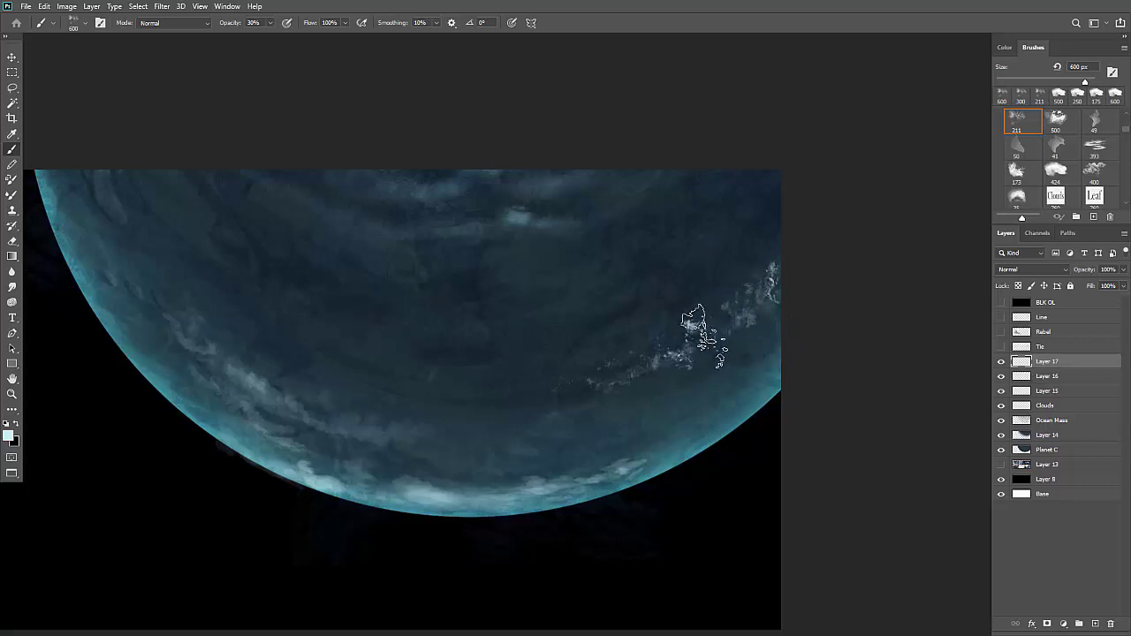
- Soften the speckled streak on Layer 17 using the 500 px cloud brush preset enlarged to 600 px at 10% opacity
right_click(658, 305)
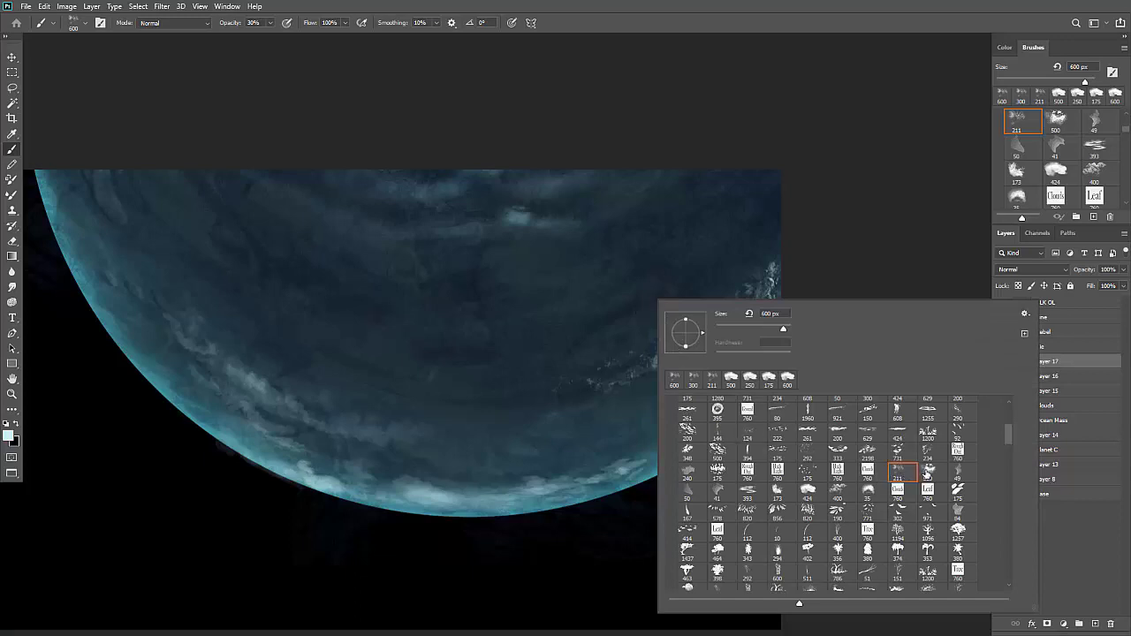
left_click(928, 470)
left_click(884, 128)
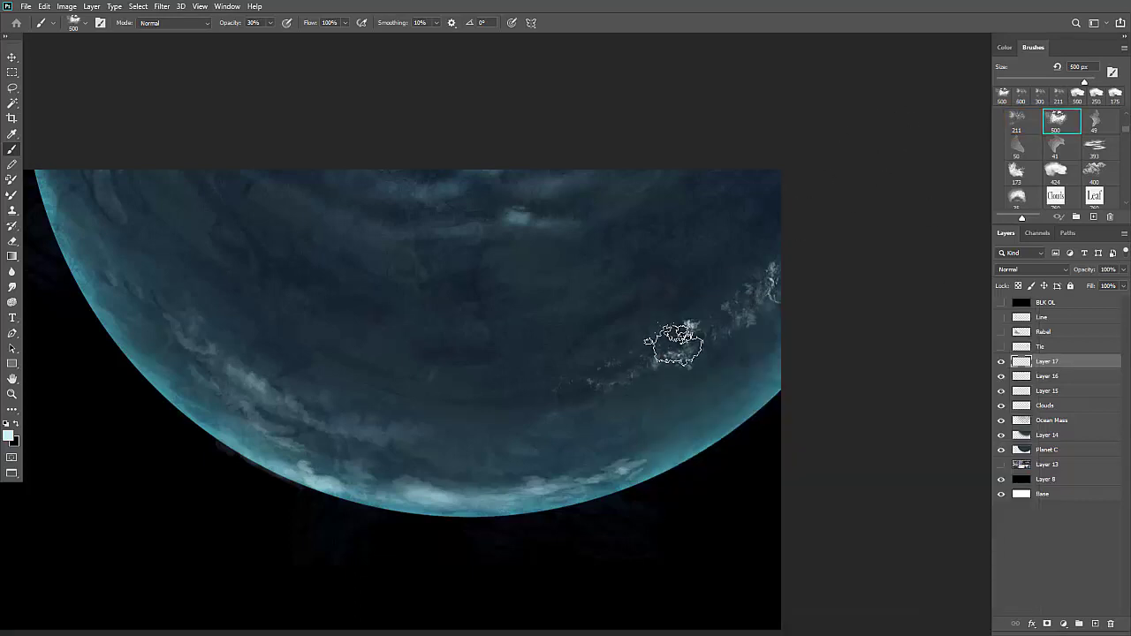
key("bracketright")
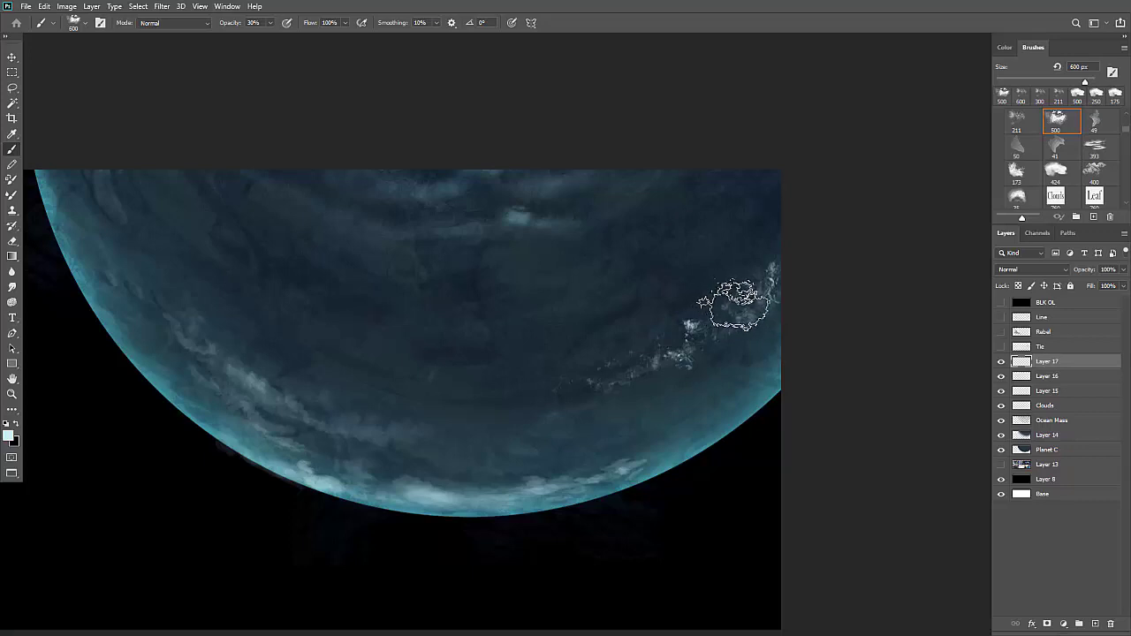
key("1")
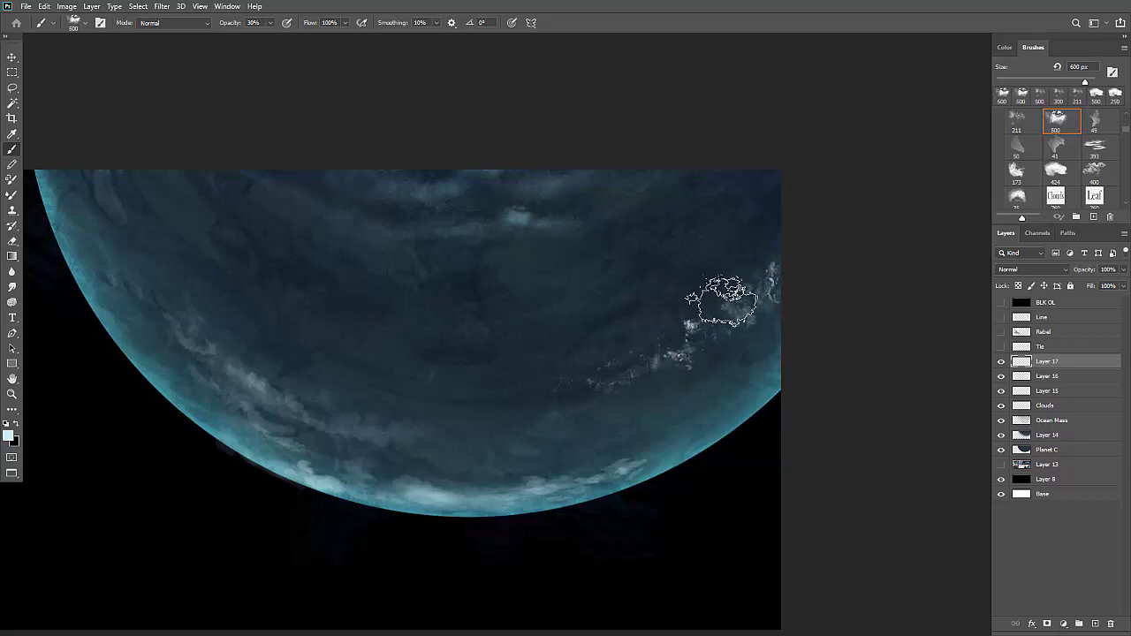
mouse_move(716, 318)
left_mouse_down()
mouse_move(679, 332)
mouse_move(668, 323)
mouse_move(690, 344)
mouse_move(638, 373)
mouse_move(554, 394)
mouse_move(515, 382)
left_mouse_up()
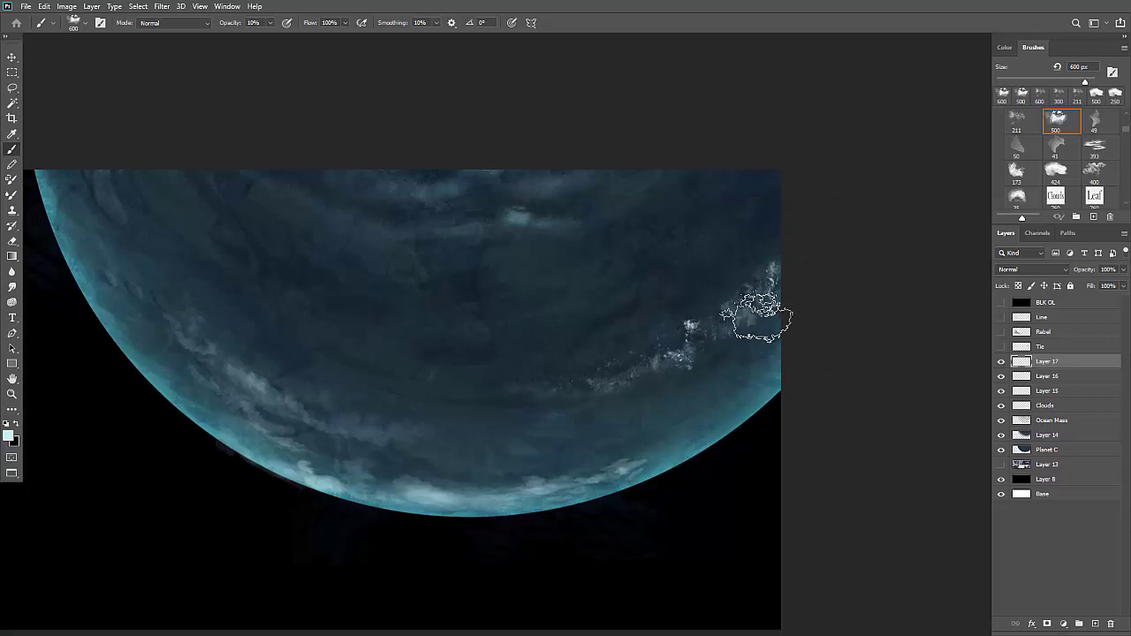
- Move Layer 17's cloud streak to the planet's lower-right rim, scaling it to 79.75% and rotating it to -6.82°
key("v")
left_click_drag(740, 339, 783, 393)
key("ctrl")
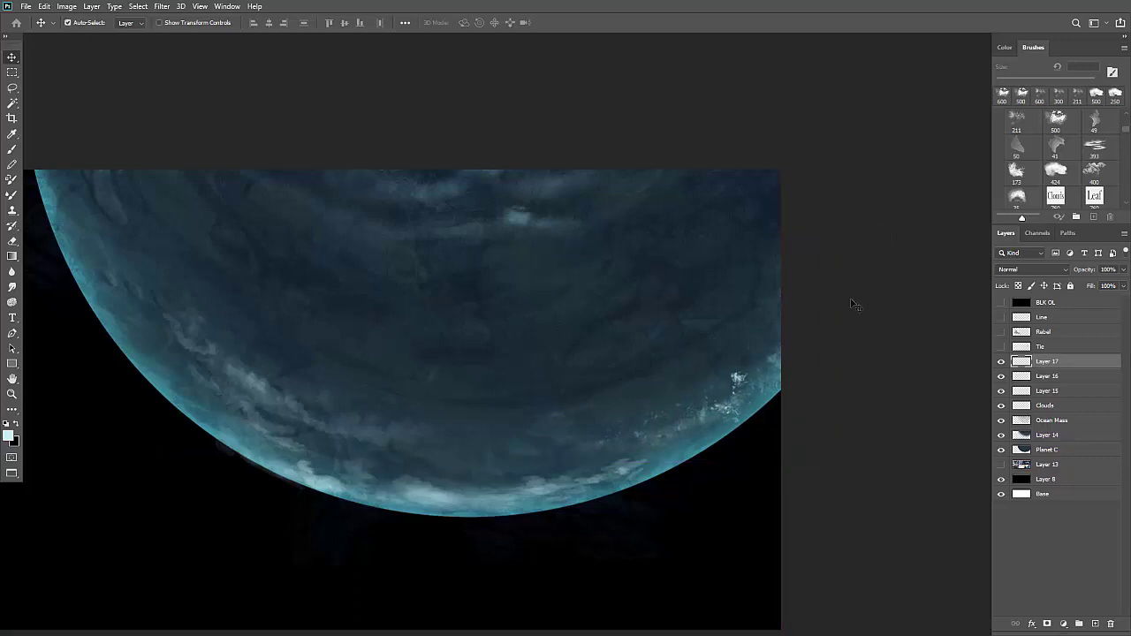
key("ctrl+t")
left_click_drag(899, 166, 825, 184)
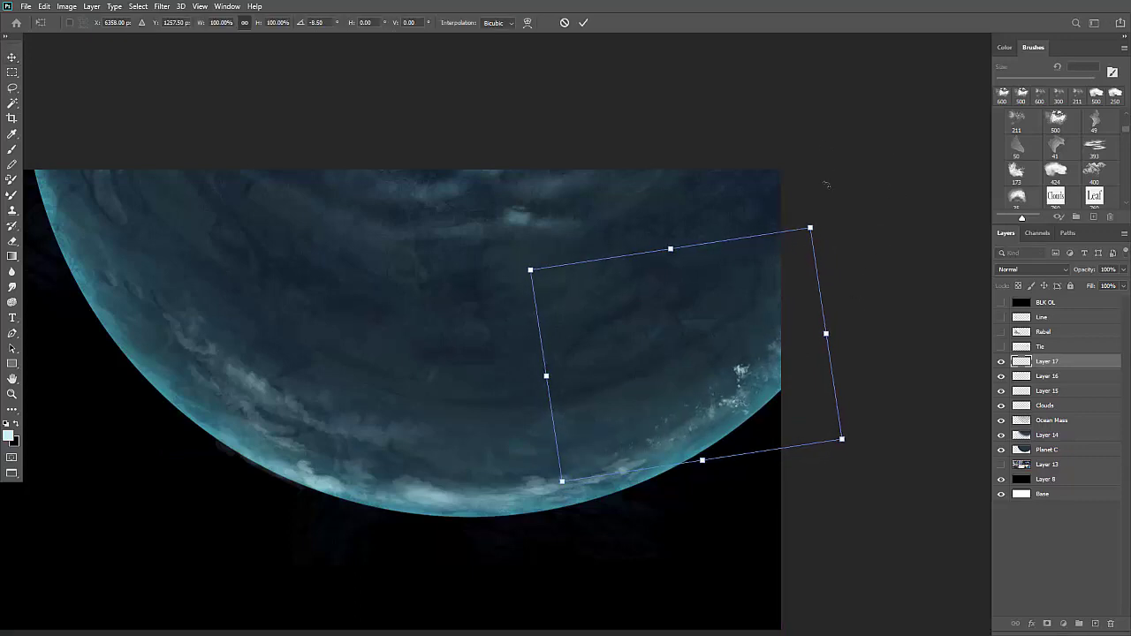
left_click_drag(671, 250, 678, 291)
left_click_drag(755, 327, 787, 295)
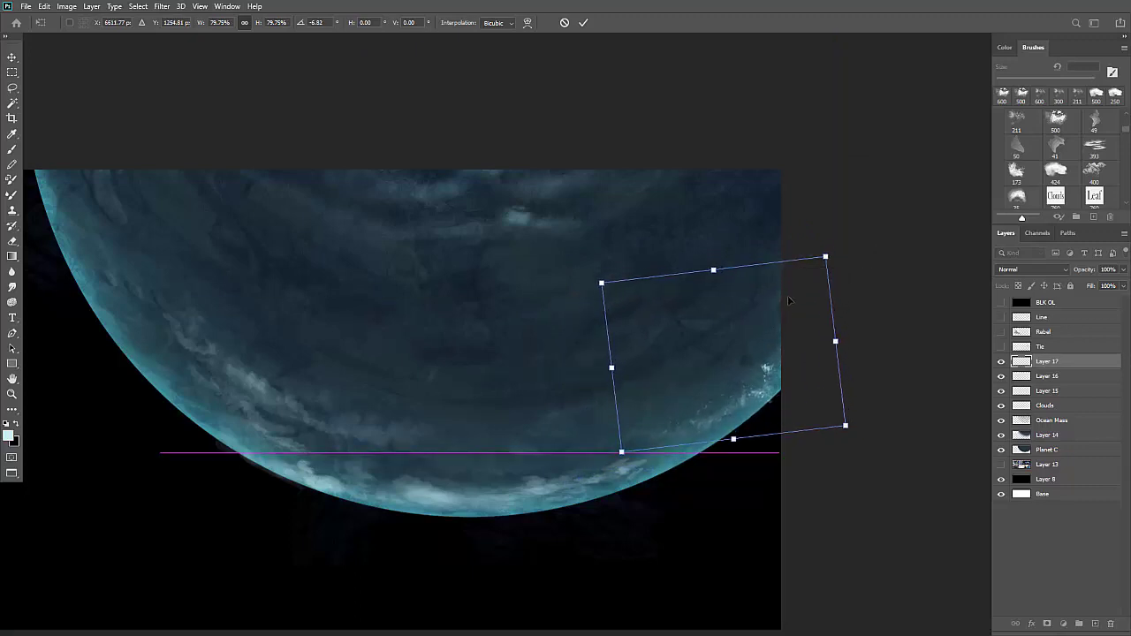
key("Return")
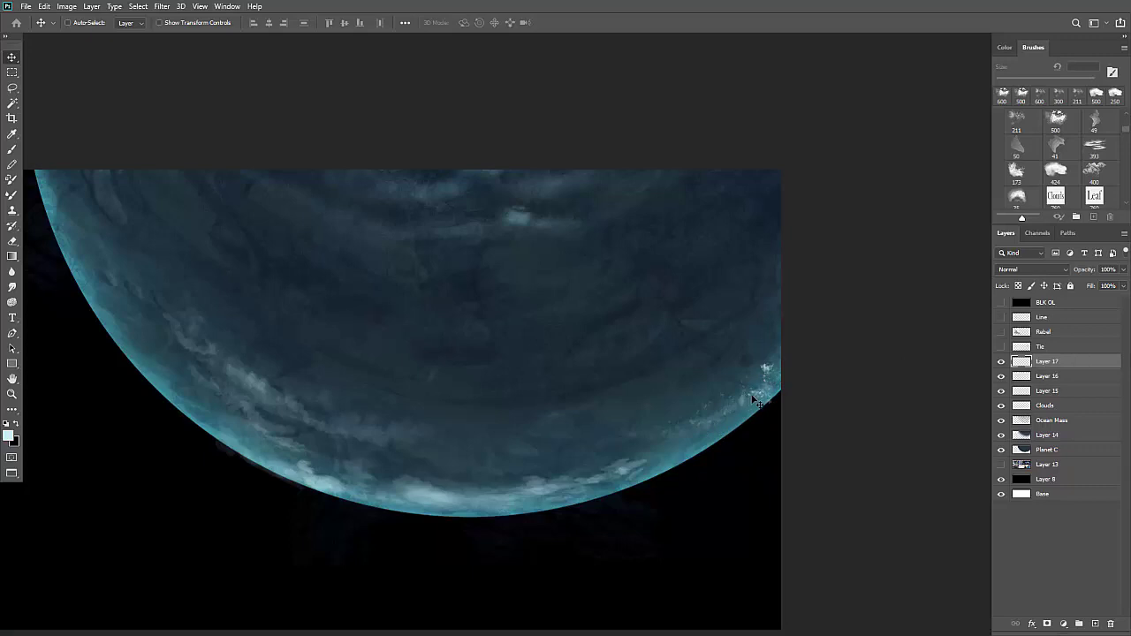
- Soften the bright specks of Layer 17's rim cloud with a 175 px textured Eraser at 20% opacity
key("e")
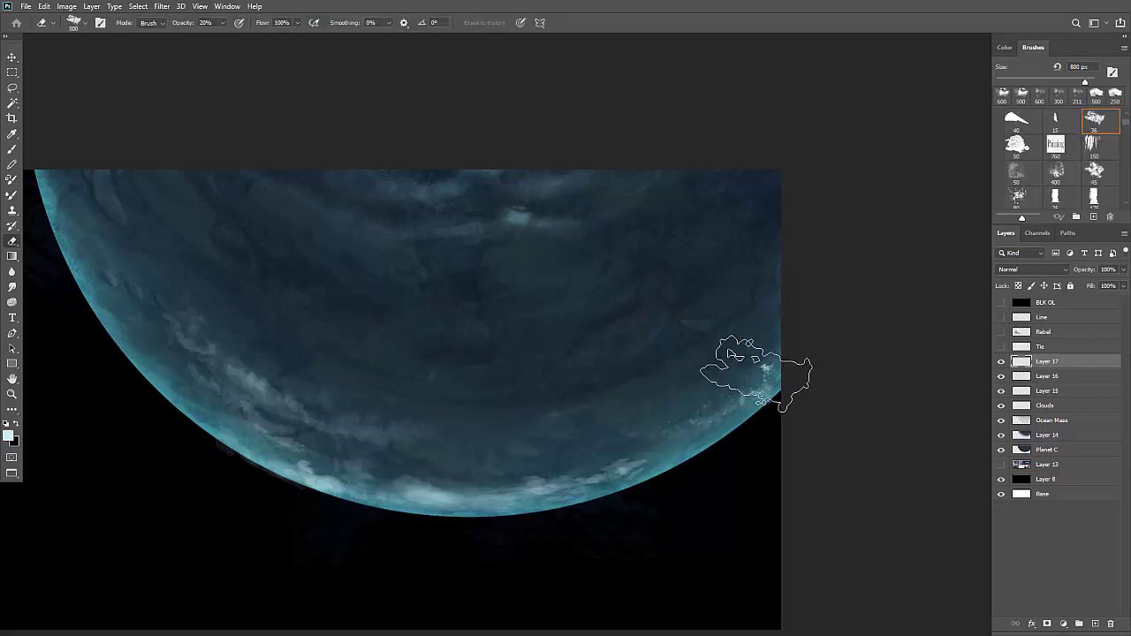
key("bracketleft")
key("bracketleft")
key("bracketleft")
key("bracketleft")
key("bracketleft")
key("bracketleft")
key("bracketleft")
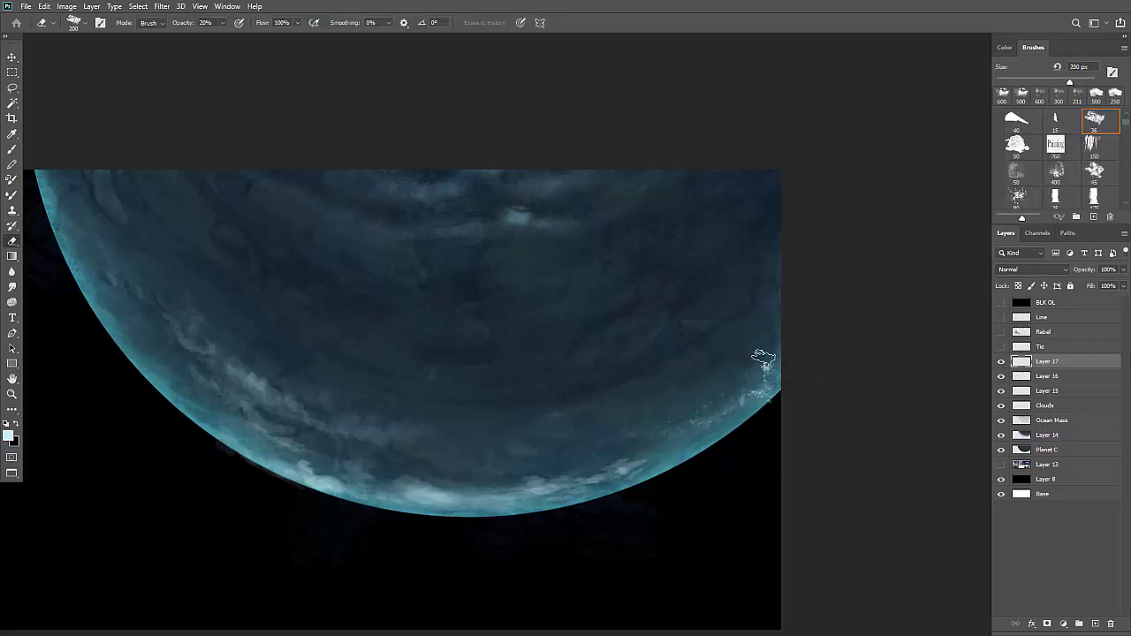
key("bracketleft")
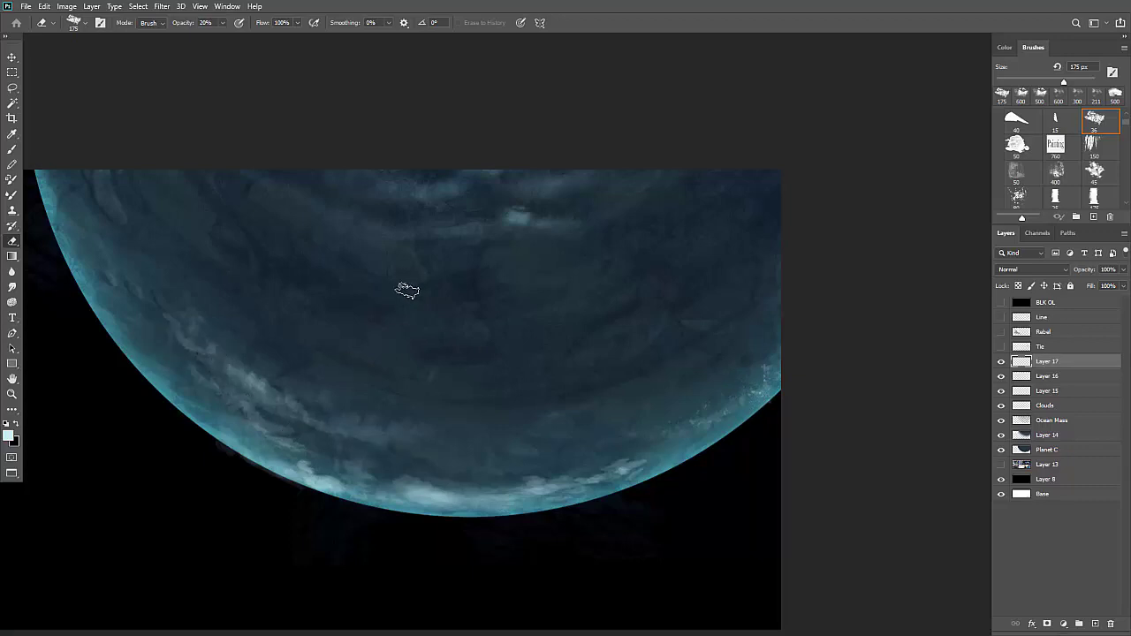
- Move Layer 17 below Layer 15 and add a new layer above Layer 16
left_click_drag(1070, 364, 1060, 395)
left_click(1064, 363)
key("ctrl+j")
- Paint a soft diagonal cloud band on the planet's right side of Layer 18 with the 49 px preset at 250 px, 10% opacity
key("b")
right_click(465, 306)
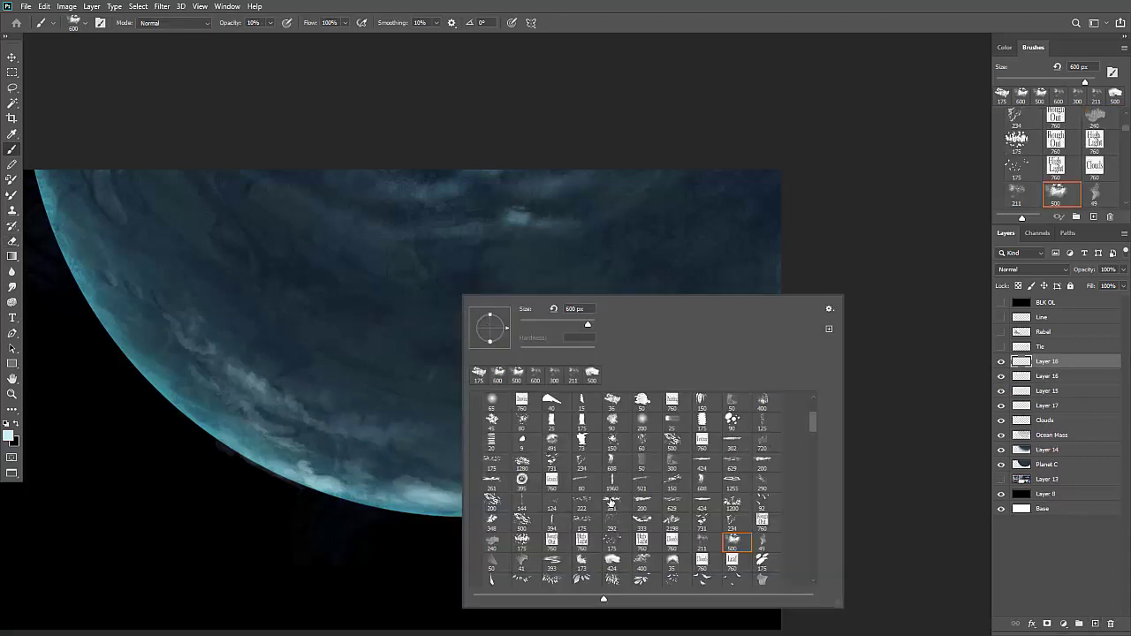
scroll(701, 520, "down", 2)
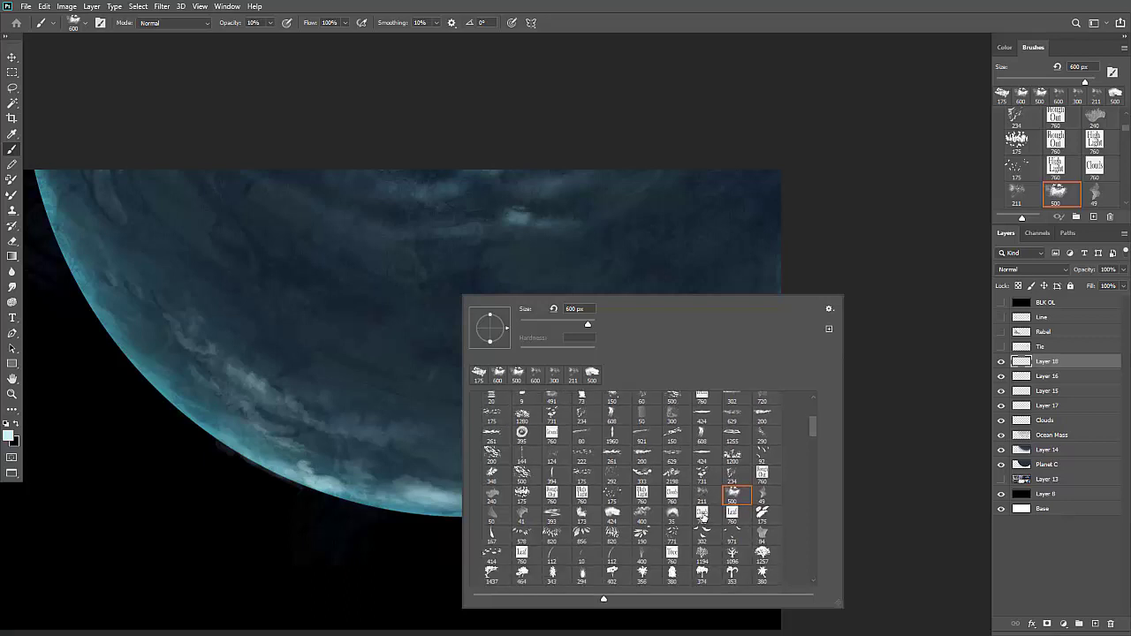
left_click(766, 493)
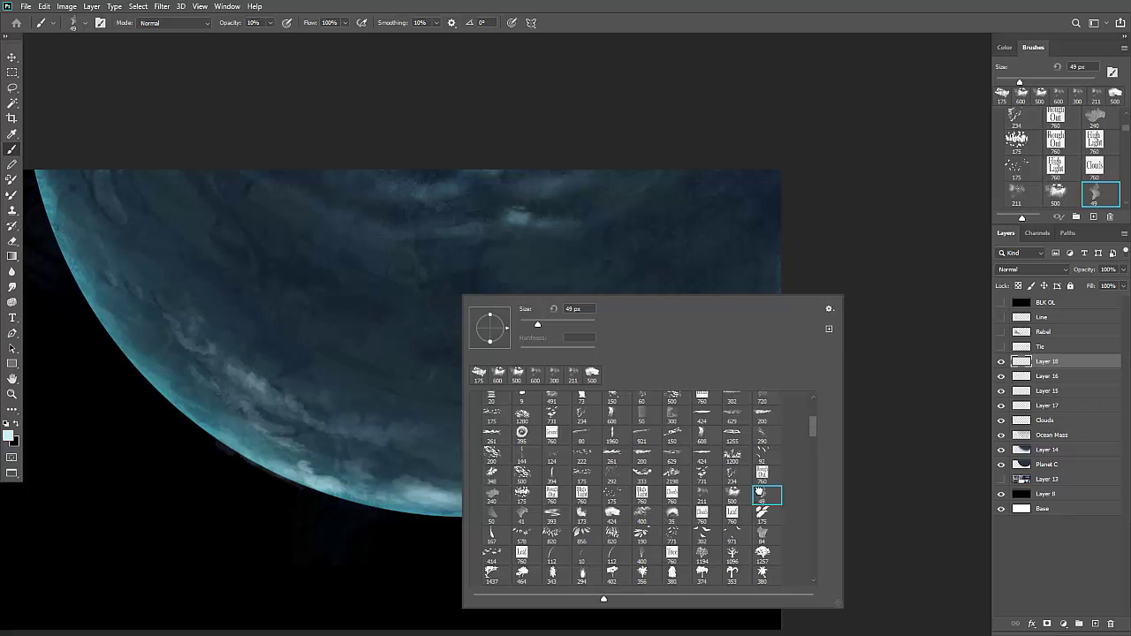
left_click(730, 136)
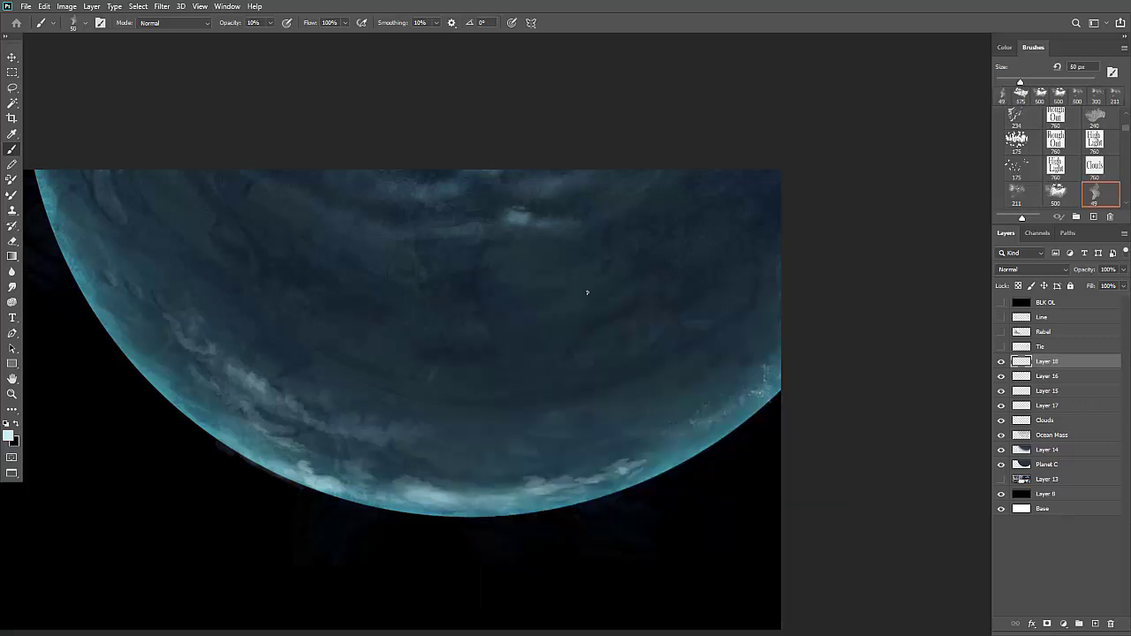
key("bracketleft")
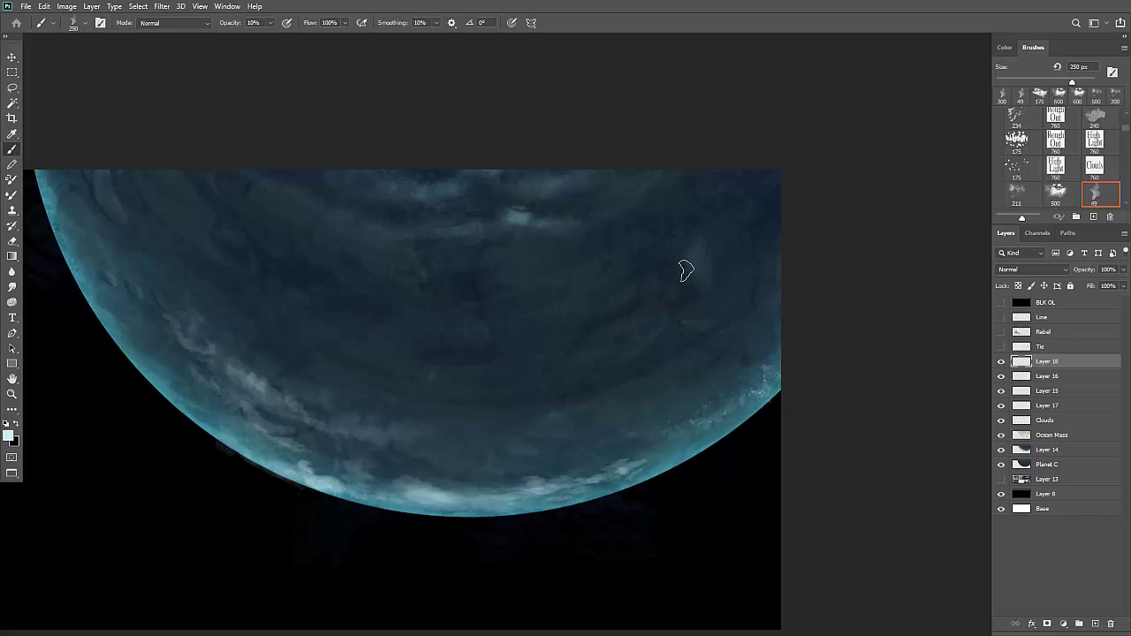
mouse_move(694, 270)
left_mouse_down()
mouse_move(698, 257)
mouse_move(707, 274)
left_mouse_up()
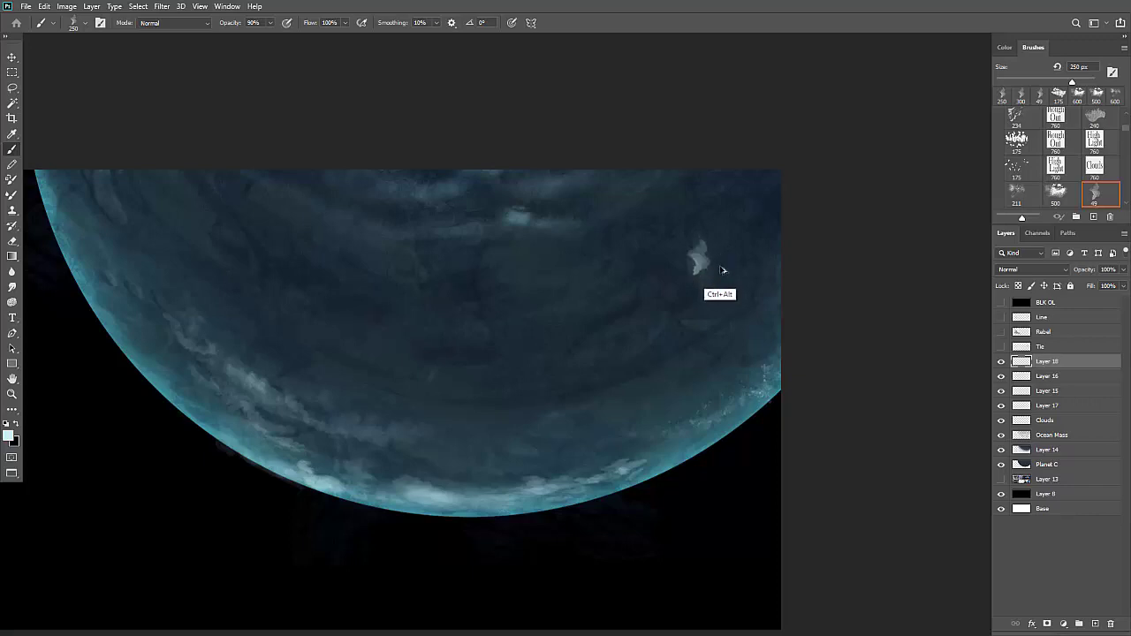
key("ctrl+z")
mouse_move(712, 304)
left_mouse_down()
mouse_move(712, 289)
mouse_move(677, 308)
mouse_move(676, 324)
left_mouse_up()
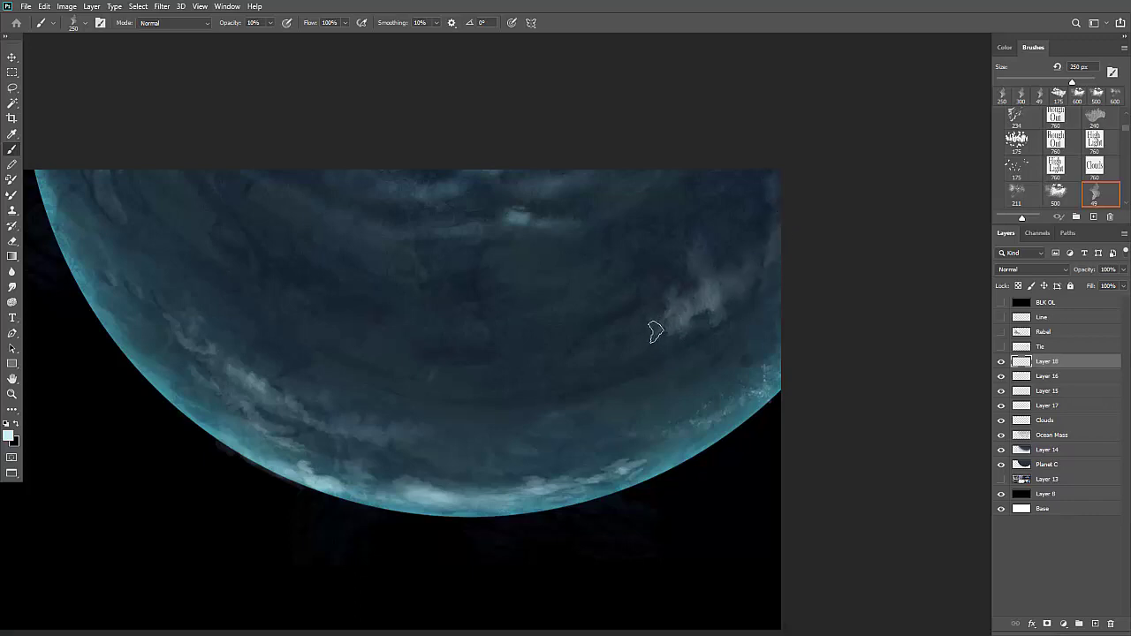
left_click_drag(662, 341, 631, 332)
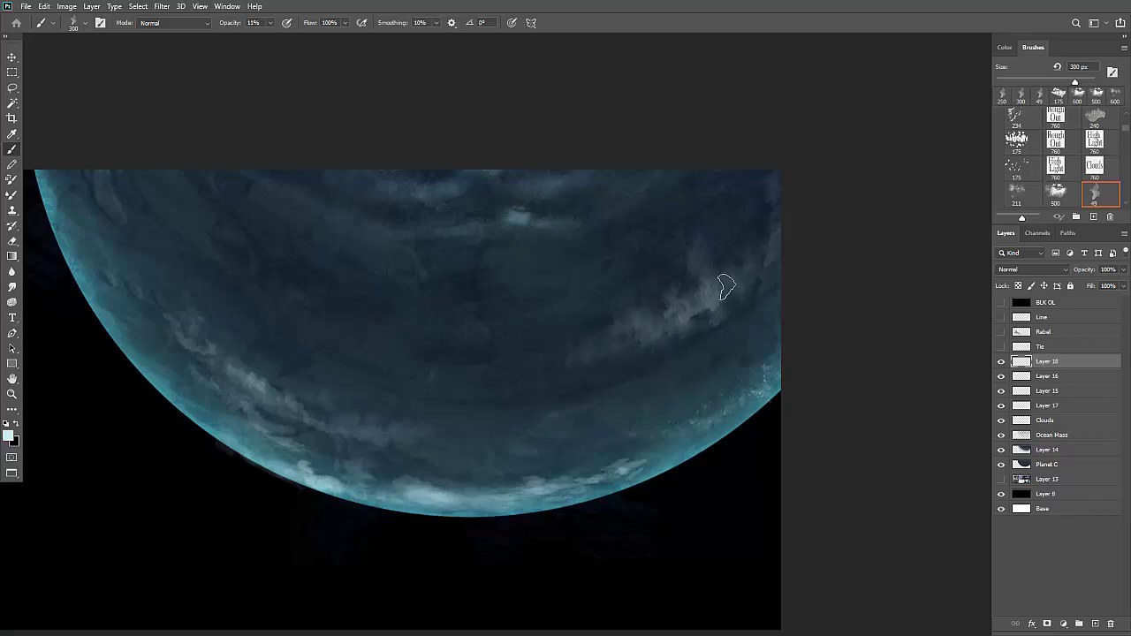
- Add a broad, faint haze around the right-side cloud on Layer 18 at 1300 px and 11% opacity
key("bracketright")
key("bracketright")
key("bracketright")
key("bracketright")
key("bracketright")
key("bracketright")
key("bracketright")
key("bracketright")
key("bracketright")
key("bracketright")
key("bracketright")
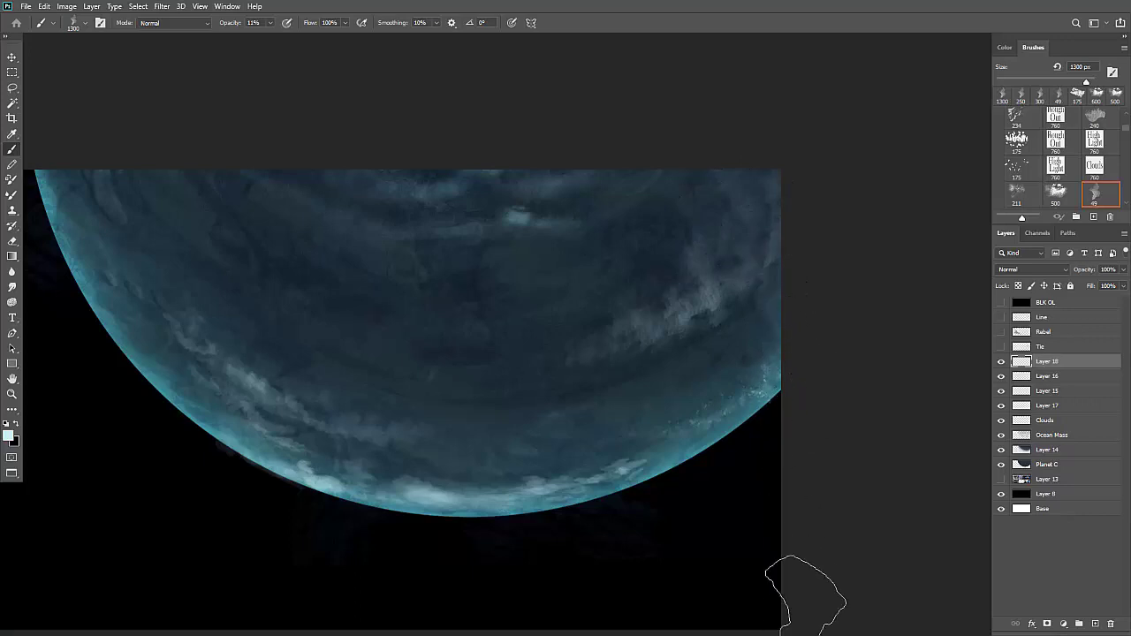
- Transform Layer 18's cloud to 65.31% height, rotated -18.67°, positioned along the planet's lower-right rim
key("ctrl+t")
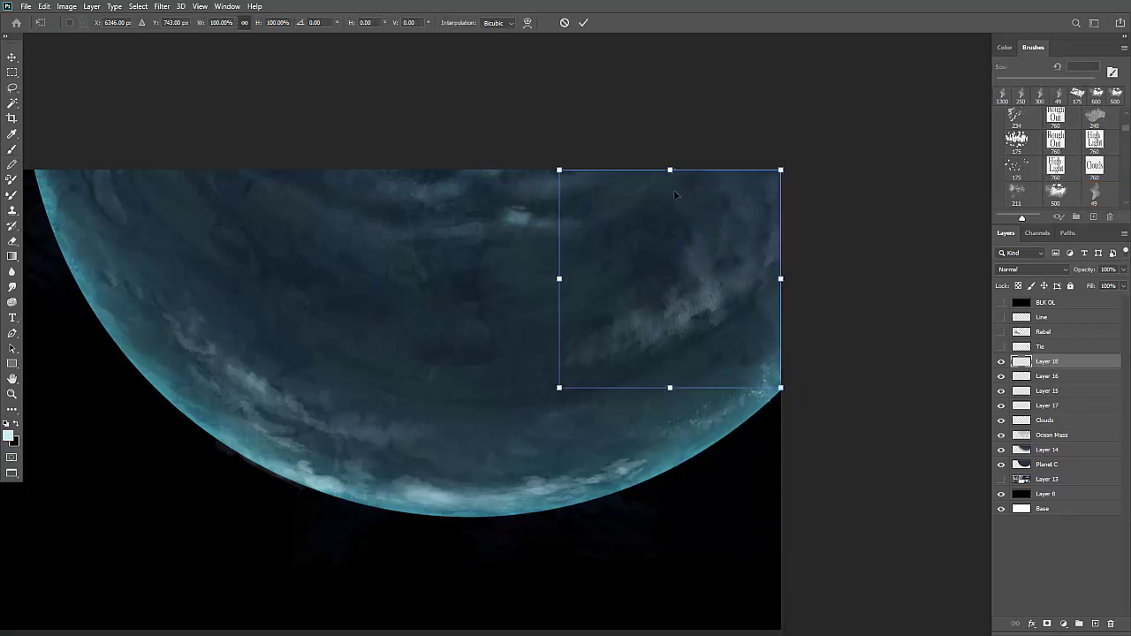
right_click(675, 195)
left_click(668, 193)
left_click_drag(670, 183, 668, 247)
left_click_drag(804, 233, 780, 165)
left_click_drag(712, 255, 717, 330)
left_click_drag(826, 248, 833, 226)
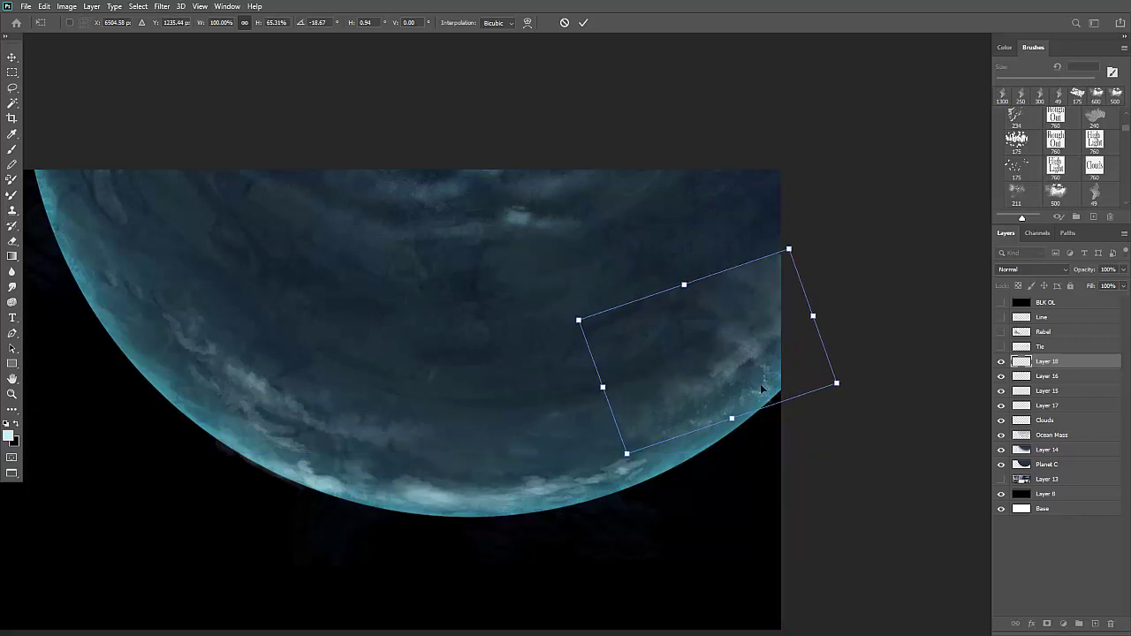
key("Return")
key("b")
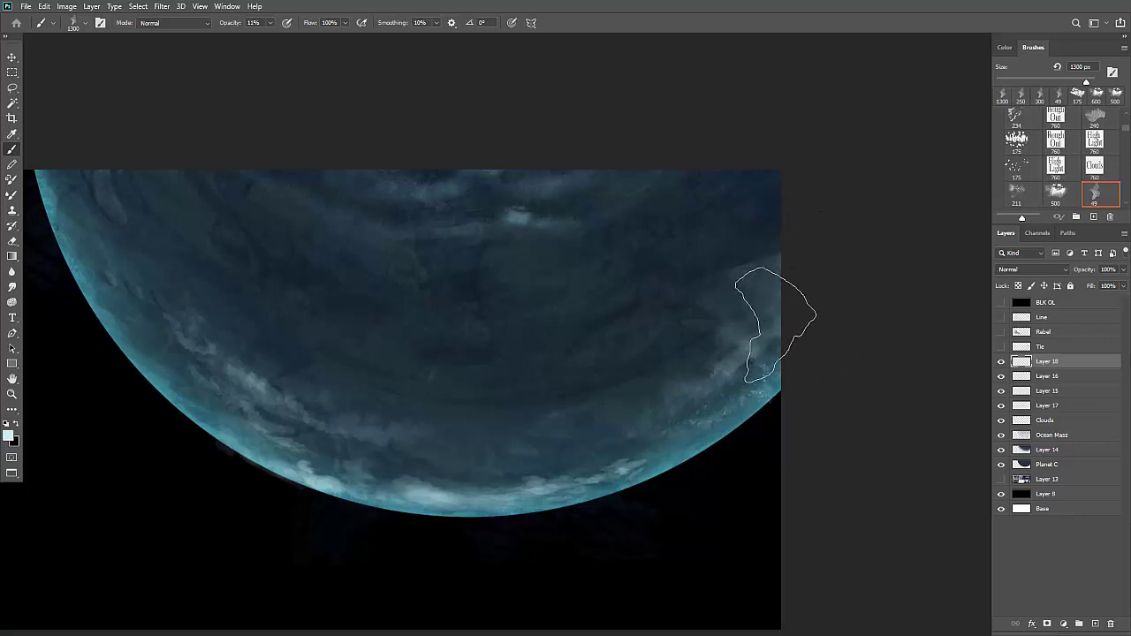
- Set up the Clone Stamp tool with a 500 px soft brush for retouching Layer 18
key("s")
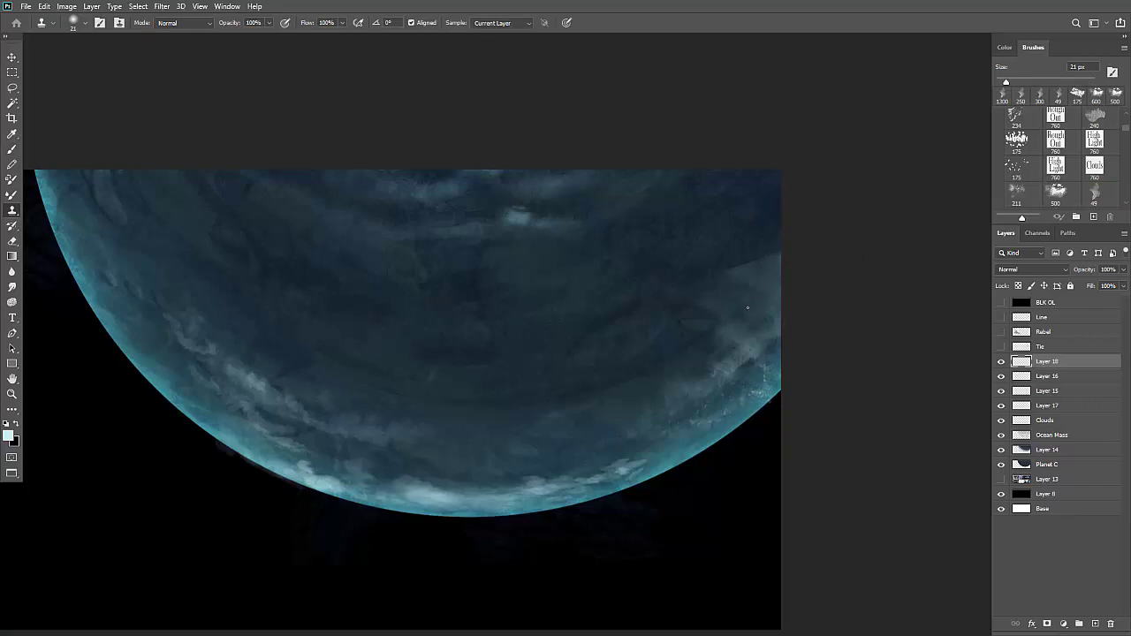
key("bracketright")
key("bracketright")
key("bracketright")
key("bracketright")
key("bracketright")
key("bracketright")
key("bracketright")
key("bracketright")
key("bracketright")
key("bracketleft")
key("bracketleft")
key("bracketleft")
key("bracketleft")
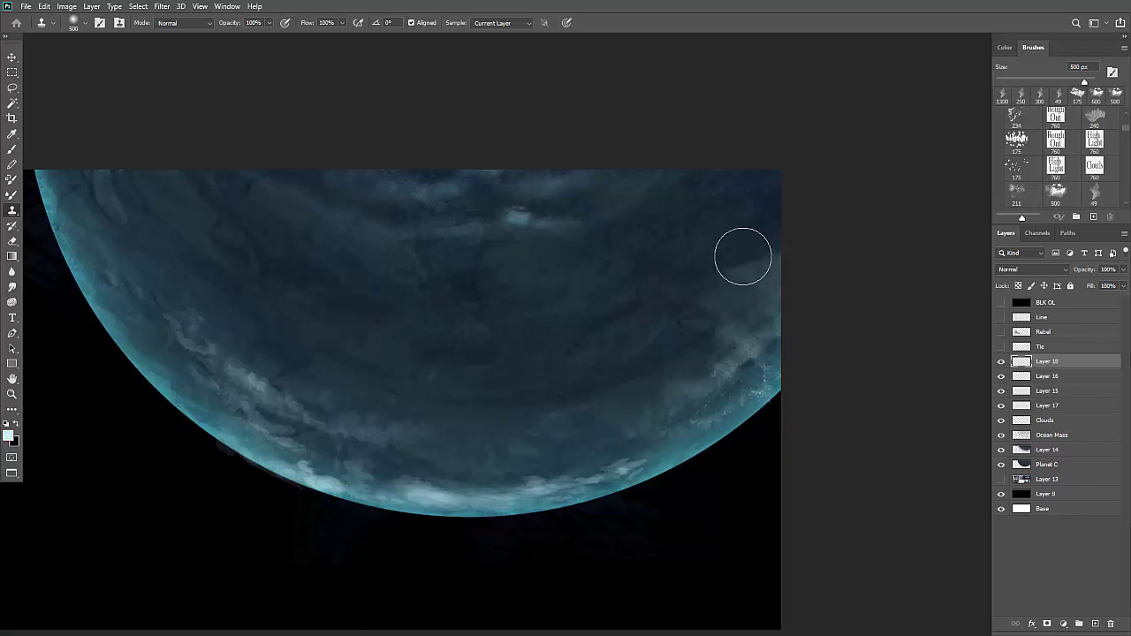
- Try cloning cloud texture at 100% opacity over the hard upper edge of Layer 18's haze, and undo it
left_click(749, 323, "alt")
mouse_move(753, 268)
left_mouse_down()
mouse_move(739, 246)
mouse_move(725, 249)
mouse_move(734, 240)
mouse_move(526, 286)
left_mouse_up()
scroll(725, 245, "up", 3)
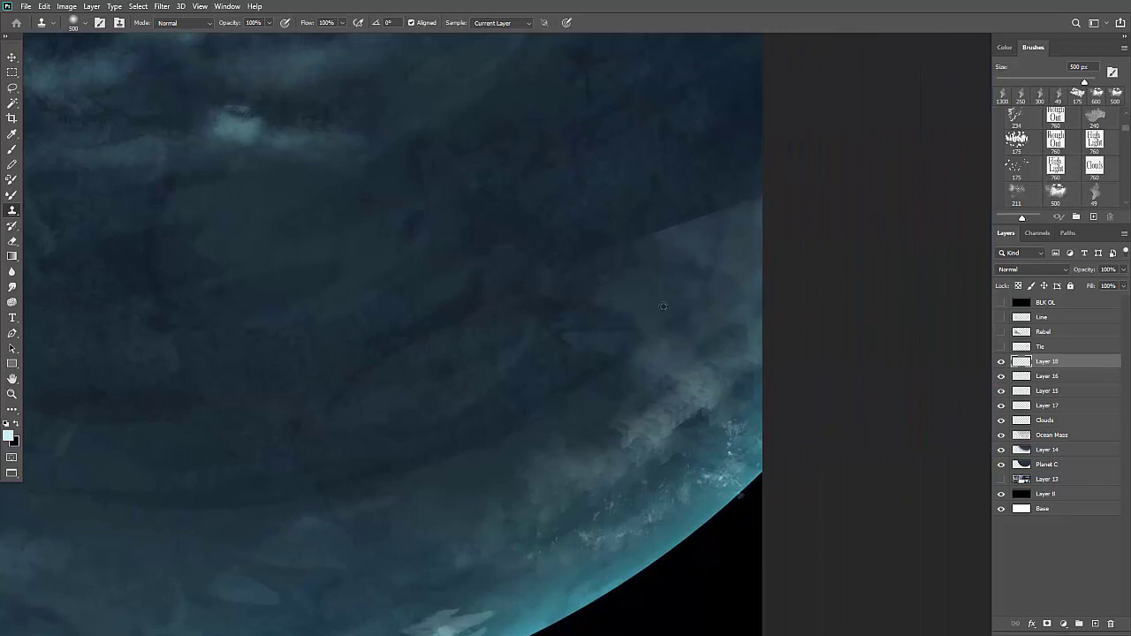
left_click_drag(692, 252, 682, 209)
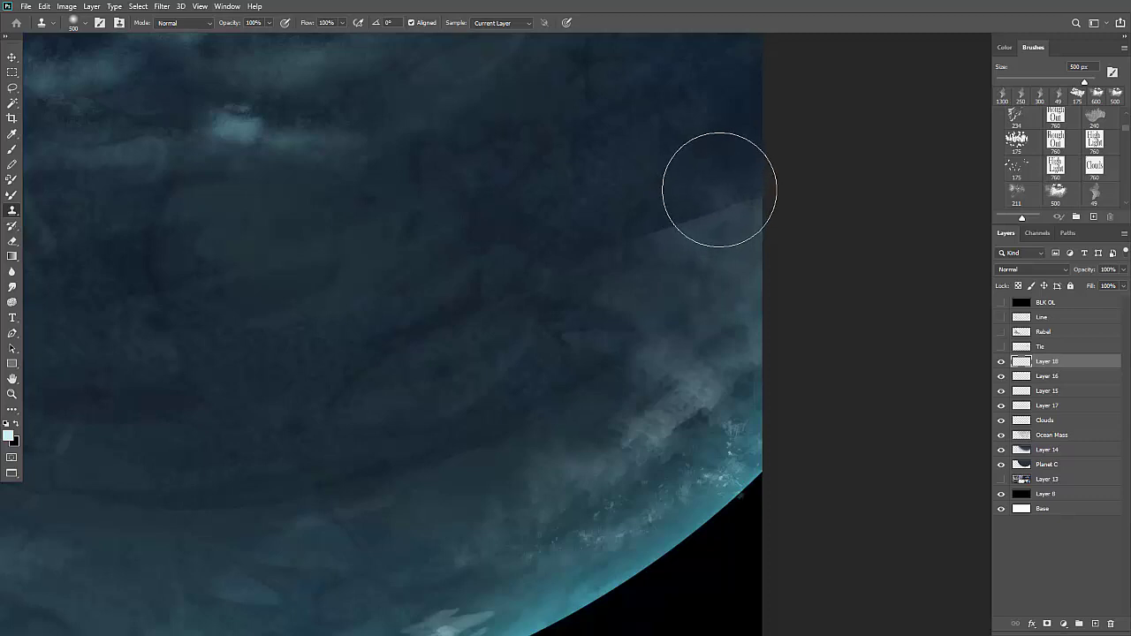
left_click(716, 189)
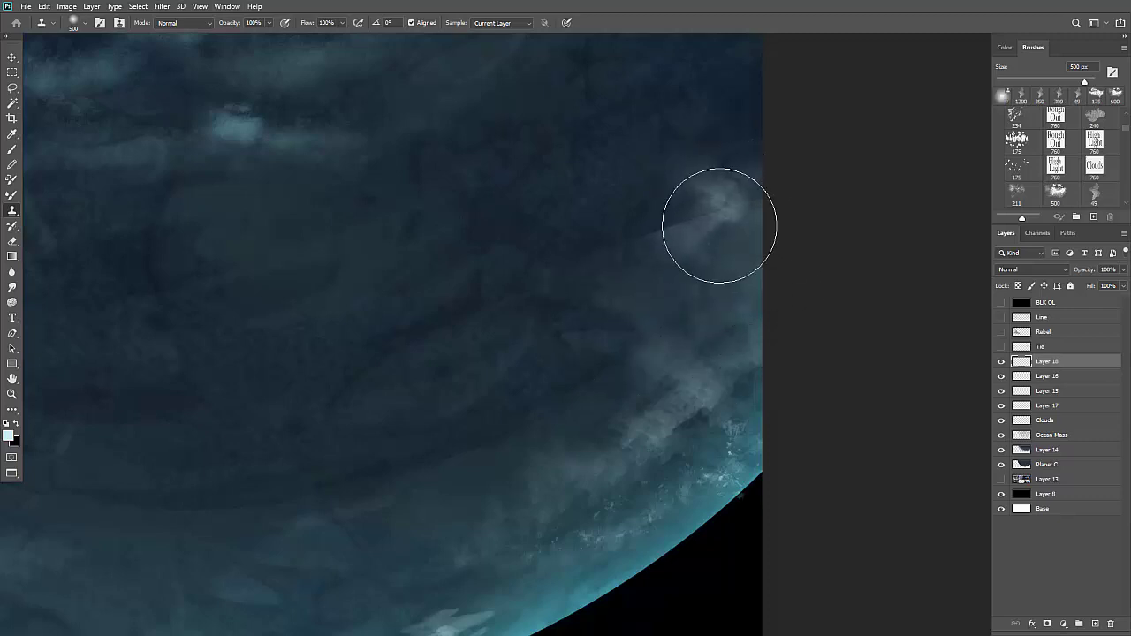
key("ctrl+z")
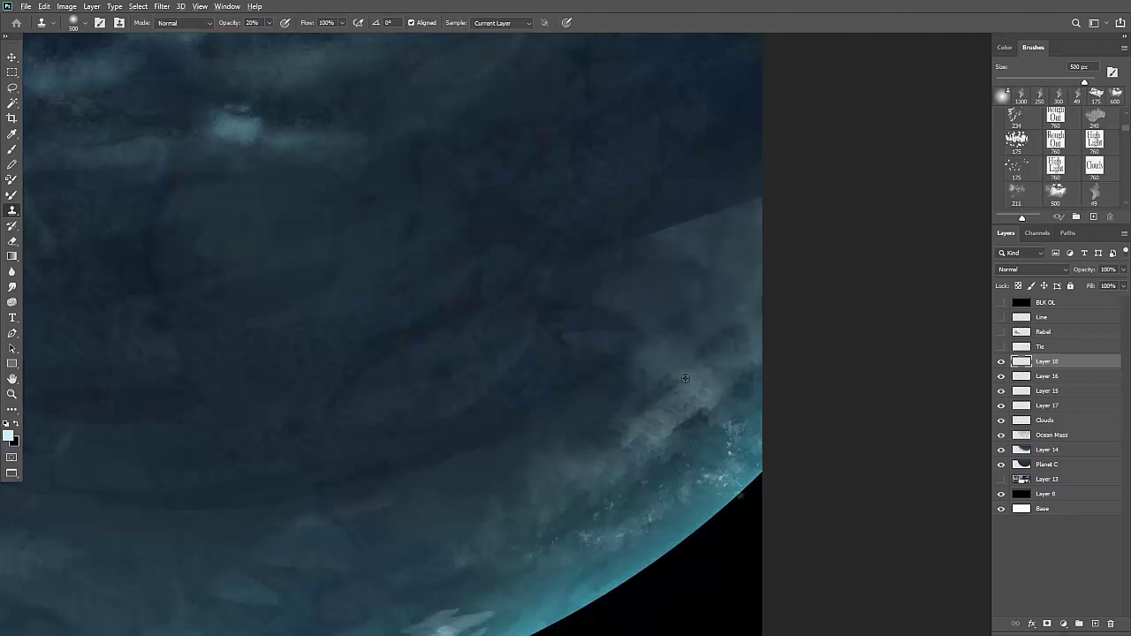
- Clone surrounding cloud texture over the hard upper edge of Layer 18's haze at 20%, then 10% opacity
left_click(704, 353, "alt")
mouse_move(680, 192)
left_mouse_down()
mouse_move(746, 139)
mouse_move(754, 167)
mouse_move(719, 189)
left_mouse_up()
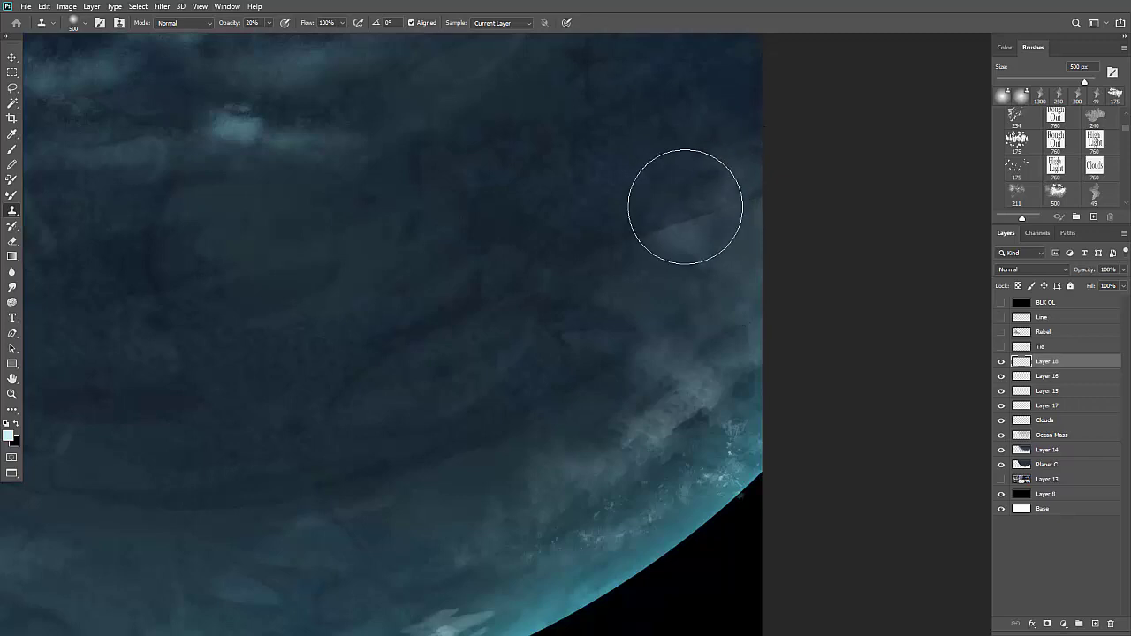
key("1")
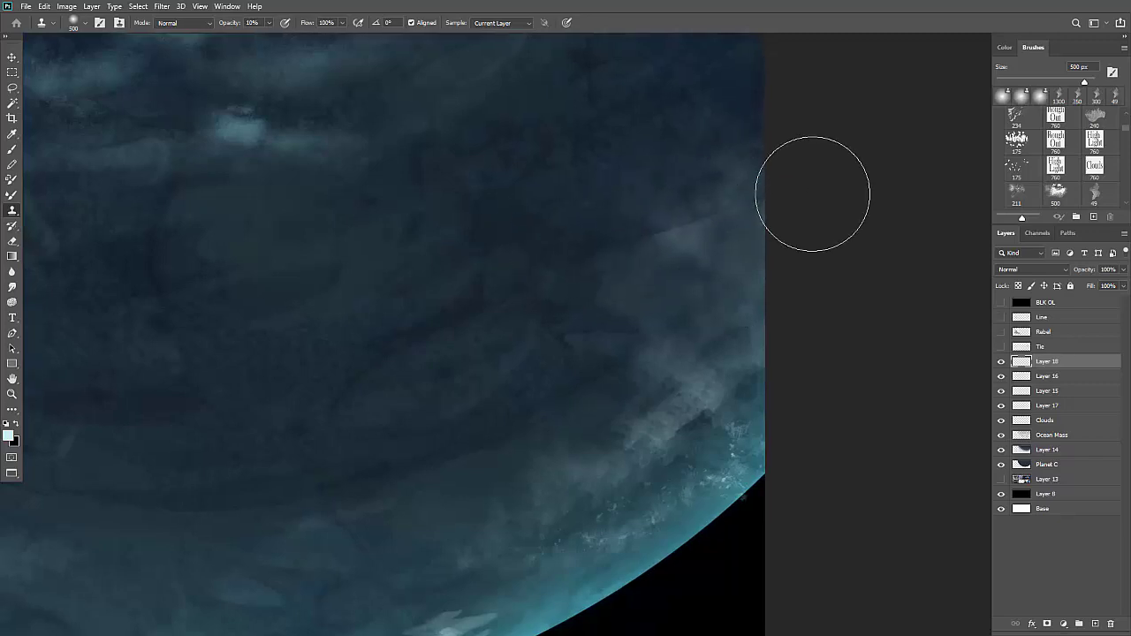
key("ctrl+minus")
key("ctrl+minus")
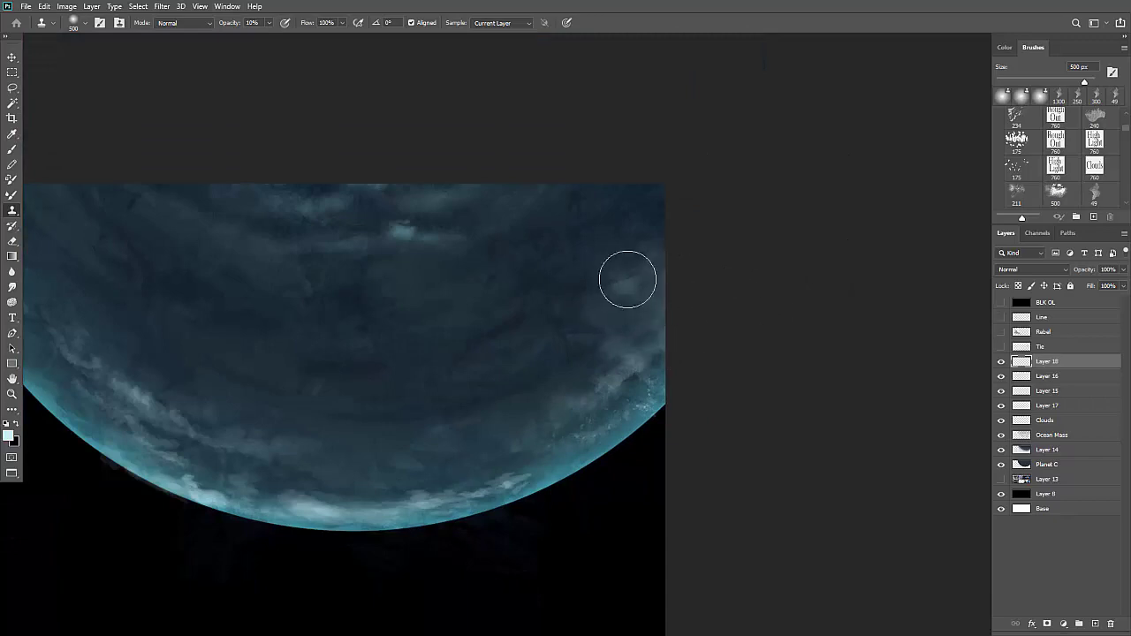
left_click_drag(627, 277, 871, 267)
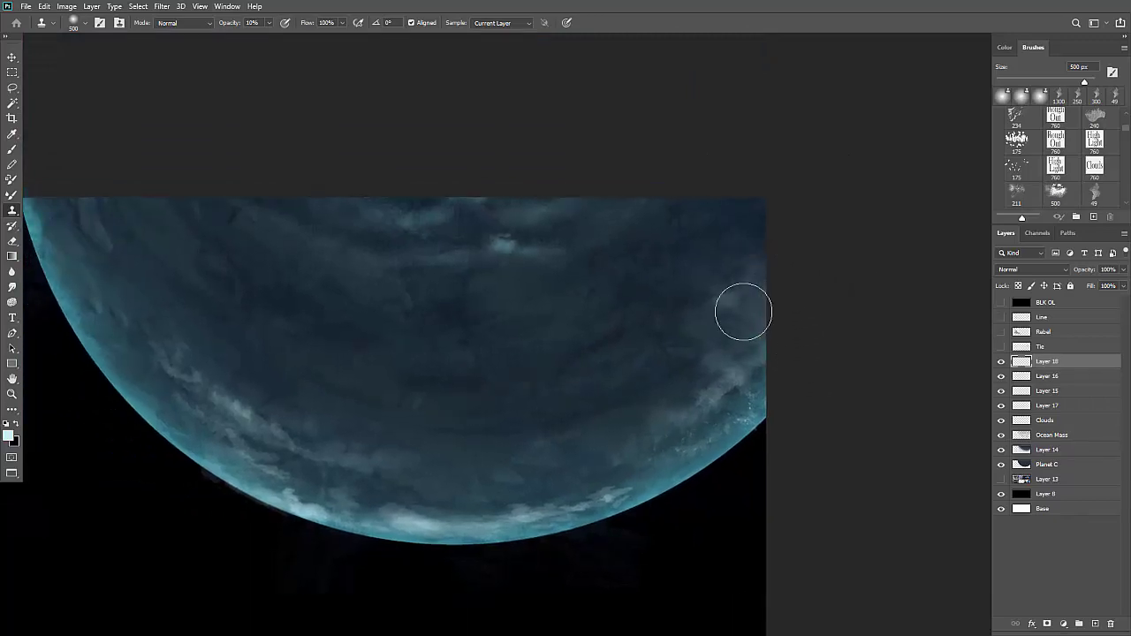
- Soften the retouched haze near the planet's right side on Layer 18 using the Eraser at 125 px and 10% opacity
key("e")
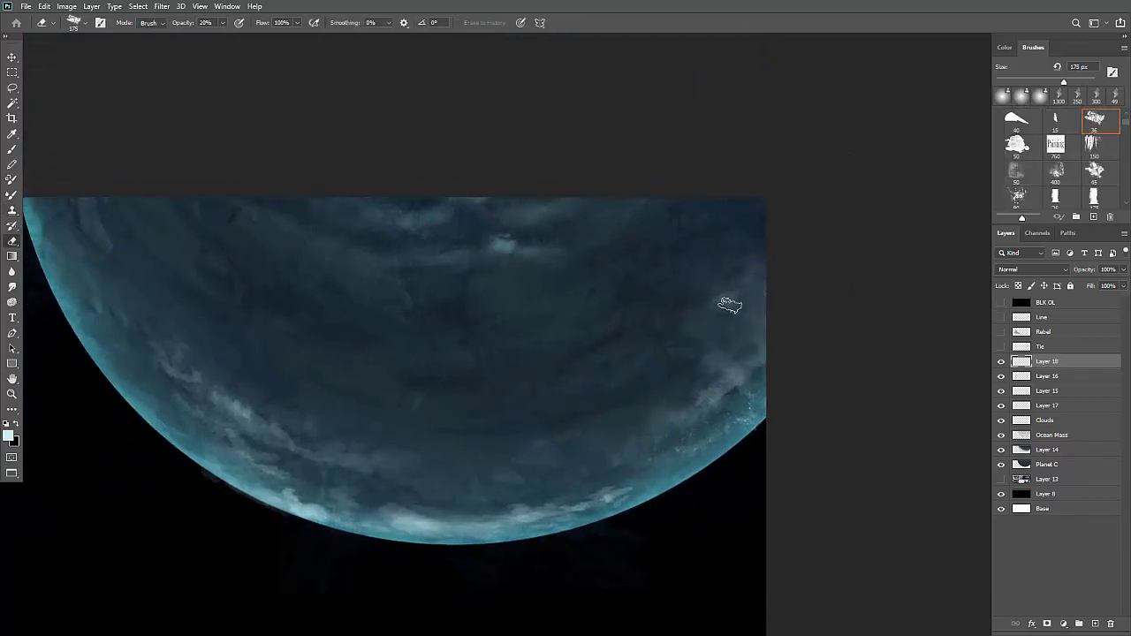
left_click_drag(716, 293, 725, 291)
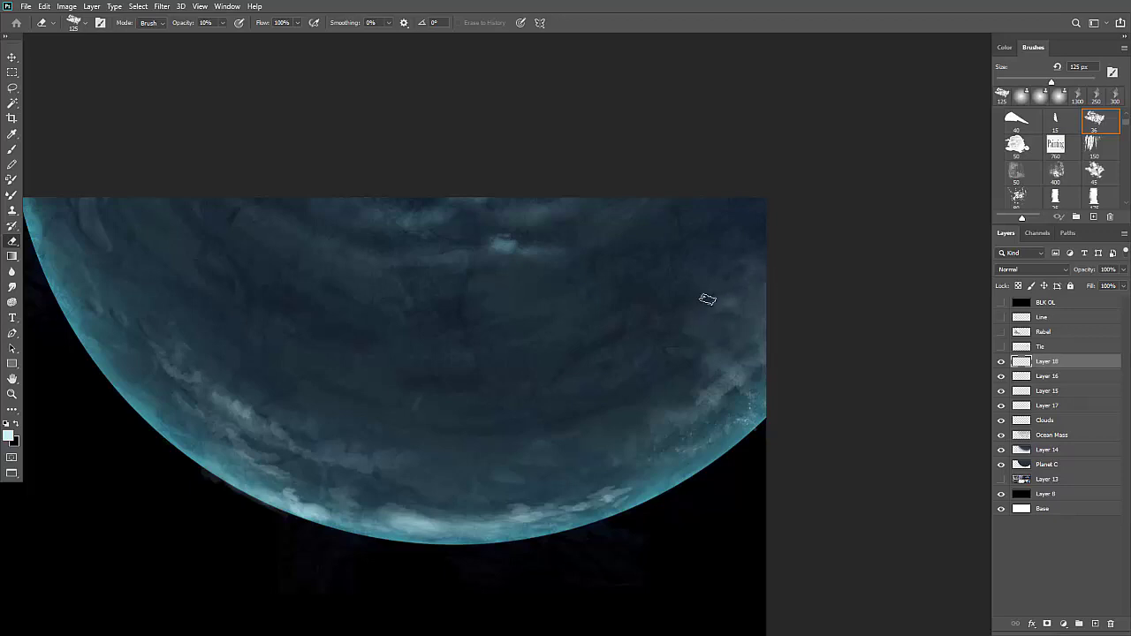
left_click_drag(557, 381, 598, 386)
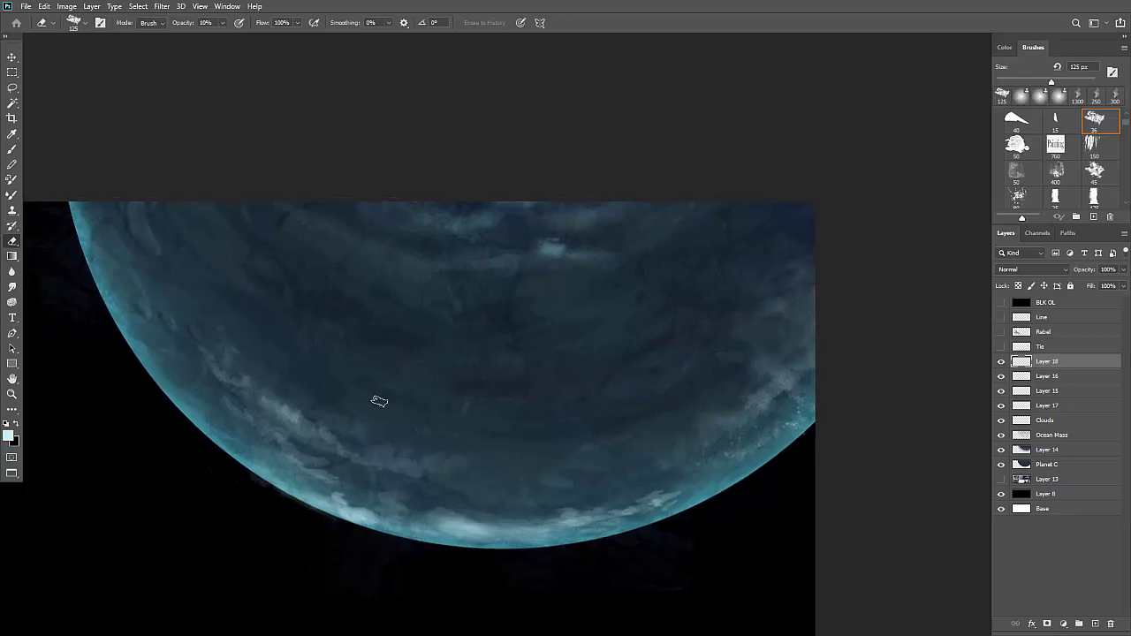
left_click_drag(408, 341, 409, 344)
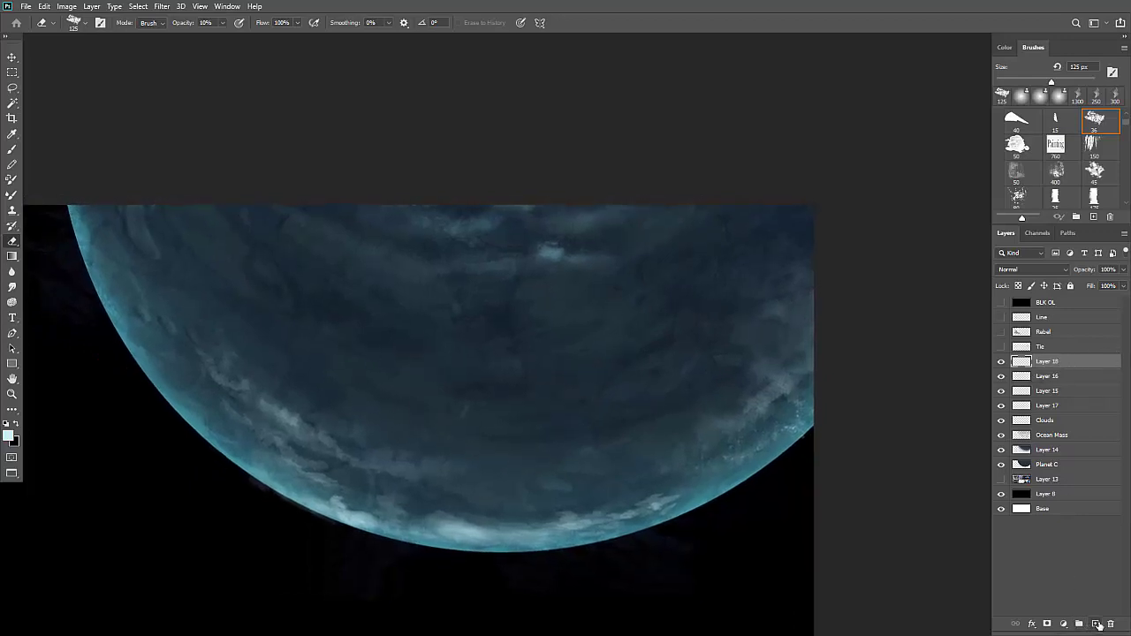
- Add a new layer above Layer 18 and choose the 35 px arc-shaped cloud brush preset beside the Clouds set
left_click(1096, 624)
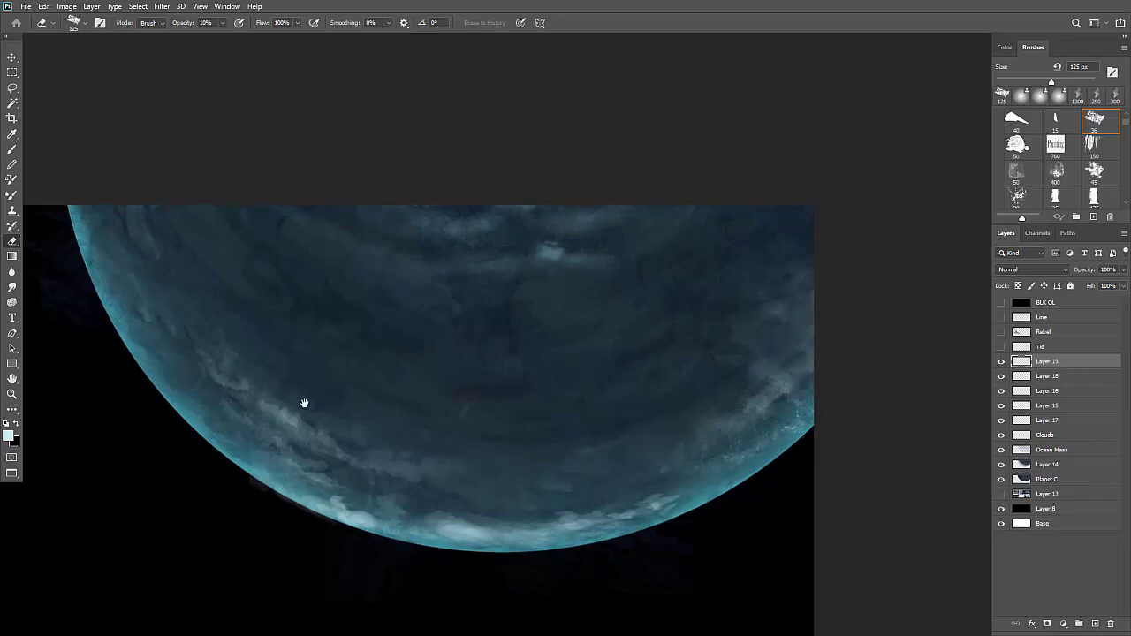
left_click_drag(304, 404, 315, 401)
key("b")
right_click(402, 350)
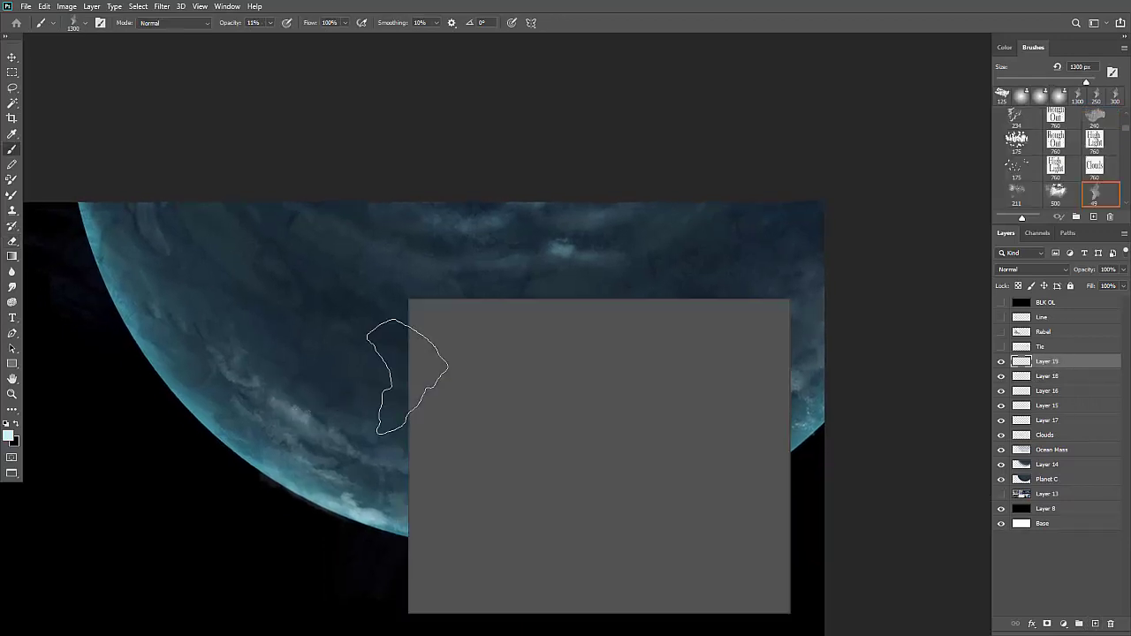
scroll(562, 536, "down", 4)
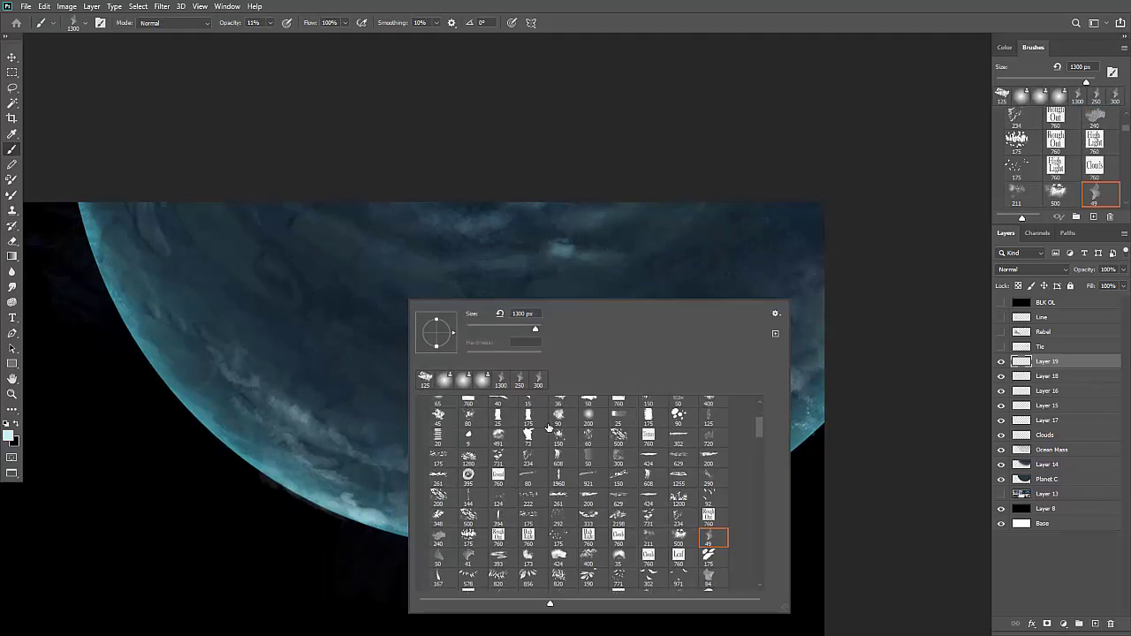
scroll(576, 458, "up", 2)
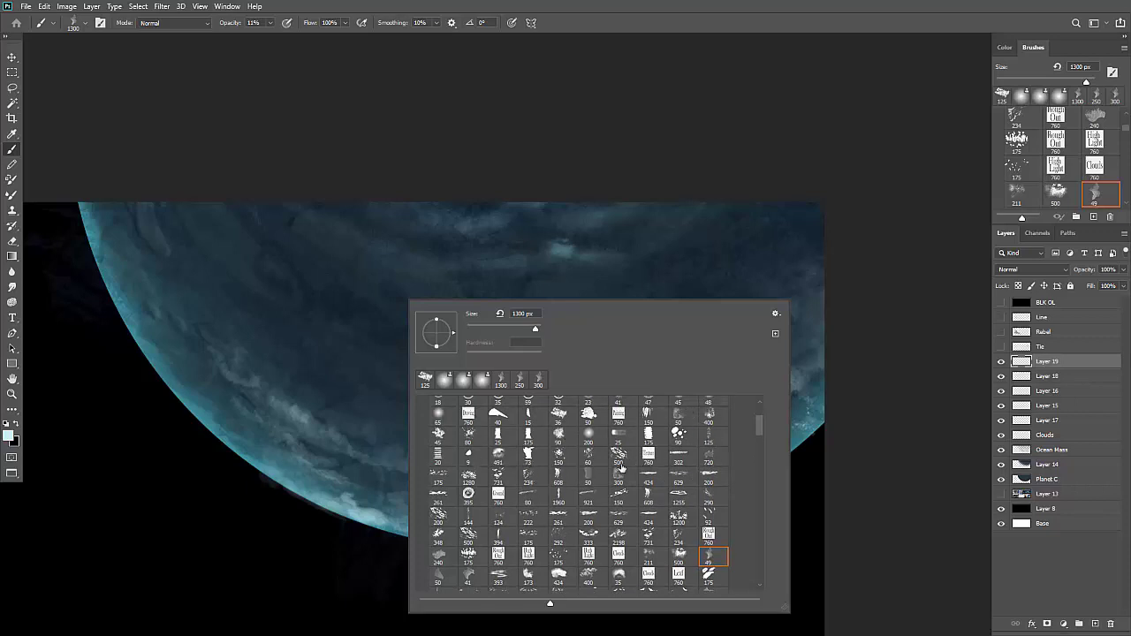
scroll(514, 502, "down", 1)
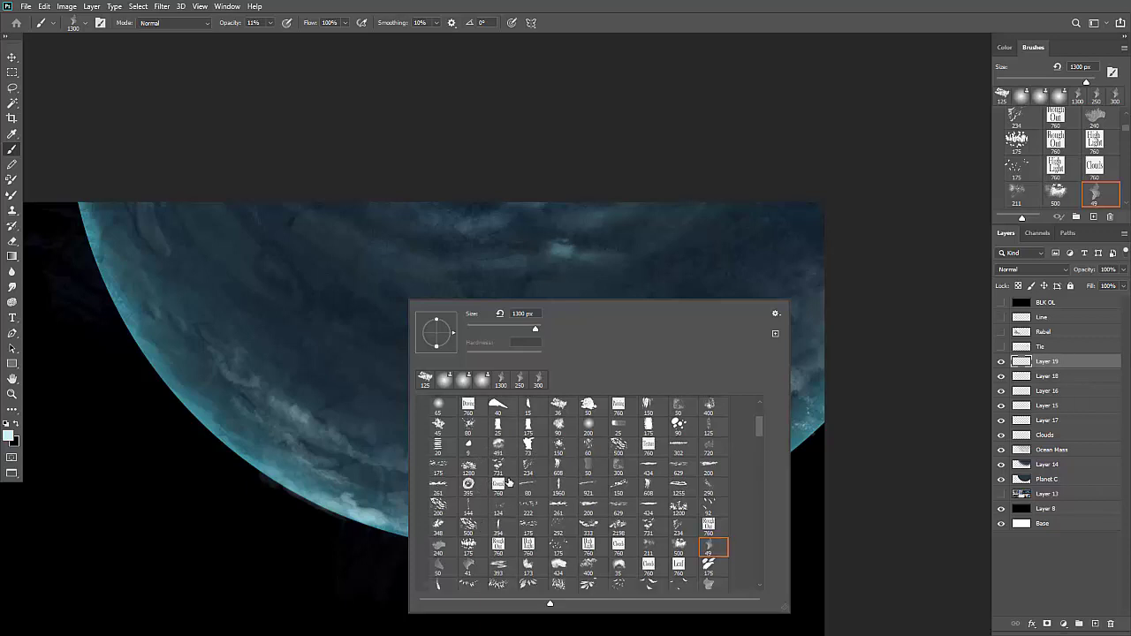
scroll(511, 482, "down", 6)
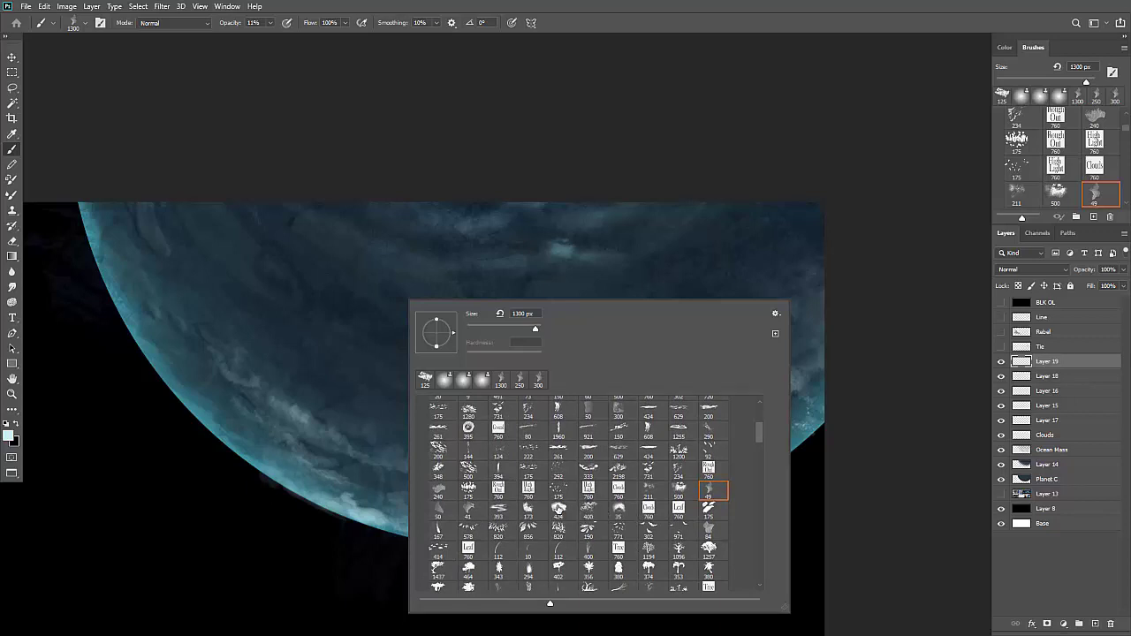
left_click(618, 510)
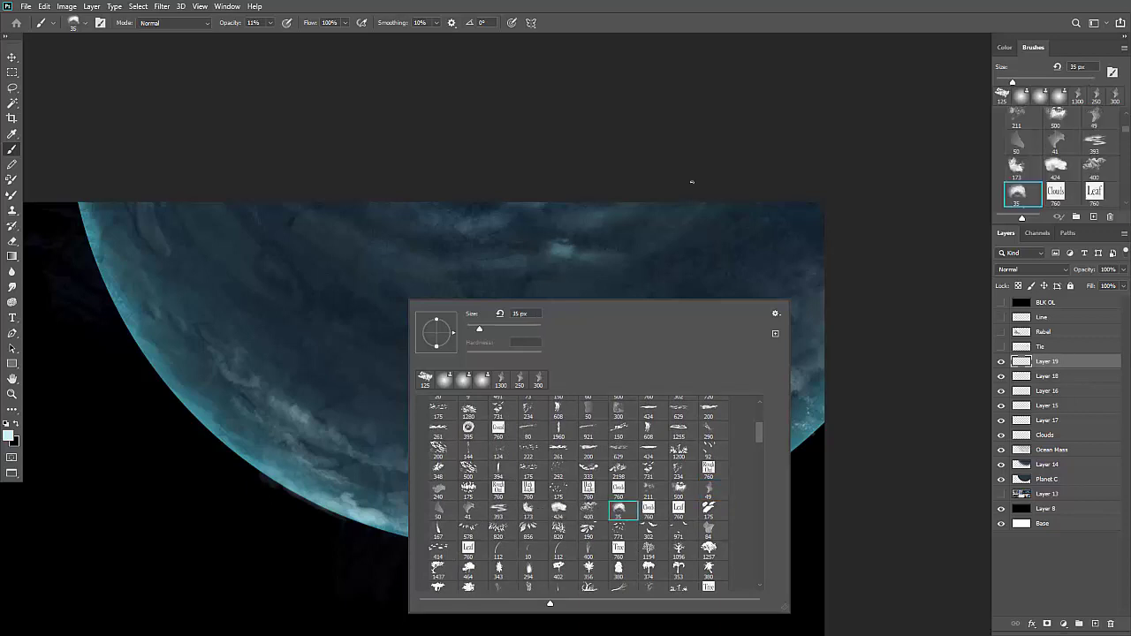
key("Return")
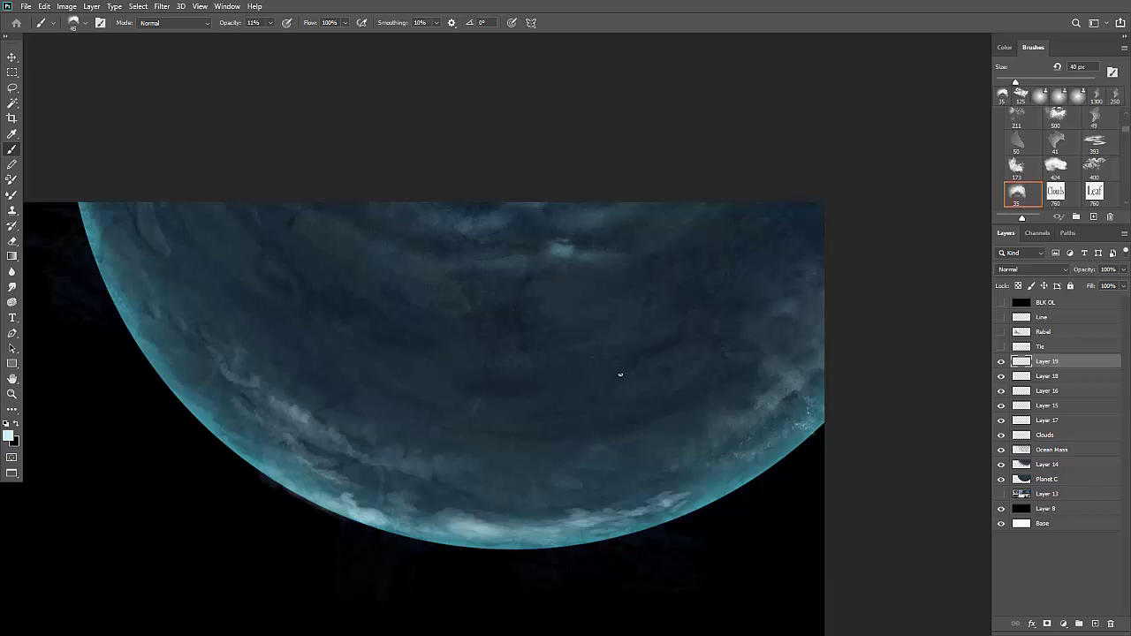
- Paint a thin curved cloud streak across the planet's lower right on Layer 19, enlarging the brush to 500 px at 20% opacity
key("bracketright")
key("bracketright")
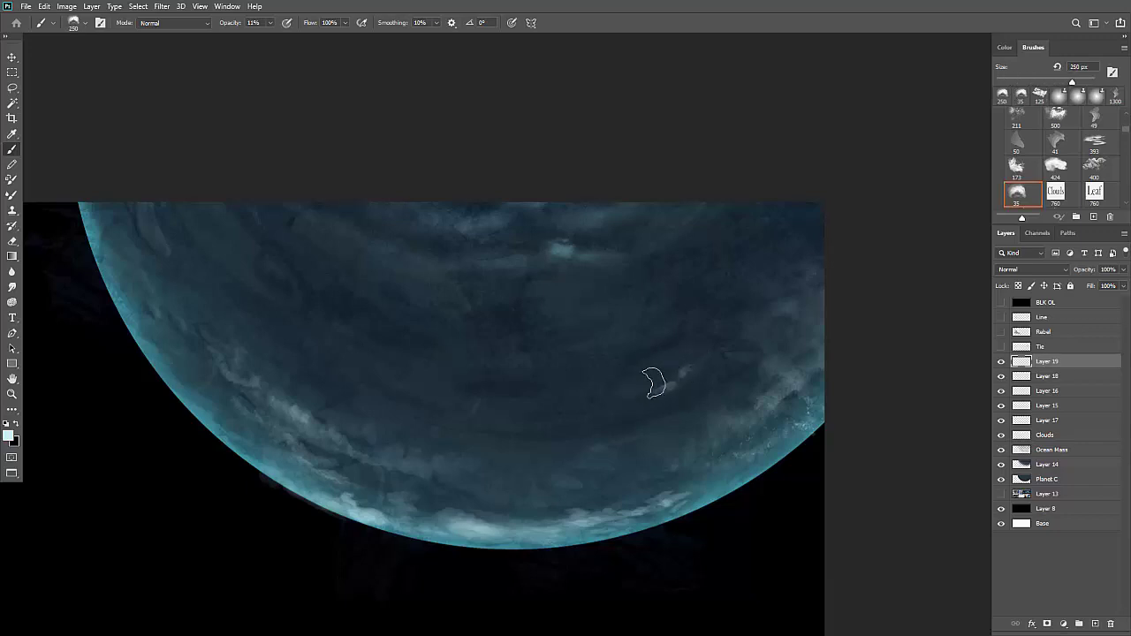
key("bracketright")
key("bracketright")
key("bracketright")
key("2")
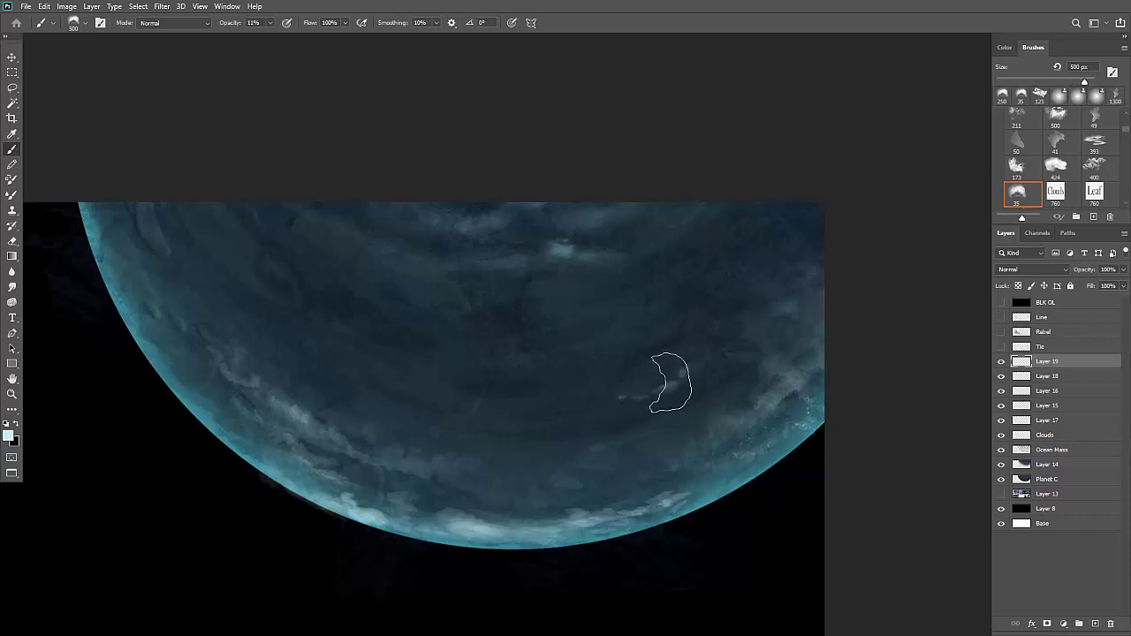
mouse_move(636, 393)
left_mouse_down()
mouse_move(621, 394)
mouse_move(656, 386)
mouse_move(545, 429)
mouse_move(417, 419)
left_mouse_up()
- Extend the cloud streak up along the planet's right-hand curve and fill it in, starting at 10% opacity
key("1")
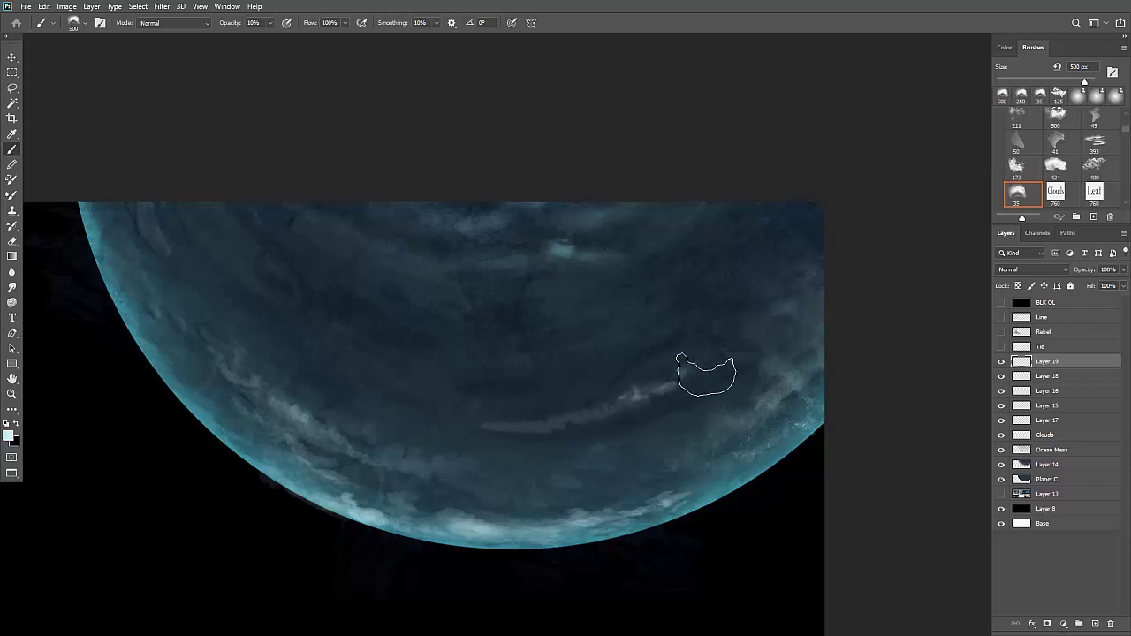
mouse_move(690, 380)
left_mouse_down()
mouse_move(757, 321)
mouse_move(738, 341)
left_mouse_up()
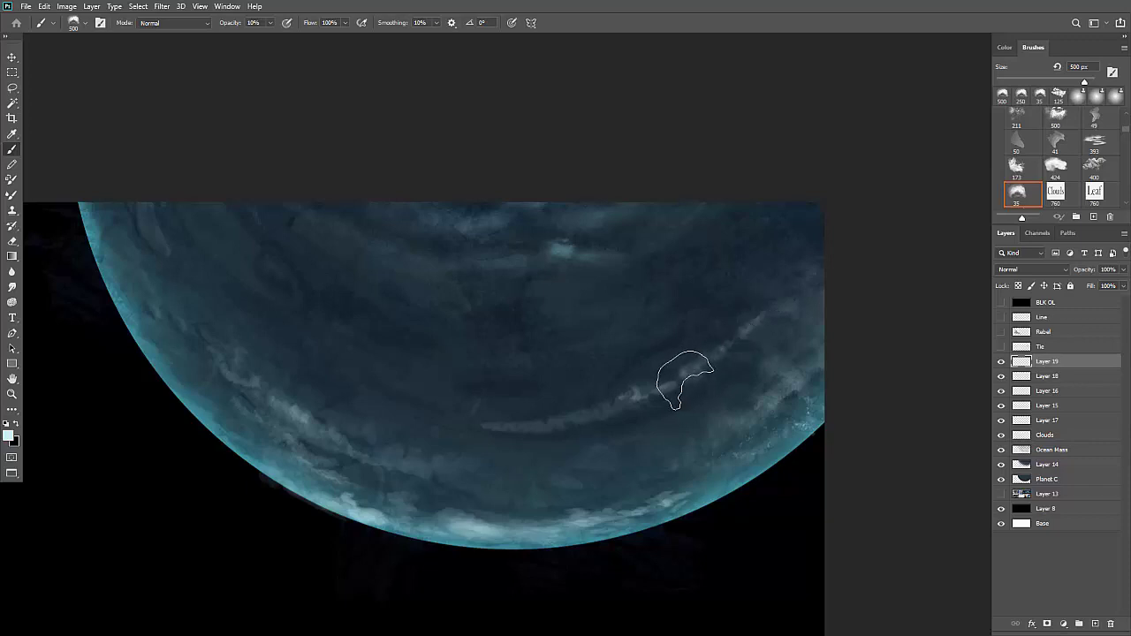
left_click_drag(619, 408, 577, 404)
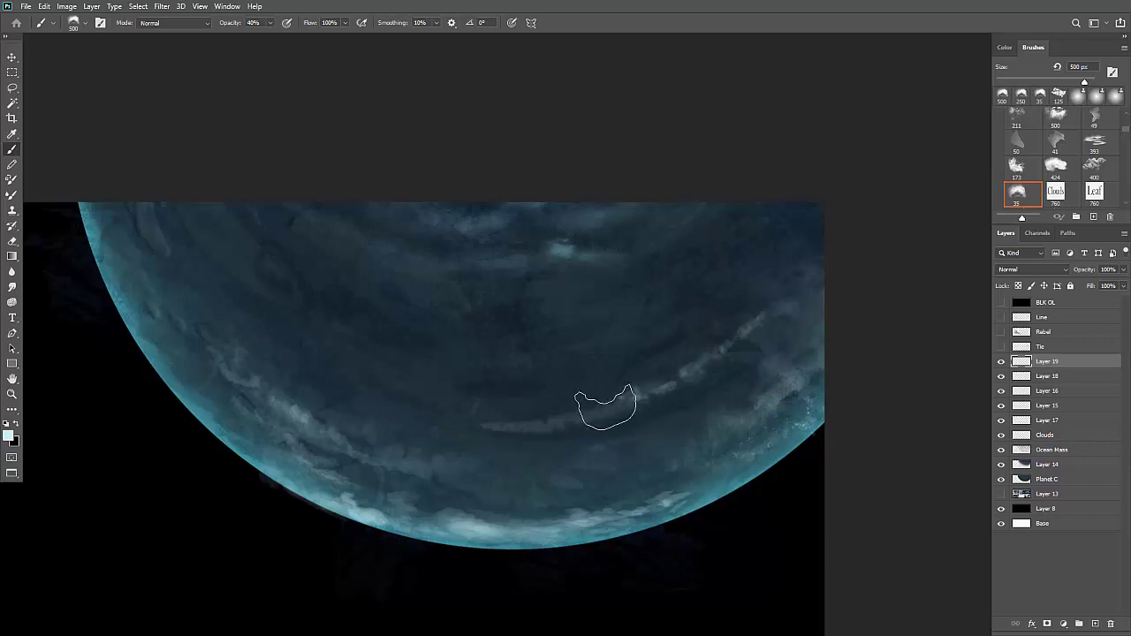
- Brush a broad, faint haze around the streak at 1000 px and 10% opacity, comparing it through undo and redo
key("1")
key("bracketright")
key("bracketright")
key("bracketright")
key("bracketright")
key("bracketright")
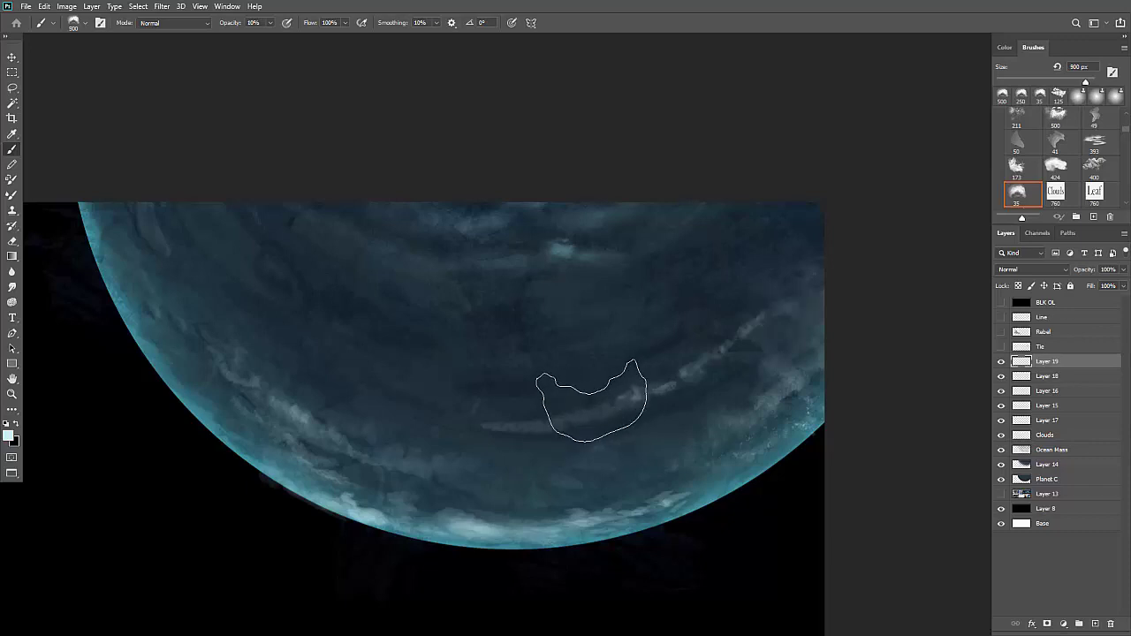
mouse_move(575, 401)
left_mouse_down()
mouse_move(534, 406)
mouse_move(450, 399)
mouse_move(577, 410)
mouse_move(683, 386)
mouse_move(786, 326)
mouse_move(761, 346)
mouse_move(770, 341)
mouse_move(693, 351)
left_mouse_up()
key("ctrl")
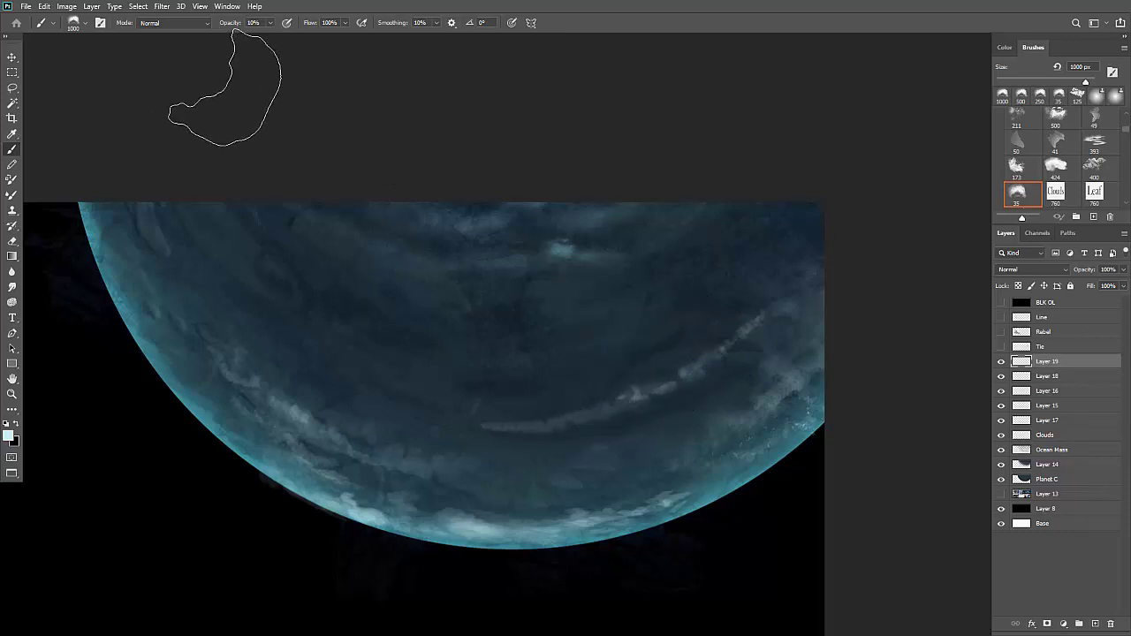
left_click(42, 6)
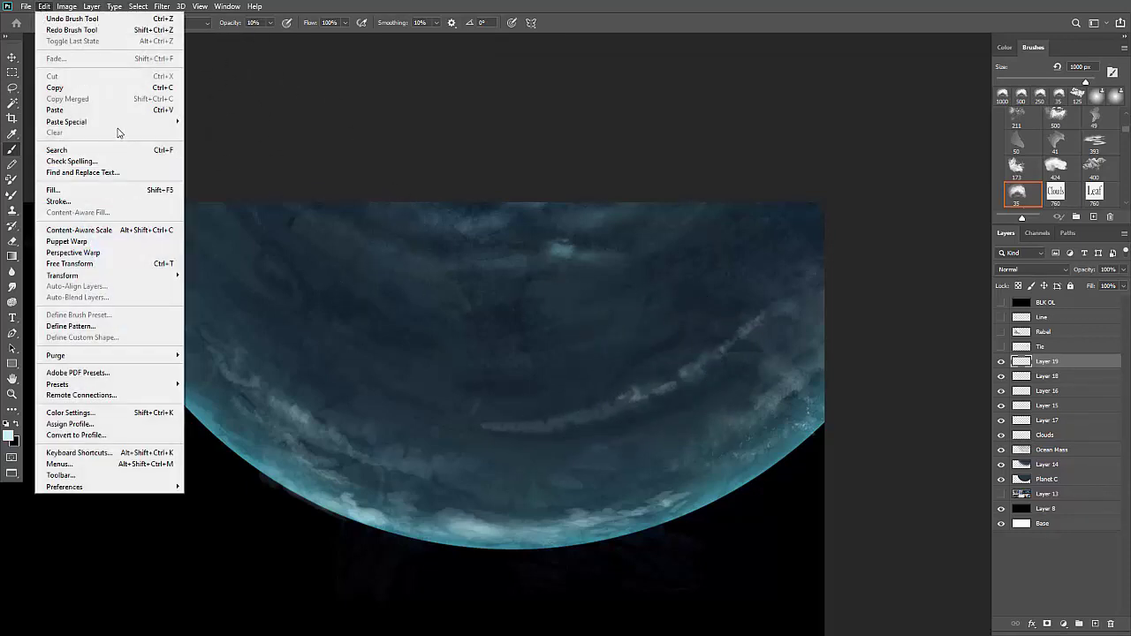
left_click(72, 30)
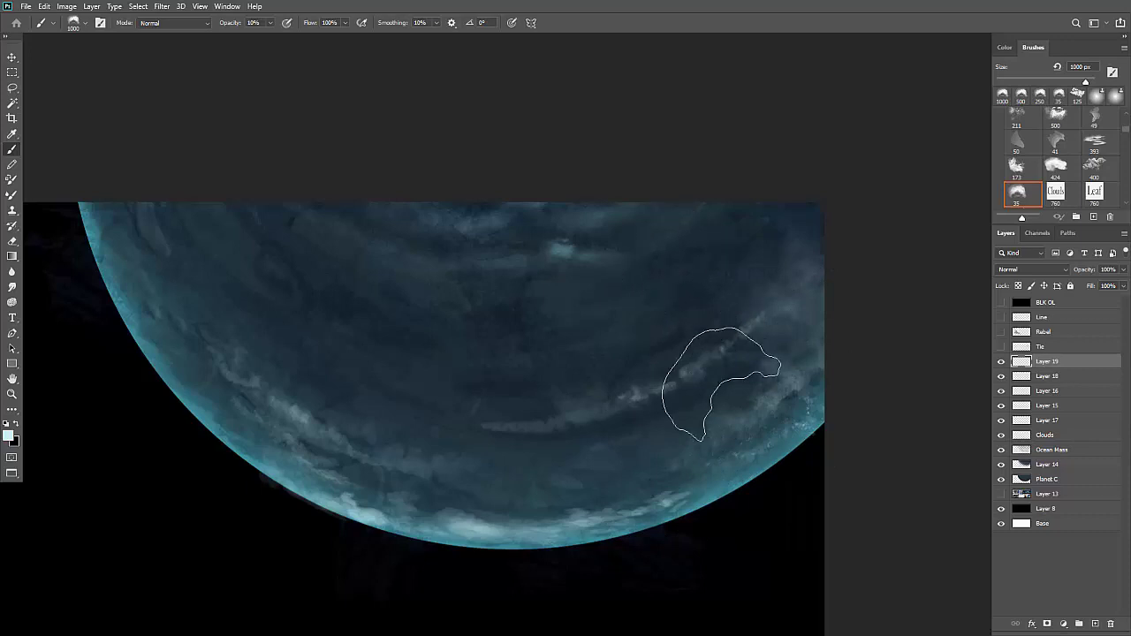
- Move Layer 19's cloud streak toward the planet's upper right and rotate it to -8.80° to follow the curvature
key("ctrl")
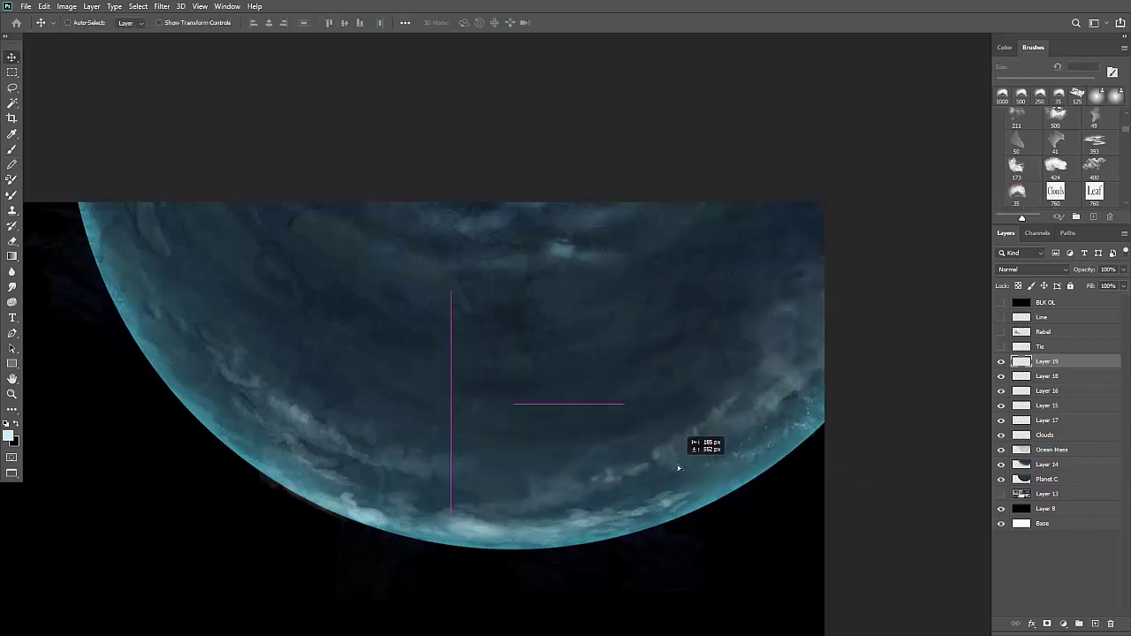
mouse_move(694, 461)
left_mouse_down()
mouse_move(717, 404)
mouse_move(783, 353)
mouse_move(805, 247)
mouse_move(807, 257)
left_mouse_up()
key("ctrl+t")
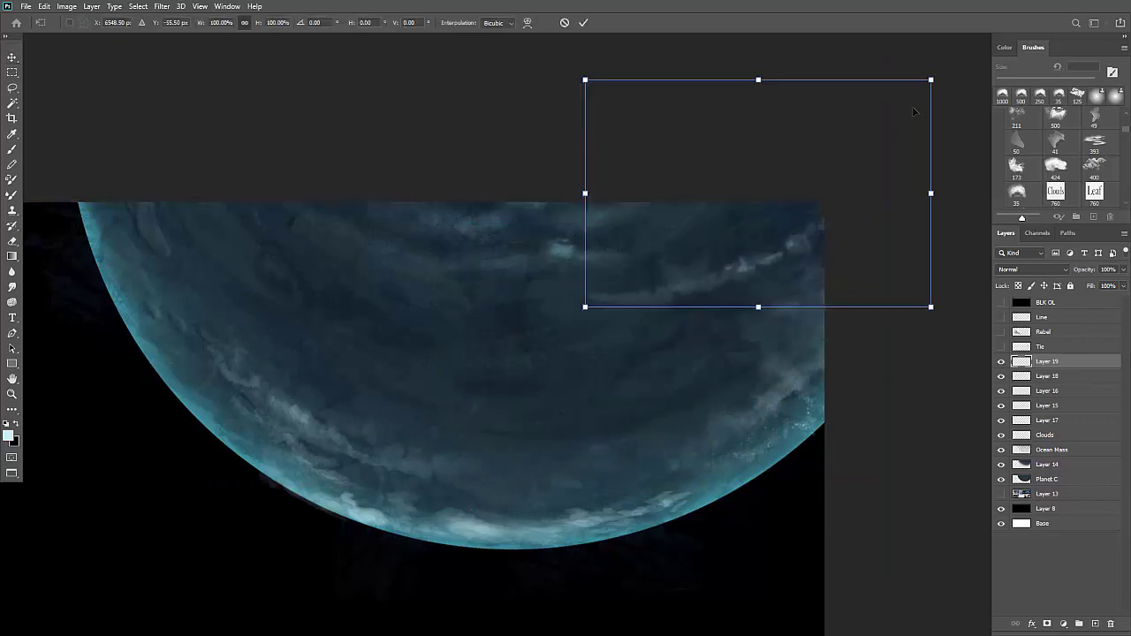
left_click_drag(916, 111, 912, 86)
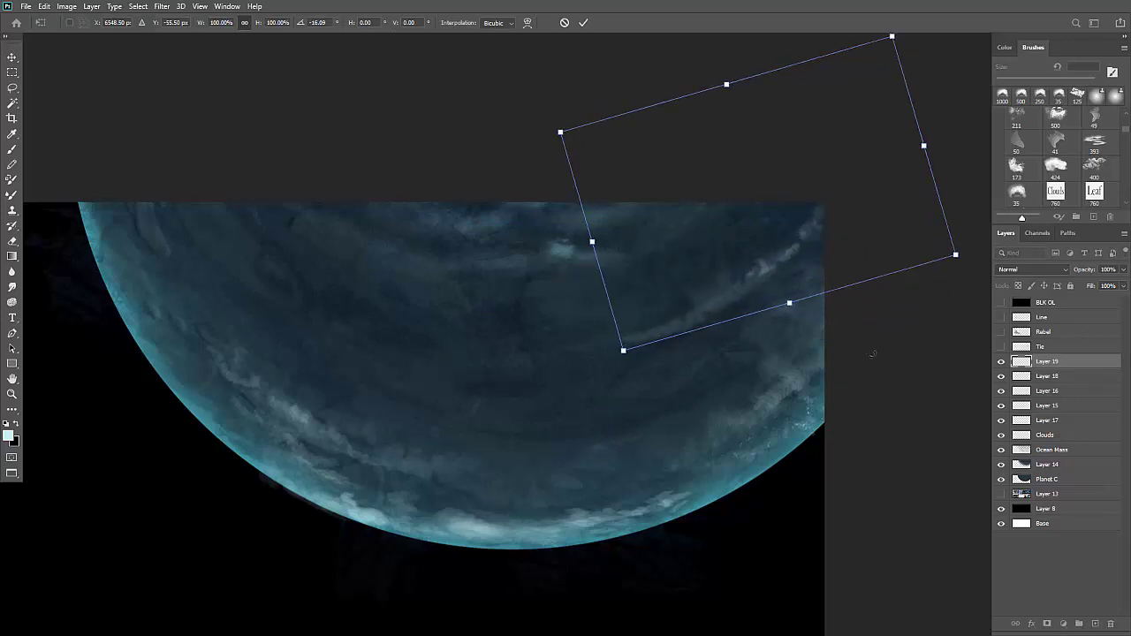
left_click_drag(911, 305, 891, 323)
left_click_drag(847, 236, 791, 285)
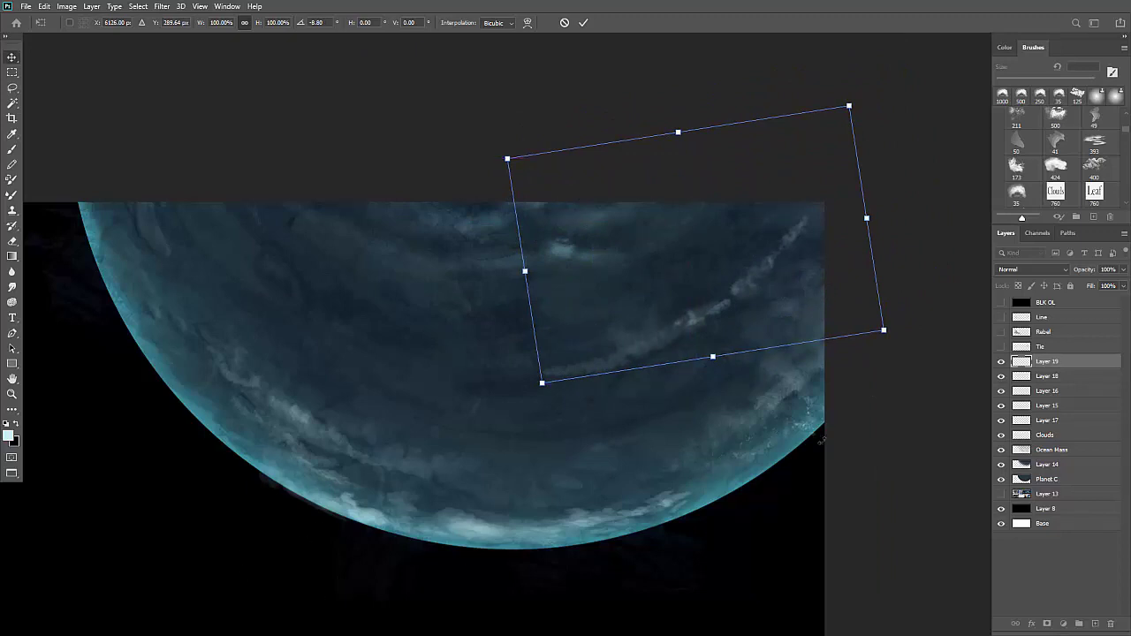
key("Return")
- Paste a copy of the cloud streak over the planet's lower left, then duplicate that layer and merge the two to strengthen it
key("ctrl+v")
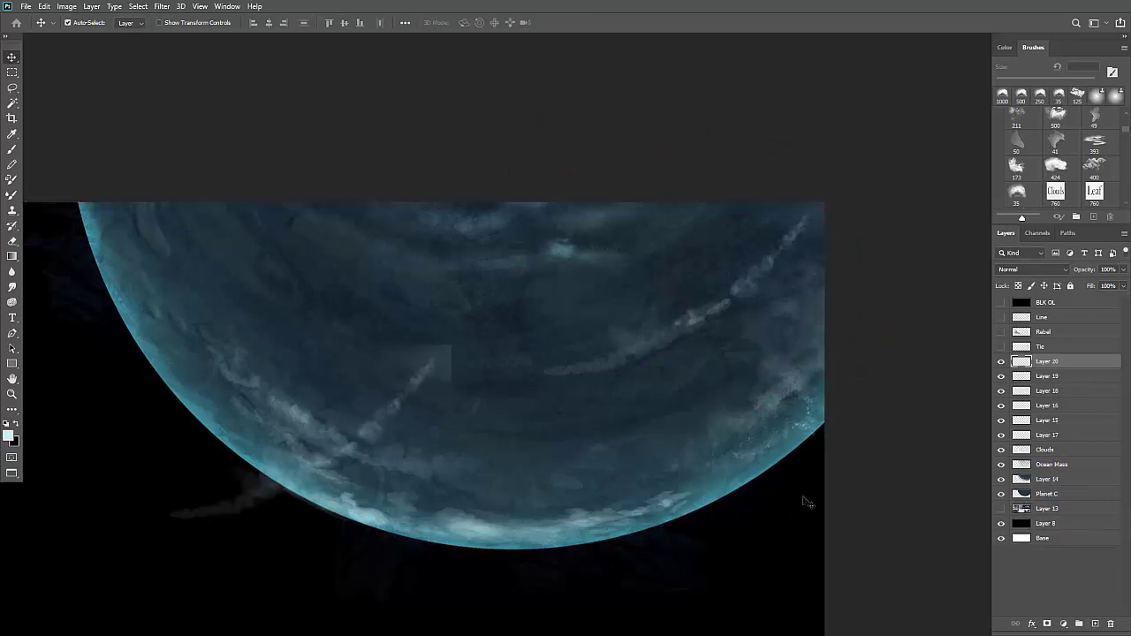
mouse_move(431, 403)
left_mouse_down()
mouse_move(466, 367)
mouse_move(415, 318)
mouse_move(427, 368)
mouse_move(359, 383)
mouse_move(311, 374)
mouse_move(528, 396)
left_mouse_up()
right_click(1066, 361)
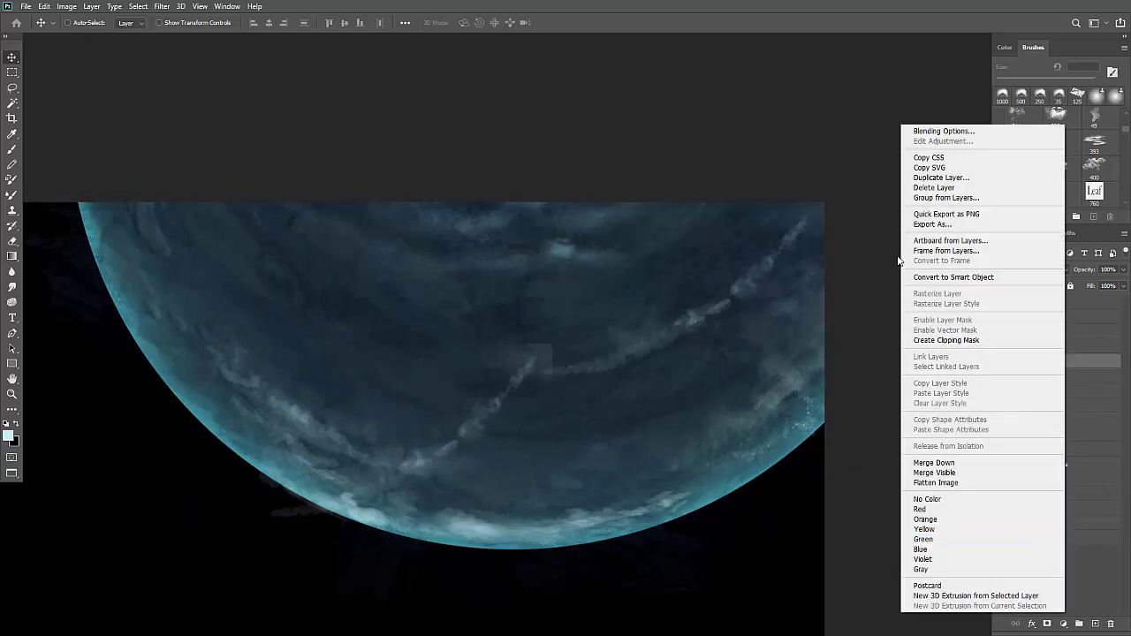
left_click(942, 178)
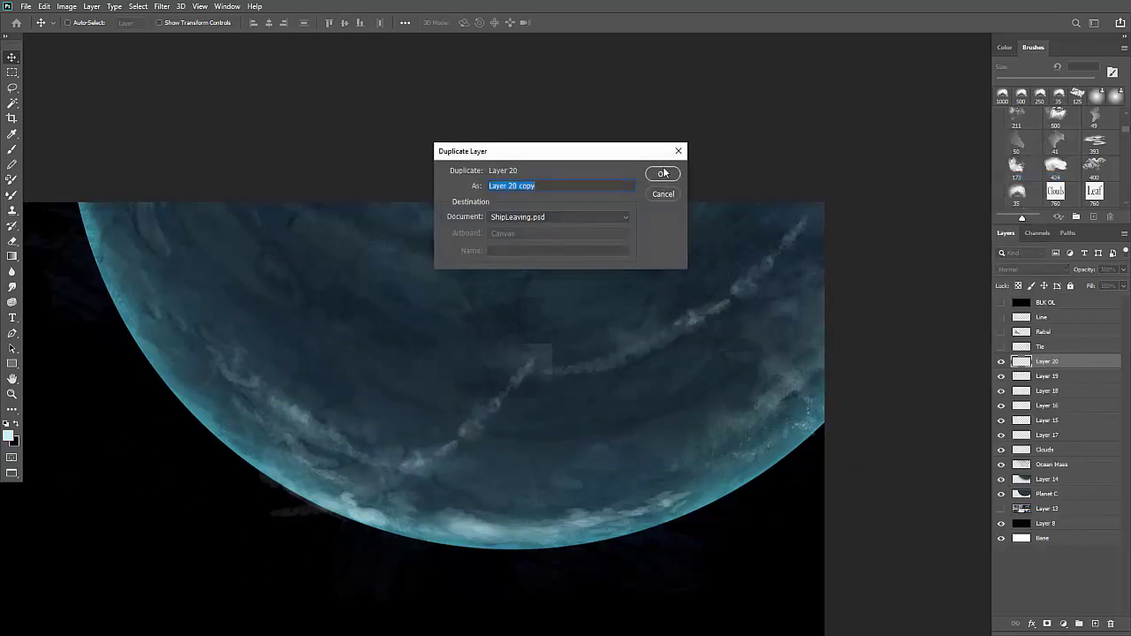
left_click(665, 168)
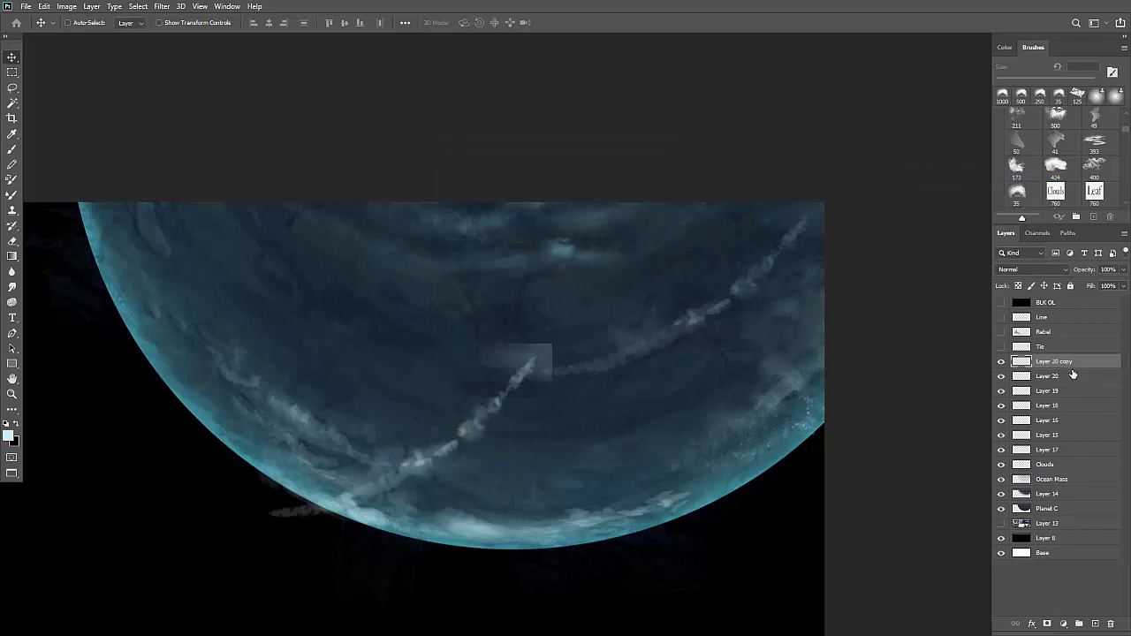
key("ctrl+e")
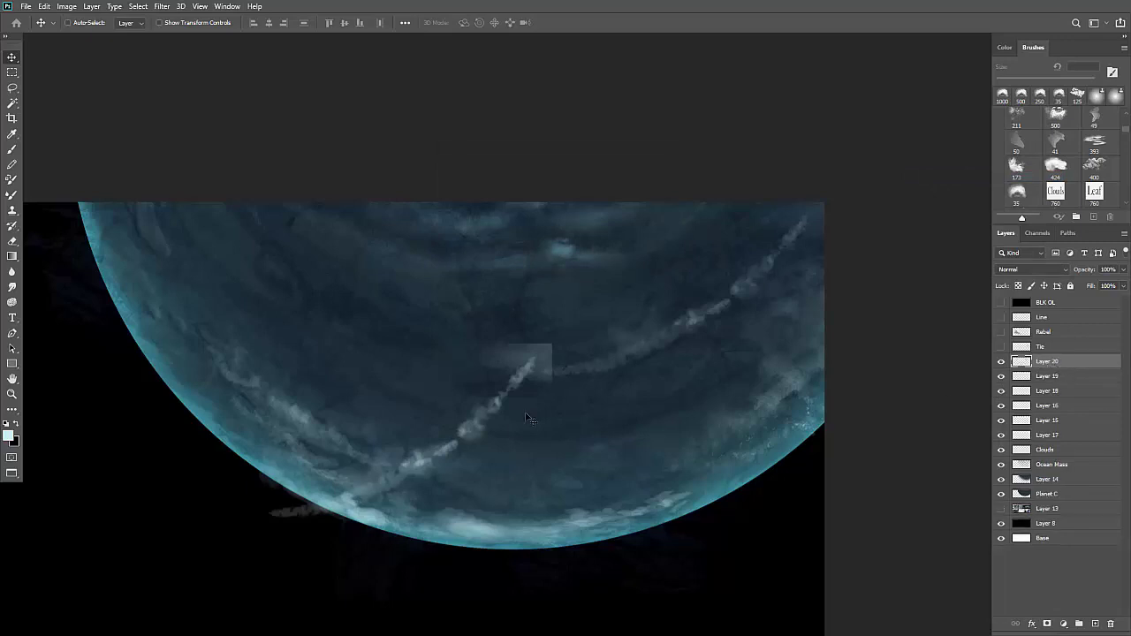
- Erase the hard-edged haze around the upper end of Layer 20's cloud streak at 20% opacity and move the streak higher on the planet
key("e")
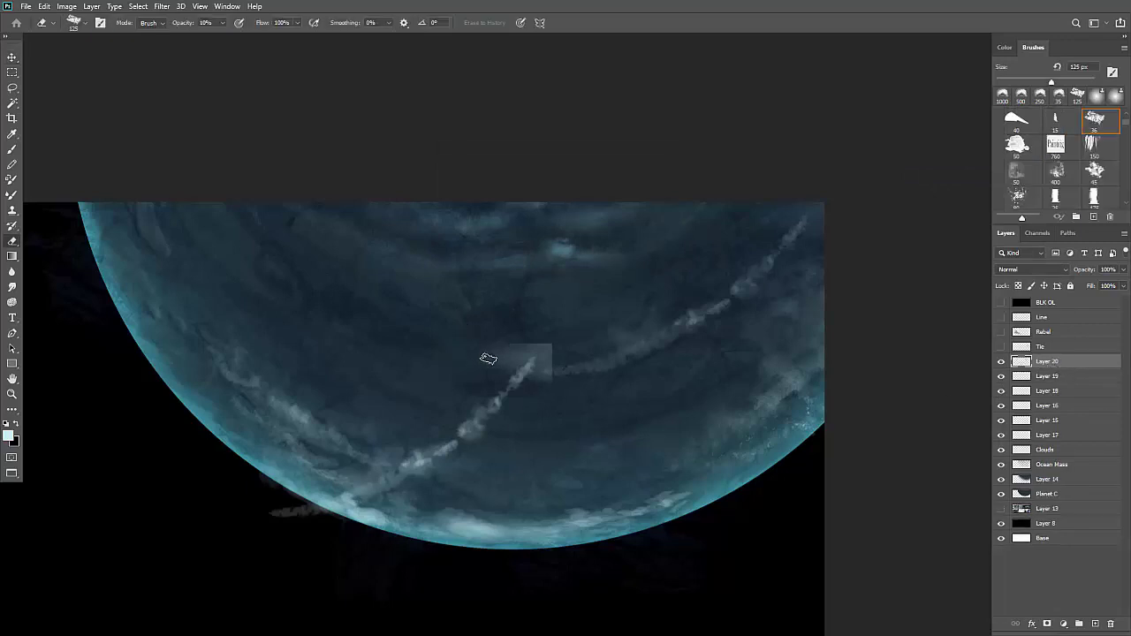
left_click_drag(484, 362, 494, 352)
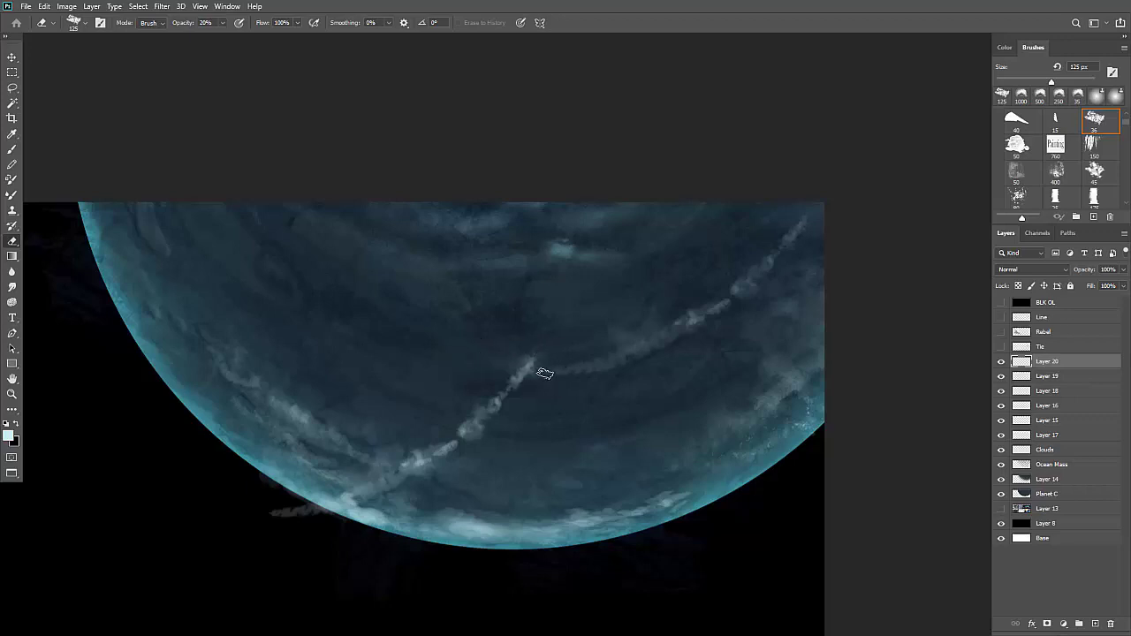
key("v")
mouse_move(496, 363)
left_mouse_down()
mouse_move(472, 313)
mouse_move(533, 311)
left_mouse_up()
- Transform Layer 20's streak to 115.24% width and 59.06% height, rotated to 64.26°, and place it against the planet's left rim
key("ctrl+t")
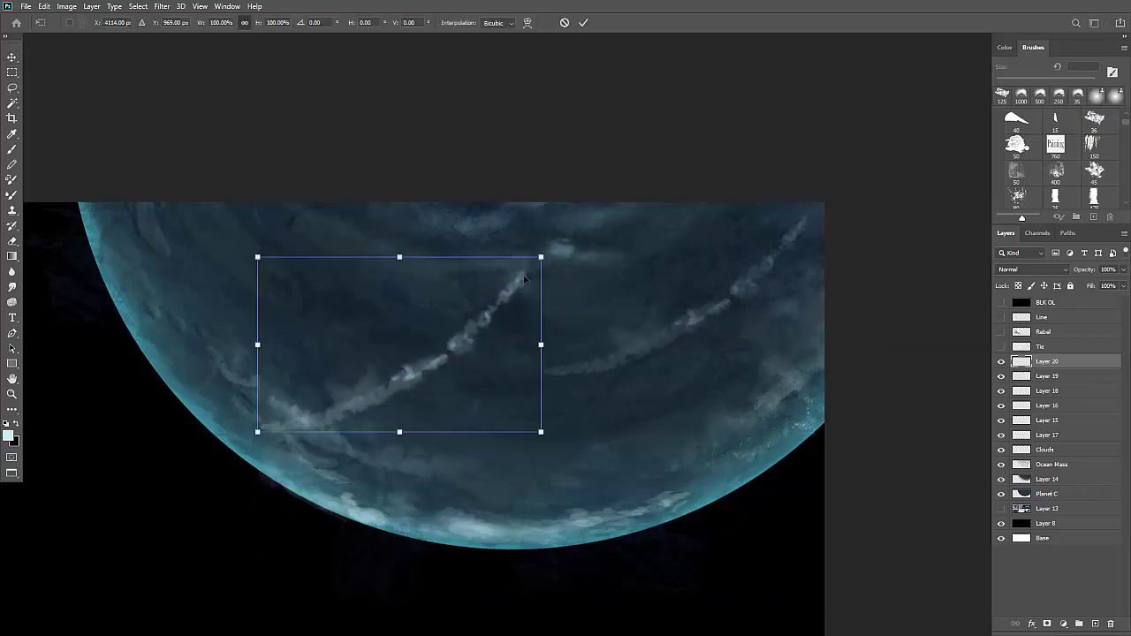
mouse_move(399, 258)
left_mouse_down()
mouse_move(399, 280)
mouse_move(400, 245)
left_mouse_up()
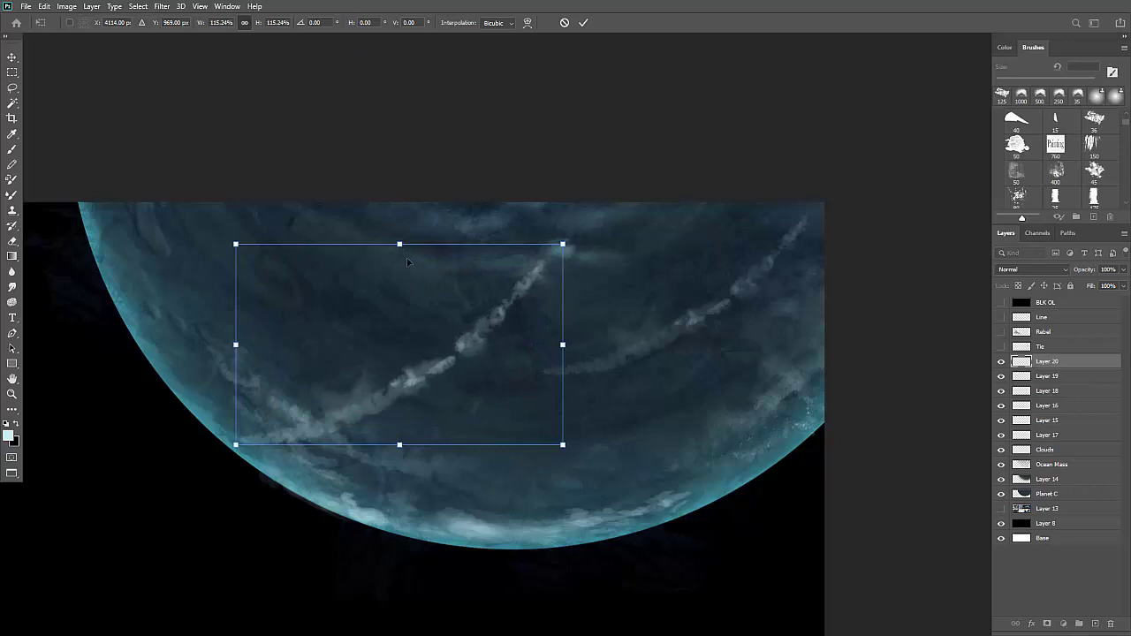
left_click_drag(399, 248, 264, 414)
left_click_drag(370, 381, 368, 410)
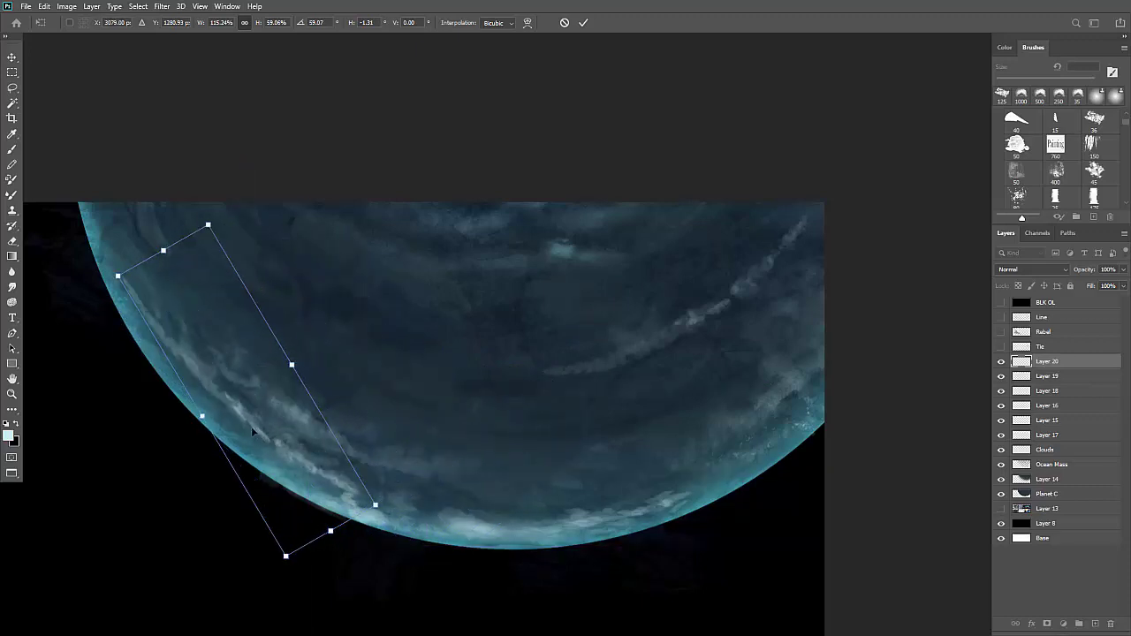
mouse_move(252, 431)
left_mouse_down()
mouse_move(239, 426)
mouse_move(237, 439)
left_mouse_up()
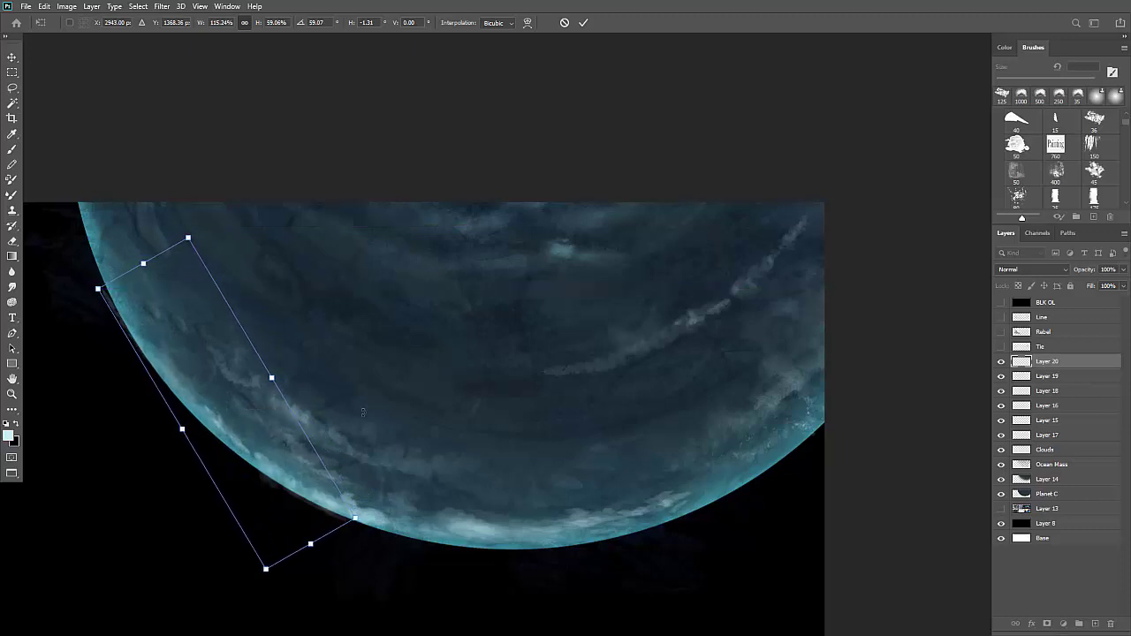
left_click_drag(232, 389, 193, 350)
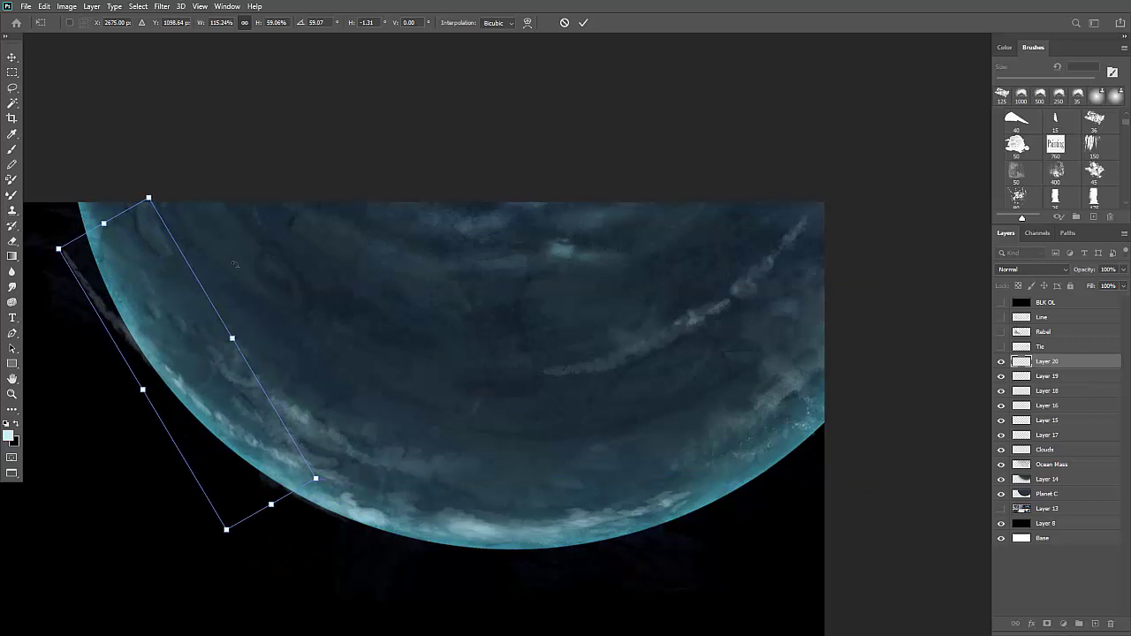
left_click_drag(212, 228, 205, 187)
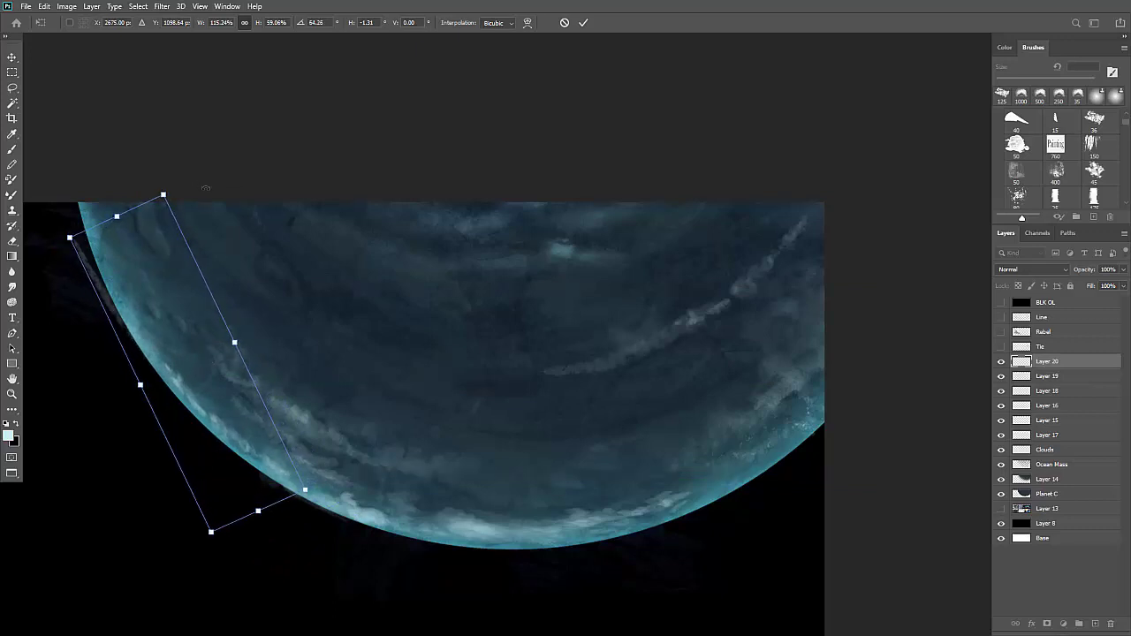
- Warp the streak's upper end to follow the curve of the planet's left edge, apply it and nudge the streak slightly outward
right_click(134, 266)
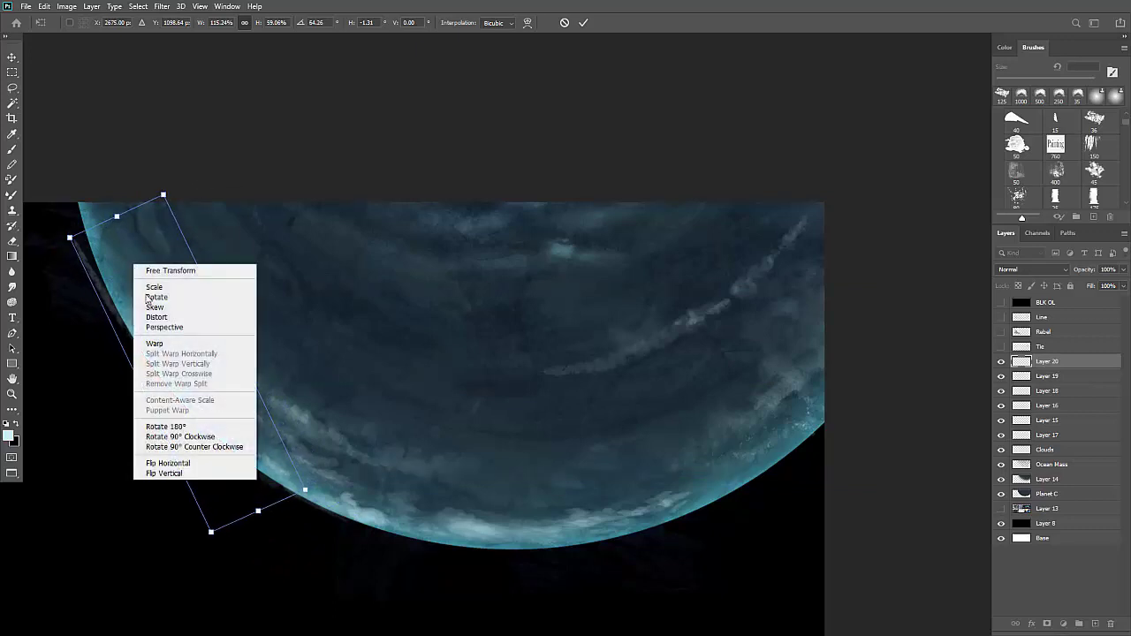
left_click(158, 343)
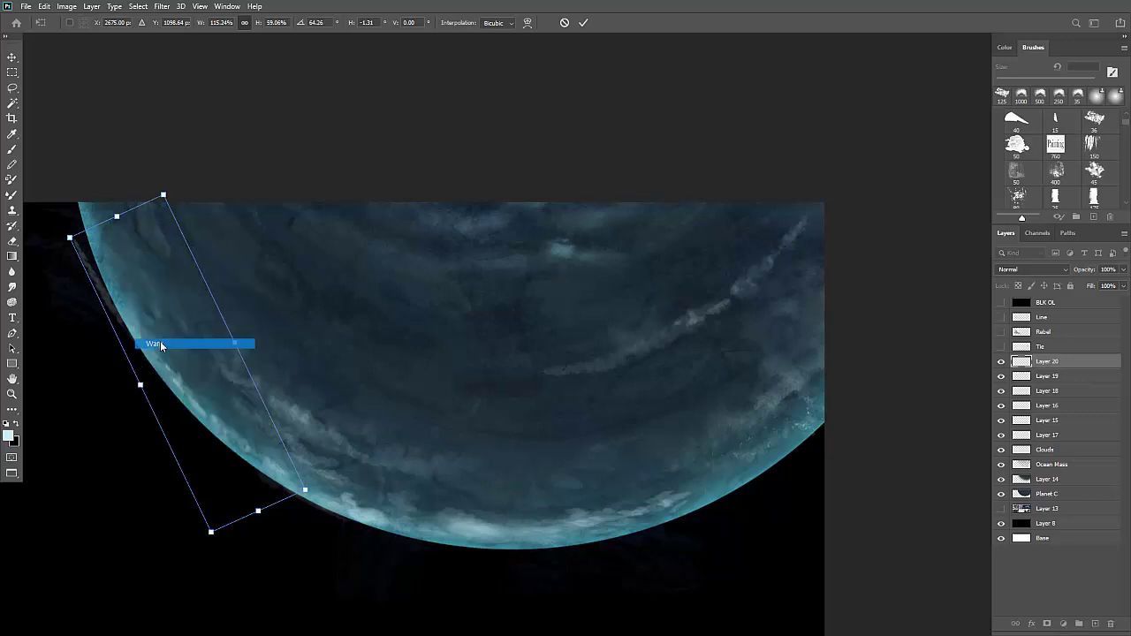
mouse_move(104, 225)
left_mouse_down()
mouse_move(126, 221)
mouse_move(78, 232)
mouse_move(91, 228)
left_mouse_up()
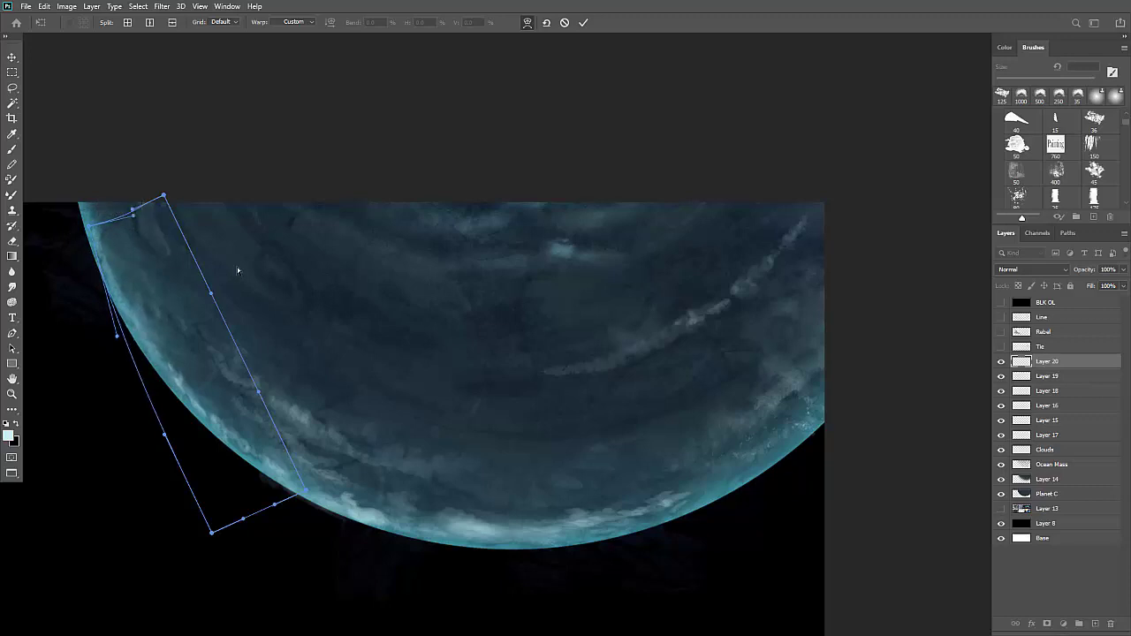
key("Return")
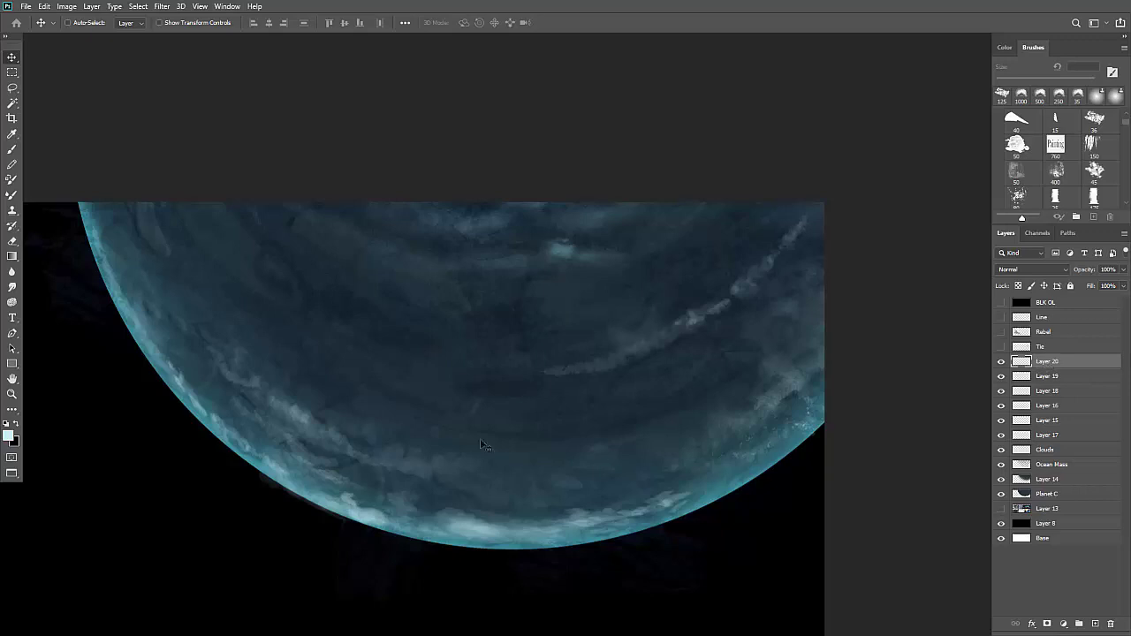
left_click_drag(223, 386, 211, 381)
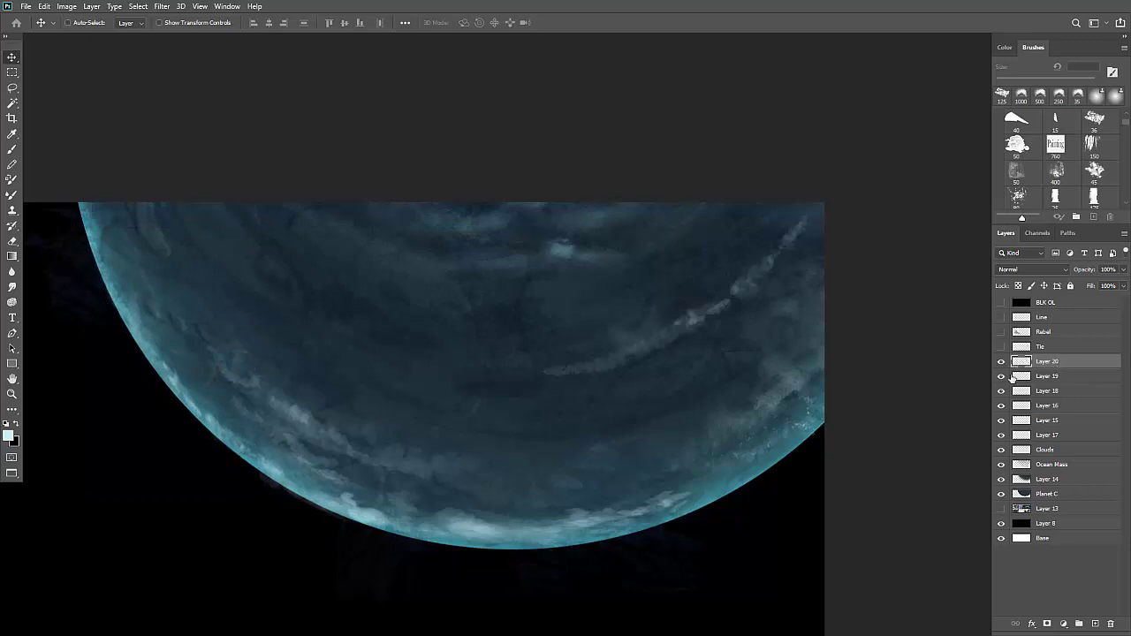
- Paste a copy of Layer 20's cloud streak onto a new layer and move it inward over the planet's surface
mouse_move(866, 380)
left_mouse_down()
mouse_move(509, 378)
mouse_move(492, 337)
mouse_move(500, 346)
left_mouse_up()
key("Delete")
left_click(1001, 361)
key("ctrl+a")
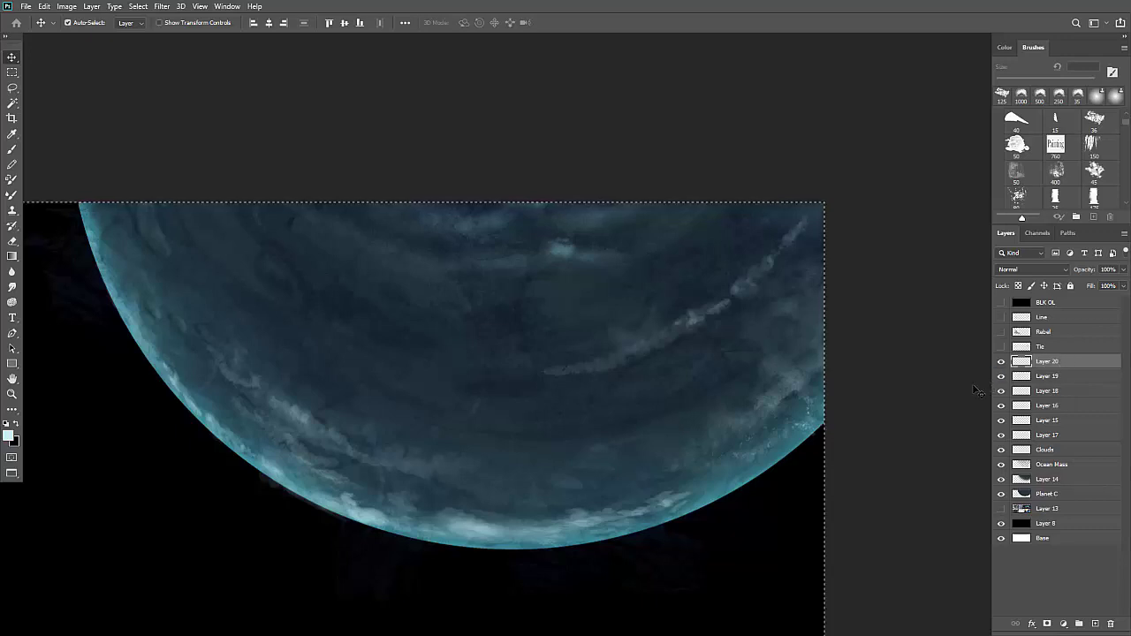
key("ctrl+v")
mouse_move(246, 386)
left_mouse_down()
mouse_move(164, 263)
mouse_move(135, 247)
mouse_move(127, 258)
left_mouse_up()
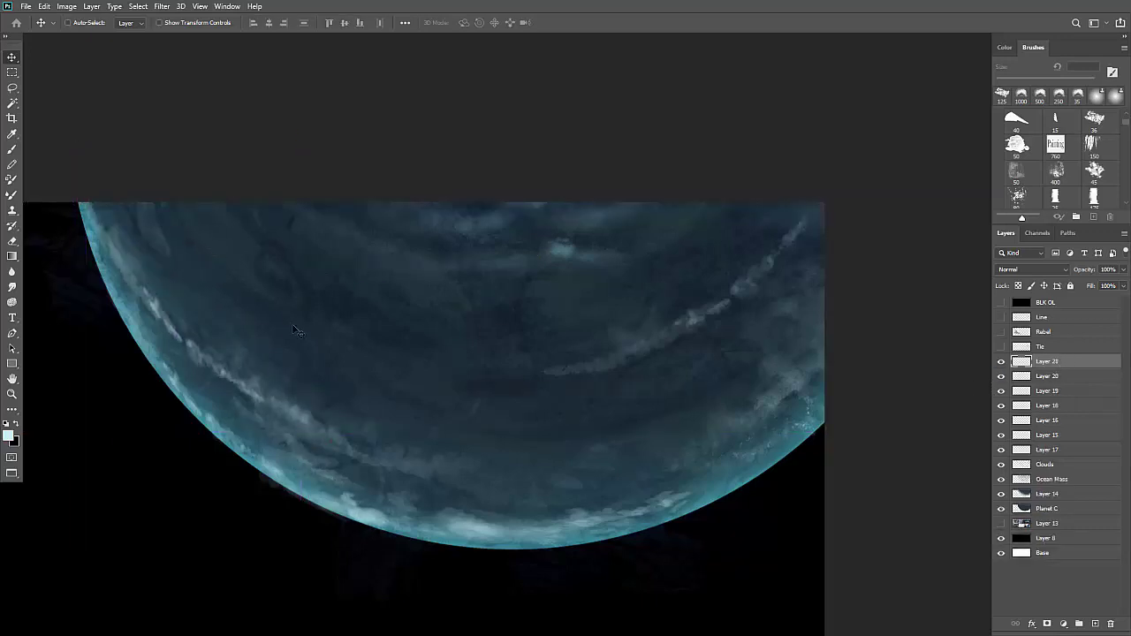
left_click_drag(395, 440, 566, 434)
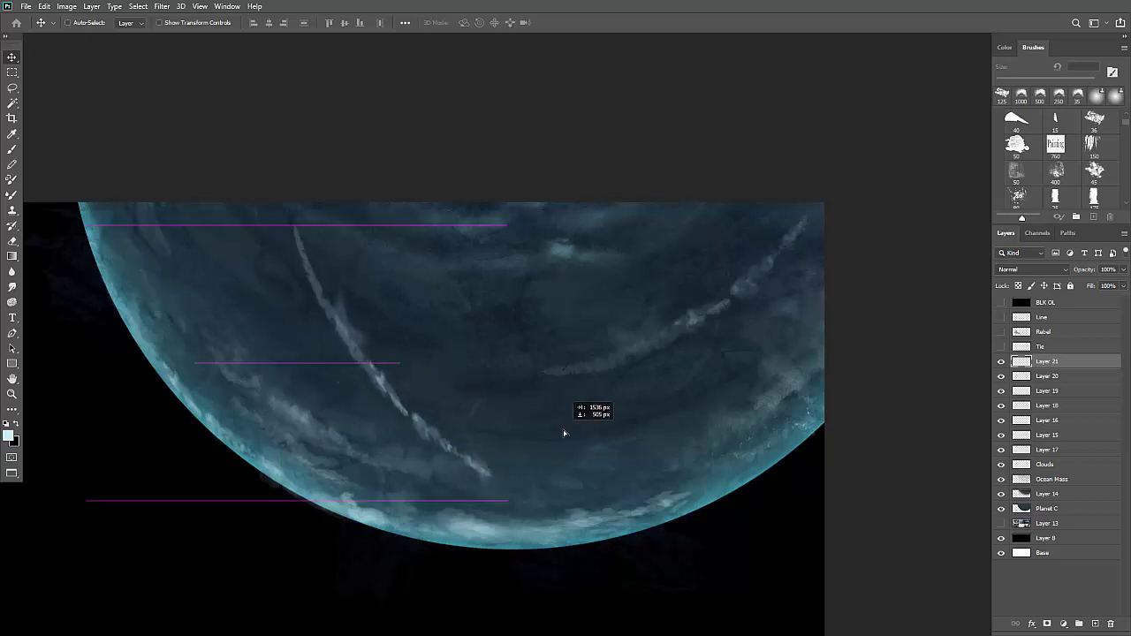
- Rotate the copied streak counterclockwise into a nearly horizontal arc across the planet's middle
key("ctrl+t")
mouse_move(591, 151)
left_mouse_down()
mouse_move(424, 133)
mouse_move(346, 138)
mouse_move(374, 138)
mouse_move(364, 142)
left_mouse_up()
key("Return")
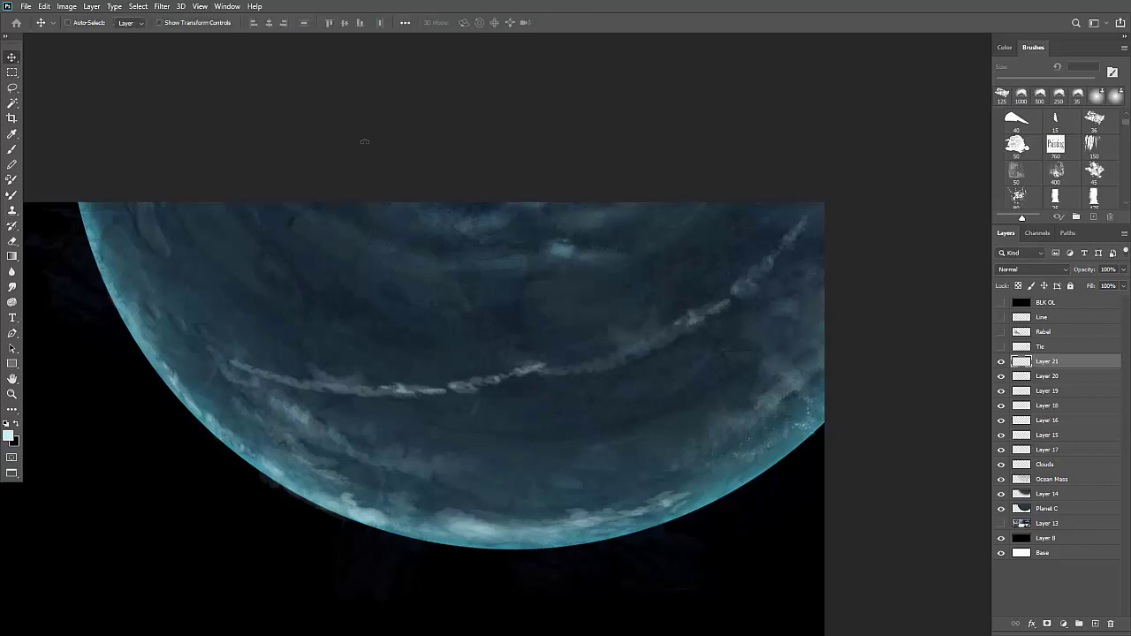
- Scale Layer 21's streak to 59.55%, rotate it to 72.59° and fit it along the planet's upper-left rim
key("ctrl+t")
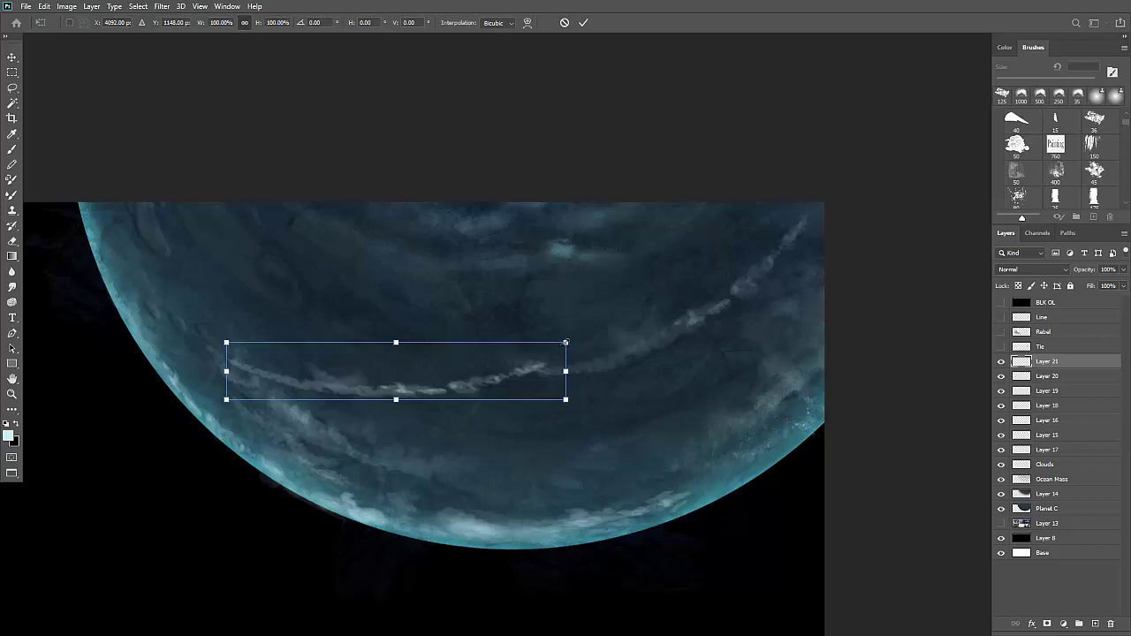
left_click_drag(566, 342, 459, 385)
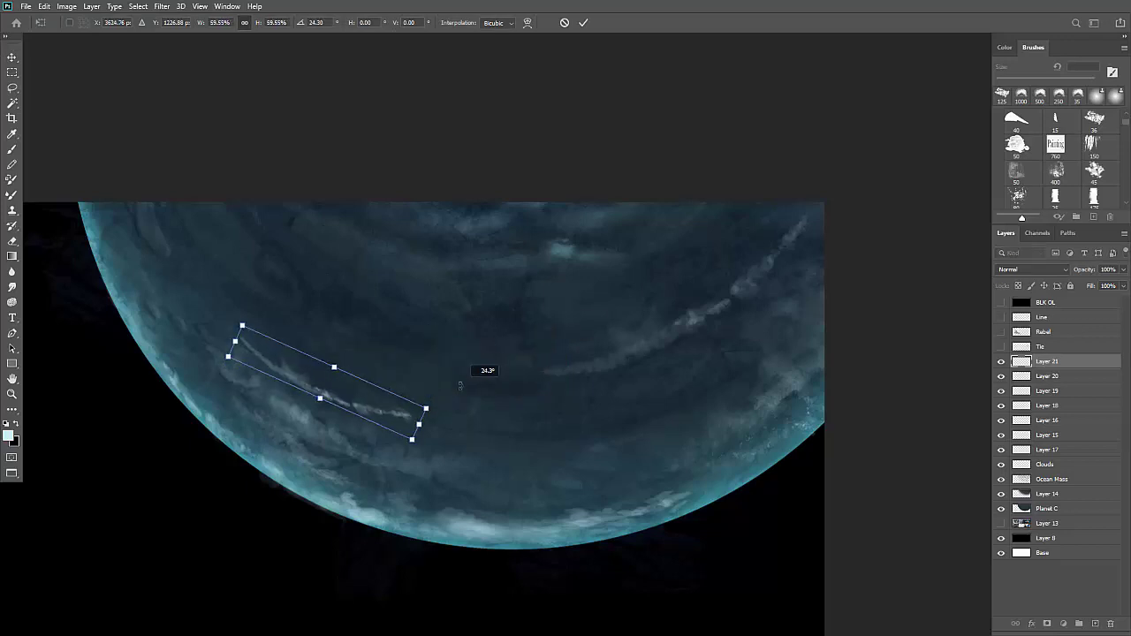
left_click_drag(340, 393, 236, 379)
left_click_drag(261, 329, 292, 334)
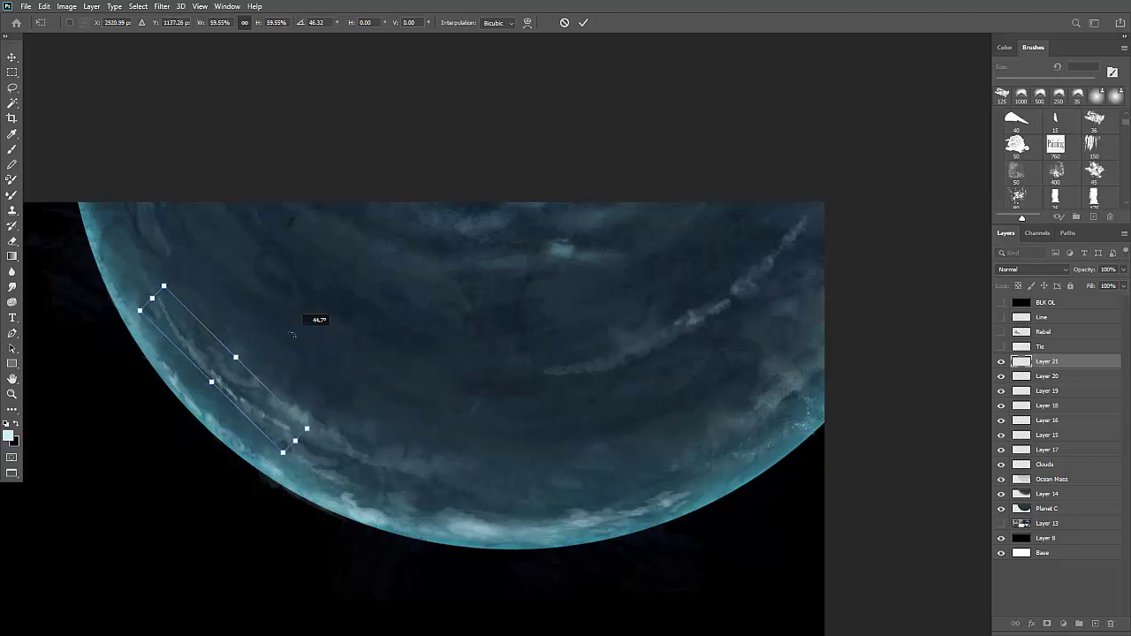
left_click_drag(223, 340, 134, 221)
mouse_move(197, 185)
left_mouse_down()
mouse_move(198, 228)
mouse_move(199, 205)
left_mouse_up()
left_click_drag(150, 265, 124, 234)
left_click_drag(176, 185, 180, 199)
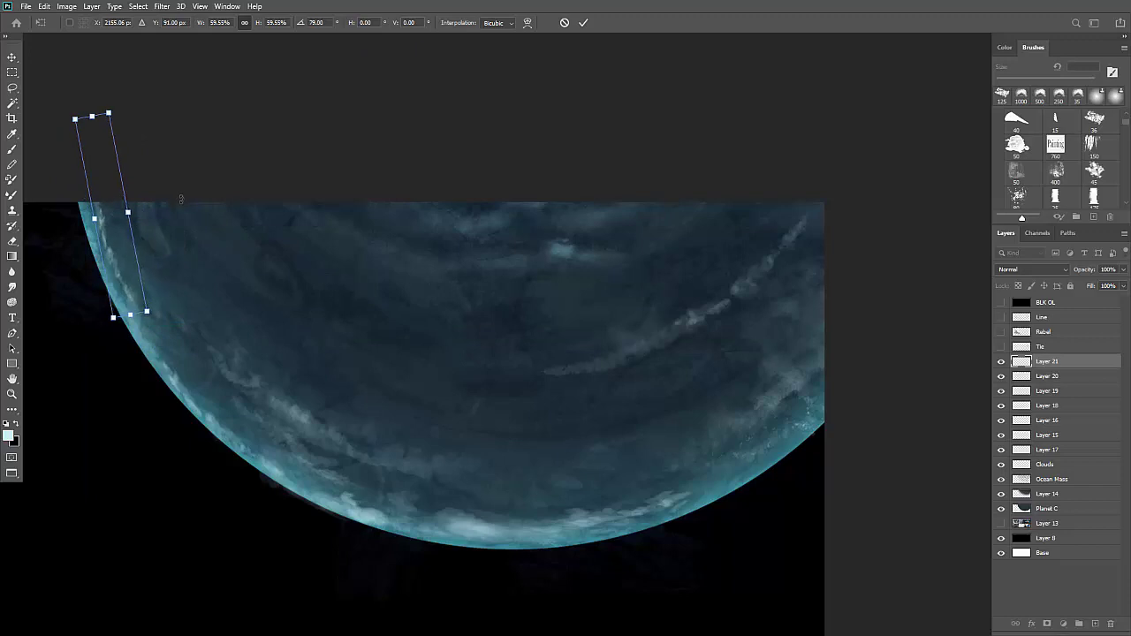
mouse_move(124, 241)
left_mouse_down()
mouse_move(120, 224)
mouse_move(129, 251)
left_mouse_up()
left_click_drag(194, 181, 202, 172)
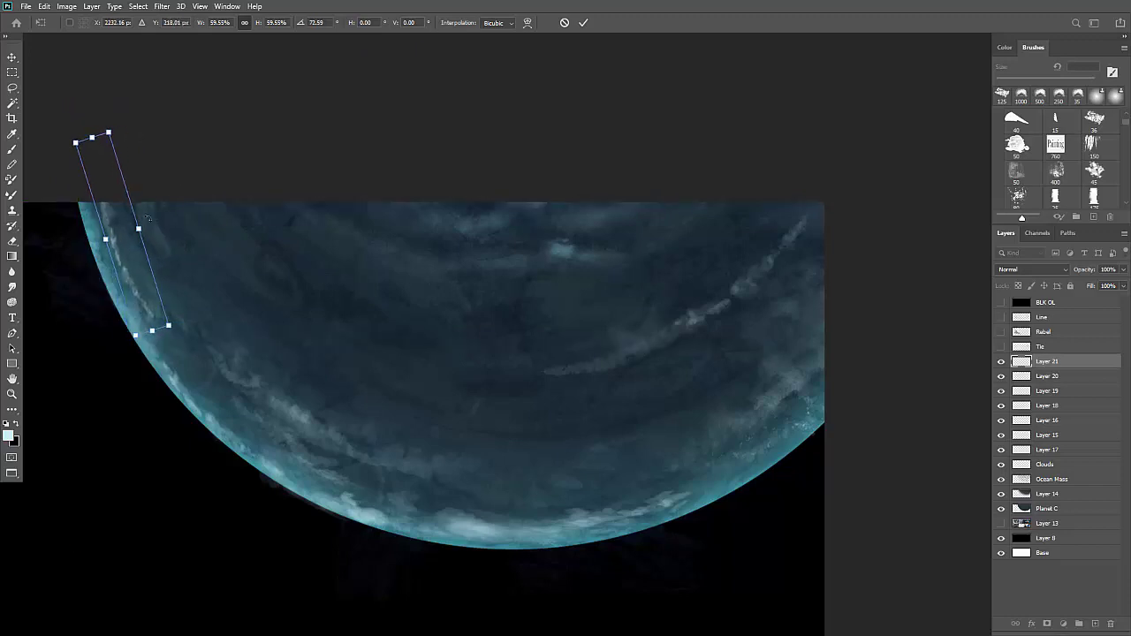
left_click_drag(126, 232, 118, 224)
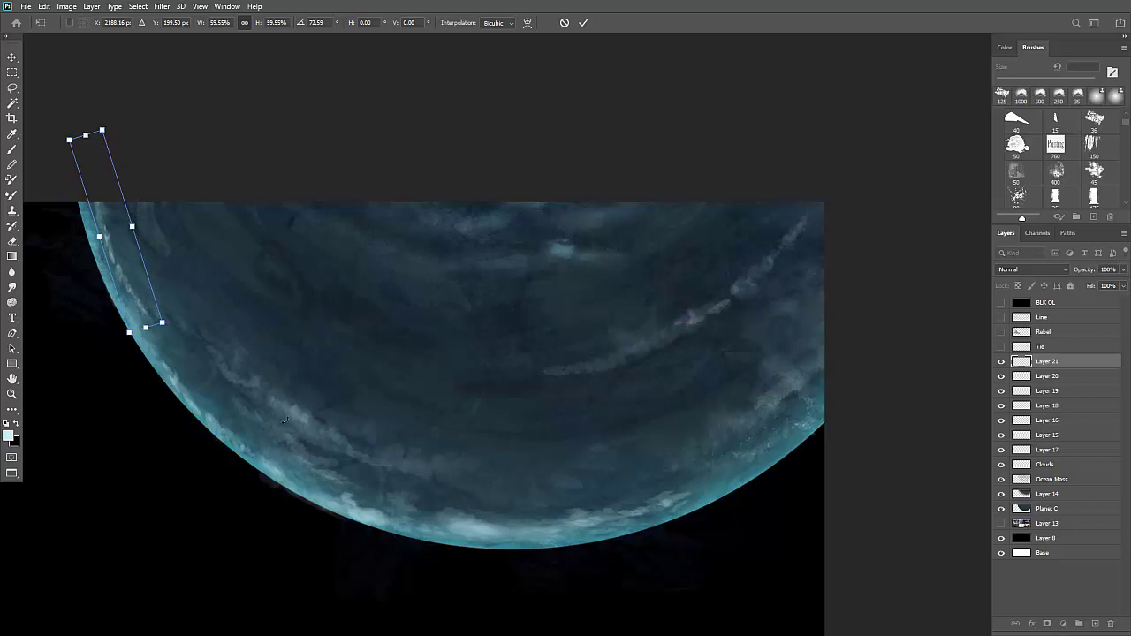
key("Return")
- Copy Layer 15's clouds onto a new layer, move the copy toward the planet's centre and rotate it counterclockwise
right_click(294, 413)
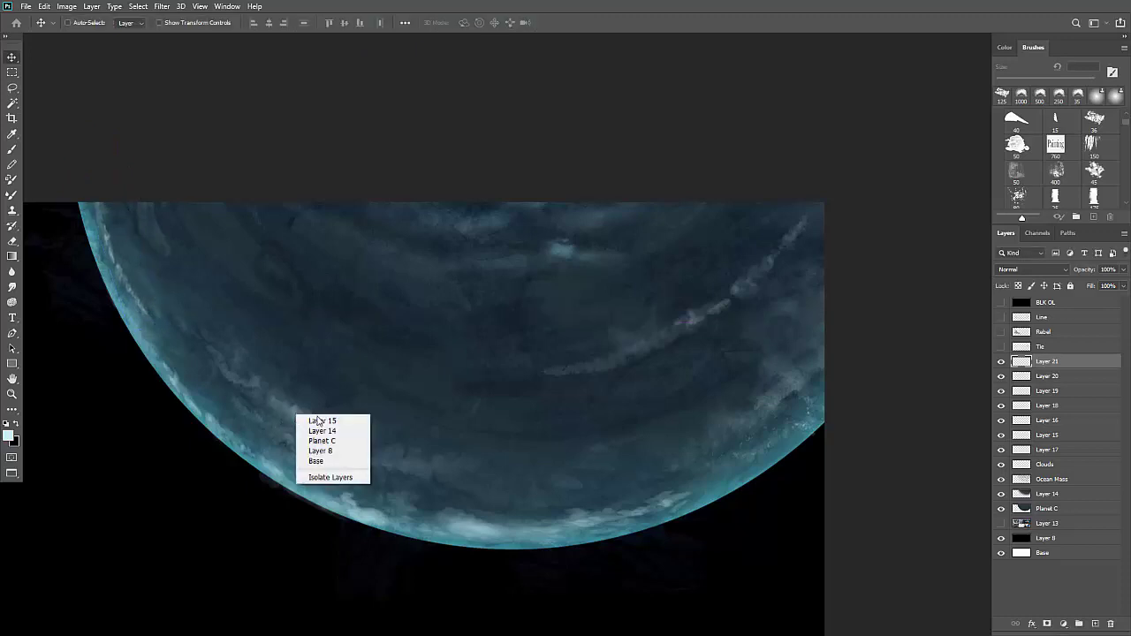
left_click(319, 420)
key("ctrl+shift+alt+e")
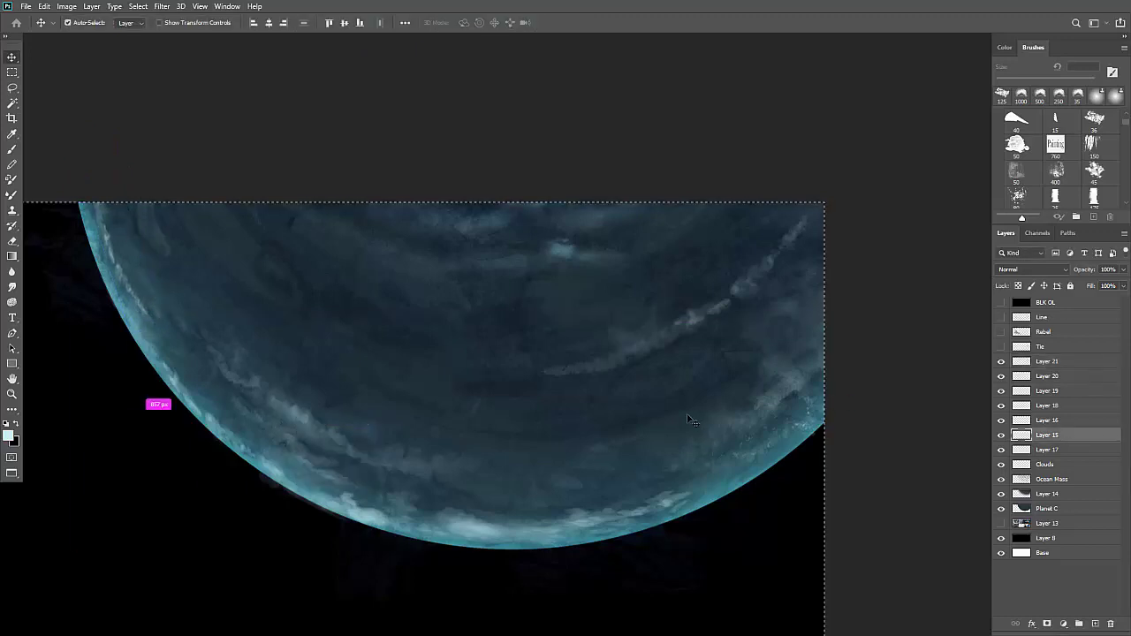
left_click_drag(651, 500, 451, 434)
mouse_move(357, 425)
left_mouse_down()
mouse_move(364, 400)
mouse_move(453, 374)
left_mouse_up()
key("ctrl+t")
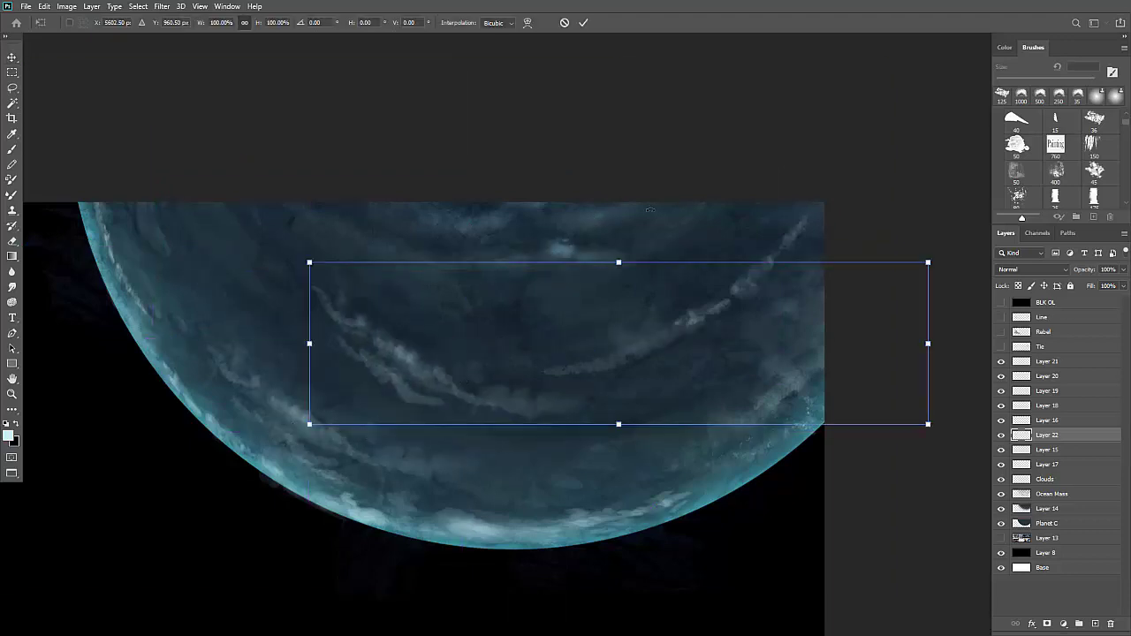
left_click_drag(698, 181, 640, 162)
key("Return")
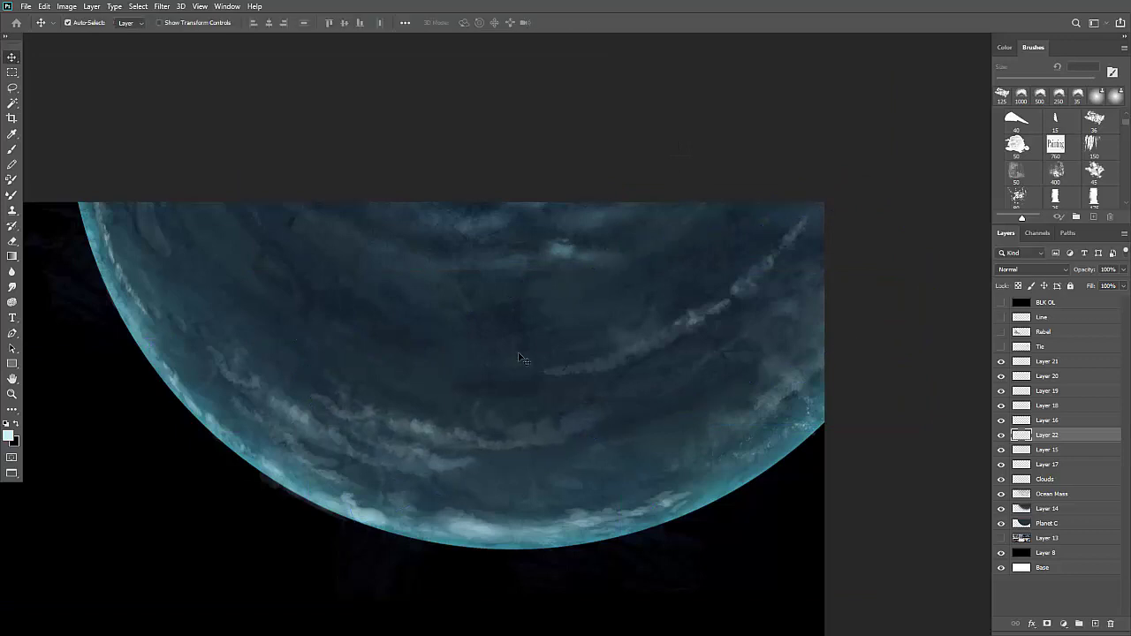
- Flip Layer 22's clouds horizontally and reposition them over the middle of the planet, just below its centre
key("ctrl+t")
right_click(500, 409)
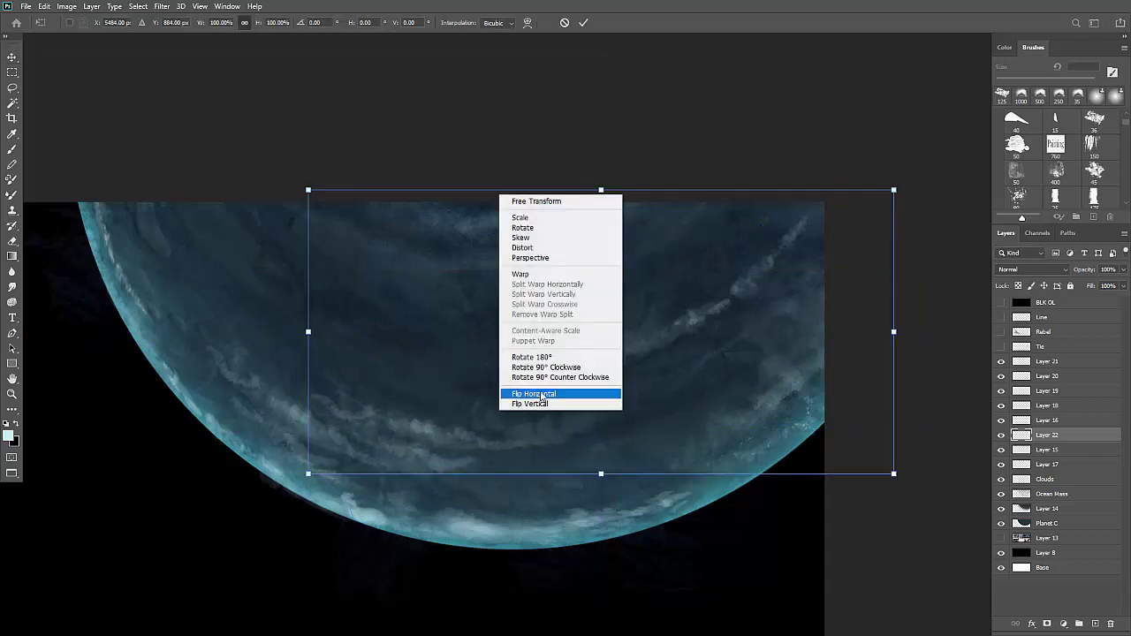
left_click(542, 395)
left_click_drag(818, 296, 503, 351)
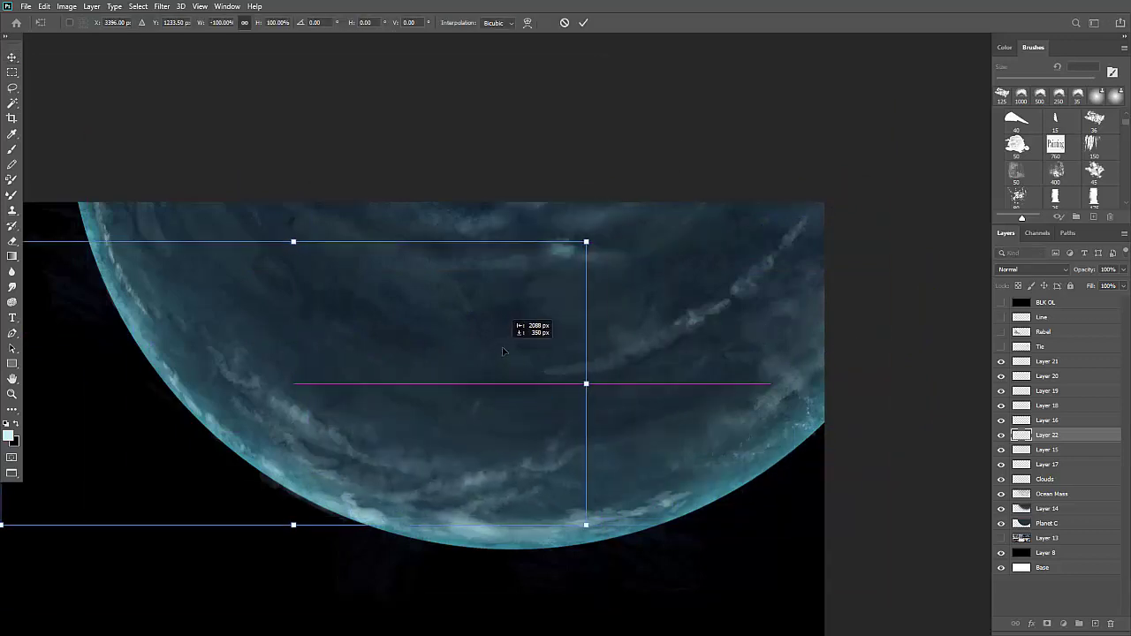
key("Return")
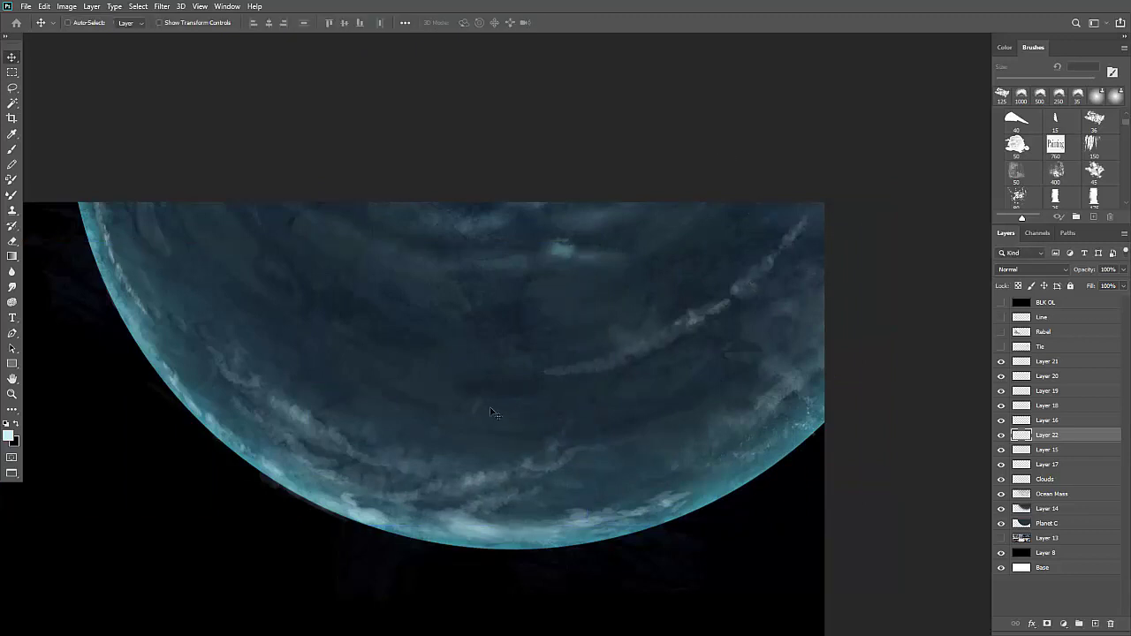
left_click_drag(493, 413, 521, 297)
key("ctrl+t")
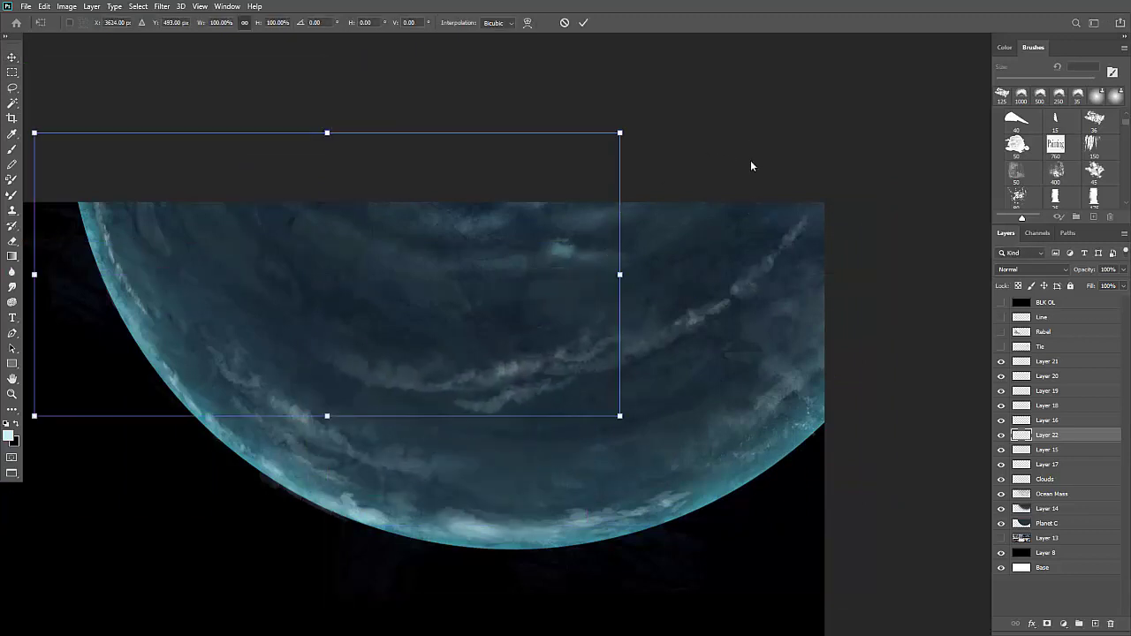
key("Return")
- Rotate Layer 22's clouds clockwise to 67.49° and move them up toward the planet's upper-left edge
key("ctrl+t")
left_click_drag(654, 367, 550, 499)
left_click_drag(433, 442, 274, 291)
left_click_drag(397, 230, 486, 332)
left_click_drag(214, 215, 271, 153)
left_click_drag(409, 156, 447, 196)
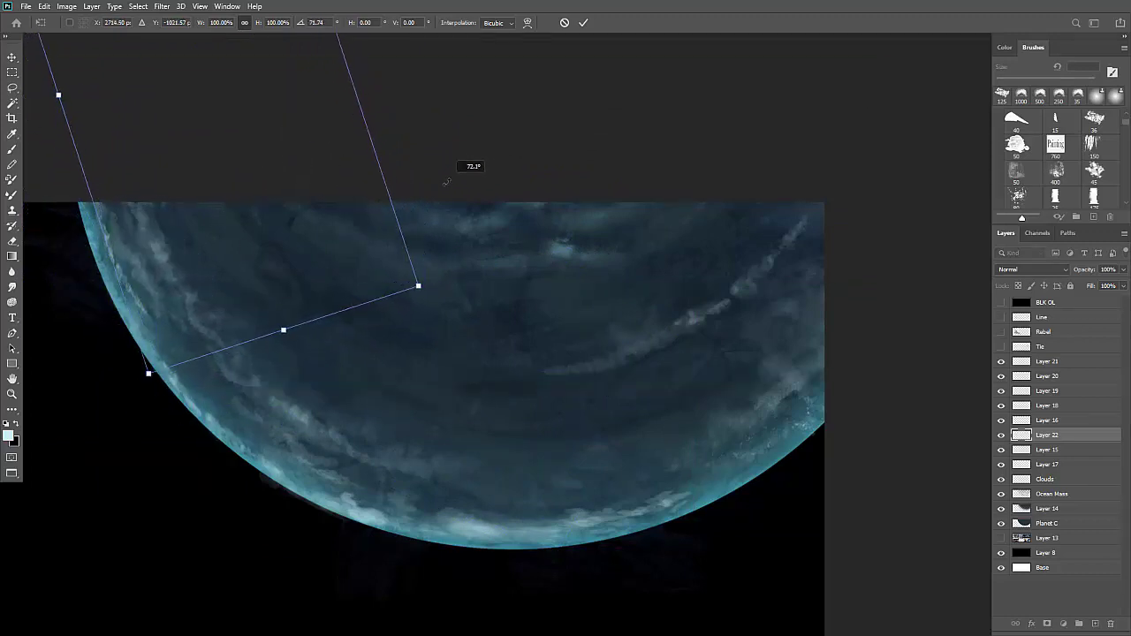
left_click_drag(321, 212, 376, 177)
left_click_drag(539, 142, 555, 86)
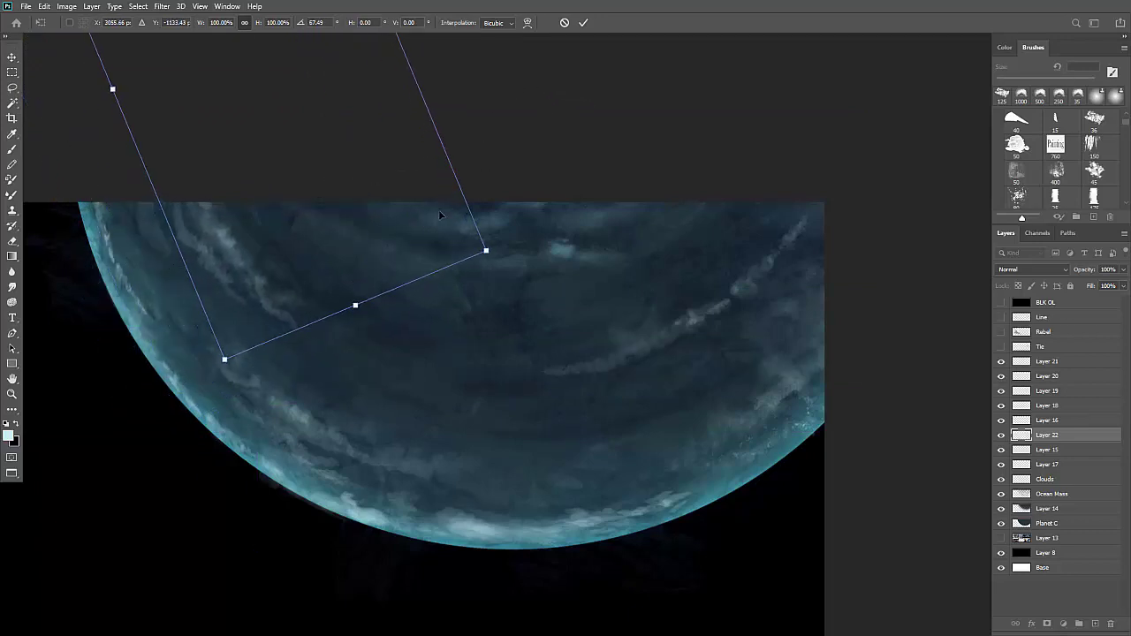
- Fit Layer 22's clouds inside the planet's upper-left rim at 73.91% scale and 66.80° rotation, then reduce the layer's opacity to 66%
left_click_drag(440, 214, 525, 372)
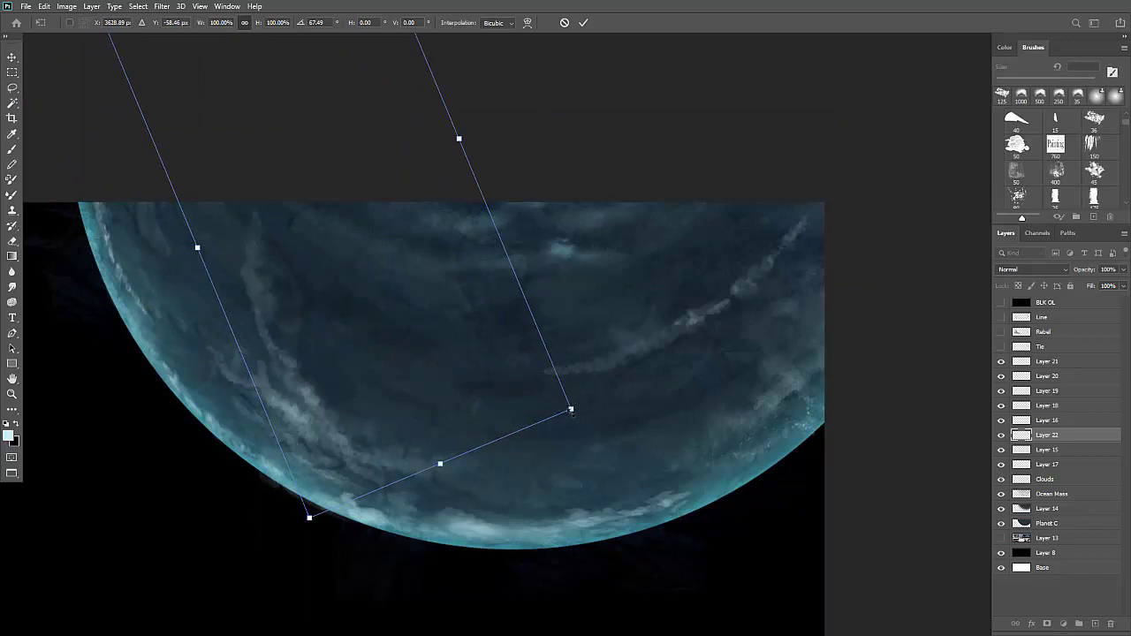
left_click_drag(558, 404, 463, 272)
left_click_drag(360, 175, 305, 139)
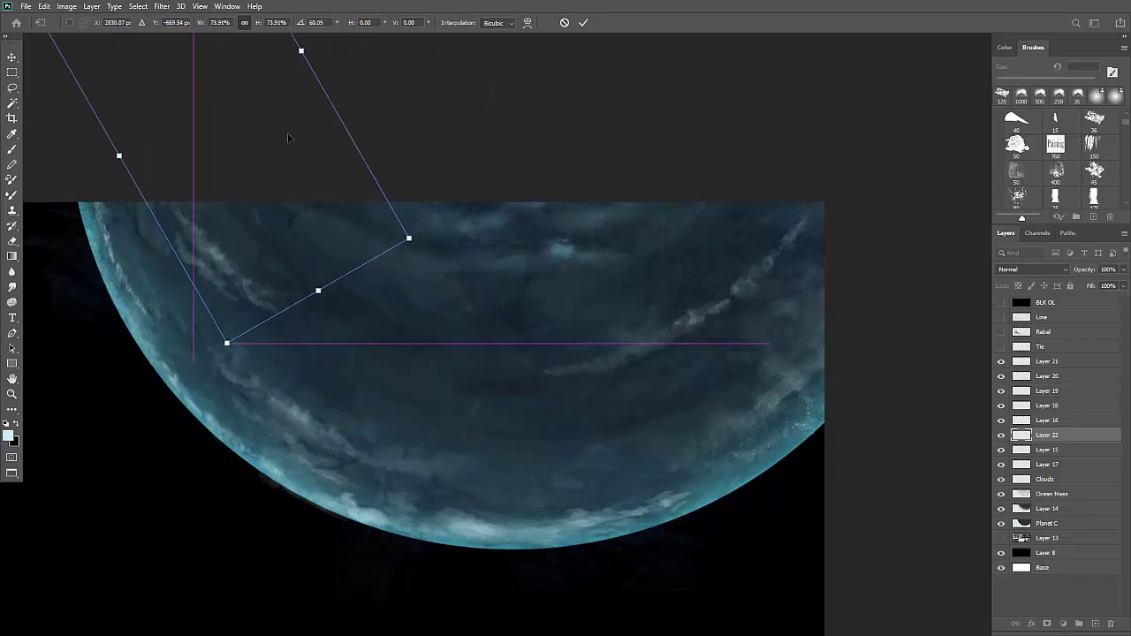
left_click_drag(433, 113, 443, 134)
left_click_drag(329, 159, 313, 160)
key("Return")
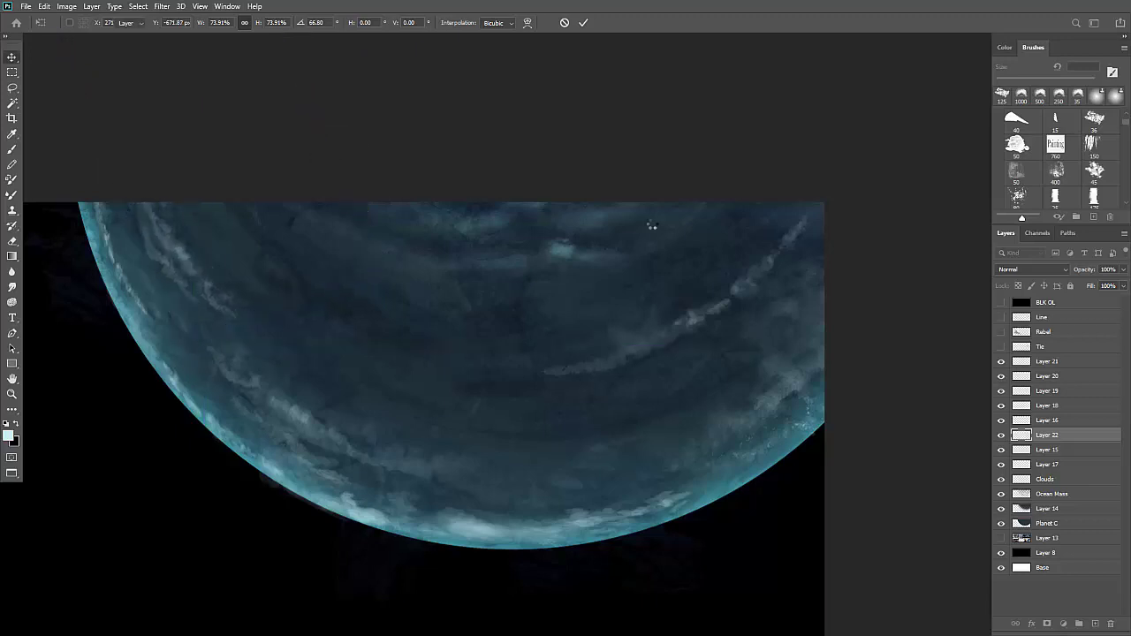
left_click(1123, 270)
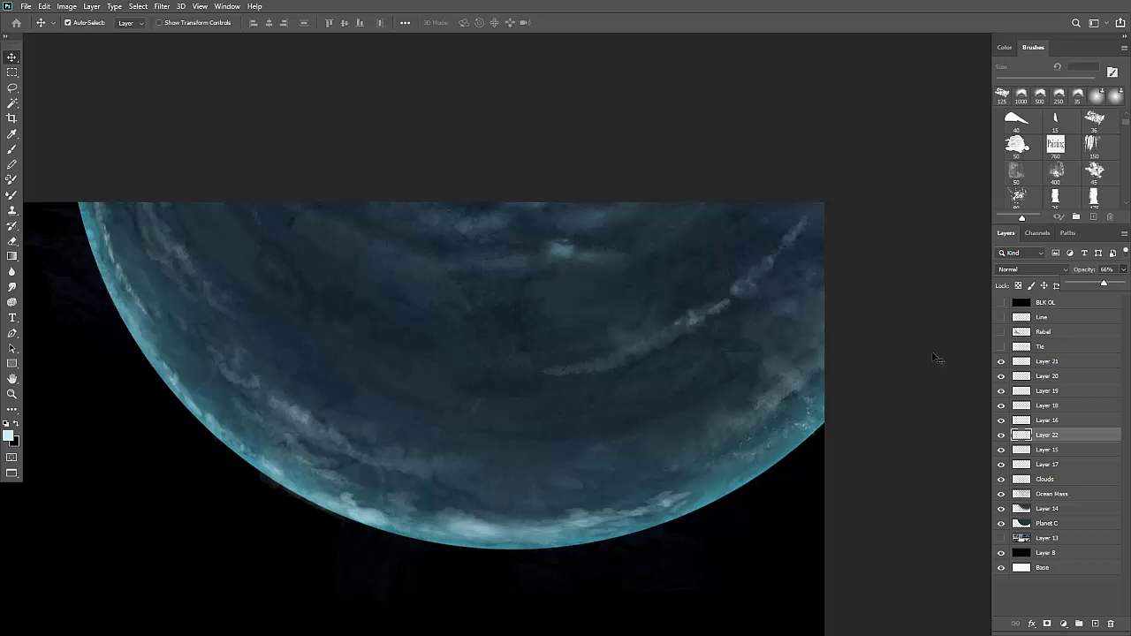
- Paste the copied clouds onto a new layer above Layer 22, enlarge them to 177.56% and rotate them about 32° counterclockwise
key("ctrl+v")
left_click_drag(377, 468, 667, 311)
key("ctrl+t")
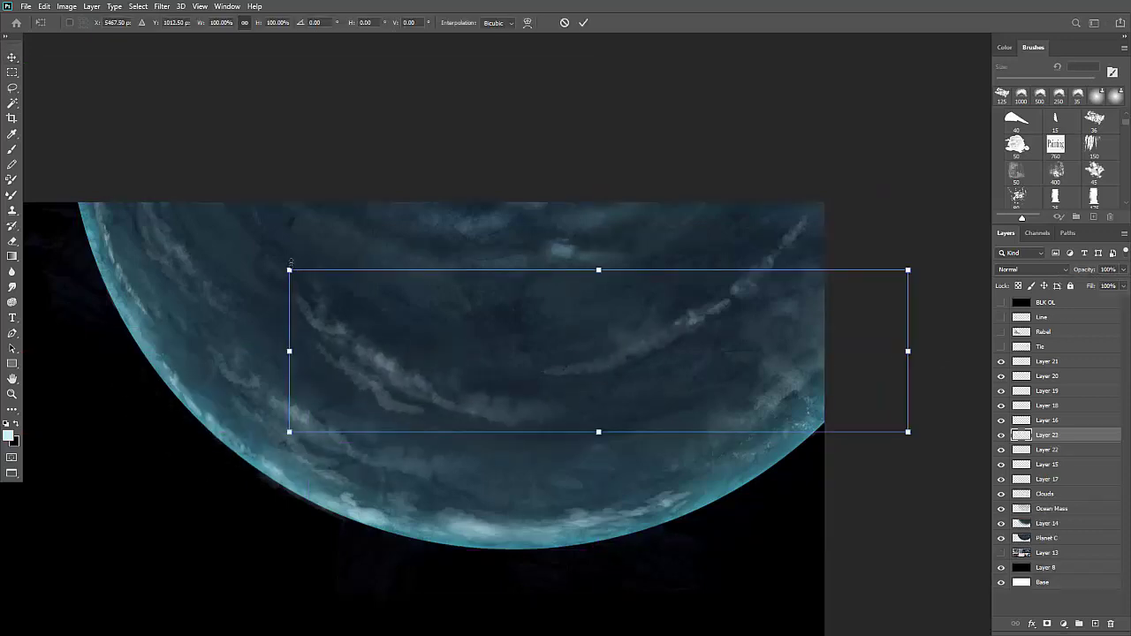
left_click_drag(289, 269, 323, 118)
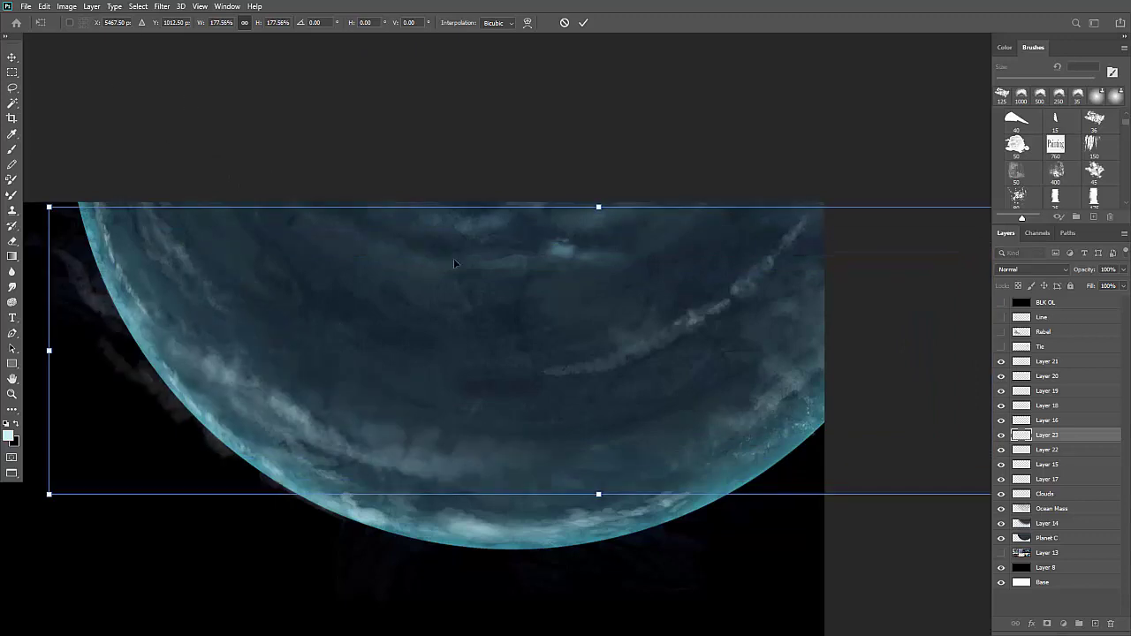
left_click_drag(454, 263, 573, 218)
left_click_drag(497, 94, 302, 288)
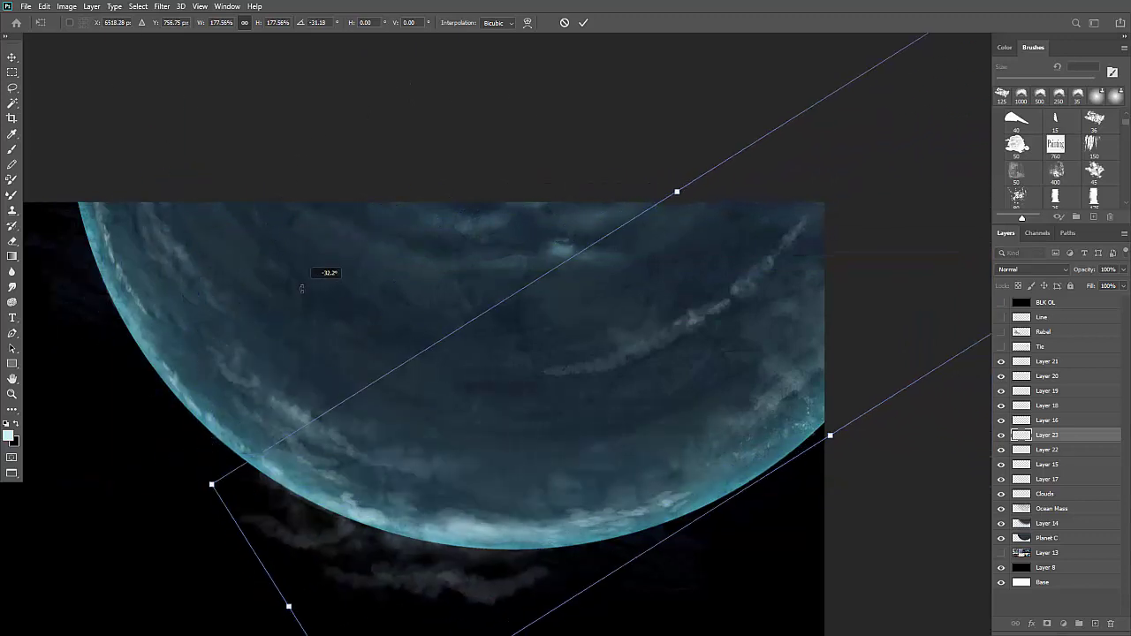
left_click_drag(861, 414, 929, 295)
key("Return")
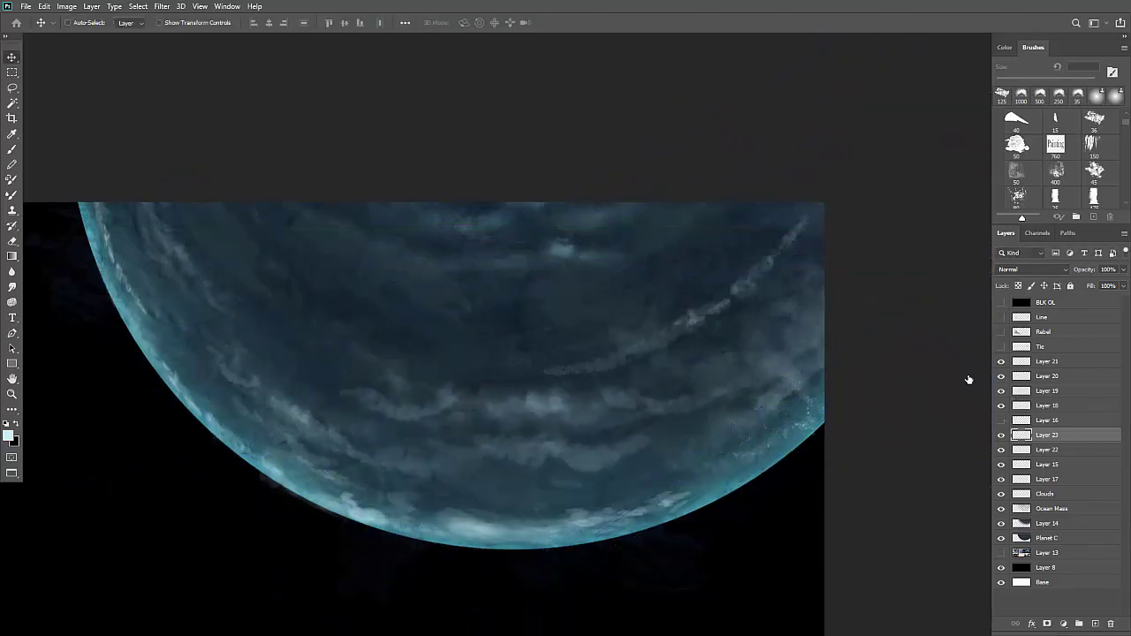
- Reposition Layer 23's enlarged clouds across the lower middle of the planet
left_click_drag(403, 447, 443, 485)
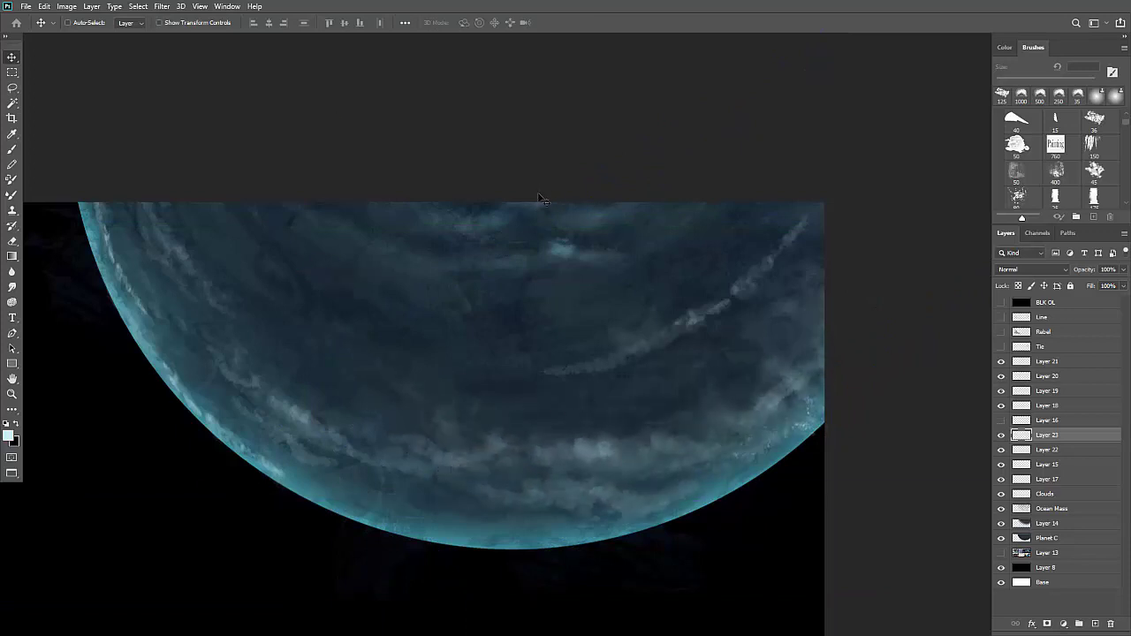
key("ctrl+t")
key("Return")
left_click_drag(528, 287, 518, 316)
key("ctrl+t")
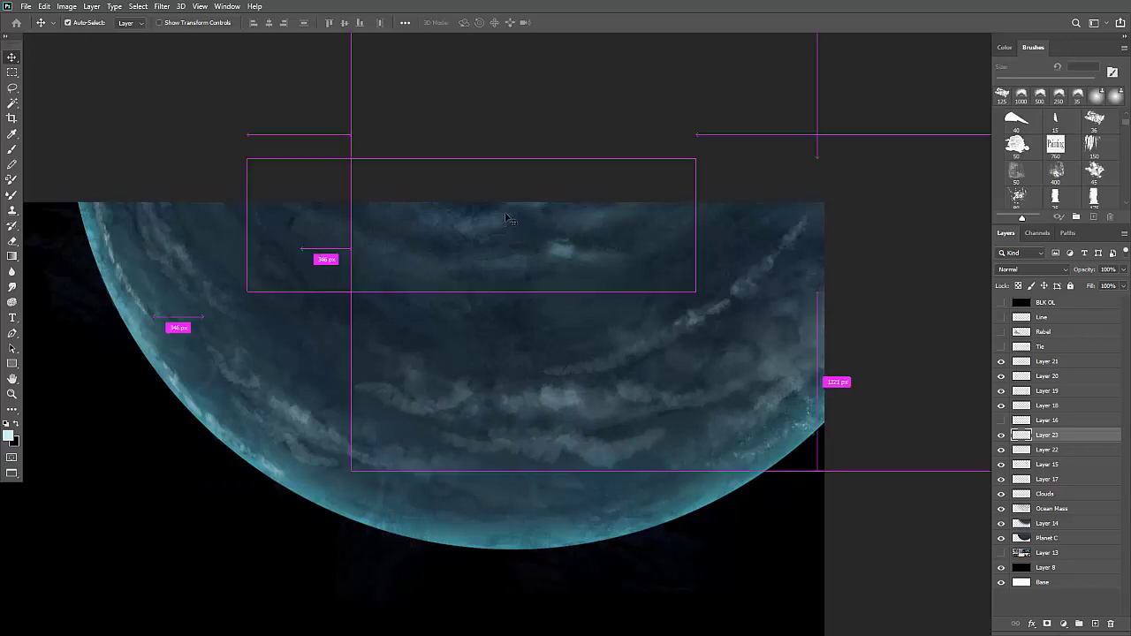
left_click_drag(292, 111, 303, 252)
left_click_drag(291, 150, 265, 229)
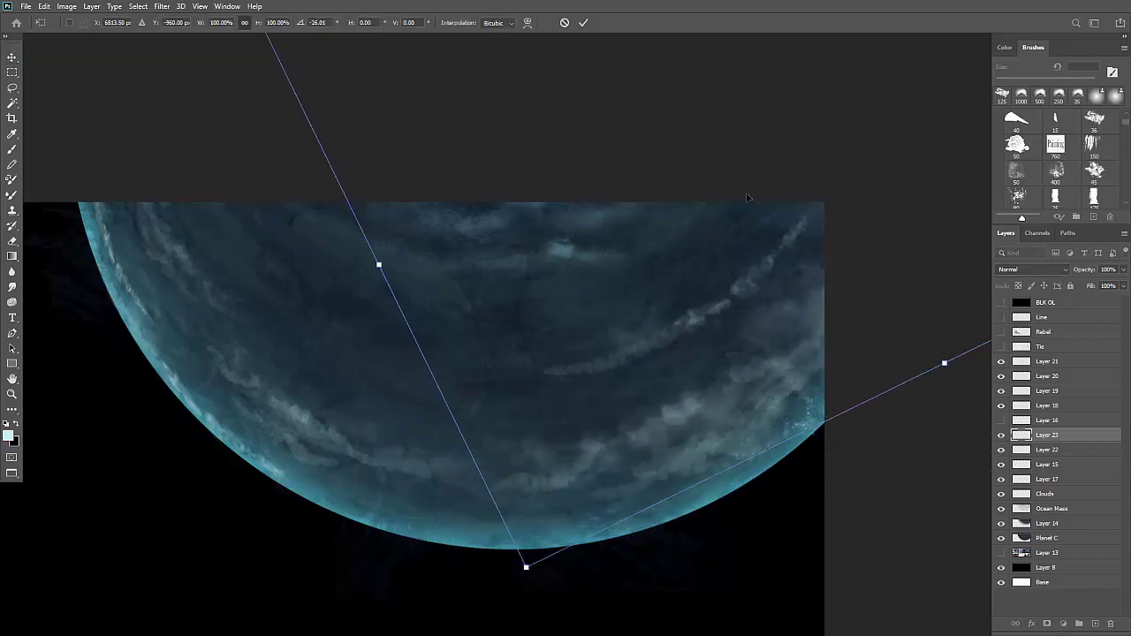
left_click_drag(824, 221, 801, 285)
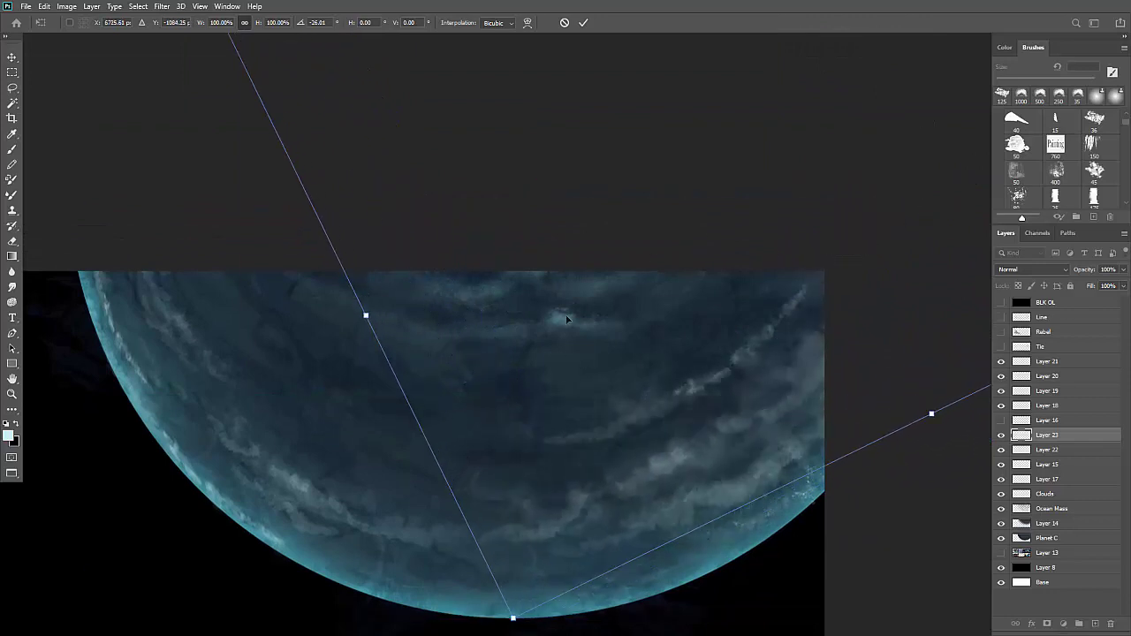
left_click_drag(602, 608, 429, 570)
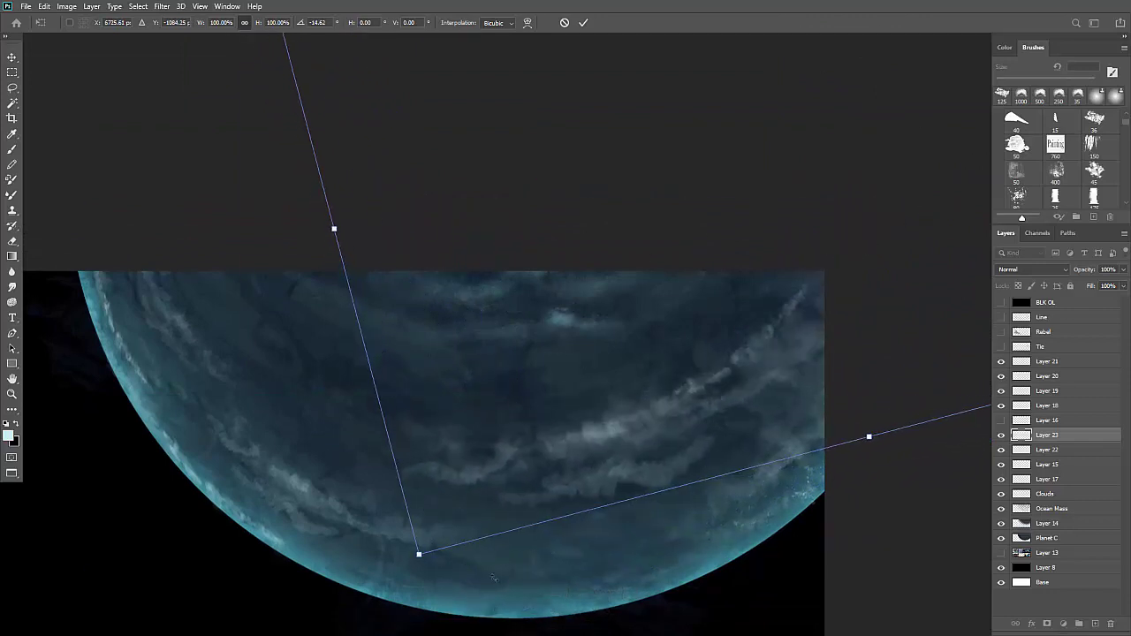
left_click_drag(675, 333, 726, 386)
left_click_drag(571, 346, 421, 209)
left_click_drag(664, 234, 503, 455)
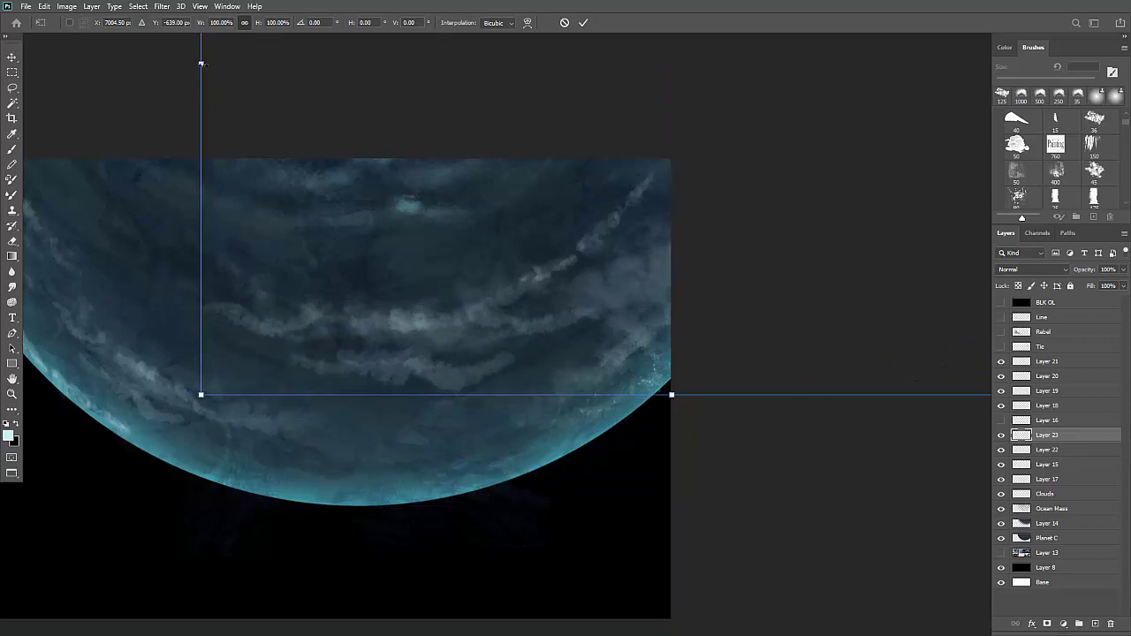
left_click_drag(202, 63, 477, 111)
left_click_drag(467, 111, 467, 111)
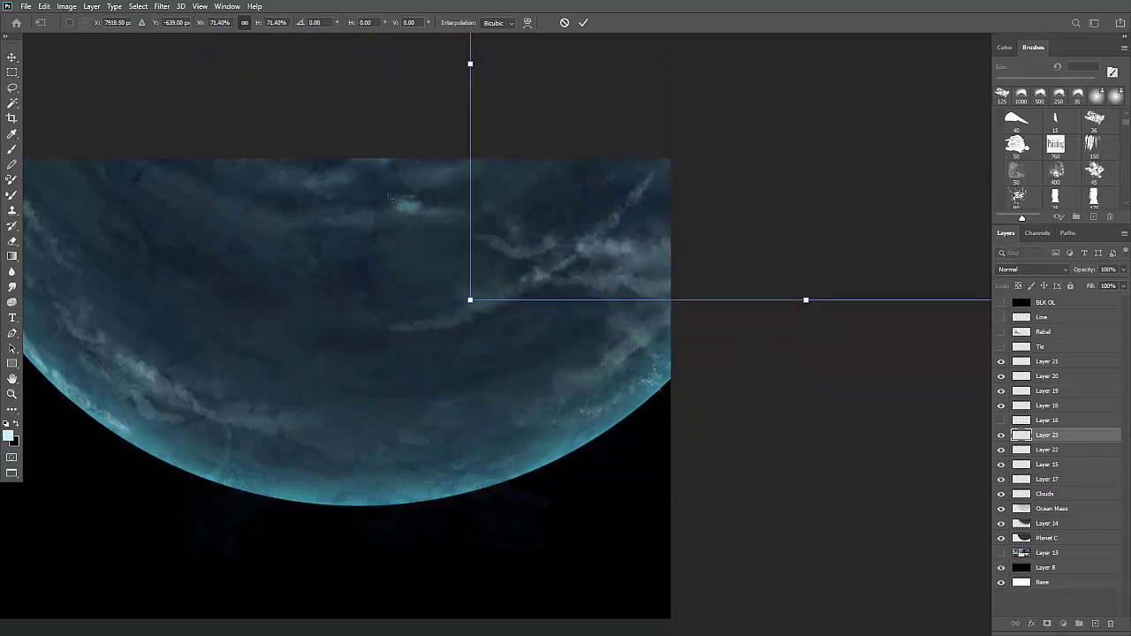
key("ctrl+z")
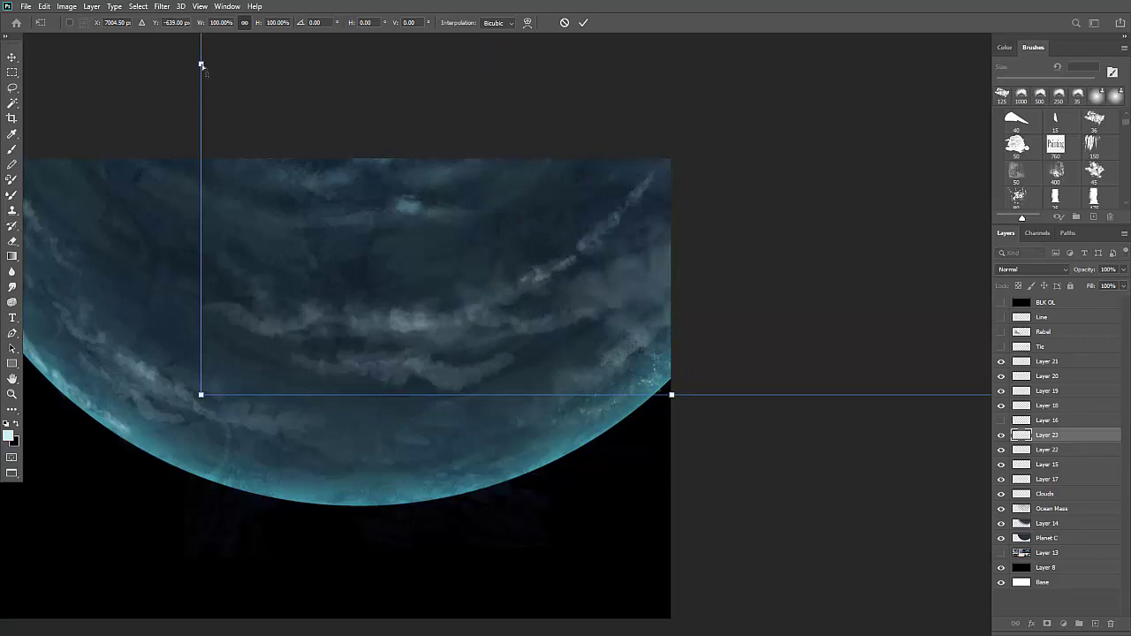
- Narrow and skew Layer 23's clouds to about 68.5% width, and rotate them to -16.58° along the planet's lower-right rim
left_click_drag(203, 66, 498, 103)
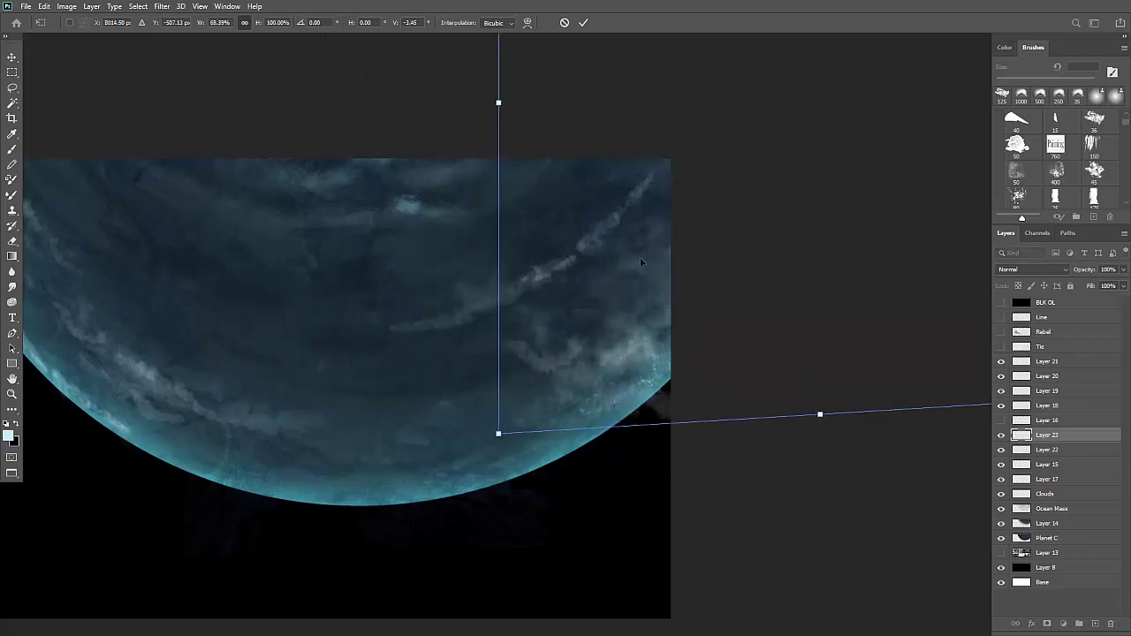
left_click_drag(783, 228, 608, 253)
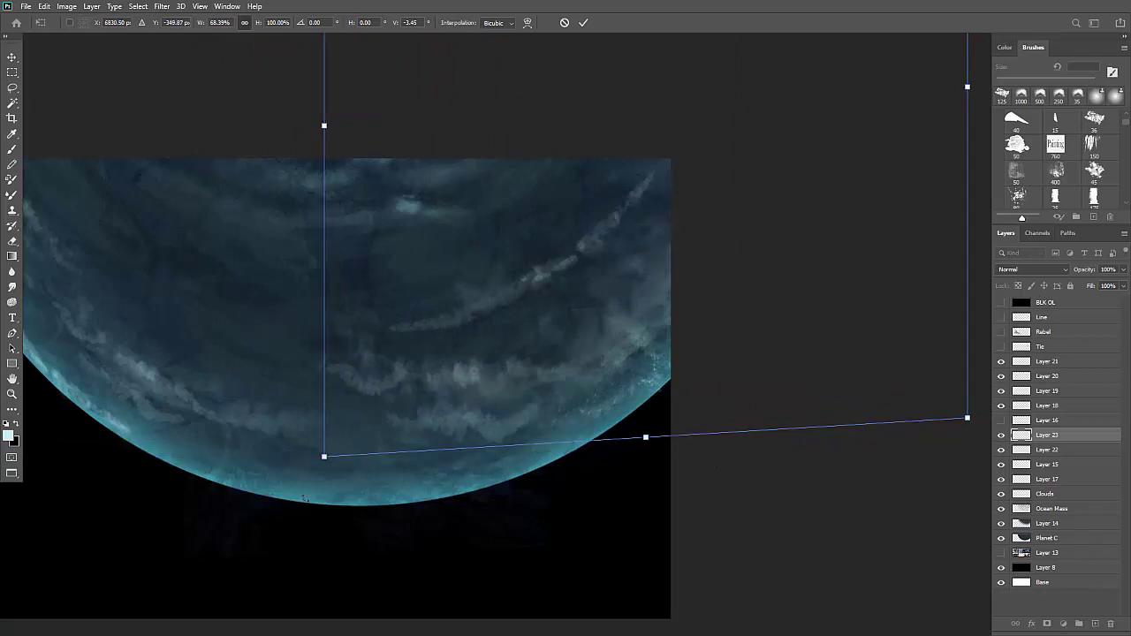
left_click_drag(304, 498, 545, 429)
left_click_drag(690, 260, 574, 305)
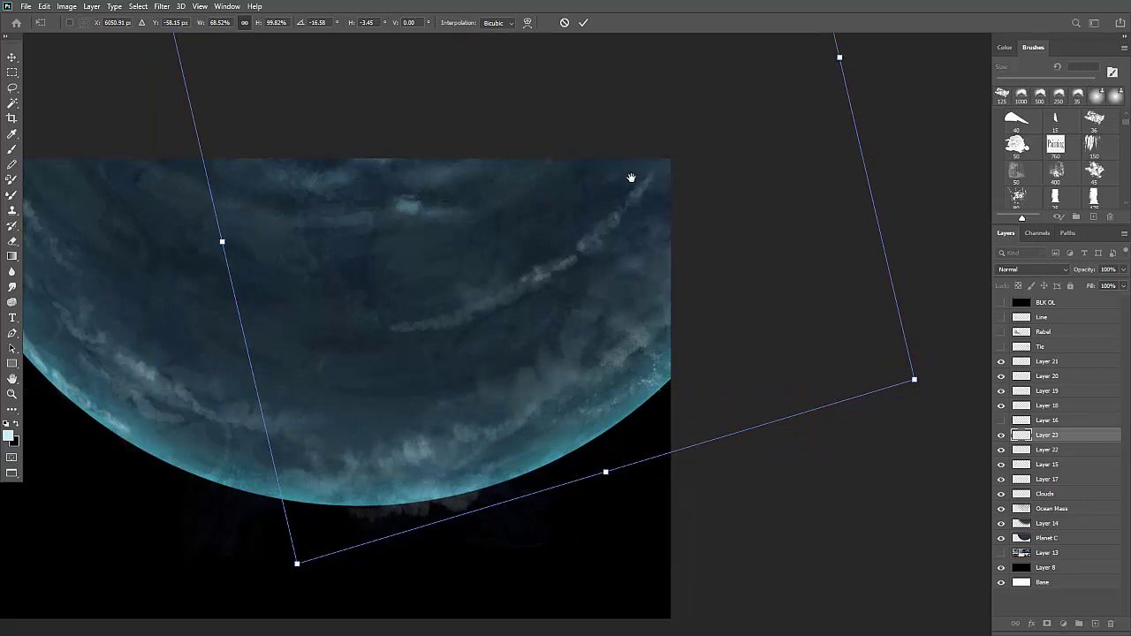
- Distort Layer 23's clouds by pulling the far upper corner inward and compressing the upper edge to 83.41% height
left_click_drag(631, 178, 622, 293)
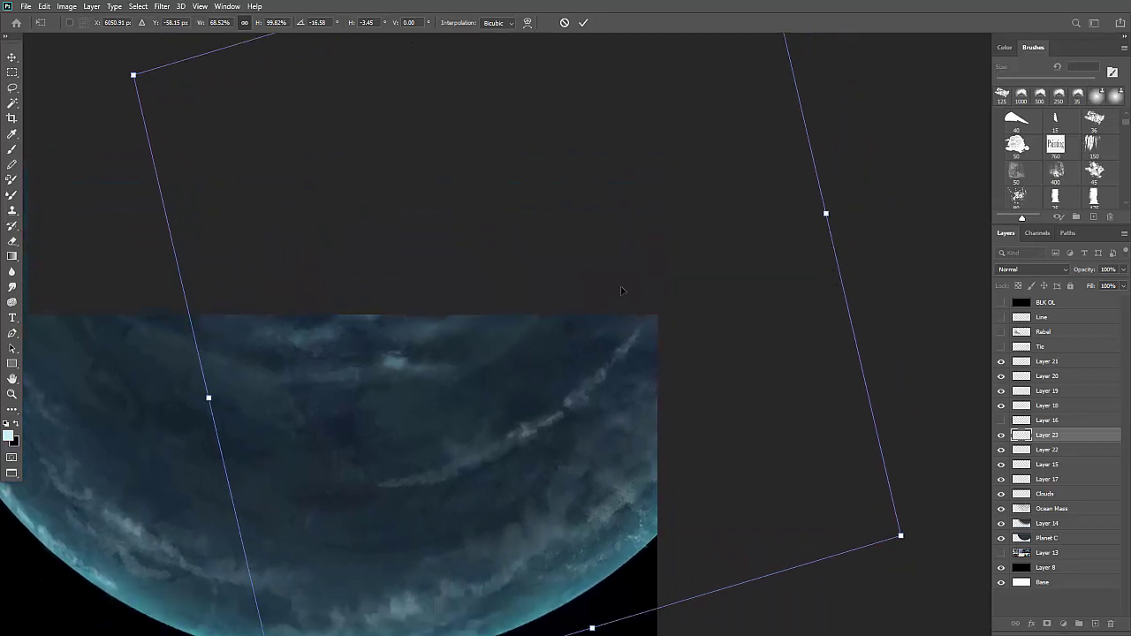
key("ctrl+minus")
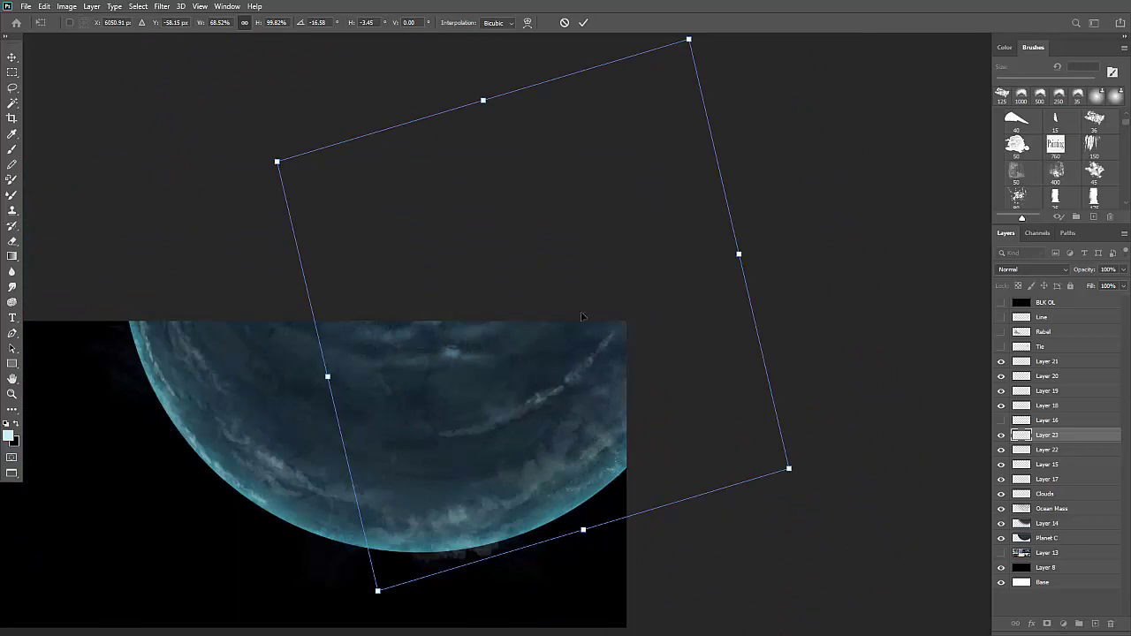
right_click(491, 463)
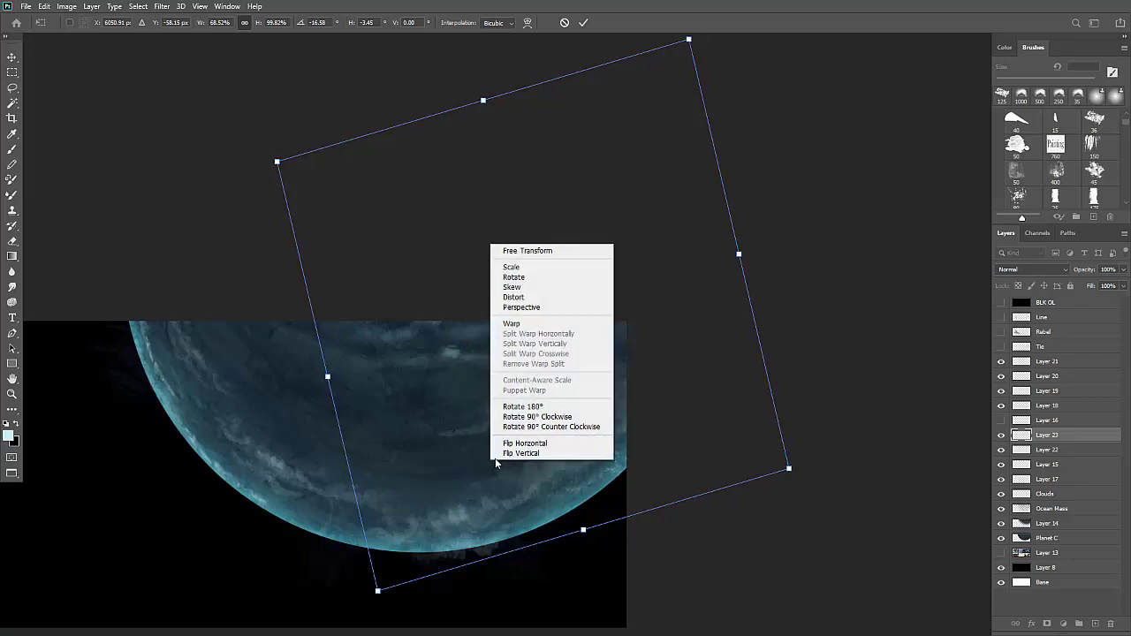
left_click(527, 301)
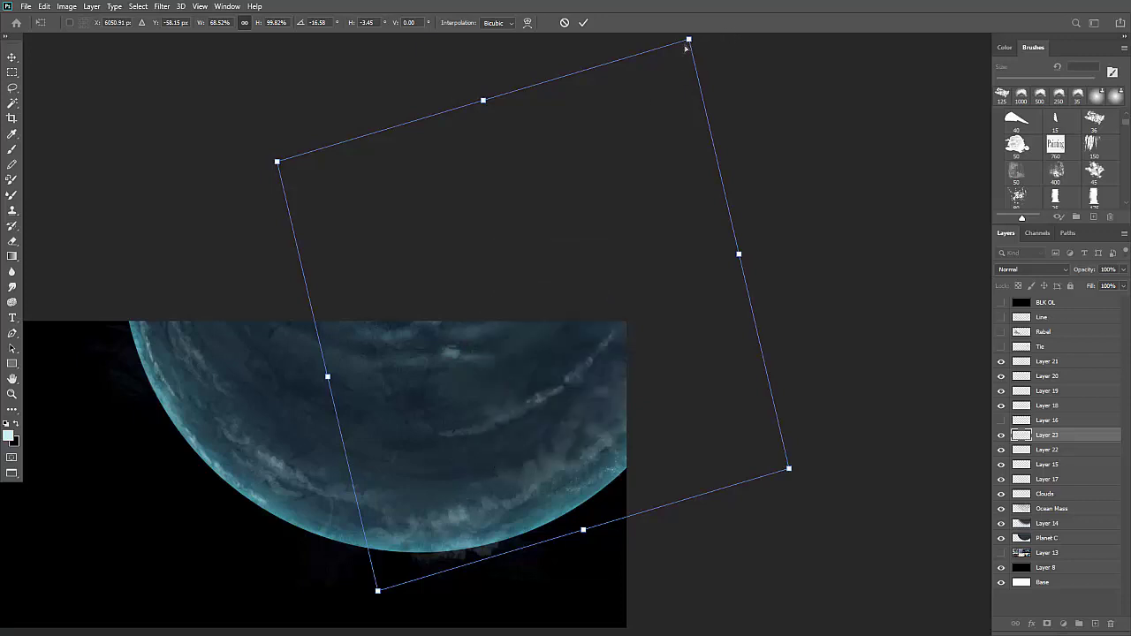
left_click_drag(685, 49, 640, 134)
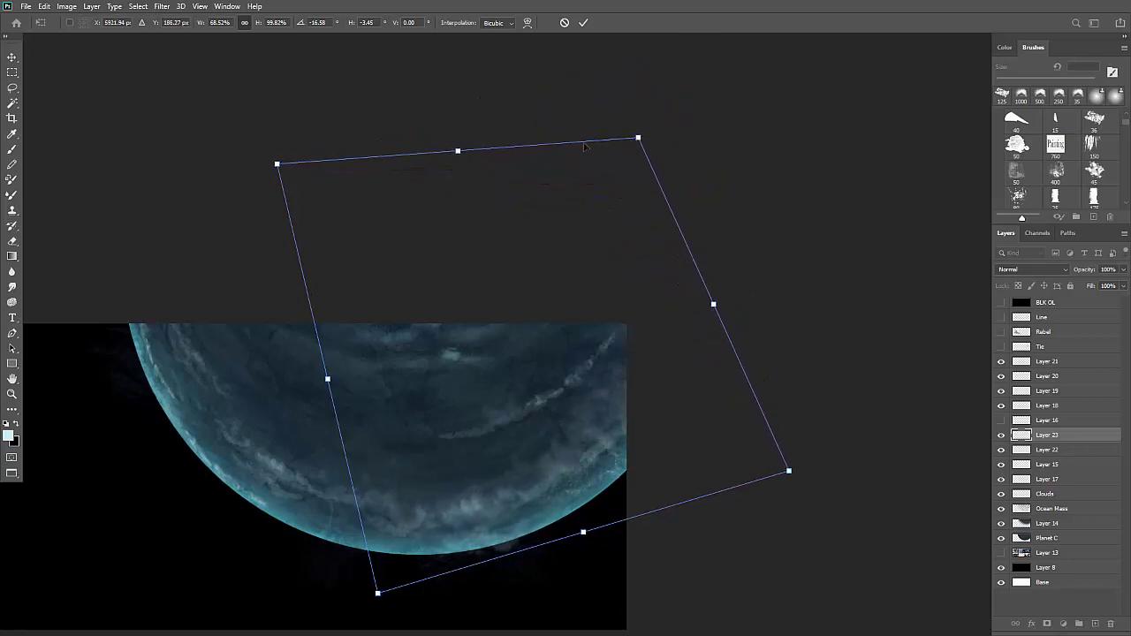
left_click_drag(458, 153, 492, 219)
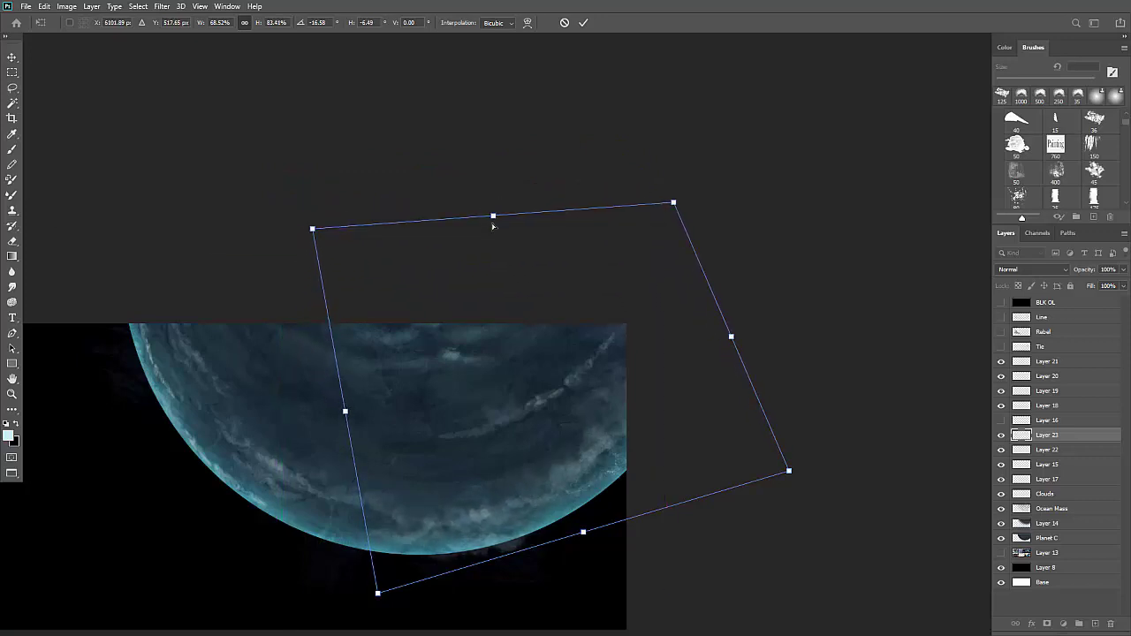
key("Return")
- Erase Layer 23's cloud overspill outside the planet's lower rim with the eraser at 100% opacity
key("e")
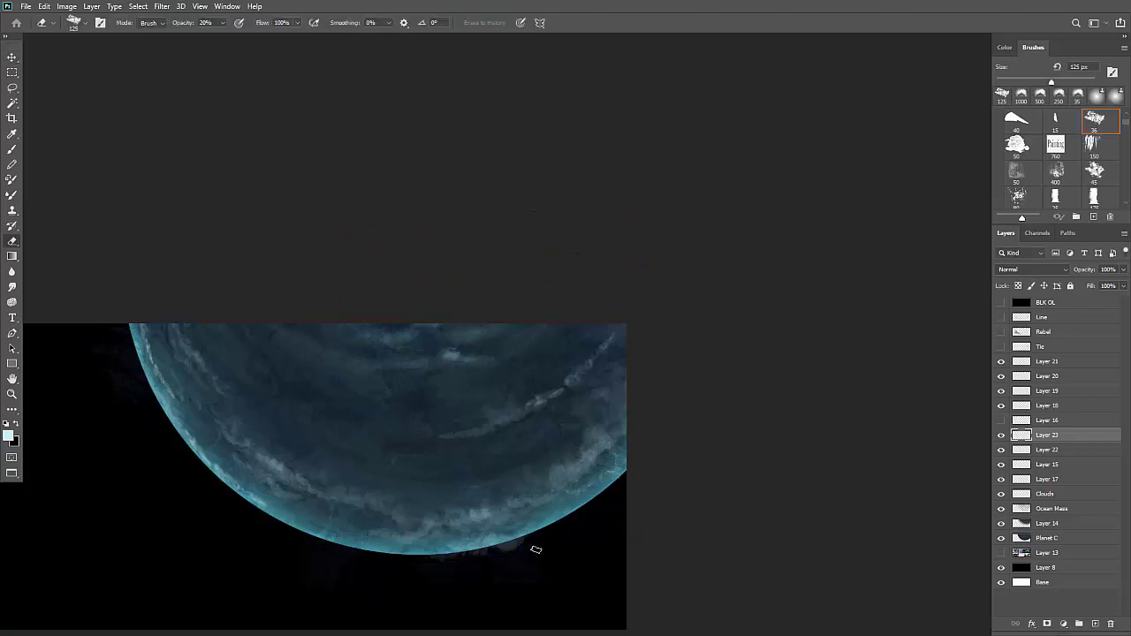
key("0")
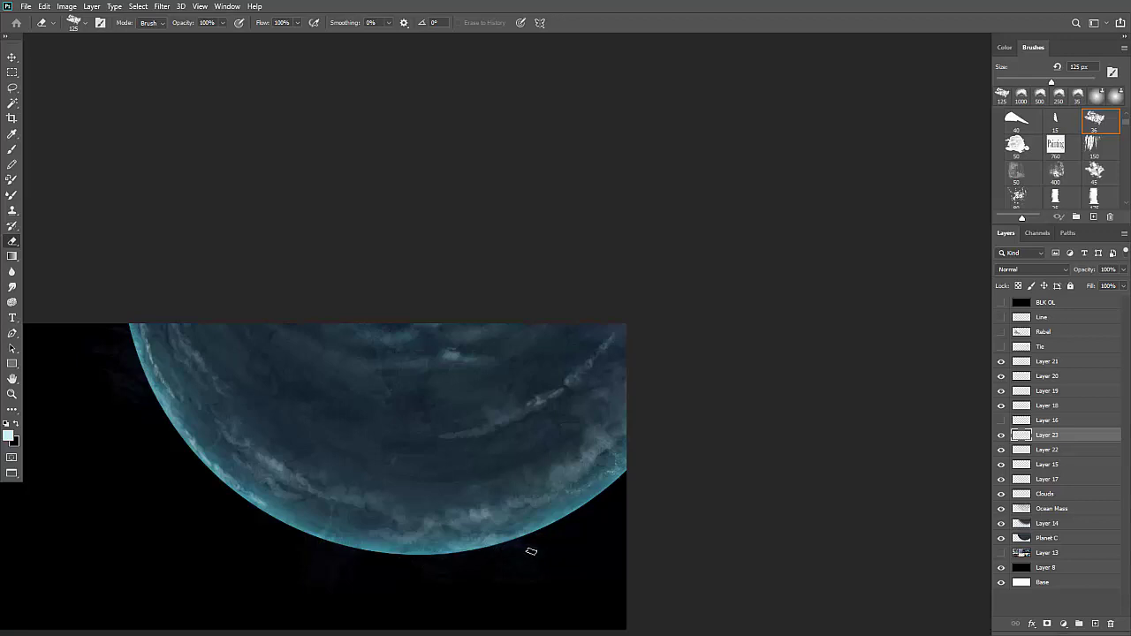
left_click_drag(868, 412, 976, 296)
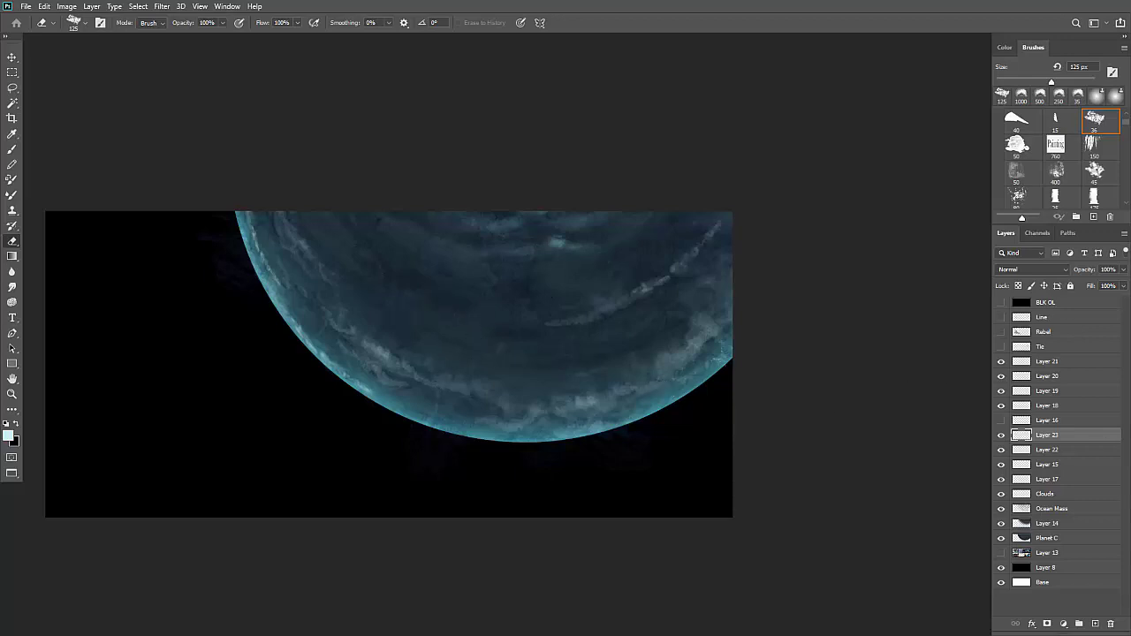
- Compare the planet with and without Layer 23's clouds
left_click(1002, 435)
left_click(1002, 435)
left_click(1002, 435)
left_click(1002, 435)
left_click(1002, 435)
left_click(1002, 435)
left_click(1002, 435)
left_click(1002, 434)
- Merge Layers 23, 22, 15, 17 and Clouds into one layer, and compare the planet with and without it
left_click(1050, 494, "shift")
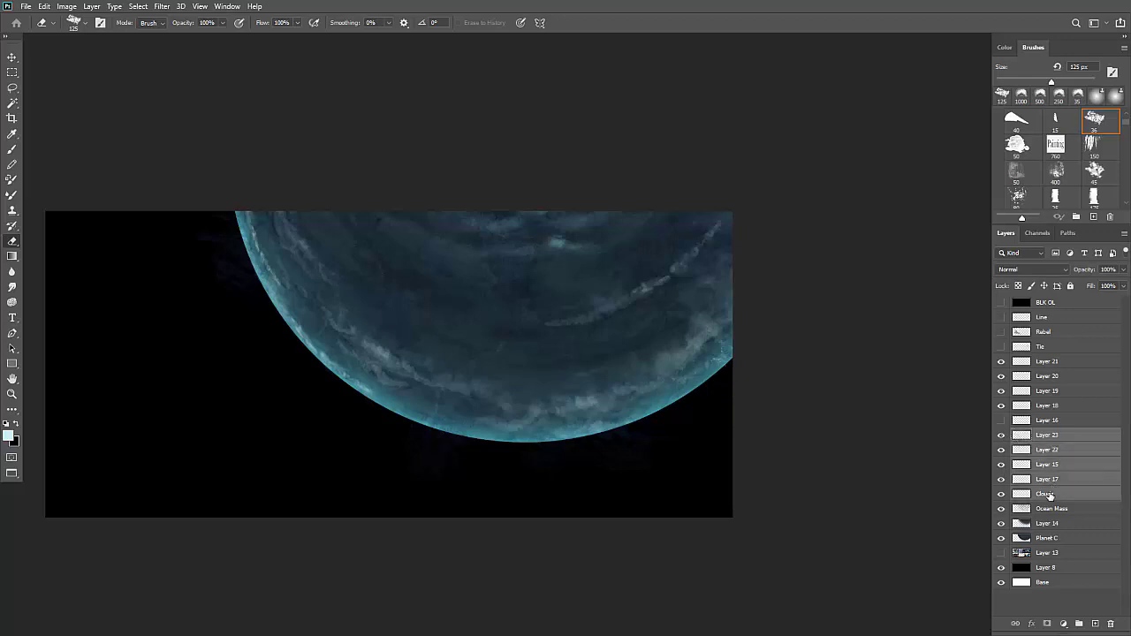
key("ctrl+e")
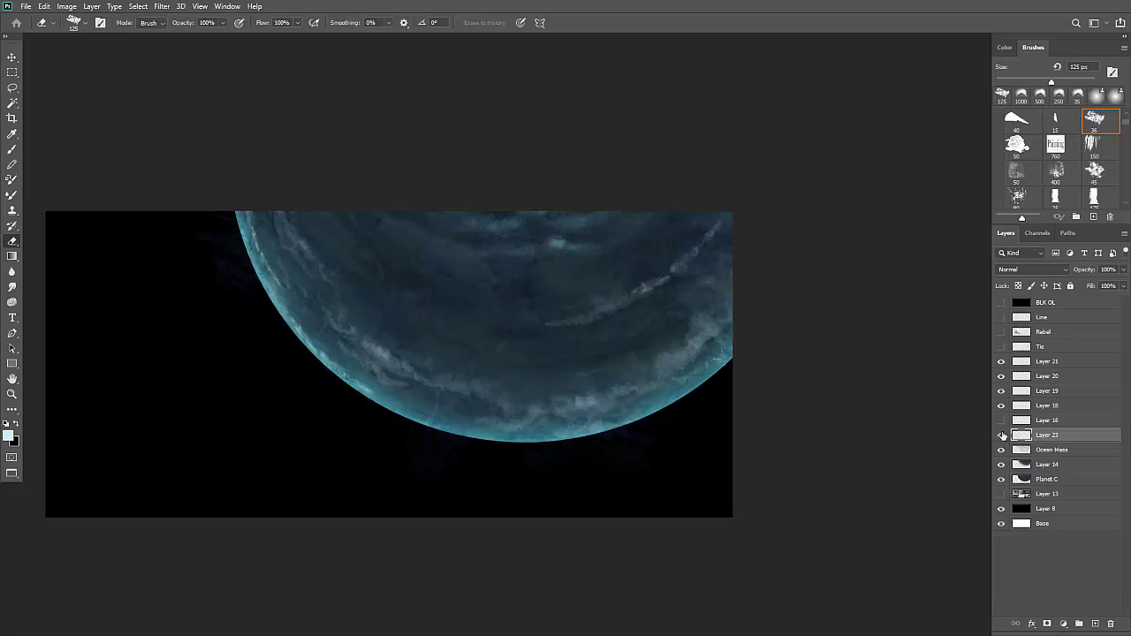
left_click(1002, 436)
left_click(1002, 435)
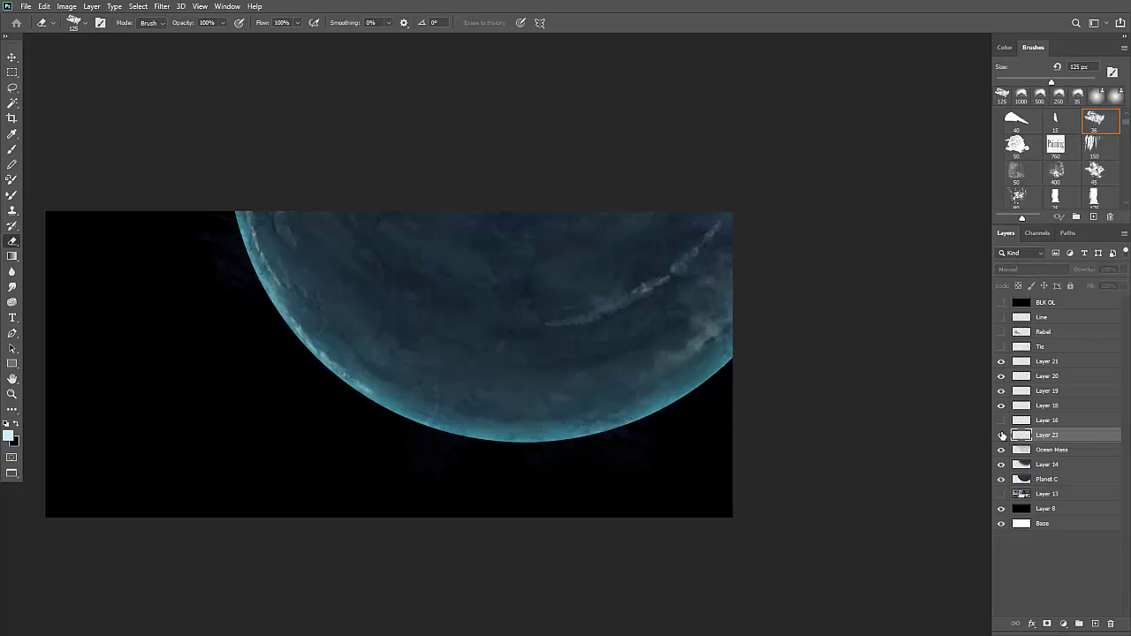
left_click(1002, 436)
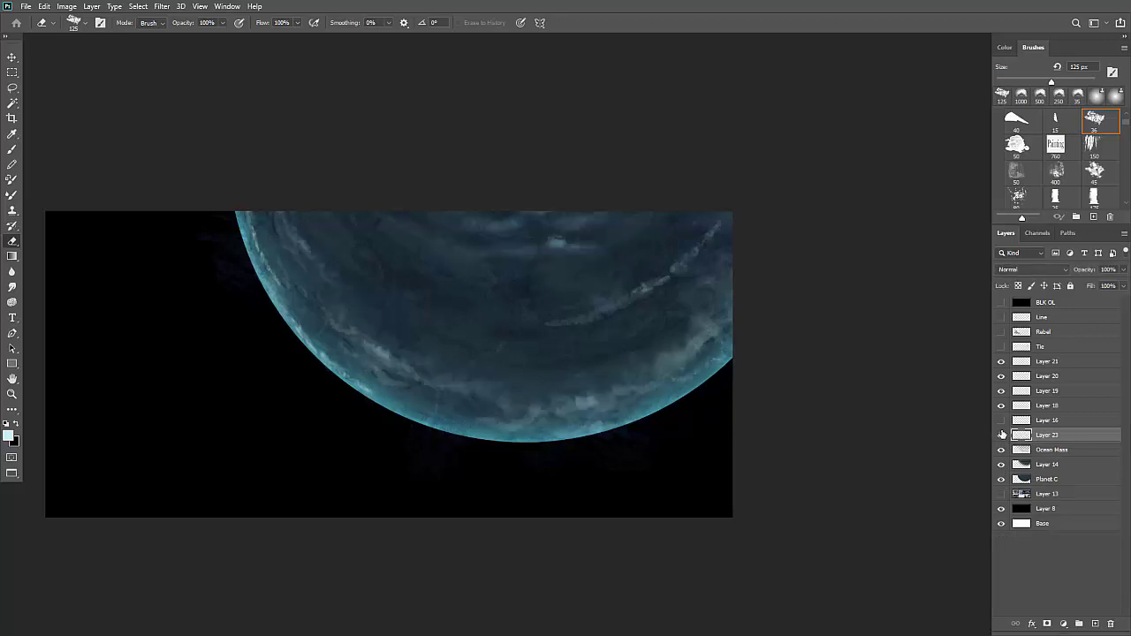
- Show Layer 16's bright clouds again along the planet's lower rim
left_click(1001, 421)
left_click(1001, 422)
left_click(1001, 422)
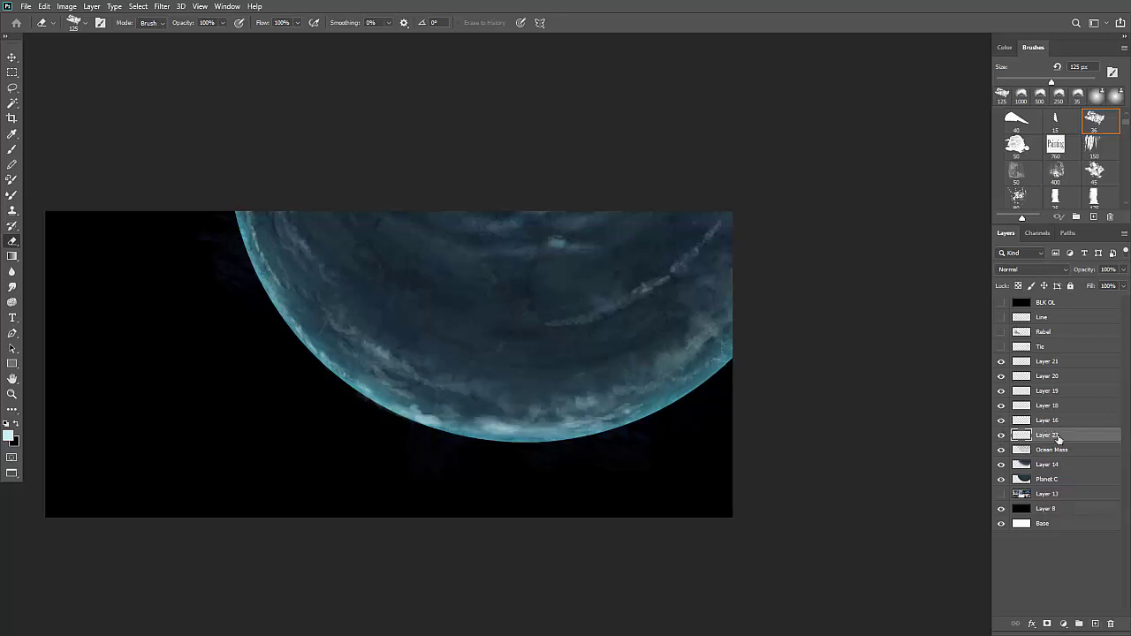
- Hide Layer 16's bright clouds and rename both Layer 16 and Layer 23 as Clouds
left_click(1001, 422)
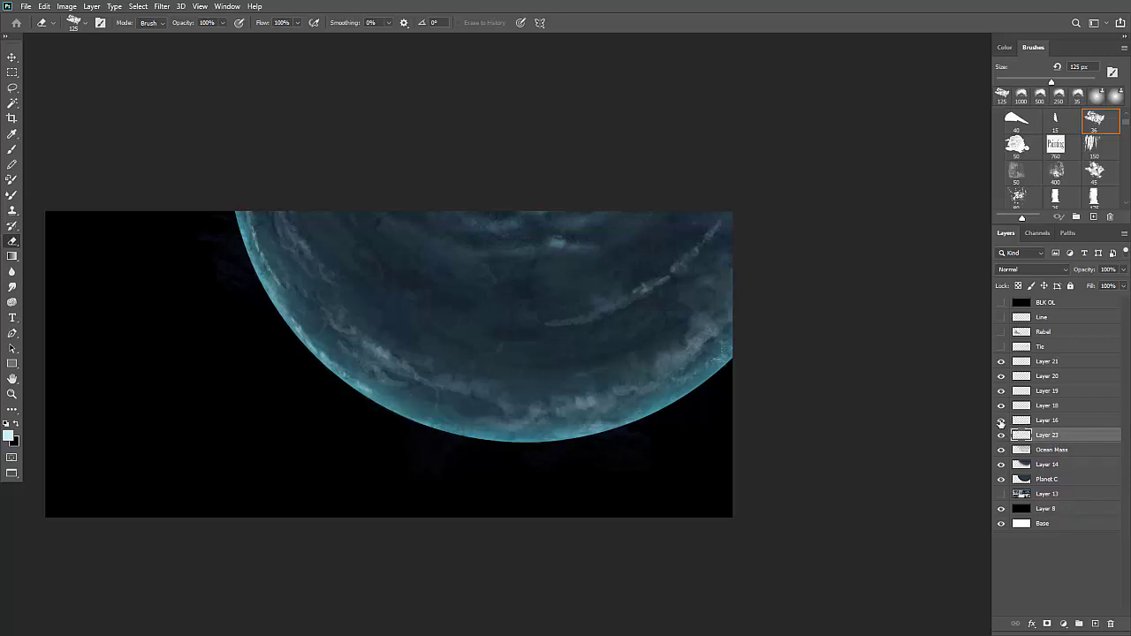
left_click(1001, 422)
left_click(1001, 421)
double_click(1047, 421)
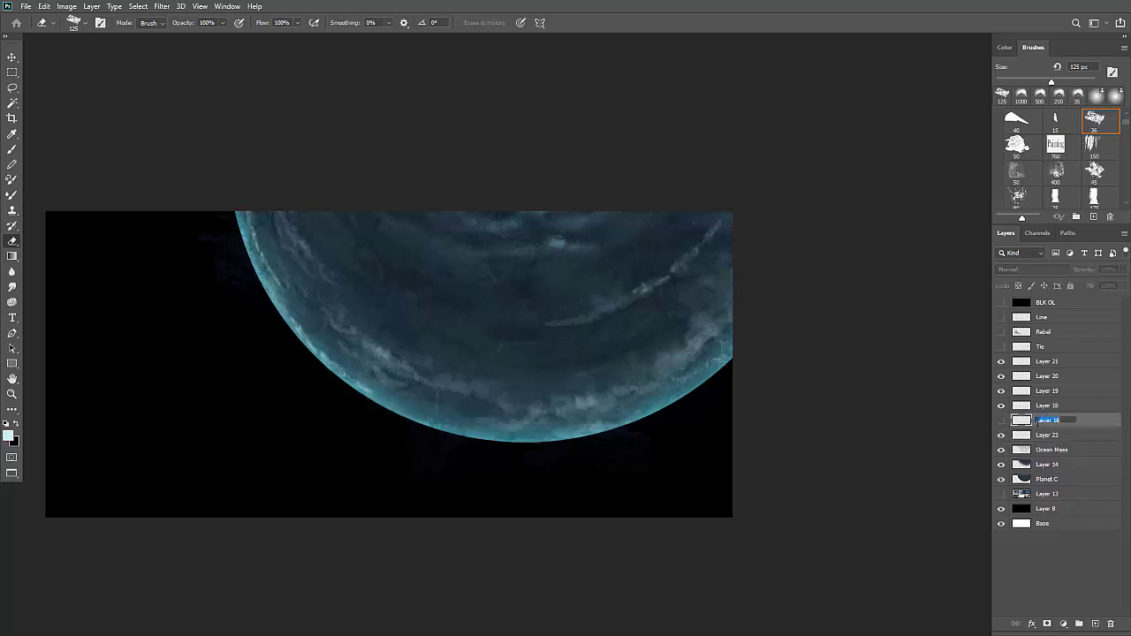
type("Clouds")
key("Return")
double_click(1048, 436)
type("Clo")
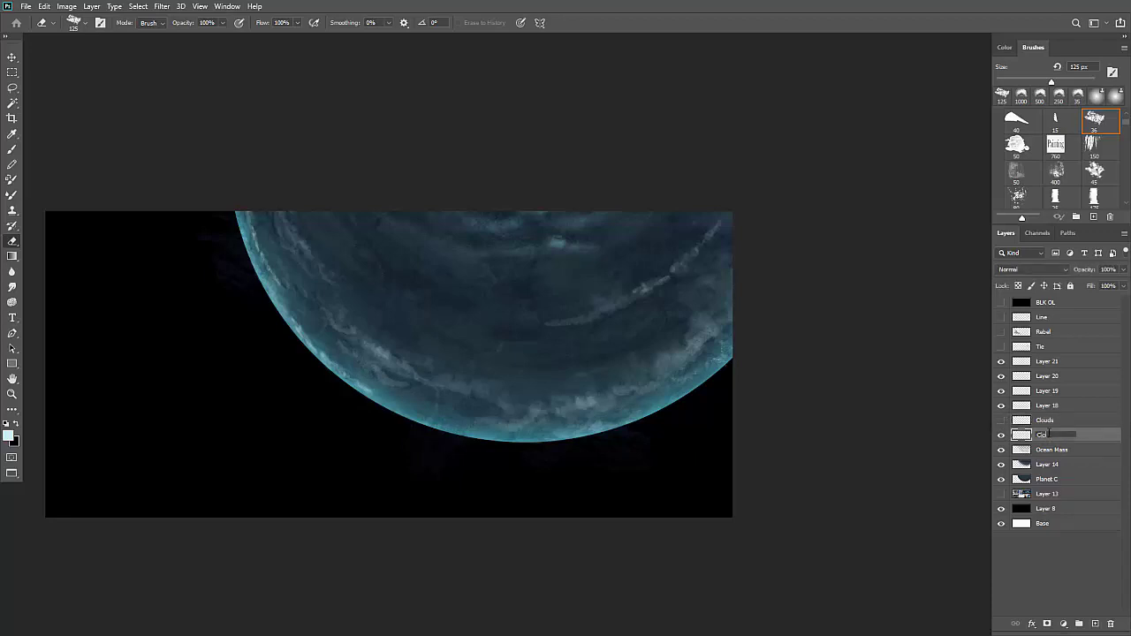
type("uds")
- Merge Layers 18 through 21 into one layer, and compare the planet with and without it
left_click(1047, 406)
left_click(1052, 362, "shift")
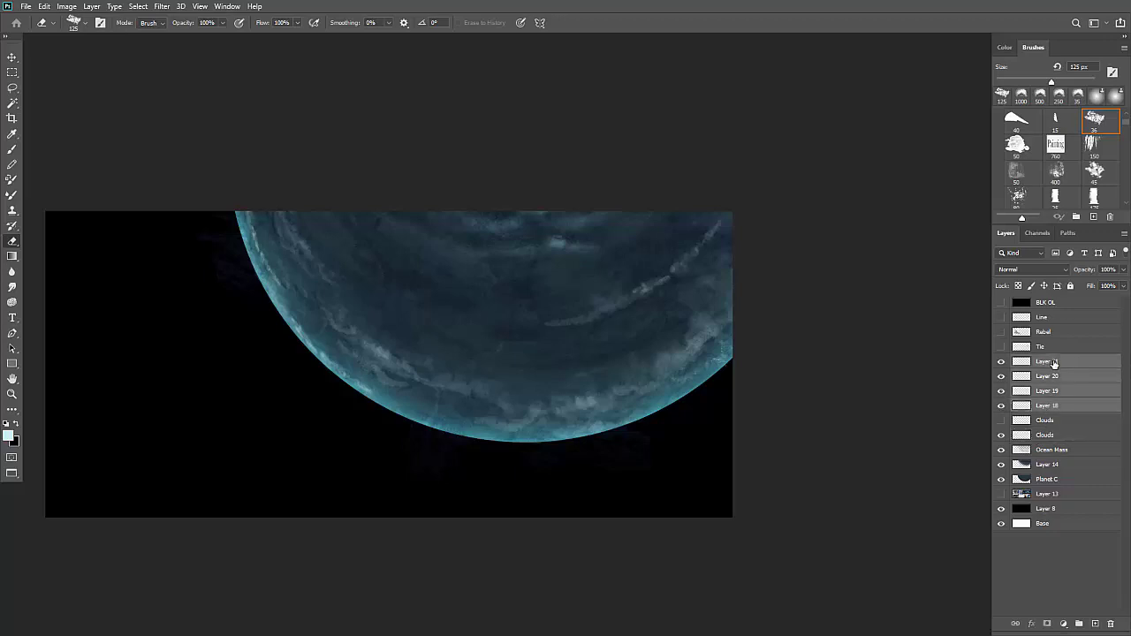
key("ctrl+e")
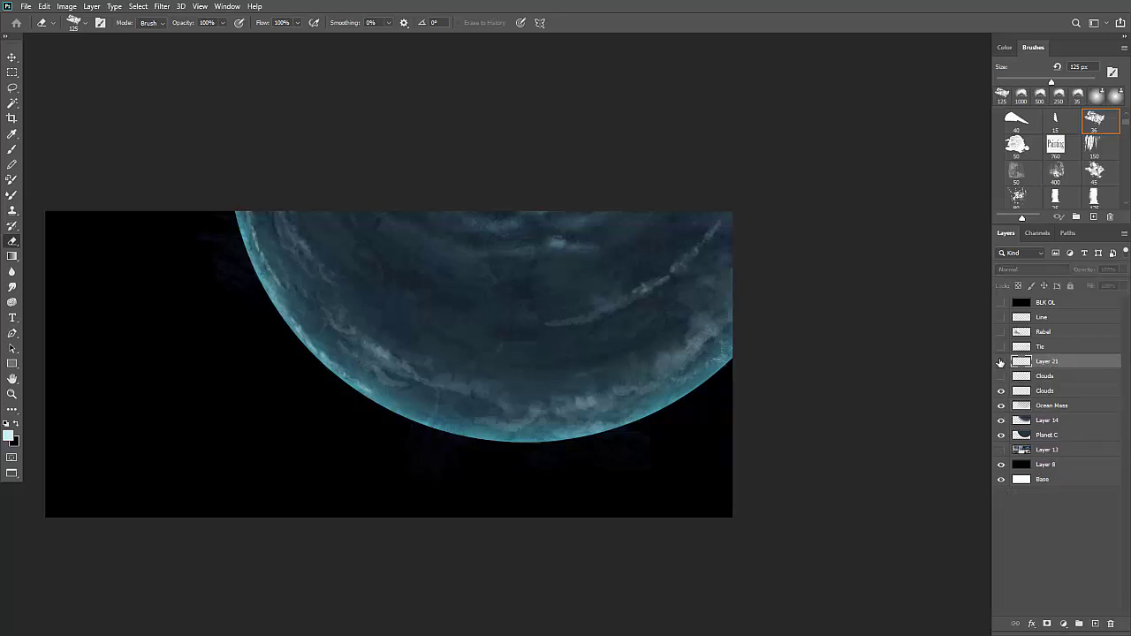
left_click(1002, 362)
left_click(1002, 362)
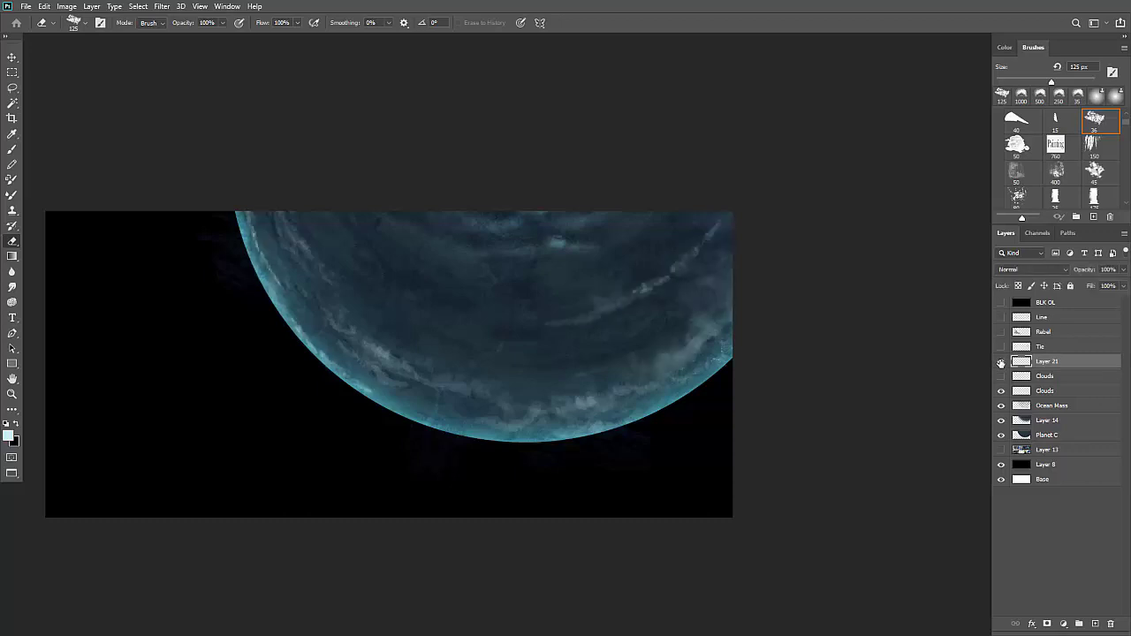
left_click(1001, 362)
left_click(1001, 362)
- Compare the planet with and without Layer 14 and the upper Clouds layer
left_click(1057, 421)
left_click(1002, 421)
left_click(1002, 421)
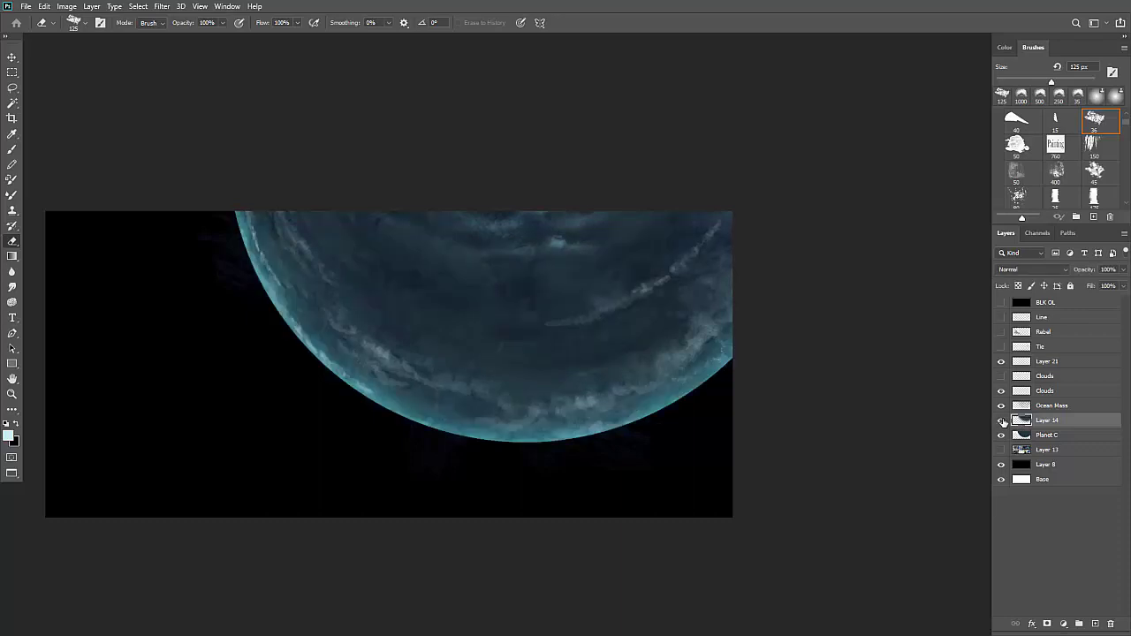
left_click(1002, 422)
left_click(1053, 408)
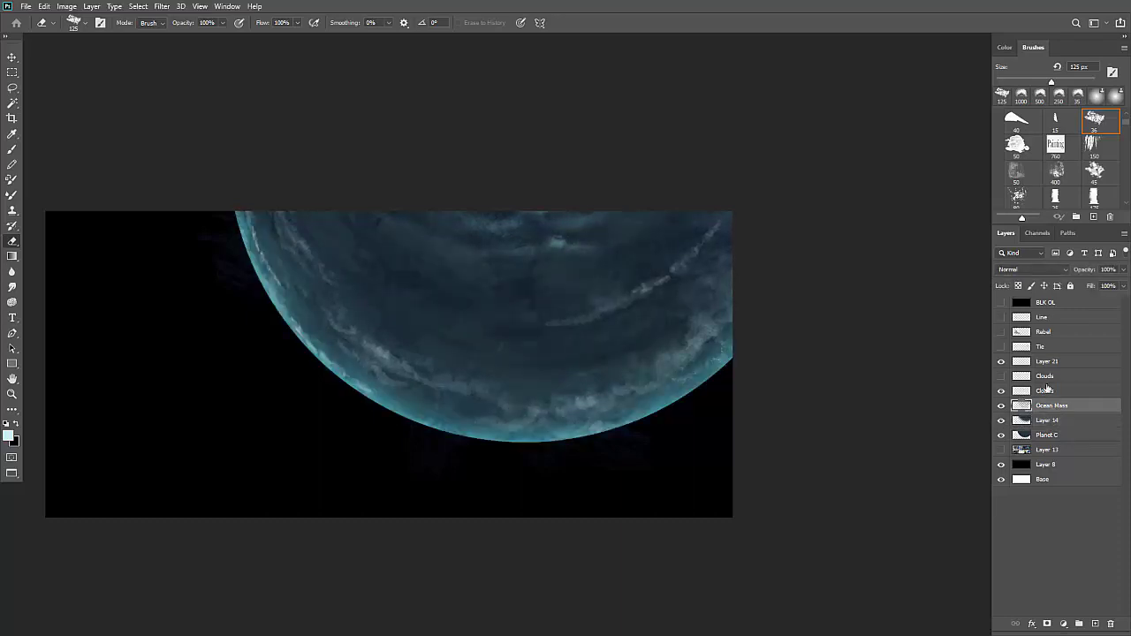
left_click(1002, 377)
left_click(1002, 376)
- Check Layer 21's side clouds on and off, and rename the layer as Side Slouds
left_click(1000, 362)
left_click(1000, 362)
double_click(1047, 362)
type("Cl")
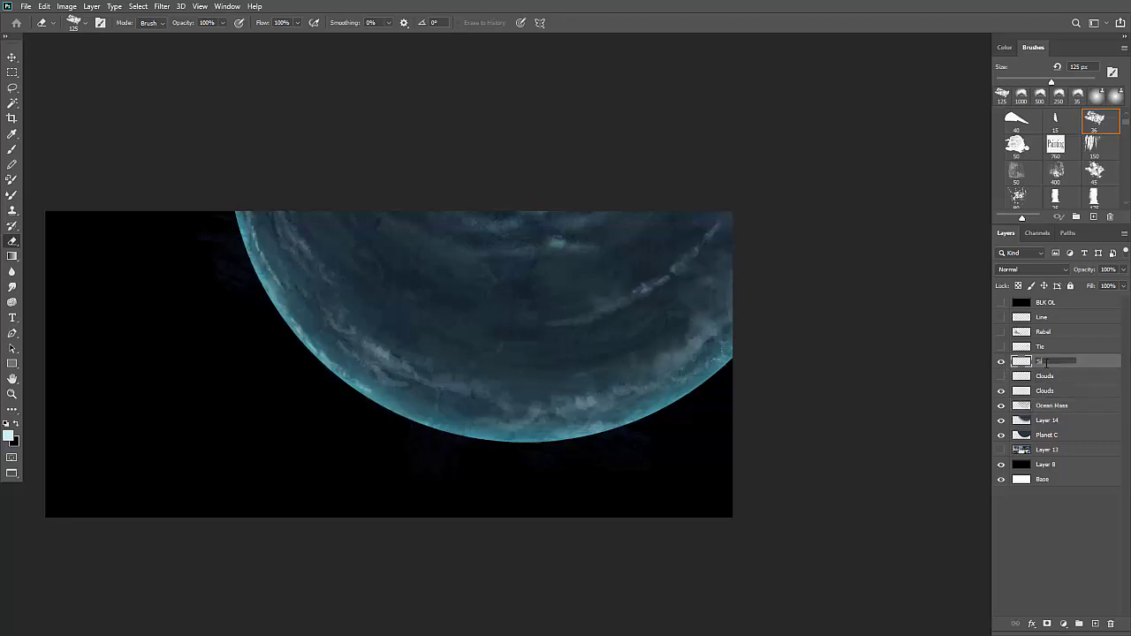
type("de Clouds")
- Compare the planet with and without the upper Clouds layer and the Side Slouds layer
left_click(1000, 376)
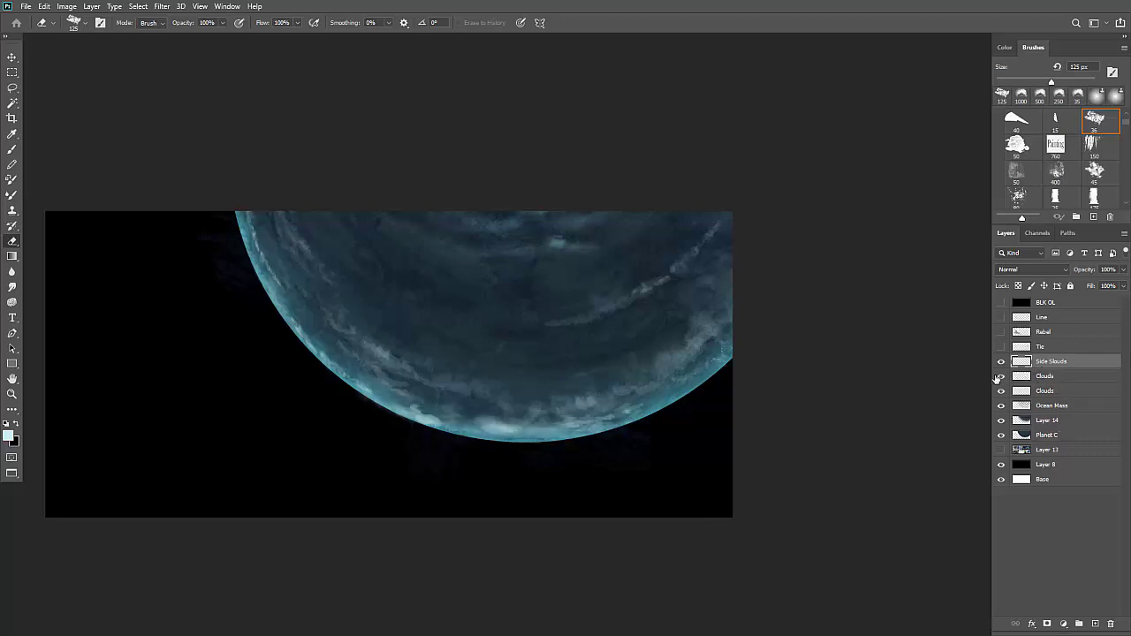
left_click(1001, 377)
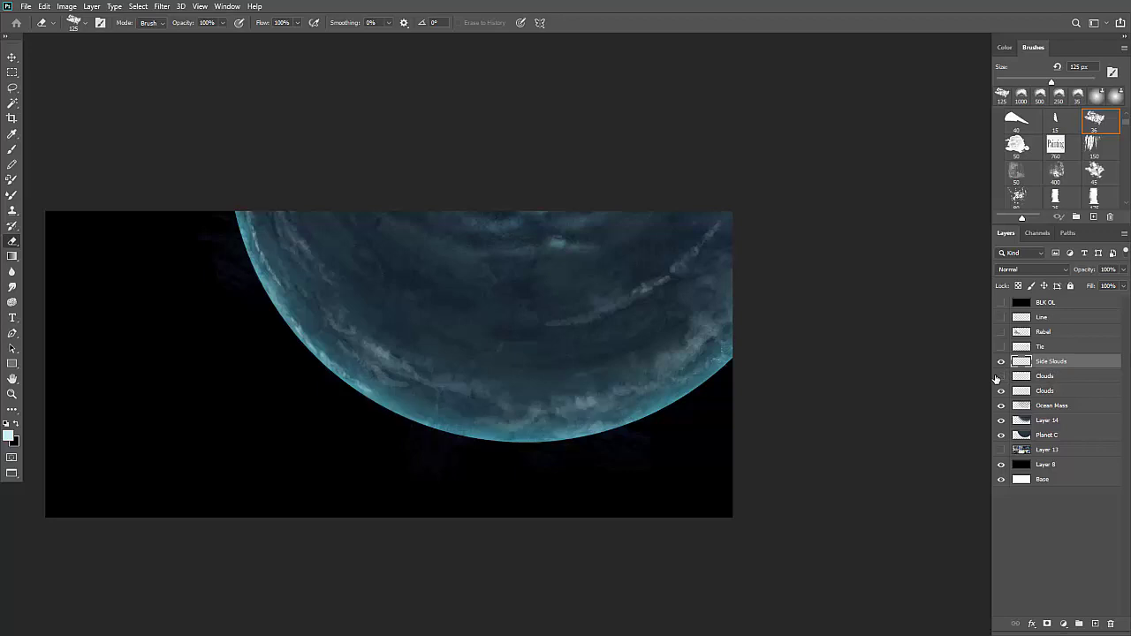
left_click(1000, 376)
left_click(1000, 376)
left_click(1000, 376)
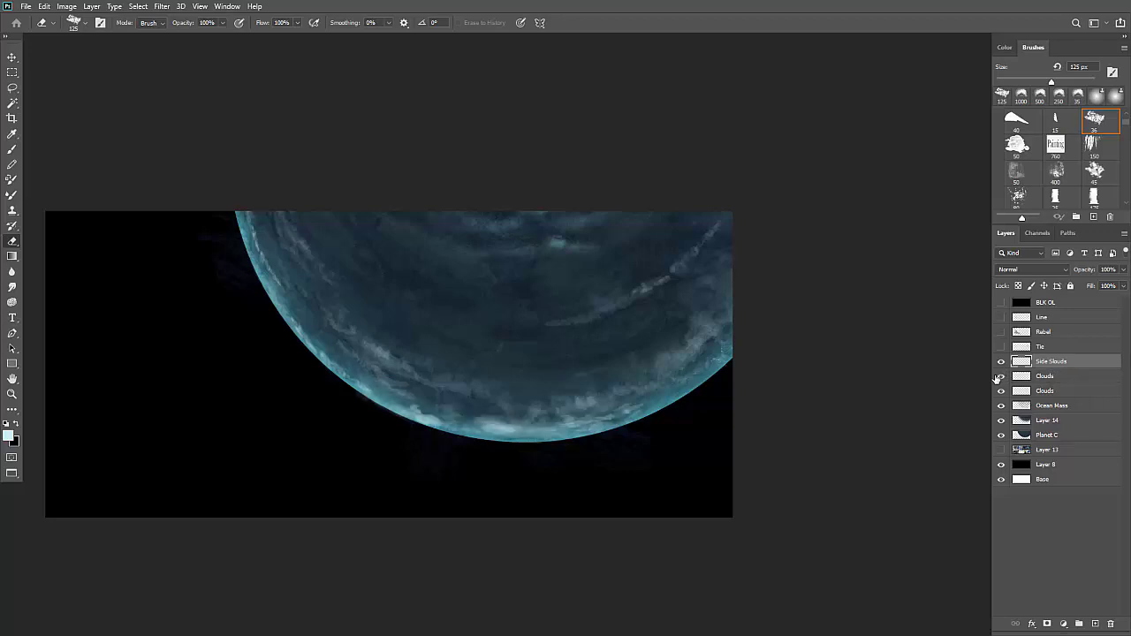
left_click(1001, 376)
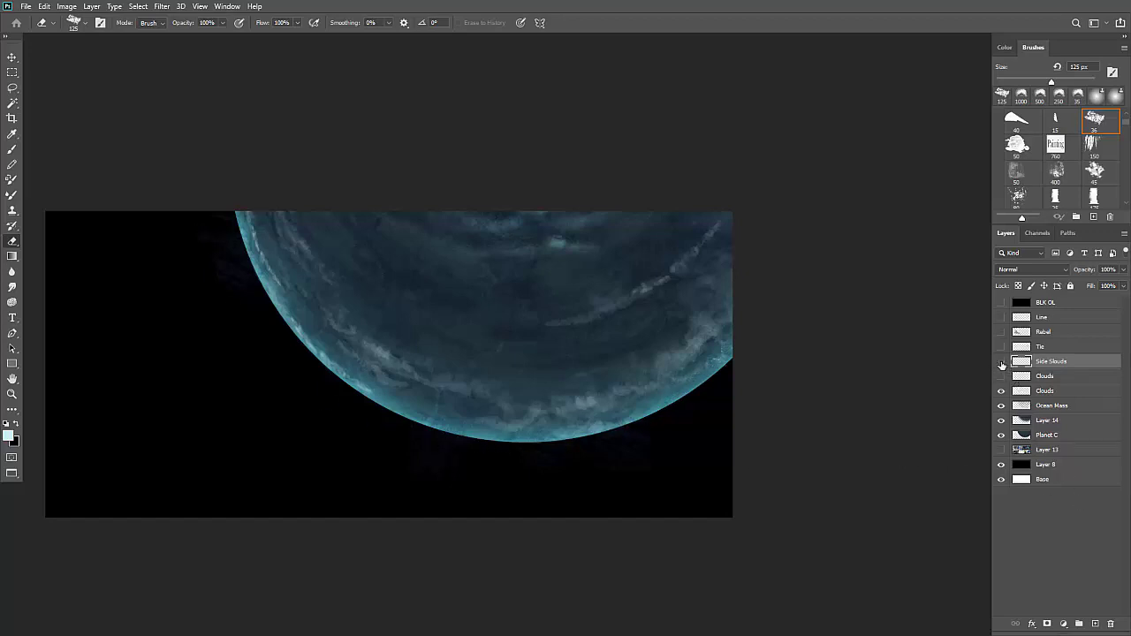
left_click(1001, 362)
left_click(1001, 362)
- Add a new layer named DArk Cont and place it directly above Ocean Mass
left_click(1094, 624)
double_click(1057, 362)
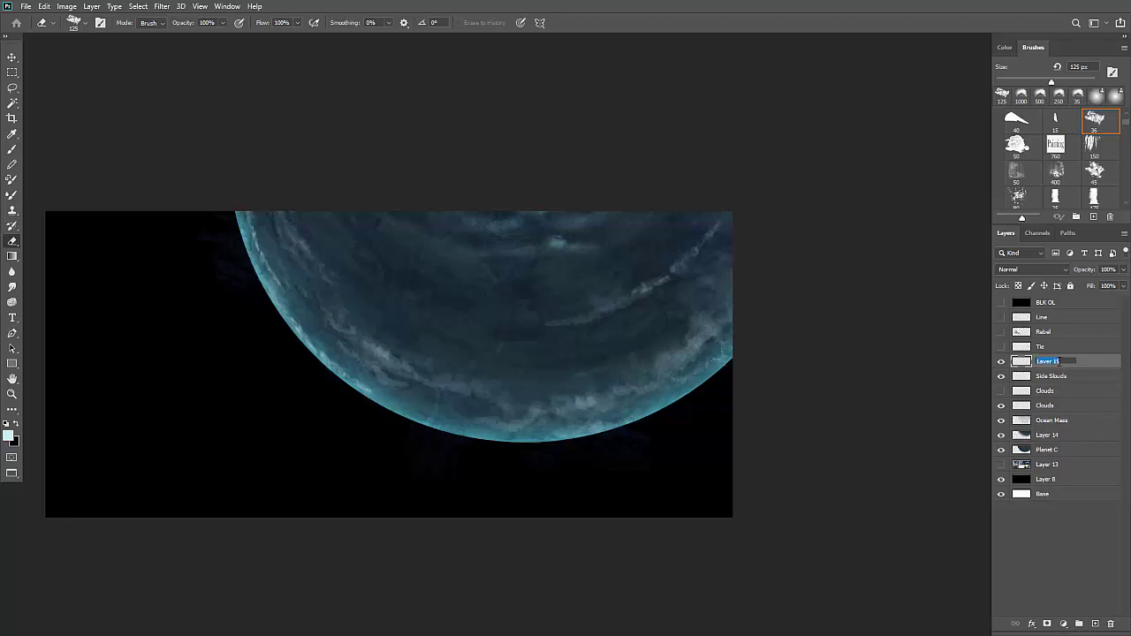
type("R")
type("Ark Cont")
key("Return")
mouse_move(1051, 404)
left_mouse_down()
mouse_move(1053, 434)
mouse_move(1050, 402)
left_mouse_up()
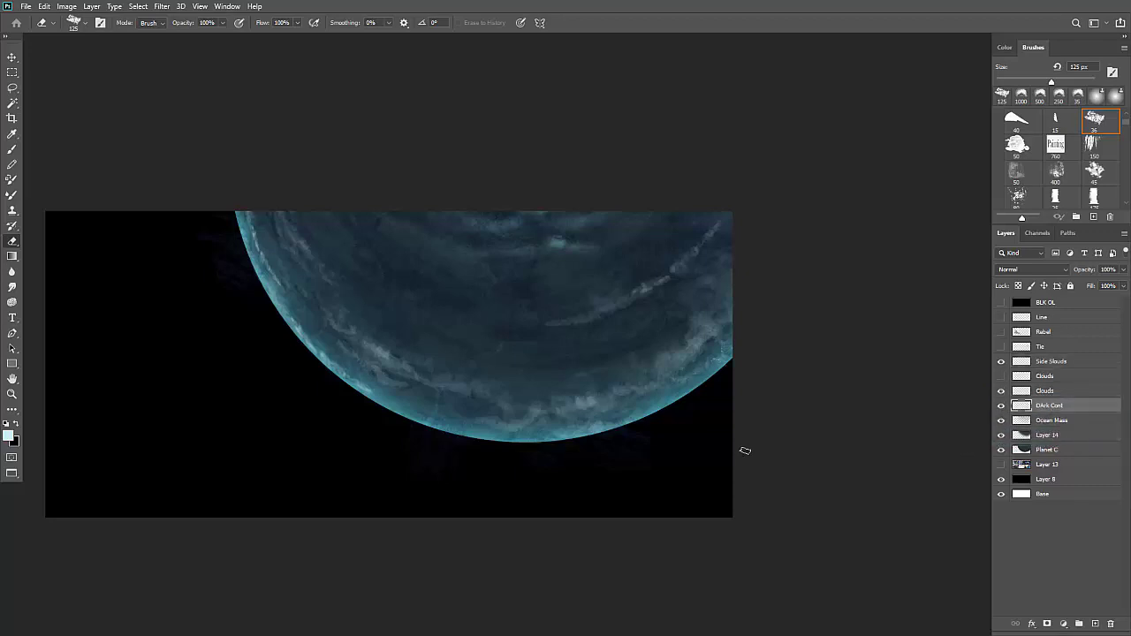
- Choose the flat 25 px brush, enlarge it to 250 px with black, and move the DArk Cont layer below Ocean Mass
key("b")
right_click(497, 283)
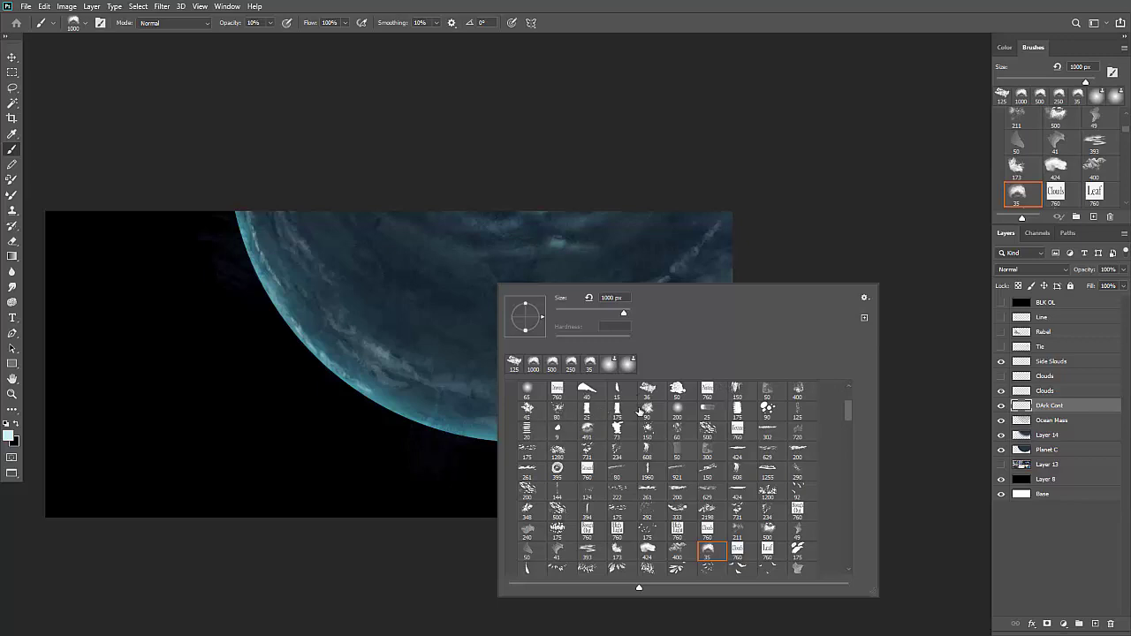
left_click(706, 410)
left_click(742, 176)
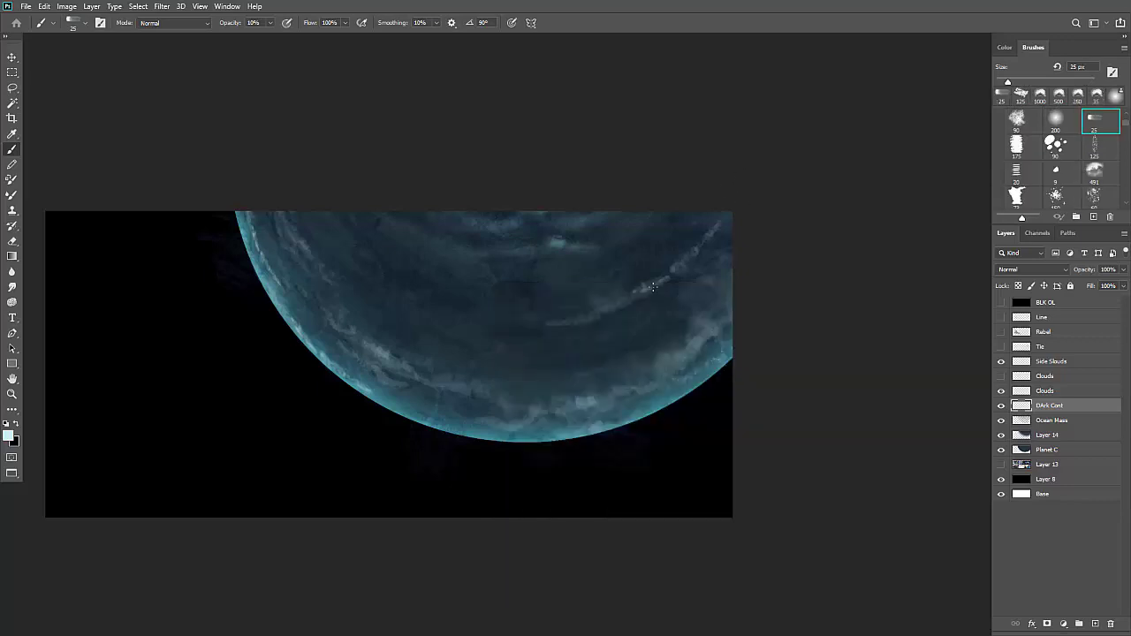
key("bracketright")
key("bracketright")
key("bracketright")
key("bracketright")
key("bracketright")
key("x")
key("bracketright")
key("bracketright")
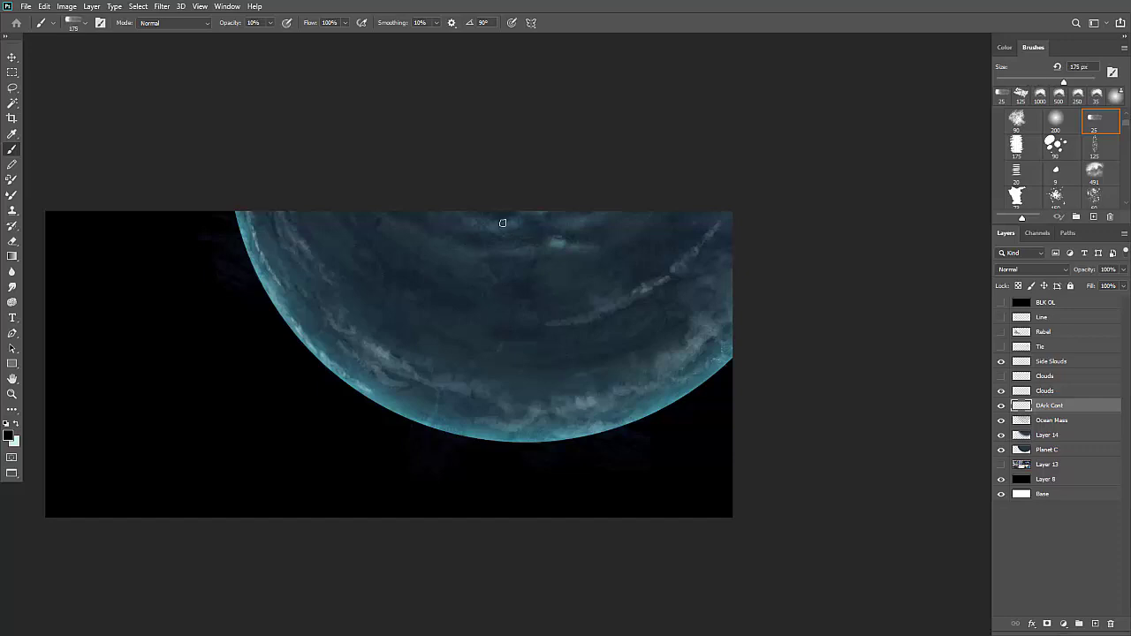
key("bracketright")
key("bracketright")
key("bracketright")
key("bracketright")
key("bracketright")
left_click_drag(1068, 406, 1078, 428)
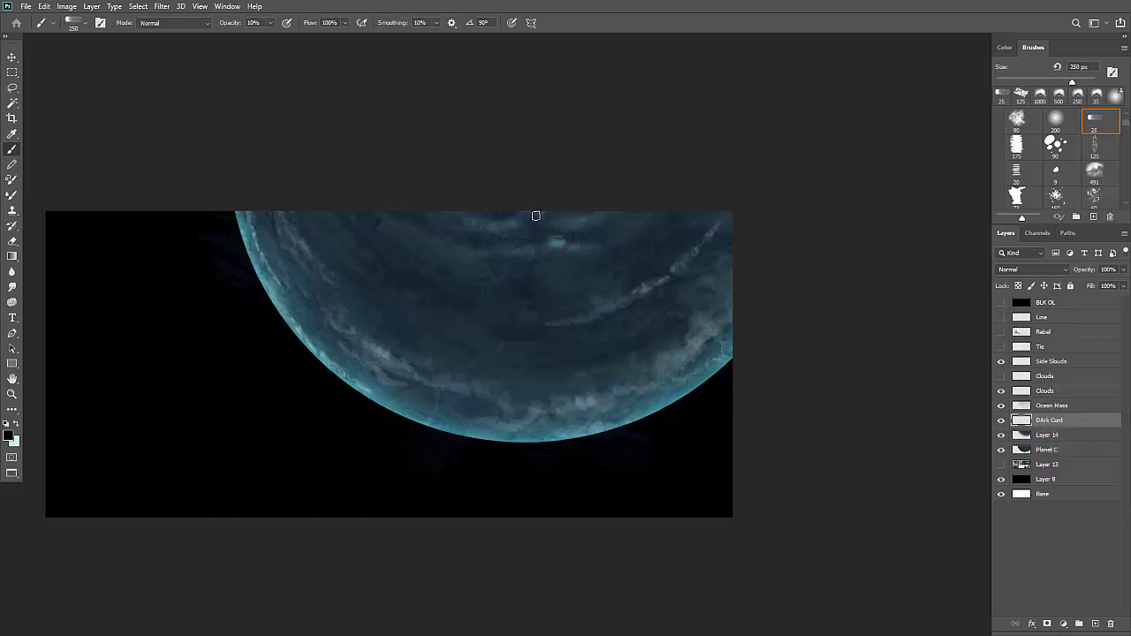
- Try a 250 px black stroke at 100% opacity across the planet's upper part, and undo it
scroll(539, 221, "up", 1)
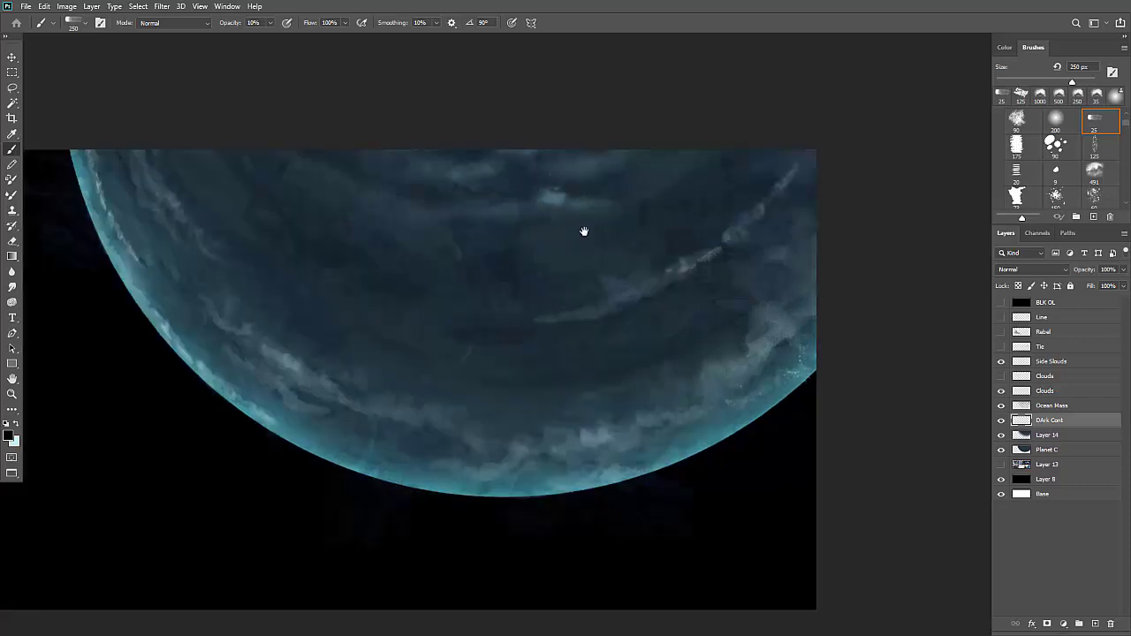
scroll(561, 212, "up", 1)
left_click(540, 212)
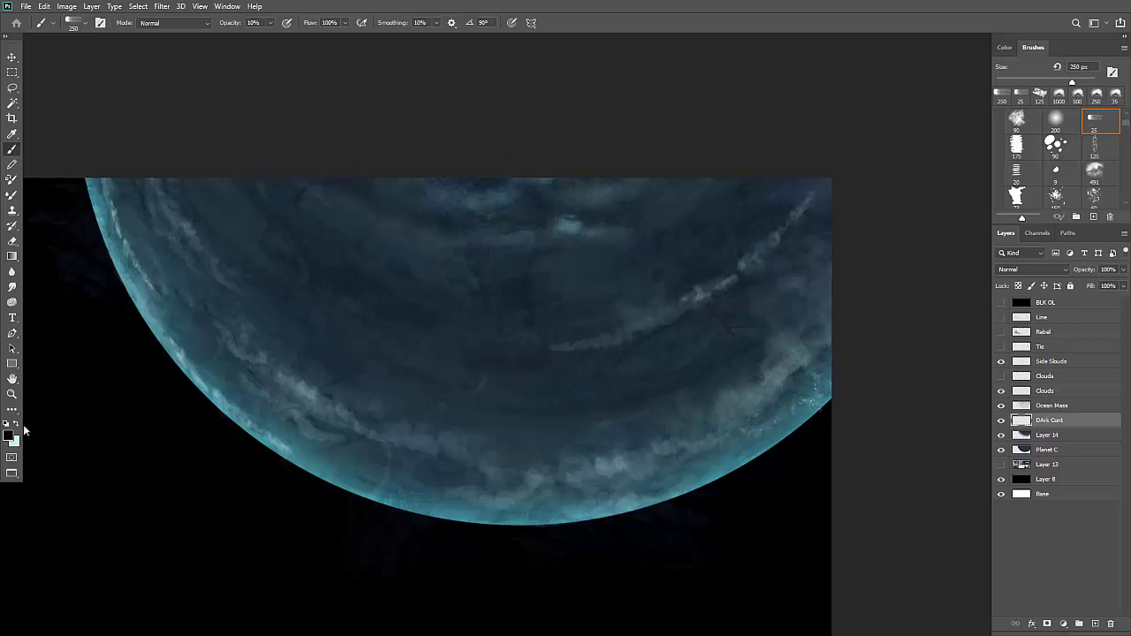
key("0")
left_click_drag(376, 189, 468, 340)
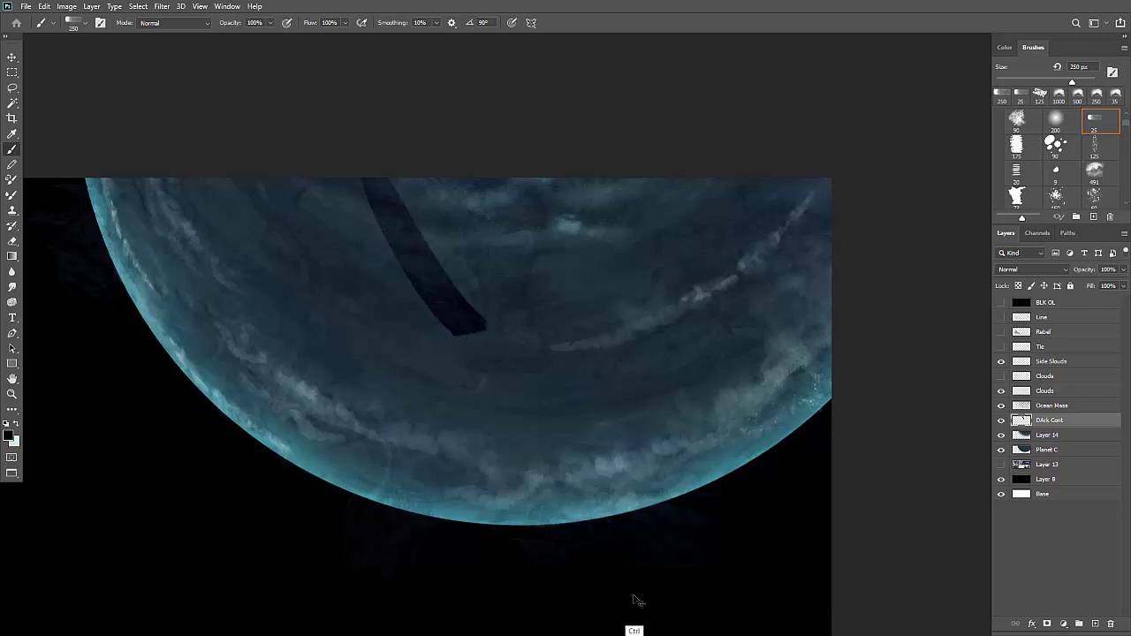
key("ctrl+z")
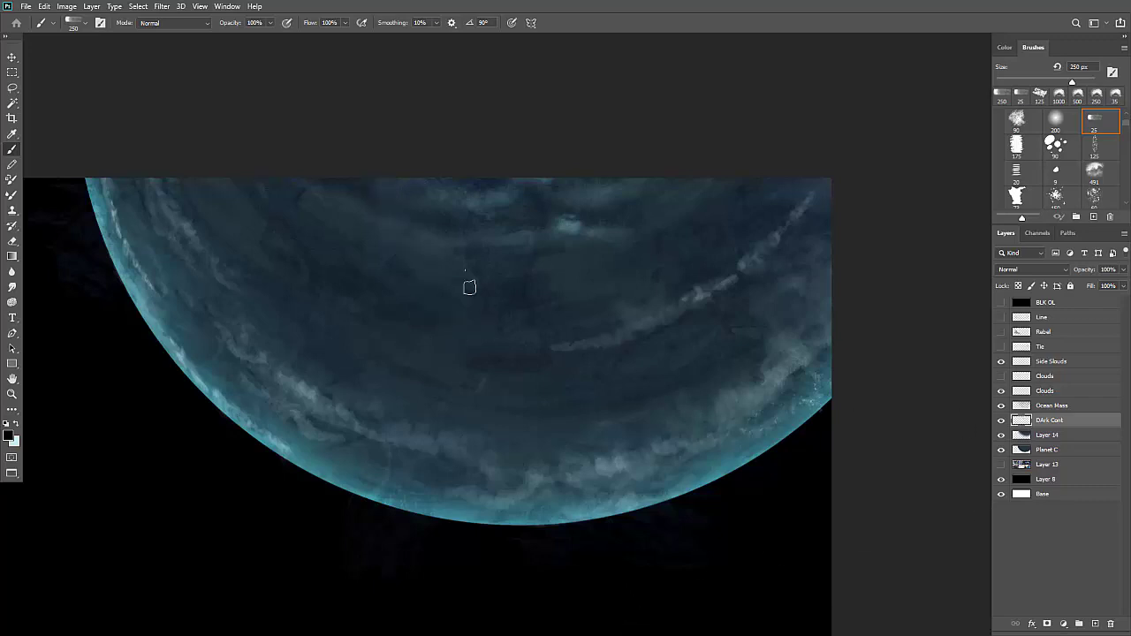
- Paint faint dark contours on the planet's surface with the brush at 20% opacity, reduced to 80 px
key("2")
key("bracketleft")
key("bracketleft")
key("bracketleft")
key("bracketleft")
key("bracketleft")
key("bracketleft")
key("bracketleft")
- Test light strokes in the black space below the planet at 20% and 100% opacity with 80 px and 175 px brush sizes
key("x")
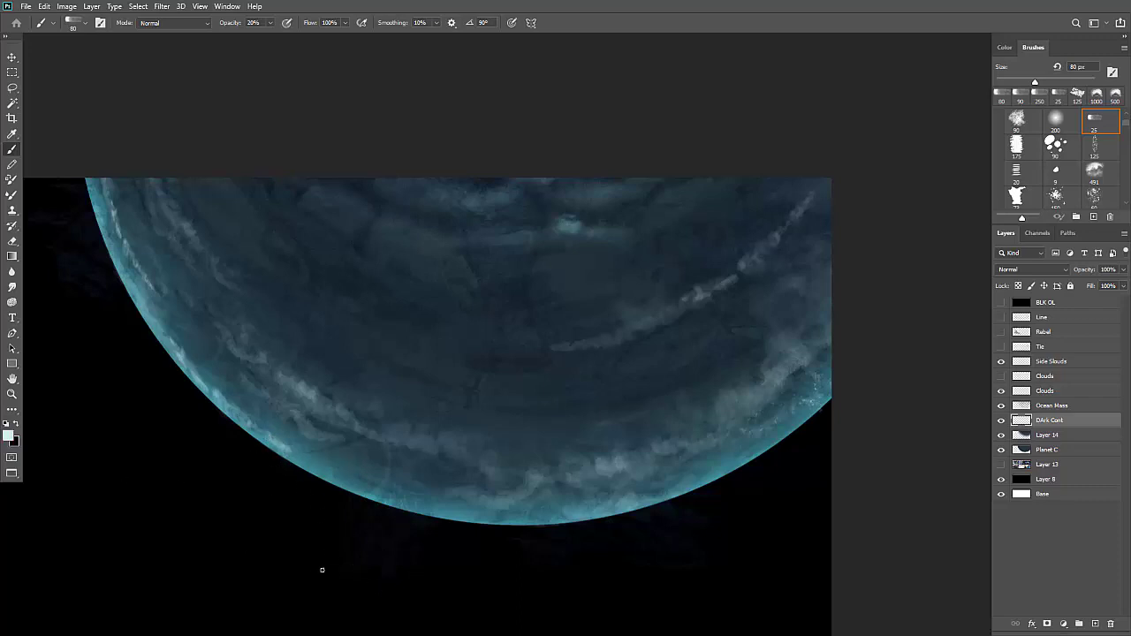
left_click_drag(321, 570, 452, 588)
left_click(387, 559)
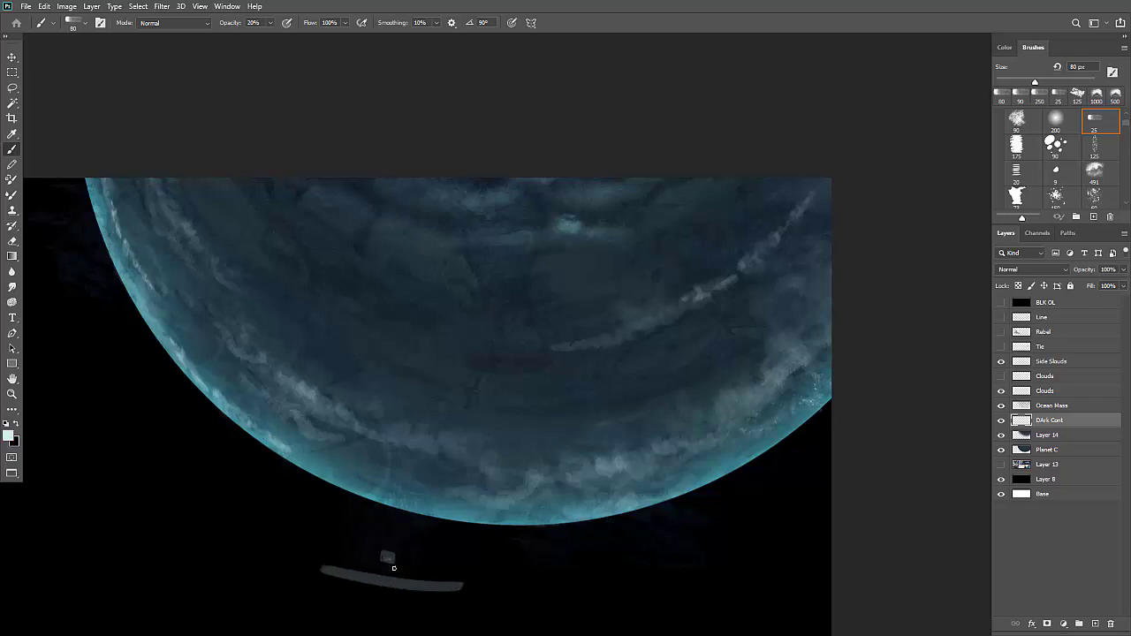
left_click_drag(433, 564, 542, 590)
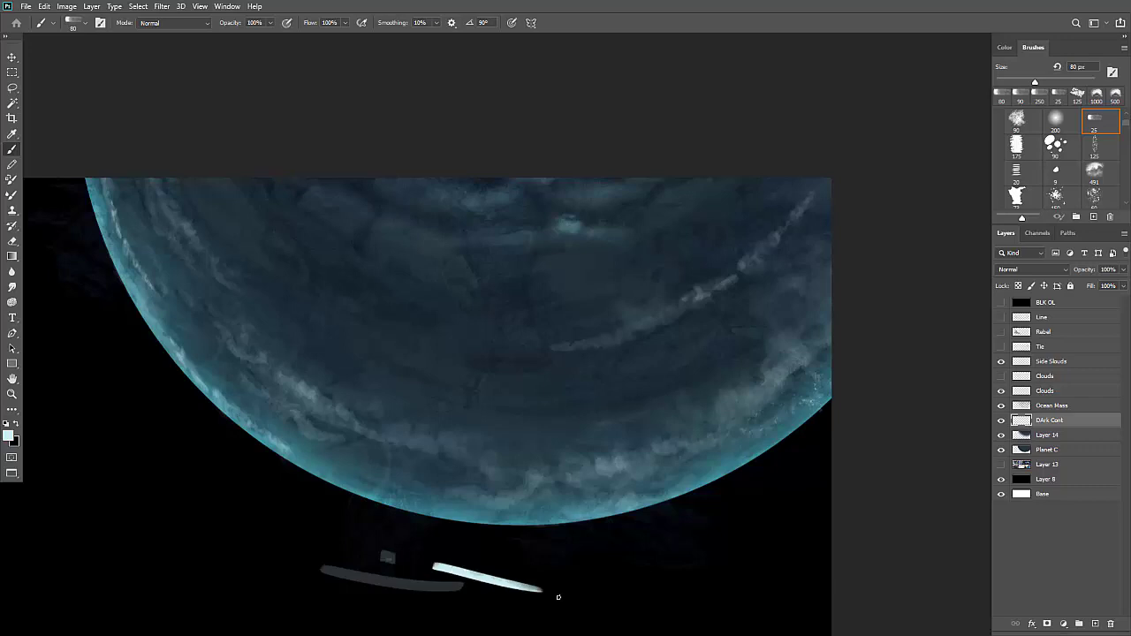
mouse_move(479, 571)
left_mouse_down()
mouse_move(523, 585)
mouse_move(612, 577)
left_mouse_up()
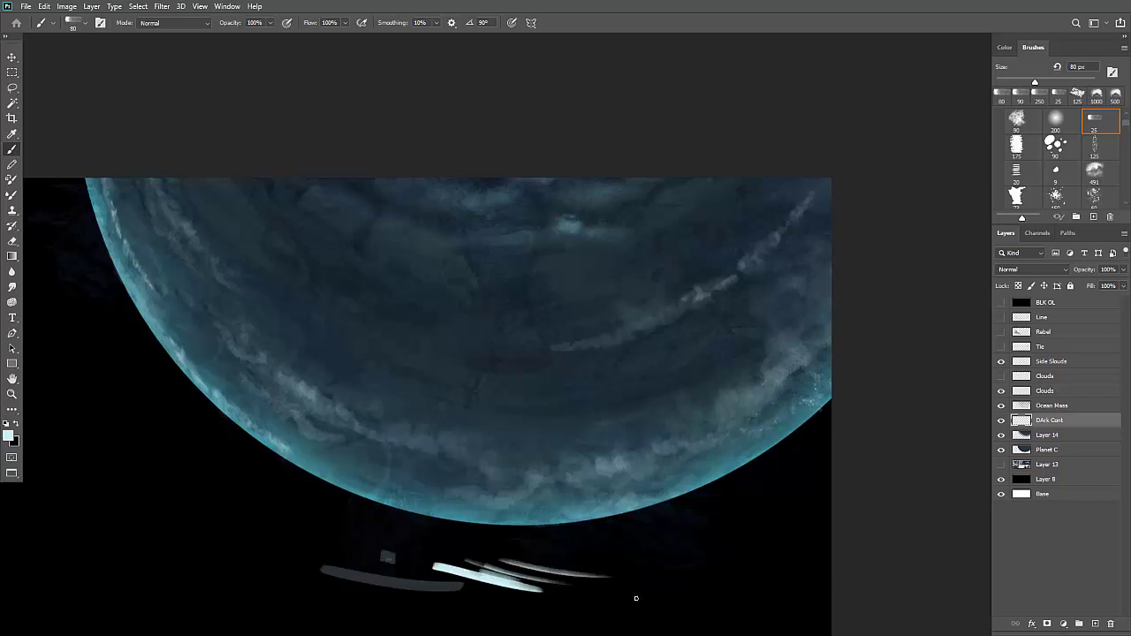
key("bracketright")
key("bracketright")
key("bracketright")
key("bracketright")
key("bracketright")
mouse_move(669, 589)
left_mouse_down()
mouse_move(704, 555)
mouse_move(753, 536)
left_mouse_up()
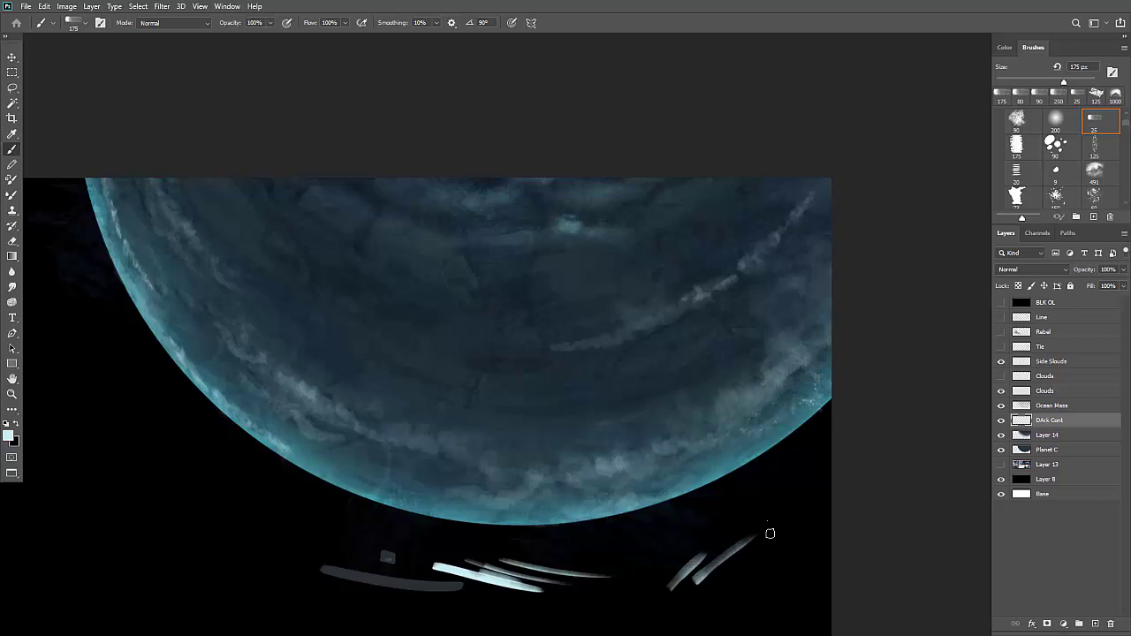
- Undo all the light test strokes below the planet
key("ctrl+z")
key("ctrl+shift+z")
key("ctrl+z")
key("ctrl+z")
key("ctrl+z")
key("ctrl+z")
key("ctrl+z")
key("ctrl+z")
key("ctrl+z")
key("ctrl+z")
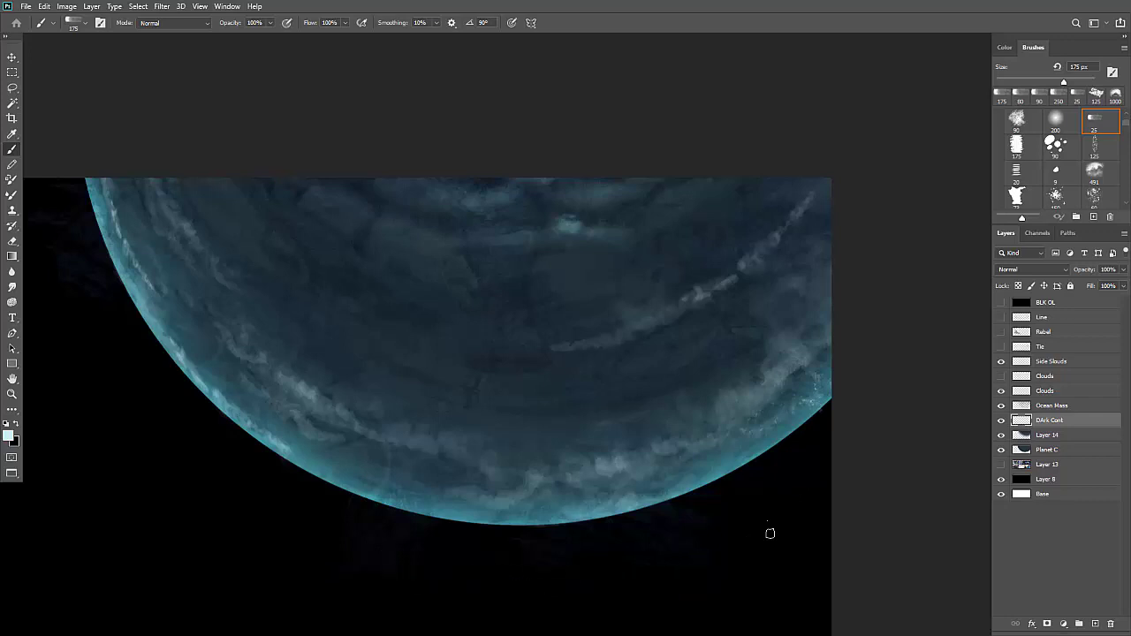
- Paint black contour strokes at 60% opacity near the planet's left rim, with the brush at 90 px and 70 px
key("x")
key("6")
key("bracketleft")
key("bracketleft")
key("bracketleft")
key("bracketleft")
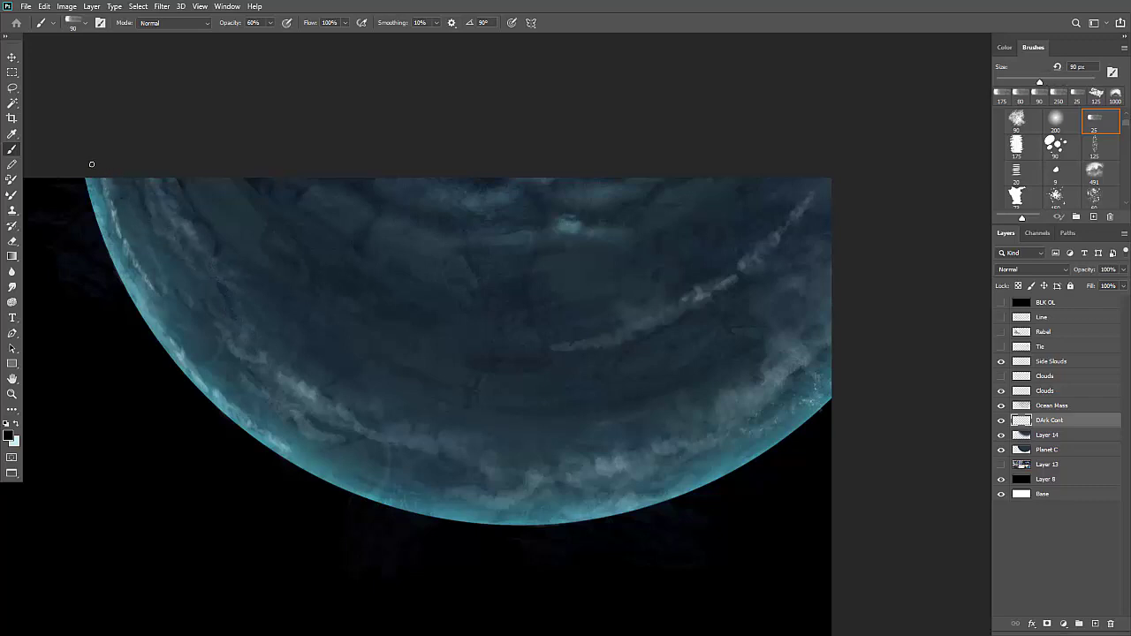
left_click_drag(99, 211, 100, 194)
key("bracketleft")
key("bracketleft")
left_click_drag(94, 200, 106, 210)
key("e")
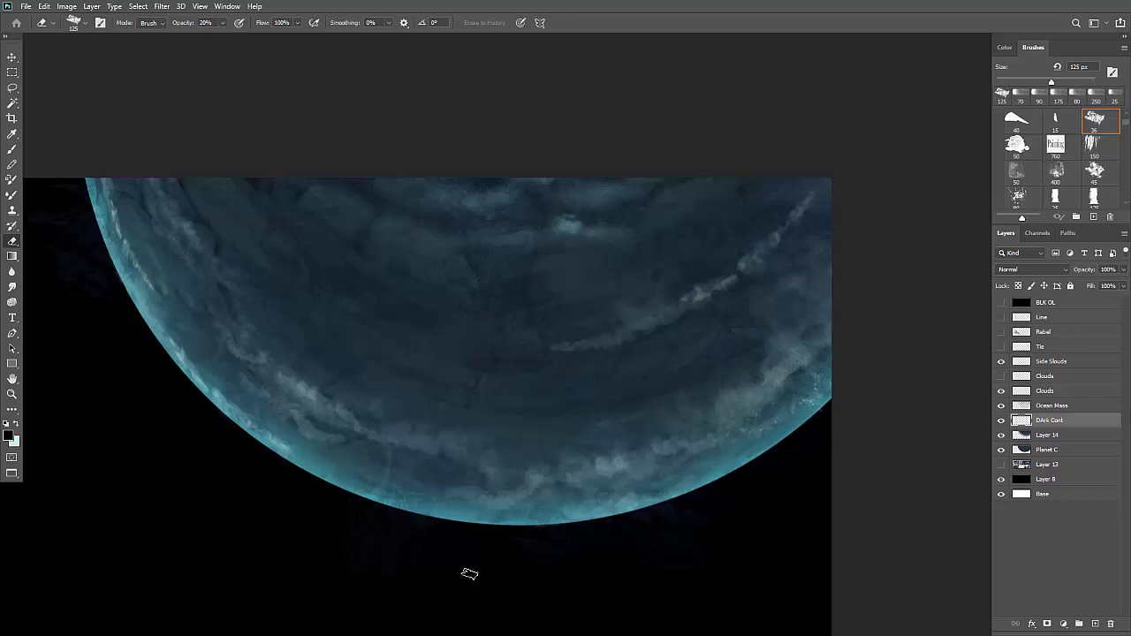
- Try a short, near-vertical 70 px black stroke at 60% opacity around the planet's middle, and undo it
key("b")
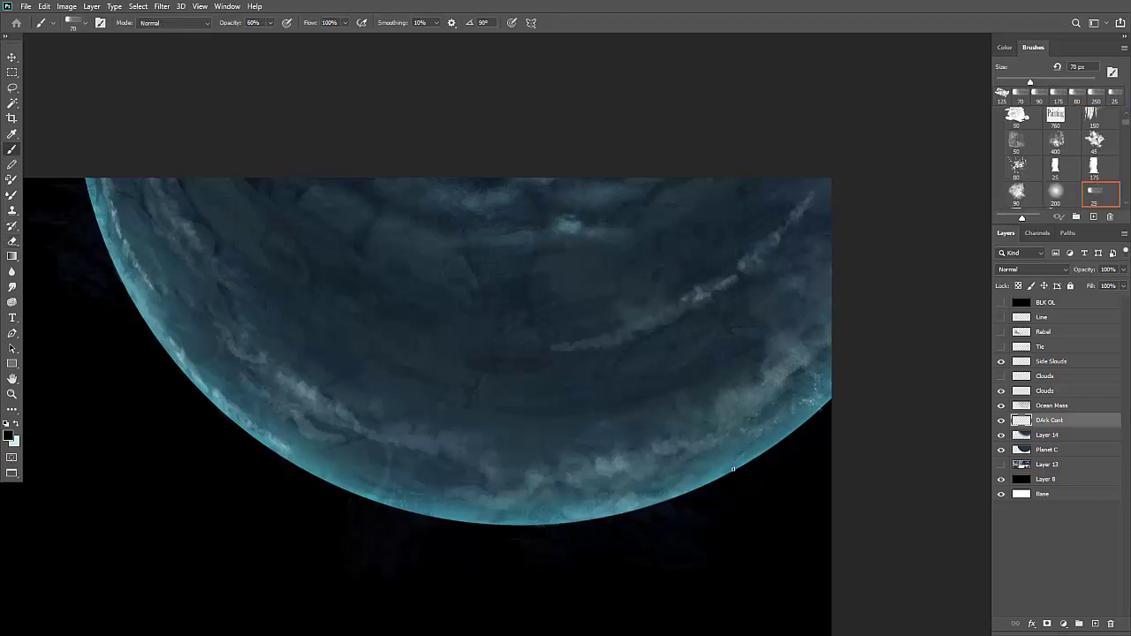
key("bracketleft")
key("bracketleft")
key("bracketright")
key("bracketright")
left_click_drag(557, 284, 551, 339)
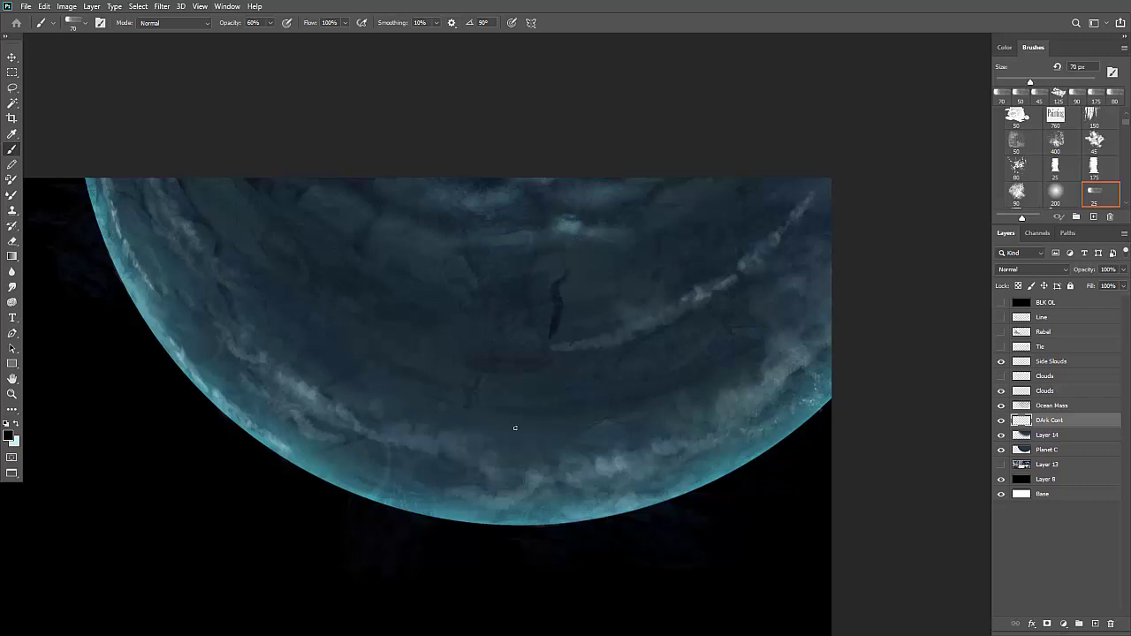
key("ctrl+z")
- Compare the planet with and without the DArk Cont layer's contours
left_click(1002, 421)
left_click(1002, 421)
left_click(1002, 421)
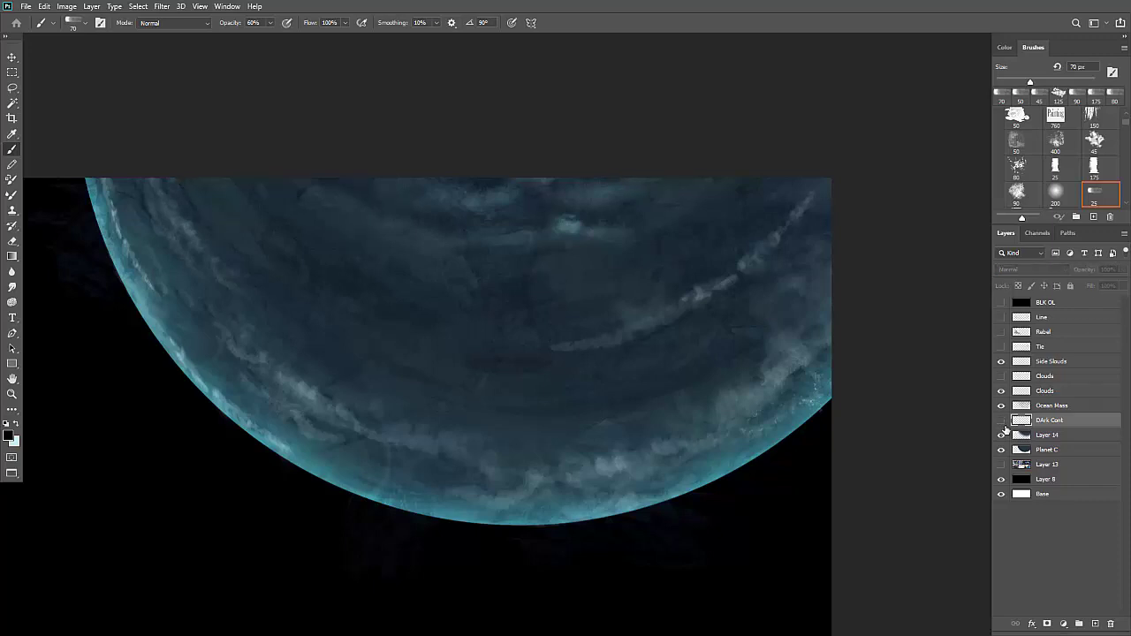
left_click(1002, 422)
left_click(1003, 422)
left_click(1002, 422)
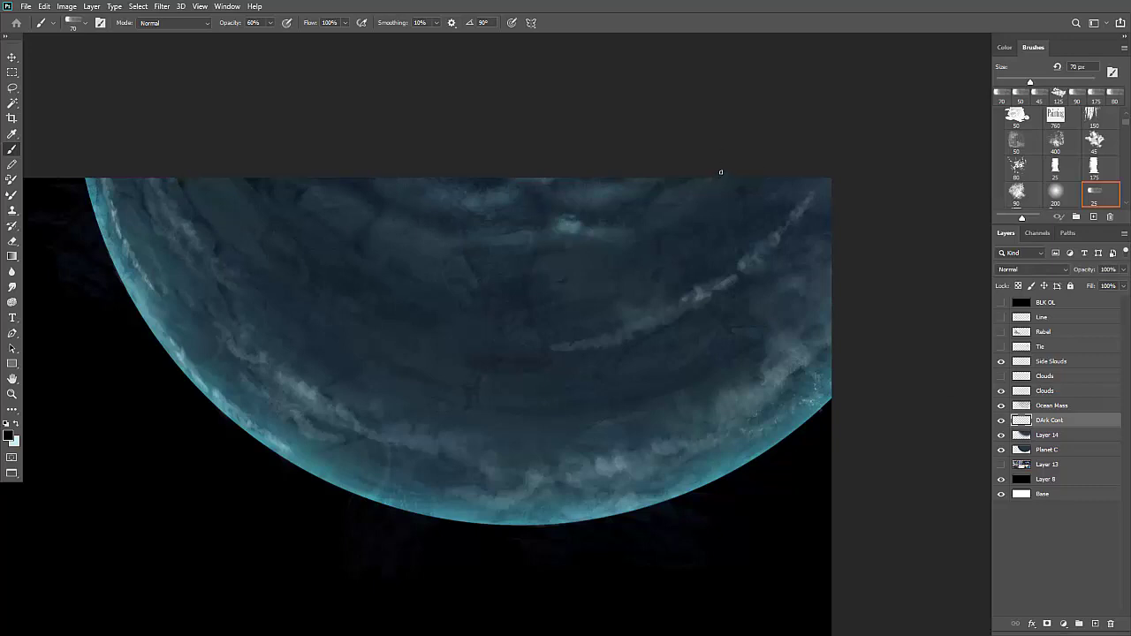
- Paint black contour strokes at 60% opacity around the planet's middle, enlarging the brush through 175 px to 400 px
key("bracketright")
key("bracketright")
key("bracketright")
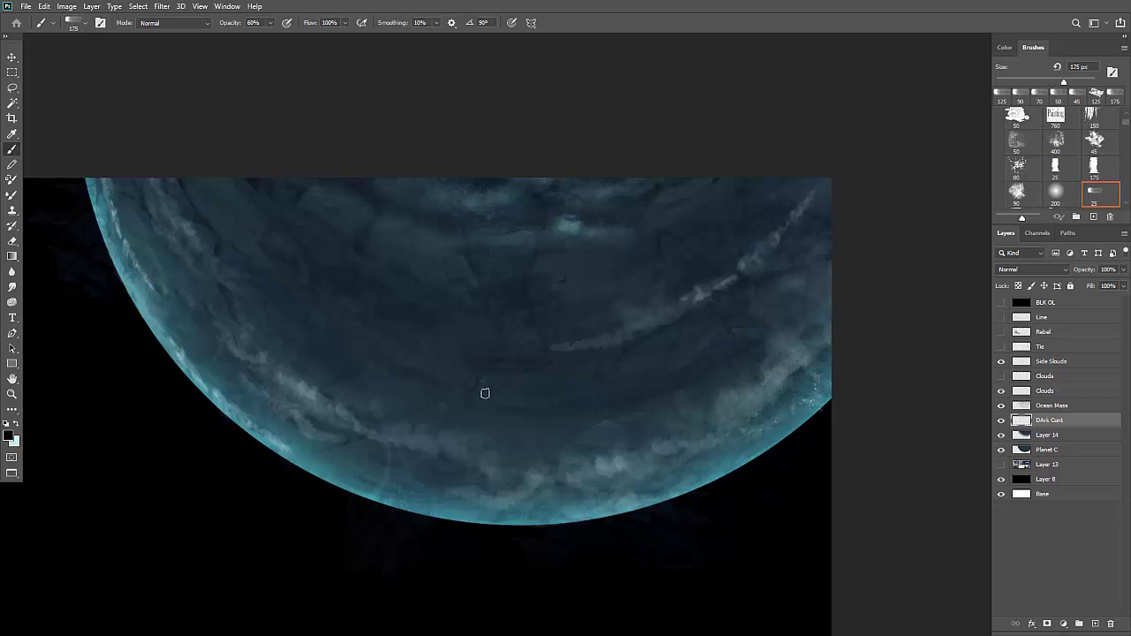
key("bracketright")
key("bracketright")
key("bracketright")
key("bracketright")
key("bracketright")
key("bracketright")
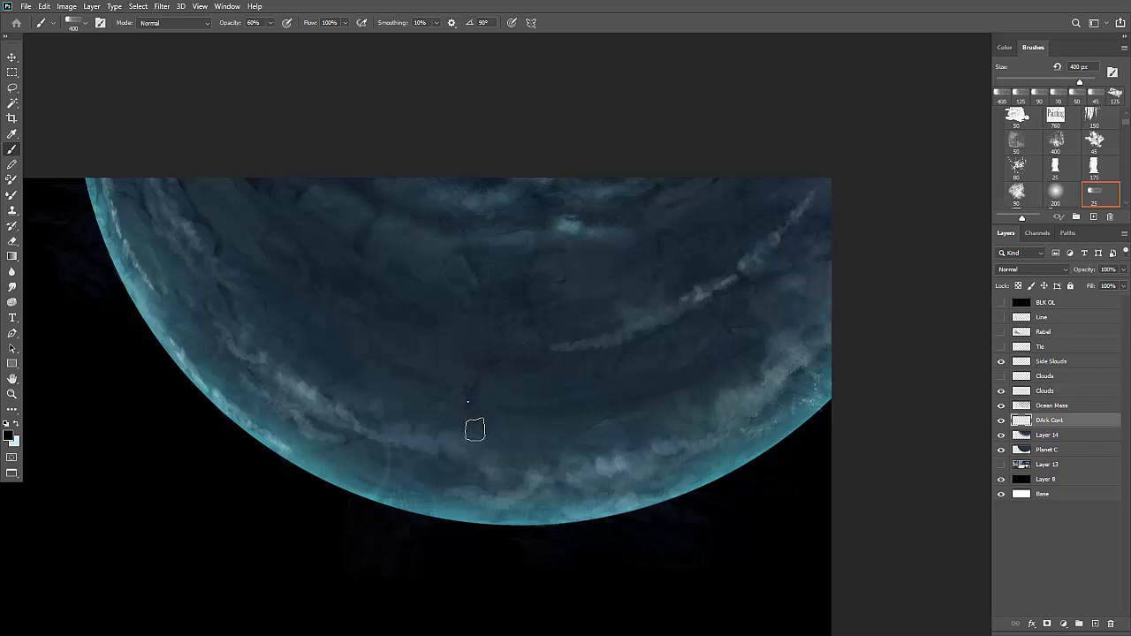
key("ctrl")
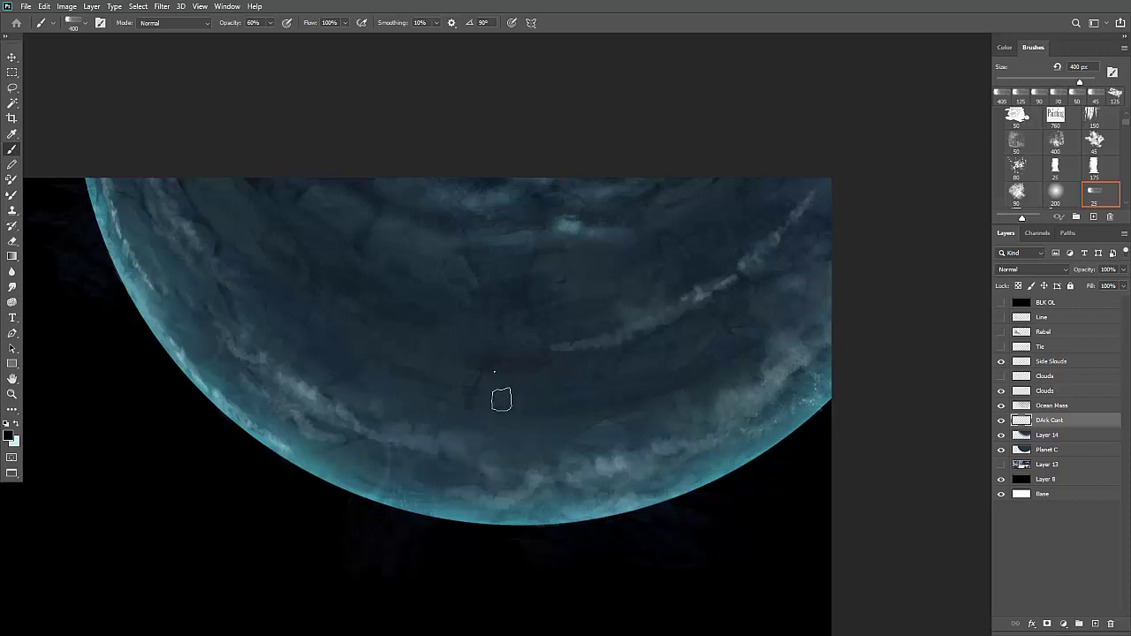
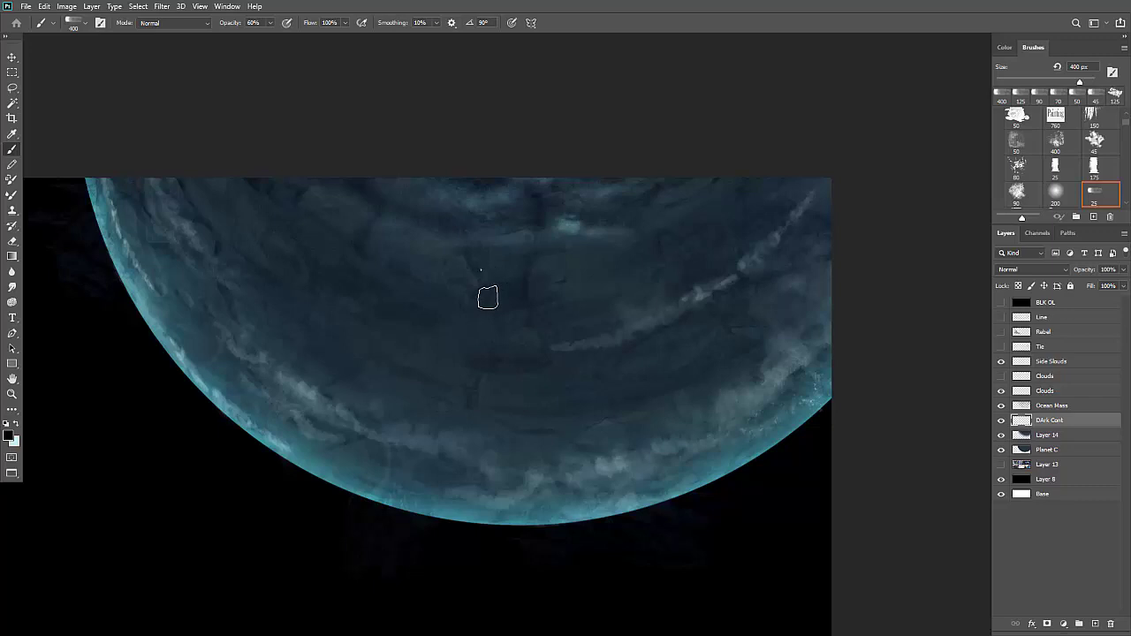
- Save the document as a separate Photoshop file named ShipLeavingPlanetDemo in the Star Wars WinterworkWork Shop folder
left_click(25, 7)
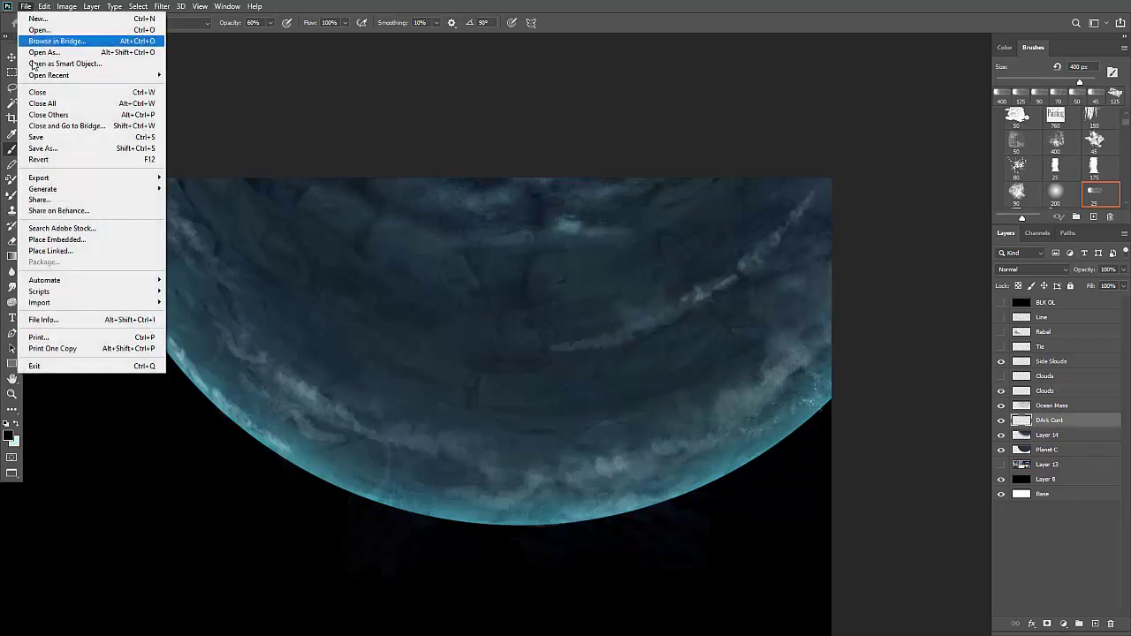
left_click(56, 147)
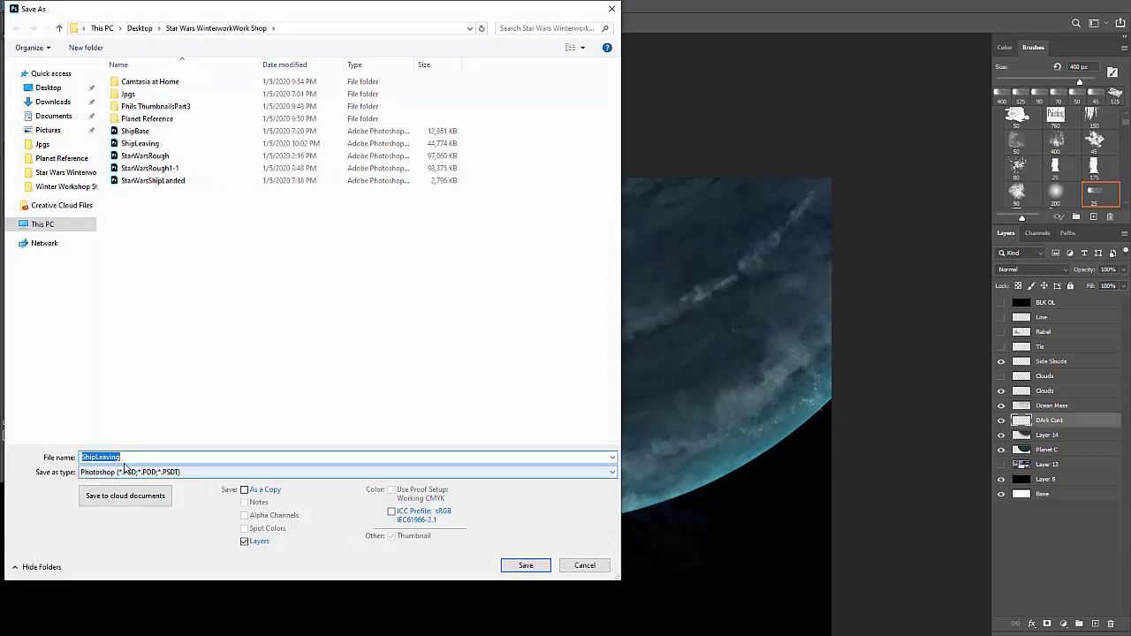
left_click(127, 457)
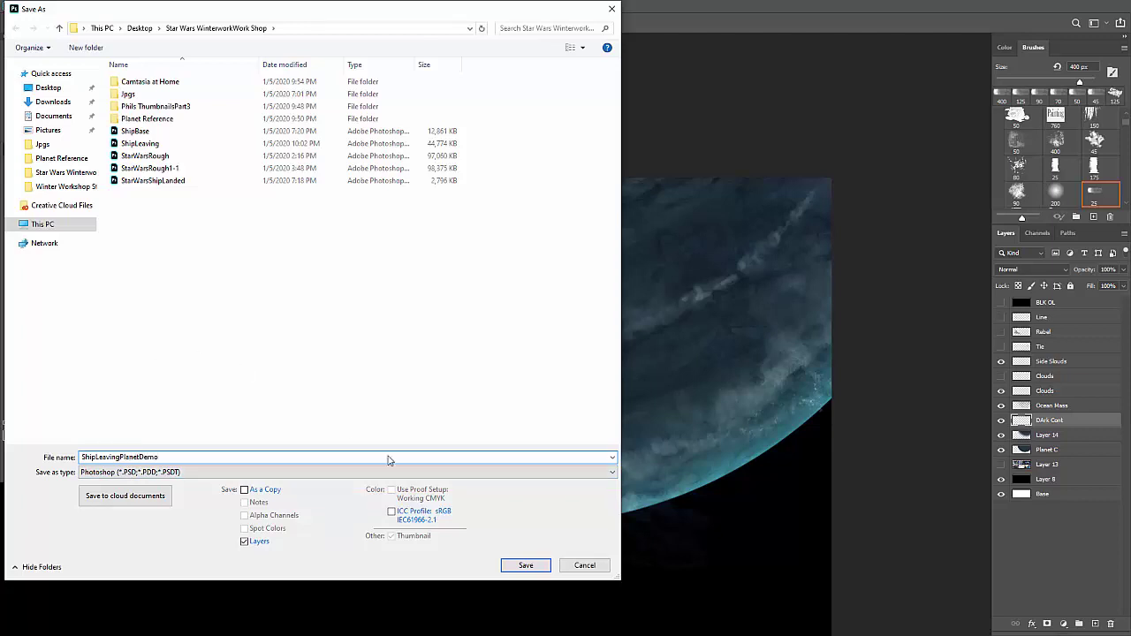
left_click(525, 567)
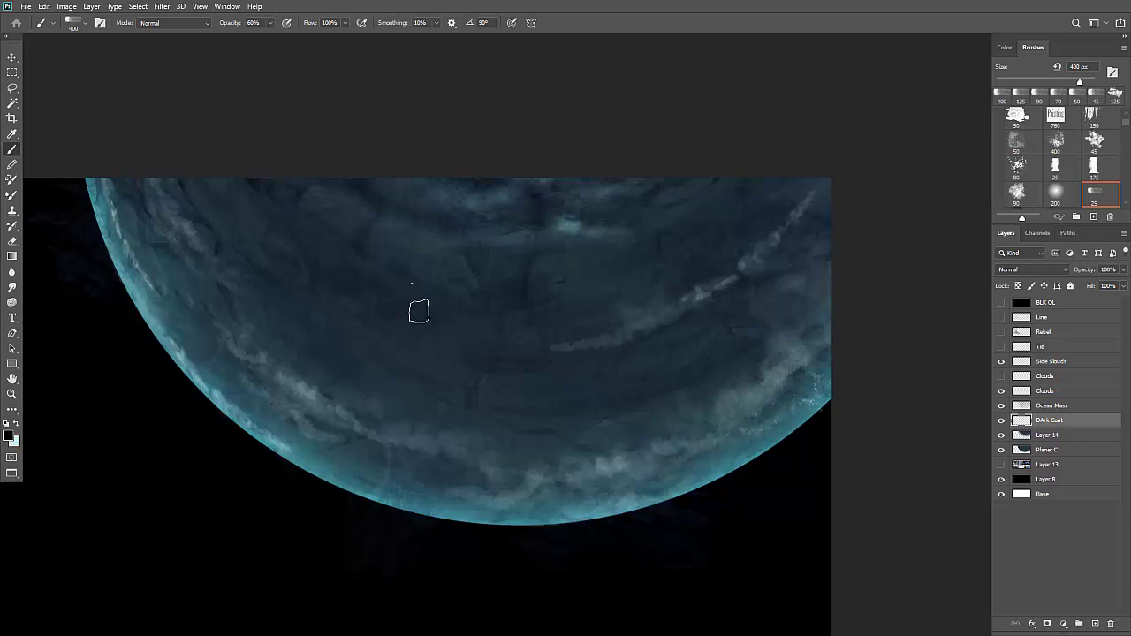
key("m")
right_click(336, 252)
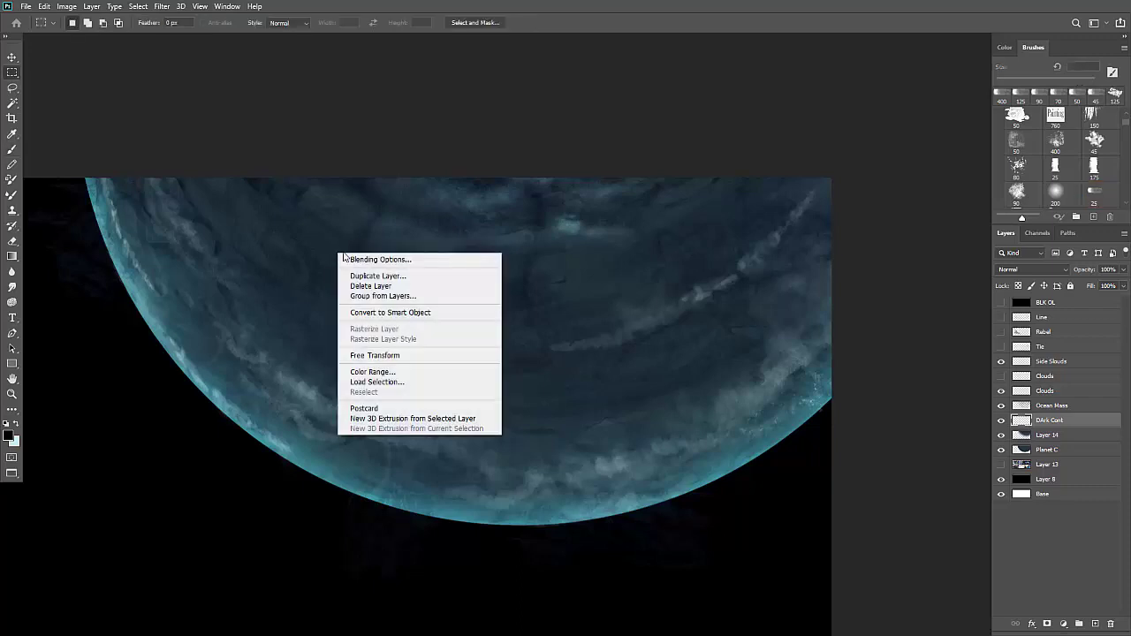
left_click(465, 121)
key("b")
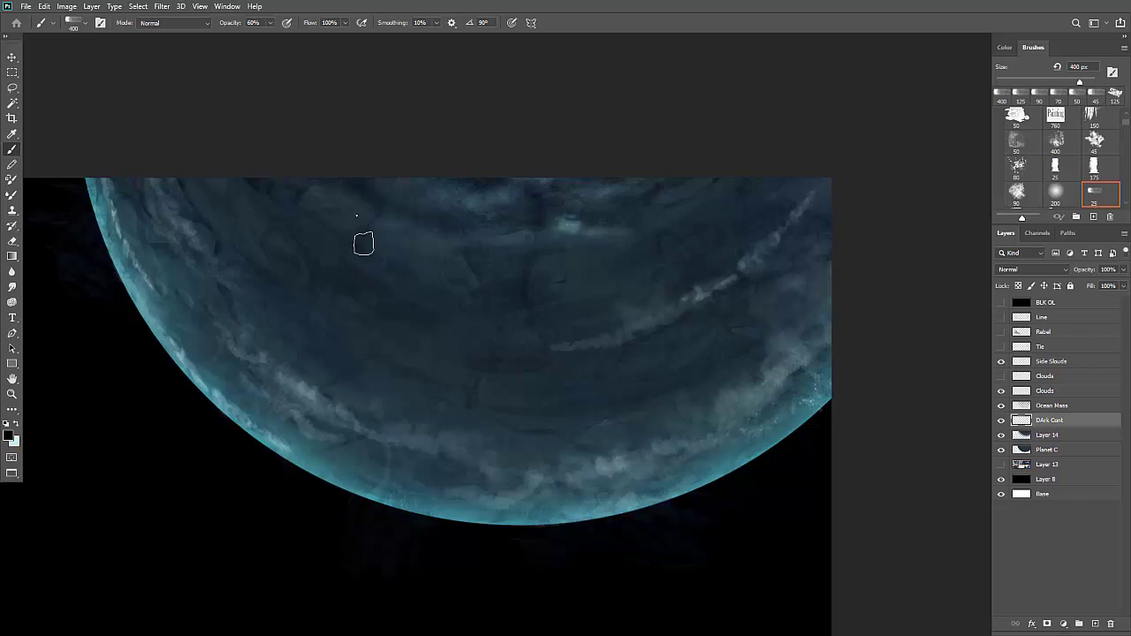
- Choose the irregular textured brush preset with the default size of 1562 px for painting on the DArk Cont layer
right_click(379, 239)
scroll(694, 370, "down", 10)
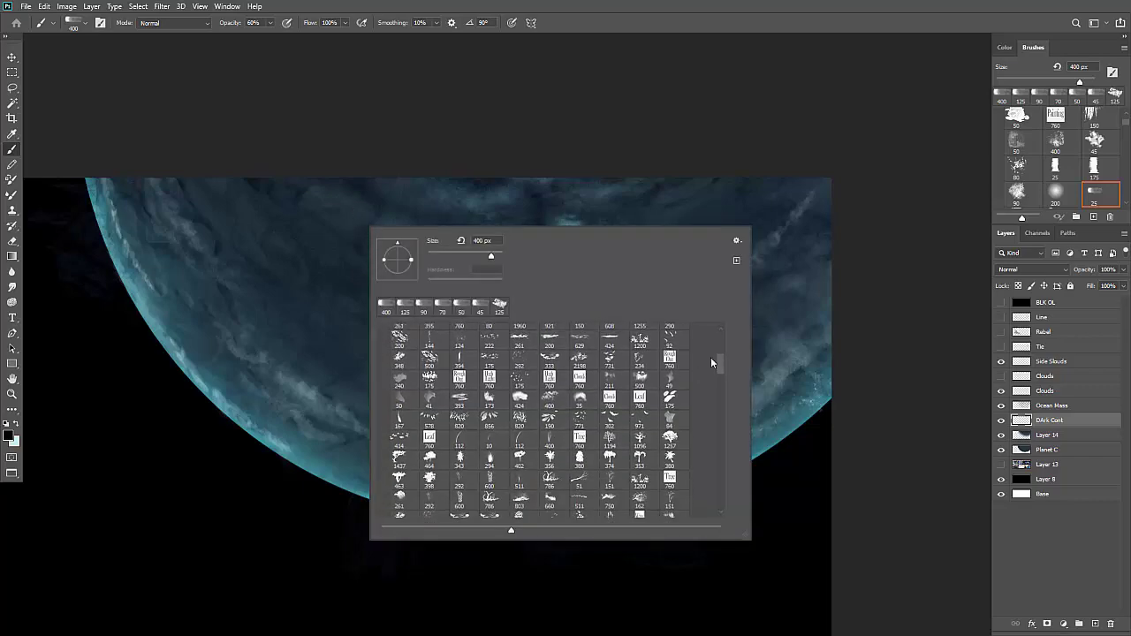
scroll(713, 423, "down", 10)
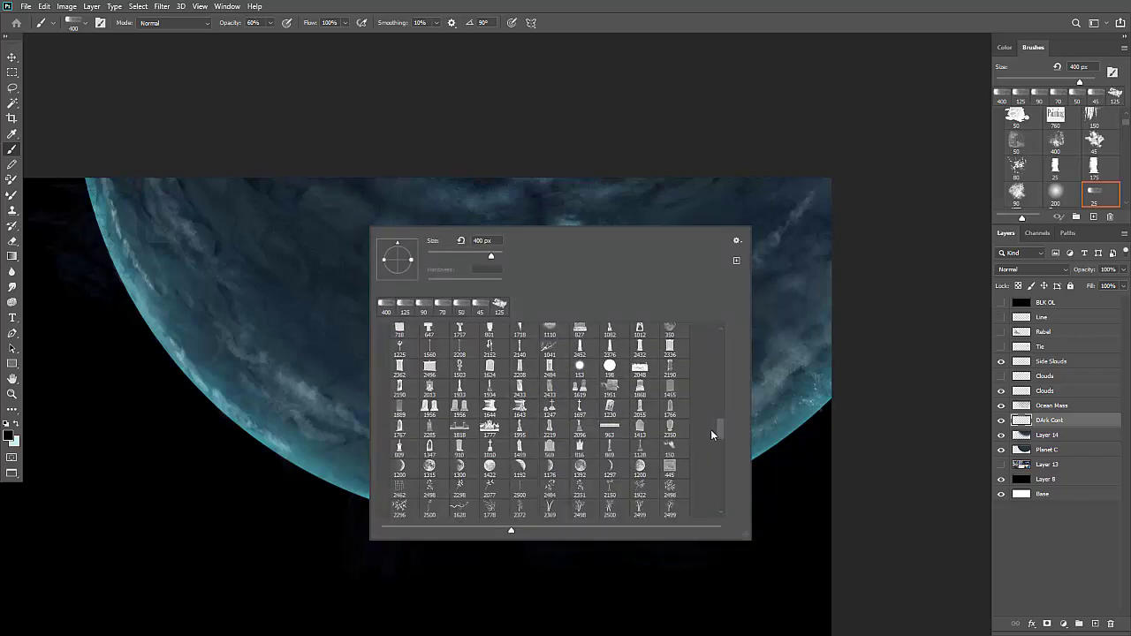
scroll(709, 452, "down", 10)
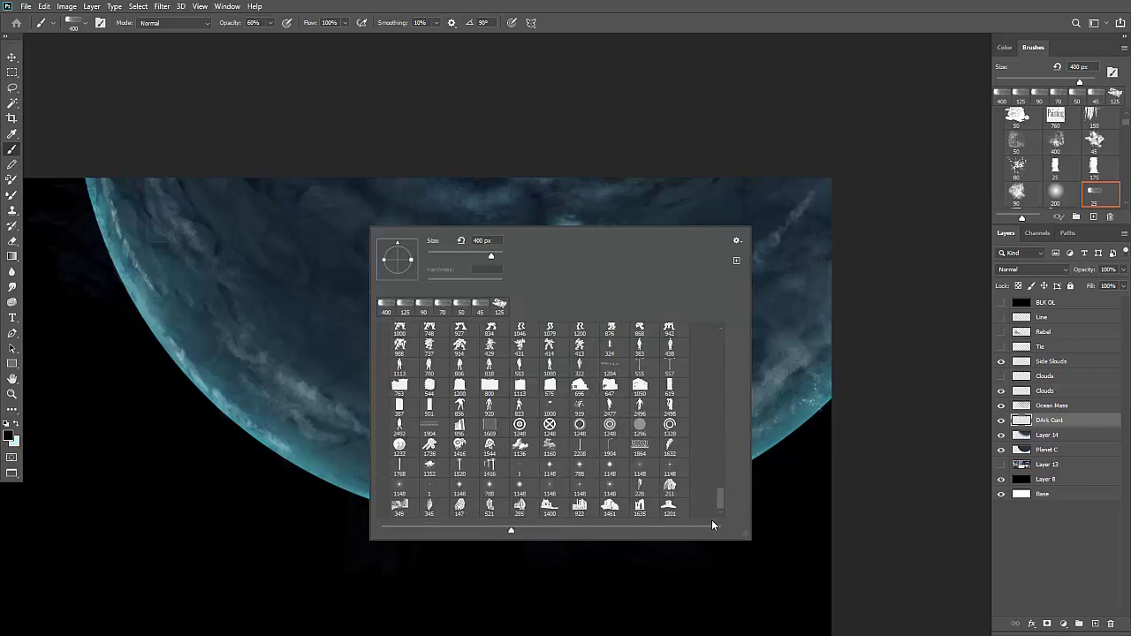
scroll(706, 494, "up", 5)
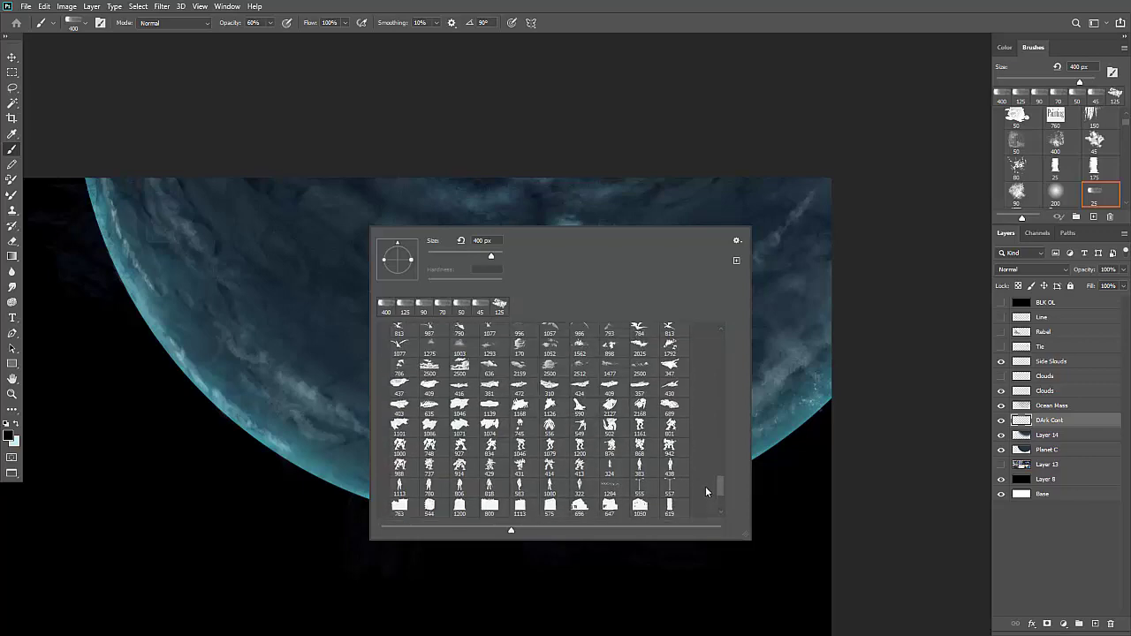
scroll(705, 488, "up", 5)
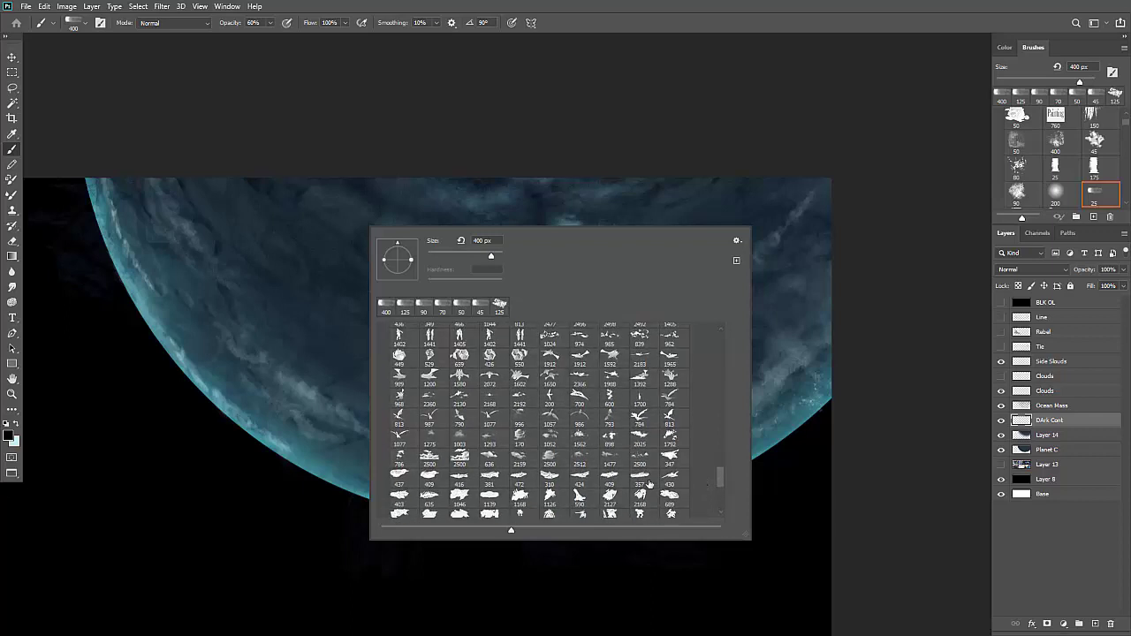
scroll(649, 486, "down", 1)
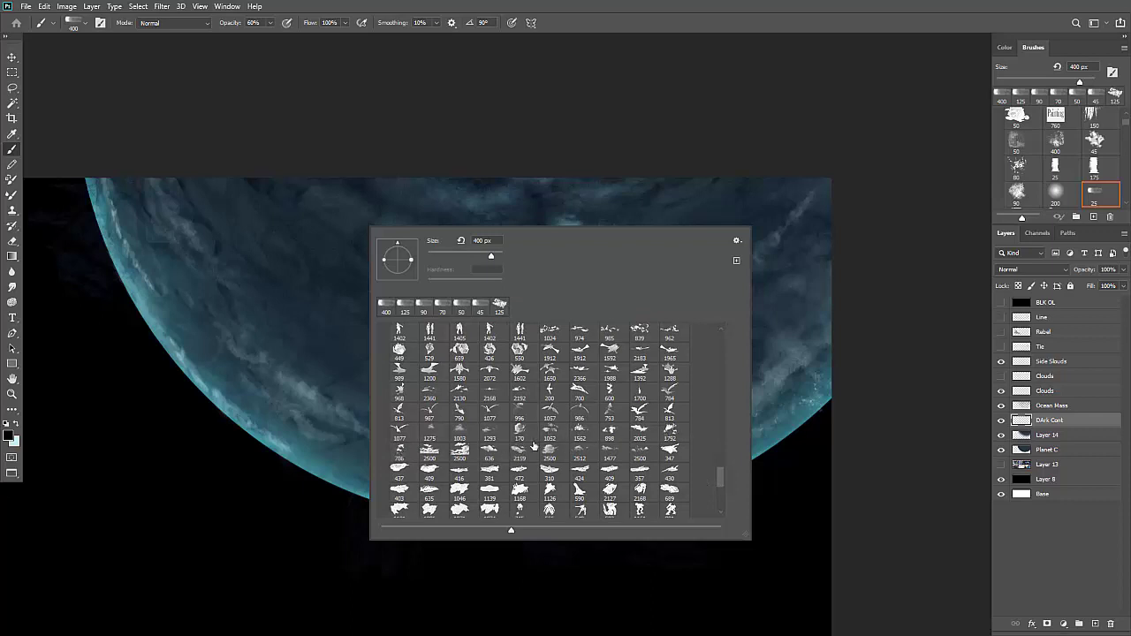
left_click(584, 434)
key("Return")
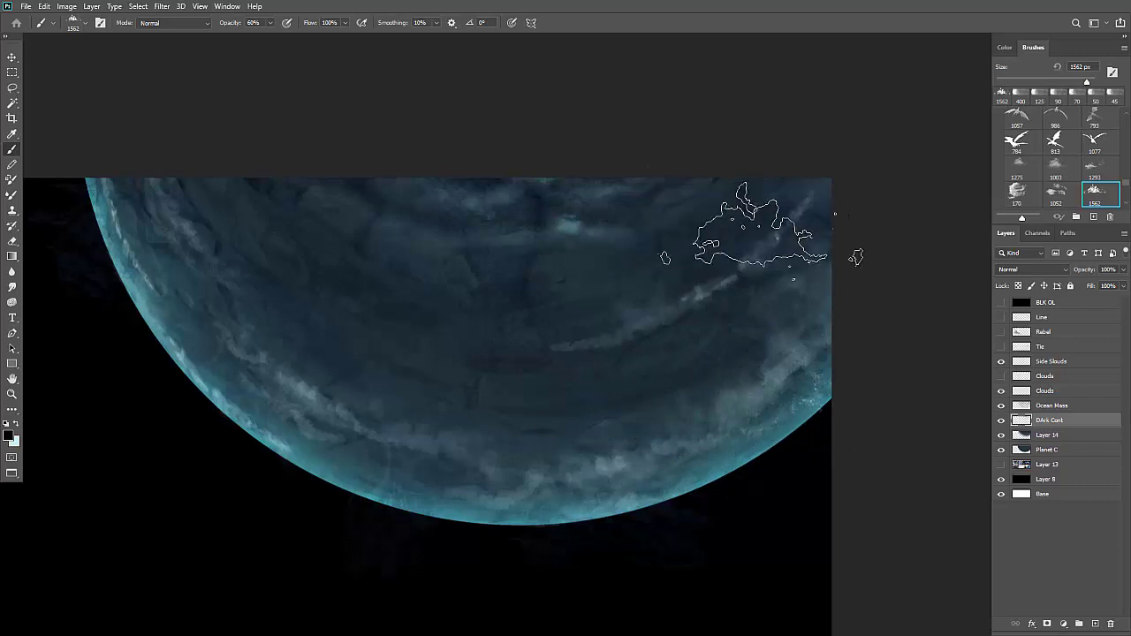
- Redo the last two undone brush strokes on the planet
left_click(44, 7)
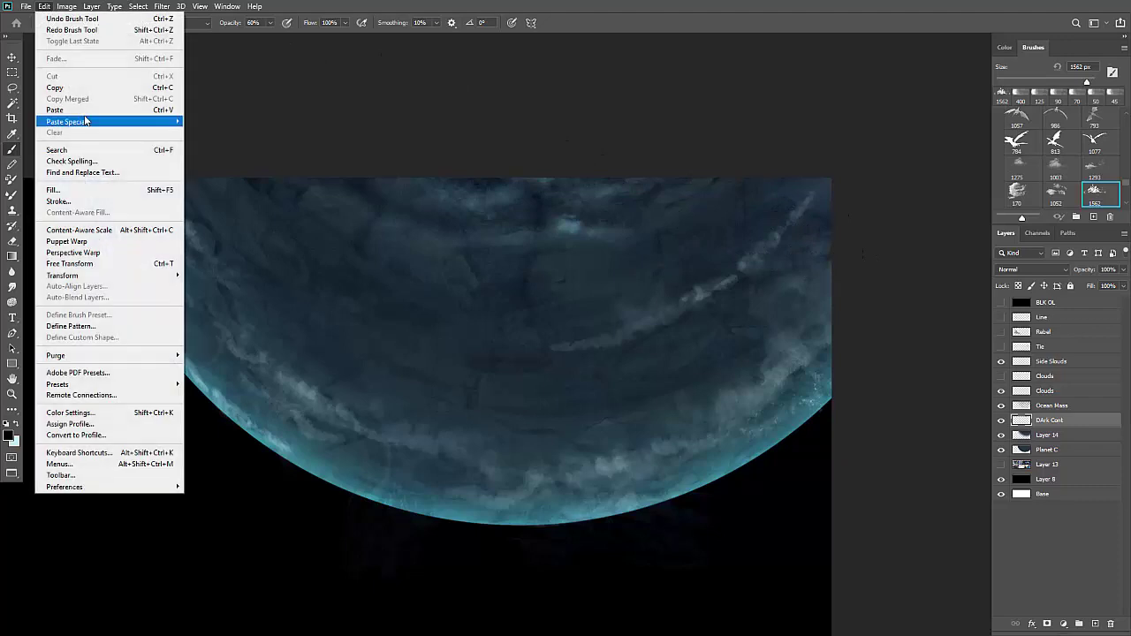
left_click(83, 32)
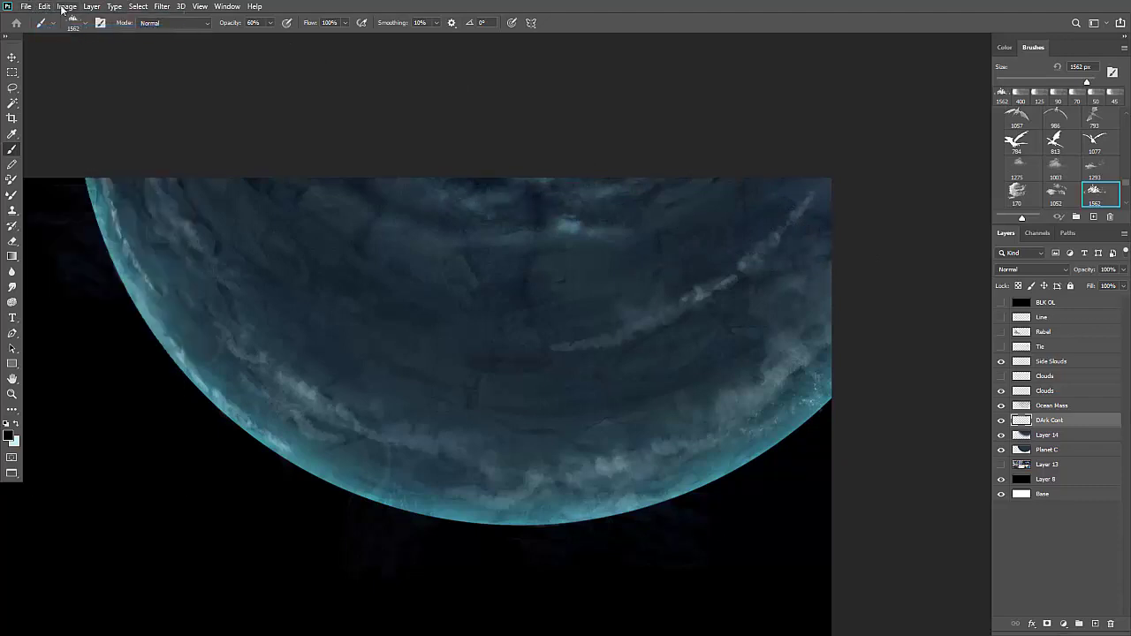
left_click(44, 7)
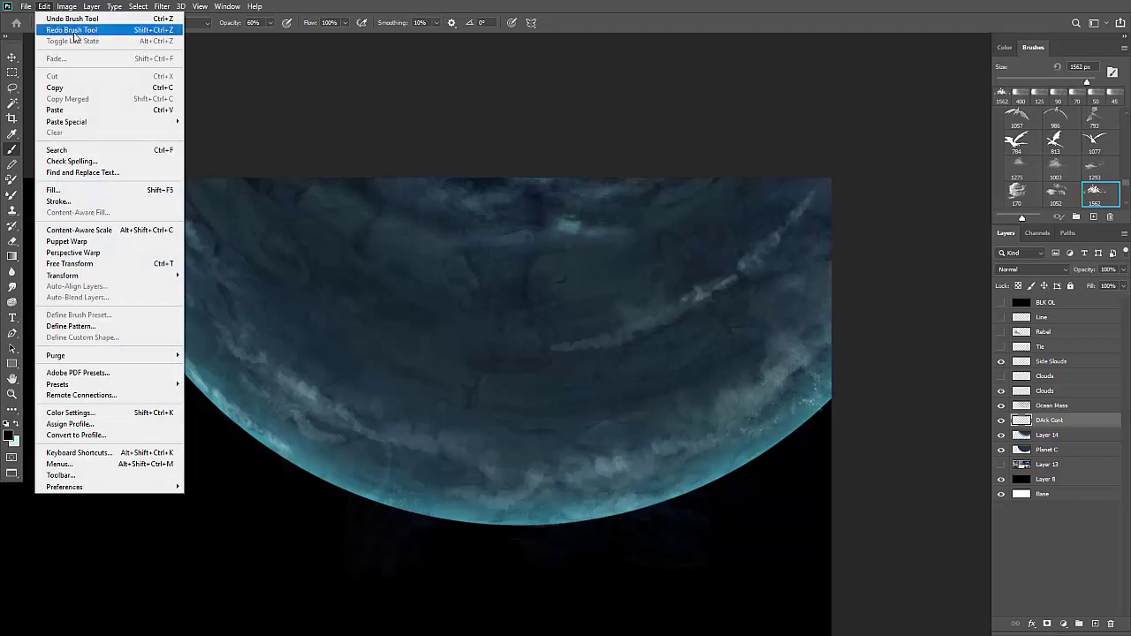
left_click(72, 30)
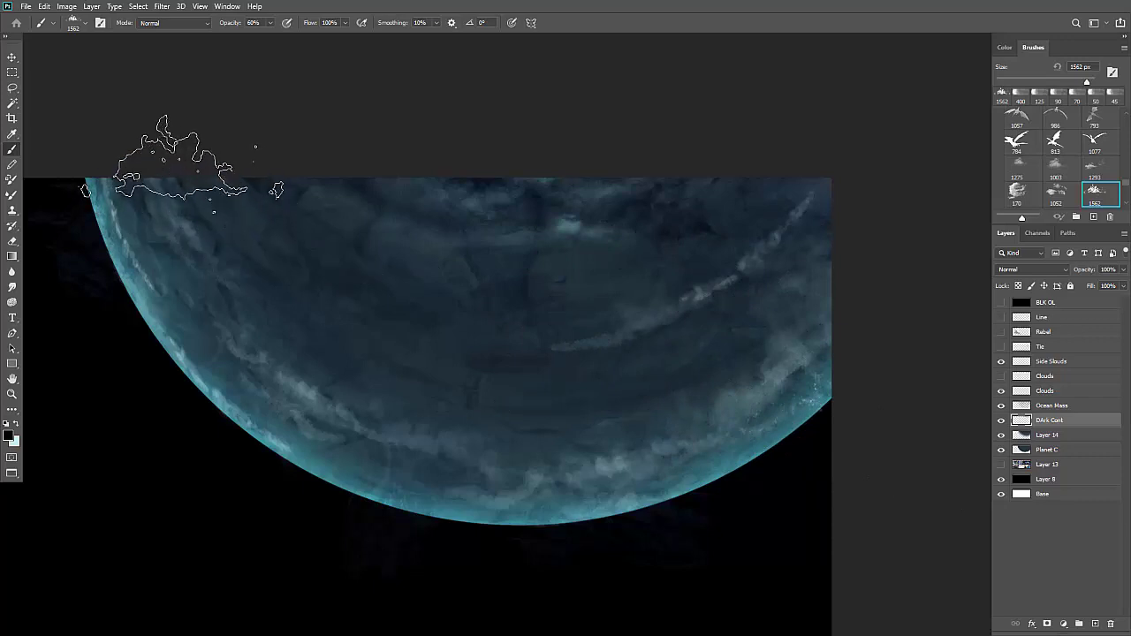
- Try a black stamp of the textured brush at 1700 px and 60% opacity on the planet's lower middle, and undo it
key("bracketleft")
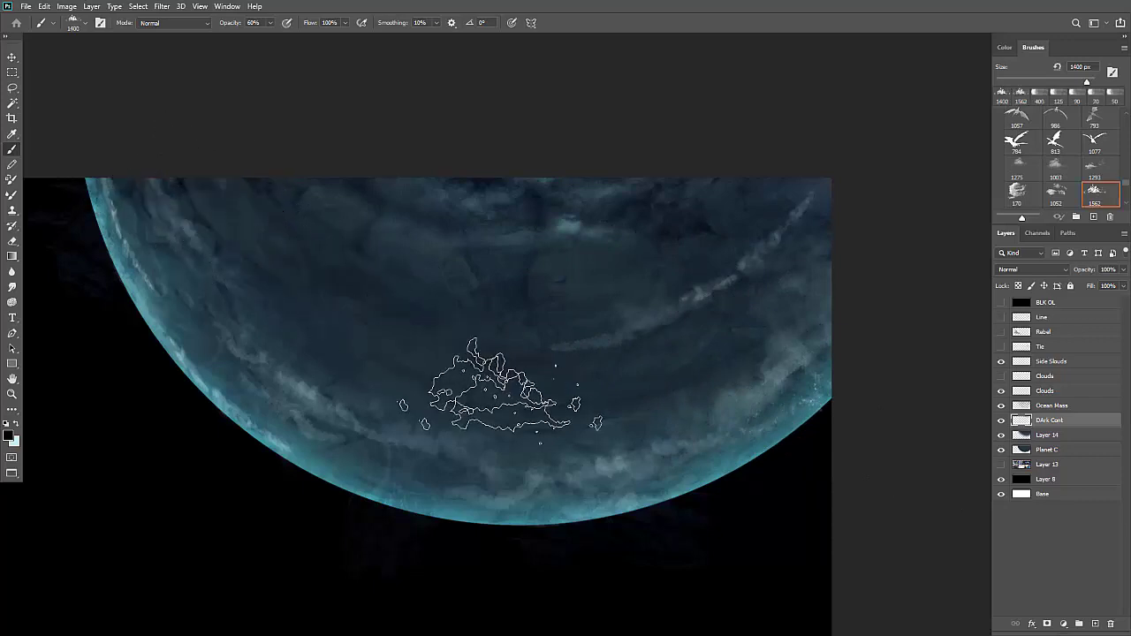
key("bracketright")
key("bracketright")
key("bracketright")
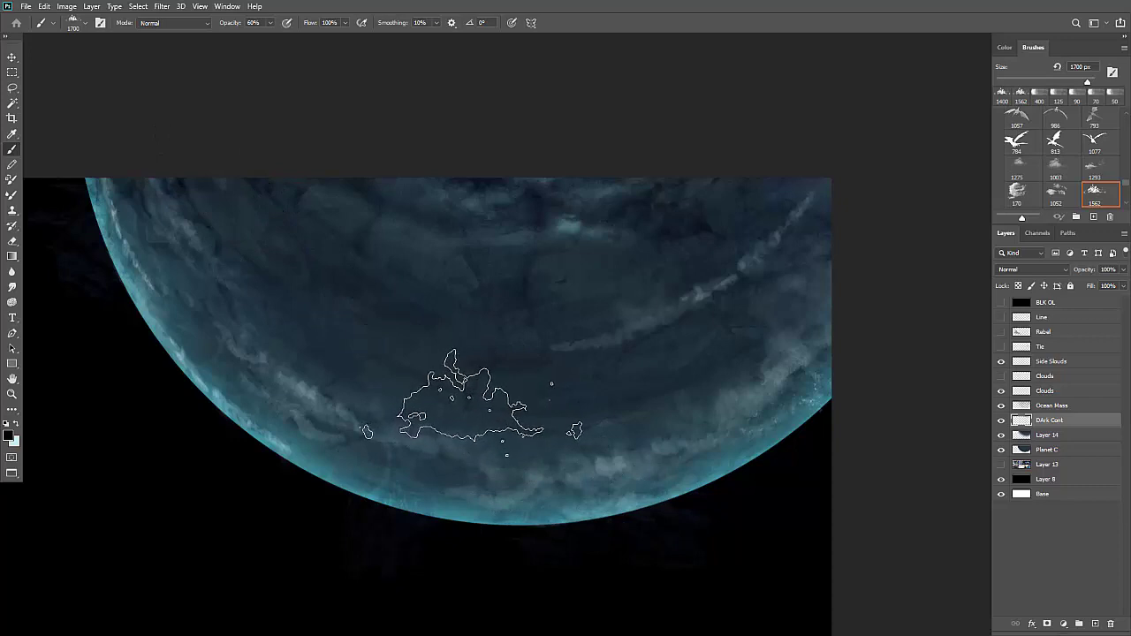
left_click(473, 397)
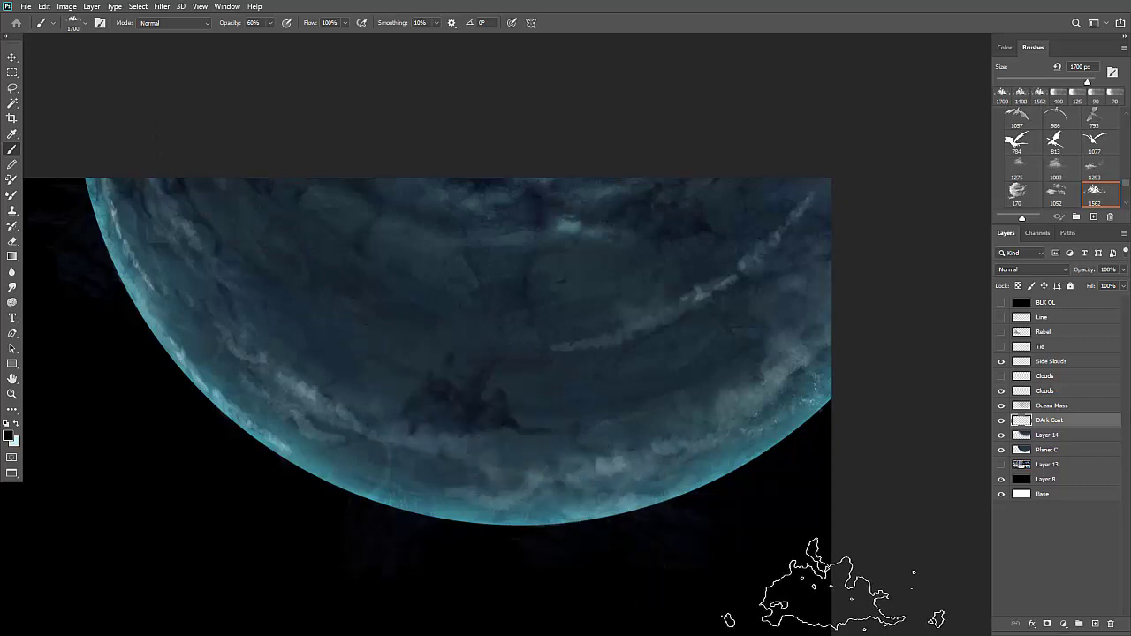
key("ctrl+z")
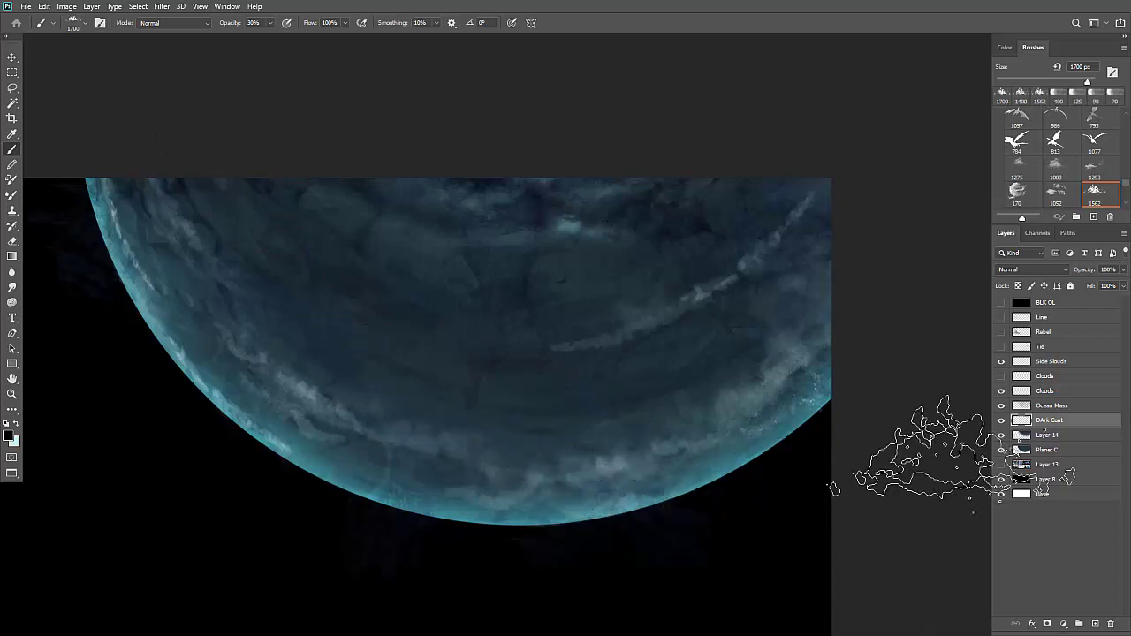
- Stamp faint black texture on the lower part of the planet at 30% opacity with the brush reduced to 700 px
key("3")
key("bracketleft")
key("bracketleft")
key("bracketleft")
key("bracketleft")
key("bracketleft")
key("bracketleft")
key("bracketleft")
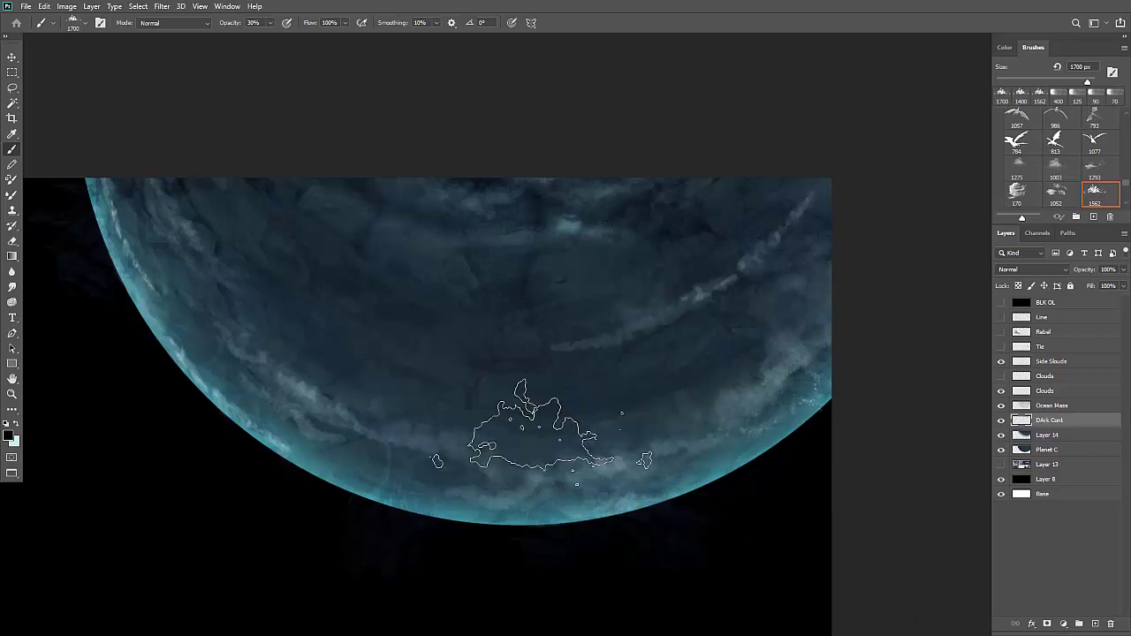
key("bracketleft")
key("bracketleft")
key("bracketleft")
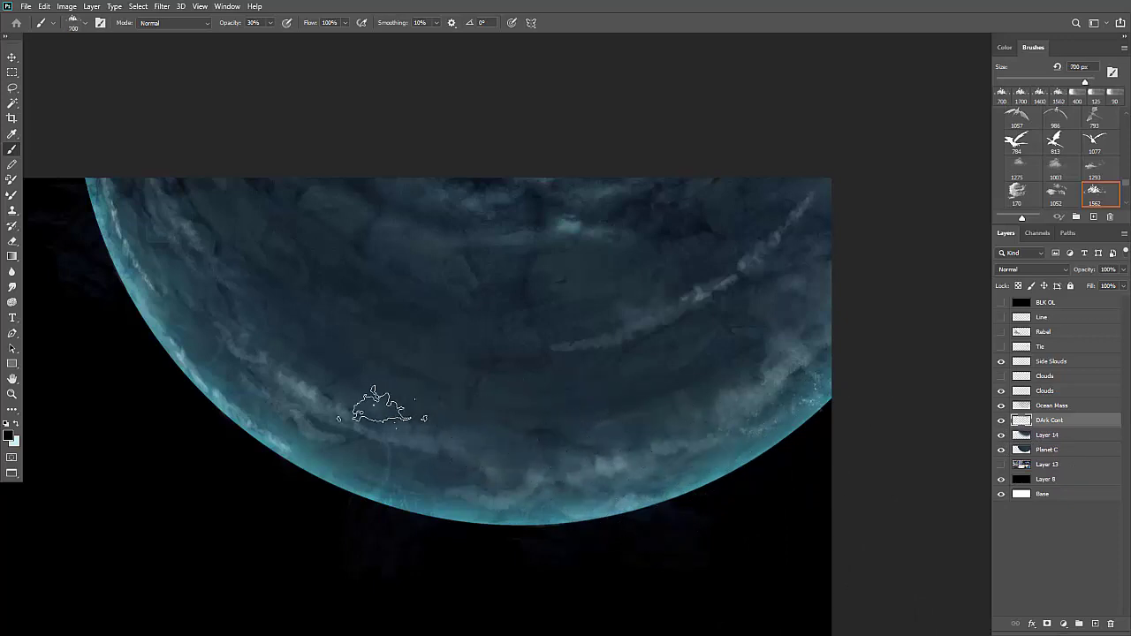
- Add subtle black texture along the planet's lower cloud band at 10% opacity, with the brush at 1000 px and 700 px
key("bracketright")
key("bracketright")
key("bracketright")
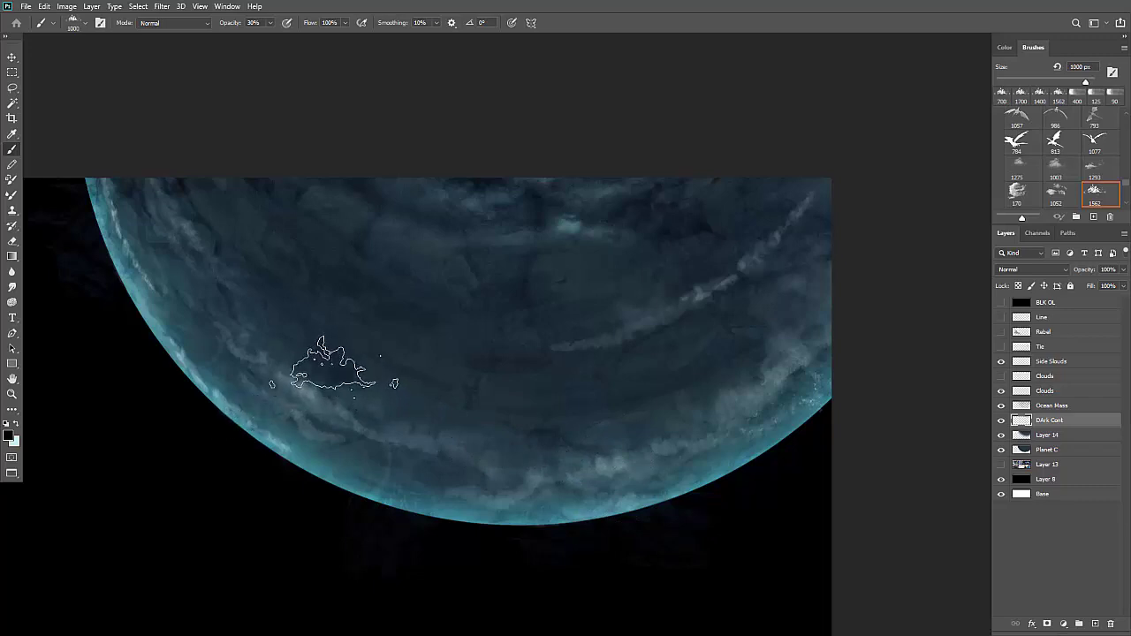
key("1")
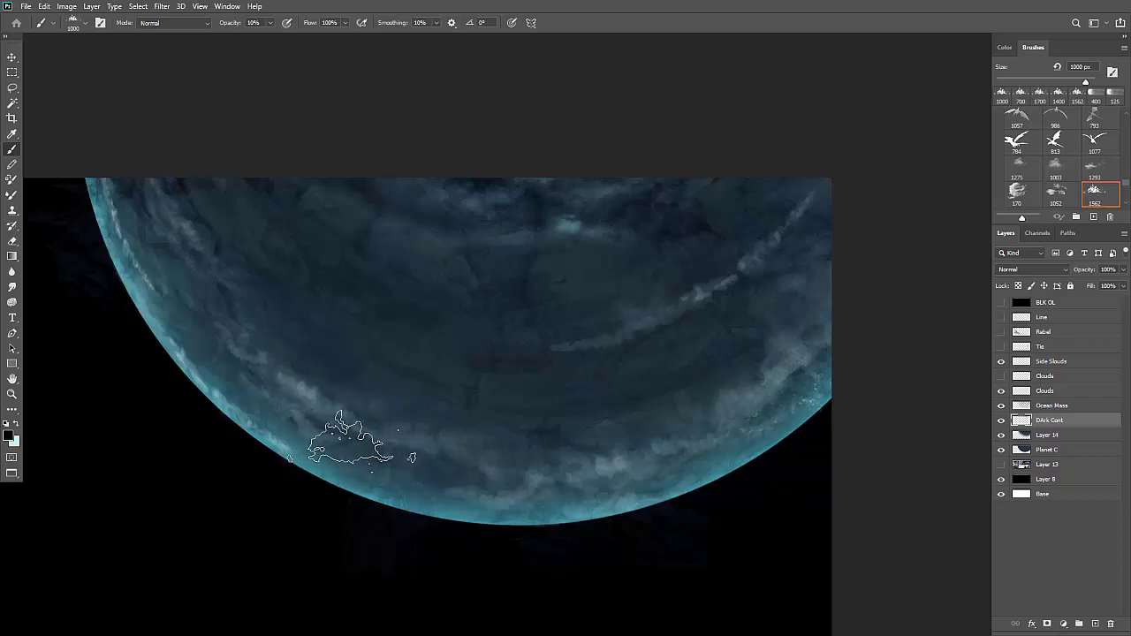
key("bracketleft")
key("bracketleft")
key("bracketleft")
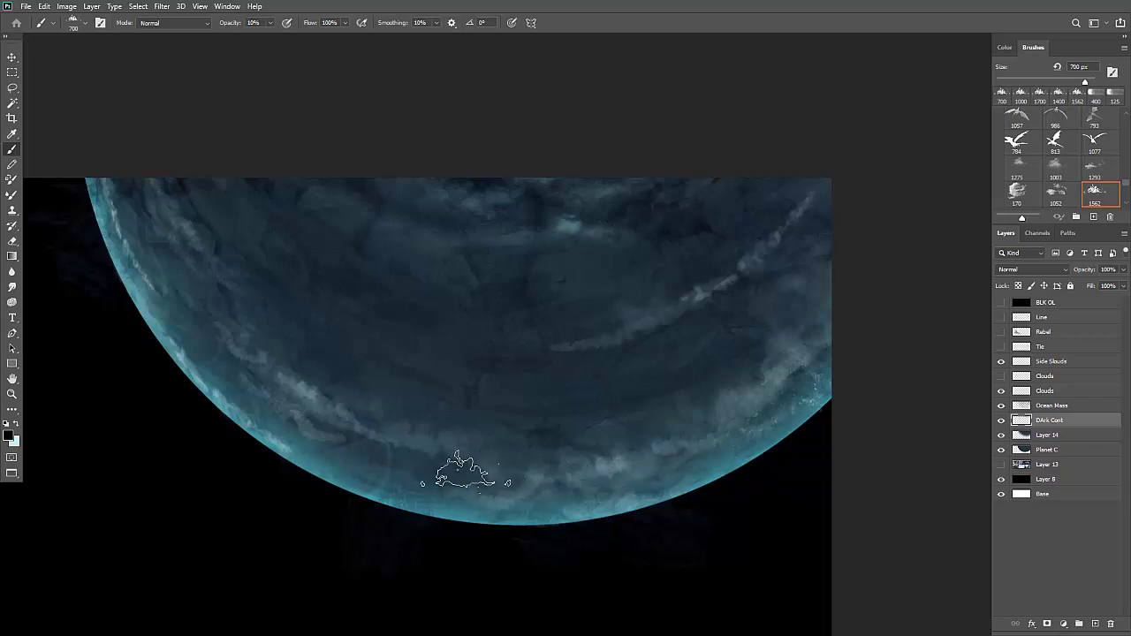
- Choose the 813 px cell-web textured brush from the brush presets
right_click(519, 296)
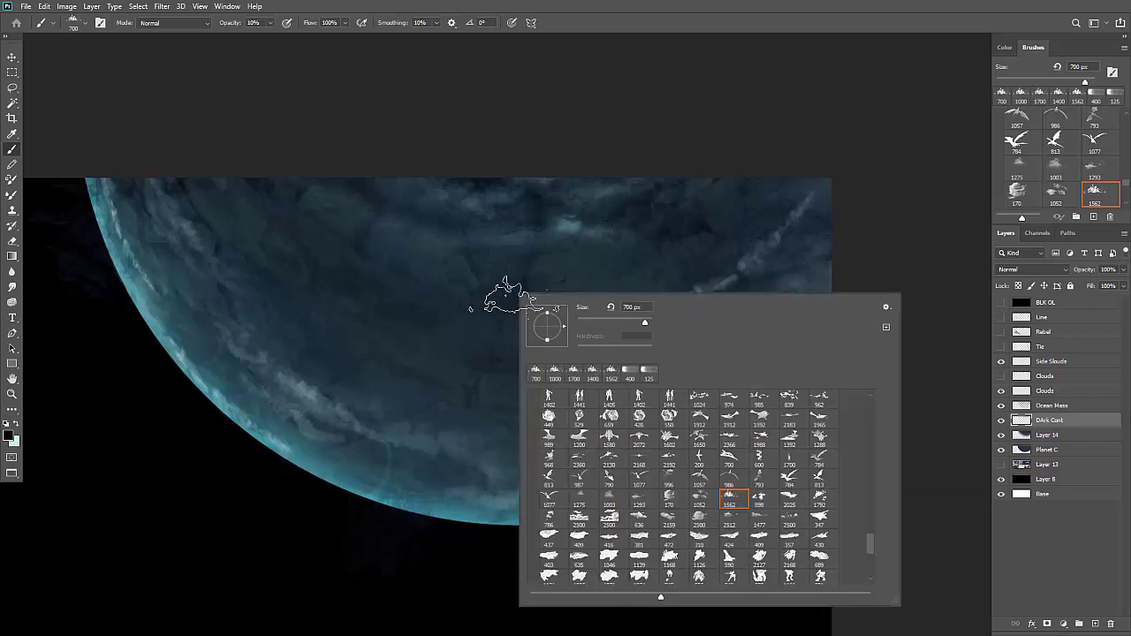
scroll(757, 495, "down", 1)
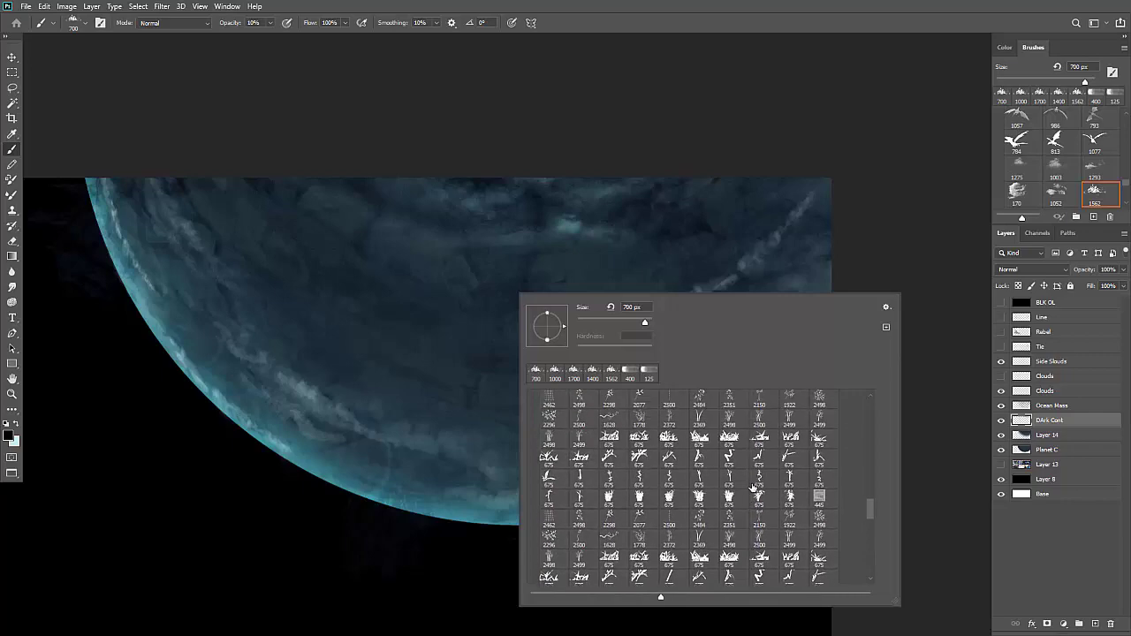
scroll(752, 487, "up", 5)
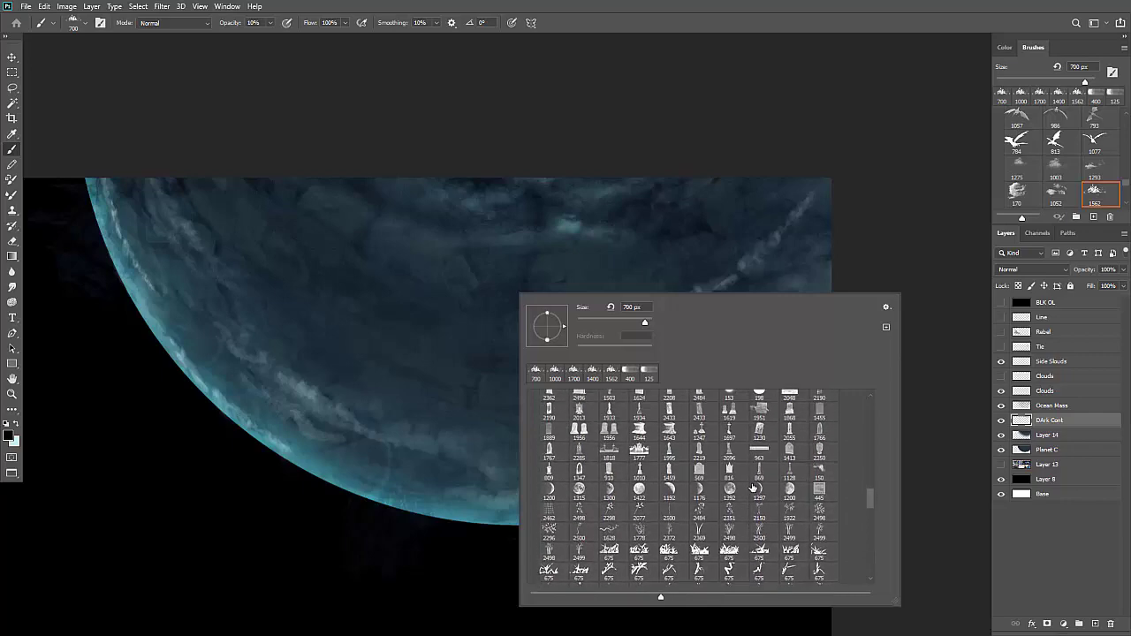
scroll(888, 475, "up", 8)
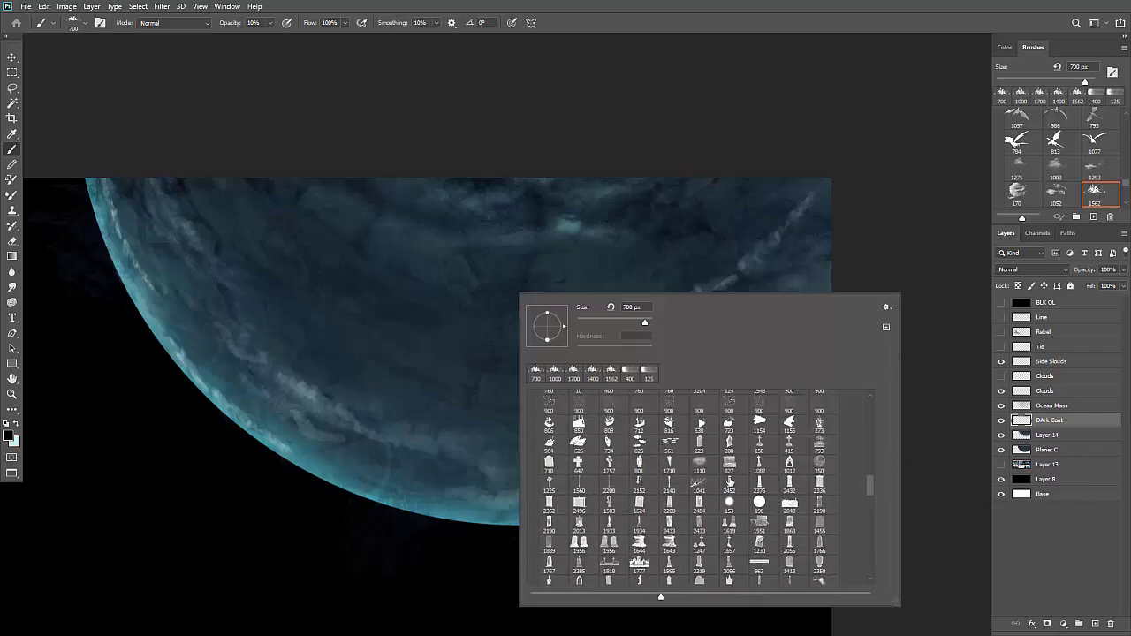
scroll(753, 477, "up", 3)
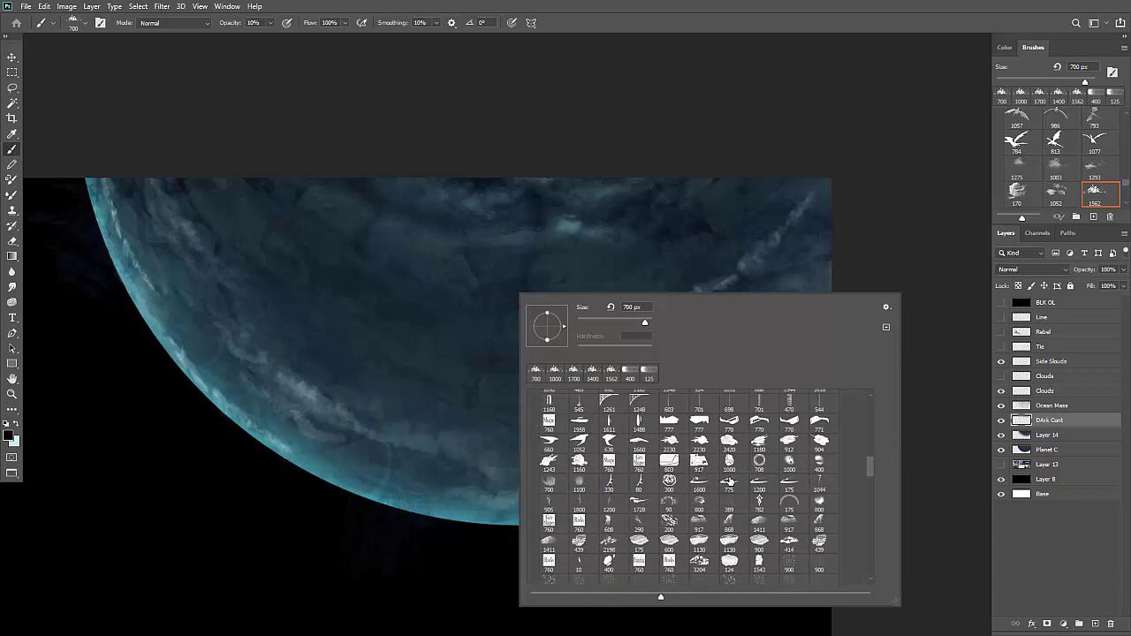
scroll(753, 478, "up", 1)
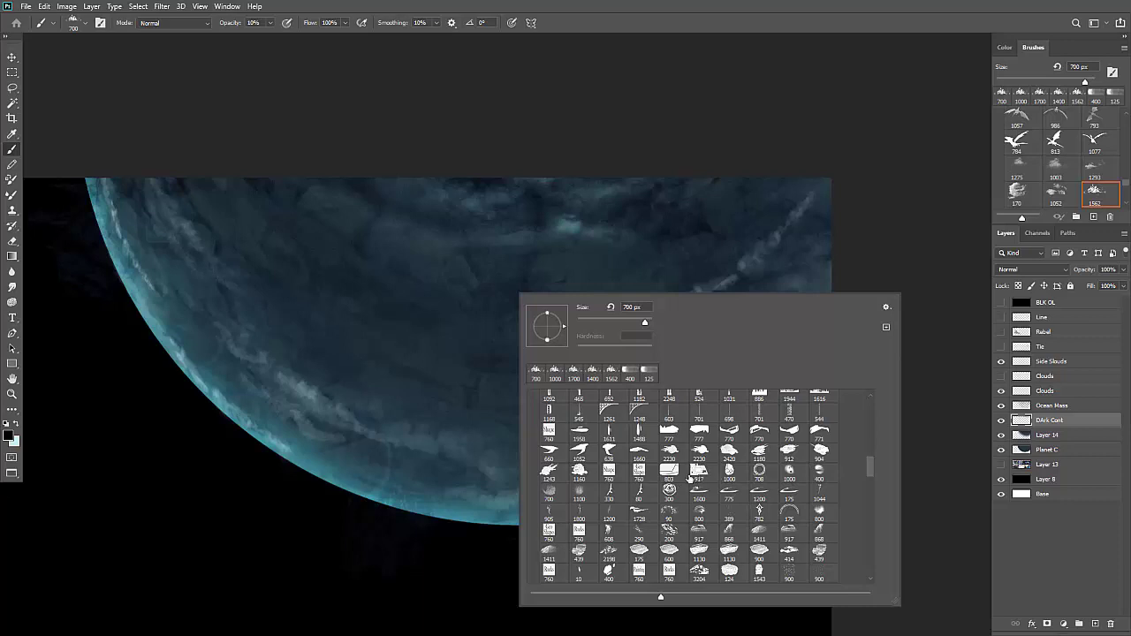
scroll(694, 479, "up", 2)
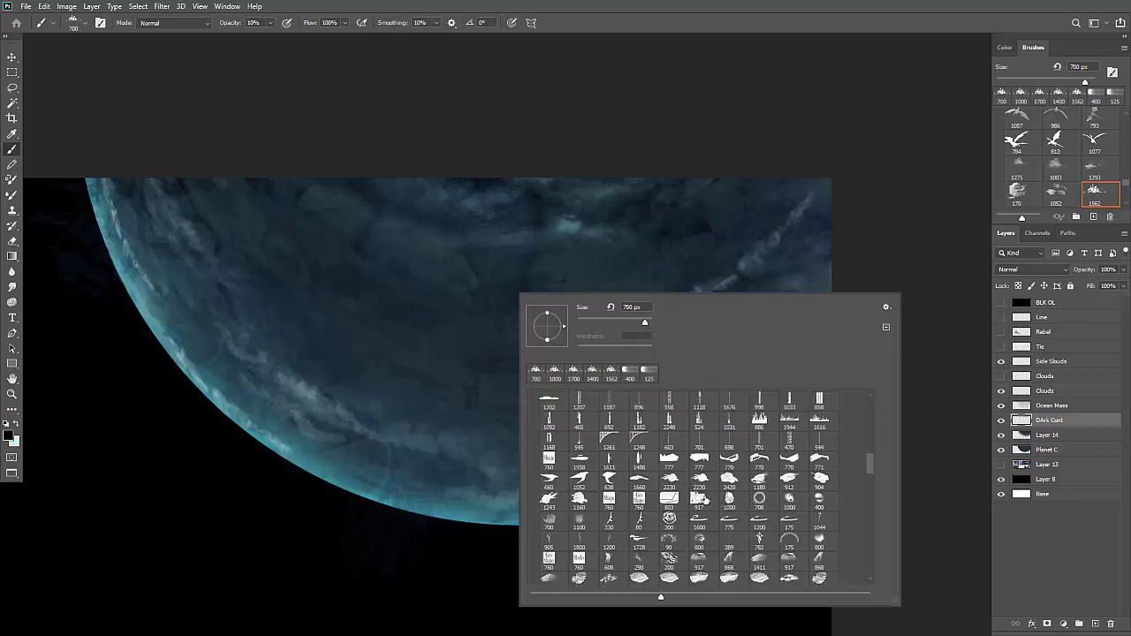
scroll(700, 501, "up", 4)
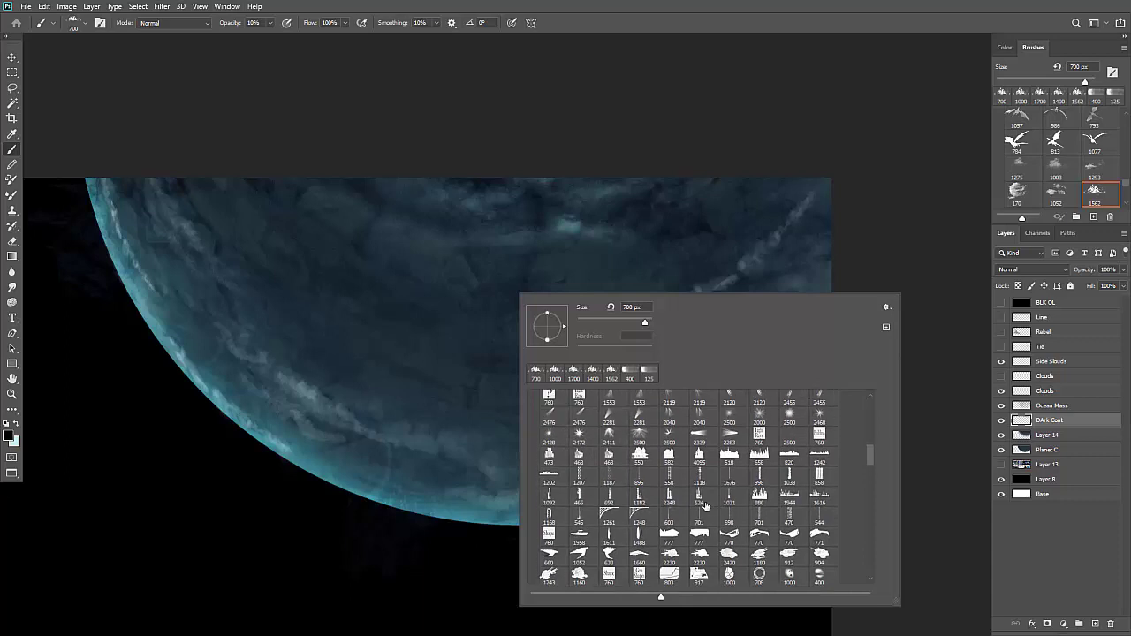
scroll(694, 511, "up", 4)
scroll(680, 514, "up", 2)
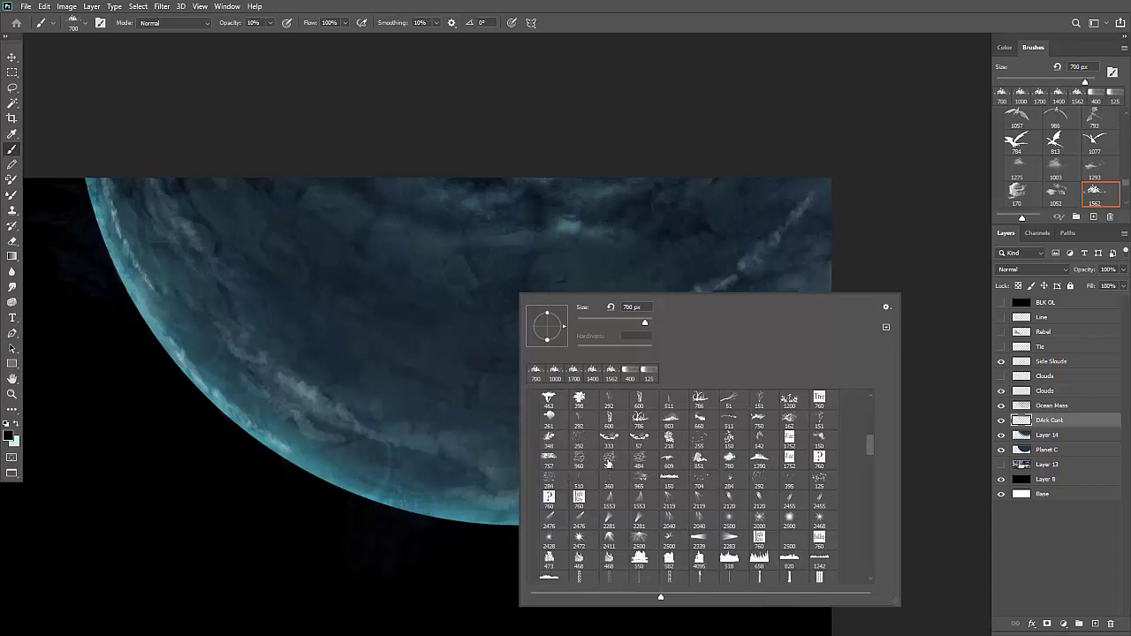
left_click(610, 459)
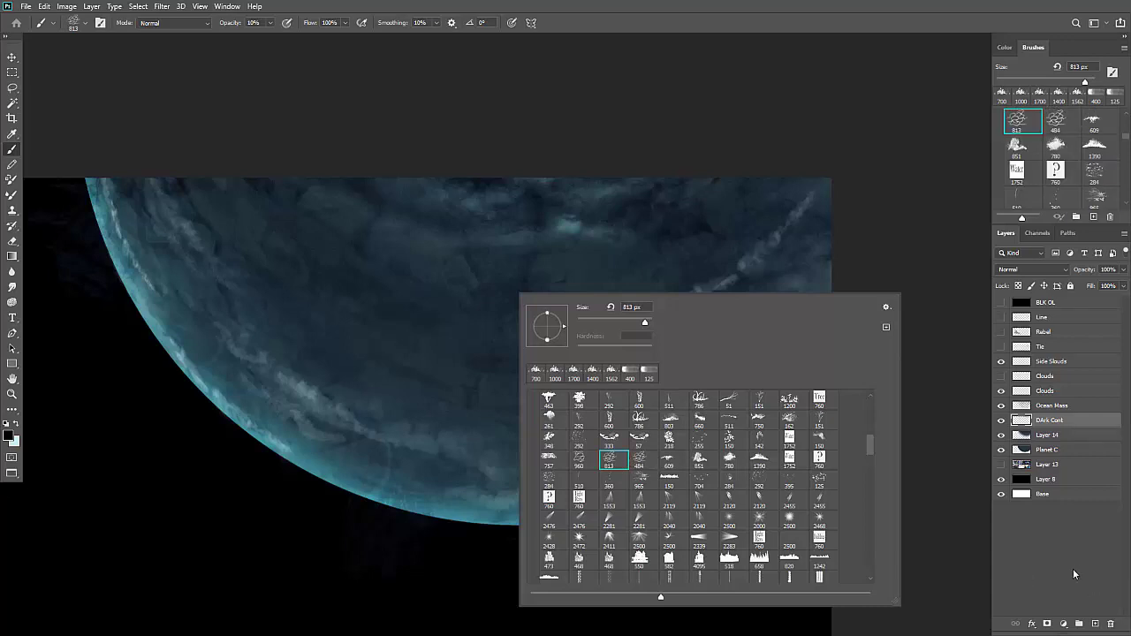
- Add a new layer directly above the hidden Clouds layer
left_click(1062, 380)
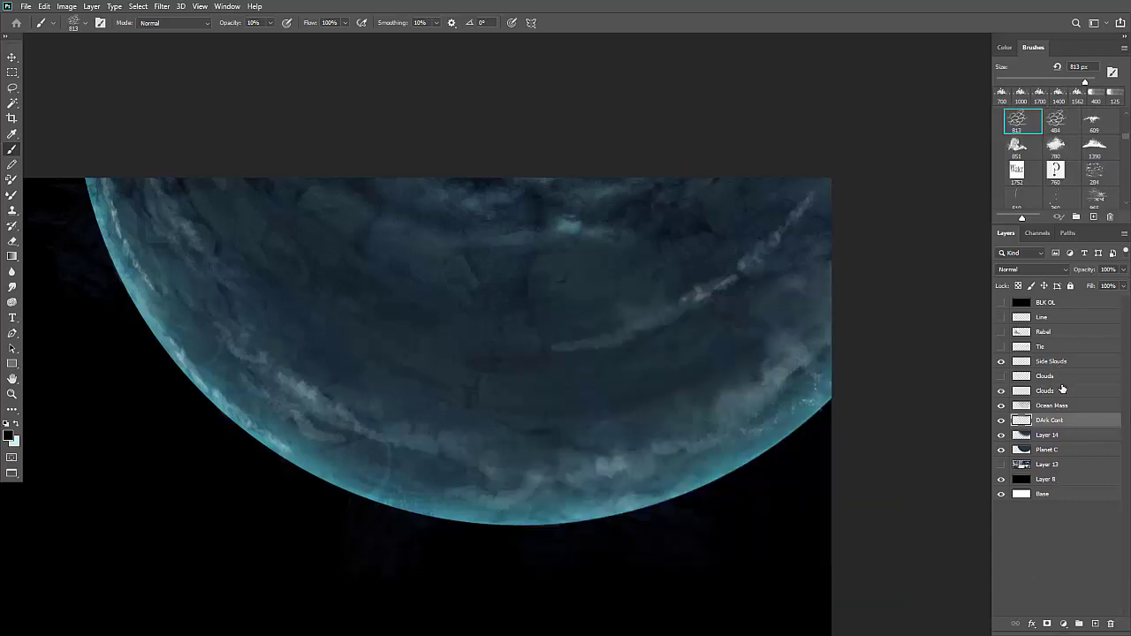
left_click(1060, 376)
left_click(1096, 624)
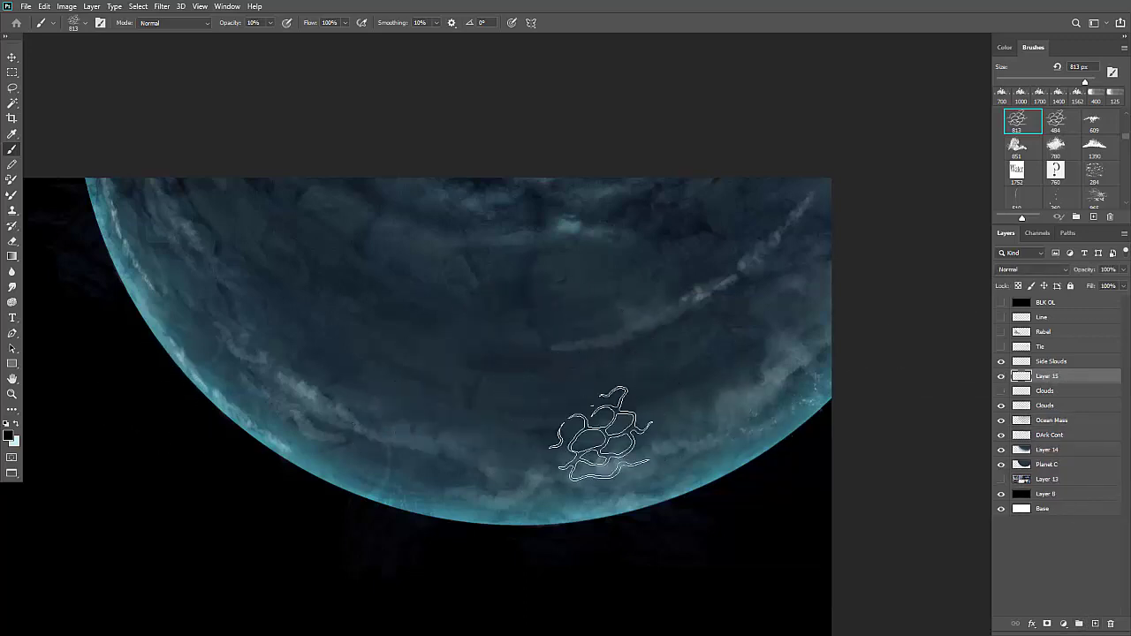
- Stamp the cell-web pattern in pale cyan on the planet's middle, with the brush at 1500 px and 100% opacity
left_click(536, 380, "alt")
key("bracketright")
key("bracketright")
key("bracketright")
key("bracketright")
key("bracketright")
key("bracketright")
key("bracketright")
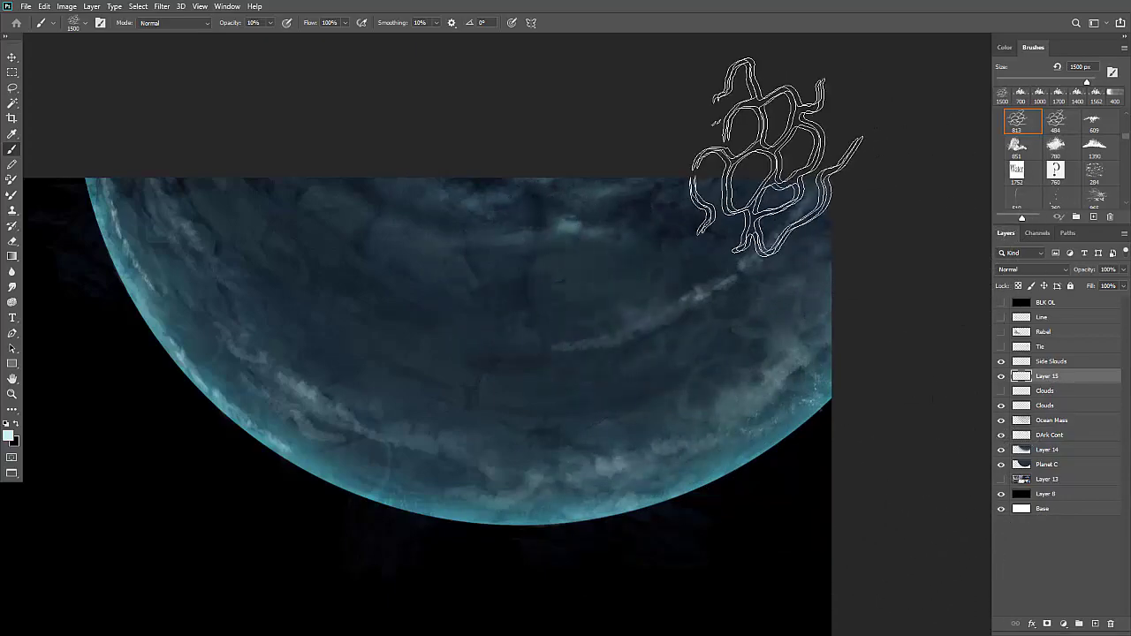
key("0")
left_click(680, 186)
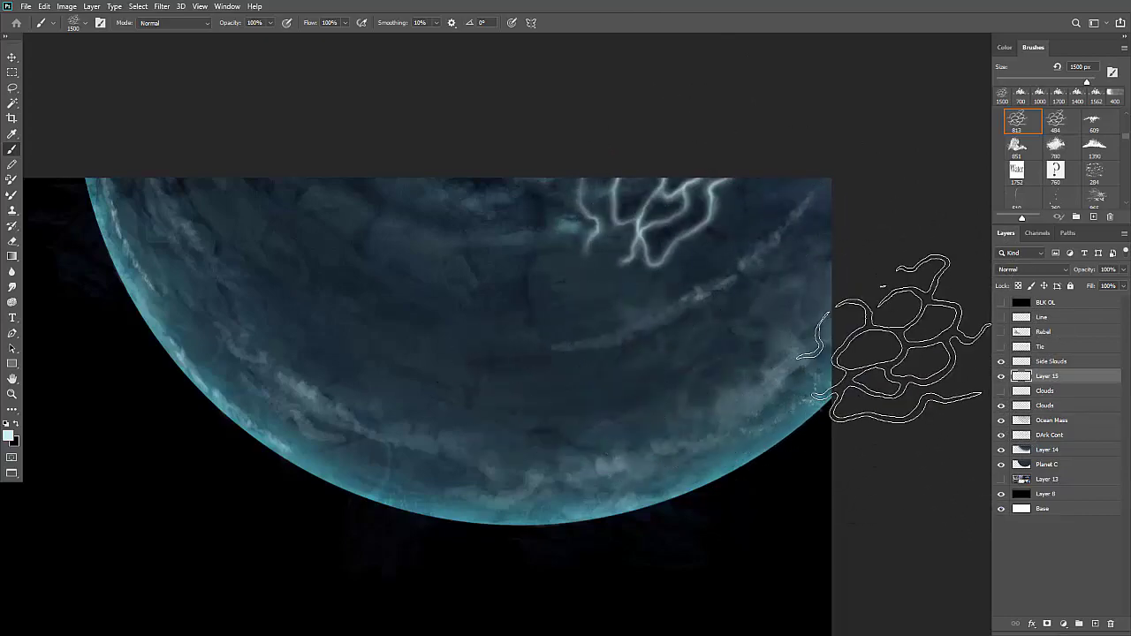
key("ctrl+z")
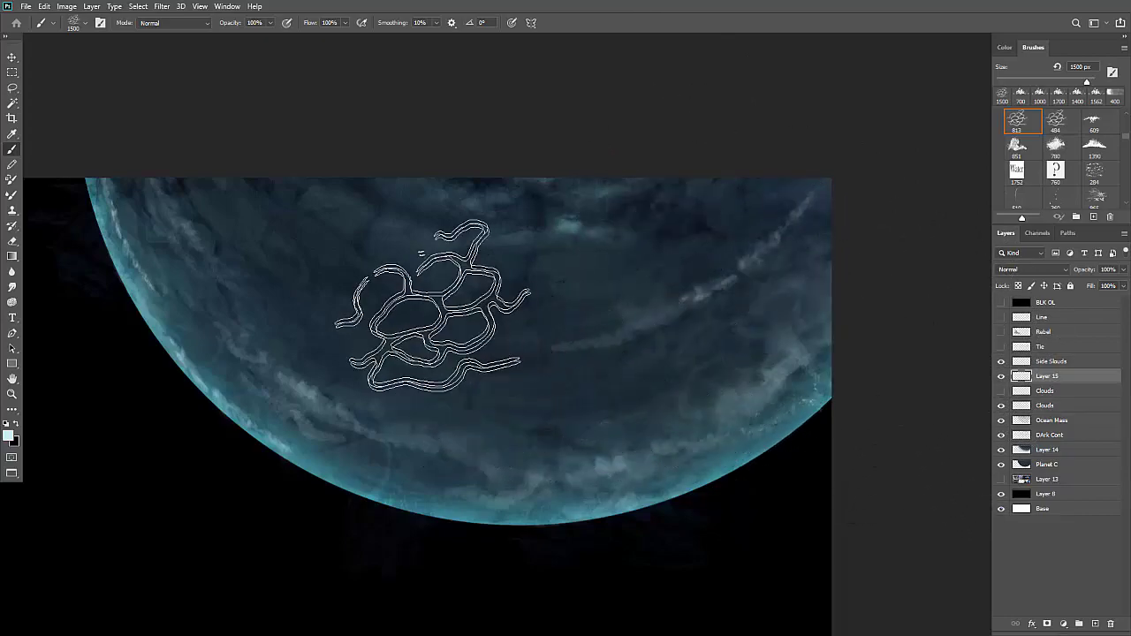
left_click(432, 304)
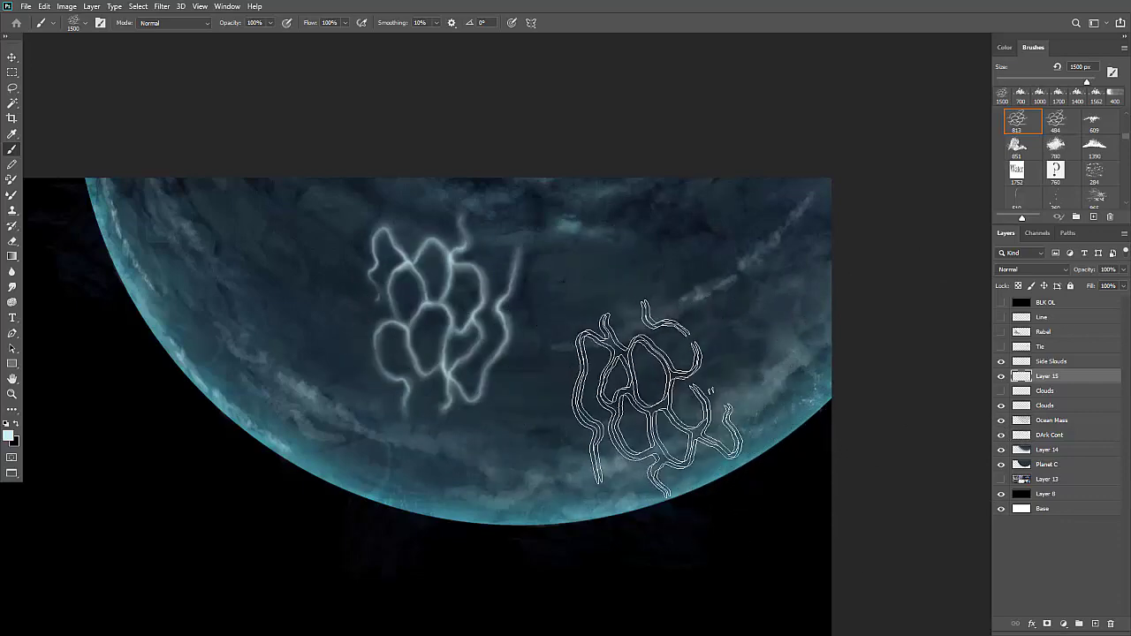
key("v")
mouse_move(457, 315)
left_mouse_down()
mouse_move(434, 315)
mouse_move(441, 358)
mouse_move(403, 332)
mouse_move(345, 402)
mouse_move(311, 342)
mouse_move(274, 311)
mouse_move(514, 315)
left_mouse_up()
key("l")
mouse_move(734, 192)
left_mouse_down()
mouse_move(830, 619)
mouse_move(840, 252)
left_mouse_up()
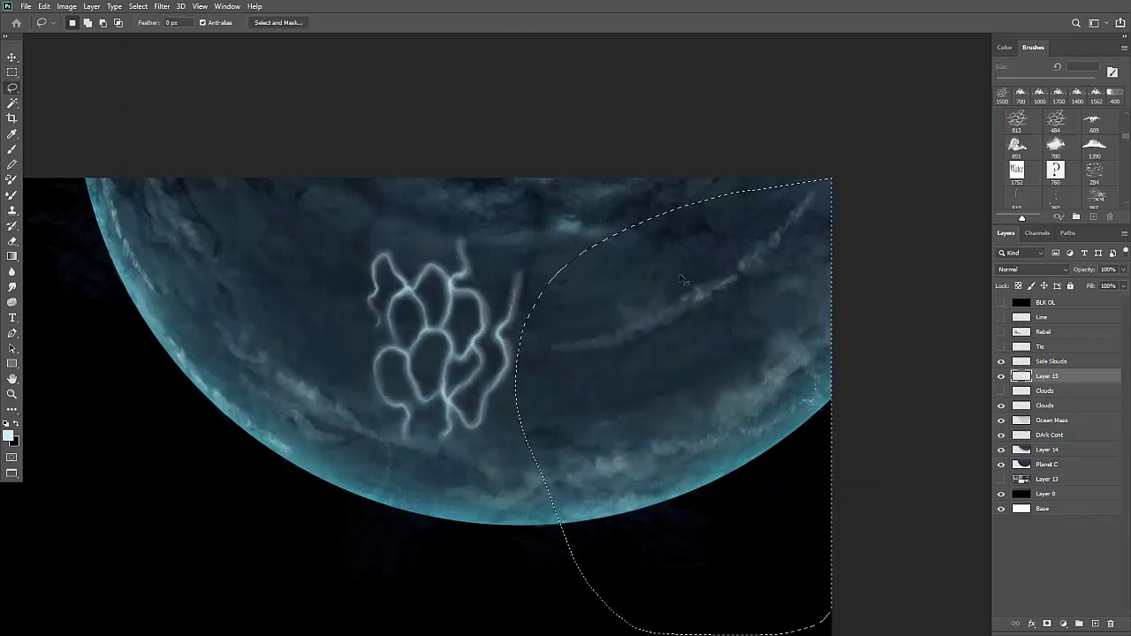
key("ctrl+d")
key("v")
key("ctrl")
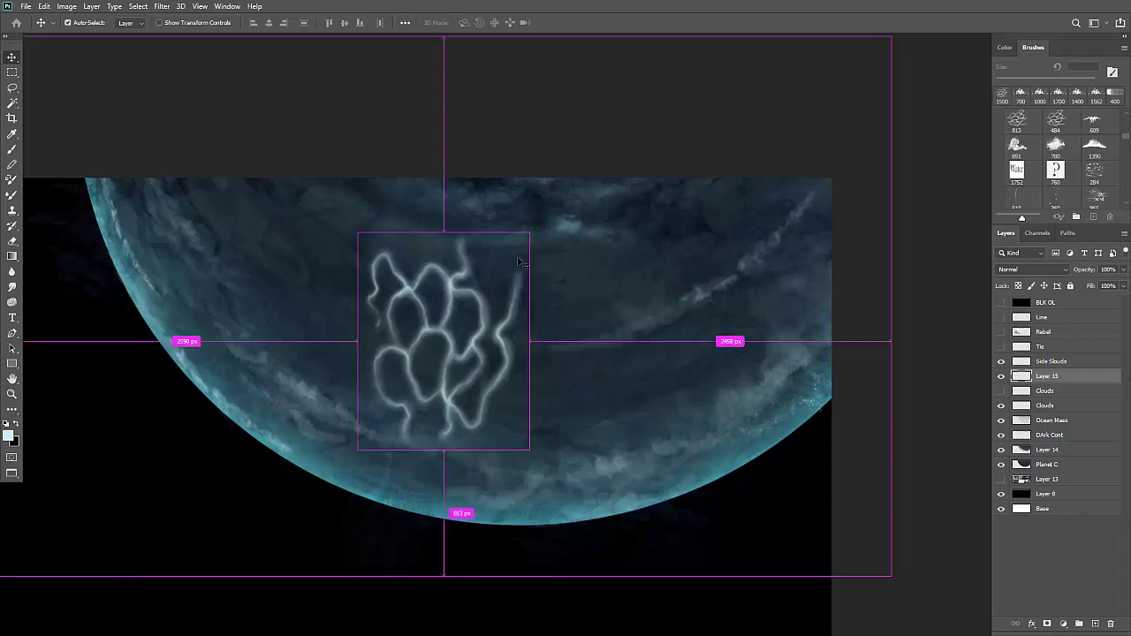
key("ctrl+z")
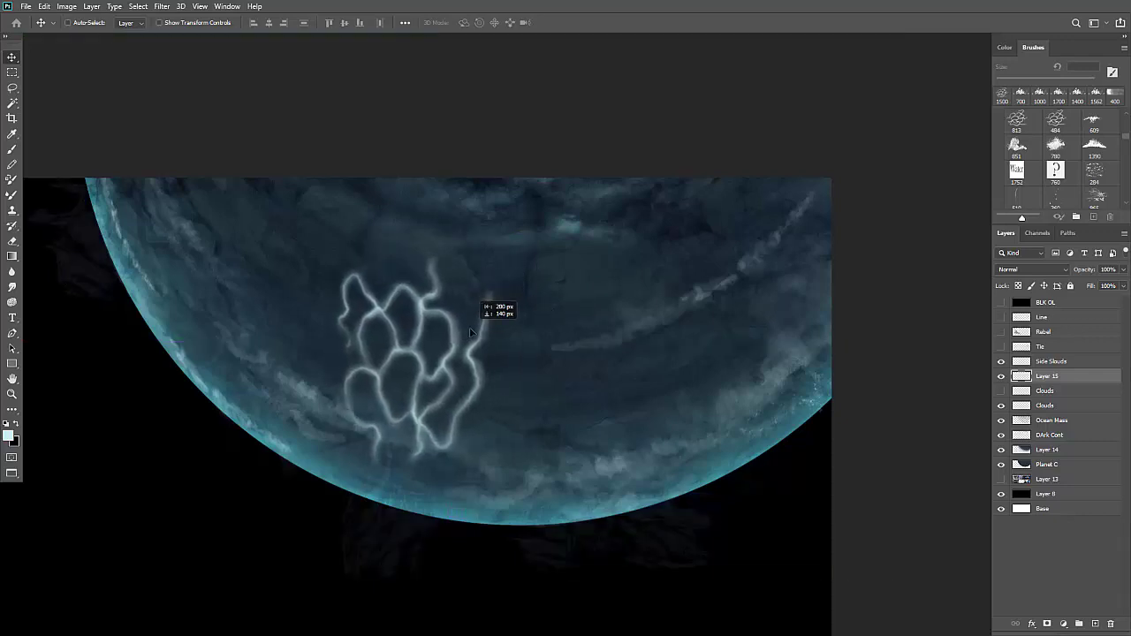
- Squash the cell-web pattern to about 40% width, rotate it about -71°, and warp it along the planet's lower-left rim
key("ctrl+t")
mouse_move(565, 231)
left_mouse_down()
mouse_move(464, 183)
mouse_move(346, 155)
left_mouse_up()
left_click_drag(445, 289, 402, 377)
right_click(395, 423)
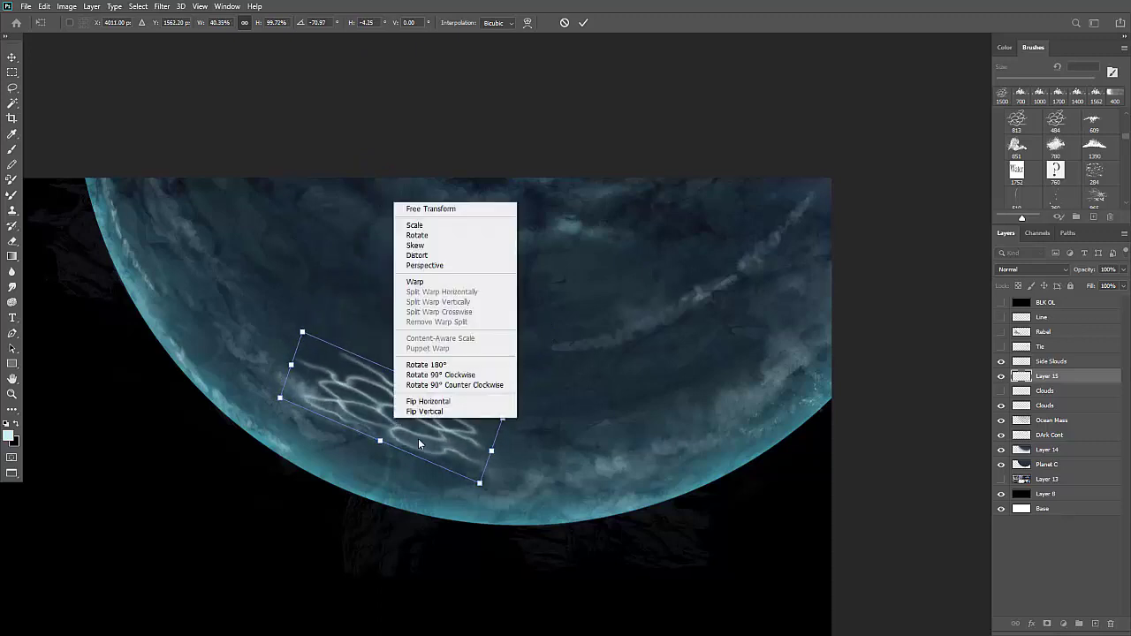
left_click(415, 281)
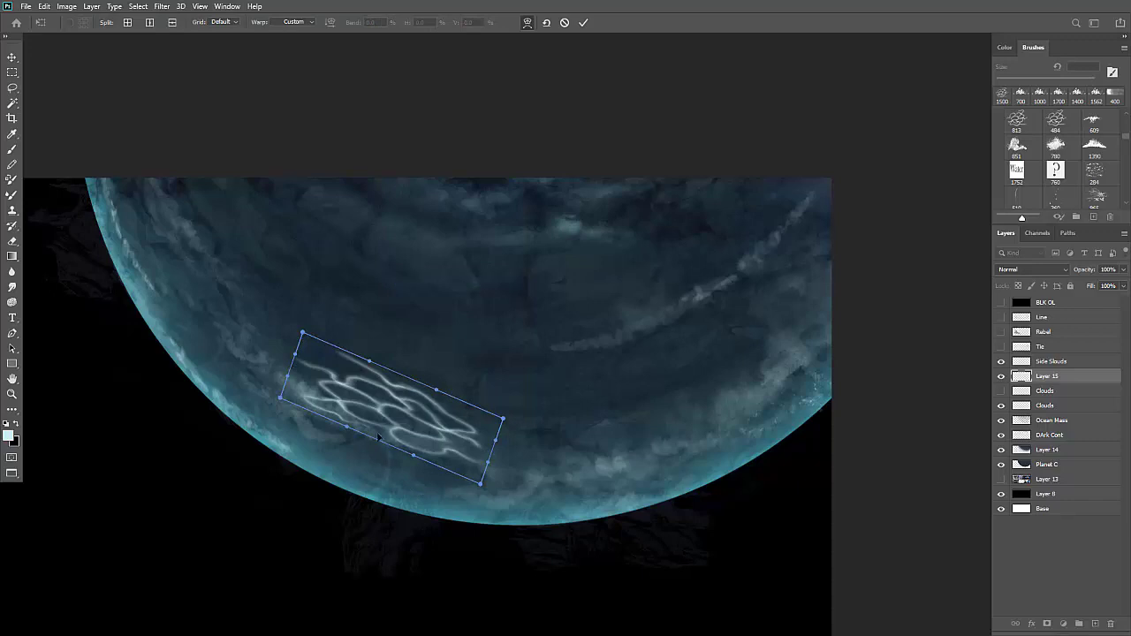
left_click_drag(380, 439, 434, 452)
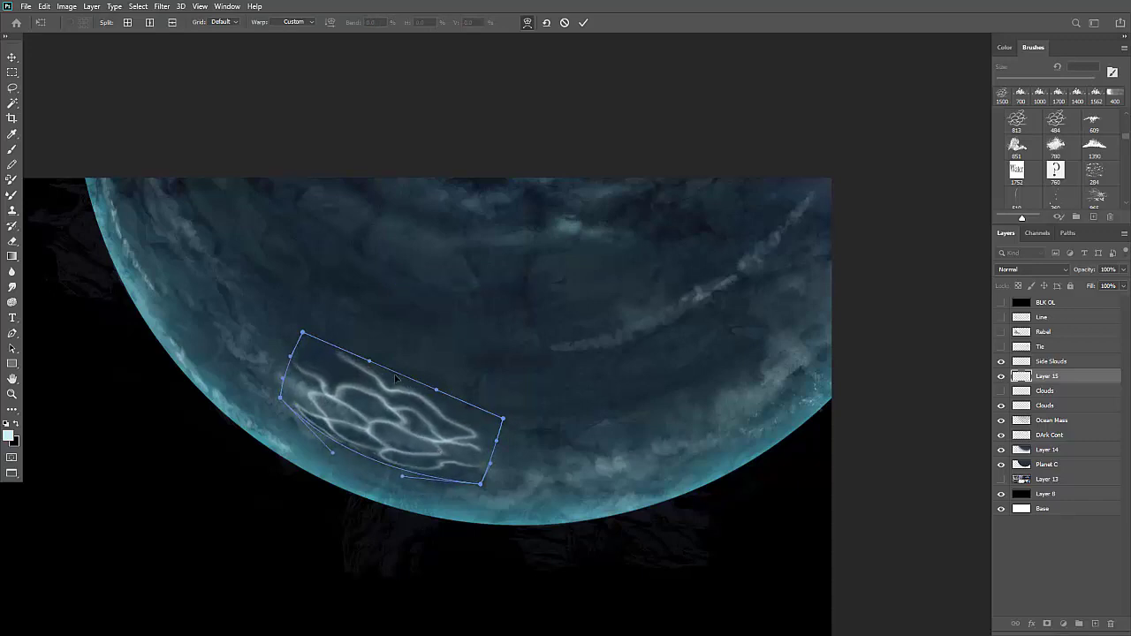
left_click_drag(394, 376, 359, 473)
key("Return")
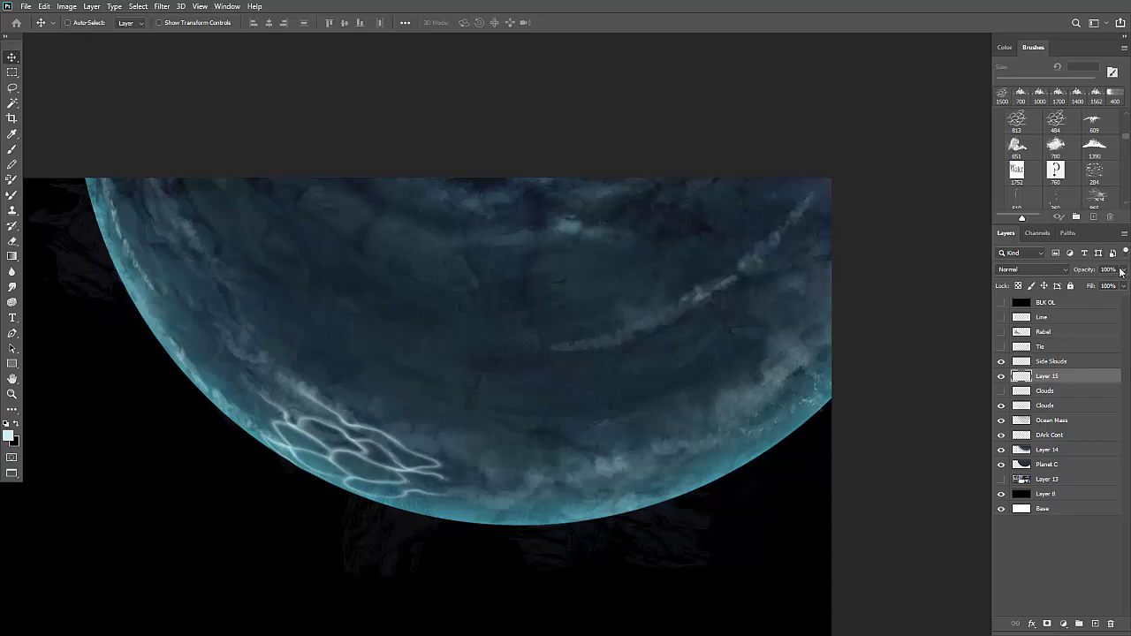
- Reduce the pattern layer's opacity to 38% and nudge the pattern along the planet's lower-left rim
left_click_drag(1102, 283, 1099, 285)
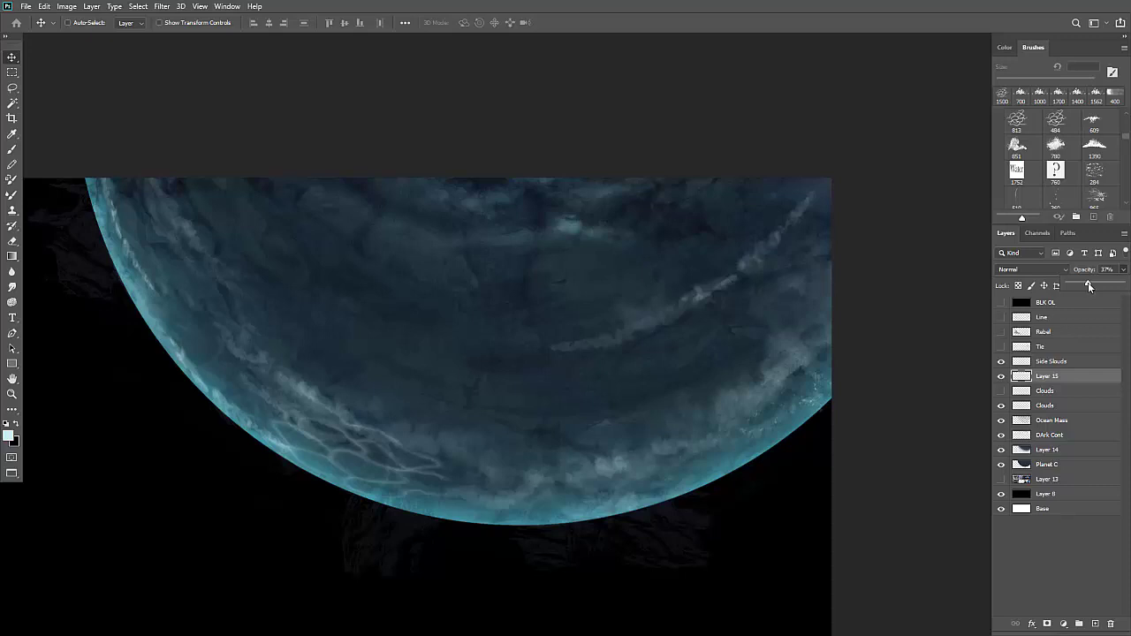
left_click_drag(1088, 282, 1089, 283)
left_click_drag(305, 439, 313, 451)
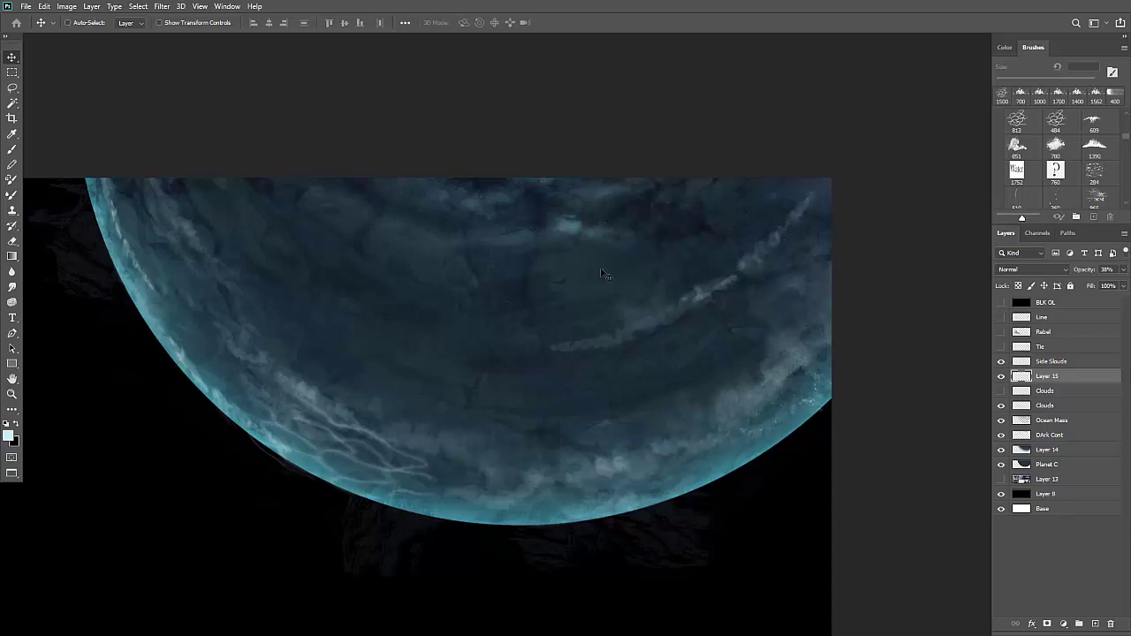
- Stamp a larger cell-web pattern over the planet's right side with the brush enlarged to 2400 px
key("b")
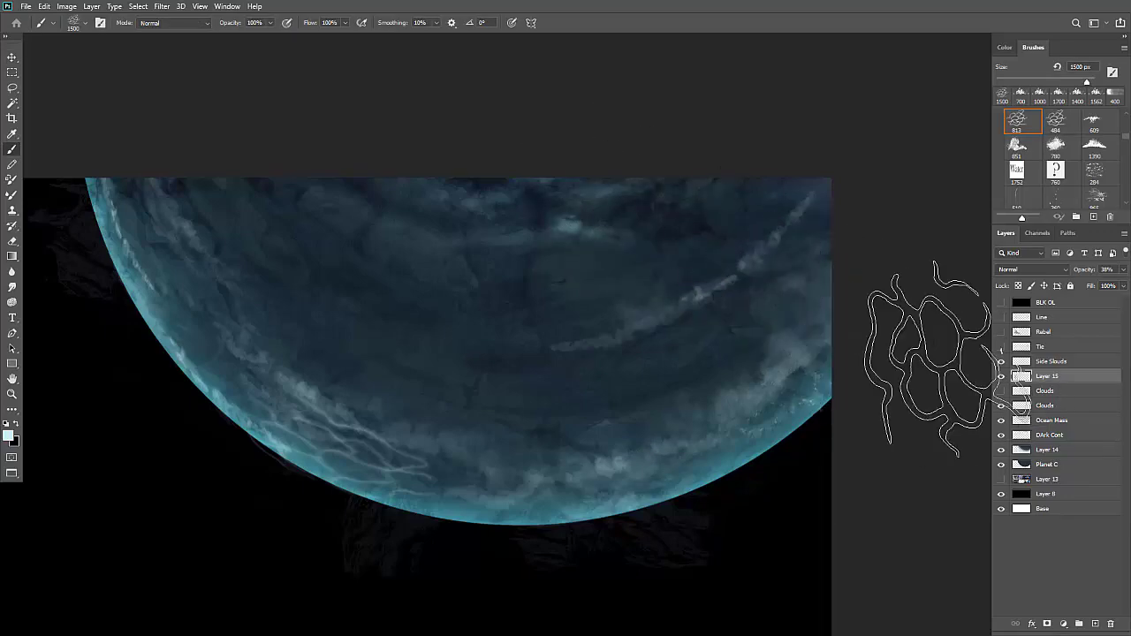
key("bracketright")
key("bracketright")
key("bracketright")
key("bracketright")
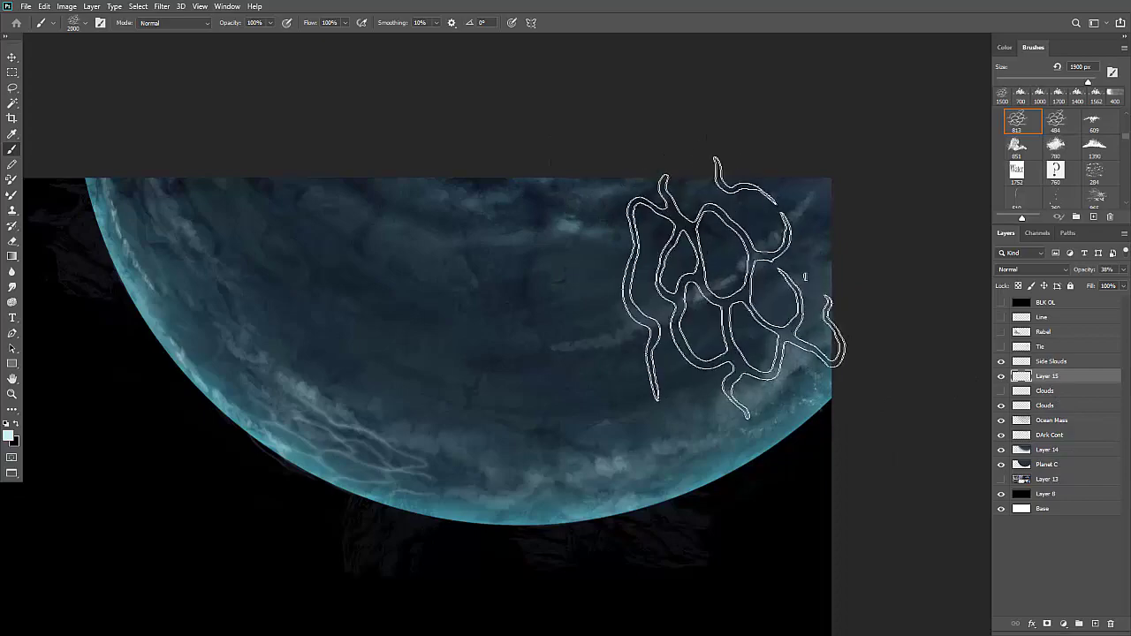
left_click(707, 282)
key("bracketright")
key("bracketright")
key("bracketright")
key("bracketright")
key("bracketright")
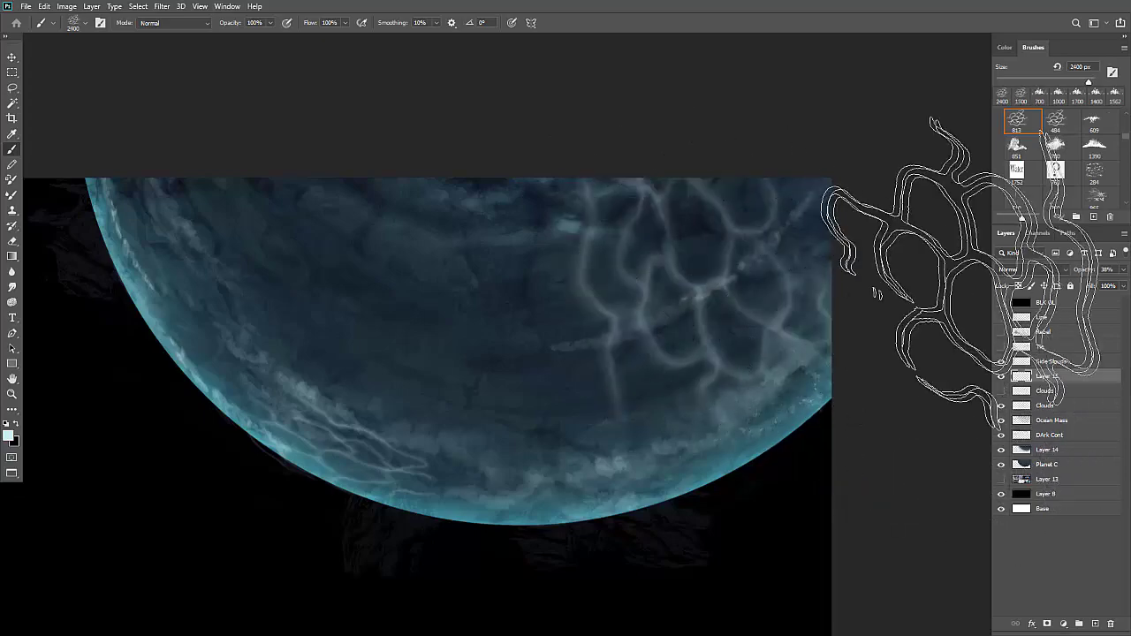
key("ctrl+t")
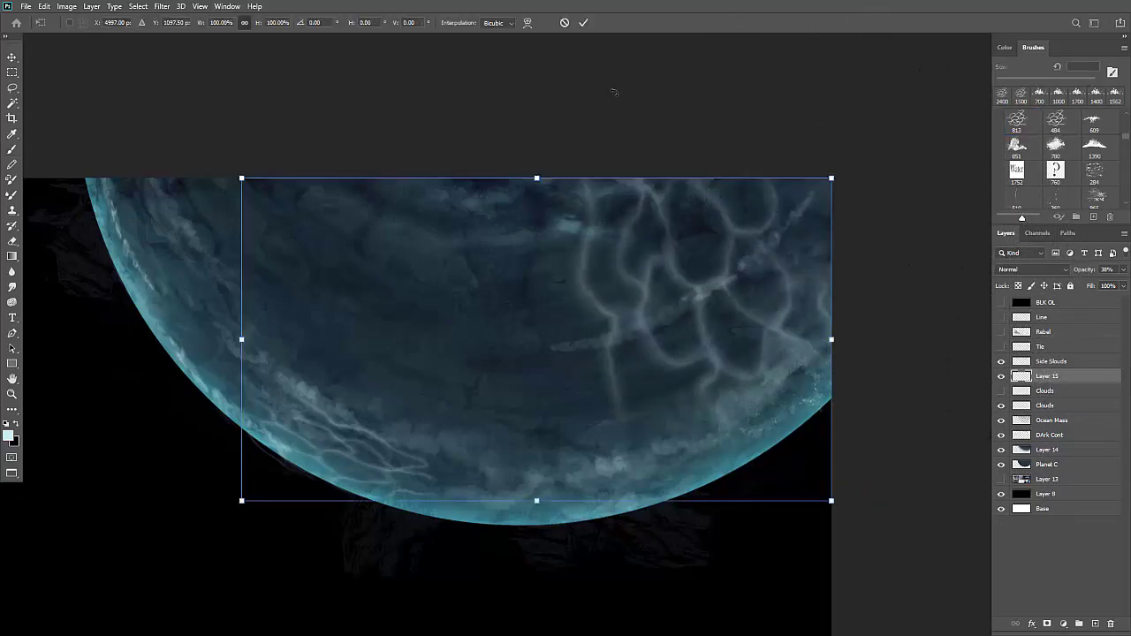
key("Escape")
key("bracketleft")
key("bracketleft")
key("bracketleft")
key("bracketleft")
key("bracketleft")
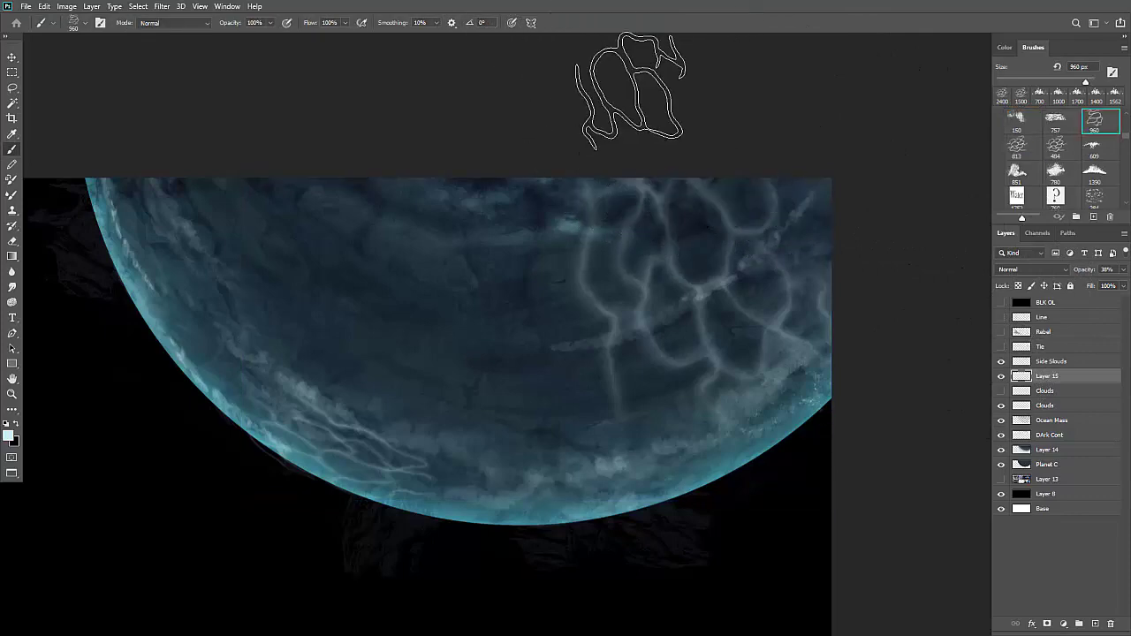
- Cut the large pattern on the planet's right side with a rectangular selection and paste it onto its own layer
key("m")
mouse_move(534, 88)
left_mouse_down()
mouse_move(996, 462)
mouse_move(955, 457)
left_mouse_up()
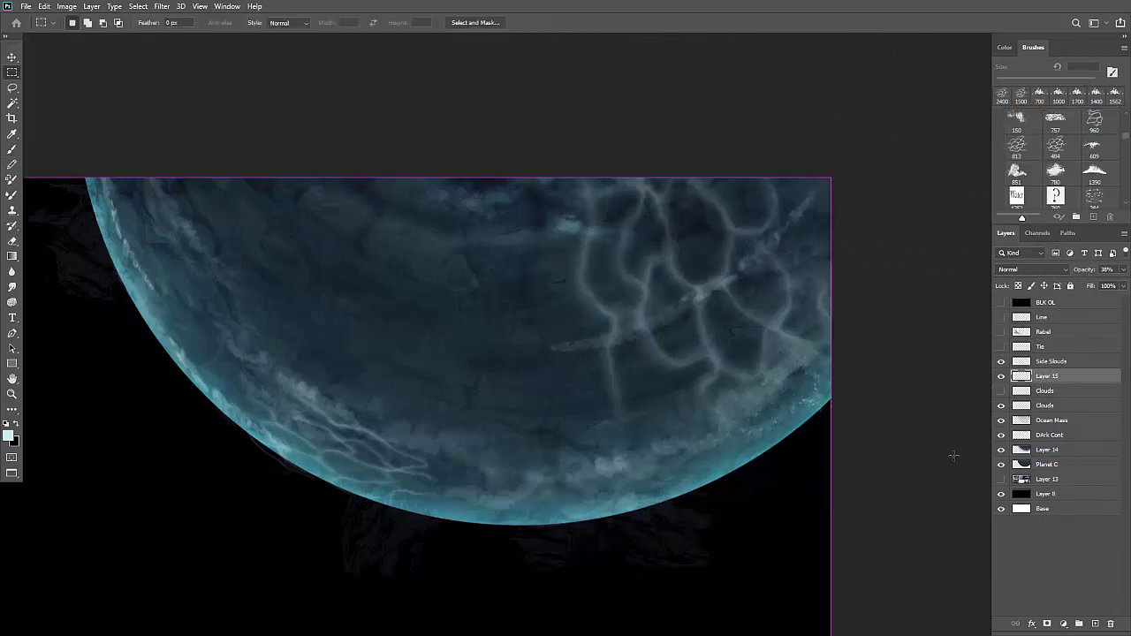
left_click(806, 369)
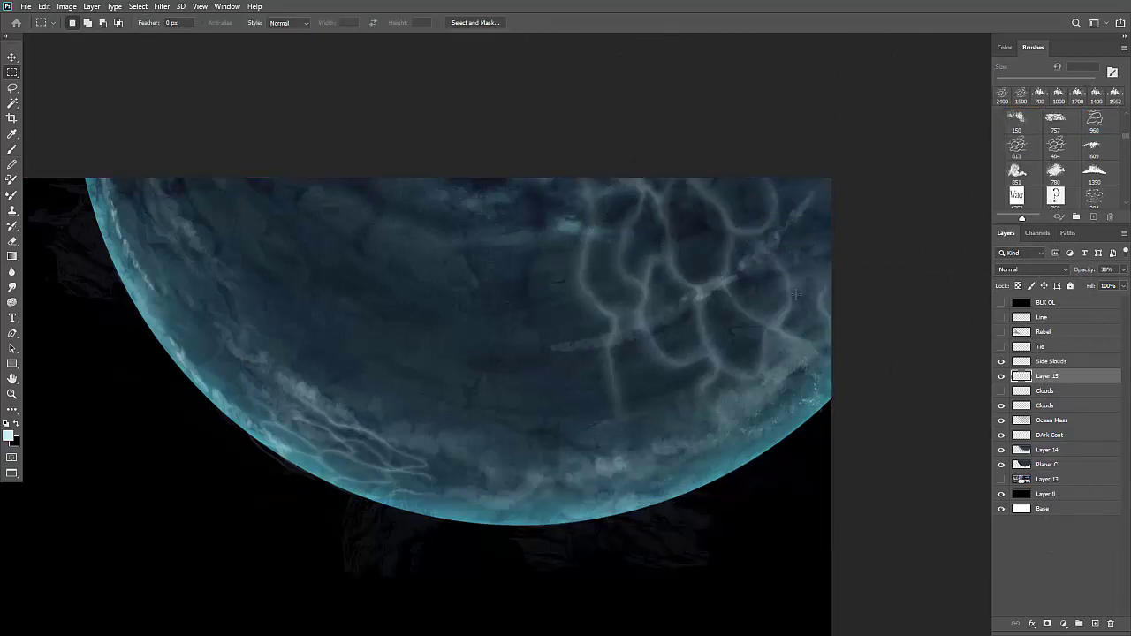
left_click_drag(513, 106, 902, 515)
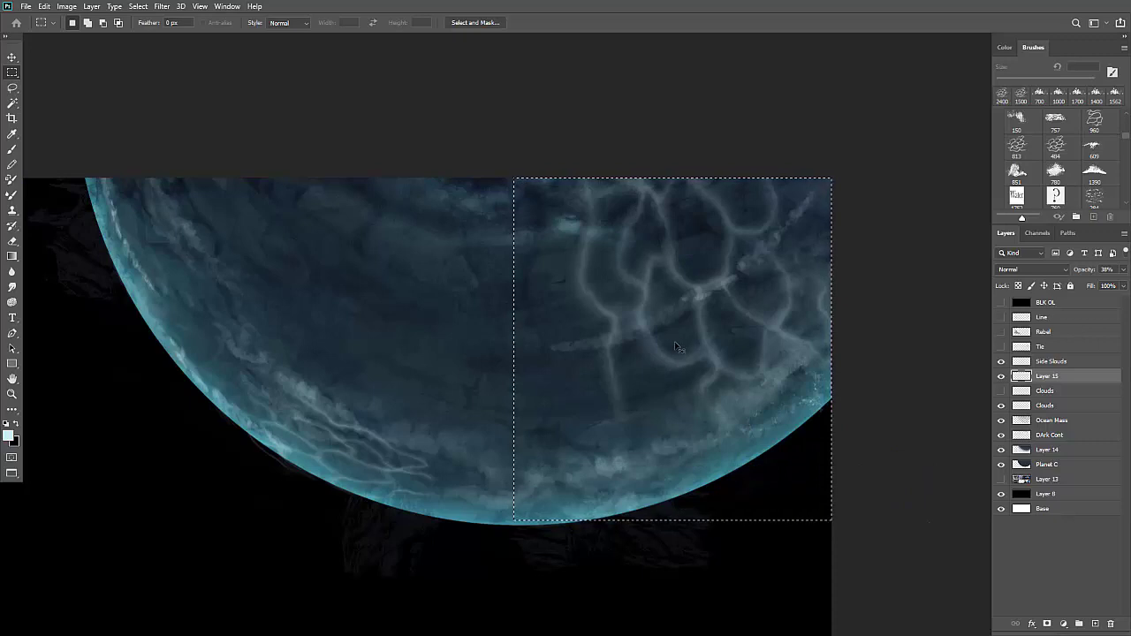
key("Delete")
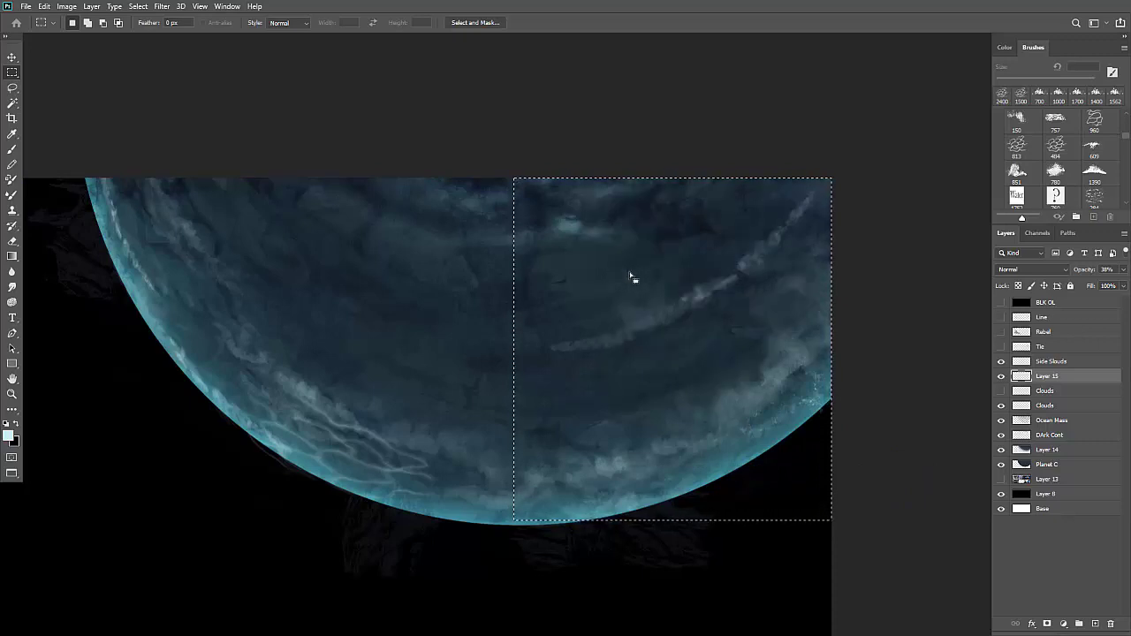
key("ctrl+z")
key("ctrl+z")
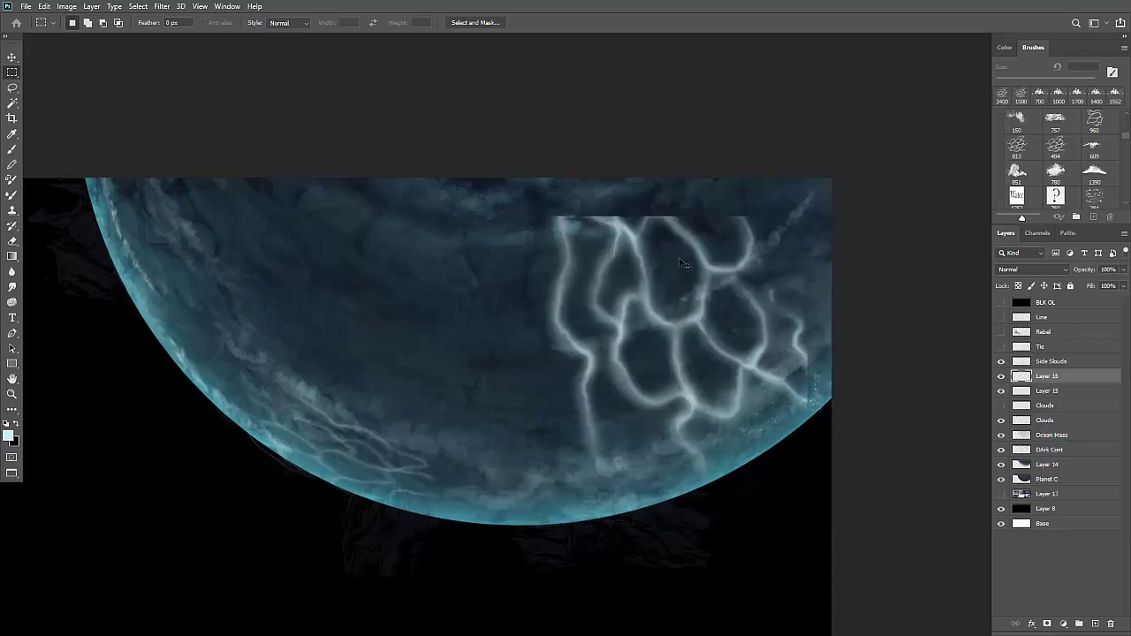
- Rotate the pasted pattern about -70° and move it to the upper right of the planet
key("ctrl+t")
left_click_drag(743, 127, 548, 141)
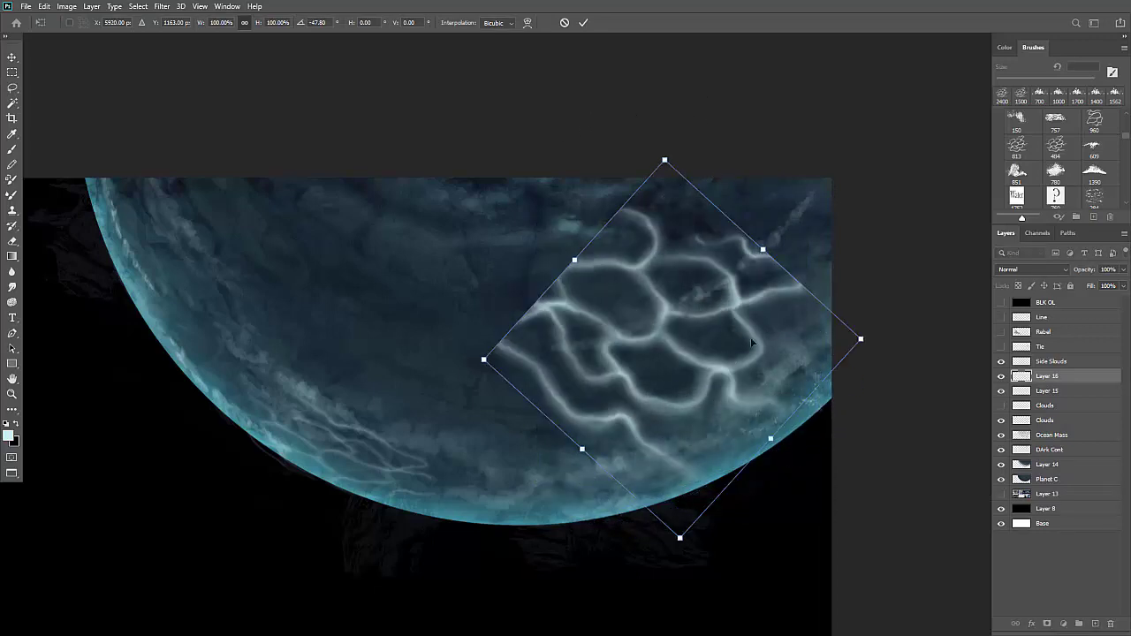
left_click_drag(752, 342, 777, 260)
left_click_drag(839, 177, 785, 124)
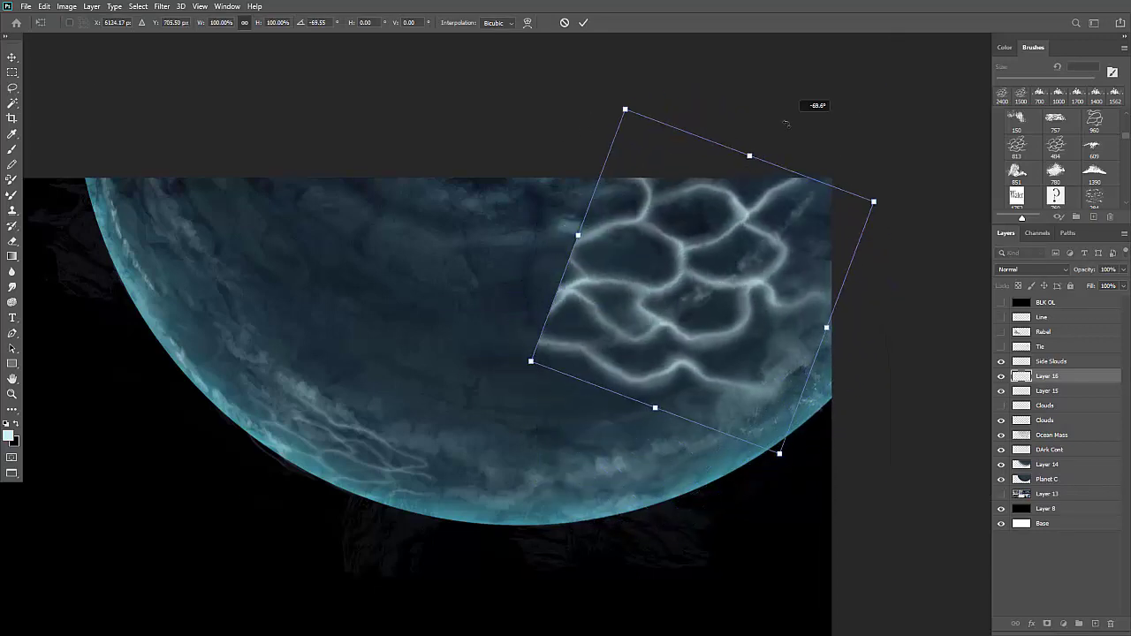
right_click(726, 302)
key("Return")
key("m")
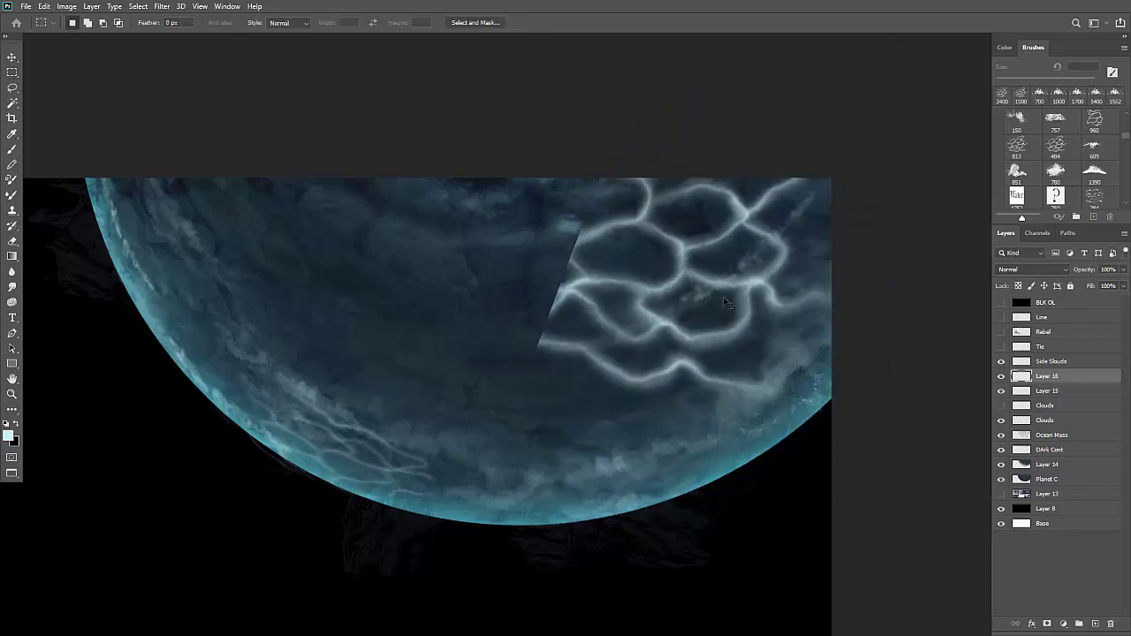
- Warp the glowing vein pattern on Layer 16, bending its left edge outward and its lower lines to follow the planet's curvature
key("ctrl+t")
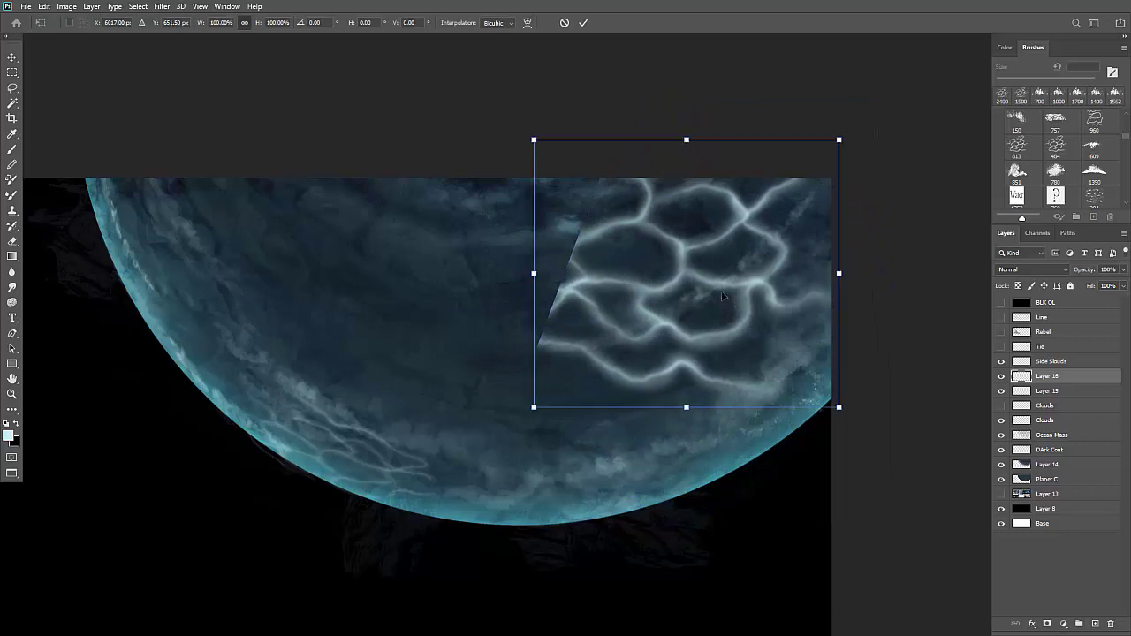
right_click(641, 275)
left_click(684, 341)
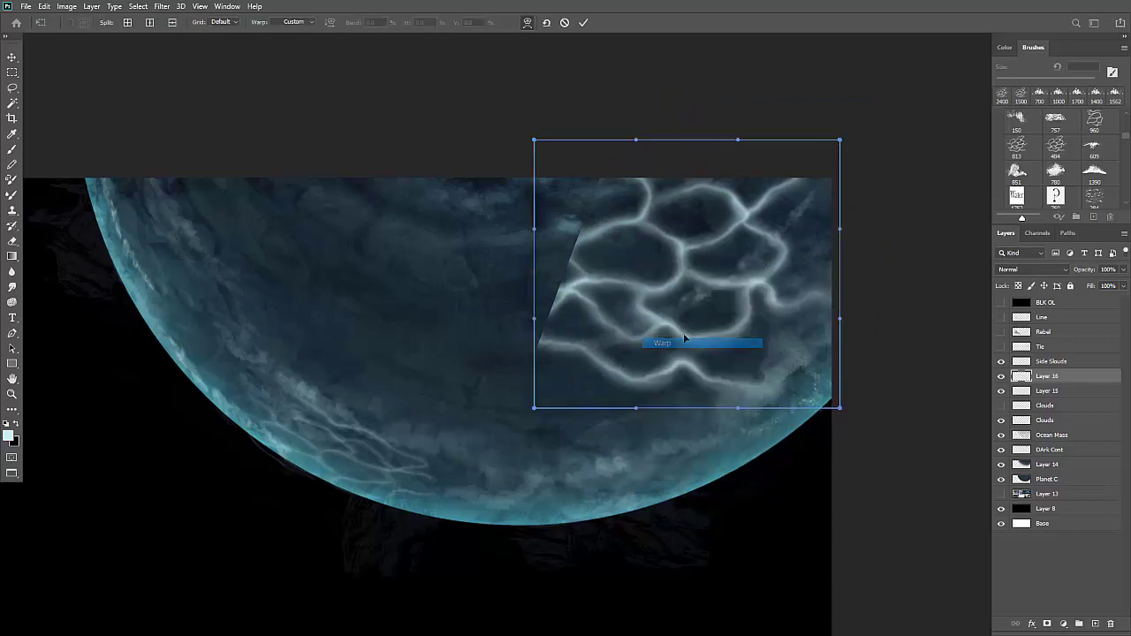
left_click_drag(534, 318, 419, 307)
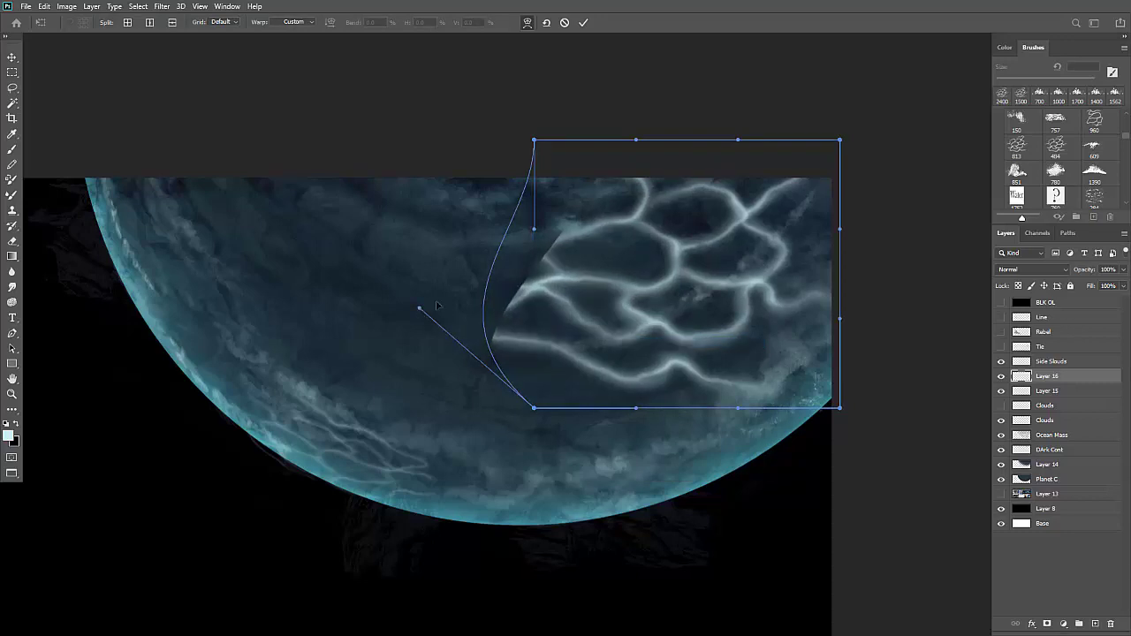
left_click_drag(534, 139, 373, 149)
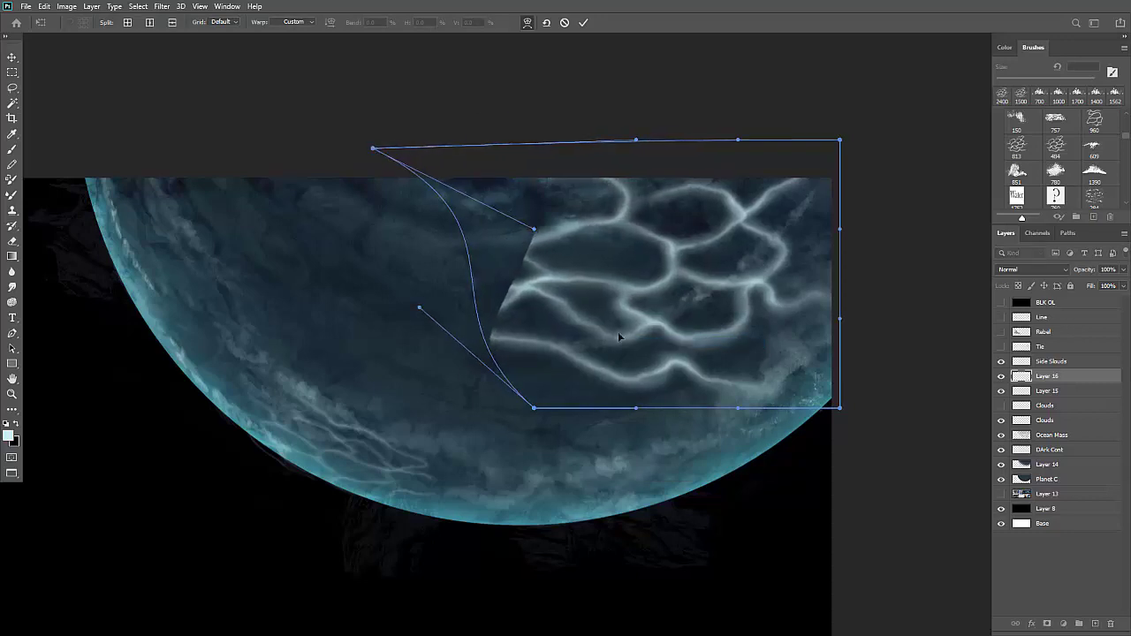
left_click_drag(618, 332, 641, 349)
left_click_drag(796, 308, 809, 200)
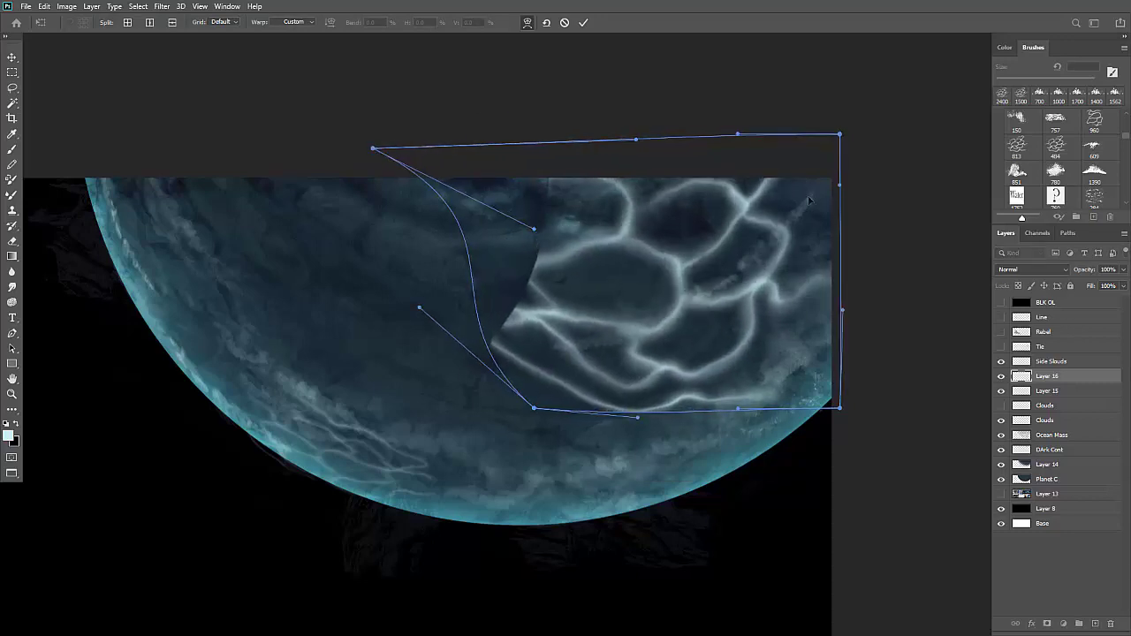
left_click_drag(775, 358, 774, 263)
key("Return")
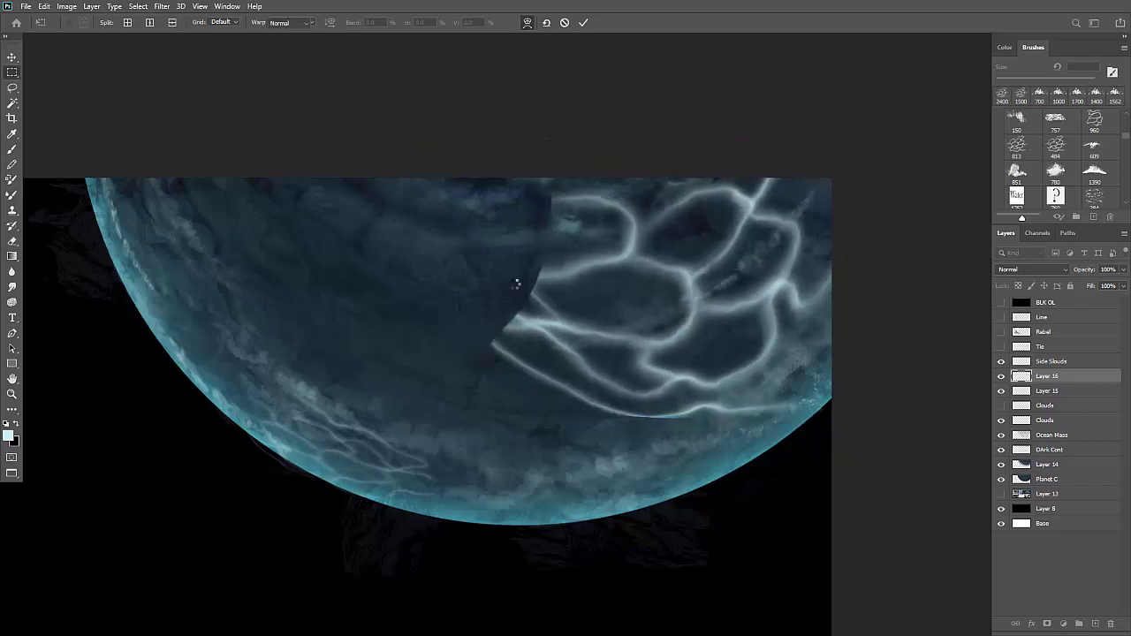
- Fade the vein pattern's hard left edge using the textured eraser at 400 px and 20% opacity
key("e")
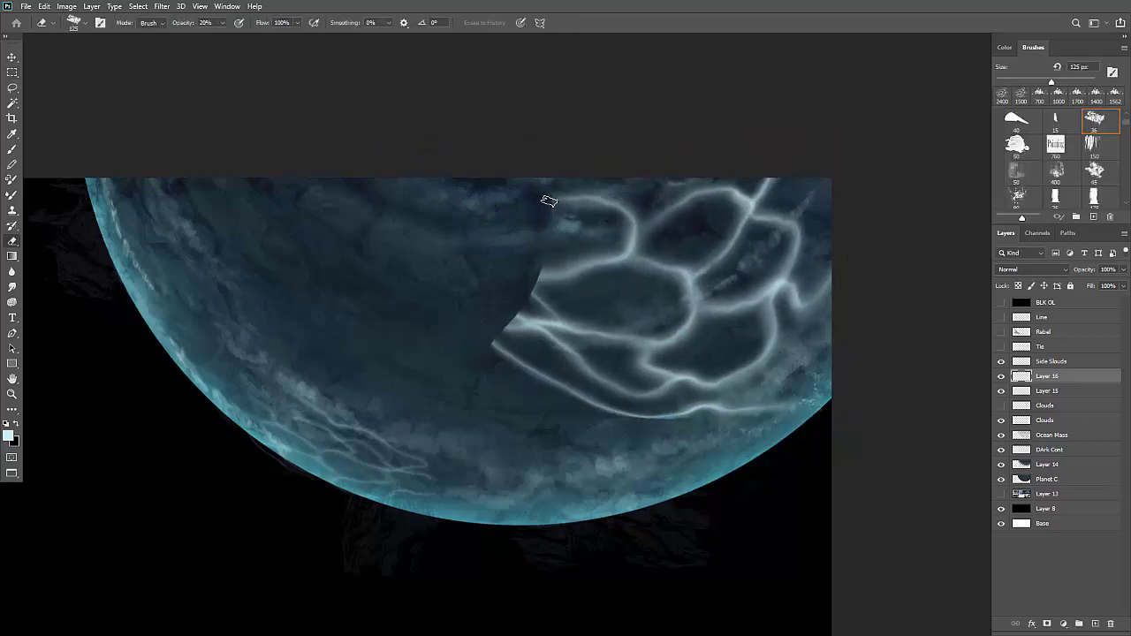
key("bracketright")
key("bracketright")
key("bracketright")
key("1")
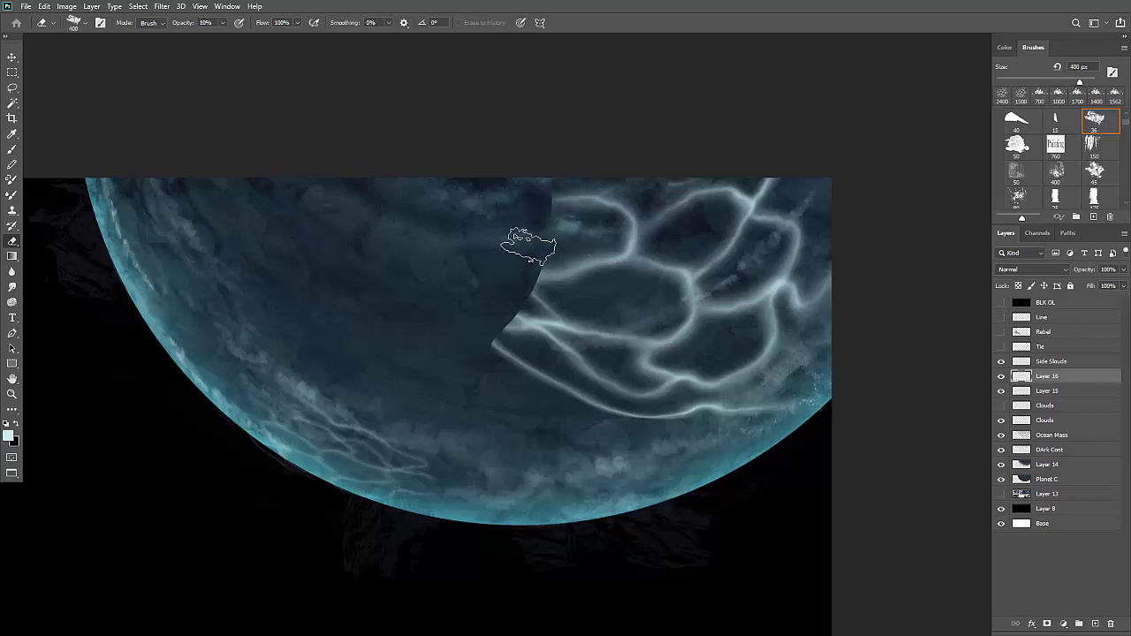
key("2")
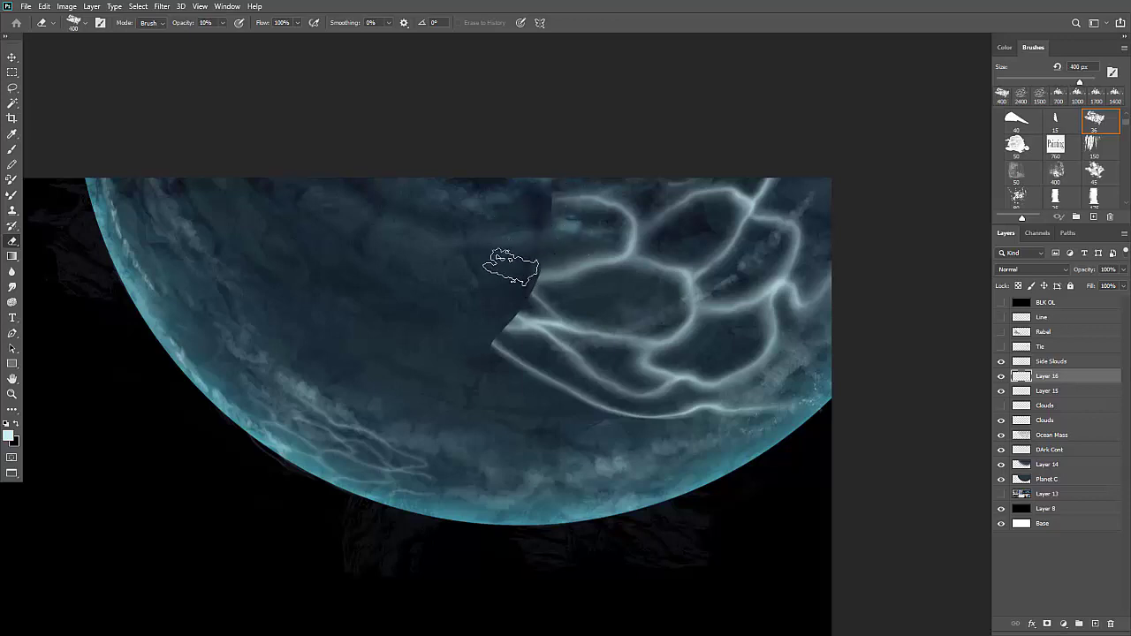
mouse_move(500, 285)
left_mouse_down()
mouse_move(565, 284)
mouse_move(508, 277)
mouse_move(581, 266)
mouse_move(543, 250)
mouse_move(559, 178)
mouse_move(533, 232)
mouse_move(581, 299)
mouse_move(577, 336)
mouse_move(493, 349)
mouse_move(452, 314)
mouse_move(459, 294)
mouse_move(517, 311)
mouse_move(482, 296)
mouse_move(485, 276)
mouse_move(484, 313)
mouse_move(621, 375)
mouse_move(812, 389)
mouse_move(474, 389)
mouse_move(532, 366)
left_mouse_up()
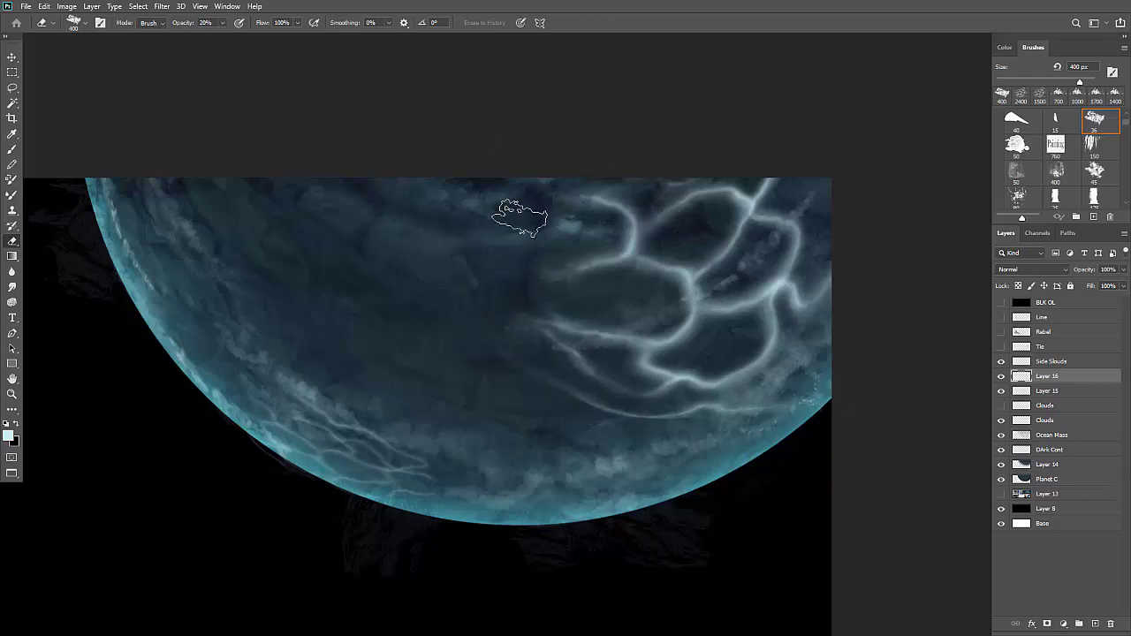
- Clone vein fragments onto the faded left end of the pattern using the Clone Stamp at 50% opacity
key("s")
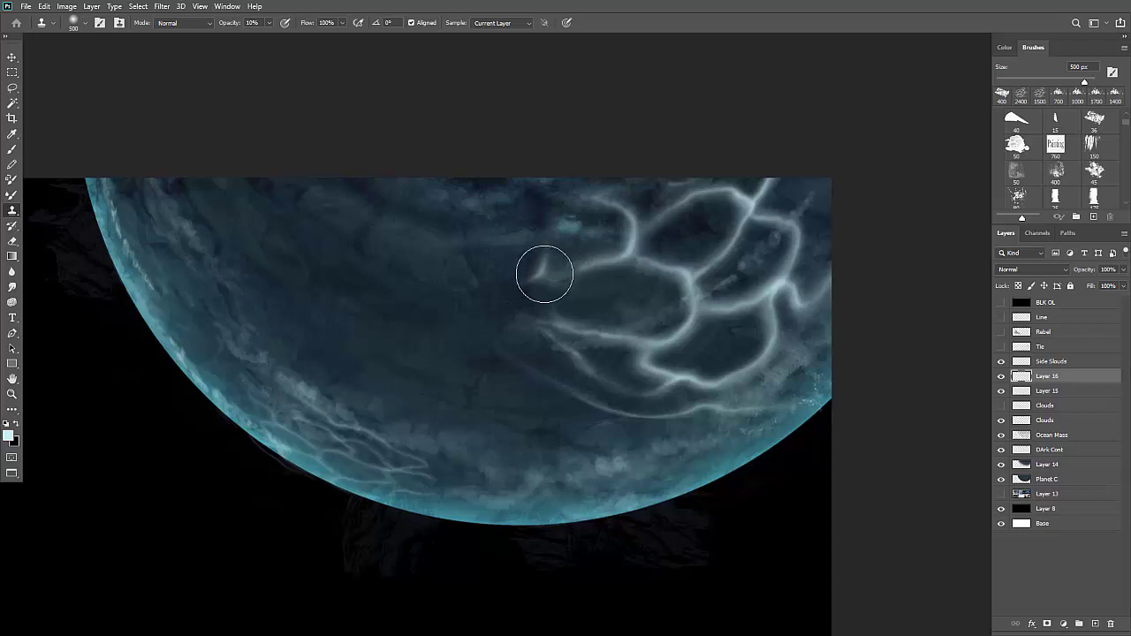
mouse_move(544, 273)
left_mouse_down()
mouse_move(510, 270)
mouse_move(538, 282)
left_mouse_up()
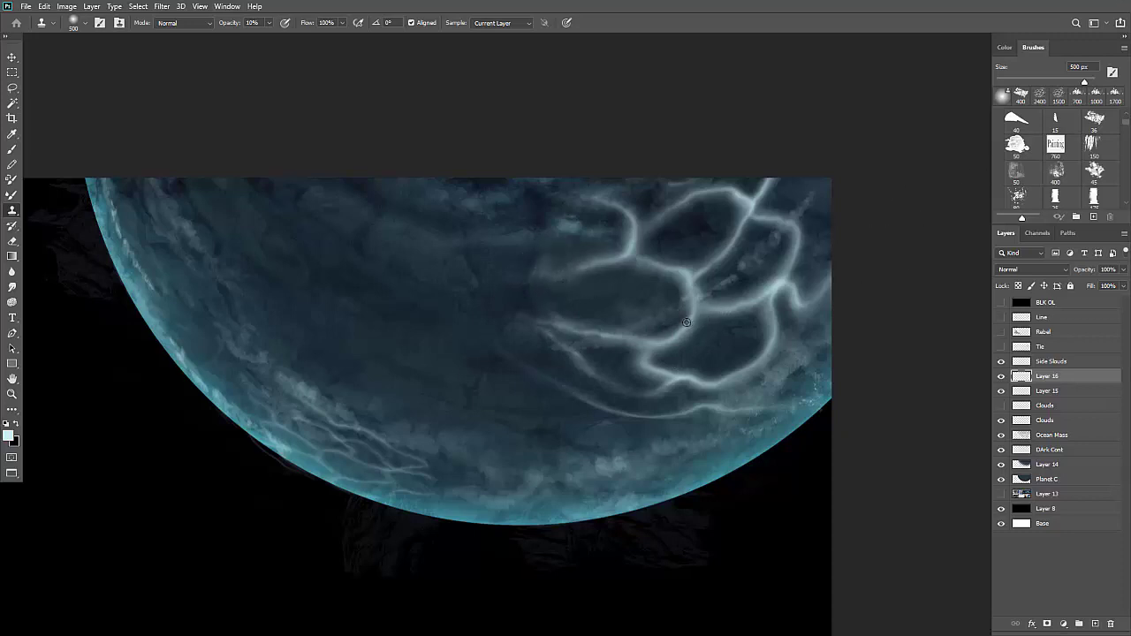
key("5")
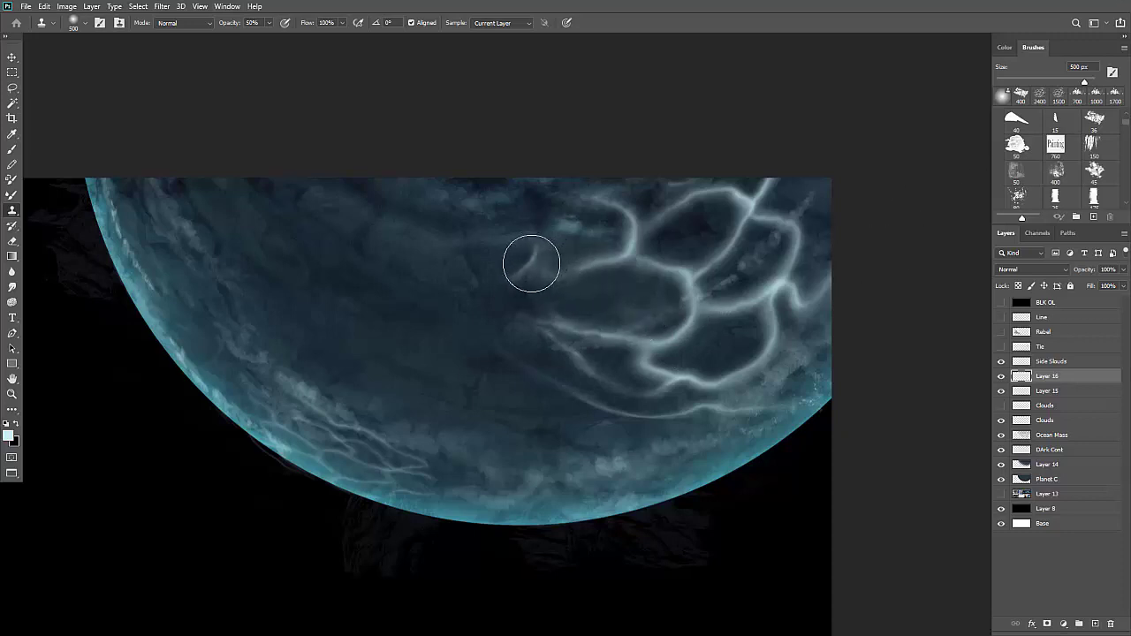
left_click(530, 266)
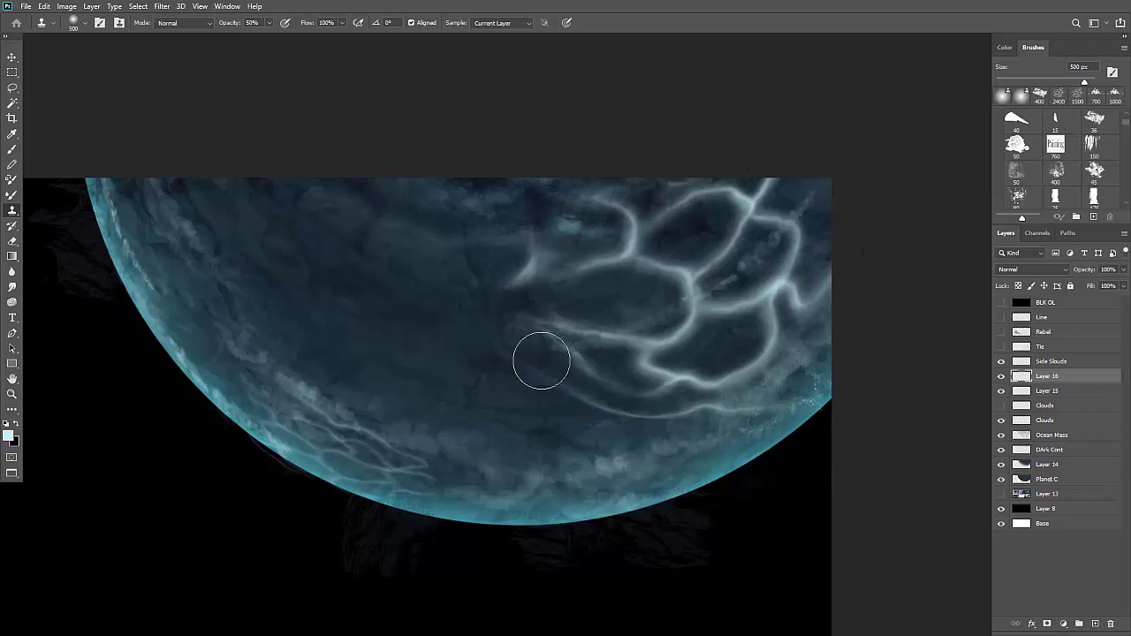
mouse_move(541, 360)
left_mouse_down()
mouse_move(495, 321)
mouse_move(507, 332)
left_mouse_up()
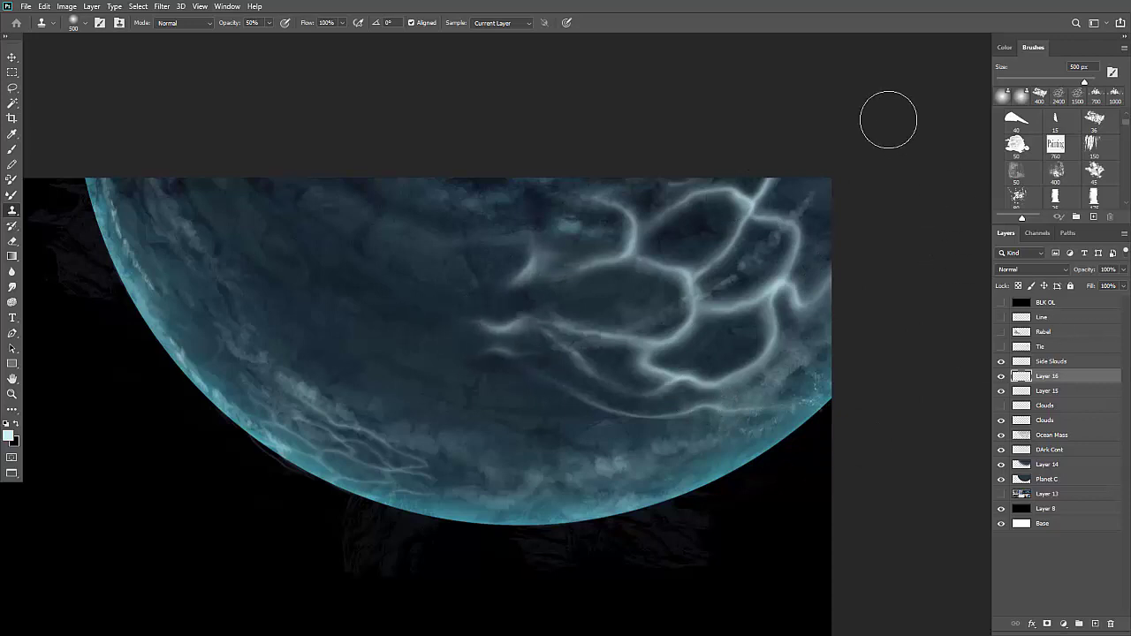
- Rotate the vein pattern counter-clockwise by about 18 degrees and shift it toward the planet's right side
key("ctrl+t")
left_click_drag(862, 71, 844, 210)
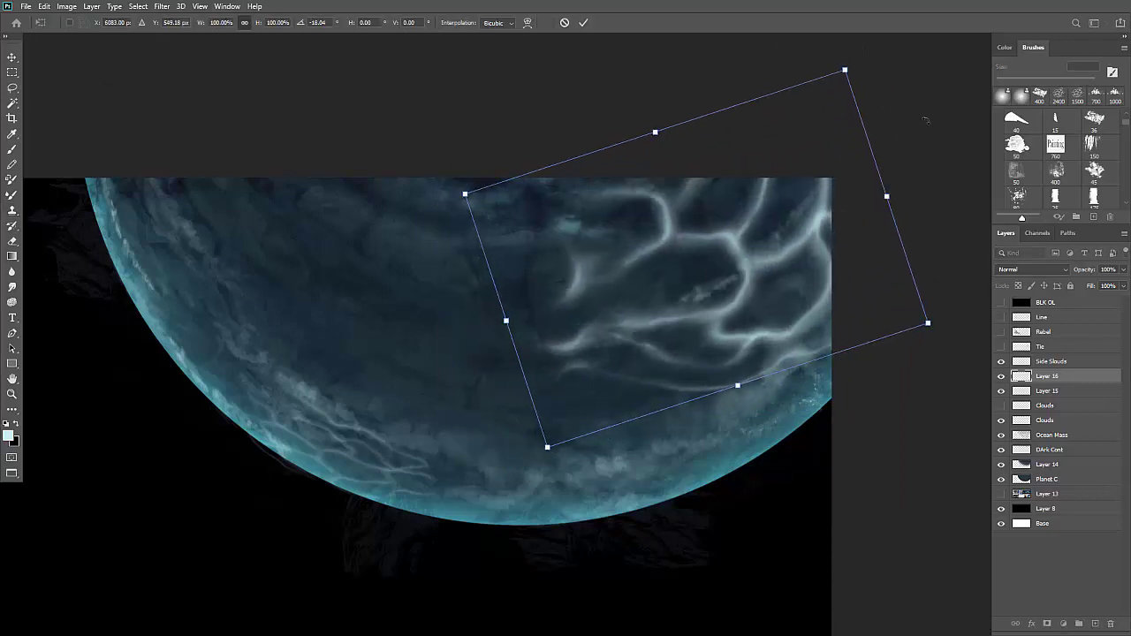
left_click_drag(926, 120, 936, 106)
key("Return")
key("s")
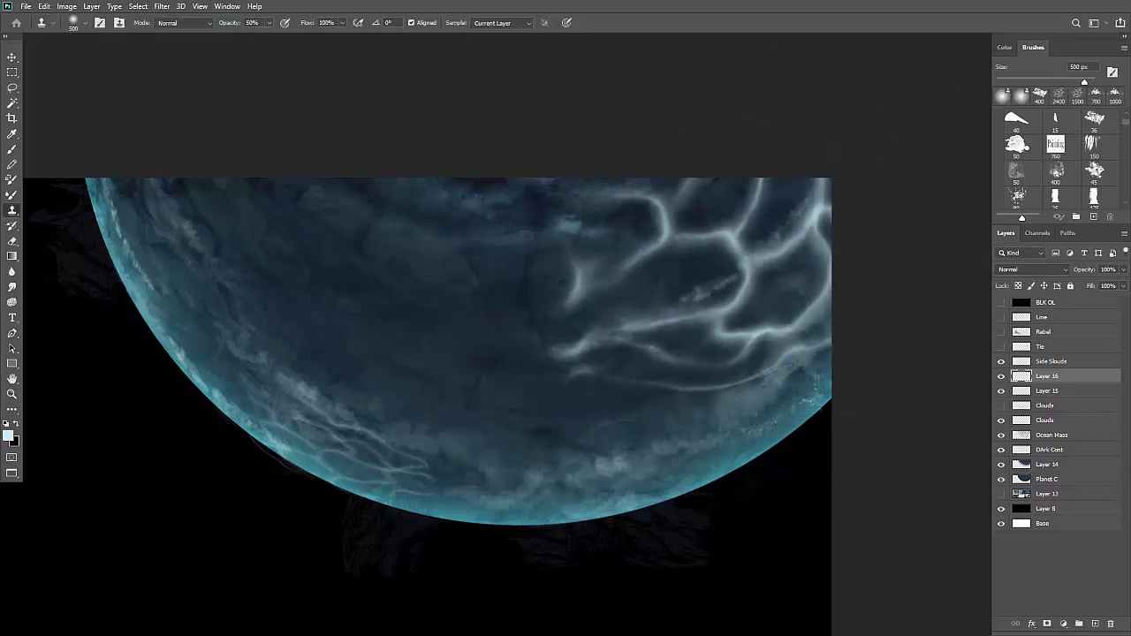
- Try Layer 16 at 39% and 30% opacity, toggling its visibility to compare, and restore it to full opacity
left_click(1123, 269)
left_click_drag(1119, 284, 1086, 285)
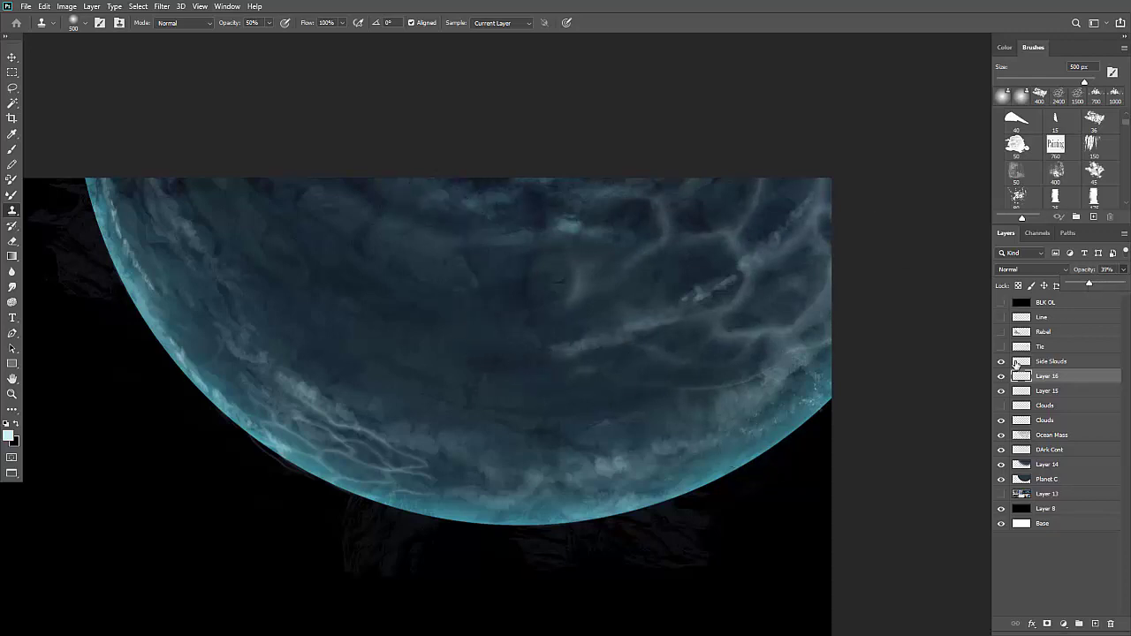
left_click(1001, 376)
left_click(1001, 376)
left_click(1002, 375)
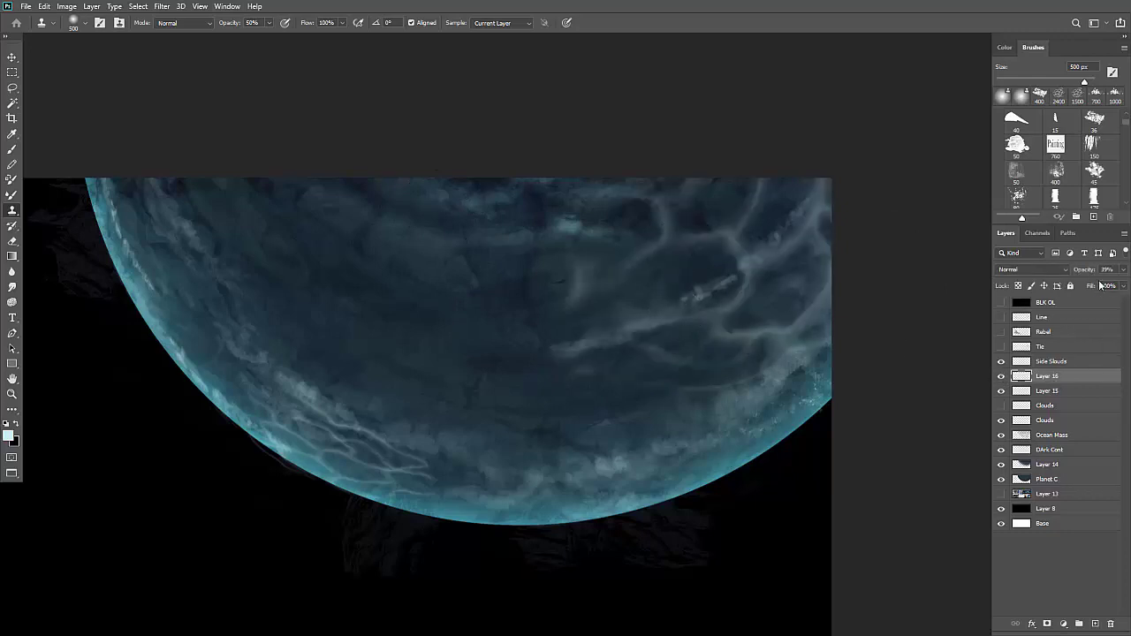
left_click(1125, 270)
left_click_drag(1087, 286, 1085, 286)
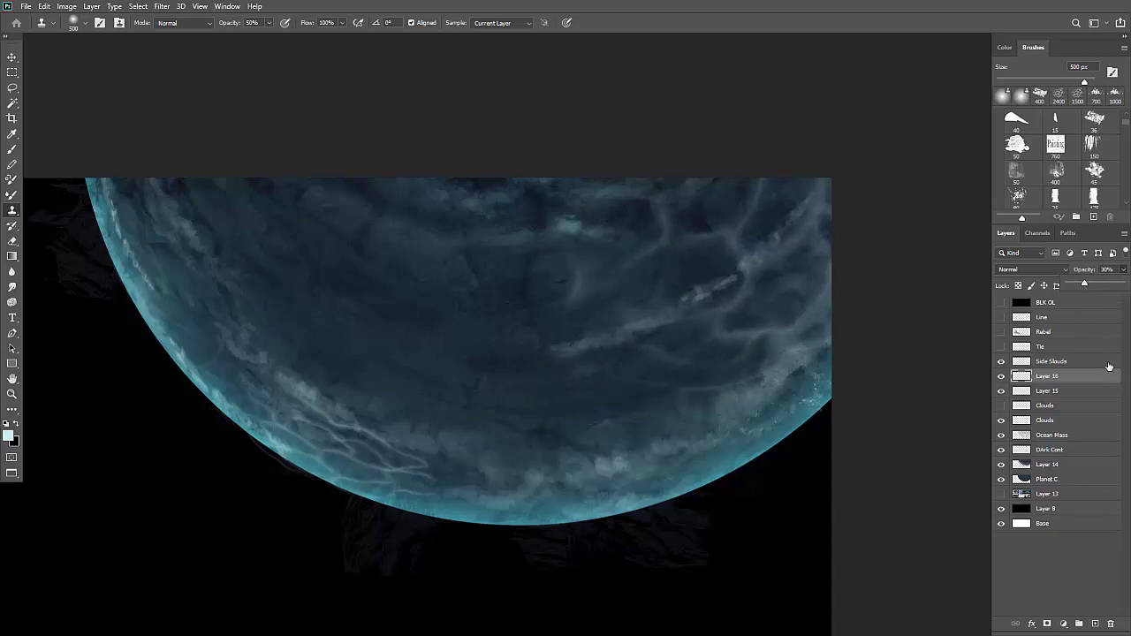
key("ctrl+l")
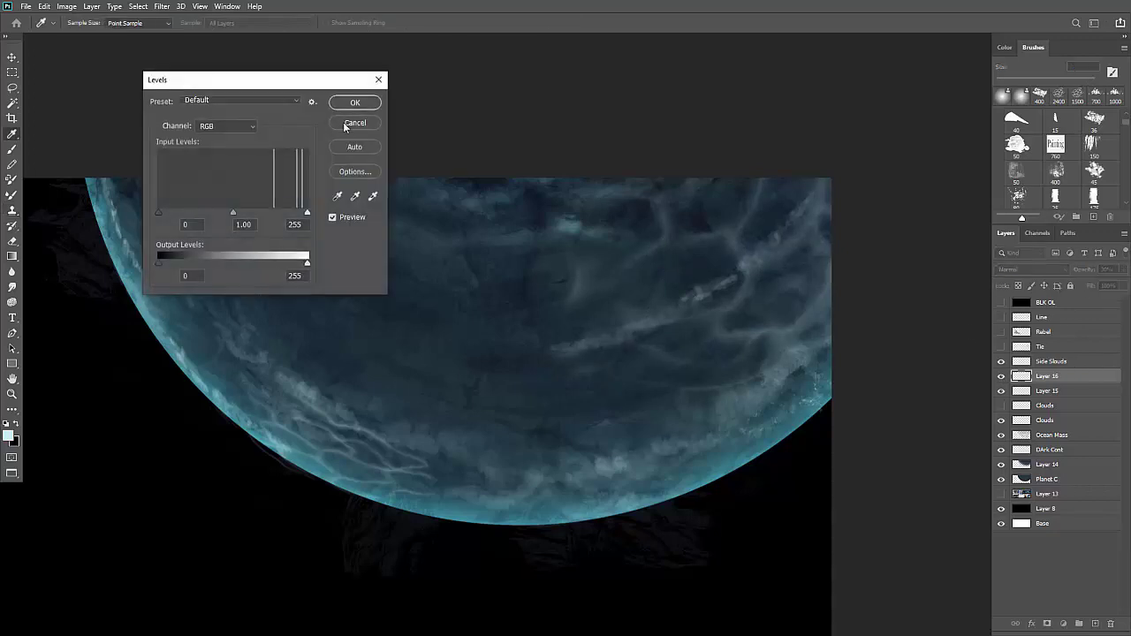
left_click(349, 123)
left_click_drag(1126, 271, 1119, 288)
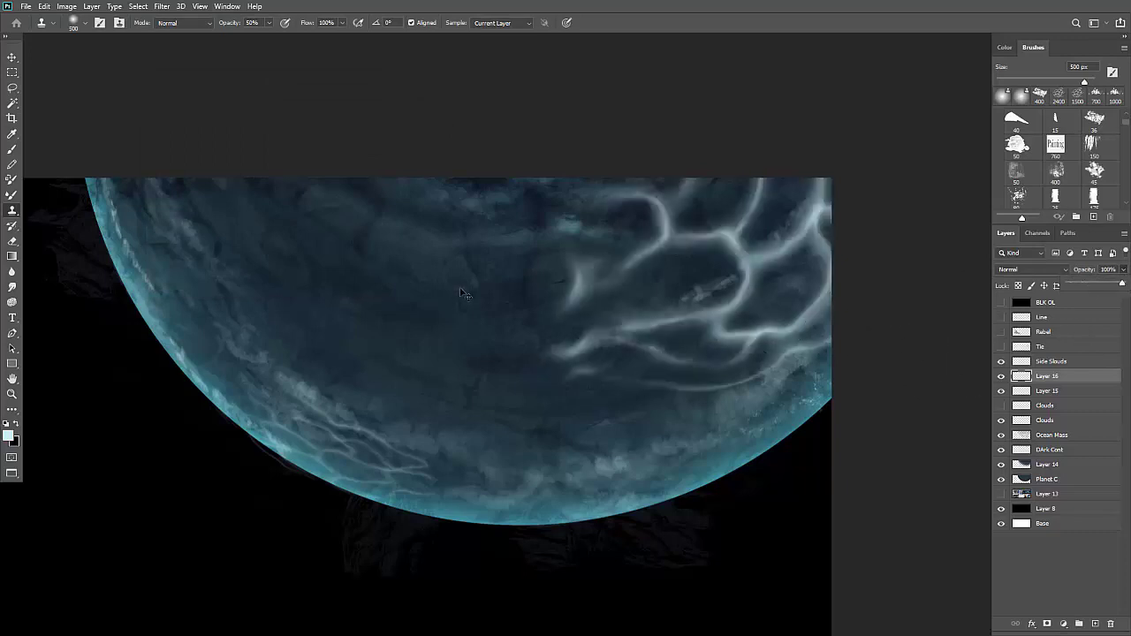
- Turn the vein pattern on Layer 16 black by setting both Levels output values to 0
key("ctrl+l")
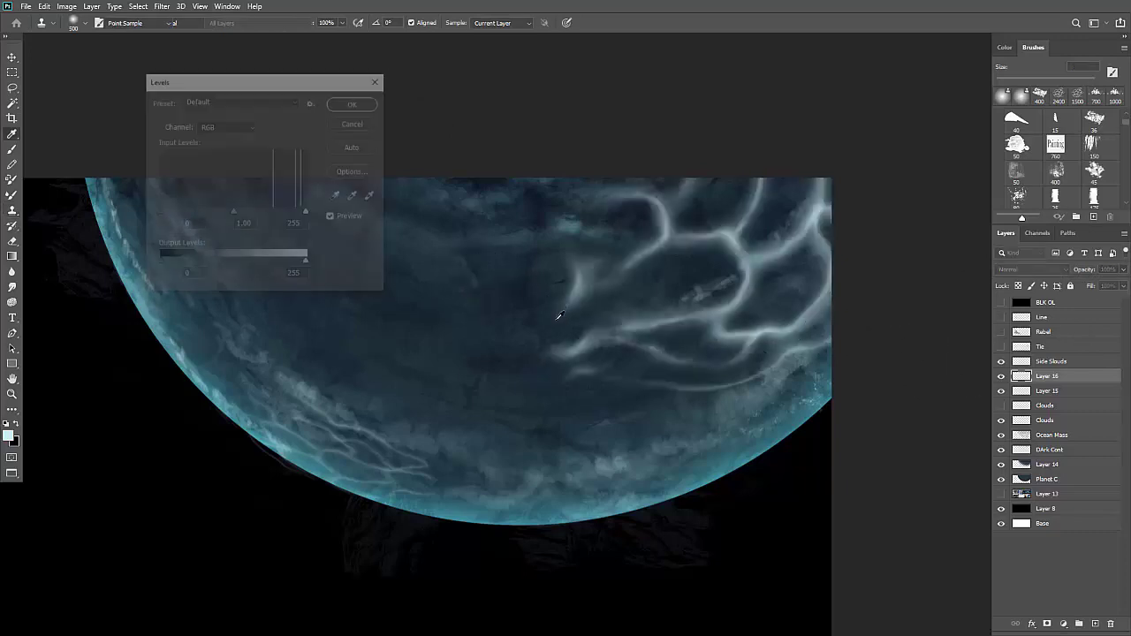
left_click_drag(159, 256, 327, 281)
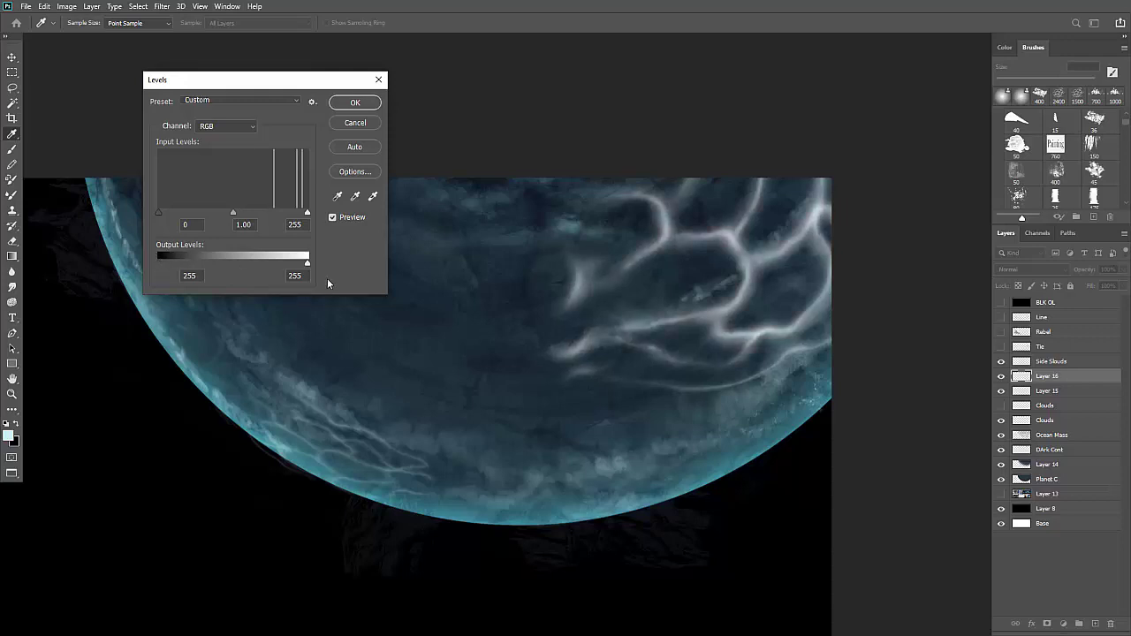
left_click_drag(179, 263, 159, 263)
left_click_drag(308, 263, 131, 256)
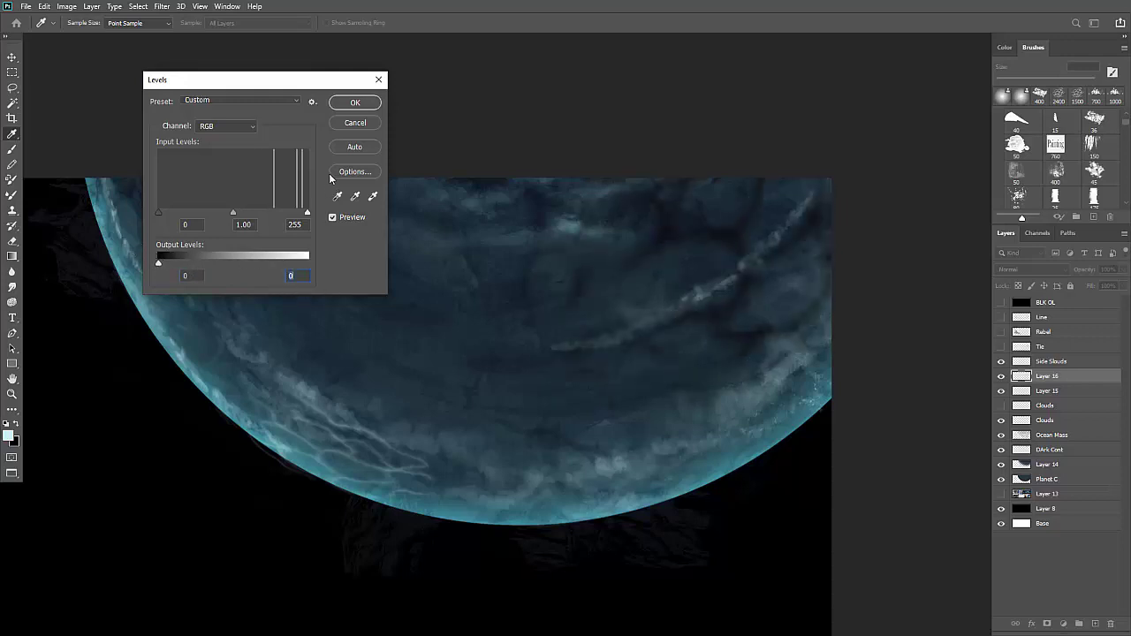
left_click(354, 102)
key("s")
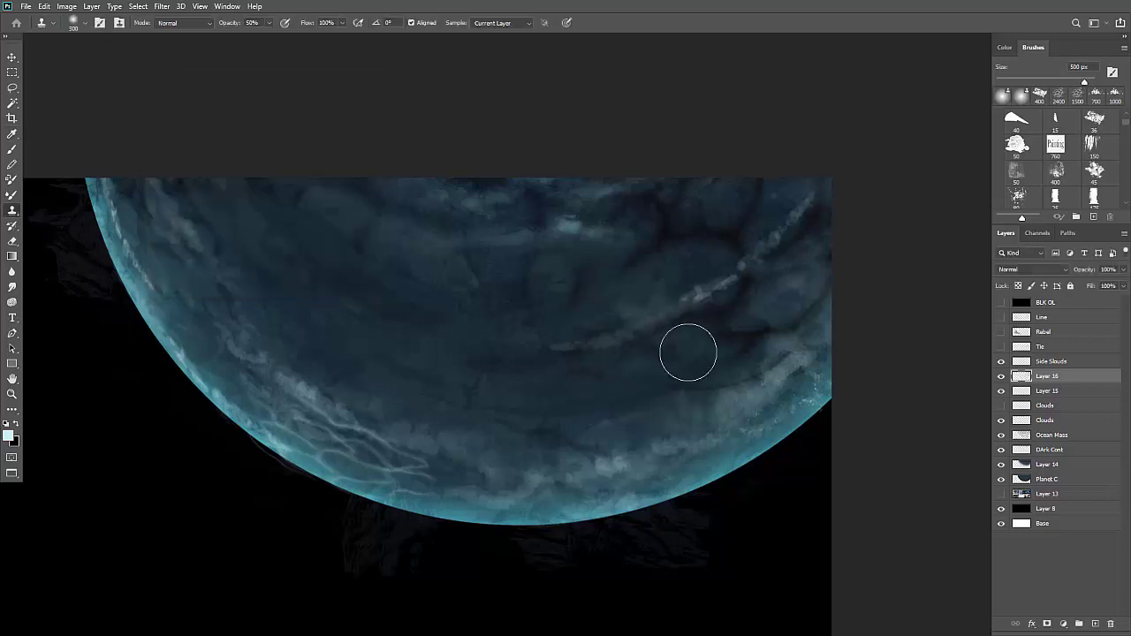
- Reposition the darkened vein pattern on the planet and move Layer 16 directly below the Ocean Mass layer
key("v")
mouse_move(694, 294)
left_mouse_down()
mouse_move(655, 279)
mouse_move(702, 247)
mouse_move(887, 449)
mouse_move(789, 281)
left_mouse_up()
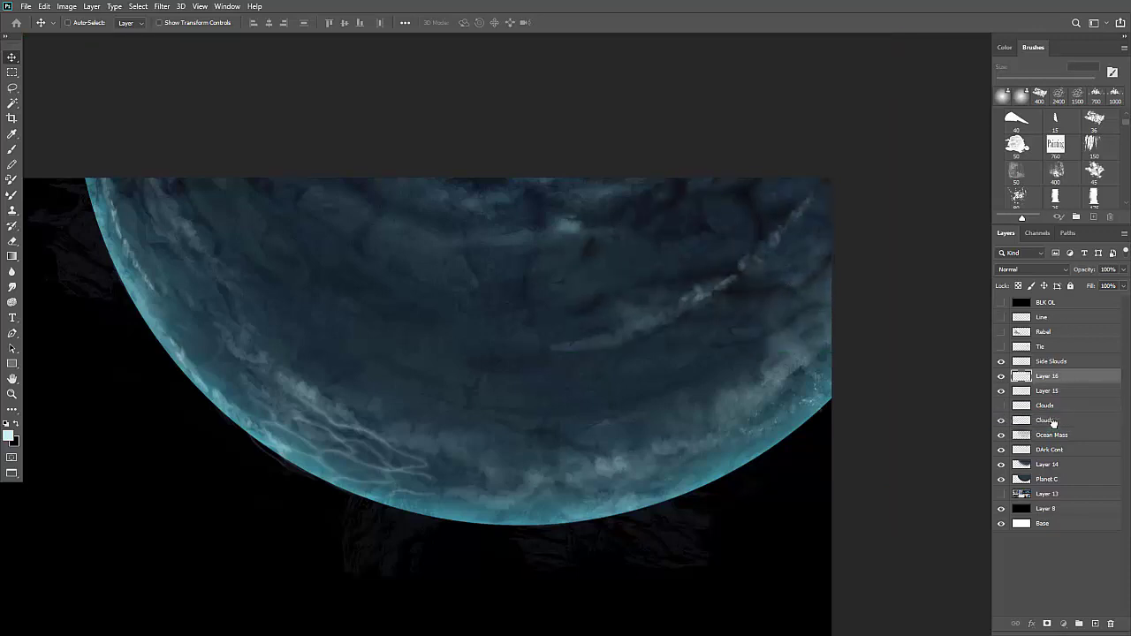
left_click_drag(1053, 423, 1079, 438)
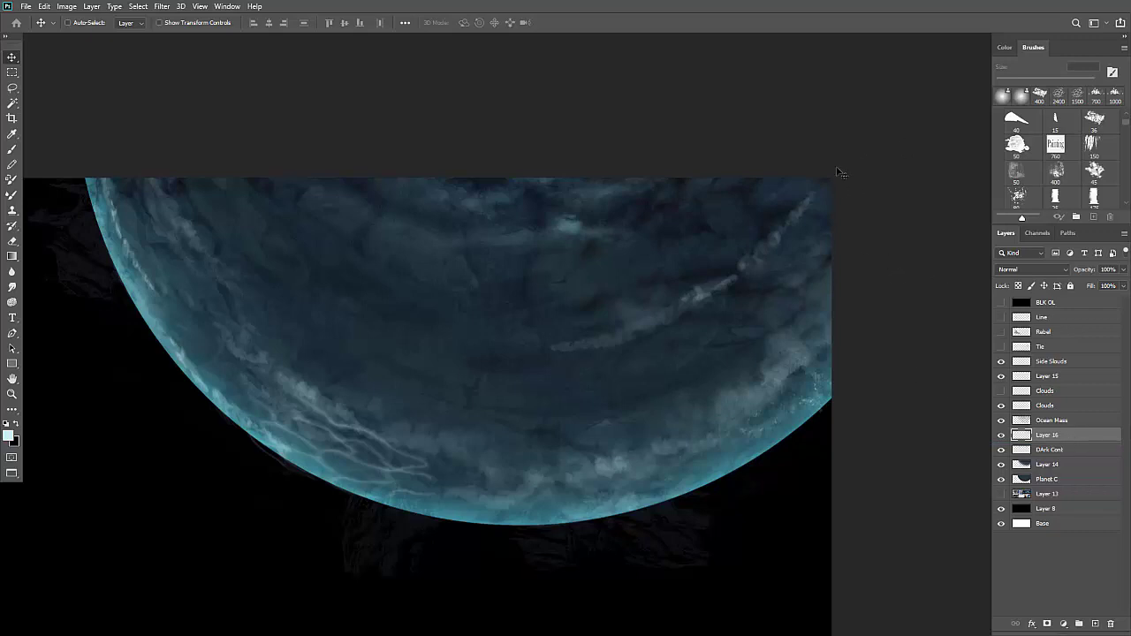
- Rotate the dark vein pattern counter-clockwise by about 12 degrees and reposition it over the planet's right side
key("ctrl+t")
left_click_drag(849, 100, 844, 53)
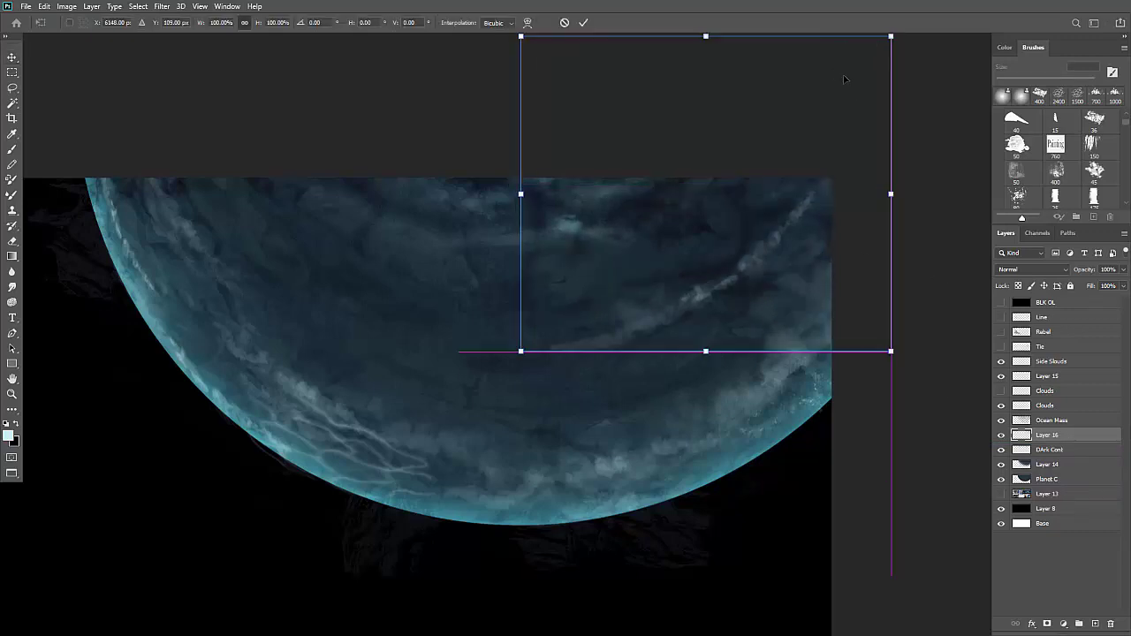
mouse_move(914, 49)
left_mouse_down()
mouse_move(941, 66)
mouse_move(916, 34)
left_mouse_up()
left_click_drag(765, 256, 784, 253)
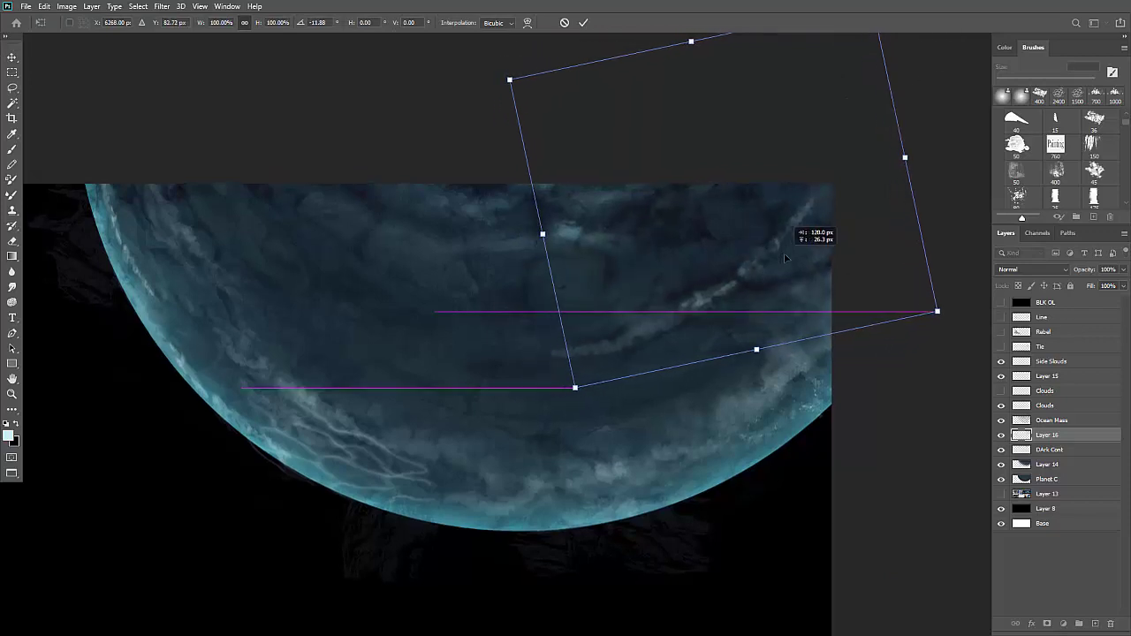
key("Return")
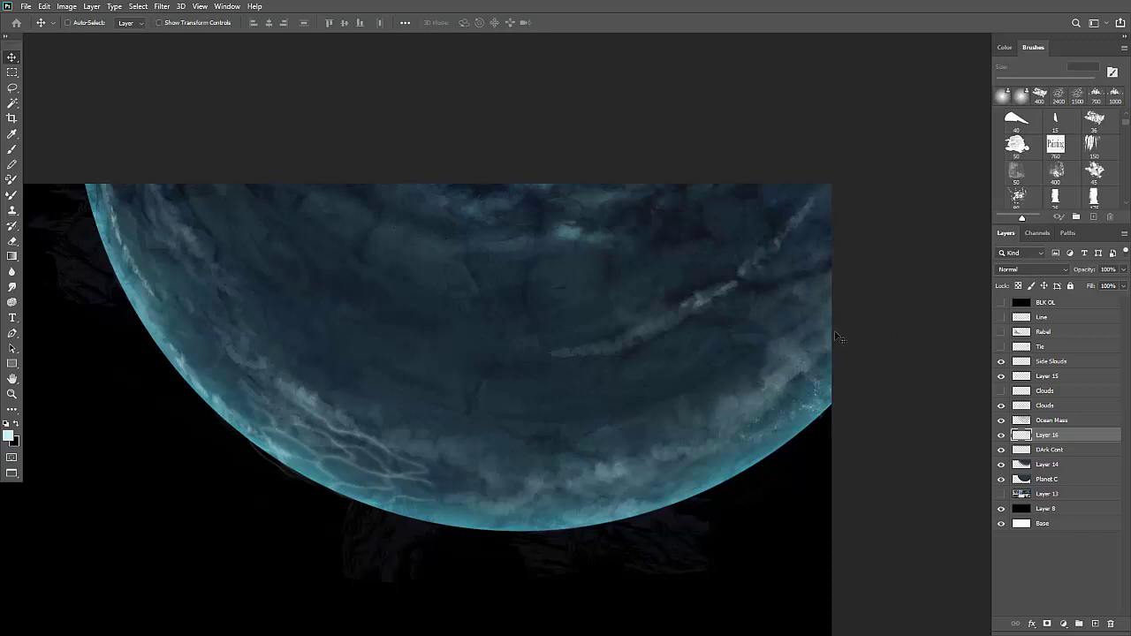
left_click_drag(795, 296, 822, 371)
- Browse the brush library for another texture brush, close it and undo the stray vein stamp on the planet's edge
left_click_drag(471, 452, 497, 421)
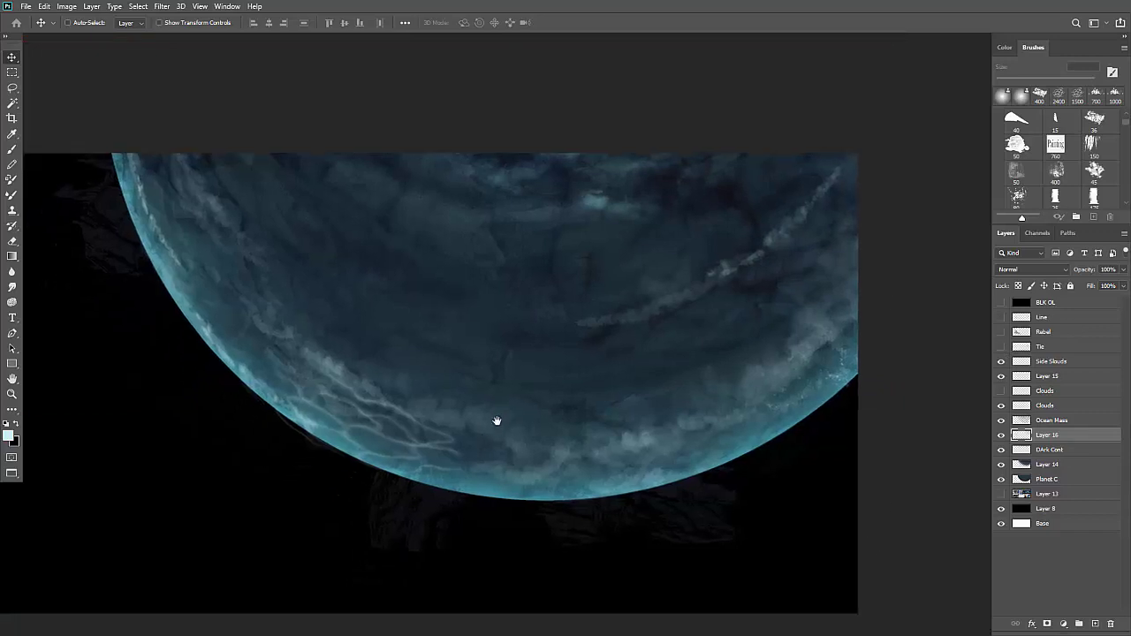
key("b")
right_click(459, 256)
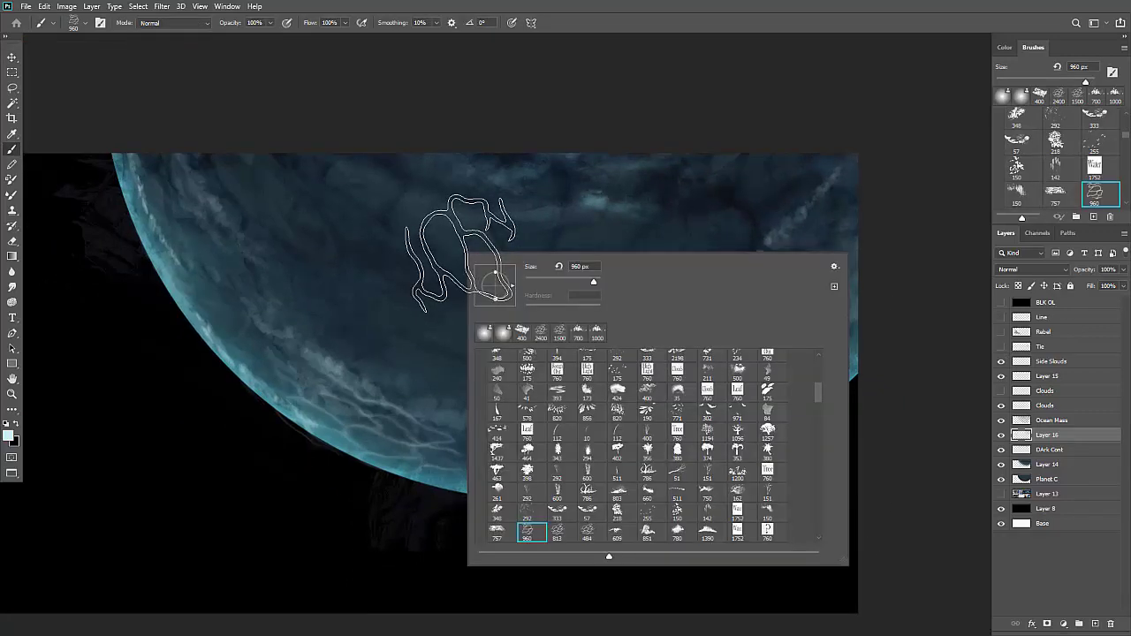
scroll(714, 482, "down", 2)
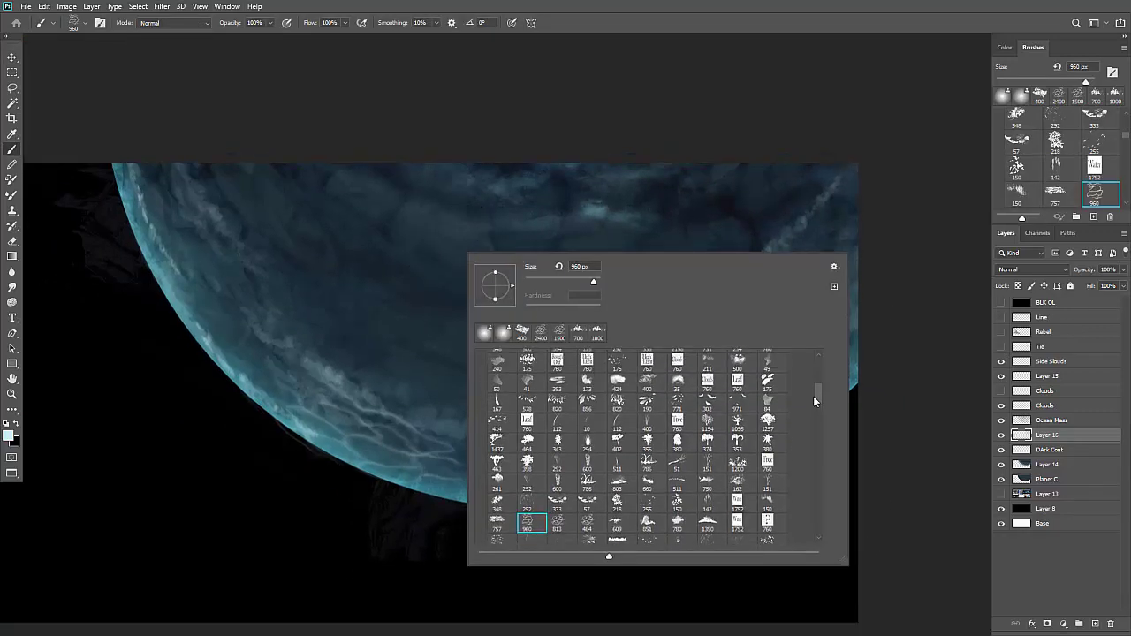
mouse_move(813, 396)
left_mouse_down()
mouse_move(818, 361)
mouse_move(813, 399)
left_mouse_up()
scroll(748, 452, "down", 4)
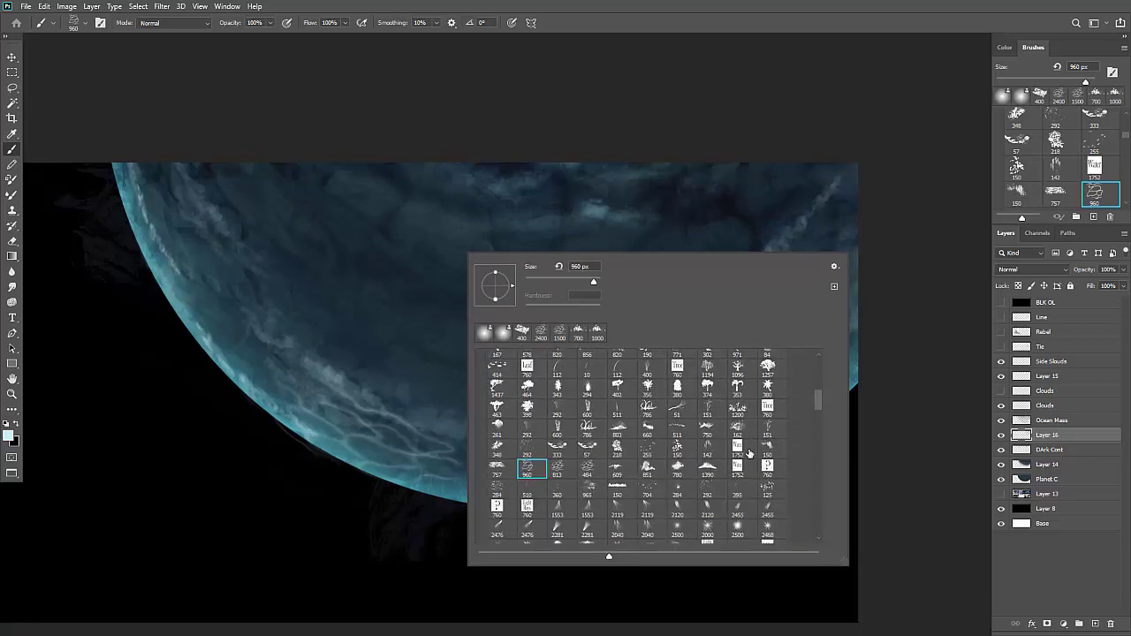
scroll(748, 452, "down", 6)
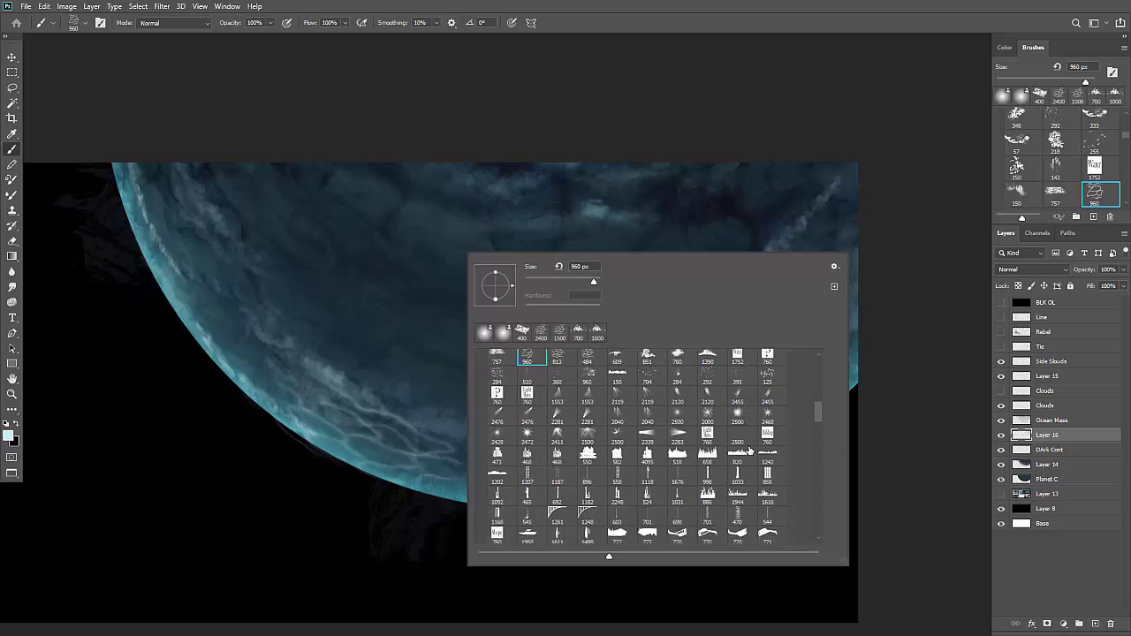
scroll(749, 451, "down", 5)
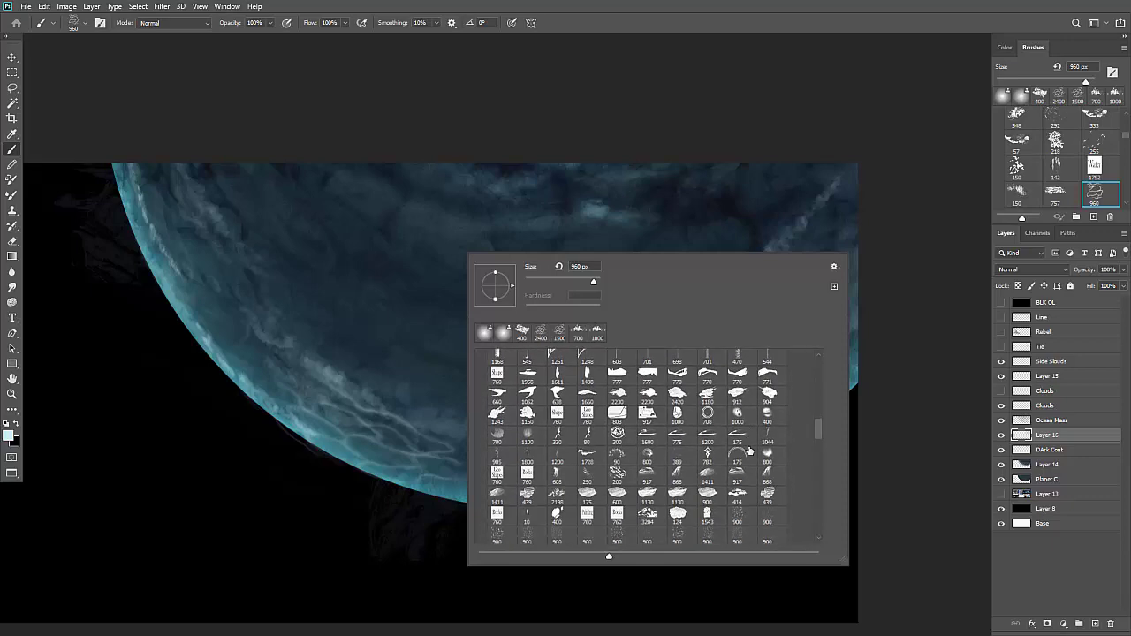
scroll(639, 416, "down", 6)
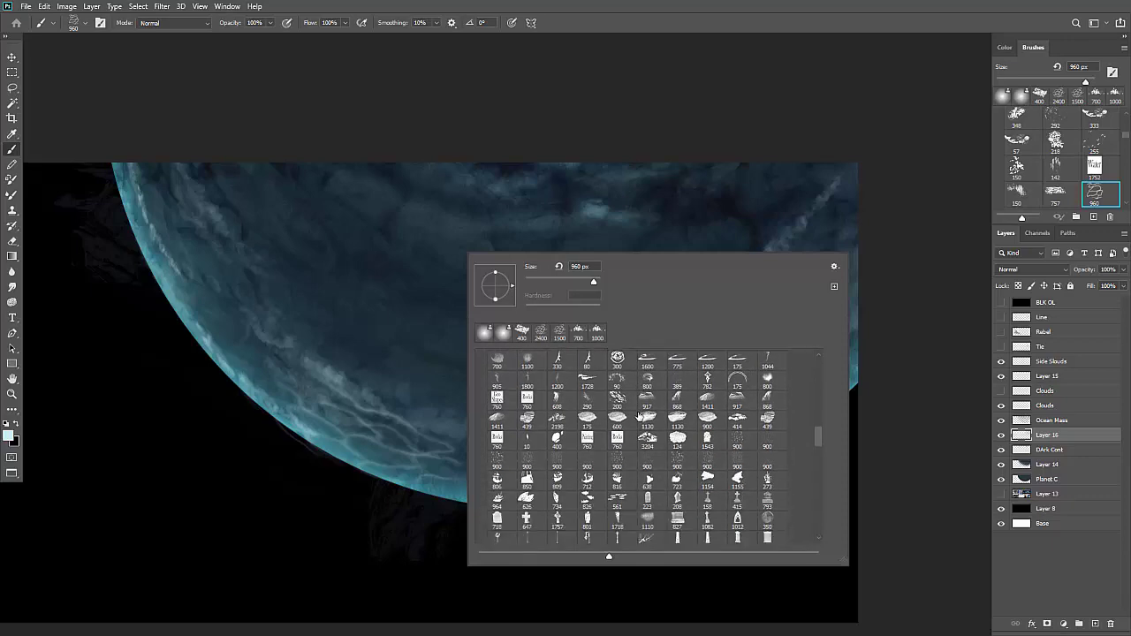
scroll(639, 416, "down", 6)
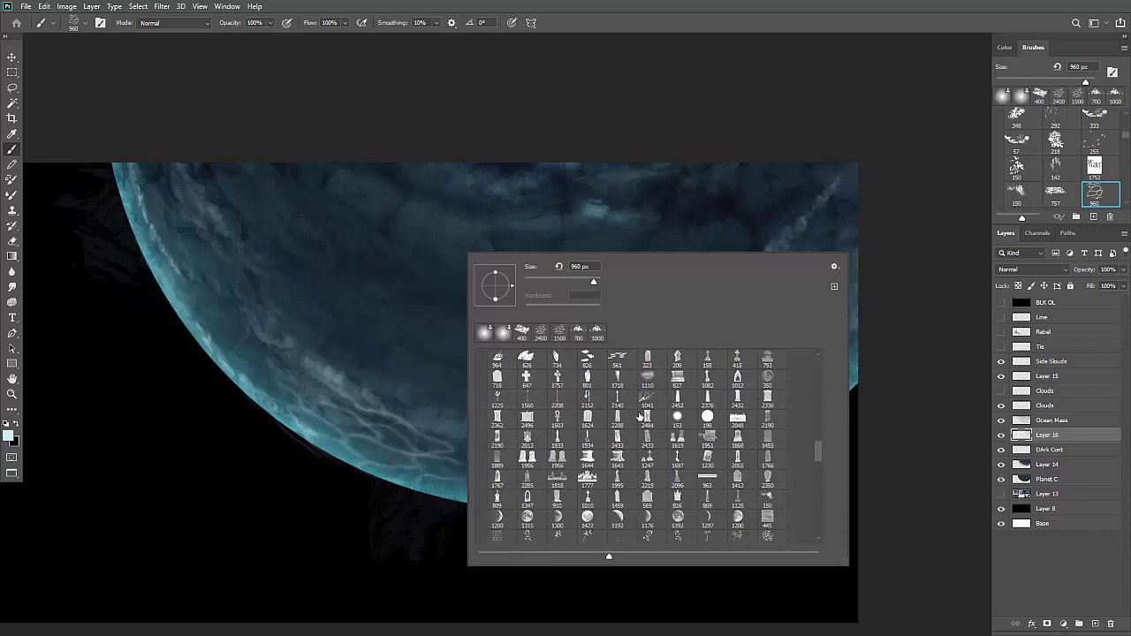
scroll(639, 416, "down", 5)
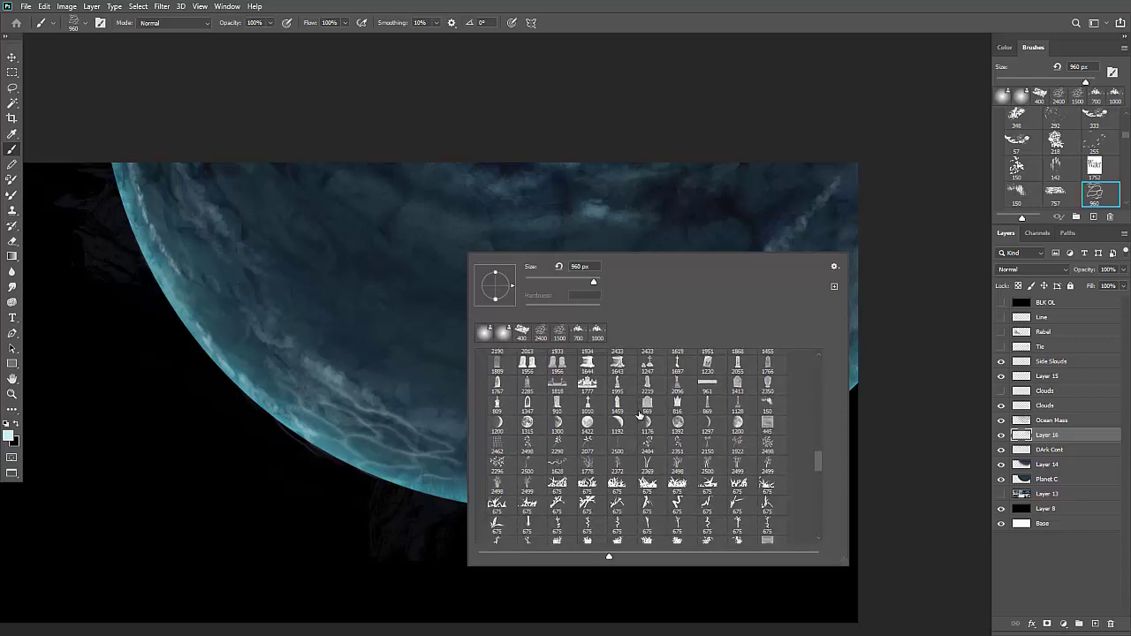
left_click_drag(819, 467, 816, 527)
scroll(817, 527, "down", 3)
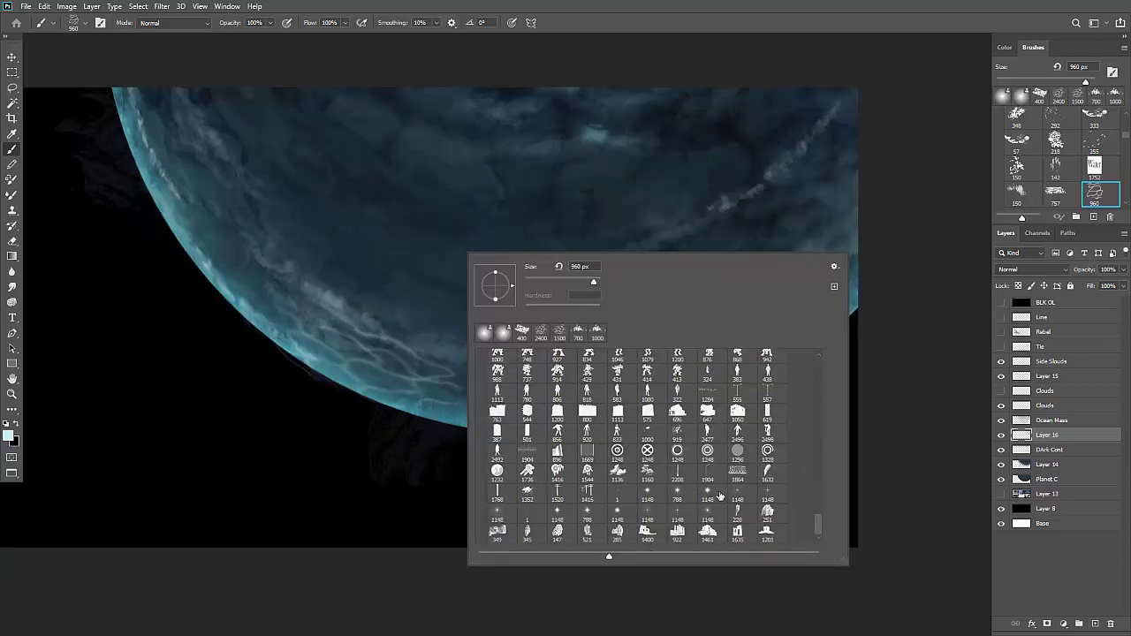
scroll(743, 488, "up", 2)
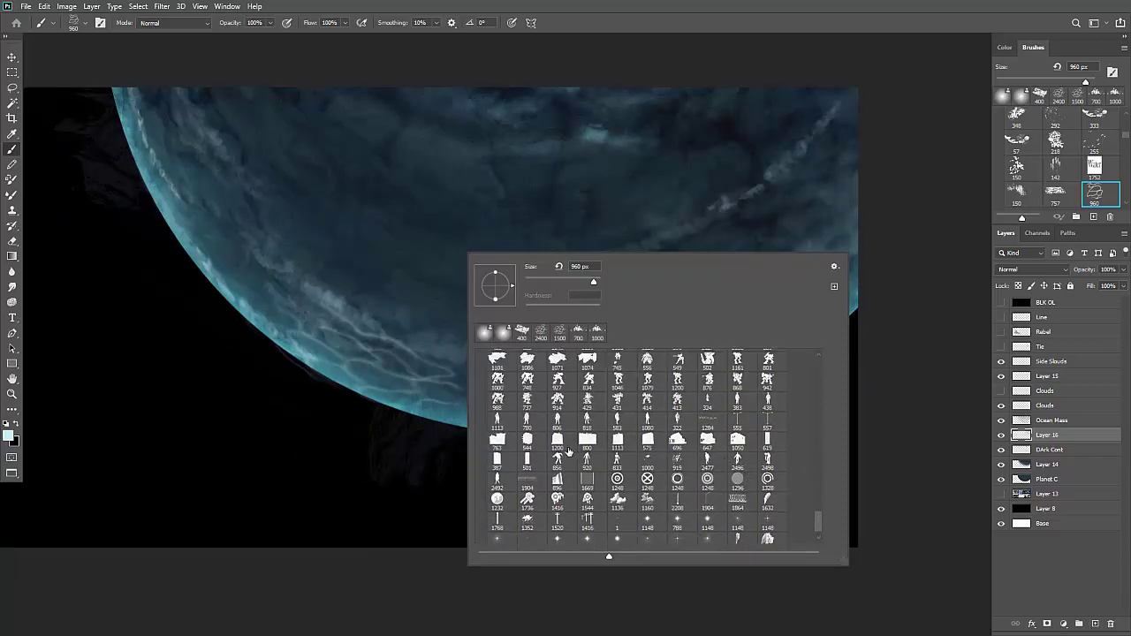
scroll(693, 430, "up", 8)
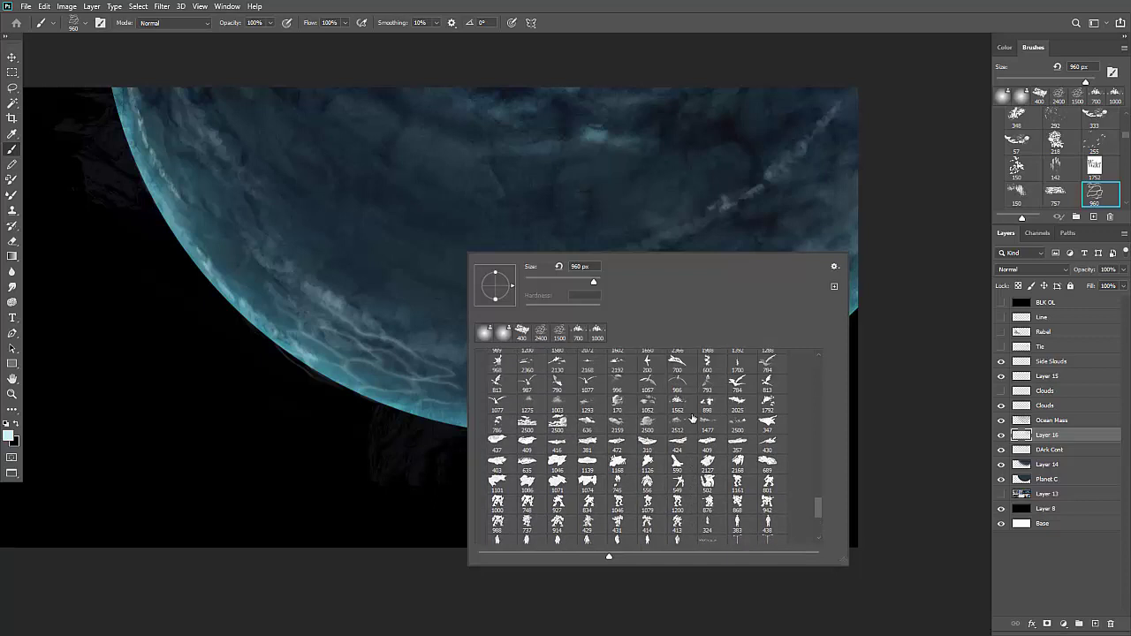
left_click(870, 216)
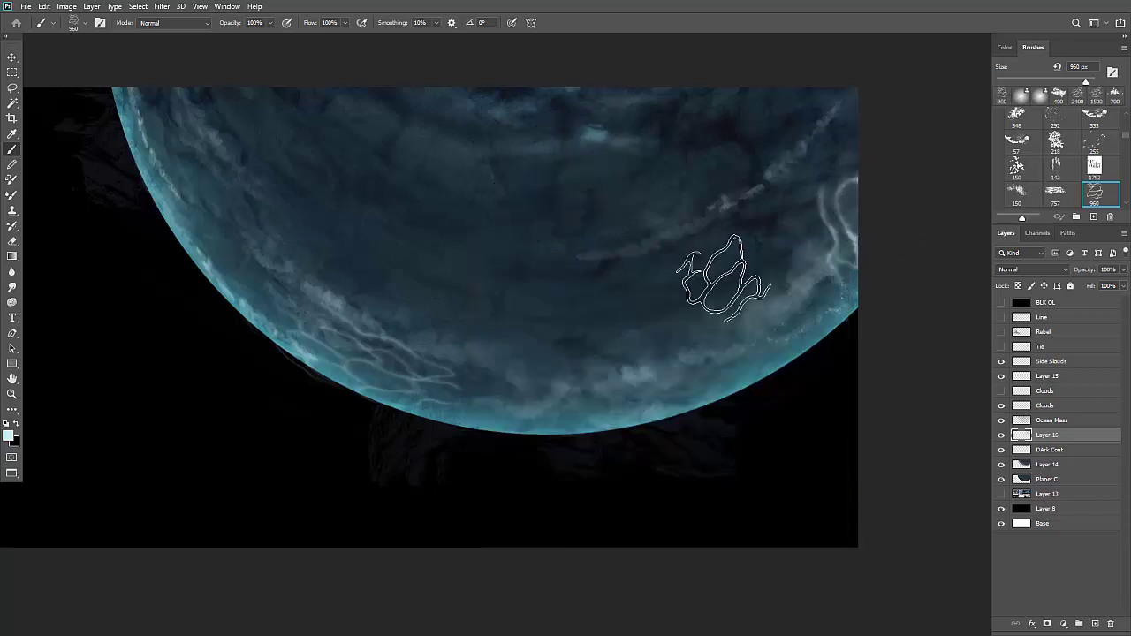
key("ctrl+z")
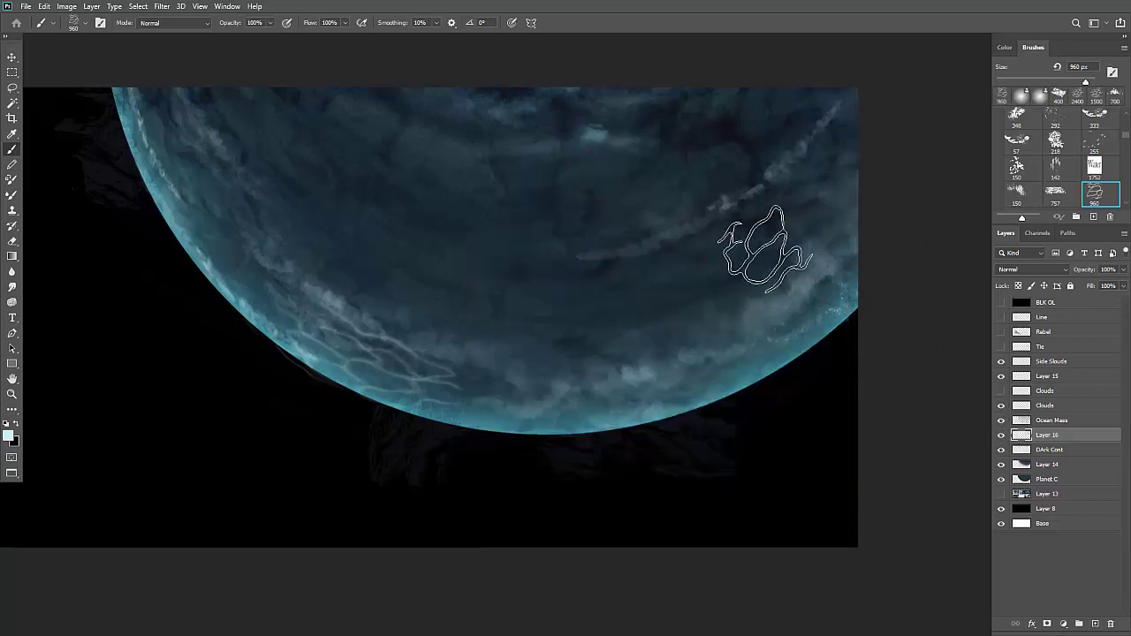
left_click_drag(493, 220, 472, 256)
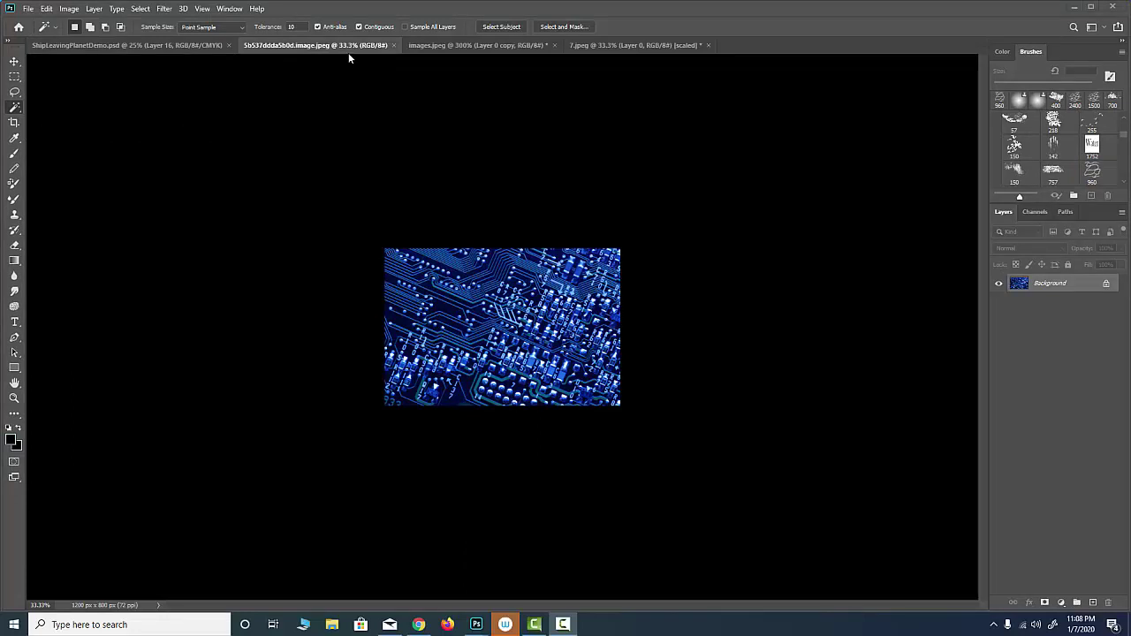
- Compare the circuit-board images in images.jpeg and 7.jpeg as possible sources for a custom brush
left_click(440, 45)
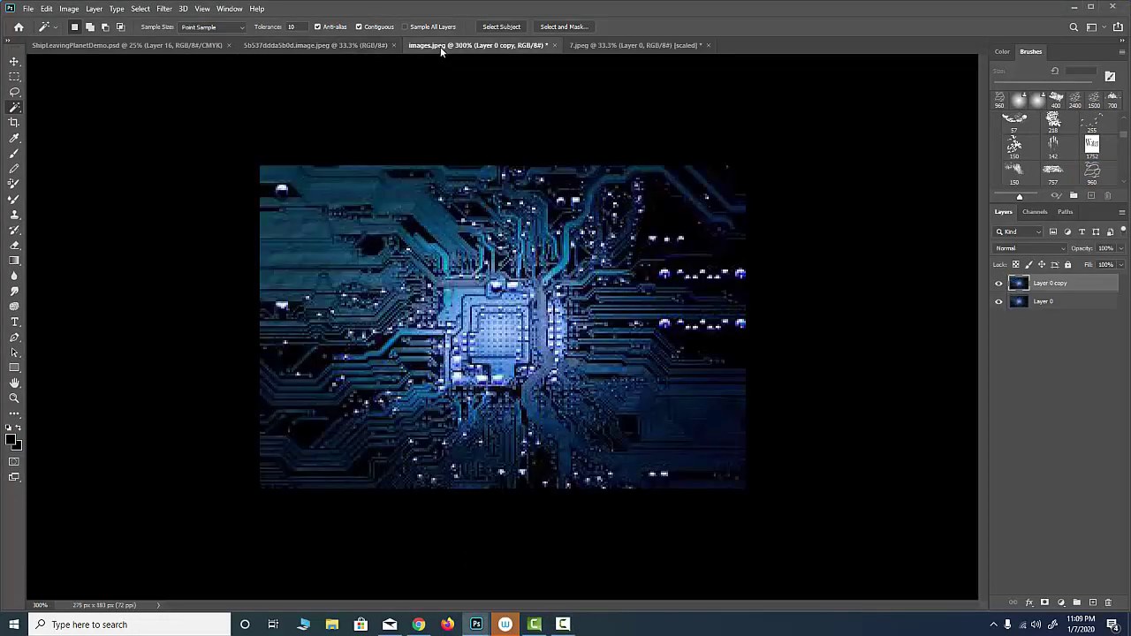
left_click(615, 45)
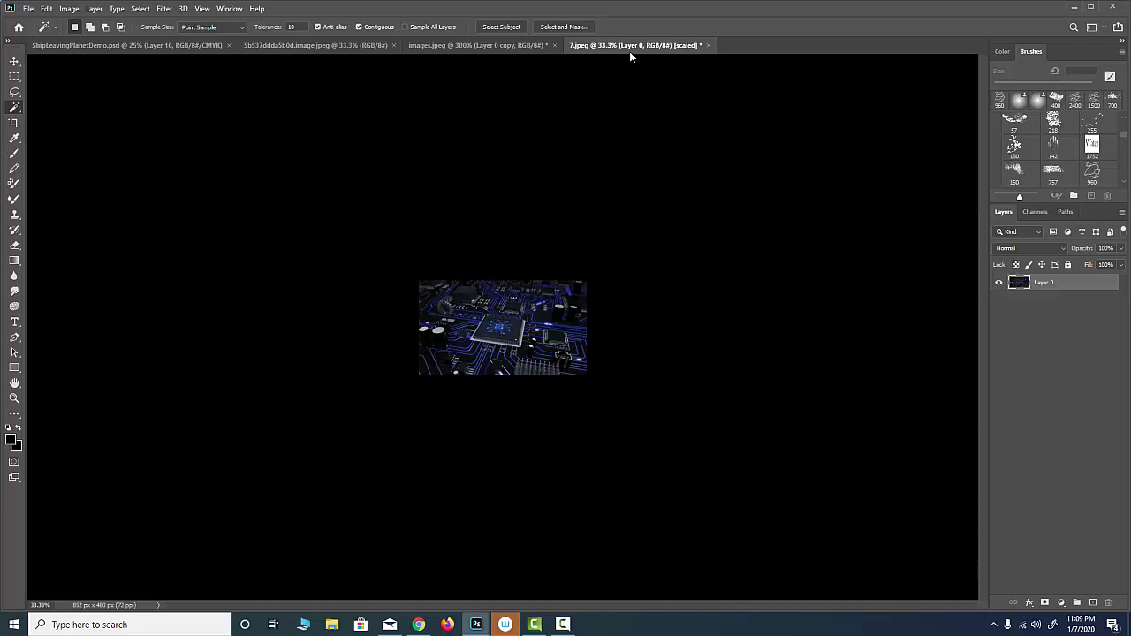
left_click(492, 44)
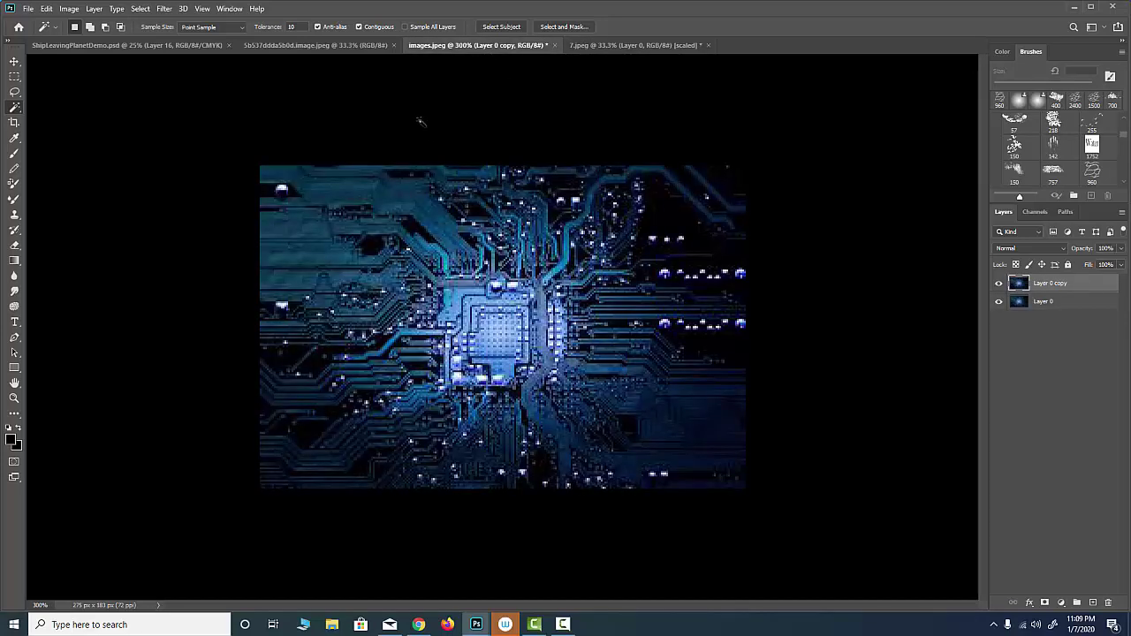
- In 5b537ddda5b0d.image.jpeg, convert the locked background into a regular layer and duplicate it, hiding the original
left_click(351, 49)
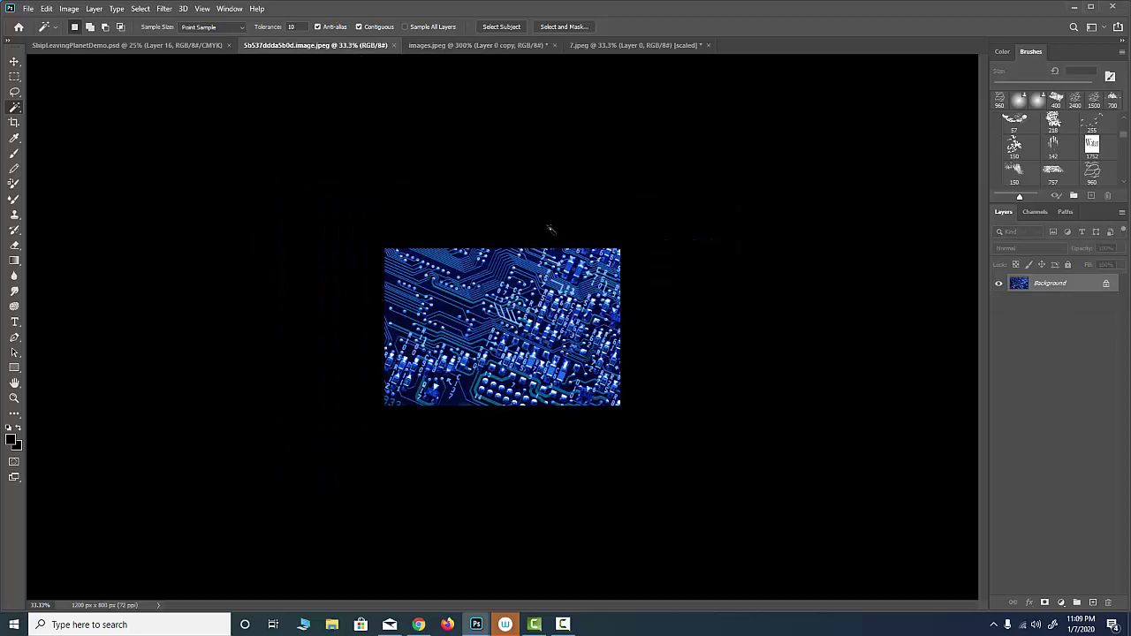
double_click(1075, 289)
key("Return")
right_click(1063, 284)
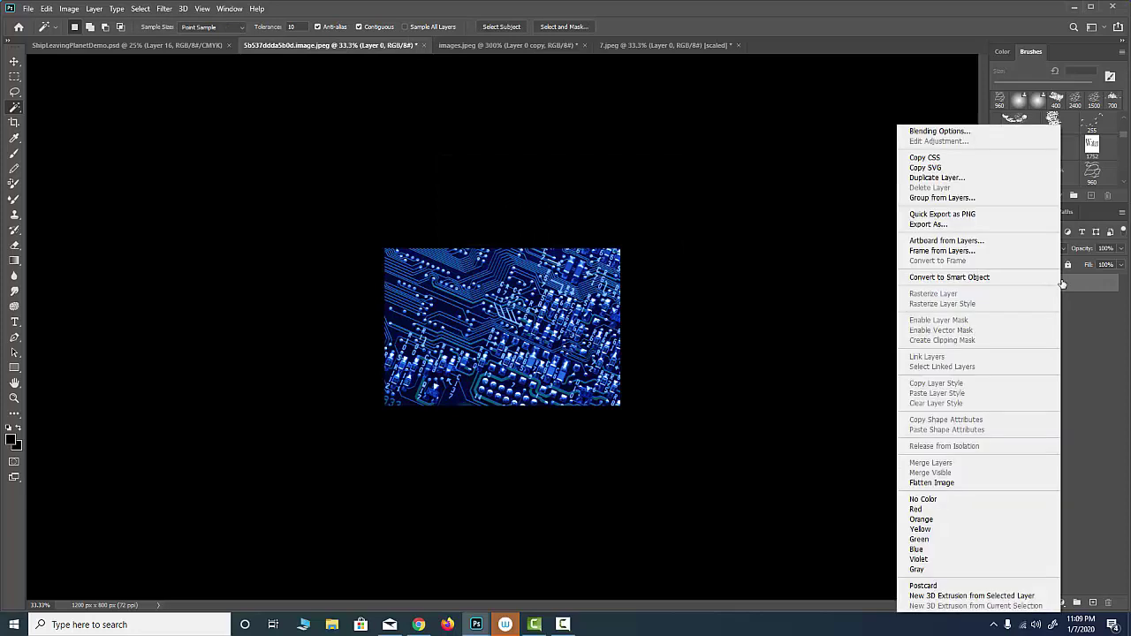
left_click(988, 179)
left_click(671, 175)
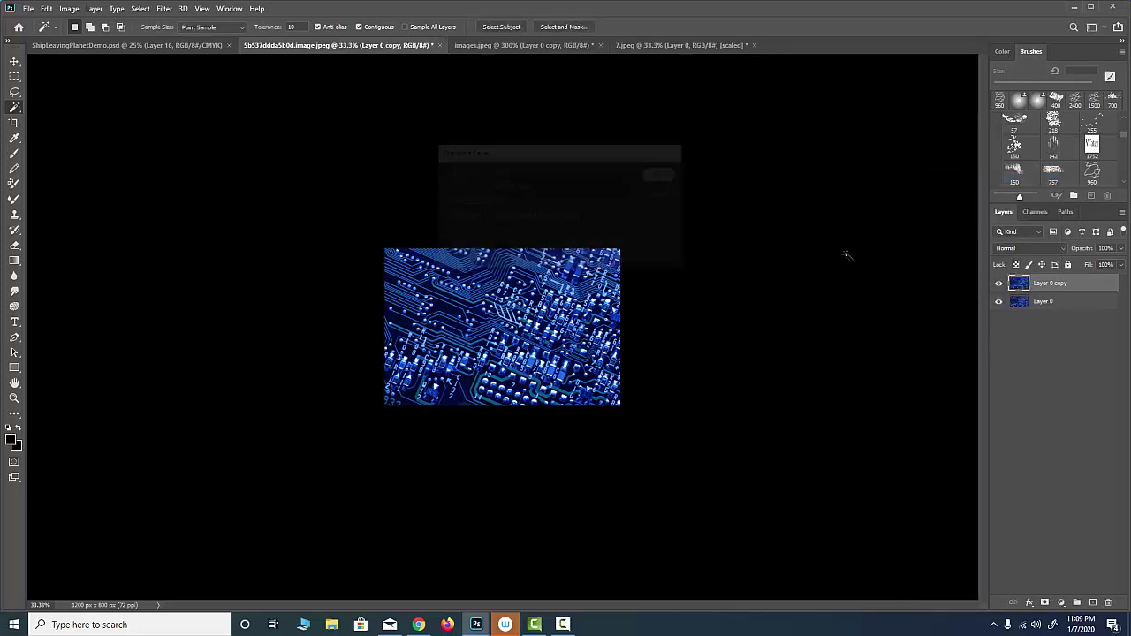
left_click(998, 301)
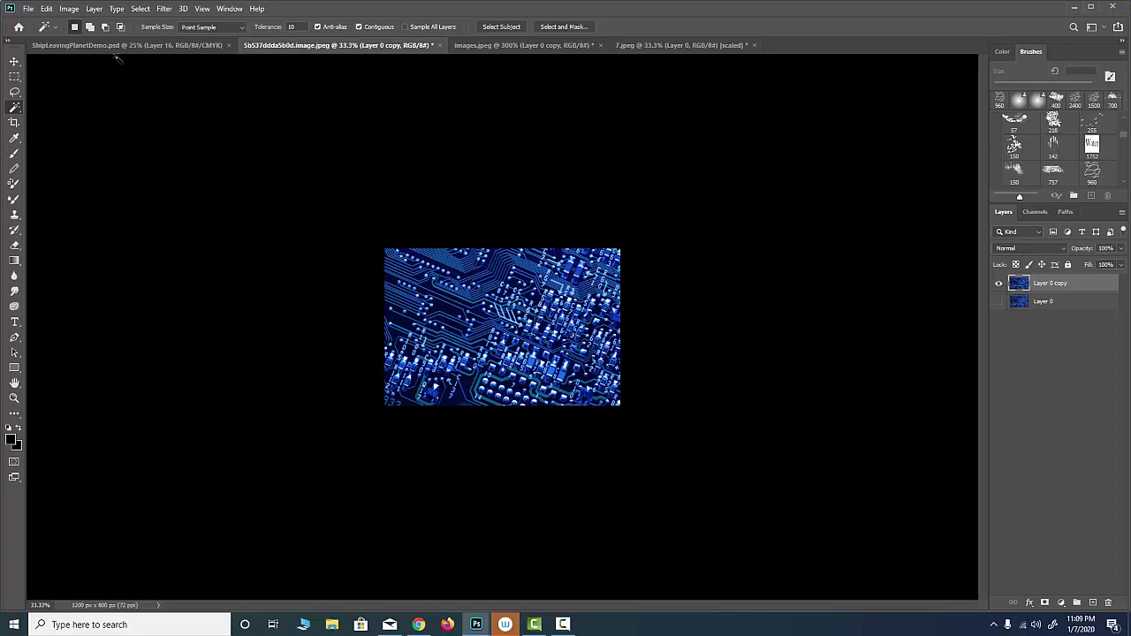
- Select the dark areas of Layer 0 copy with Color Range using Sampled Colors at fuzziness 40, and delete them
left_click(142, 9)
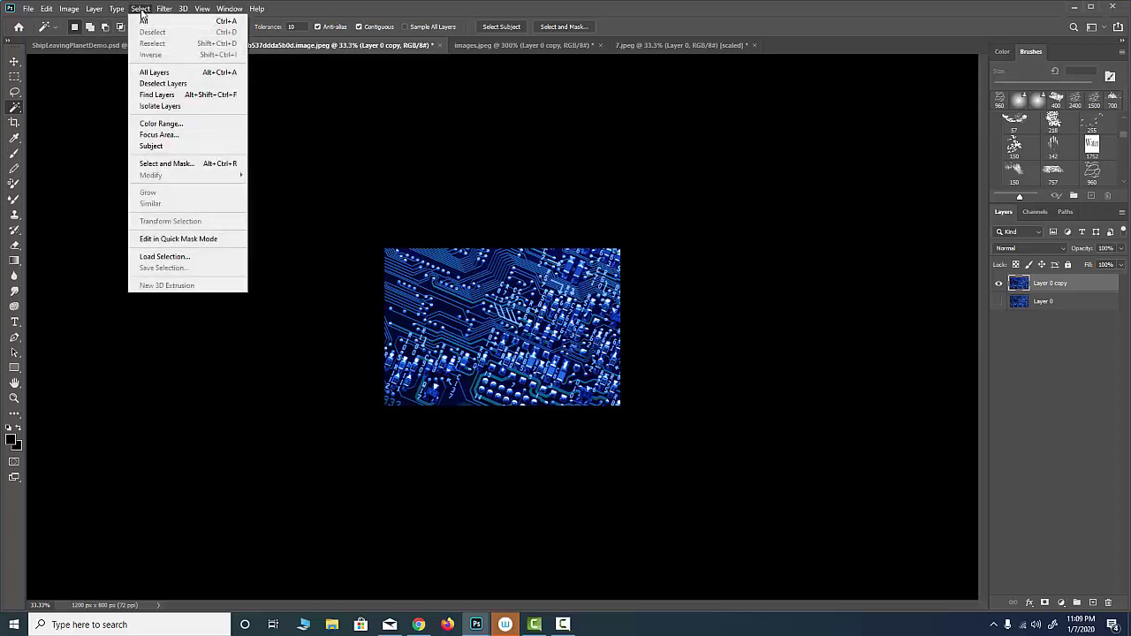
left_click(158, 125)
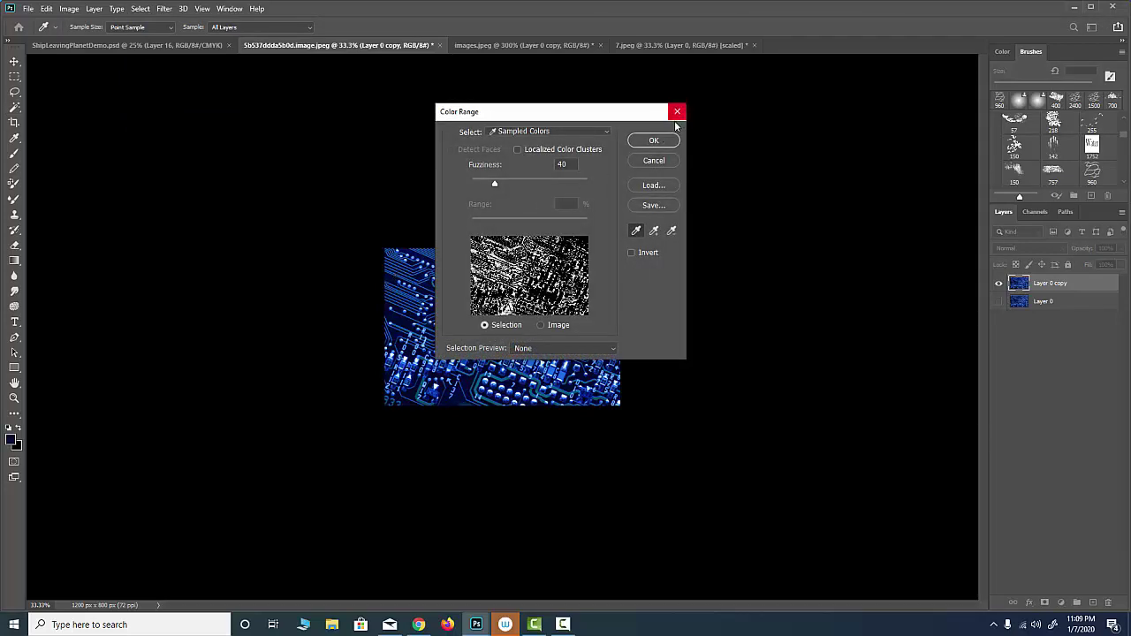
left_click(654, 141)
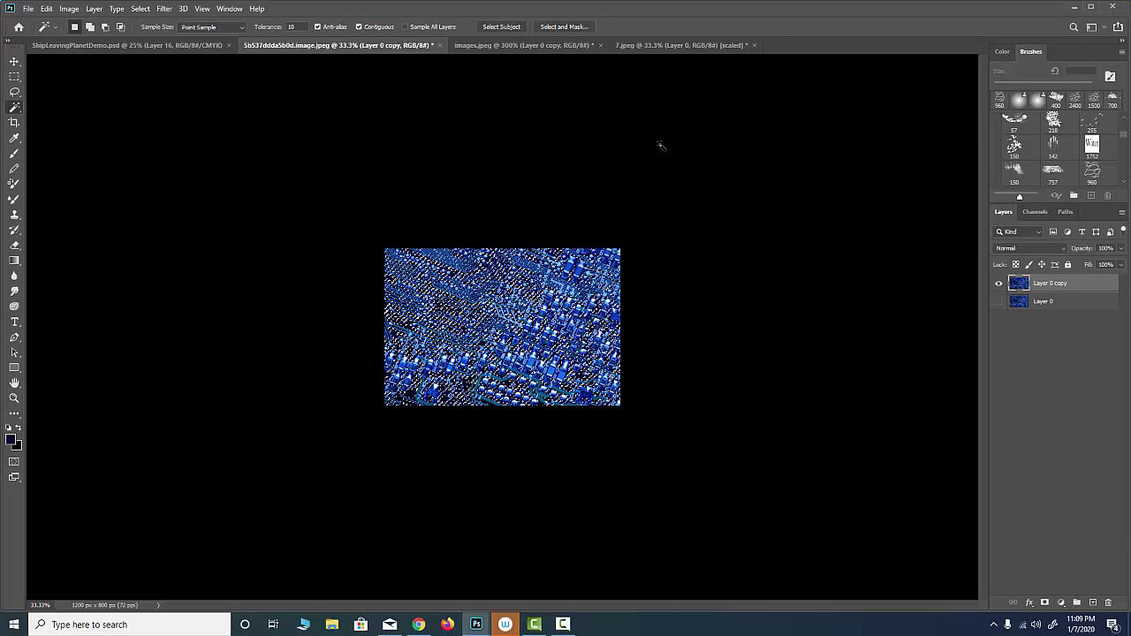
key("Delete")
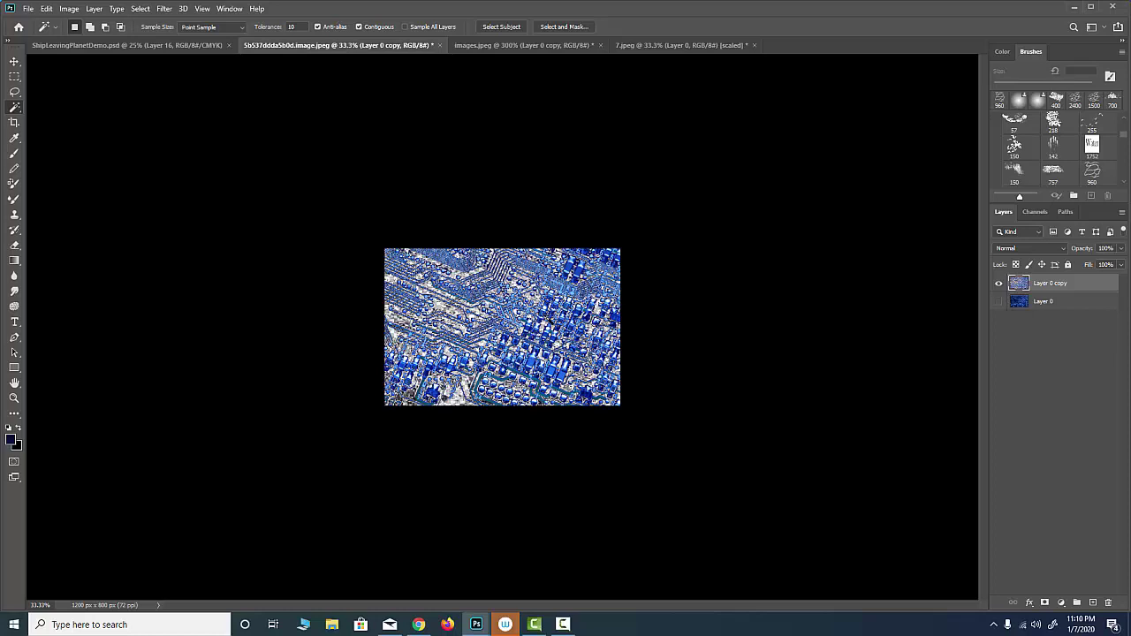
- Hide Layer 0 copy and make a second, visible duplicate of the original circuit-board layer, Layer 0
left_click(999, 282)
left_click(1059, 302)
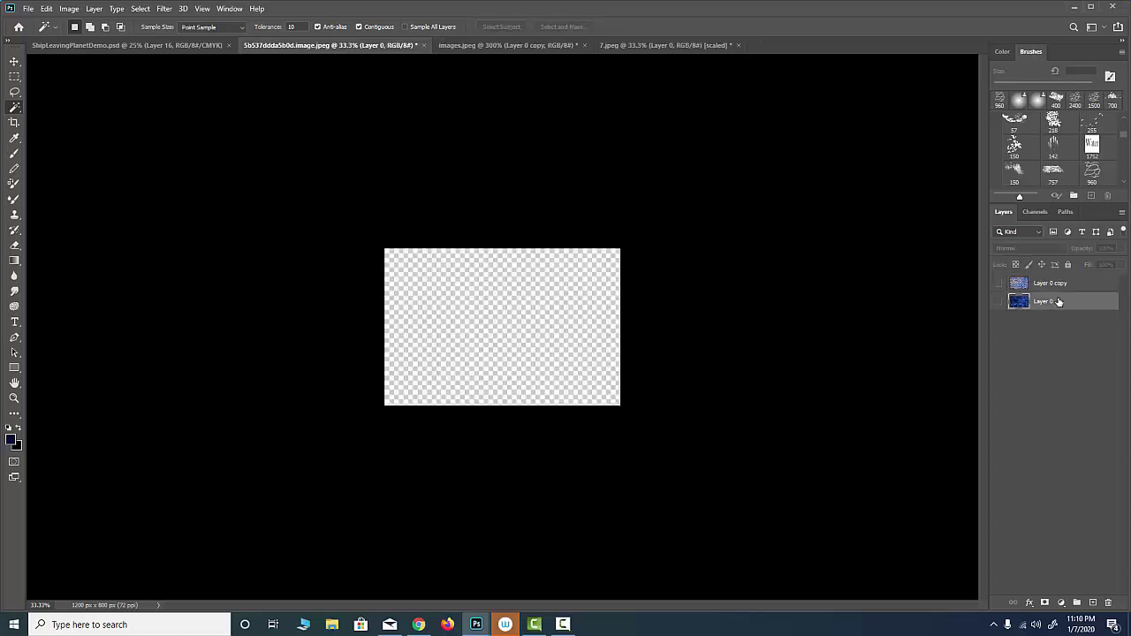
right_click(1059, 301)
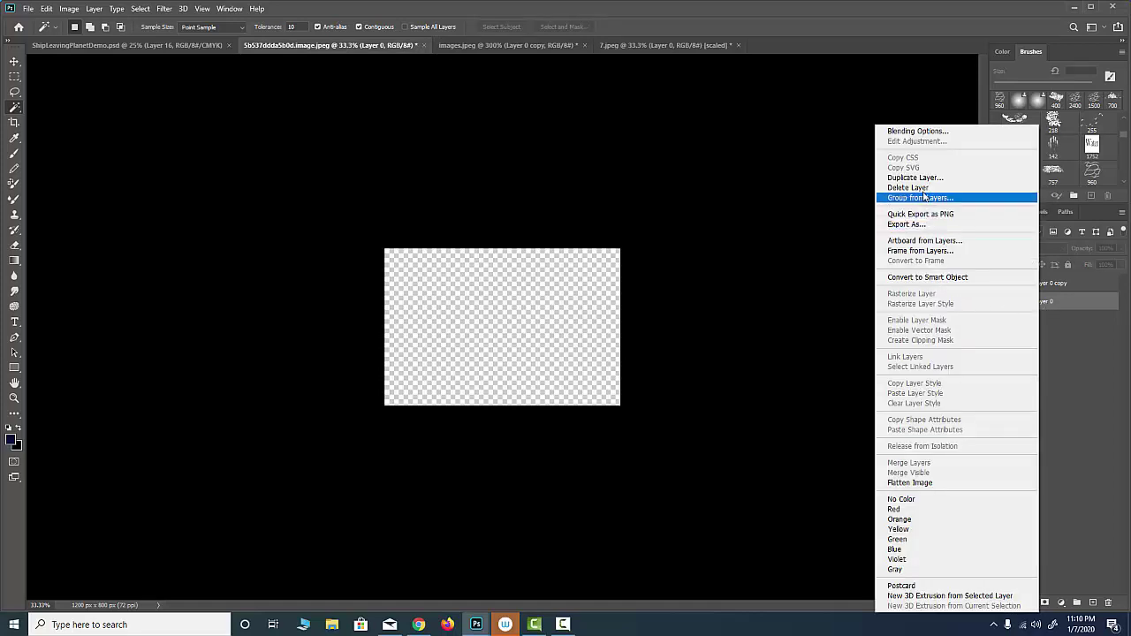
left_click(915, 178)
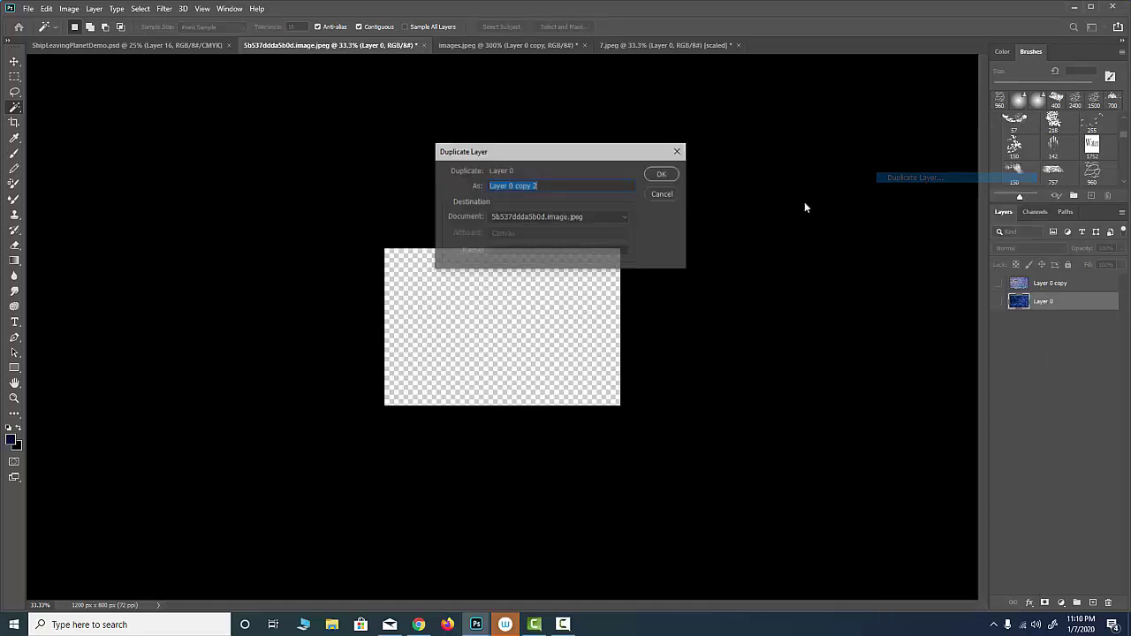
left_click(661, 174)
left_click(1000, 301)
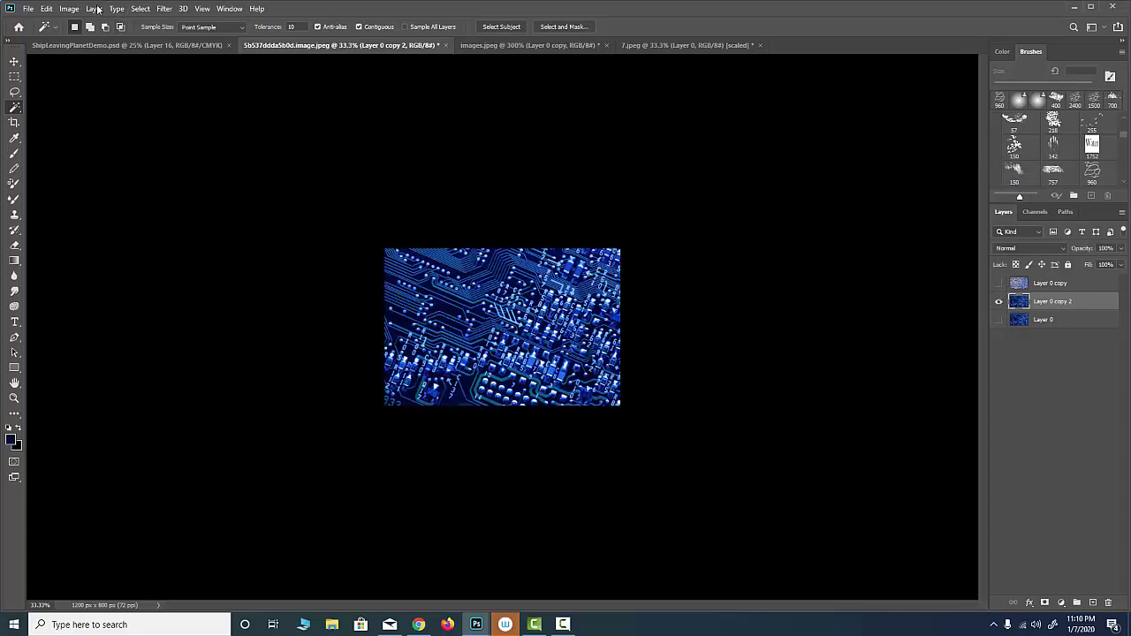
- Try a Threshold adjustment on Layer 0 copy 2 to turn the circuit pattern pure black and white, and undo it
left_click(78, 9)
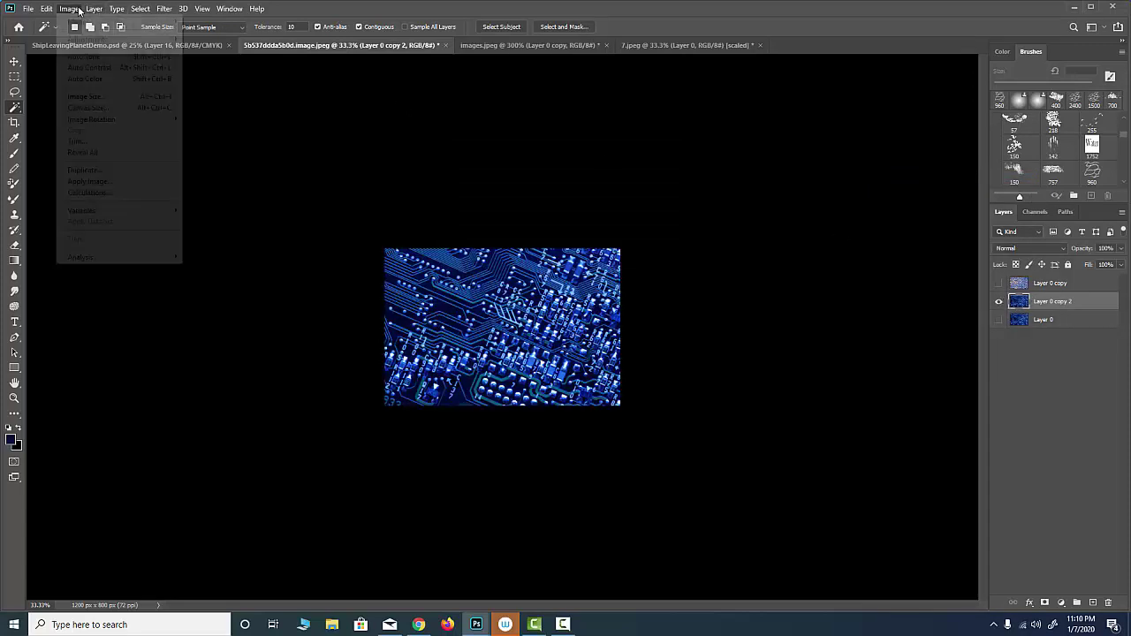
mouse_move(95, 40)
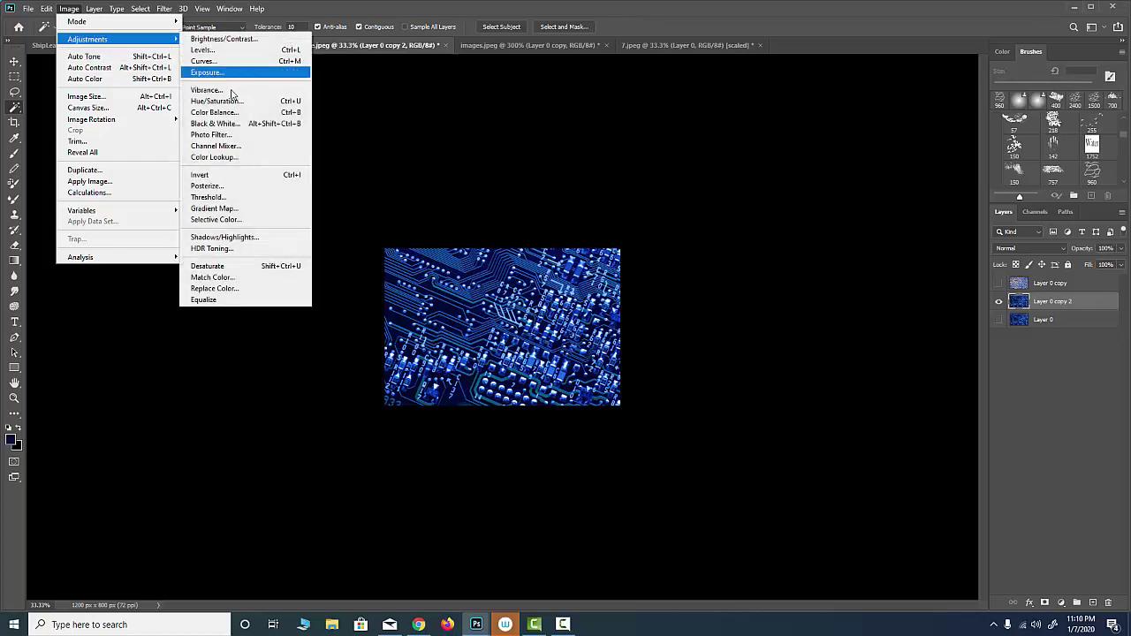
left_click(221, 198)
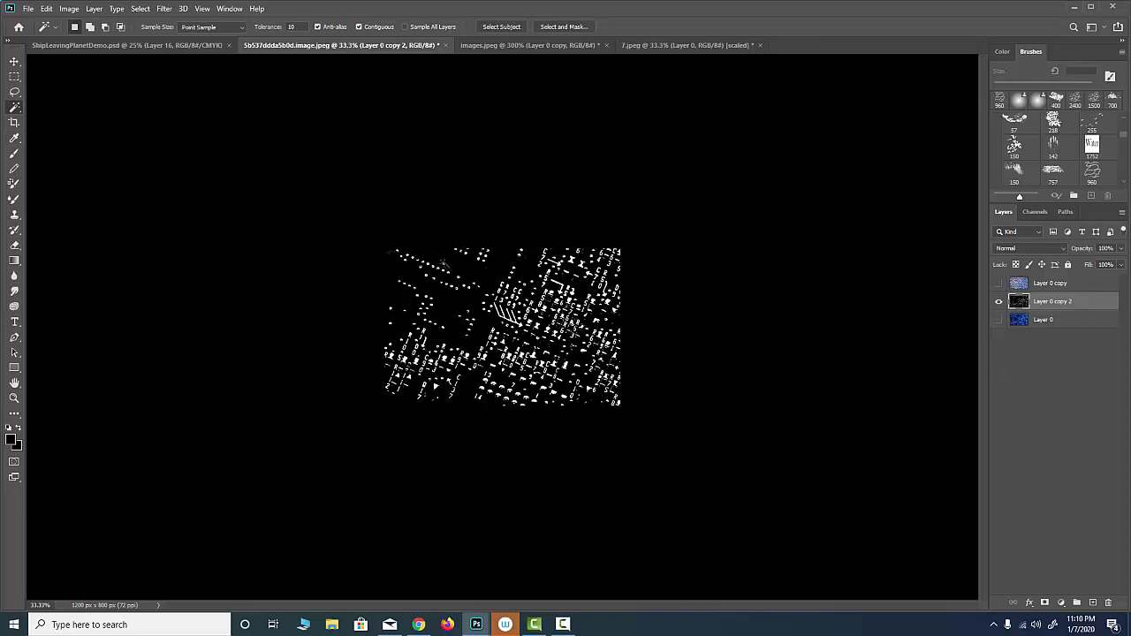
key("ctrl+z")
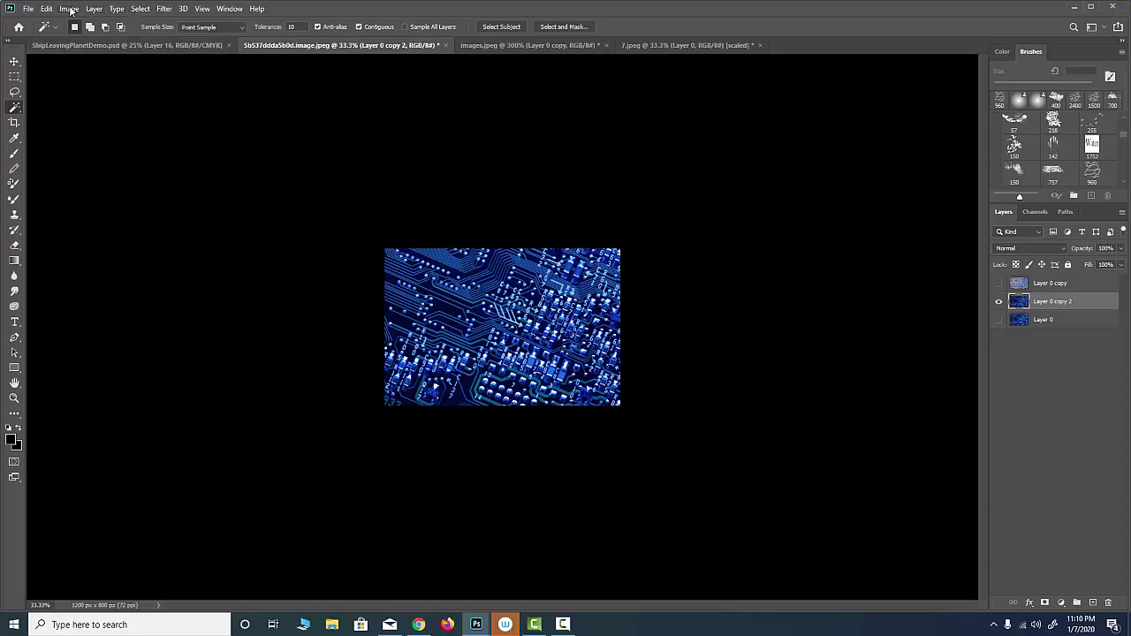
- Apply a Threshold adjustment at level 61 to the circuit pattern on Layer 0 copy 2
left_click(70, 11)
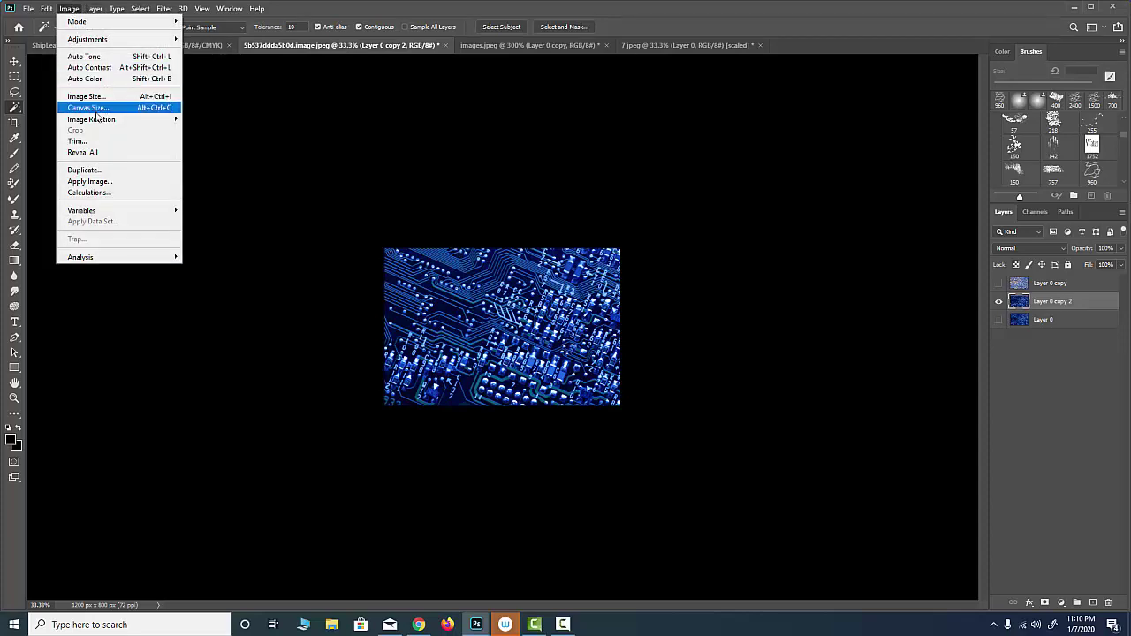
mouse_move(89, 41)
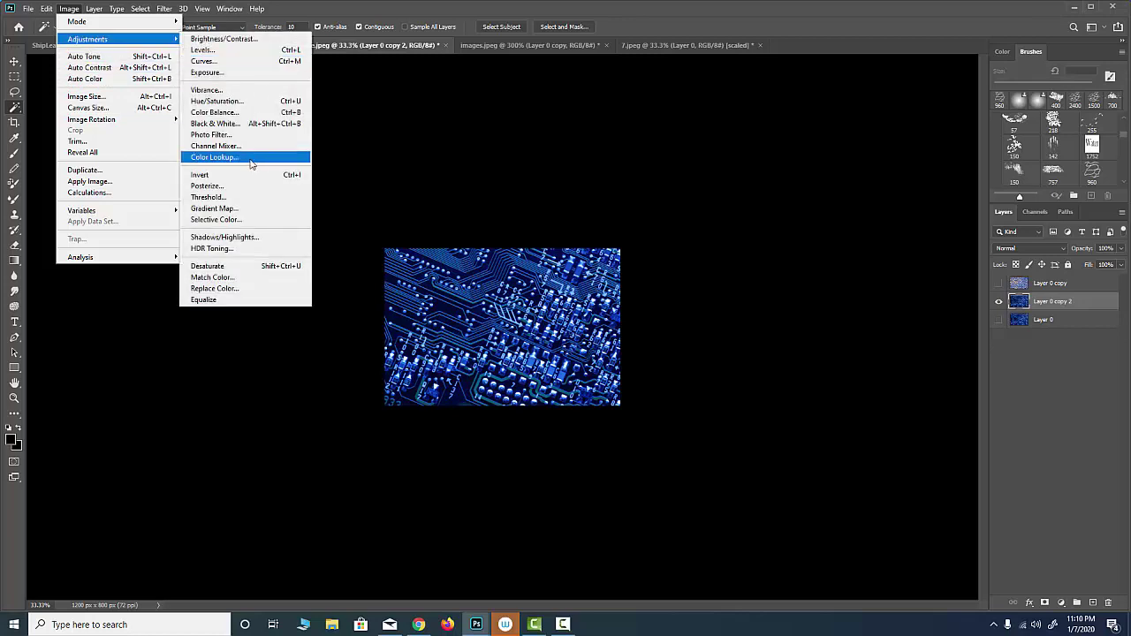
left_click(245, 197)
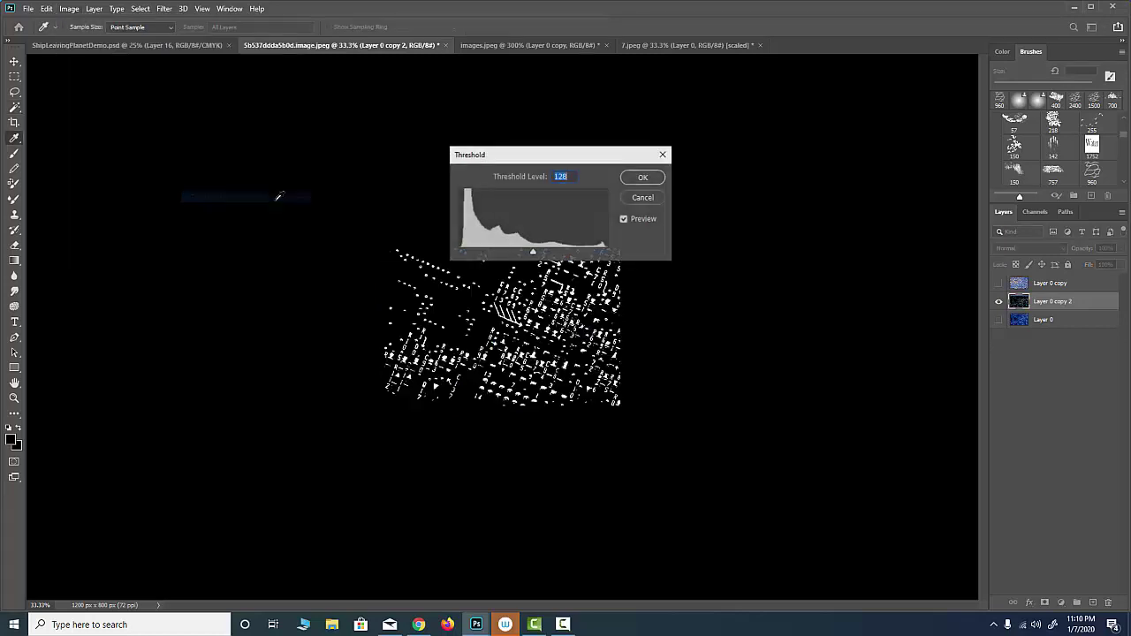
left_click_drag(536, 253, 495, 254)
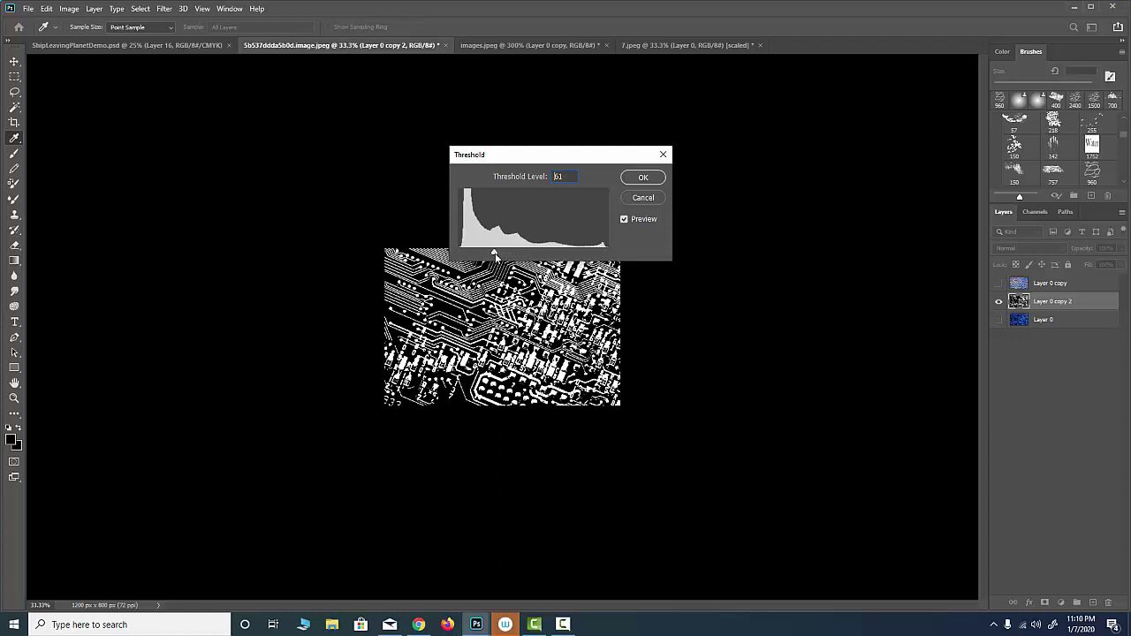
left_click(648, 180)
- Select the black areas of Layer 0 copy 2 with Color Range using Sampled Colors at fuzziness 40, delete them, and deselect
key("w")
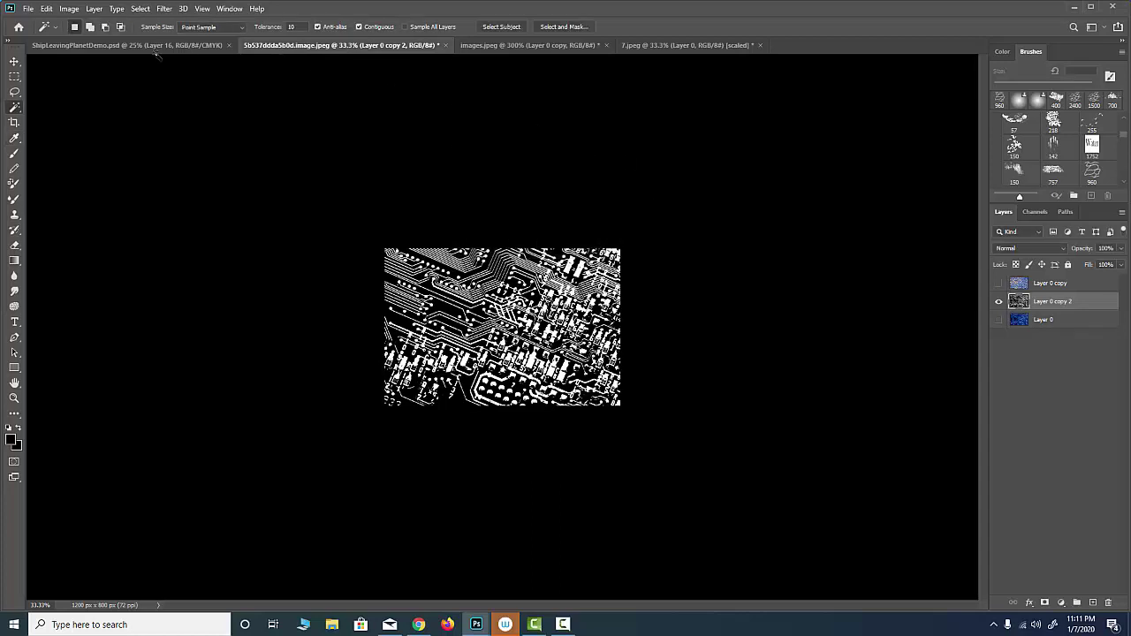
left_click(140, 9)
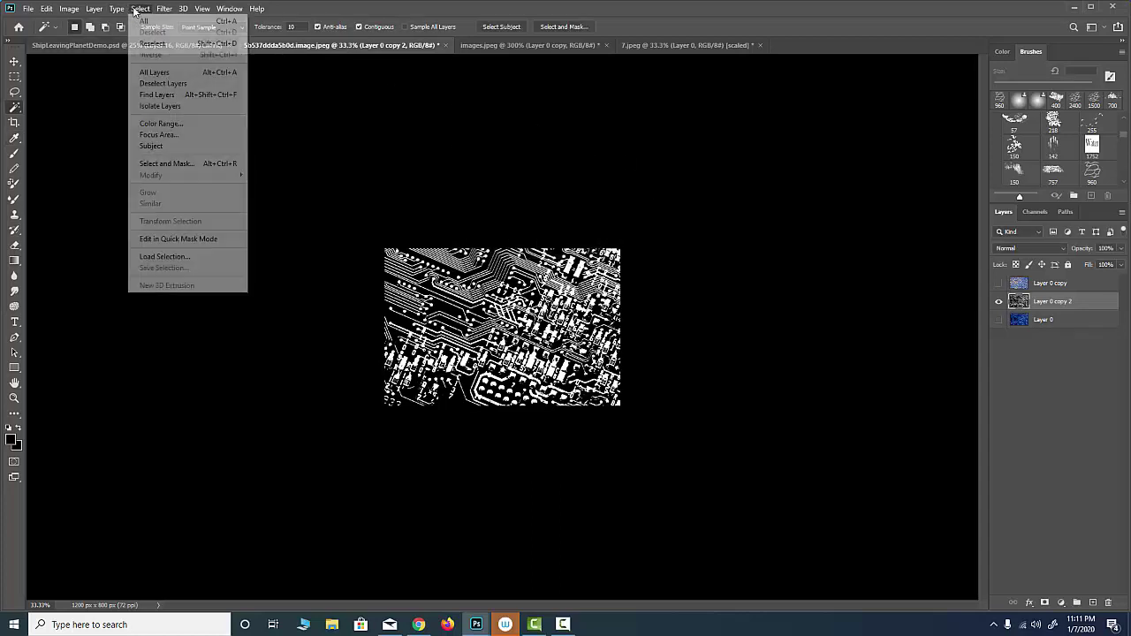
left_click(183, 124)
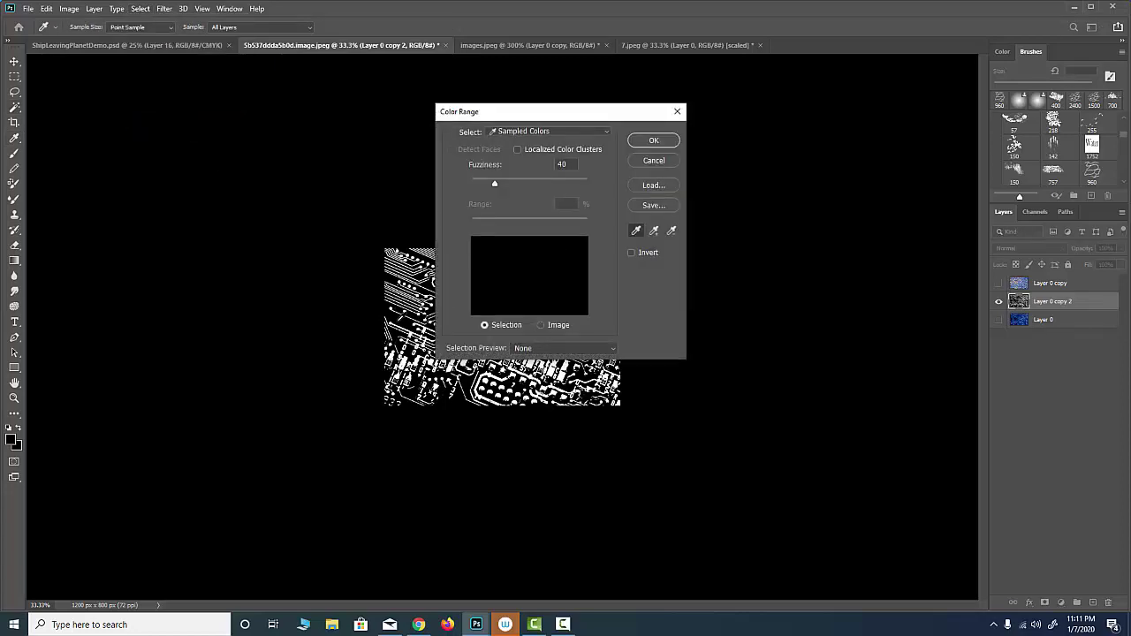
left_click(668, 139)
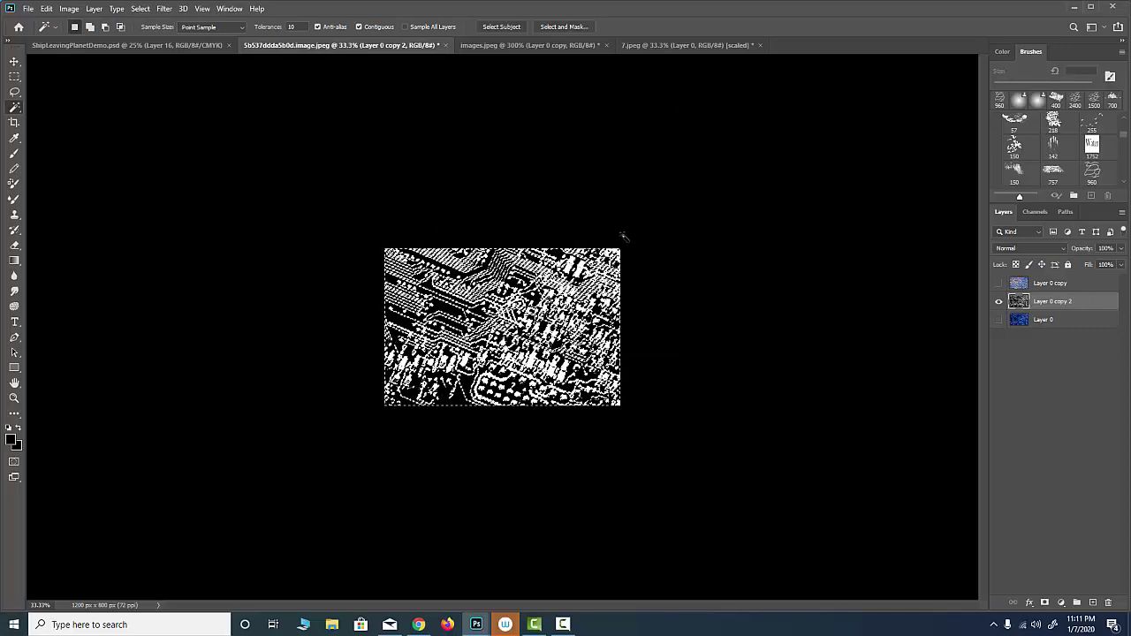
key("Delete")
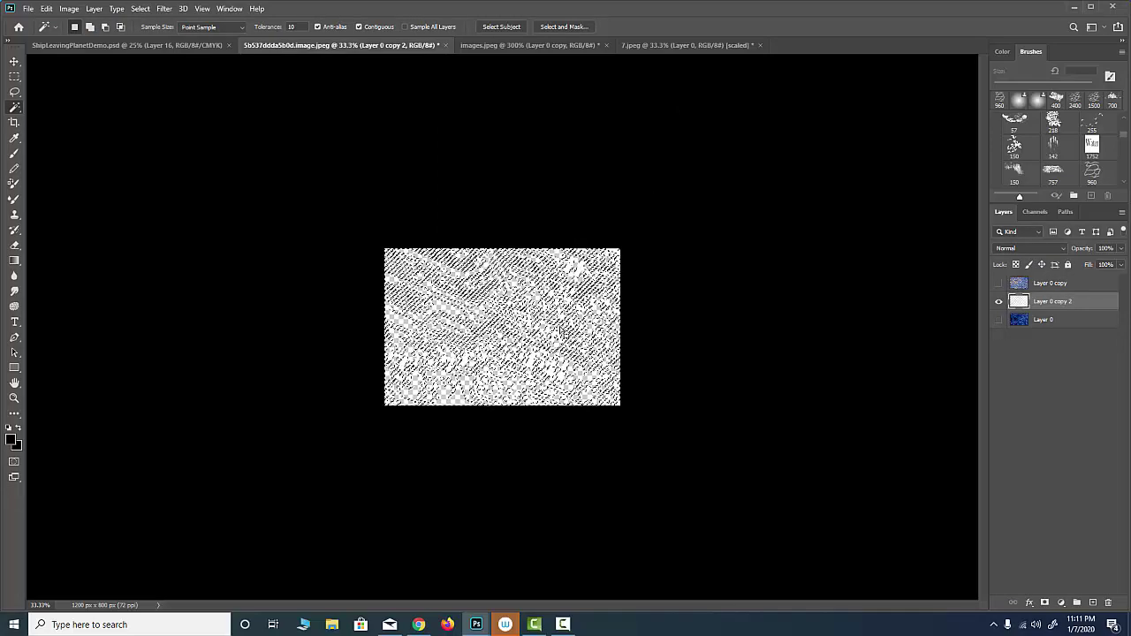
key("ctrl+d")
- Copy the whole white circuit pattern into ShipLeavingPlanetDemo.psd as a new layer and place it over the left-centre of the planet
key("ctrl+a")
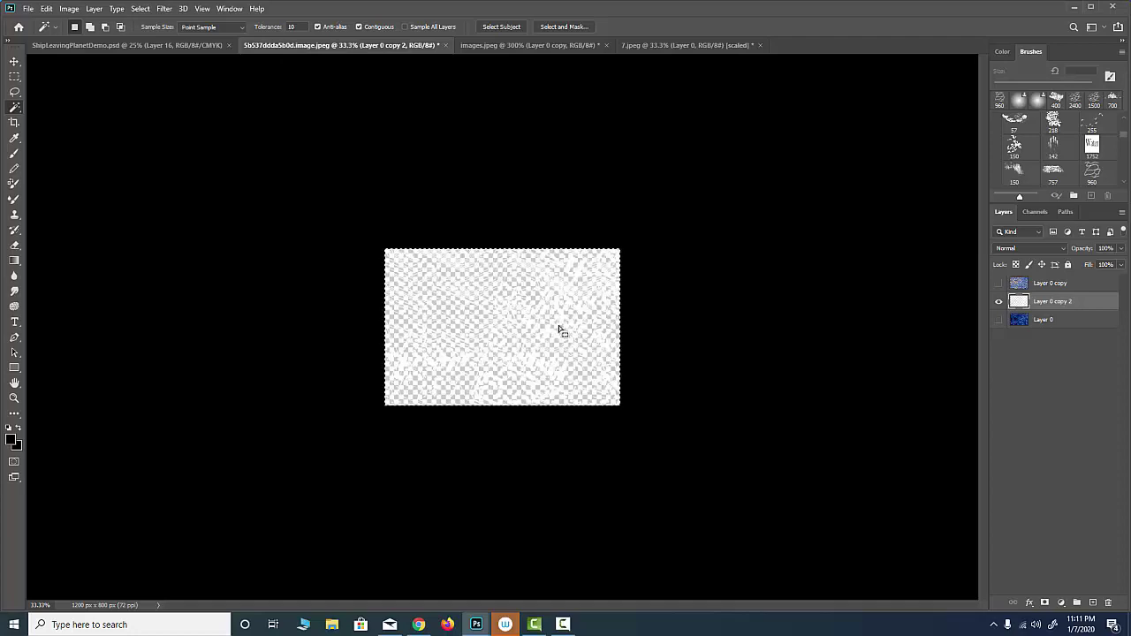
left_click(553, 46)
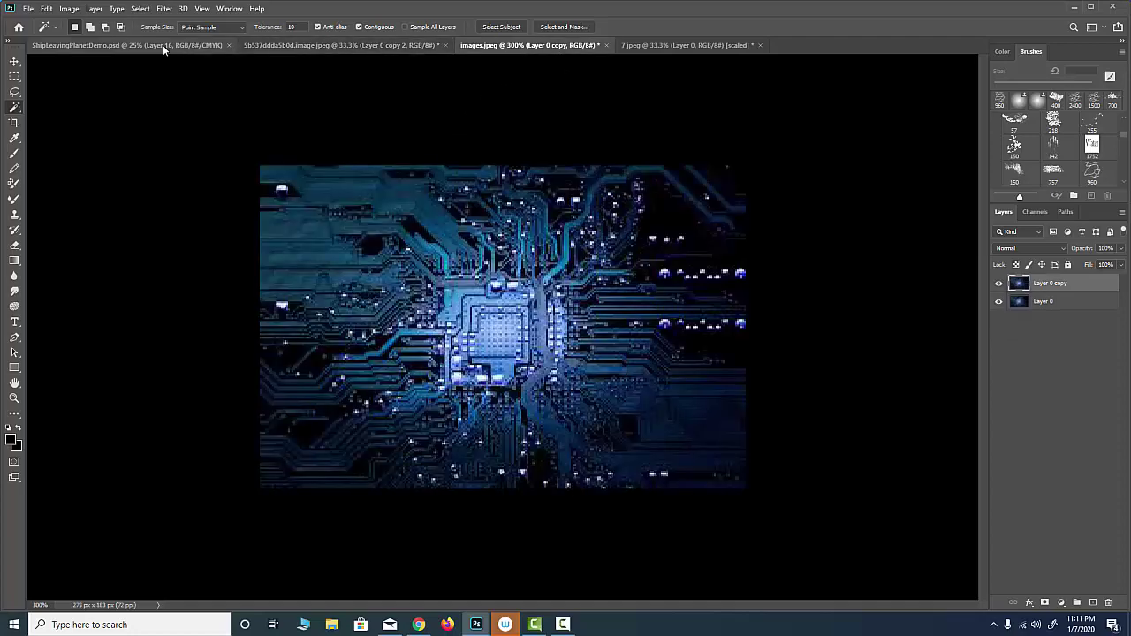
left_click(163, 45)
left_click_drag(743, 240, 547, 288)
key("v")
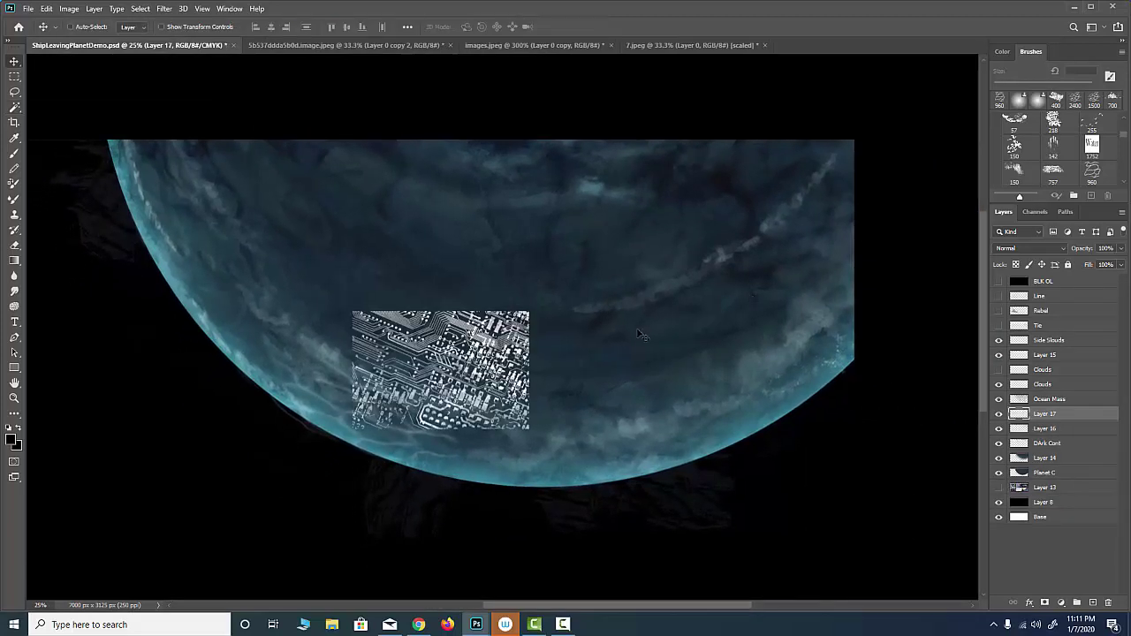
left_click_drag(455, 378, 492, 350)
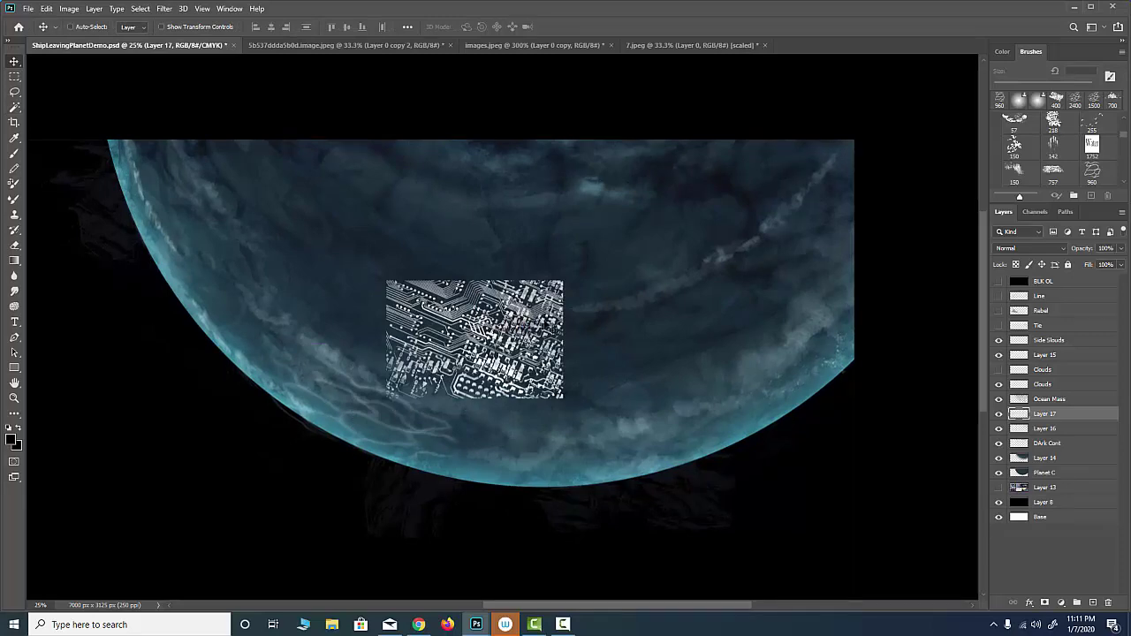
left_click_drag(530, 333, 478, 316)
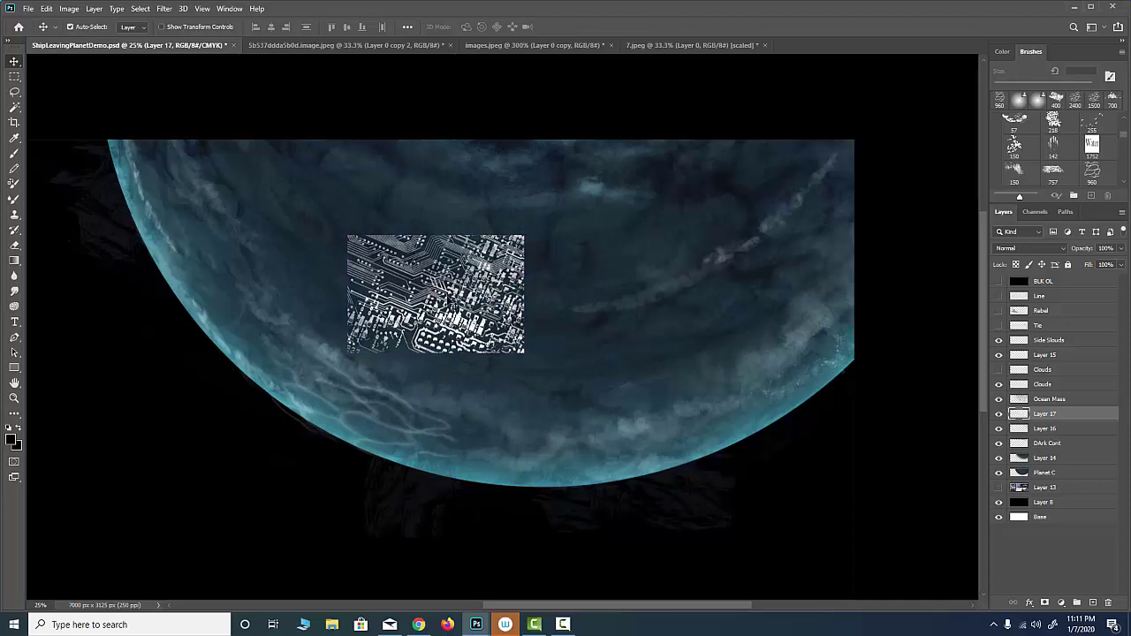
- Turn the pasted circuit pattern black with Levels by setting the white output level to 0, and nudge it slightly upward
key("ctrl+l")
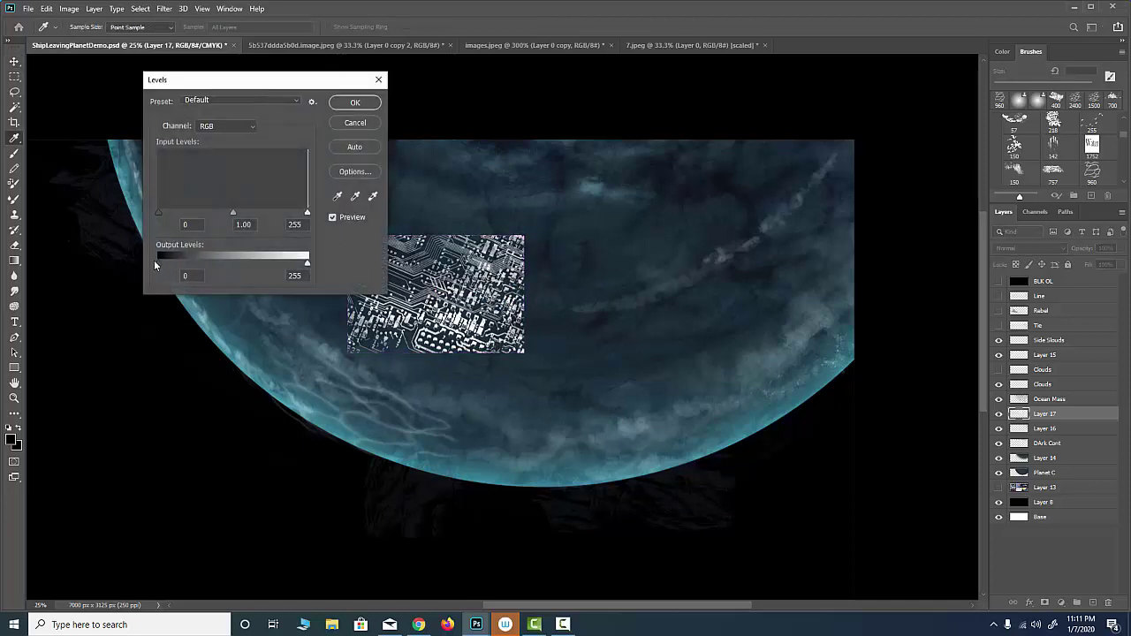
left_click_drag(161, 262, 138, 252)
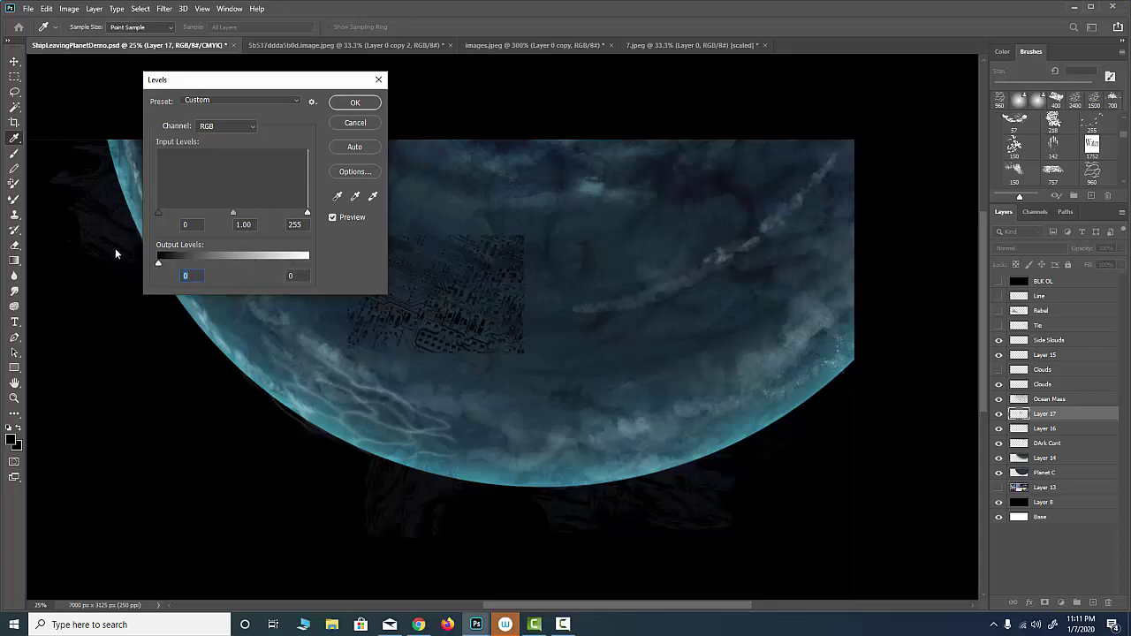
left_click(354, 105)
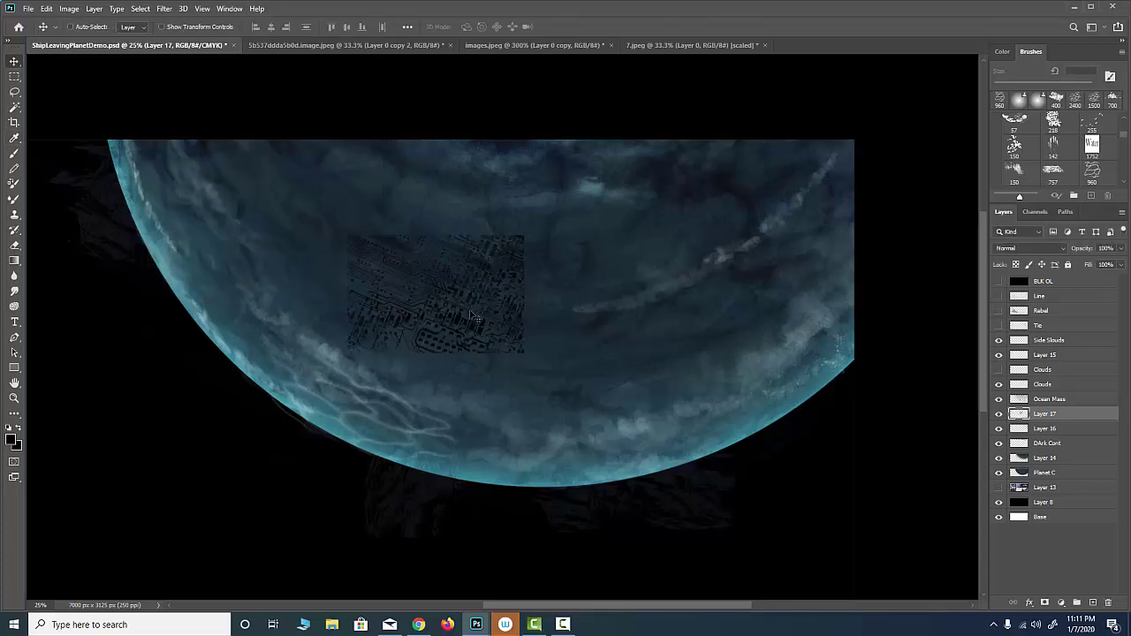
mouse_move(473, 326)
left_mouse_down()
mouse_move(454, 345)
mouse_move(471, 318)
left_mouse_up()
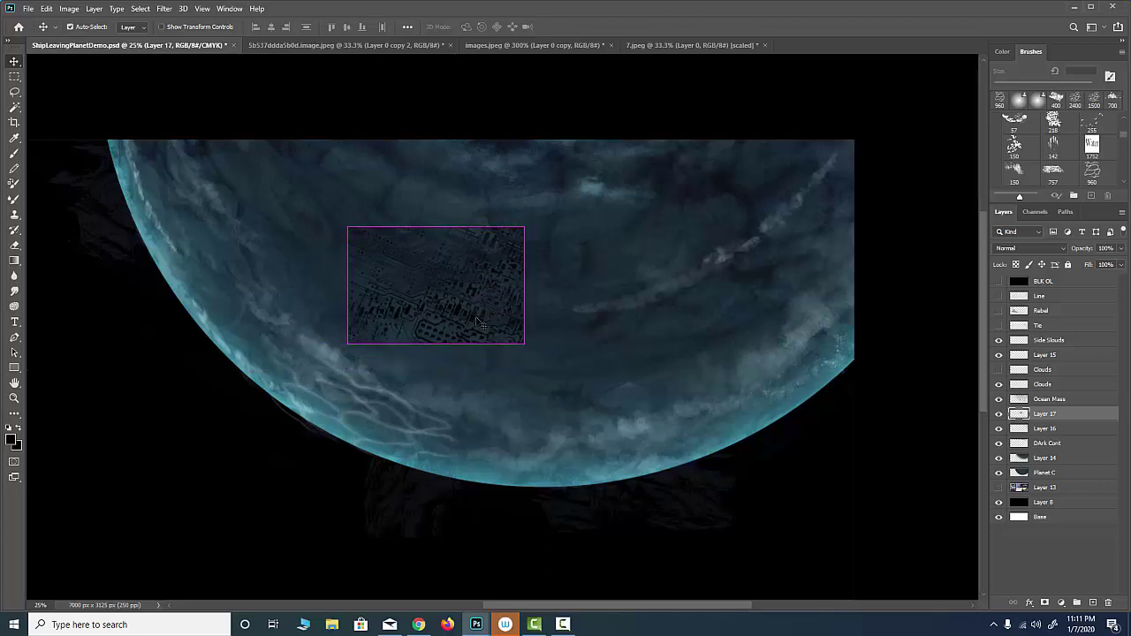
- Shift the circuit texture slightly down and warp it, bulging its left edge and pulling its lower-left corner and bottom edge outward
key("ctrl+t")
right_click(441, 305)
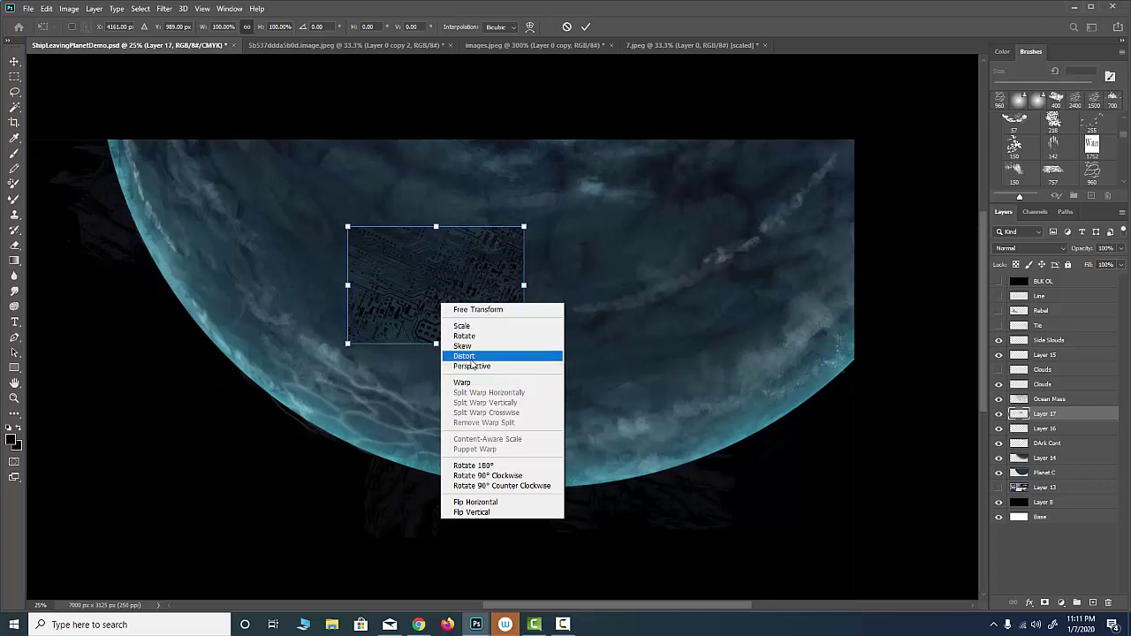
left_click(471, 366)
left_click_drag(449, 321, 446, 338)
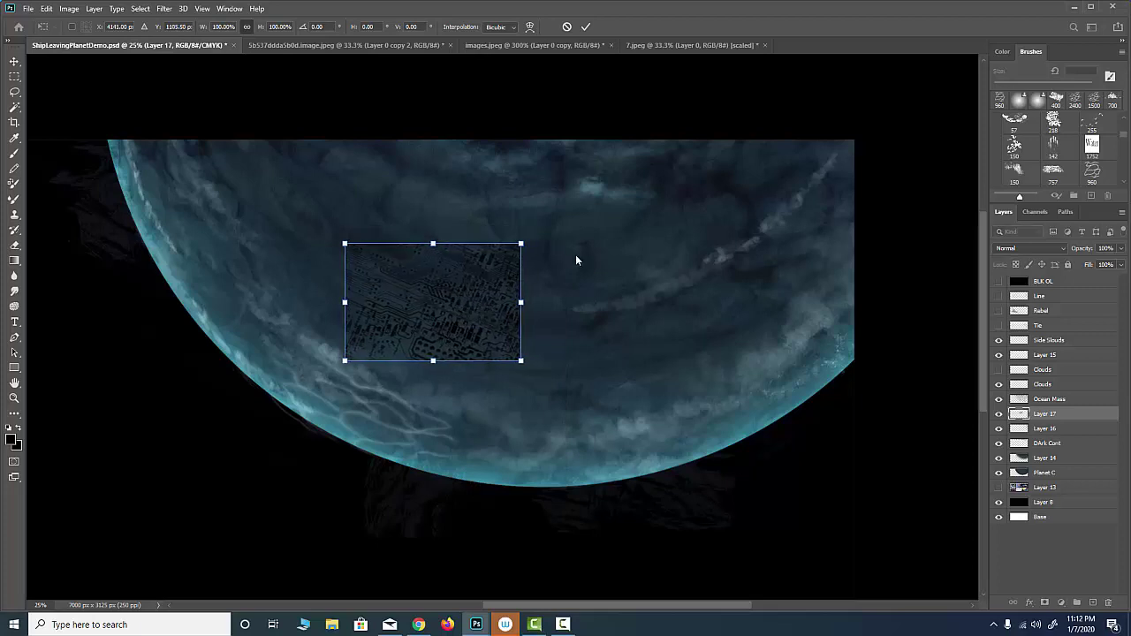
right_click(456, 301)
left_click(474, 376)
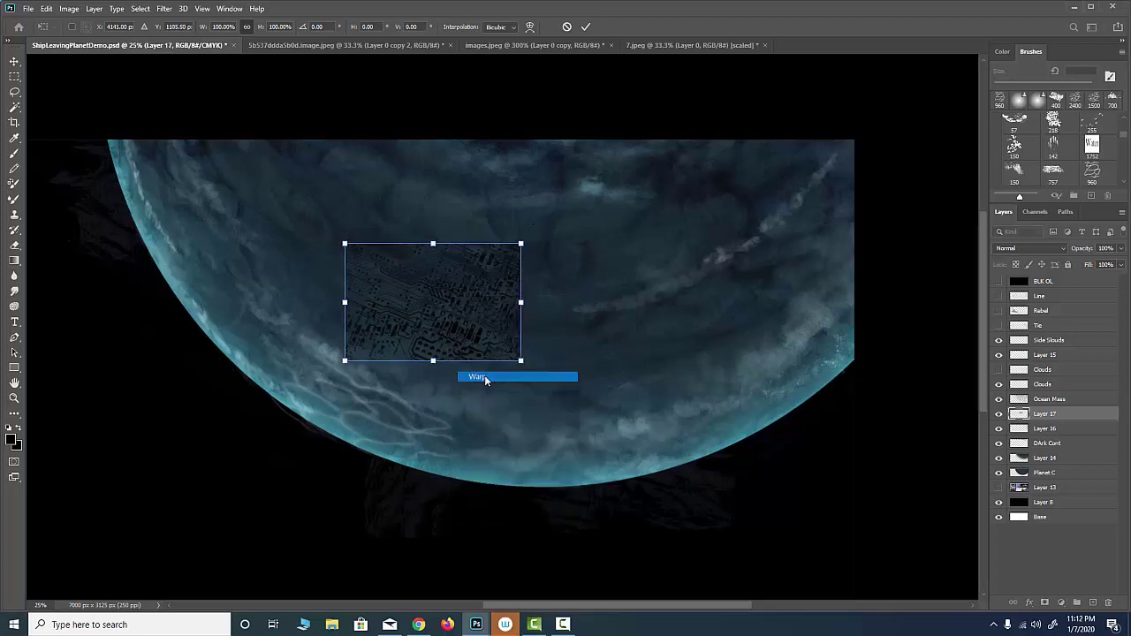
left_click_drag(433, 339, 318, 347)
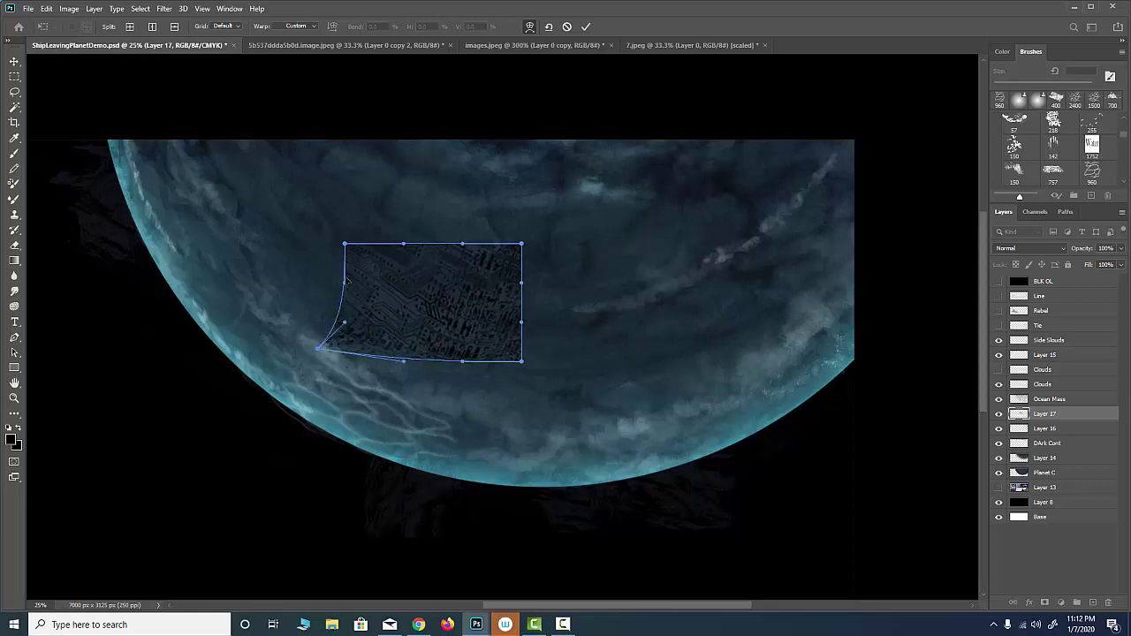
left_click_drag(344, 283, 300, 264)
left_click_drag(399, 248, 382, 237)
left_click_drag(461, 361, 467, 395)
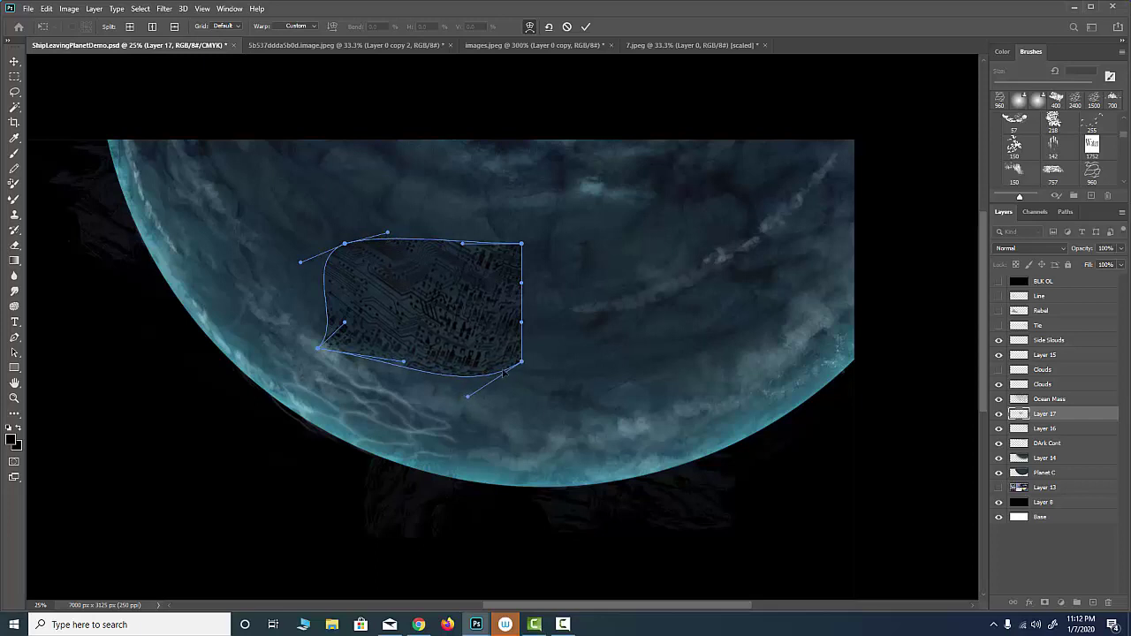
- Pull the texture's lower-right corner outward, bulge its right edge, and bend the interior pattern to follow the planet's curvature
left_click_drag(523, 363, 548, 377)
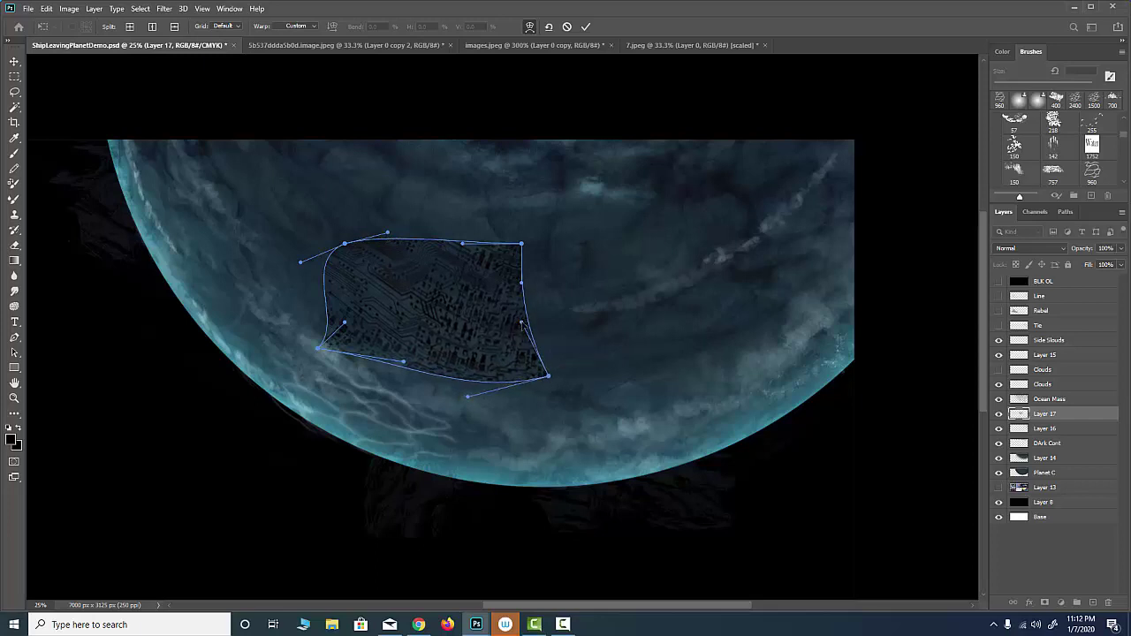
left_click_drag(522, 323, 570, 326)
left_click_drag(522, 283, 575, 272)
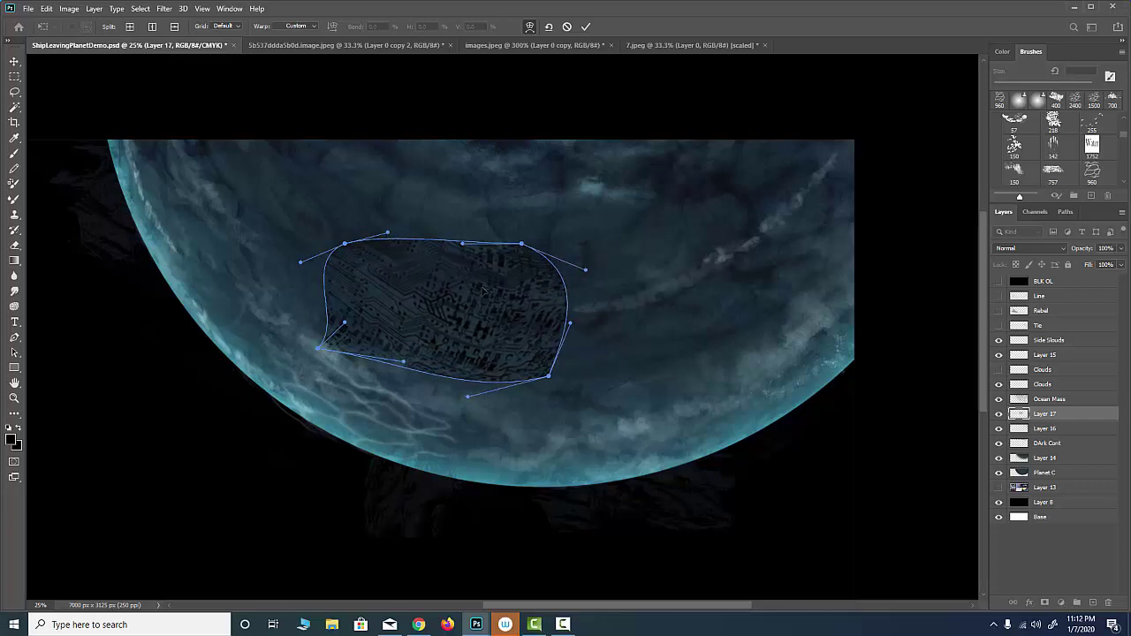
left_click_drag(477, 288, 440, 325)
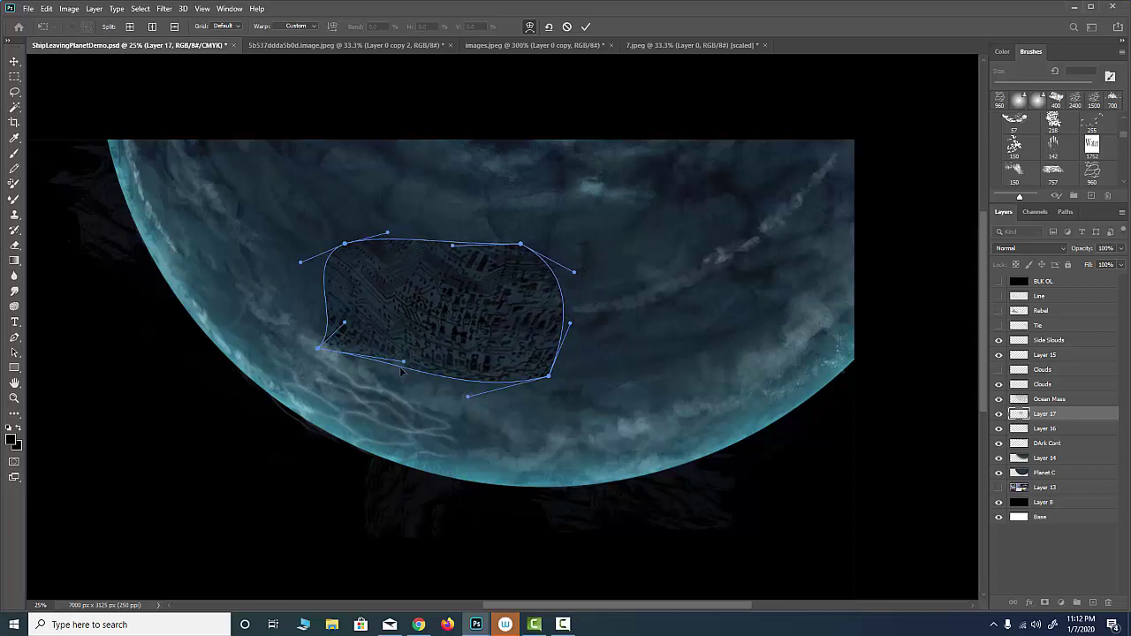
- Round the texture's bottom edge, flatten its left edge, refine the interior and lower-right corner, and apply the warp
left_click_drag(402, 365, 382, 399)
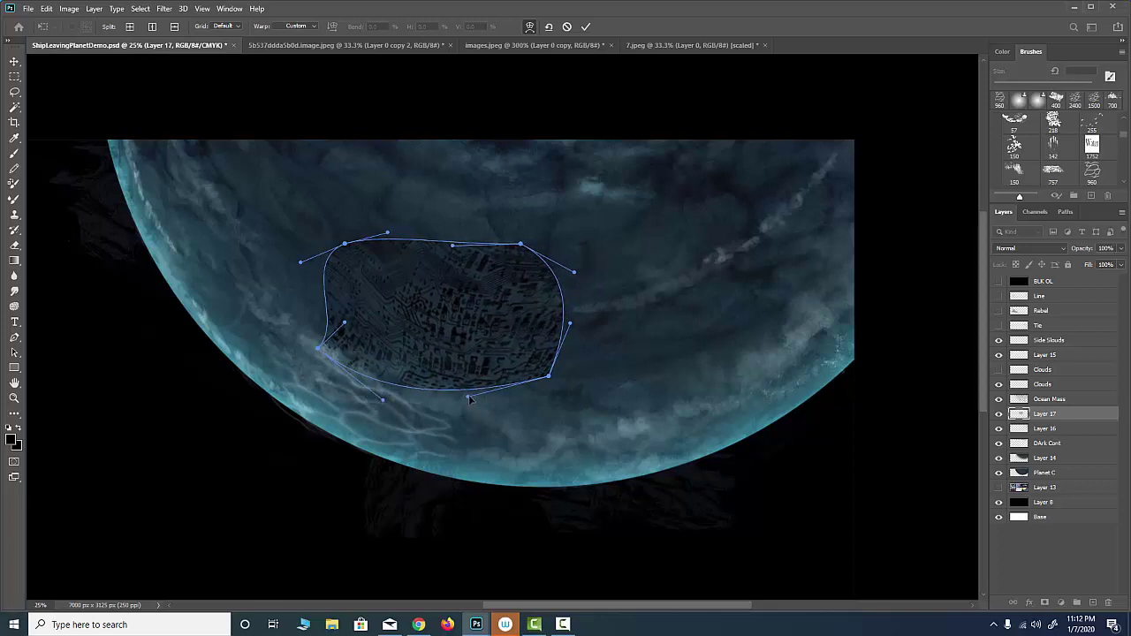
left_click_drag(469, 397, 478, 417)
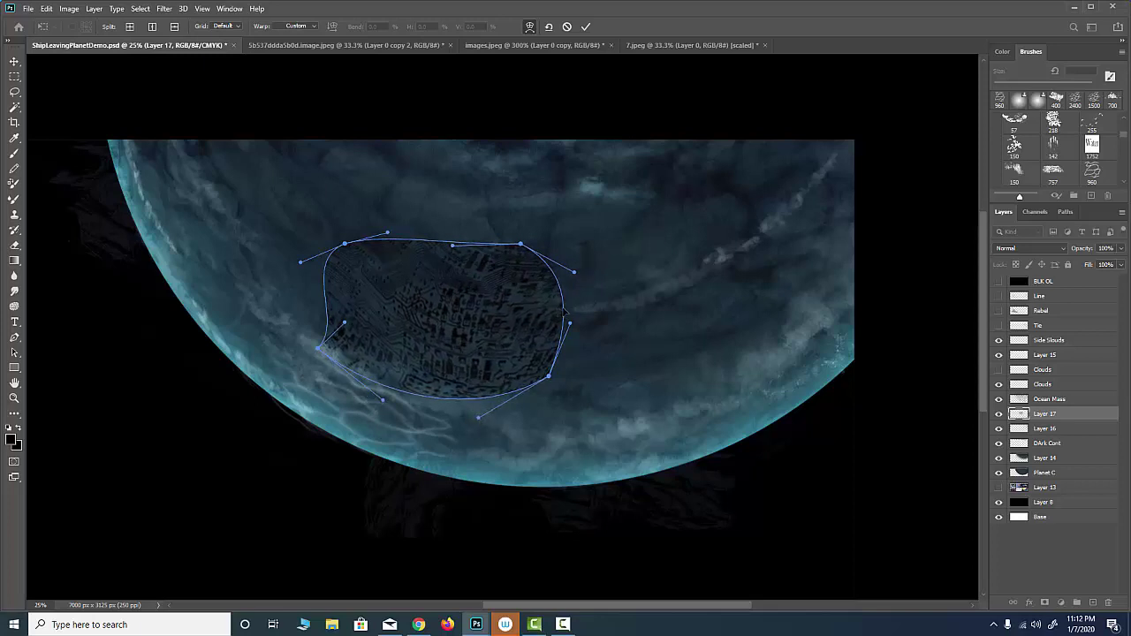
left_click_drag(566, 311, 477, 319)
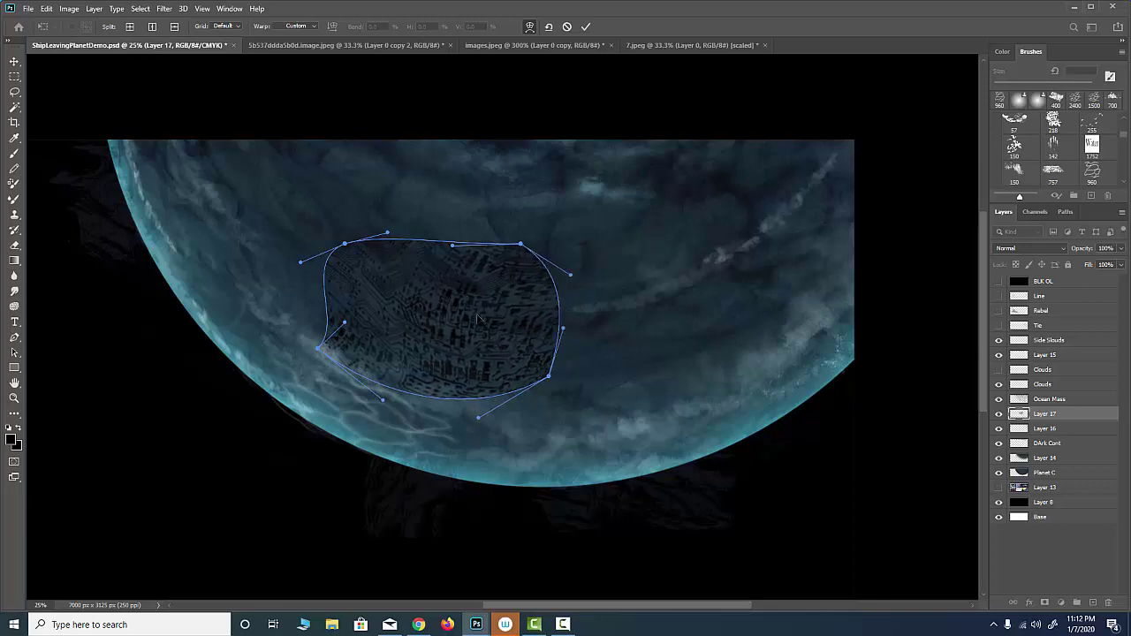
left_click_drag(303, 264, 330, 310)
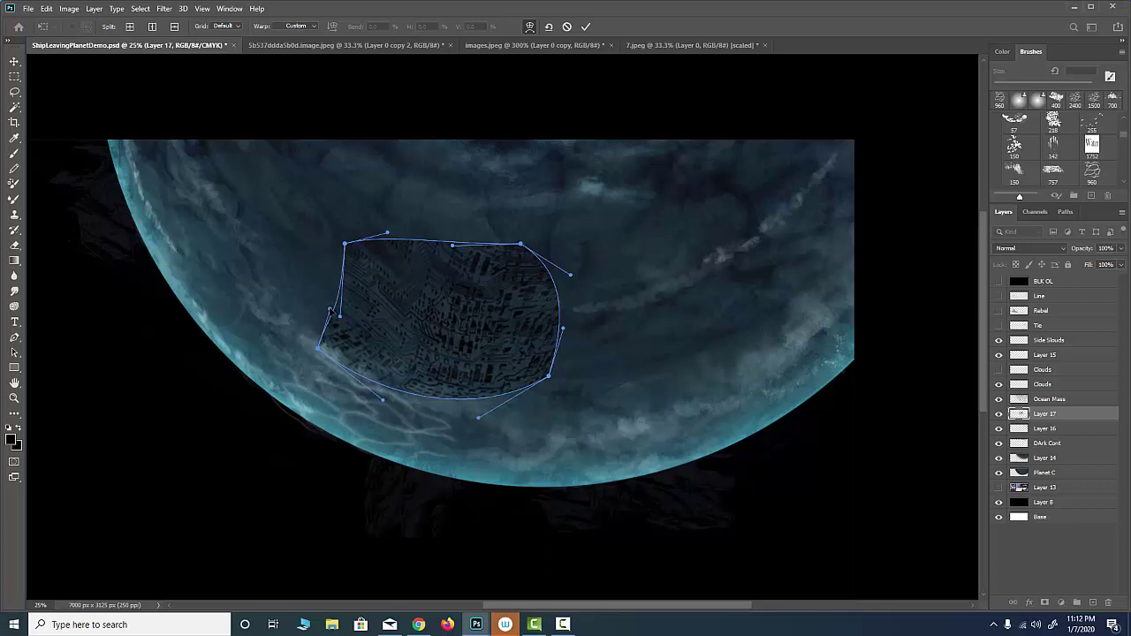
left_click_drag(399, 286, 554, 382)
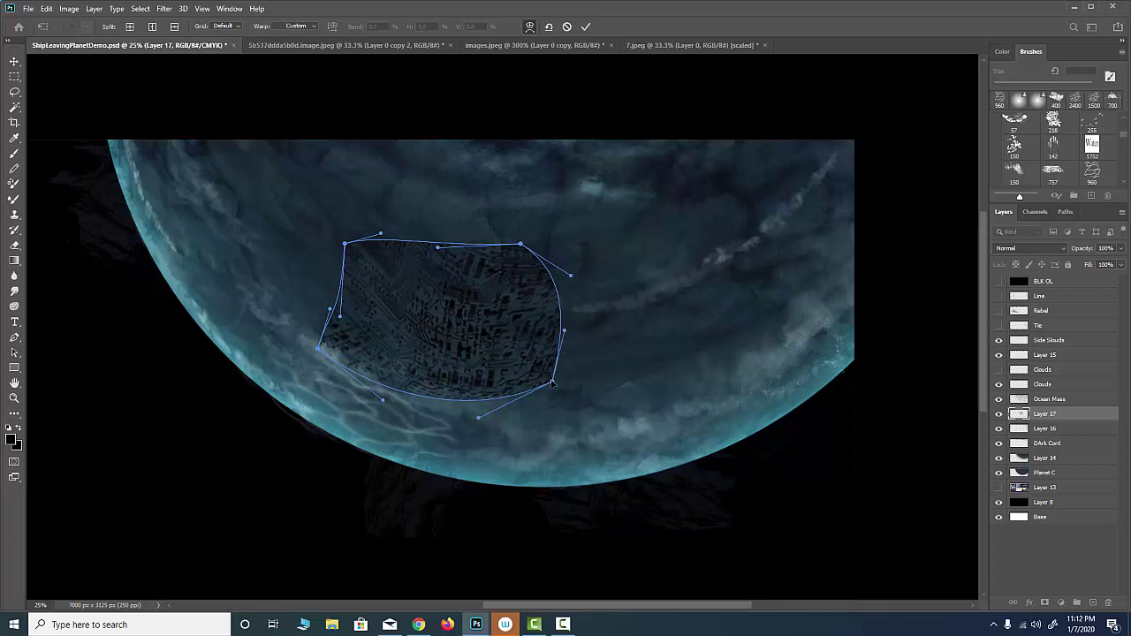
key("Return")
- Scale the warped circuit texture down proportionally to 55.73% and lower Layer 17's opacity to 66%
key("ctrl+t")
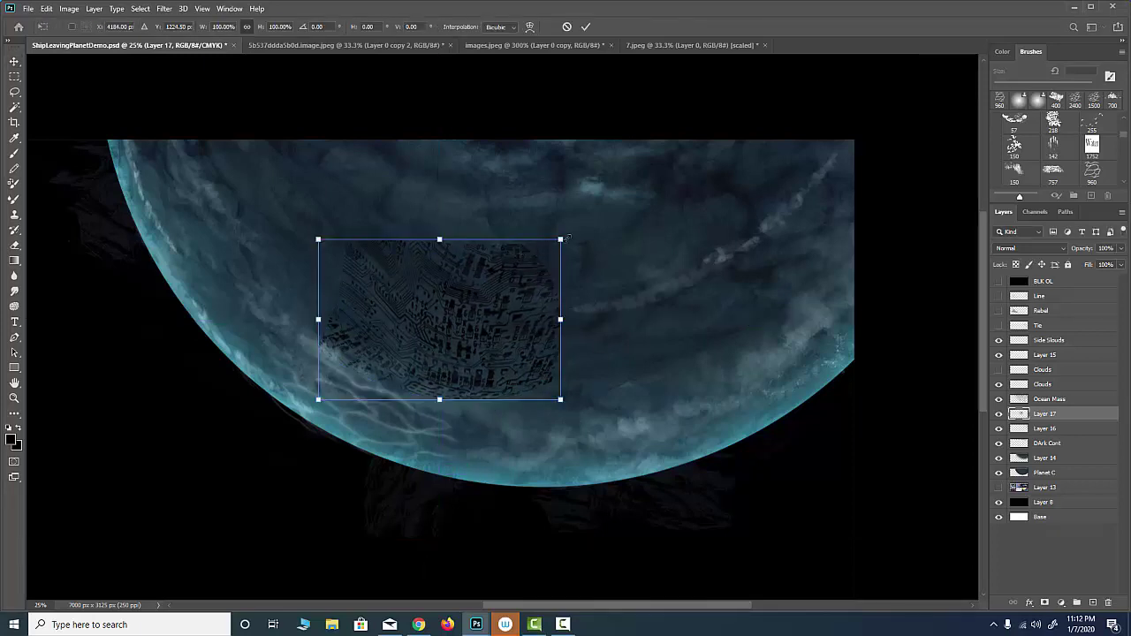
left_click_drag(566, 237, 500, 291)
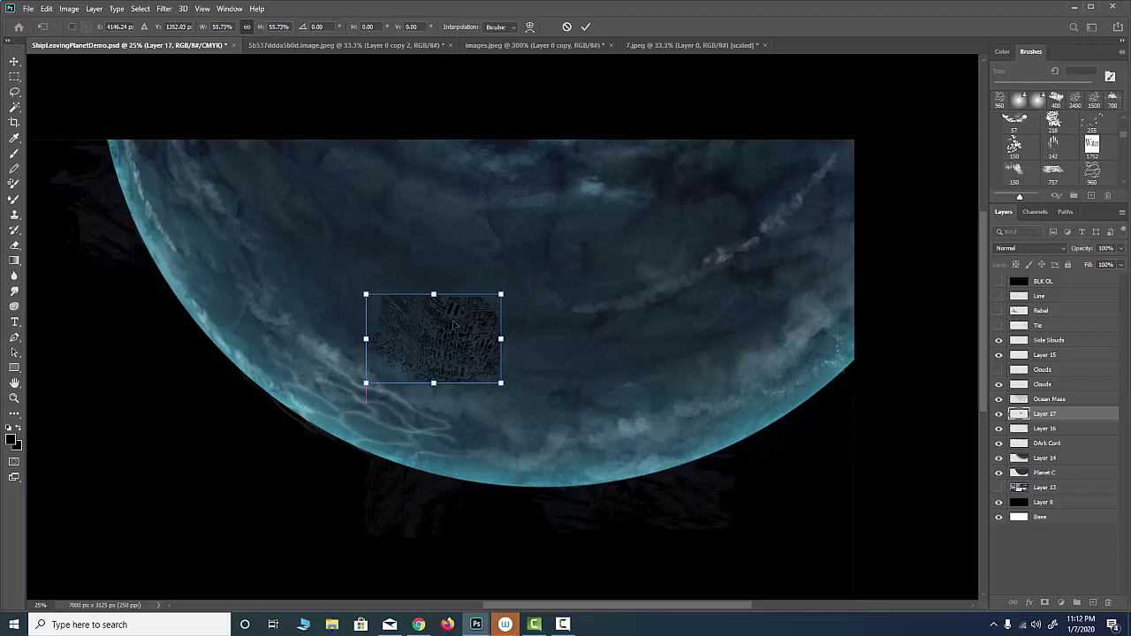
key("Return")
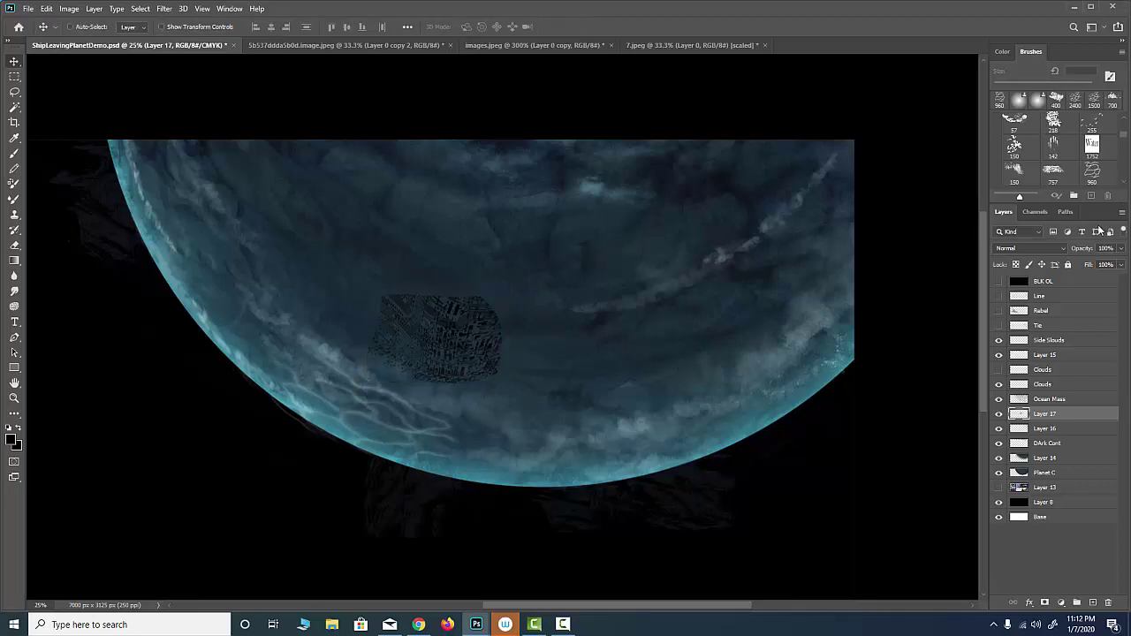
left_click(1122, 250)
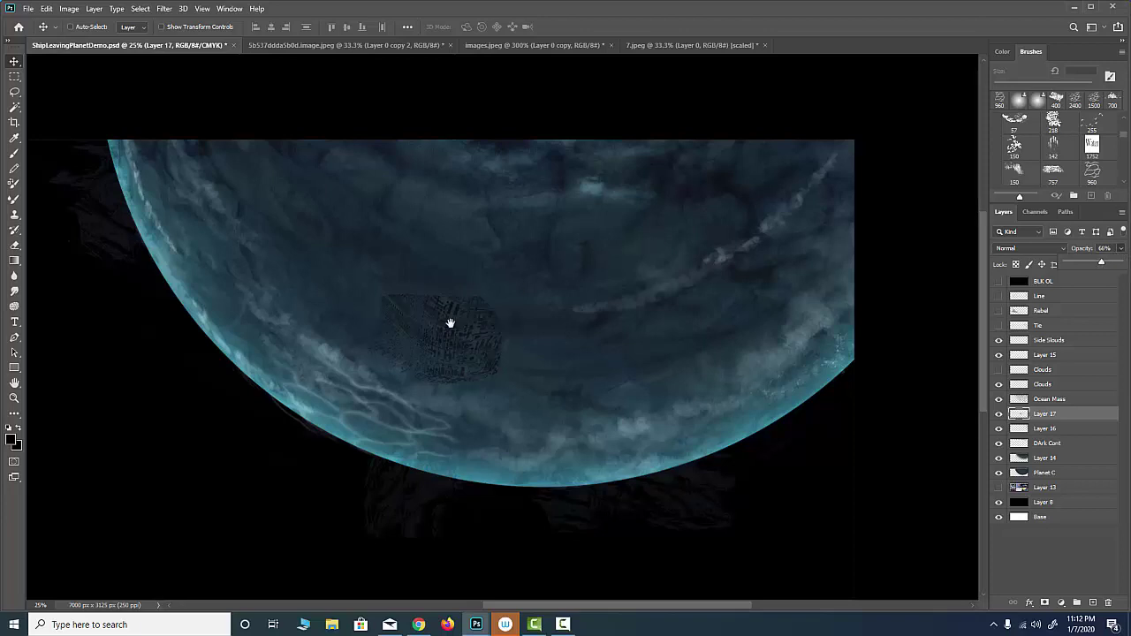
- Erase around the warped circuit texture with the 400 px textured eraser, then delete the texture from the planet
key("e")
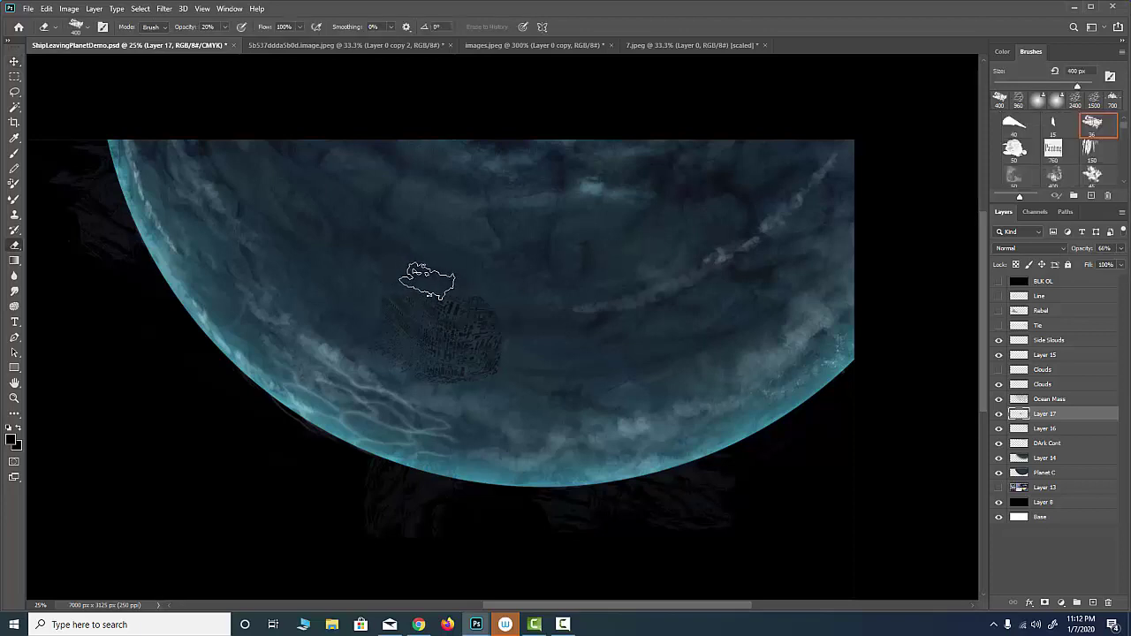
mouse_move(524, 327)
left_mouse_down()
mouse_move(399, 288)
mouse_move(429, 291)
mouse_move(511, 352)
mouse_move(380, 282)
mouse_move(475, 384)
mouse_move(551, 362)
mouse_move(381, 399)
mouse_move(536, 366)
mouse_move(551, 384)
mouse_move(536, 387)
mouse_move(553, 309)
left_mouse_up()
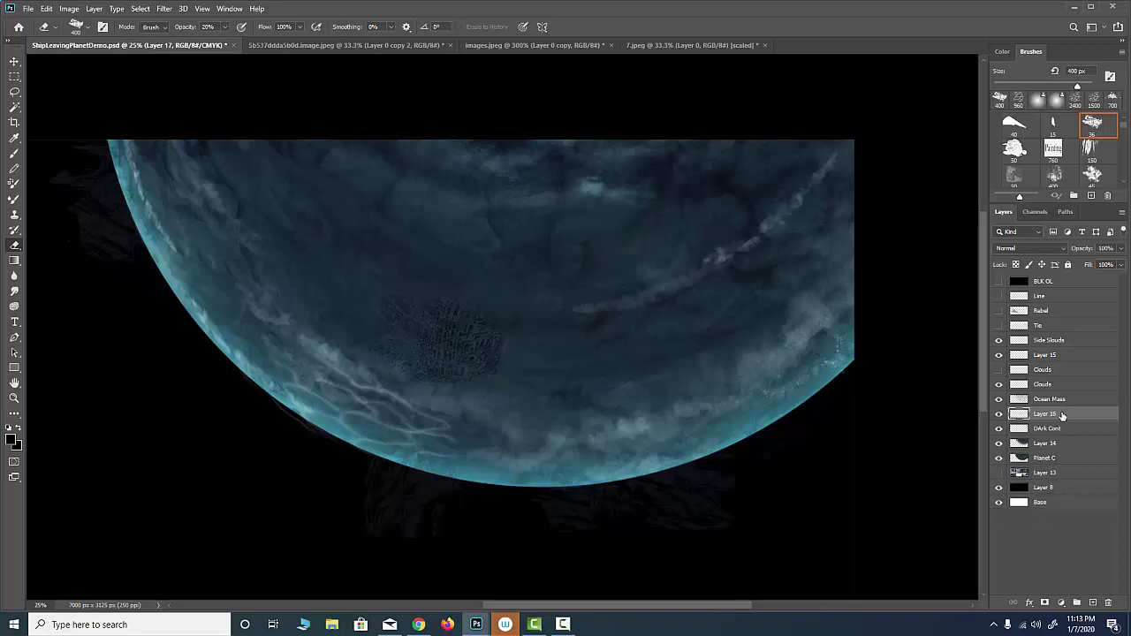
key("Delete")
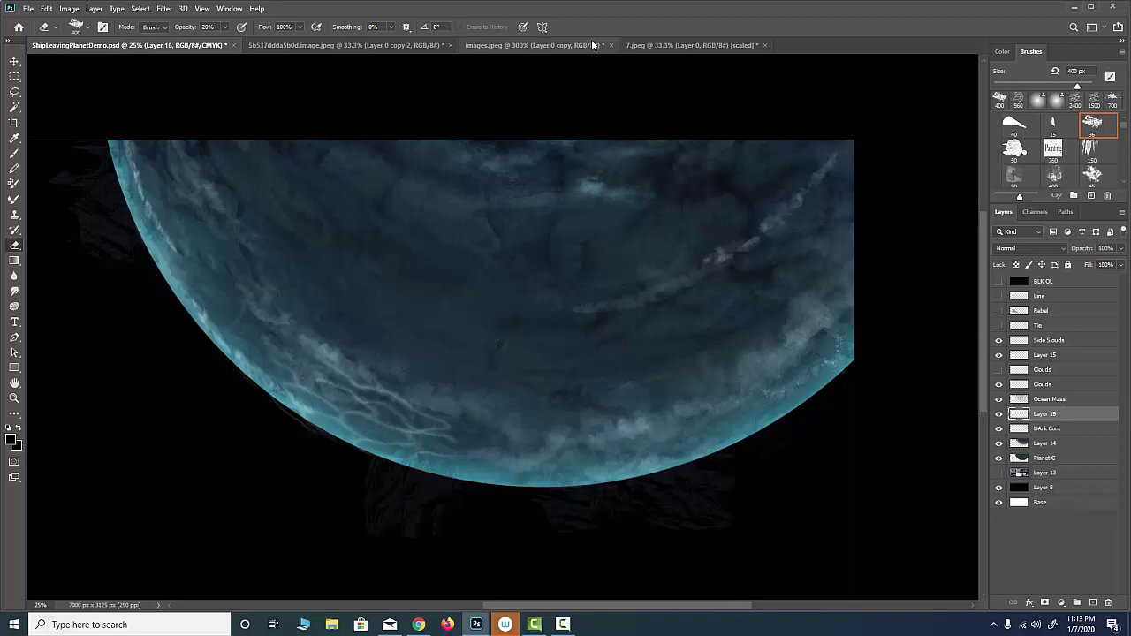
- Copy the whole blue circuit image from images.jpeg and paste it as a new layer into ShipLeavingPlanetDemo.psd
left_click(672, 46)
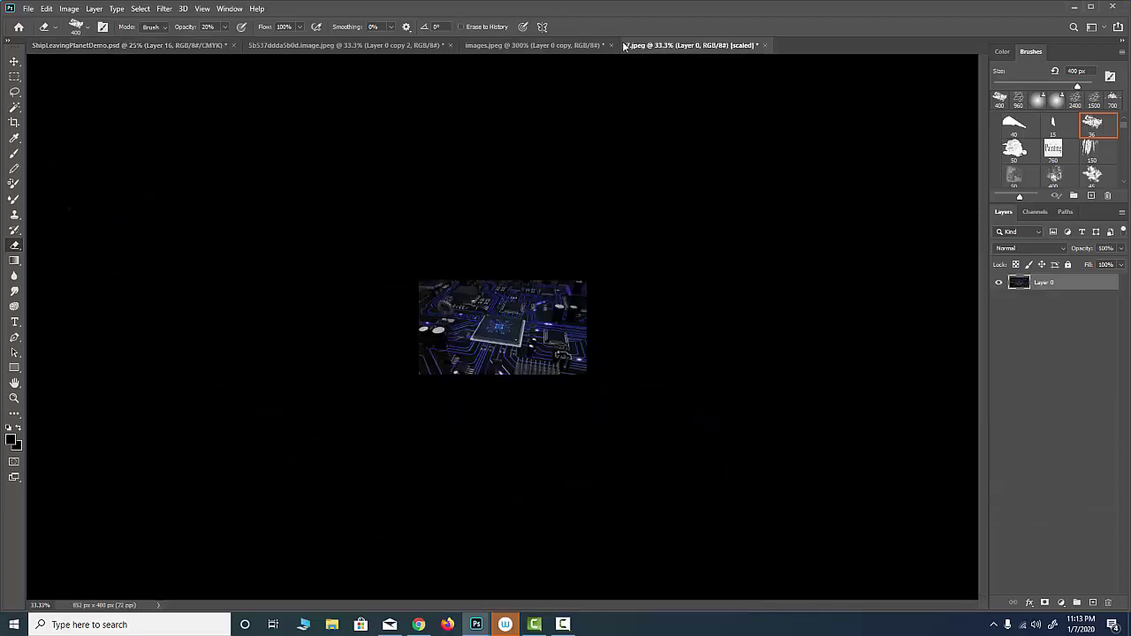
left_click(561, 45)
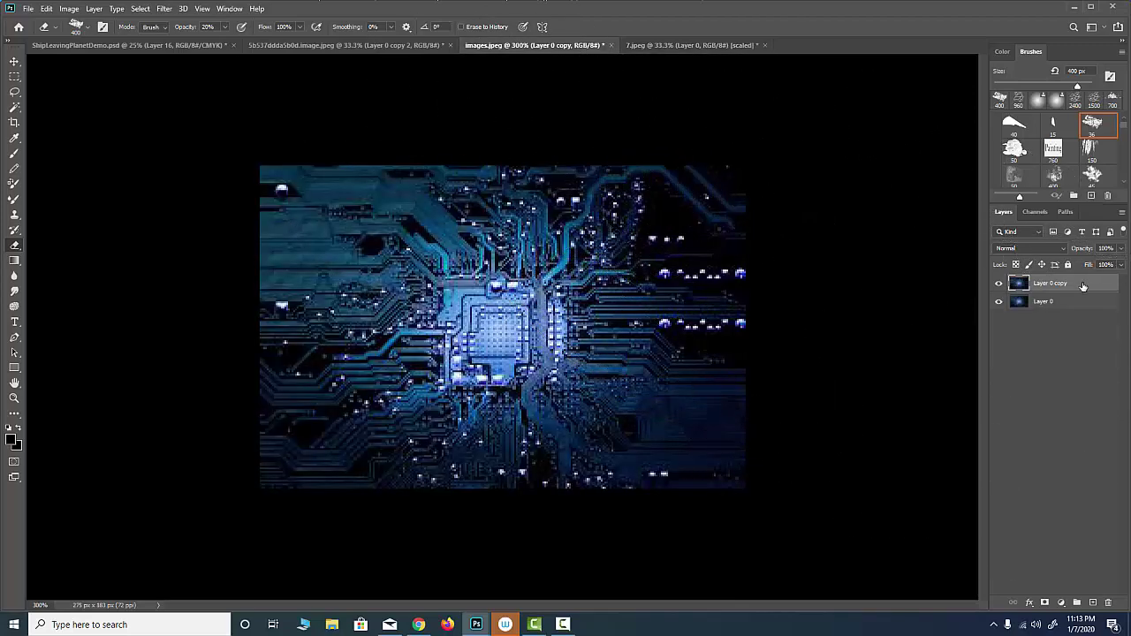
key("ctrl+a")
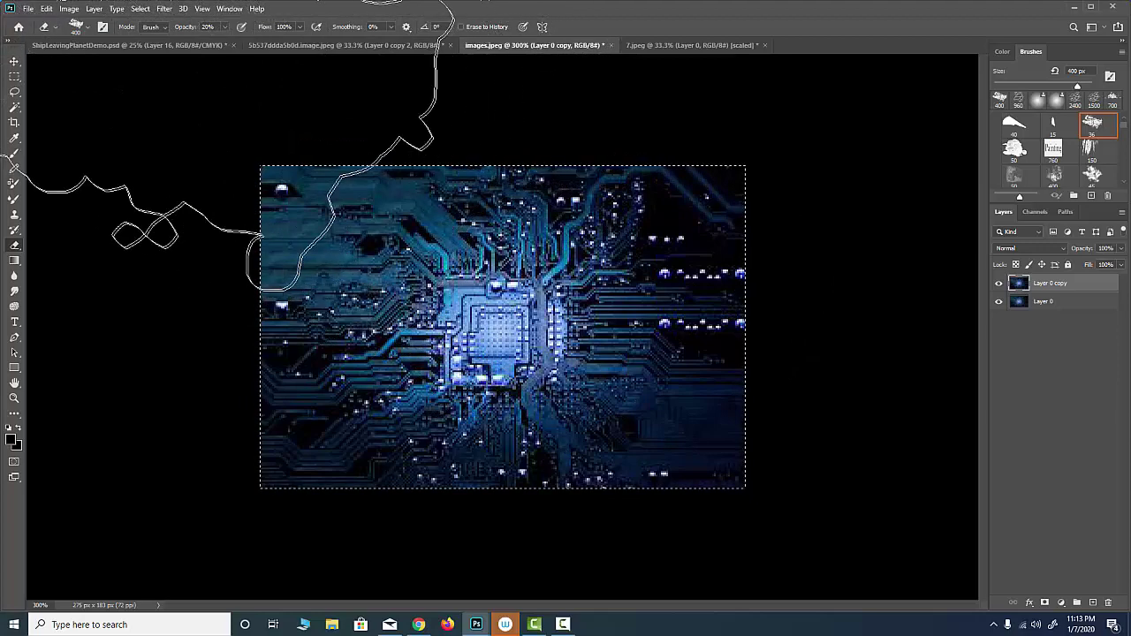
left_click(124, 45)
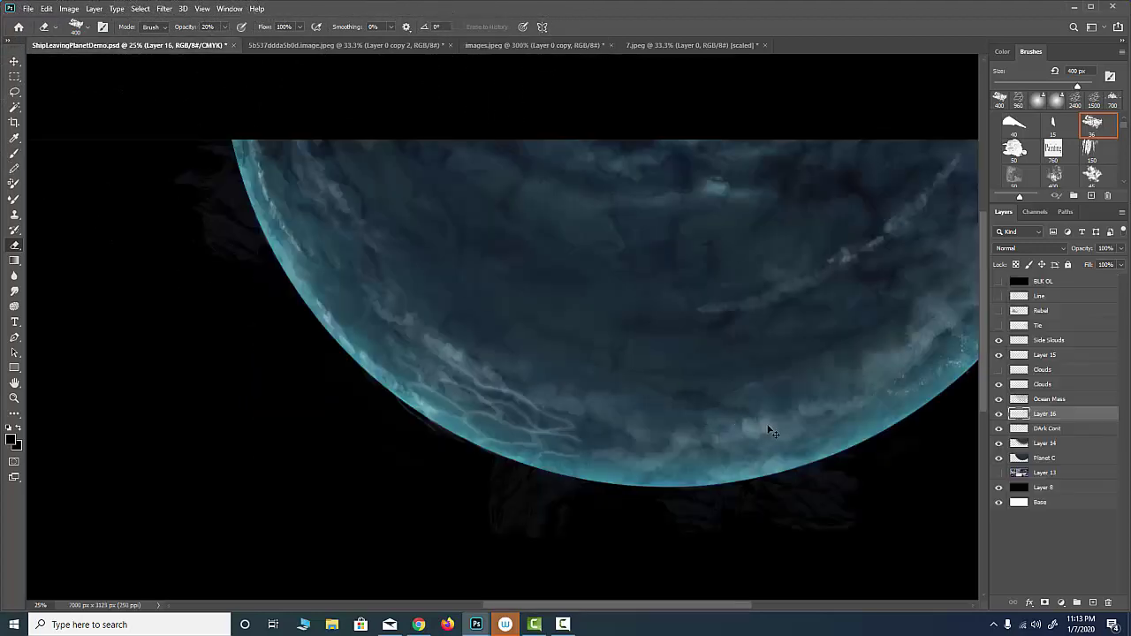
key("ctrl+v")
key("v")
left_click_drag(661, 386, 535, 362)
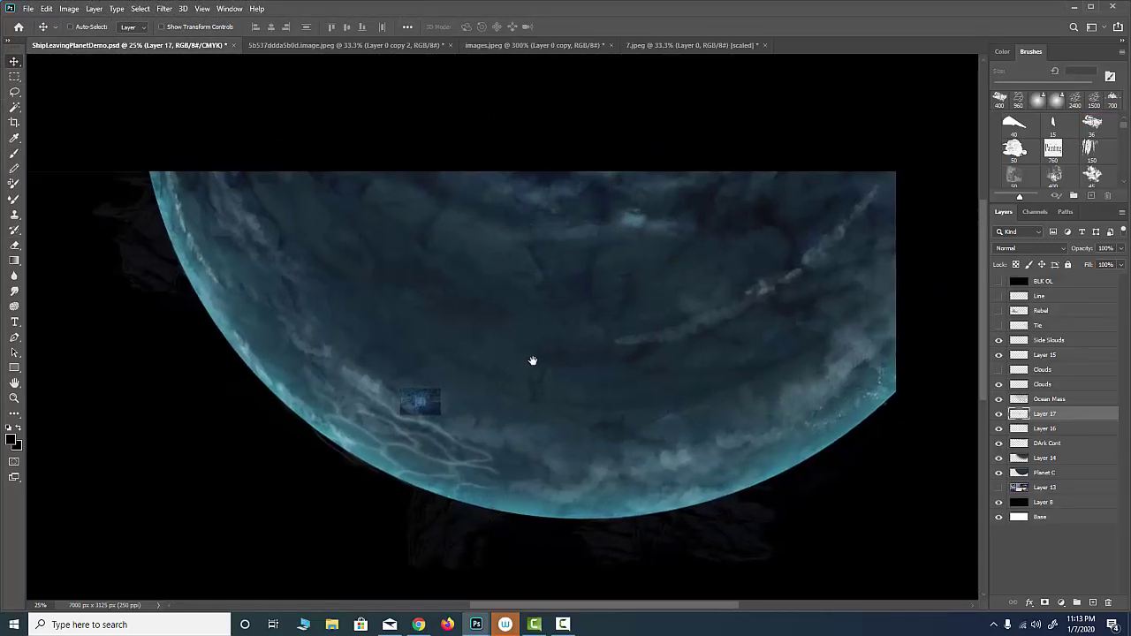
- Enlarge the pasted circuit image to roughly five times its size and place it over the planet's lower-left area
left_click_drag(399, 408, 617, 316)
key("ctrl+t")
key("Return")
left_click_drag(537, 399, 514, 384)
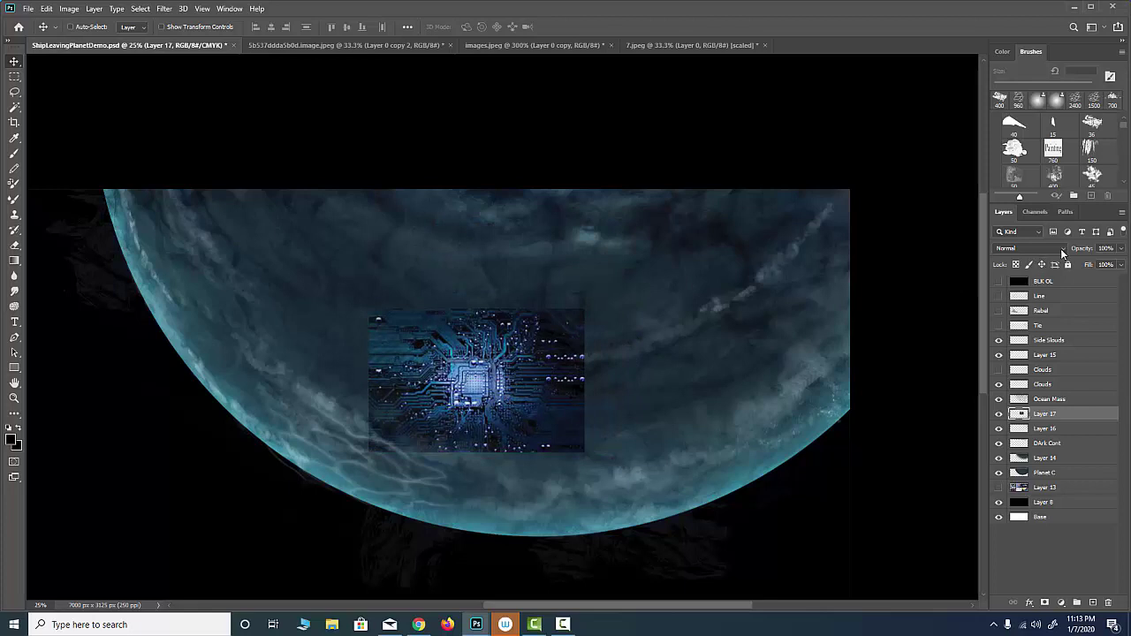
- Set the blend mode of the circuit image on Layer 17 to Exclusion
left_click(1061, 248)
key("Down")
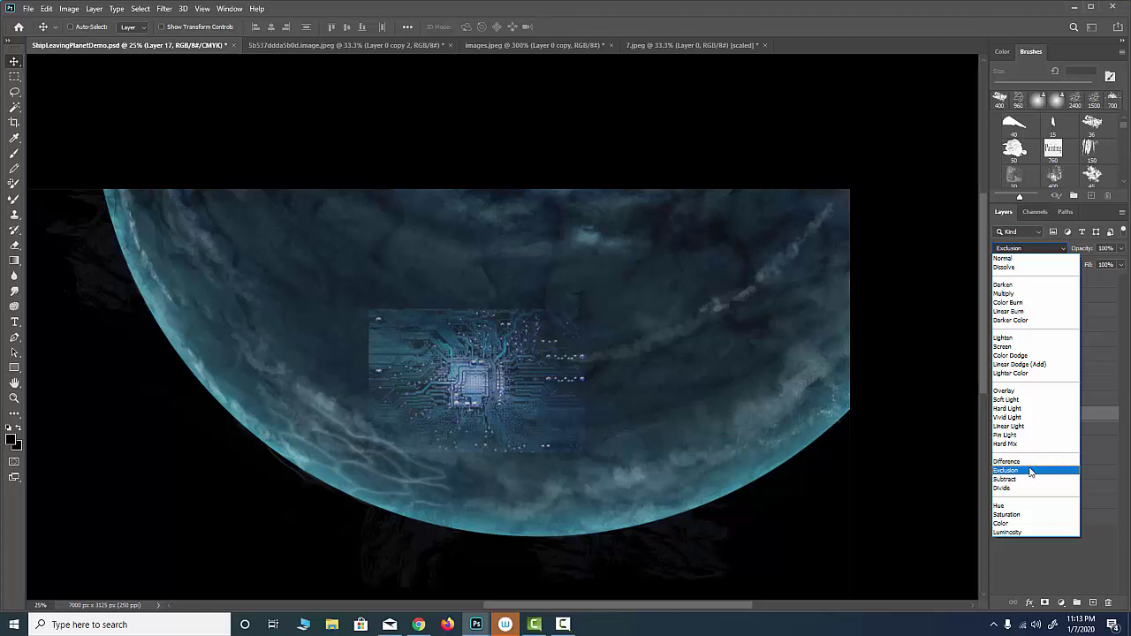
left_click(1030, 472)
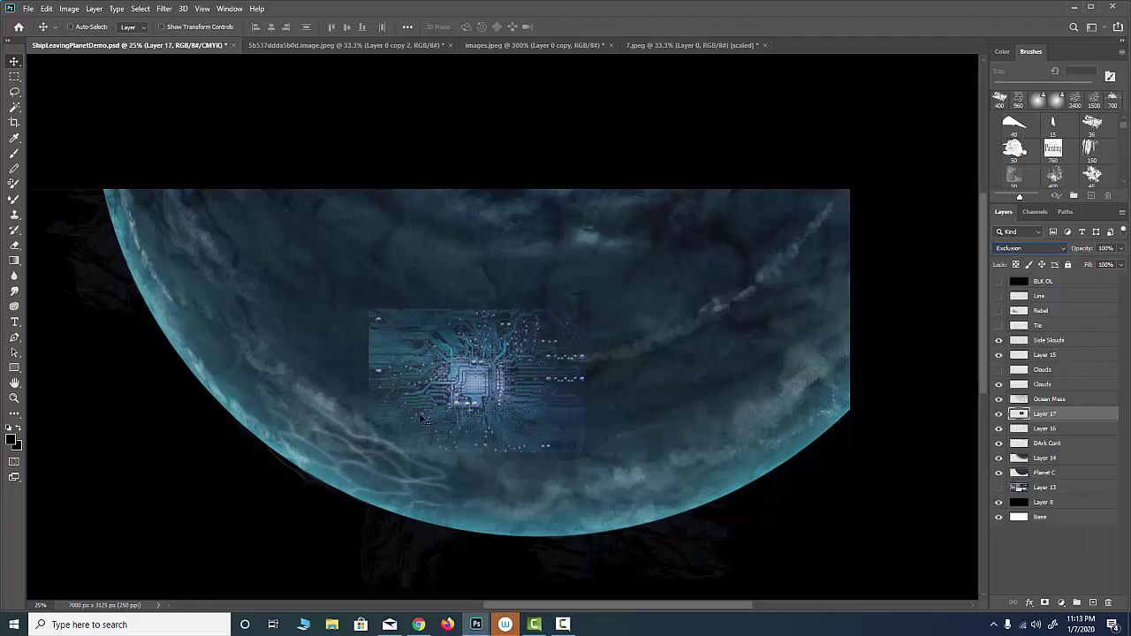
- Move the circuit image toward the planet's left rim and rotate it about 30 degrees clockwise to follow the curve
left_click_drag(424, 391, 377, 362)
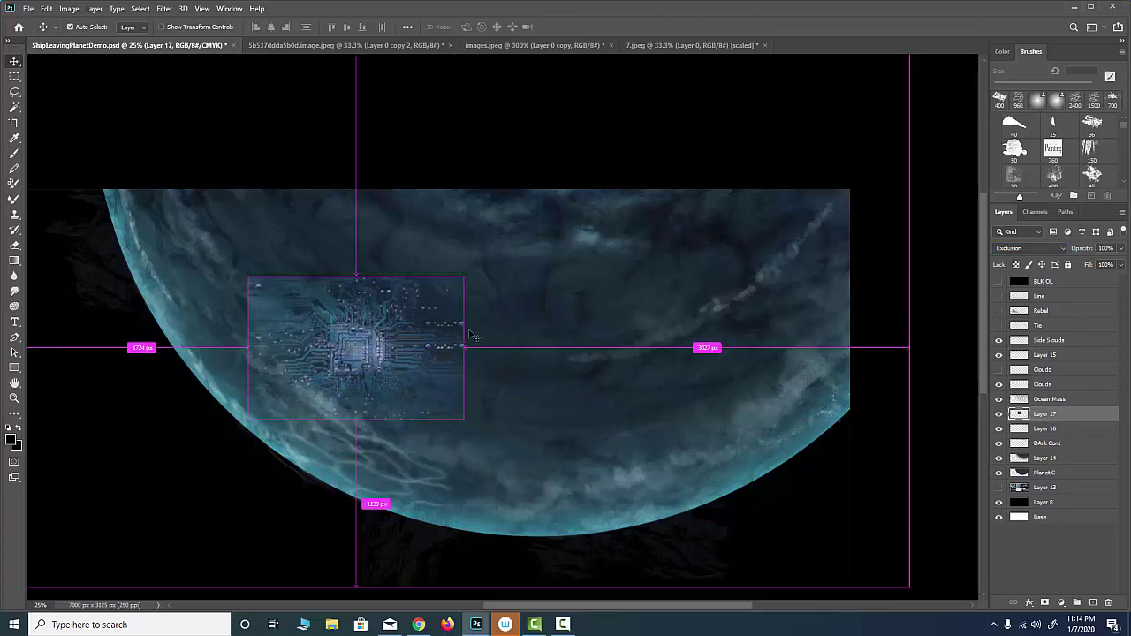
key("ctrl+t")
left_click_drag(506, 281, 534, 341)
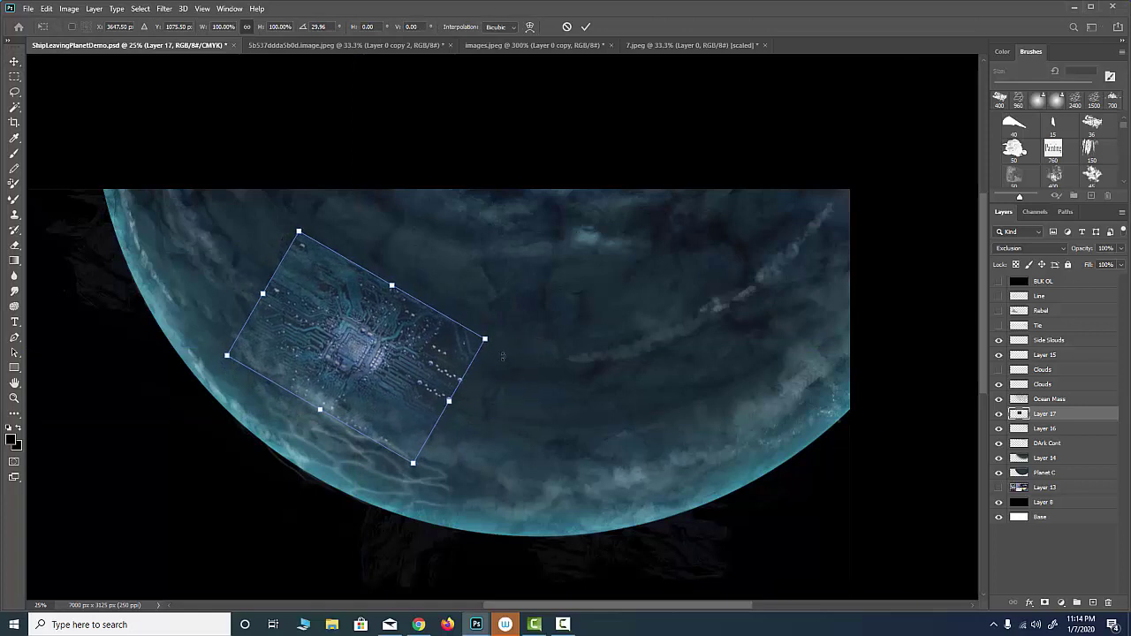
left_click_drag(389, 358, 442, 382)
key("Return")
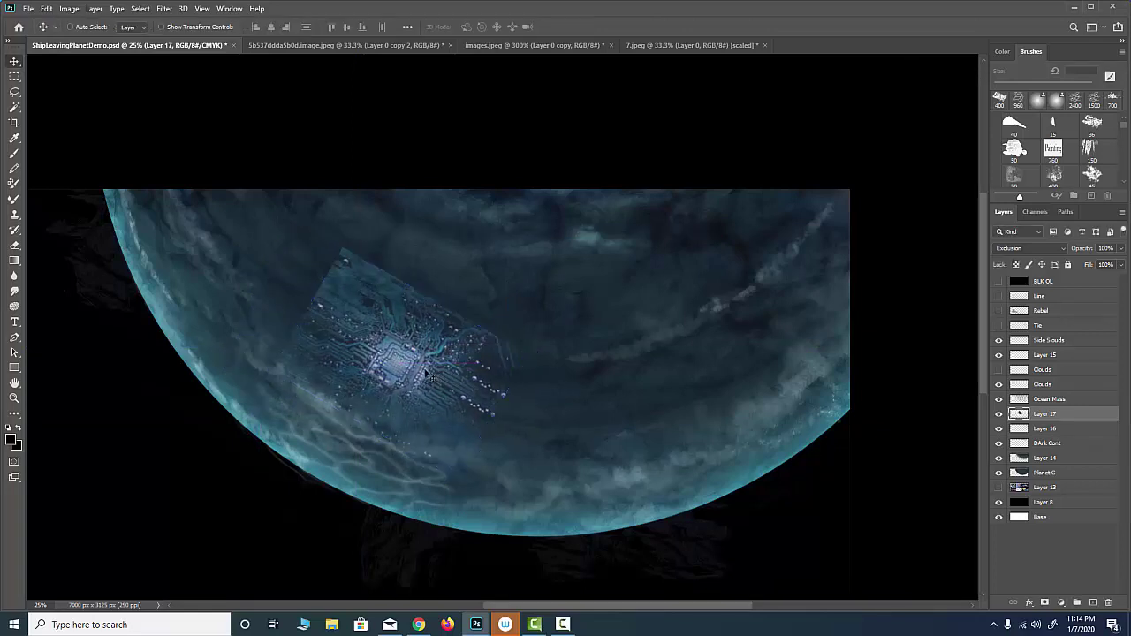
right_click(353, 318)
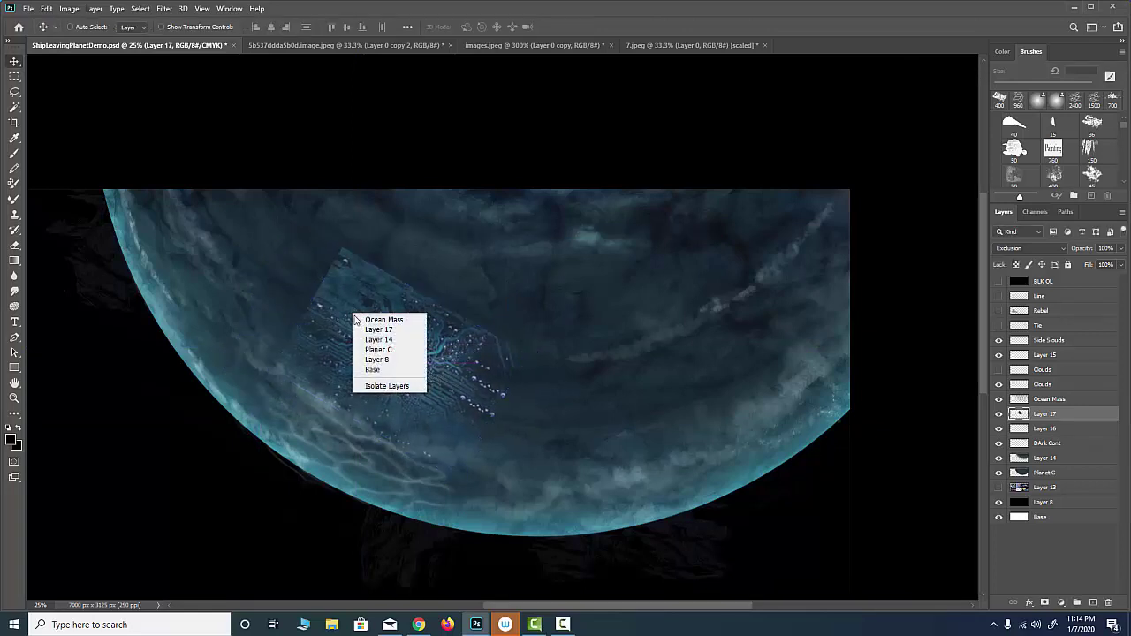
left_click(576, 322)
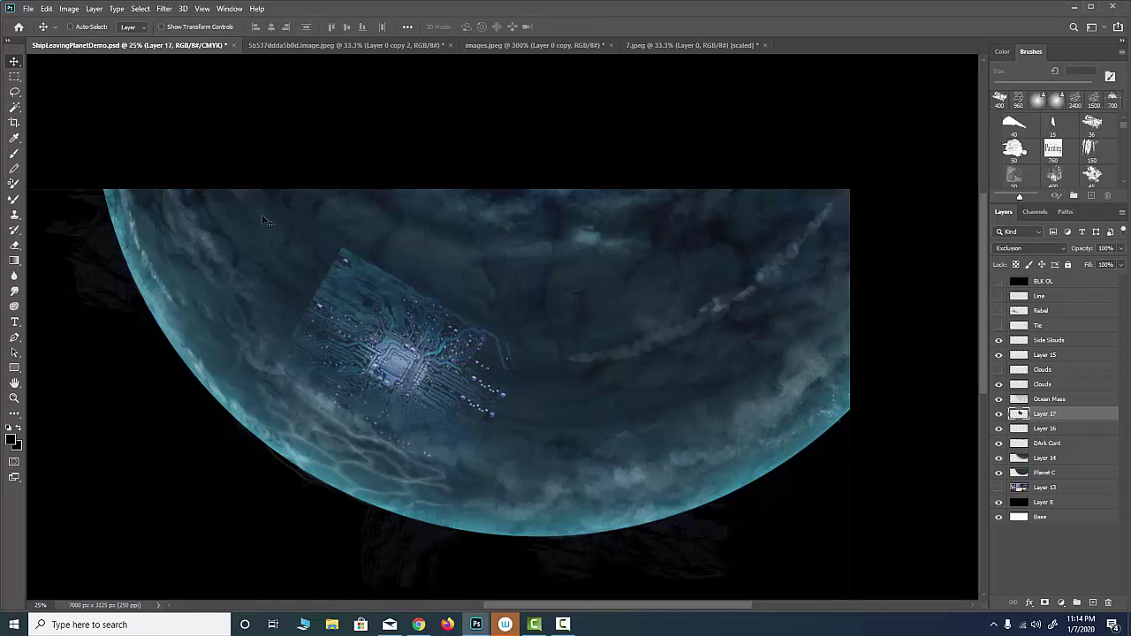
- Scale the circuit image down proportionally to 66.60% and shift it slightly toward the planet's lower-left rim
left_click_drag(391, 389, 393, 398)
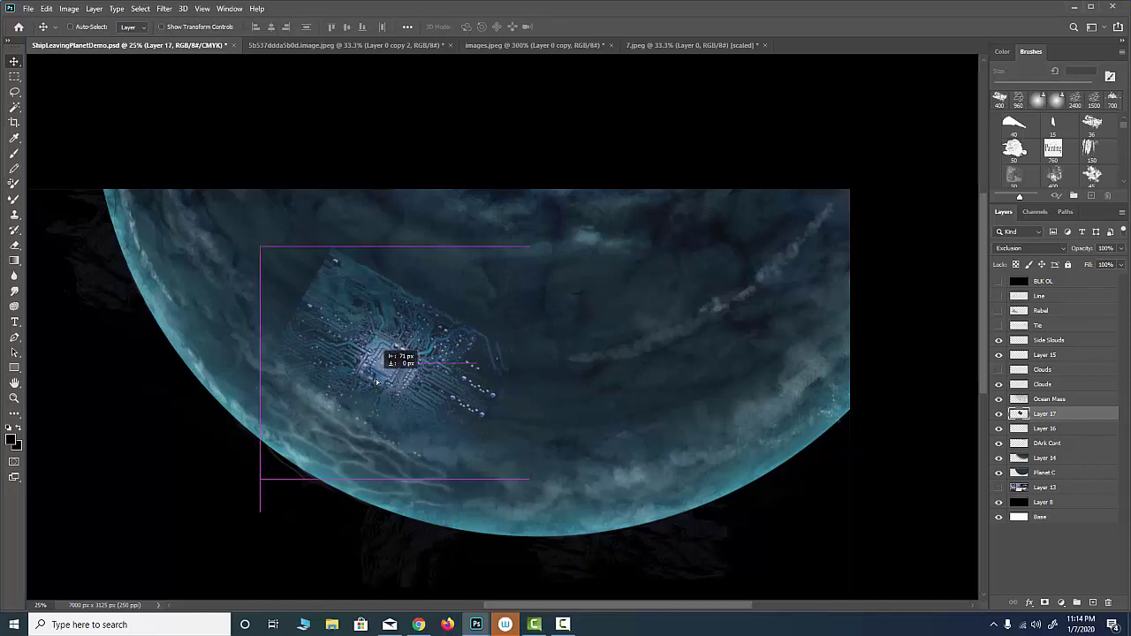
key("ctrl+t")
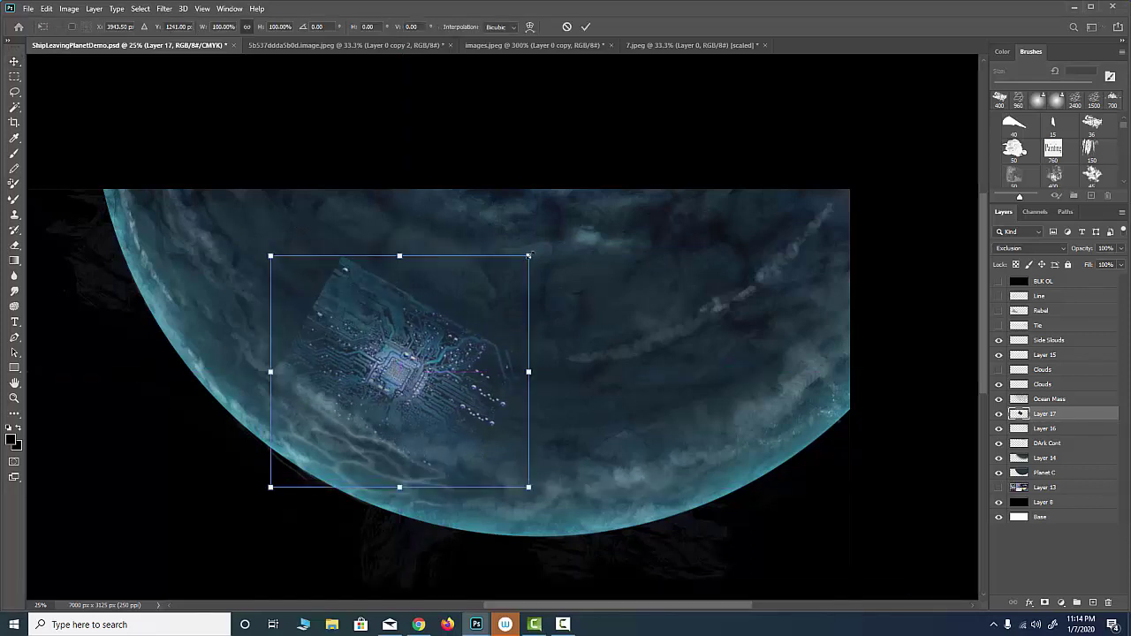
left_click_drag(528, 255, 483, 297)
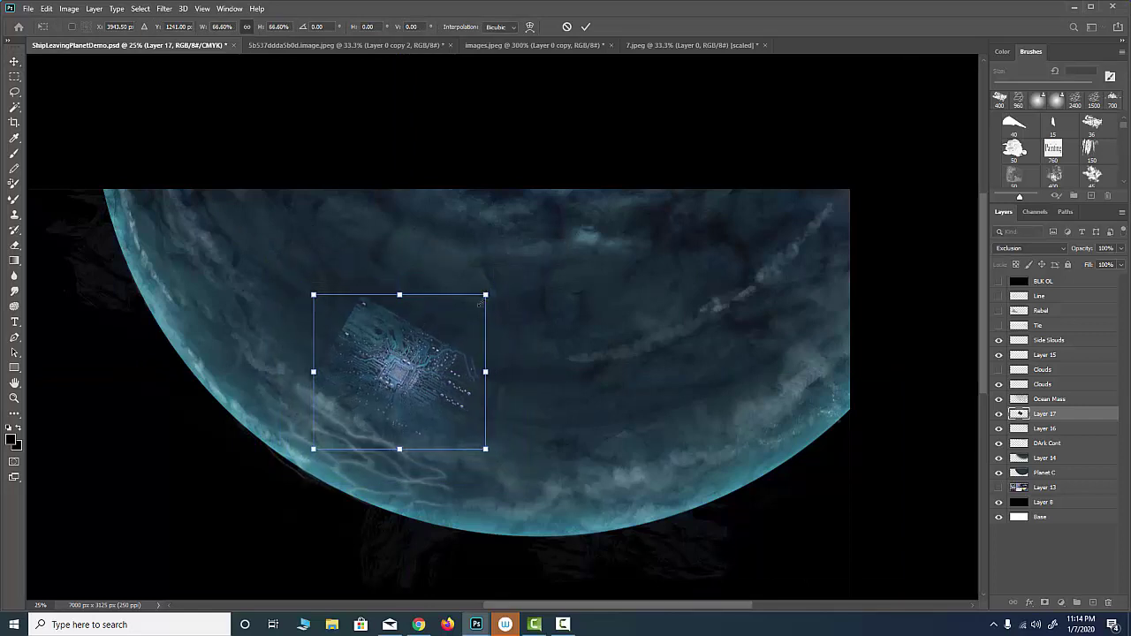
left_click_drag(428, 377, 413, 380)
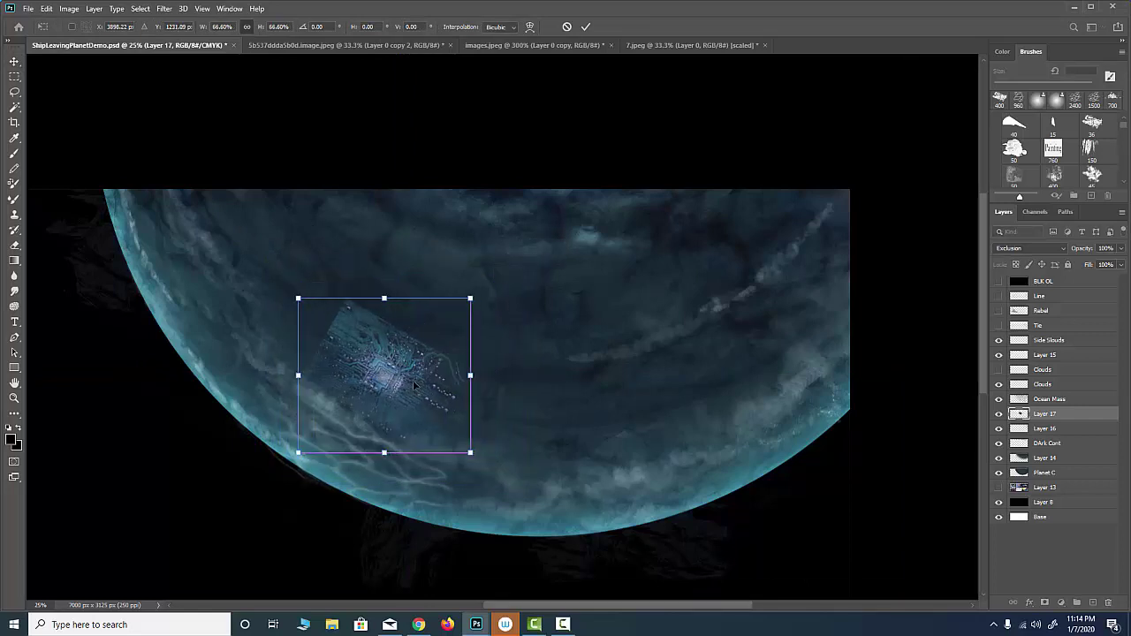
key("Return")
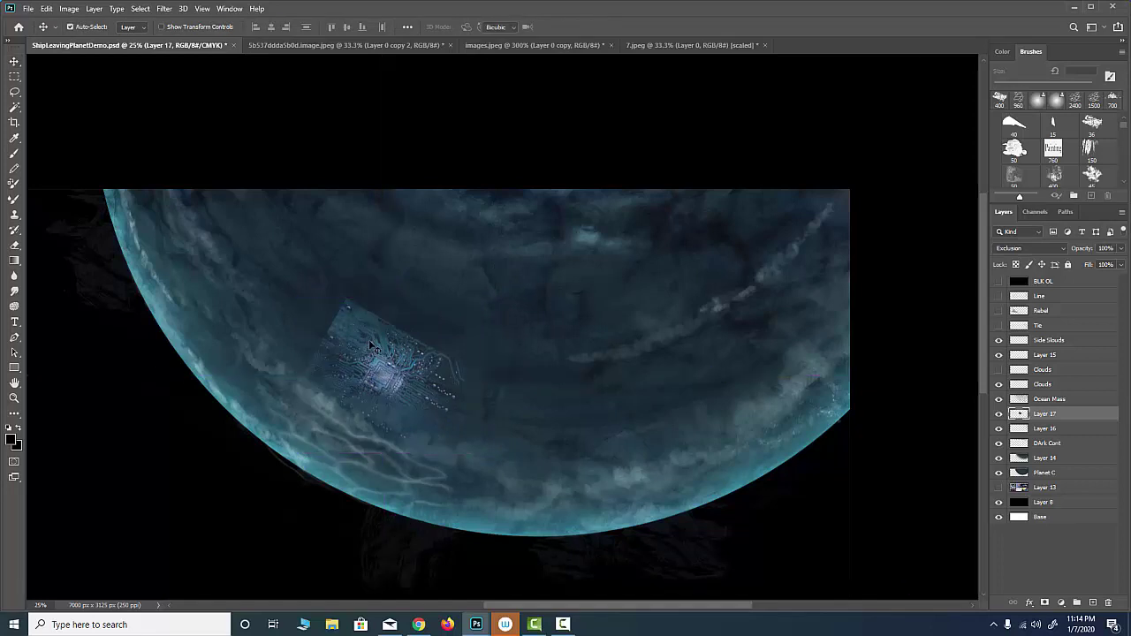
- Warp the circuit image slightly, bowing its bottom and right edges and pulling its lower-right corner outward
key("ctrl+t")
right_click(369, 343)
left_click(404, 422)
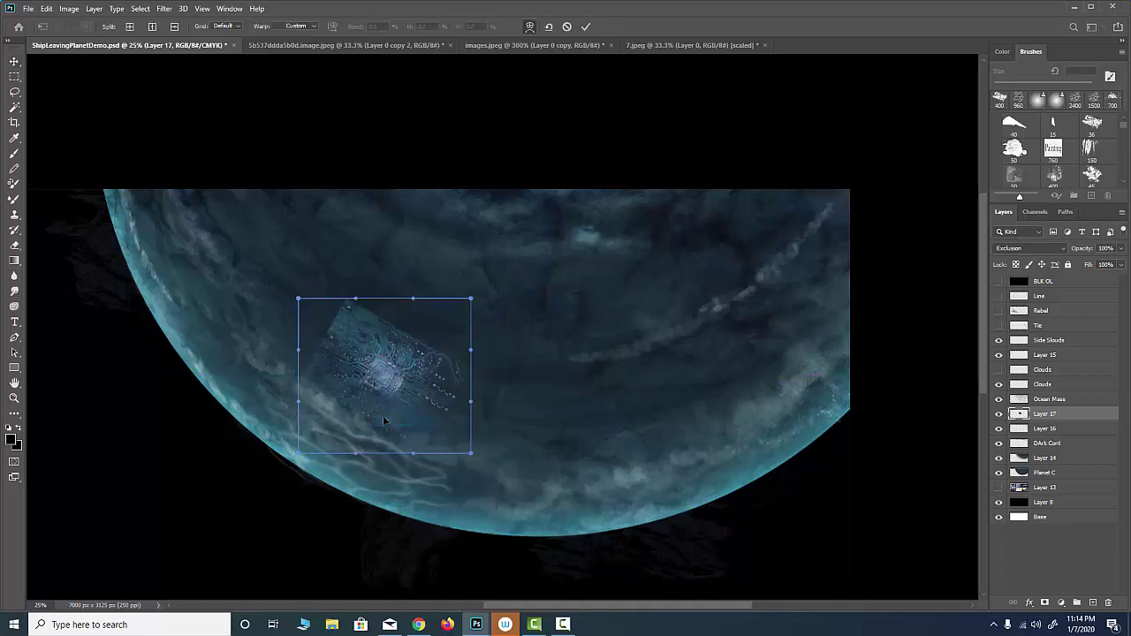
left_click_drag(367, 423, 369, 424)
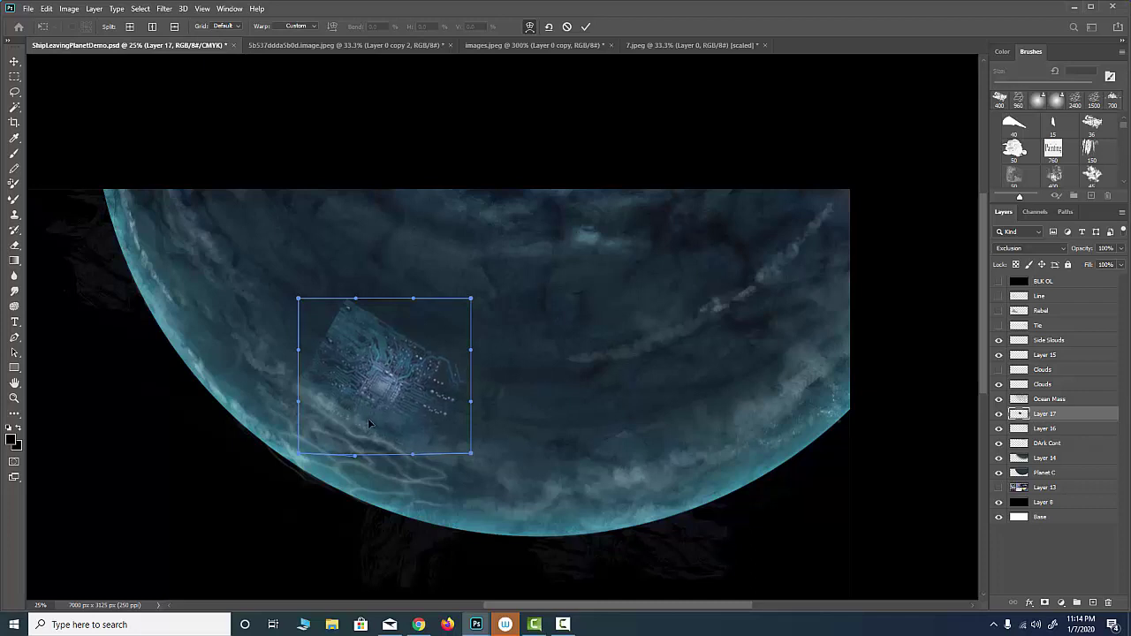
left_click_drag(456, 371, 462, 365)
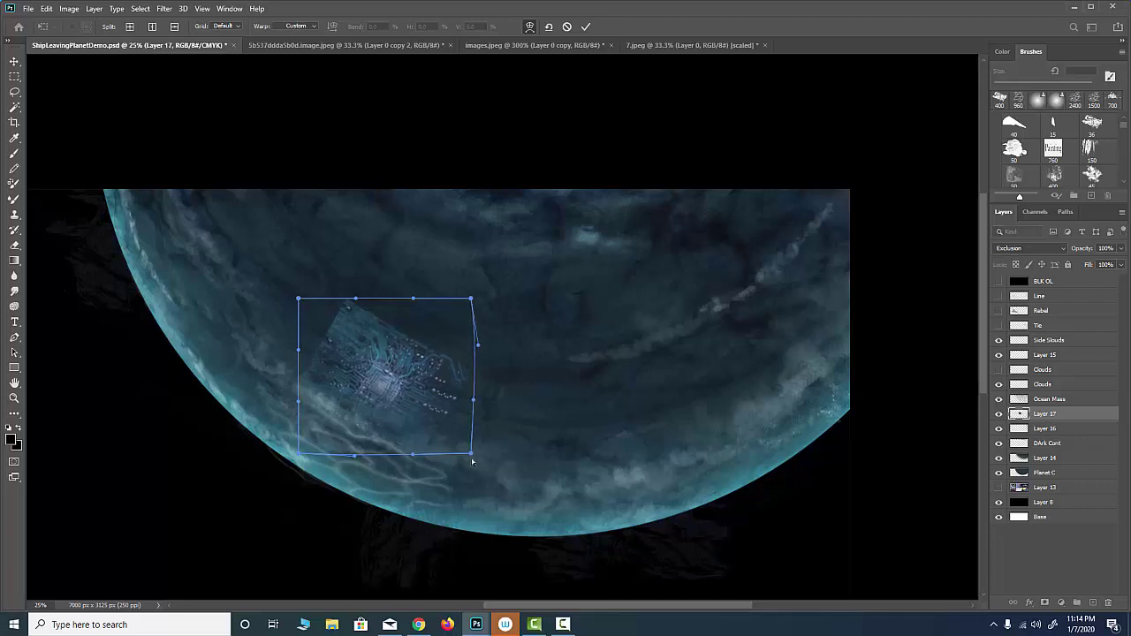
left_click_drag(473, 456, 486, 463)
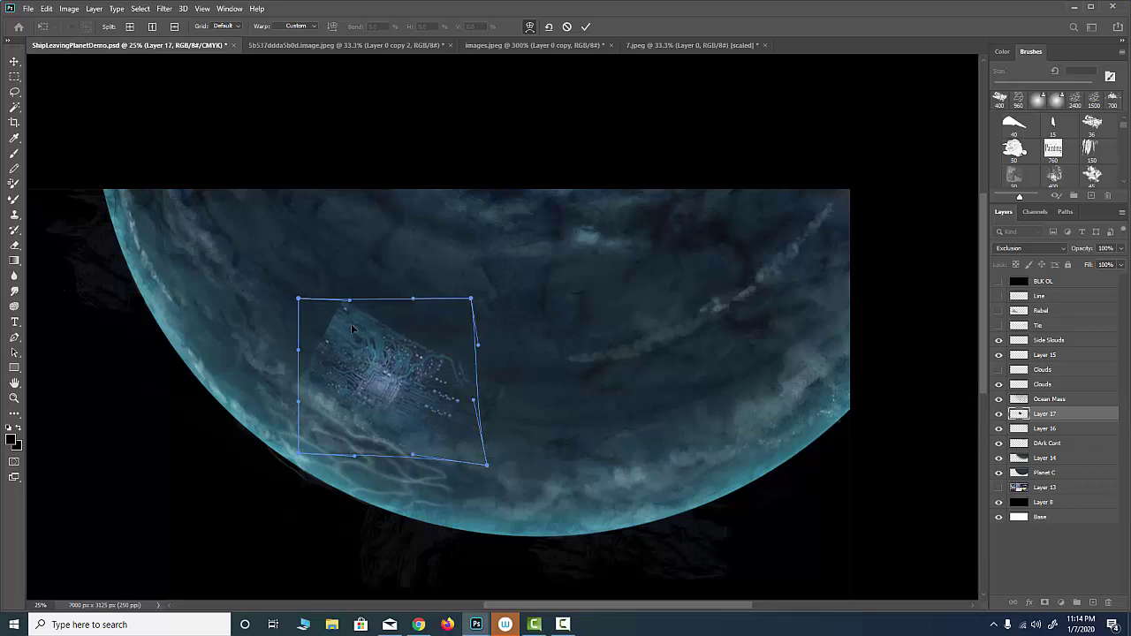
key("Return")
- Lower the opacity of the circuit image on Layer 17 to 67%
key("e")
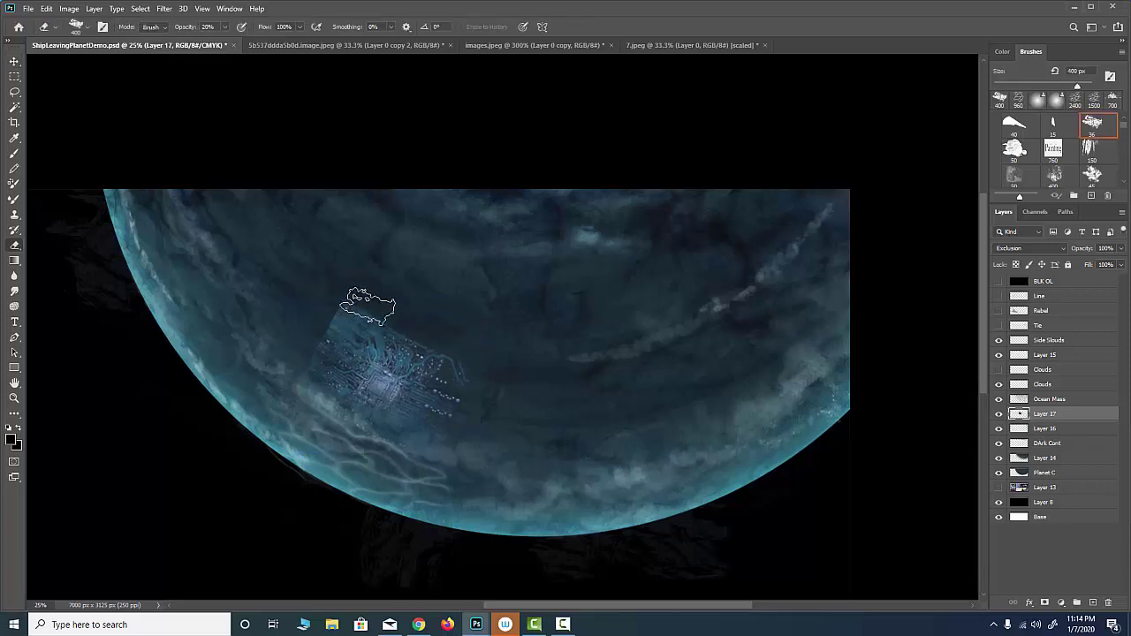
left_click(1121, 249)
left_click_drag(1099, 265, 1101, 267)
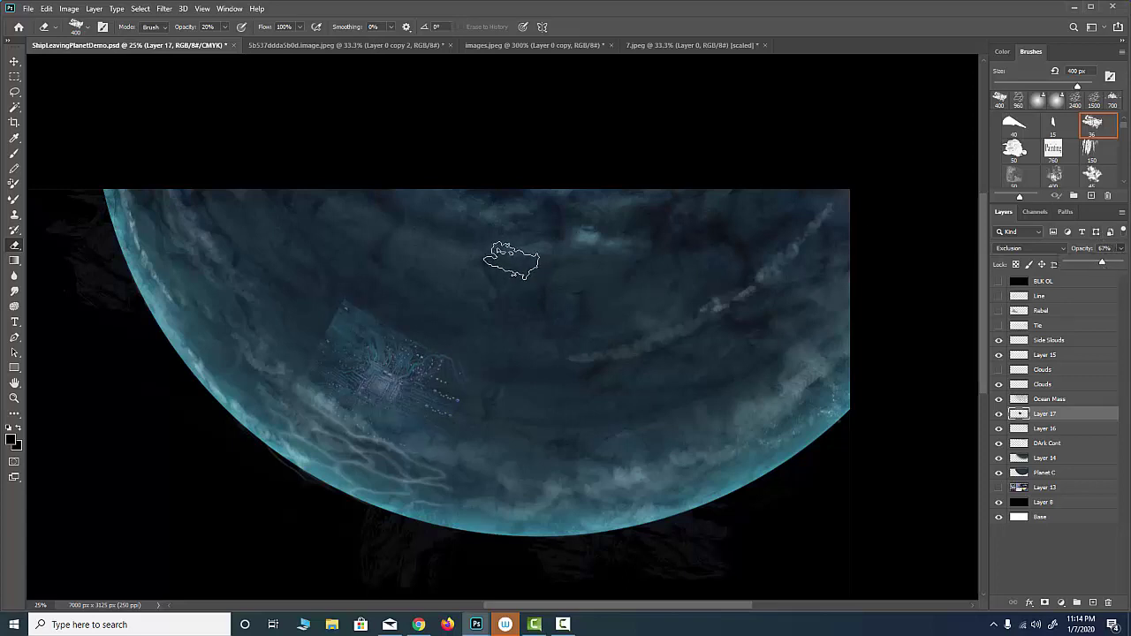
- Extend the circuit pattern past its left and right edges with a 250 px Clone Stamp at 40% opacity
key("s")
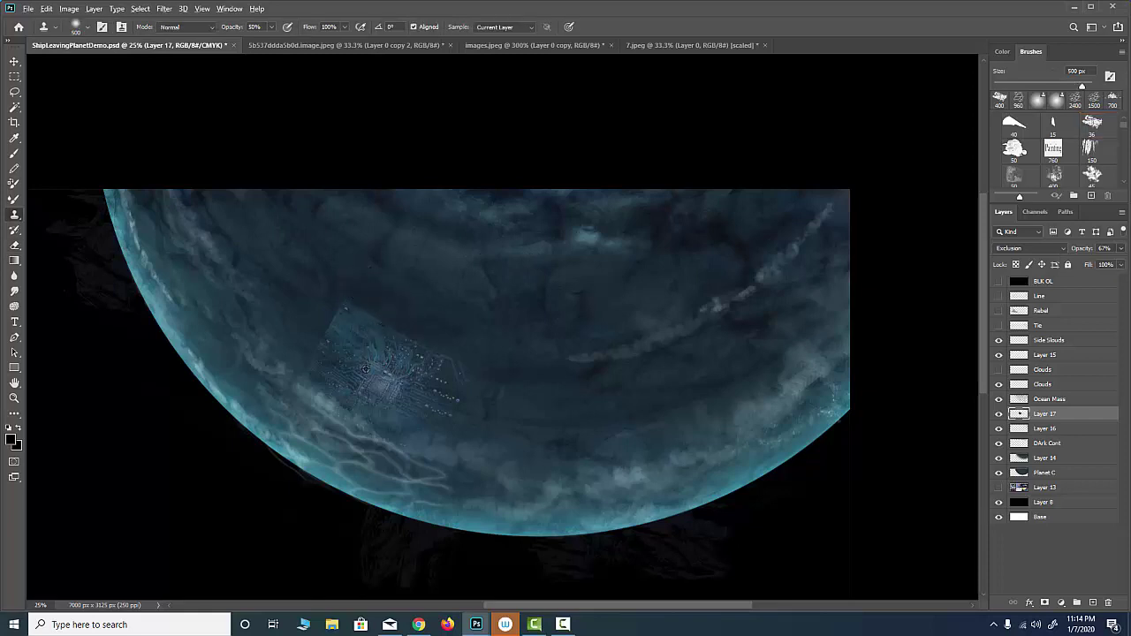
left_click(357, 368, "alt")
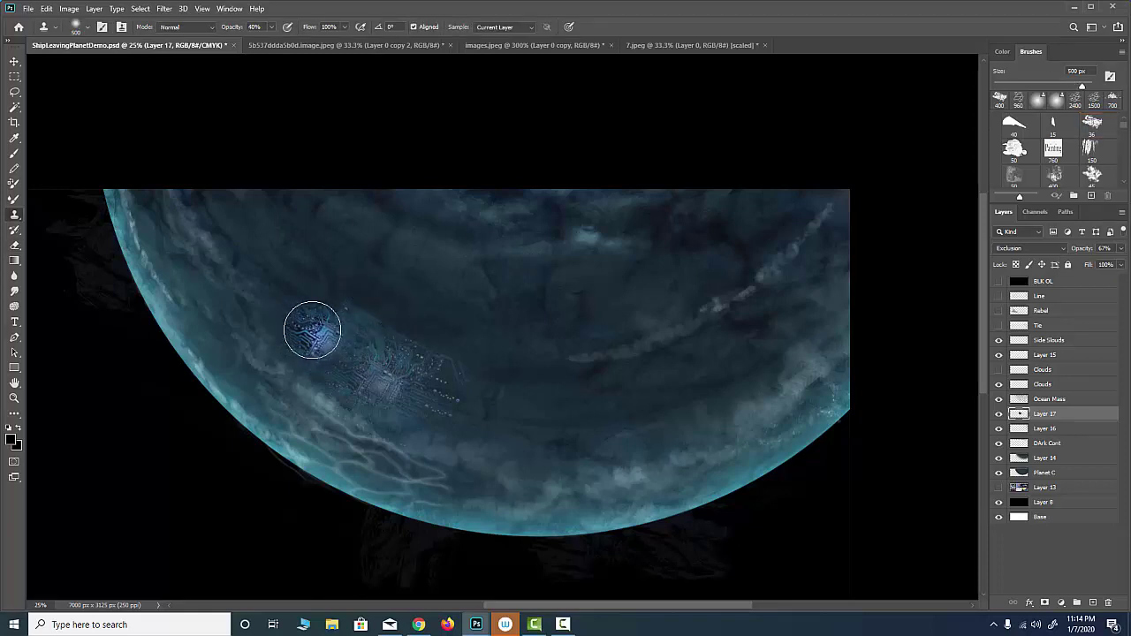
left_click_drag(323, 338, 385, 342)
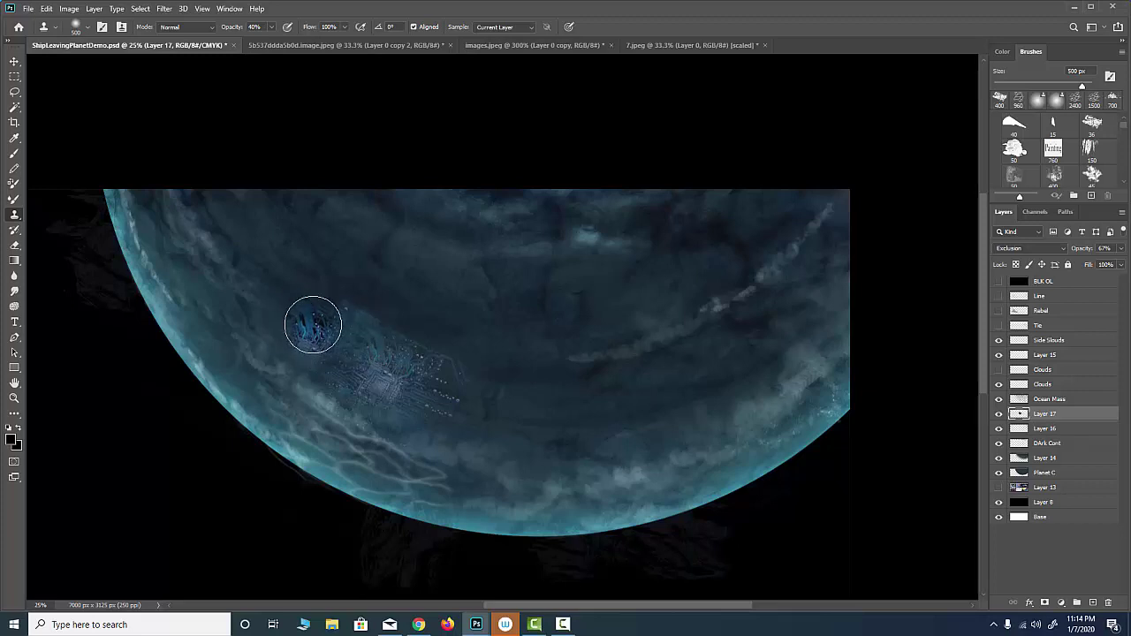
left_click(357, 345, "alt")
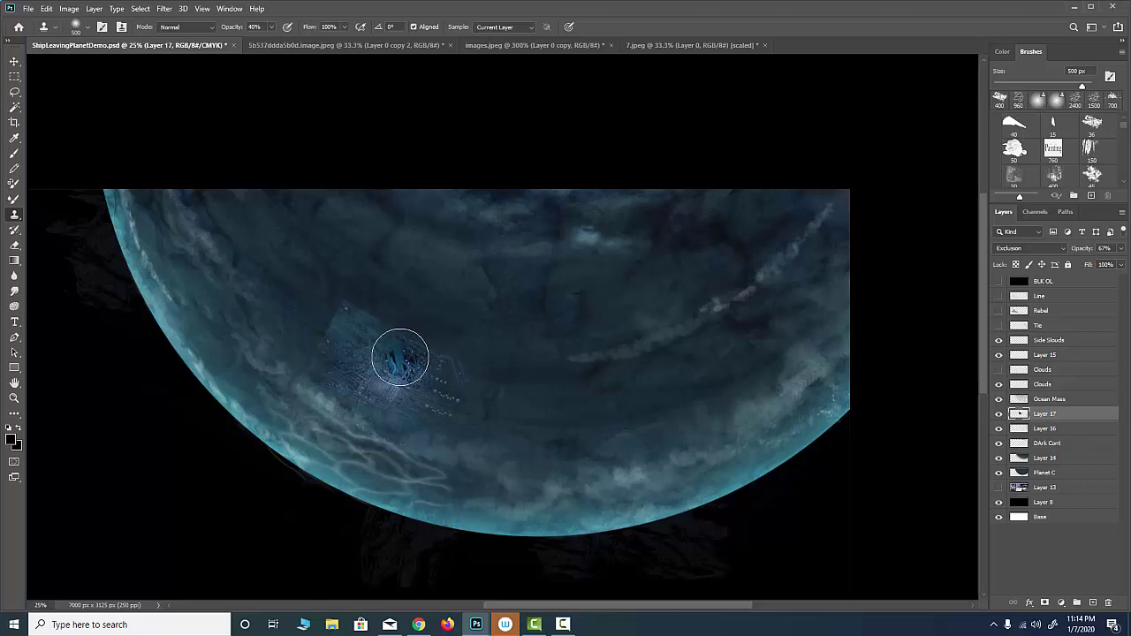
key("bracketleft")
key("bracketleft")
key("bracketleft")
left_click(376, 343, "alt")
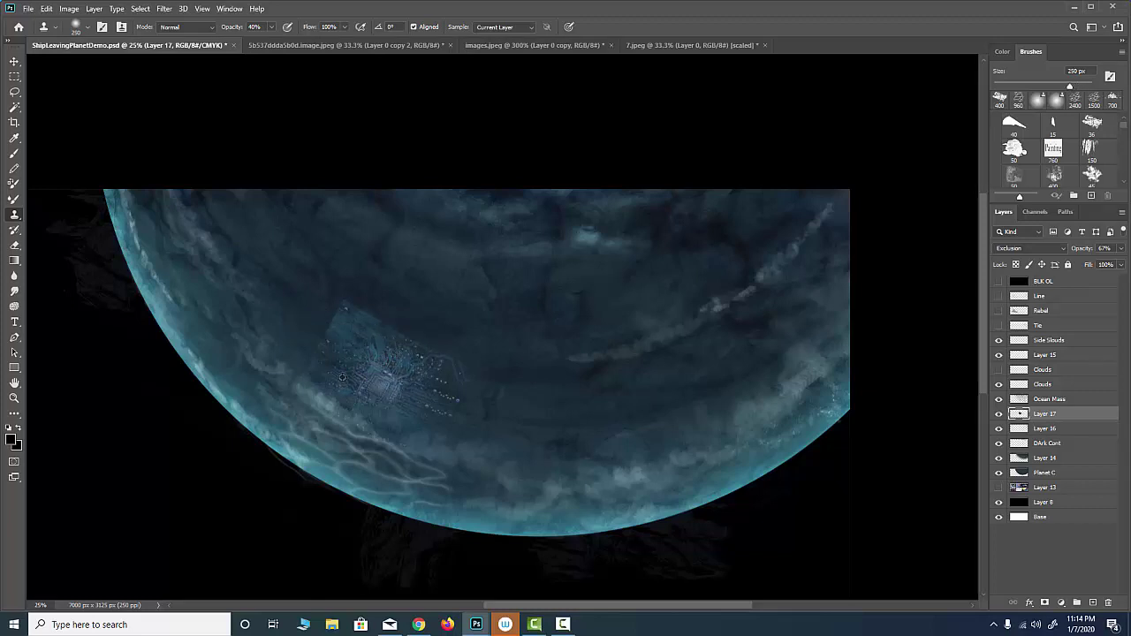
left_click(309, 343)
mouse_move(452, 353)
left_mouse_down()
mouse_move(464, 346)
mouse_move(473, 358)
left_mouse_up()
mouse_move(450, 415)
left_mouse_down()
mouse_move(435, 409)
mouse_move(461, 418)
mouse_move(487, 404)
mouse_move(468, 396)
mouse_move(481, 399)
left_mouse_up()
- Resample the circuit pattern and clone it over the hard upper-left edge, undoing the last stamp near the centre
left_click(413, 369, "alt")
mouse_move(361, 344)
left_mouse_down()
mouse_move(331, 318)
mouse_move(371, 331)
mouse_move(318, 310)
mouse_move(329, 315)
left_mouse_up()
mouse_move(338, 297)
left_mouse_down()
mouse_move(384, 346)
mouse_move(380, 331)
mouse_move(317, 325)
left_mouse_up()
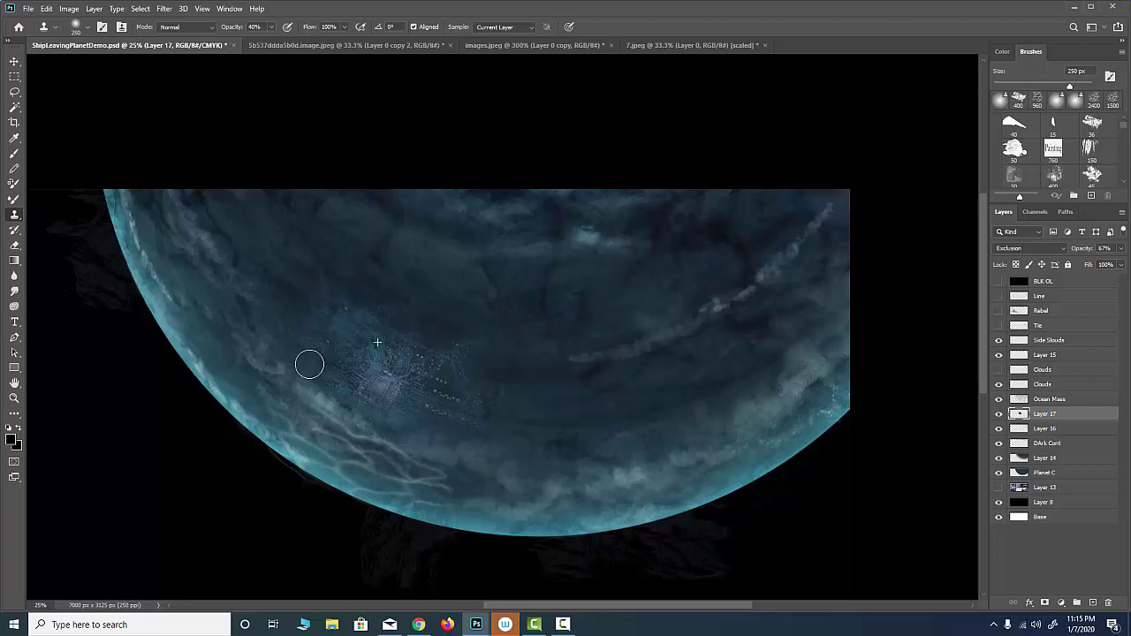
left_click(358, 376)
key("ctrl+z")
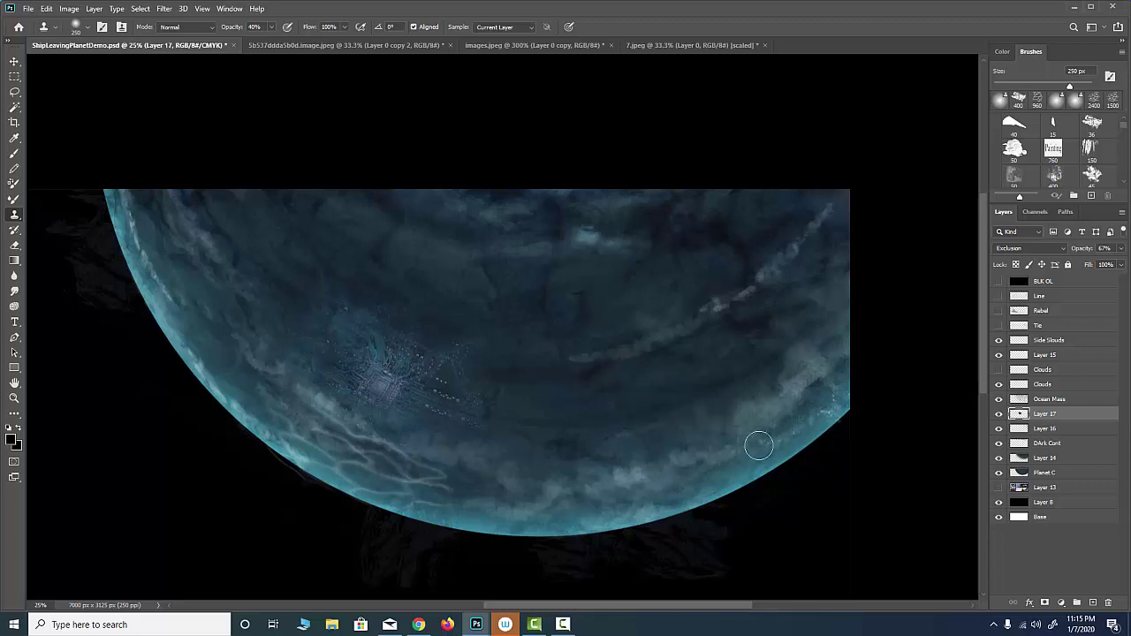
- Erase the circuit pattern's hard edges on Layer 17 using the 400 px textured Eraser at 21% opacity
key("e")
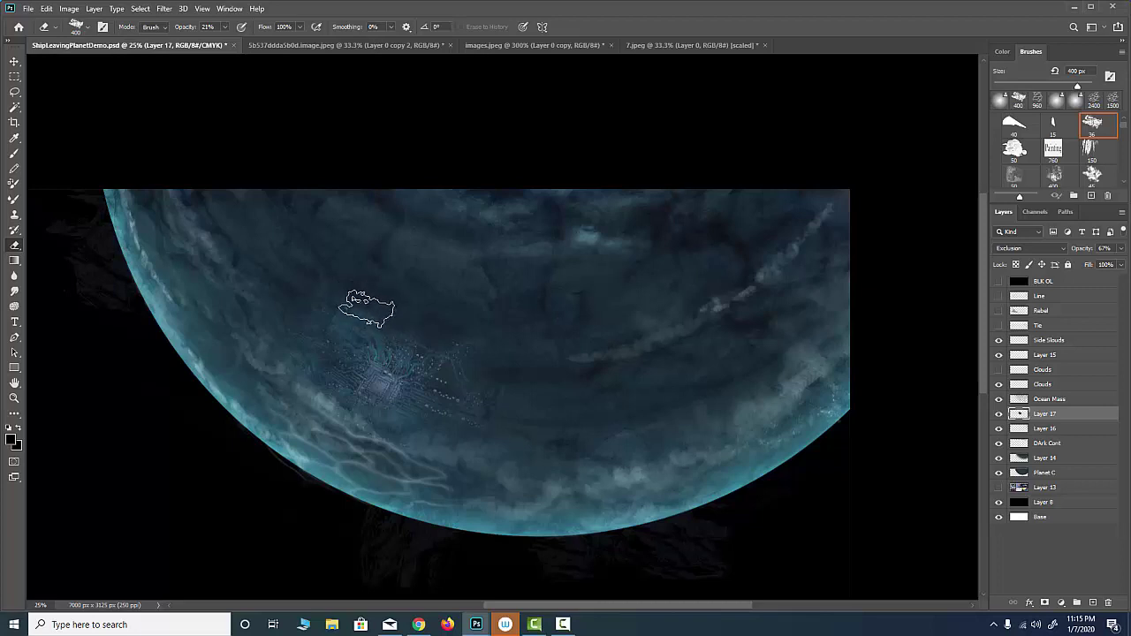
key("2")
key("1")
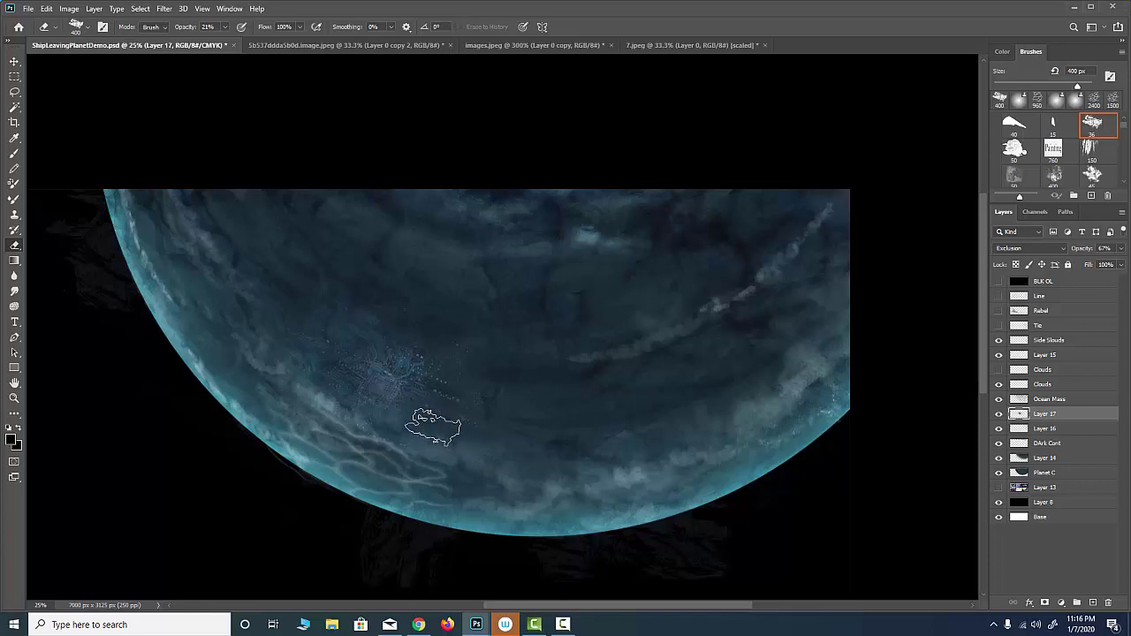
- Slant the circuit pattern about 17.9° by shifting its bounding box's lower edge right and its upper edge left
key("ctrl+t")
right_click(392, 419)
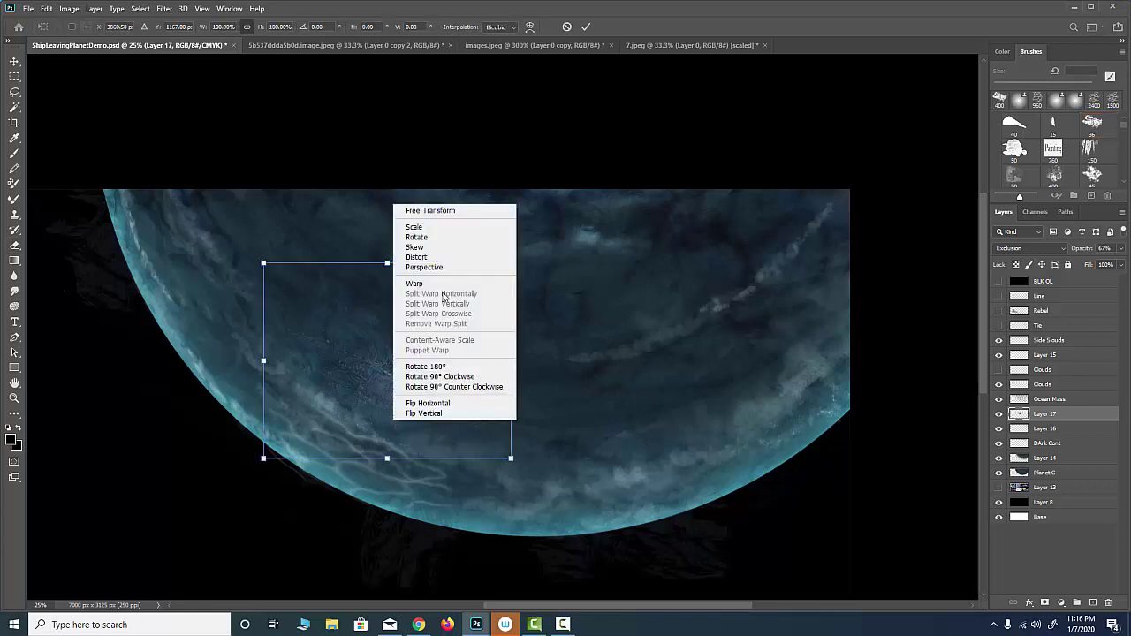
left_click(442, 256)
left_click_drag(386, 459, 412, 453)
left_click_drag(354, 331, 344, 331)
left_click_drag(375, 263, 339, 261)
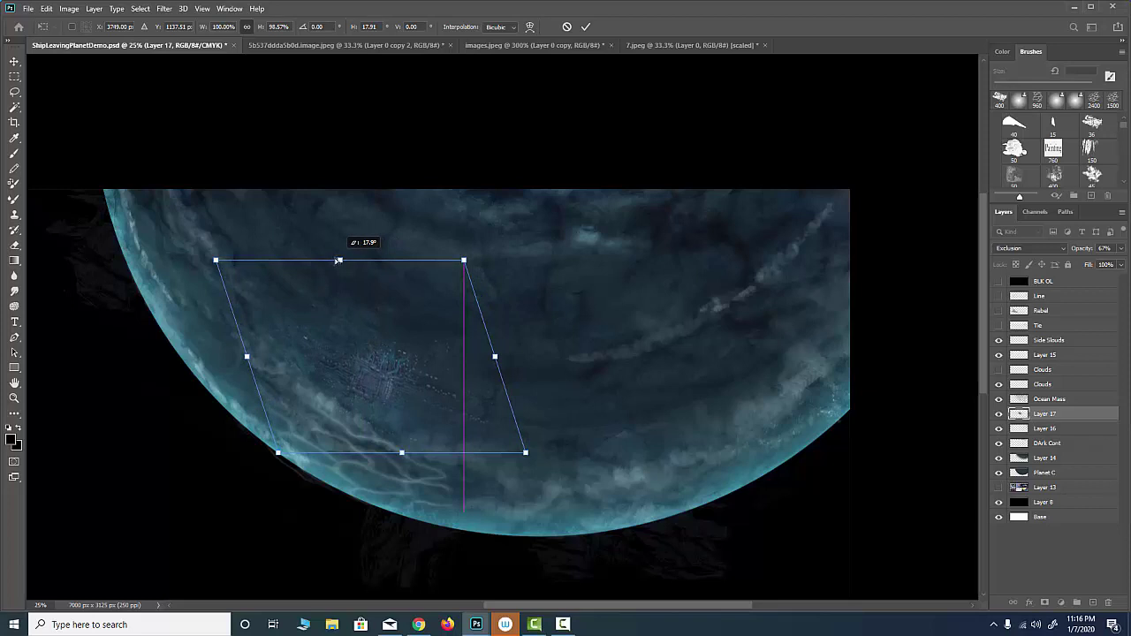
key("e")
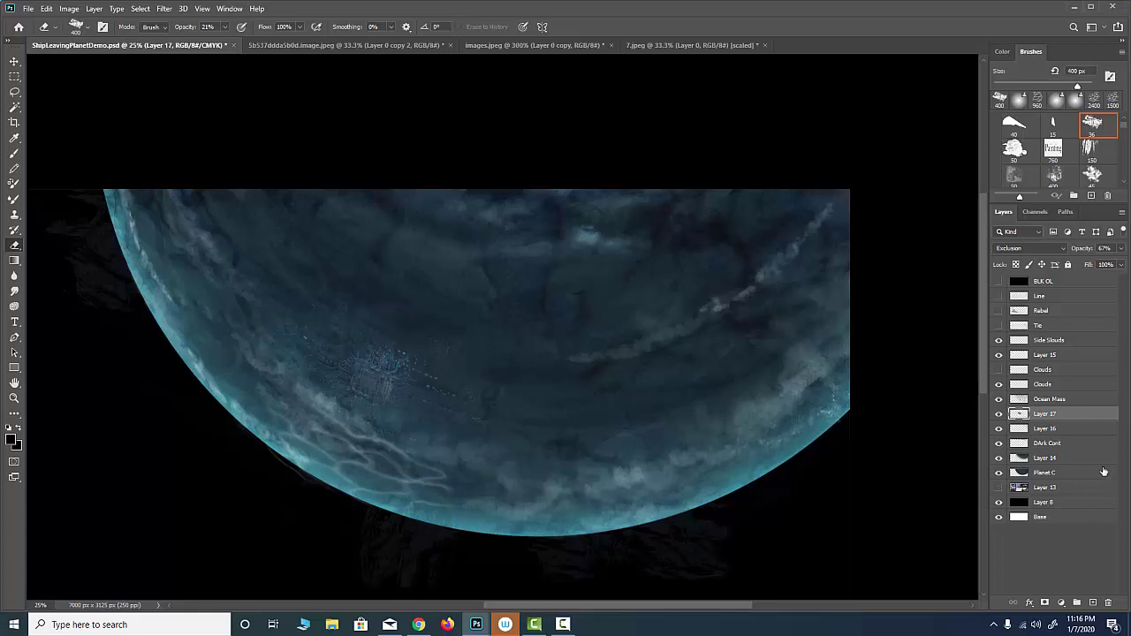
- Add a new layer above Layer 17 and name it High
left_click(1093, 602)
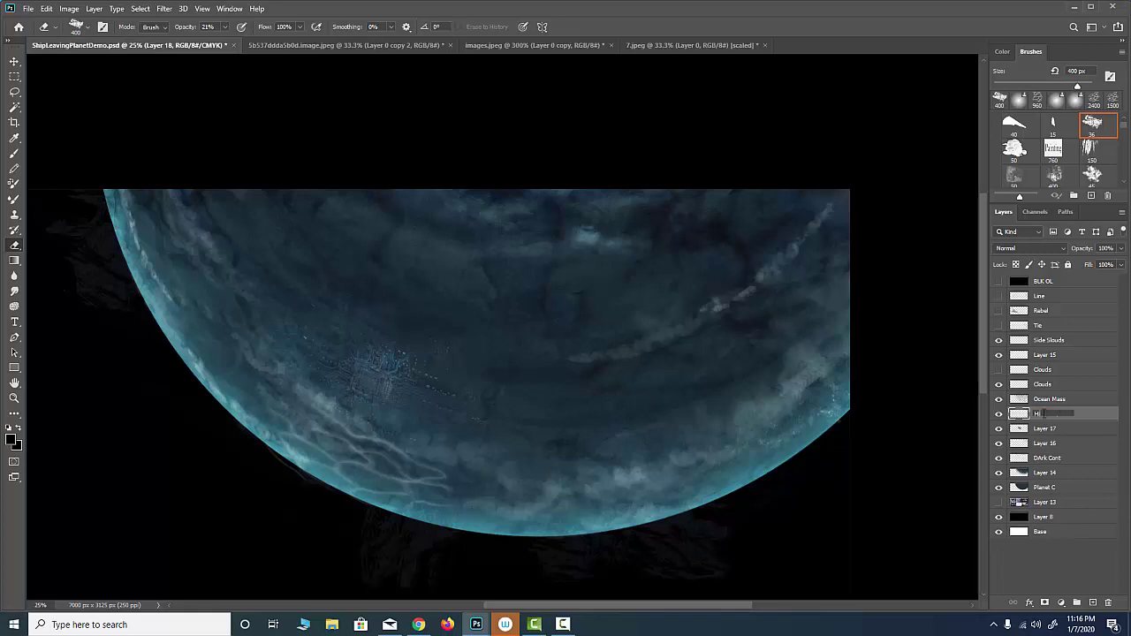
type("High")
key("Return")
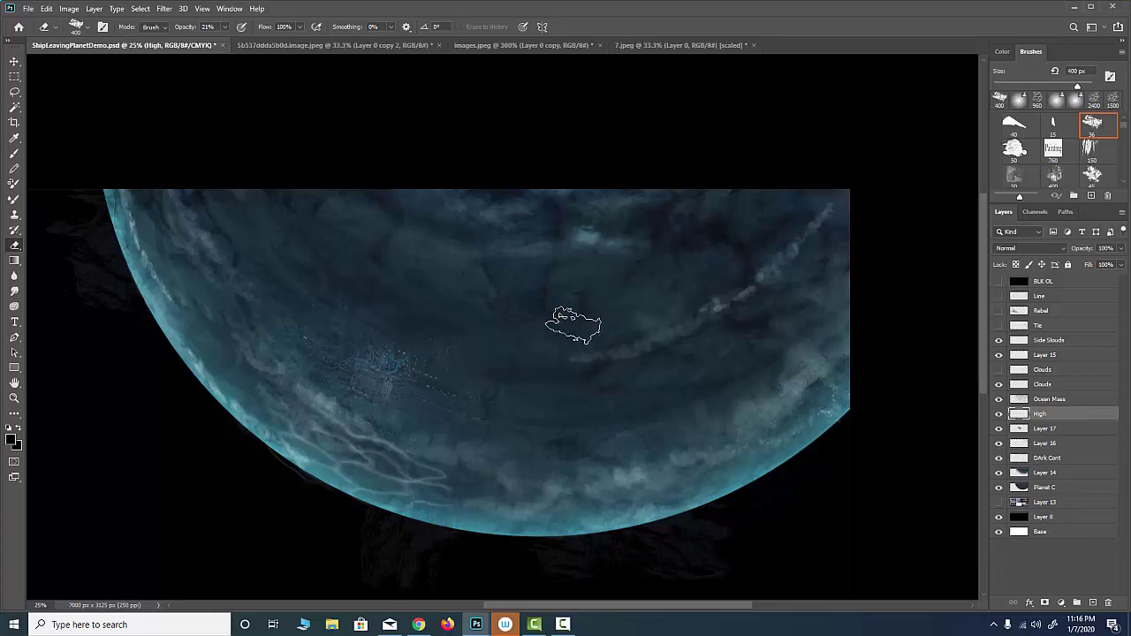
- Choose the soft round 200 px brush with 0% hardness from Phils Brushes
key("b")
right_click(494, 300)
scroll(843, 436, "up", 10)
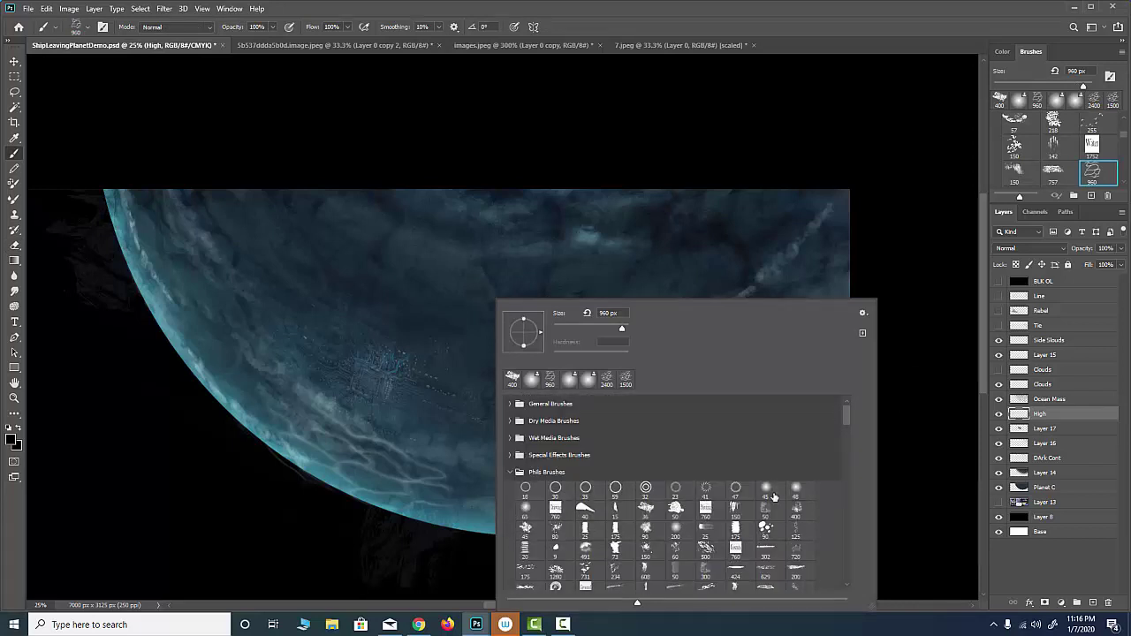
scroll(774, 498, "down", 1)
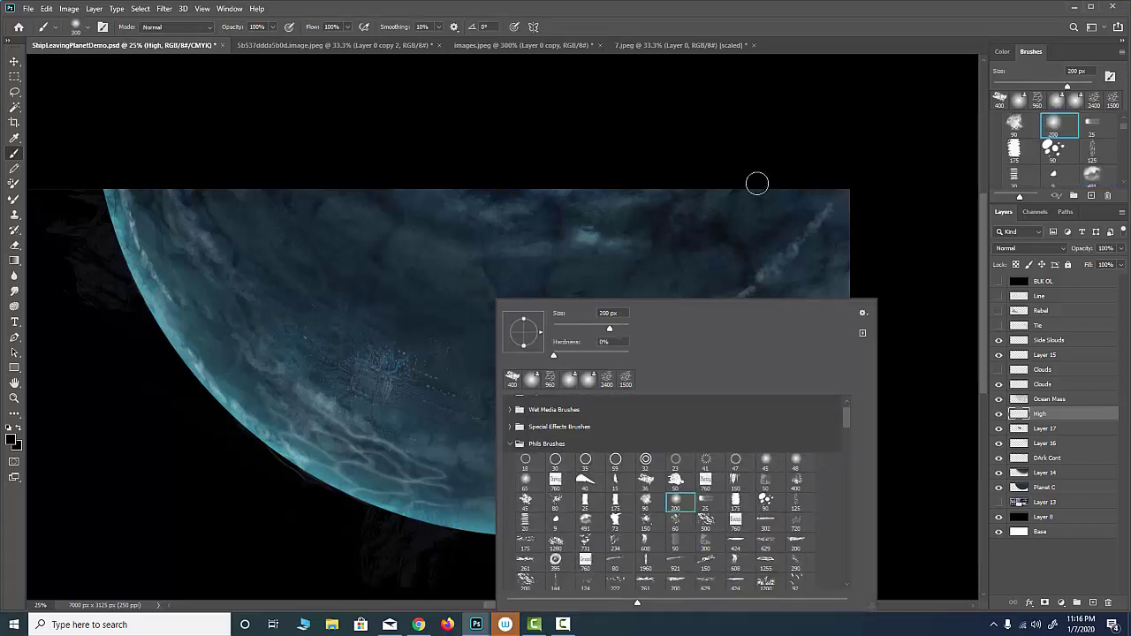
left_click(757, 148)
key("p")
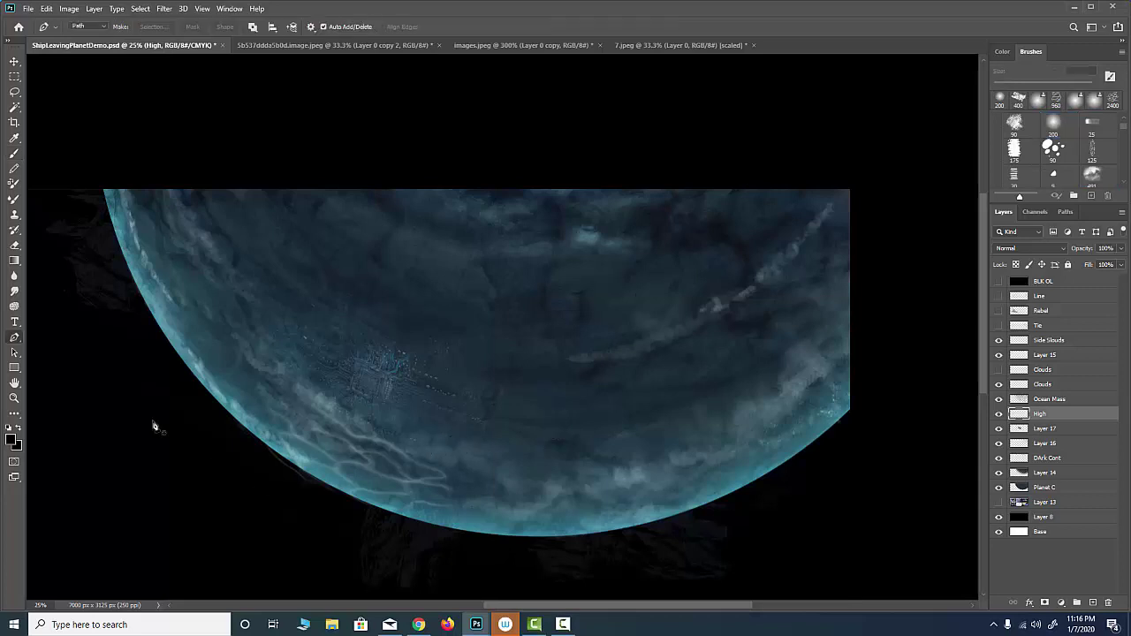
- Set the foreground colour to orange, f89342
left_click(12, 438)
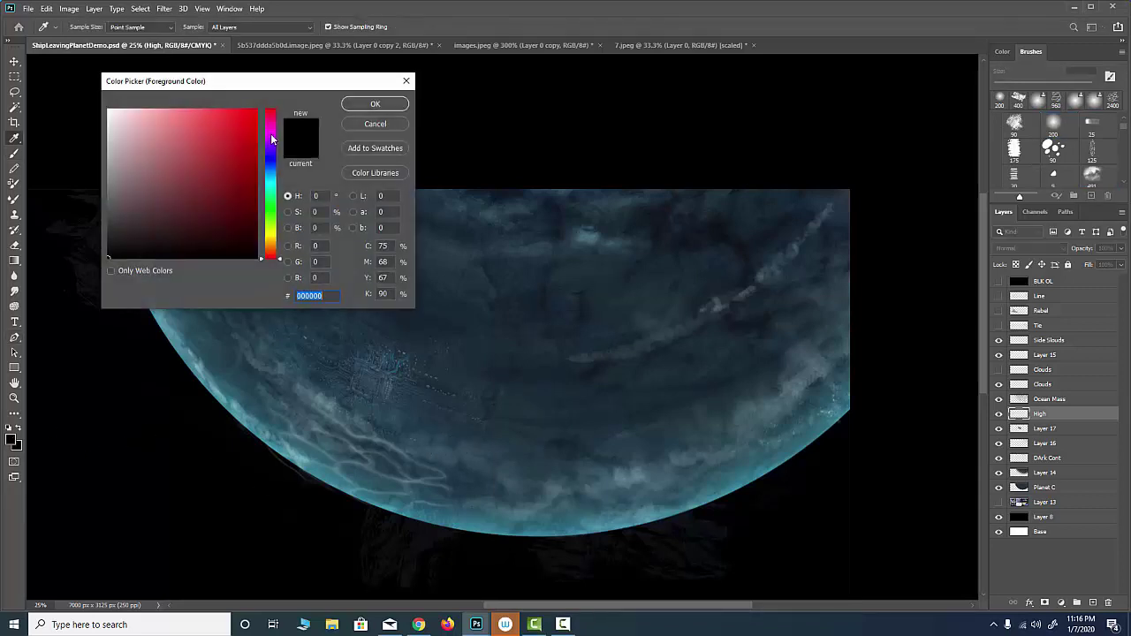
left_click(278, 183)
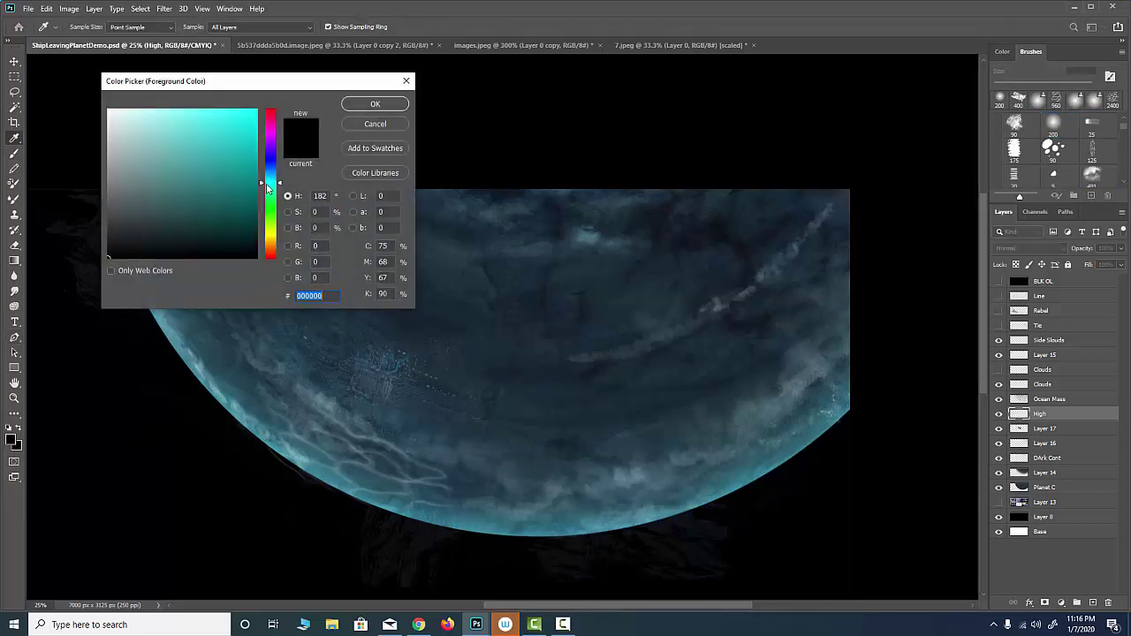
left_click_drag(270, 163, 269, 129)
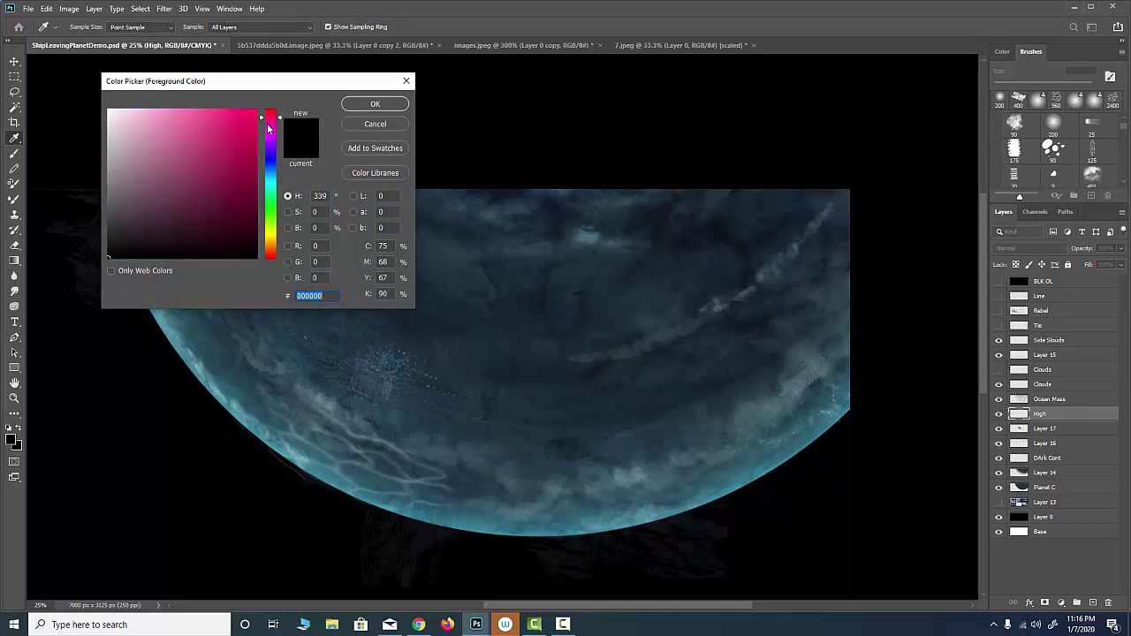
mouse_move(271, 252)
left_mouse_down()
mouse_move(271, 235)
mouse_move(271, 248)
left_mouse_up()
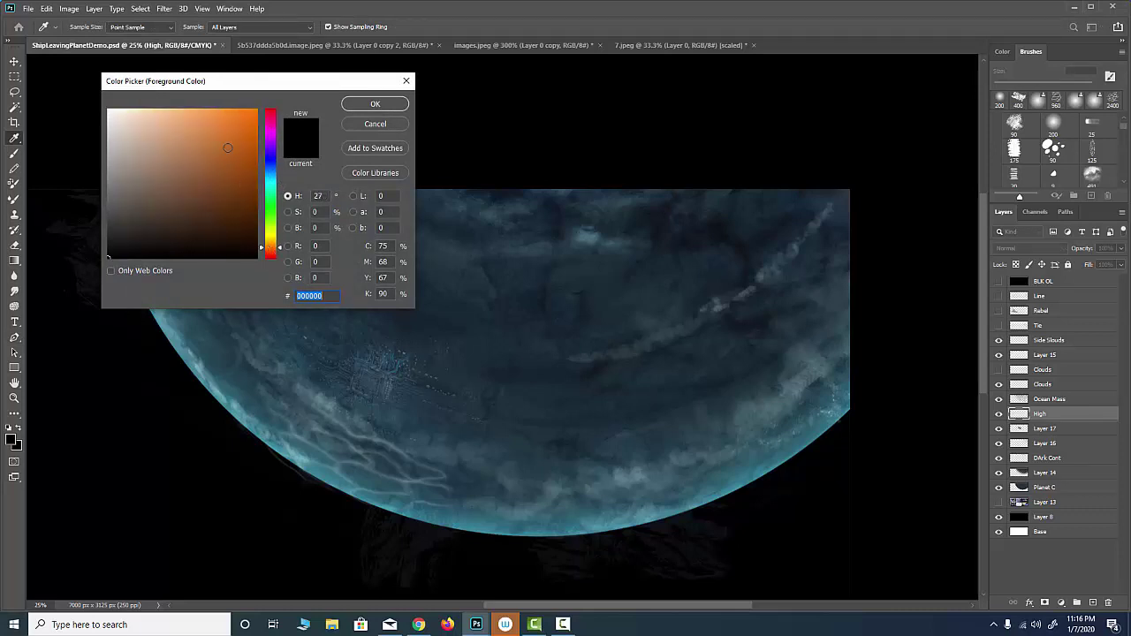
left_click(199, 113)
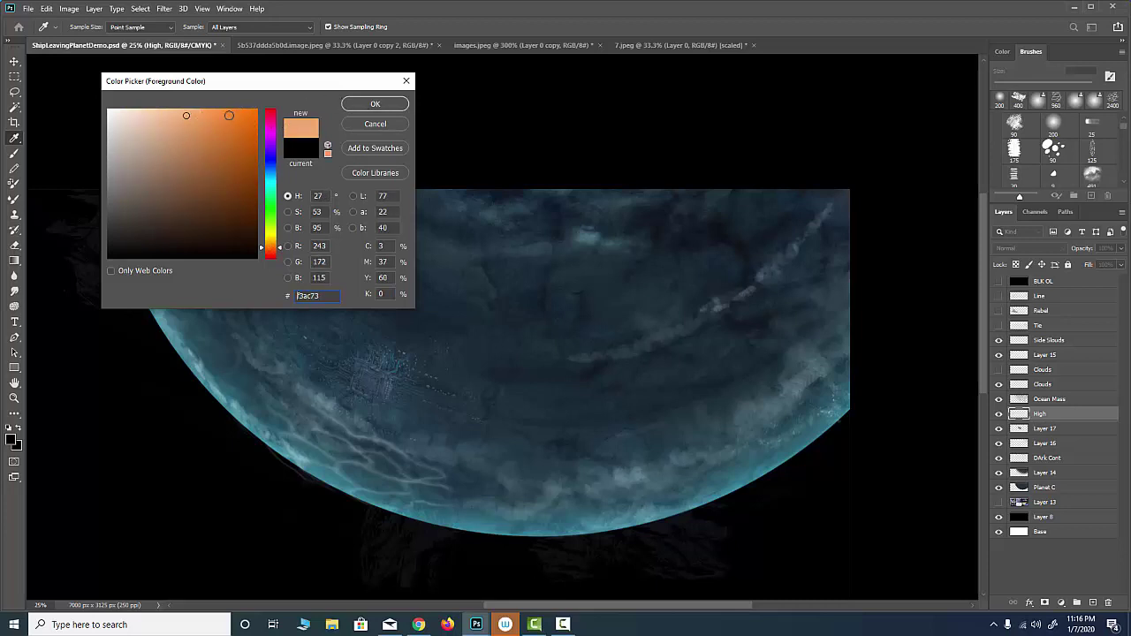
left_click_drag(229, 115, 219, 113)
left_click(358, 105)
key("p")
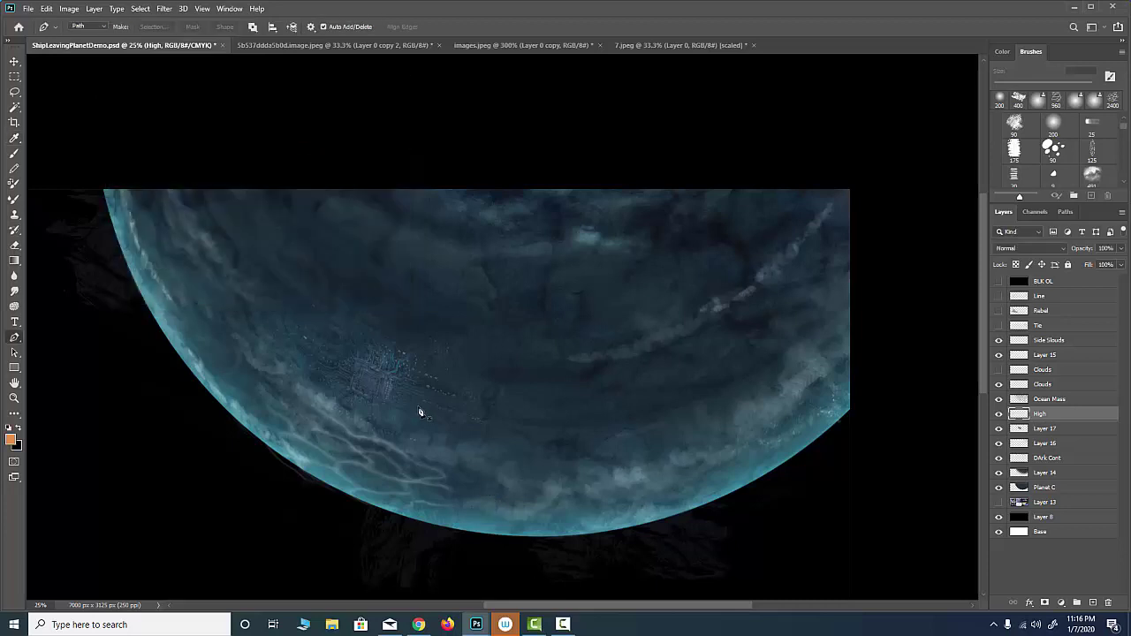
- Shrink the soft brush to 4 px and dab an orange light near the chip's upper edge in the circuit pattern
key("b")
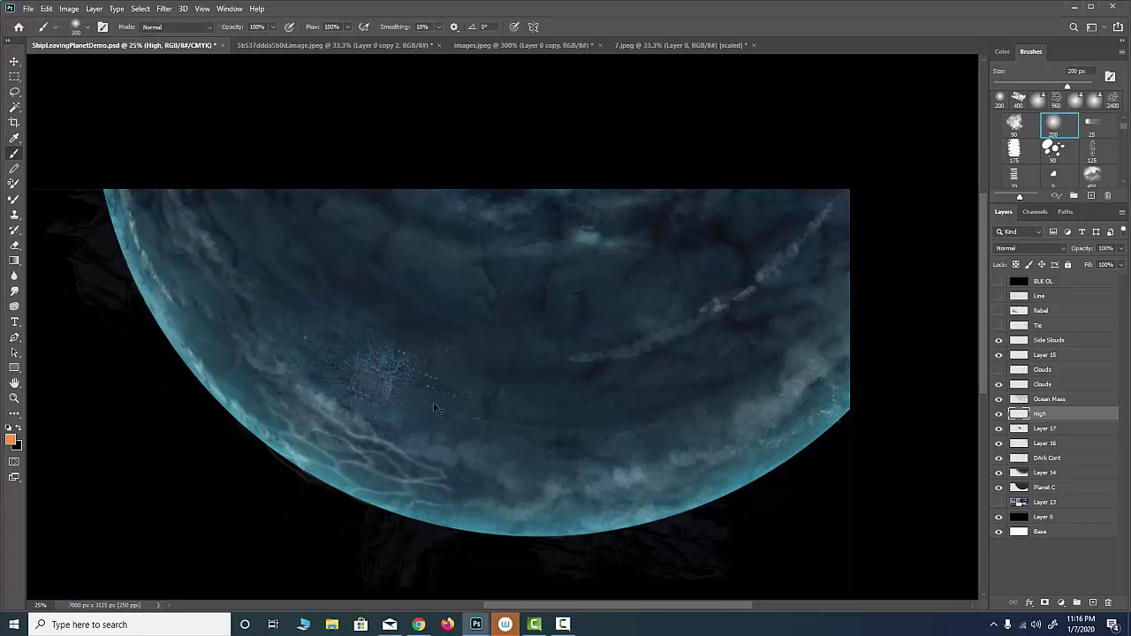
key("ctrl+plus")
left_click_drag(427, 389, 541, 377)
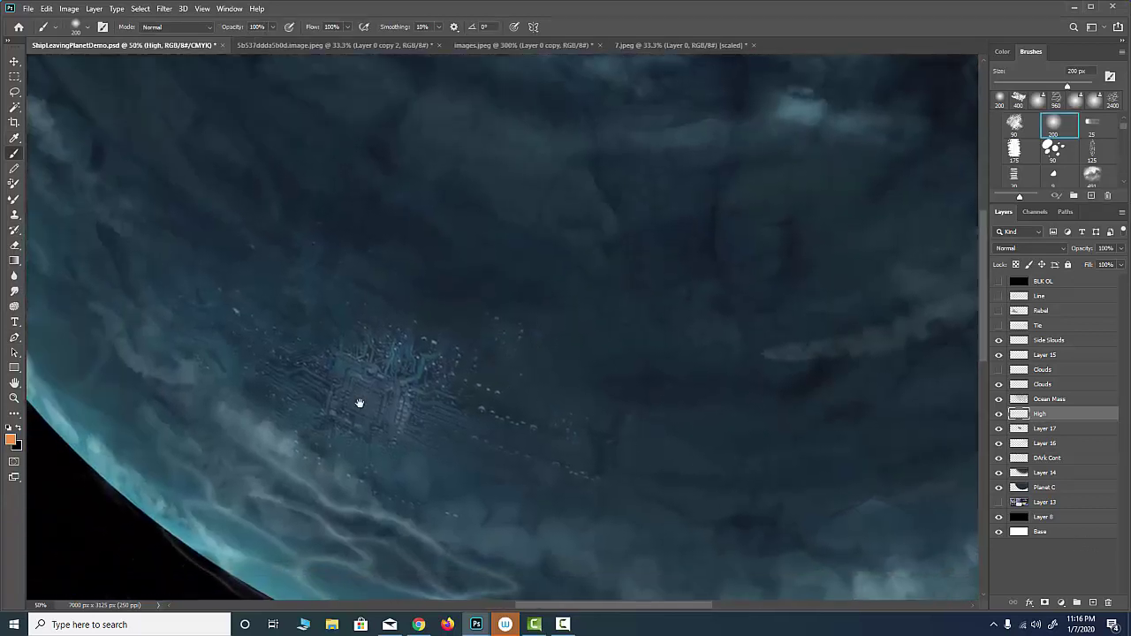
left_click_drag(359, 403, 389, 406)
key("bracketleft")
key("bracketleft")
key("bracketleft")
key("bracketleft")
key("bracketleft")
key("bracketleft")
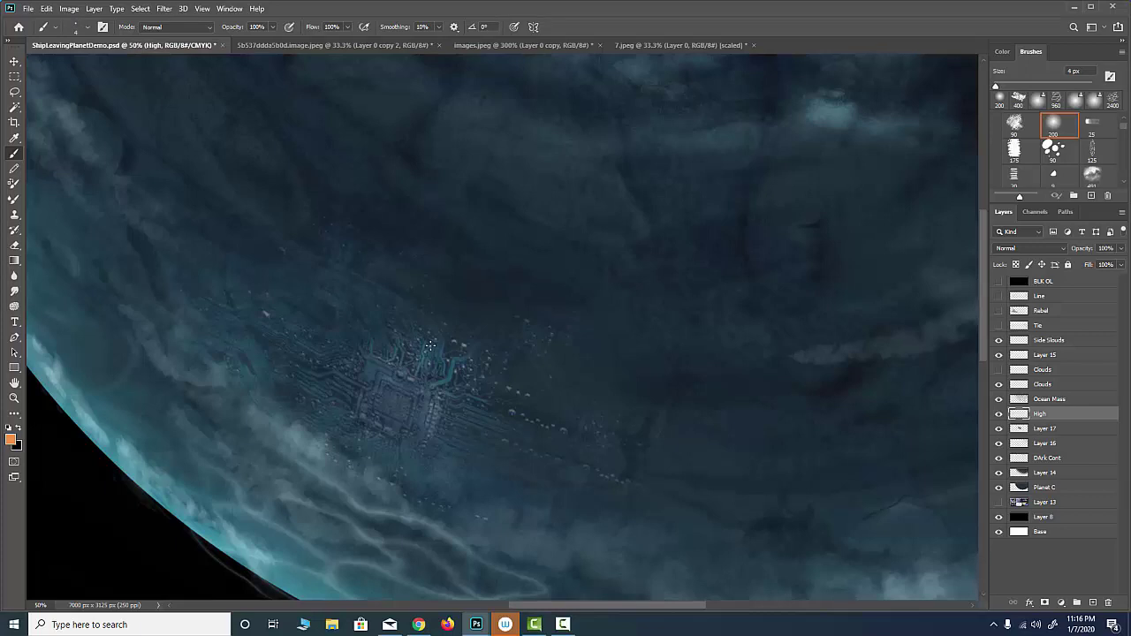
left_click(430, 345)
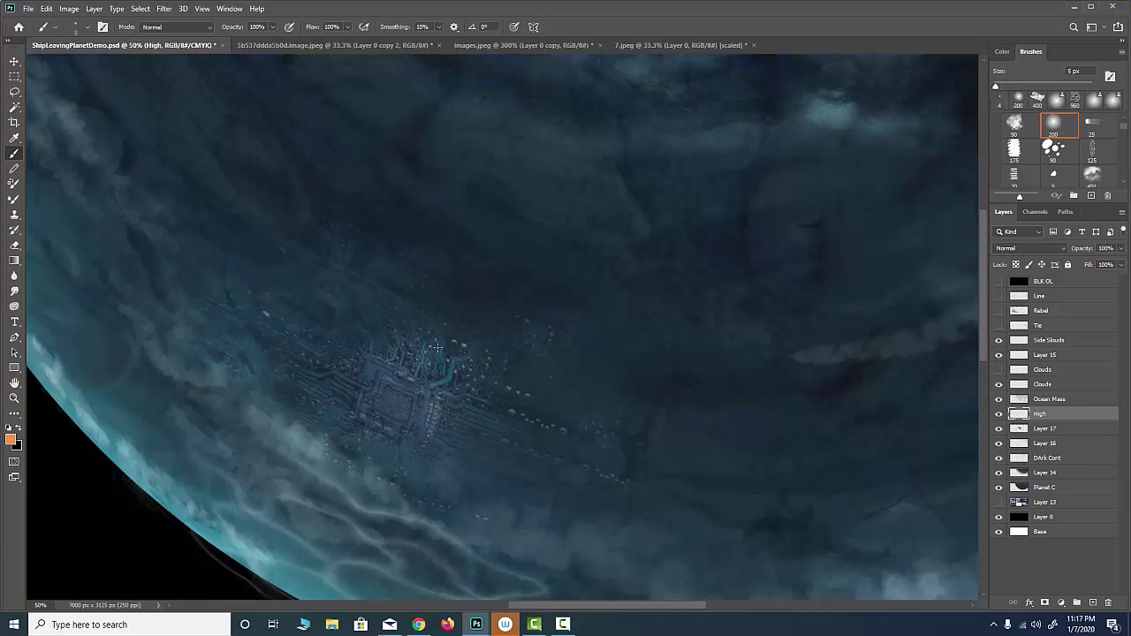
- Lighten the foreground colour to peach, fbbd8b
left_click(12, 439)
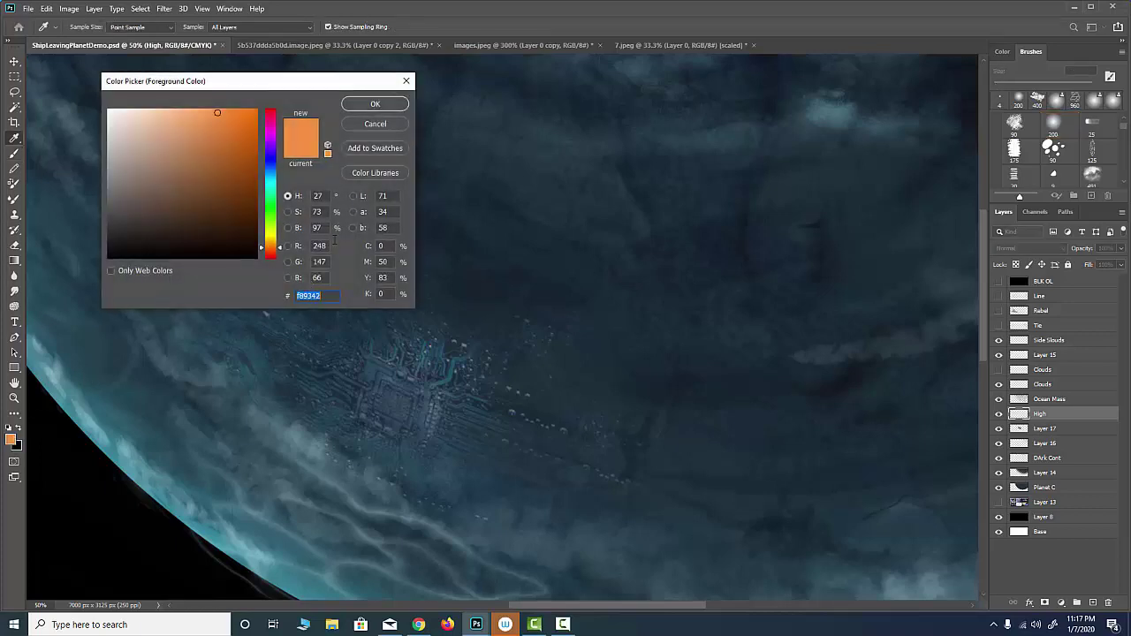
left_click(175, 111)
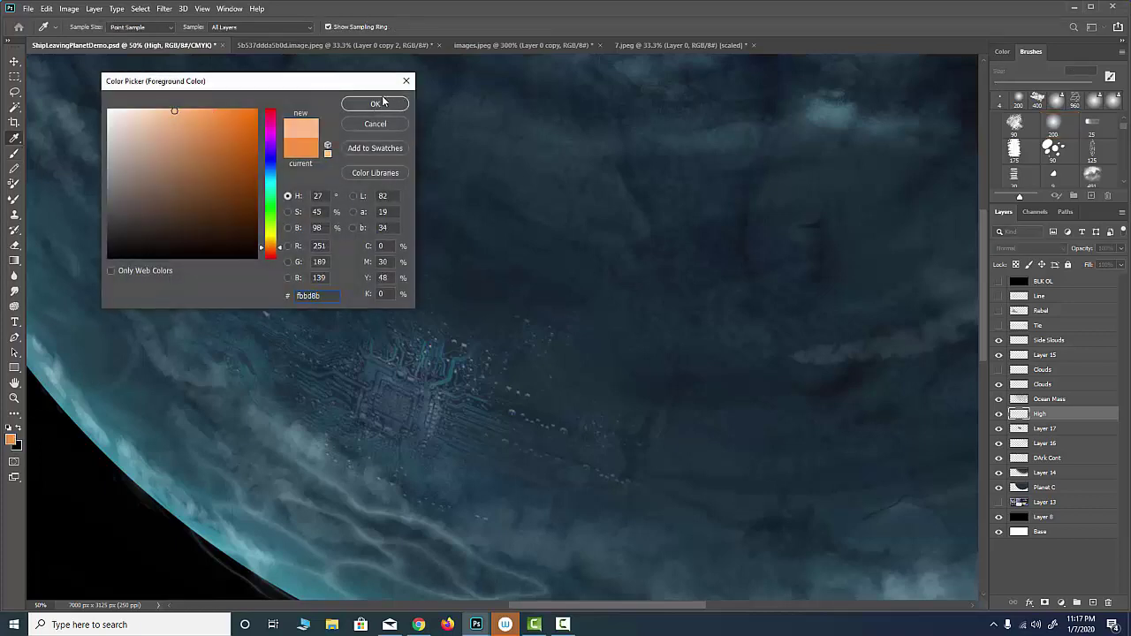
left_click(375, 104)
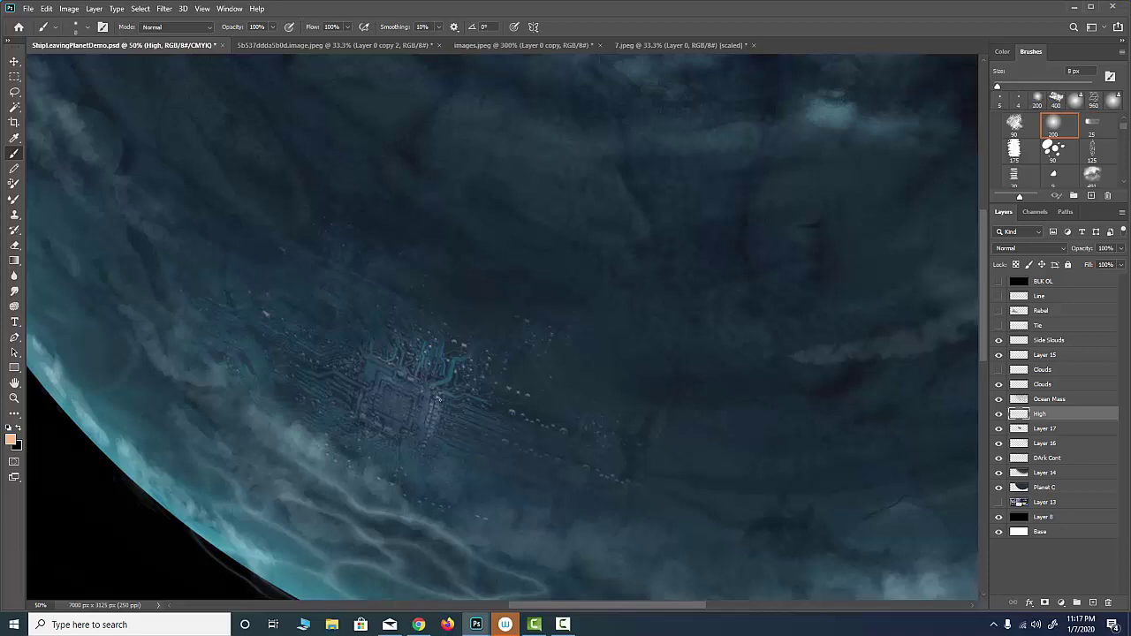
- Paint a small light at the chip's upper-right corner and surround it with a soft 50 px glow at 10% opacity
key("bracketright")
key("bracketright")
key("bracketleft")
key("bracketleft")
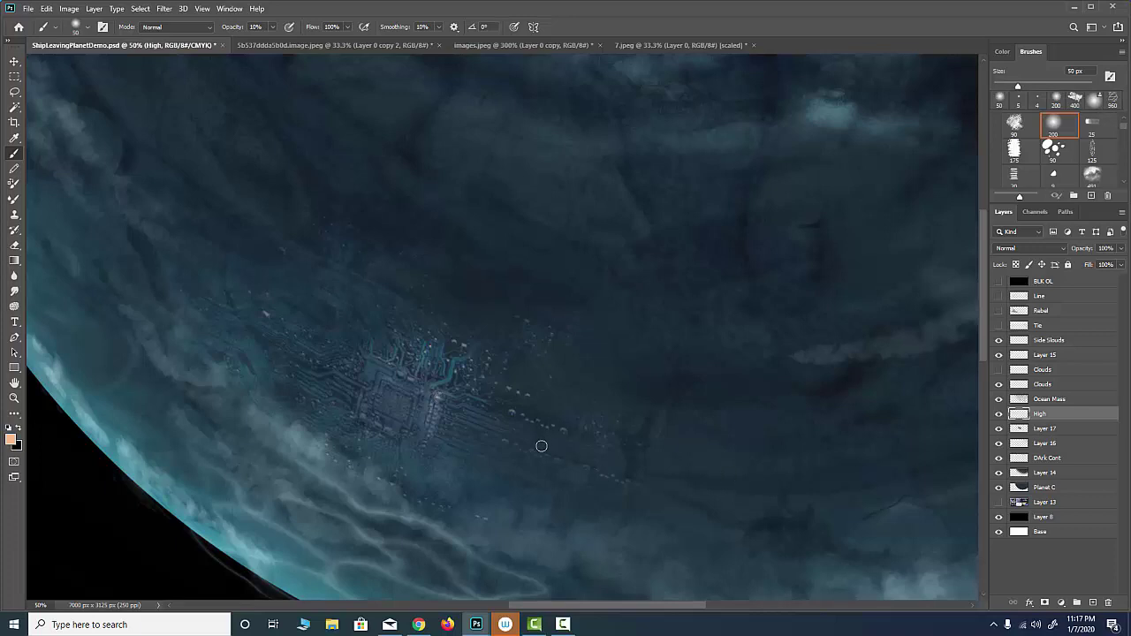
- Select the glowing light at the chip's upper-right corner with a rectangular marquee and copy it to a new layer
key("m")
left_click_drag(421, 382, 460, 415)
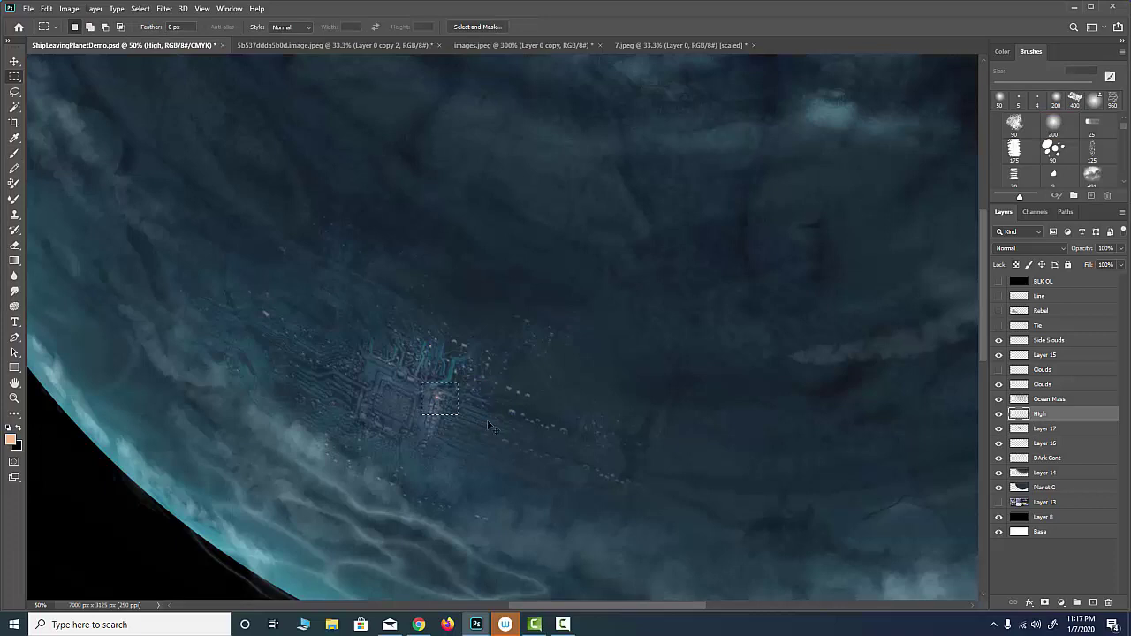
key("ctrl+j")
key("c")
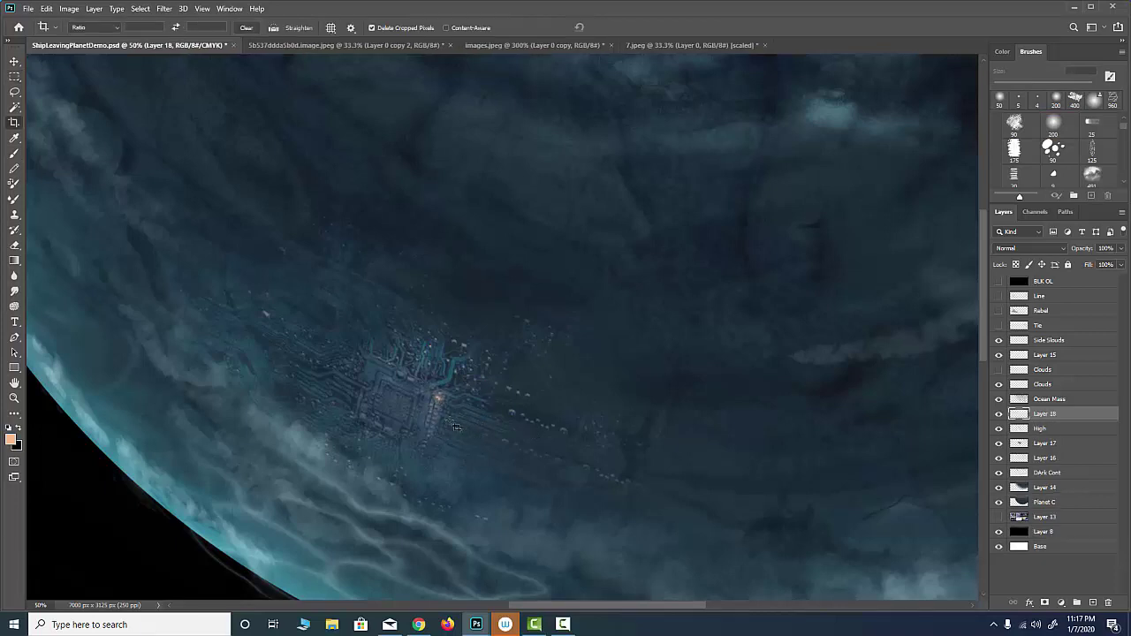
left_click_drag(447, 432, 416, 426)
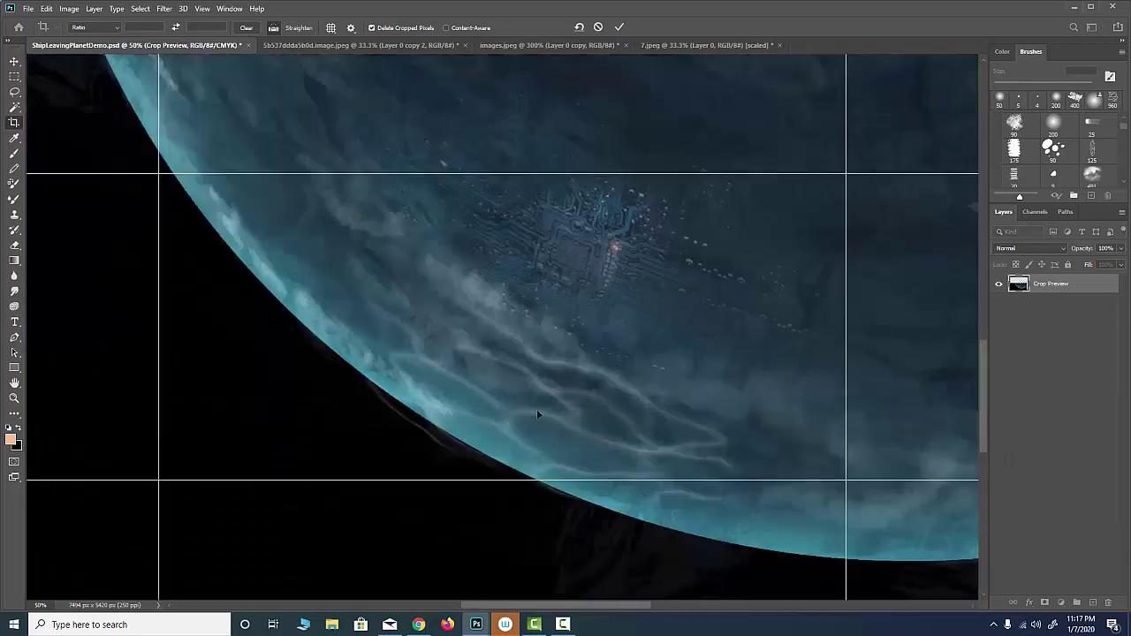
left_click_drag(536, 409, 450, 464)
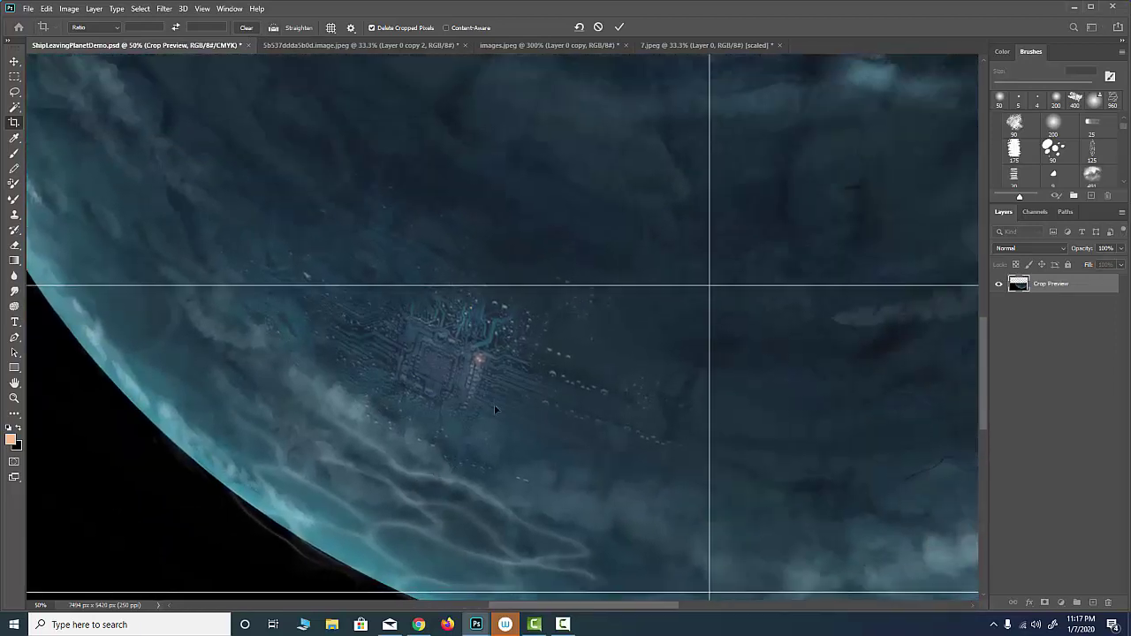
left_click_drag(494, 404, 492, 371)
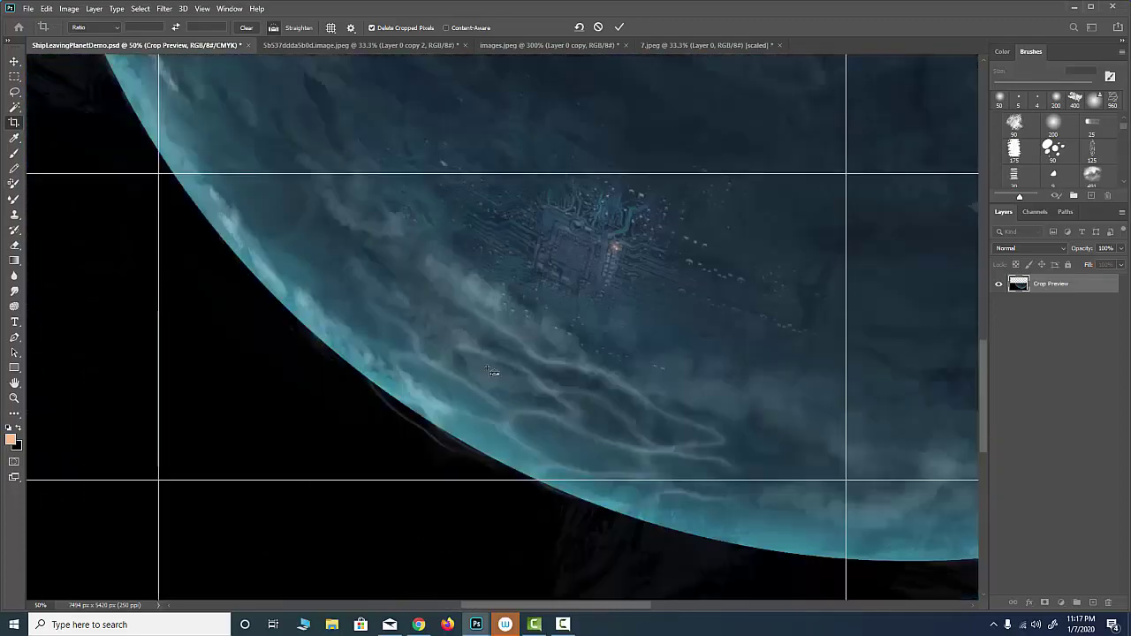
- Move the copied light on Layer 18 to the chip's left edge, level with the original light
left_click(15, 61)
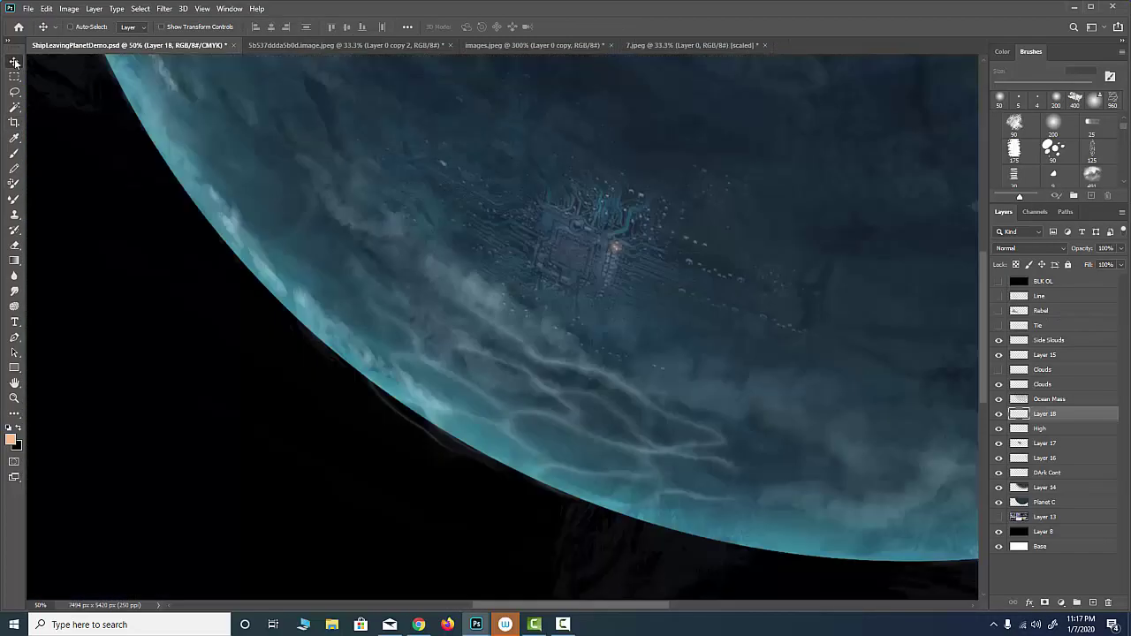
left_click_drag(640, 318, 408, 409)
scroll(591, 387, "down", 1)
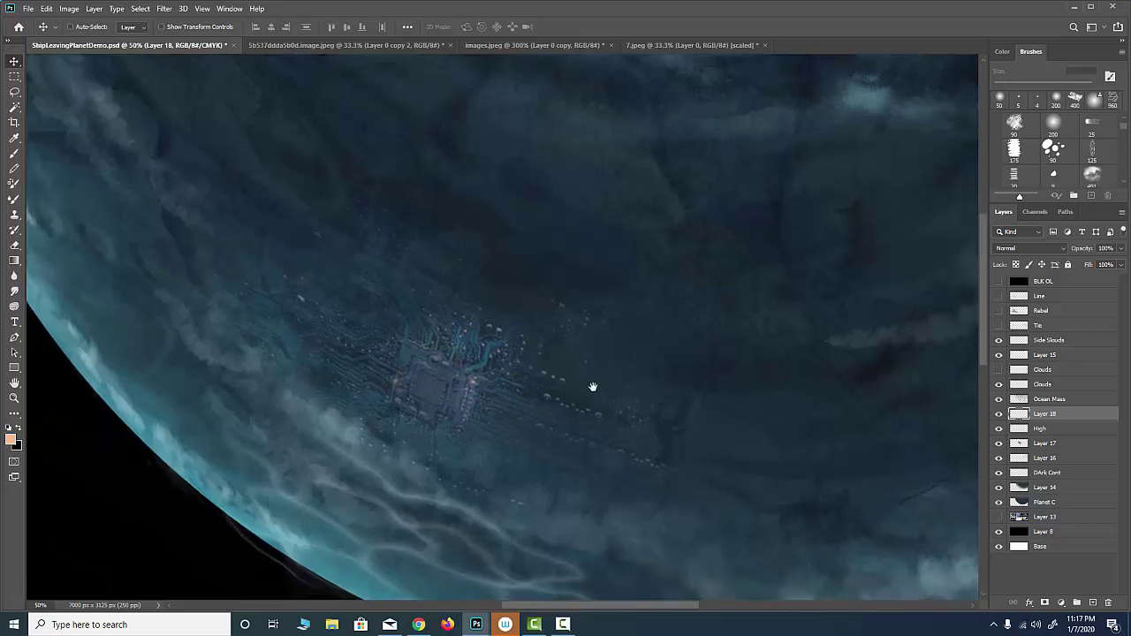
- Duplicate the light from Layer 18 and place the copy on the dotted trace to the right of the chip
key("ctrl+j")
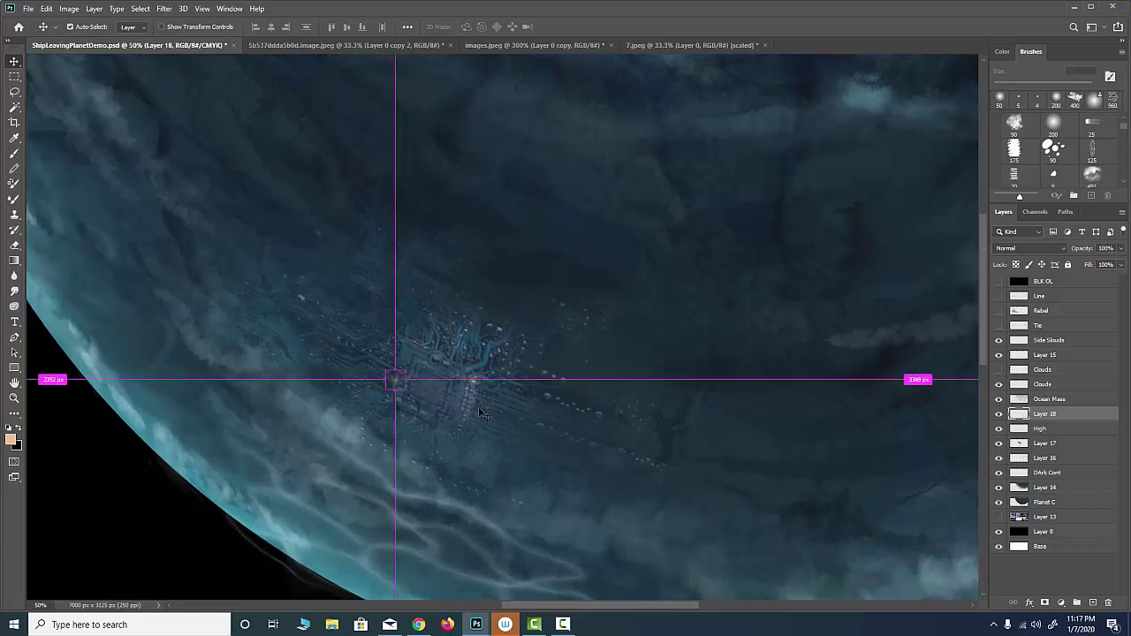
left_click_drag(425, 405, 597, 422)
left_click_drag(688, 375, 666, 374)
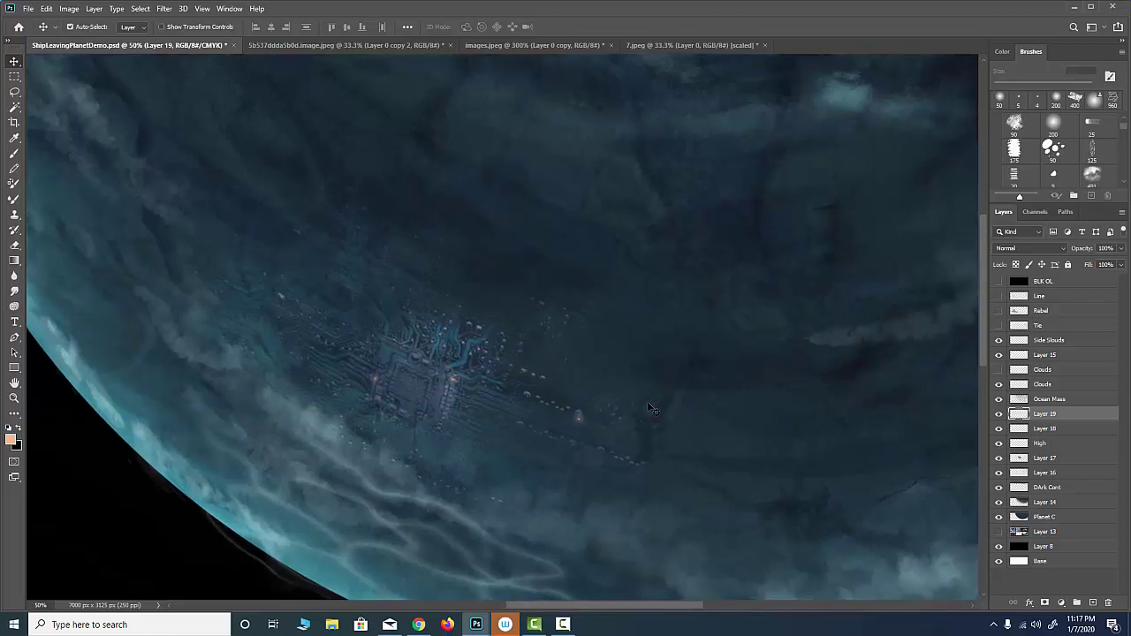
- Duplicate the light from Layer 19, place the copy on the traces upper-left of the chip, and lower its opacity to 74%
key("ctrl+j")
left_click_drag(580, 416, 395, 428)
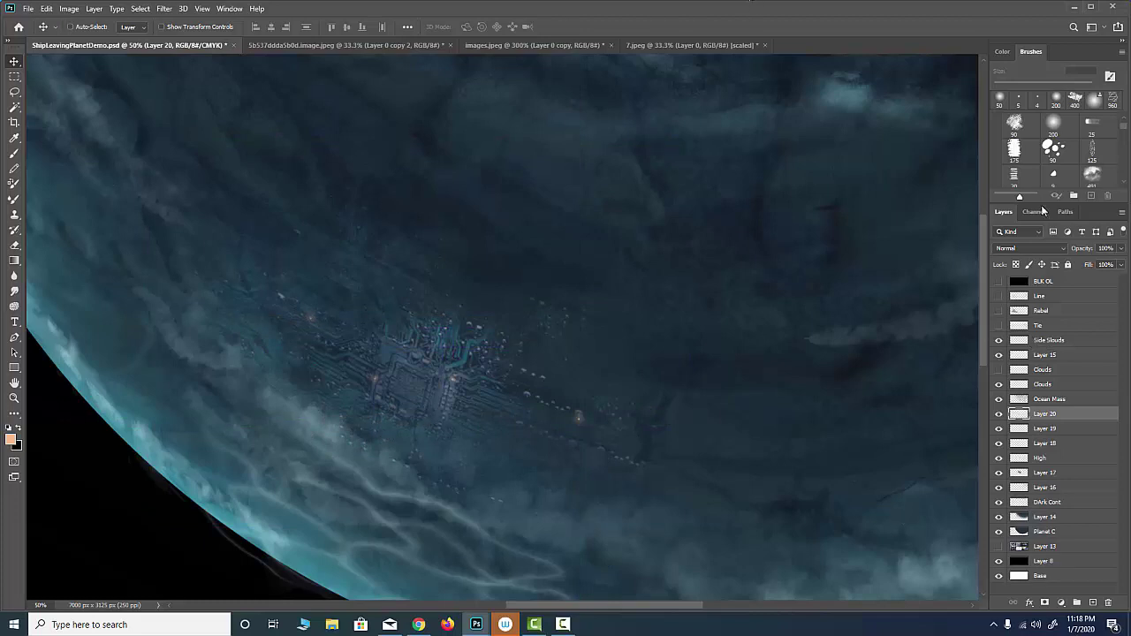
left_click(1124, 249)
left_click_drag(1119, 262, 1106, 263)
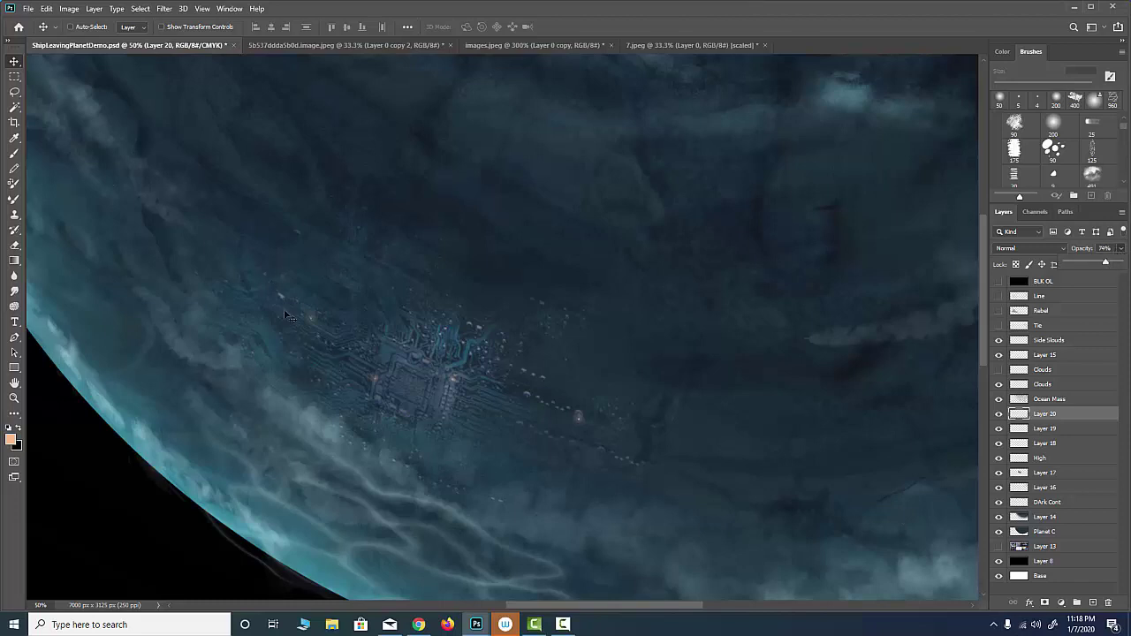
- Duplicate the light from Layer 20 and place the copy below and to the left of the chip
left_click(560, 353)
key("ctrl")
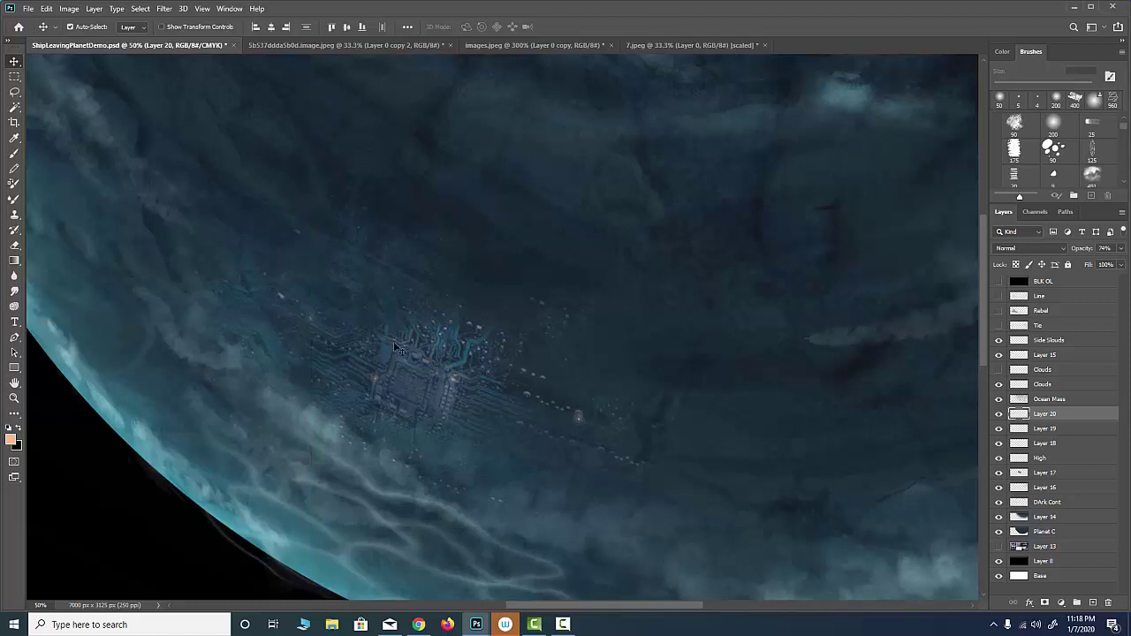
key("ctrl+shift+alt+n")
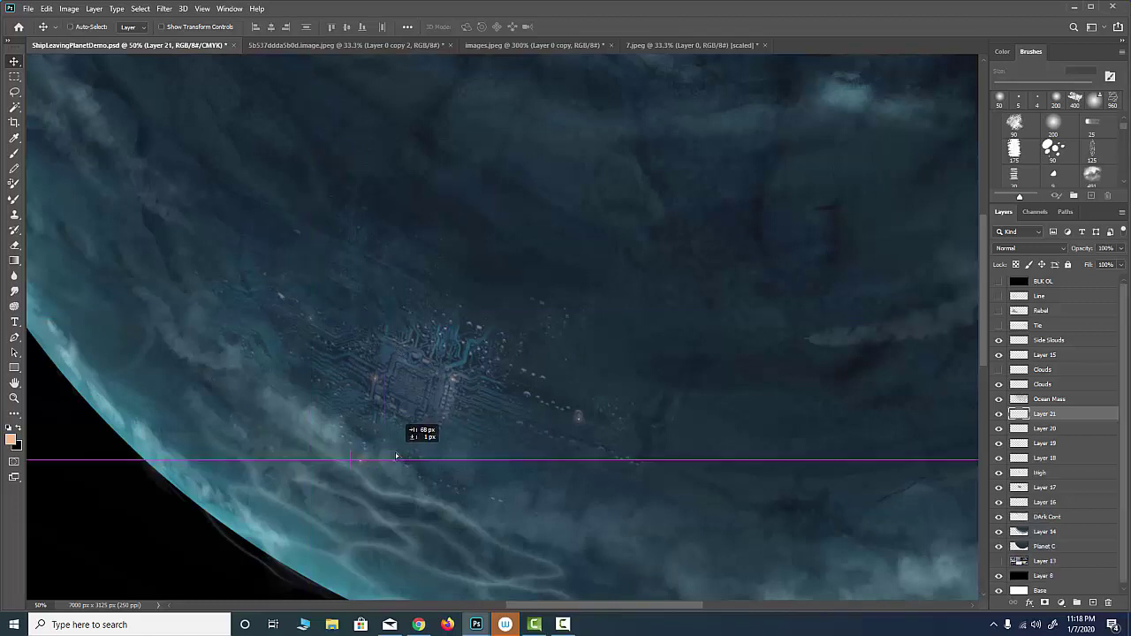
left_click_drag(556, 409, 461, 456)
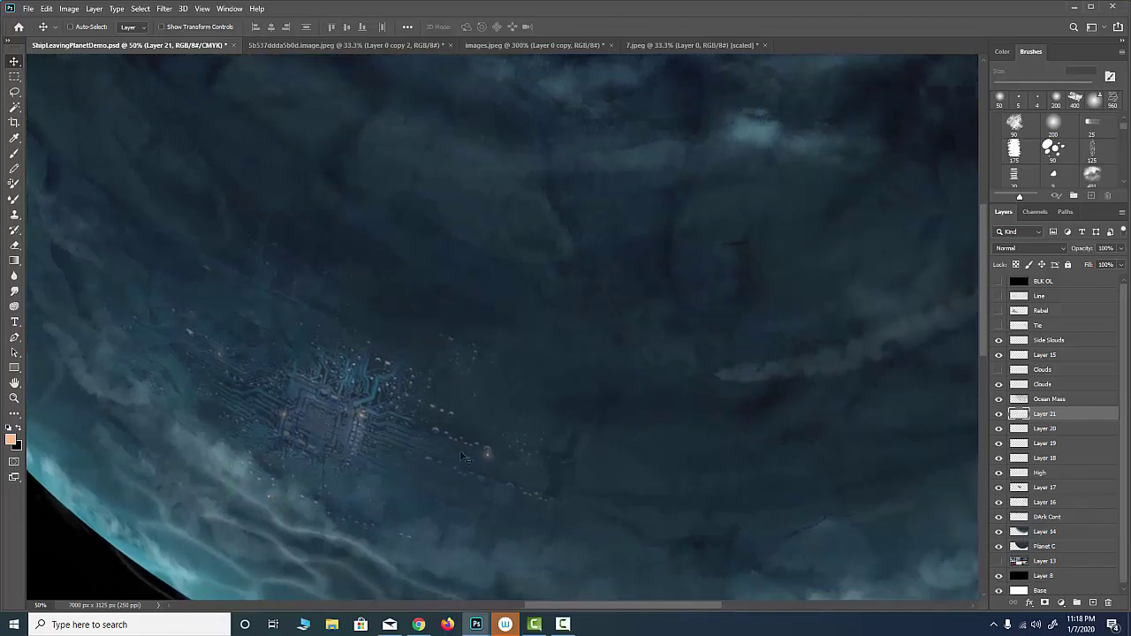
- Add two more copies of the light, one on the specks upper-right of the chip and one at the chip's left edge
key("ctrl+shift+alt+n")
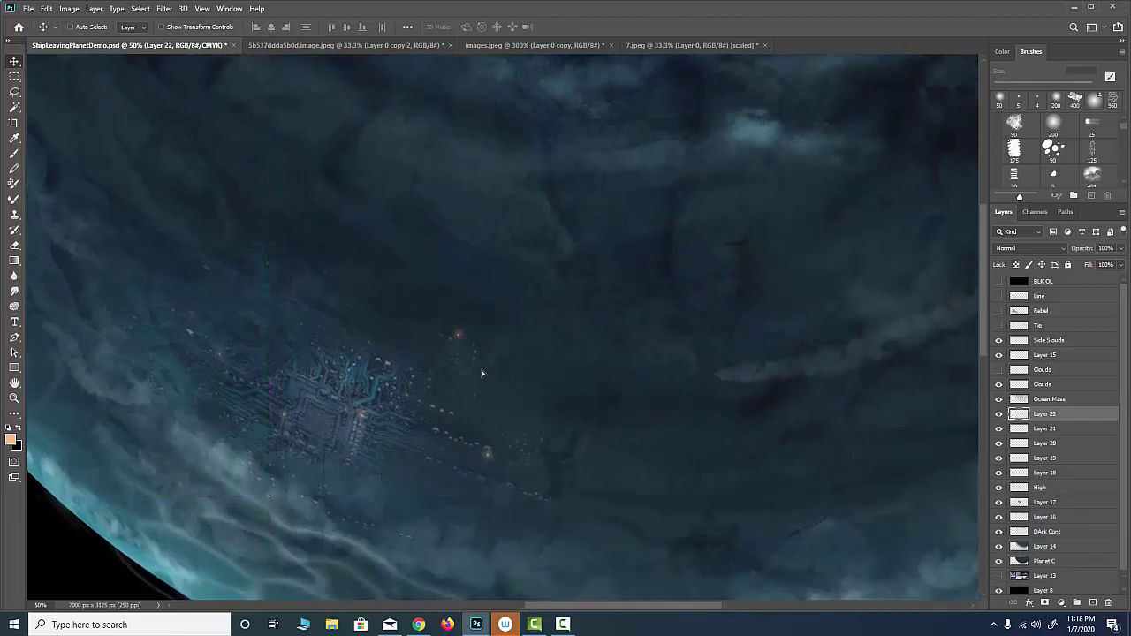
left_click_drag(607, 379, 671, 345)
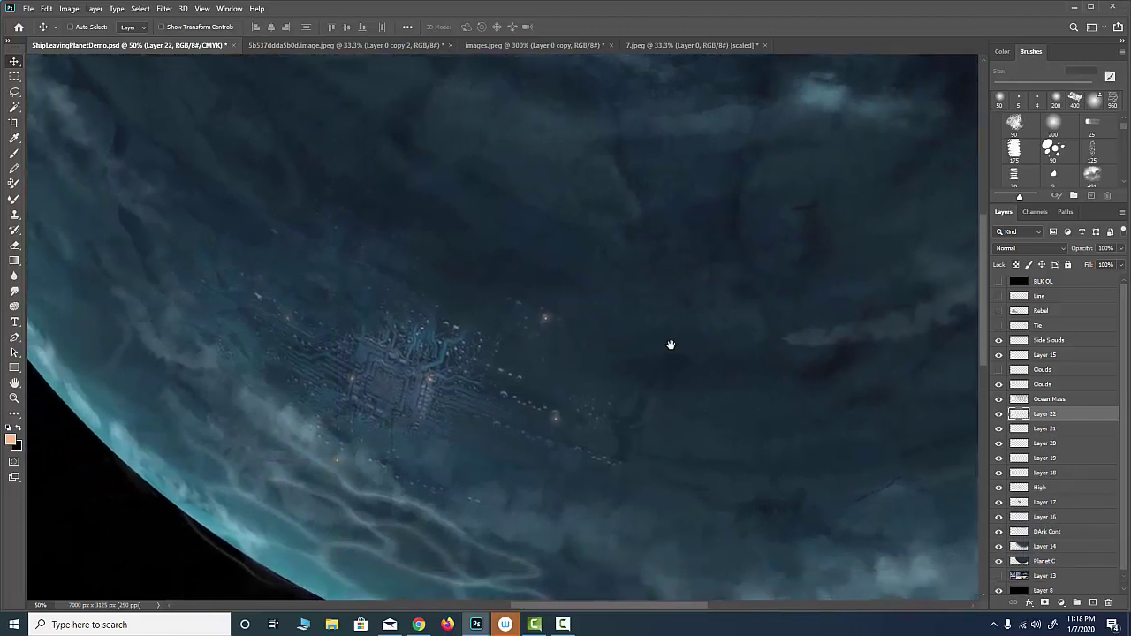
key("ctrl+shift+alt+n")
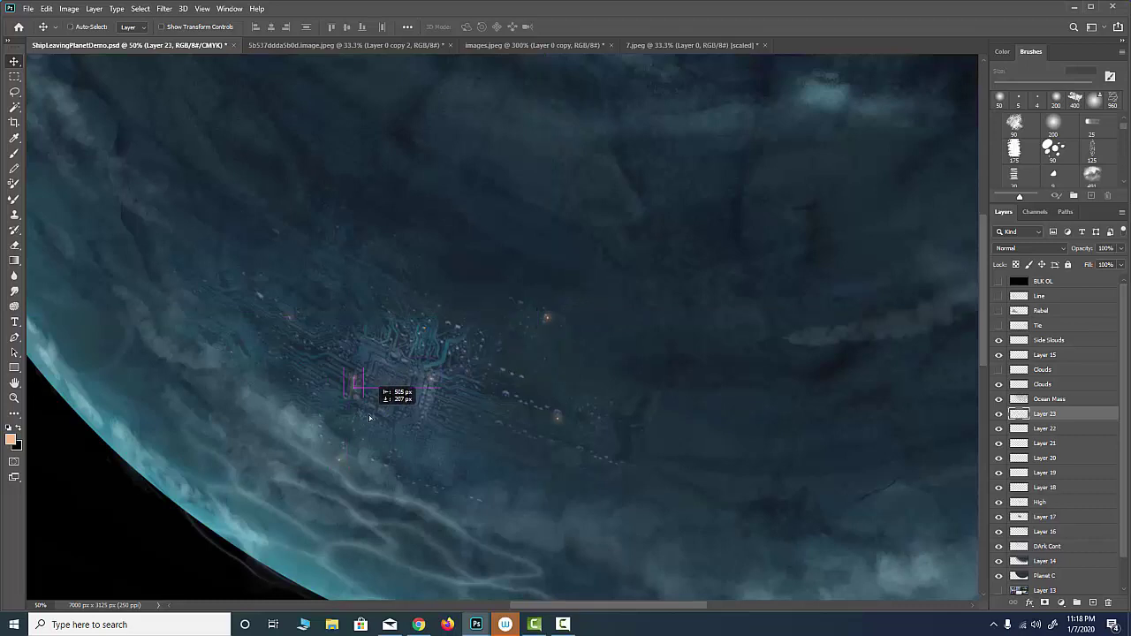
left_click_drag(370, 417, 369, 415)
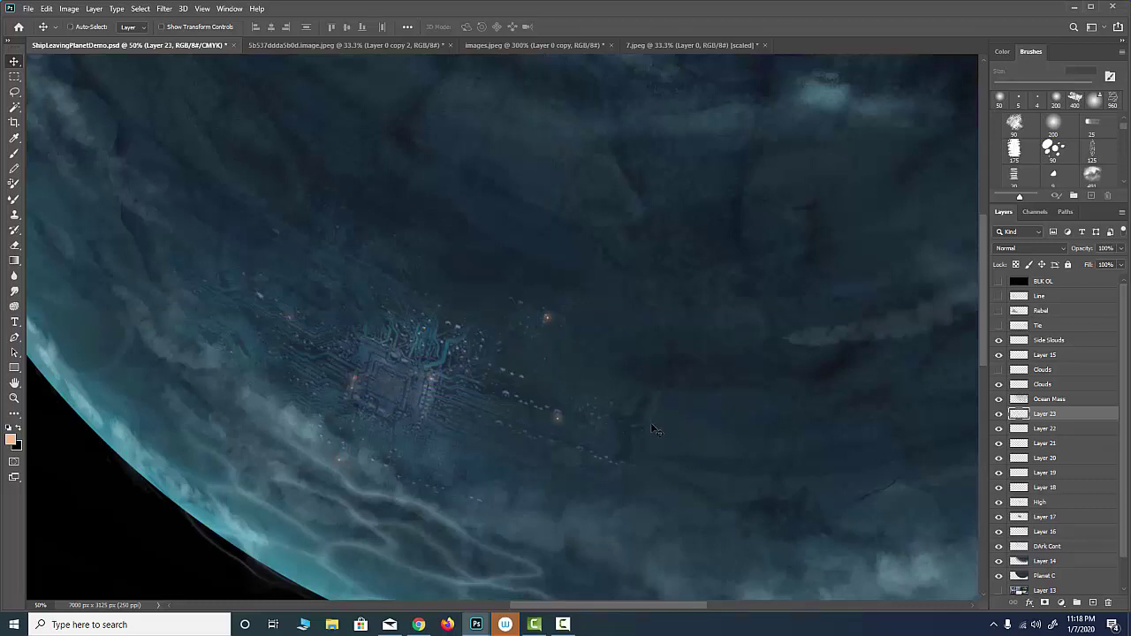
- Pick the Ocean Mass layer under the chip area and toggle its visibility to check what it contributes
key("ctrl+minus")
scroll(727, 286, "up", 1)
left_click_drag(727, 285, 582, 285)
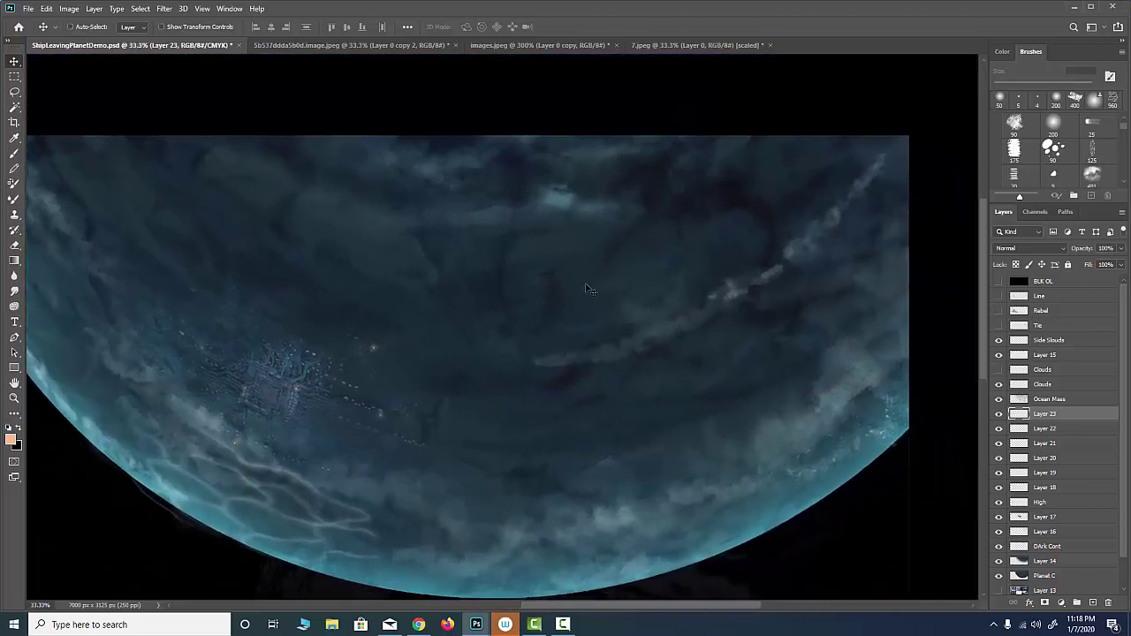
key("ctrl+minus")
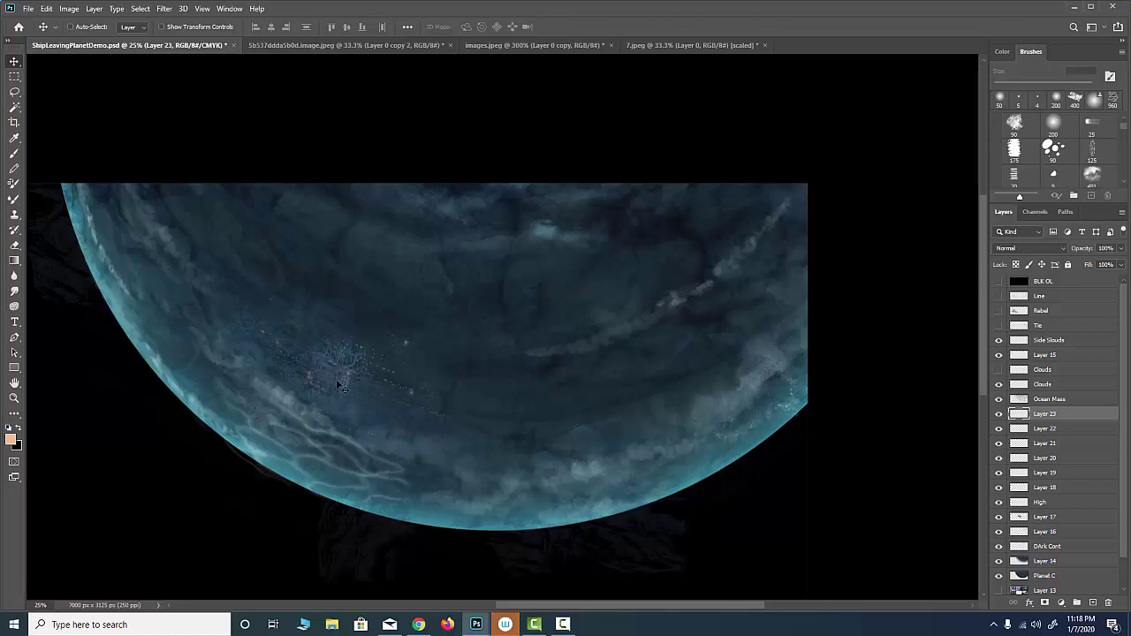
right_click(334, 380)
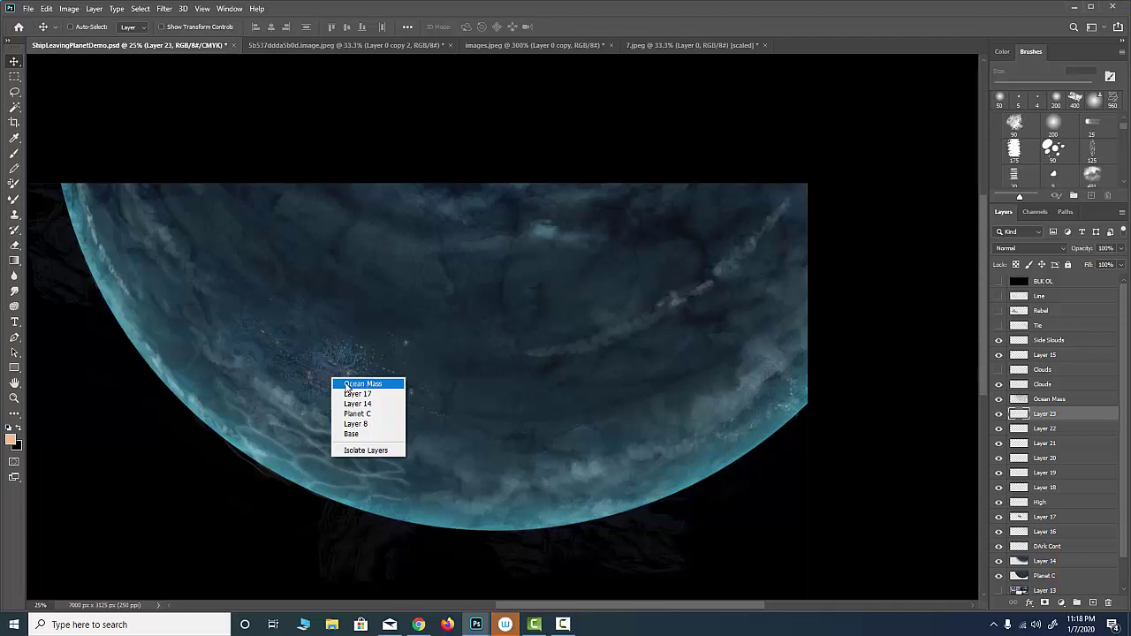
left_click(313, 367)
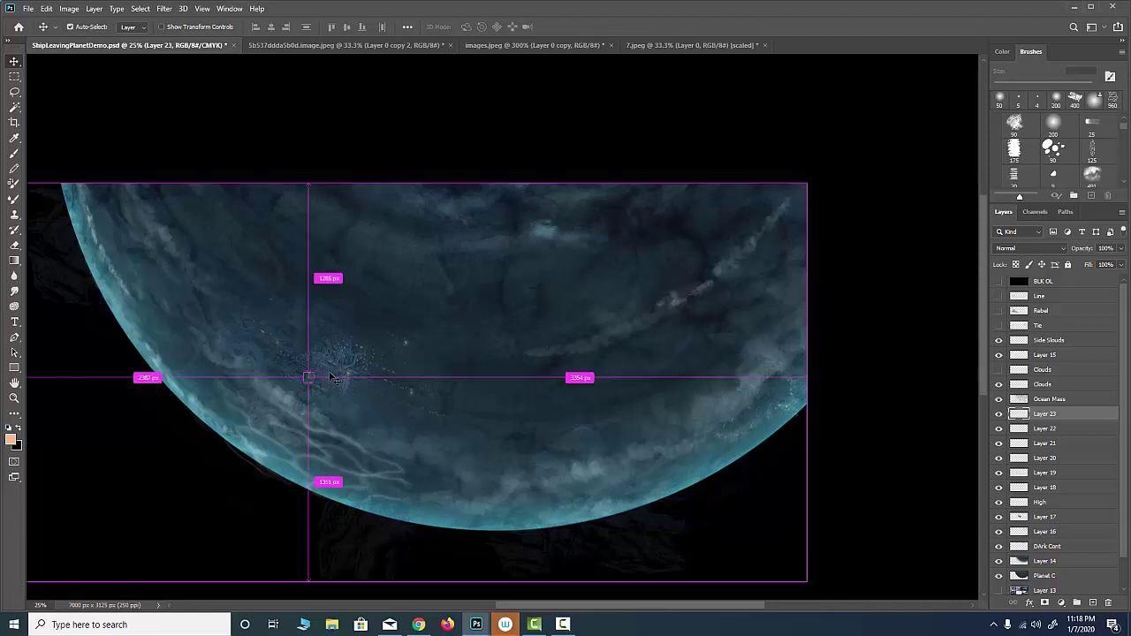
right_click(331, 375)
left_click(349, 380)
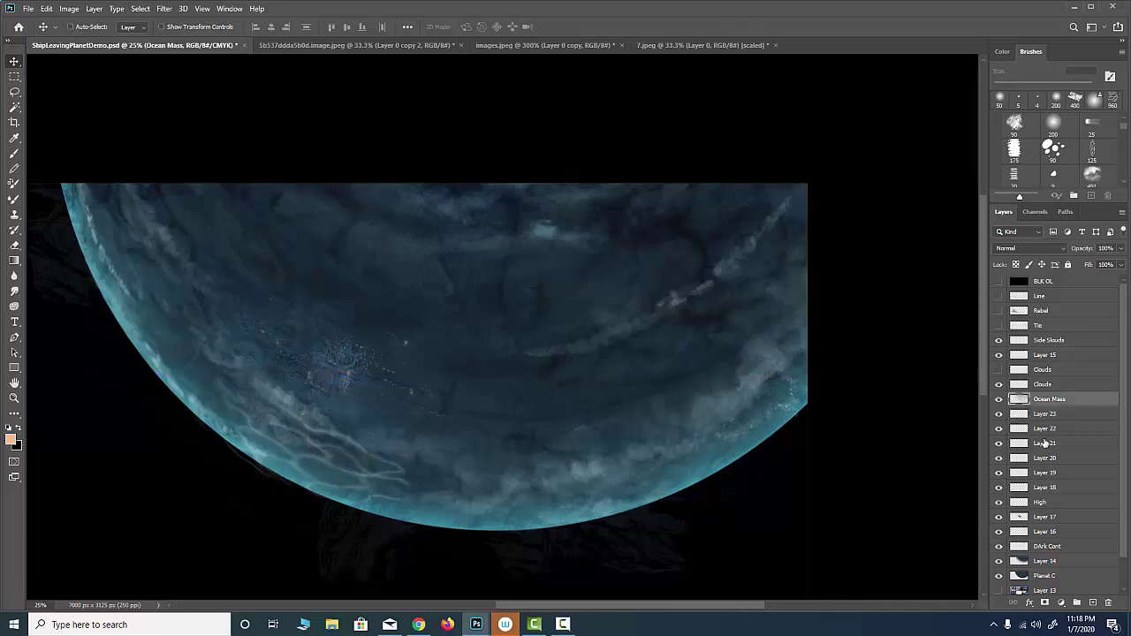
left_click(999, 400)
left_click(999, 399)
- Select Layer 17, which holds the circuit pattern, check it by toggling its visibility, and lower its opacity to 58%
right_click(351, 365)
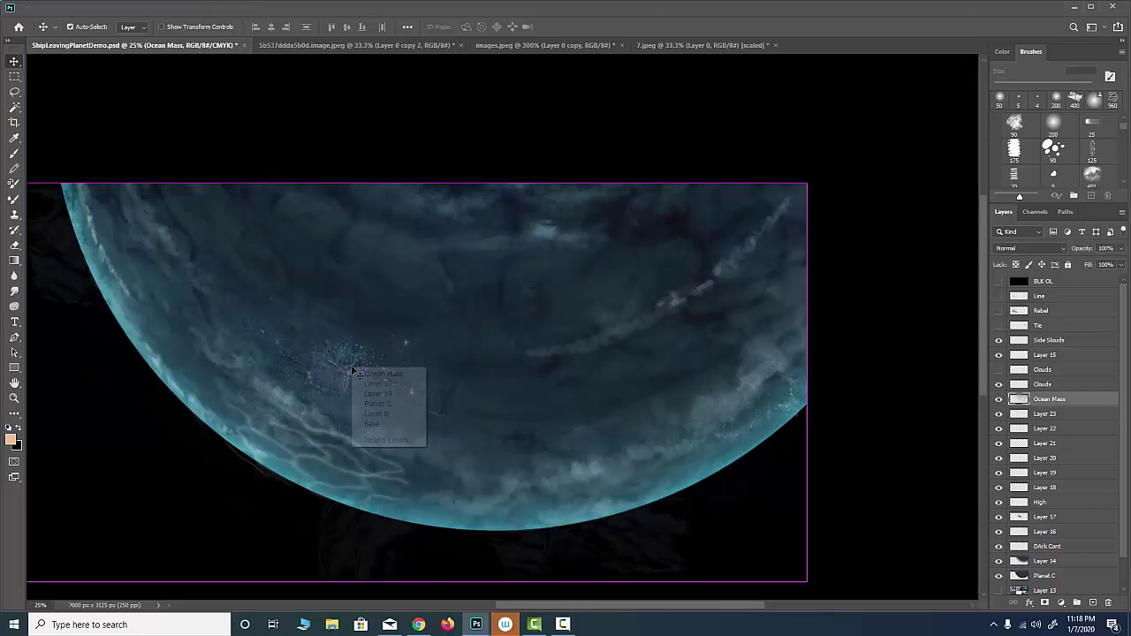
left_click(385, 383)
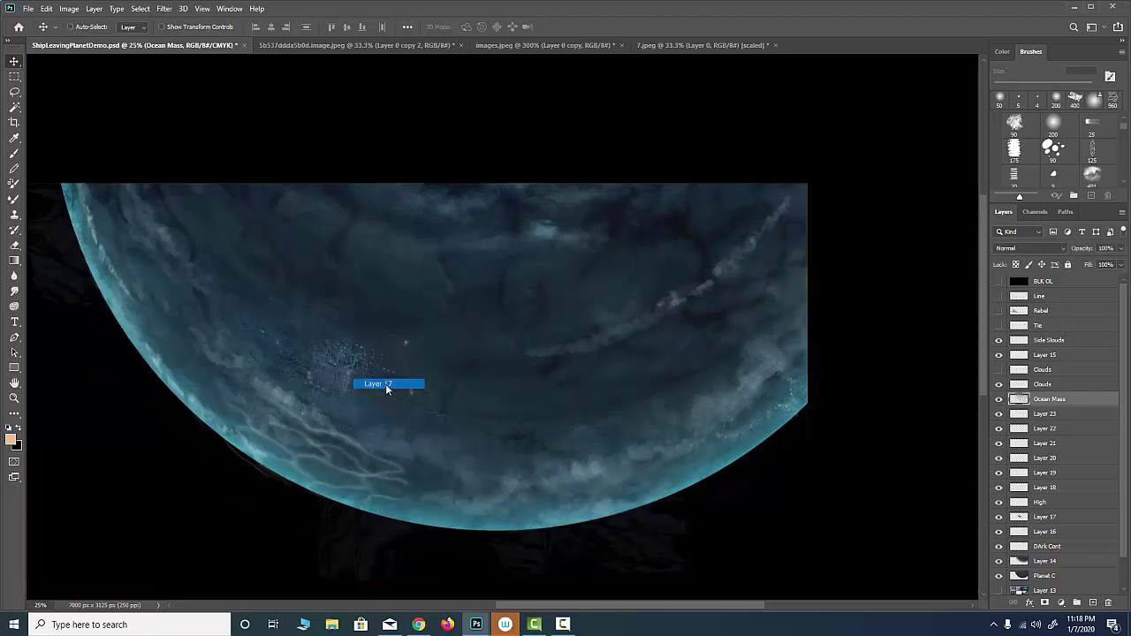
left_click(999, 518)
left_click(999, 517)
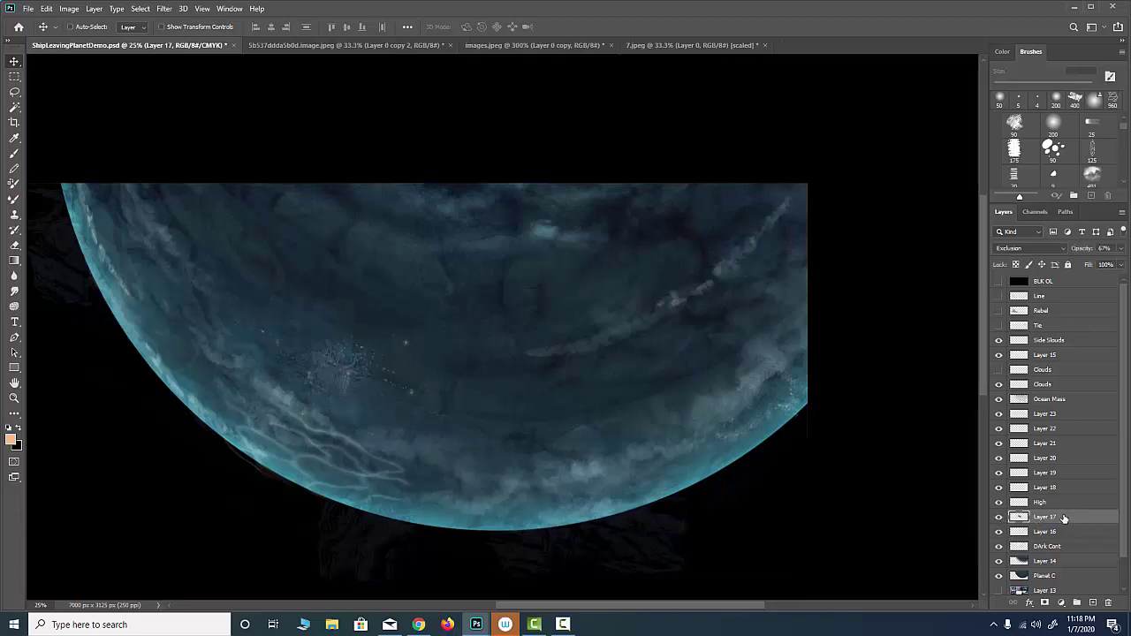
left_click_drag(1121, 248, 1096, 262)
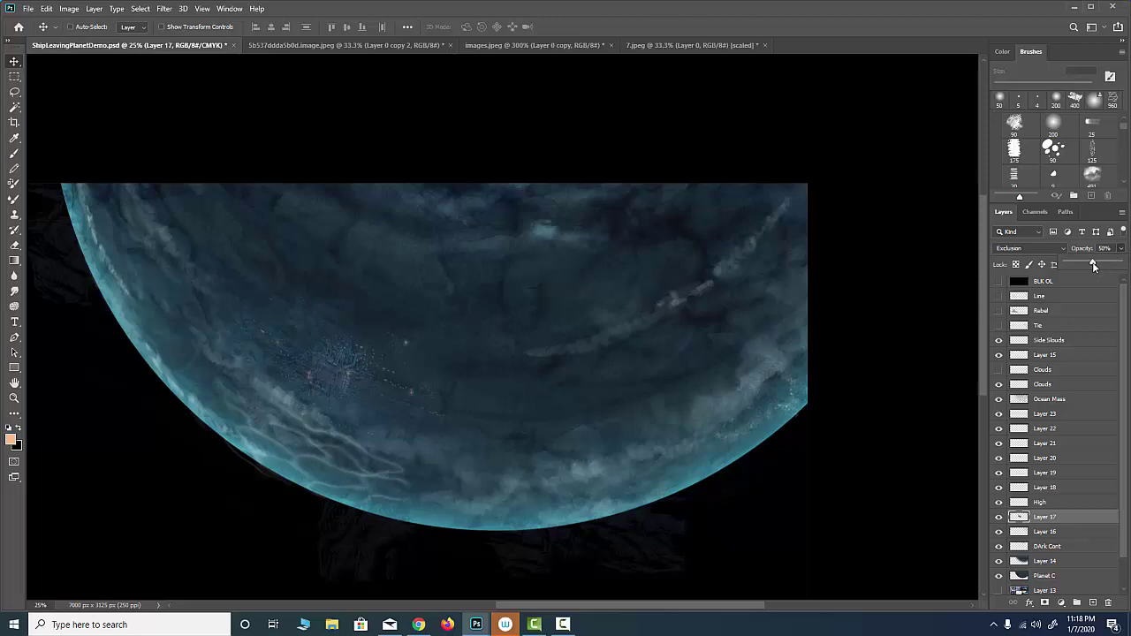
left_click_drag(1094, 264, 1097, 265)
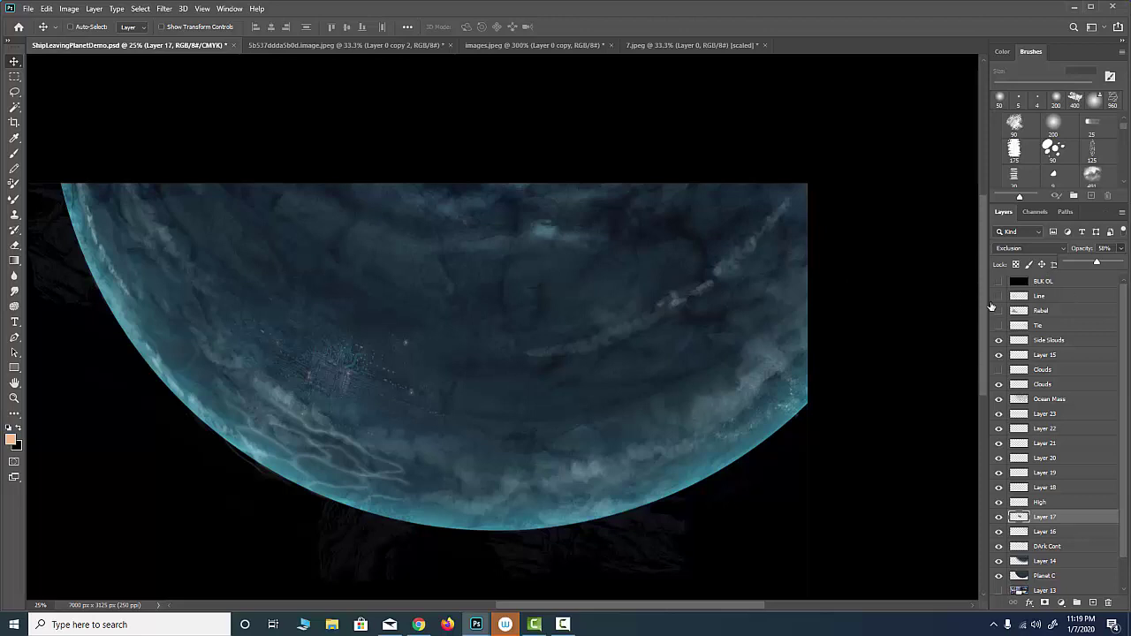
- Compare the planet with and without Layer 17's circuit pattern, and rename that layer City
key("ctrl+minus")
key("b")
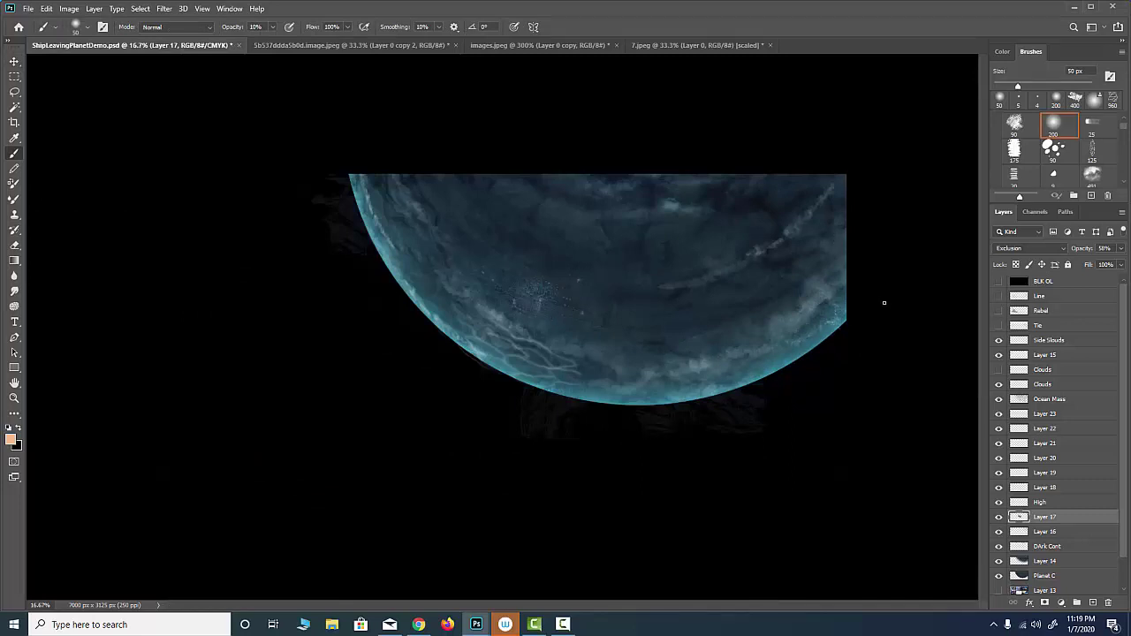
scroll(884, 303, "up", 2)
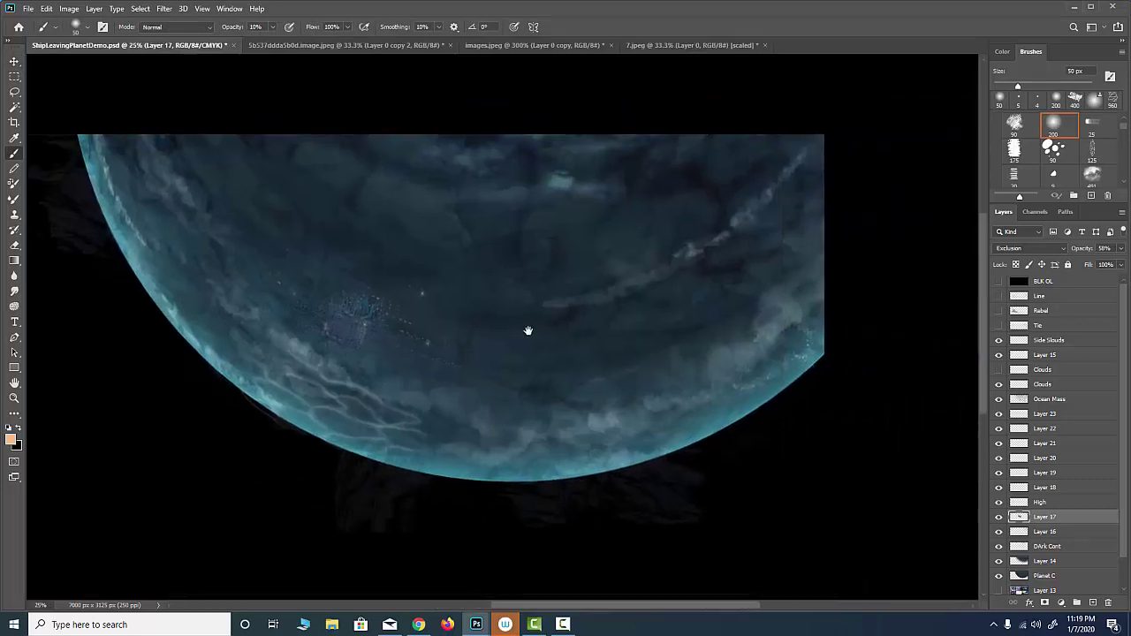
scroll(892, 253, "down", 1)
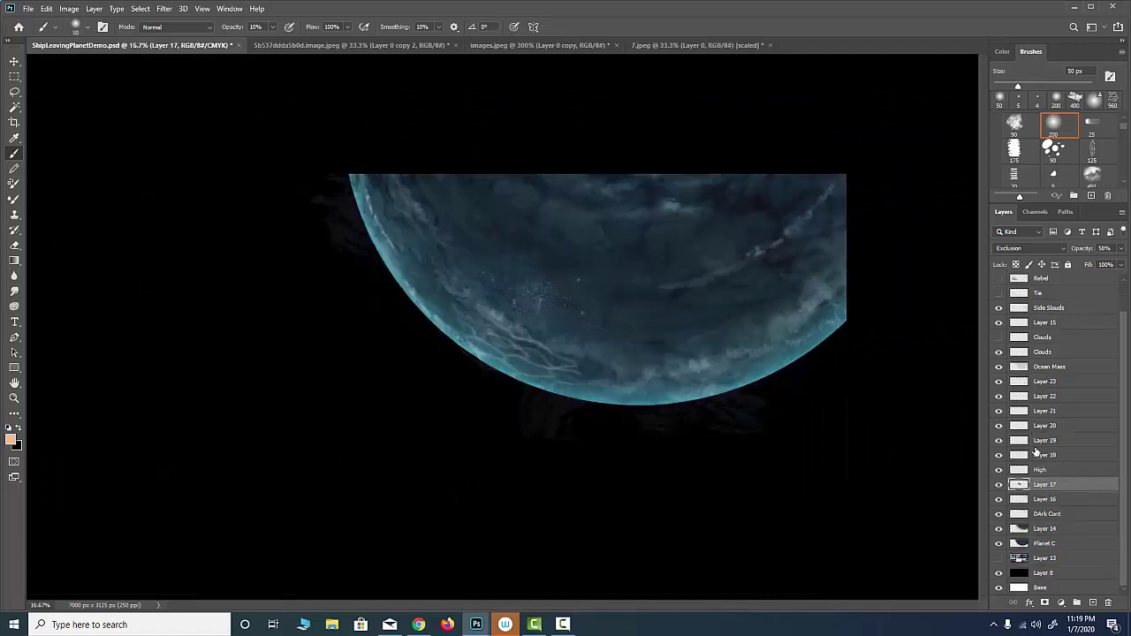
scroll(1060, 442, "down", 1)
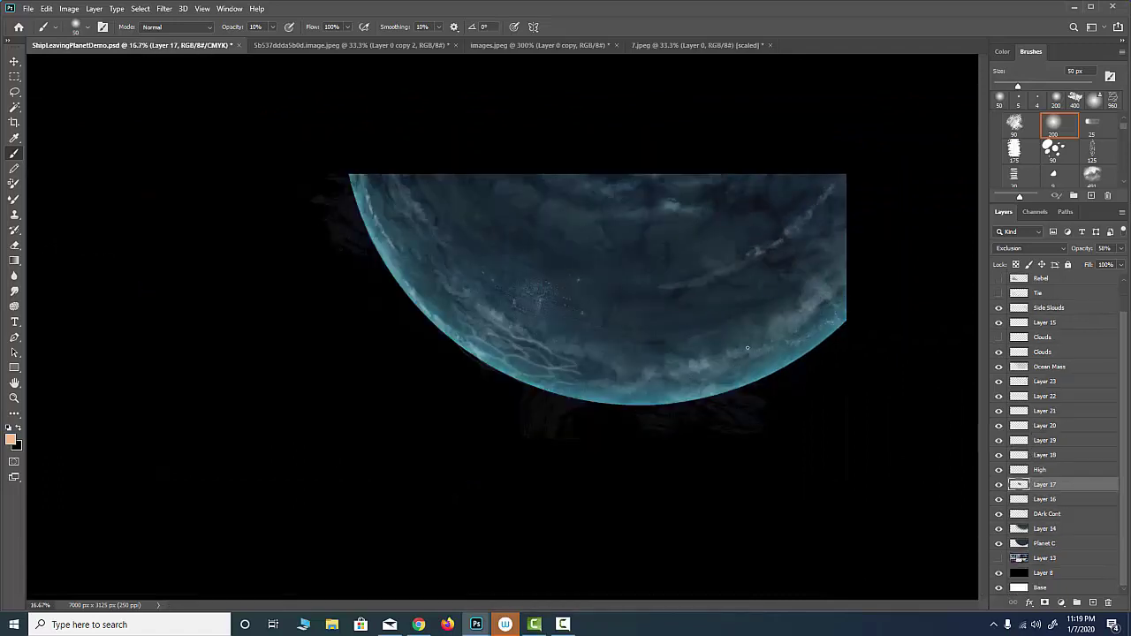
left_click(999, 486)
left_click(998, 486)
left_click(999, 486)
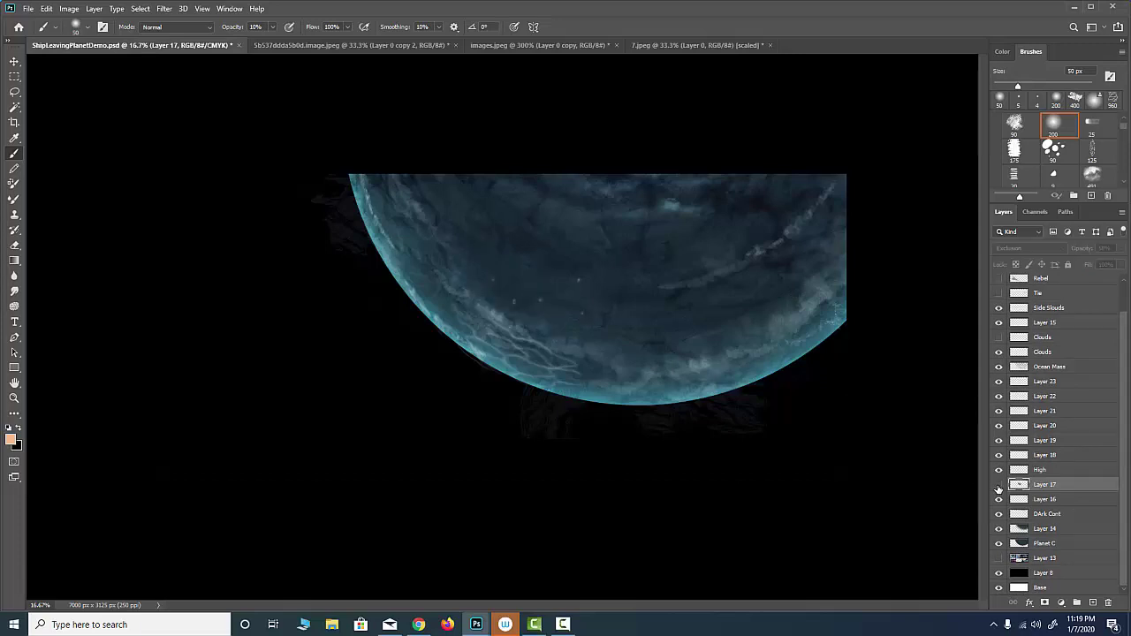
left_click(999, 486)
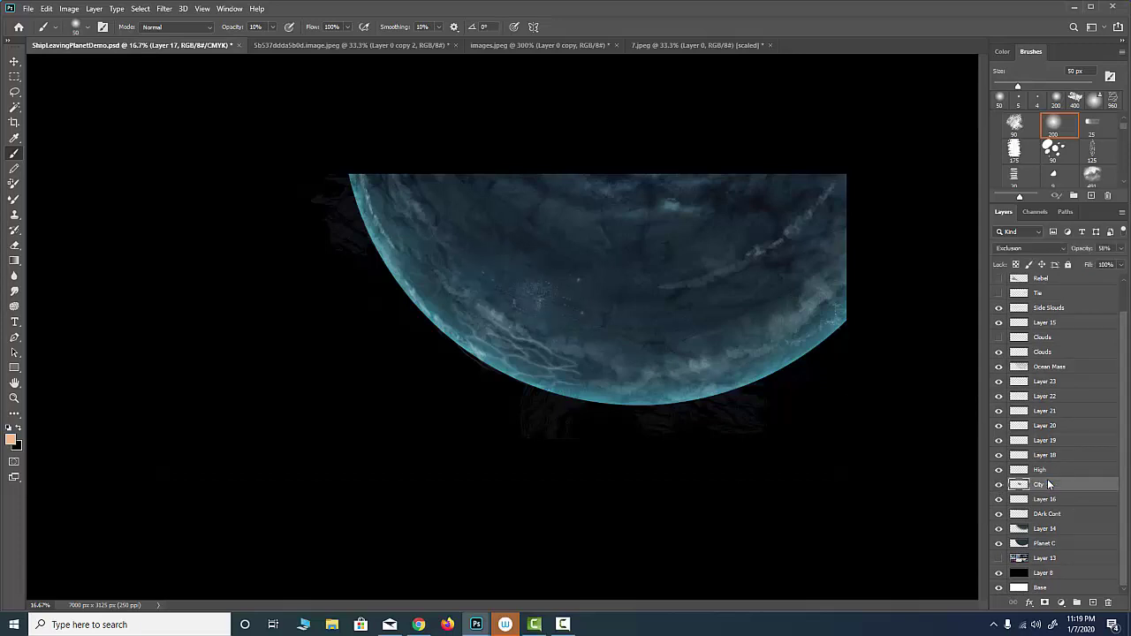
key("Return")
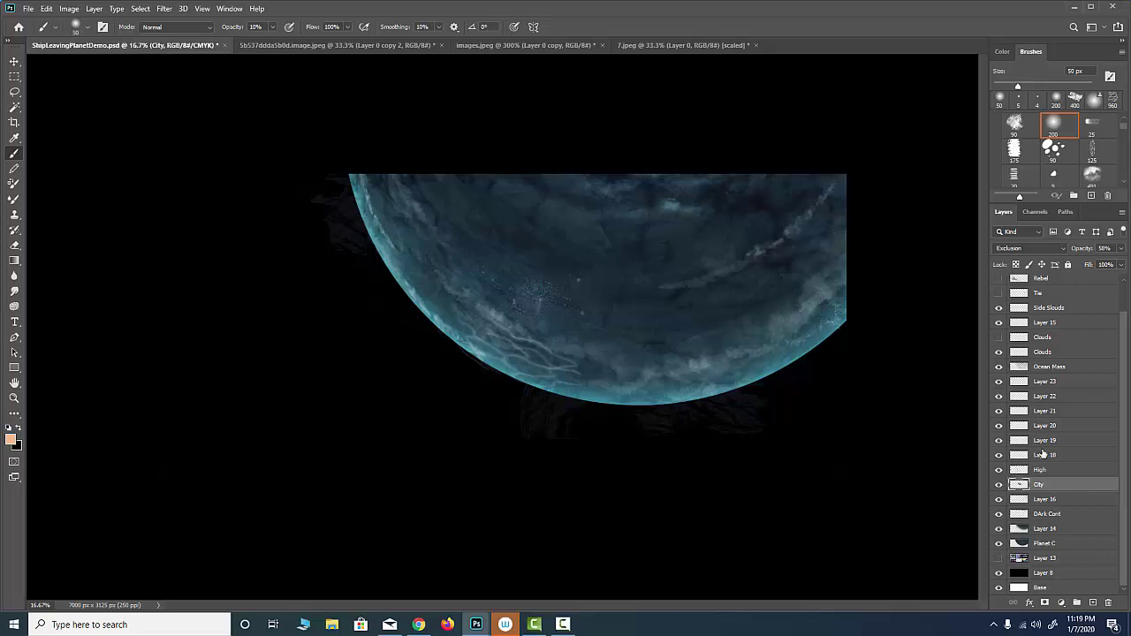
- Select the light layers from Layer 23 down to Layer 18 and merge them into one layer
left_click(1046, 453)
left_click(1048, 369)
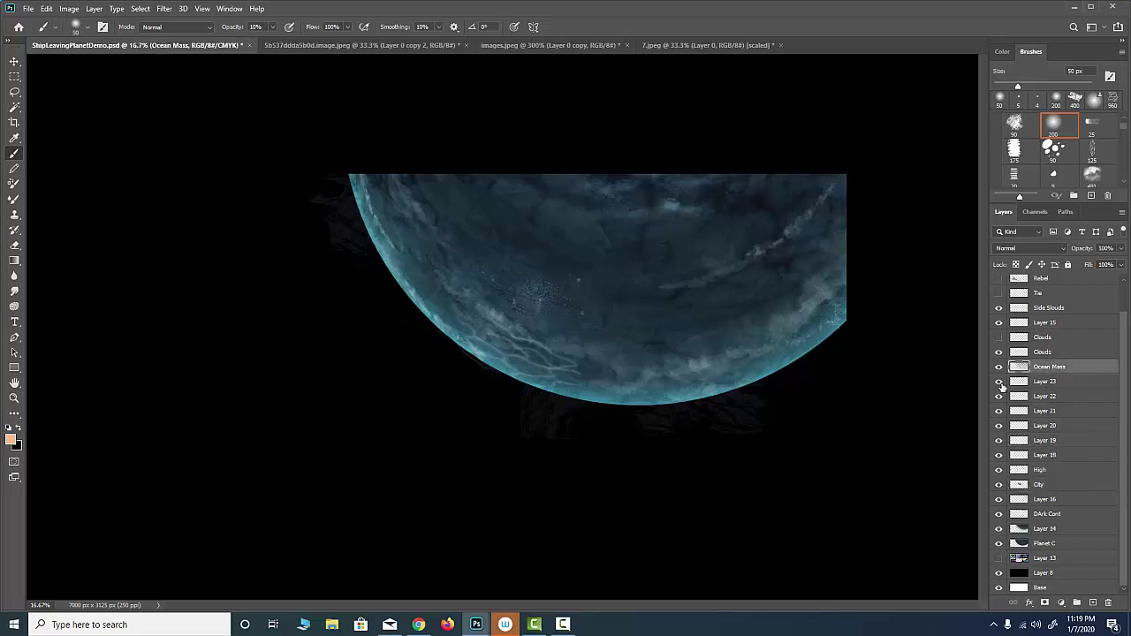
left_click(1000, 383)
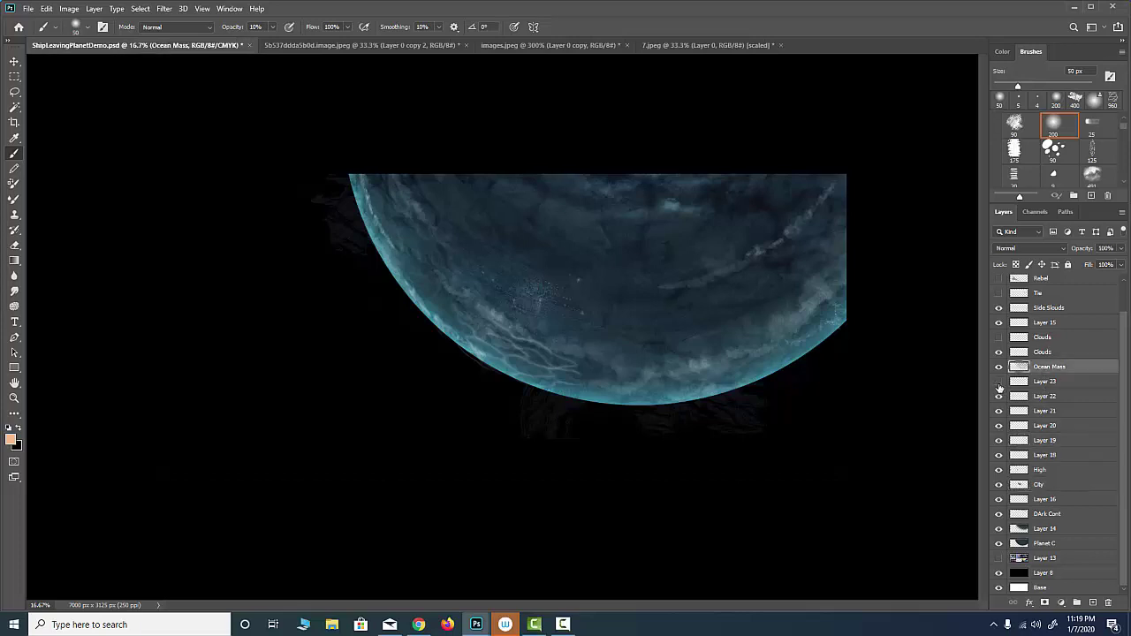
left_click(1049, 381)
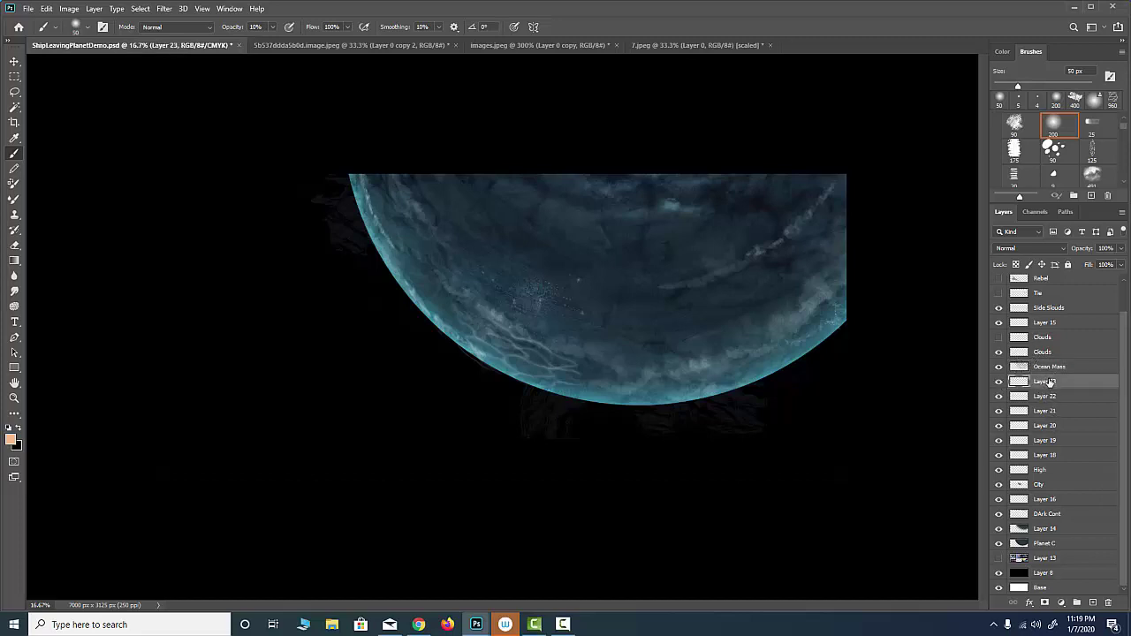
left_click(1053, 455, "shift")
key("ctrl+e")
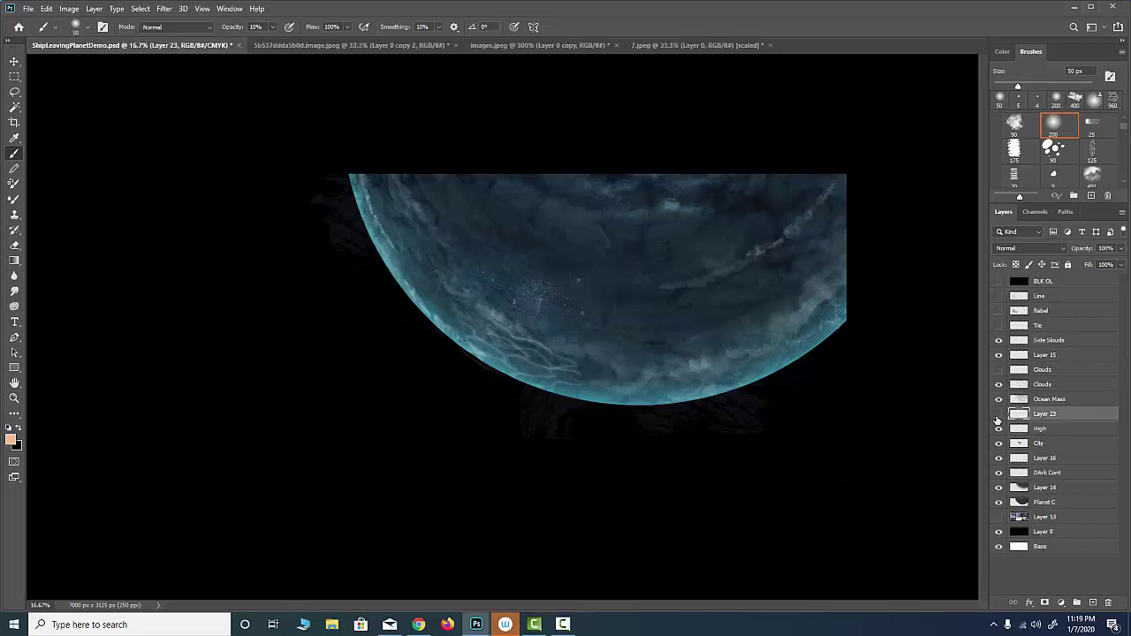
- Rename the merged light layer Lights
double_click(1043, 416)
type("Lights")
key("Return")
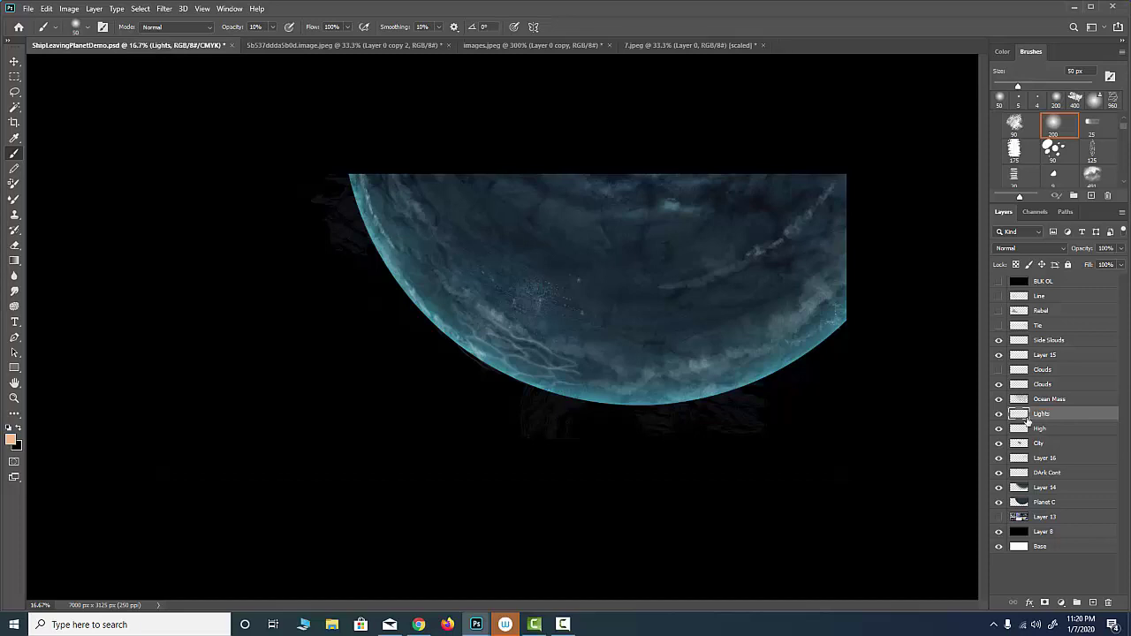
- Hide the Lights and City layers and toggle Layer 16 on and off to check its content
left_click(999, 413)
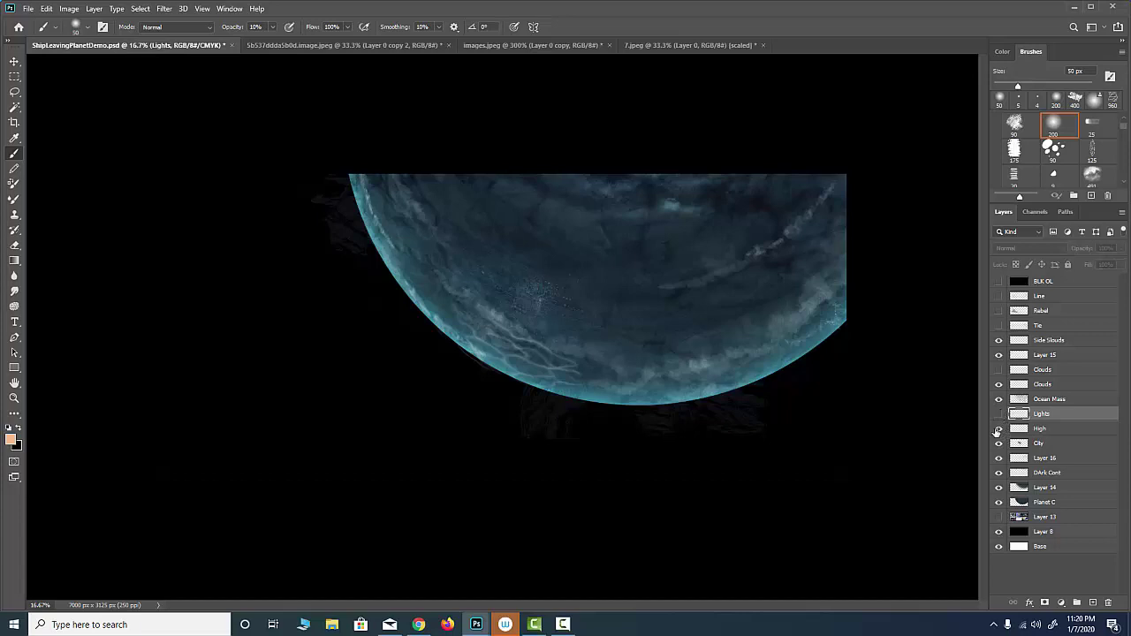
left_click(998, 444)
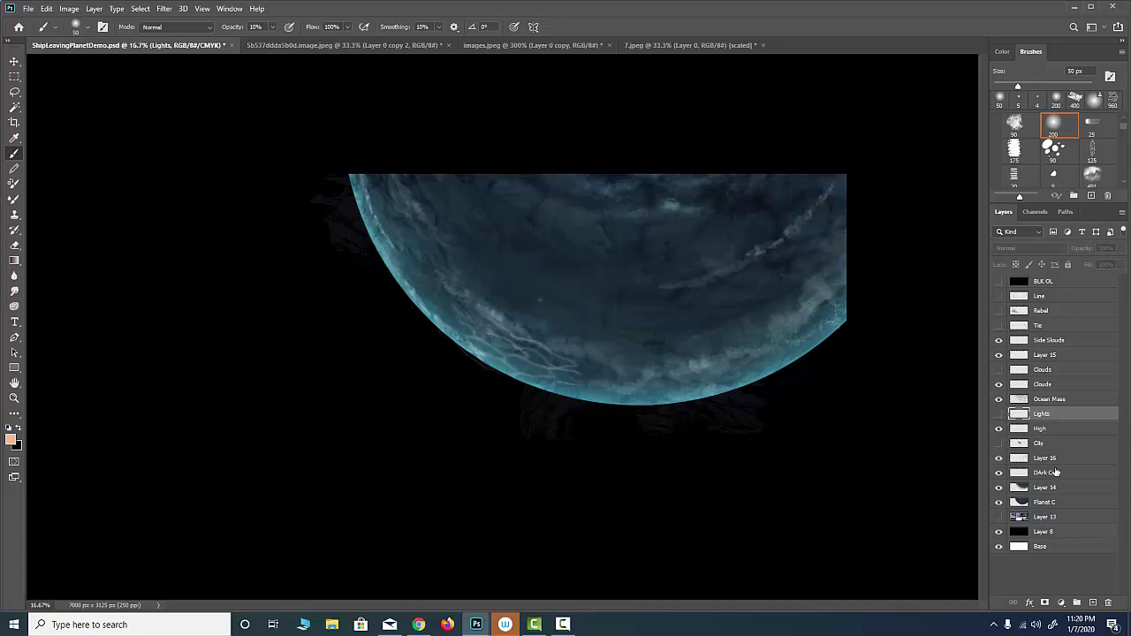
left_click(1000, 459)
left_click(999, 458)
left_click(999, 459)
left_click(999, 459)
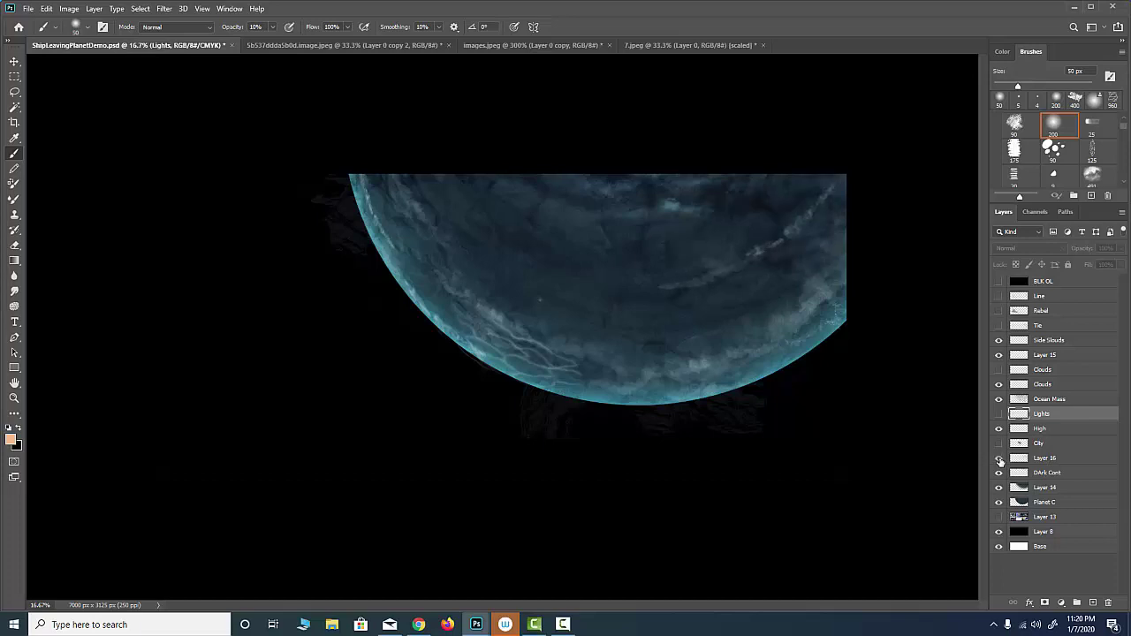
- Move the DArk Cont layer above Layer 16 and merge the two into a single layer
left_click_drag(1059, 473, 1057, 459)
left_click(1058, 473)
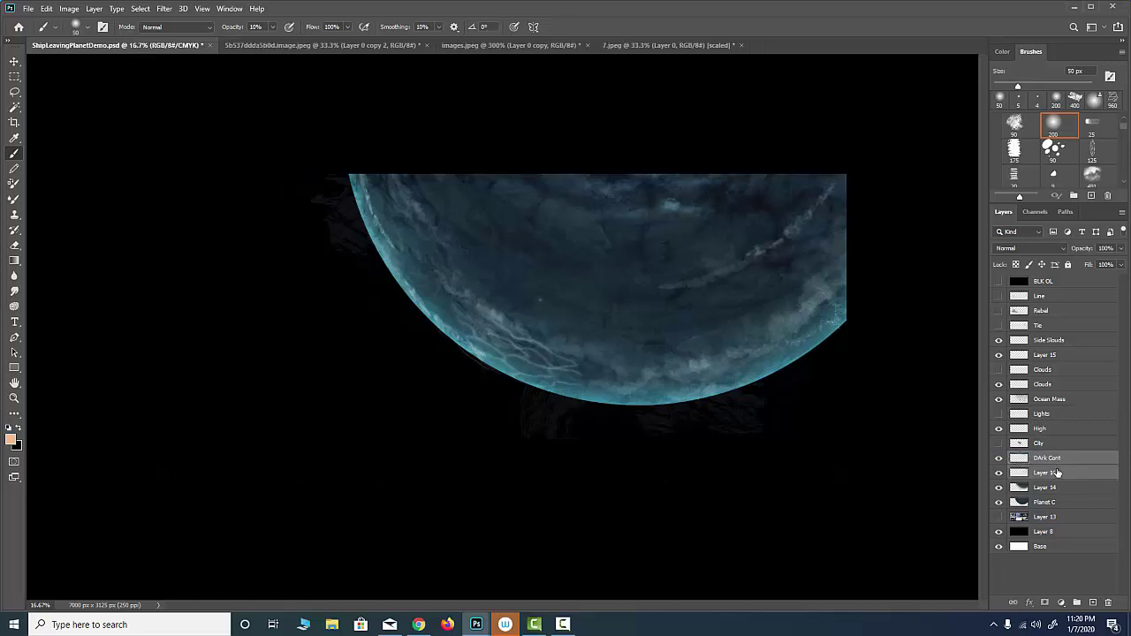
key("Delete")
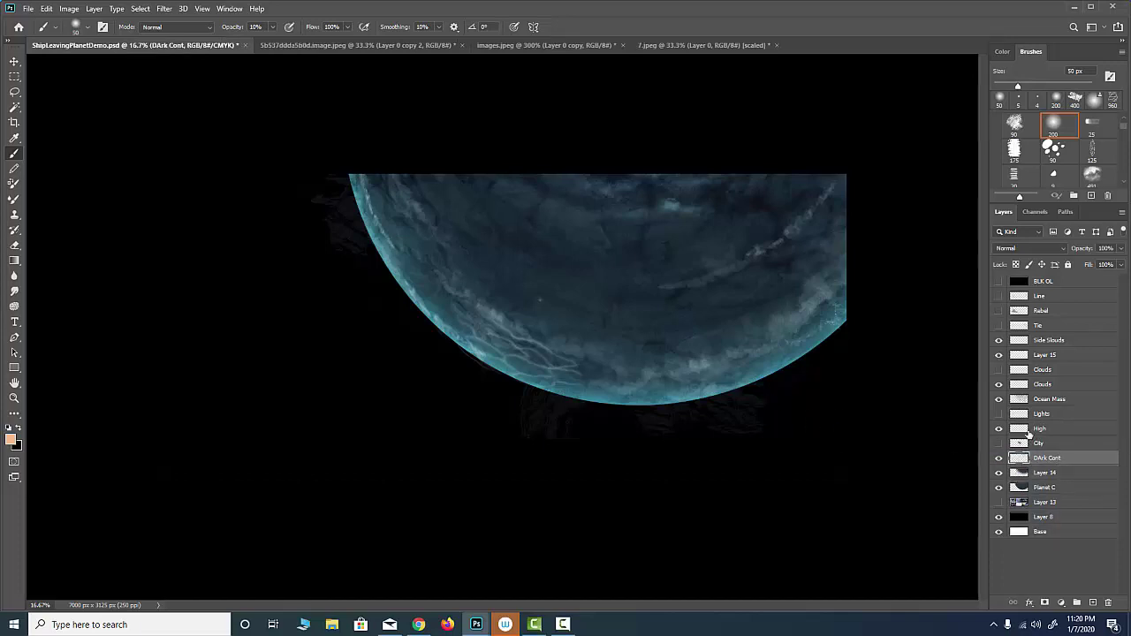
- Toggle the Lights layer to check it, leaving it hidden, and show the upper Clouds layer
left_click(999, 414)
left_click(1000, 414)
left_click(999, 369)
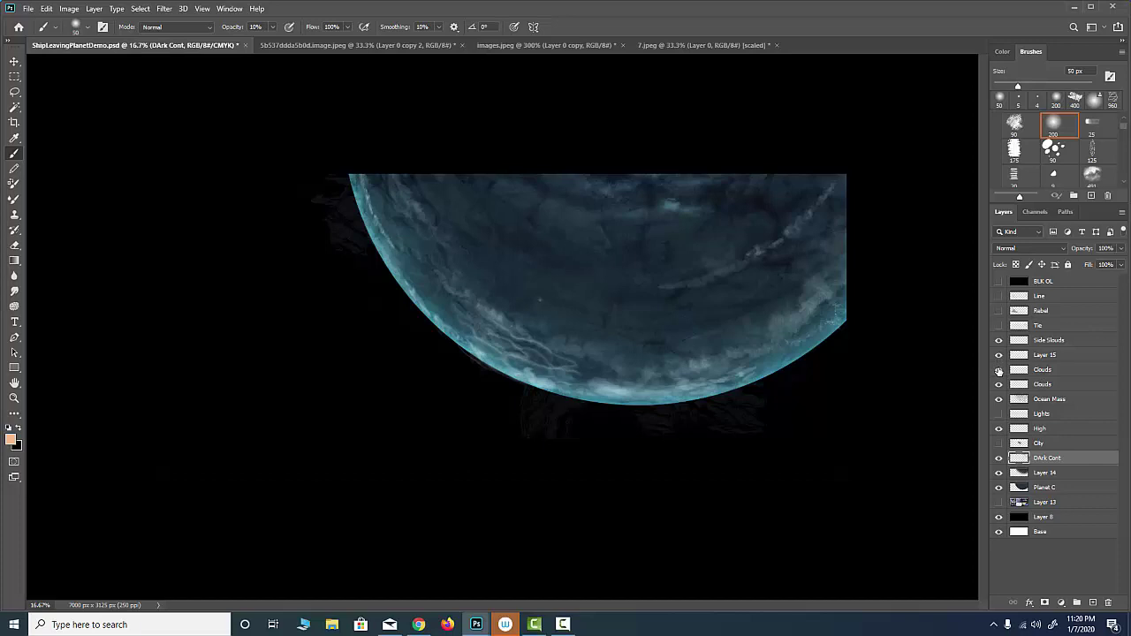
- Hide the upper Clouds layer, toggle Layer 15 to check its content, and leave no layer selected
left_click(999, 369)
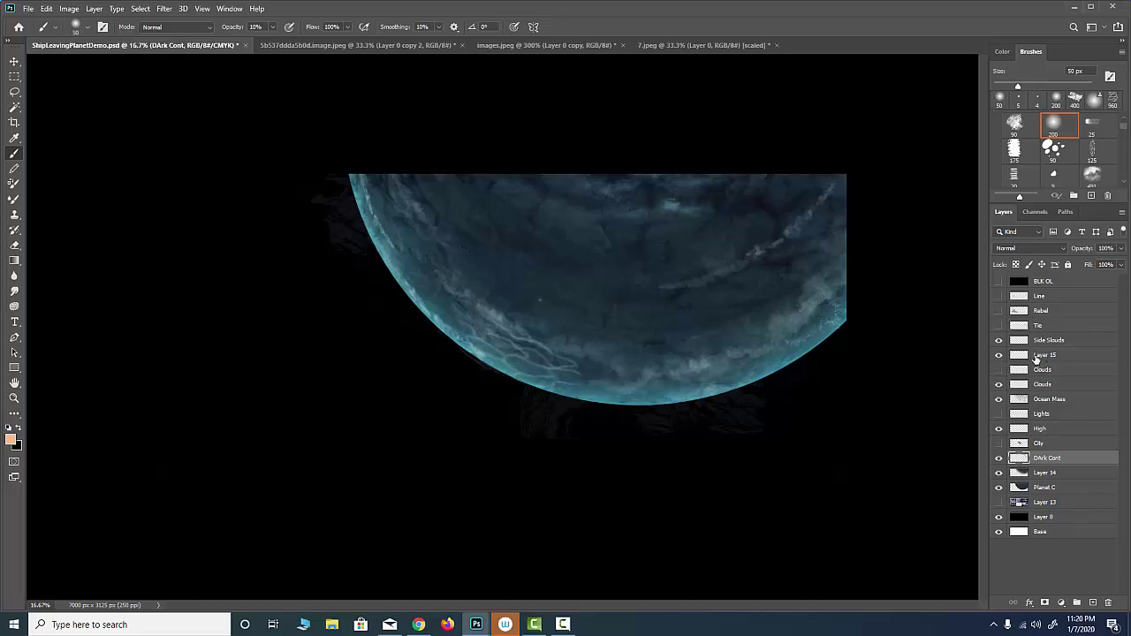
left_click(999, 356)
left_click(999, 356)
left_click(999, 355)
left_click(1085, 569)
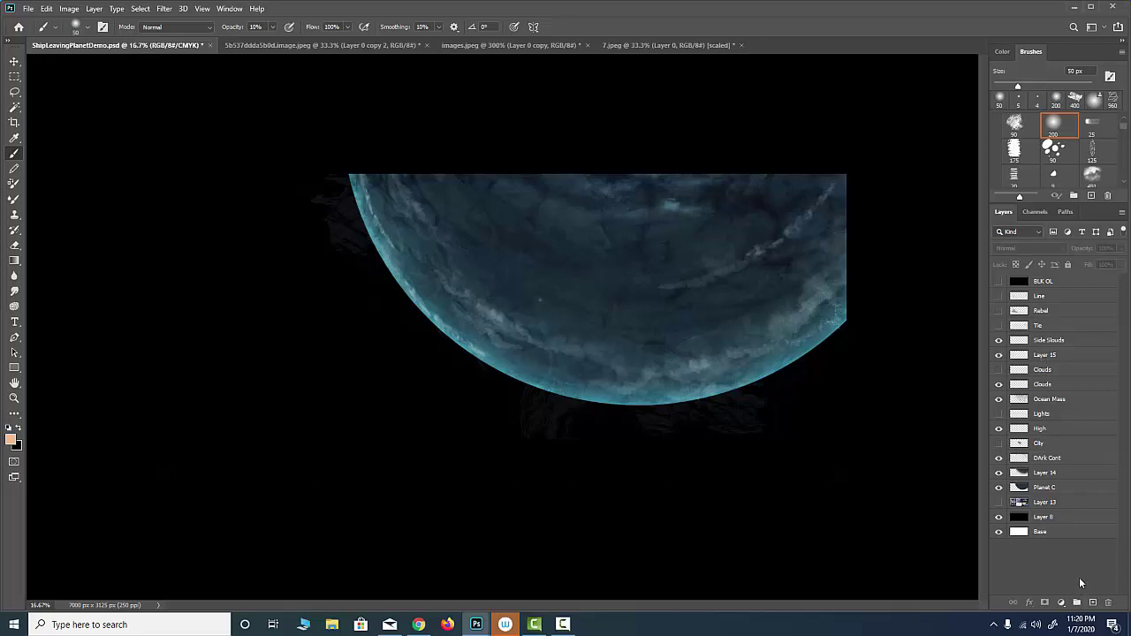
- Add a new layer, place it between the Tie and Side Slouds layers, and rename it Glow
left_click(1092, 602)
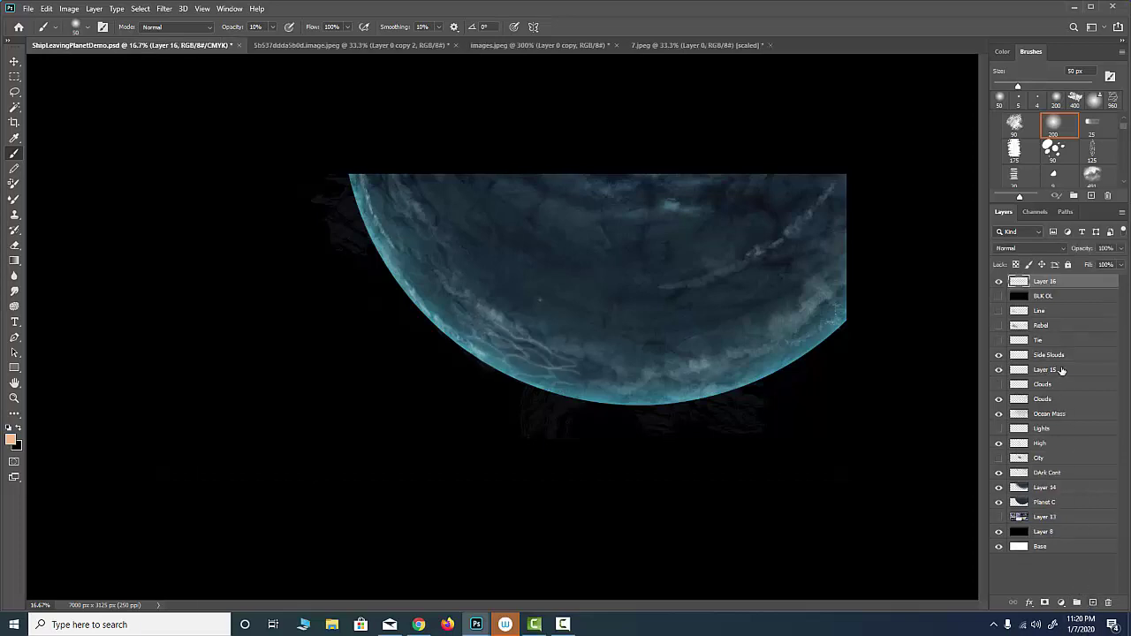
left_click_drag(1054, 279, 1044, 346)
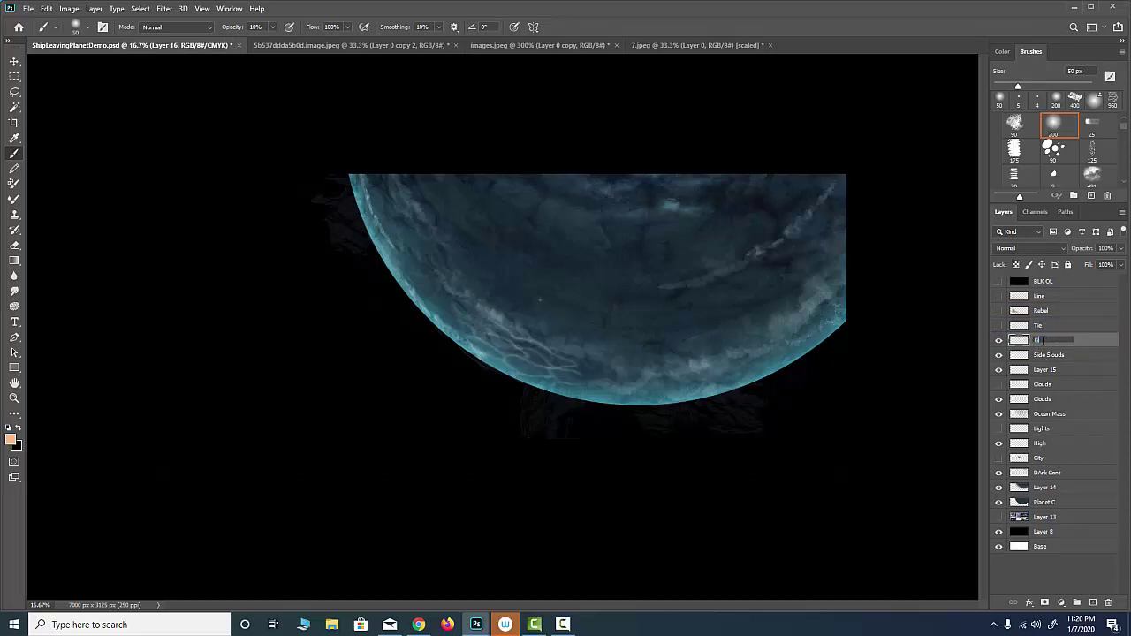
key("Return")
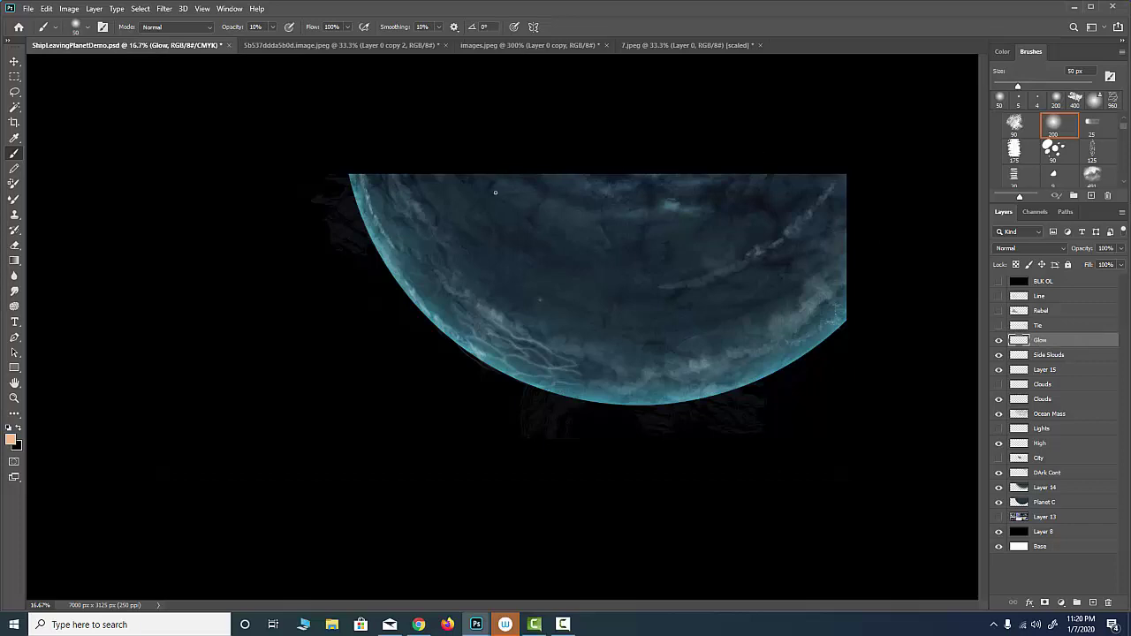
- Choose the soft round 200 px brush, enlarge it to 900 px and set its opacity to 11%
right_click(454, 259)
left_click(641, 466)
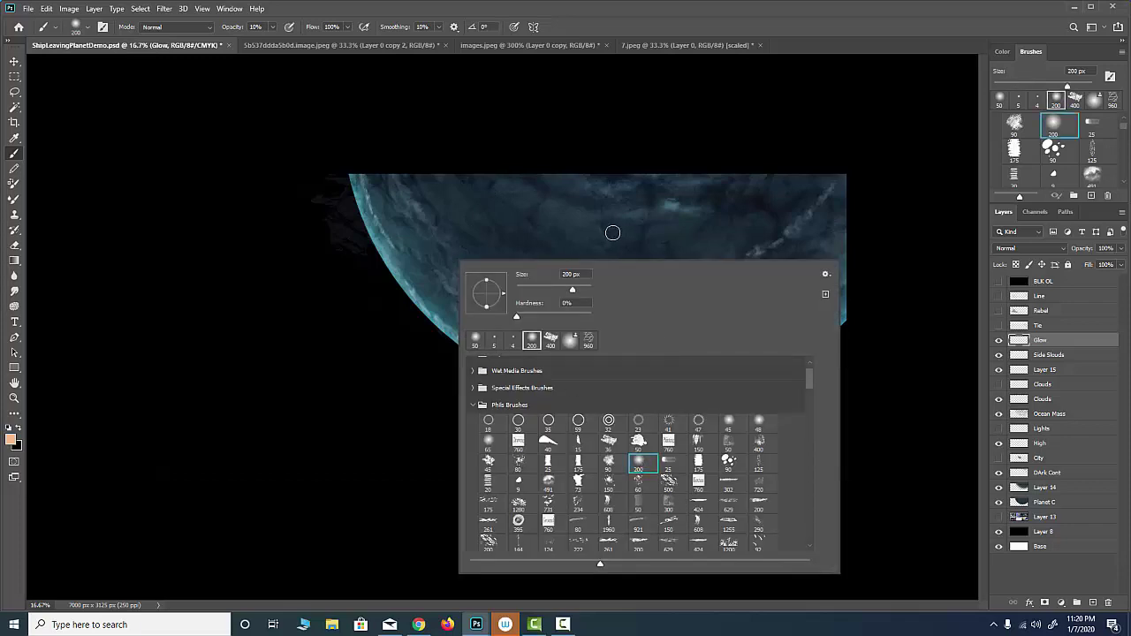
left_click(588, 155)
key("bracketright")
key("bracketright")
key("bracketright")
key("bracketright")
key("bracketright")
key("bracketright")
key("bracketright")
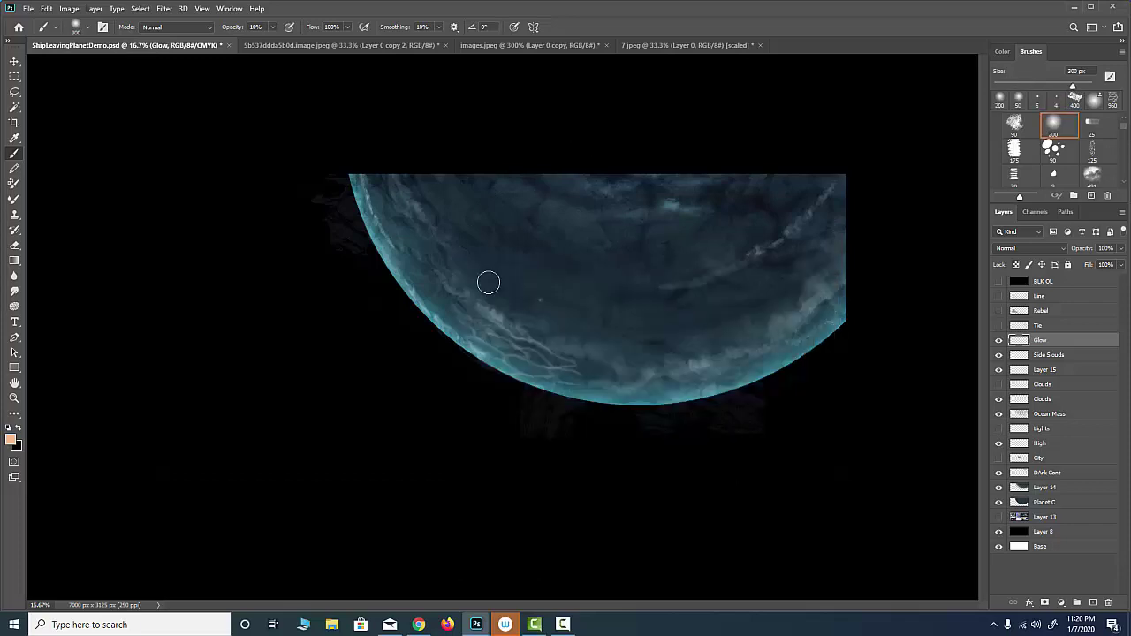
key("bracketright")
key("1")
key("1")
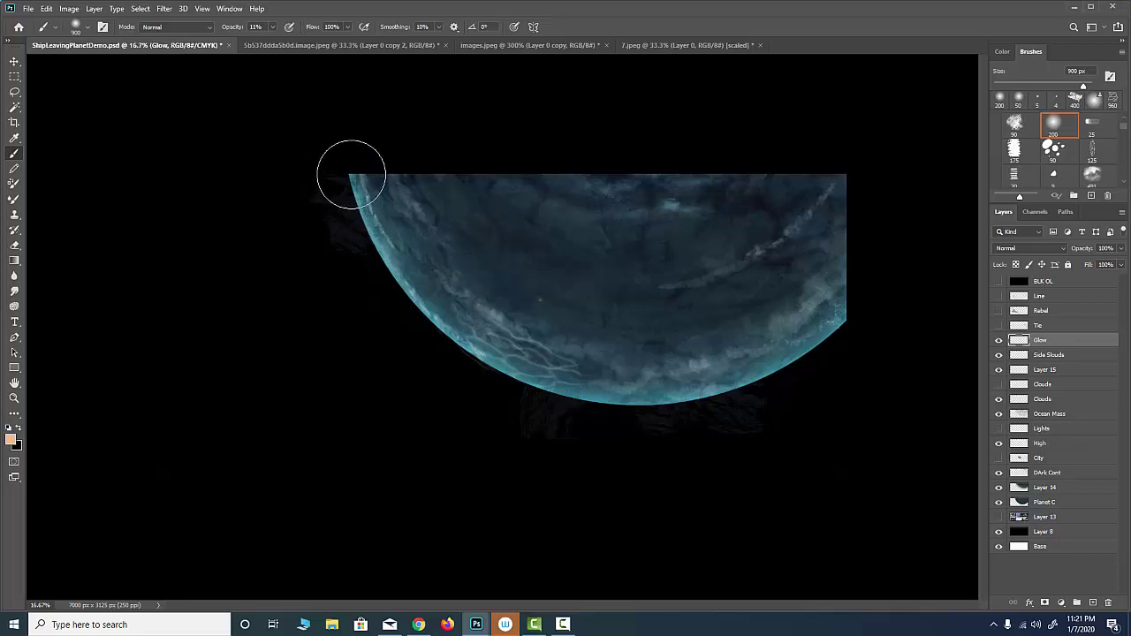
- Undo an orange test stroke along the planet's rim and set the foreground colour to light cyan 87def4 for the brush
mouse_move(347, 182)
left_mouse_down()
mouse_move(345, 213)
mouse_move(391, 295)
mouse_move(465, 363)
mouse_move(560, 422)
mouse_move(659, 422)
left_mouse_up()
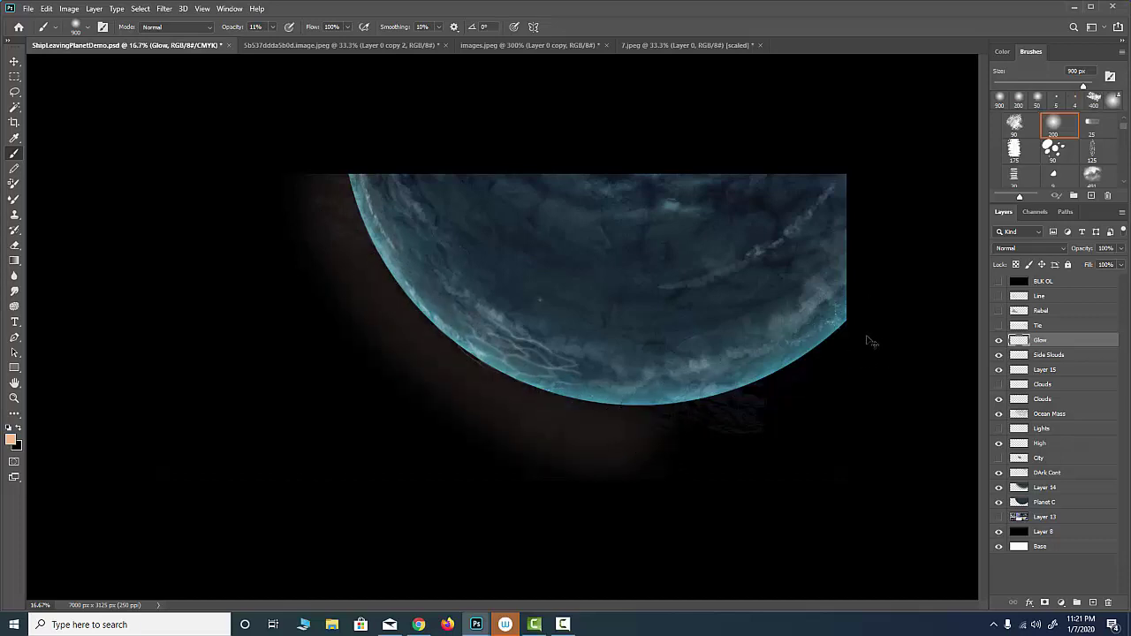
key("ctrl+z")
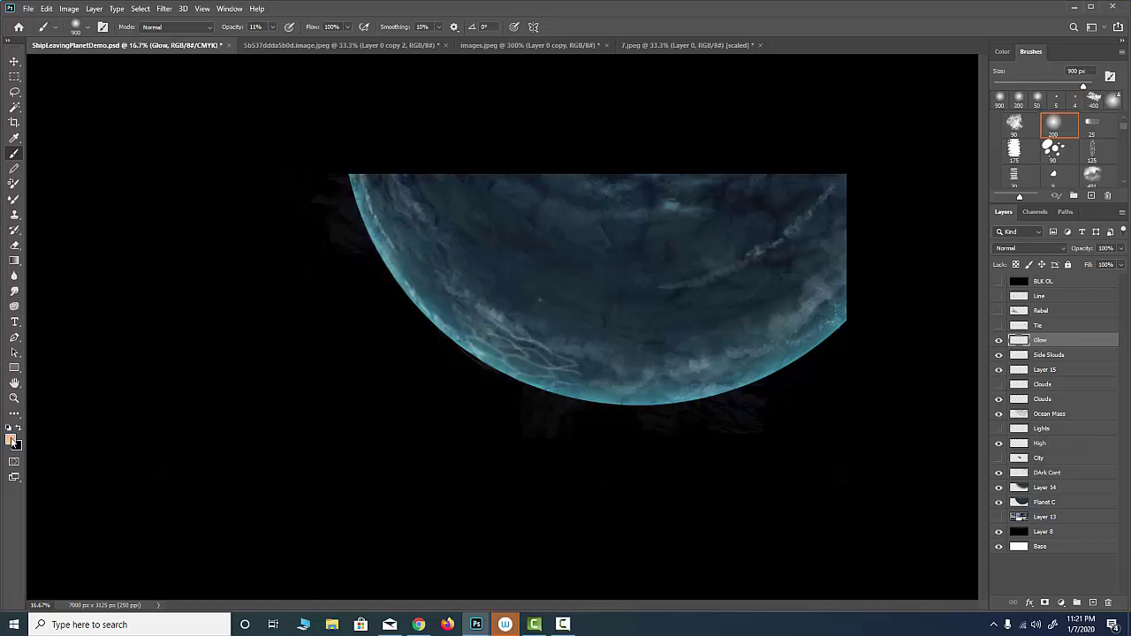
left_click(501, 364, "alt")
left_click(12, 439)
left_click_drag(192, 149, 178, 119)
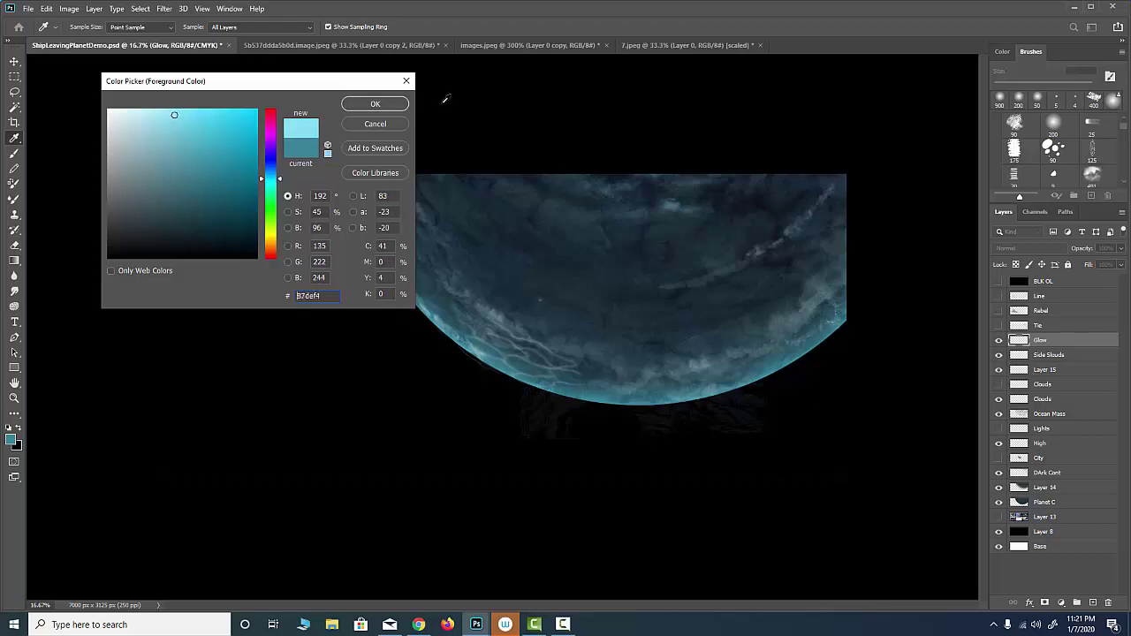
left_click(375, 103)
key("b")
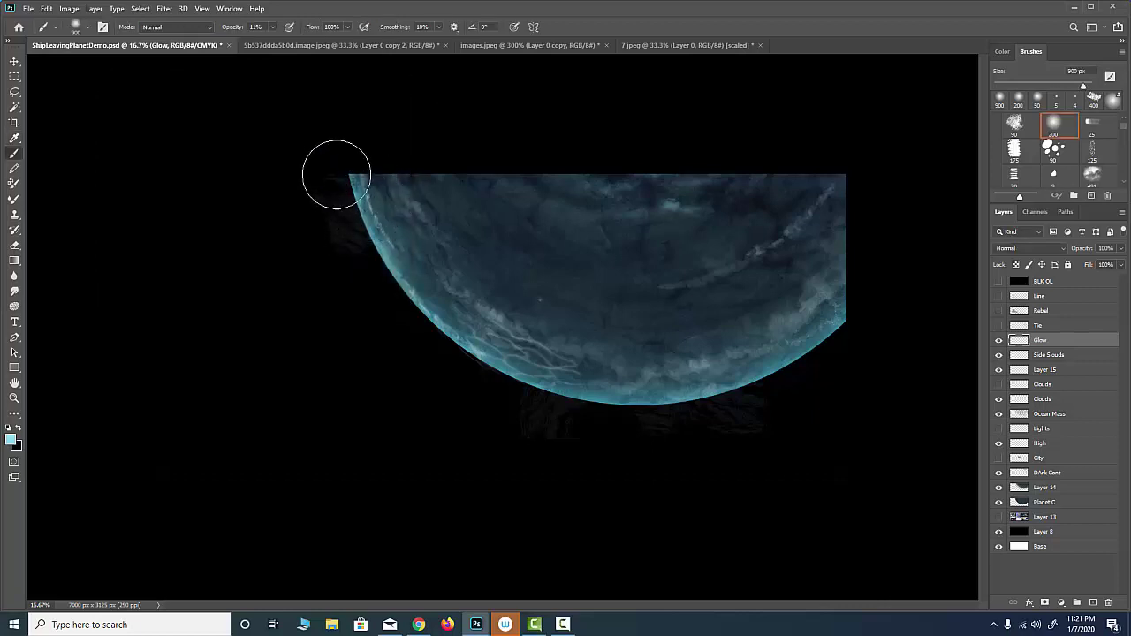
- Move the Glow layer below Planet C and paint a faint cyan glow along the planet's rim with an 800 px brush
key("bracketleft")
left_click_drag(1073, 339, 1019, 511)
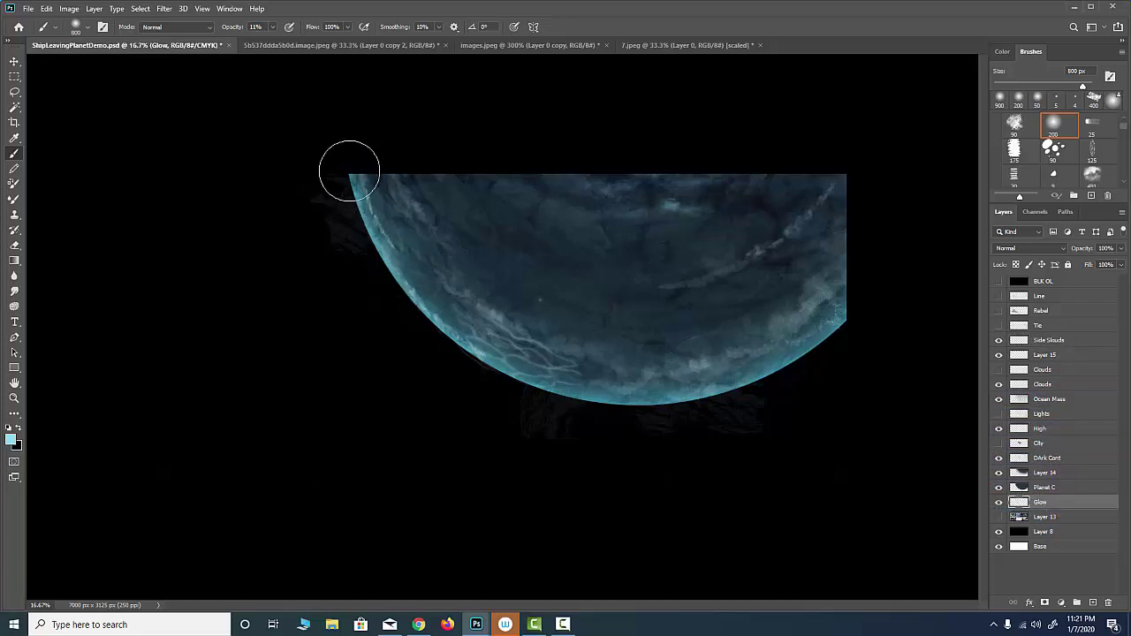
mouse_move(349, 170)
left_mouse_down()
mouse_move(414, 293)
mouse_move(558, 382)
mouse_move(677, 394)
mouse_move(731, 382)
mouse_move(807, 343)
mouse_move(851, 290)
mouse_move(843, 315)
left_mouse_up()
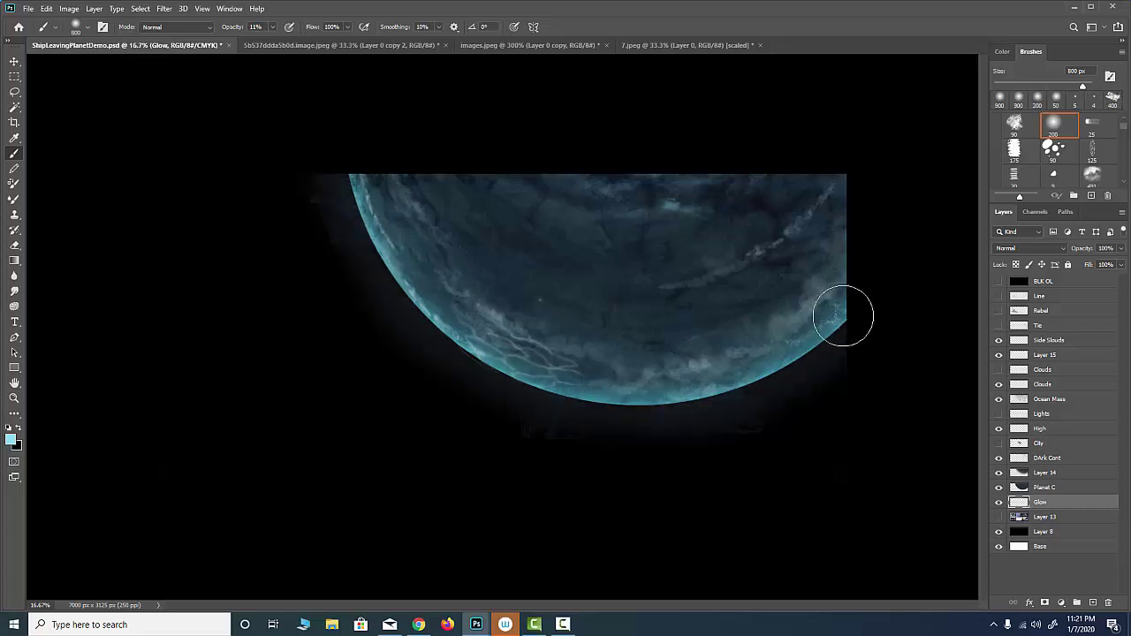
- Build up the cyan glow along the planet's rim with further strokes at 700, 500 and 900 px
key("bracketleft")
mouse_move(348, 167)
left_mouse_down()
mouse_move(387, 253)
mouse_move(477, 342)
mouse_move(550, 371)
mouse_move(631, 383)
mouse_move(720, 378)
mouse_move(817, 339)
mouse_move(899, 271)
mouse_move(901, 245)
mouse_move(800, 349)
mouse_move(650, 390)
mouse_move(573, 390)
mouse_move(510, 366)
mouse_move(436, 308)
mouse_move(379, 209)
mouse_move(344, 114)
mouse_move(376, 235)
mouse_move(467, 337)
mouse_move(594, 390)
mouse_move(673, 391)
mouse_move(783, 362)
left_mouse_up()
key("bracketleft")
key("bracketleft")
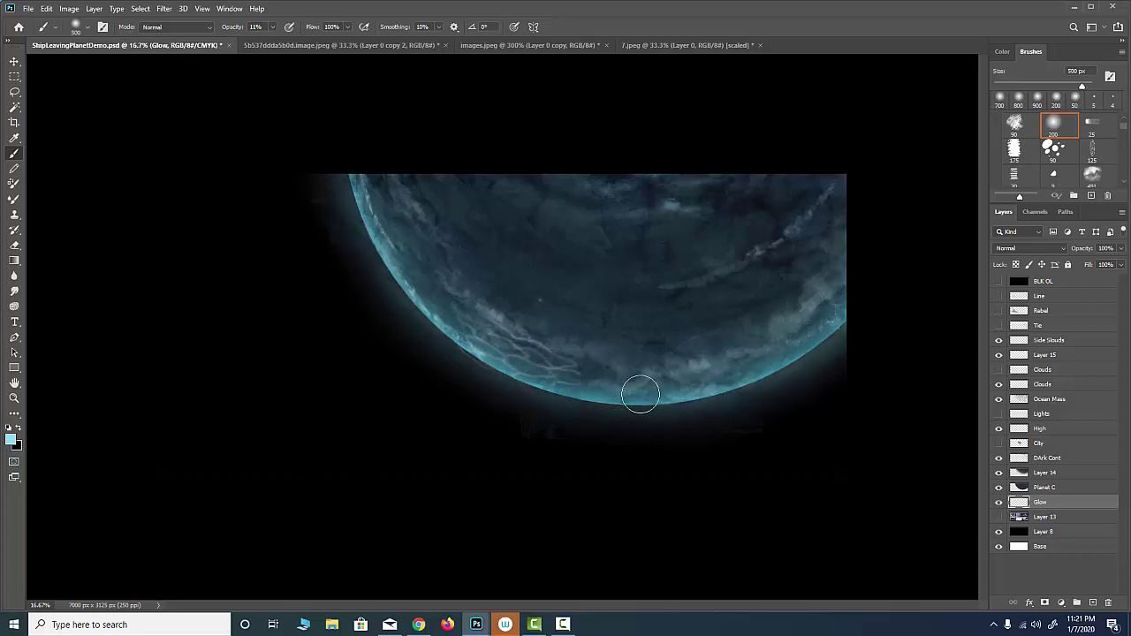
mouse_move(499, 358)
left_mouse_down()
mouse_move(383, 245)
mouse_move(344, 94)
mouse_move(389, 250)
mouse_move(501, 366)
mouse_move(636, 396)
mouse_move(803, 346)
mouse_move(881, 260)
mouse_move(779, 363)
mouse_move(627, 399)
mouse_move(477, 349)
mouse_move(356, 203)
mouse_move(335, 115)
mouse_move(361, 221)
mouse_move(457, 345)
mouse_move(608, 410)
mouse_move(836, 326)
mouse_move(980, 161)
left_mouse_up()
key("bracketright")
key("bracketright")
key("bracketright")
key("bracketright")
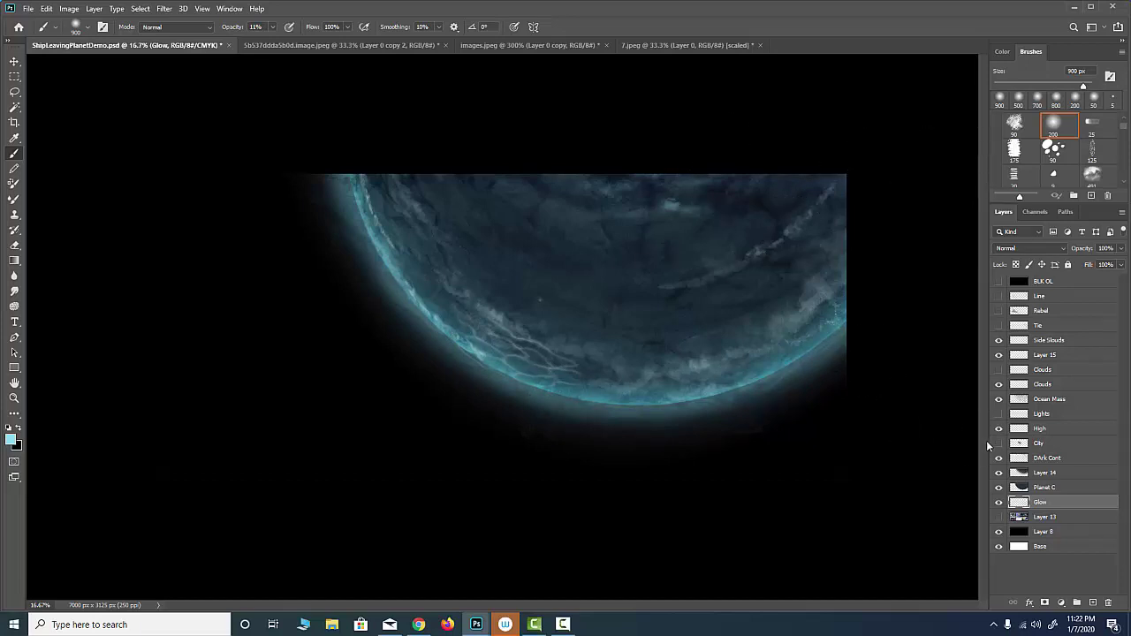
- Hide the Glow layer, add a new layer above it and enlarge the soft brush to 3900 px
left_click(998, 503)
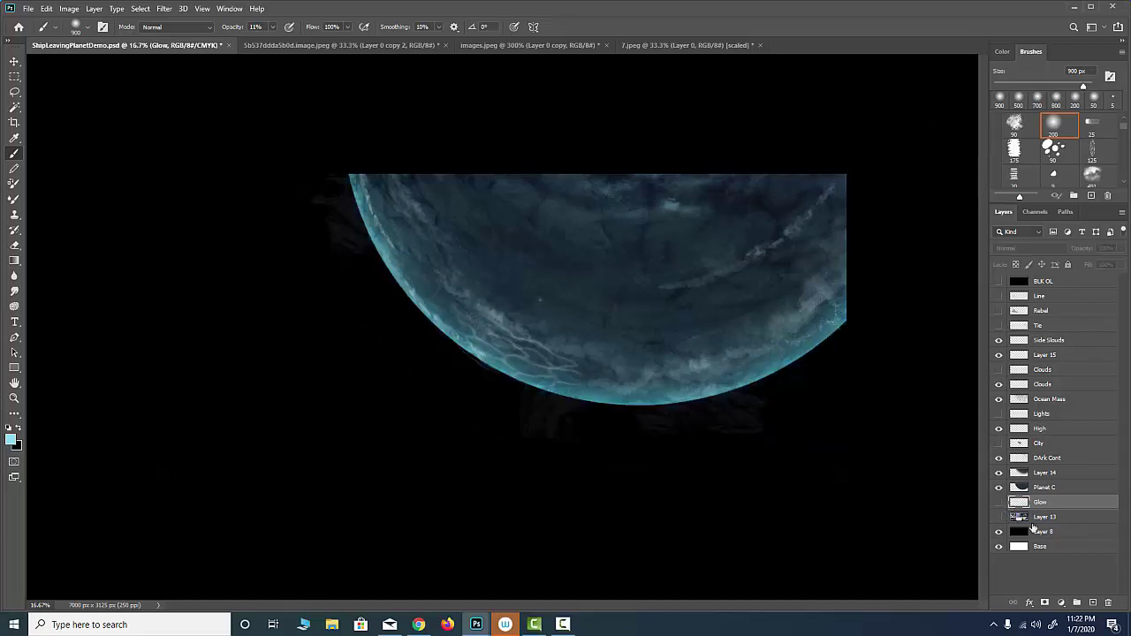
left_click(1092, 602)
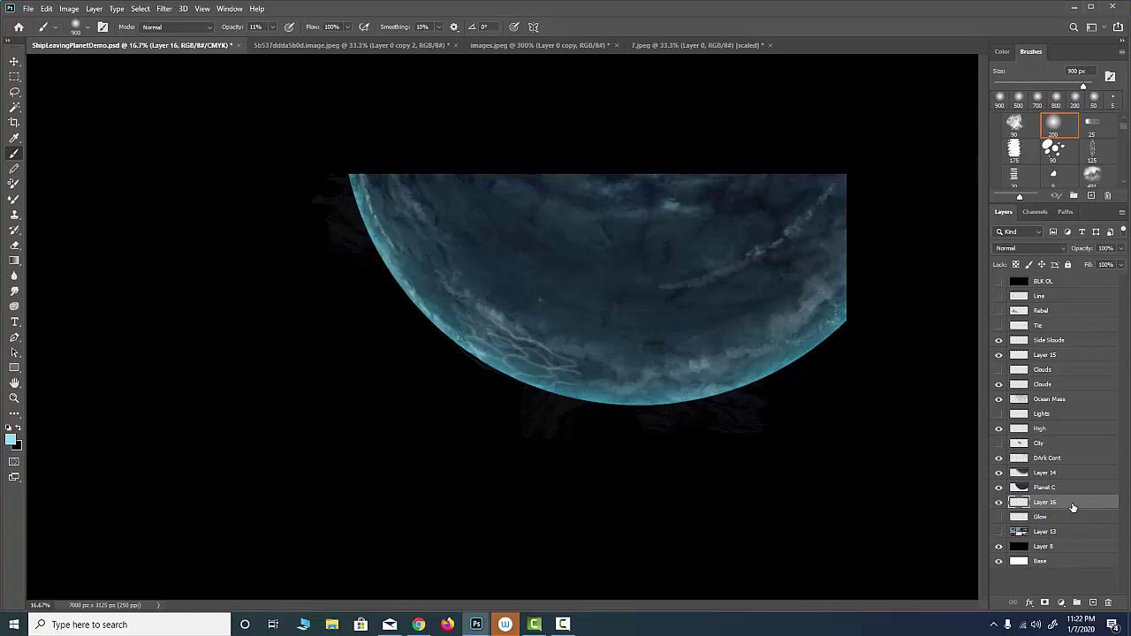
key("bracketright")
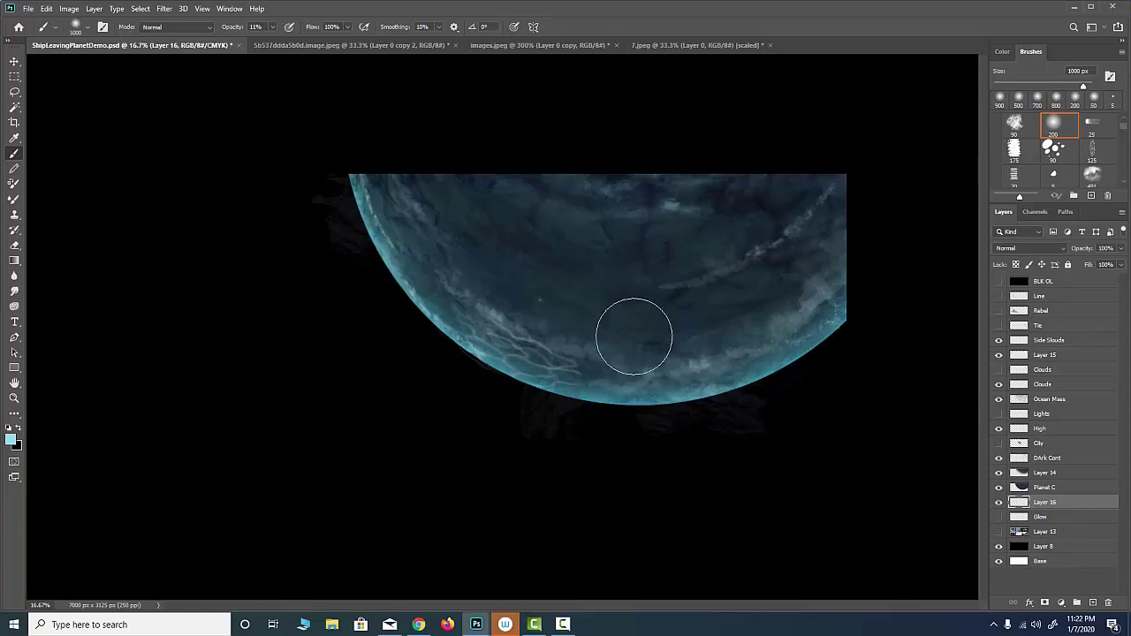
key("bracketright")
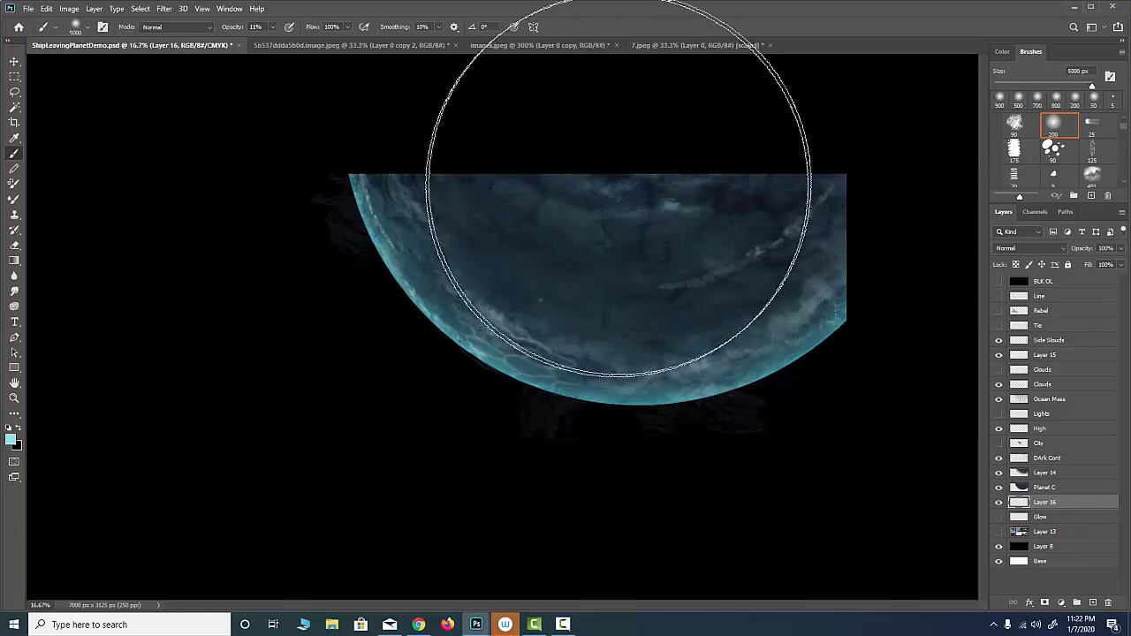
key("bracketleft")
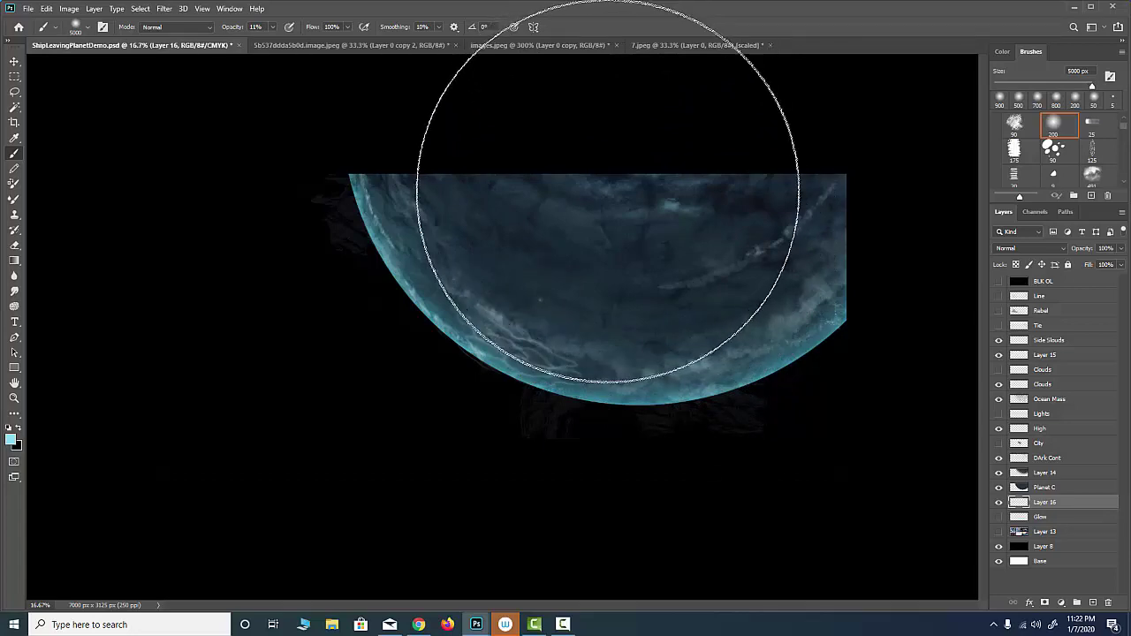
key("bracketleft")
key("bracketleft")
key("bracketleft")
key("bracketleft")
key("bracketleft")
key("bracketleft")
key("bracketleft")
key("bracketleft")
key("bracketleft")
key("bracketleft")
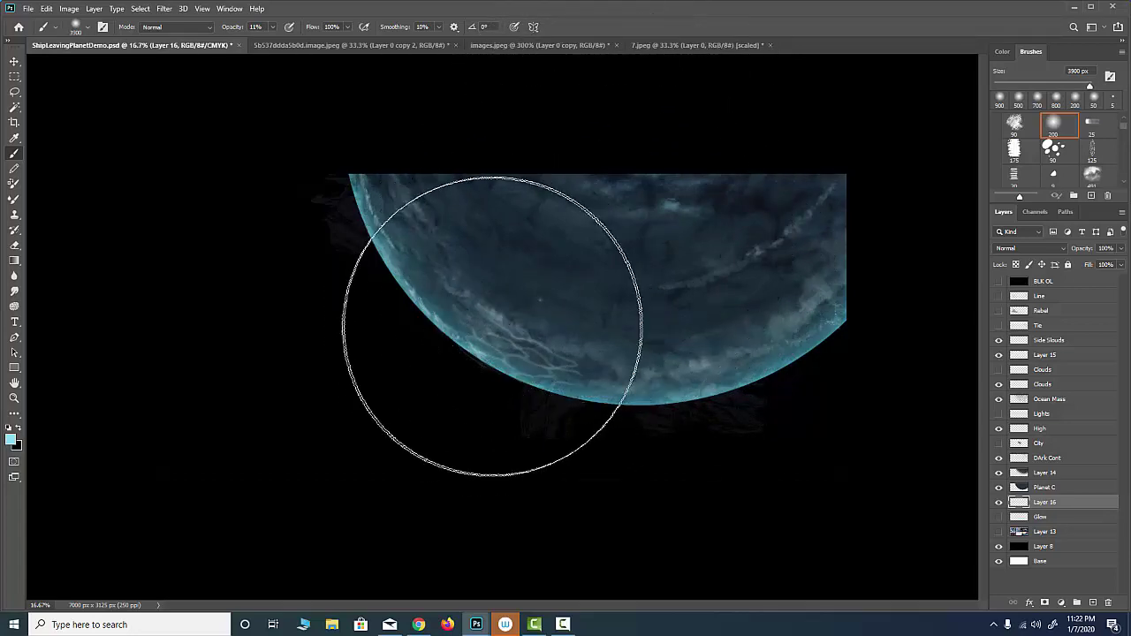
- Stamp a large soft cyan spot behind the planet's lower-left rim, raising the brush opacity to 100%
left_click(478, 333)
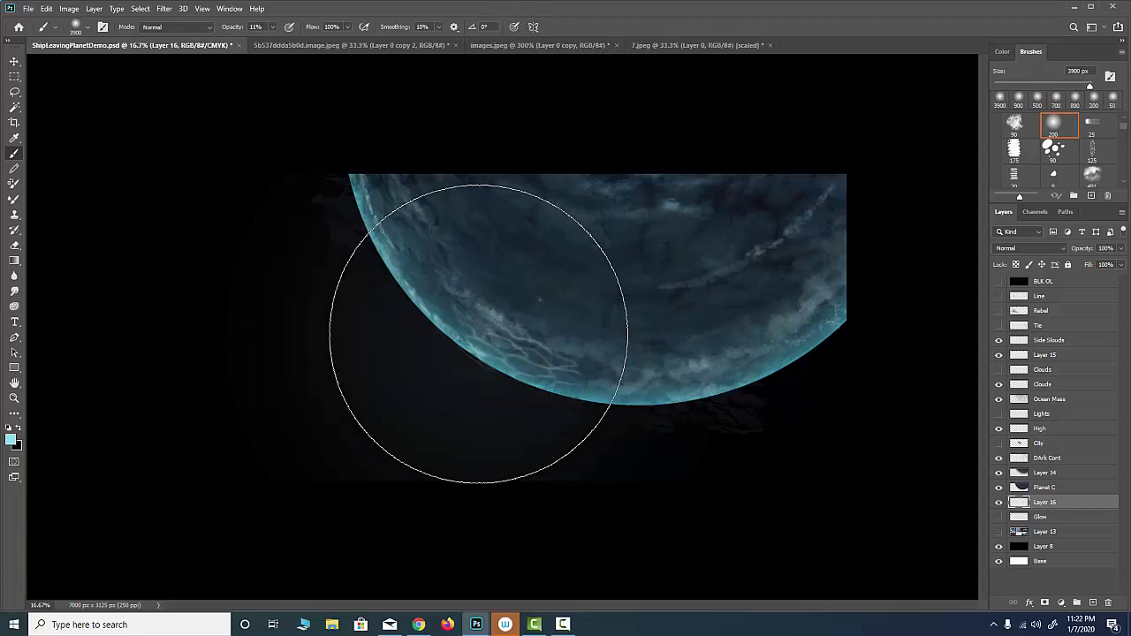
left_click(478, 333)
left_click(478, 333)
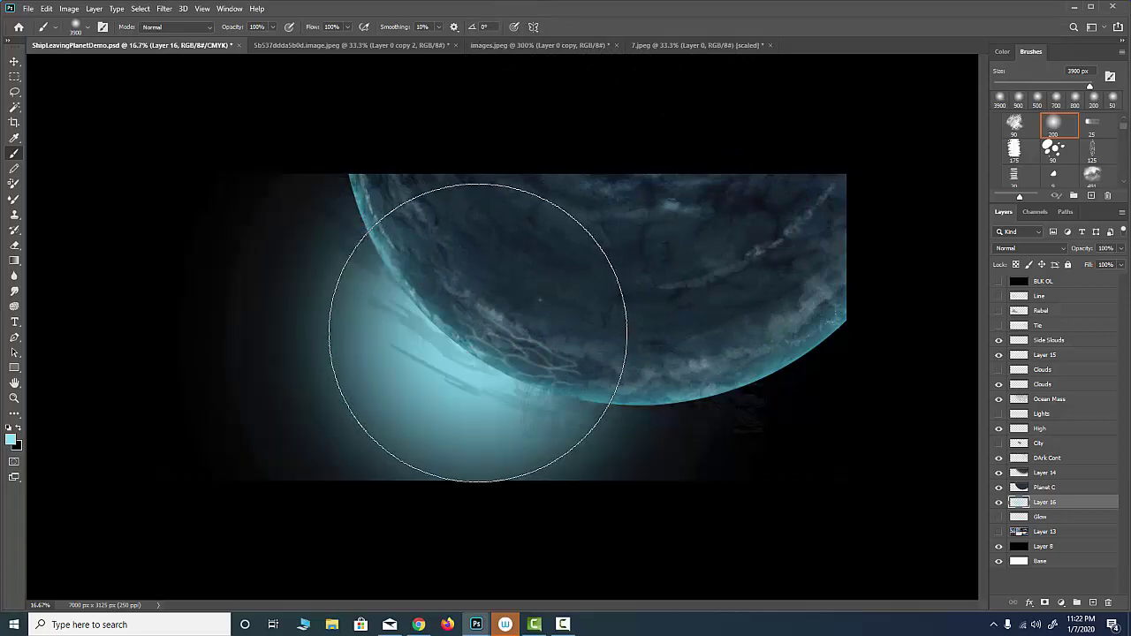
left_click(478, 333)
left_click(478, 333)
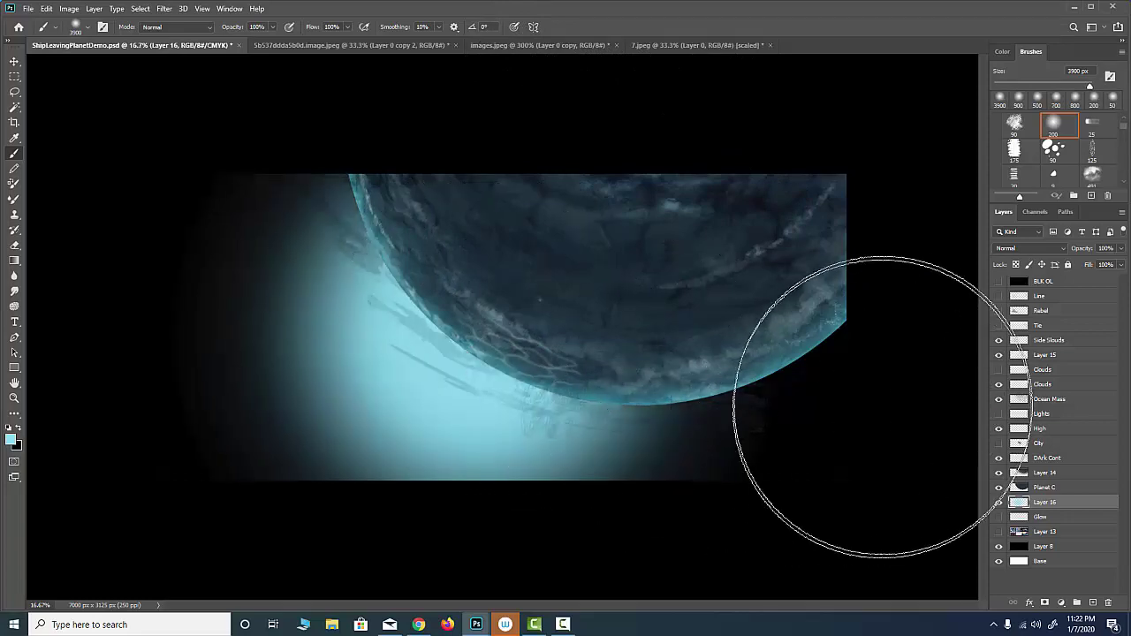
- Move the cyan spot up behind the planet and scale it proportionally to about 182%
key("v")
mouse_move(620, 279)
left_mouse_down()
mouse_move(570, 304)
mouse_move(600, 256)
mouse_move(590, 237)
left_mouse_up()
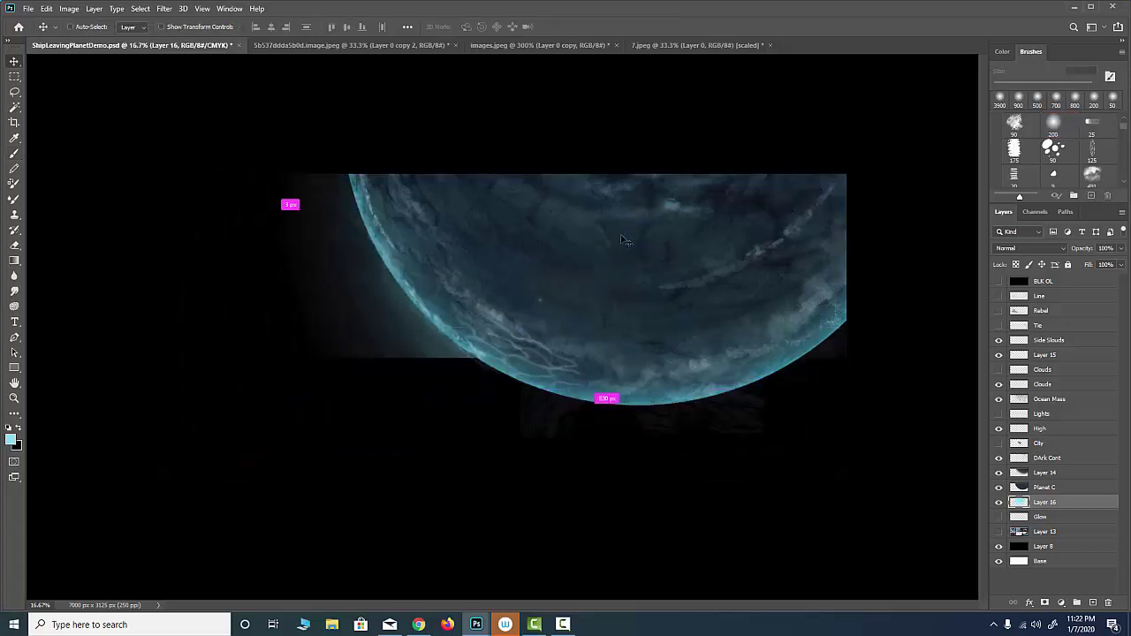
key("ctrl+t")
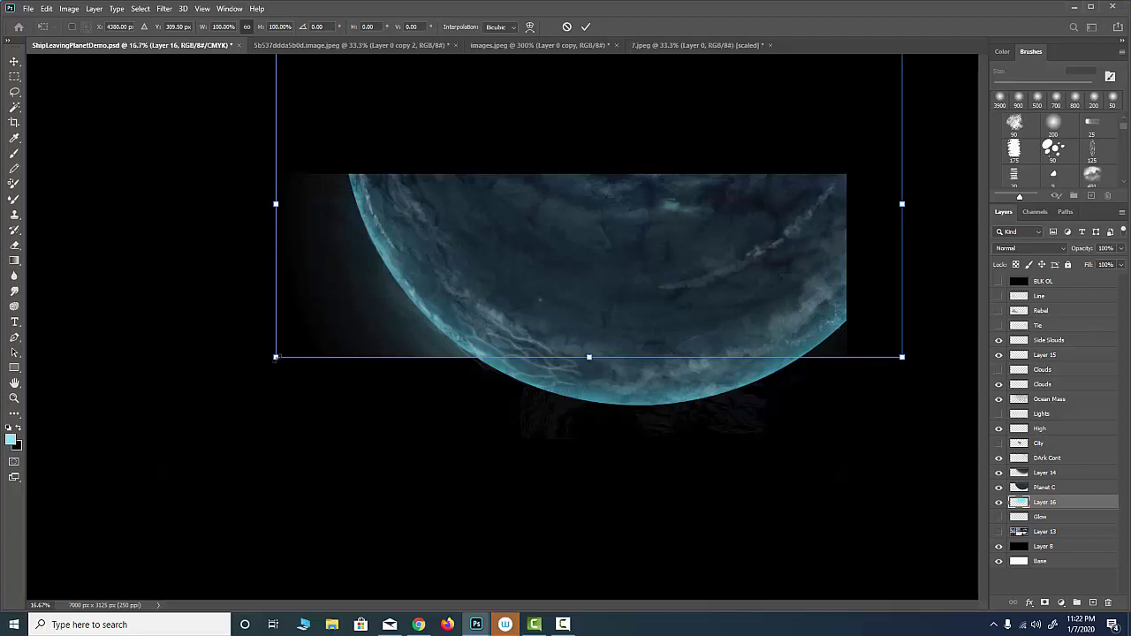
left_click_drag(276, 357, 71, 472)
key("ctrl+z")
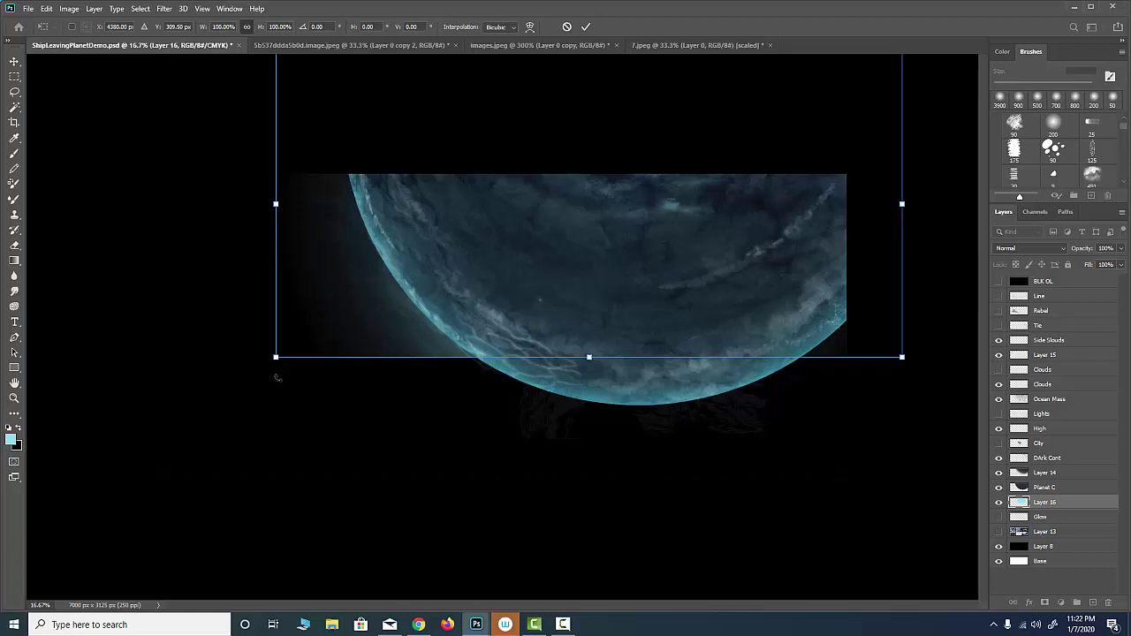
left_click_drag(276, 359, 179, 573)
key("ctrl+z")
left_click_drag(276, 358, 64, 585)
left_click_drag(570, 369, 654, 330)
left_click_drag(678, 386, 673, 553)
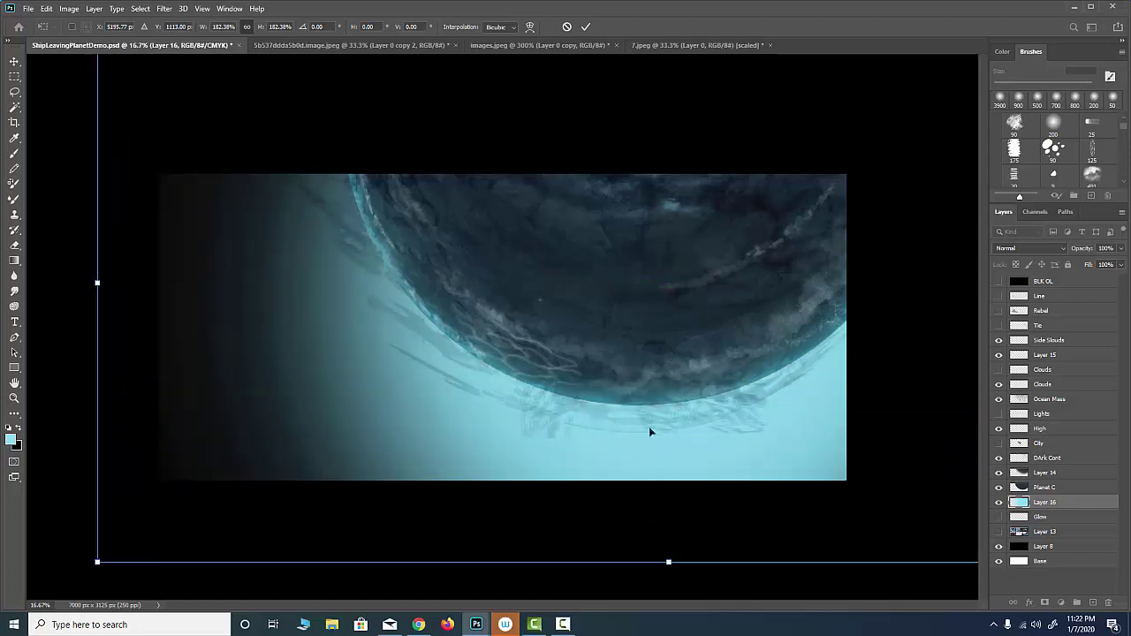
left_click_drag(652, 429, 646, 403)
key("Return")
- Try other positions for the enlarged cyan spot, delete its layer and show the Glow layer again
left_click_drag(649, 309, 534, 351)
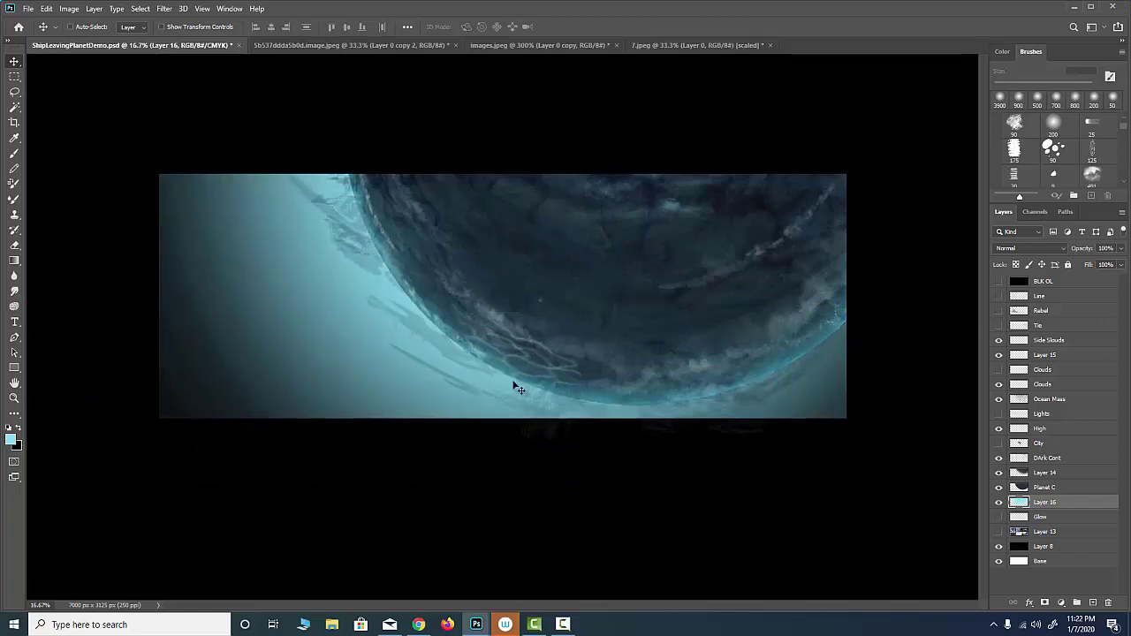
left_click_drag(519, 389, 667, 431)
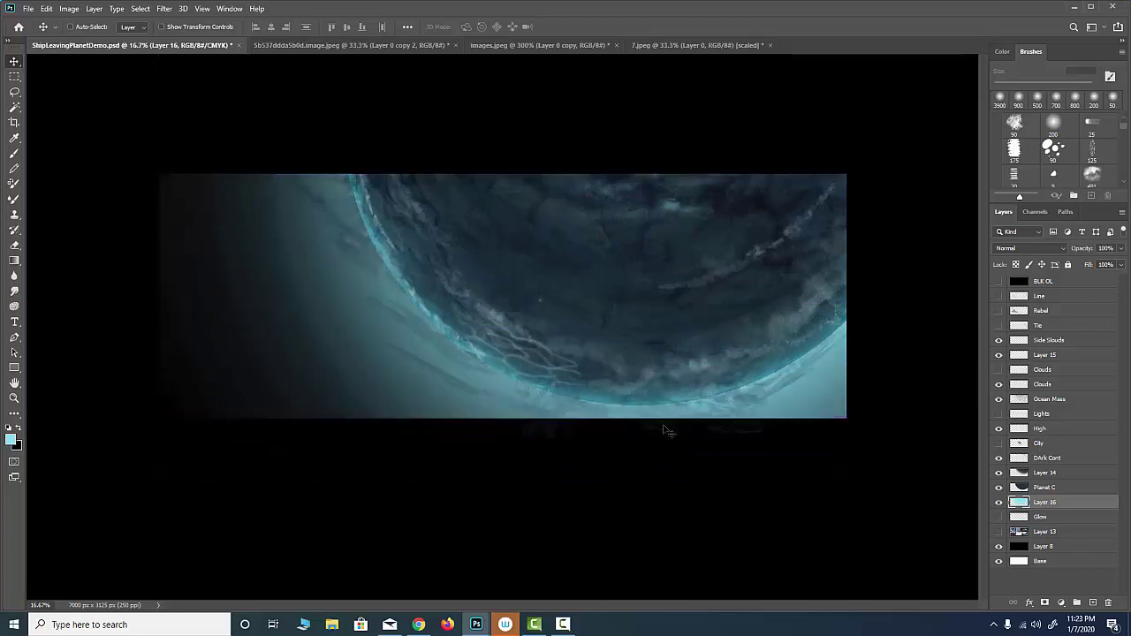
mouse_move(691, 358)
left_mouse_down()
mouse_move(687, 322)
mouse_move(703, 350)
mouse_move(698, 378)
left_mouse_up()
key("Delete")
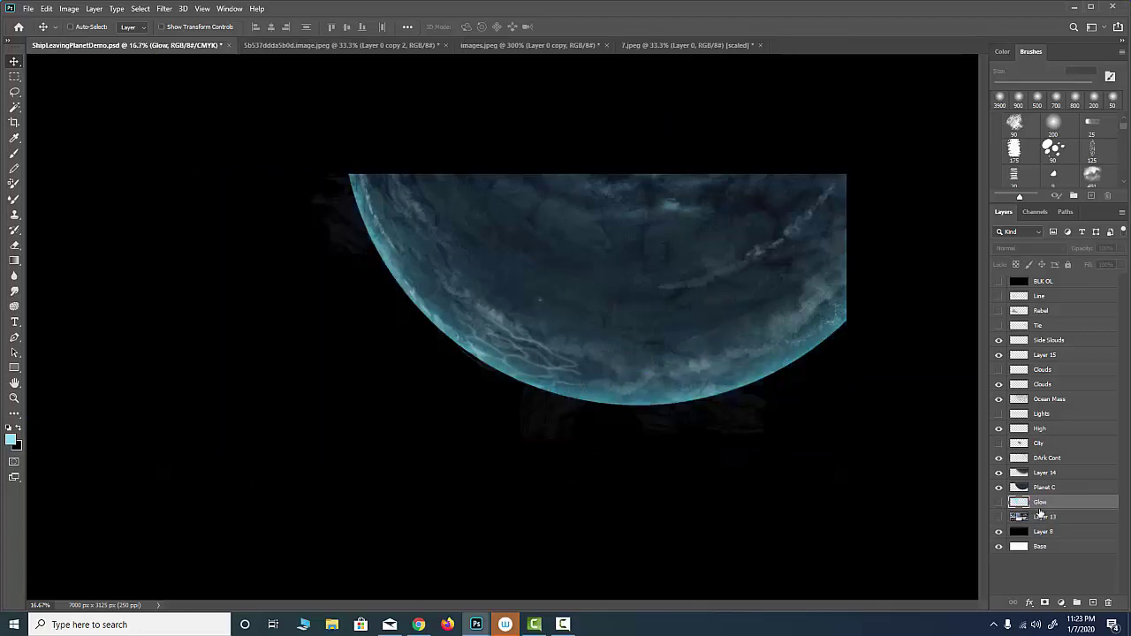
left_click(998, 502)
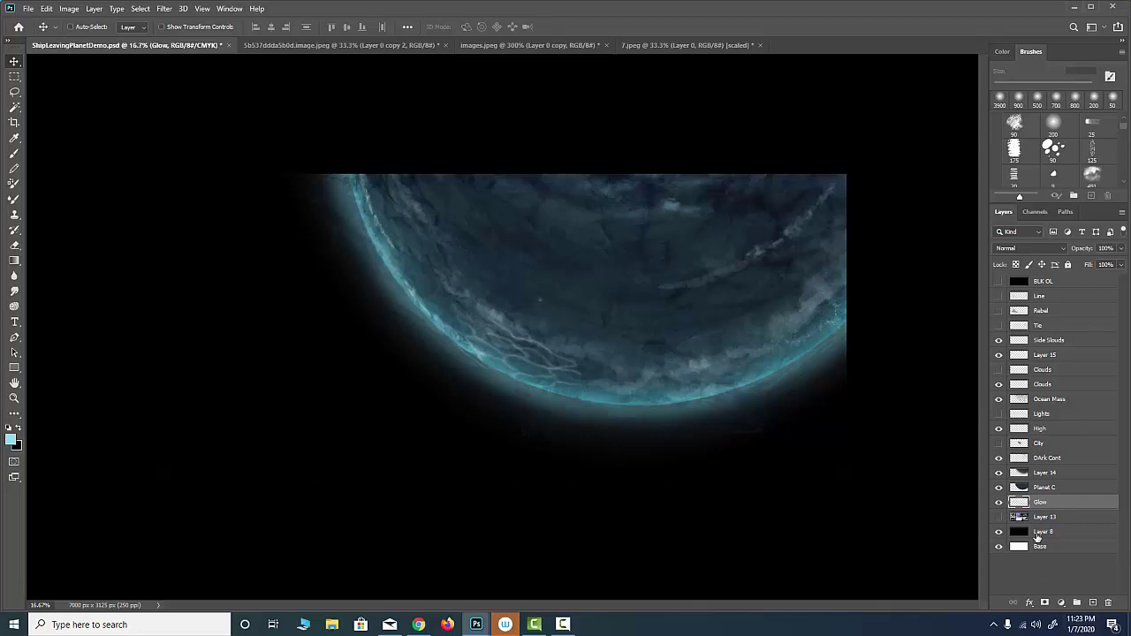
- Add a new layer above the Glow layer and choose the 65 px soft round brush from Phils Brushes
left_click(1092, 602)
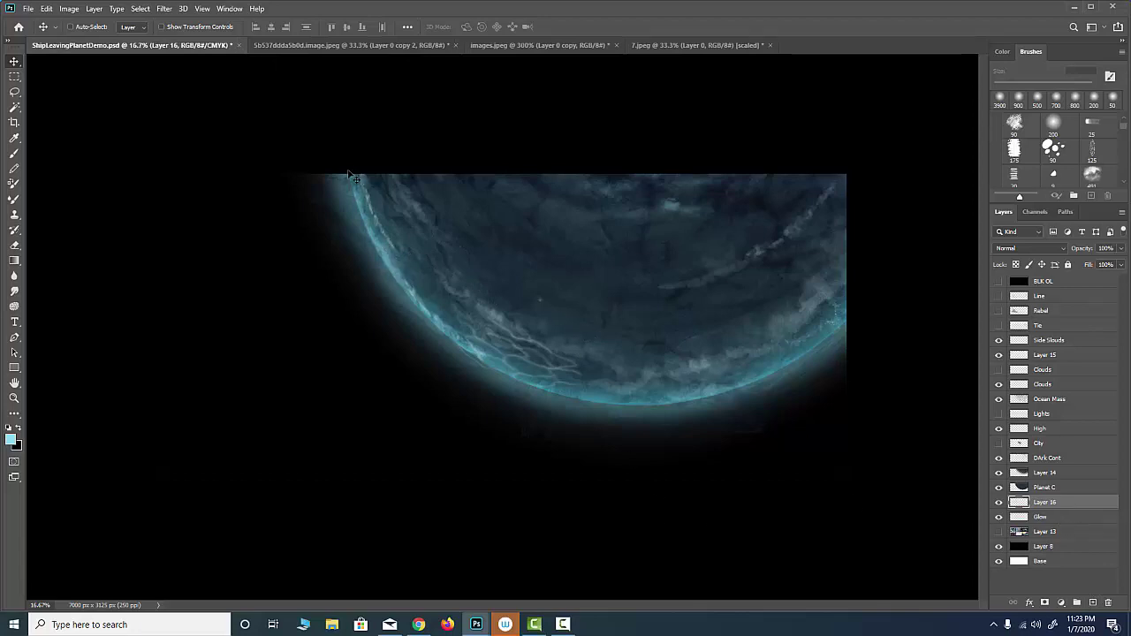
key("p")
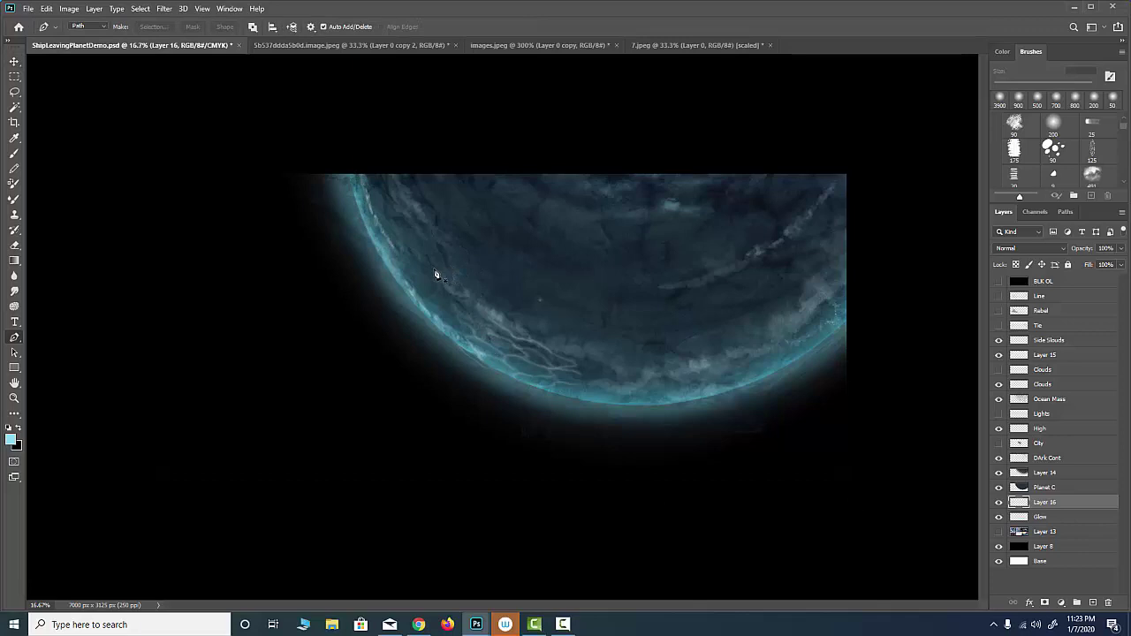
key("b")
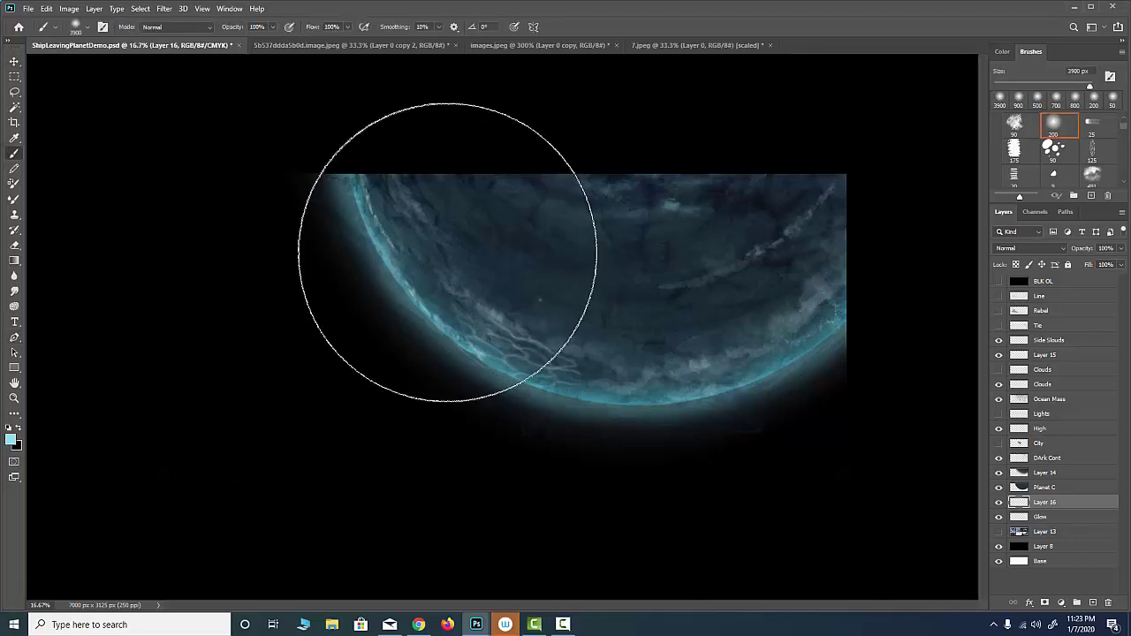
right_click(449, 251)
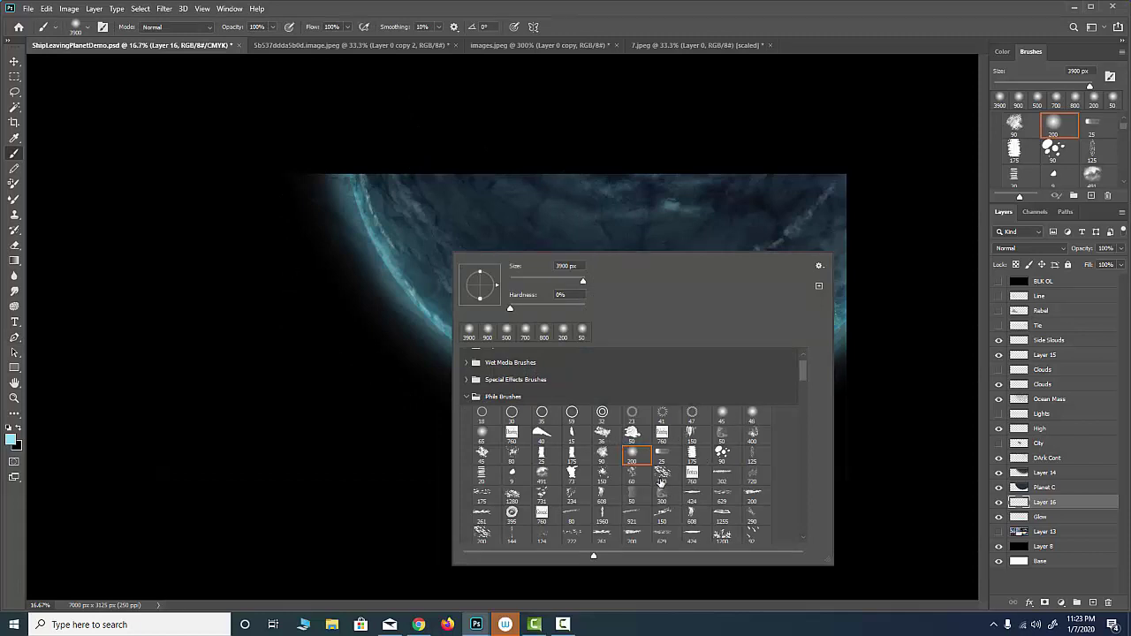
scroll(660, 482, "down", 2)
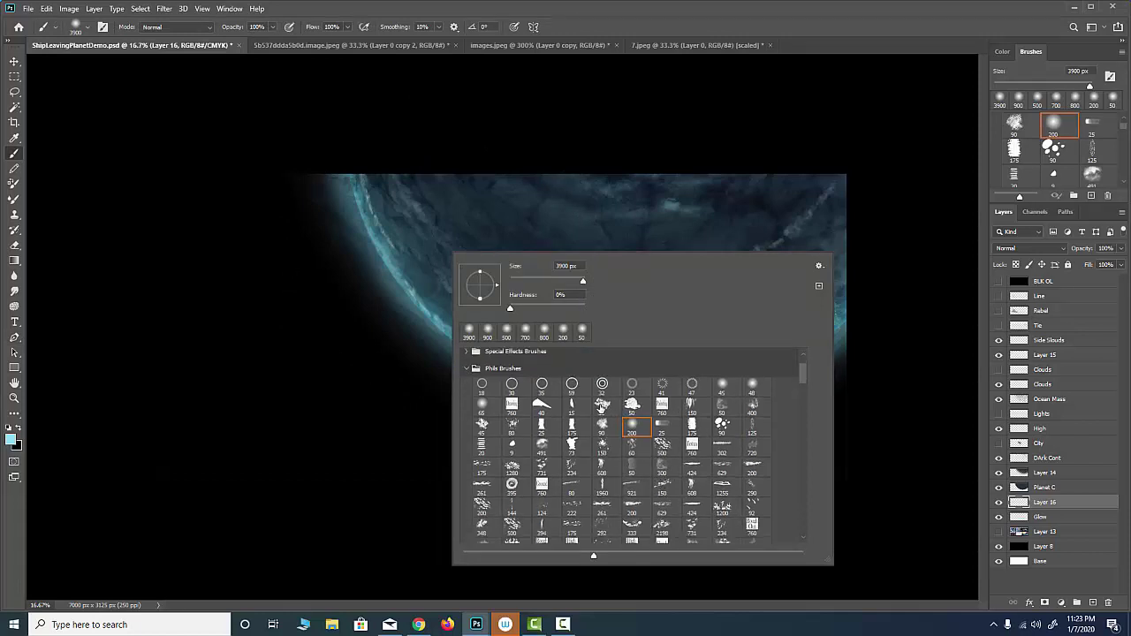
scroll(735, 475, "down", 5)
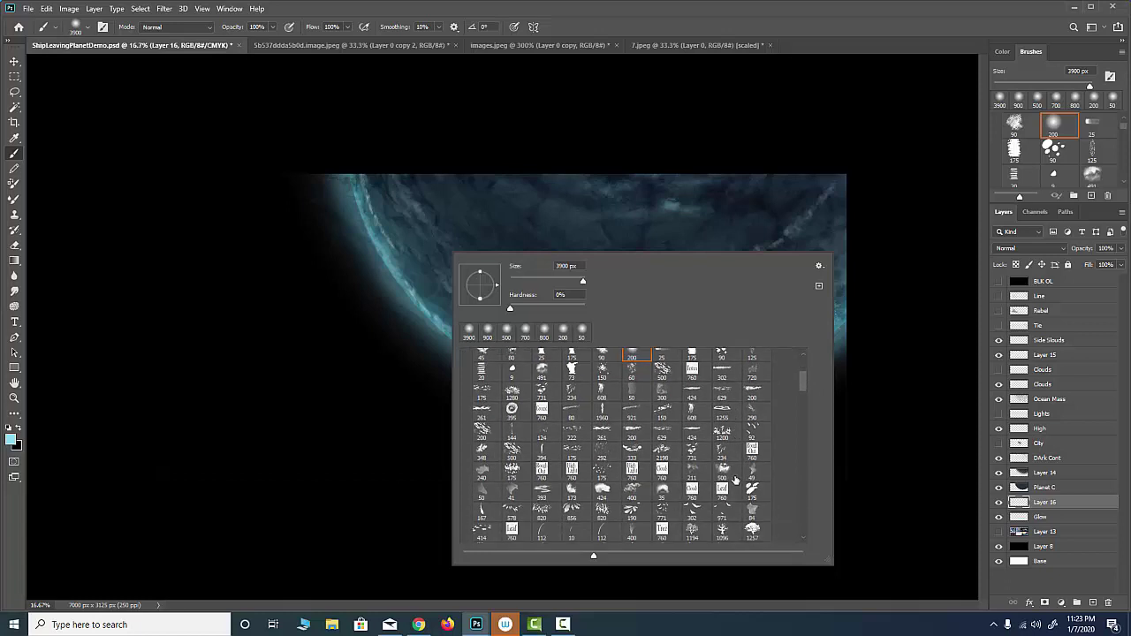
scroll(735, 477, "down", 1)
scroll(663, 484, "down", 8)
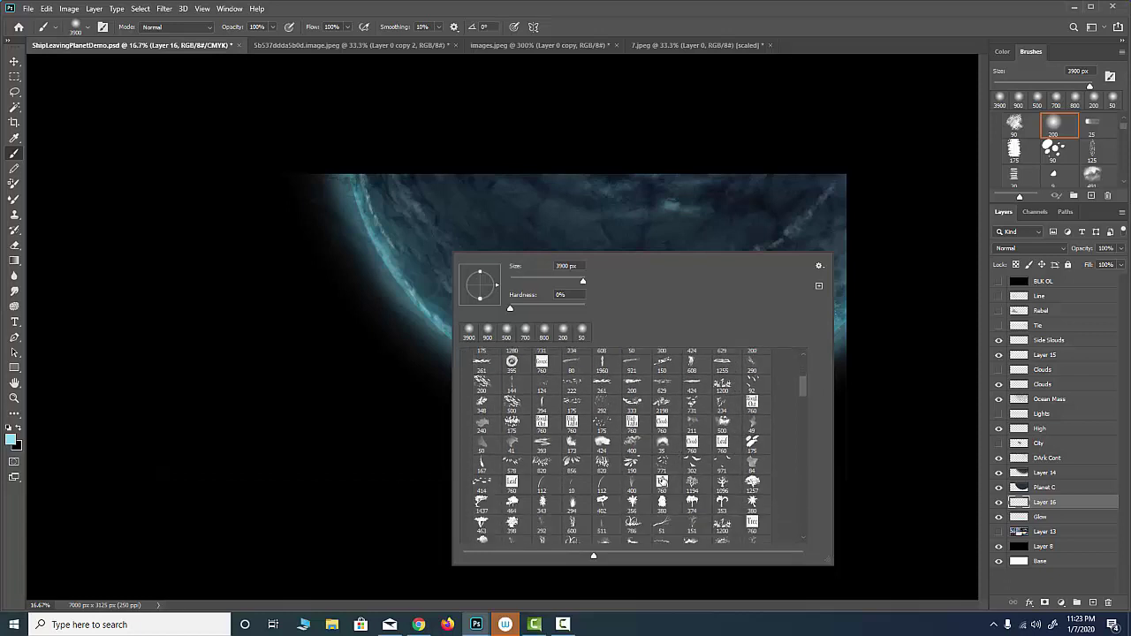
scroll(664, 477, "down", 5)
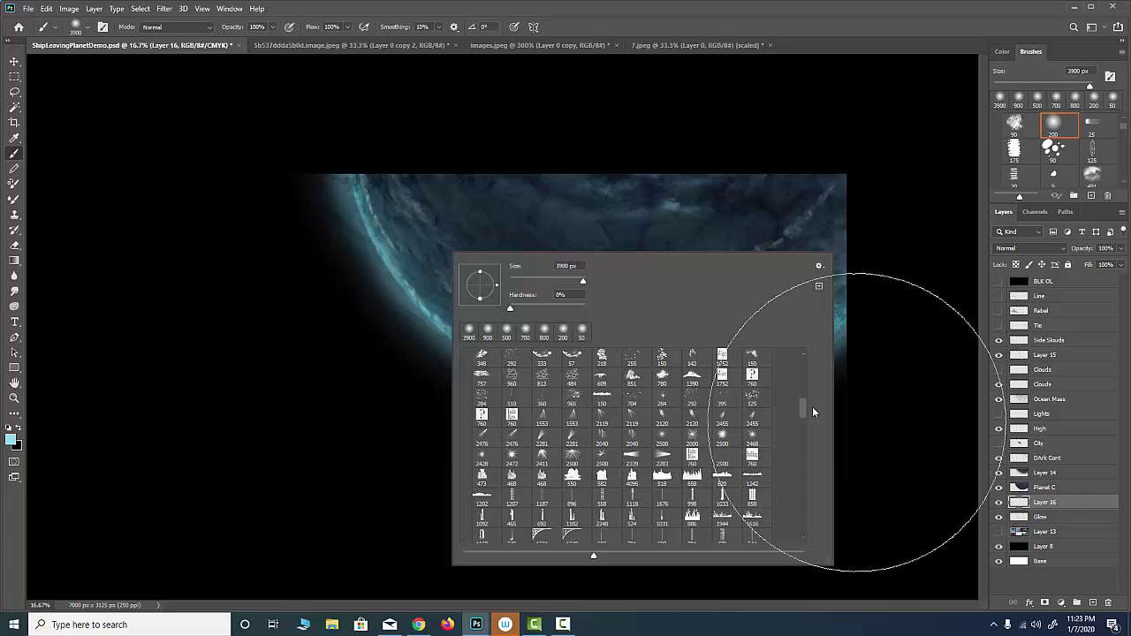
scroll(632, 424, "up", 3)
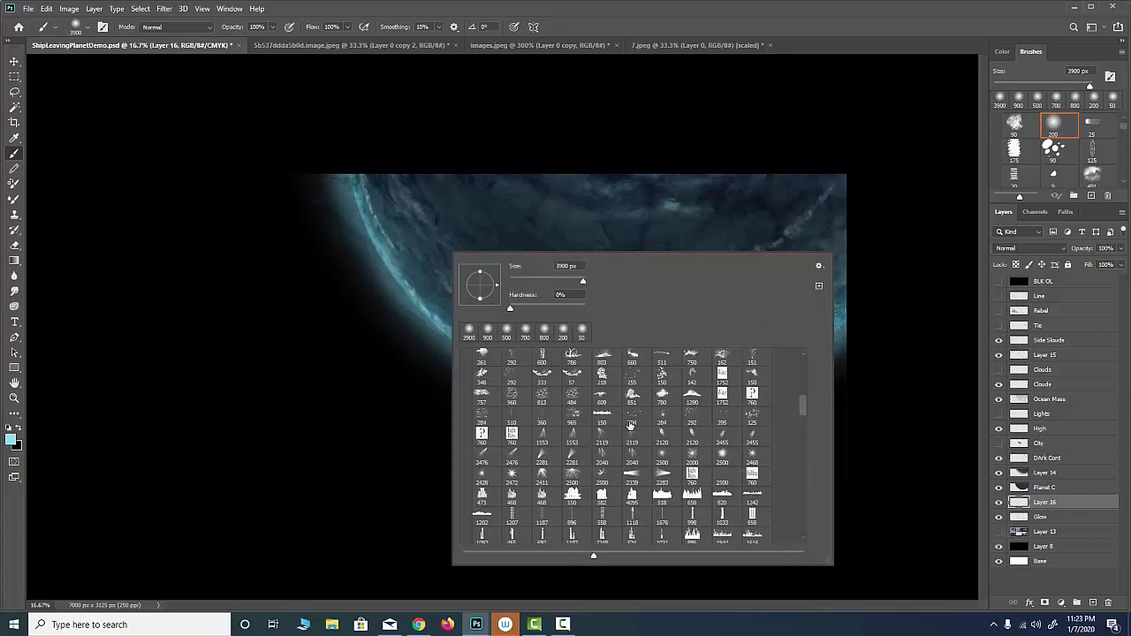
scroll(632, 423, "up", 5)
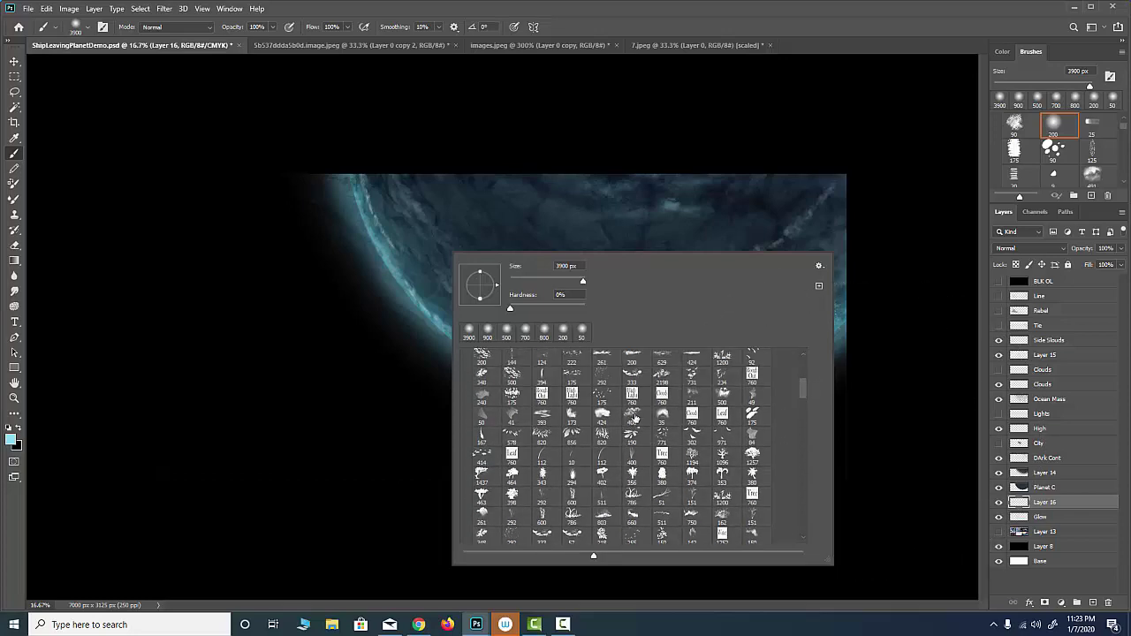
scroll(637, 417, "up", 2)
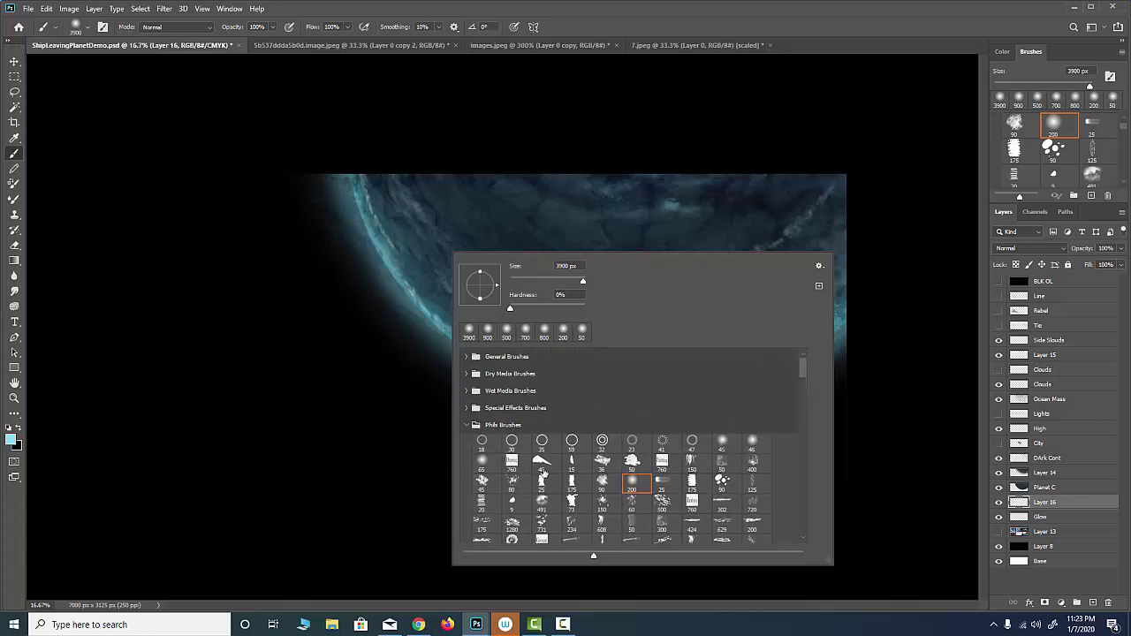
left_click(482, 462)
left_click(699, 121)
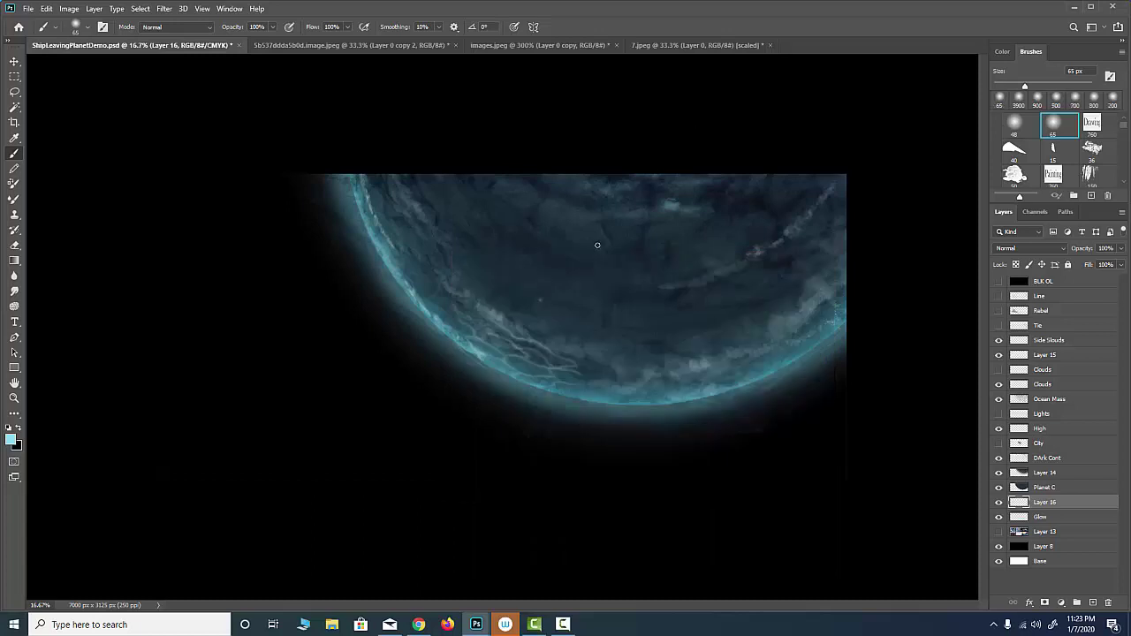
- Try soft cyan dabs on the black area beside the planet, enlarging the brush up to 1900 px, and undo them
key("bracketleft")
key("bracketright")
key("bracketright")
key("bracketright")
key("bracketright")
key("bracketright")
left_click(323, 391)
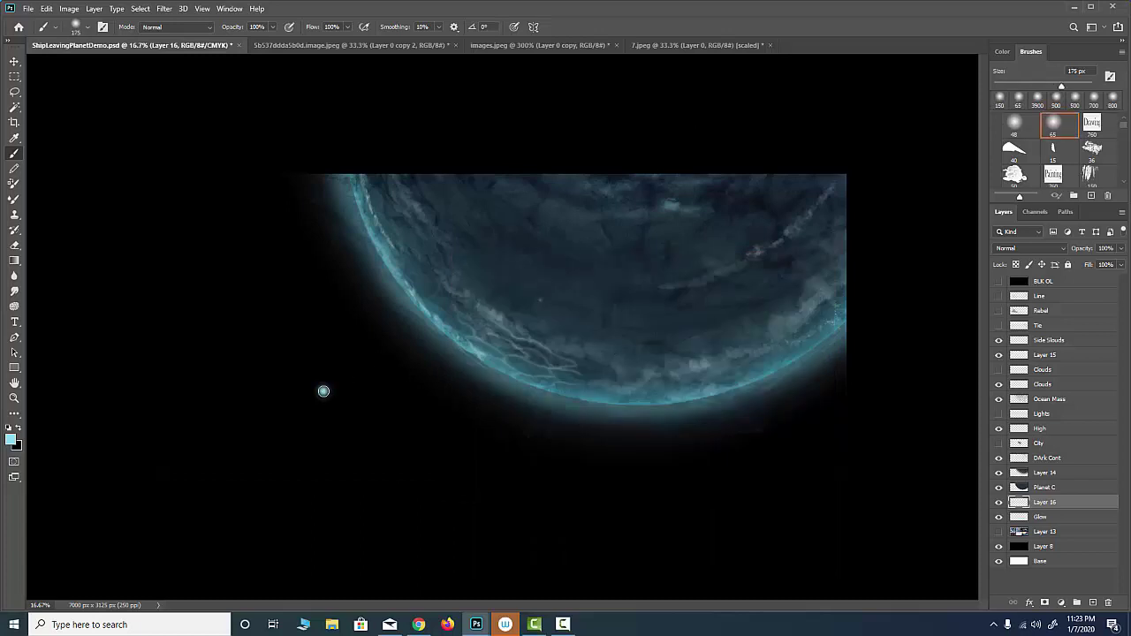
key("bracketright")
key("bracketright")
key("bracketright")
key("bracketright")
key("bracketright")
key("bracketright")
key("bracketright")
key("bracketright")
key("bracketright")
key("bracketright")
key("bracketright")
left_click(323, 379)
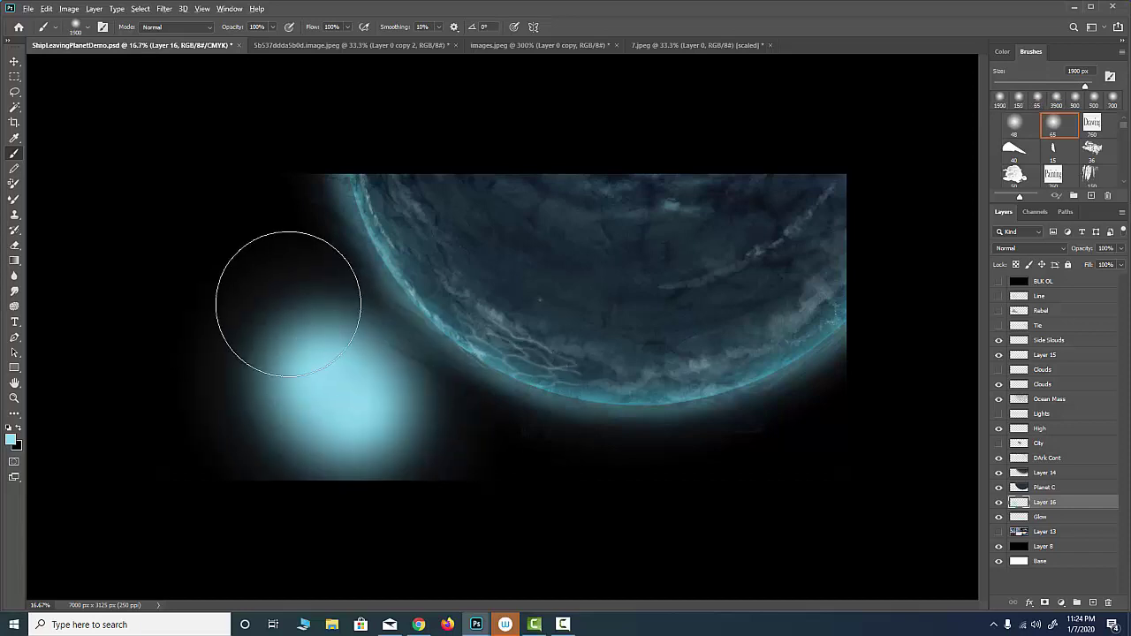
key("ctrl+z")
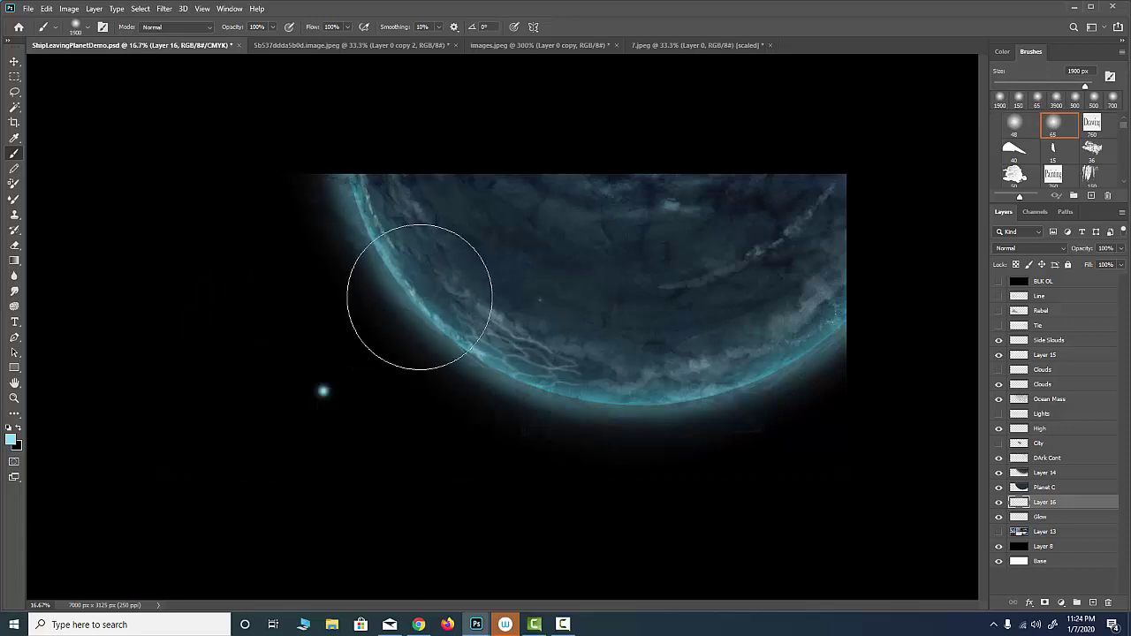
key("ctrl+shift+z")
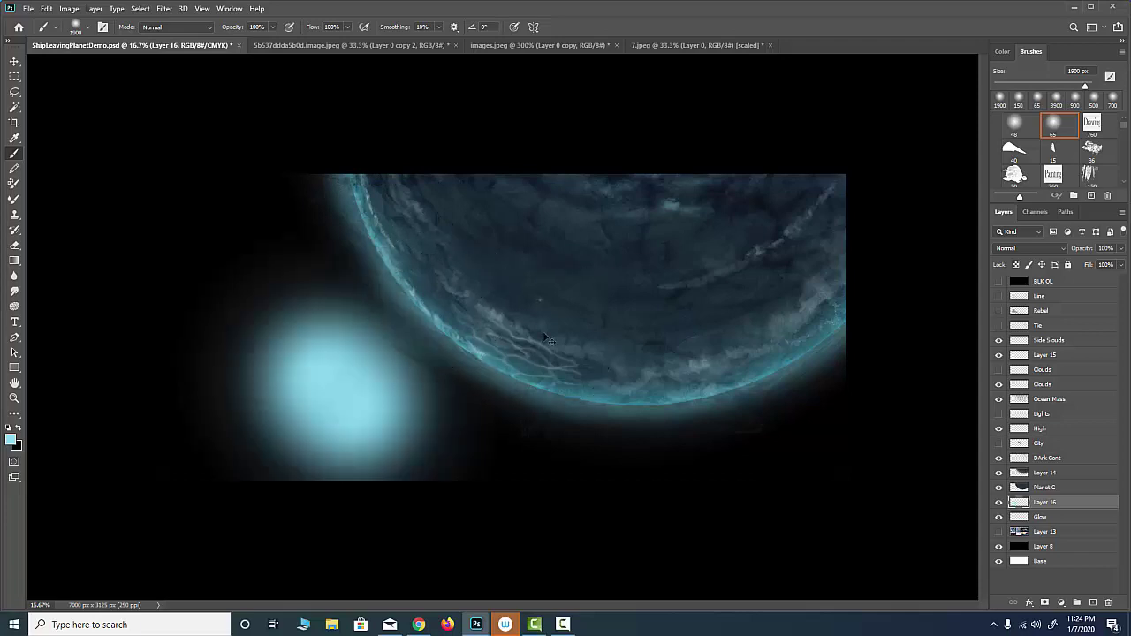
key("ctrl+z")
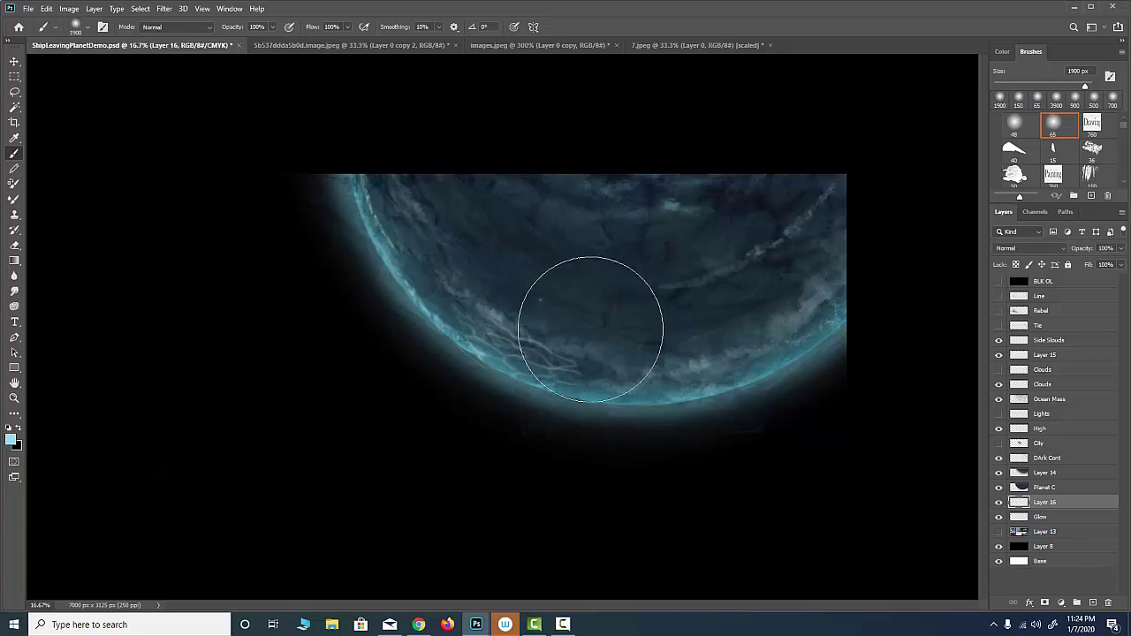
- Move the new empty layer above Side Slouds and rename it Glow
left_click_drag(1059, 505, 1059, 339)
double_click(1051, 340)
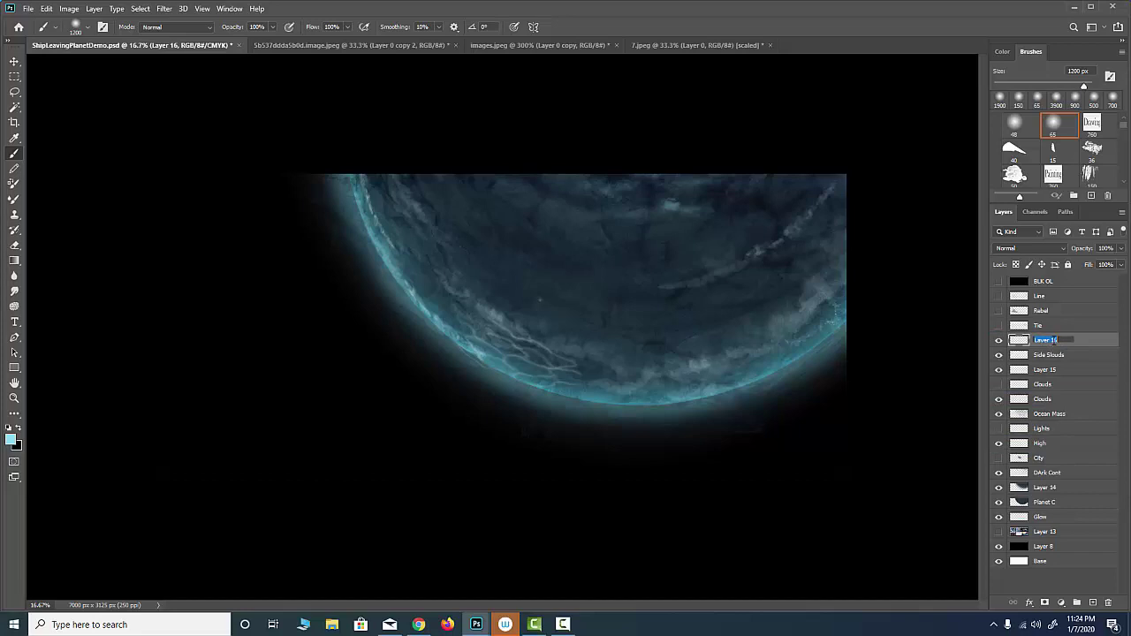
type("Glow")
key("Return")
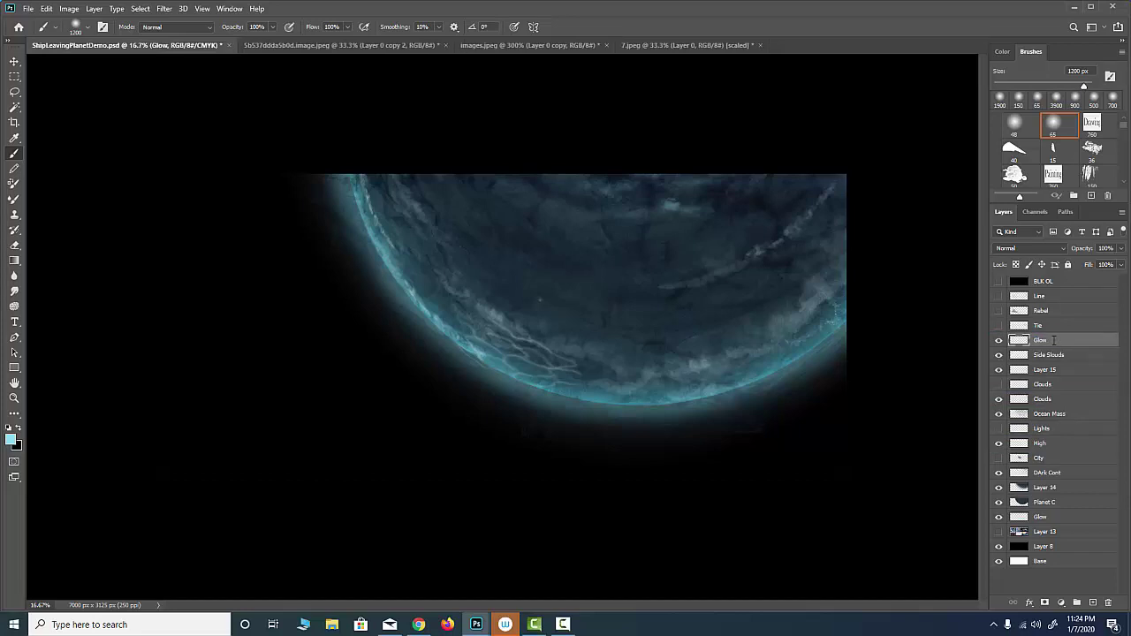
- Paint a thin cyan glow along the planet's whole visible rim with the soft brush at 125 px and 50% opacity
key("bracketleft")
key("bracketleft")
key("bracketleft")
key("bracketleft")
key("bracketleft")
key("bracketleft")
key("bracketleft")
key("bracketleft")
key("bracketleft")
key("bracketleft")
key("bracketleft")
key("bracketleft")
key("bracketleft")
key("bracketright")
key("bracketright")
key("bracketright")
left_click_drag(346, 175, 431, 333)
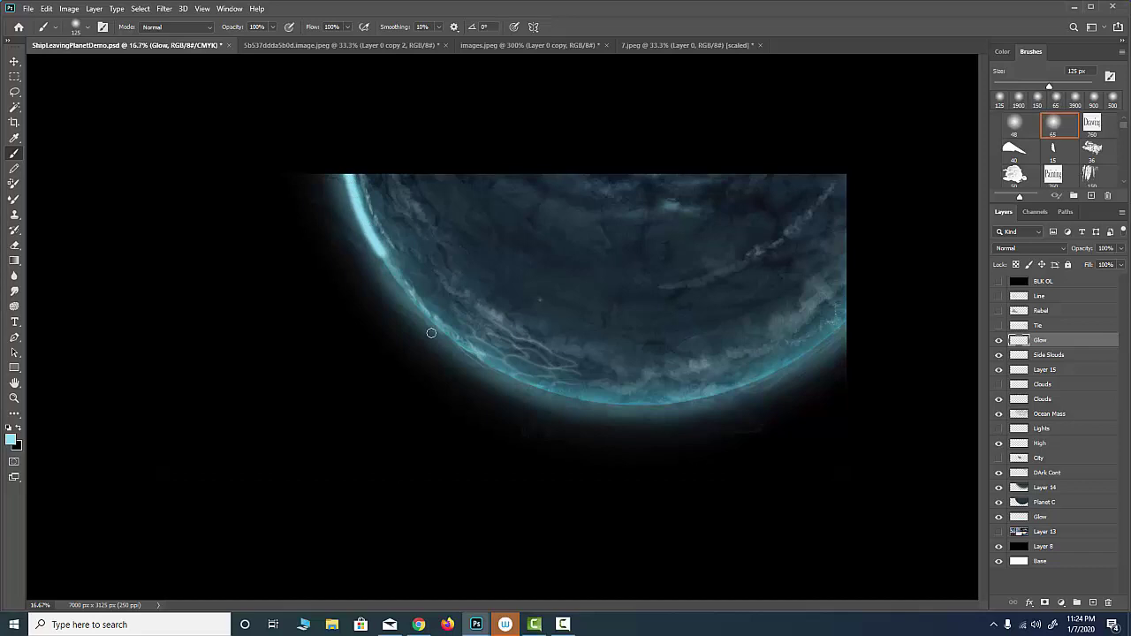
key("ctrl+z")
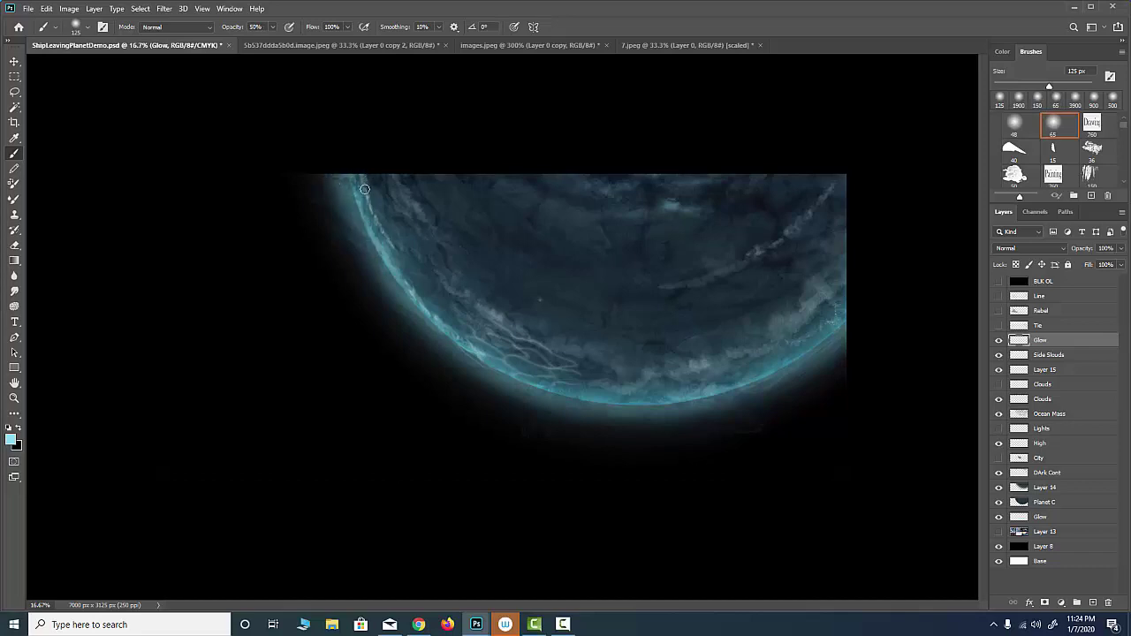
mouse_move(345, 170)
left_mouse_down()
mouse_move(371, 244)
mouse_move(420, 312)
mouse_move(475, 359)
mouse_move(565, 399)
mouse_move(672, 403)
mouse_move(750, 386)
mouse_move(837, 328)
mouse_move(850, 291)
left_mouse_up()
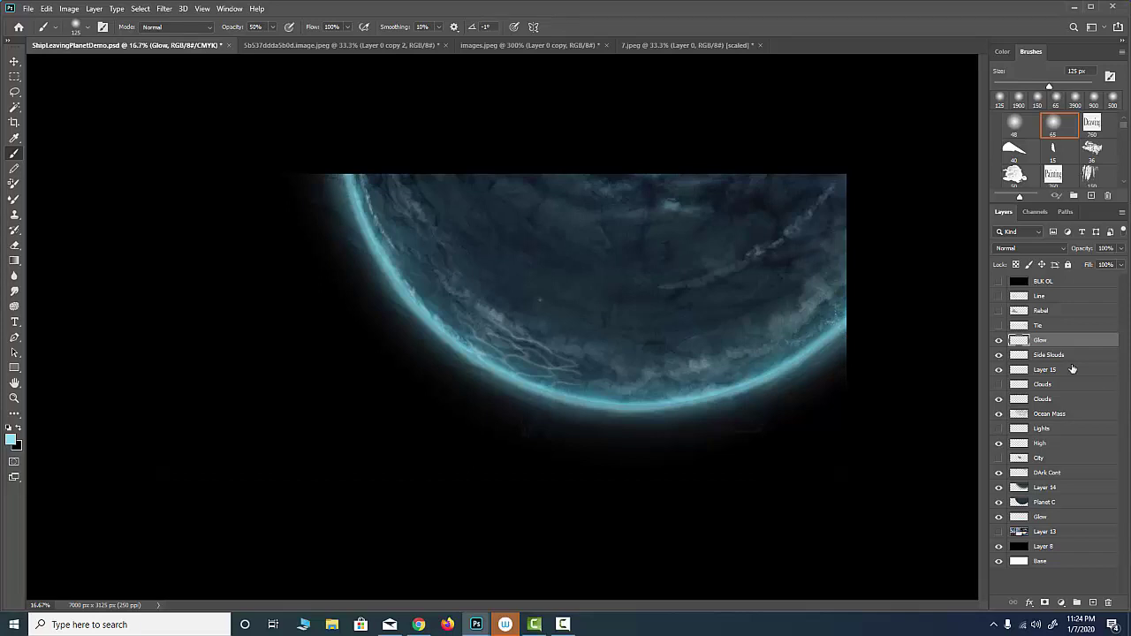
- Move the painted rim Glow layer below Planet C and slightly enlarge the original Glow layer beneath it
left_click_drag(1058, 341, 1051, 505)
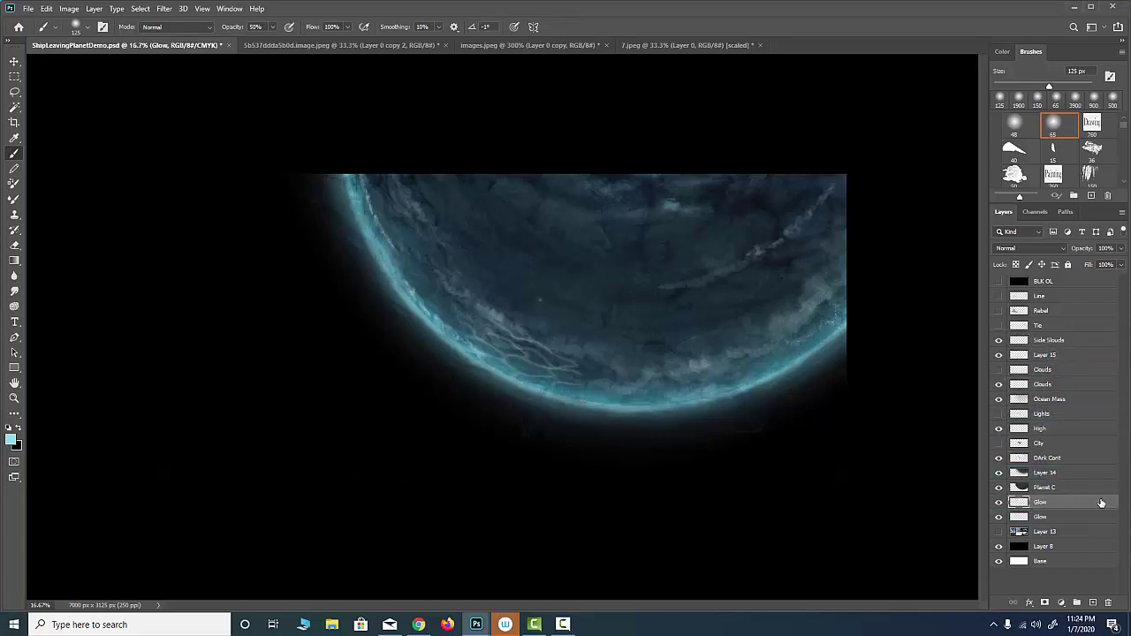
left_click(1058, 518)
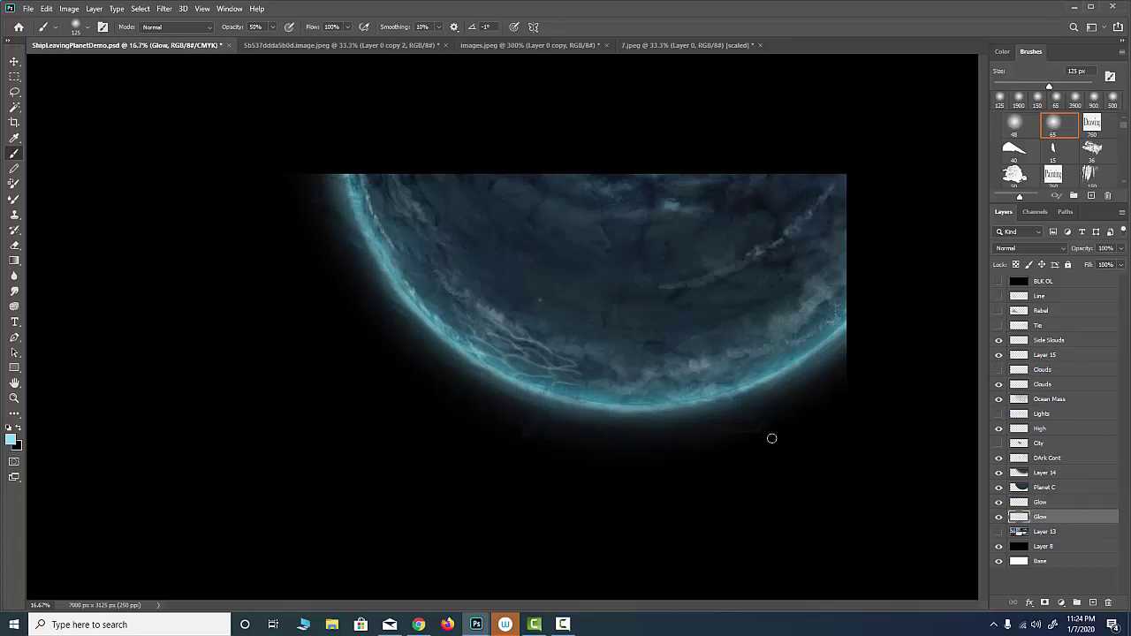
key("v")
key("ctrl")
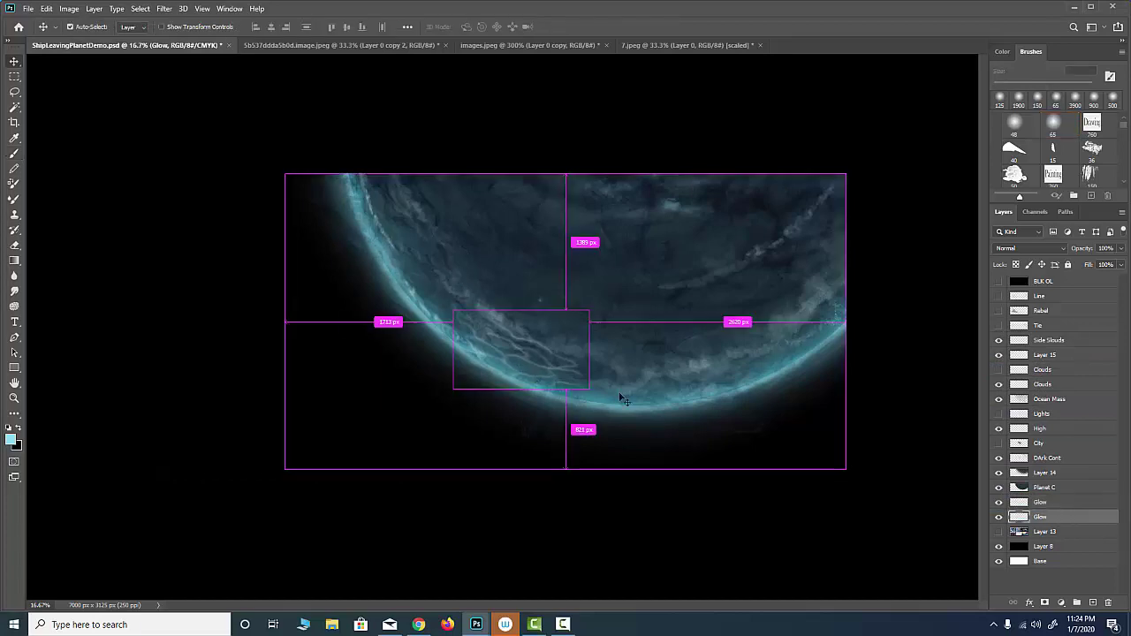
key("ctrl+t")
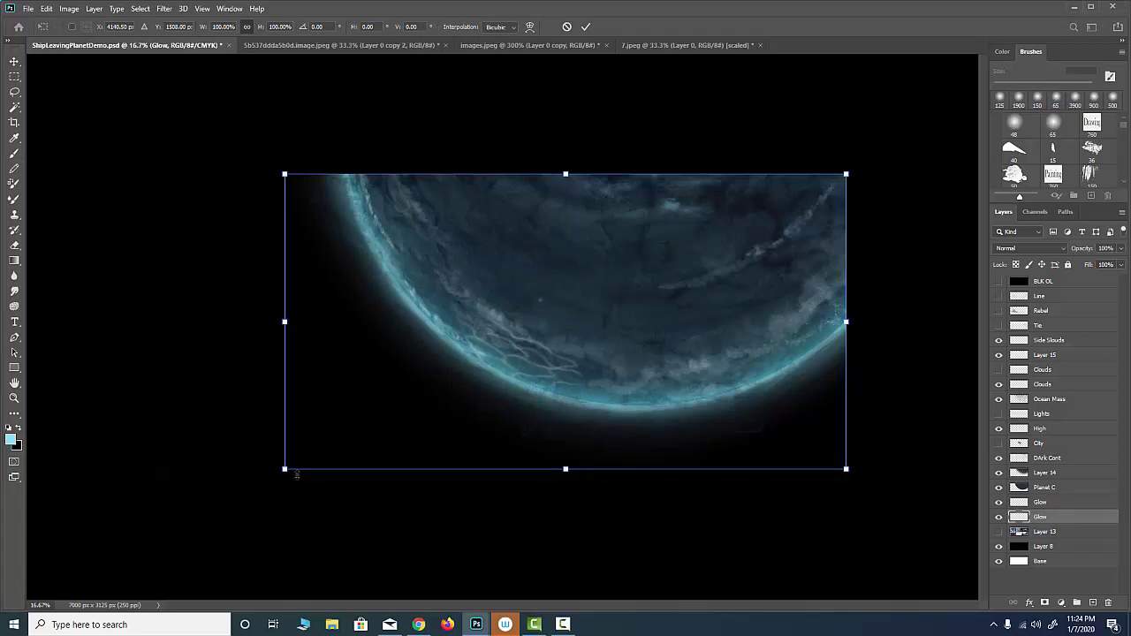
mouse_move(284, 469)
left_mouse_down()
mouse_move(265, 483)
mouse_move(275, 482)
left_mouse_up()
key("Return")
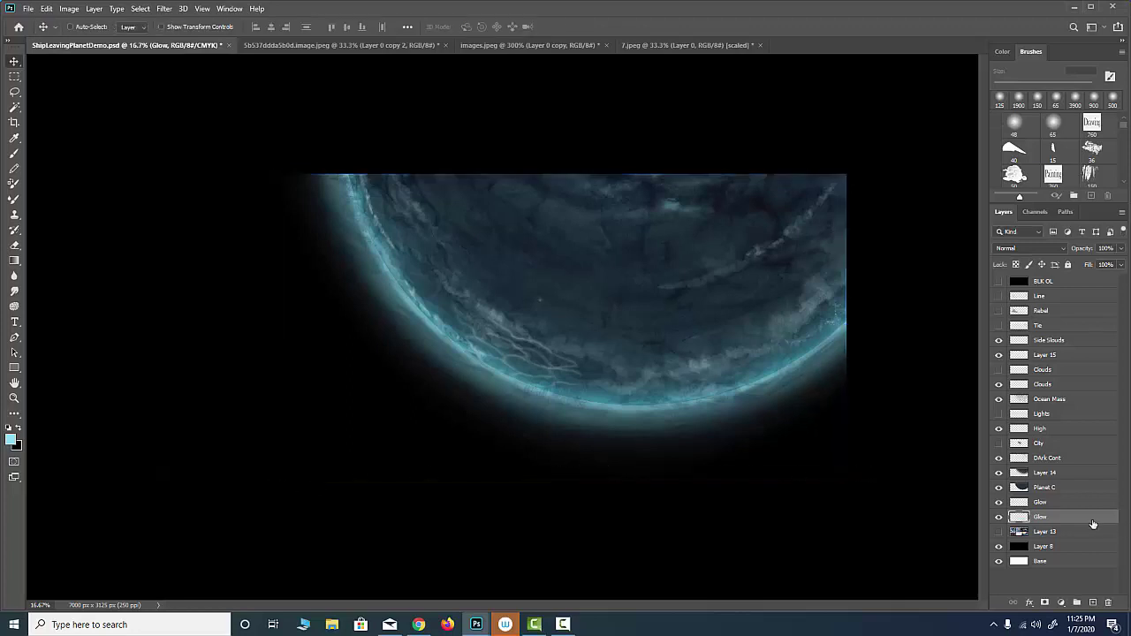
- Check the rim with the upper Glow layer off and on, and lower the bottom Glow layer's opacity to about 59%
left_click(1060, 505)
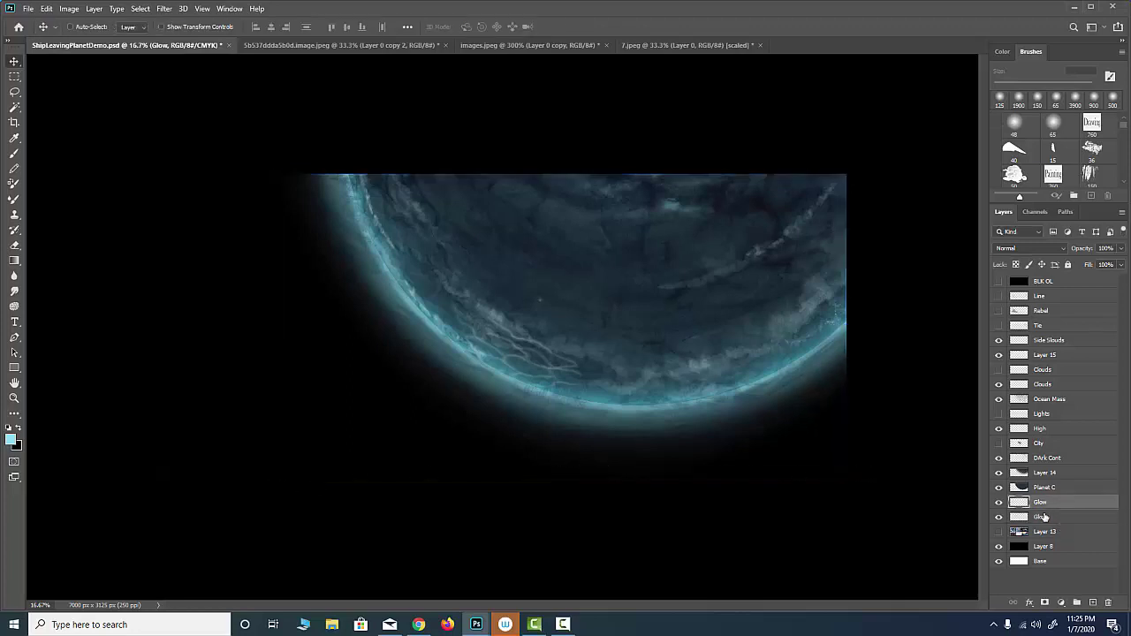
left_click(999, 502)
left_click(999, 502)
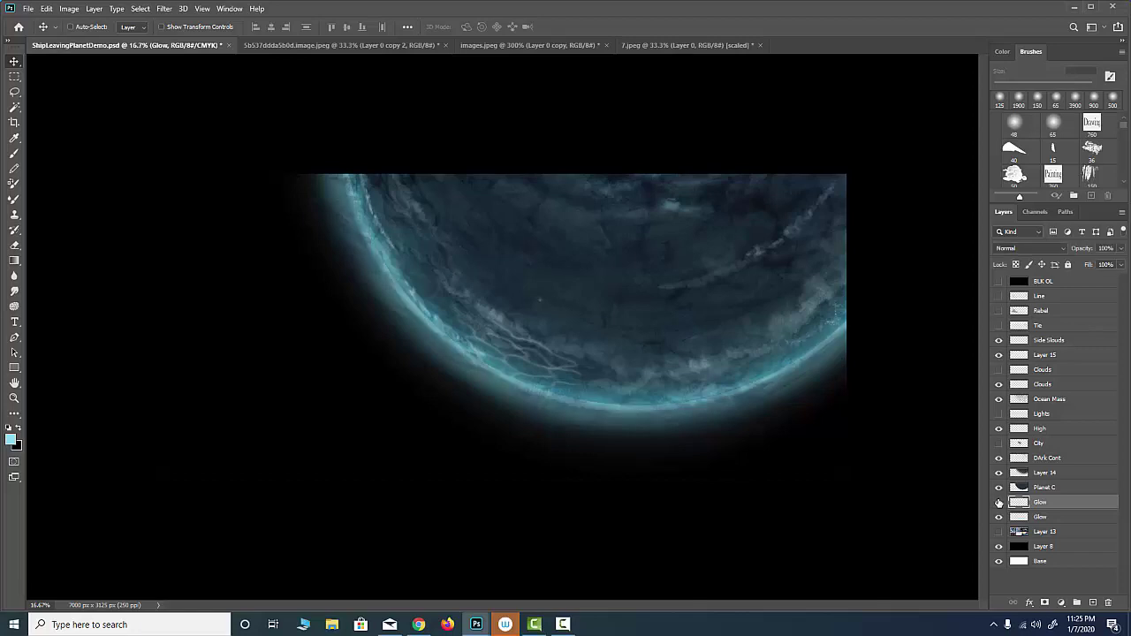
left_click(1048, 517)
left_click_drag(1122, 251, 1096, 265)
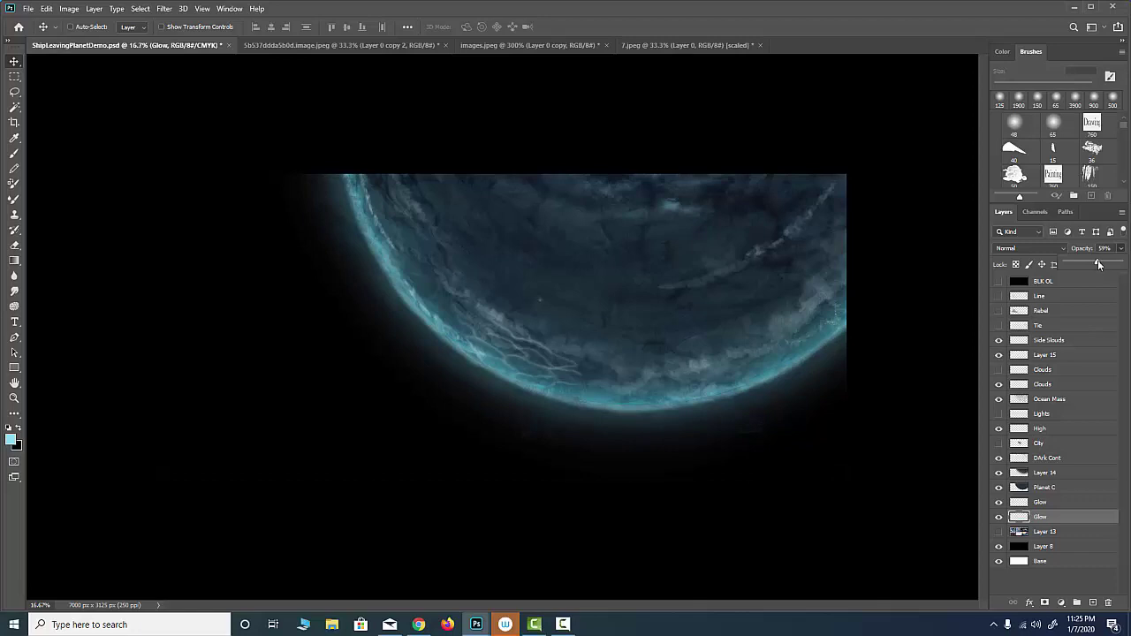
- Reduce the upper Glow layer's opacity to 47%
left_click(1061, 508)
left_click(1065, 502)
left_click_drag(1122, 251, 1103, 264)
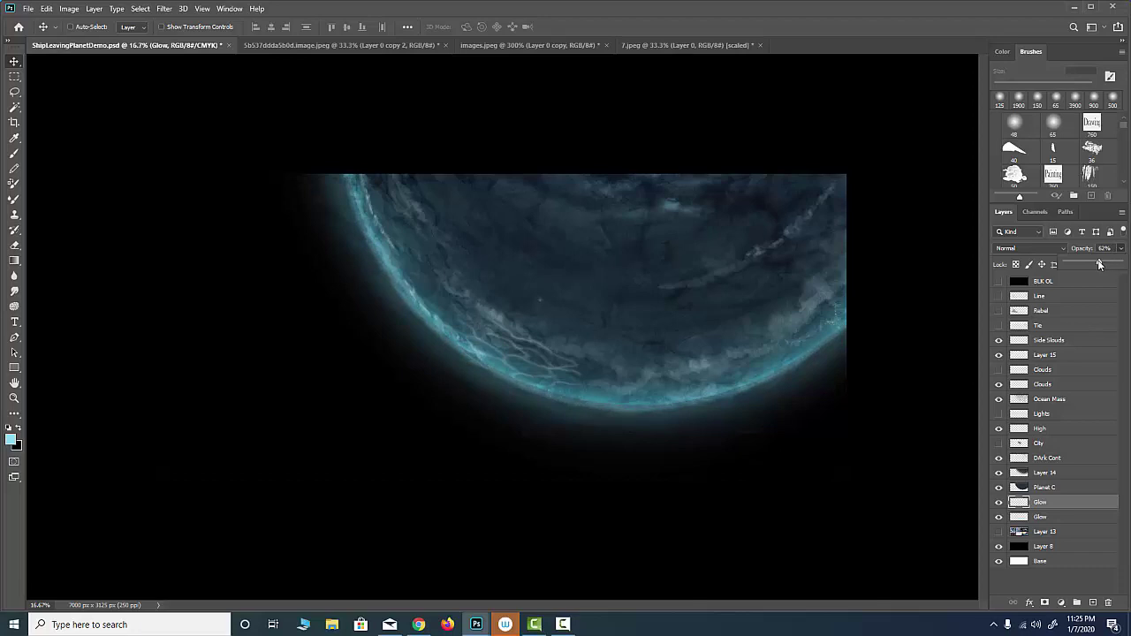
left_click_drag(1094, 265, 1093, 265)
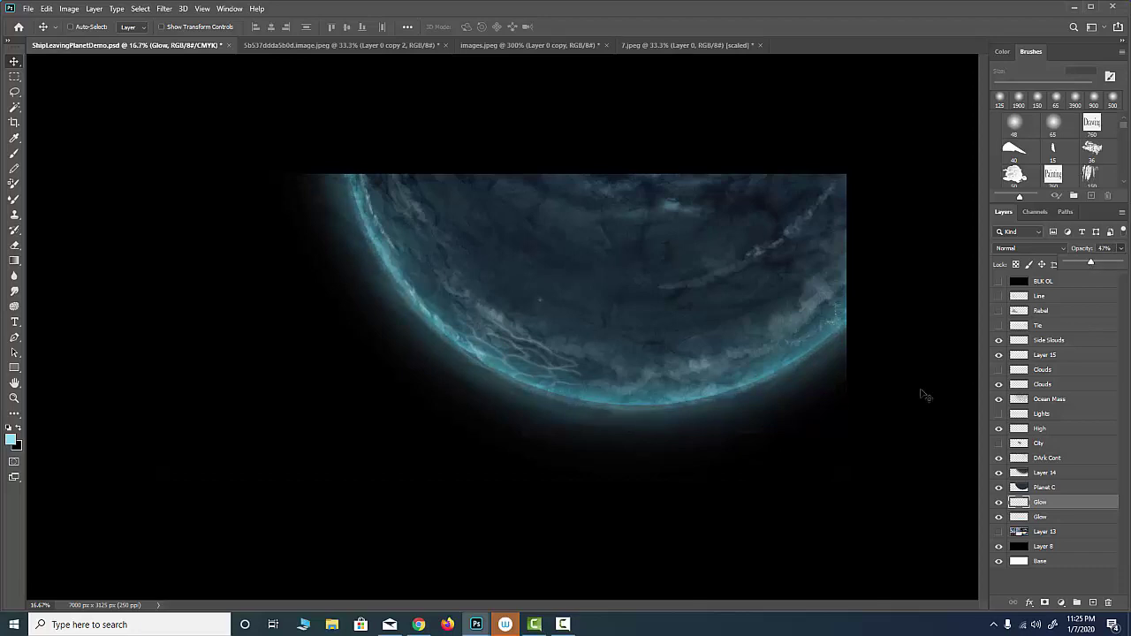
left_click(727, 349)
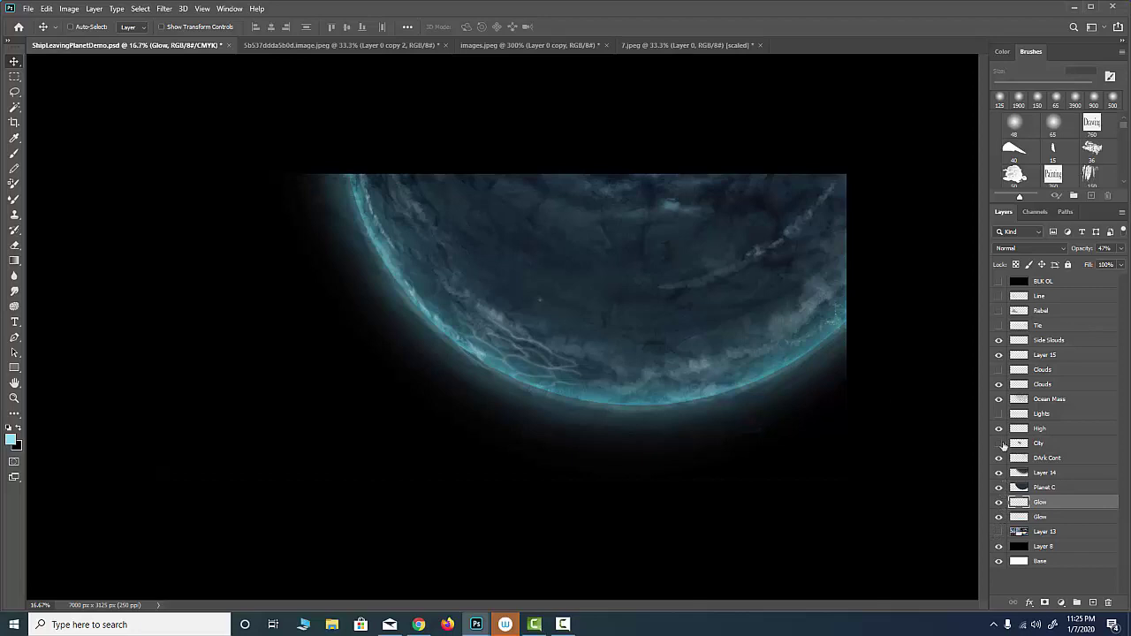
- Show the Rebel and Tie ship silhouette layers over the planet
left_click(999, 297)
left_click(998, 311)
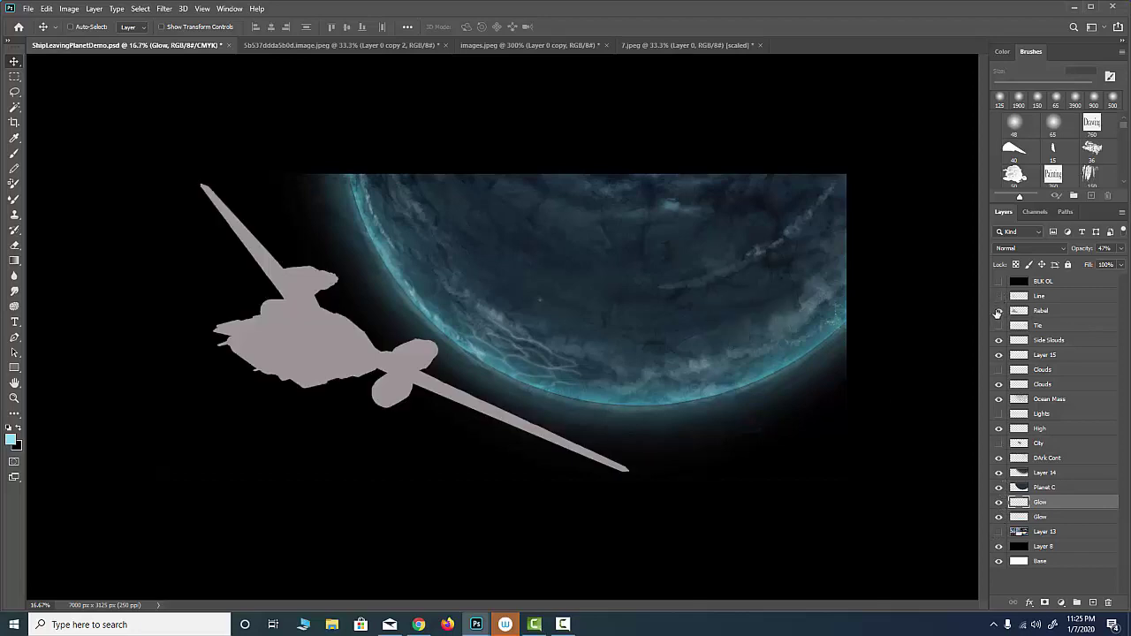
left_click(998, 326)
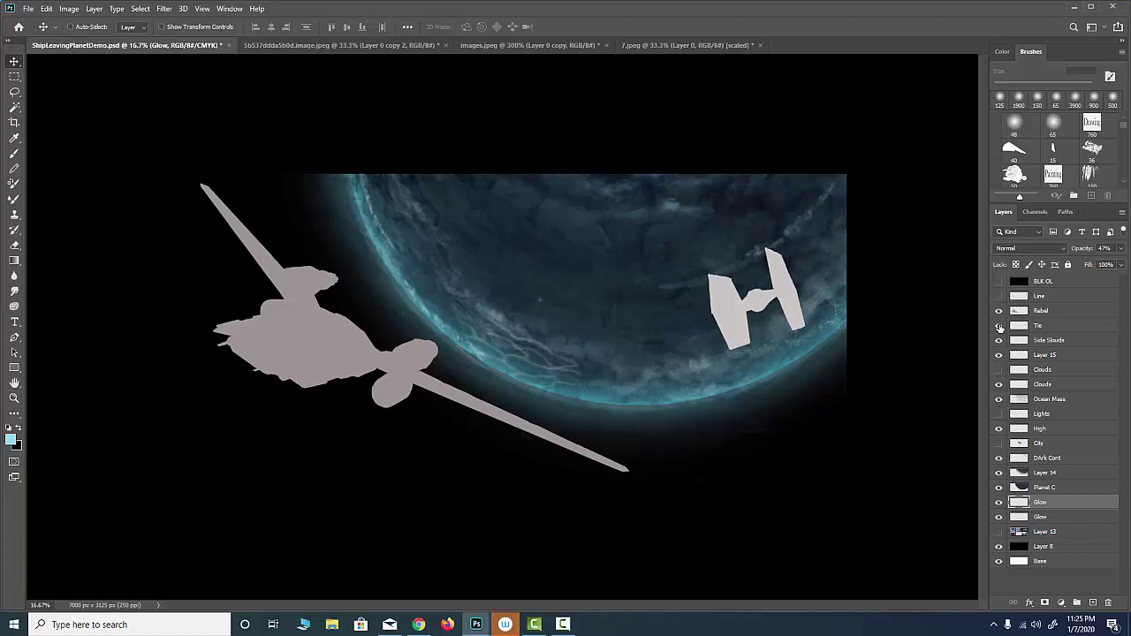
- Hide the Tie and Rebel silhouettes and add a new layer named Star Burst directly above the upper Glow layer
left_click(1000, 326)
left_click(999, 312)
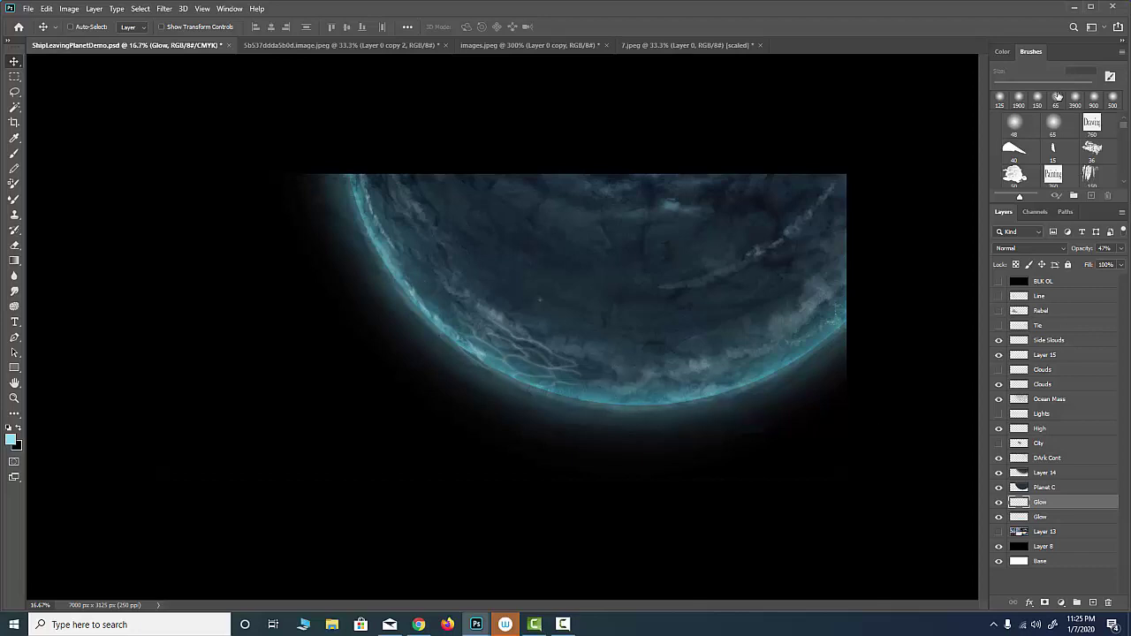
left_click(1092, 602)
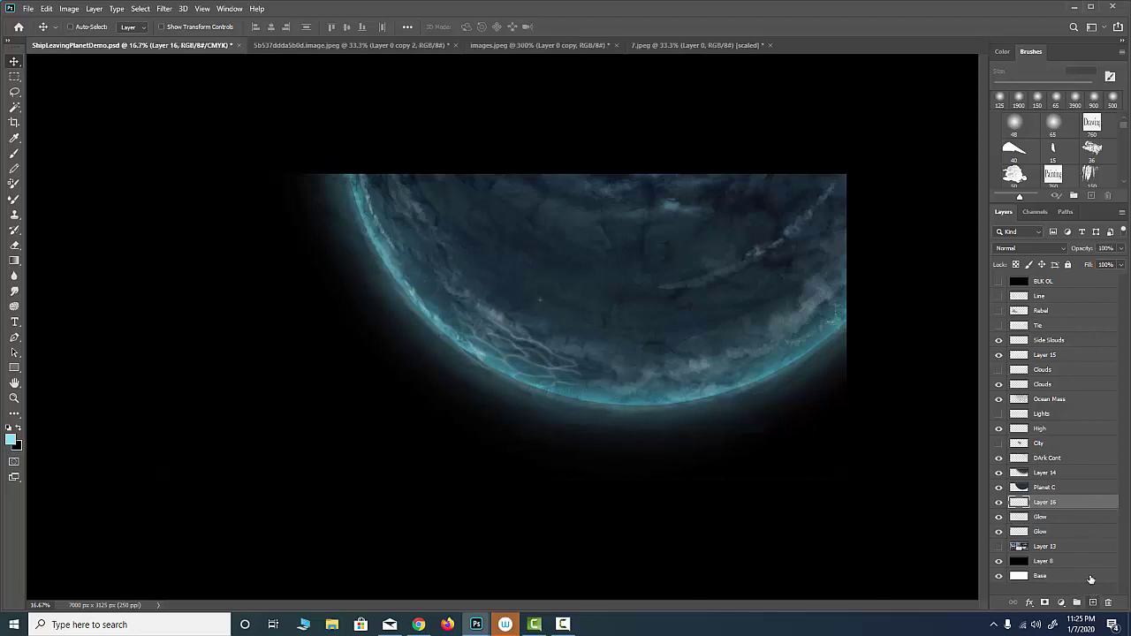
double_click(1051, 501)
type("Star Back")
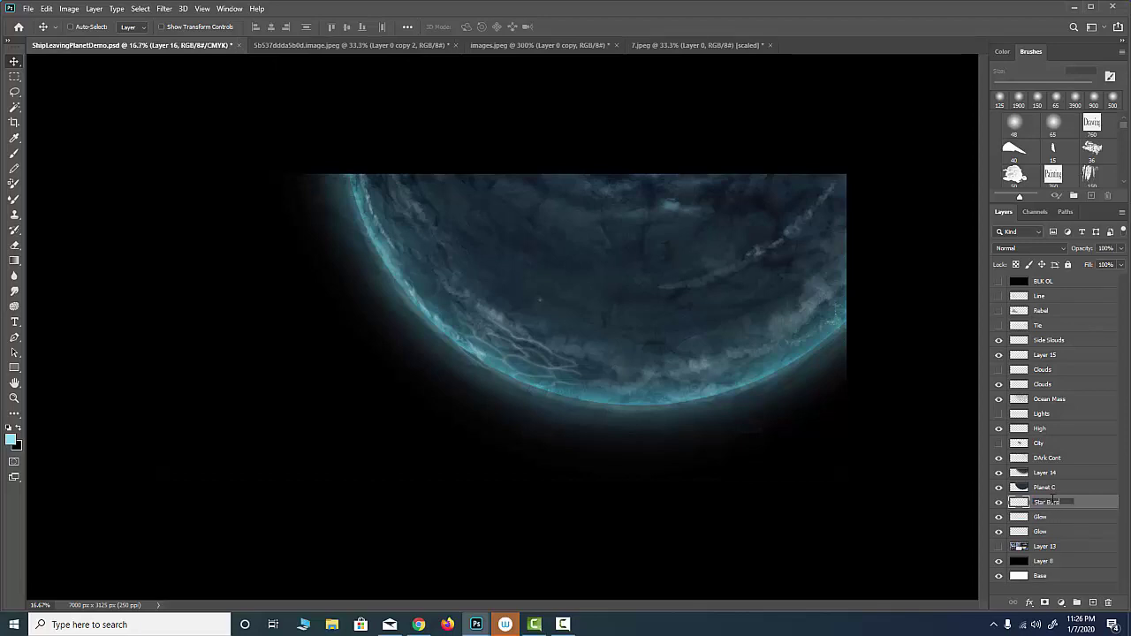
key("Return")
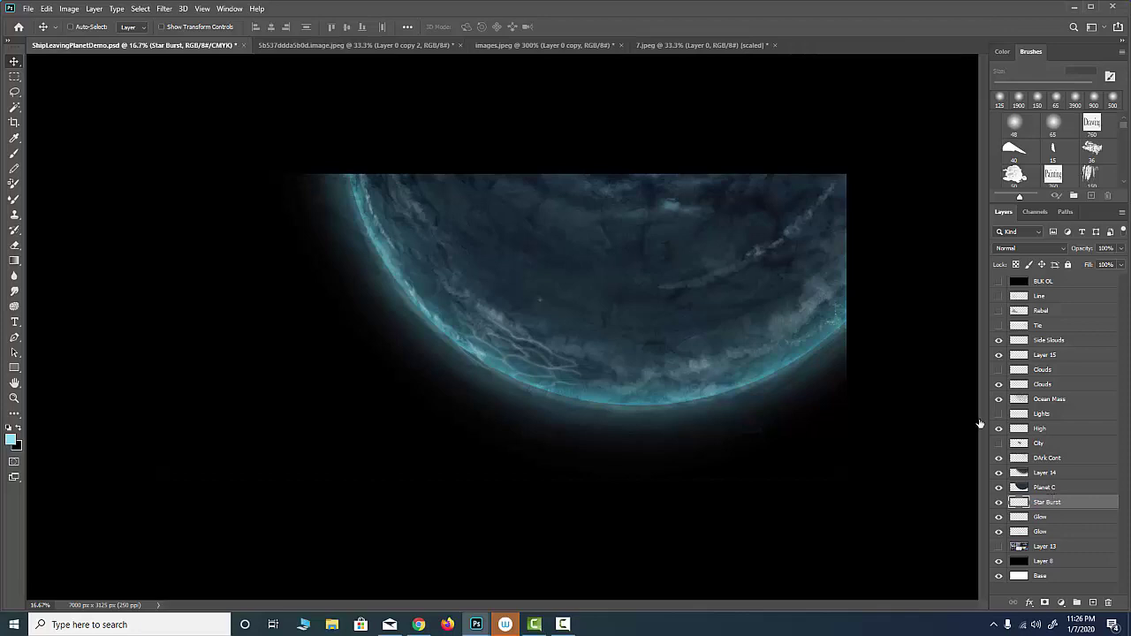
- Choose the 1148 px starburst brush from the end of the brush presets
key("b")
right_click(579, 353)
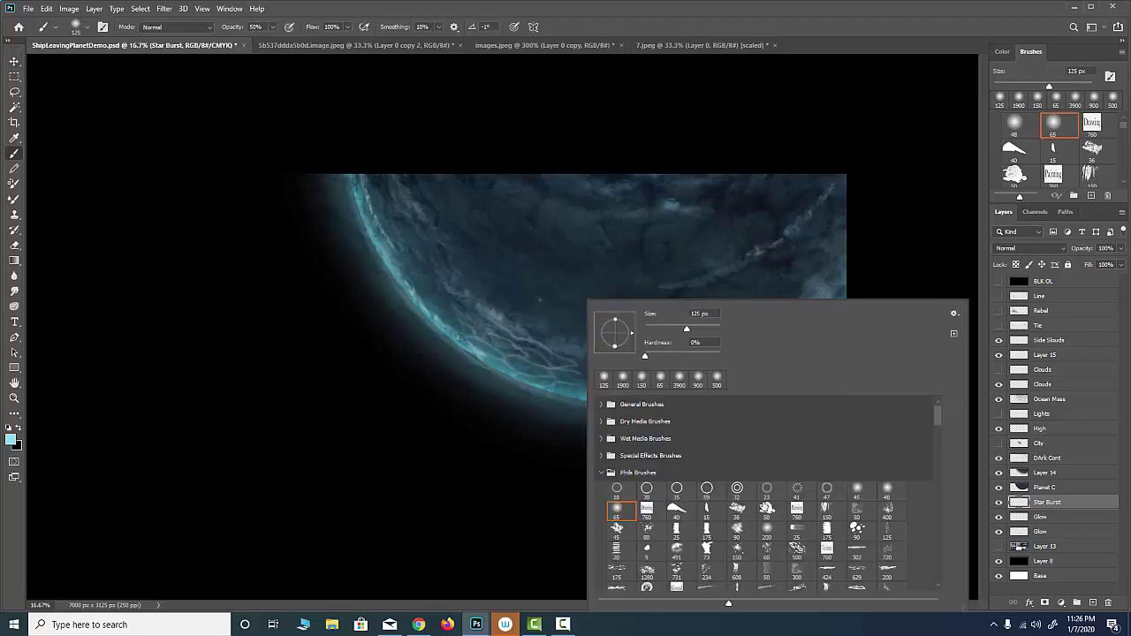
scroll(765, 495, "down", 10)
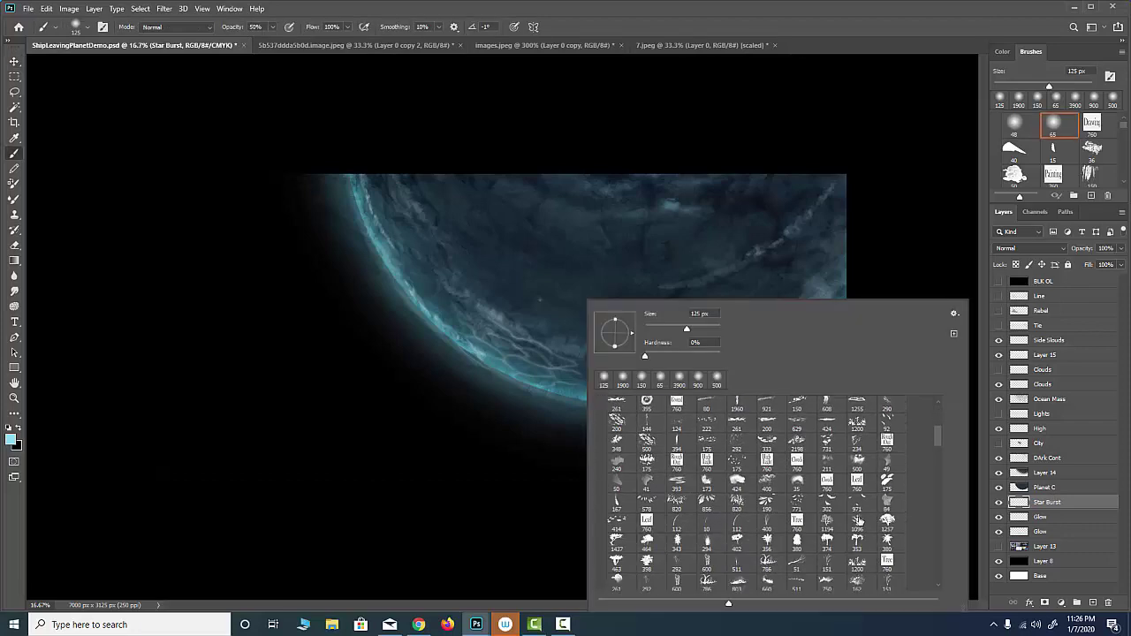
scroll(764, 495, "down", 8)
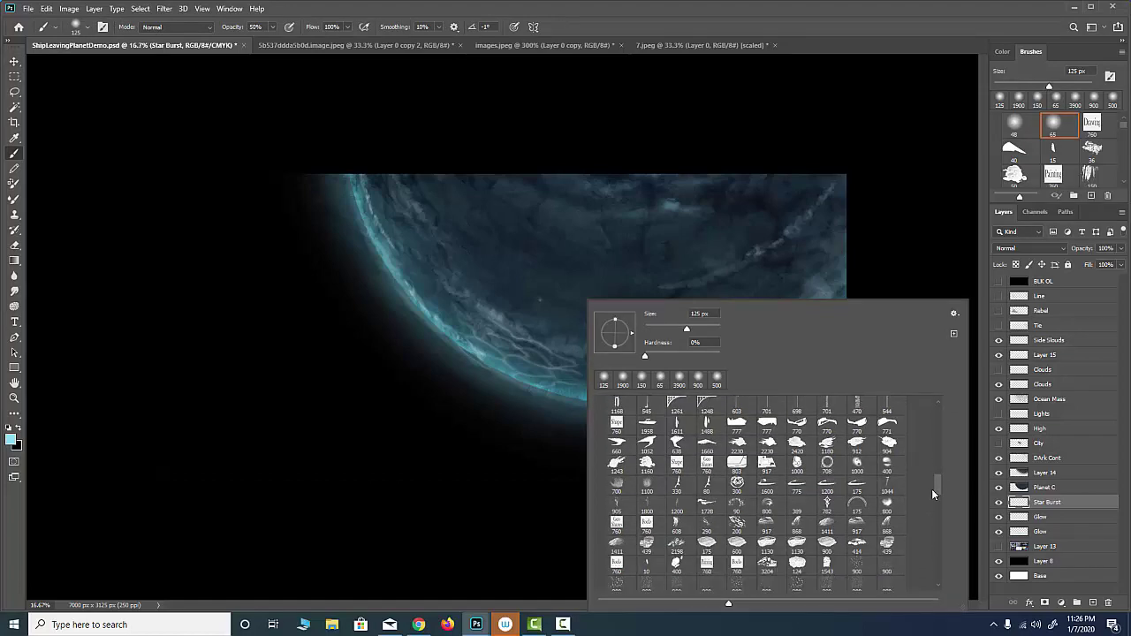
left_click_drag(934, 495, 919, 573)
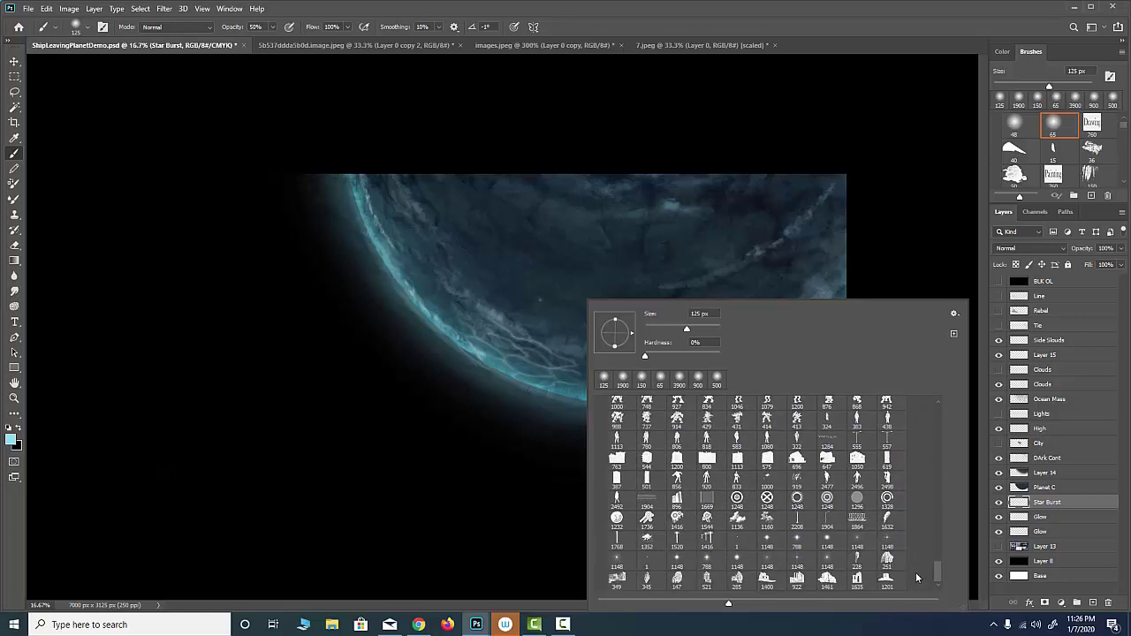
left_click(827, 559)
key("Return")
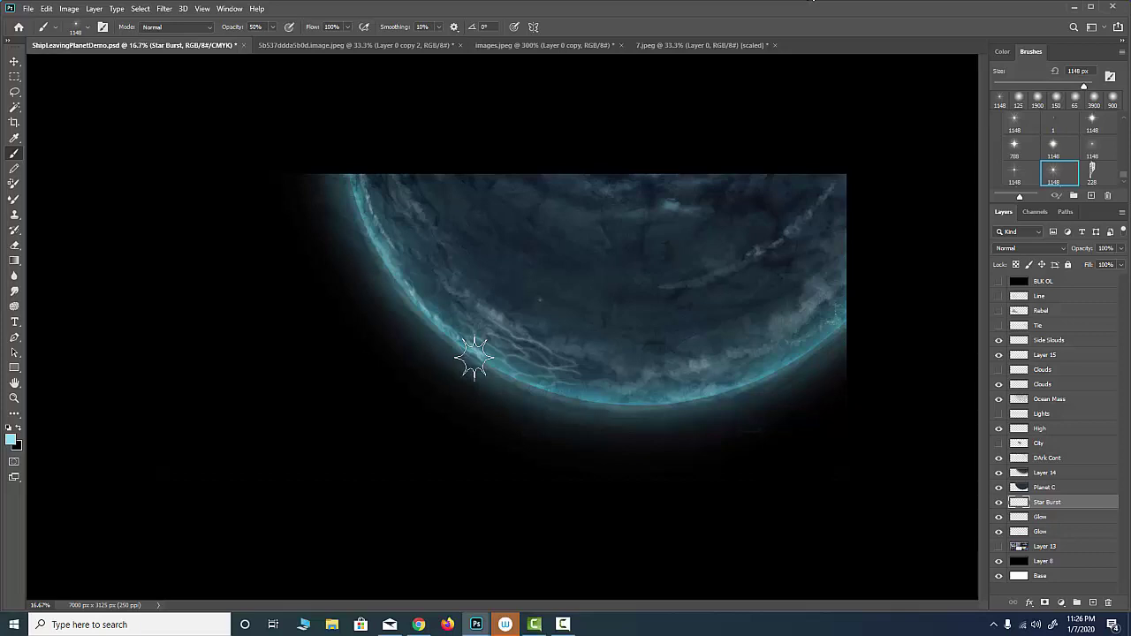
- Stamp a cyan star burst on the planet's lower-left rim at 1800 px and 80% opacity, and nudge it onto the edge
key("bracketright")
key("bracketright")
key("bracketright")
key("bracketright")
key("bracketright")
key("bracketright")
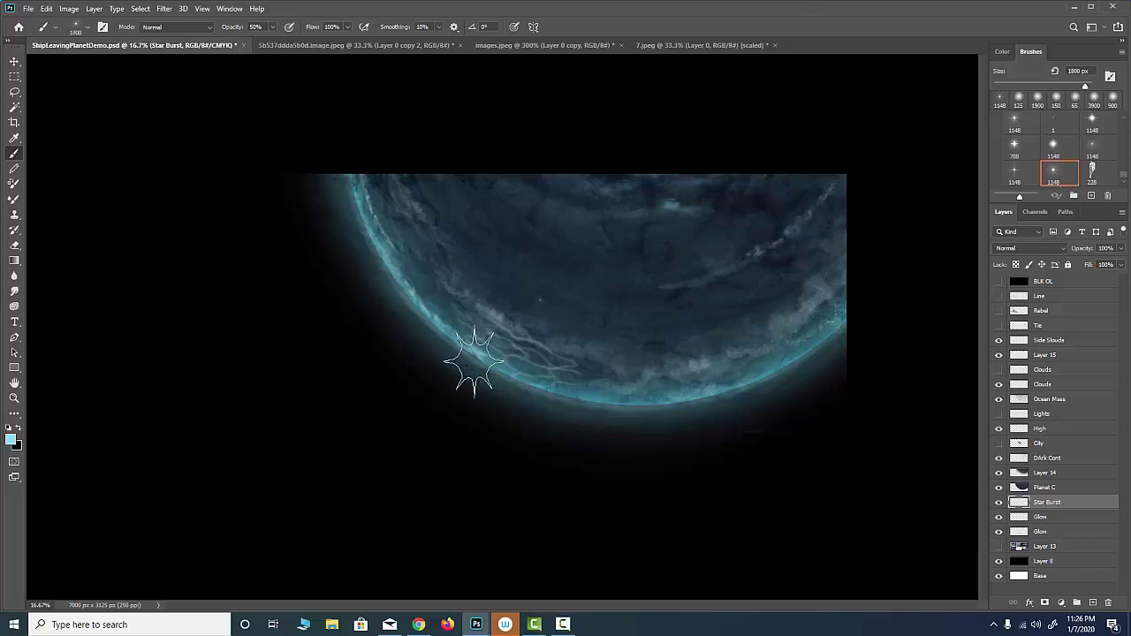
key("bracketright")
left_click(474, 363)
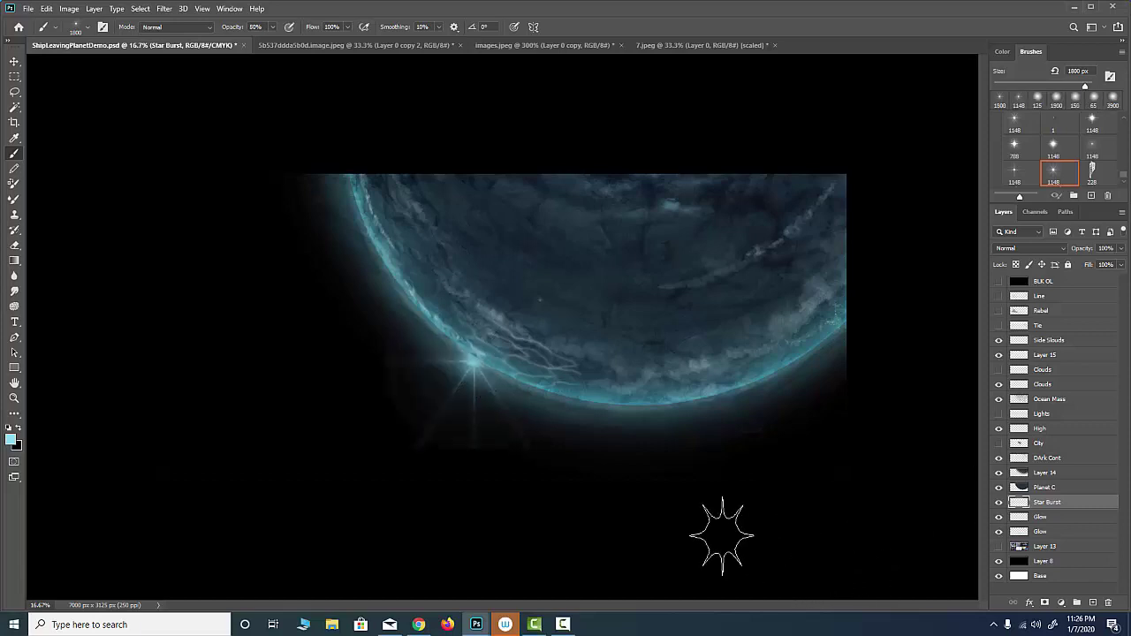
key("v")
left_click_drag(477, 380, 470, 372)
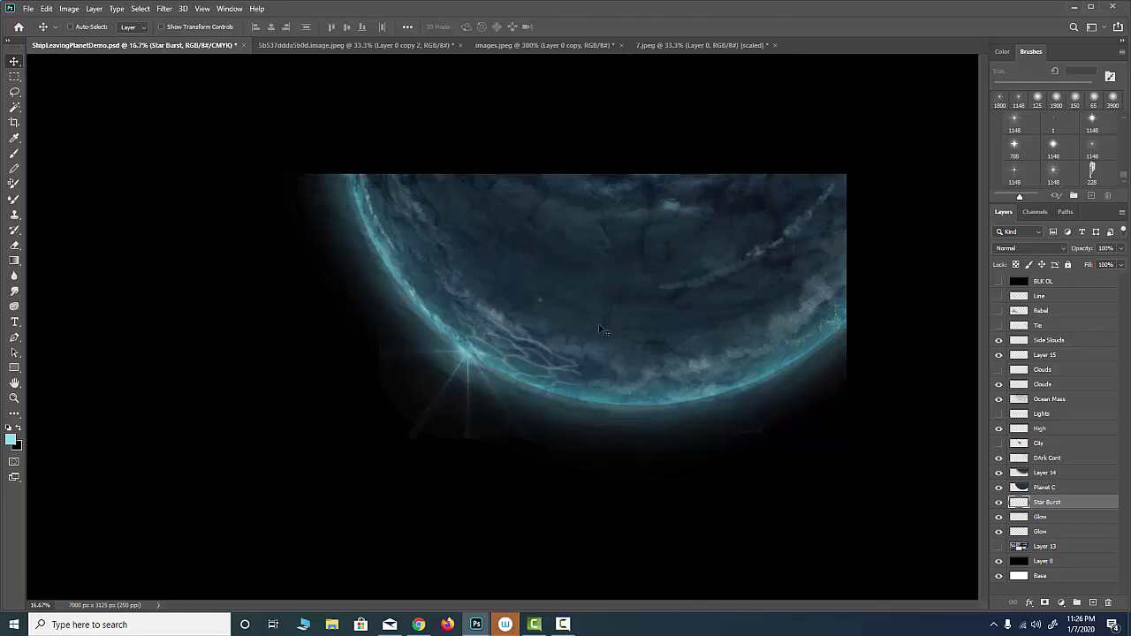
- Stamp a larger, fainter star burst over the same rim point with the brush at 4100 px and 30% opacity
key("b")
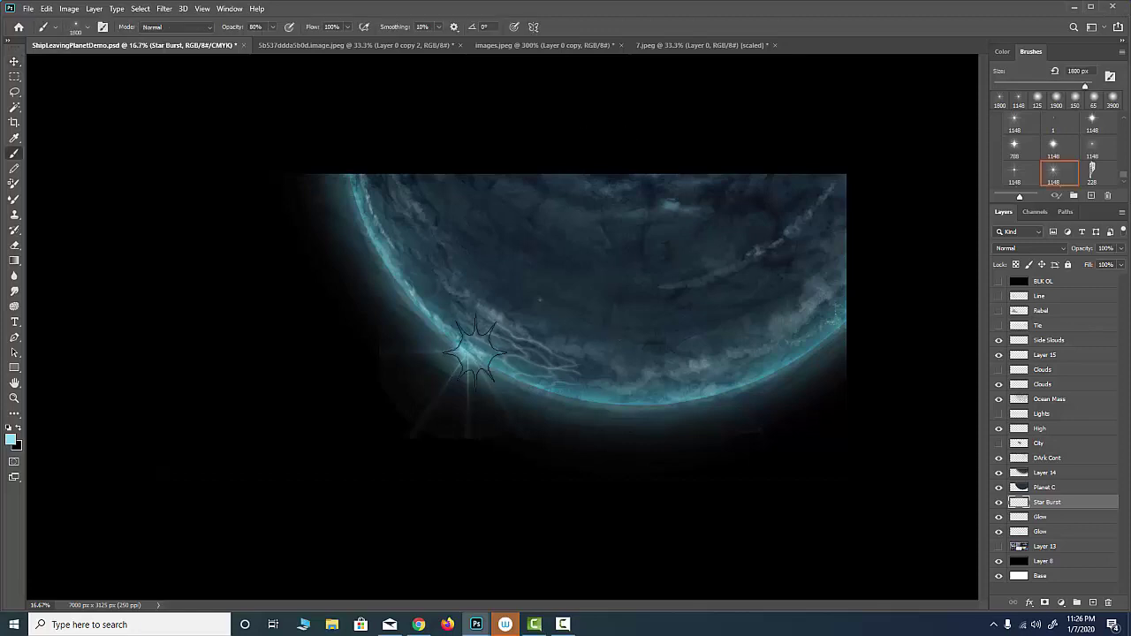
key("bracketright")
key("bracketright")
key("bracketright")
key("bracketright")
key("bracketright")
key("bracketright")
key("bracketright")
key("bracketright")
key("bracketright")
key("bracketright")
key("bracketright")
key("bracketright")
key("bracketright")
key("bracketright")
key("bracketright")
key("bracketright")
key("bracketright")
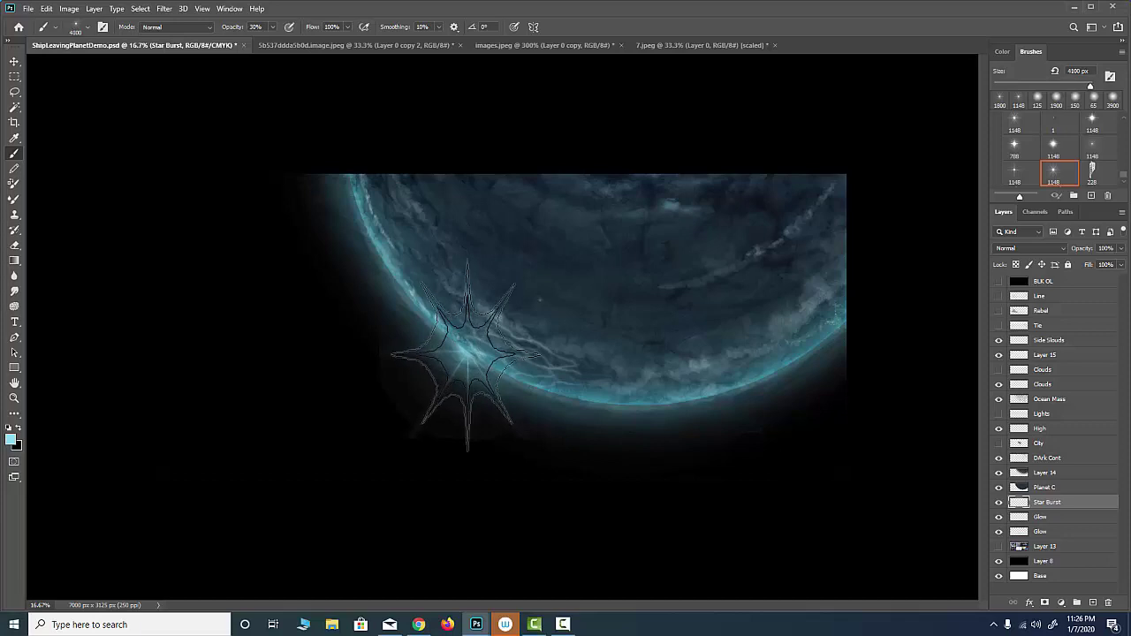
left_click(468, 355)
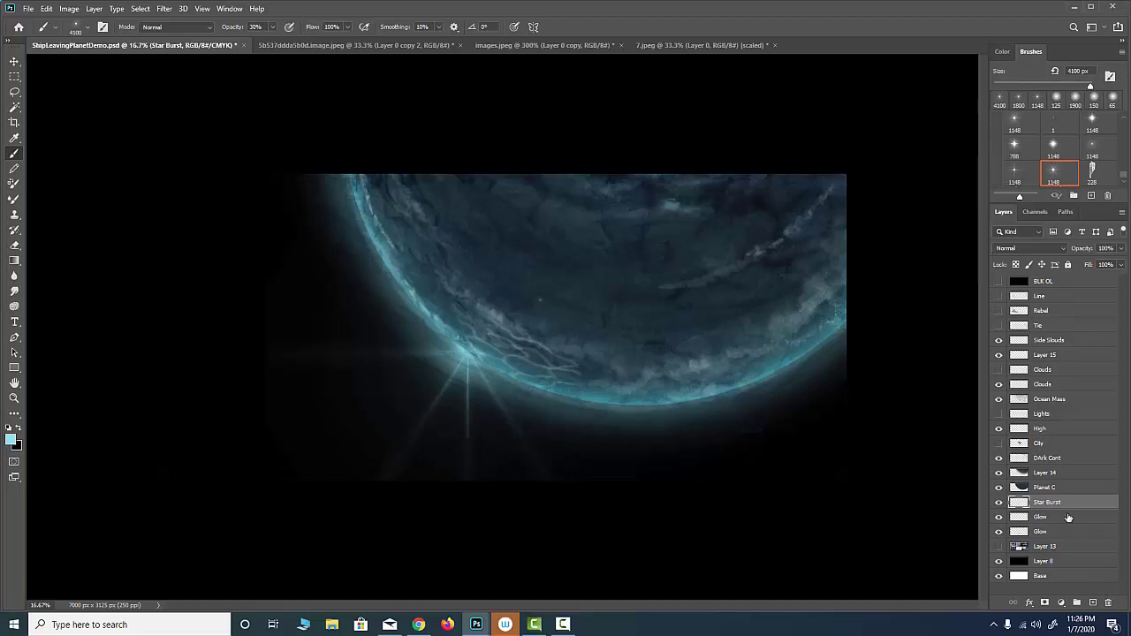
- Show the Rebel and Tie silhouettes again and check the scene with the bottom Glow layer off and on
left_click(999, 311)
left_click(999, 325)
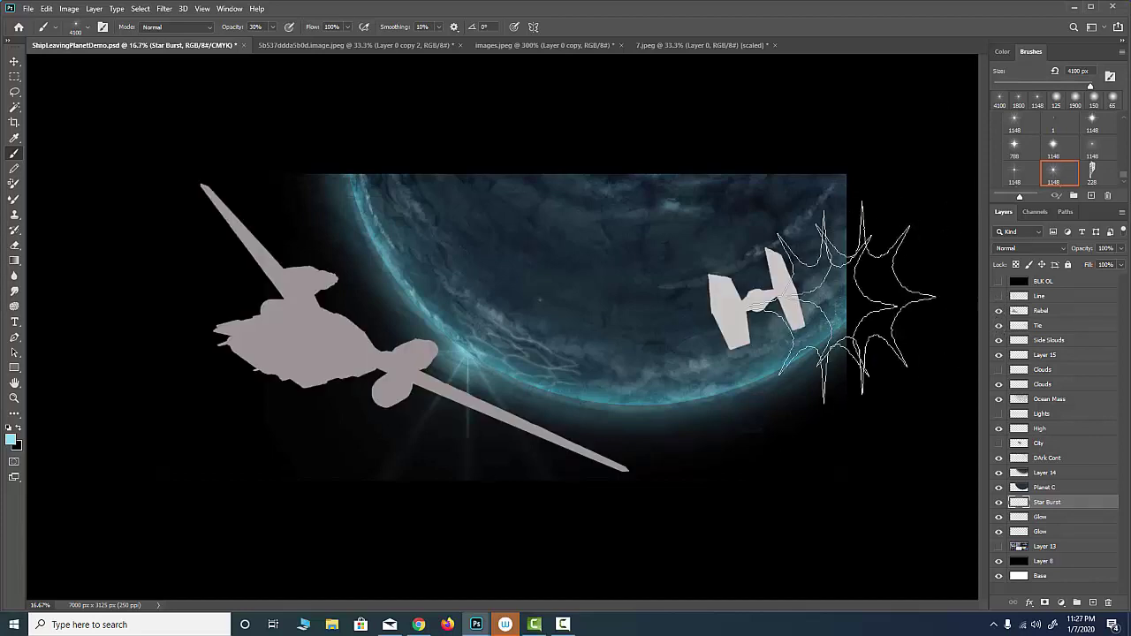
left_click(1052, 518)
left_click(998, 532)
left_click(998, 532)
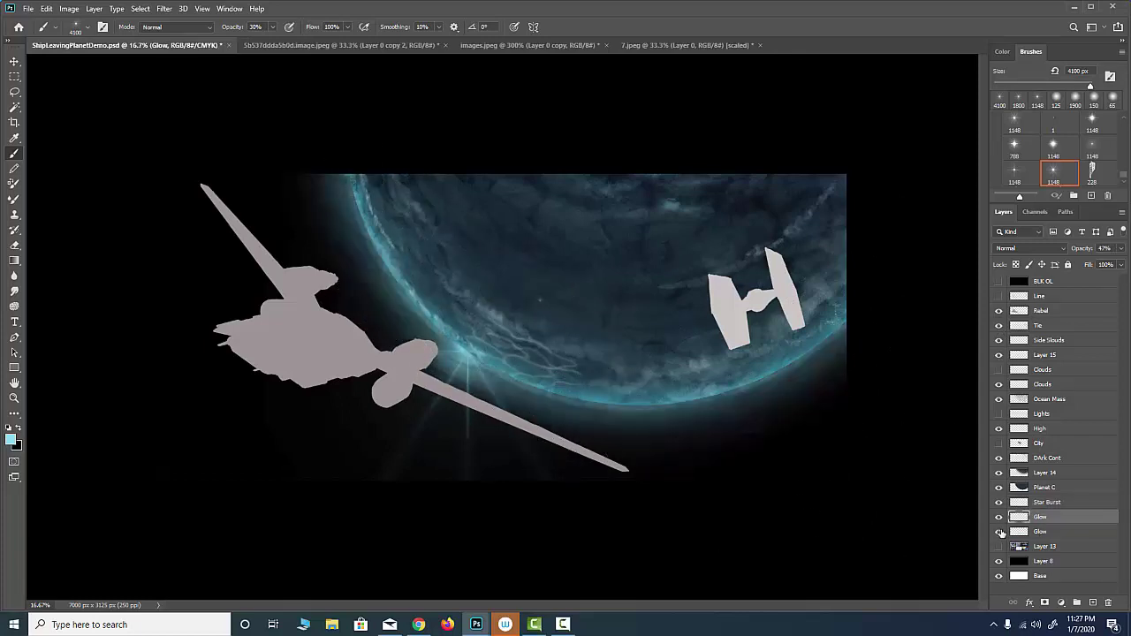
- Make the bottom Glow layer active and choose the 200 px soft round brush from Phils Brushes
left_click(1065, 535)
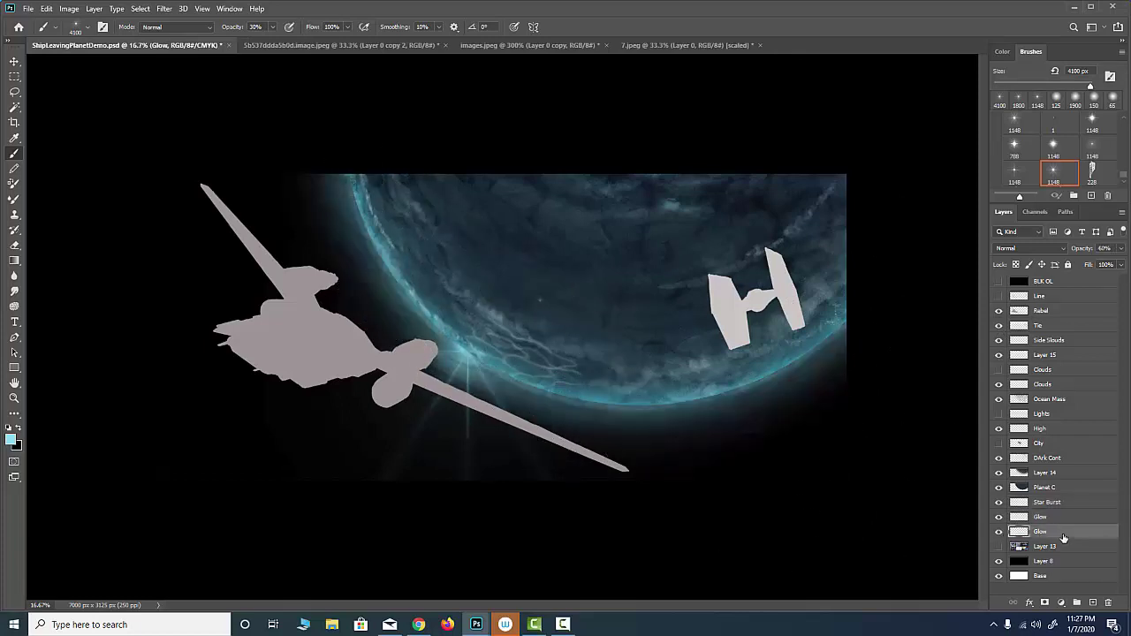
right_click(416, 243)
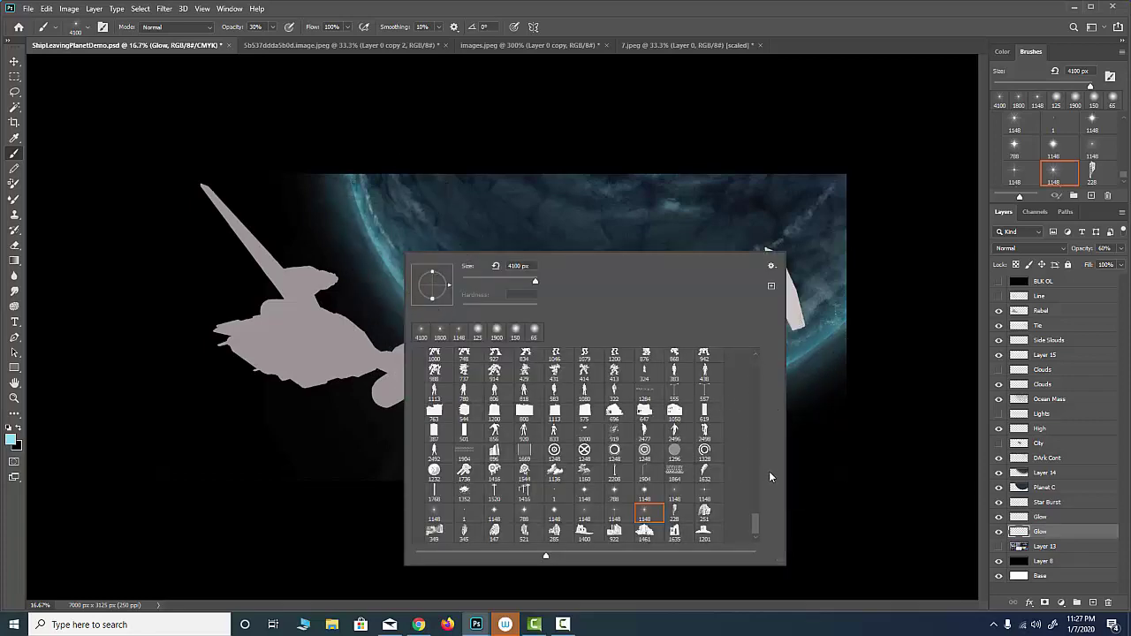
left_click_drag(755, 516, 753, 316)
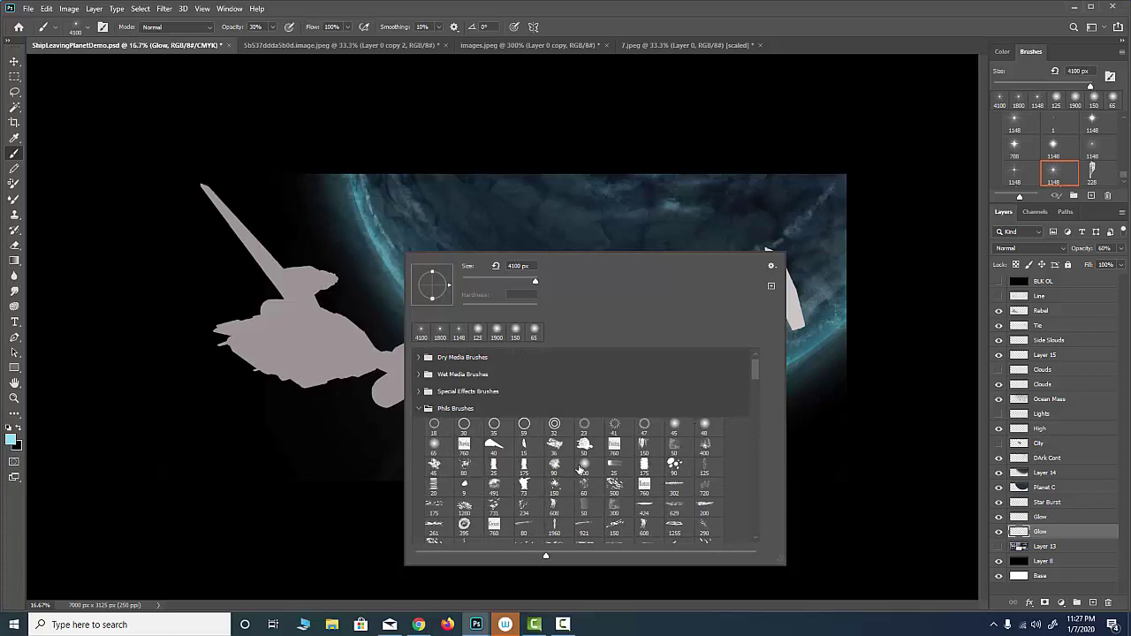
left_click(584, 469)
left_click(424, 128)
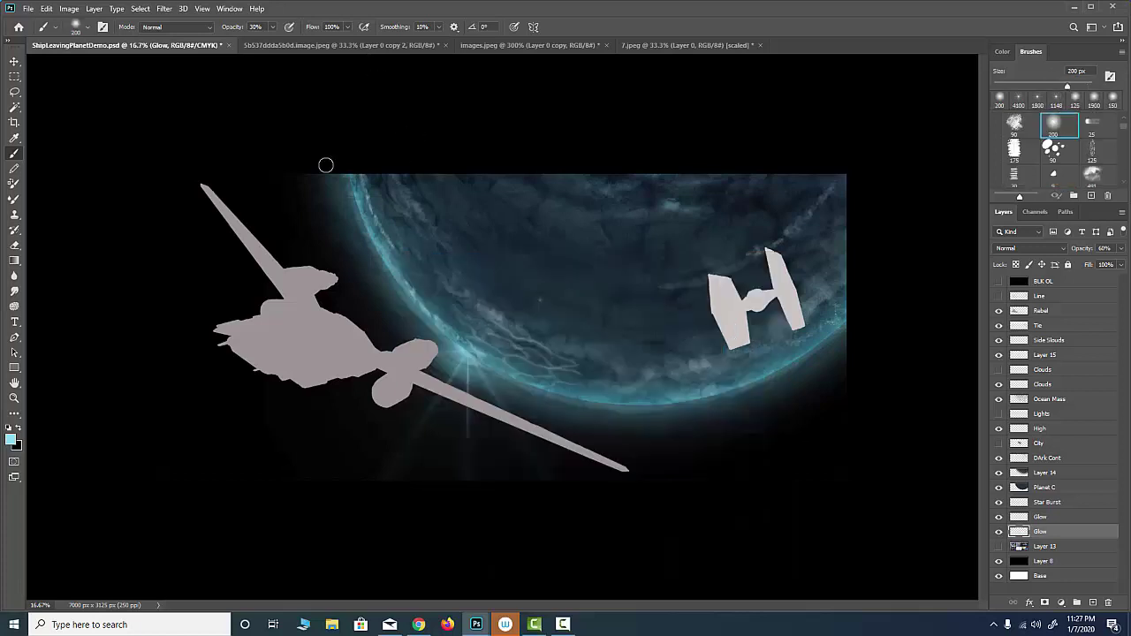
- Paint a wide, faint cyan glow outside the planet's rim with the soft brush at 1900 px and 11% opacity
key("bracketright")
key("bracketright")
key("bracketright")
key("bracketright")
key("bracketright")
key("bracketright")
key("bracketright")
key("bracketright")
key("bracketright")
key("bracketright")
key("bracketright")
key("bracketright")
key("bracketright")
key("bracketright")
key("bracketright")
key("bracketright")
key("bracketright")
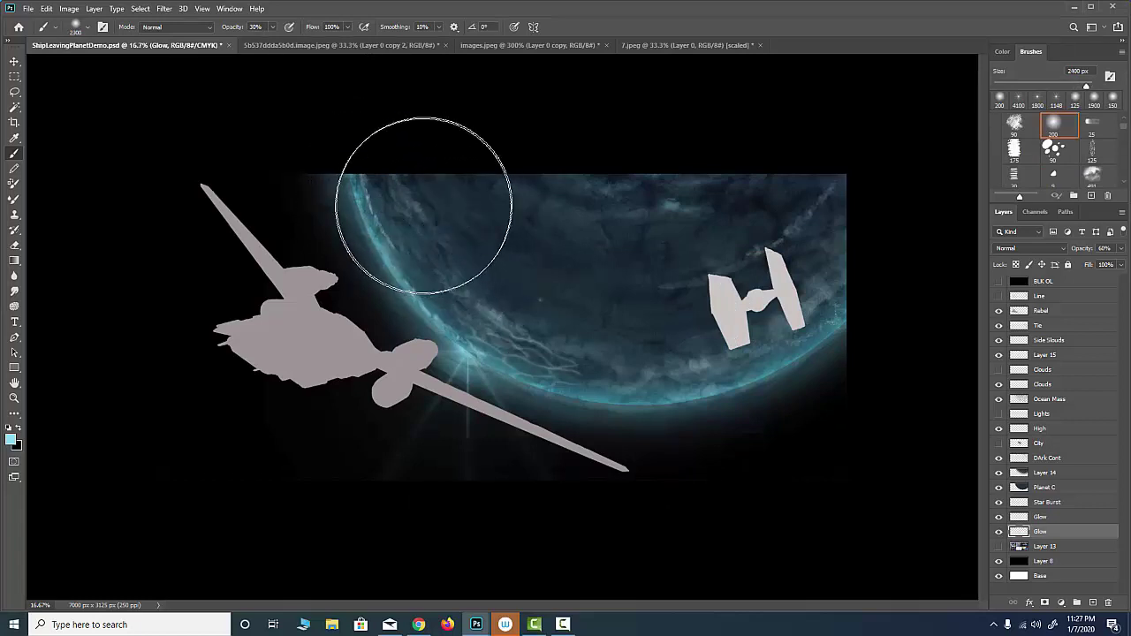
key("bracketleft")
key("bracketleft")
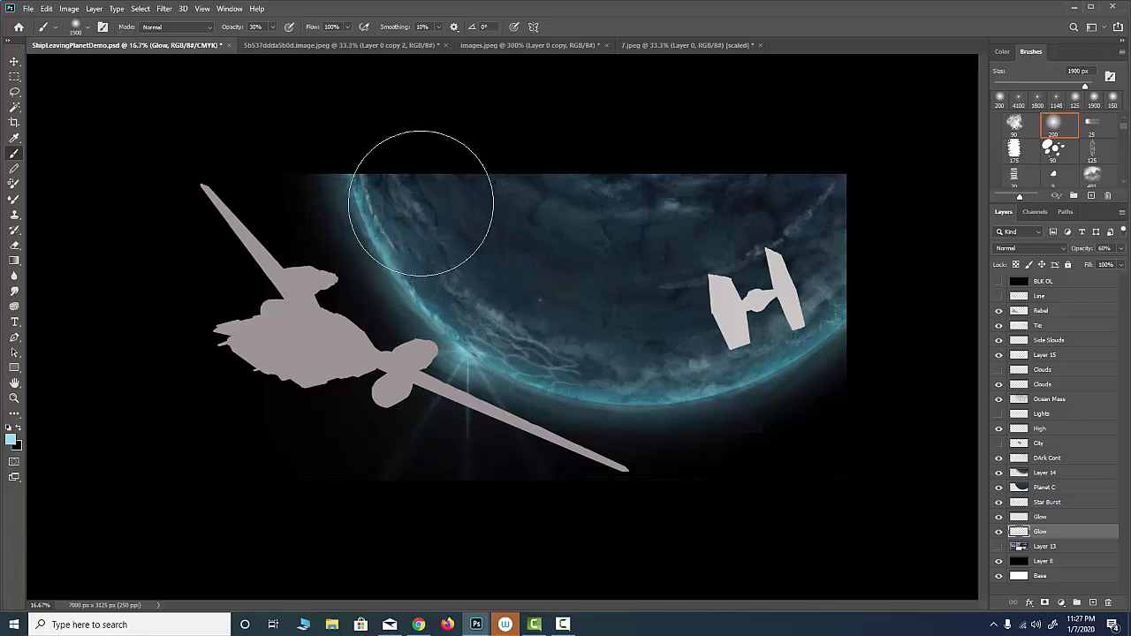
key("1")
key("1")
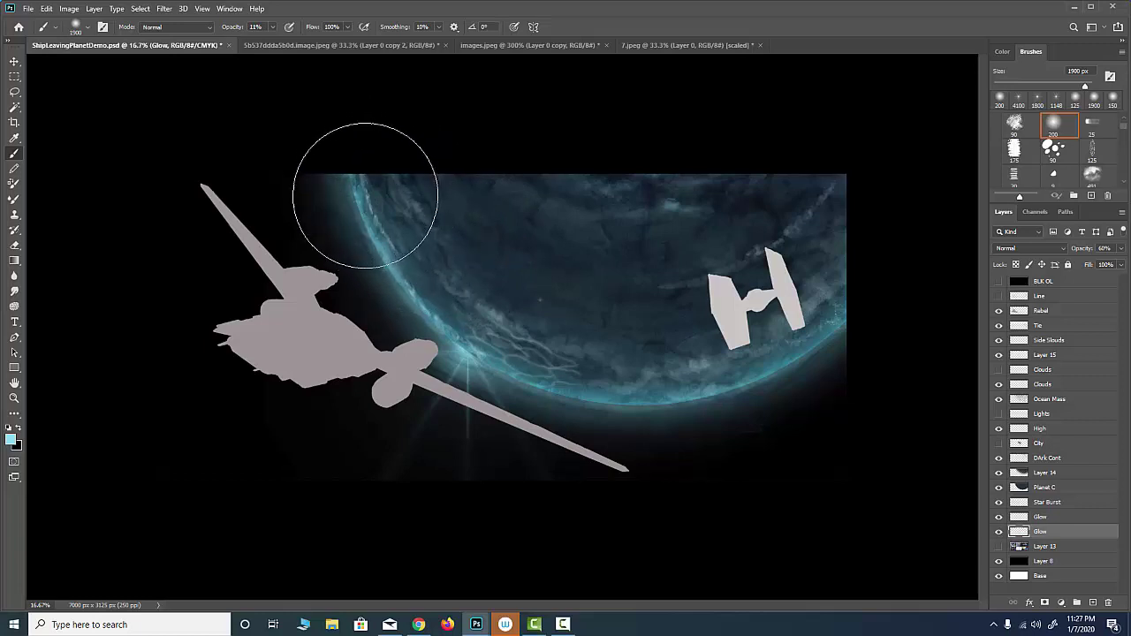
mouse_move(502, 381)
left_mouse_down()
mouse_move(669, 424)
mouse_move(901, 303)
left_mouse_up()
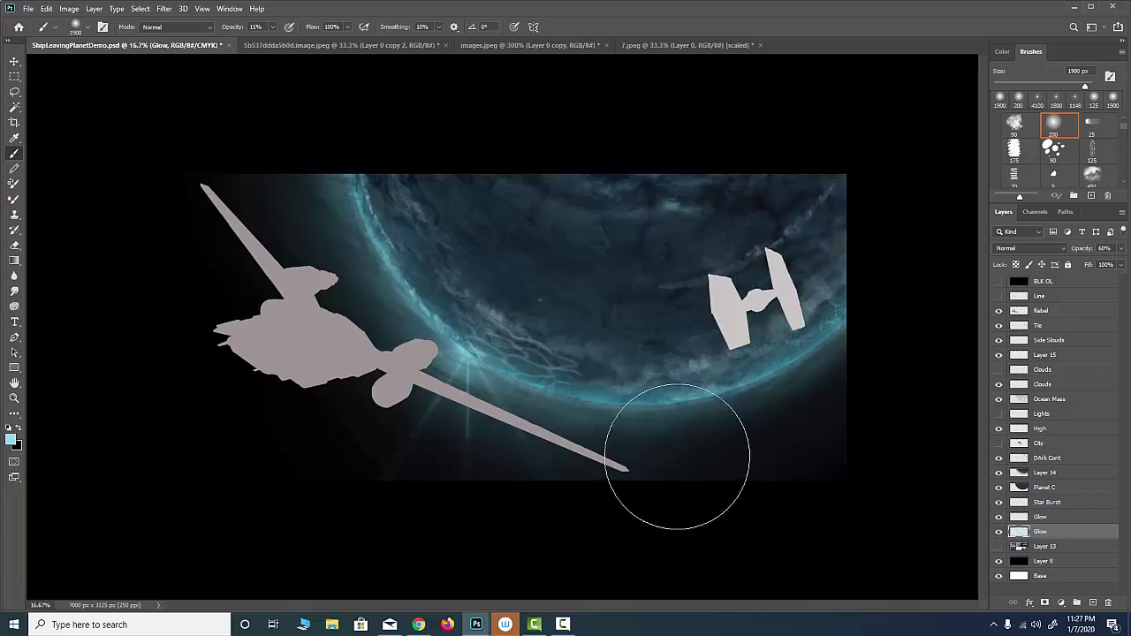
- Check the contribution of Layer 15 by switching its visibility off and on
left_click(1052, 356)
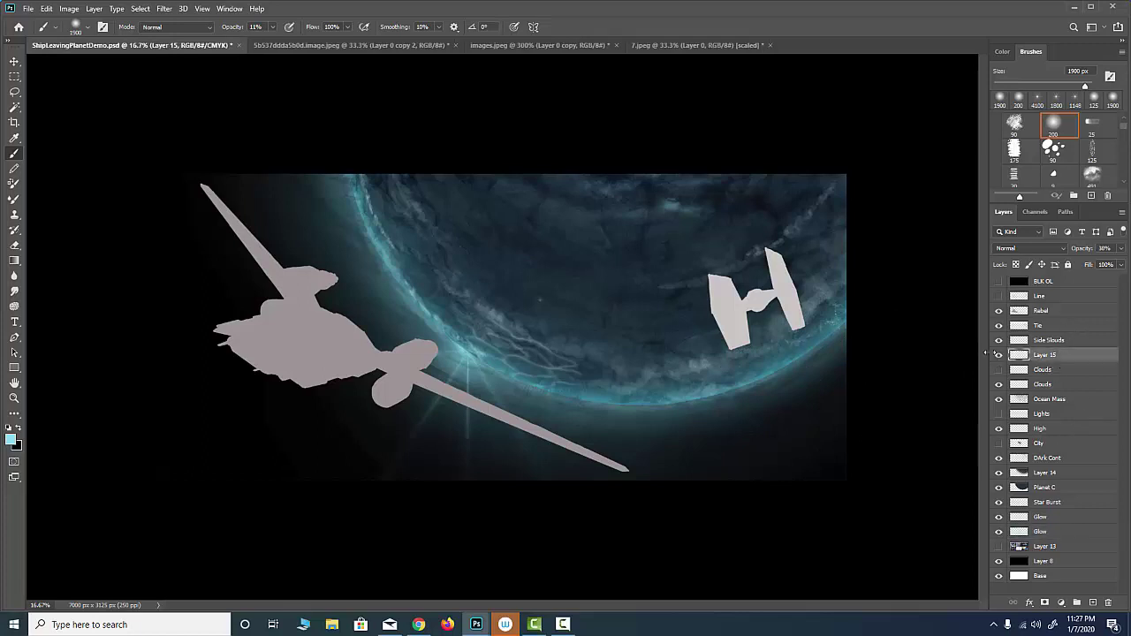
left_click(997, 354)
left_click(997, 355)
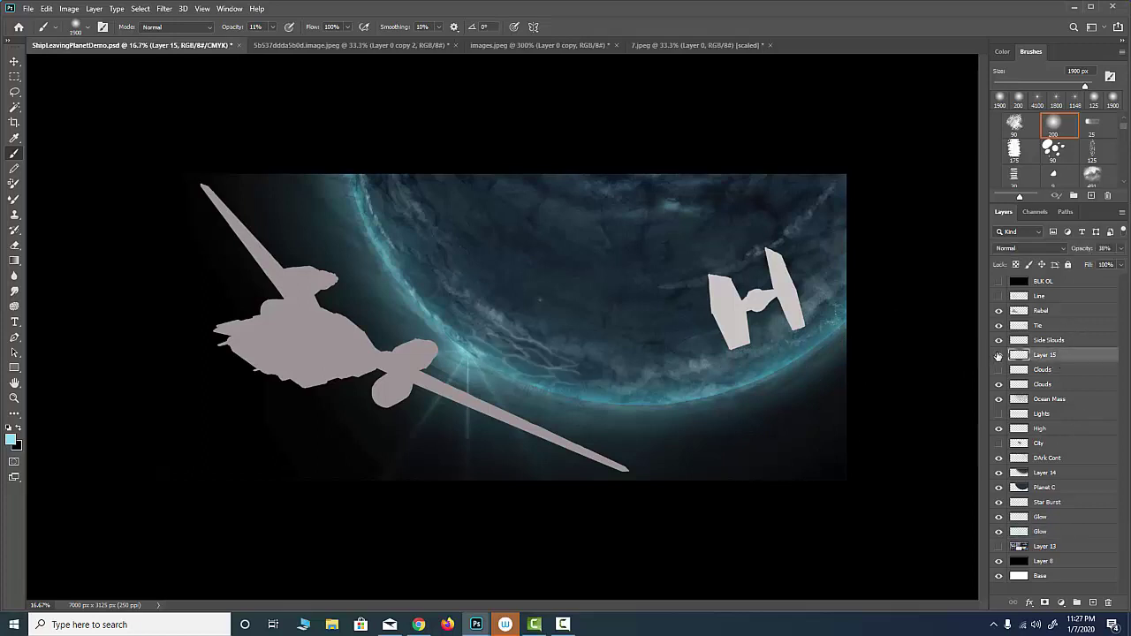
- Add a new layer named Glow directly above the Side Slouds layer
left_click(1057, 341)
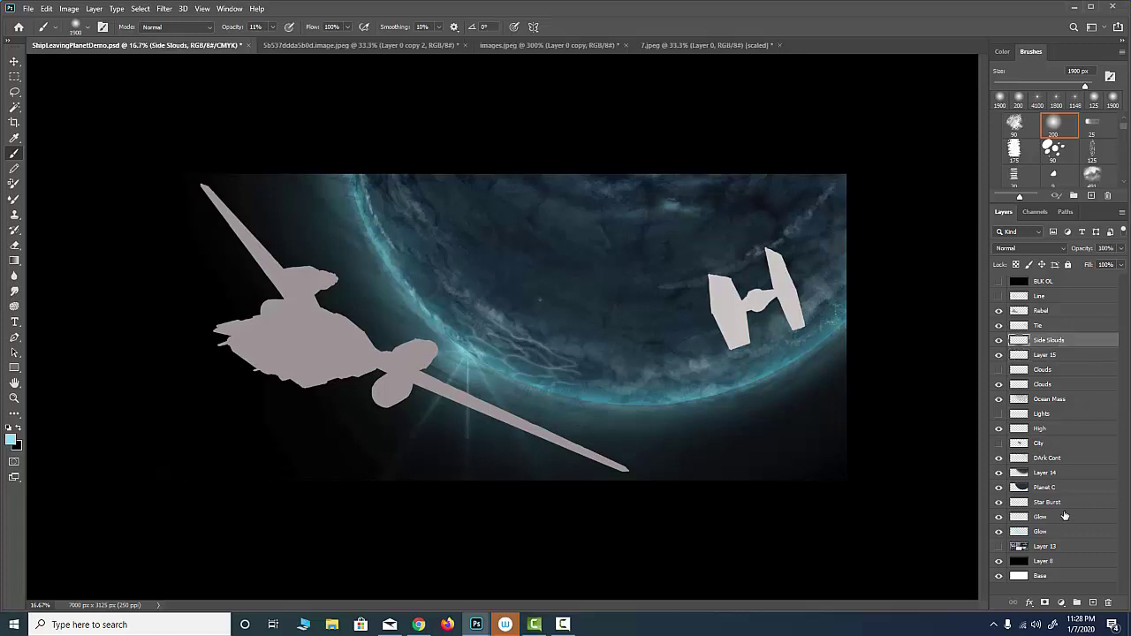
left_click(1092, 601)
double_click(1047, 340)
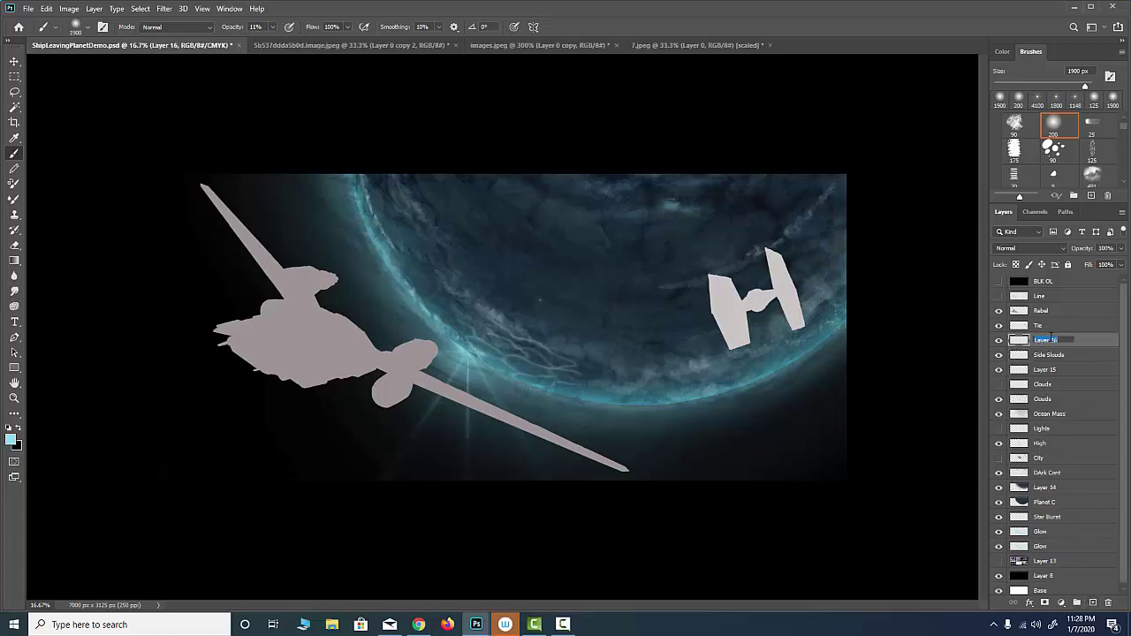
type("Clow")
key("Return")
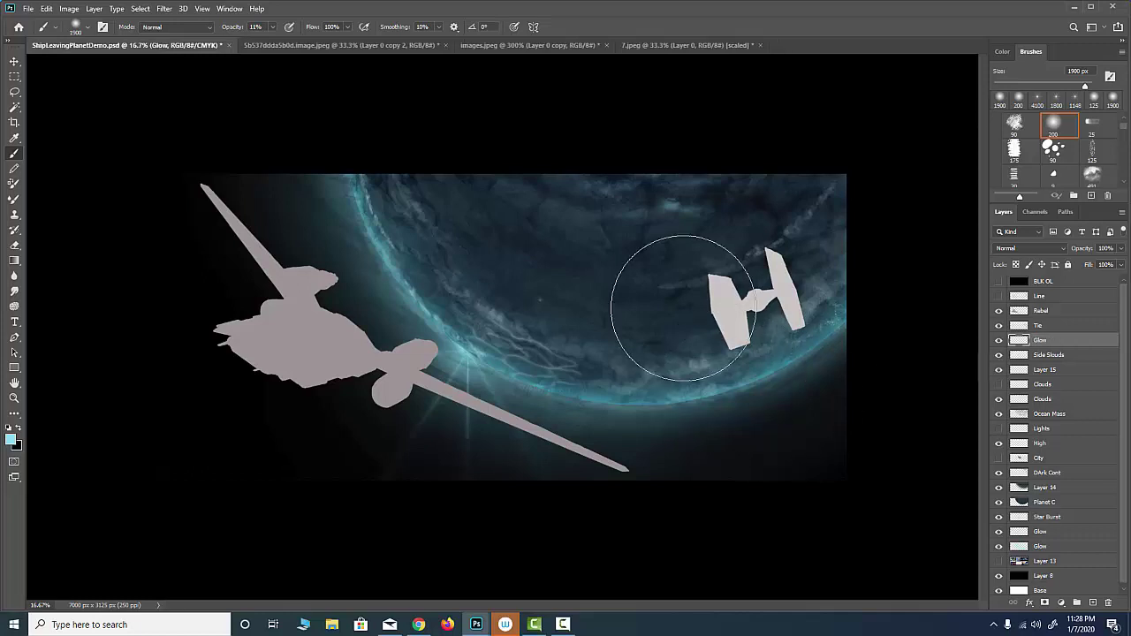
- Paint a faint cyan haze inside the planet's lower-left rim with the soft brush at 1200 and 1000 px, 10% opacity
key("bracketleft")
key("bracketleft")
key("bracketleft")
key("bracketleft")
key("bracketleft")
key("bracketleft")
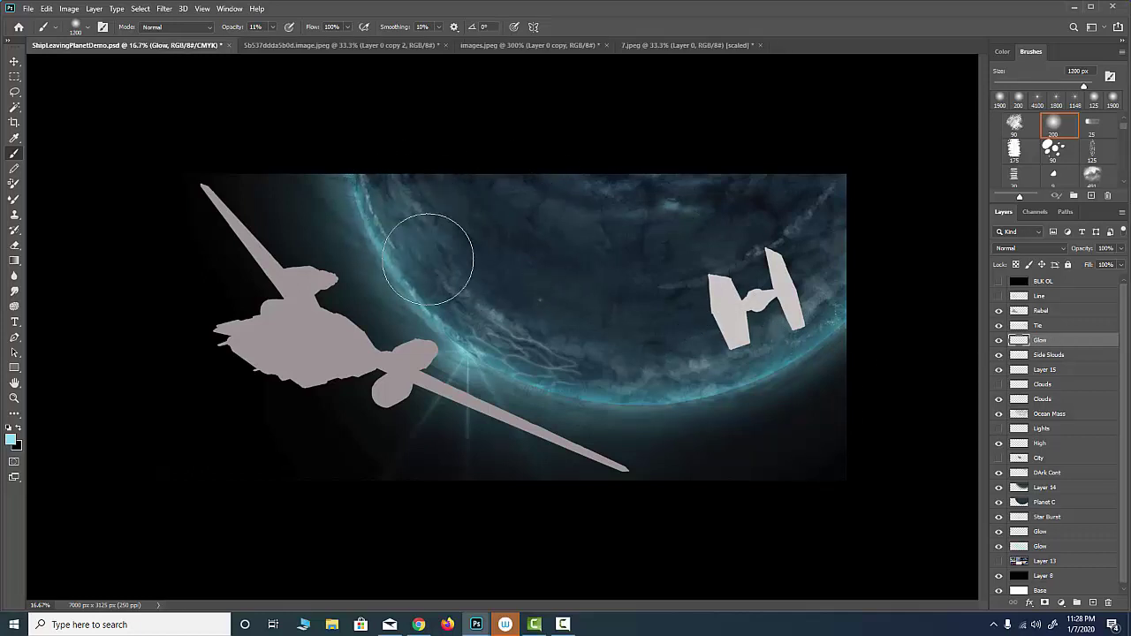
mouse_move(428, 259)
left_mouse_down()
mouse_move(539, 342)
mouse_move(604, 361)
mouse_move(703, 367)
mouse_move(901, 292)
left_mouse_up()
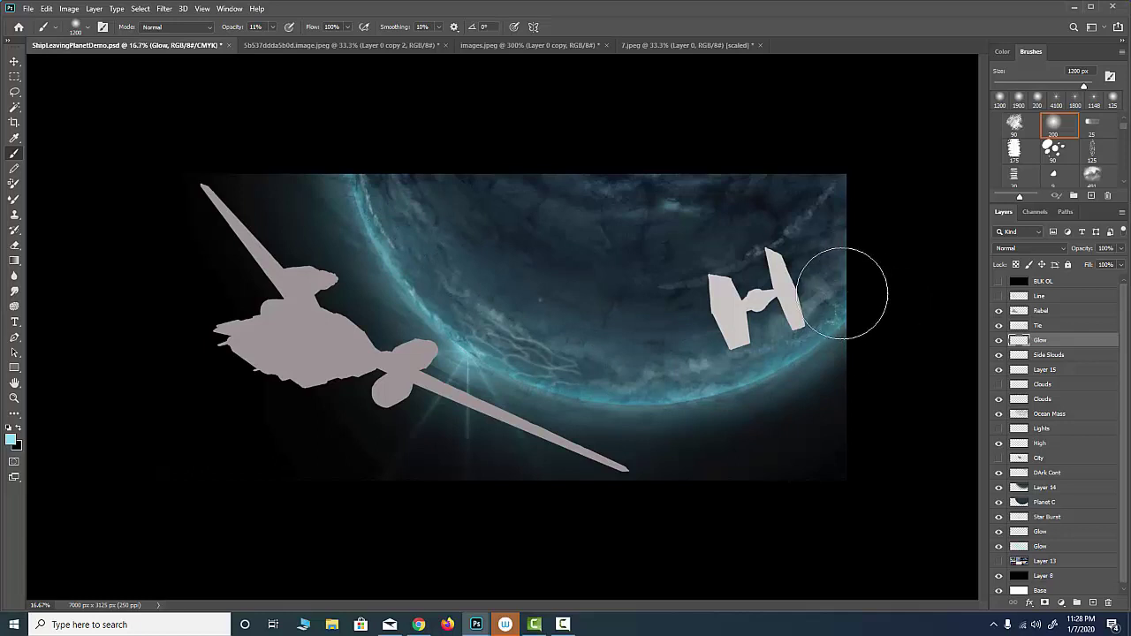
key("ctrl+z")
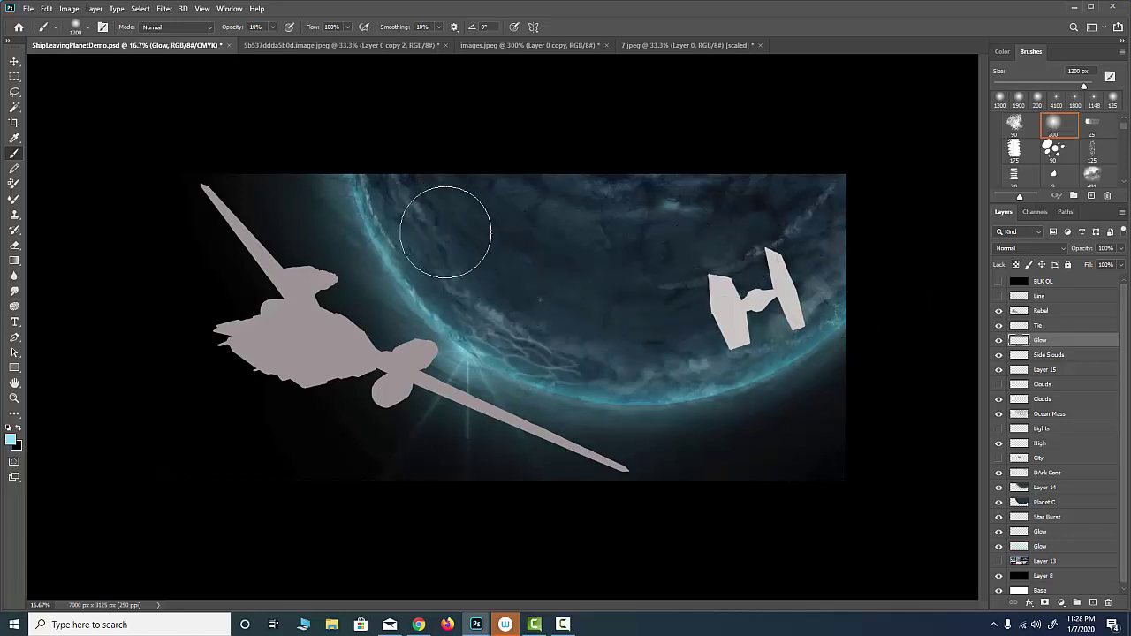
mouse_move(424, 253)
left_mouse_down()
mouse_move(496, 334)
mouse_move(576, 358)
left_mouse_up()
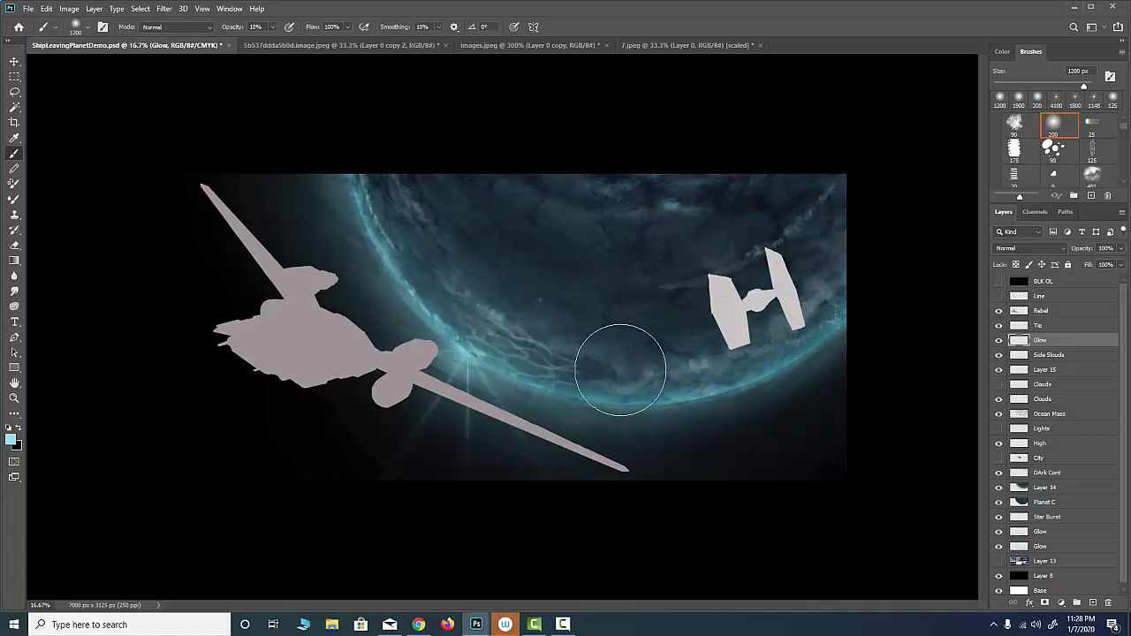
key("bracketleft")
mouse_move(568, 315)
left_mouse_down()
mouse_move(515, 301)
mouse_move(454, 316)
left_mouse_up()
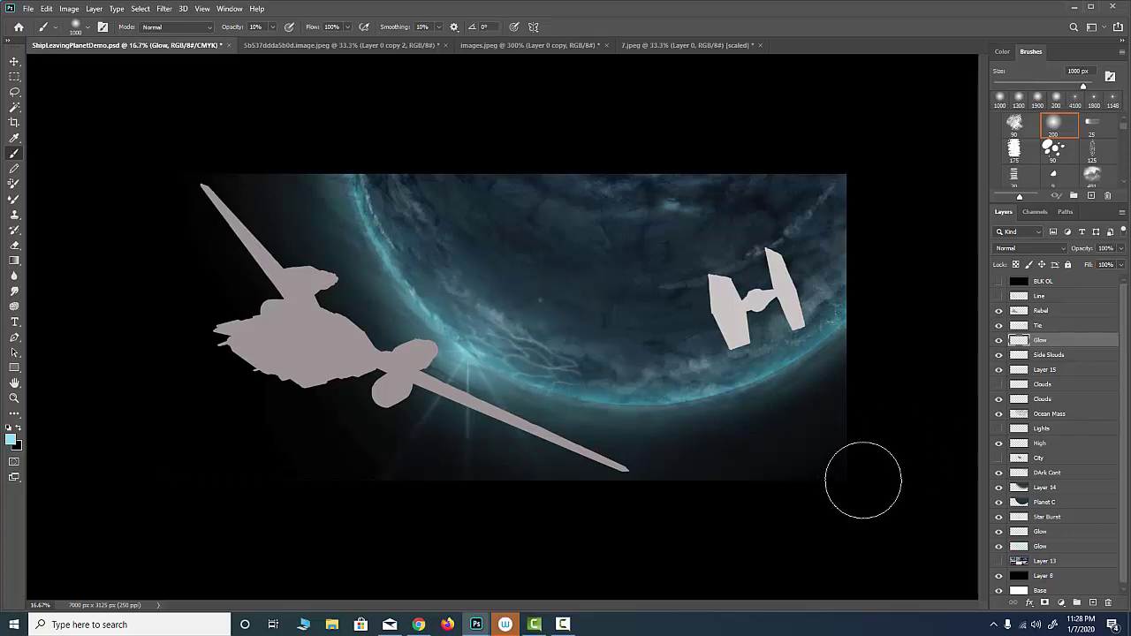
- Try to flatten and rotate the wavy line pattern on Layer 15 with Free Transform near the star burst
key("bracketright")
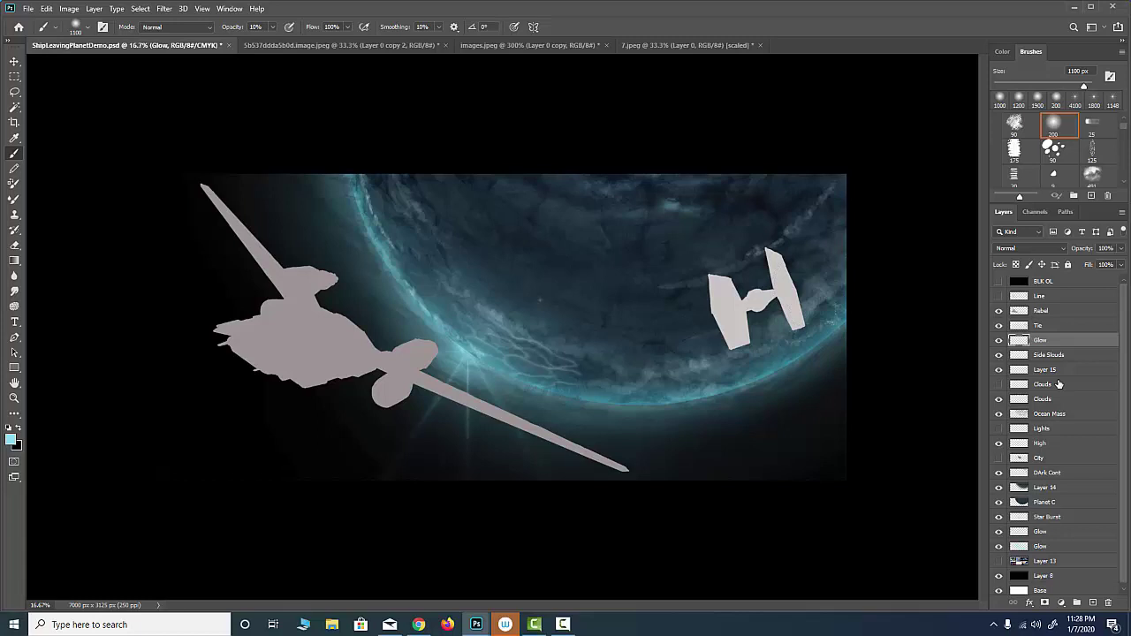
right_click(540, 367, "ctrl")
left_click(553, 372)
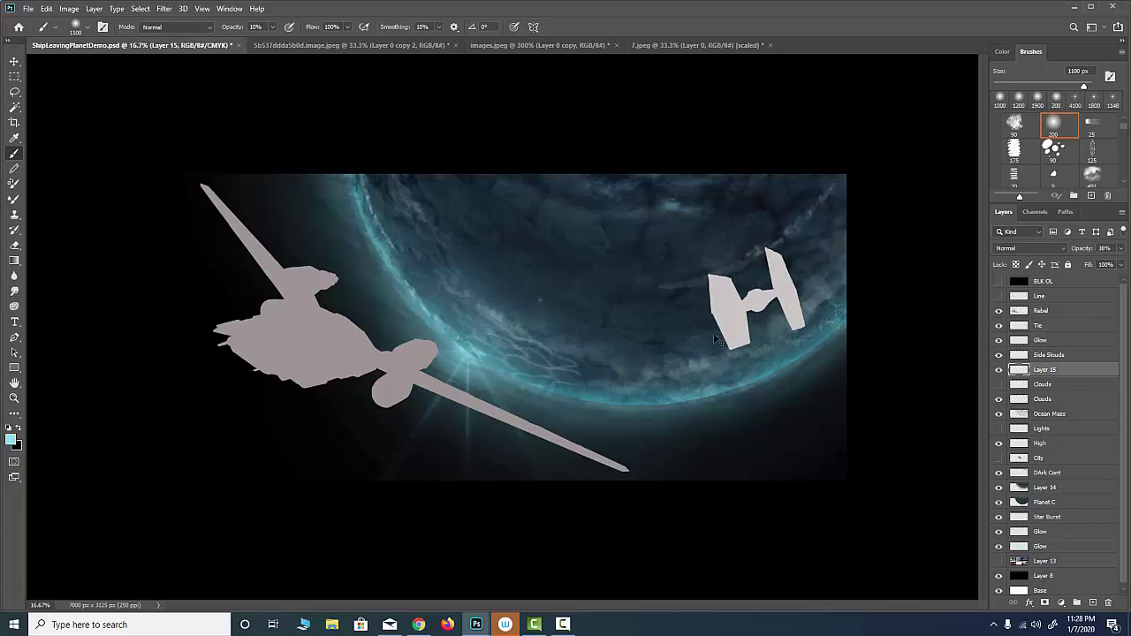
key("ctrl+t")
left_click_drag(521, 310, 522, 350)
key("ctrl+z")
key("ctrl+z")
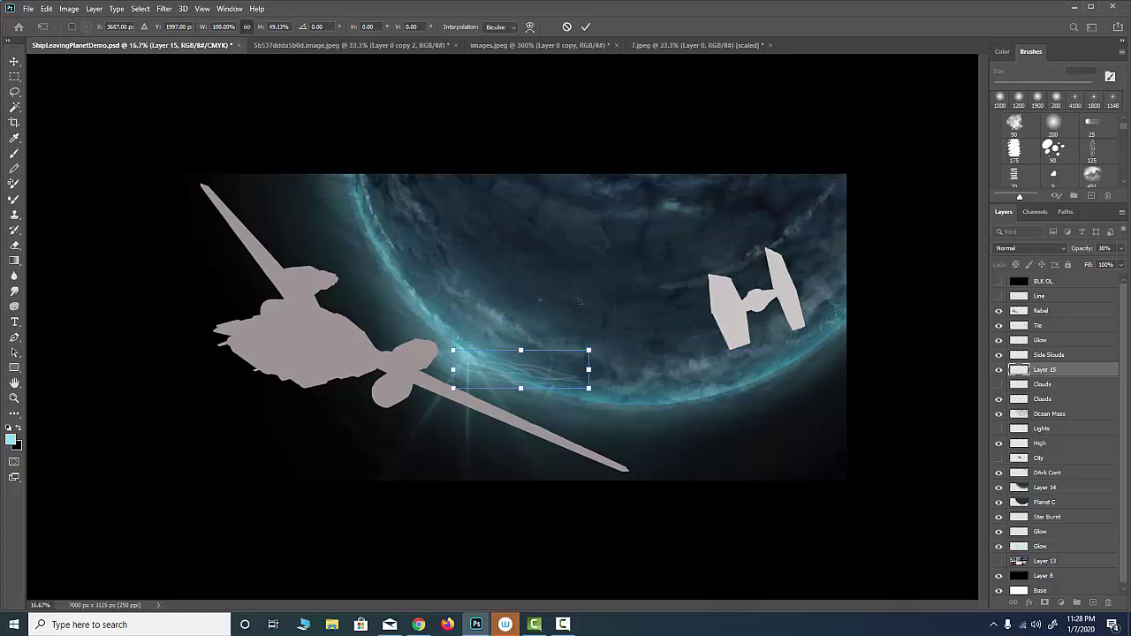
left_click_drag(579, 301, 608, 319)
mouse_move(538, 366)
left_mouse_down()
mouse_move(547, 350)
mouse_move(579, 354)
mouse_move(515, 363)
mouse_move(528, 382)
left_mouse_up()
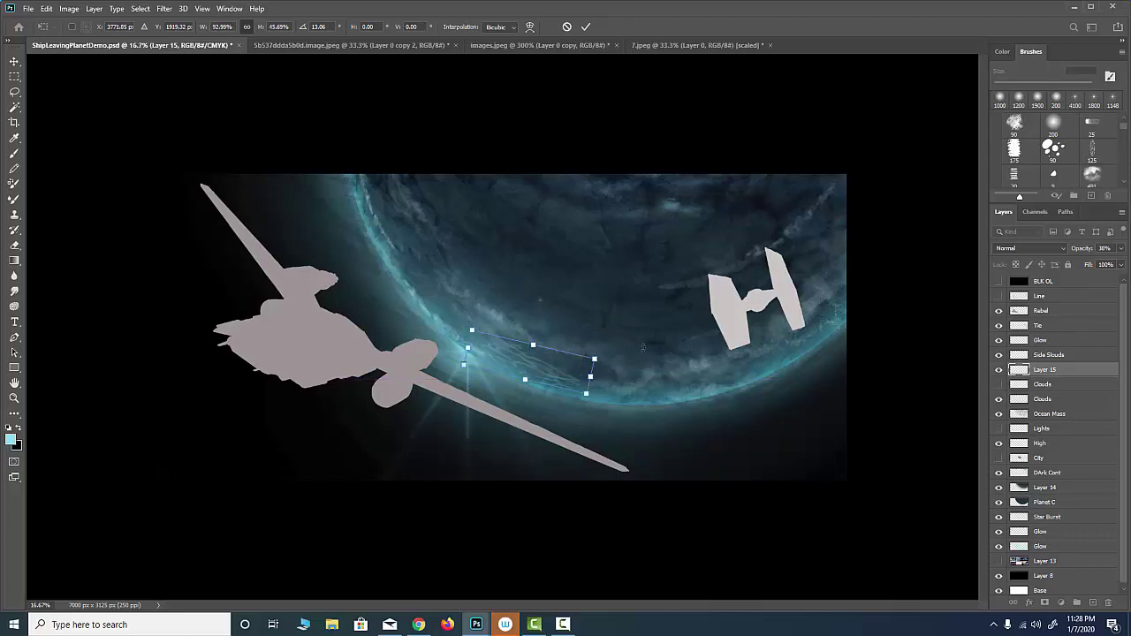
key("Return")
key("b")
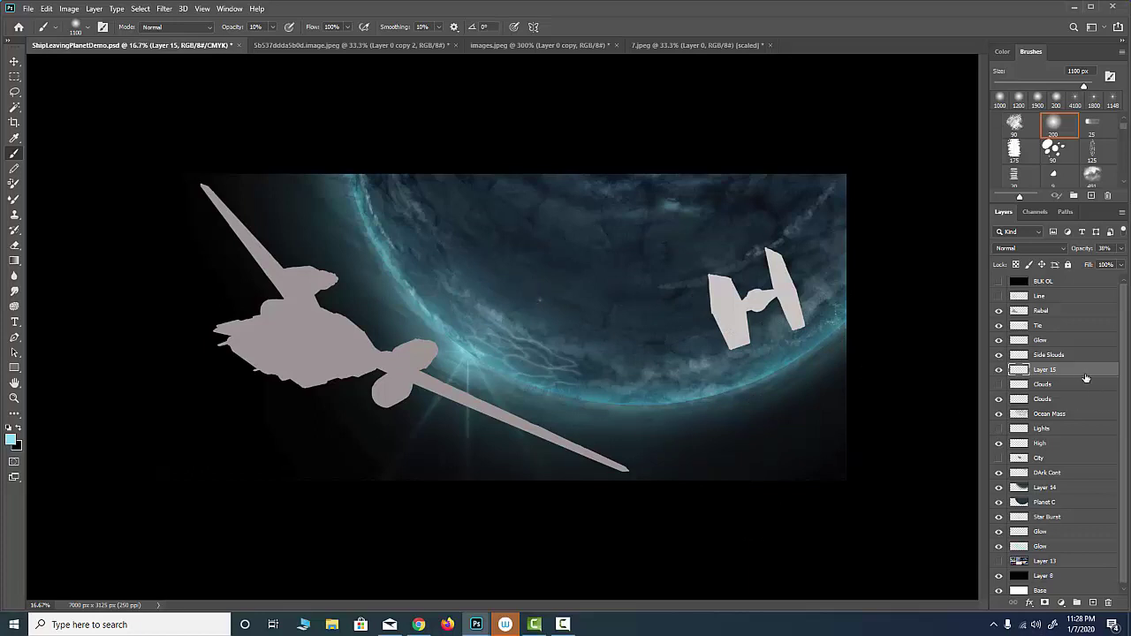
- Duplicate the wavy line pattern of Layer 15 and move the copy along the planet's lower rim, below the TIE silhouette
key("ctrl+a")
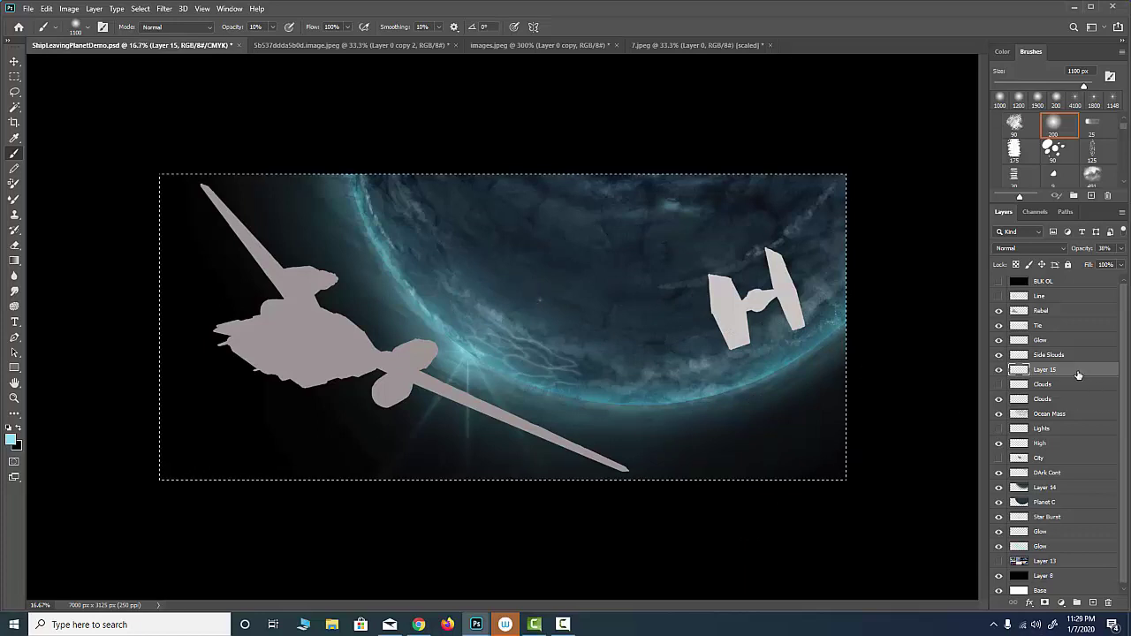
key("ctrl+j")
key("v")
left_click_drag(467, 322, 623, 369)
key("ctrl+t")
key("Return")
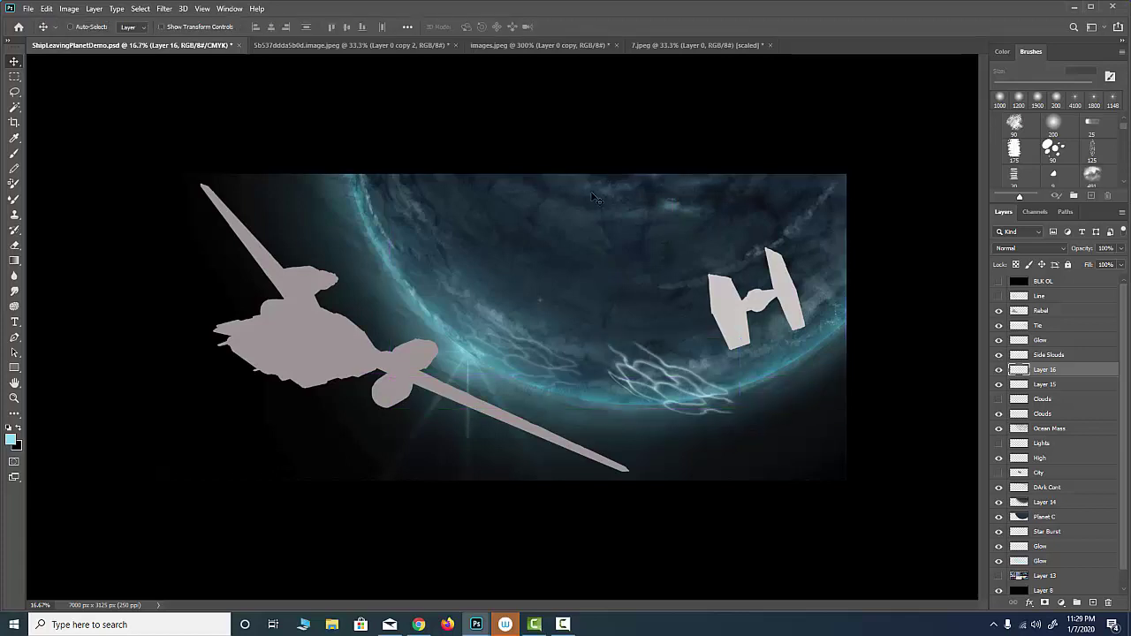
- Rotate the copied line pattern by about -22° to follow the planet's rim and set its layer opacity to 16%
key("ctrl+t")
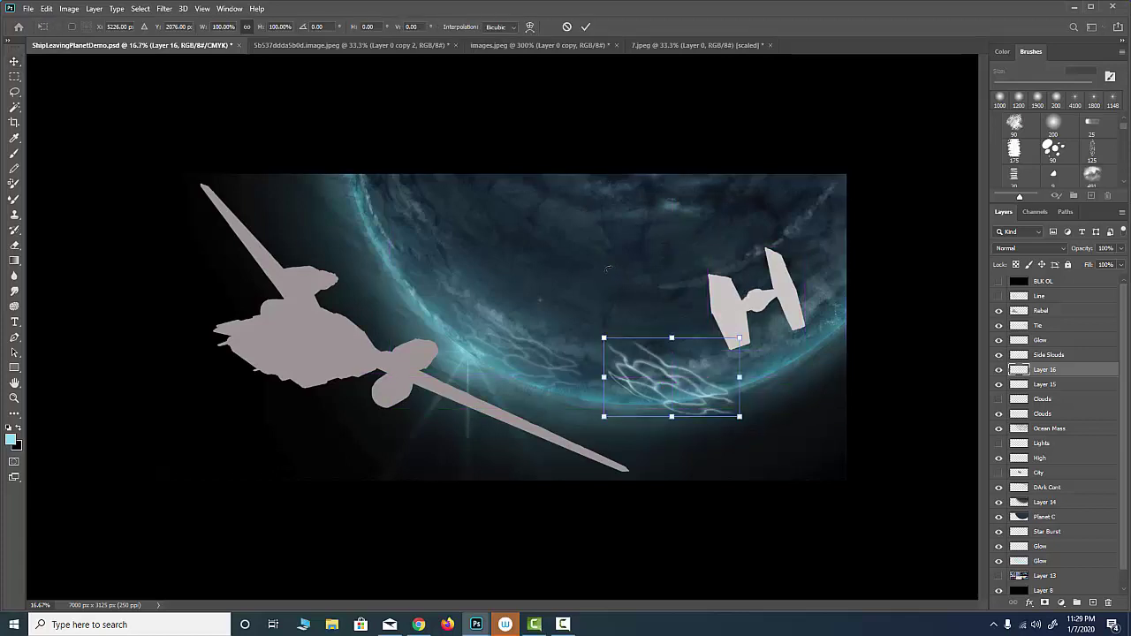
left_click_drag(635, 251, 568, 306)
mouse_move(630, 279)
left_mouse_down()
mouse_move(667, 199)
mouse_move(645, 292)
mouse_move(654, 270)
mouse_move(642, 282)
left_mouse_up()
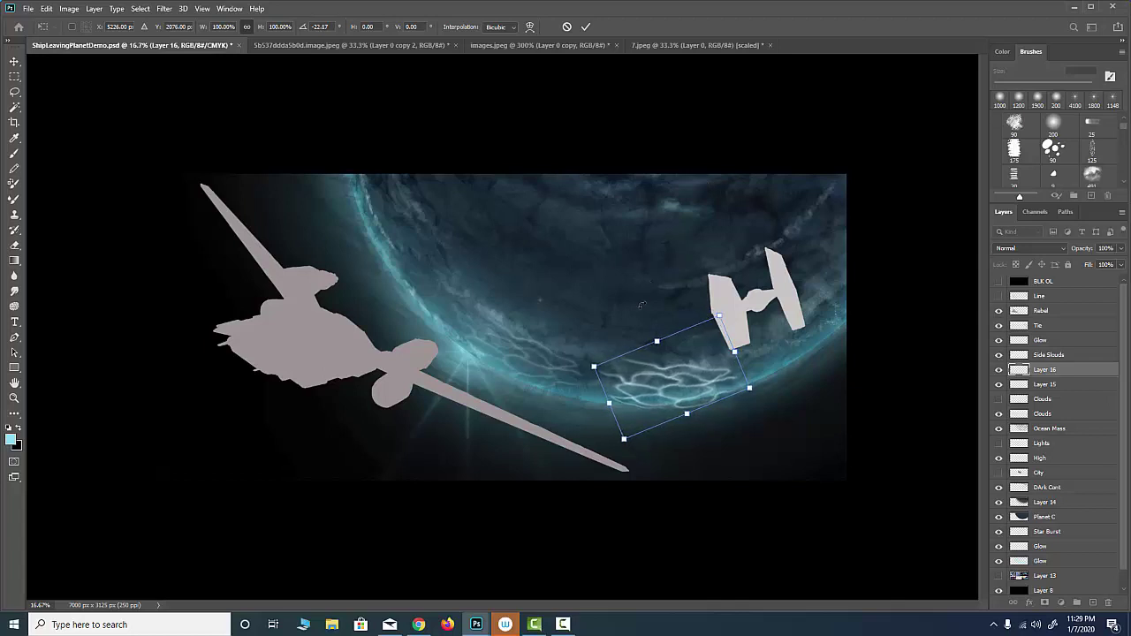
key("Return")
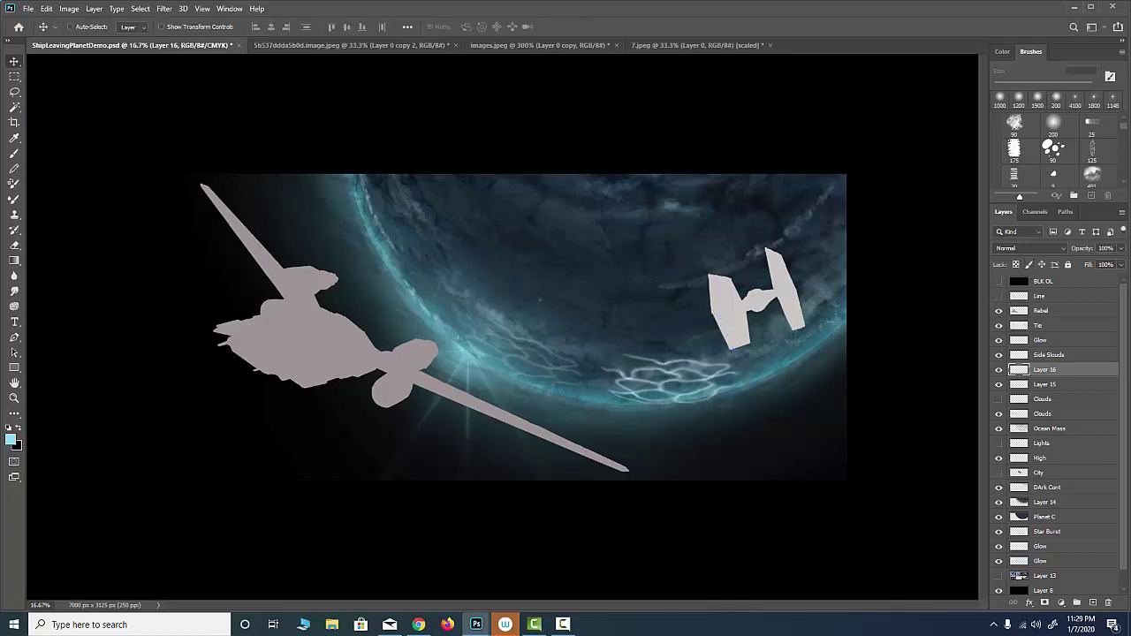
left_click(1120, 248)
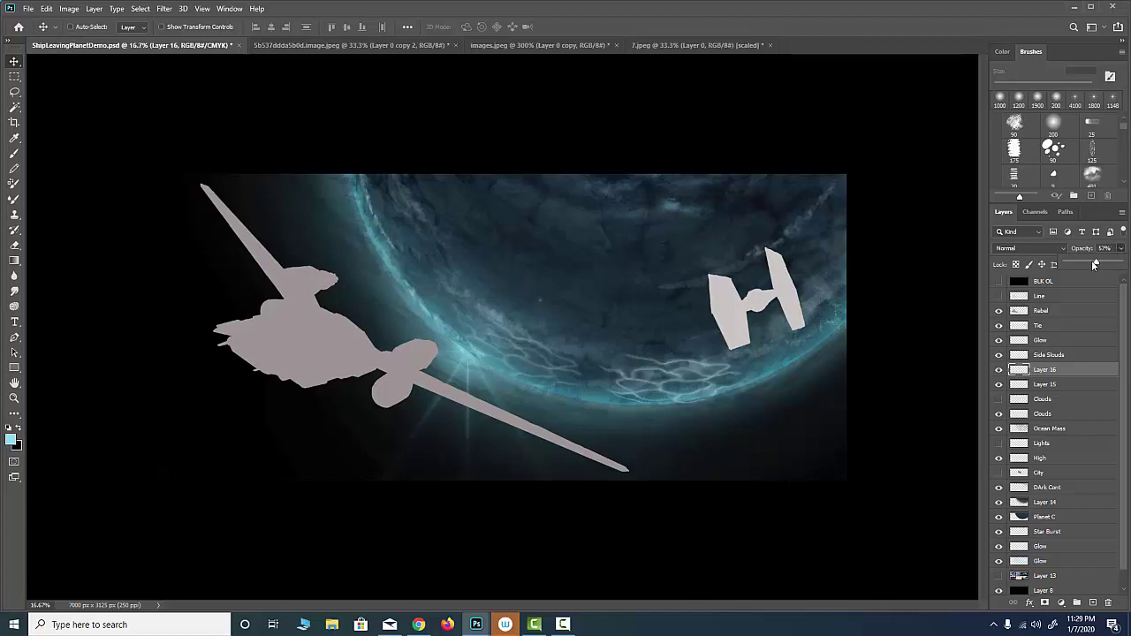
left_click_drag(1105, 265, 1081, 265)
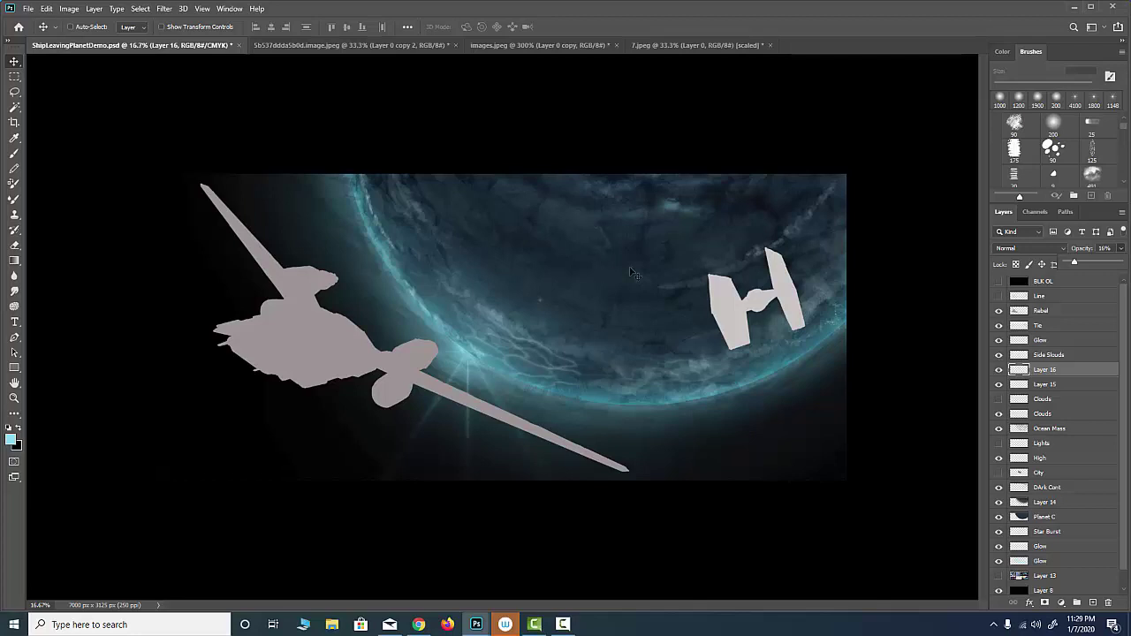
- Compare the planet with and without the upper Glow, Side Slouds, Layer 16 and Layer 15 by toggling their visibility
scroll(1016, 353, "down", 1)
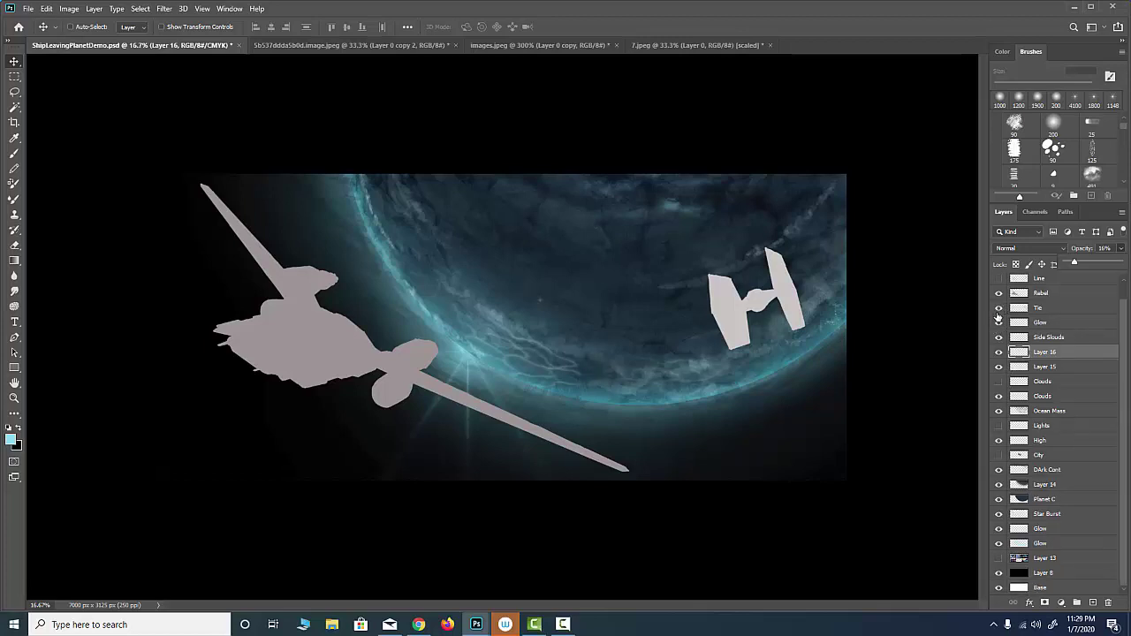
left_click_drag(998, 322, 1004, 382)
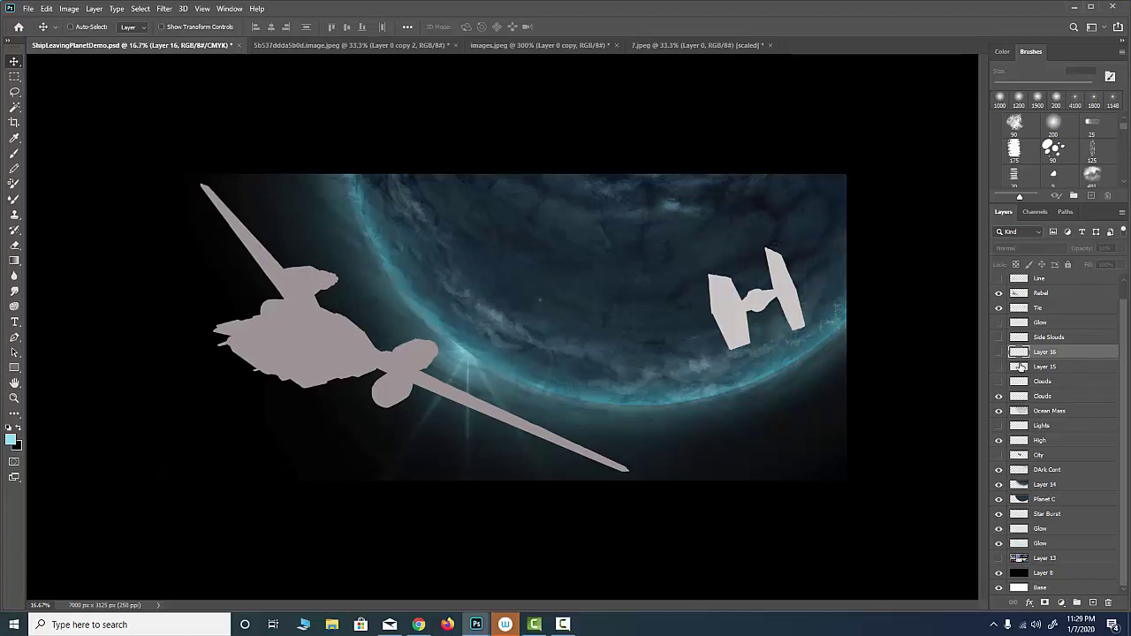
left_click_drag(998, 324, 998, 367)
left_click(1001, 369)
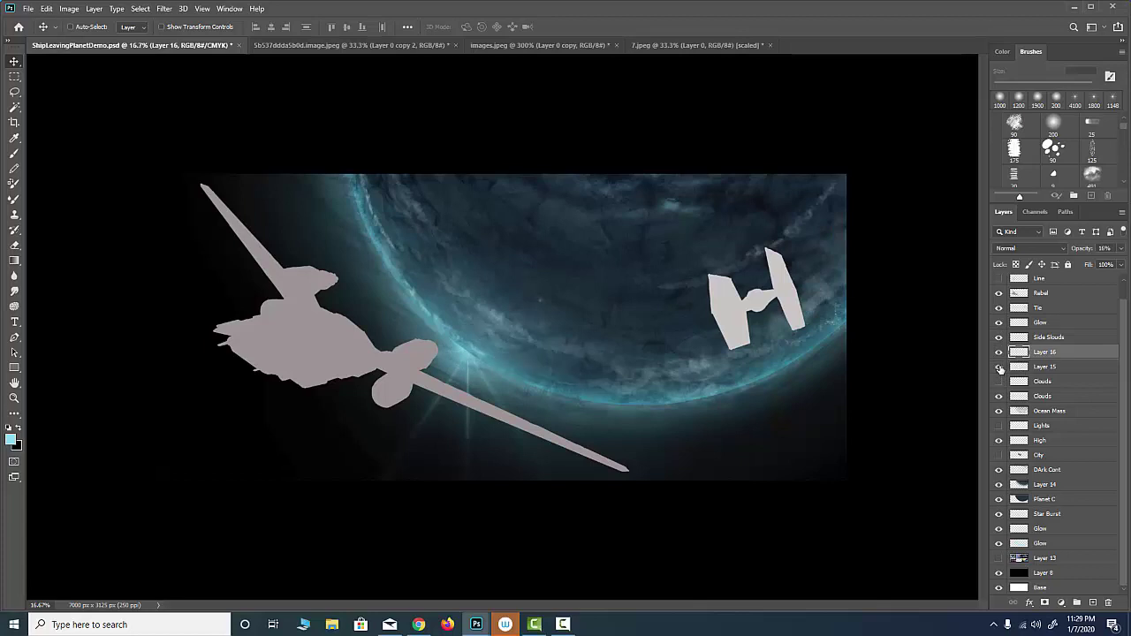
- Hide the Tie layer and delete the hidden upper Clouds layer
left_click(998, 307)
left_click(999, 382)
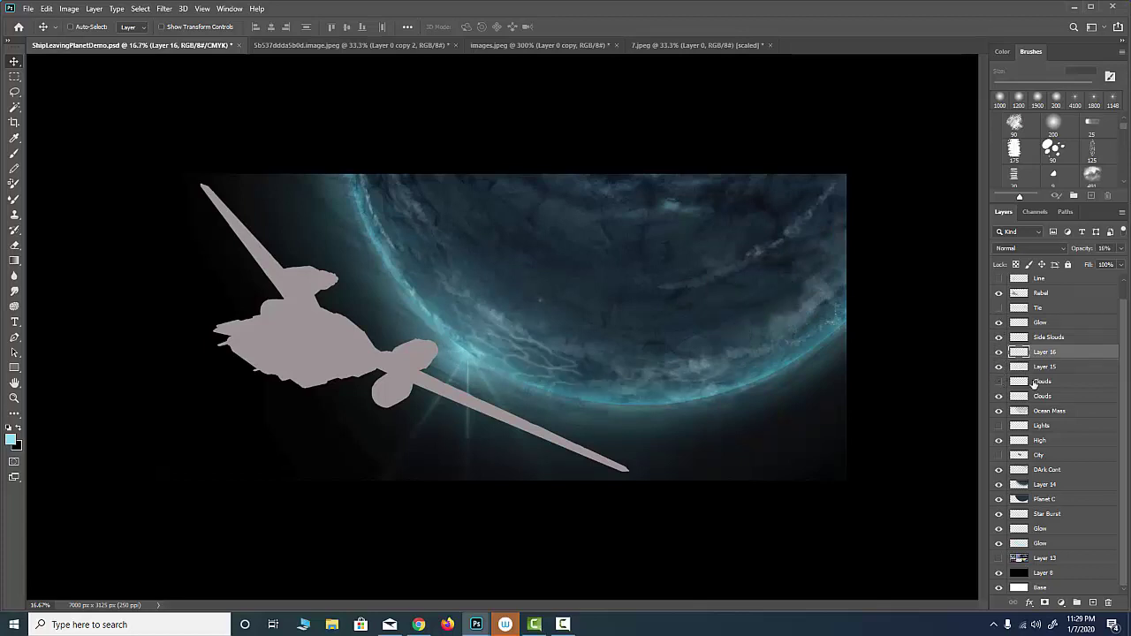
left_click(1035, 382)
left_click_drag(1038, 383, 1039, 385)
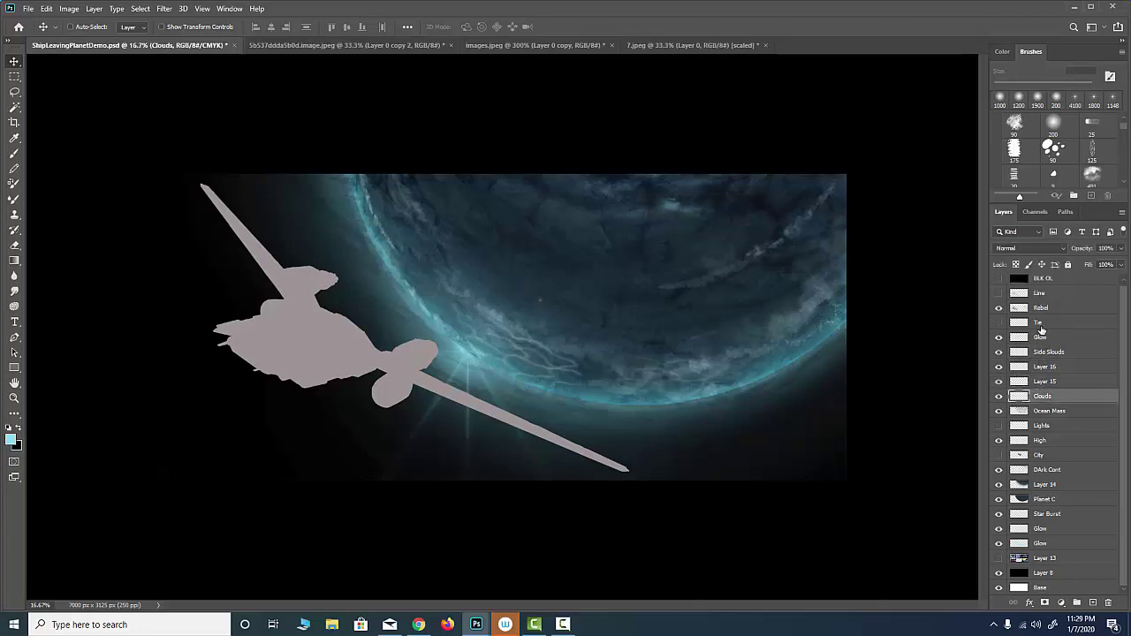
- Preview the Lights and City layers, move Lights directly below High, and leave both Lights and City hidden
left_click(1042, 428)
left_click(999, 428)
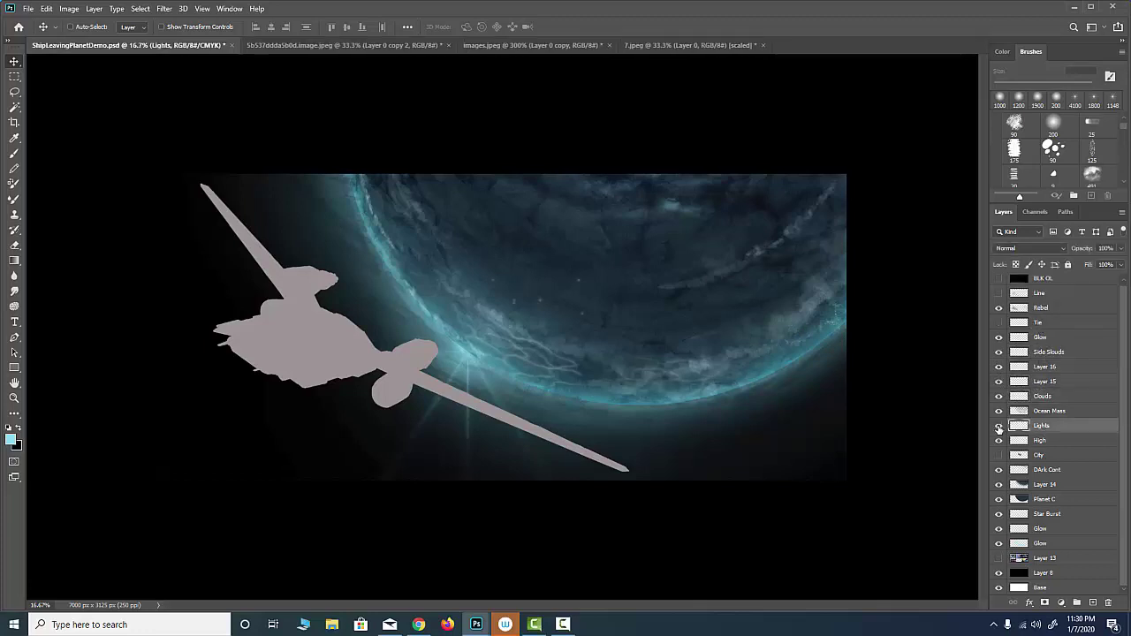
left_click(1000, 455)
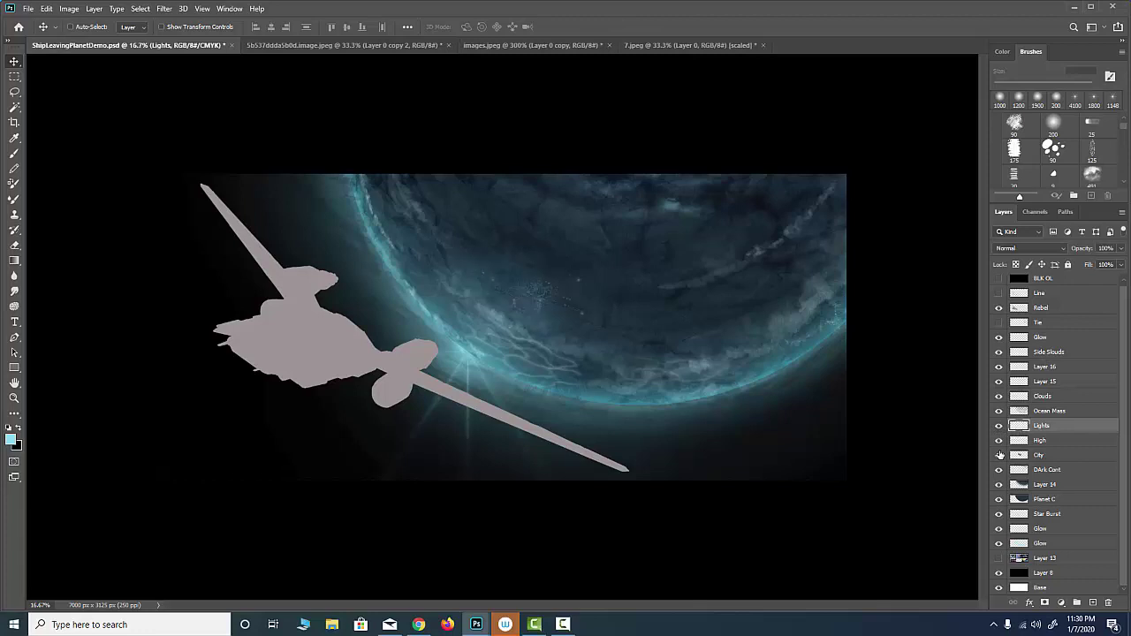
left_click(999, 454)
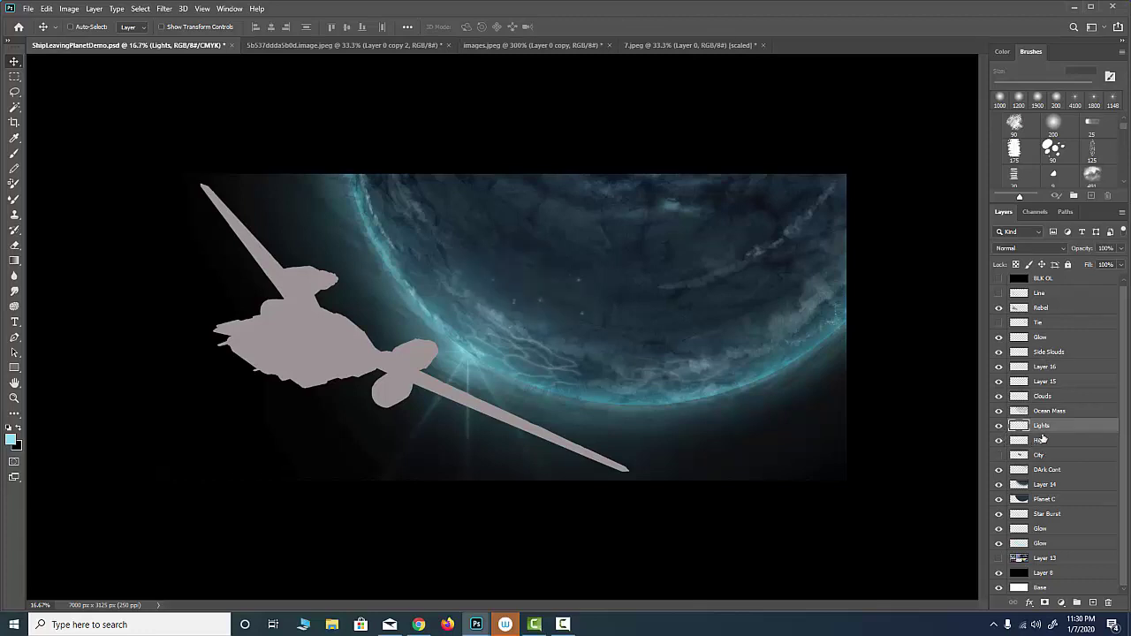
left_click_drag(1043, 427, 1001, 442)
left_click(1001, 442)
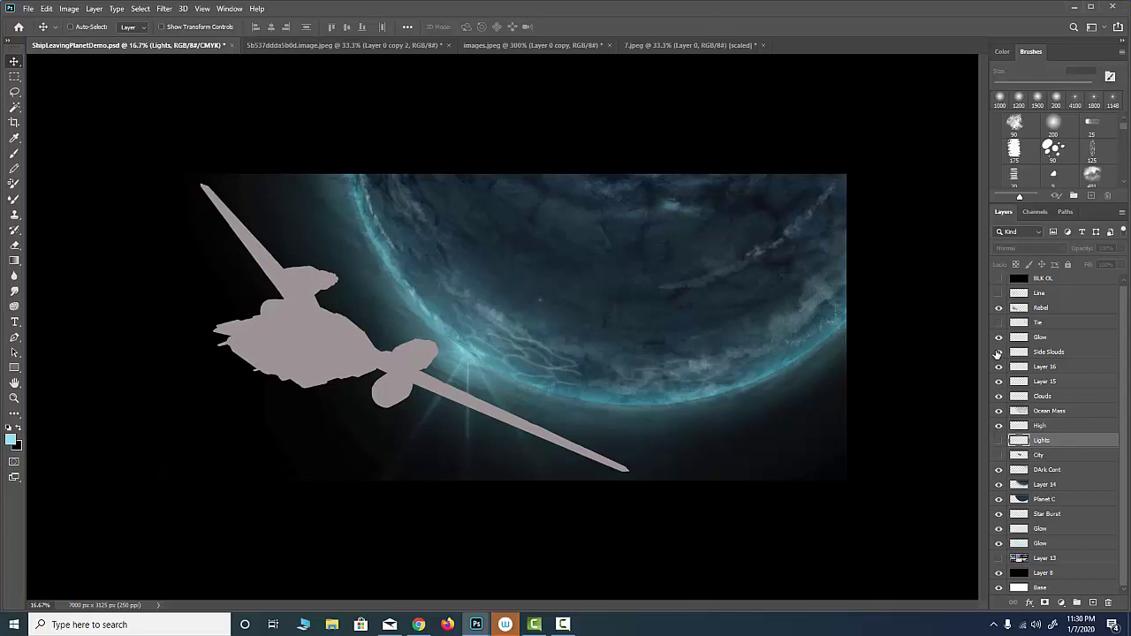
- Hide the Rebel layer so the planet can be inspected without the ship silhouettes
left_click(999, 307)
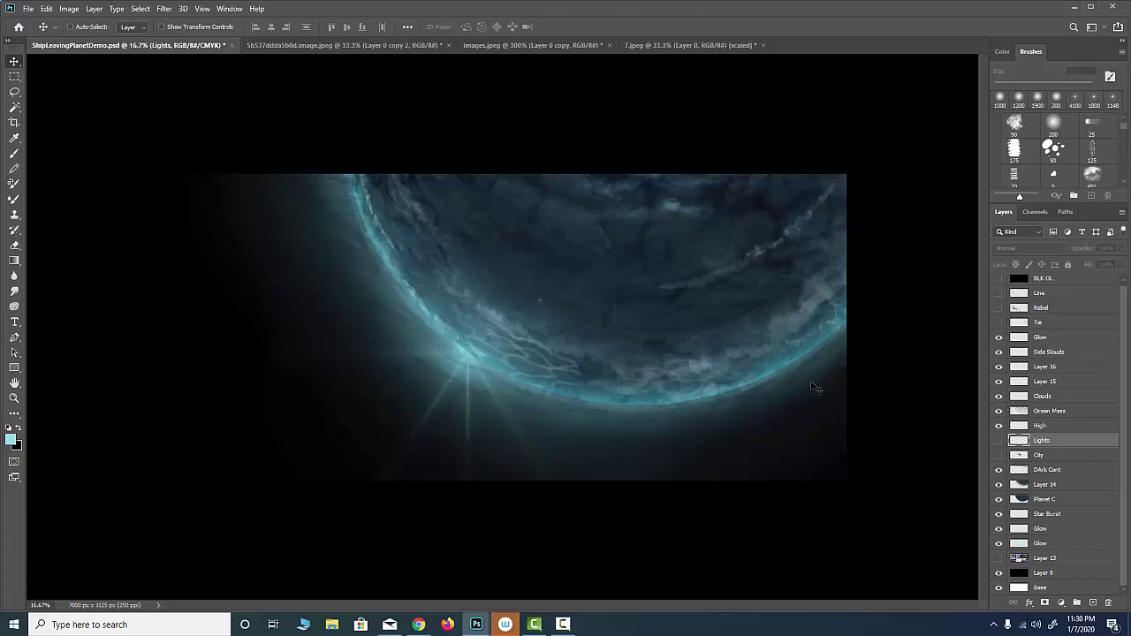
key("ctrl+plus")
left_click_drag(817, 350, 686, 372)
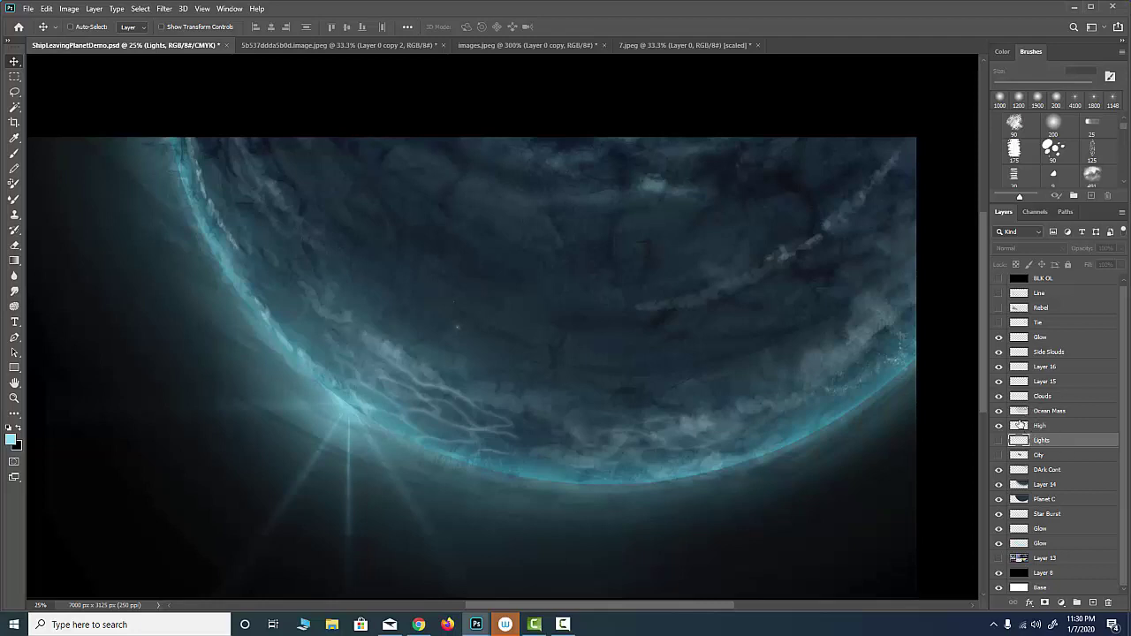
- Hide the visible layers from Side Slouds down to the two lower Glow layers, keeping the upper Glow and Layer 8 shown
left_click_drag(1000, 351, 997, 428)
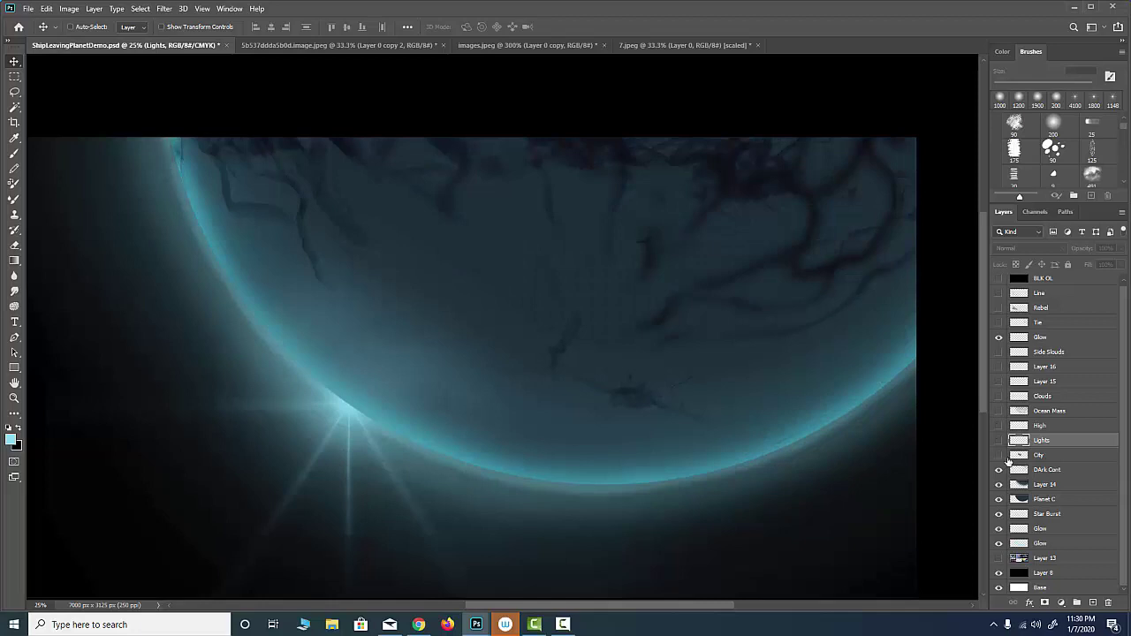
left_click_drag(998, 472, 996, 515)
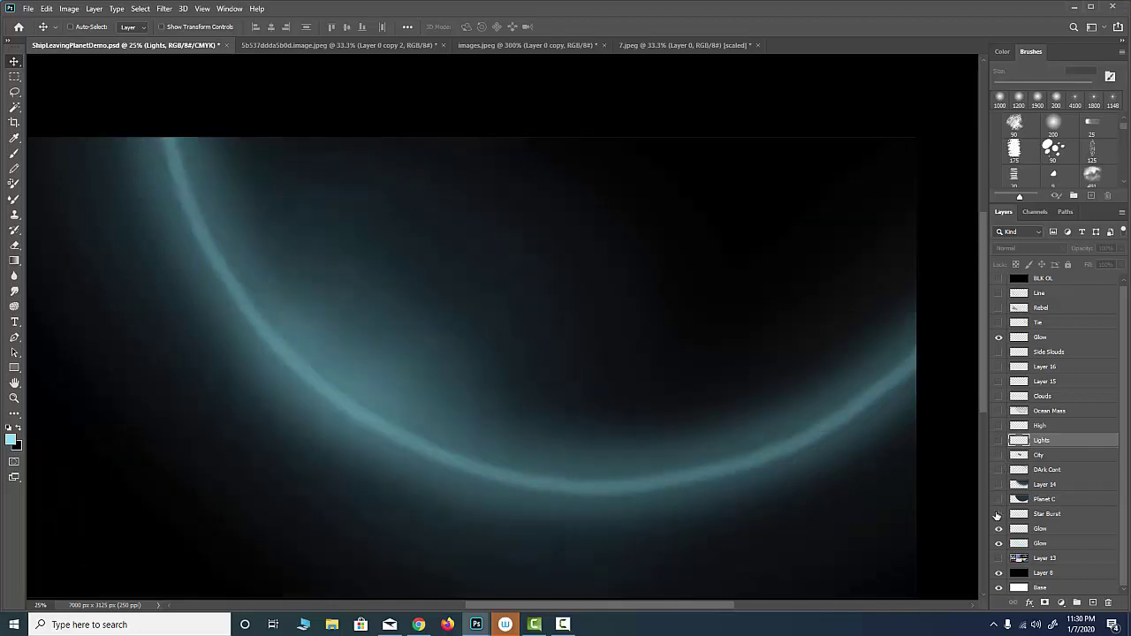
left_click_drag(999, 528, 999, 543)
- Show Planet C and Layer 14 again, and preview the DArk Cont and City layers over them one at a time
left_click(999, 501)
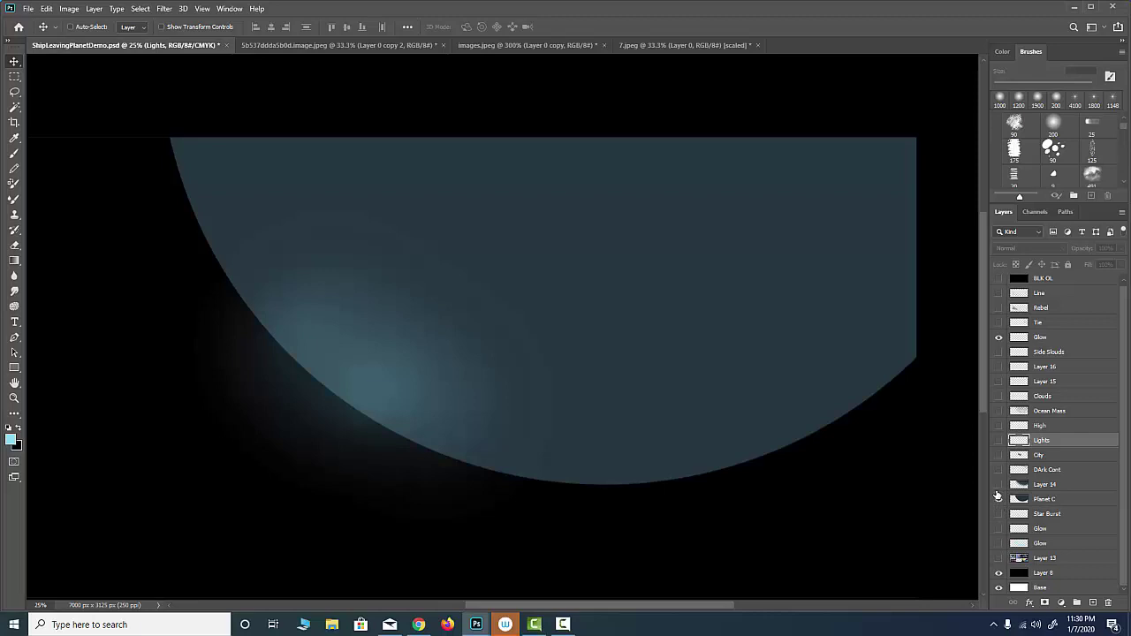
left_click(998, 485)
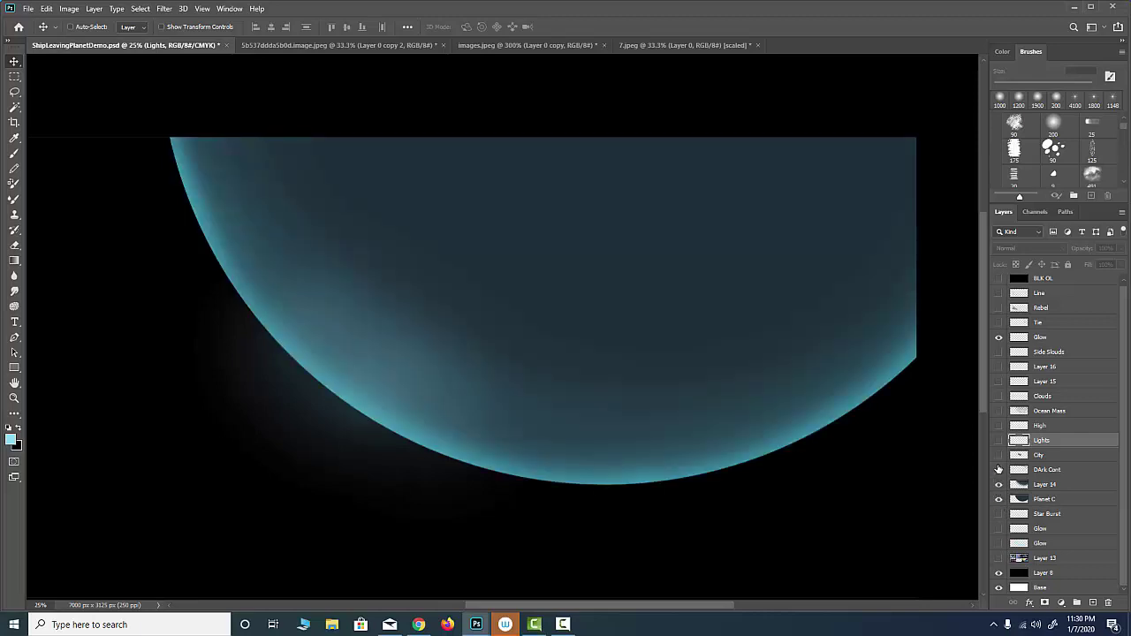
left_click(999, 471)
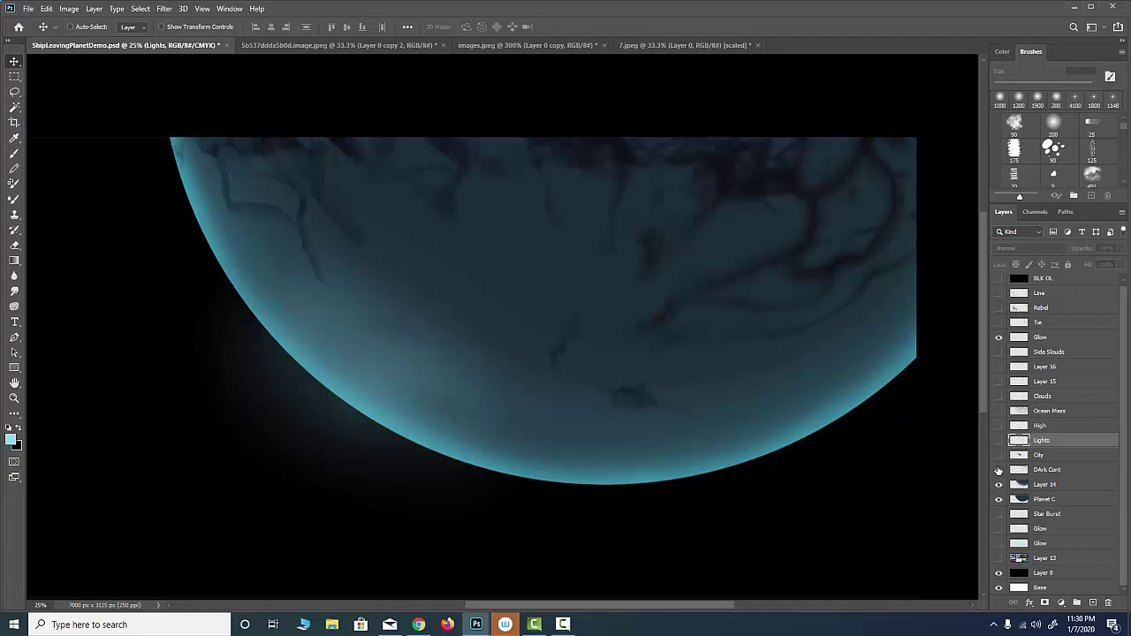
left_click(998, 469)
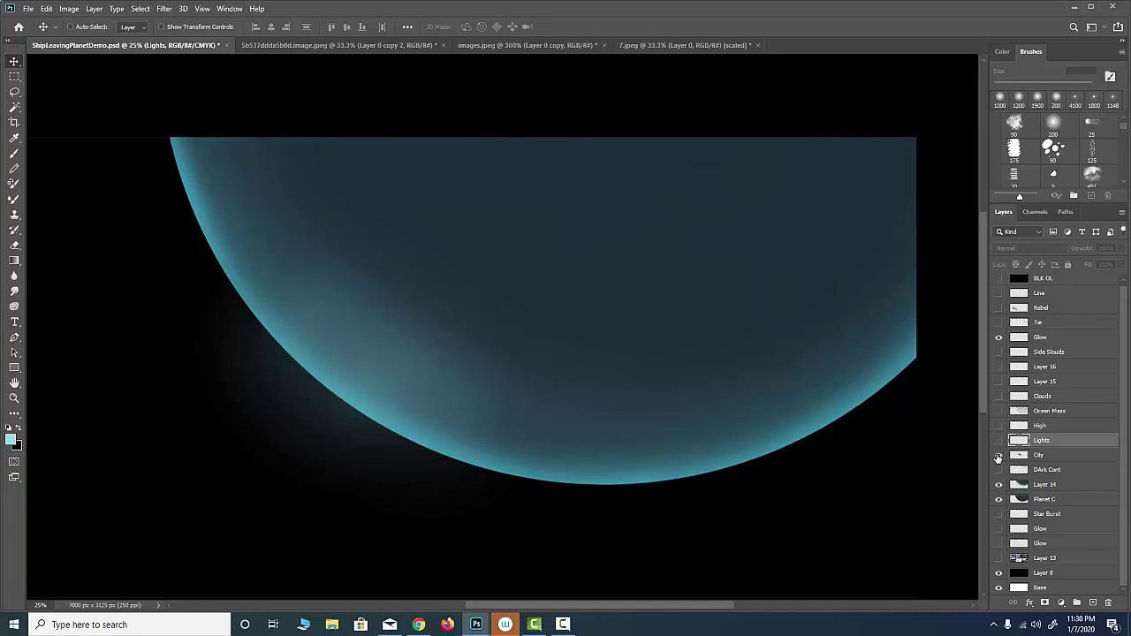
left_click(999, 455)
left_click(999, 455)
- Review the layer build-up by showing Ocean Mass, Clouds, Layer 15, Layer 16, Side Slouds, Star Burst and both lower Glow layers again
left_click(1000, 412)
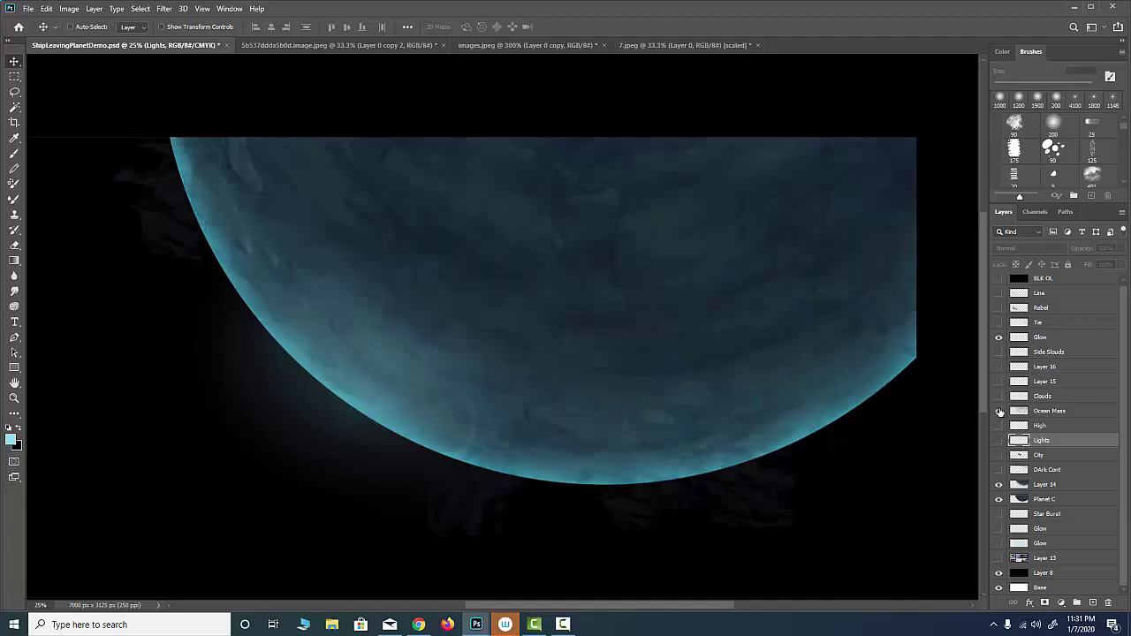
left_click(999, 410)
left_click(999, 397)
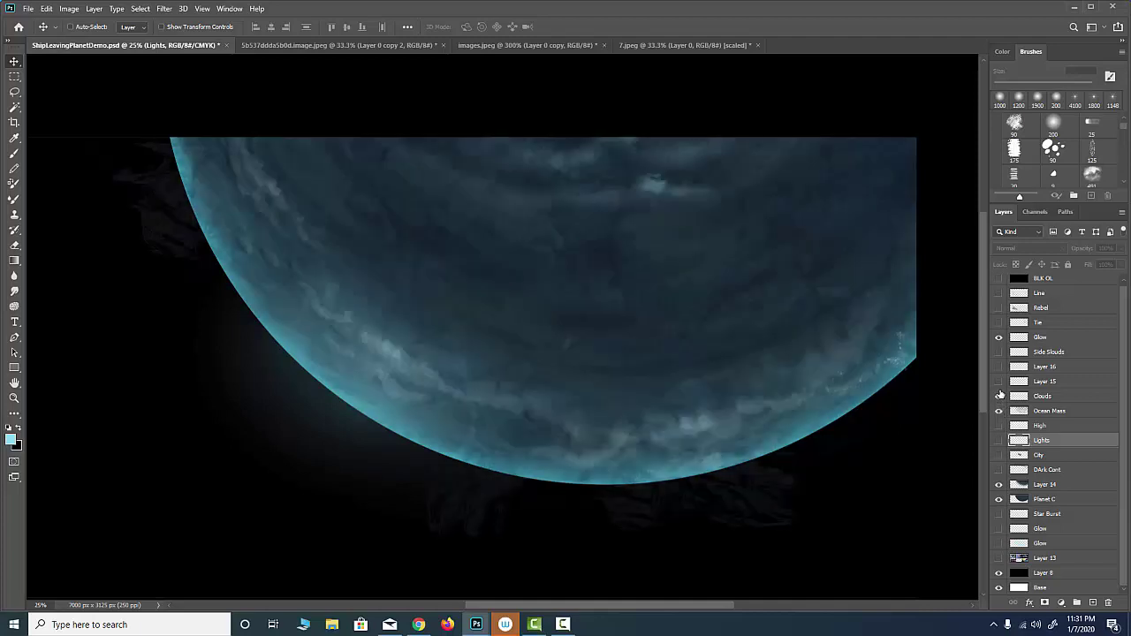
left_click(999, 380)
left_click(1000, 367)
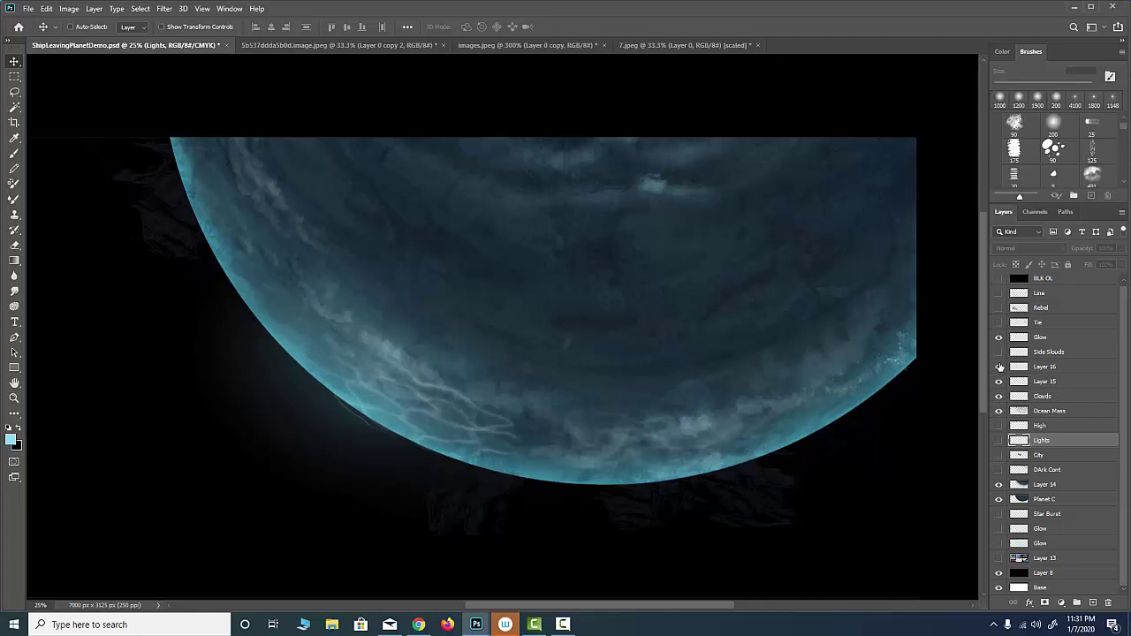
left_click(1000, 352)
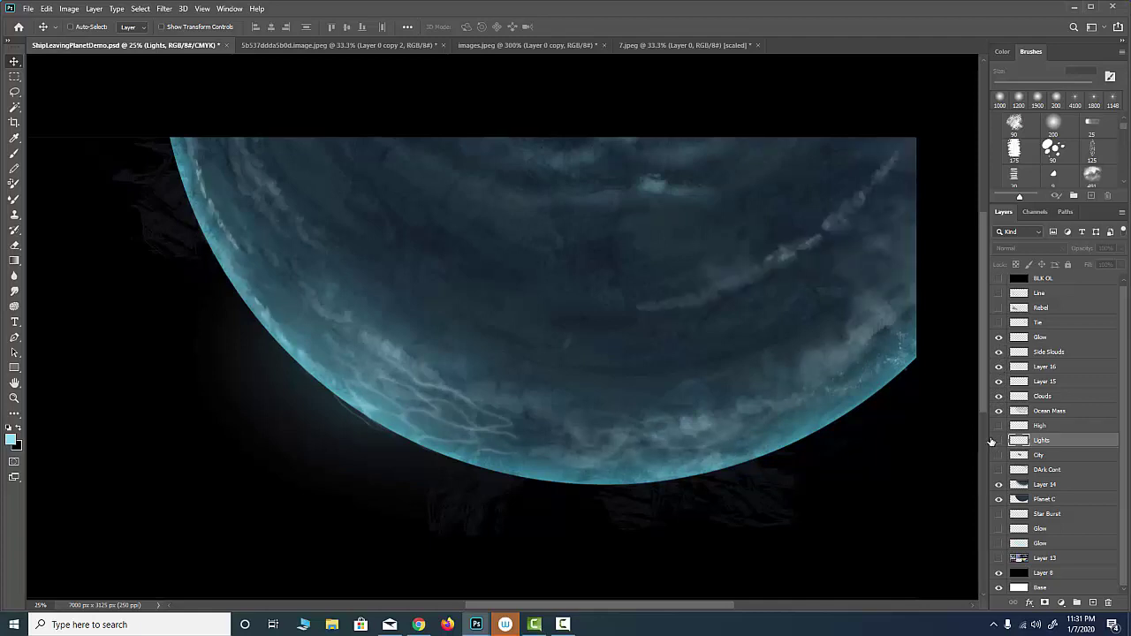
left_click(999, 514)
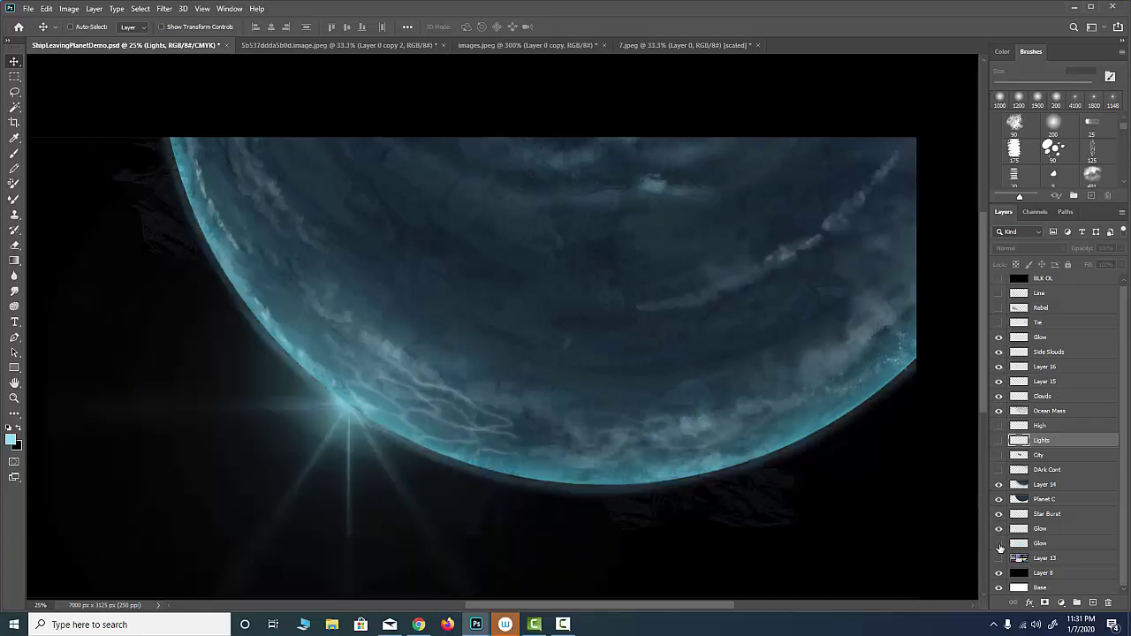
left_click(1000, 543)
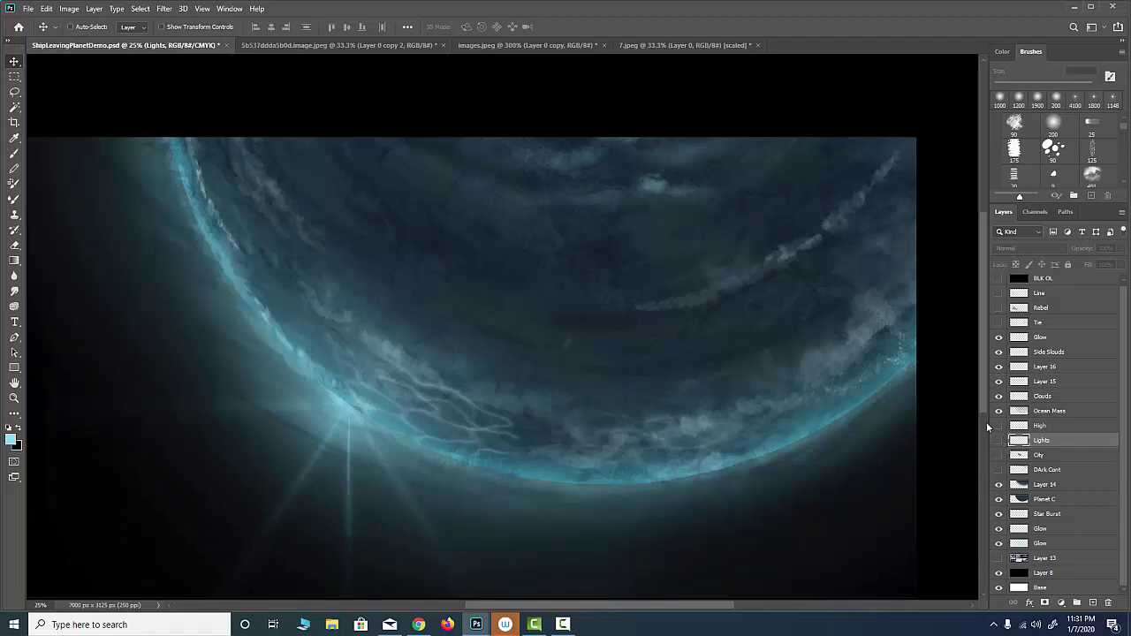
- Select the lowest Glow layer and compare the whole painting with and without it
key("ctrl+minus")
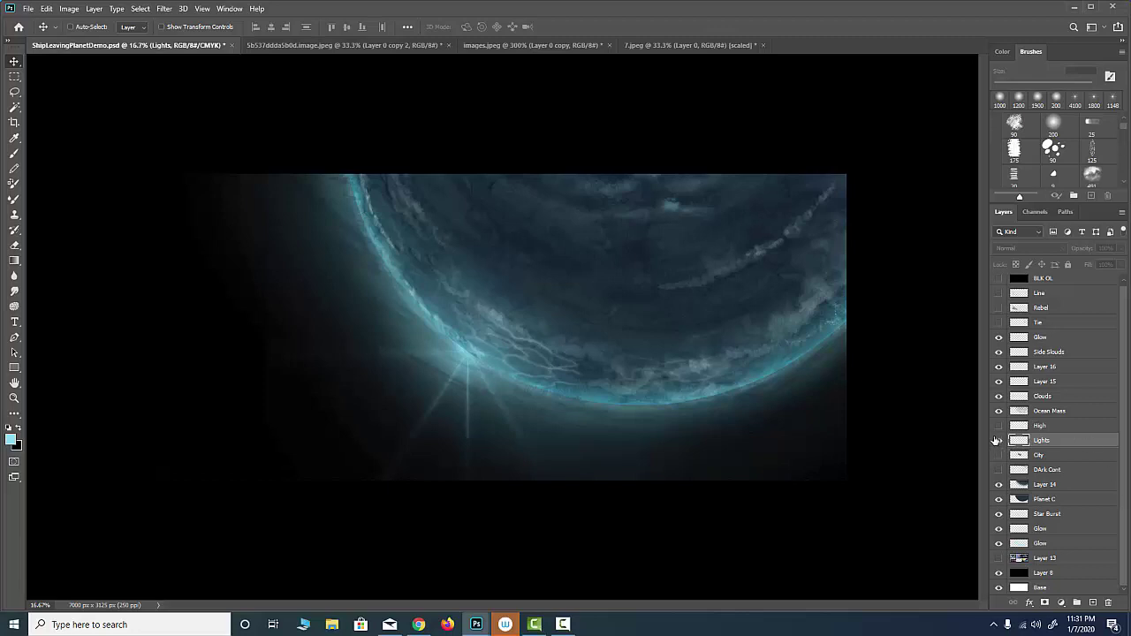
right_click(593, 425)
left_click(603, 428)
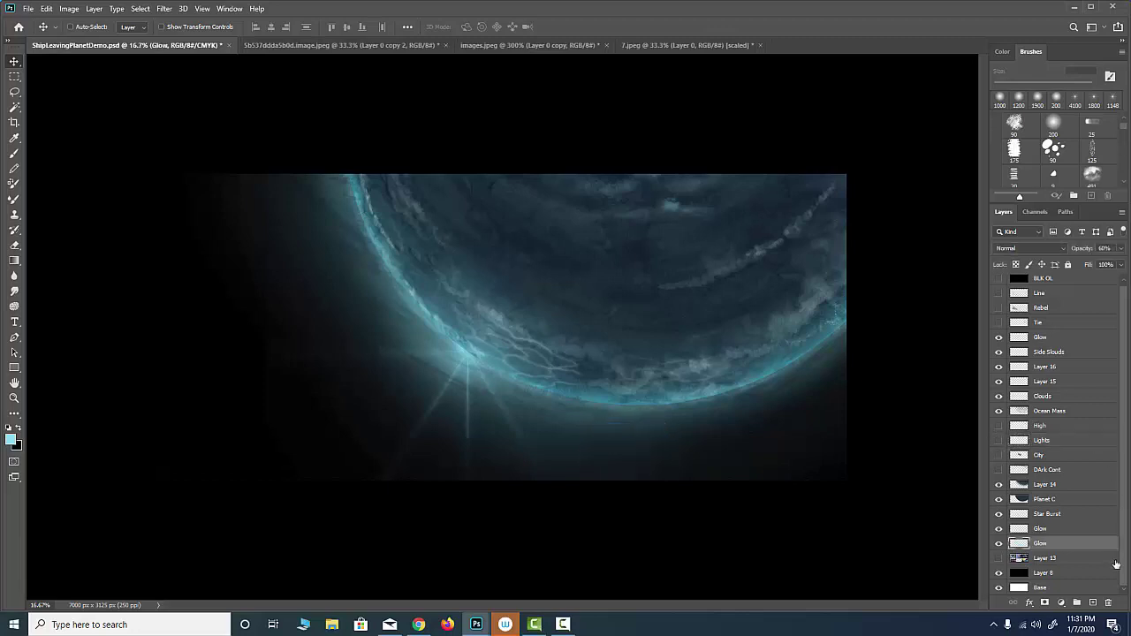
left_click(1000, 544)
left_click(1000, 544)
- Preview the City layer over the planet, hide it again, and show the DArk Cont layer
left_click(1000, 455)
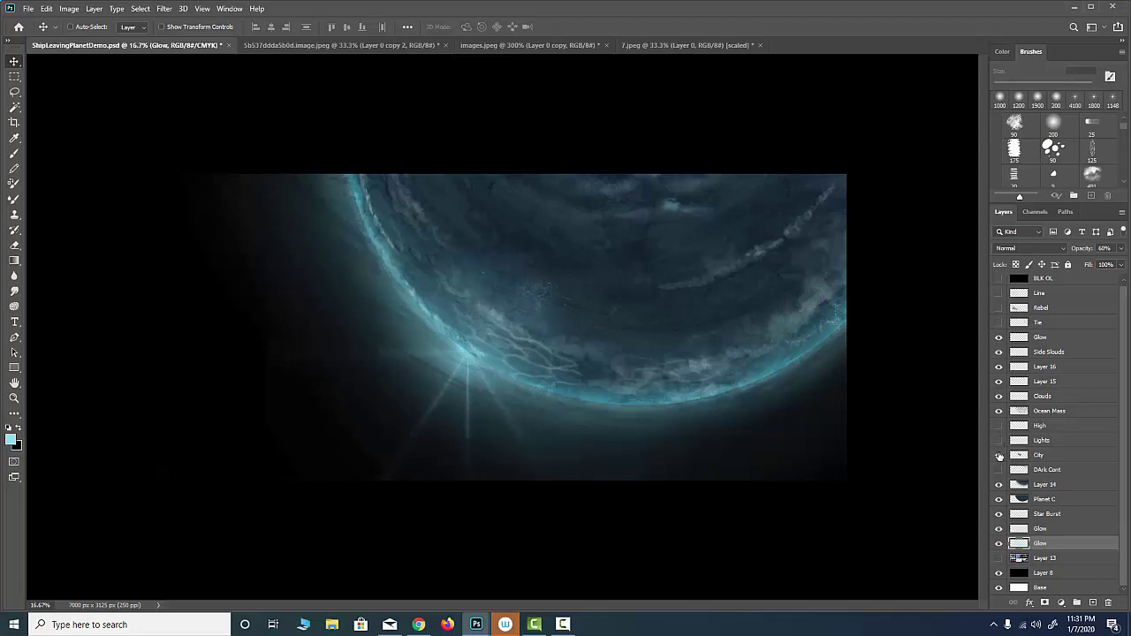
left_click(999, 455)
left_click(999, 470)
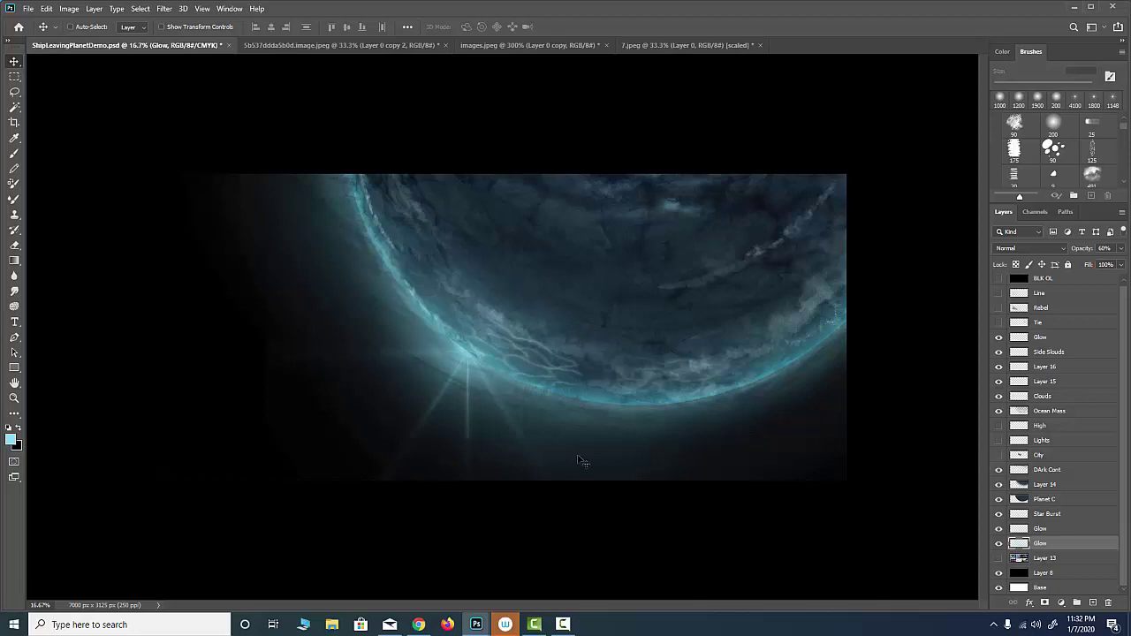
- Select the upper Glow layer and compare the planet's rim with that layer hidden and shown
right_click(472, 376)
left_click(493, 383)
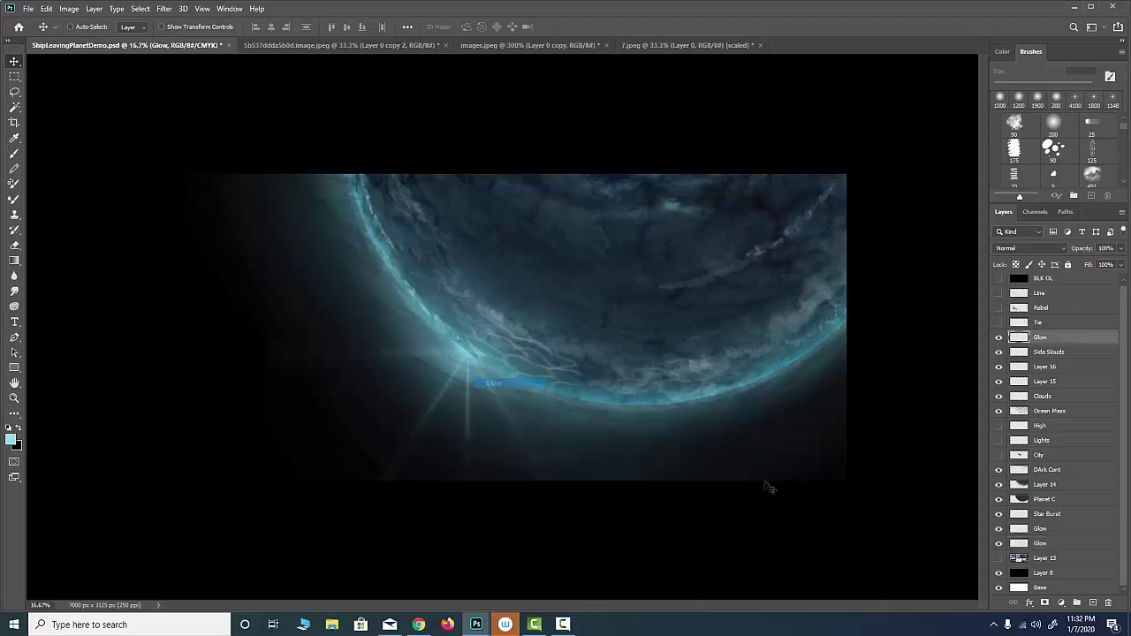
left_click(998, 337)
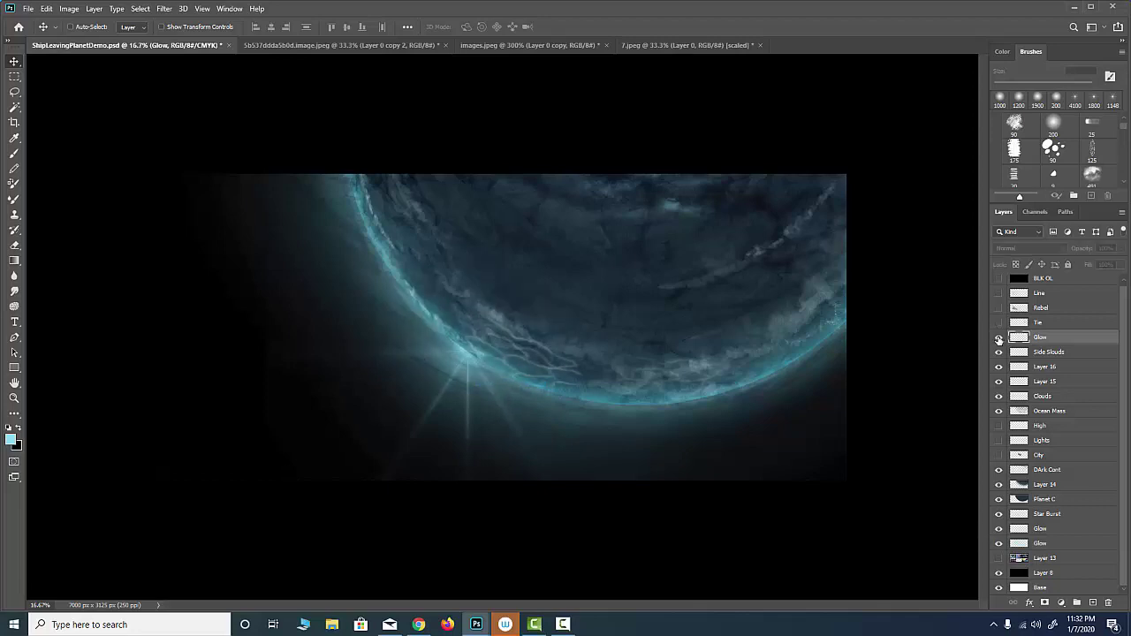
left_click(999, 337)
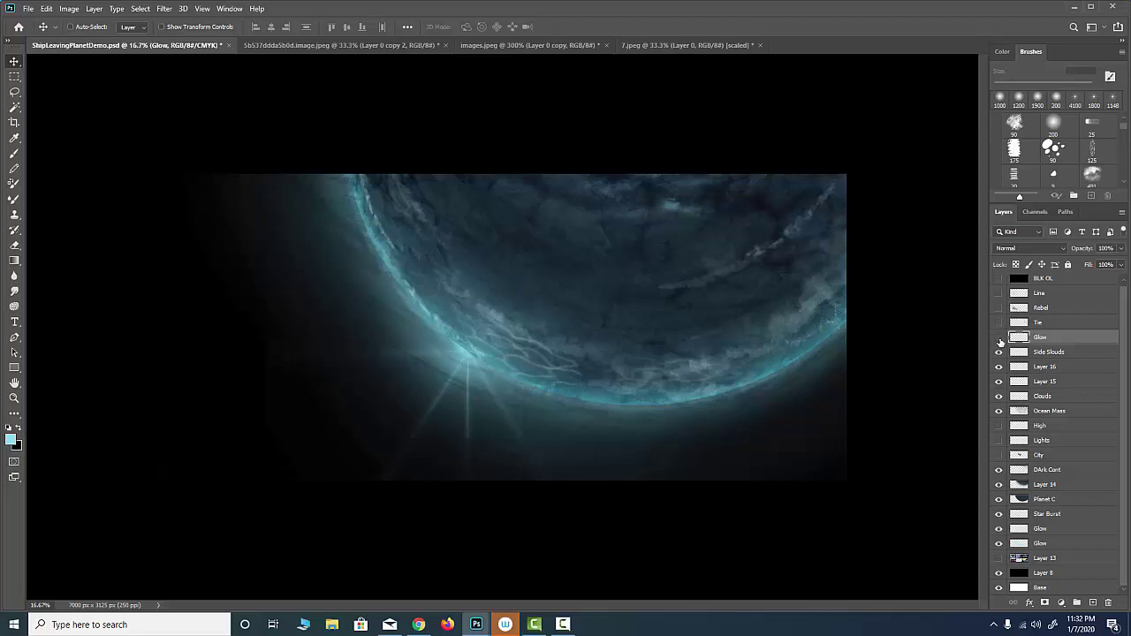
left_click(999, 339)
left_click(999, 339)
- Preview the High and City layers over the planet one at a time and check the overall composition
left_click(999, 426)
left_click(999, 426)
left_click(999, 455)
left_click(999, 455)
key("ctrl+minus")
key("ctrl+minus")
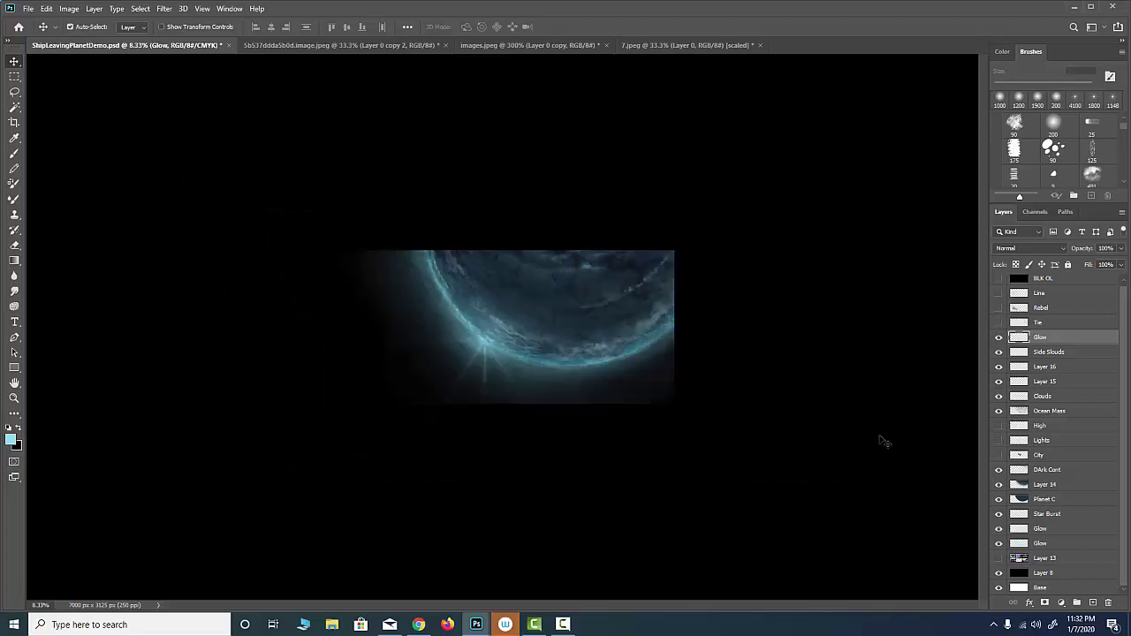
key("ctrl+plus")
key("ctrl+plus")
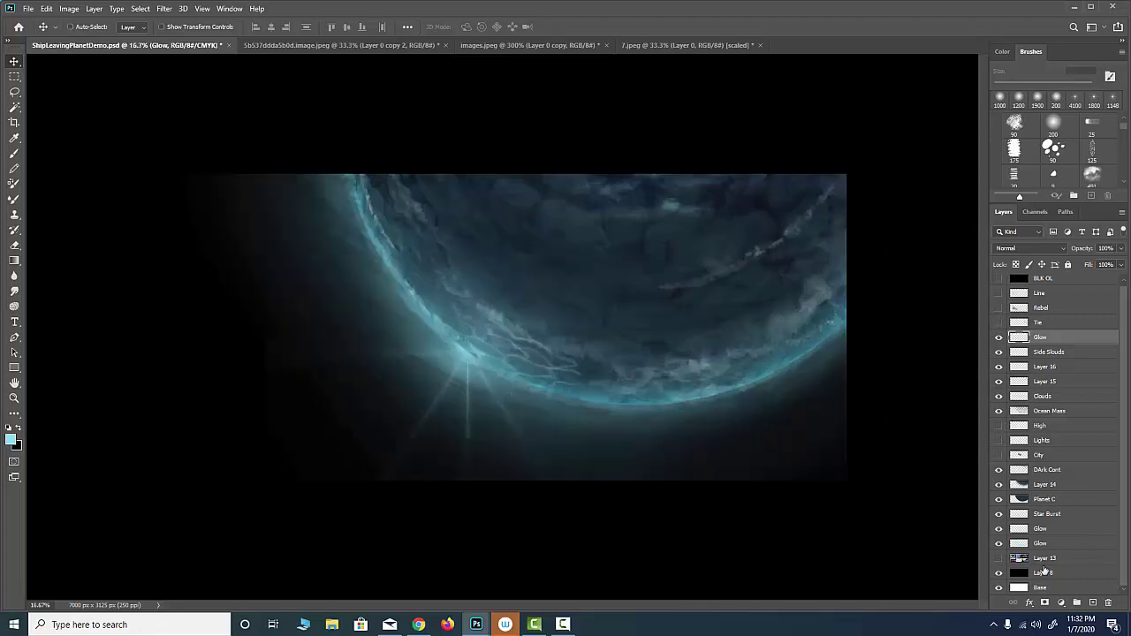
- Hide the lowest Glow layer and select Ocean Mass, checking whether it holds the stray marks outside the planet
left_click(999, 543)
left_click(999, 543)
left_click(999, 543)
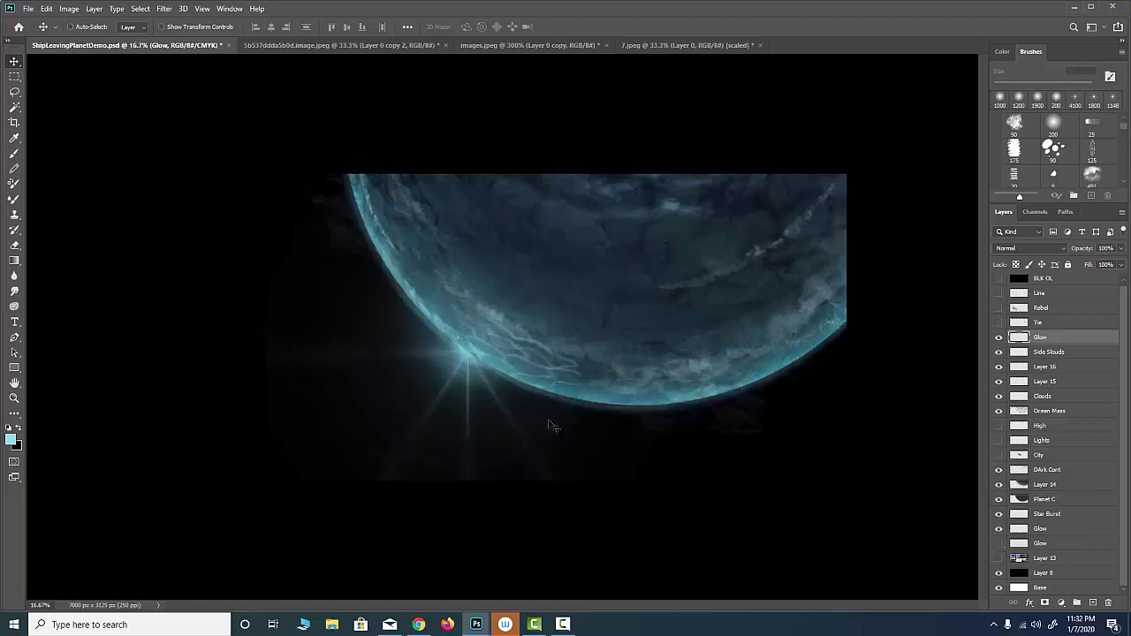
right_click(435, 340)
left_click(468, 358)
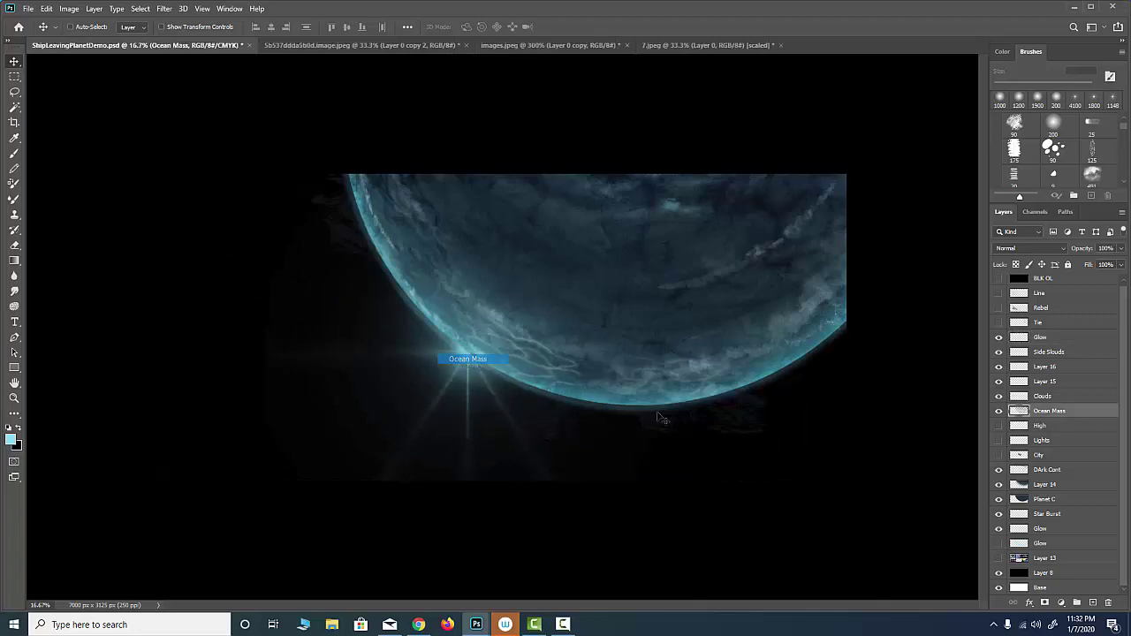
left_click(998, 411)
left_click(998, 411)
- Erase the Ocean Mass marks that spill outside the planet's rim with the Eraser at 800 px
key("e")
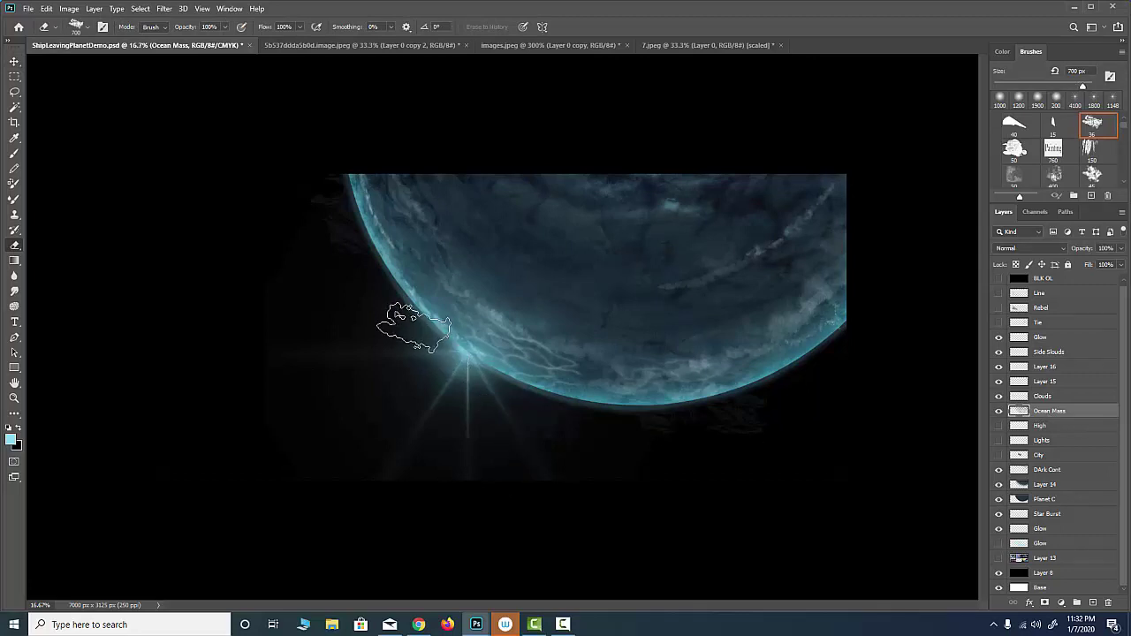
key("bracketright")
key("bracketright")
key("bracketright")
key("bracketright")
left_click(439, 379)
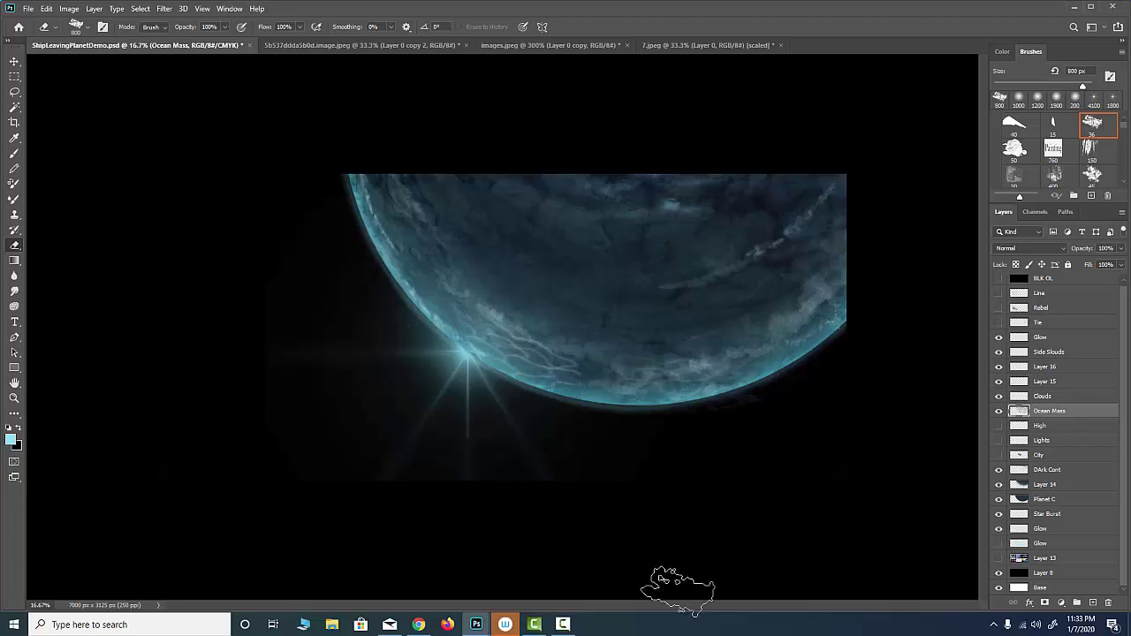
- Show the lowest Glow layer again and compare the effect of each of the two lower Glow layers on the rim
left_click(1000, 541)
left_click(999, 541)
left_click(999, 528)
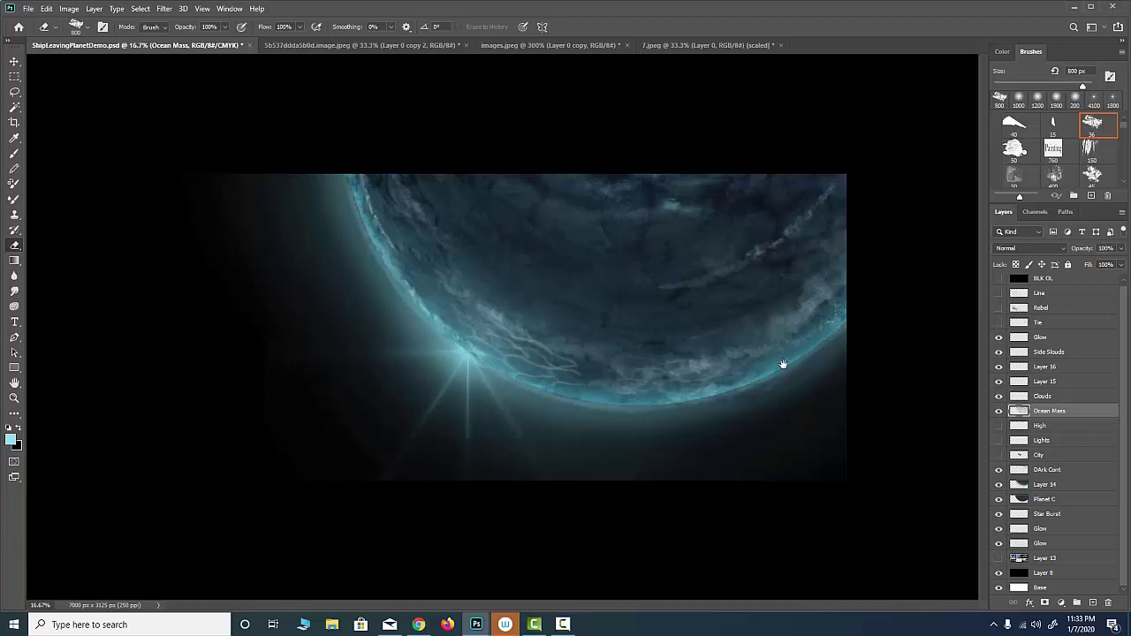
left_click(999, 543)
left_click(999, 544)
left_click(998, 528)
left_click(999, 528)
left_click(999, 528)
left_click(998, 529)
left_click(999, 543)
left_click(998, 544)
left_click(998, 544)
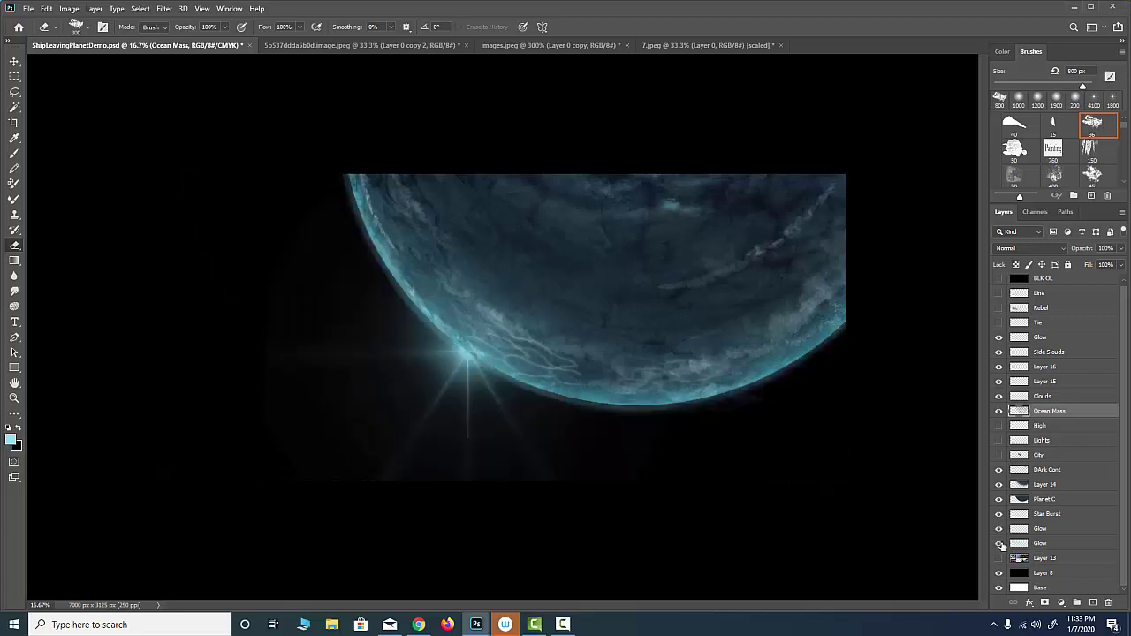
left_click(999, 543)
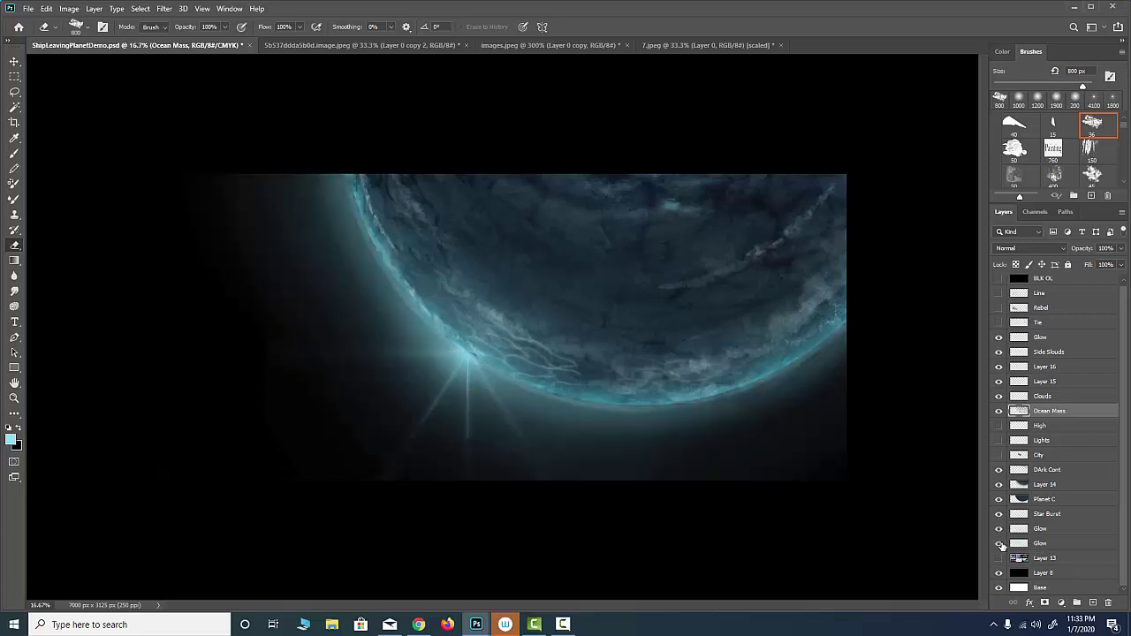
- Merge the two lower Glow layers into one layer
left_click(1048, 542)
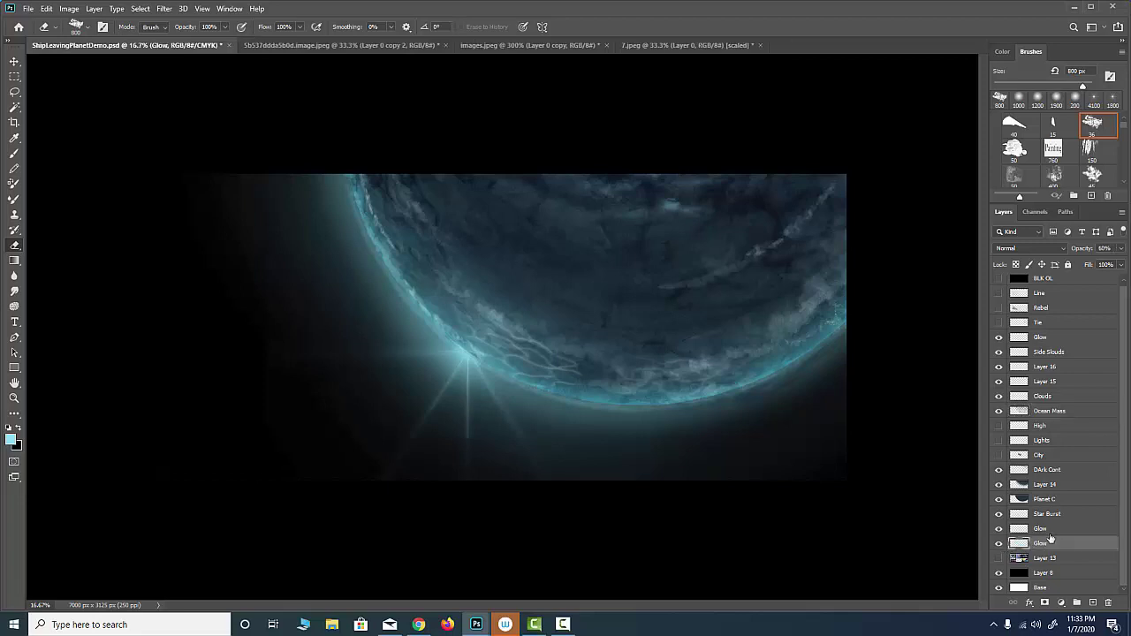
left_click(1050, 529, "shift")
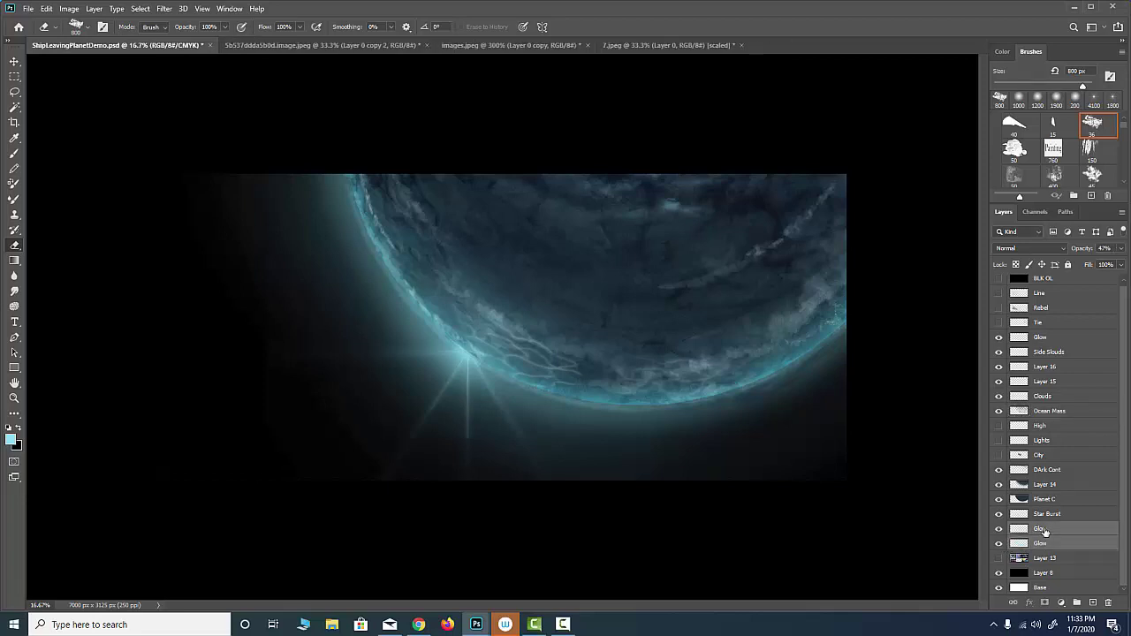
key("ctrl+e")
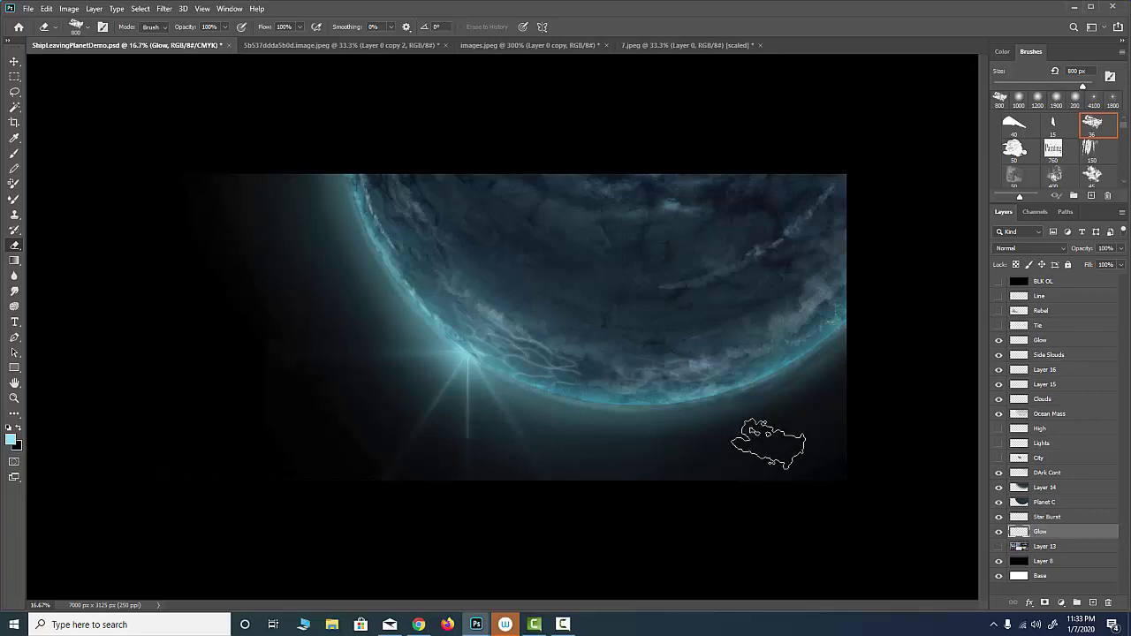
- Check the rim with Planet C hidden and shown, and select the Ocean Mass layer with the Eraser at 100% opacity
key("1")
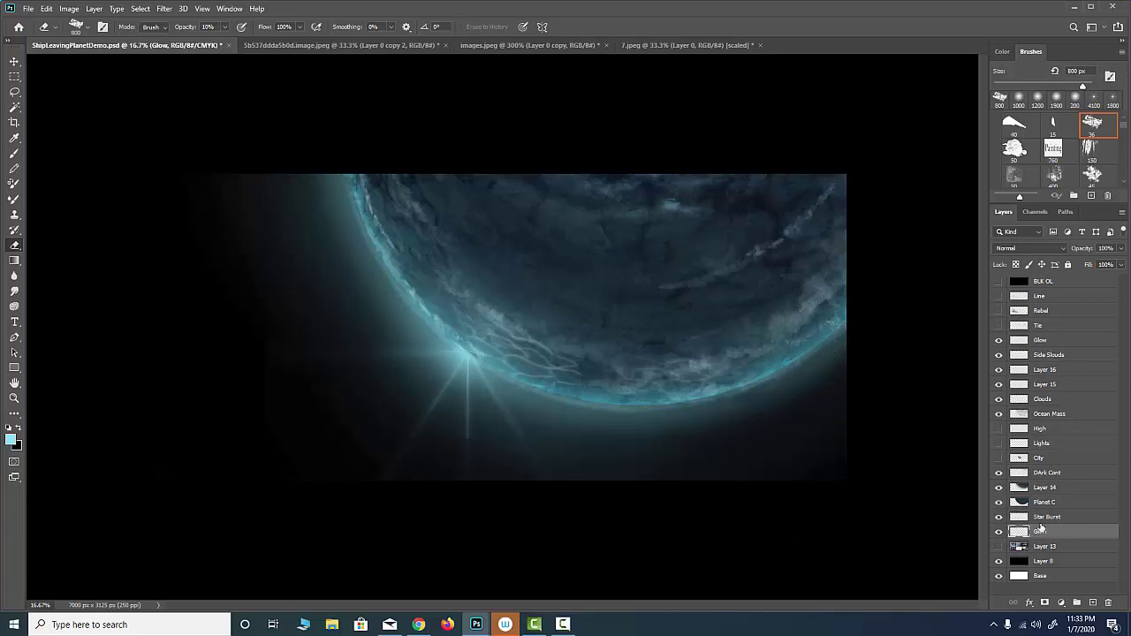
left_click(999, 502)
left_click(999, 502)
right_click(750, 391, "ctrl")
left_click(774, 397)
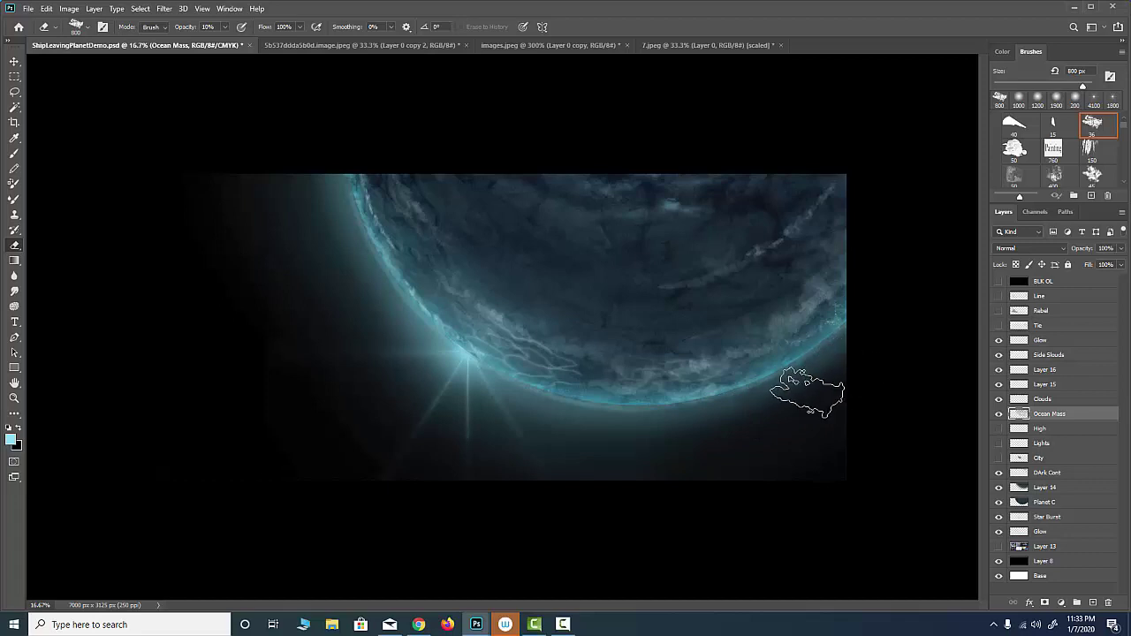
key("0")
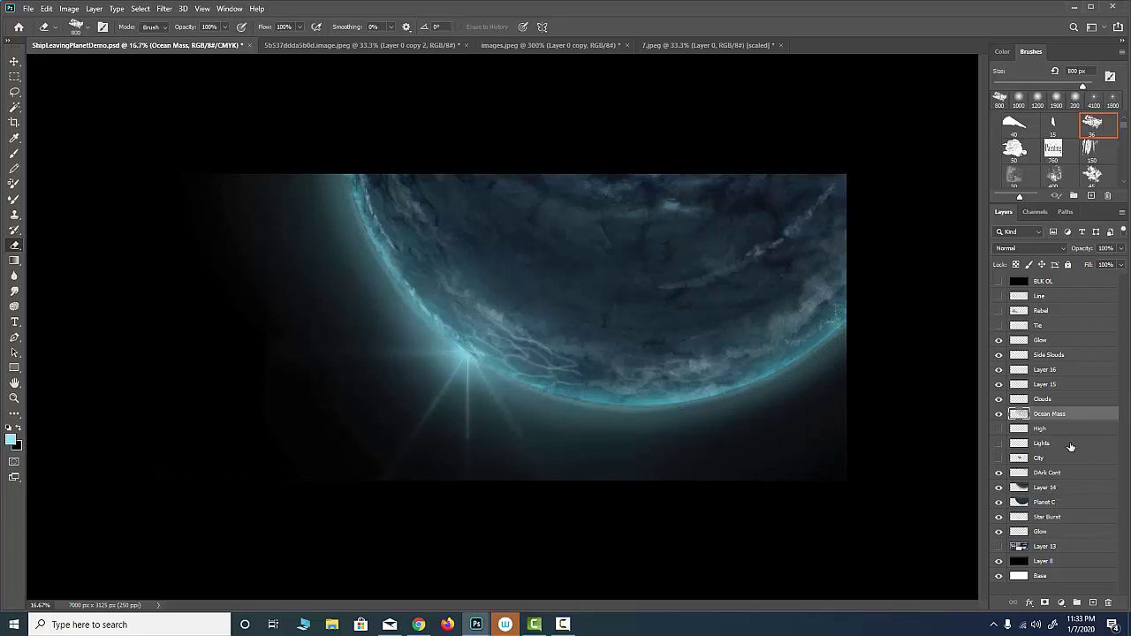
- Select the merged Glow layer, compare the planet without it, and set the Eraser to 10% opacity
left_click(1054, 519)
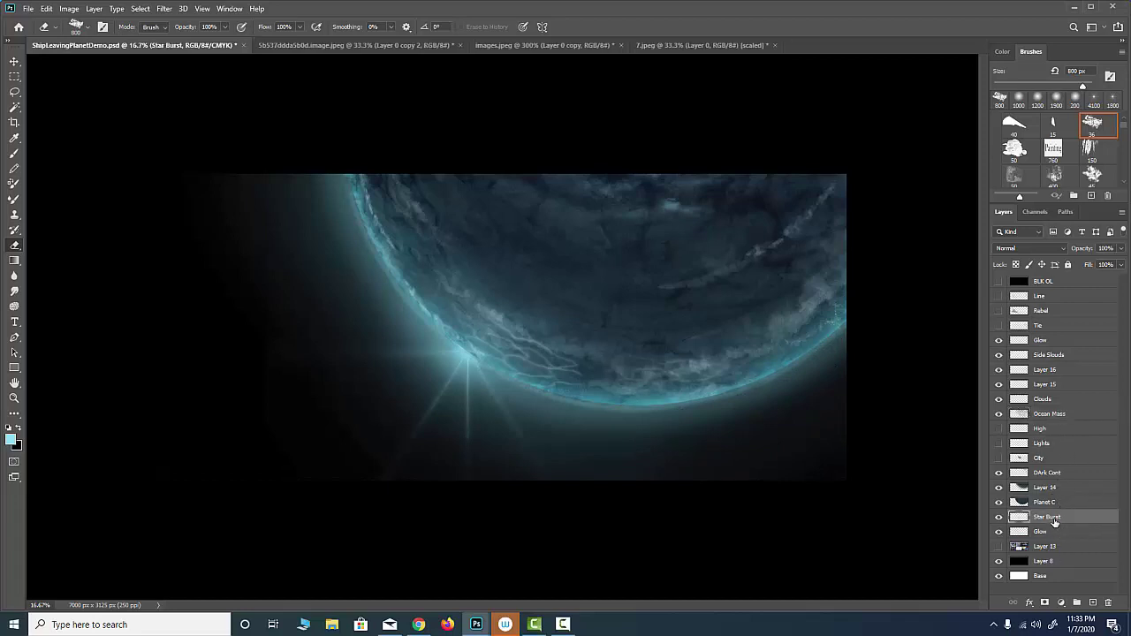
left_click(1023, 532)
left_click(1000, 531)
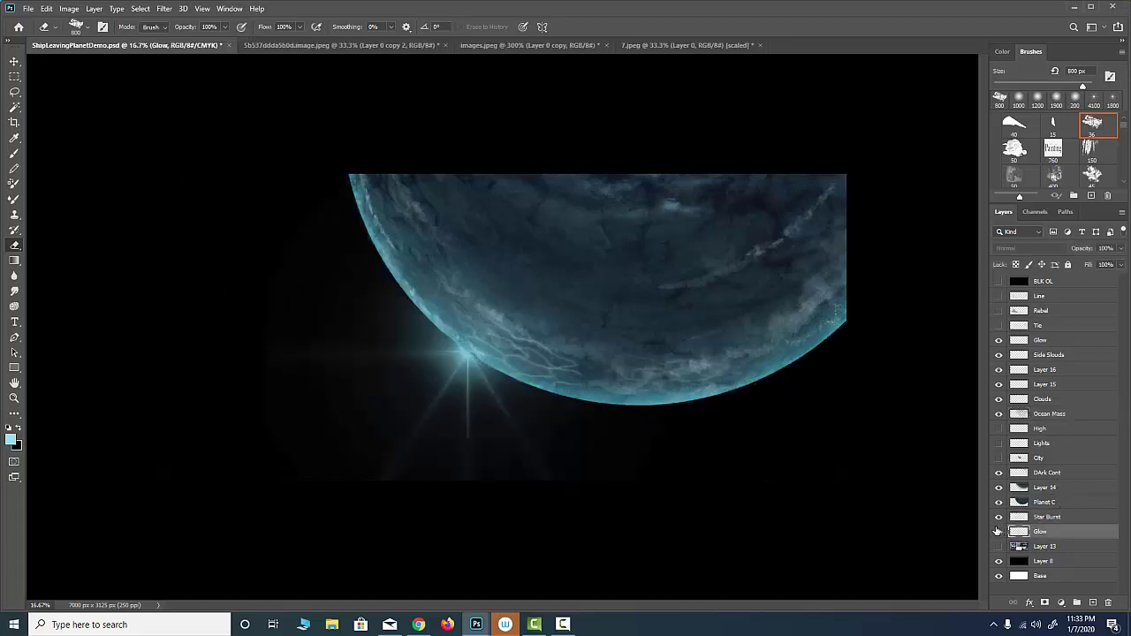
left_click(999, 531)
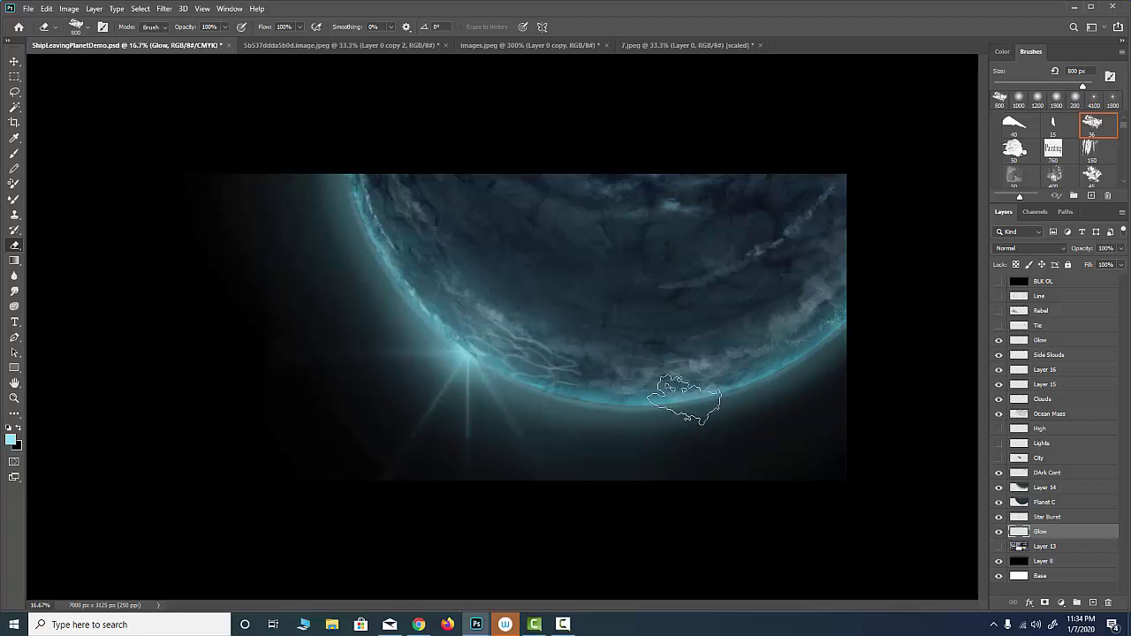
key("1")
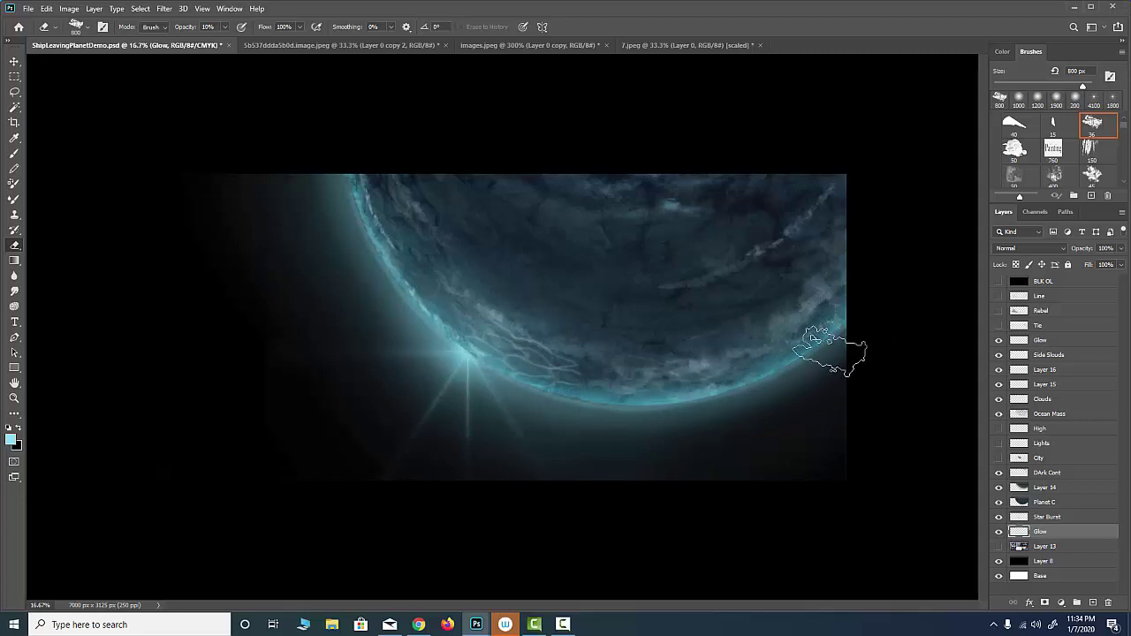